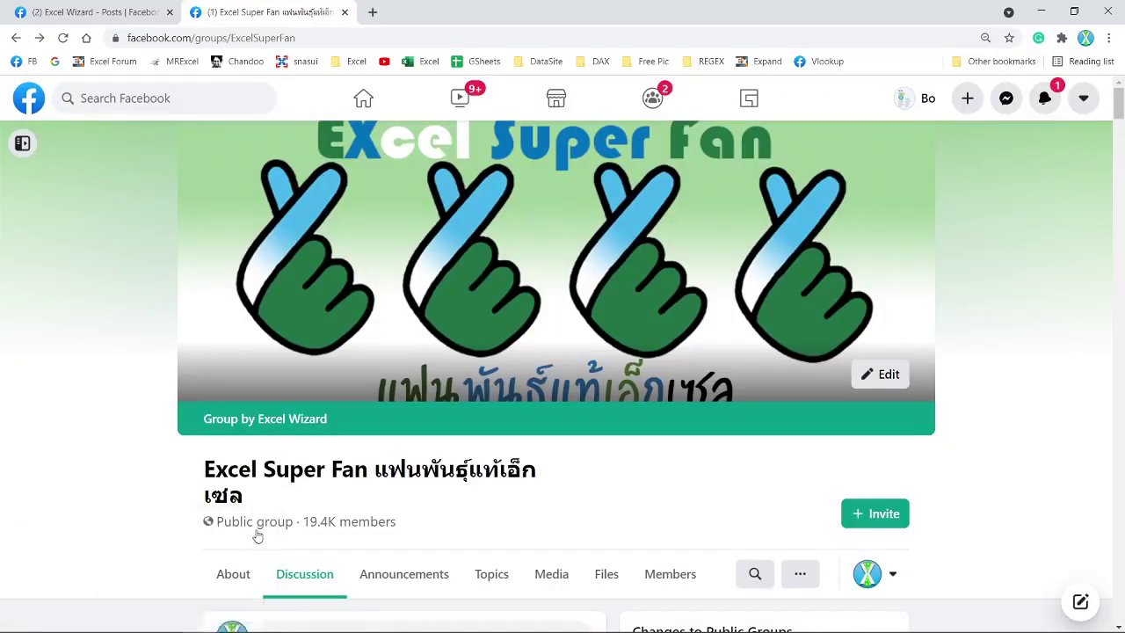
- Dismiss the notification popup and expand the unread announcement post to its full text
{"action": "left_click", "coordinate": [254, 543]}
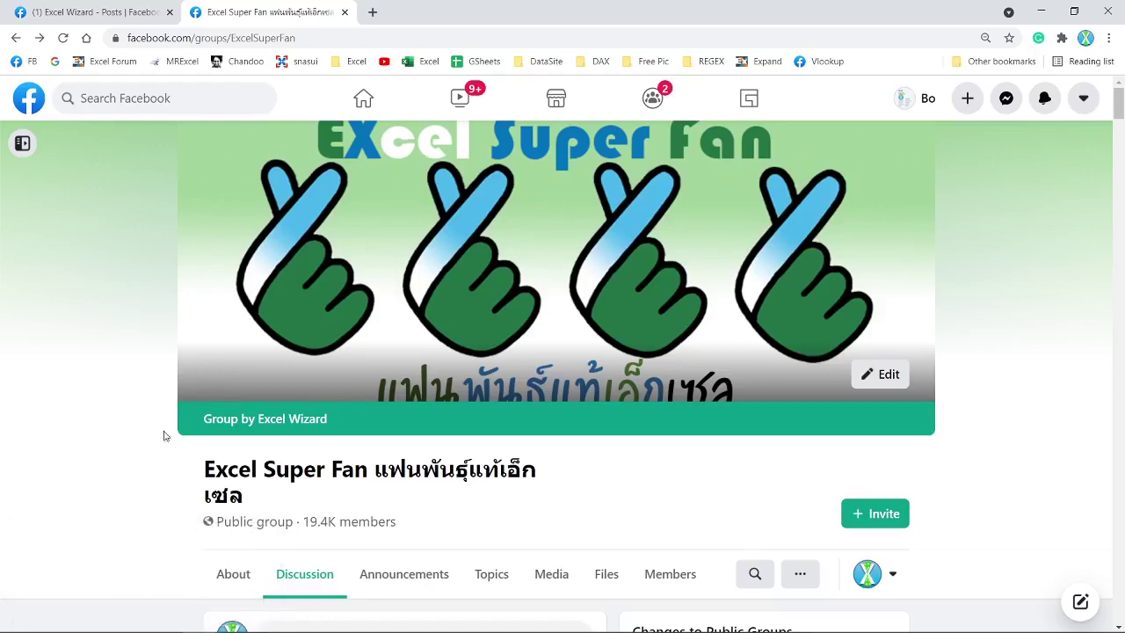
{"action": "scroll", "coordinate": [137, 425], "scroll_direction": "down", "scroll_amount": 2}
{"action": "scroll", "coordinate": [138, 424], "scroll_direction": "down", "scroll_amount": 3}
{"action": "scroll", "coordinate": [137, 425], "scroll_direction": "down", "scroll_amount": 1}
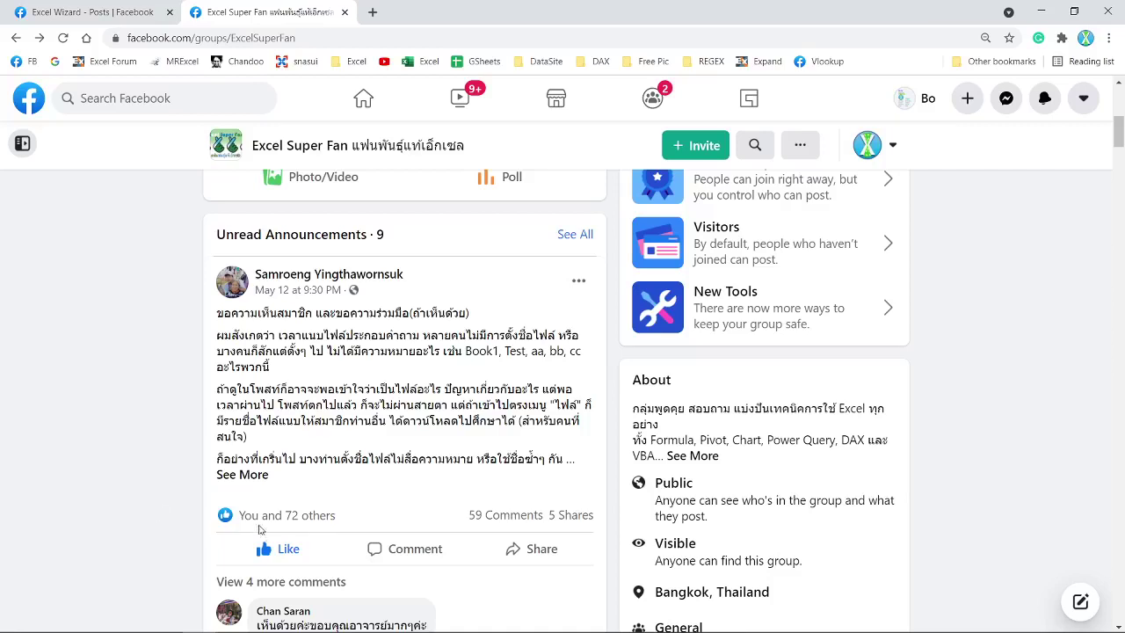
{"action": "left_click", "coordinate": [256, 480]}
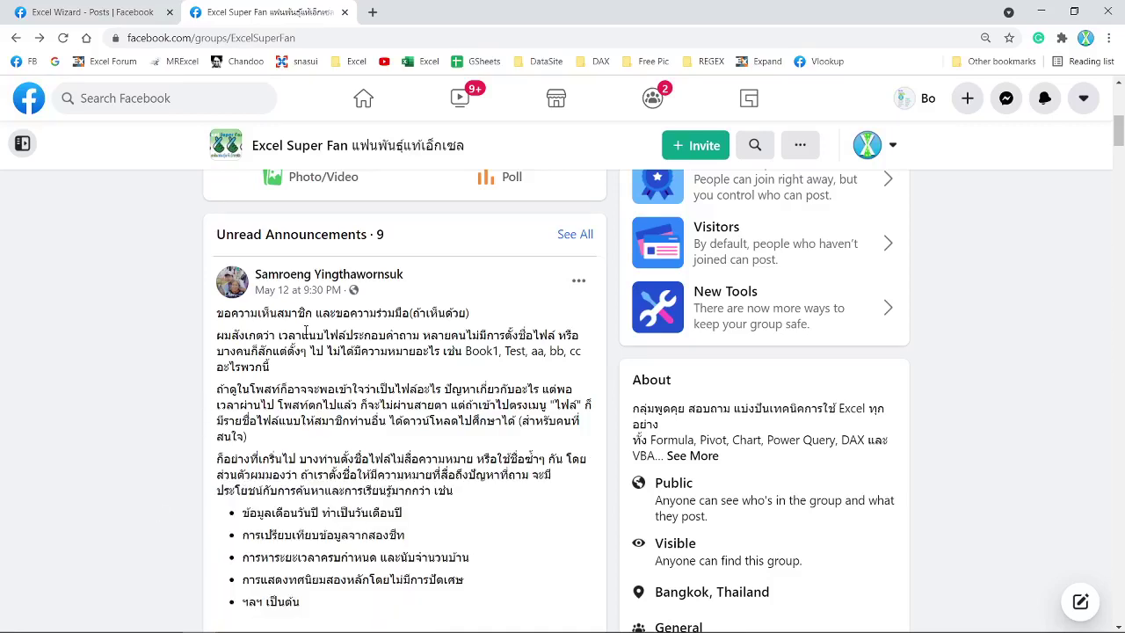
- Highlight the sentence about meaningless file names, clear it, and return up to the group tabs
{"action": "mouse_move", "coordinate": [303, 335]}
{"action": "left_mouse_down"}
{"action": "mouse_move", "coordinate": [480, 335]}
{"action": "mouse_move", "coordinate": [555, 351]}
{"action": "left_mouse_up"}
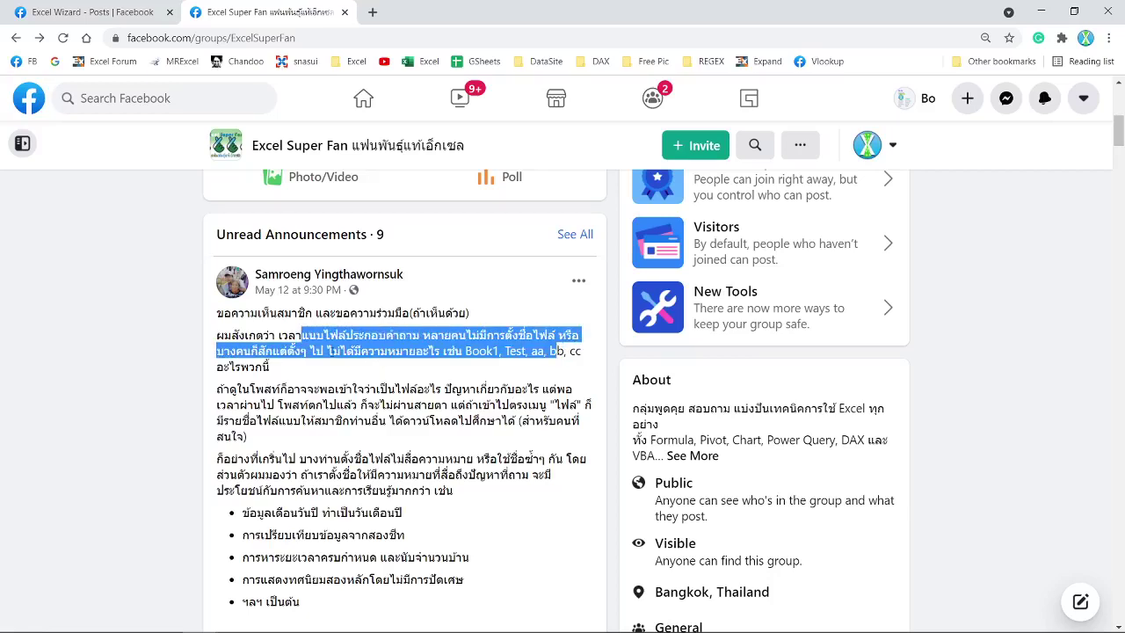
{"action": "left_click", "coordinate": [328, 352]}
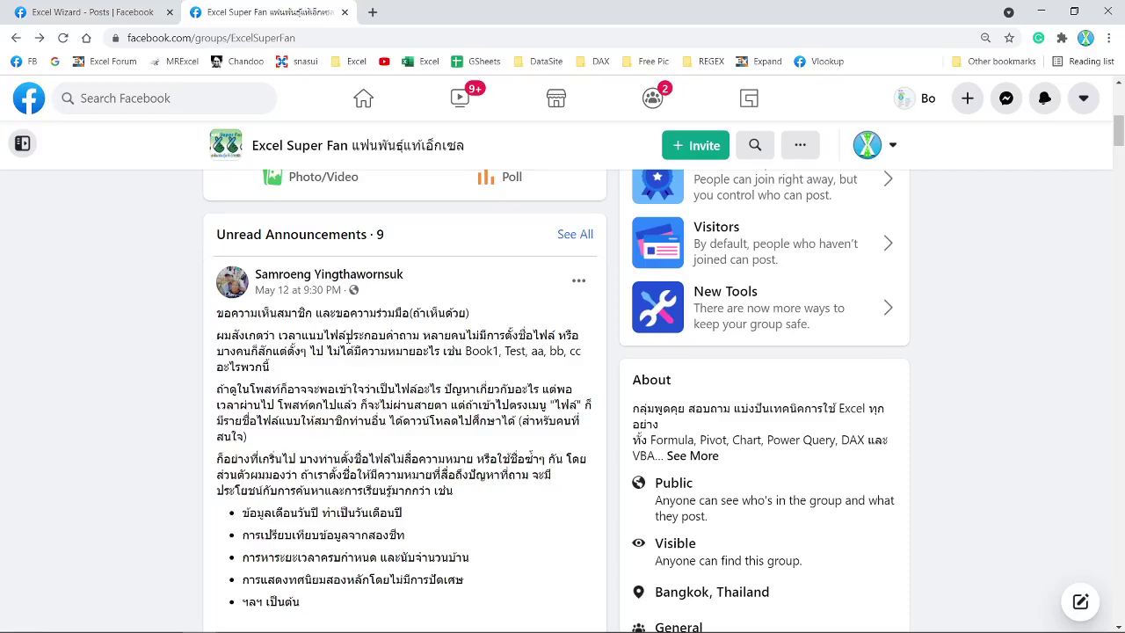
{"action": "scroll", "coordinate": [350, 345], "scroll_direction": "down", "scroll_amount": 2}
{"action": "scroll", "coordinate": [349, 345], "scroll_direction": "down", "scroll_amount": 4}
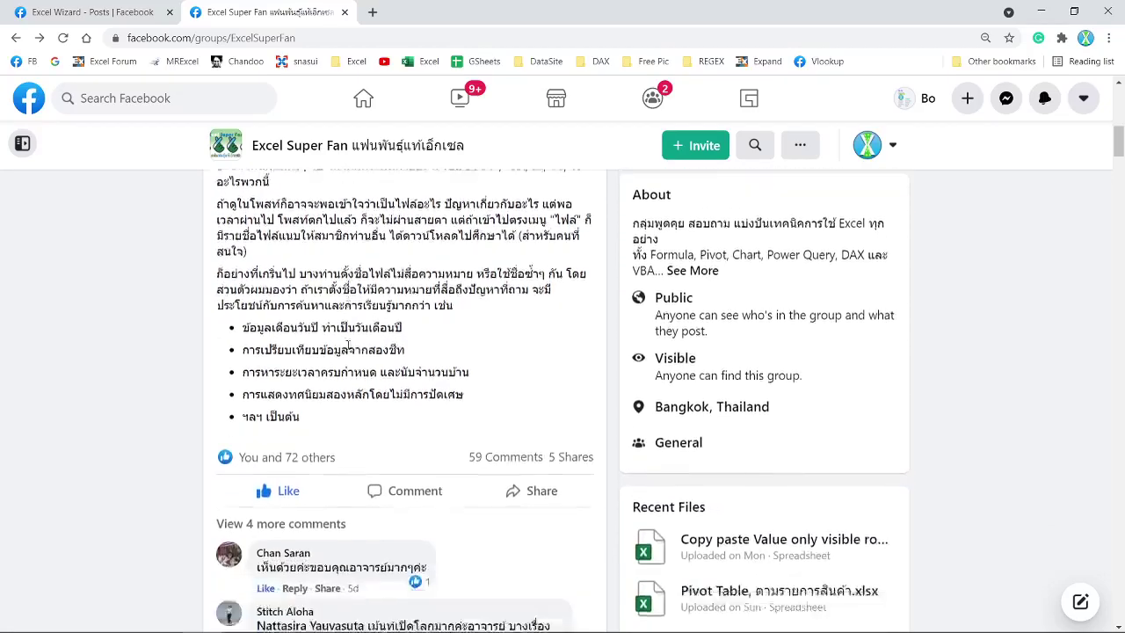
{"action": "scroll", "coordinate": [304, 404], "scroll_direction": "up", "scroll_amount": 6}
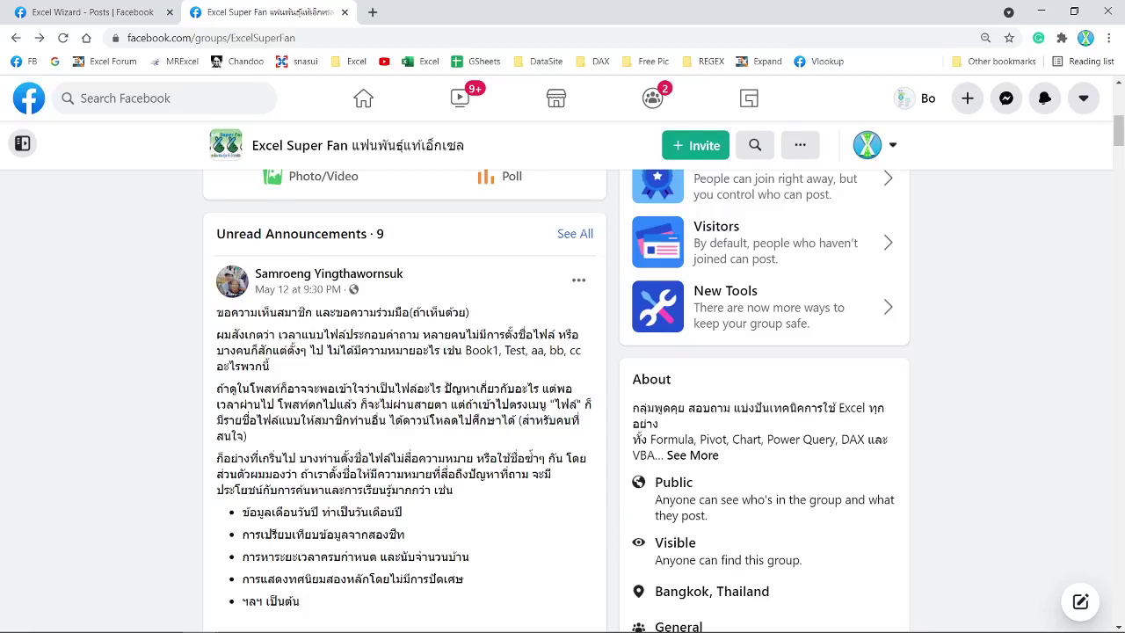
{"action": "scroll", "coordinate": [466, 348], "scroll_direction": "up", "scroll_amount": 2}
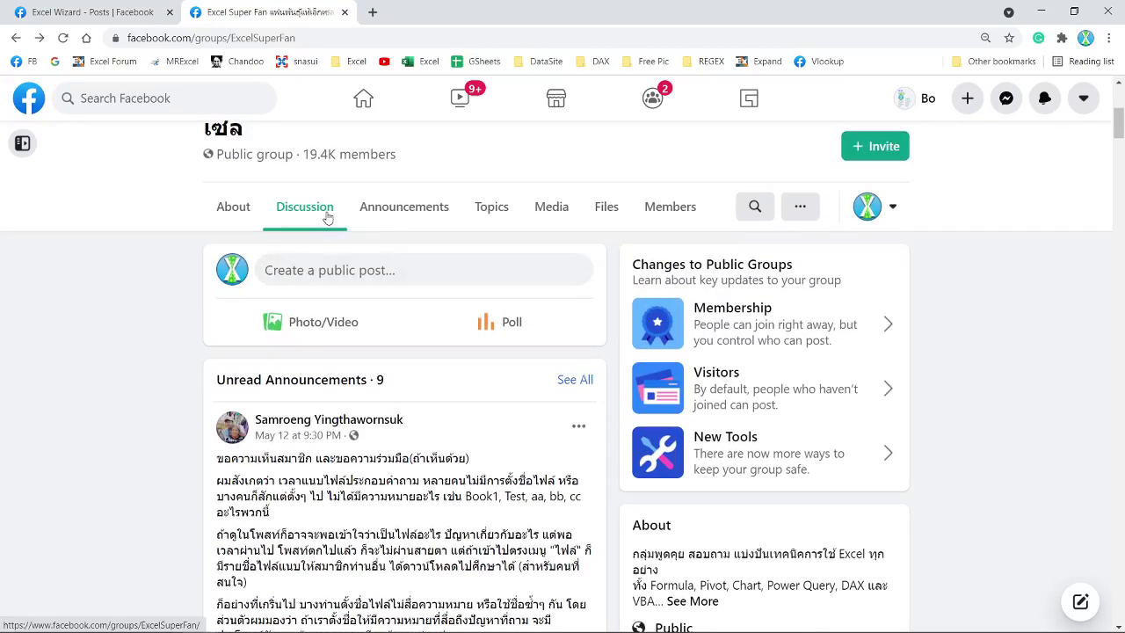
- Switch the Excel Super Fan group to its Files list and dismiss the new notification
{"action": "left_click", "coordinate": [603, 220]}
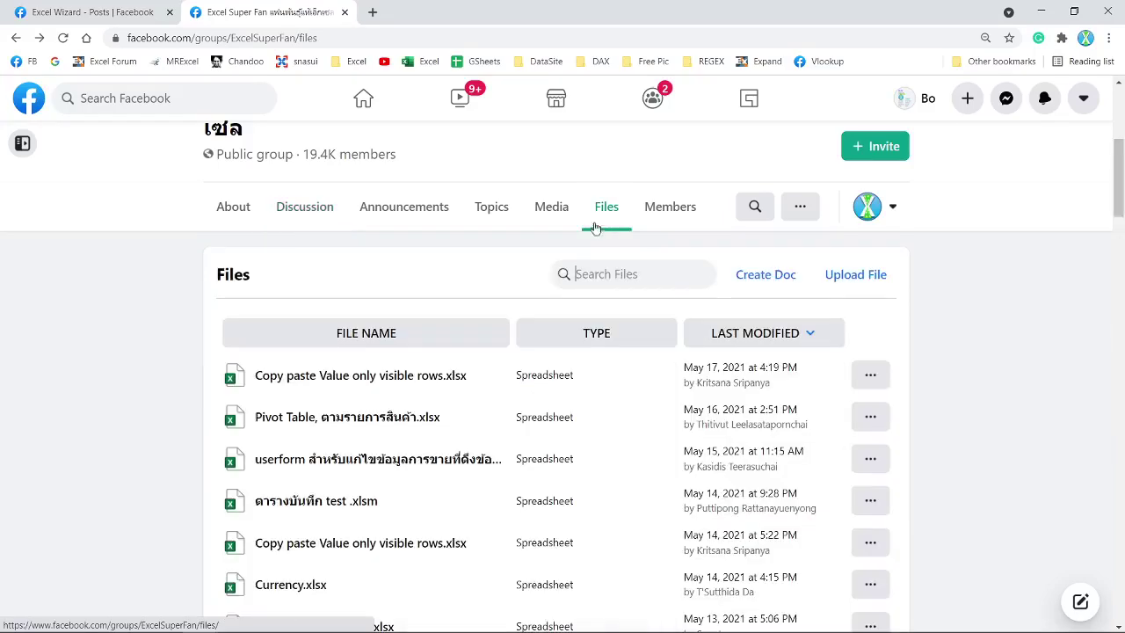
{"action": "scroll", "coordinate": [164, 417], "scroll_direction": "down", "scroll_amount": 2}
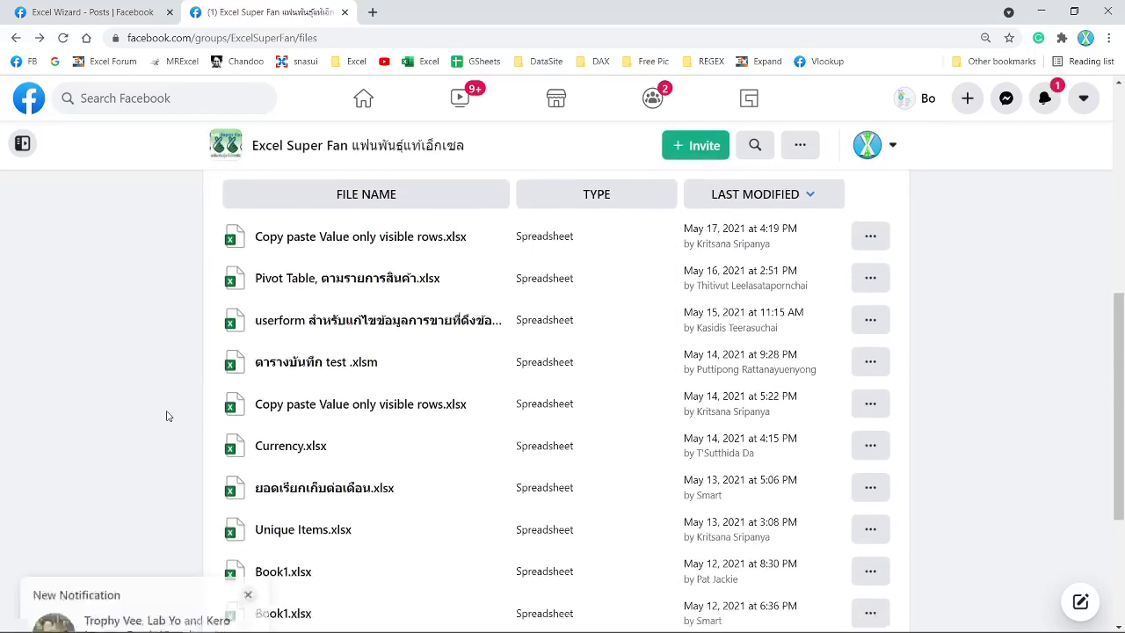
{"action": "left_click", "coordinate": [254, 528]}
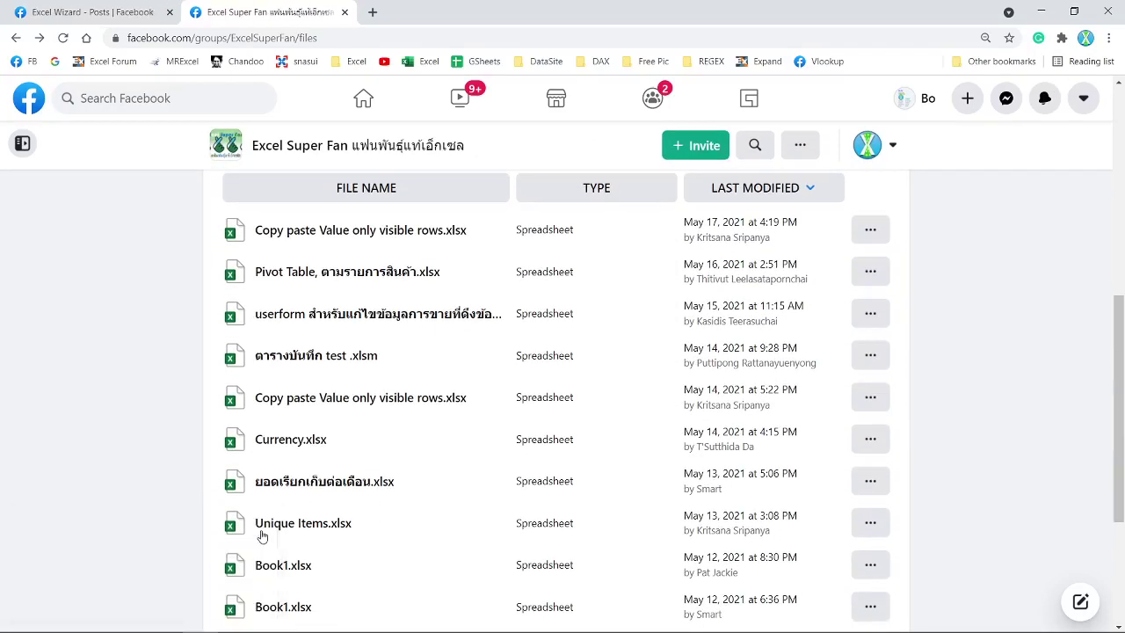
{"action": "scroll", "coordinate": [250, 324], "scroll_direction": "down", "scroll_amount": 1}
{"action": "scroll", "coordinate": [367, 334], "scroll_direction": "up", "scroll_amount": 2}
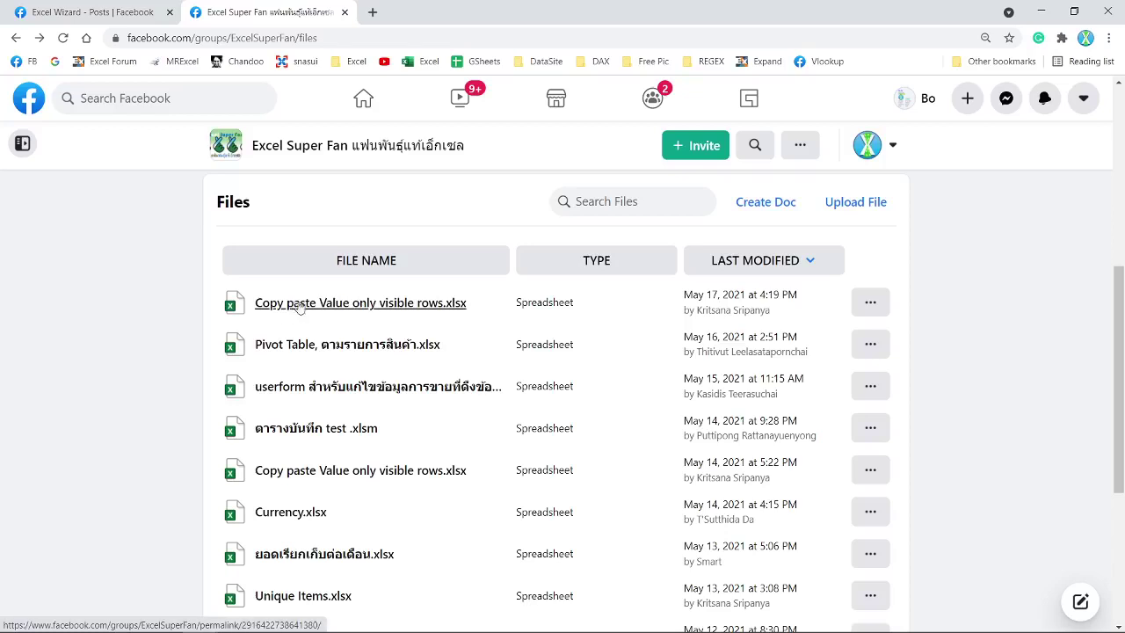
{"action": "scroll", "coordinate": [368, 338], "scroll_direction": "down", "scroll_amount": 1}
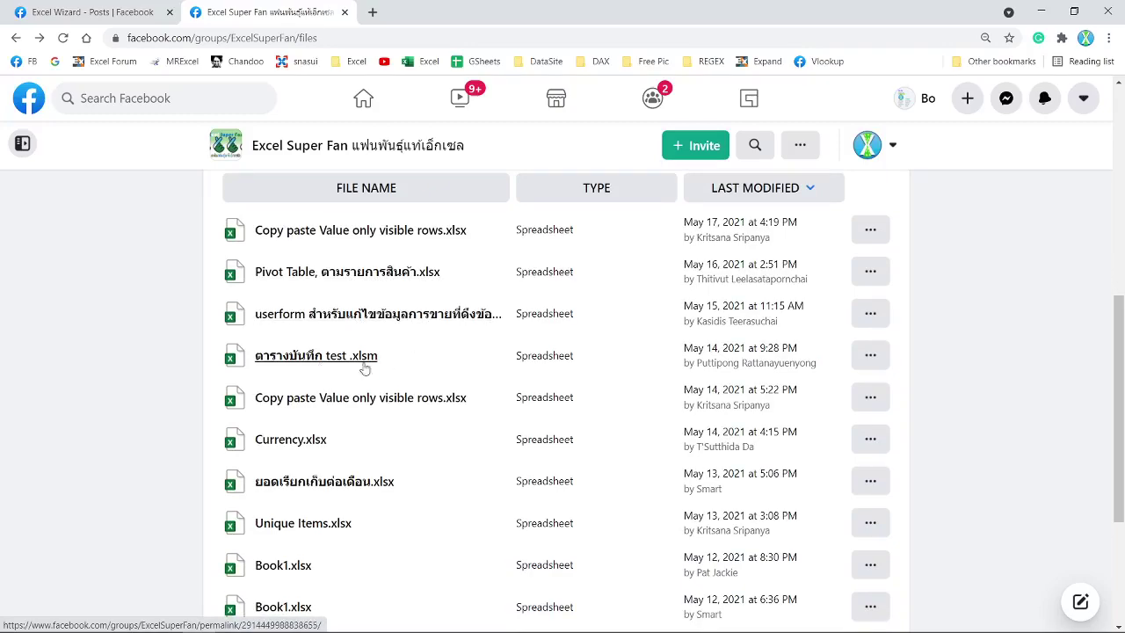
{"action": "scroll", "coordinate": [396, 387], "scroll_direction": "down", "scroll_amount": 2}
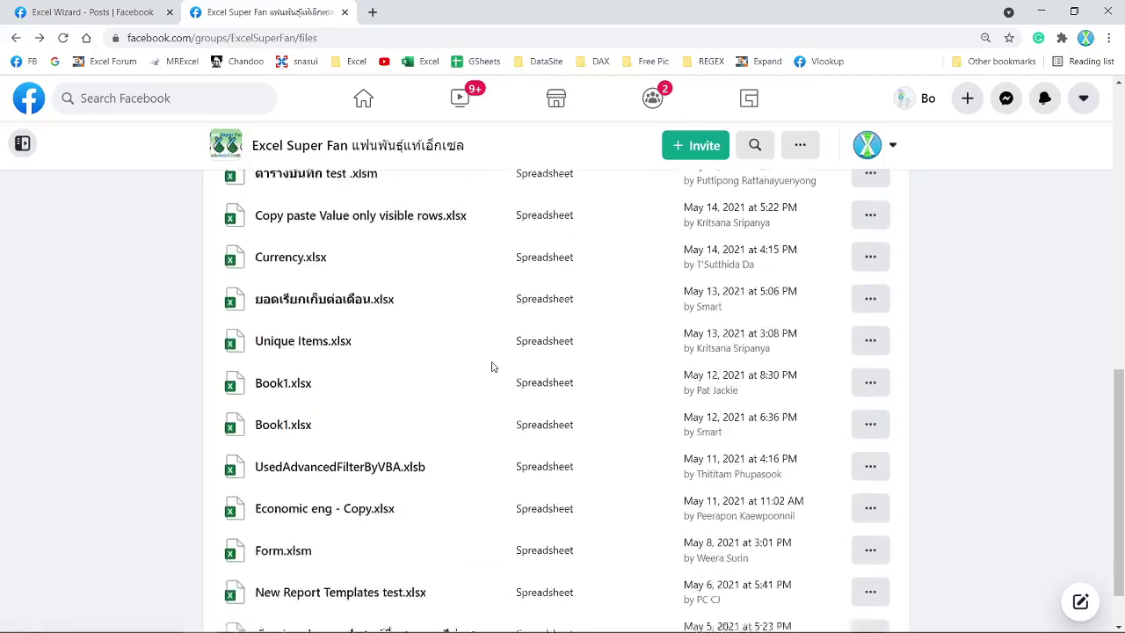
{"action": "scroll", "coordinate": [492, 367], "scroll_direction": "down", "scroll_amount": 2}
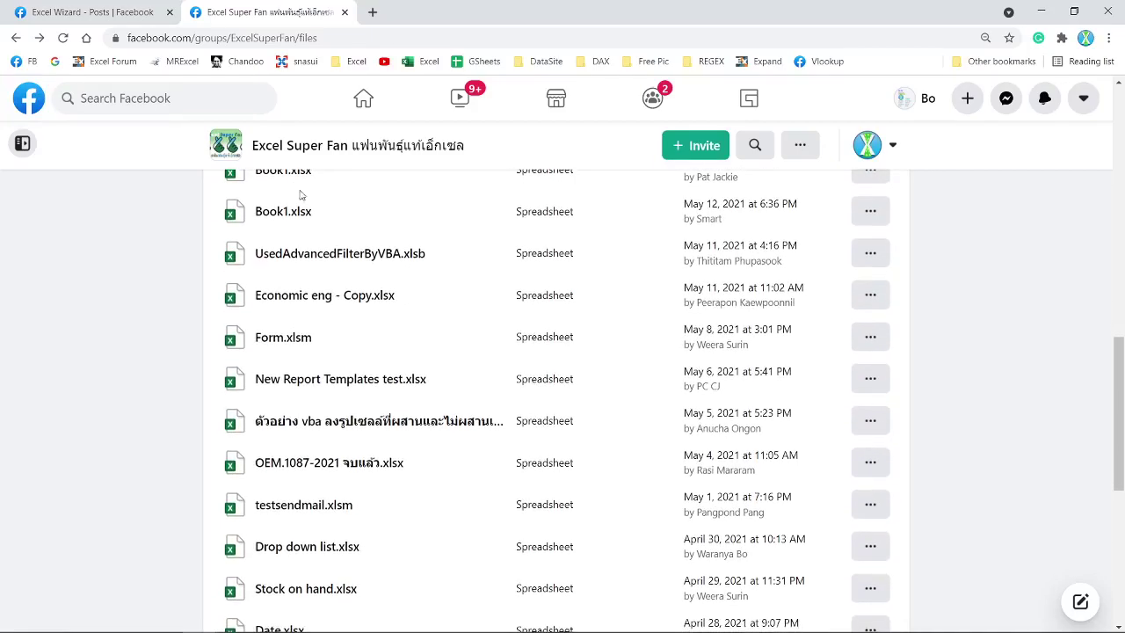
{"action": "scroll", "coordinate": [300, 195], "scroll_direction": "up", "scroll_amount": 1}
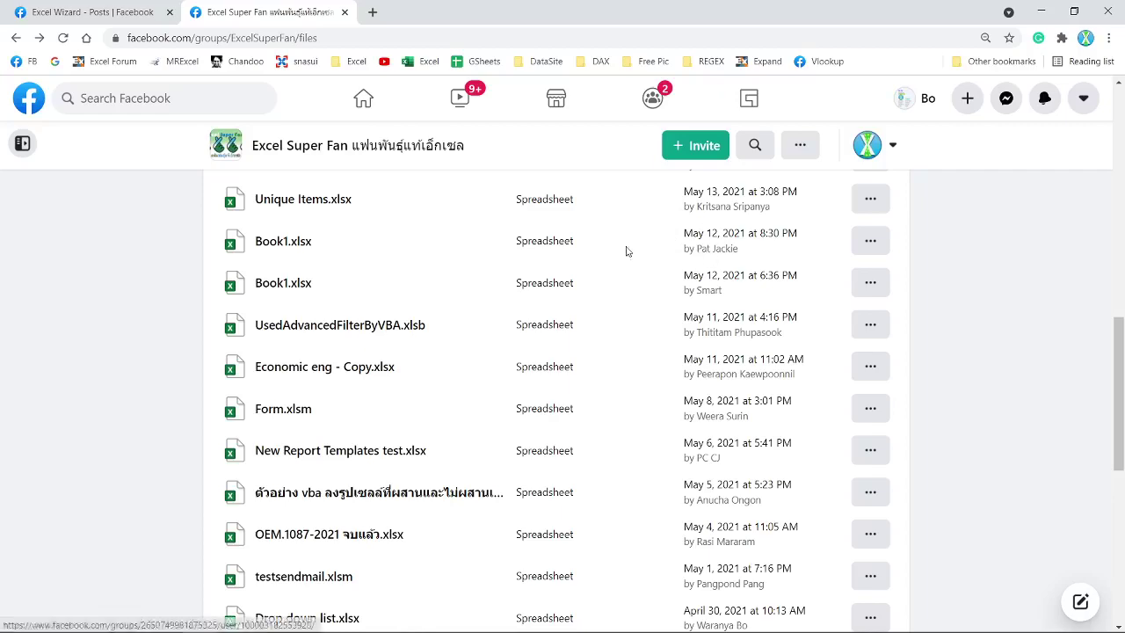
- Preview the Book1.xlsx post in a new tab, then close it
{"action": "middle_click", "coordinate": [293, 249]}
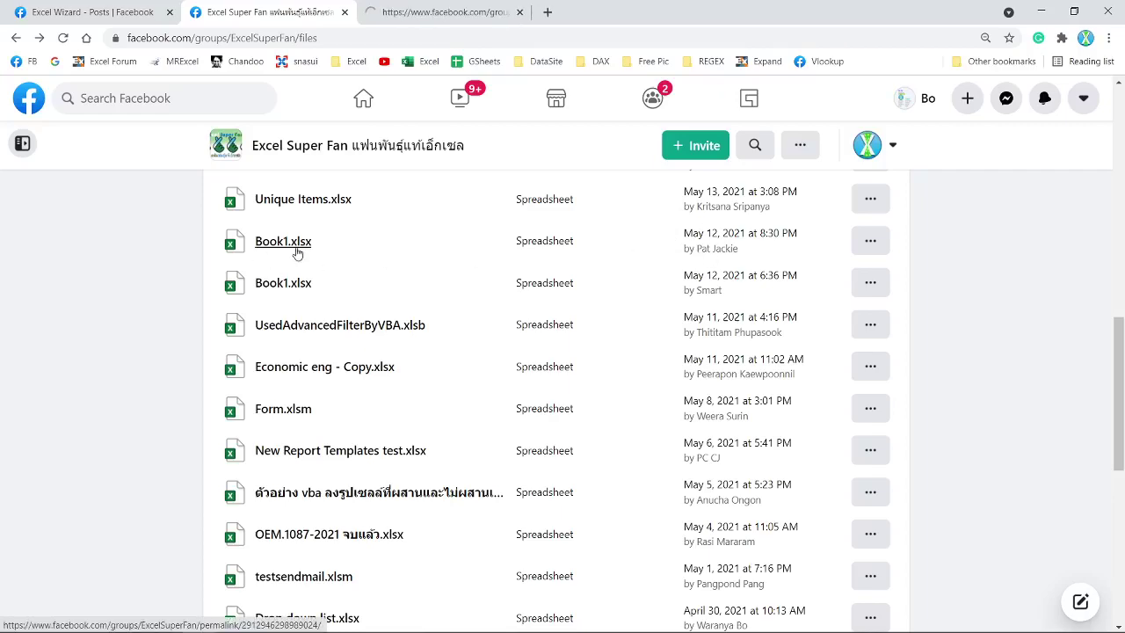
{"action": "left_click", "coordinate": [482, 17]}
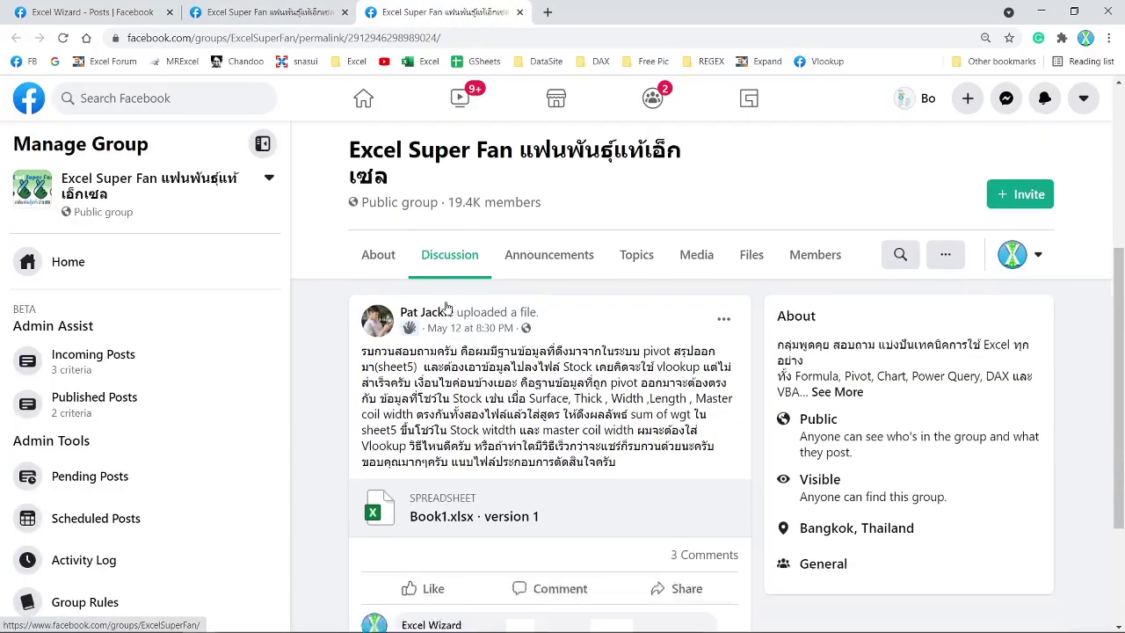
{"action": "left_click", "coordinate": [519, 13]}
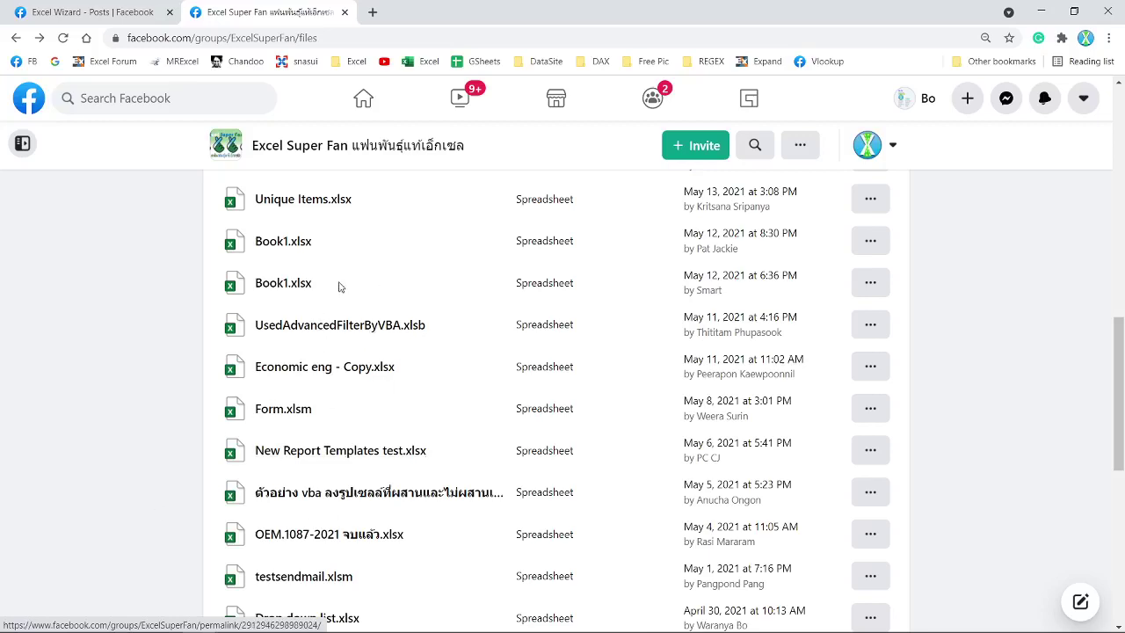
- Browse down the file list to February 2021, highlighting the Book1.xlsx and Test.xlsx names
{"action": "left_click_drag", "start_coordinate": [340, 284], "coordinate": [228, 282]}
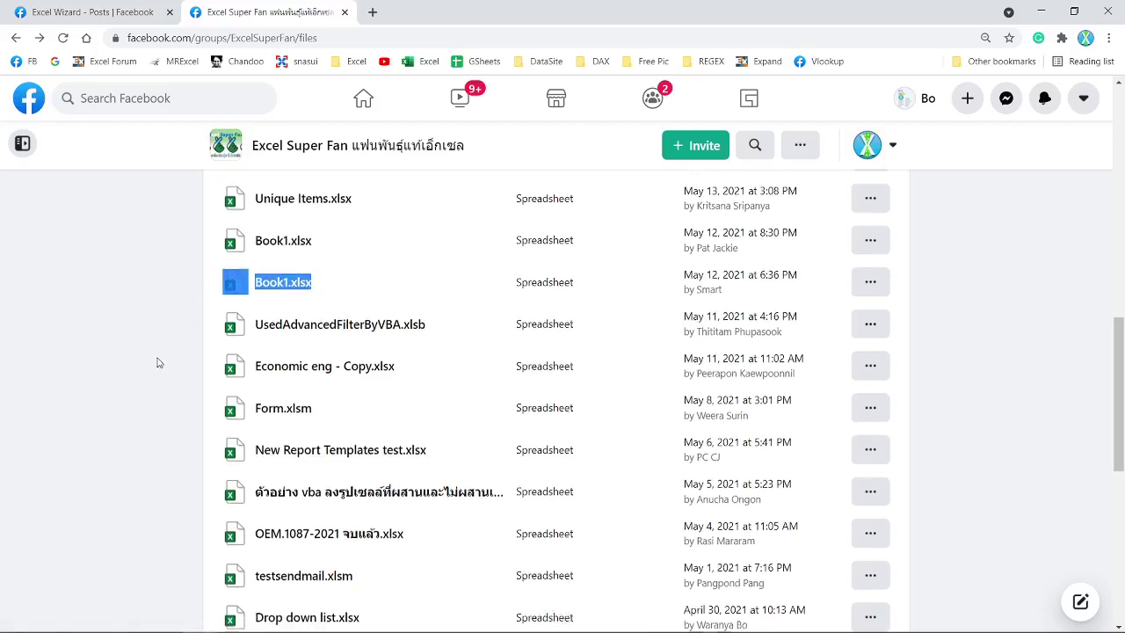
{"action": "scroll", "coordinate": [157, 364], "scroll_direction": "down", "scroll_amount": 2}
{"action": "scroll", "coordinate": [163, 367], "scroll_direction": "down", "scroll_amount": 5}
{"action": "scroll", "coordinate": [184, 366], "scroll_direction": "down", "scroll_amount": 2}
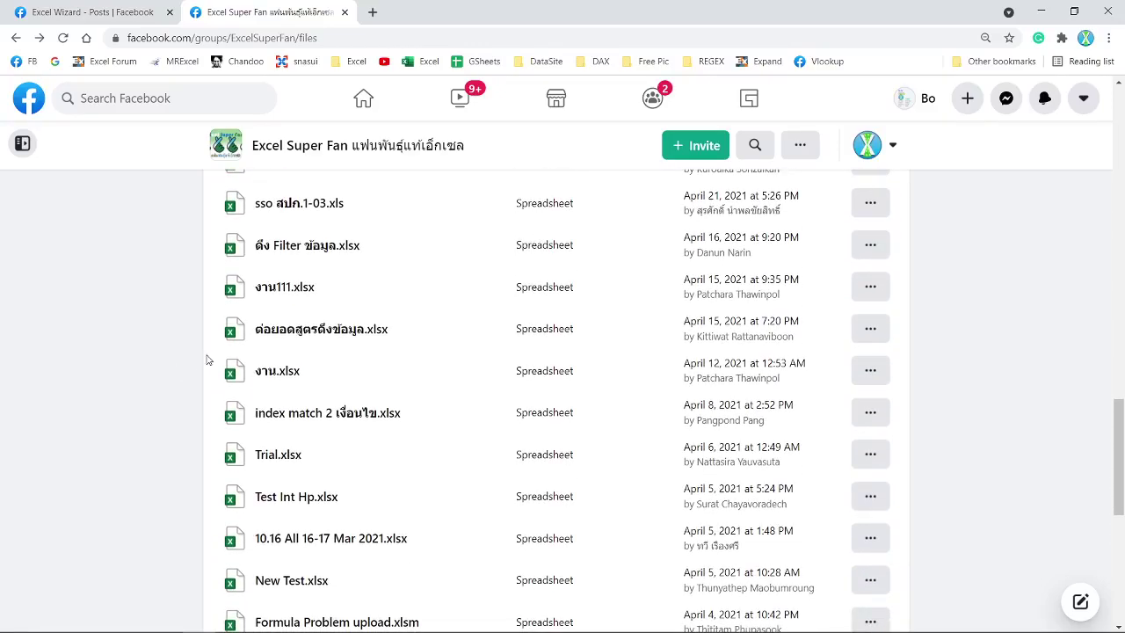
{"action": "scroll", "coordinate": [209, 359], "scroll_direction": "down", "scroll_amount": 2}
{"action": "scroll", "coordinate": [208, 357], "scroll_direction": "down", "scroll_amount": 3}
{"action": "scroll", "coordinate": [209, 356], "scroll_direction": "down", "scroll_amount": 1}
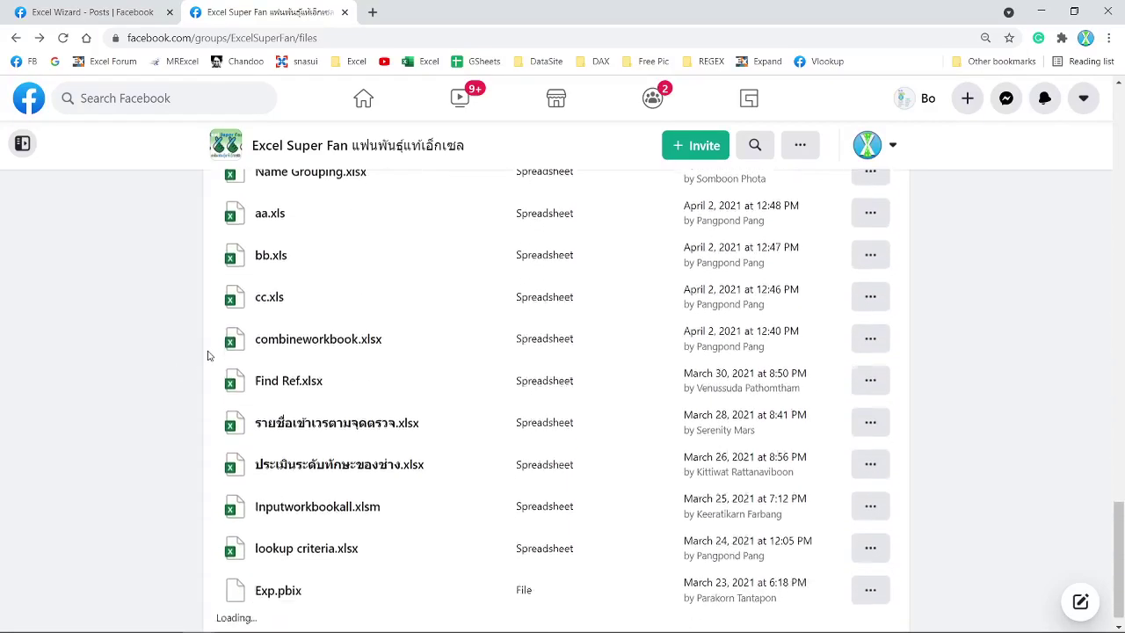
{"action": "scroll", "coordinate": [211, 360], "scroll_direction": "down", "scroll_amount": 3}
{"action": "scroll", "coordinate": [231, 369], "scroll_direction": "down", "scroll_amount": 2}
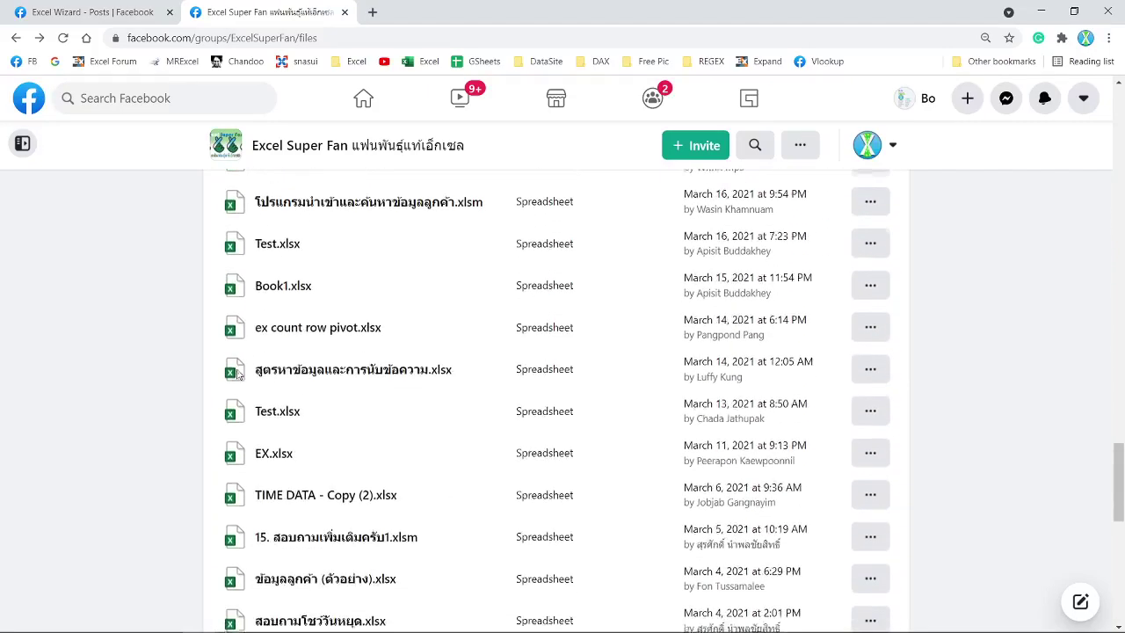
{"action": "left_click_drag", "start_coordinate": [330, 249], "coordinate": [255, 234]}
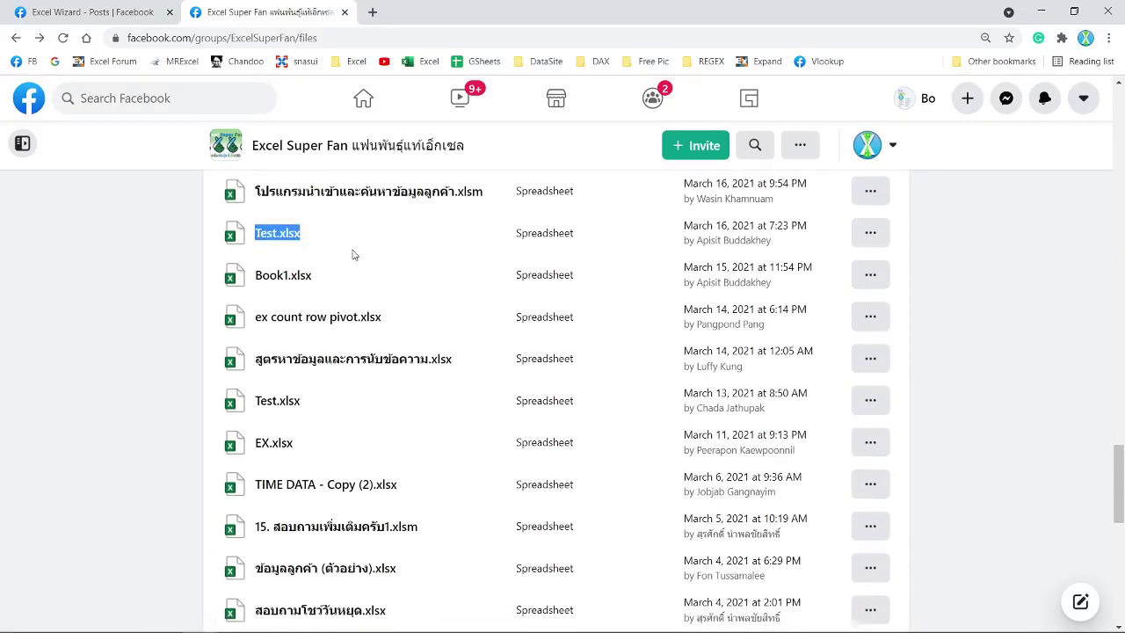
{"action": "scroll", "coordinate": [347, 277], "scroll_direction": "down", "scroll_amount": 2}
{"action": "scroll", "coordinate": [154, 387], "scroll_direction": "down", "scroll_amount": 3}
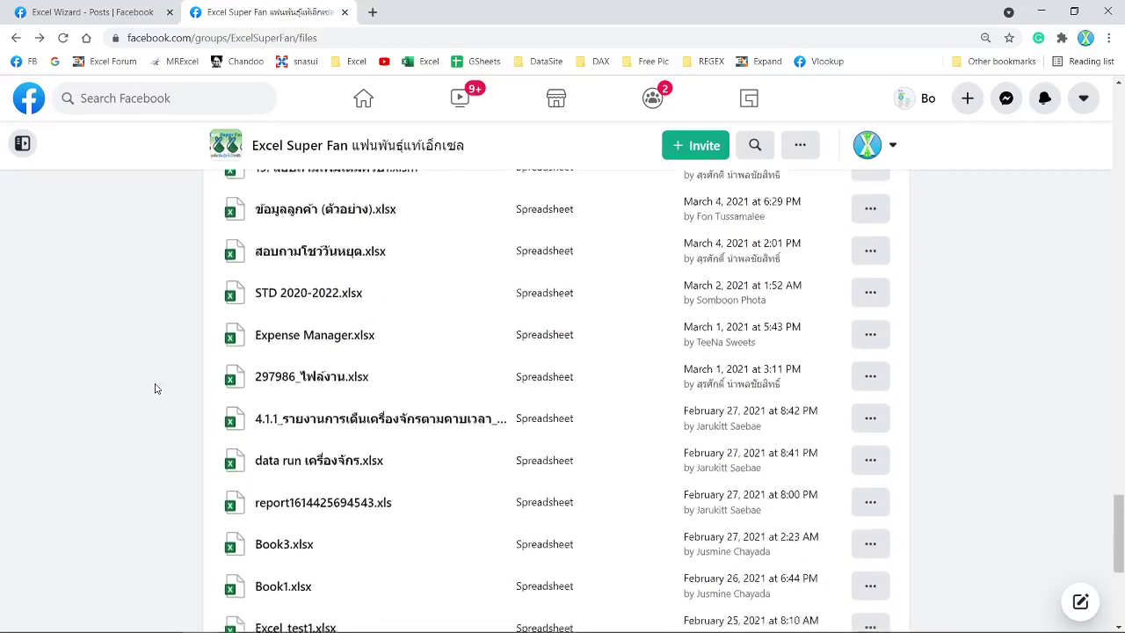
{"action": "scroll", "coordinate": [157, 390], "scroll_direction": "down", "scroll_amount": 4}
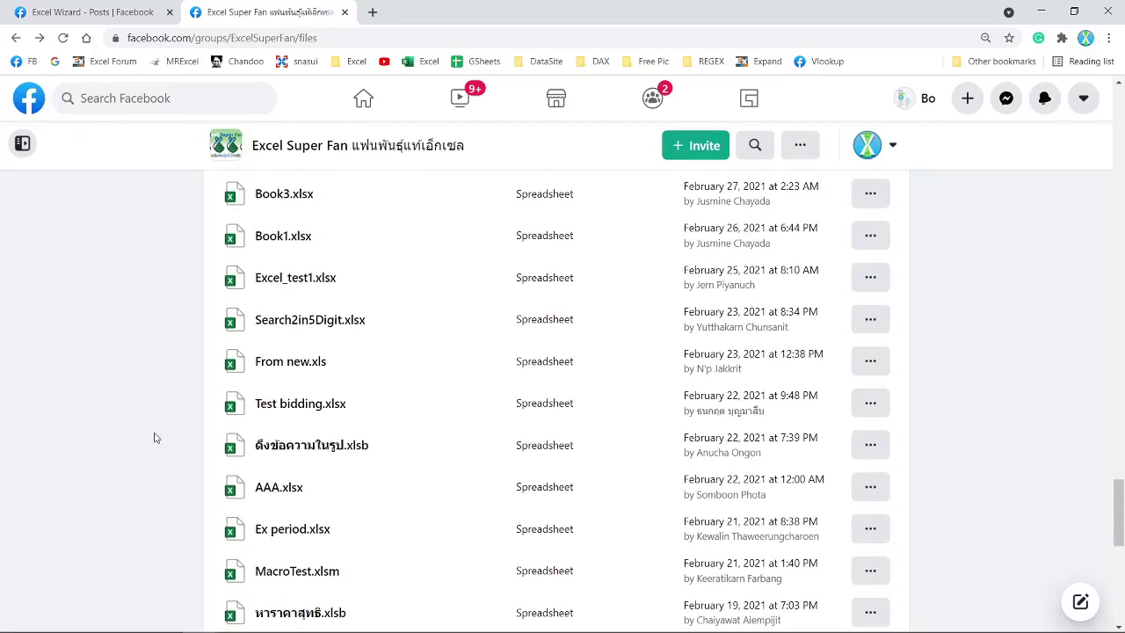
{"action": "scroll", "coordinate": [154, 448], "scroll_direction": "up", "scroll_amount": 2}
{"action": "scroll", "coordinate": [156, 440], "scroll_direction": "up", "scroll_amount": 1}
{"action": "scroll", "coordinate": [161, 427], "scroll_direction": "down", "scroll_amount": 3}
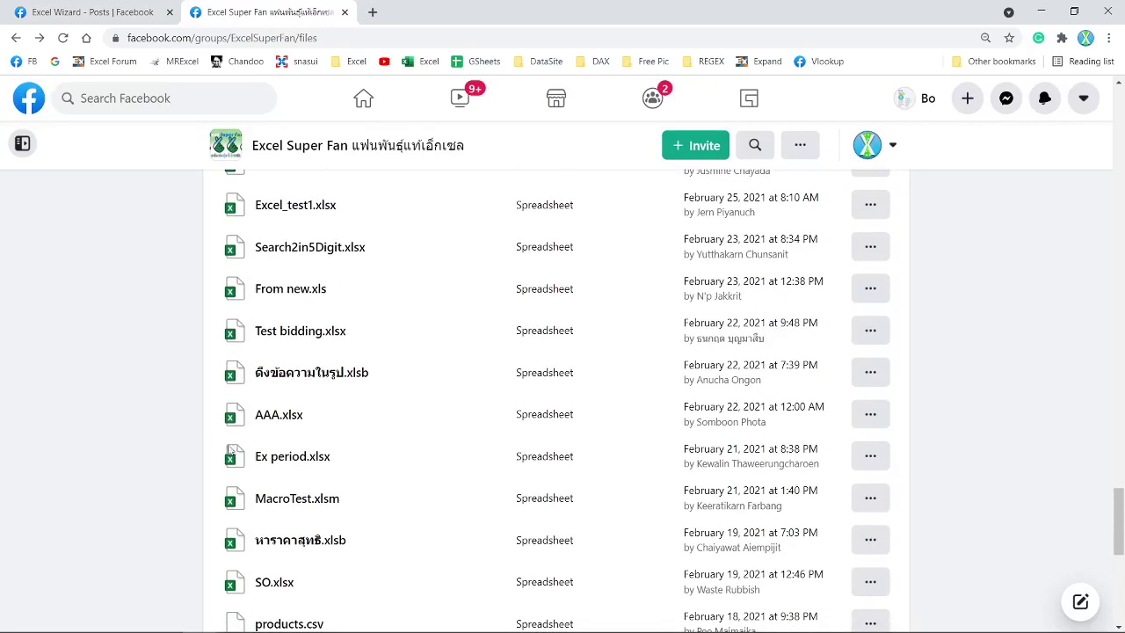
{"action": "scroll", "coordinate": [199, 467], "scroll_direction": "down", "scroll_amount": 3}
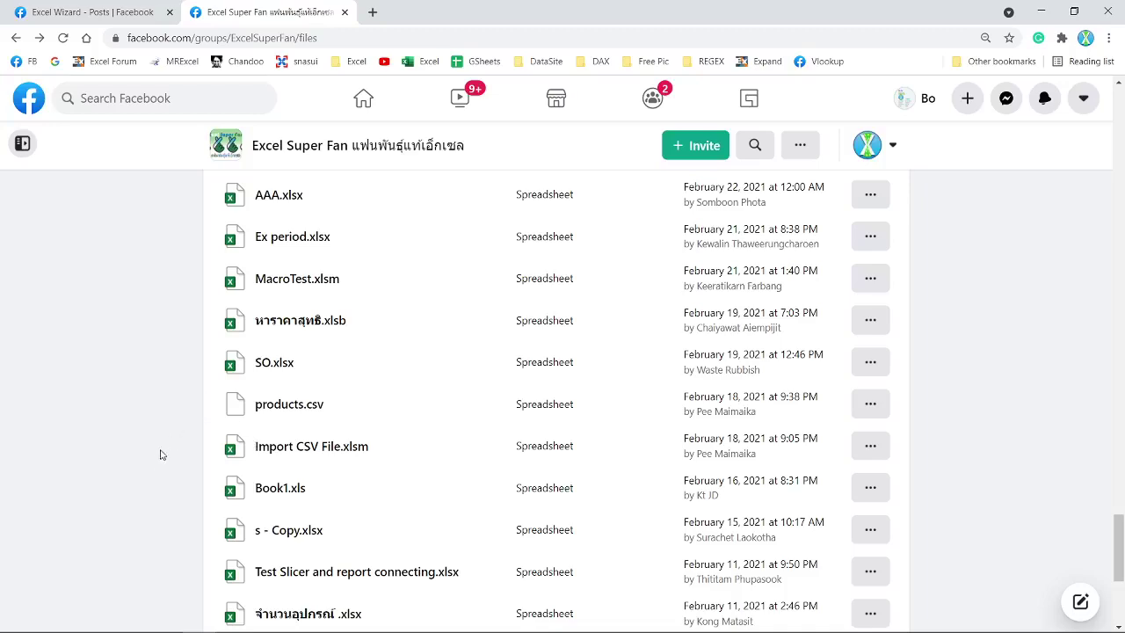
{"action": "scroll", "coordinate": [159, 455], "scroll_direction": "down", "scroll_amount": 1}
{"action": "scroll", "coordinate": [158, 455], "scroll_direction": "up", "scroll_amount": 4}
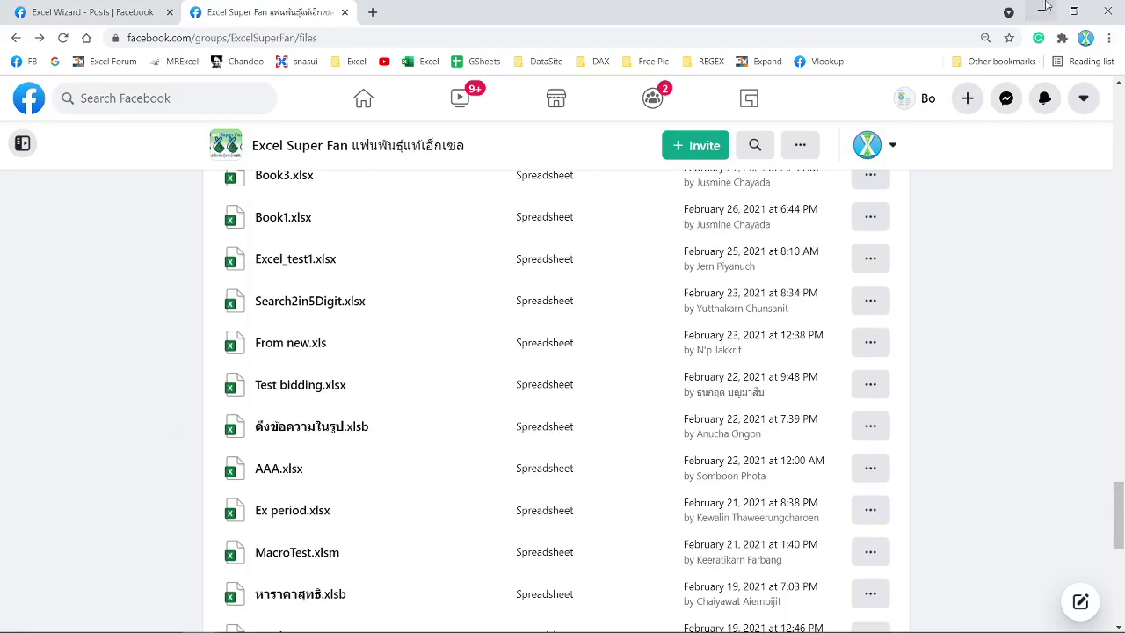
- Minimize Chrome to show the 'Don't Do this 2' slide, then bring Volatile.xlsx forward
{"action": "left_click", "coordinate": [1046, 5]}
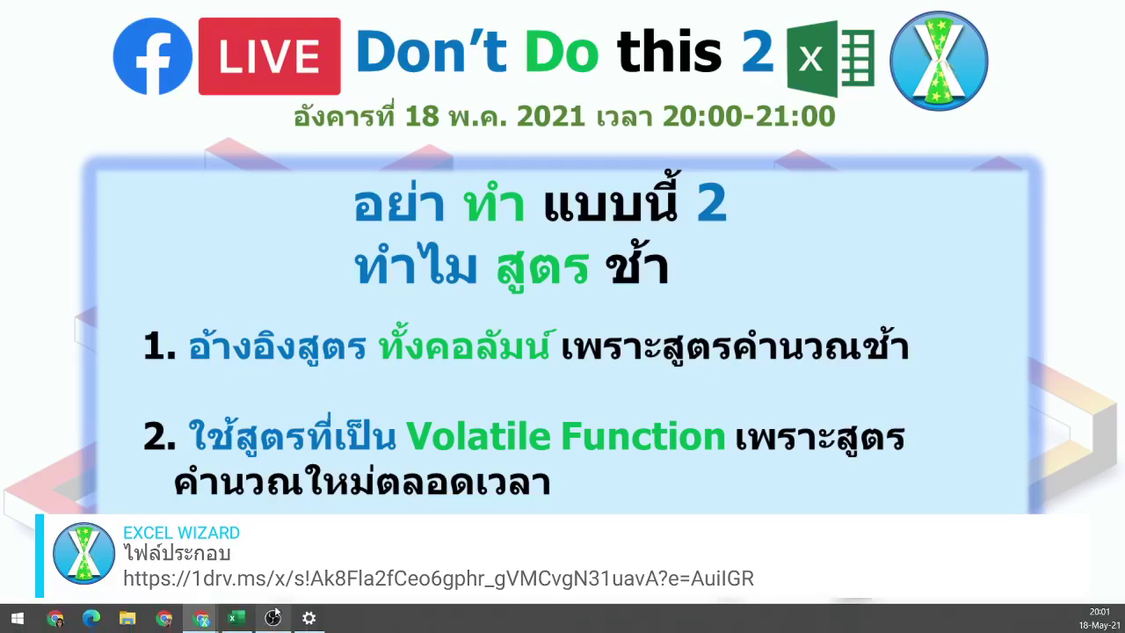
{"action": "left_click", "coordinate": [236, 620]}
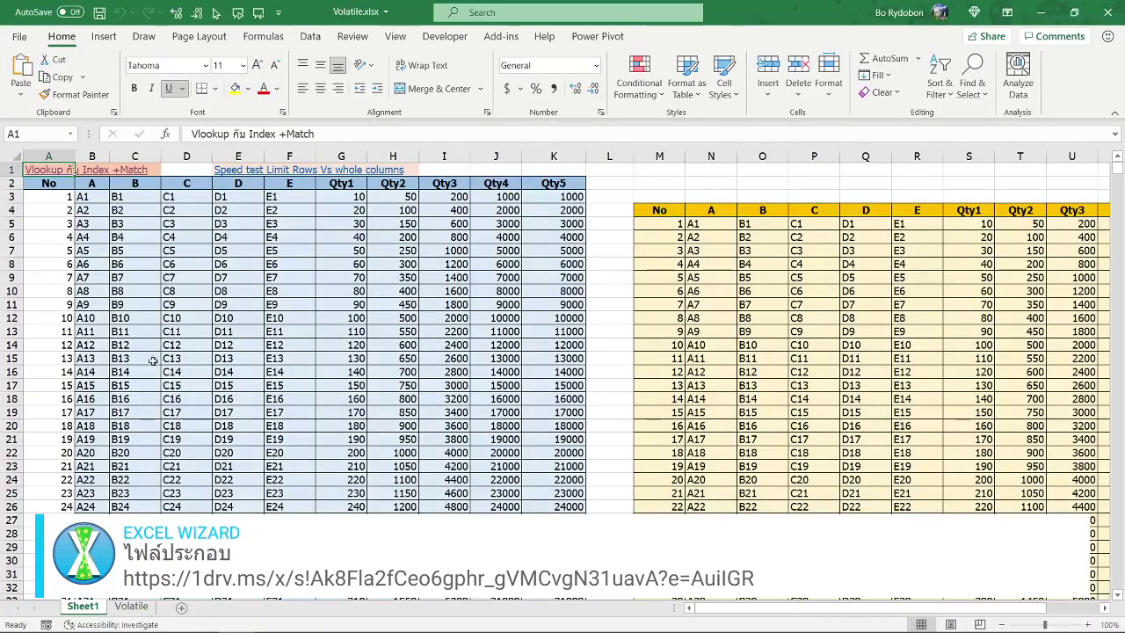
- Flip between the Volatile and Sheet1 tabs, then jump to the lookup table's last row
{"action": "left_click", "coordinate": [130, 607]}
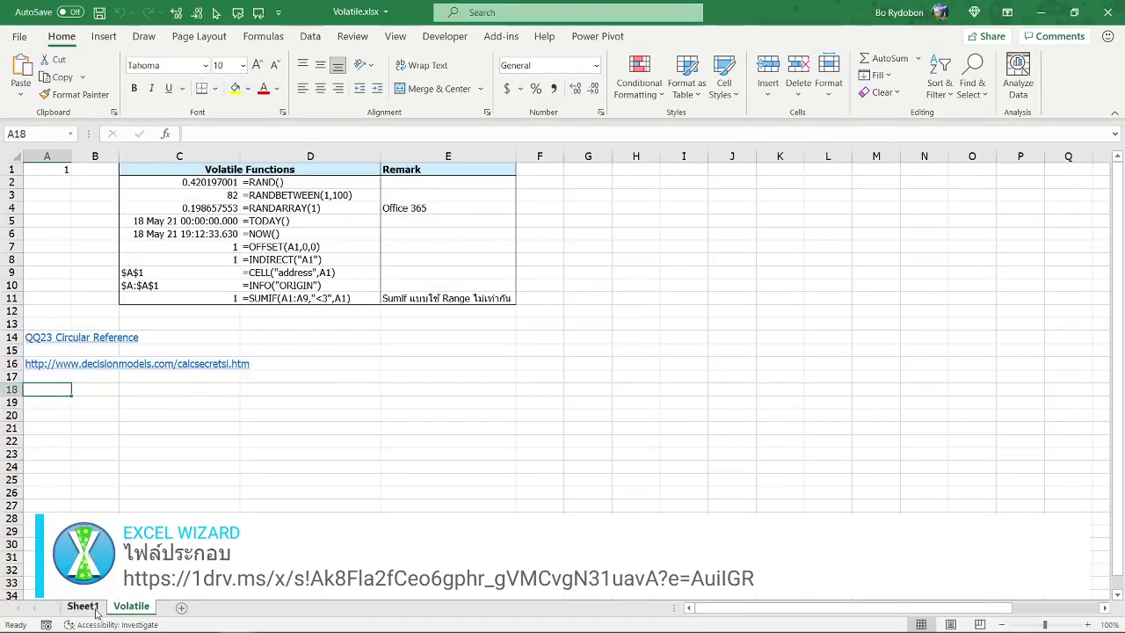
{"action": "left_click", "coordinate": [84, 607]}
{"action": "left_click", "coordinate": [127, 608]}
{"action": "left_click", "coordinate": [82, 607]}
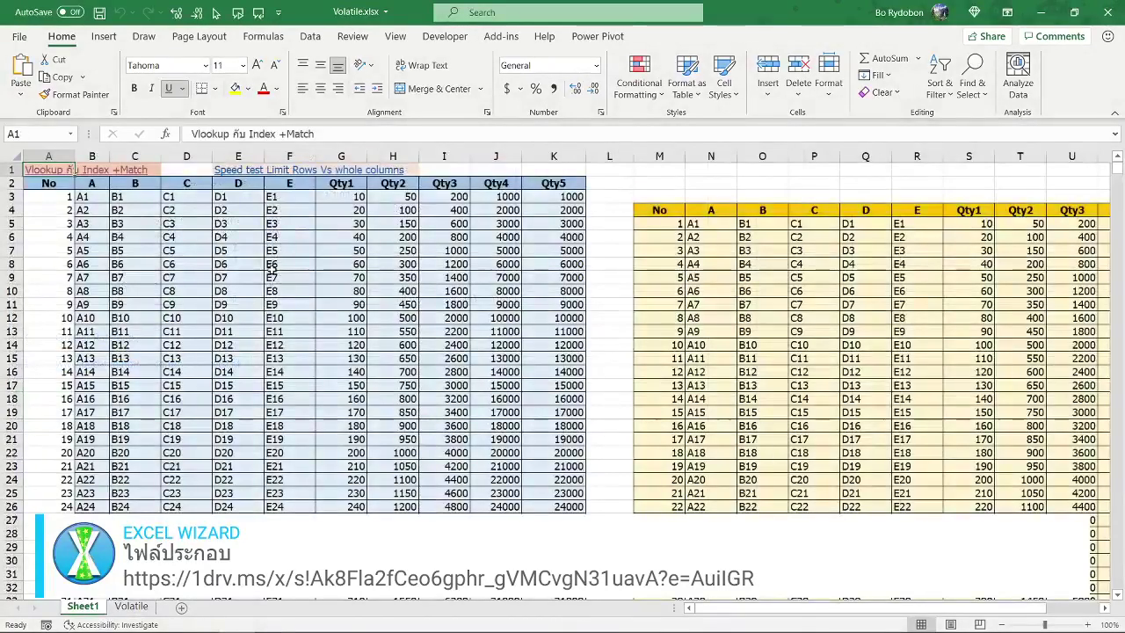
{"action": "left_click", "coordinate": [667, 276]}
{"action": "key", "text": "Up"}
{"action": "key", "text": "Up"}
{"action": "key", "text": "Up"}
{"action": "key", "text": "Up"}
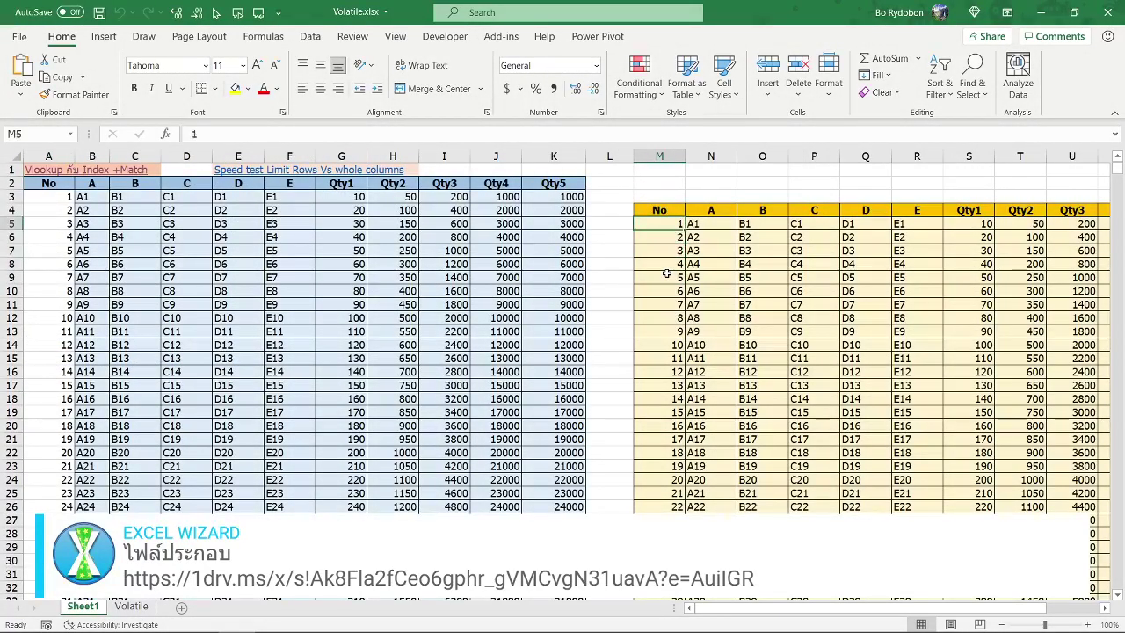
{"action": "key", "text": "Up"}
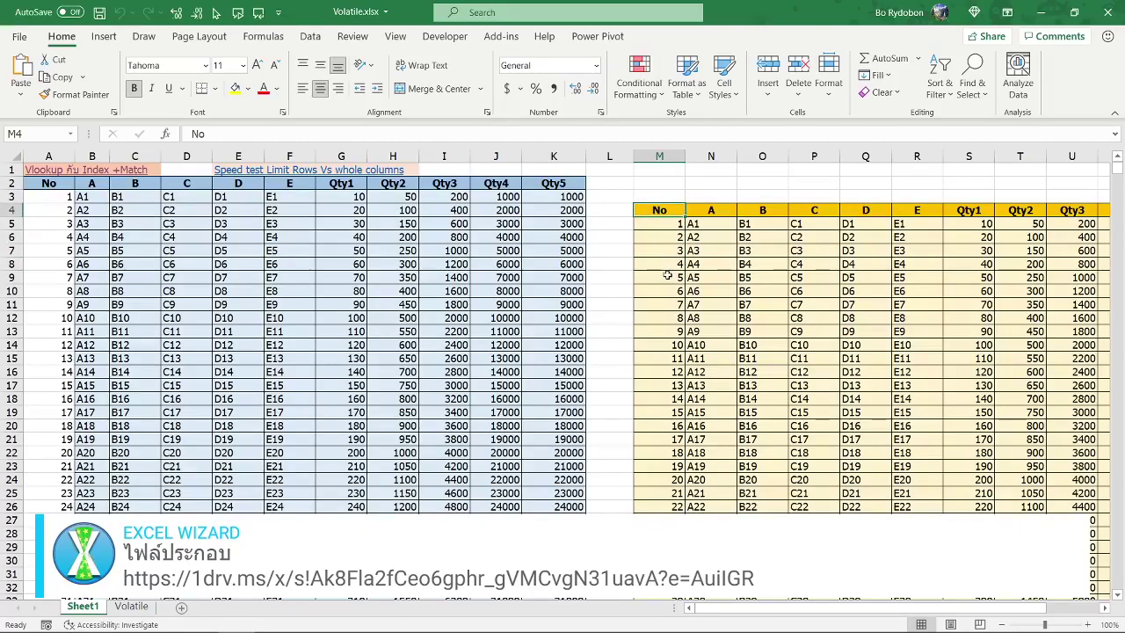
{"action": "key", "text": "ctrl+Down"}
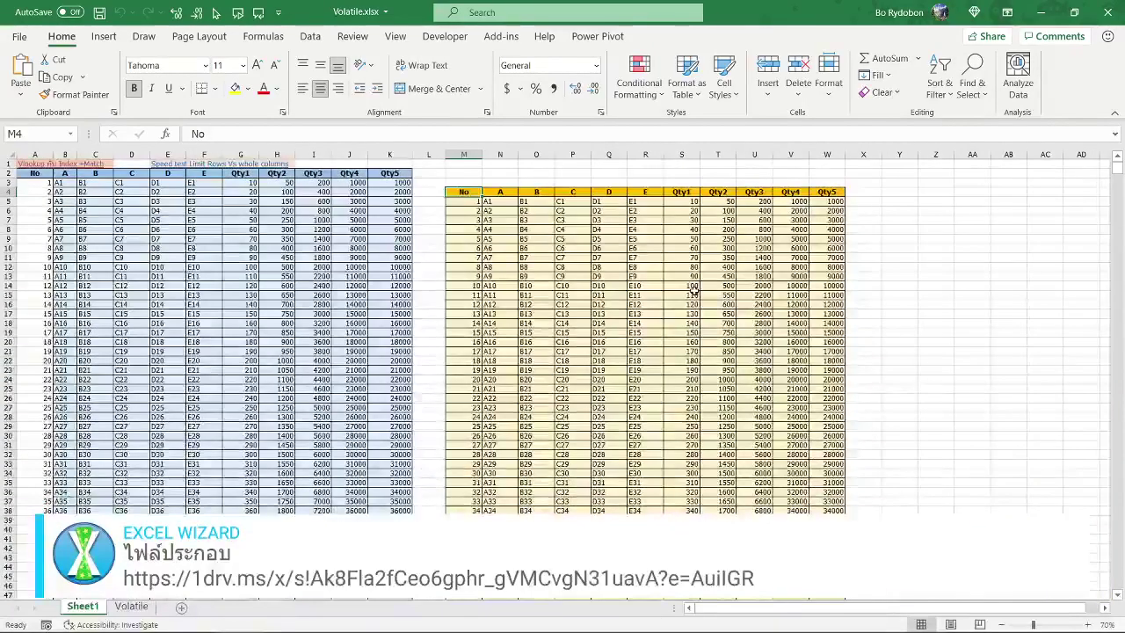
- Delete the stray #N/A values in K20003:K20004 and return to the formula in B3
{"action": "scroll", "coordinate": [694, 287], "scroll_direction": "down", "scroll_amount": 2, "text": "ctrl"}
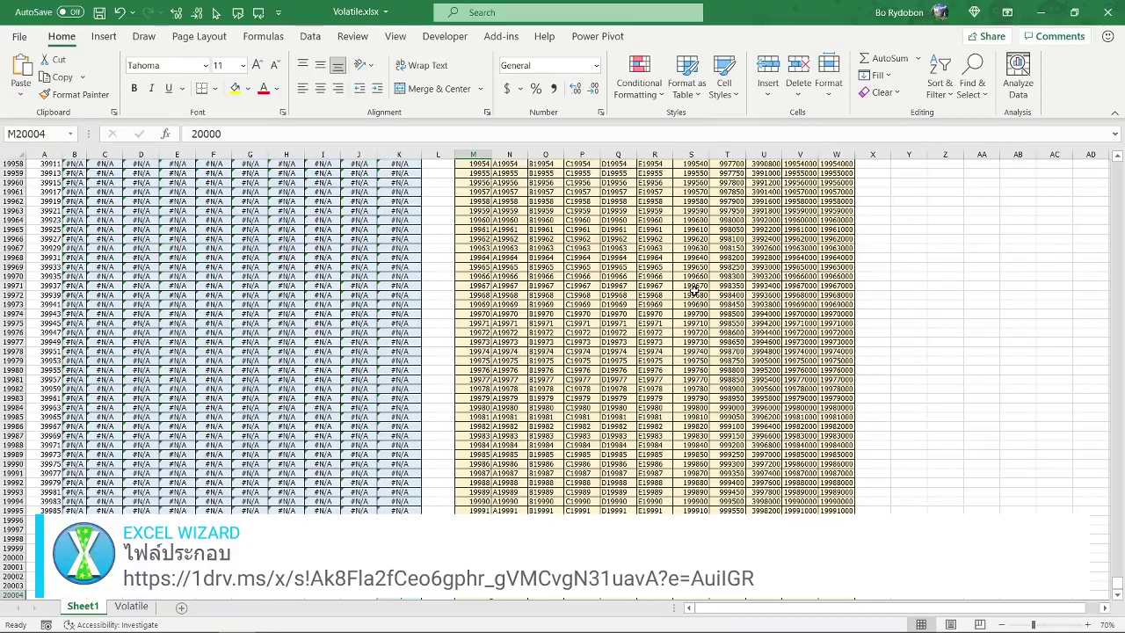
{"action": "scroll", "coordinate": [642, 281], "scroll_direction": "down", "scroll_amount": 3}
{"action": "left_click", "coordinate": [400, 519]}
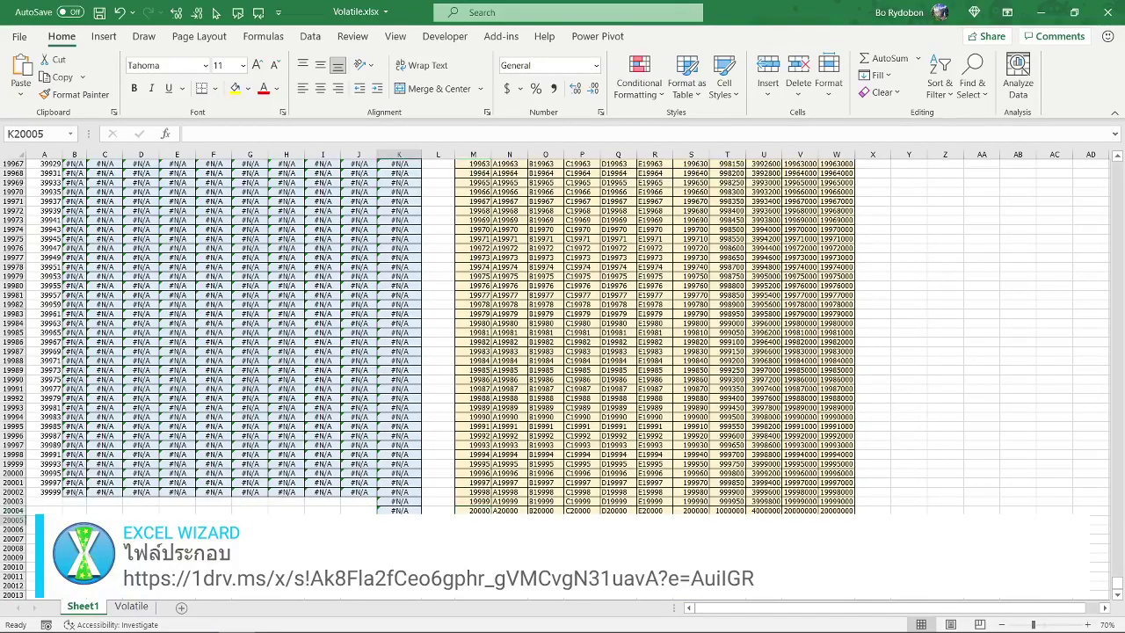
{"action": "left_click_drag", "start_coordinate": [400, 501], "coordinate": [422, 499]}
{"action": "left_click", "coordinate": [474, 510]}
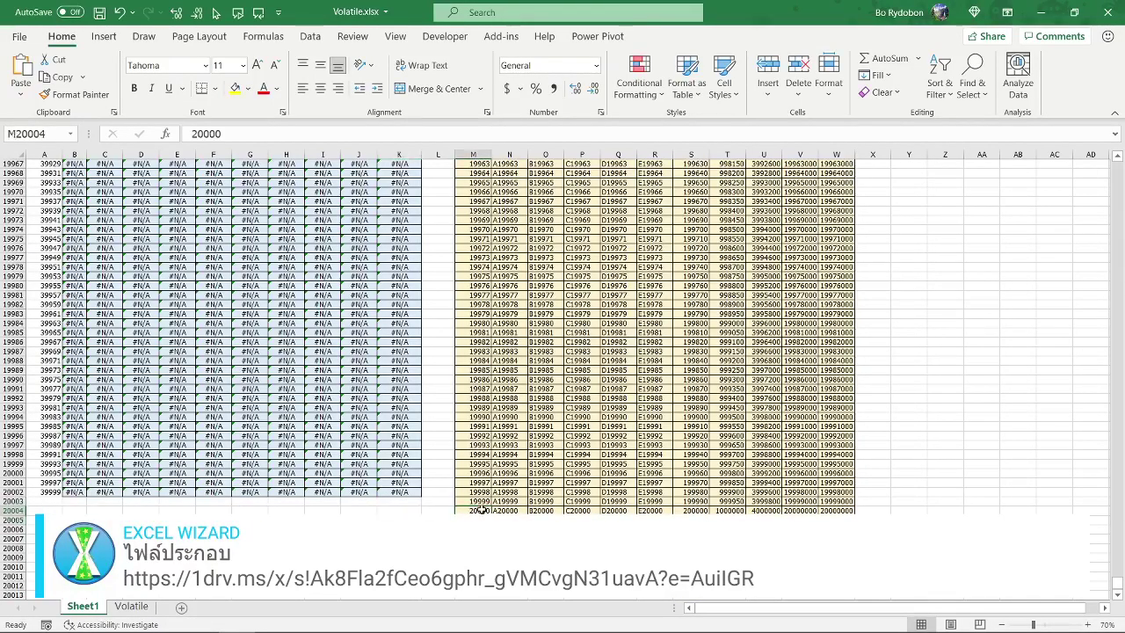
{"action": "key", "text": "Up"}
{"action": "key", "text": "Up"}
{"action": "key", "text": "Left"}
{"action": "key", "text": "Home"}
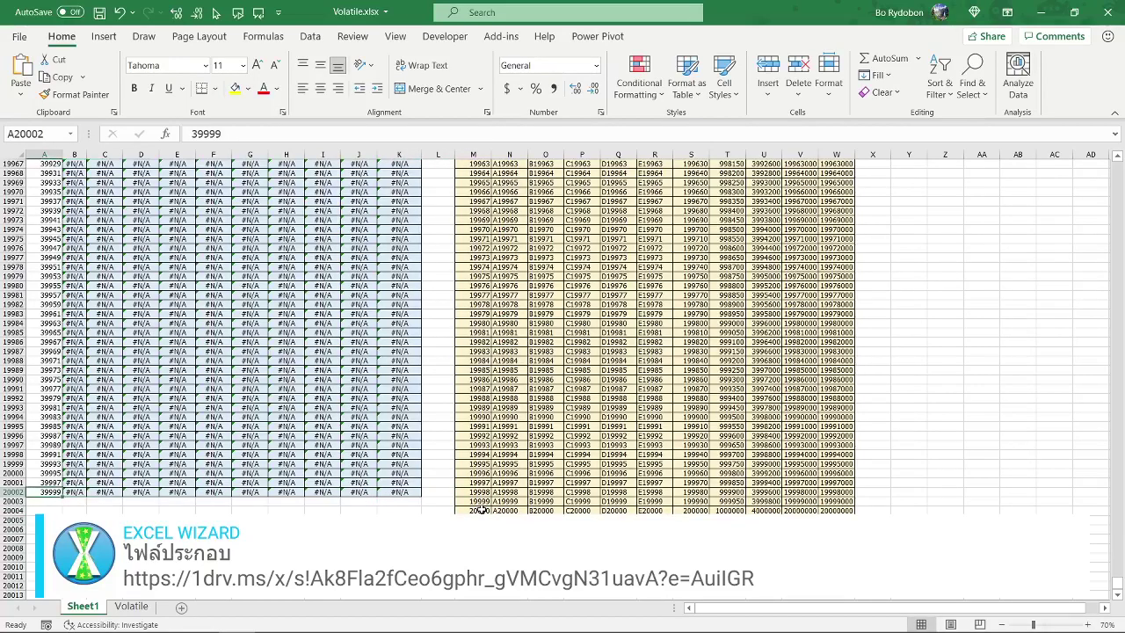
{"action": "key", "text": "ctrl+Home"}
{"action": "key", "text": "Down"}
{"action": "key", "text": "Right"}
{"action": "key", "text": "Down"}
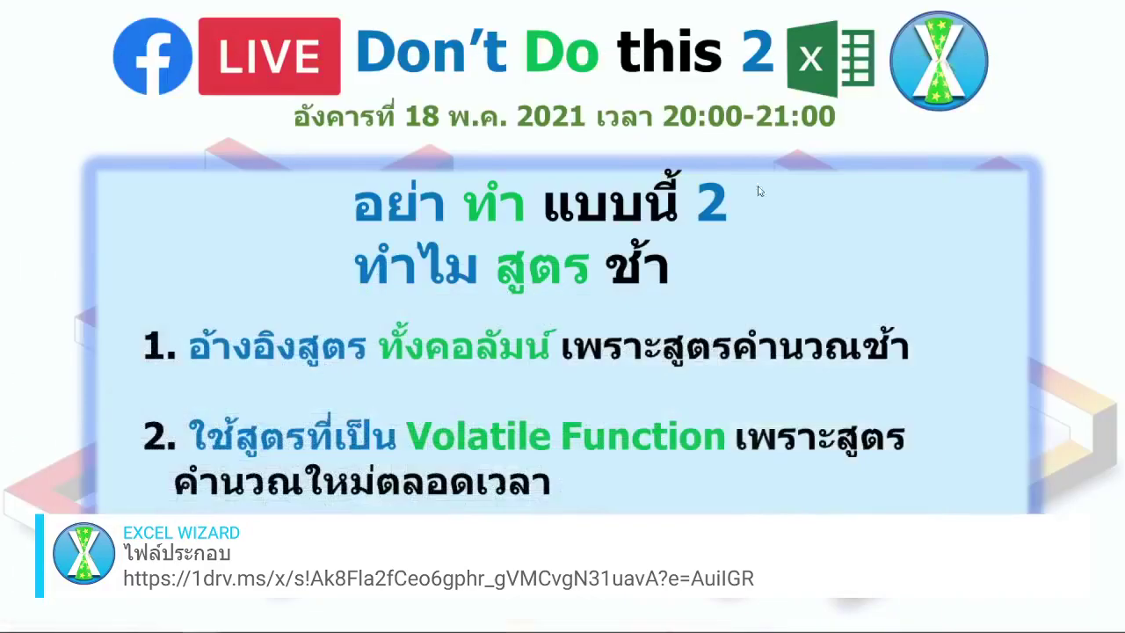
- Minimize Excel to reveal the slide about whole-column references and volatile functions
{"action": "left_click", "coordinate": [1041, 12]}
- Bring Volatile.xlsx back, select the VLOOKUP block B3:K20002, and move to G3
{"action": "left_click", "coordinate": [238, 619]}
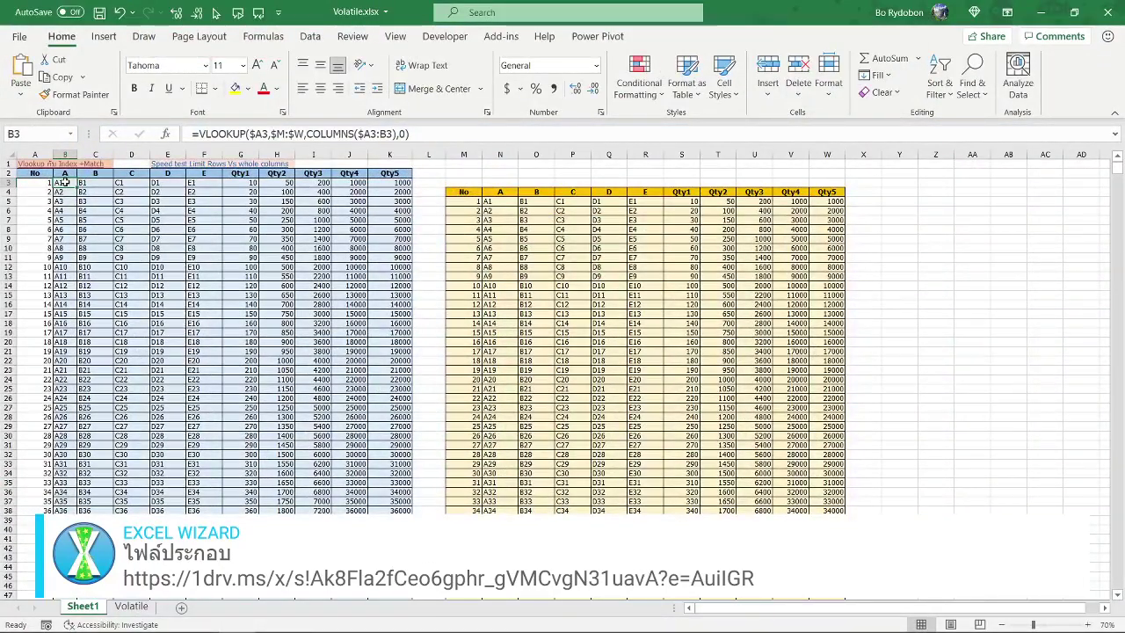
{"action": "key", "text": "Right"}
{"action": "key", "text": "Left"}
{"action": "key", "text": "shift+Right"}
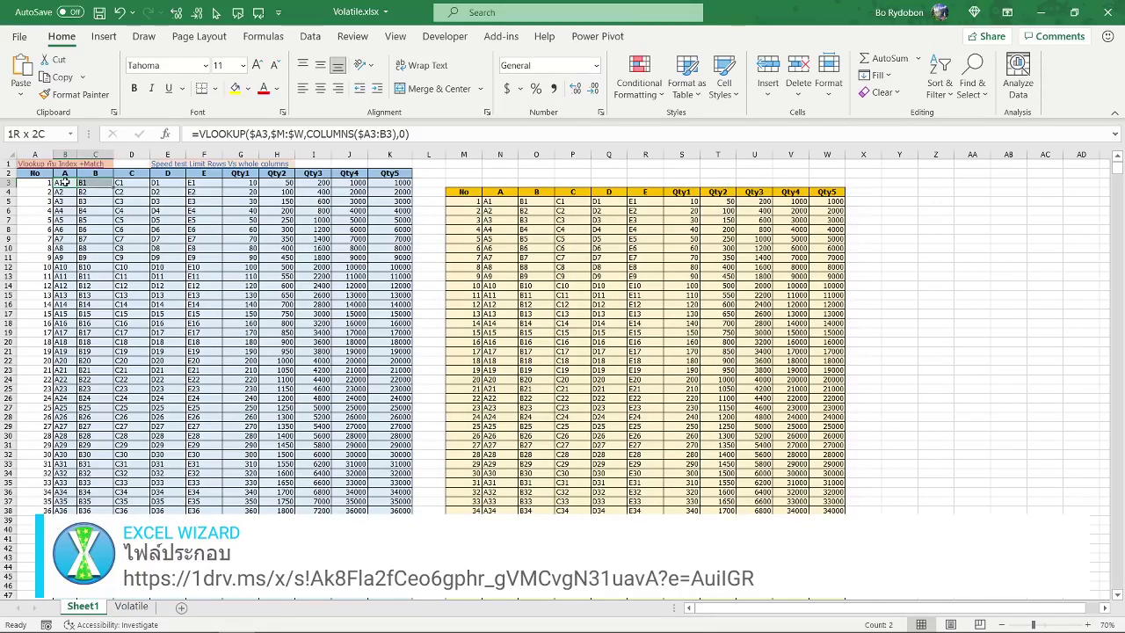
{"action": "key", "text": "shift+Right"}
{"action": "key", "text": "shift+Right"}
{"action": "key", "text": "shift+Right"}
{"action": "key", "text": "shift+Right"}
{"action": "key", "text": "shift+Right"}
{"action": "key", "text": "shift+Right"}
{"action": "key", "text": "shift+Right"}
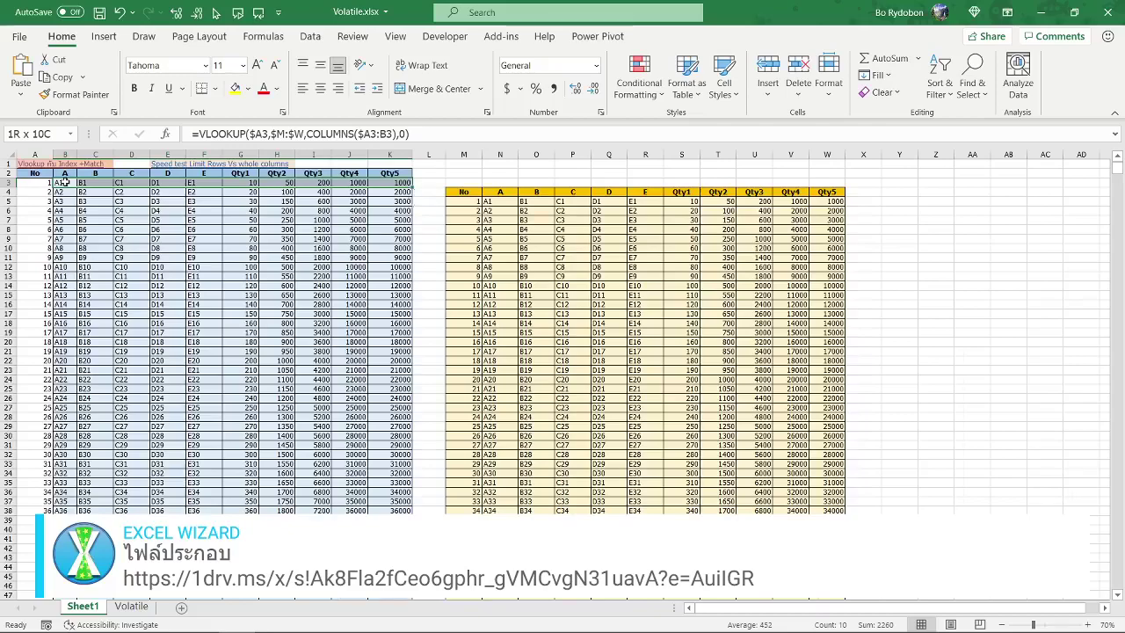
{"action": "key", "text": "ctrl+shift+Down"}
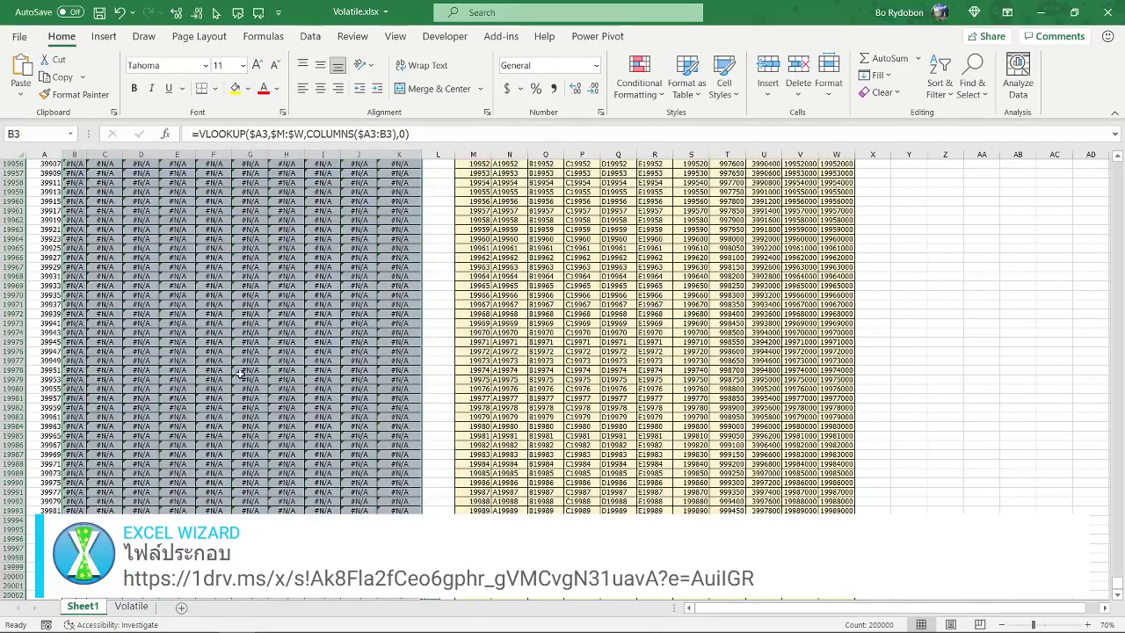
{"action": "scroll", "coordinate": [206, 336], "scroll_direction": "down", "scroll_amount": 2}
{"action": "scroll", "coordinate": [205, 336], "scroll_direction": "down", "scroll_amount": 1}
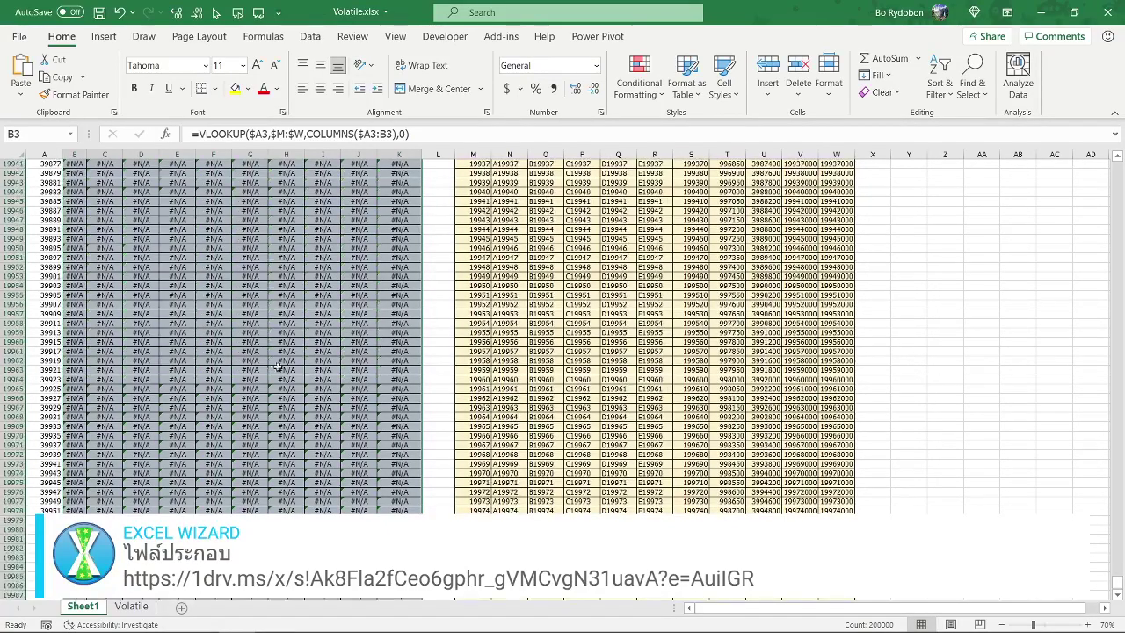
{"action": "key", "text": "Return"}
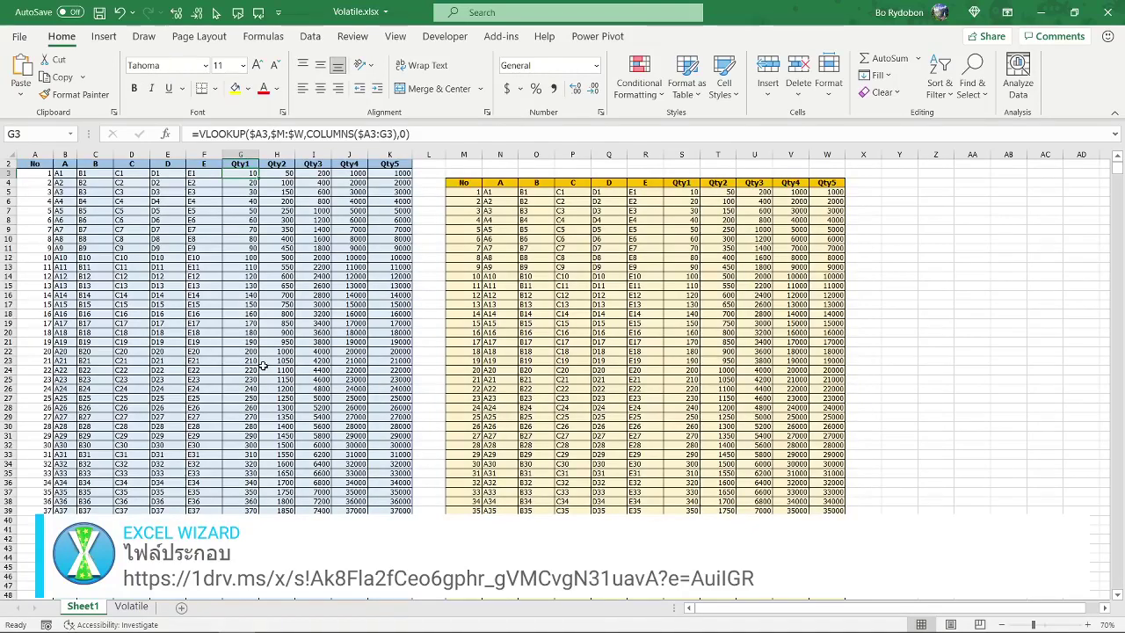
{"action": "left_click", "coordinate": [1043, 10]}
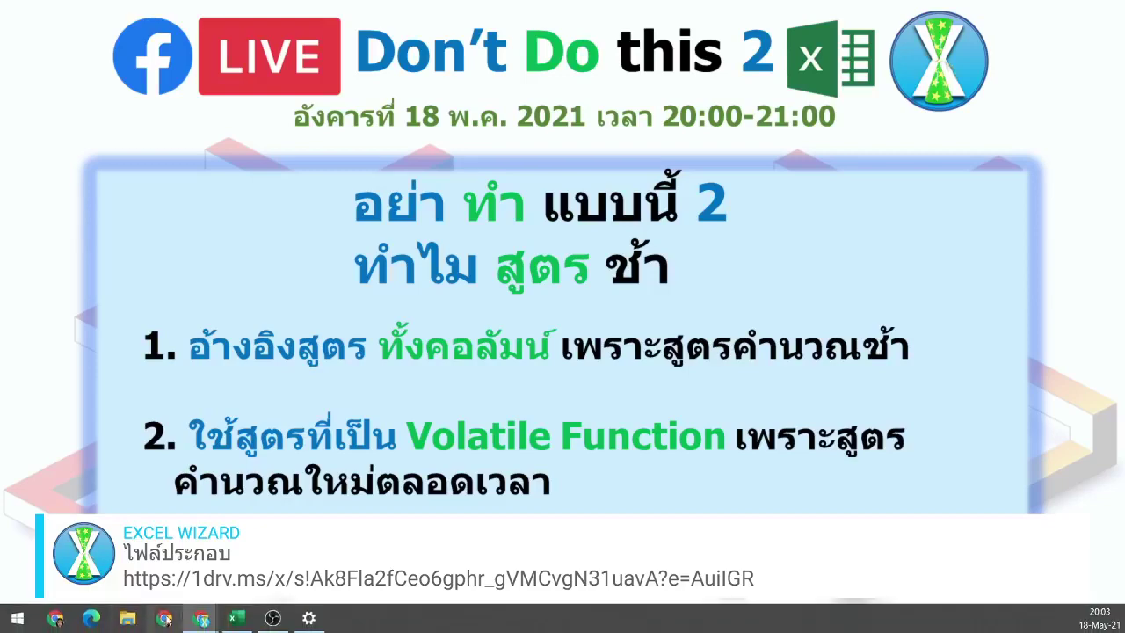
{"action": "left_click", "coordinate": [319, 554]}
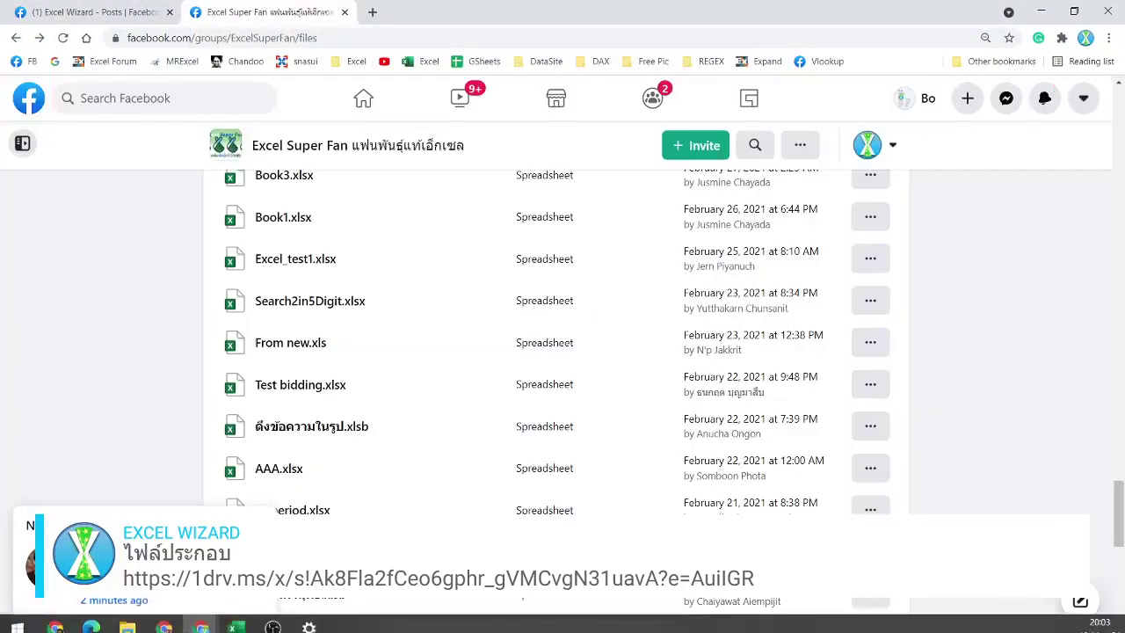
{"action": "left_click", "coordinate": [1041, 12]}
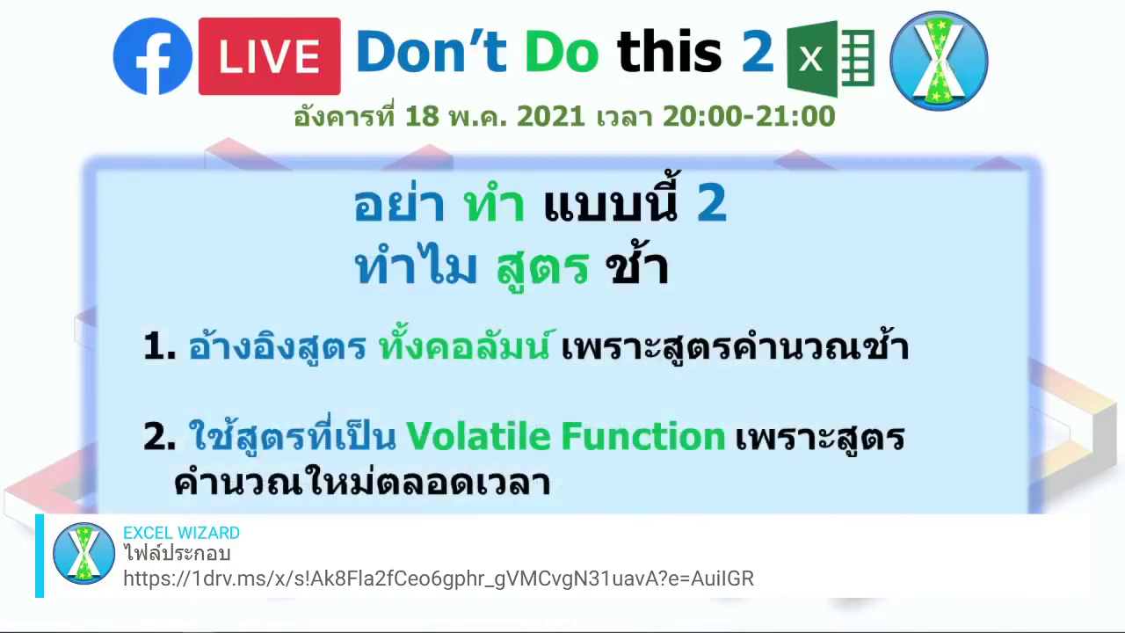
{"action": "mouse_move", "coordinate": [202, 618]}
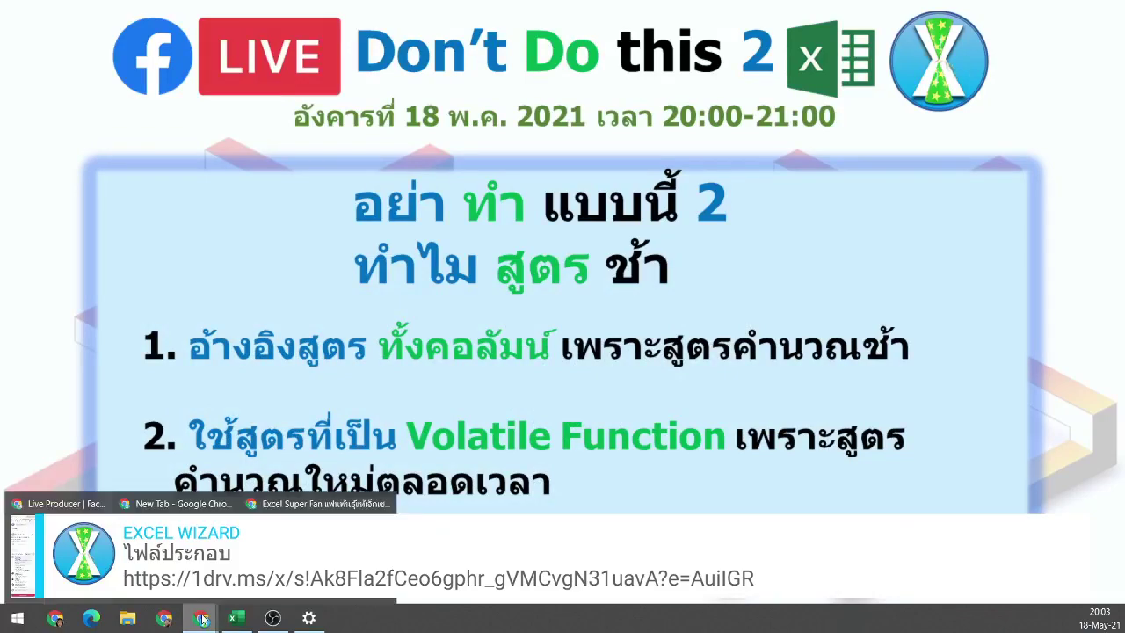
{"action": "left_click", "coordinate": [231, 617]}
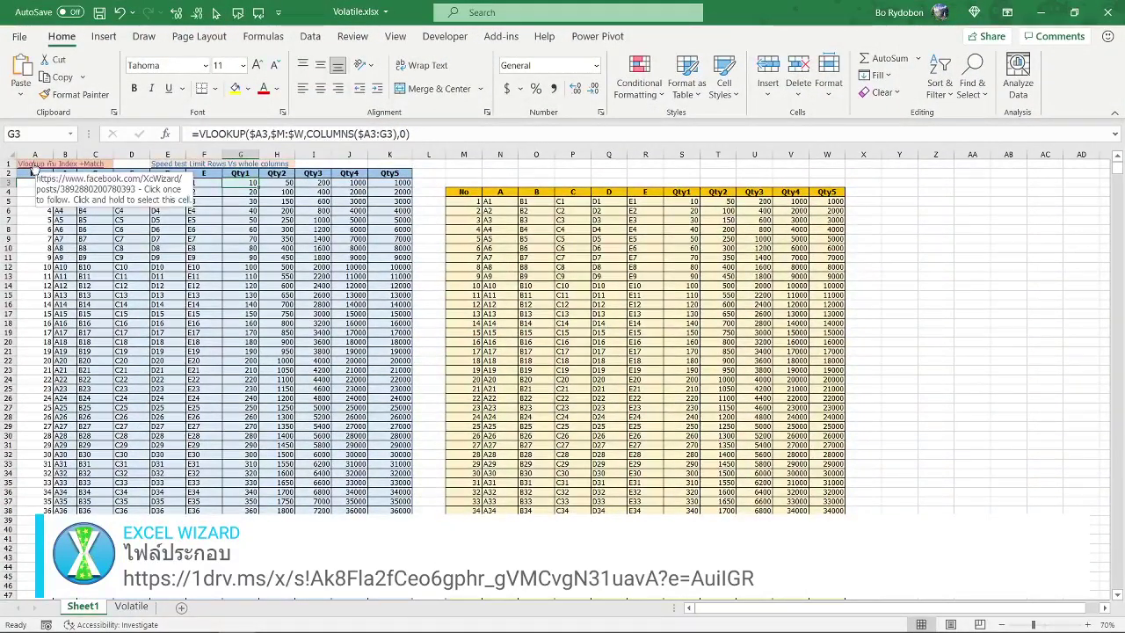
- Zoom into Sheet1, select across a row of cells, and end on cell A4
{"action": "scroll", "coordinate": [149, 274], "scroll_direction": "up", "scroll_amount": 2}
{"action": "scroll", "coordinate": [148, 274], "scroll_direction": "up", "scroll_amount": 3}
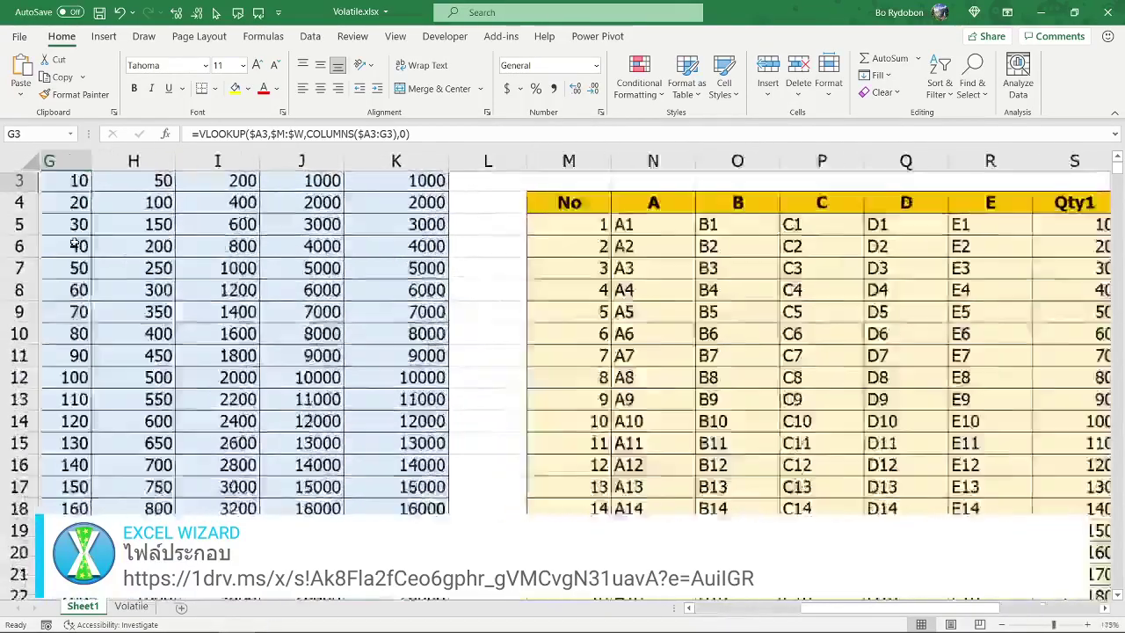
{"action": "scroll", "coordinate": [149, 274], "scroll_direction": "up", "scroll_amount": 2}
{"action": "scroll", "coordinate": [149, 274], "scroll_direction": "left", "scroll_amount": 3}
{"action": "left_click_drag", "start_coordinate": [86, 325], "coordinate": [327, 325]}
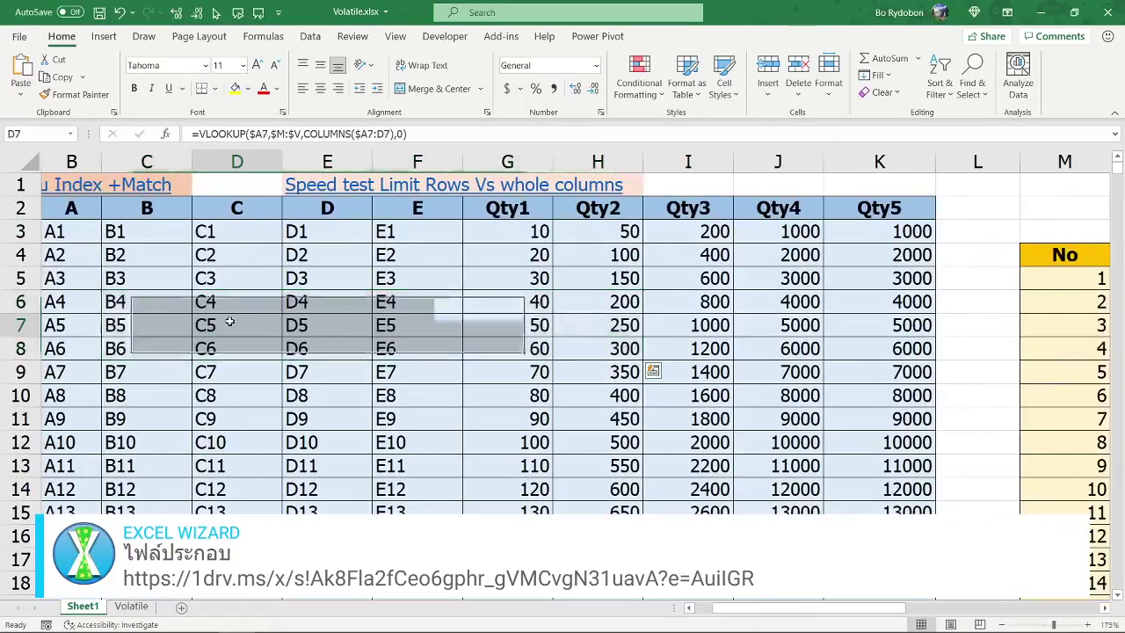
{"action": "left_click", "coordinate": [88, 253]}
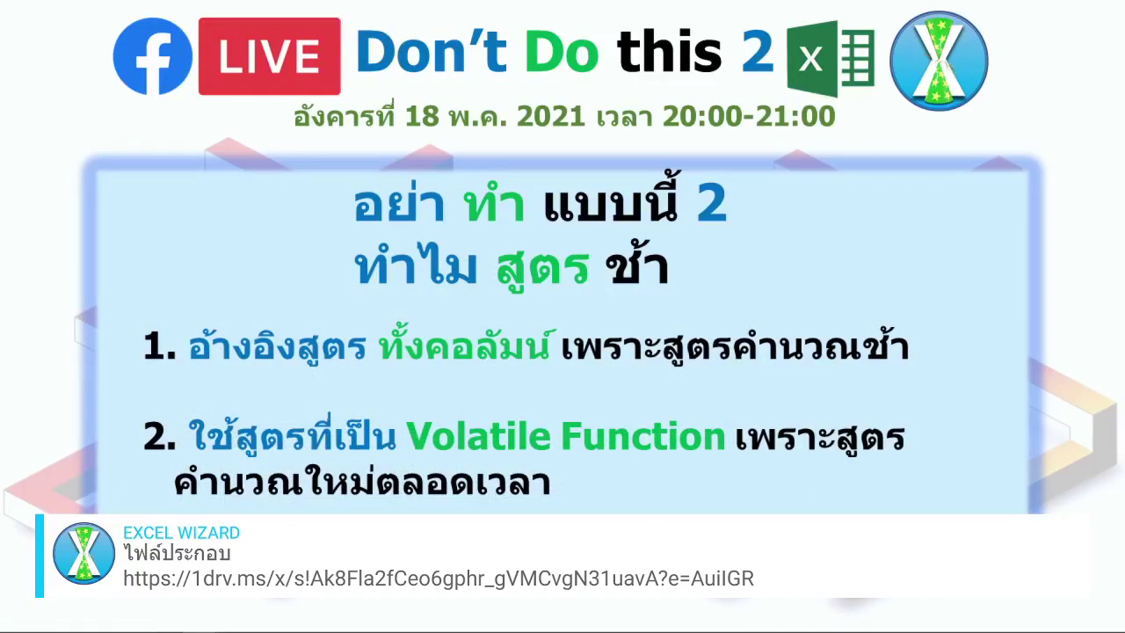
{"action": "mouse_move", "coordinate": [201, 619]}
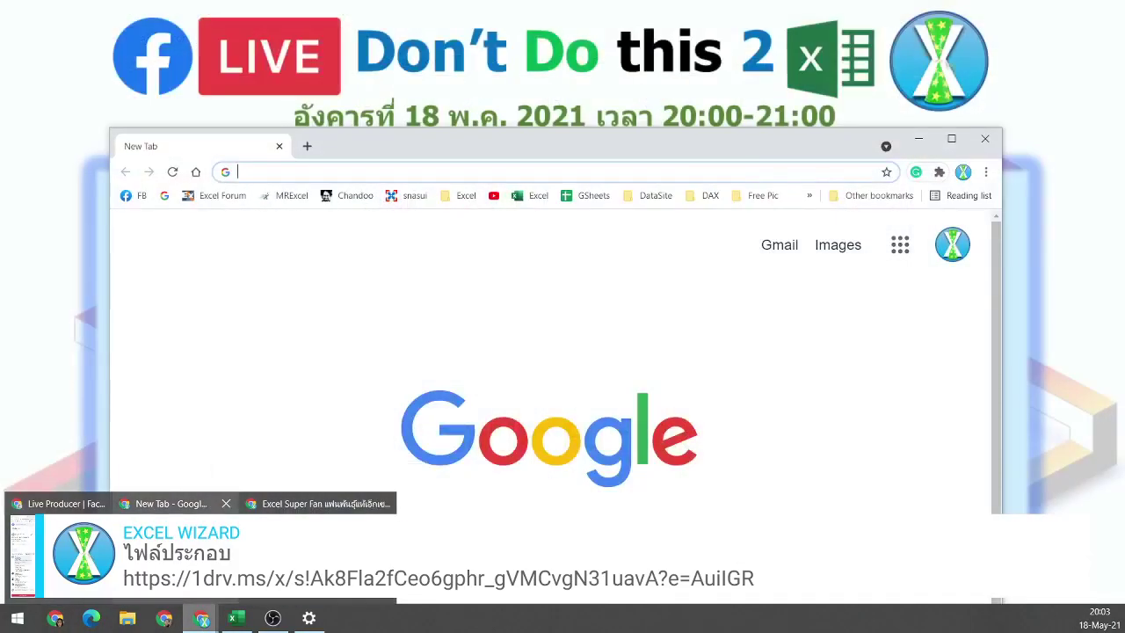
- Switch to the Excel Wizard post and close the Excel Super Fan group tab
{"action": "left_click", "coordinate": [321, 504]}
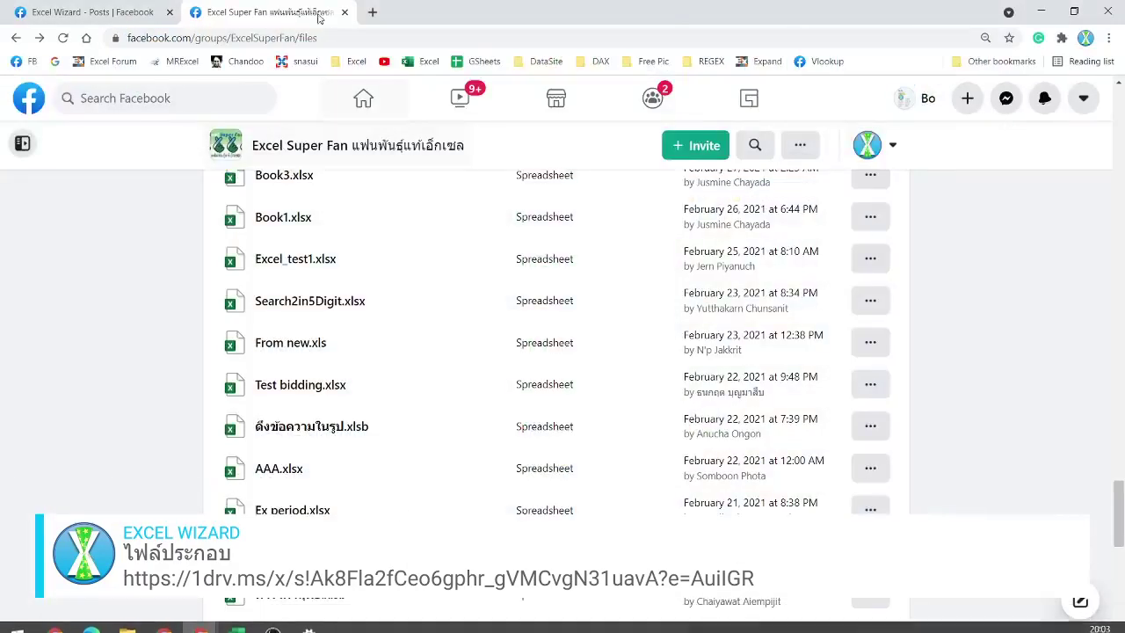
{"action": "left_click", "coordinate": [123, 11]}
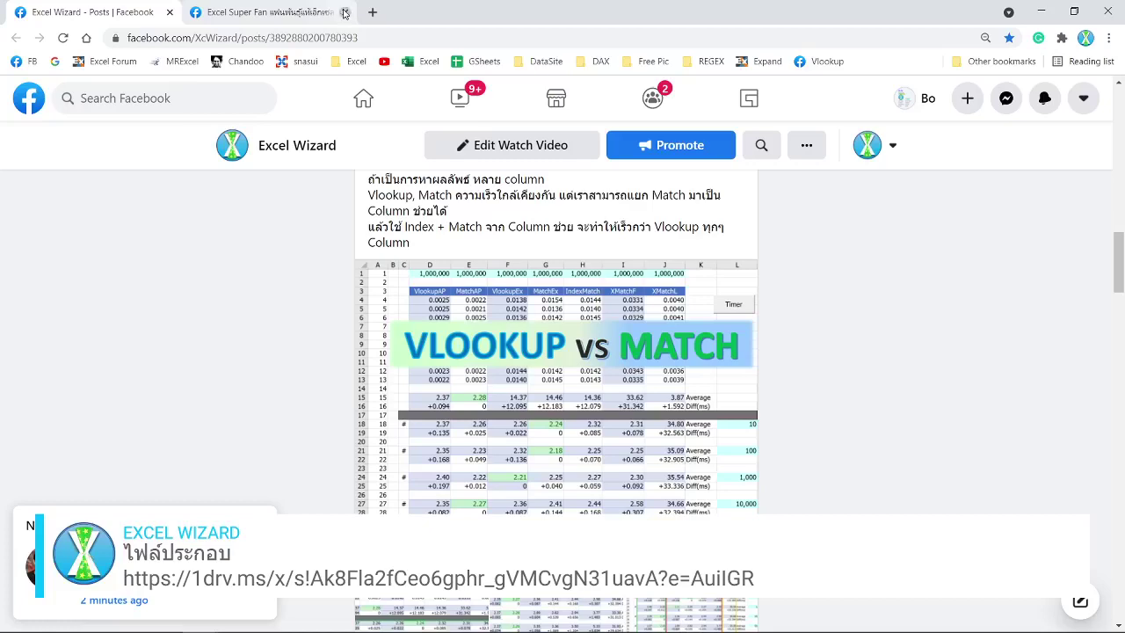
{"action": "left_click", "coordinate": [345, 12]}
- Scroll up the post and open its first youtu.be link to the Dissect VLOOKUP video
{"action": "scroll", "coordinate": [296, 359], "scroll_direction": "up", "scroll_amount": 4}
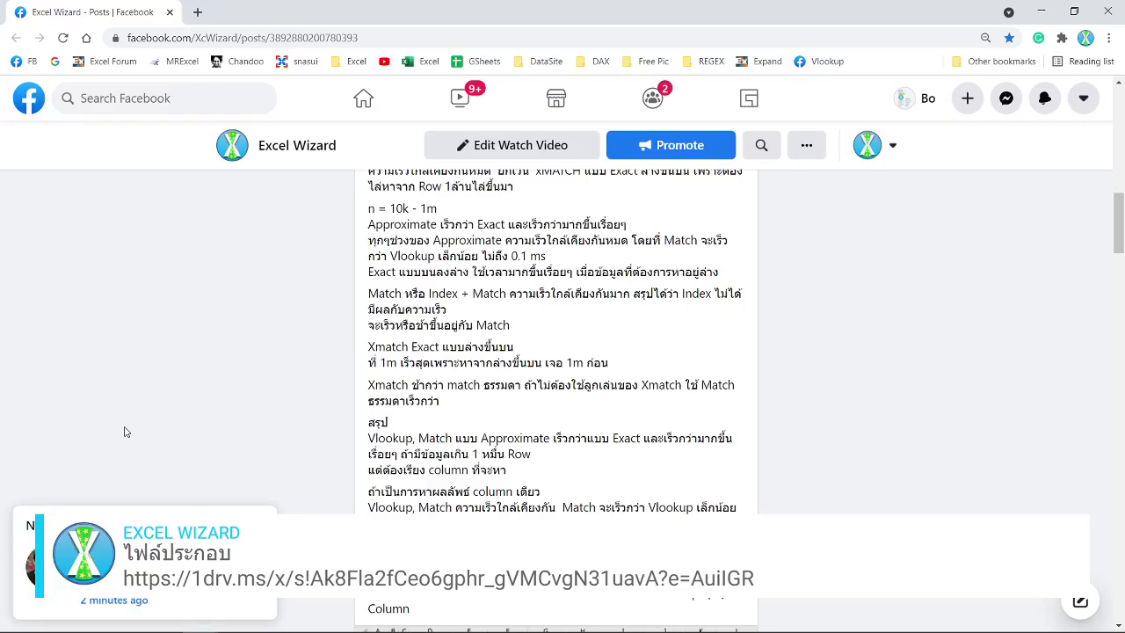
{"action": "scroll", "coordinate": [123, 433], "scroll_direction": "up", "scroll_amount": 3}
{"action": "scroll", "coordinate": [251, 427], "scroll_direction": "up", "scroll_amount": 1}
{"action": "scroll", "coordinate": [251, 428], "scroll_direction": "up", "scroll_amount": 1}
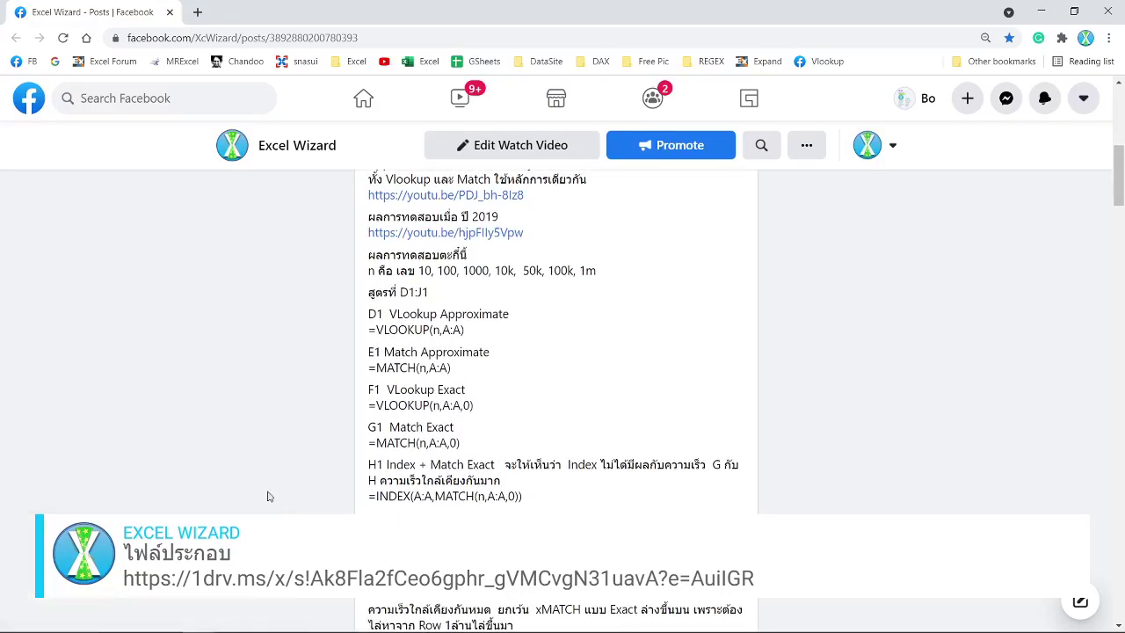
{"action": "scroll", "coordinate": [290, 447], "scroll_direction": "up", "scroll_amount": 1}
{"action": "scroll", "coordinate": [290, 447], "scroll_direction": "up", "scroll_amount": 1}
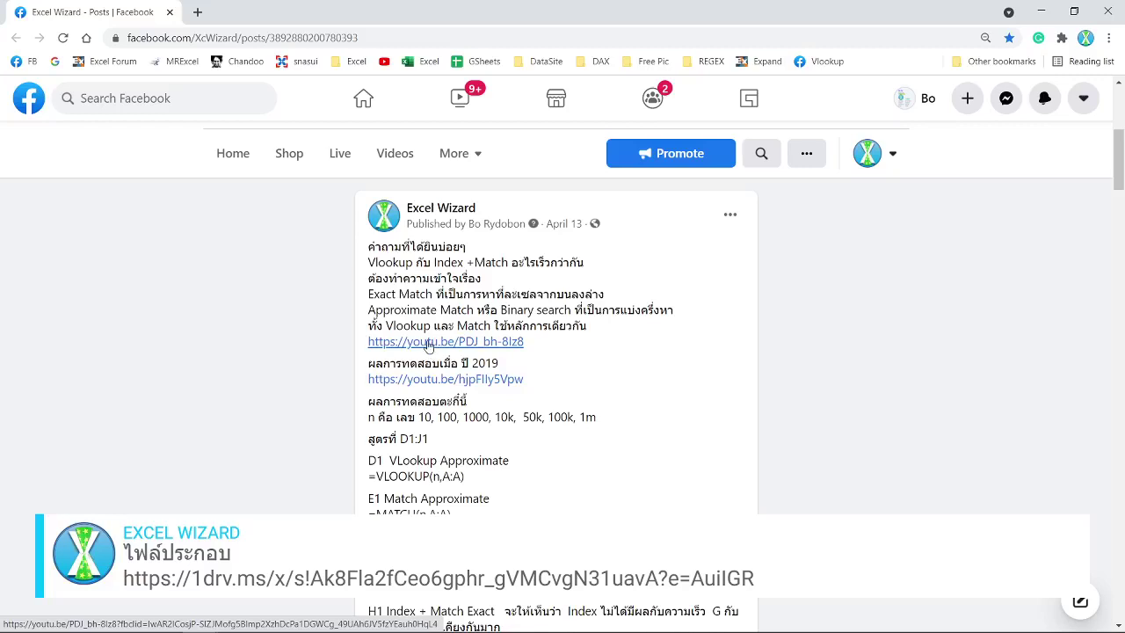
{"action": "left_click", "coordinate": [429, 343]}
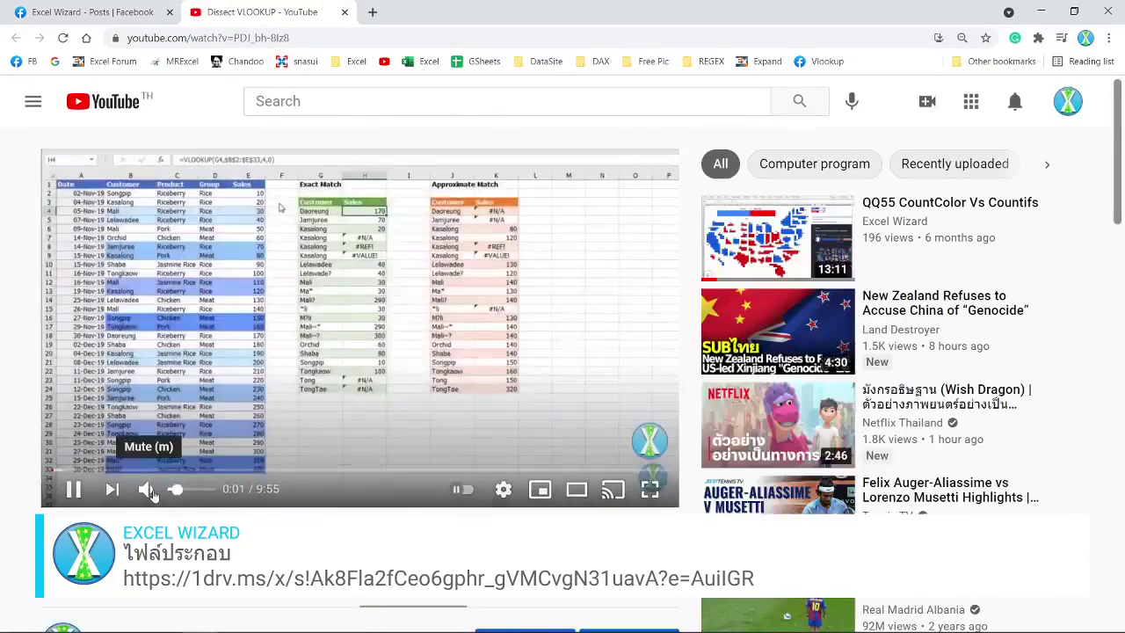
- Mute the video, go full screen and set playback speed to 1.75
{"action": "left_click", "coordinate": [146, 489]}
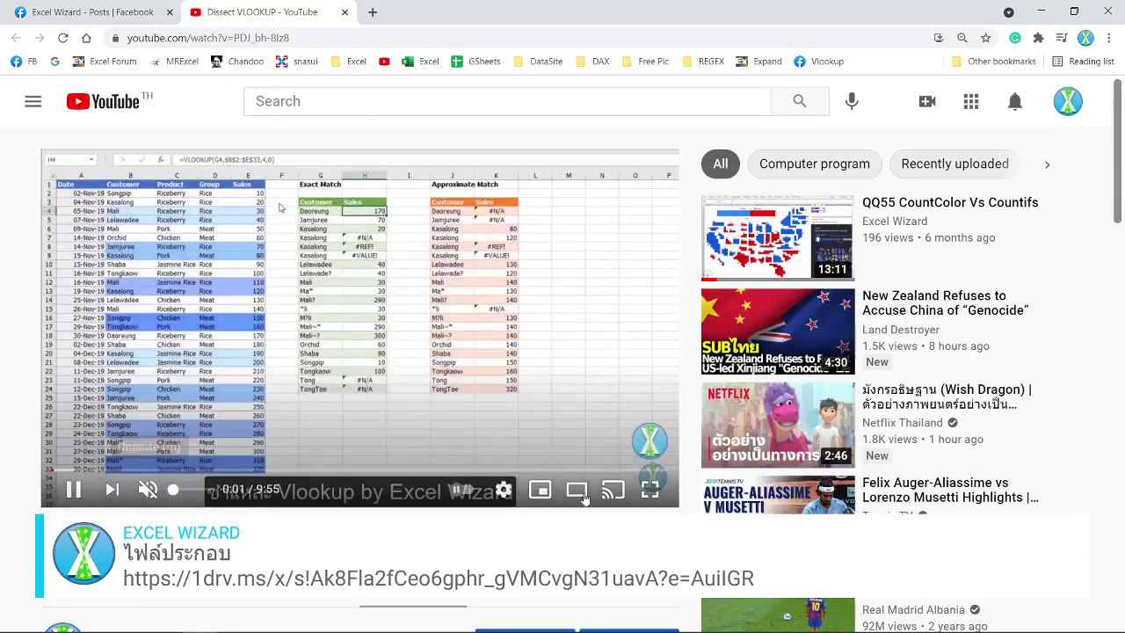
{"action": "left_click", "coordinate": [649, 488]}
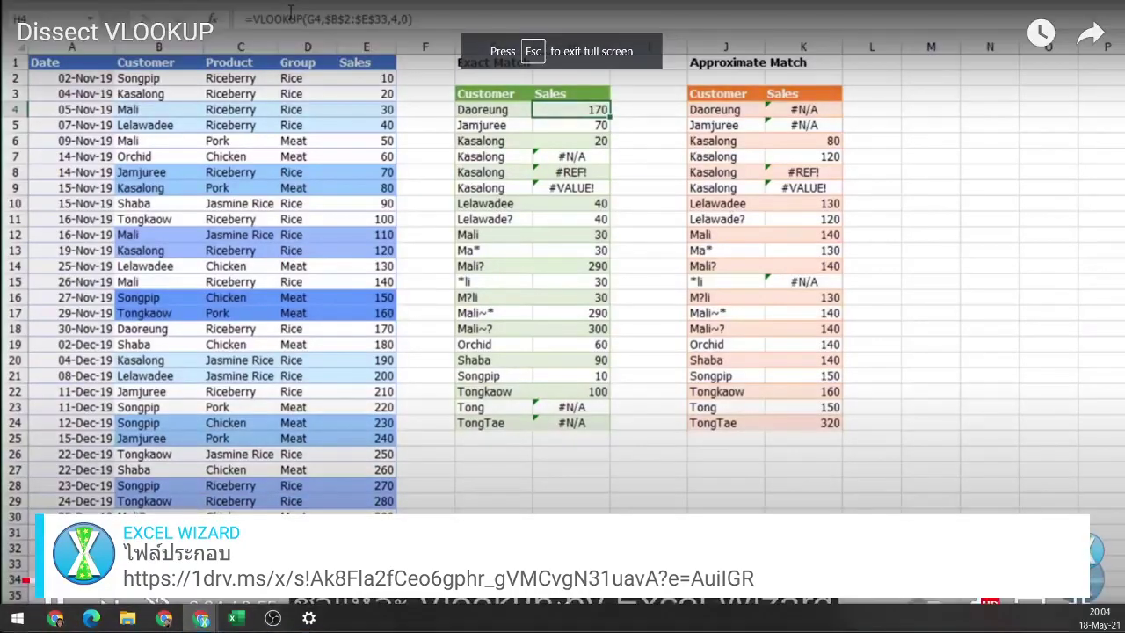
{"action": "left_click", "coordinate": [982, 608]}
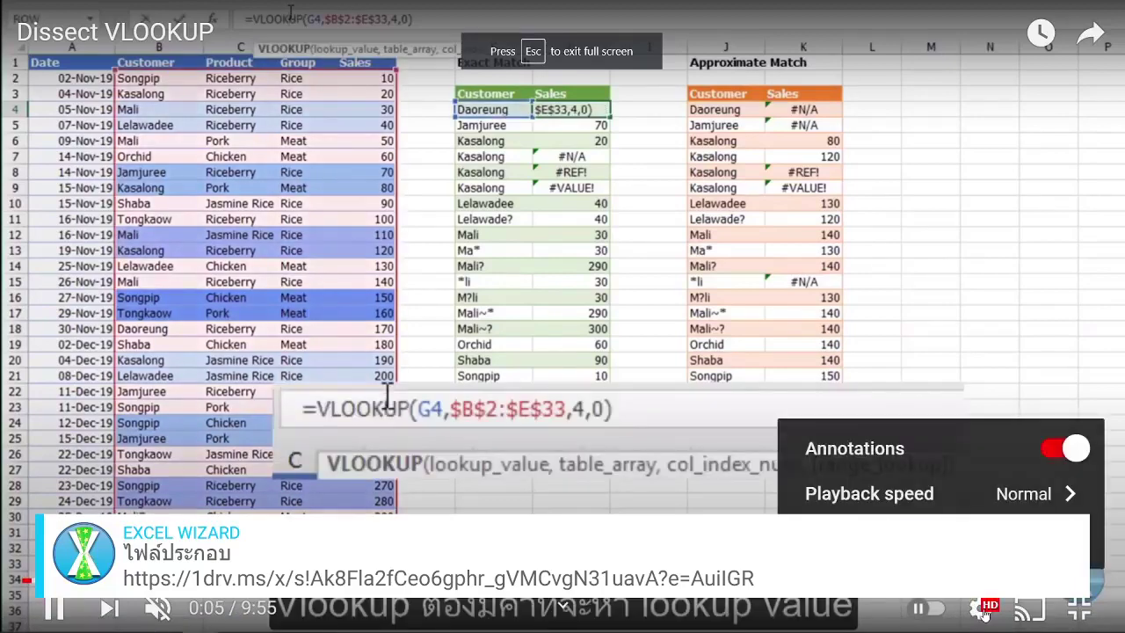
{"action": "left_click", "coordinate": [1039, 497]}
{"action": "left_click", "coordinate": [905, 494]}
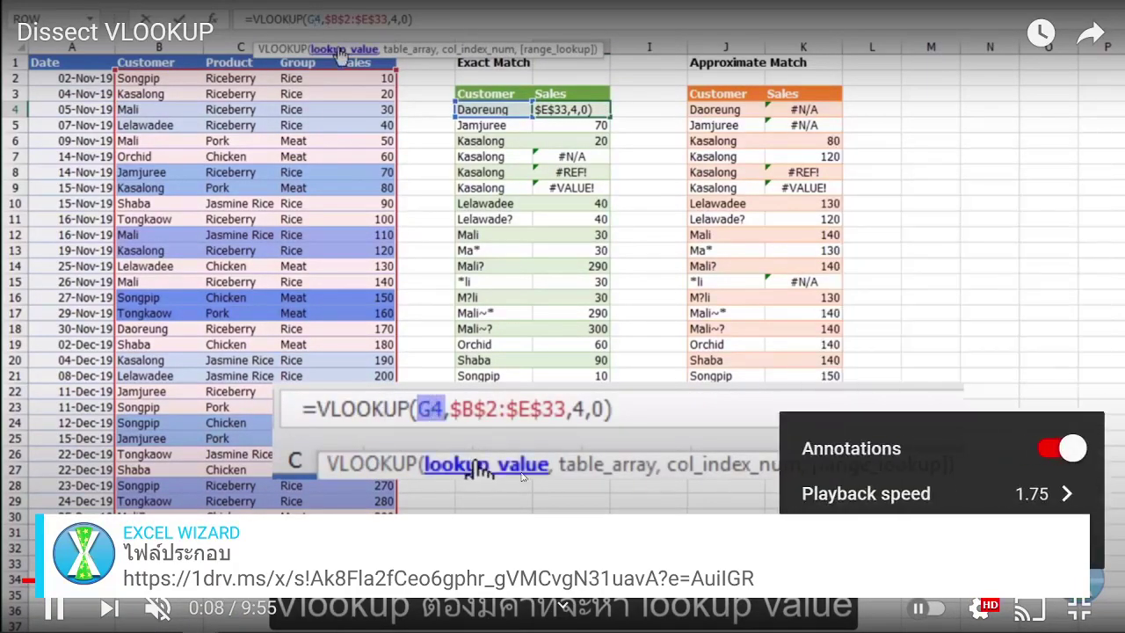
{"action": "key", "text": "Escape"}
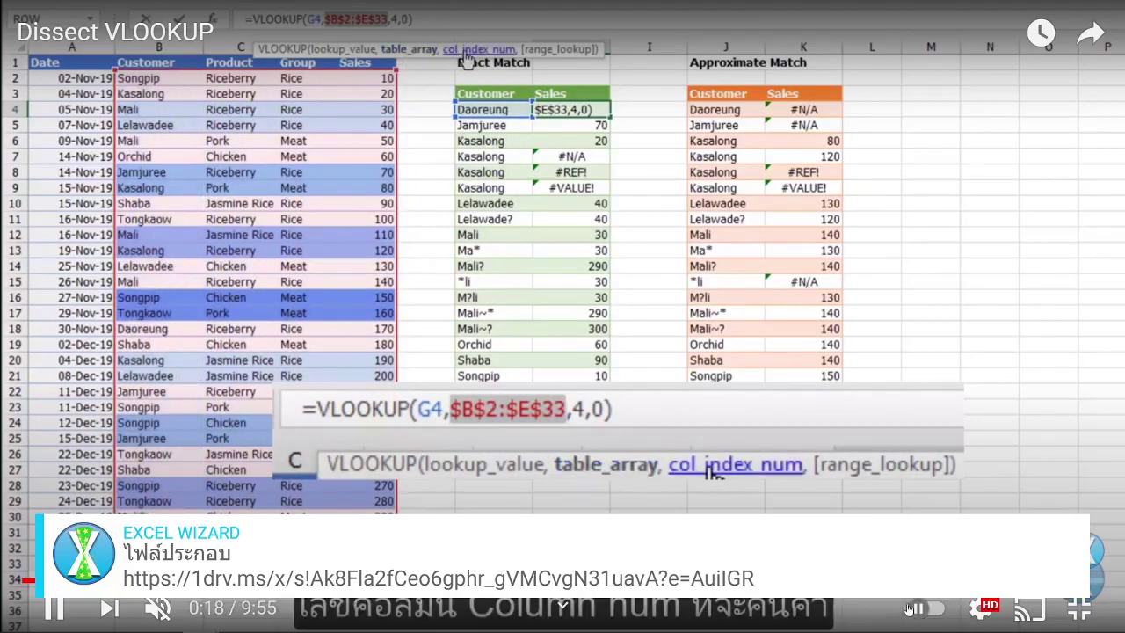
- Set the playback speed back to Normal
{"action": "left_click", "coordinate": [978, 607]}
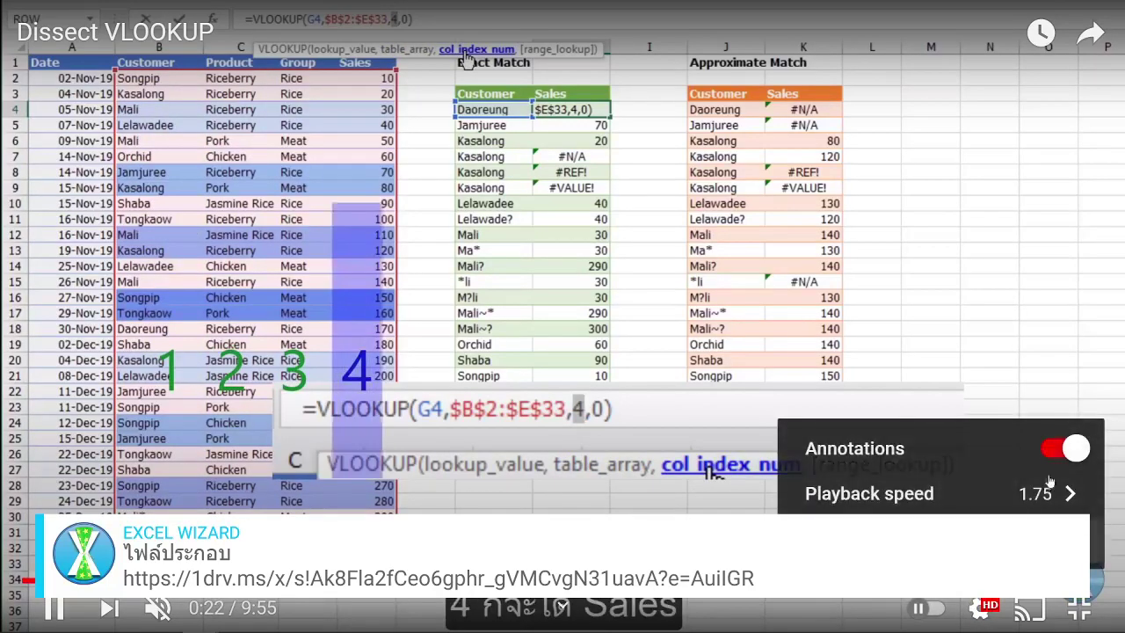
{"action": "left_click", "coordinate": [879, 494]}
{"action": "left_click", "coordinate": [906, 357]}
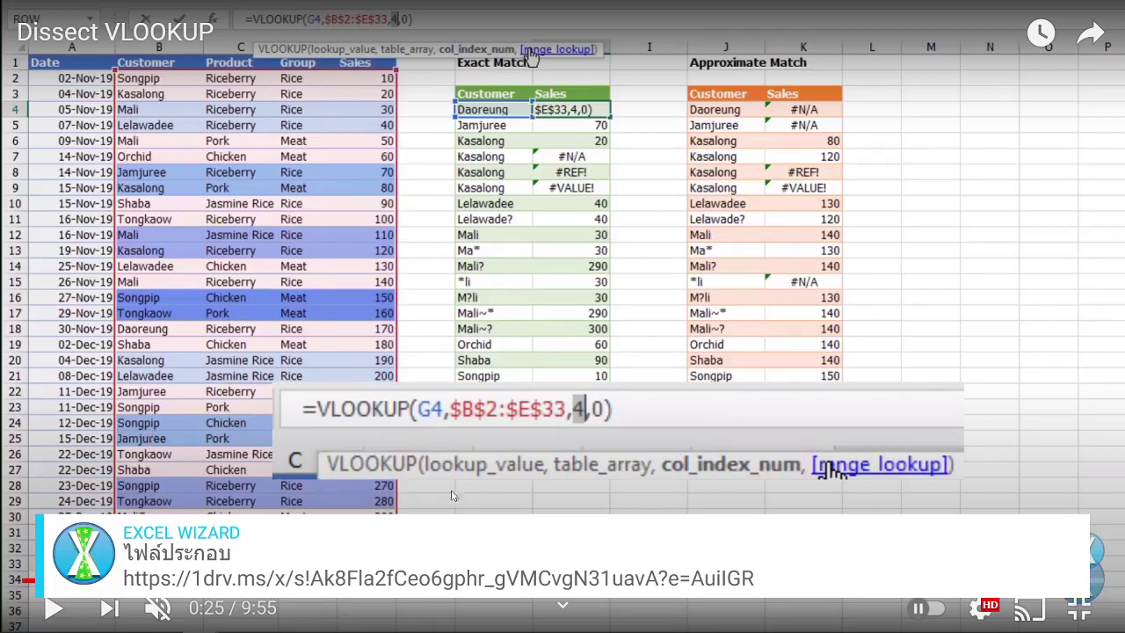
- Play through the column-4 lookup, pausing on the pen drawing, and resume to 0:59
{"action": "left_click", "coordinate": [227, 231]}
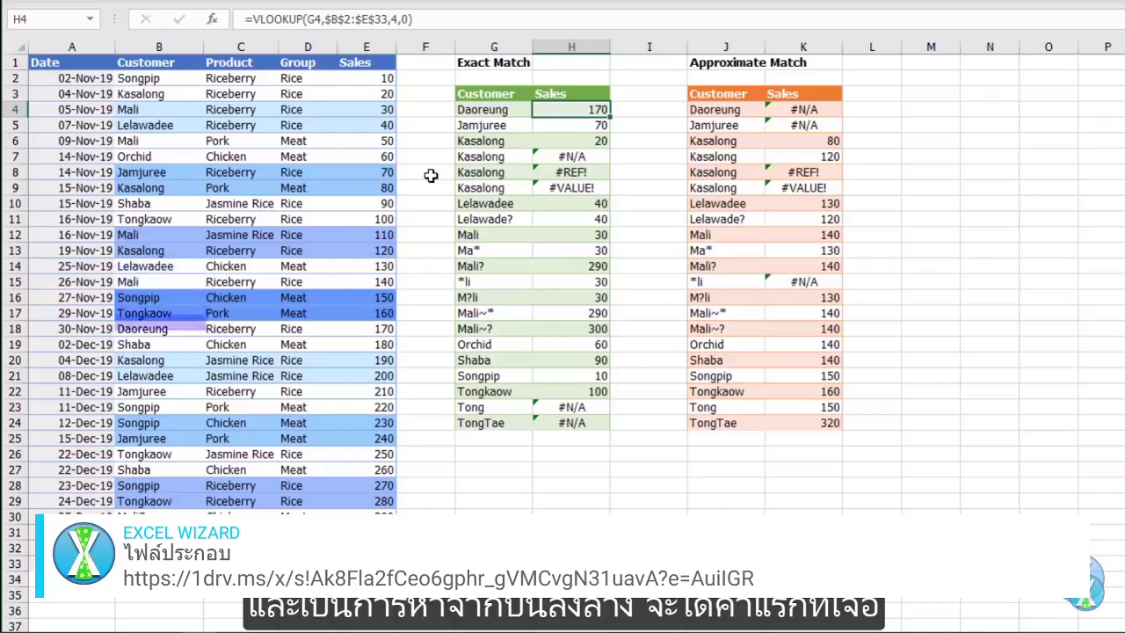
{"action": "left_click", "coordinate": [646, 361]}
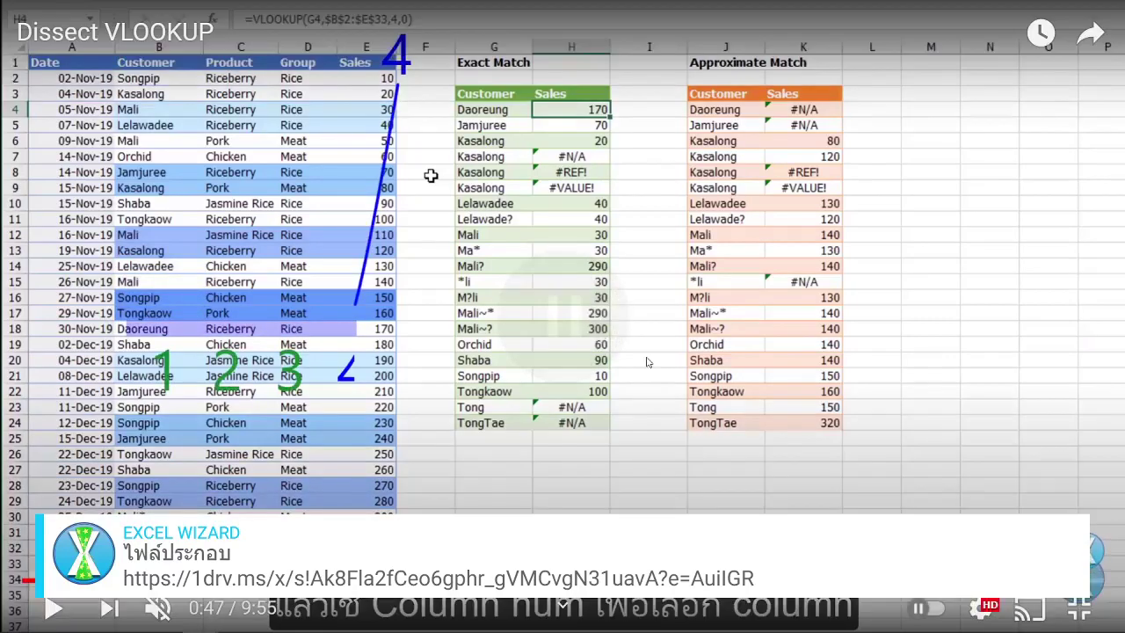
{"action": "left_click", "coordinate": [554, 214]}
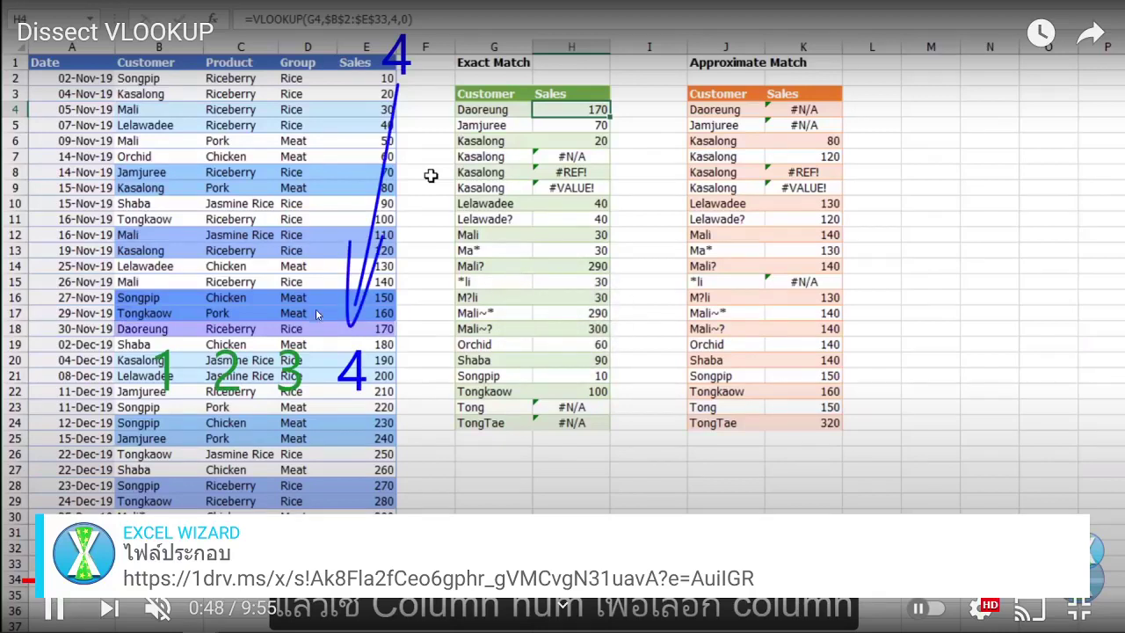
{"action": "left_click", "coordinate": [200, 339]}
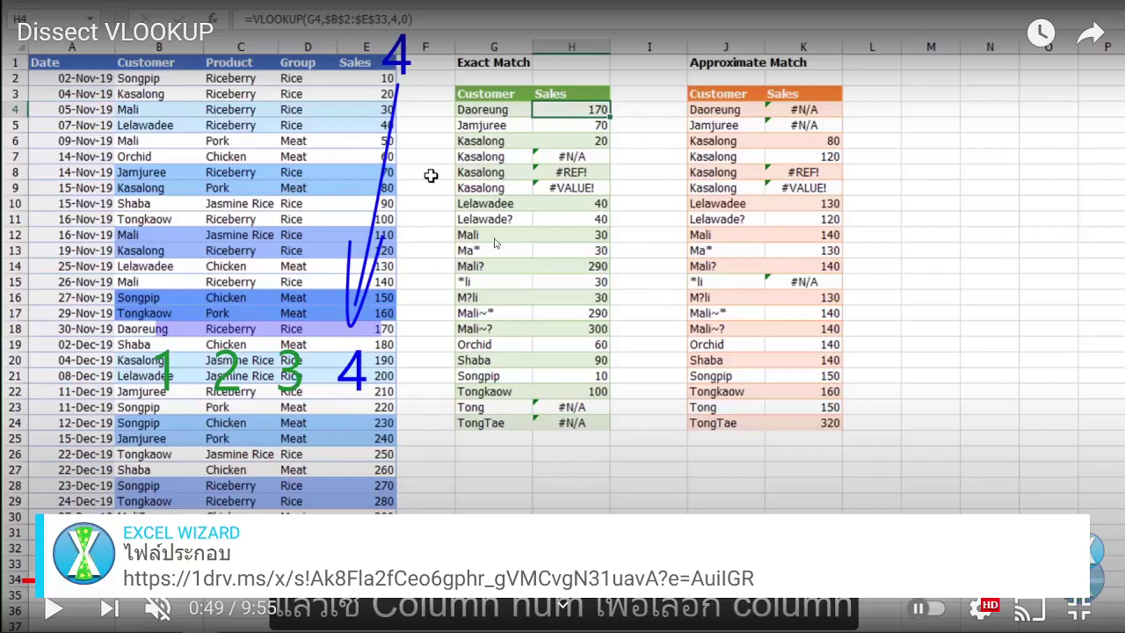
{"action": "left_click", "coordinate": [495, 241]}
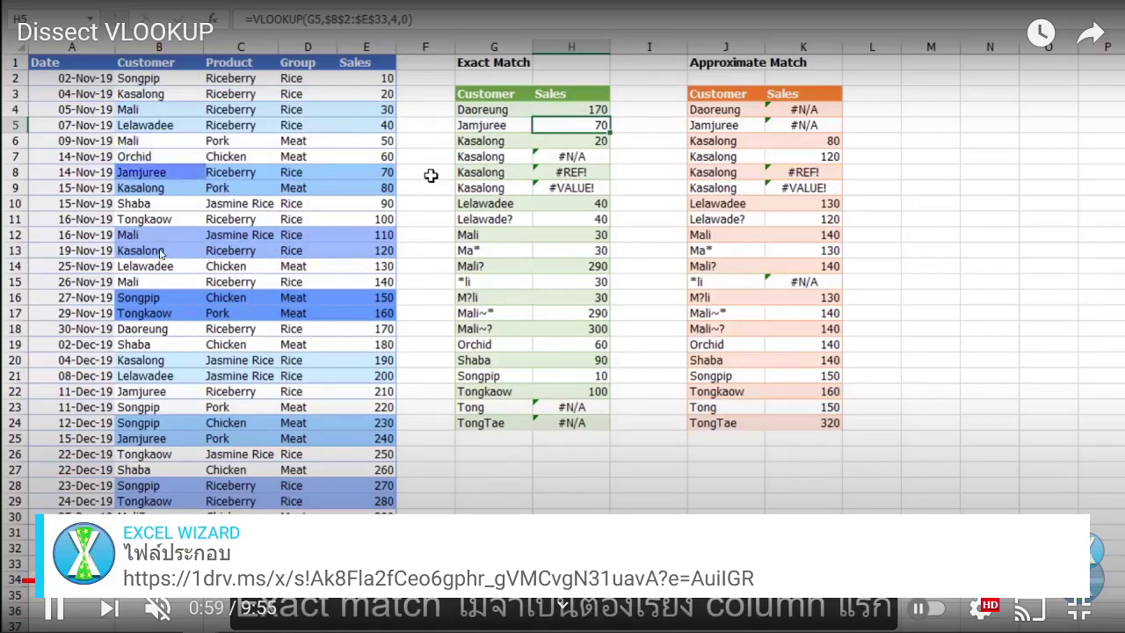
- Follow the Dissect VLOOKUP video from 0:59 through the Kasalong lookup returning 20 to the #N/A result at 1:14
{"action": "key", "text": "space"}
{"action": "left_click", "coordinate": [615, 181]}
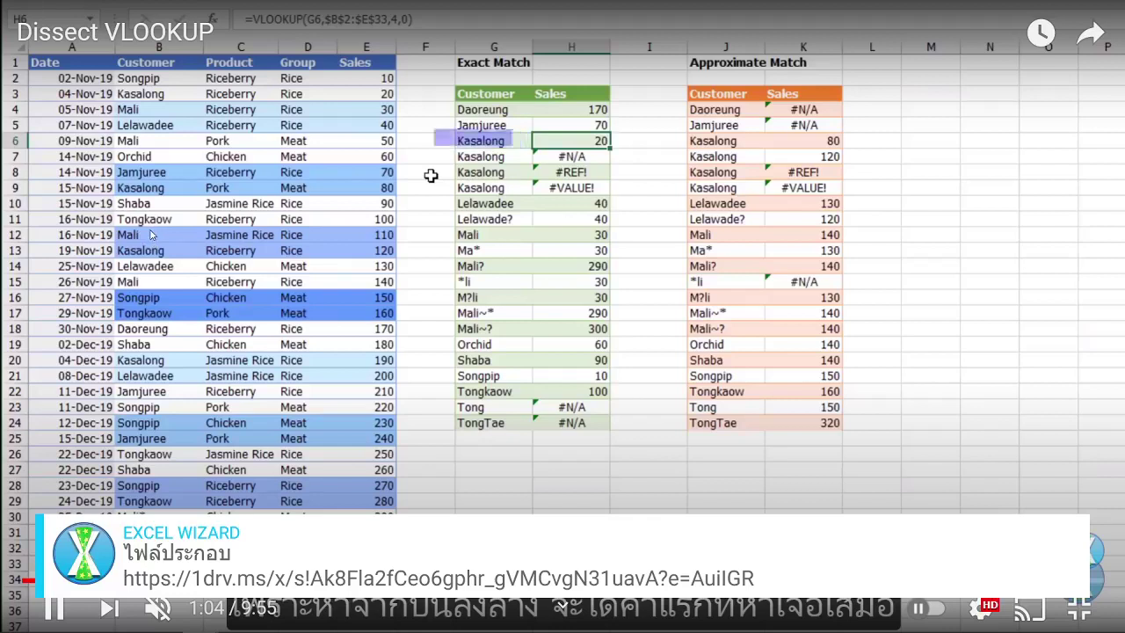
{"action": "left_click", "coordinate": [162, 107]}
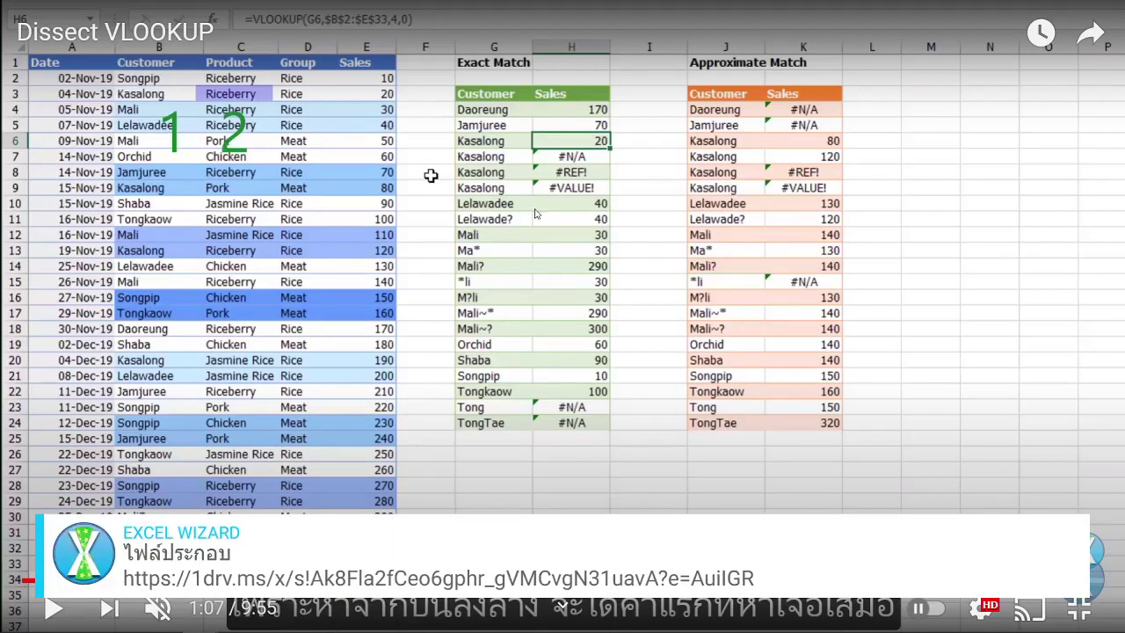
{"action": "left_click", "coordinate": [594, 278]}
{"action": "left_click", "coordinate": [594, 278]}
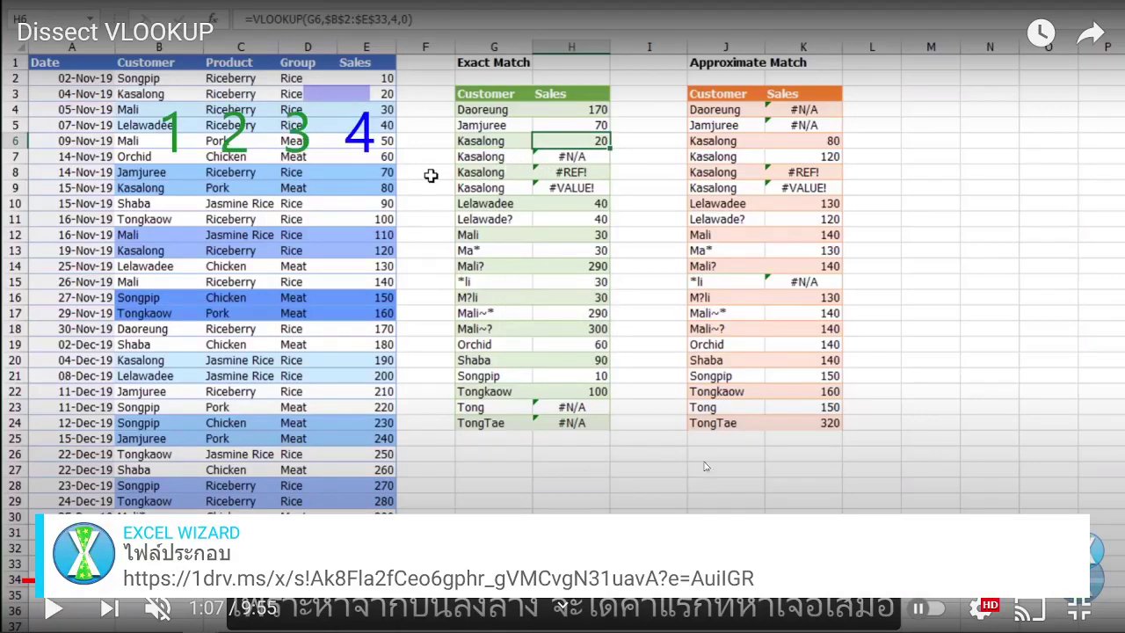
{"action": "left_click", "coordinate": [746, 463]}
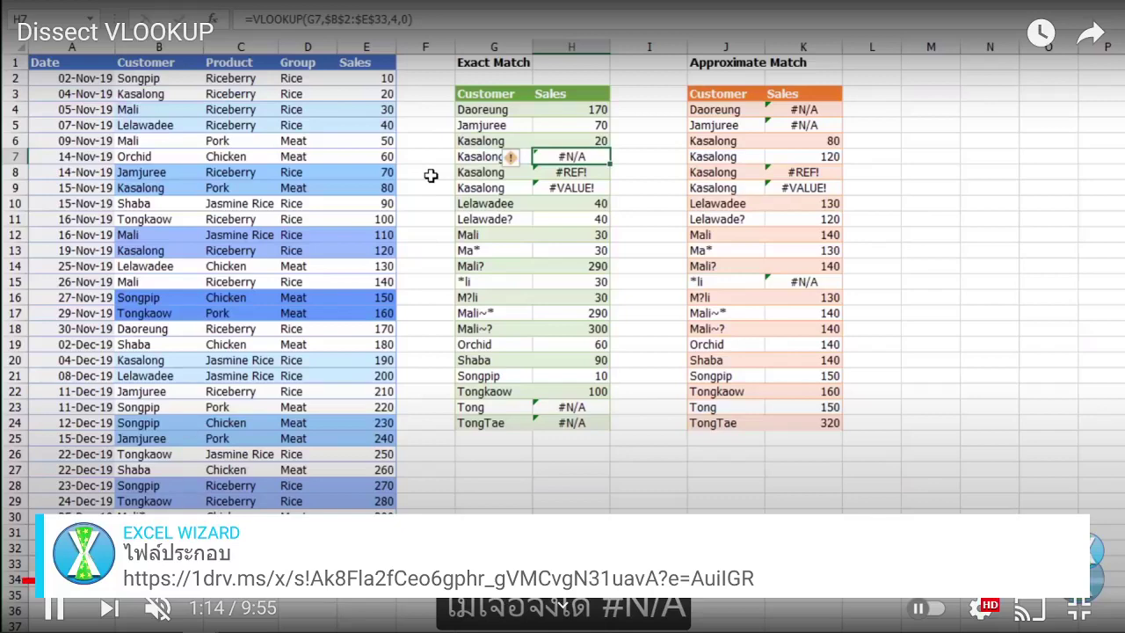
- Pause on the red #N/A exact-match cell, then continue into the Approximate Match section at 3:21
{"action": "key", "text": "space"}
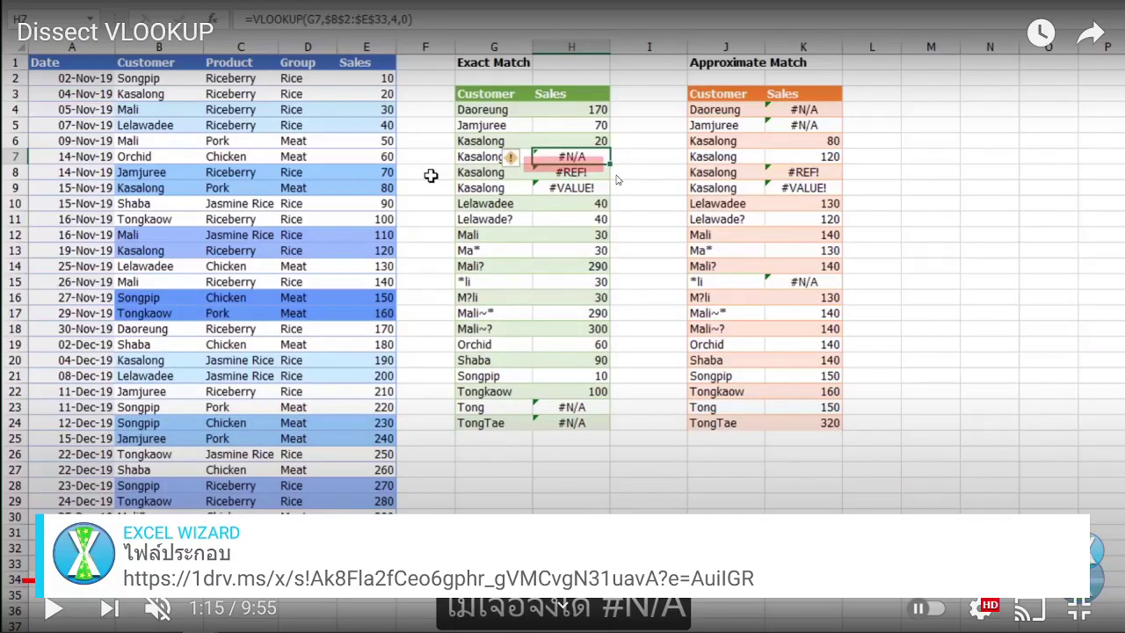
{"action": "left_click", "coordinate": [516, 359]}
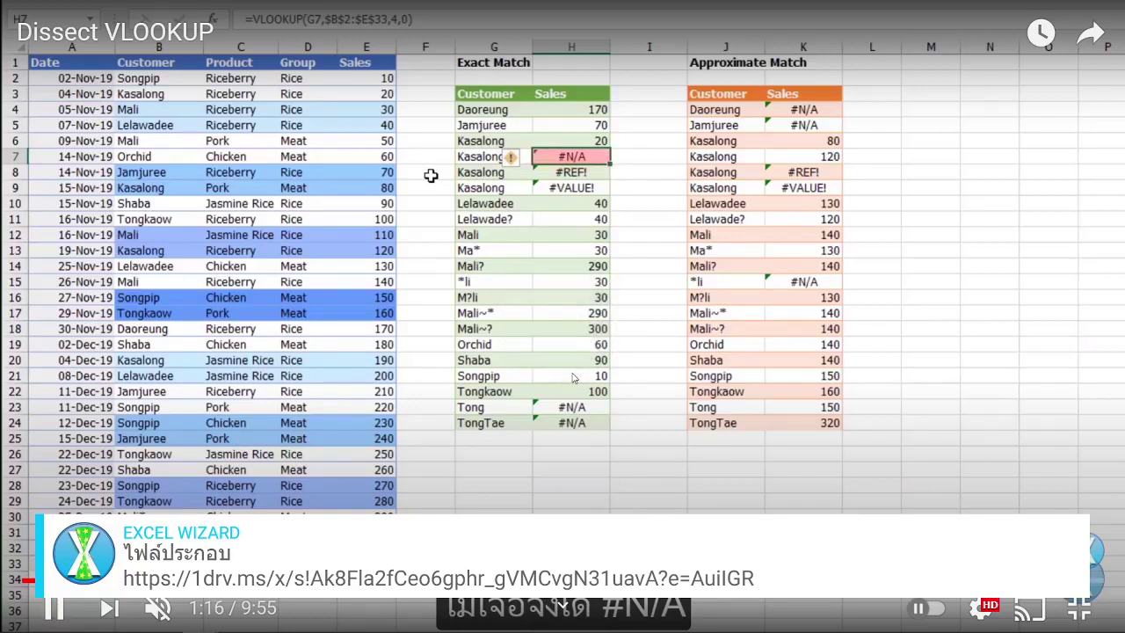
{"action": "left_click", "coordinate": [560, 410]}
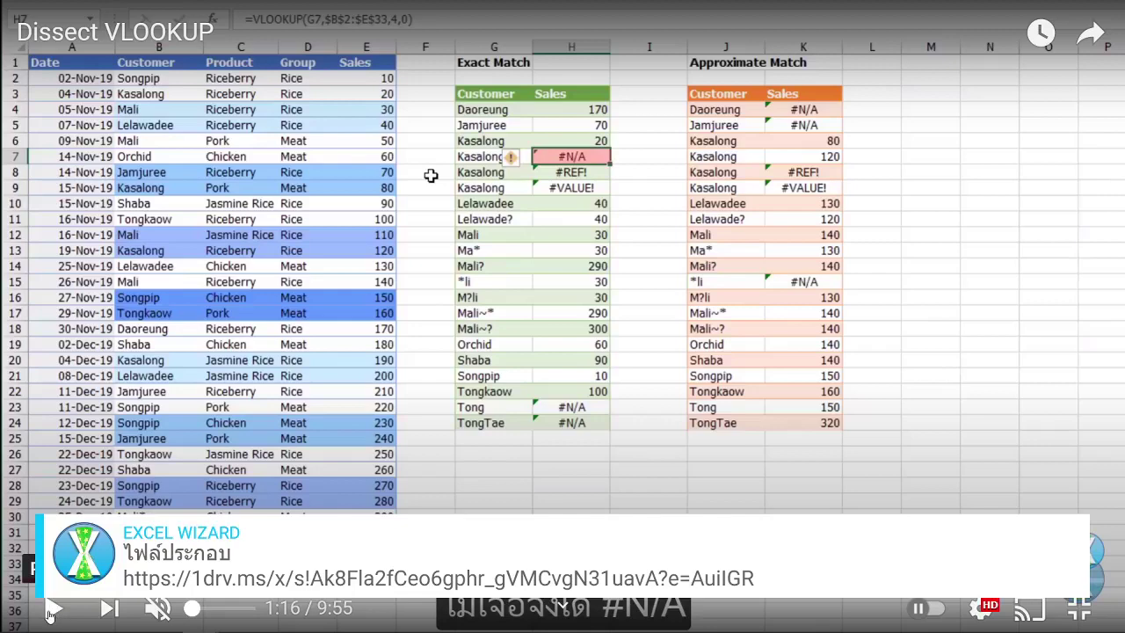
{"action": "left_click", "coordinate": [497, 441]}
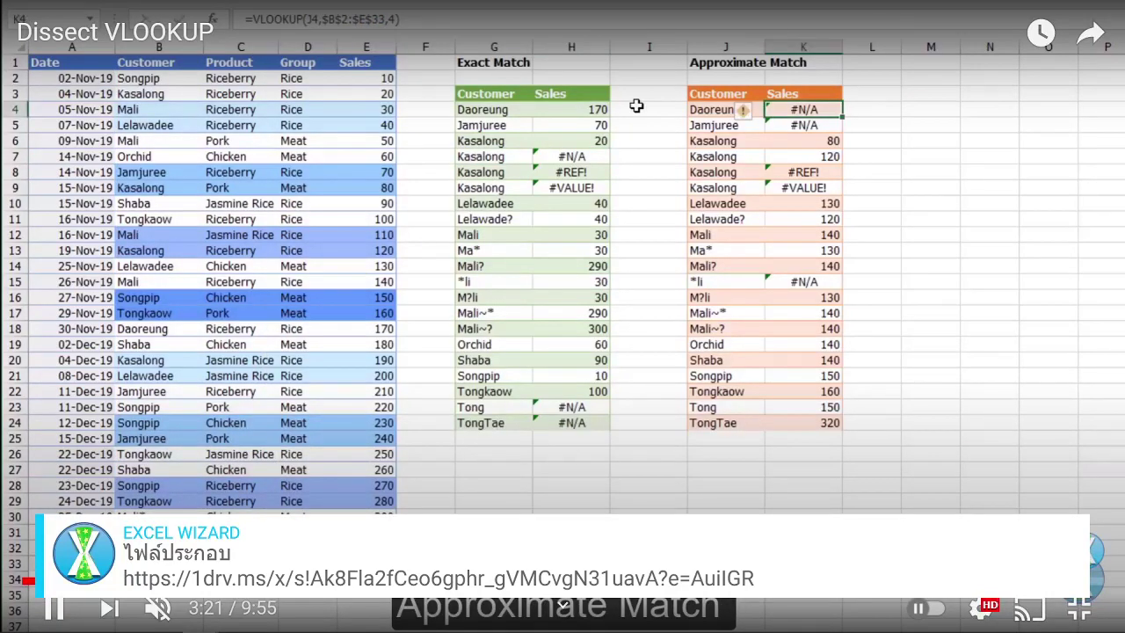
- Pause and resume through the approximate-match binary search explanation around 3:35
{"action": "left_click", "coordinate": [738, 466]}
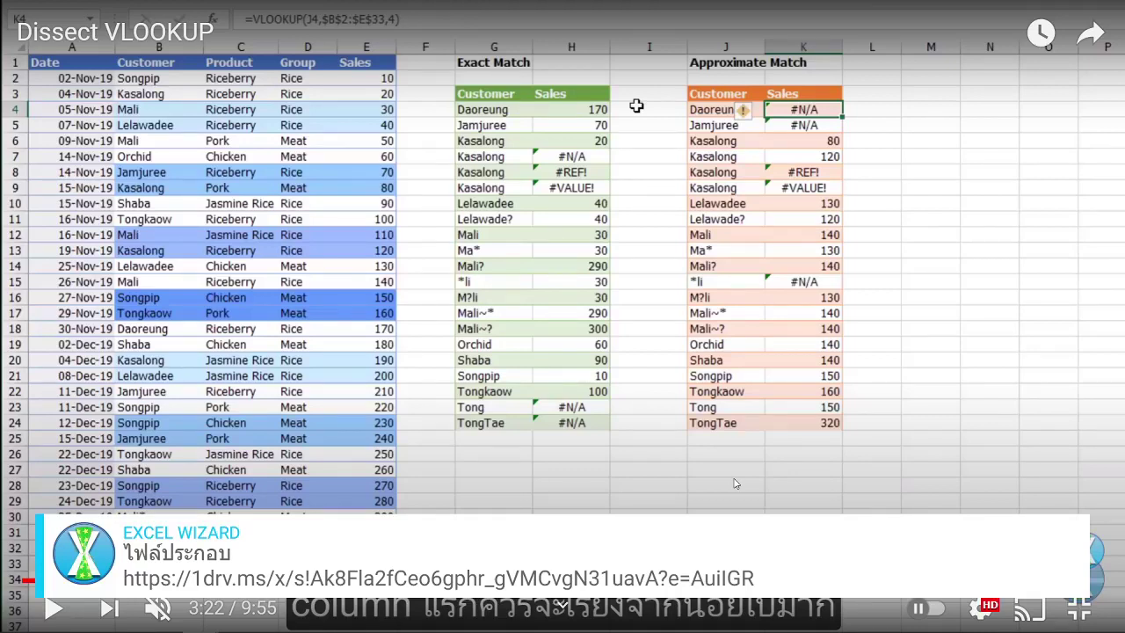
{"action": "left_click", "coordinate": [736, 483]}
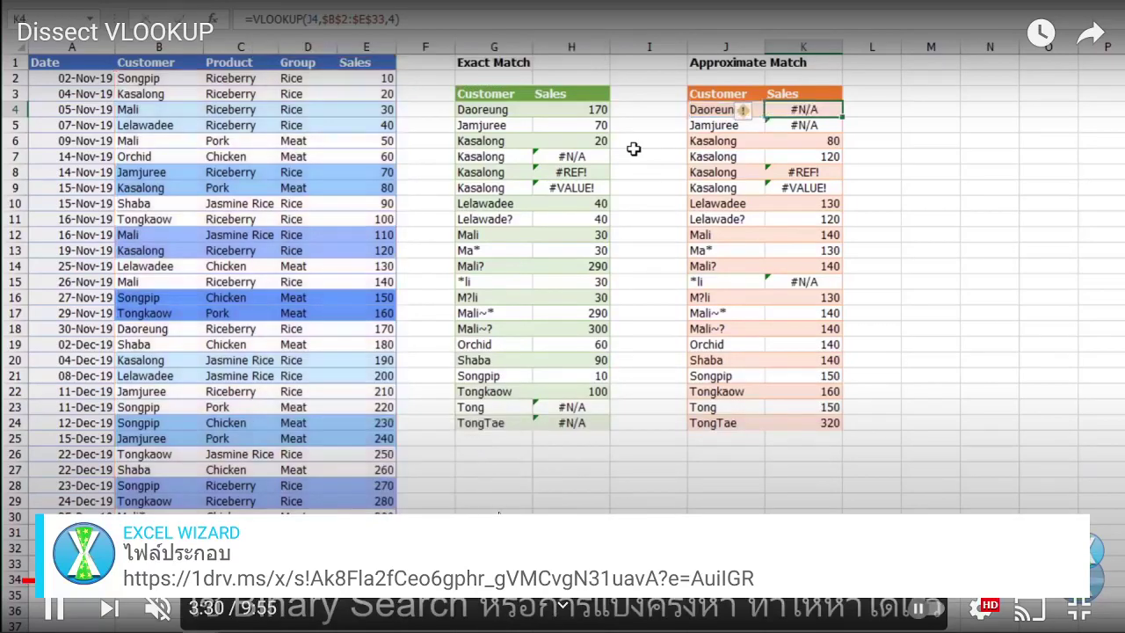
{"action": "left_click", "coordinate": [226, 300]}
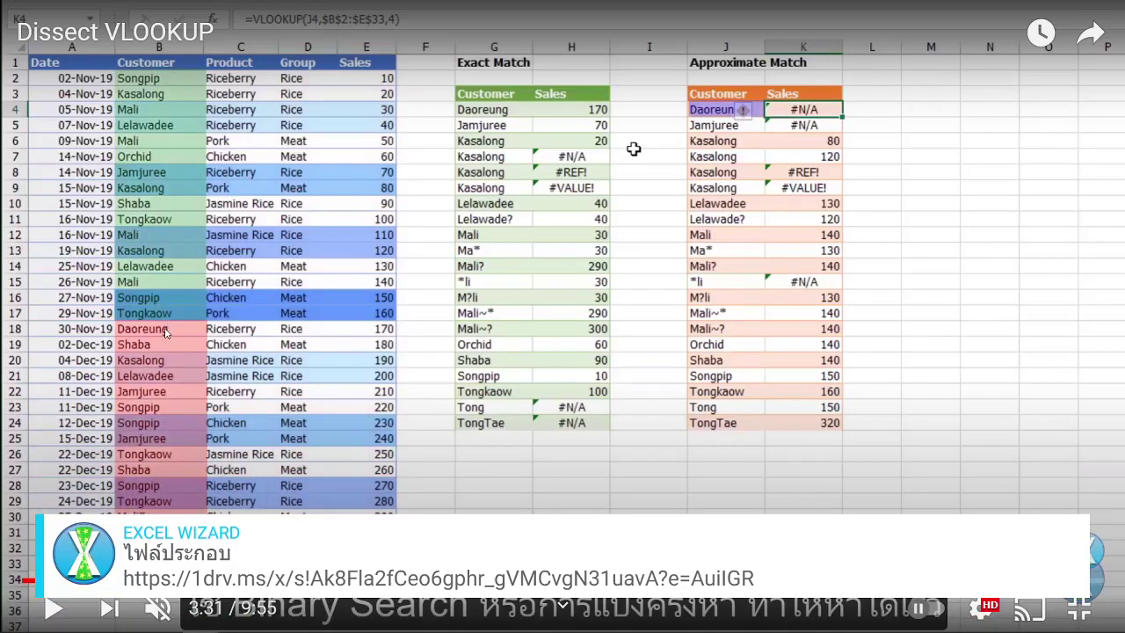
{"action": "left_click", "coordinate": [194, 280]}
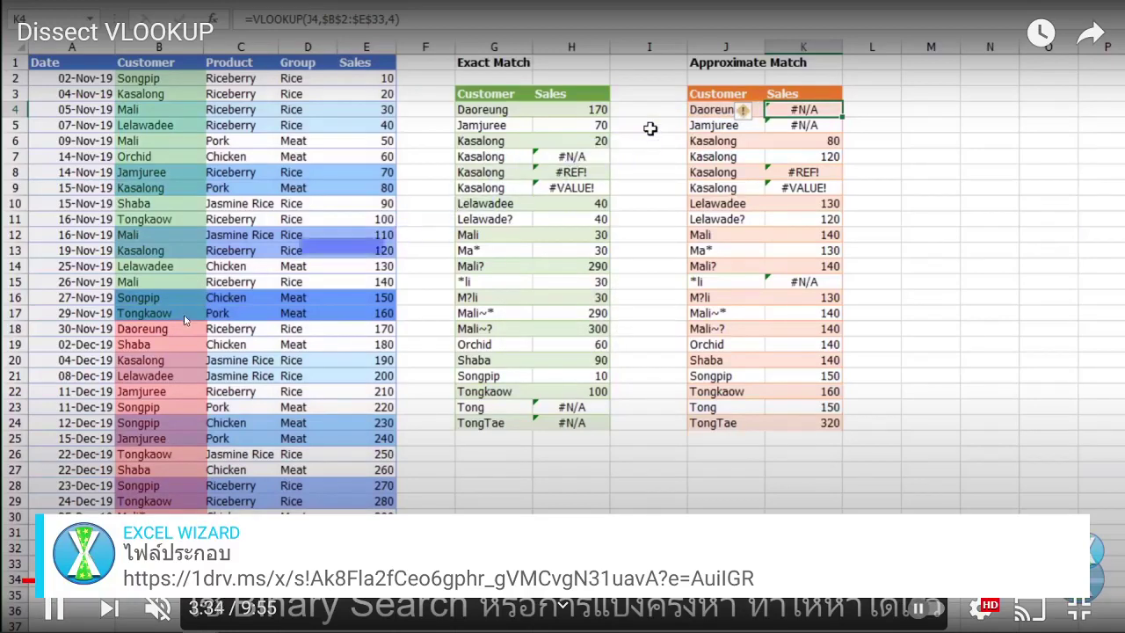
{"action": "left_click", "coordinate": [179, 326]}
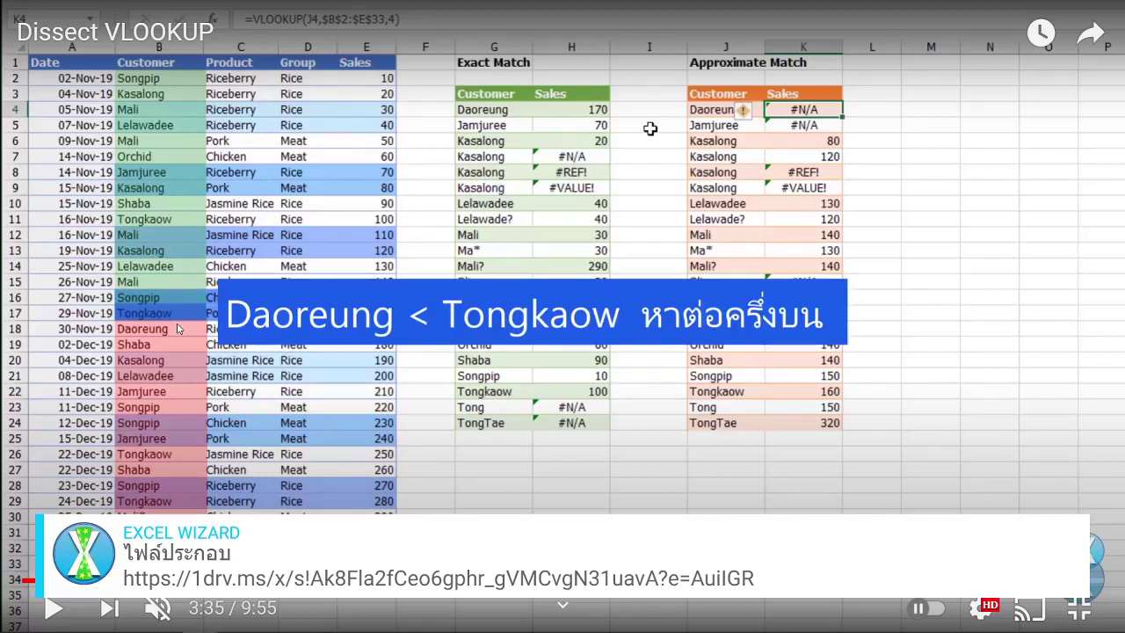
{"action": "left_click", "coordinate": [178, 328]}
- Leave the video paused at 3:46 and return to the Volatile.xlsx workbook
{"action": "left_click", "coordinate": [149, 369]}
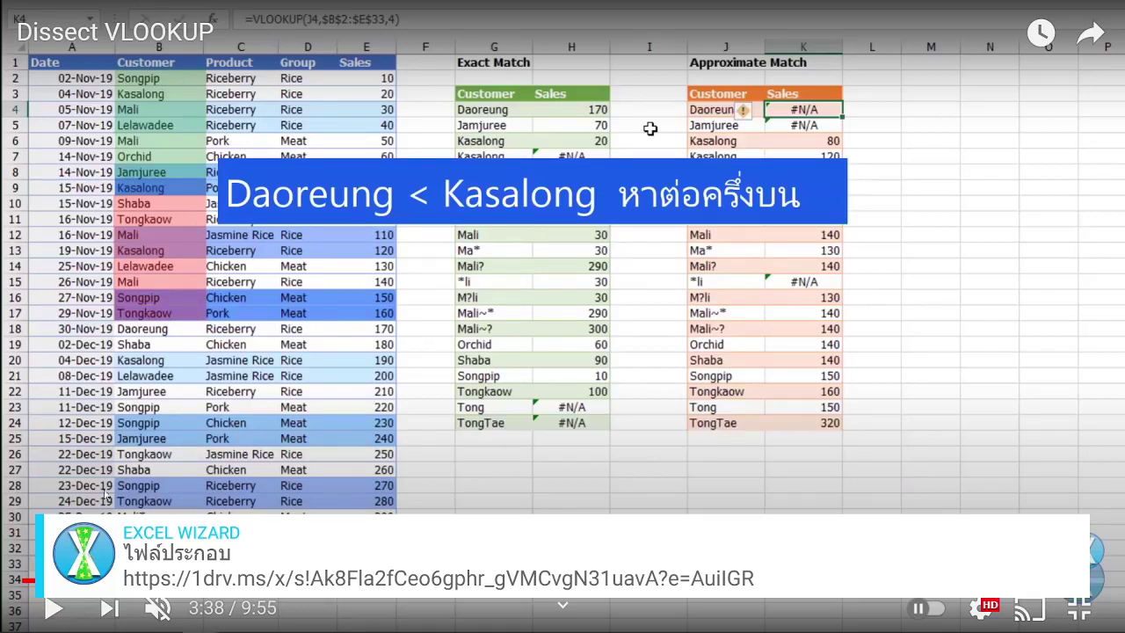
{"action": "left_click", "coordinate": [187, 470]}
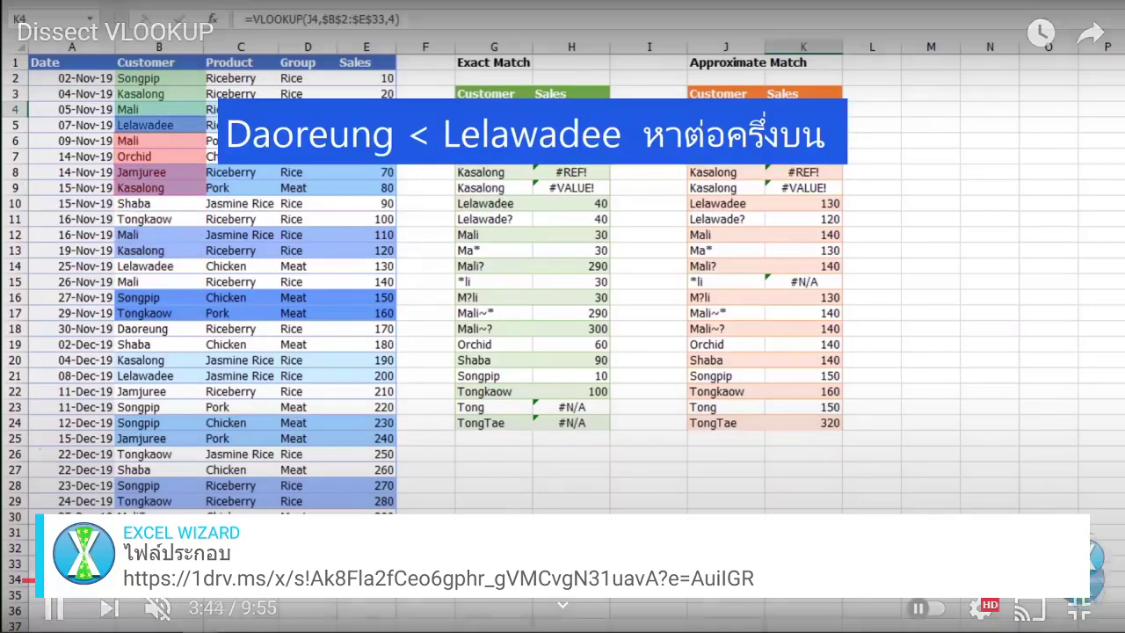
{"action": "left_click", "coordinate": [300, 333]}
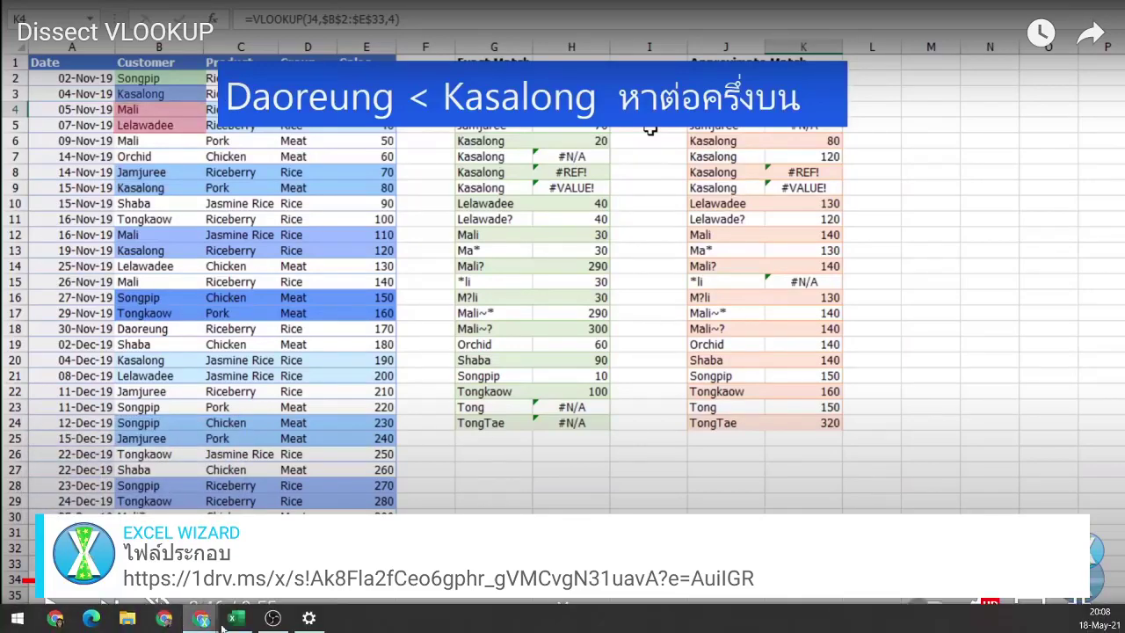
{"action": "left_click", "coordinate": [237, 618]}
- Enter =2^4 in empty cell Y5 beside the speed-test table
{"action": "left_click", "coordinate": [1065, 327]}
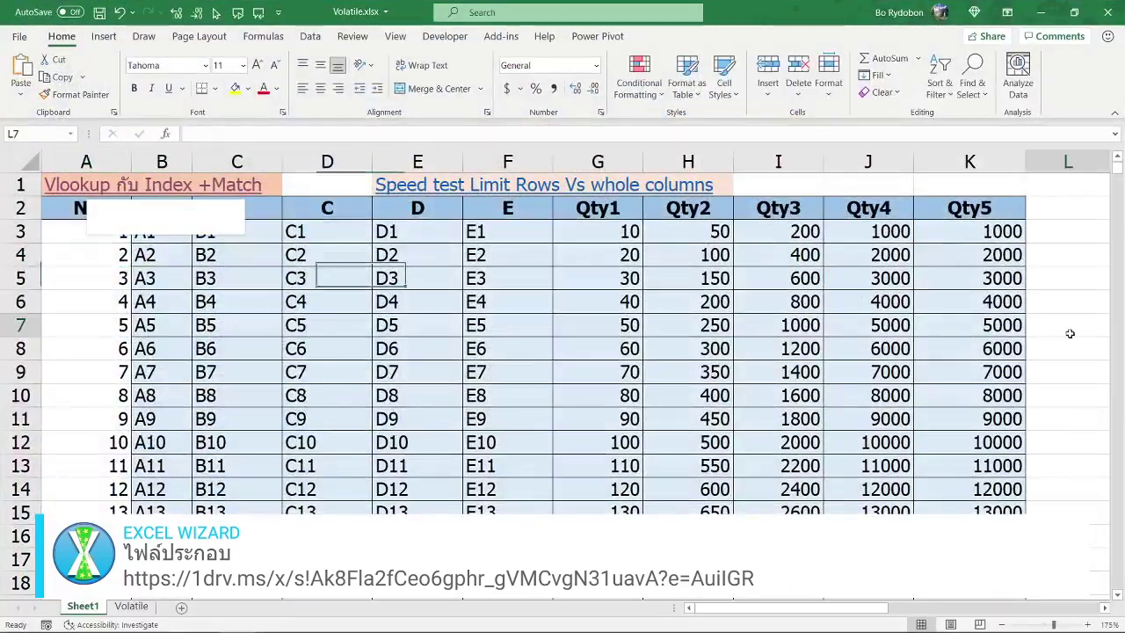
{"action": "key", "text": "Right"}
{"action": "key", "text": "Right"}
{"action": "key", "text": "Right"}
{"action": "key", "text": "Right"}
{"action": "key", "text": "Right"}
{"action": "key", "text": "Right"}
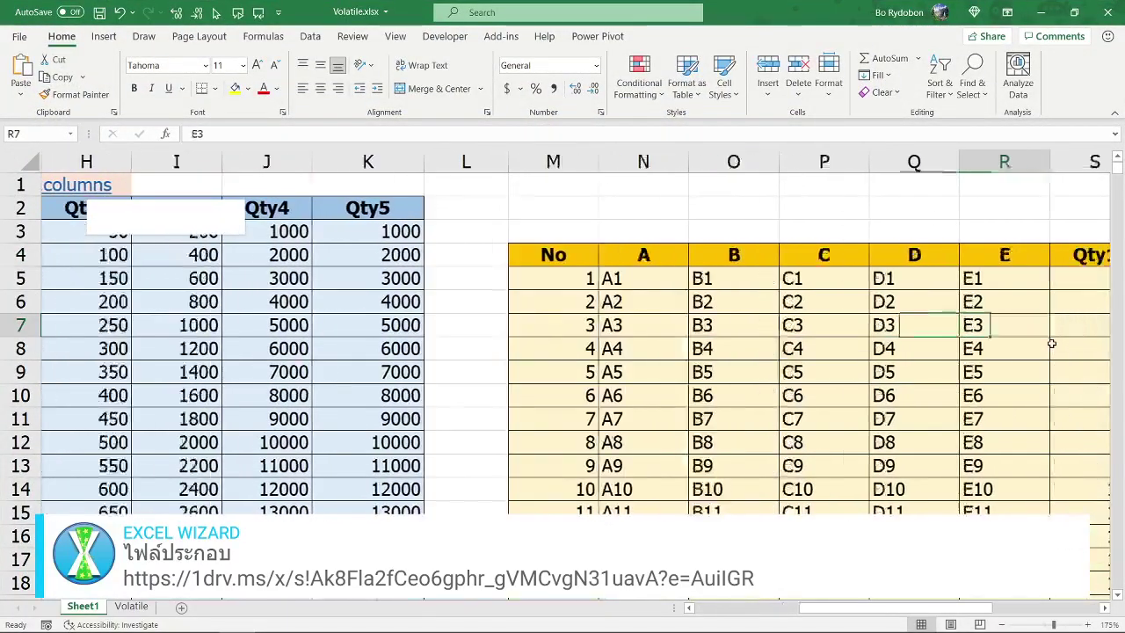
{"action": "key", "text": "Right"}
{"action": "key", "text": "Right"}
{"action": "key", "text": "Right"}
{"action": "key", "text": "Right"}
{"action": "key", "text": "Right"}
{"action": "left_click", "coordinate": [786, 275]}
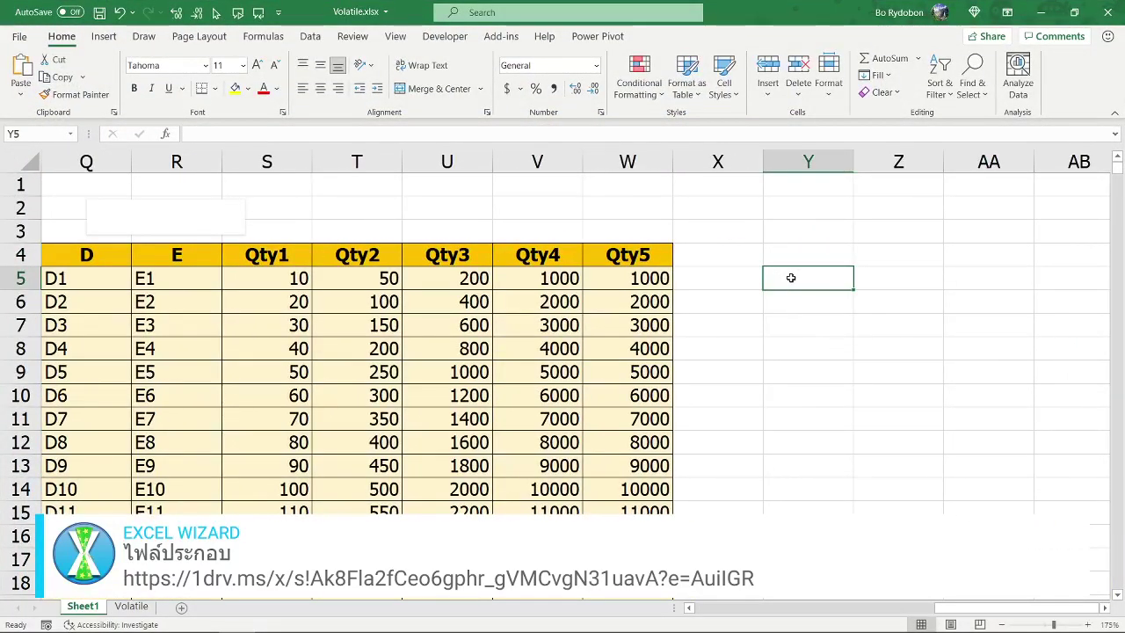
{"action": "type", "text": "="}
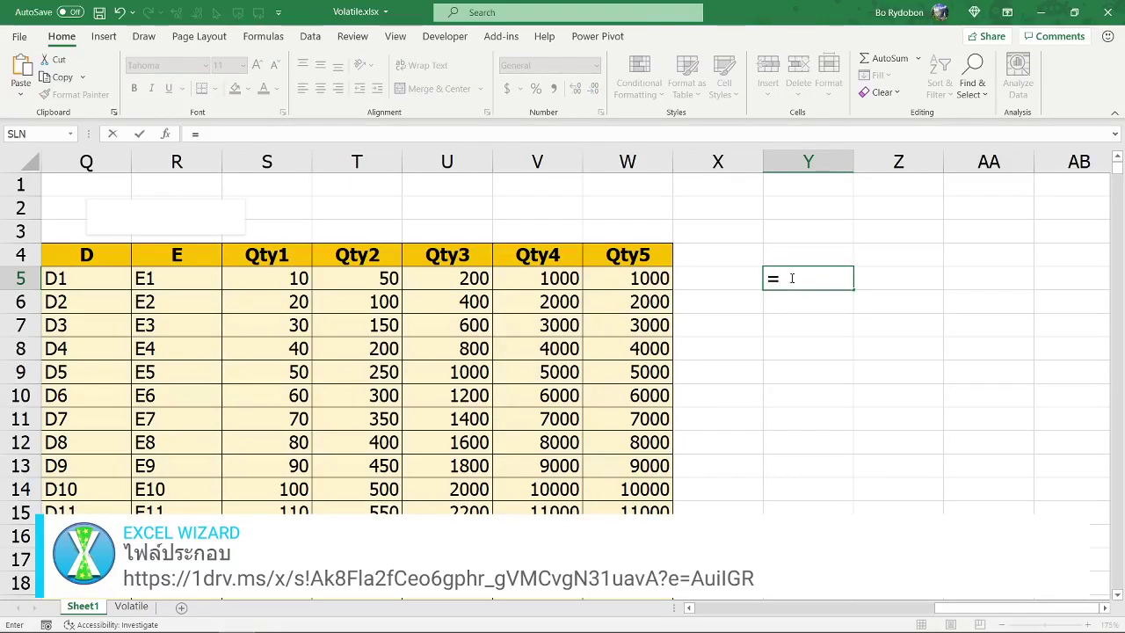
{"action": "type", "text": "2^5"}
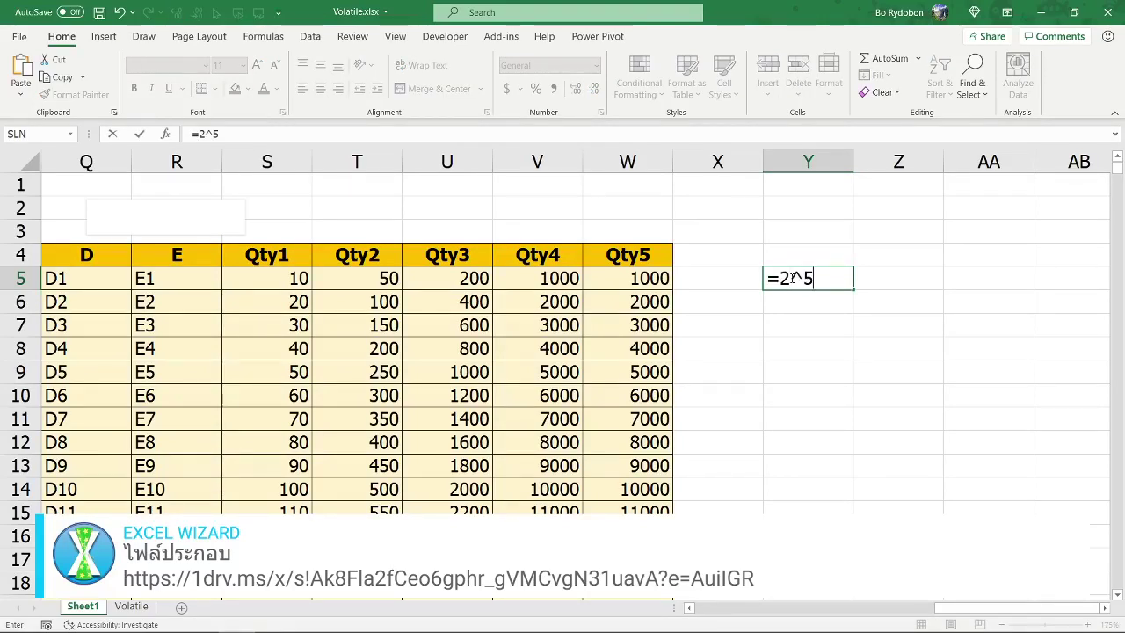
{"action": "key", "text": "BackSpace"}
{"action": "type", "text": "4"}
{"action": "key", "text": "Return"}
- Change Y5's formula to =2^5 so it returns 32
{"action": "left_click", "coordinate": [791, 278]}
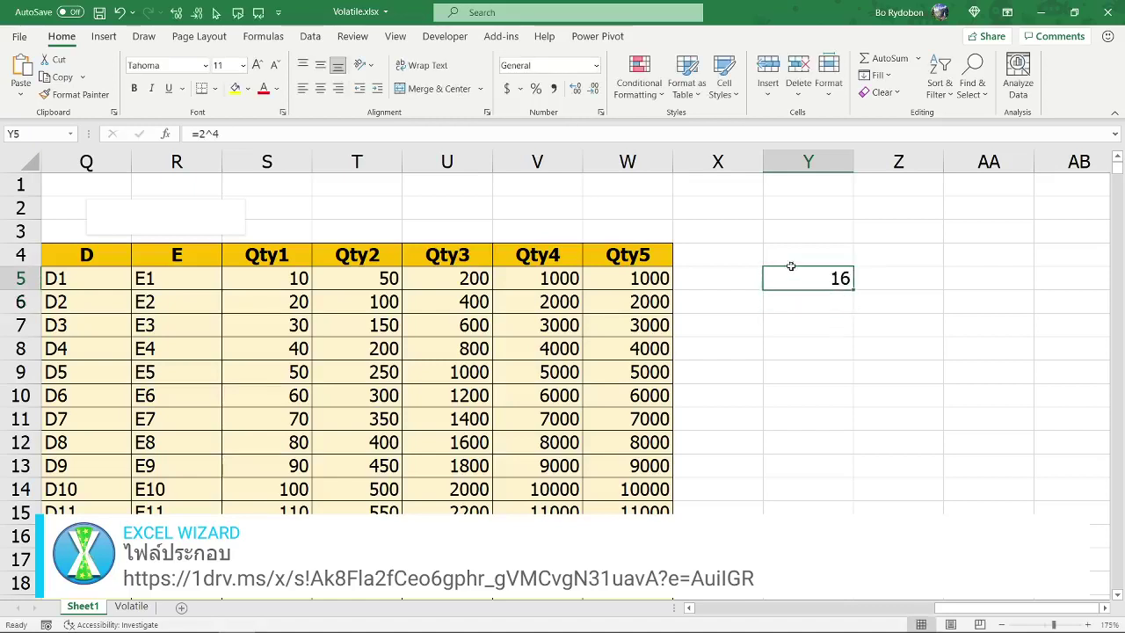
{"action": "left_click", "coordinate": [232, 133]}
{"action": "key", "text": "BackSpace"}
{"action": "type", "text": "5"}
{"action": "key", "text": "Return"}
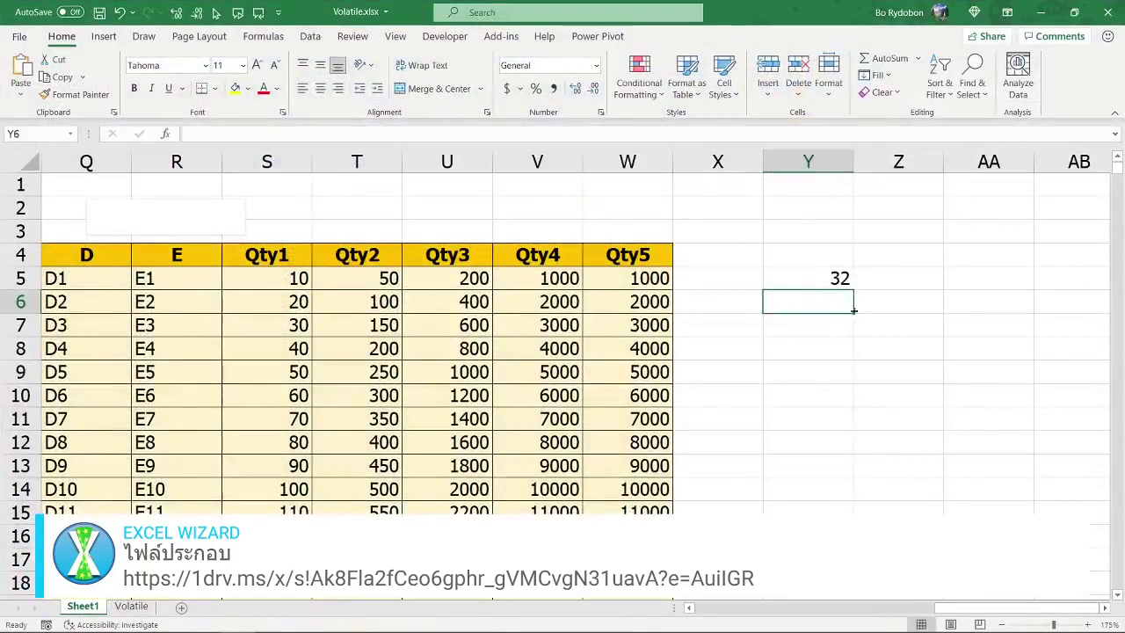
- Inspect Y5's =2^5 formula, then jump to the data table's last row near 20000
{"action": "left_click", "coordinate": [269, 136]}
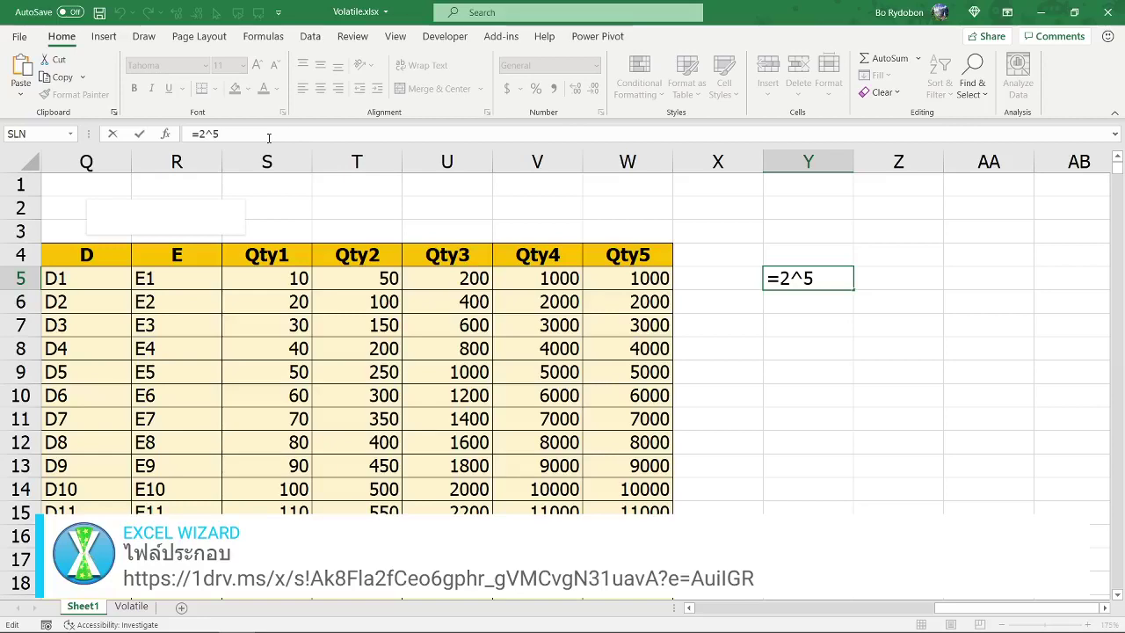
{"action": "key", "text": "Escape"}
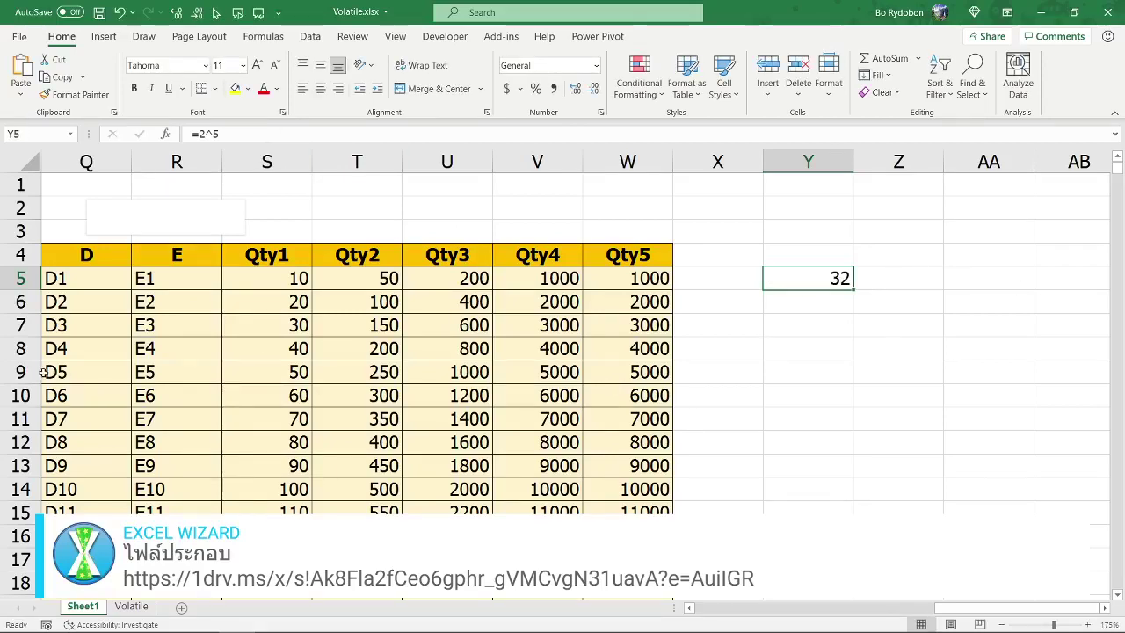
{"action": "left_click", "coordinate": [93, 369]}
{"action": "key", "text": "ctrl+Down"}
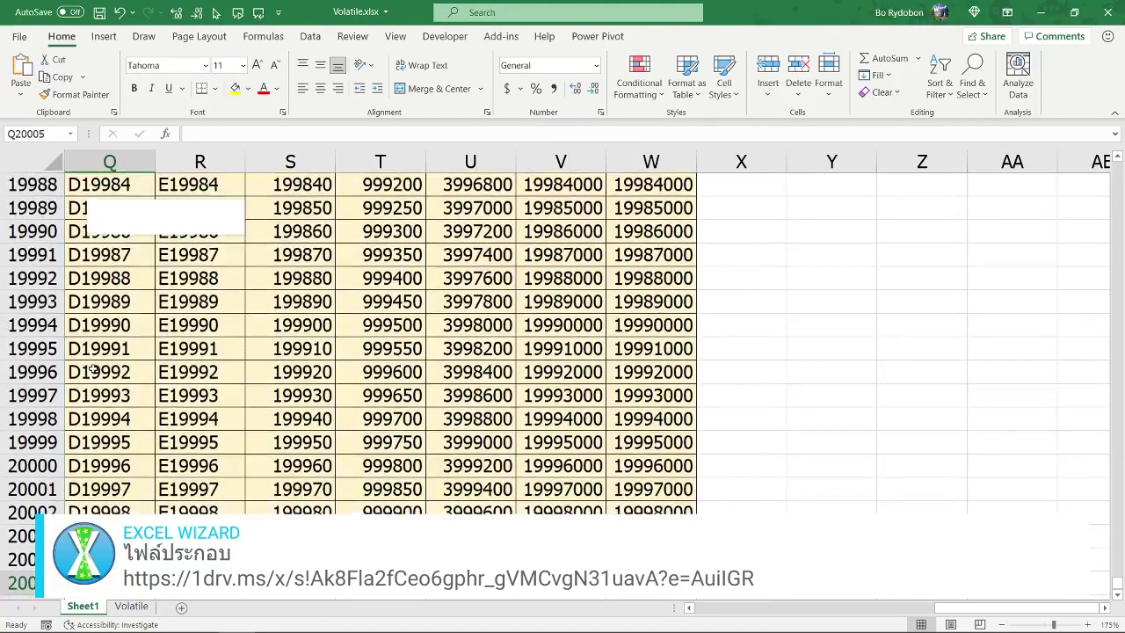
- Jump to the sheet's last row, 1048576, then back up to cell Y5
{"action": "key", "text": "ctrl+Down"}
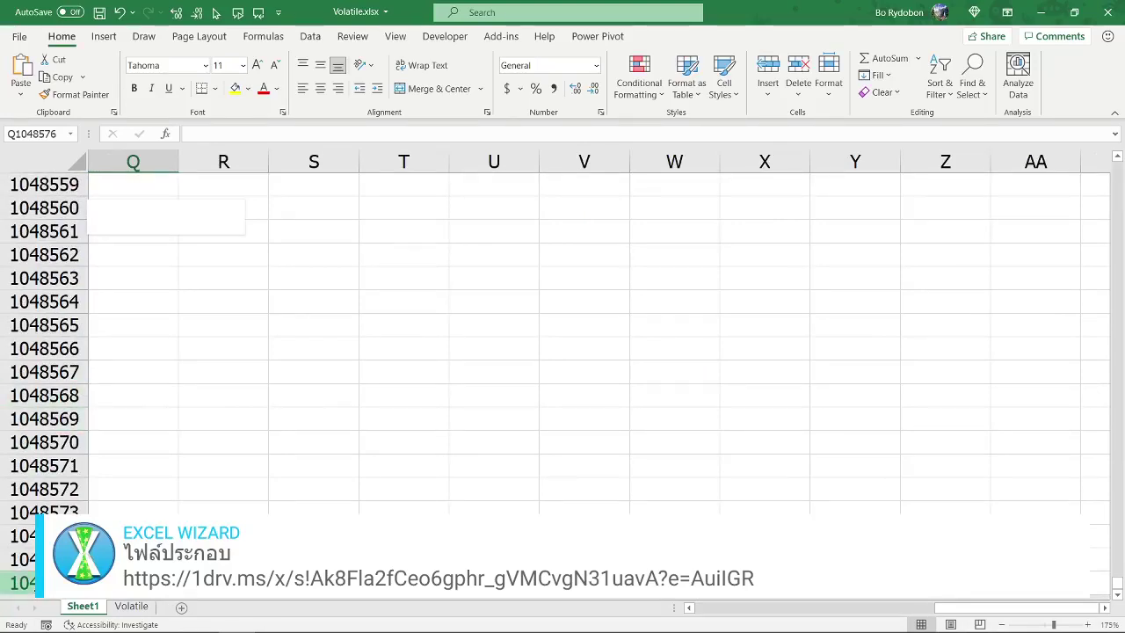
{"action": "left_click", "coordinate": [774, 349]}
{"action": "key", "text": "ctrl+Up"}
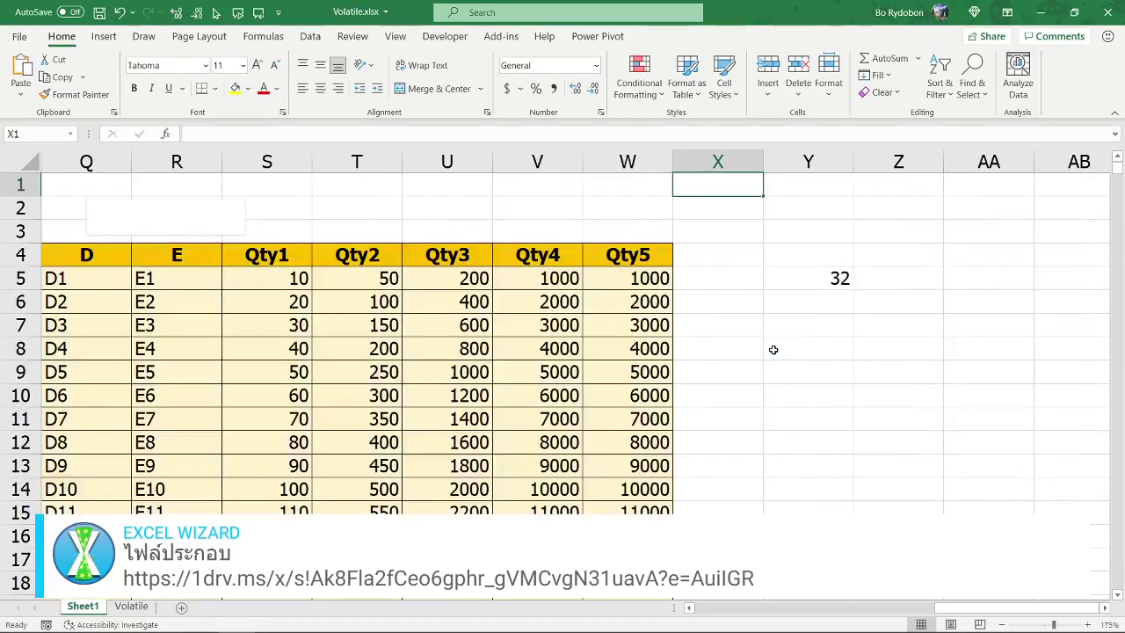
{"action": "key", "text": "Down"}
{"action": "key", "text": "Right"}
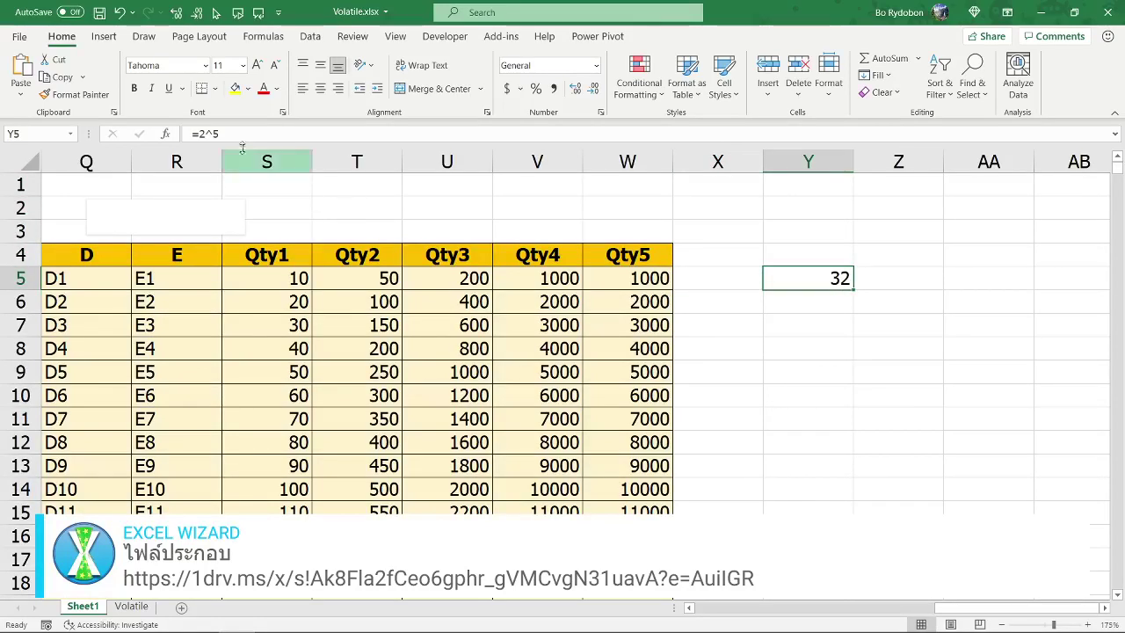
- Change Y5's formula to =2^20 so it shows 1048576
{"action": "left_click", "coordinate": [235, 134]}
{"action": "key", "text": "BackSpace"}
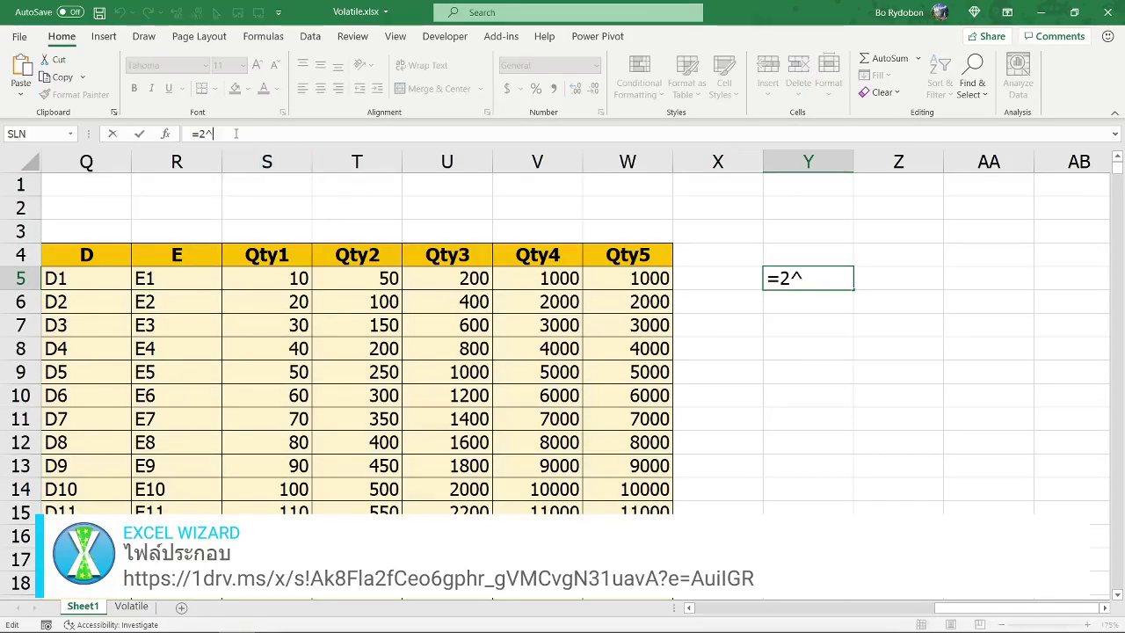
{"action": "type", "text": "20"}
{"action": "key", "text": "Return"}
{"action": "key", "text": "Up"}
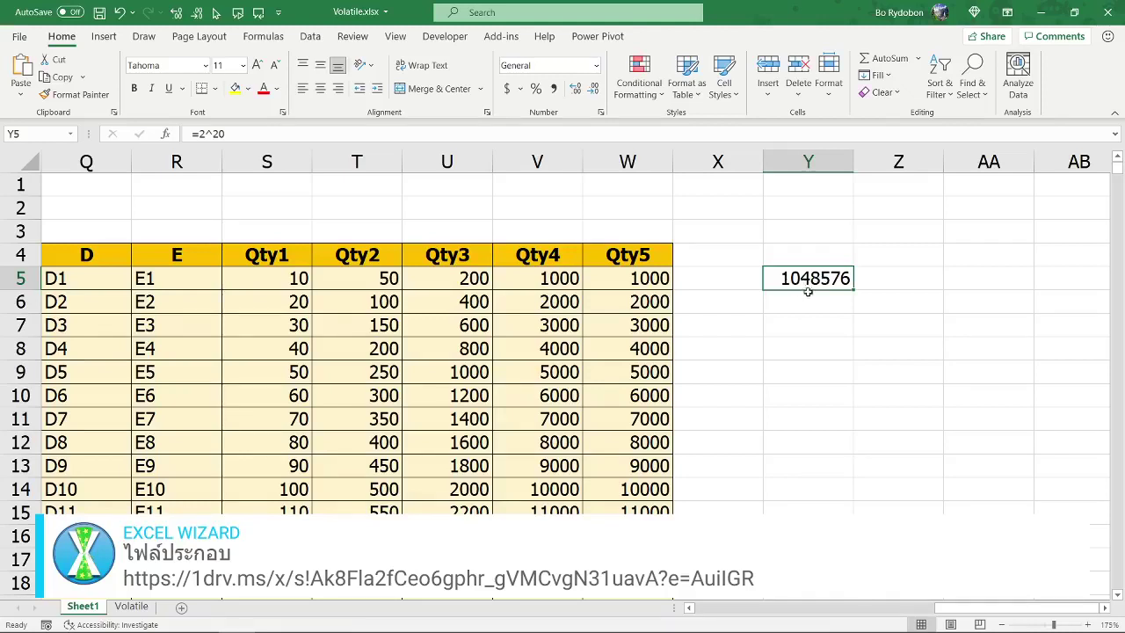
{"action": "left_click", "coordinate": [835, 394]}
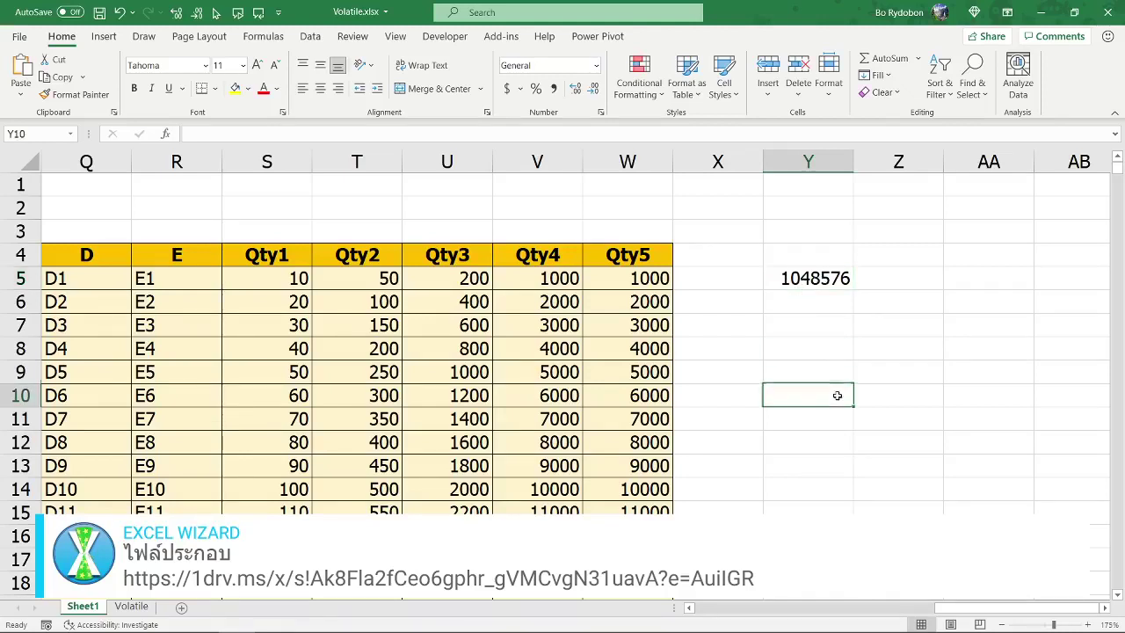
- Clear Y5, then skip the VLOOKUP video ahead to 7:21 and exit full screen
{"action": "left_click", "coordinate": [827, 281]}
{"action": "key", "text": "Delete"}
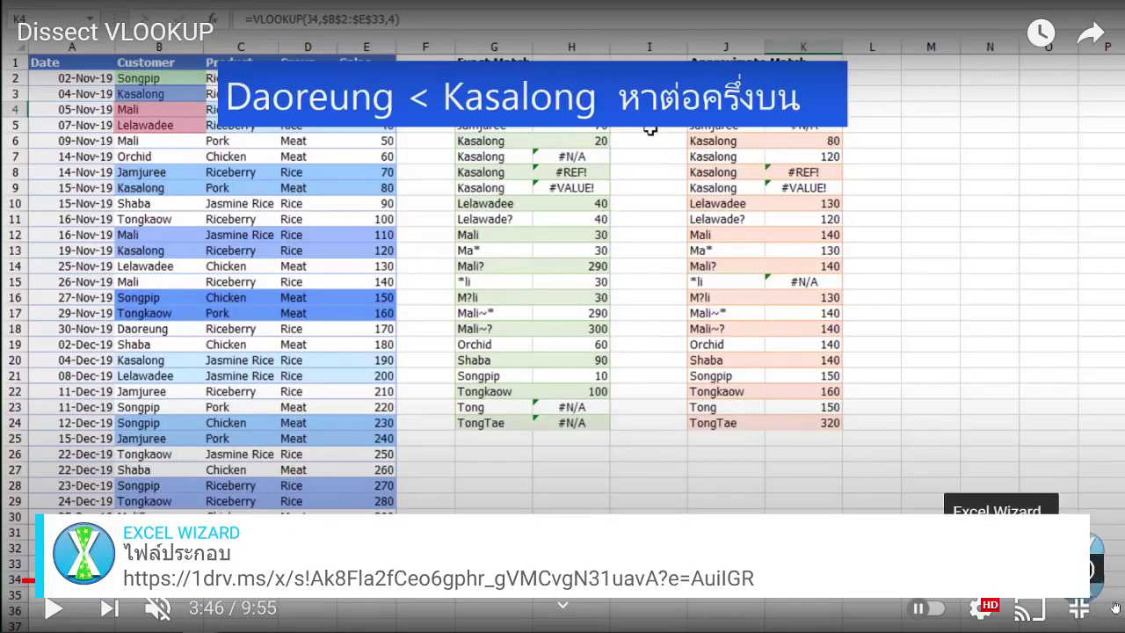
{"action": "left_click", "coordinate": [728, 591]}
{"action": "left_click", "coordinate": [829, 591]}
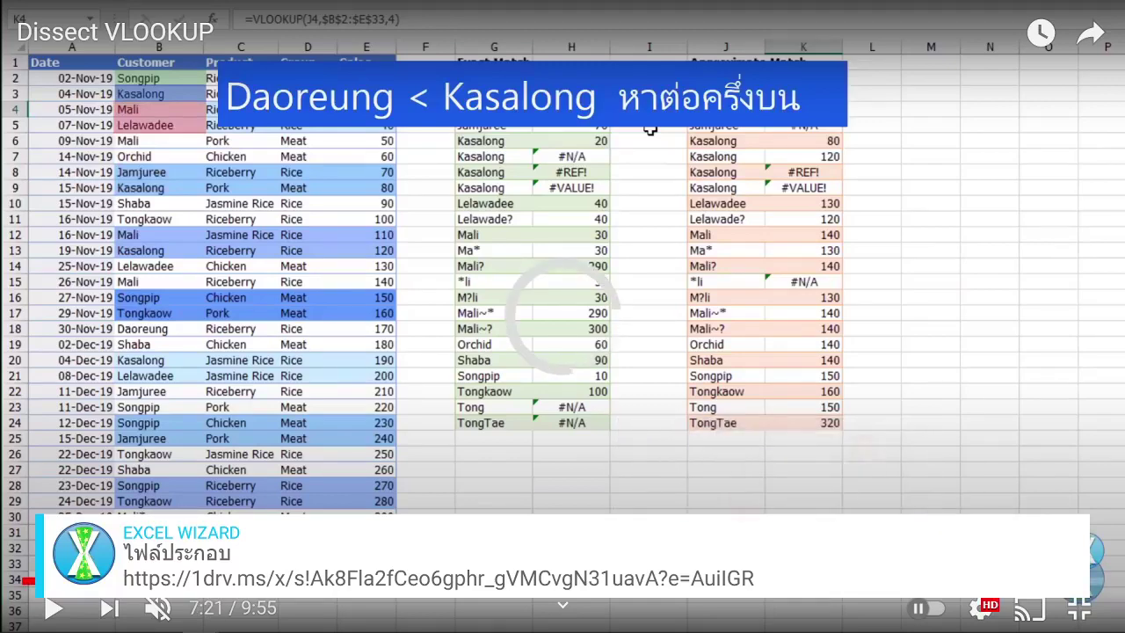
{"action": "key", "text": "Escape"}
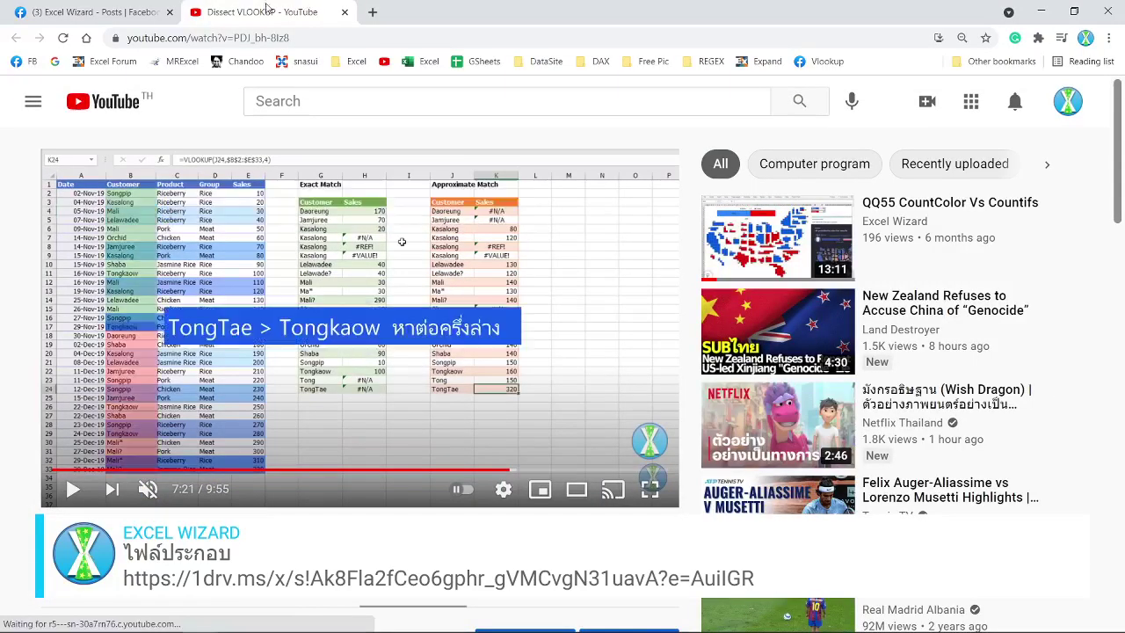
- Open the Excel Wizard post's 2019 speed-test video link in a new tab and view it
{"action": "left_click", "coordinate": [106, 11]}
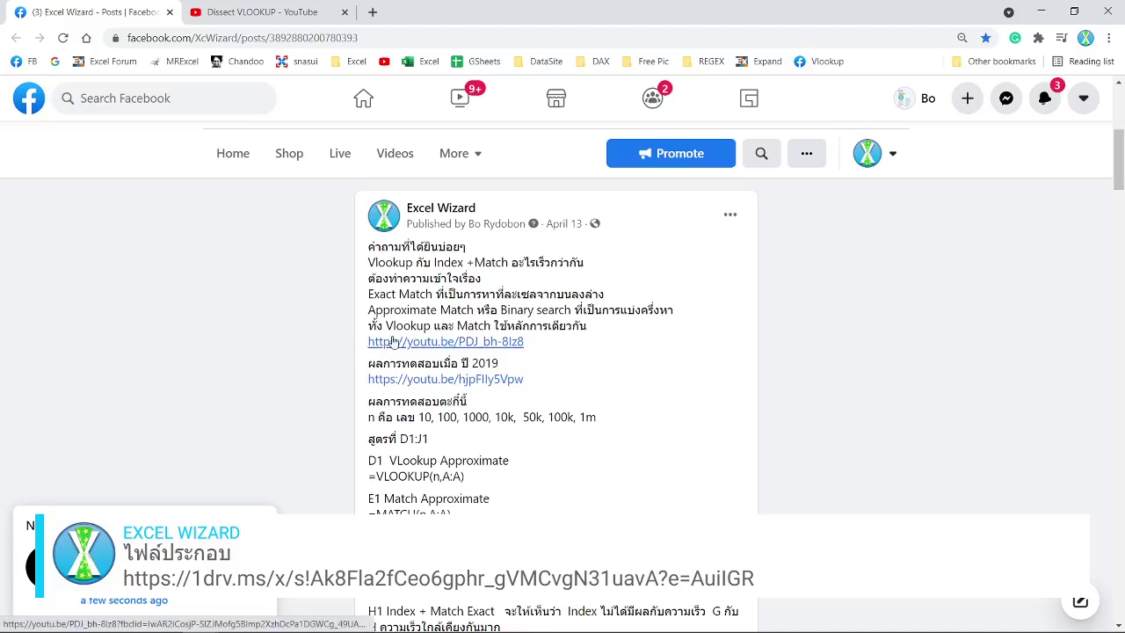
{"action": "middle_click", "coordinate": [416, 380]}
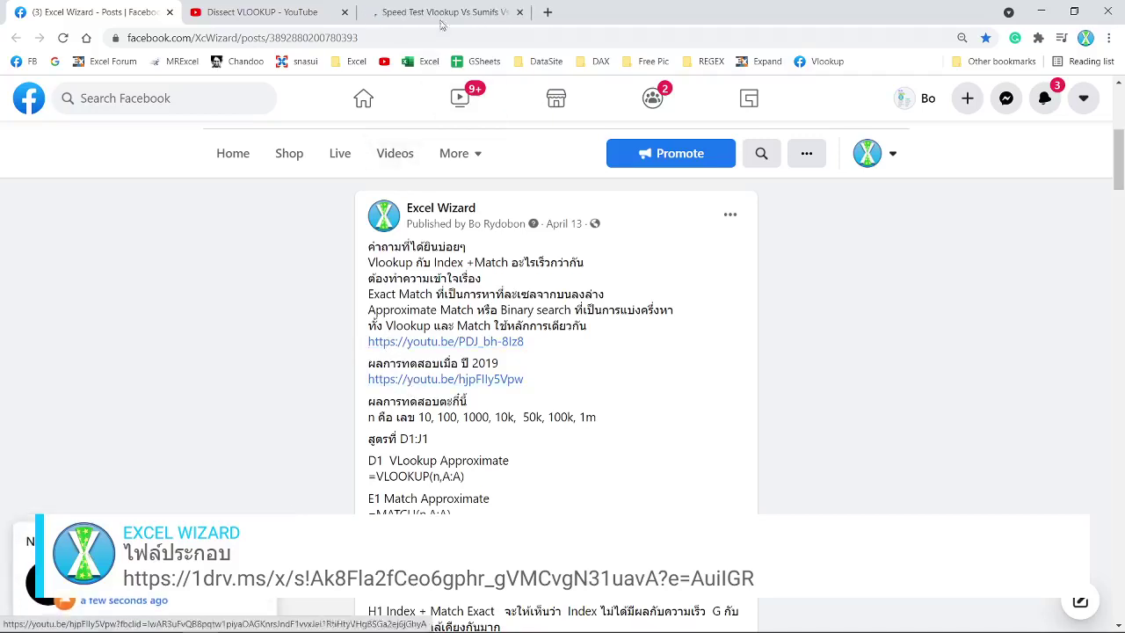
{"action": "left_click", "coordinate": [441, 24]}
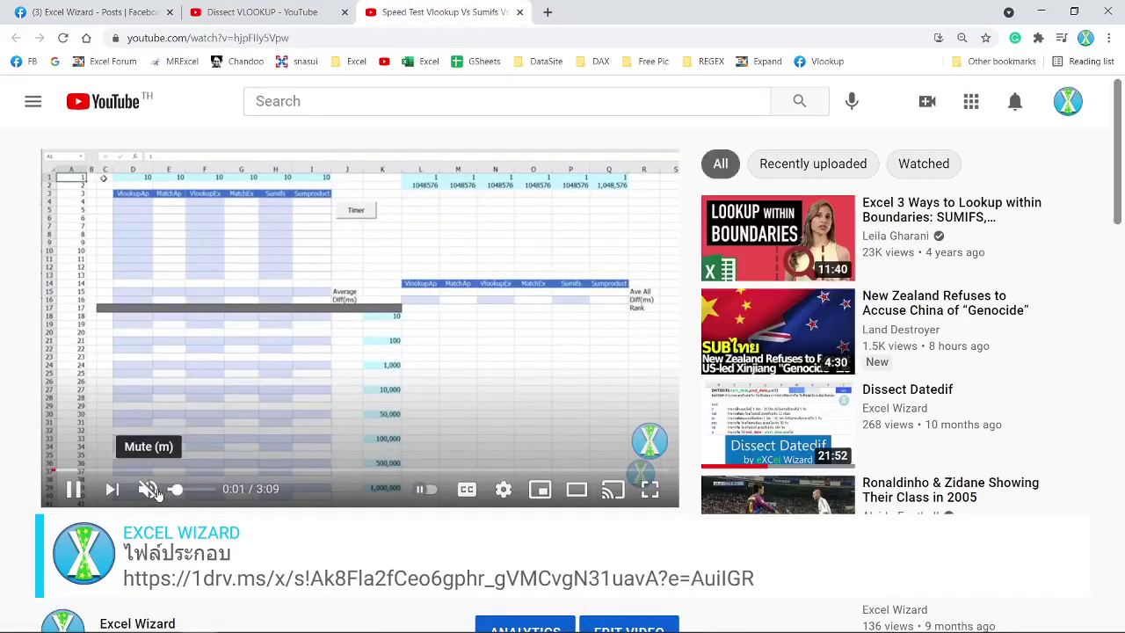
- Watch the speed-test video full screen, pausing at 0:10 on =VLOOKUP($A$10,$A:$A,1)
{"action": "left_click", "coordinate": [649, 489]}
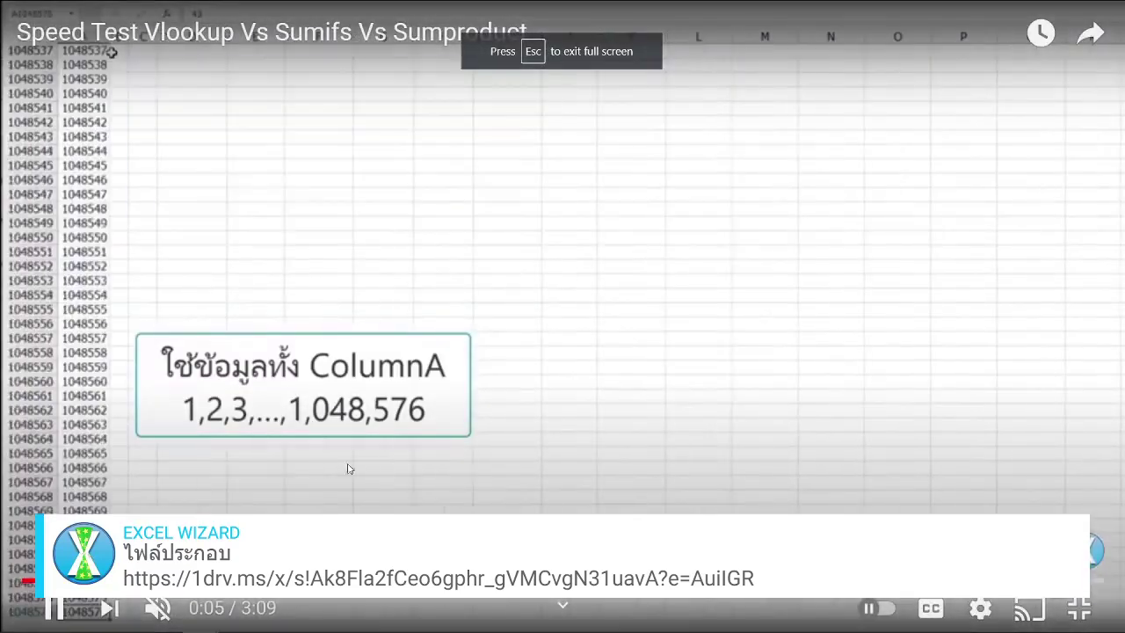
{"action": "left_click", "coordinate": [301, 471]}
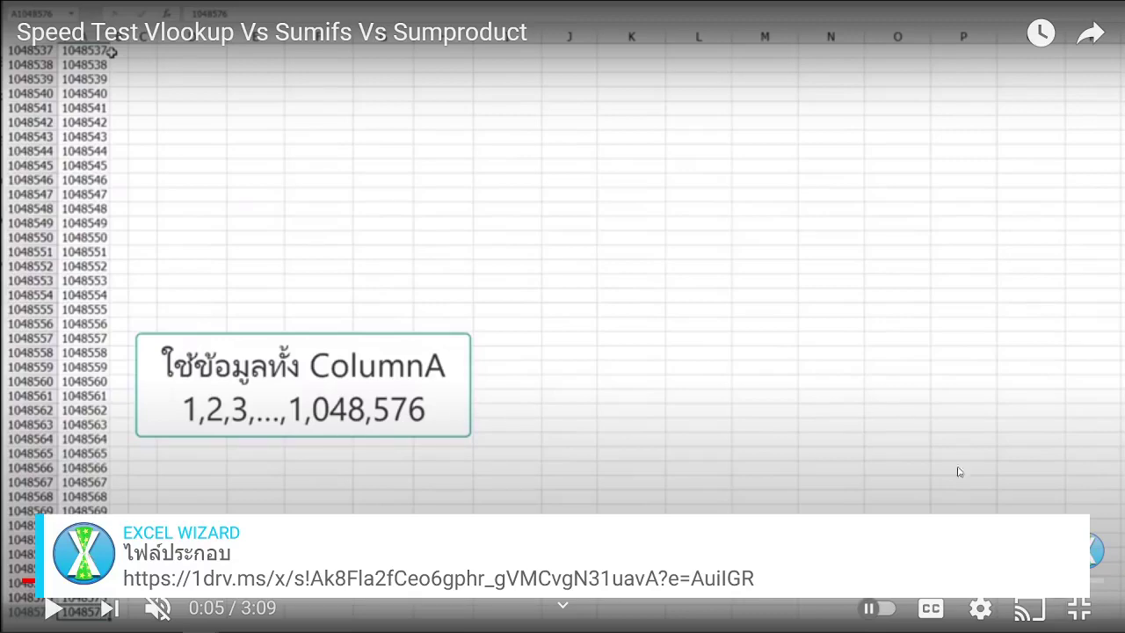
{"action": "mouse_move", "coordinate": [562, 594]}
{"action": "left_click", "coordinate": [55, 606]}
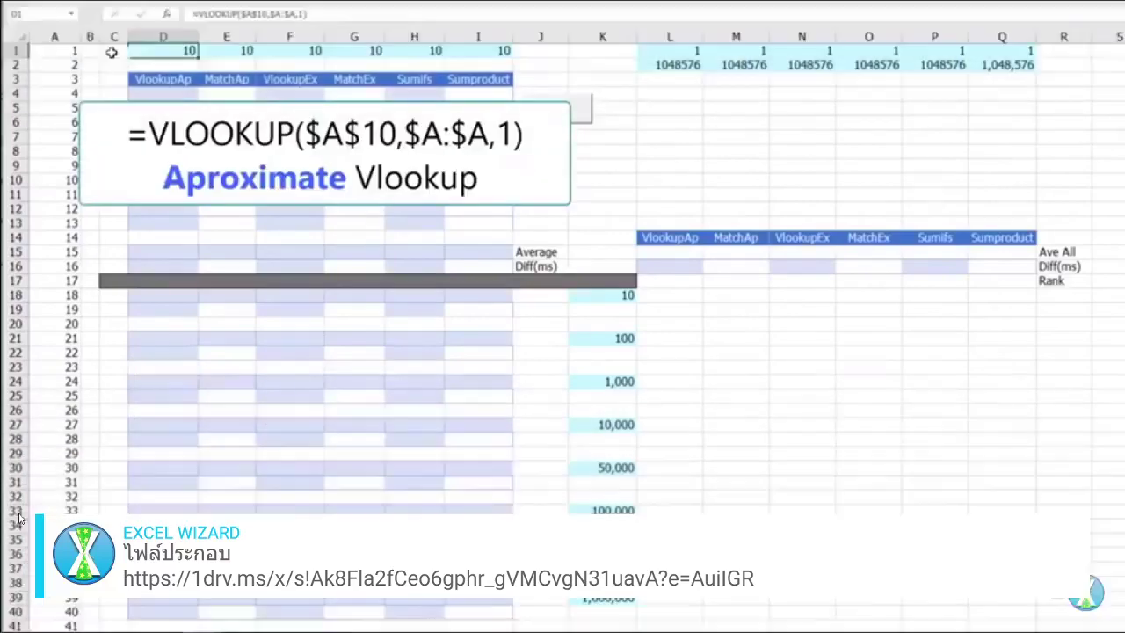
{"action": "left_click", "coordinate": [344, 437]}
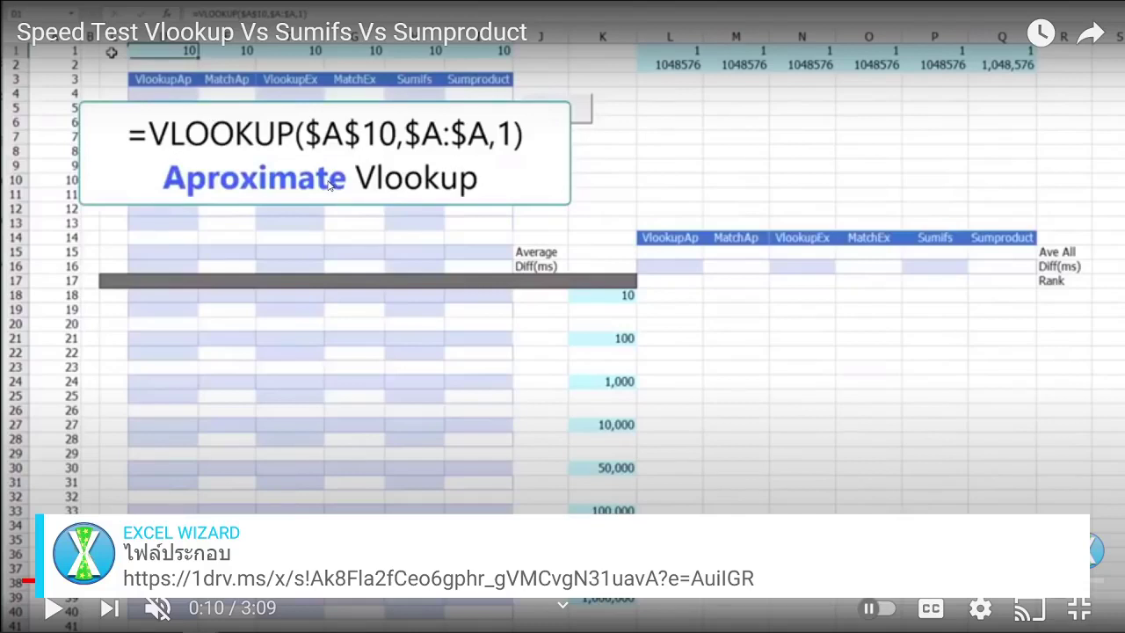
- Pause on the INDEX/MATCH, exact VLOOKUP and exact INDEX/MATCH formula overlays
{"action": "left_click", "coordinate": [331, 243]}
{"action": "left_click", "coordinate": [344, 257]}
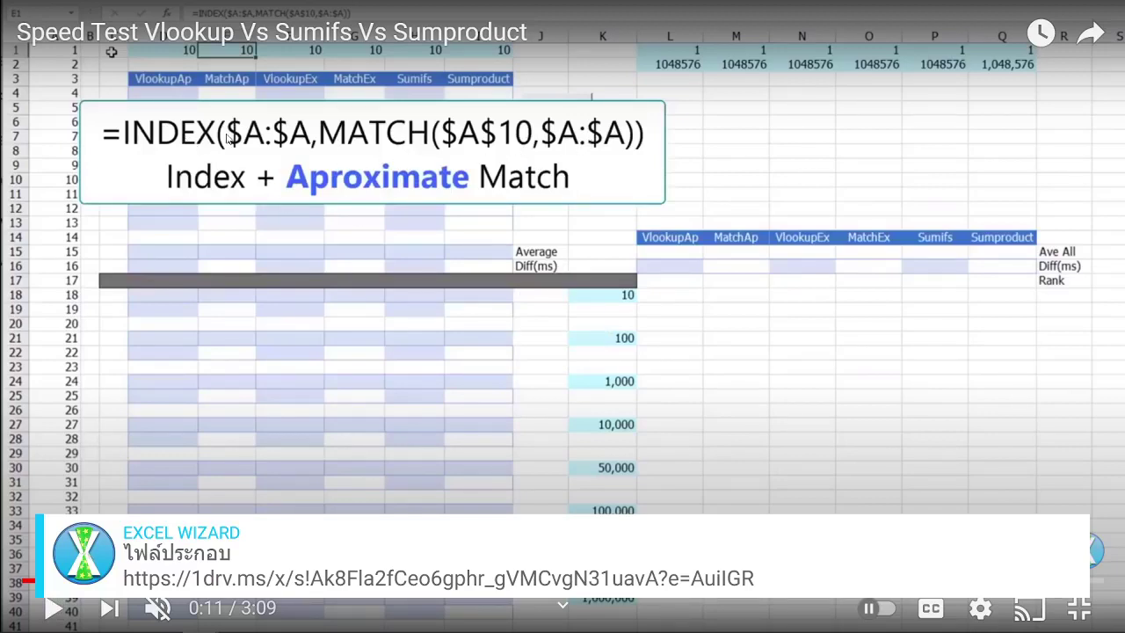
{"action": "left_click", "coordinate": [283, 239]}
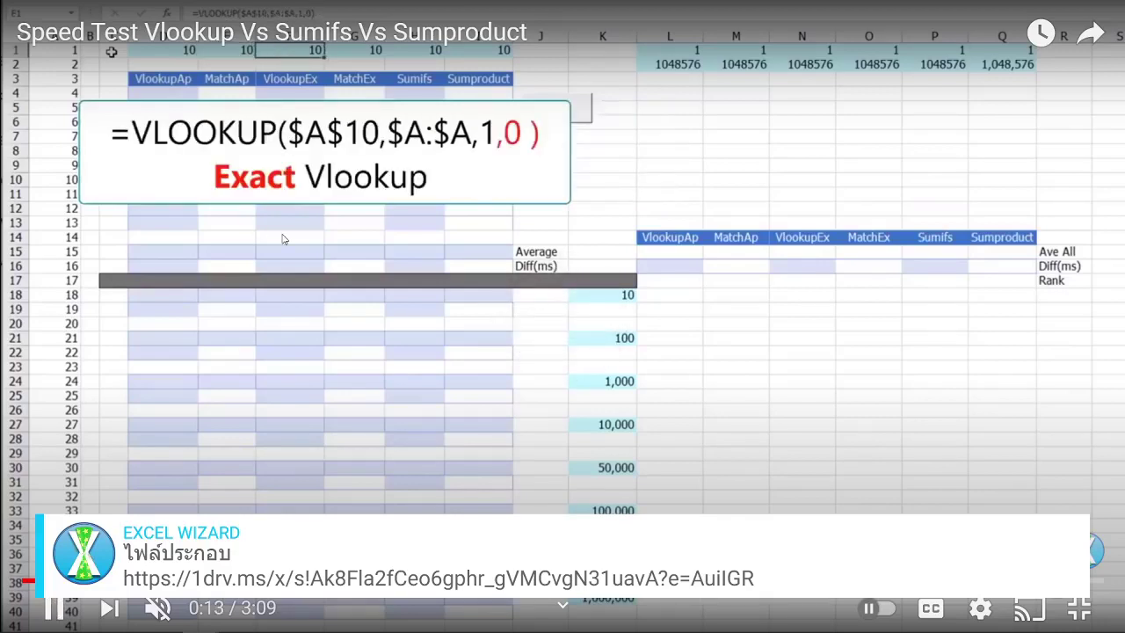
{"action": "left_click", "coordinate": [283, 239]}
{"action": "left_click", "coordinate": [462, 152]}
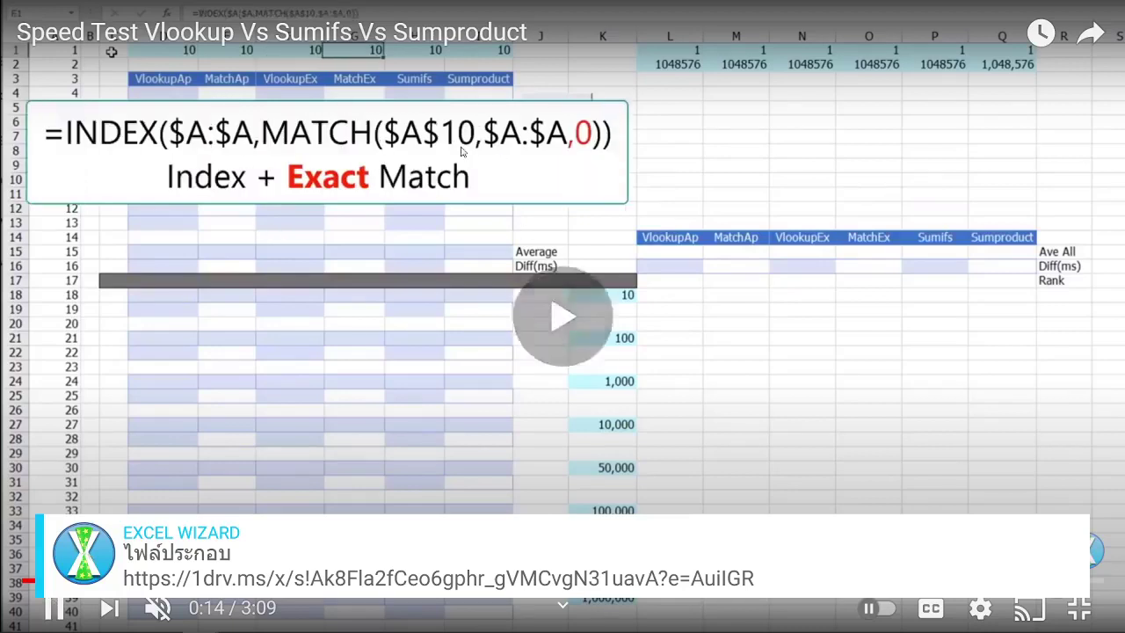
{"action": "left_click", "coordinate": [409, 147]}
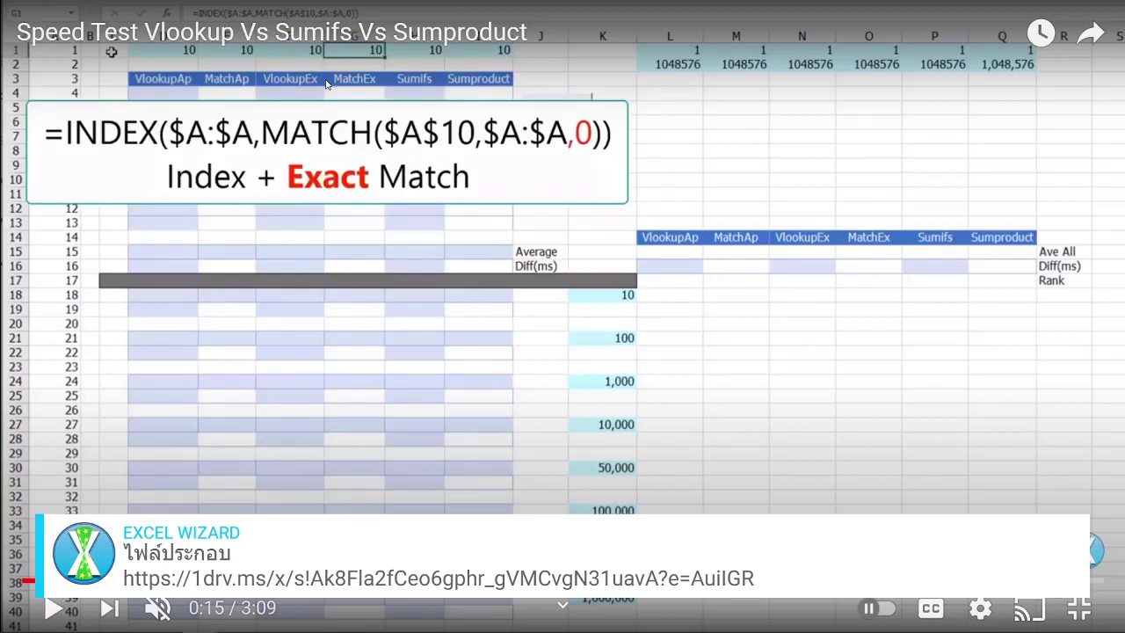
- Pause on the SUMIFS and SUMPRODUCT formulas, then play on to the timing results
{"action": "left_click", "coordinate": [360, 116]}
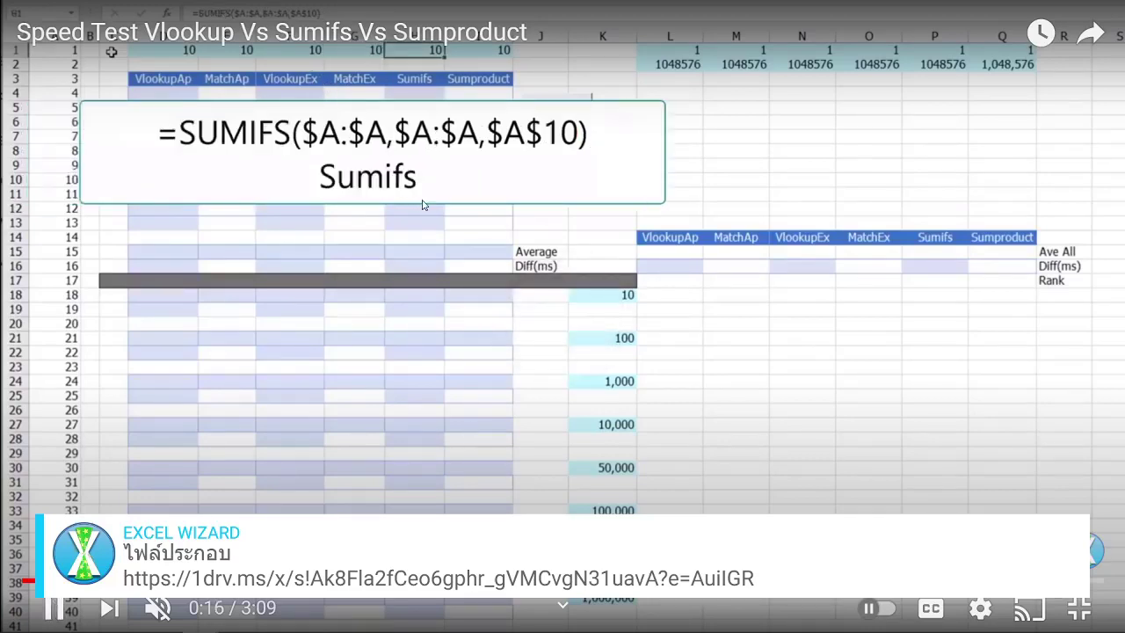
{"action": "left_click", "coordinate": [422, 205]}
{"action": "left_click", "coordinate": [424, 226]}
{"action": "left_click", "coordinate": [423, 228]}
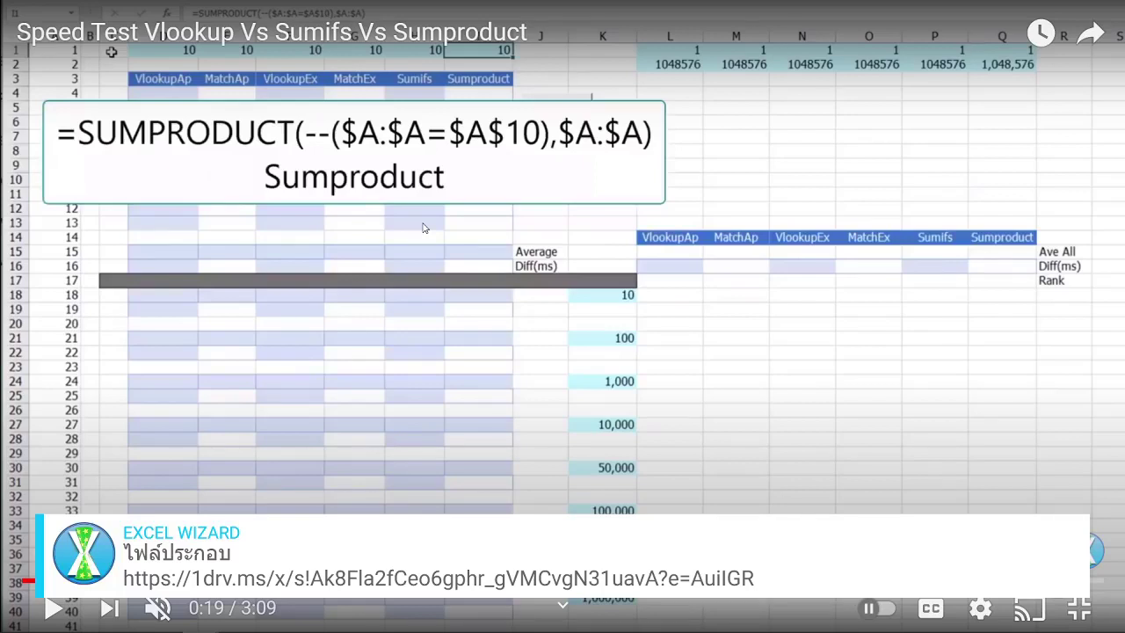
{"action": "left_click", "coordinate": [467, 258]}
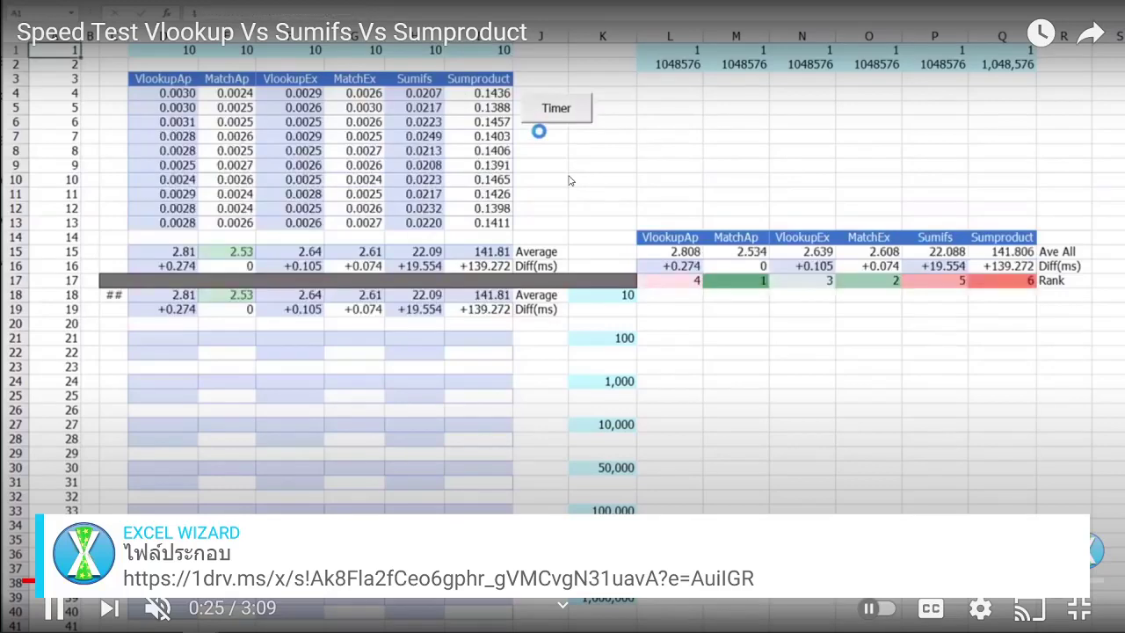
- Pause at 0:27 to read the lookup-speed summary, then resume playback to 0:30
{"action": "left_click", "coordinate": [591, 401]}
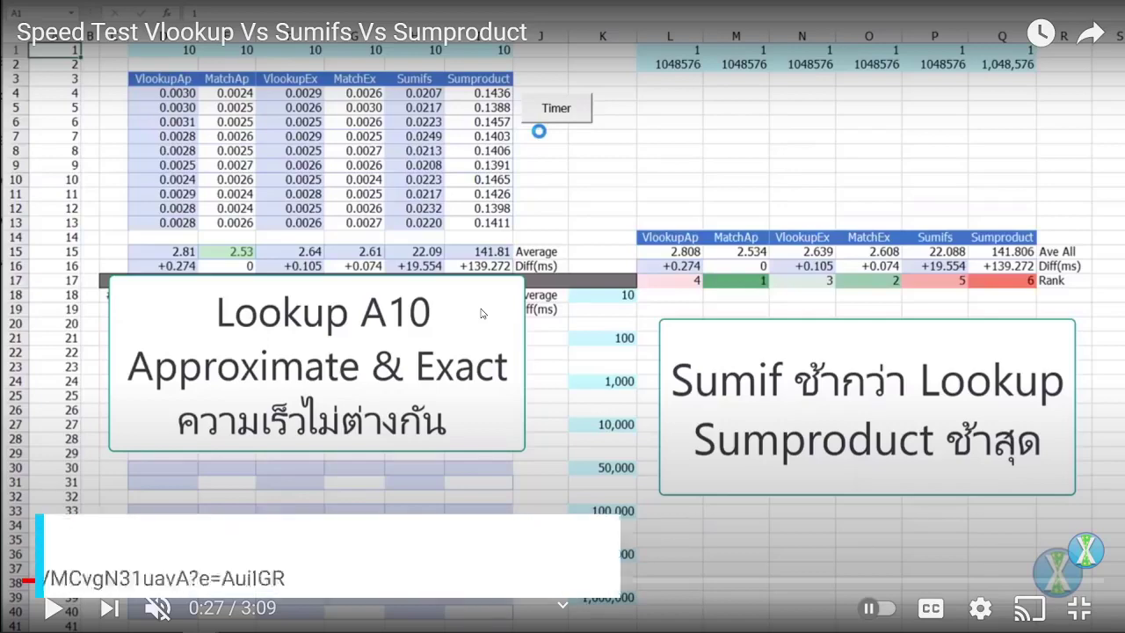
{"action": "left_click", "coordinate": [423, 359]}
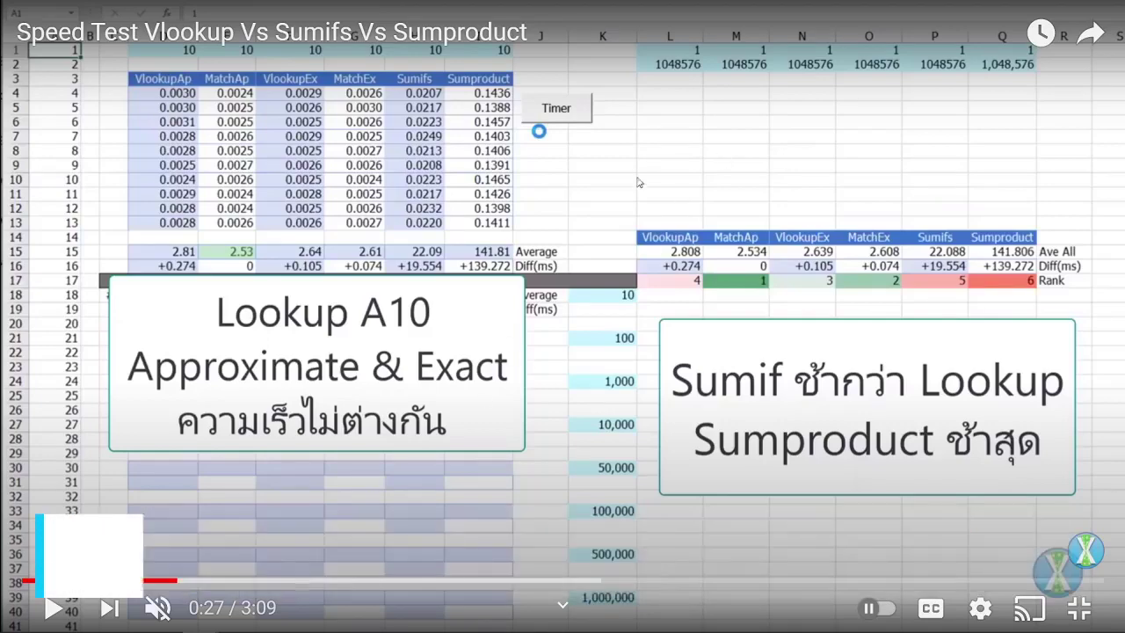
{"action": "left_click", "coordinate": [53, 608]}
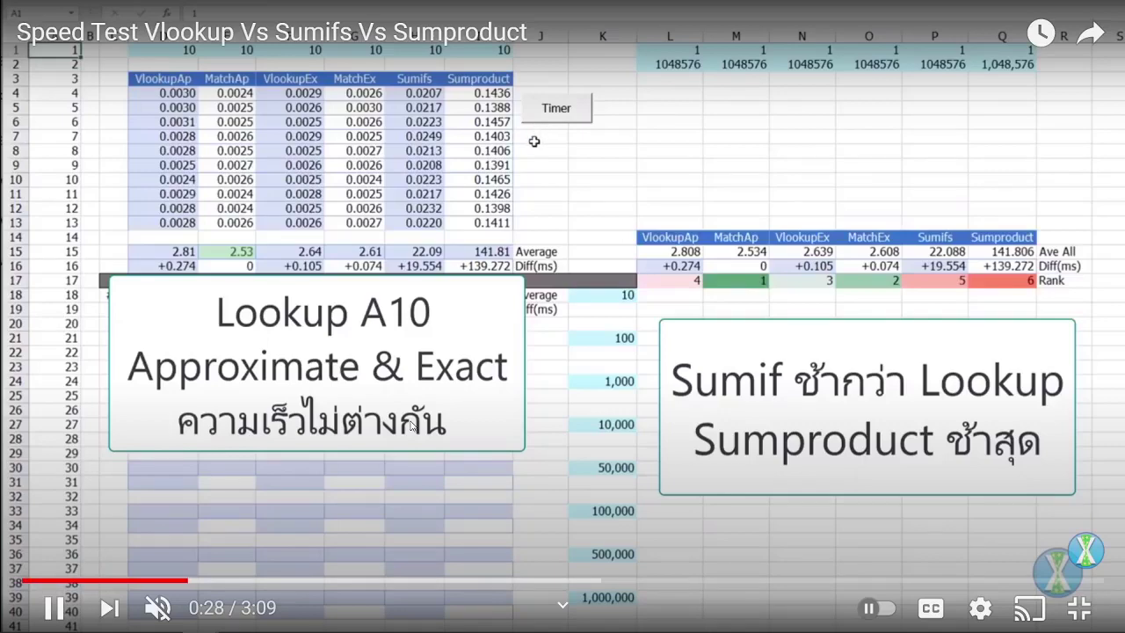
- Seek through the lookup value 100, 1,000 and 50,000 tests and pause on the 2:49 results
{"action": "left_click", "coordinate": [242, 586]}
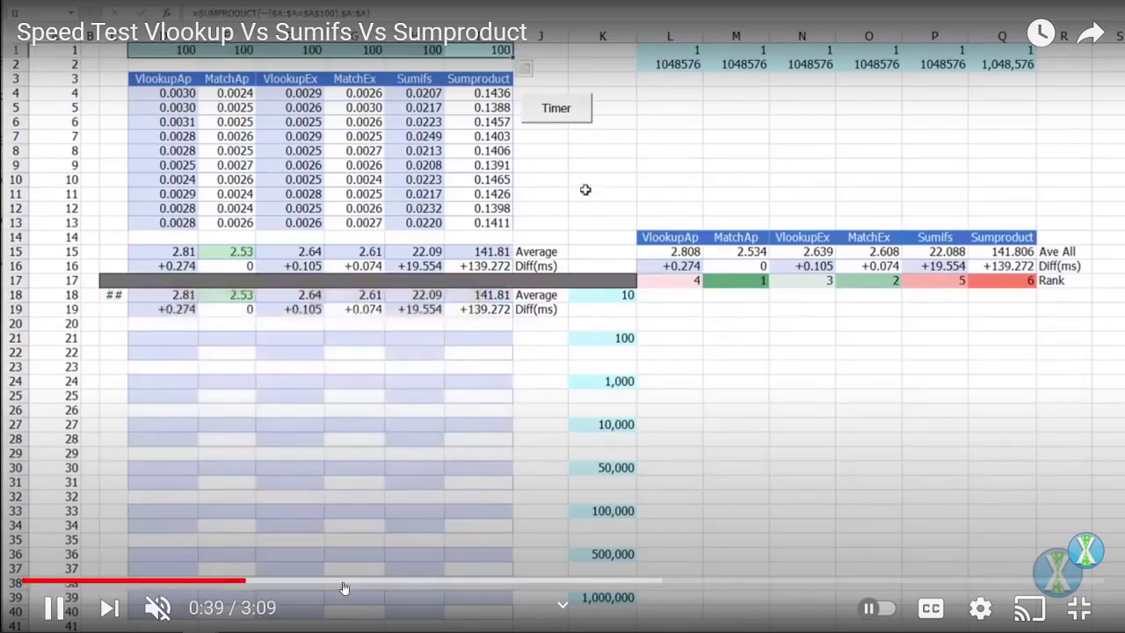
{"action": "left_click", "coordinate": [342, 582]}
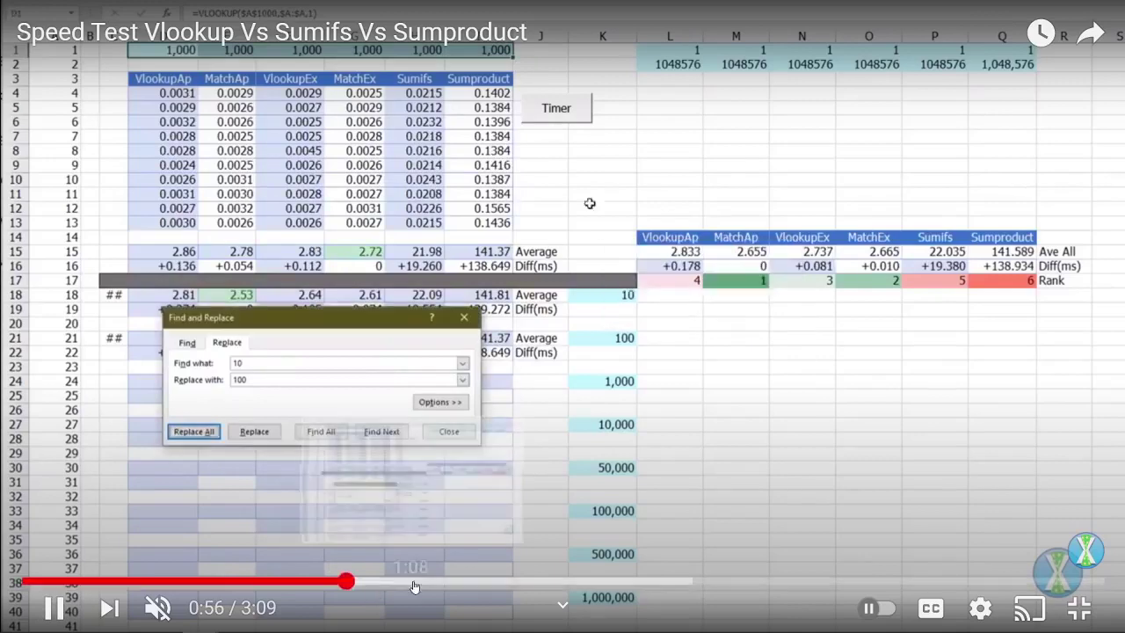
{"action": "left_click", "coordinate": [417, 582]}
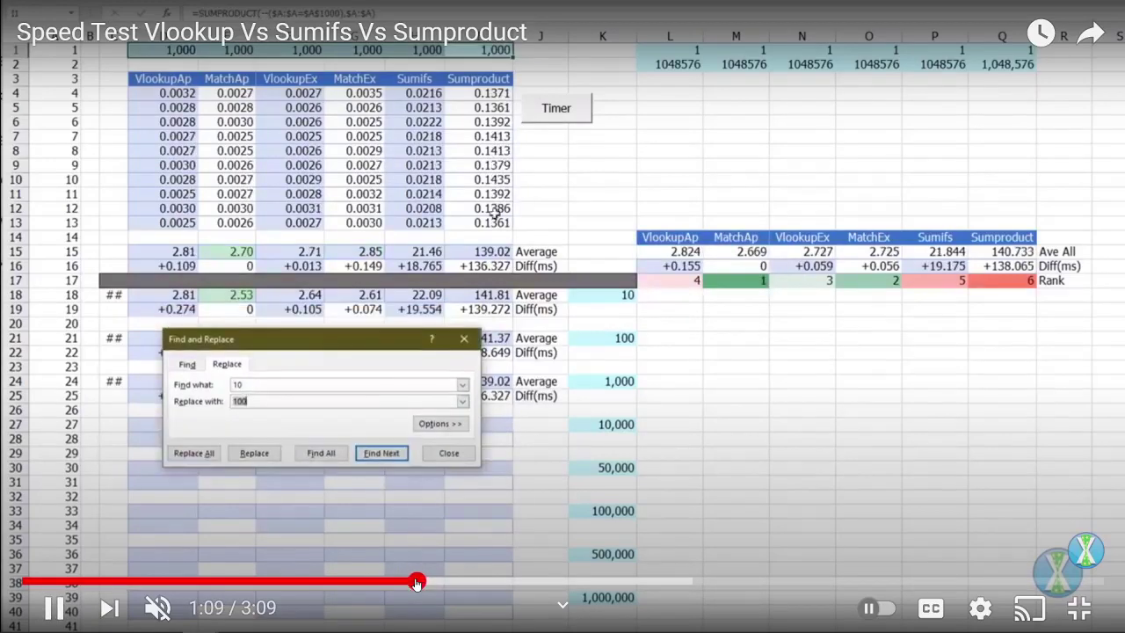
{"action": "left_click", "coordinate": [518, 582]}
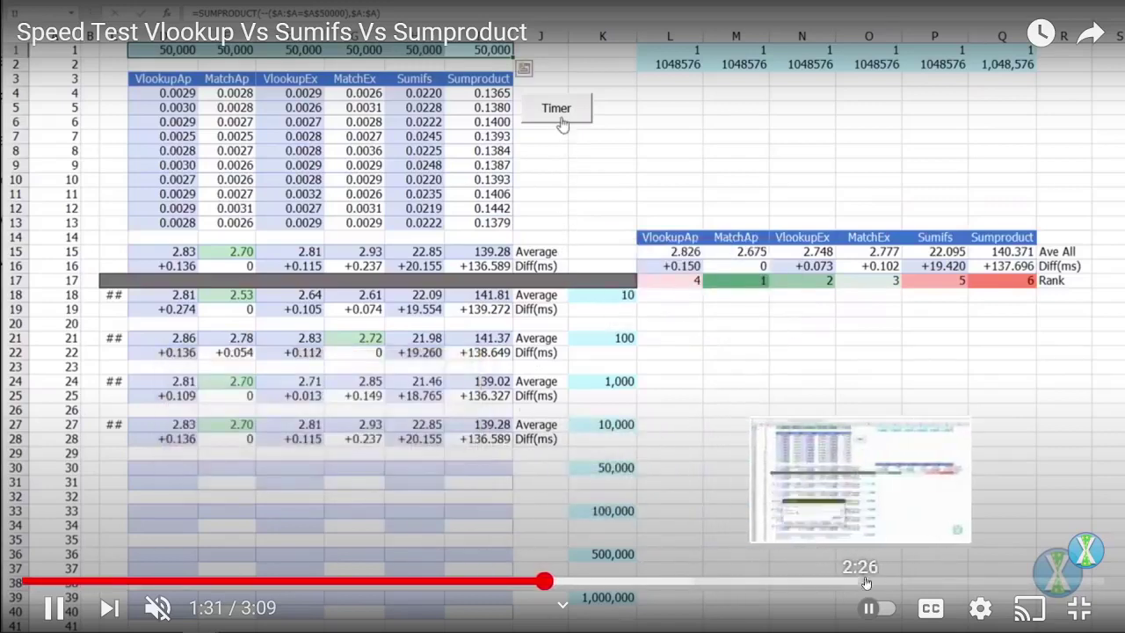
{"action": "left_click", "coordinate": [879, 582]}
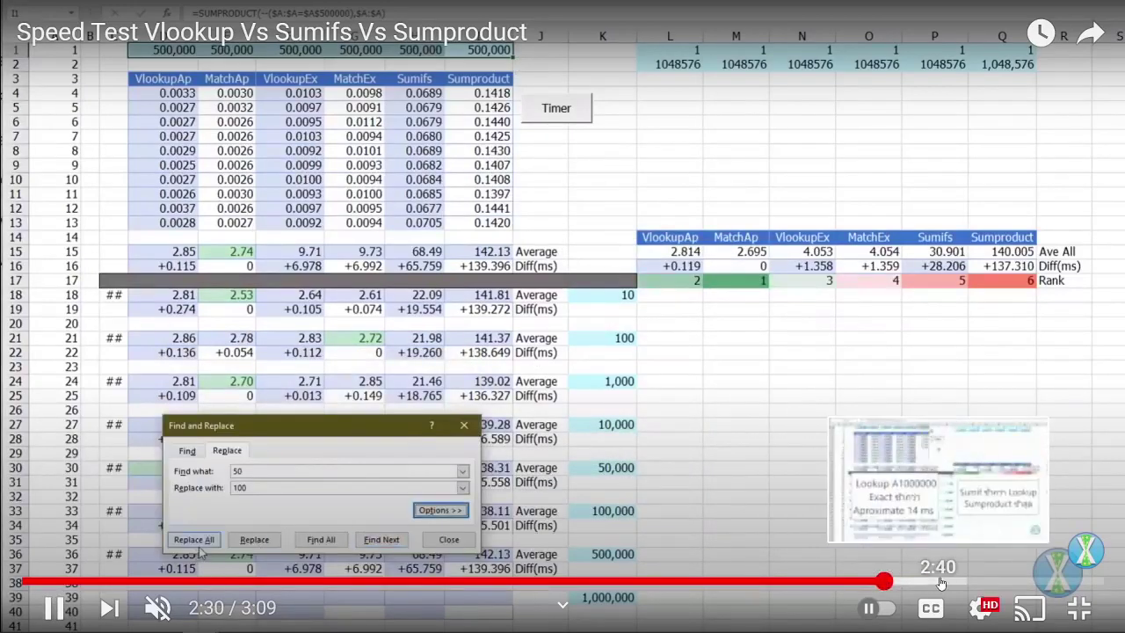
{"action": "left_click", "coordinate": [940, 582]}
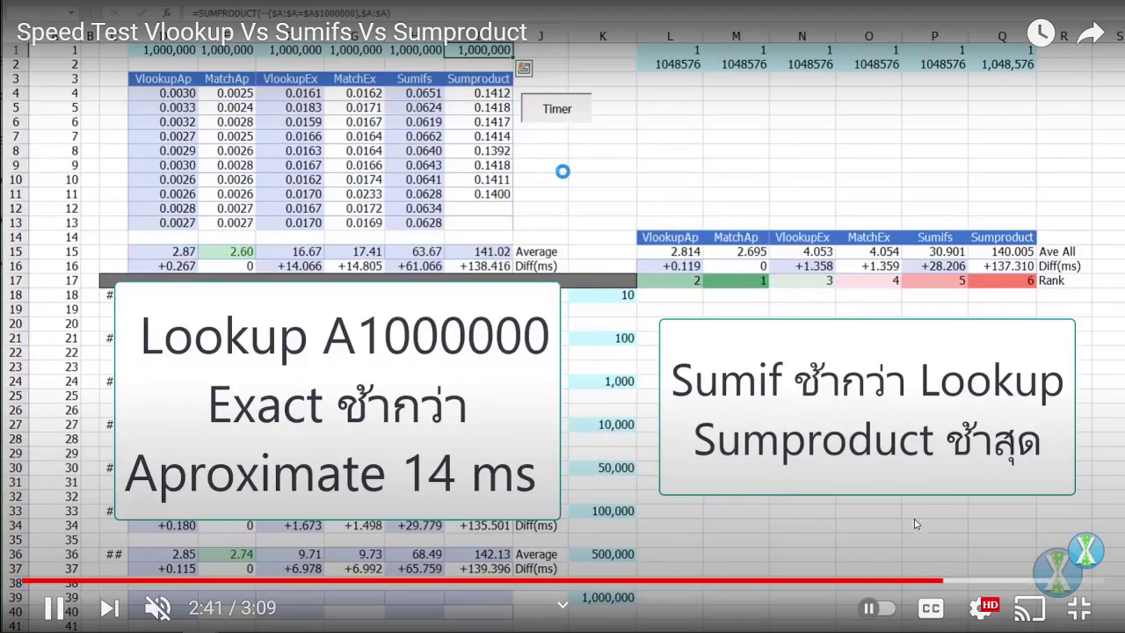
{"action": "left_click", "coordinate": [992, 582]}
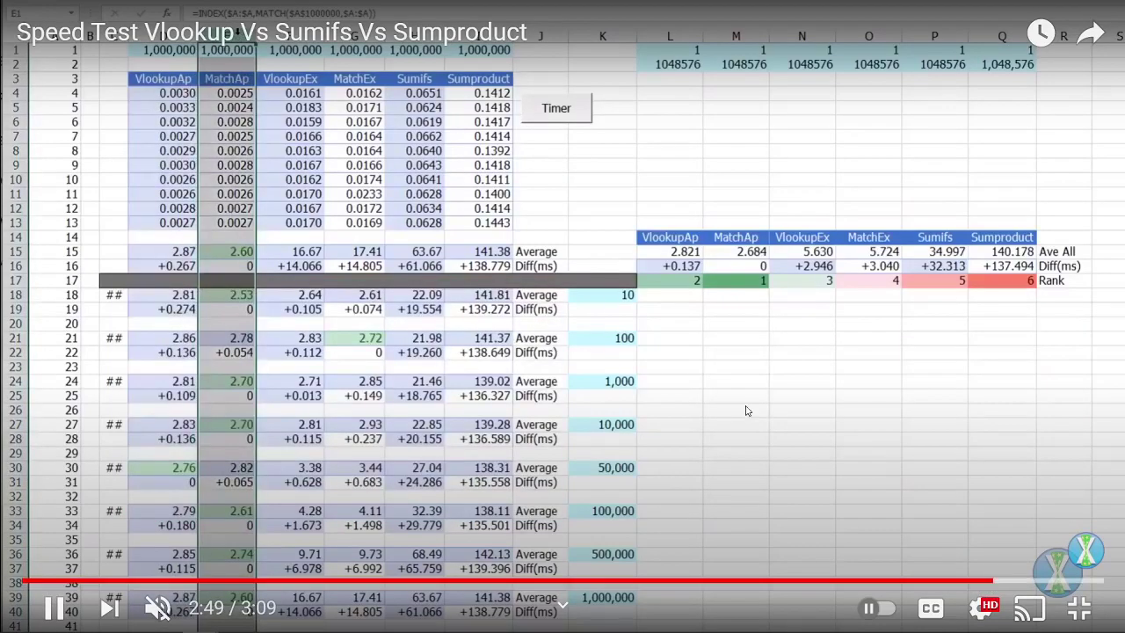
{"action": "key", "text": "space"}
- Pause on the exact vs approximate conclusions, then play the video to its end at 3:09
{"action": "left_click", "coordinate": [834, 417]}
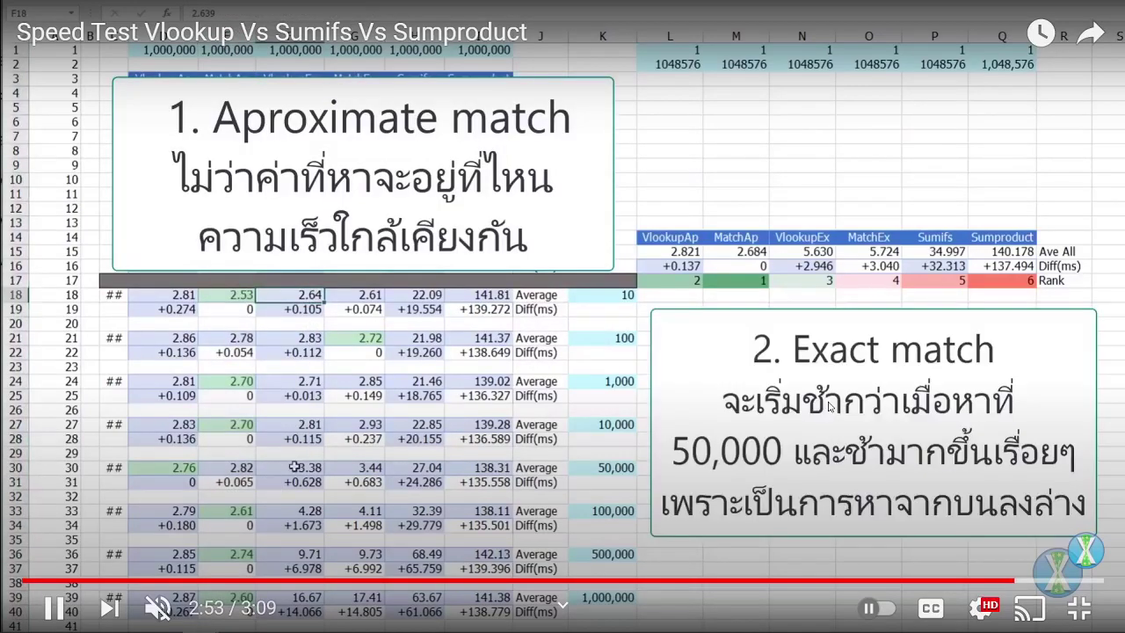
{"action": "left_click", "coordinate": [830, 406]}
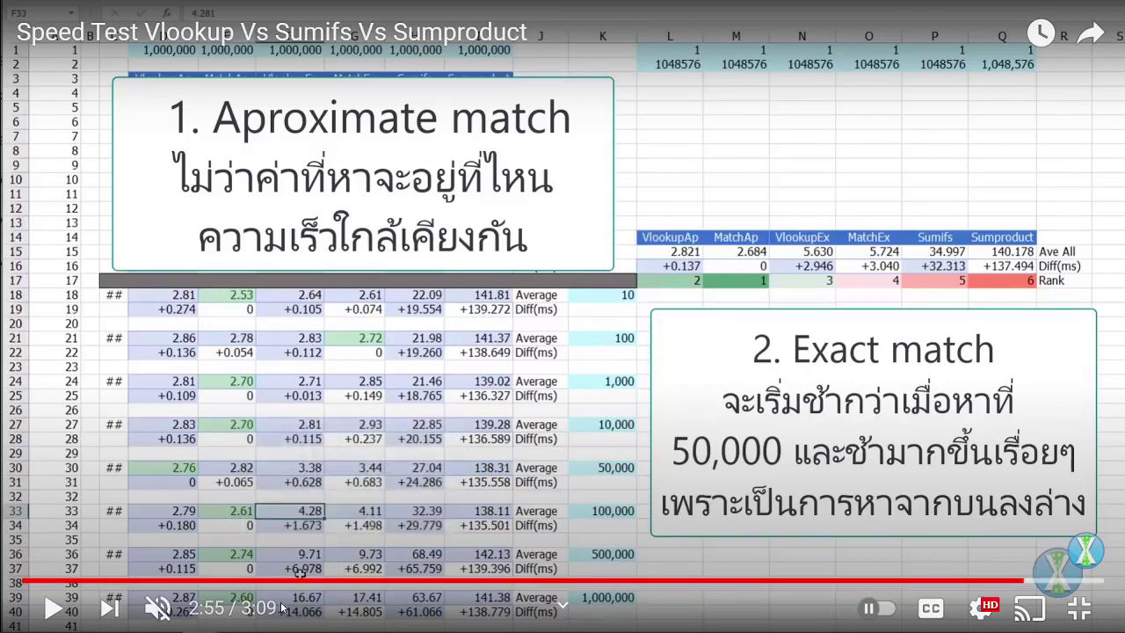
{"action": "left_click", "coordinate": [299, 572]}
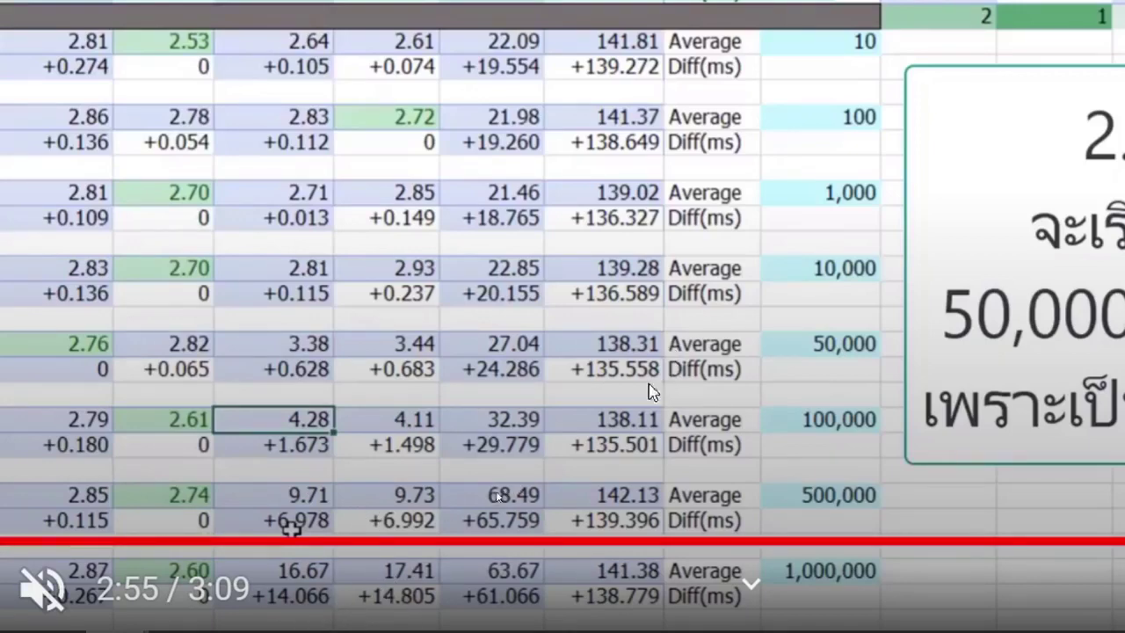
{"action": "left_click", "coordinate": [554, 370]}
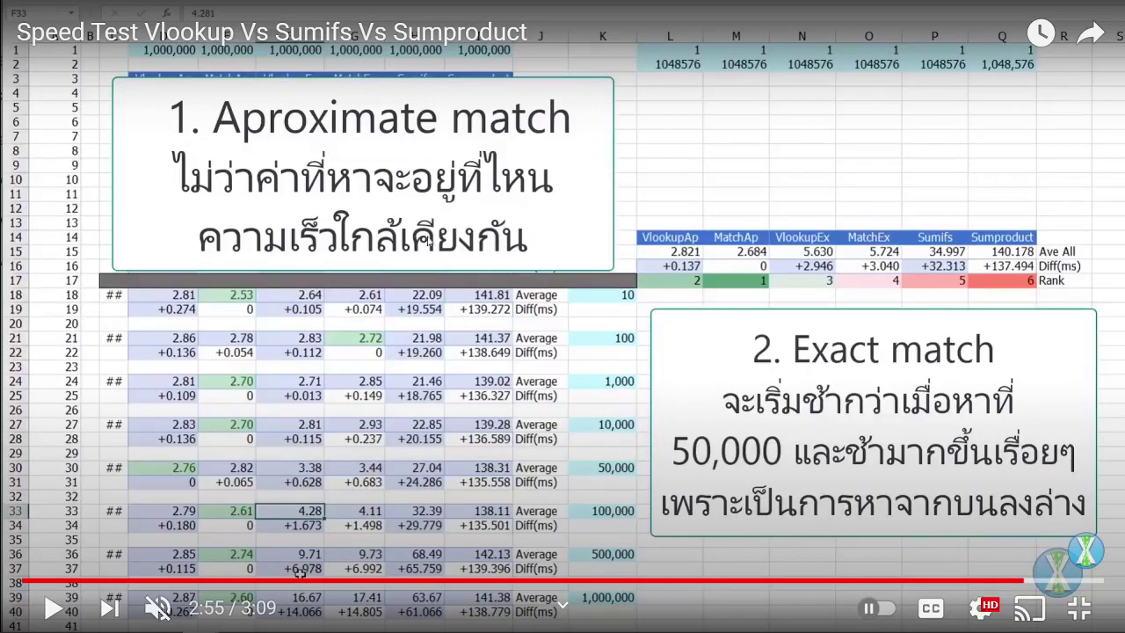
{"action": "left_click", "coordinate": [439, 343]}
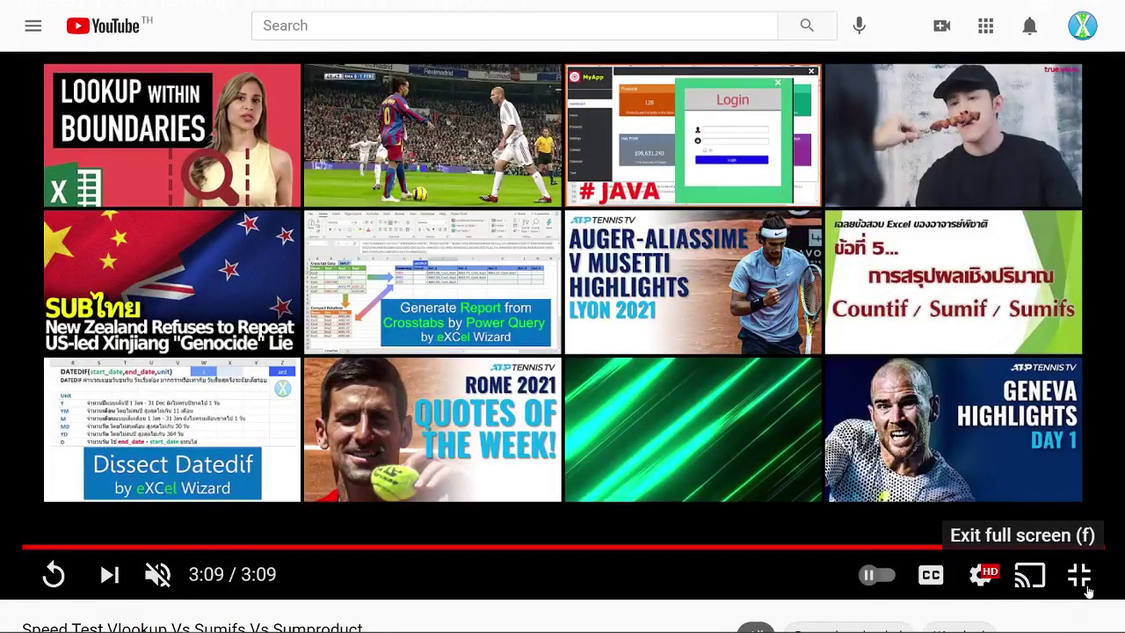
- Return to Volatile.xlsx and follow the 'Speed test Limit Rows Vs whole columns' link in the heading
{"action": "left_click", "coordinate": [1088, 590]}
{"action": "left_click", "coordinate": [268, 14]}
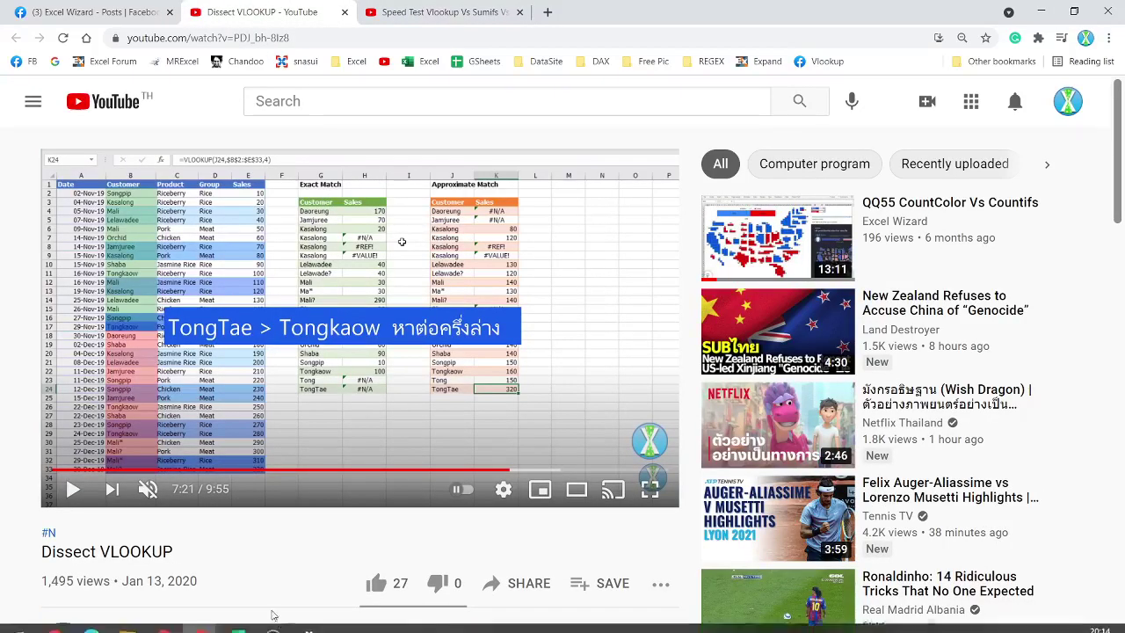
{"action": "left_click", "coordinate": [202, 618]}
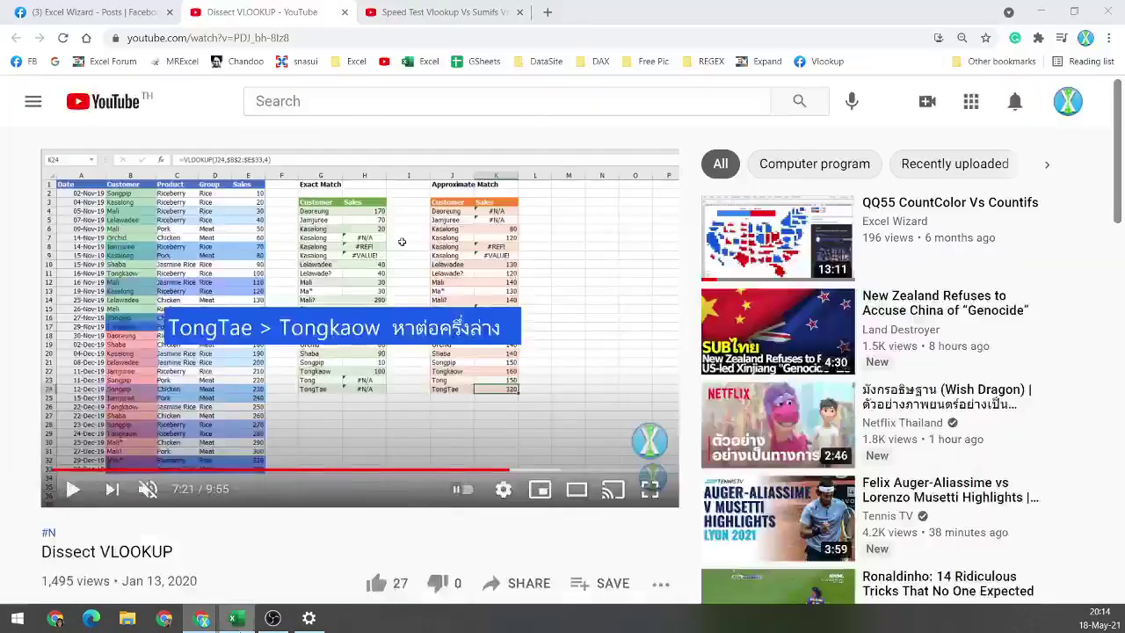
{"action": "left_click", "coordinate": [236, 618]}
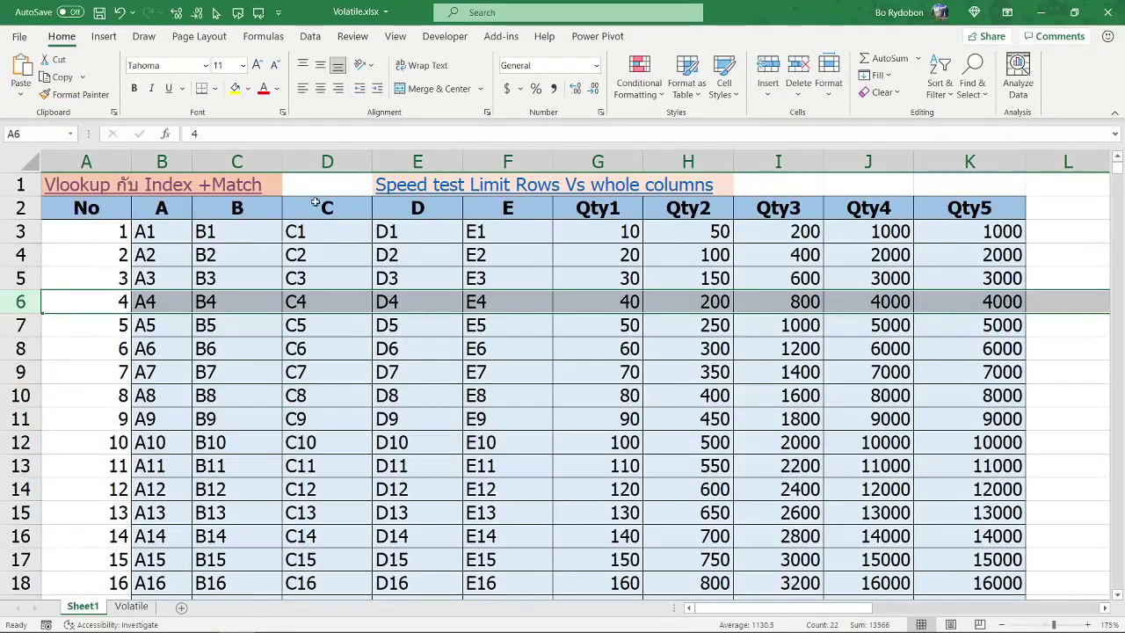
{"action": "left_click", "coordinate": [318, 187]}
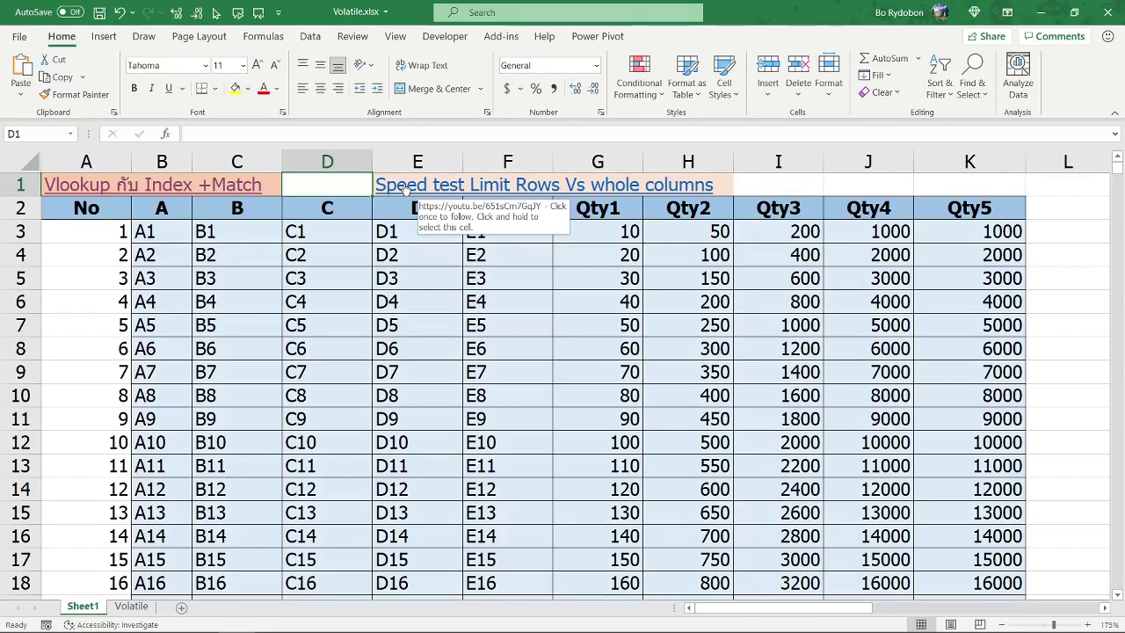
{"action": "left_click", "coordinate": [406, 190]}
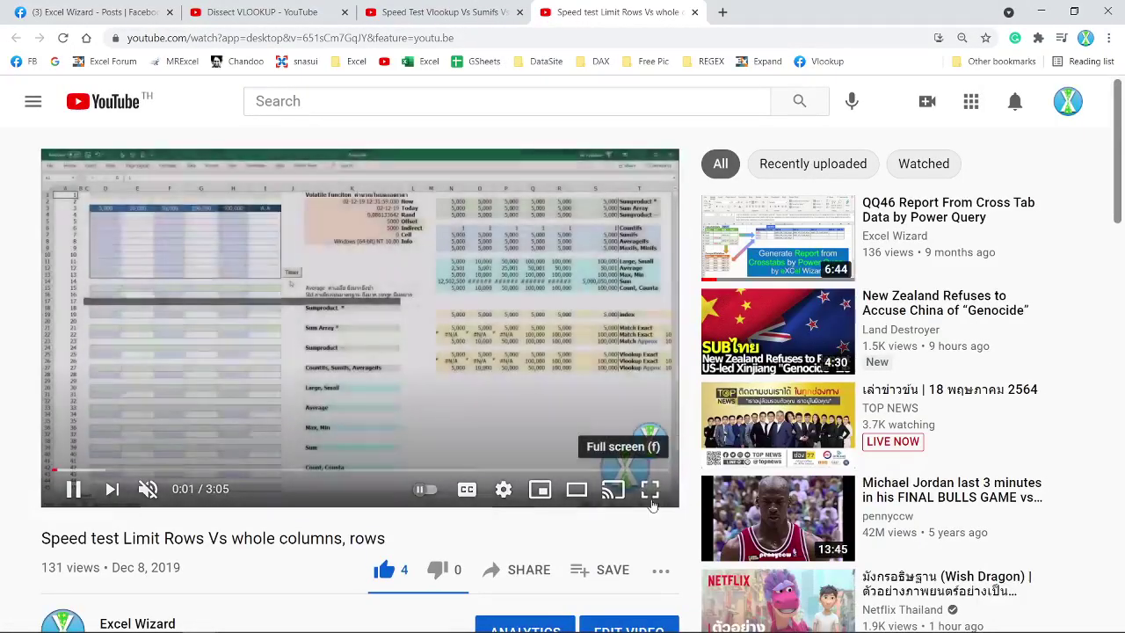
- Play the video full screen, pausing briefly twice, including at 0:15 on the 100,000-row data
{"action": "key", "text": "F11"}
{"action": "key", "text": "f"}
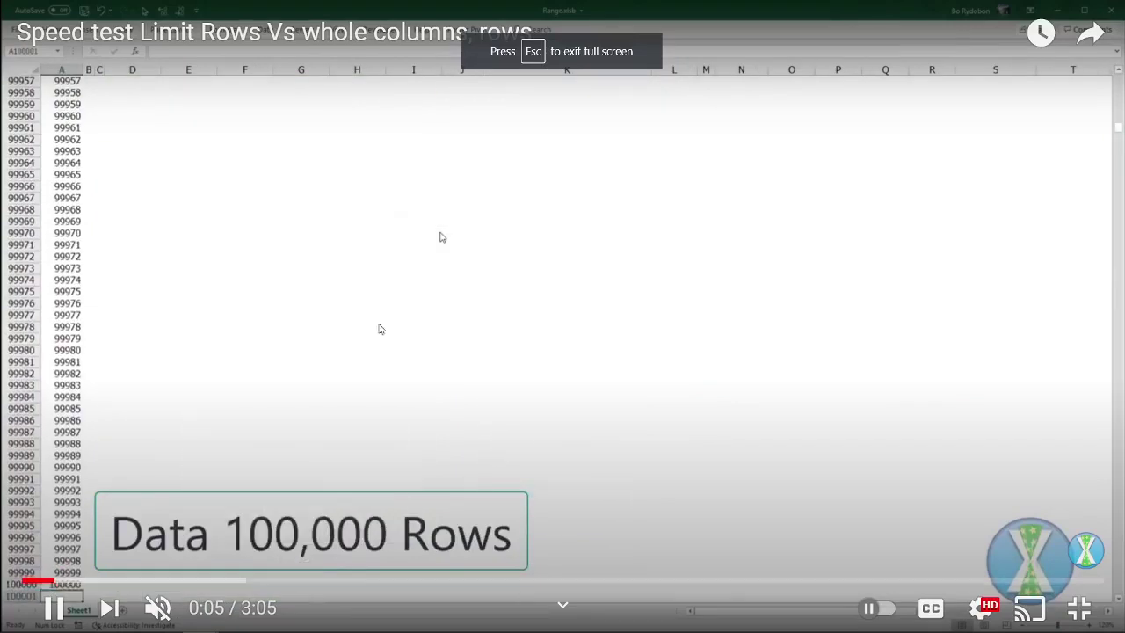
{"action": "key", "text": "space"}
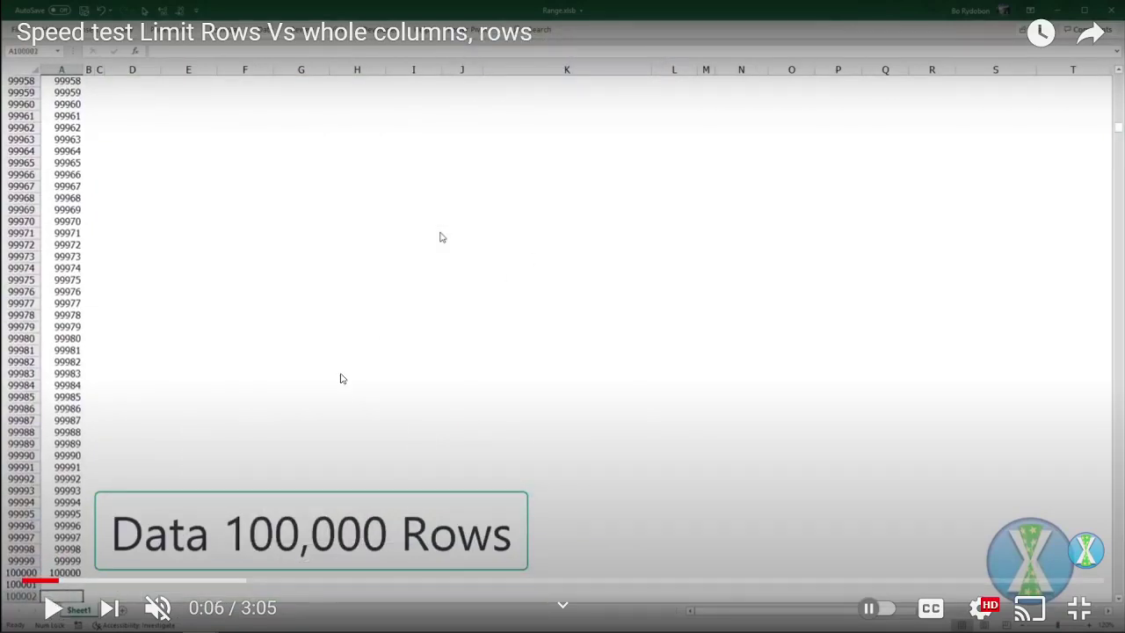
{"action": "key", "text": "space"}
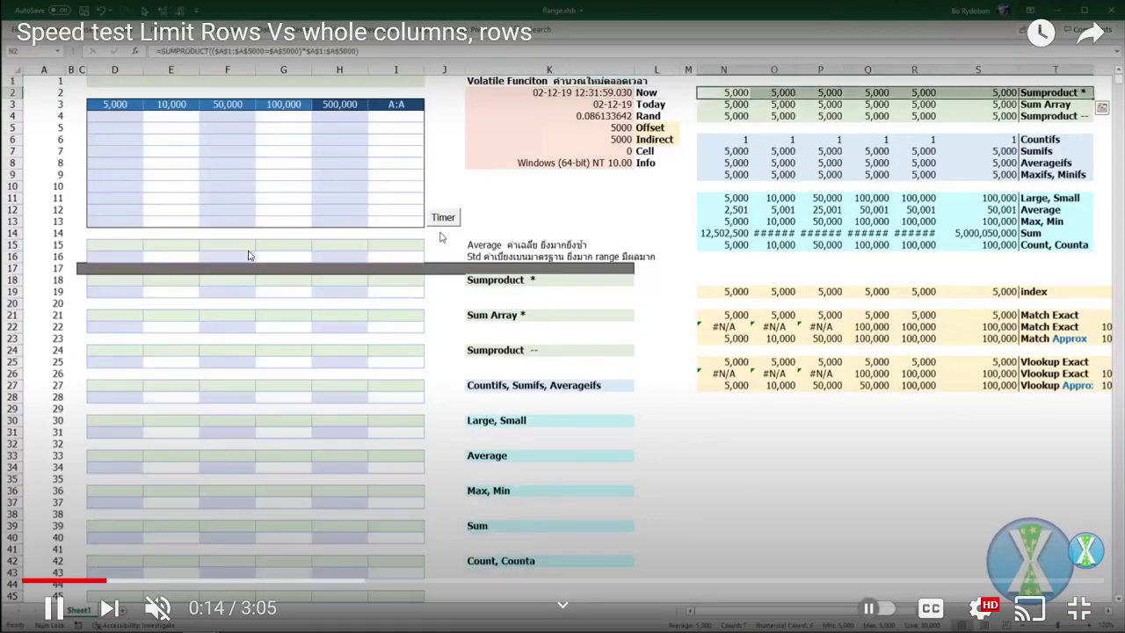
{"action": "key", "text": "space"}
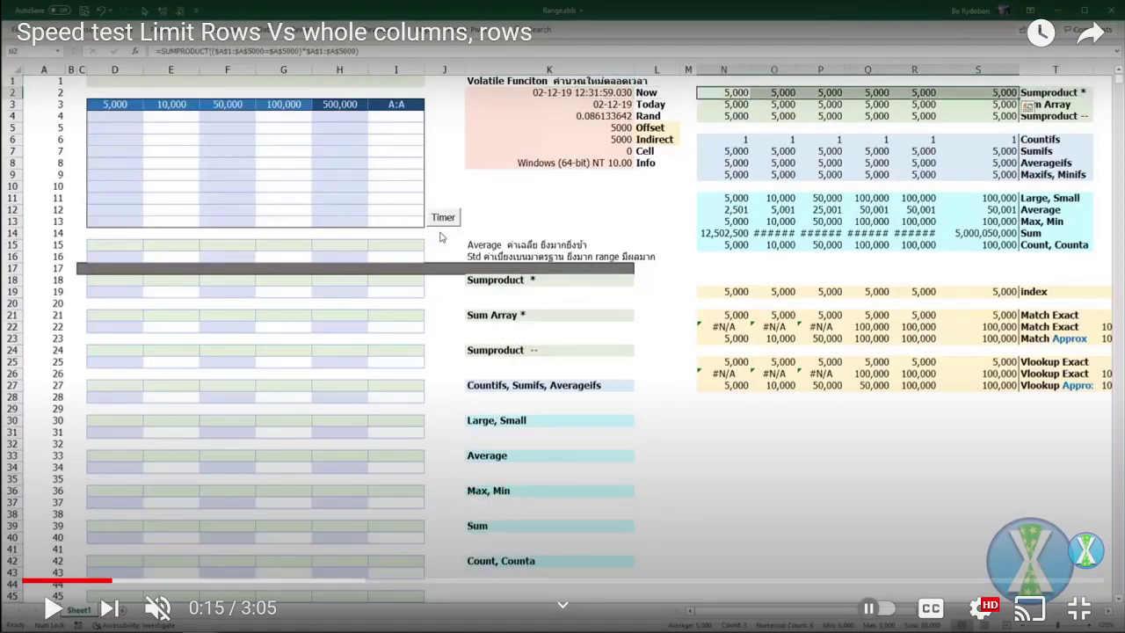
{"action": "key", "text": "space"}
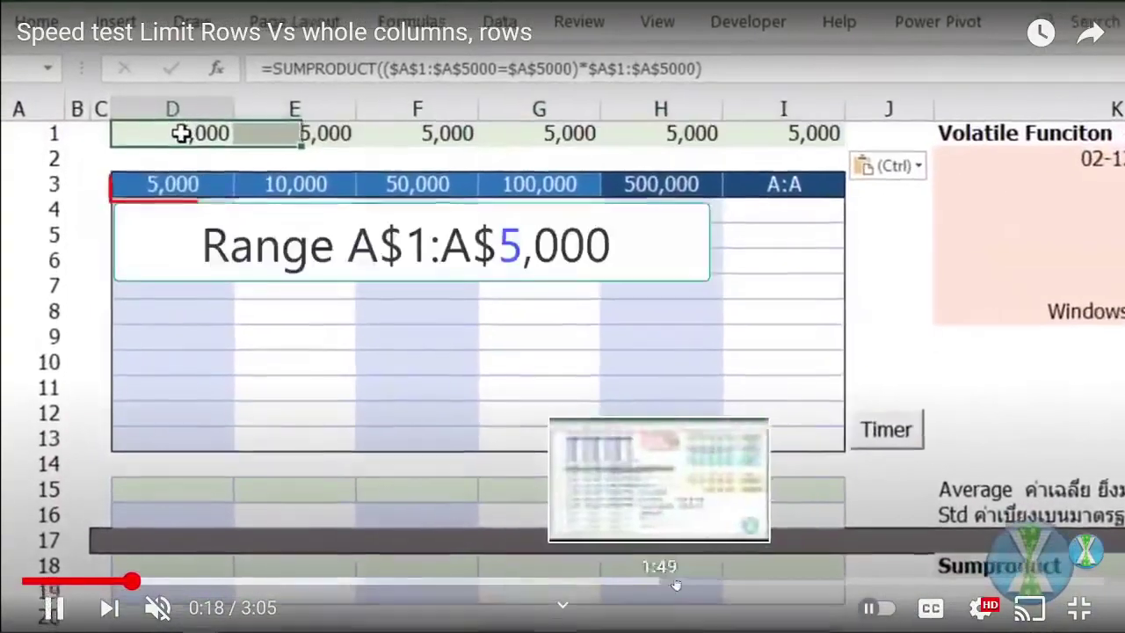
- Skip through 2:03 and 2:28 to the timing results at 2:53, pause there, and exit full screen
{"action": "left_click", "coordinate": [744, 581]}
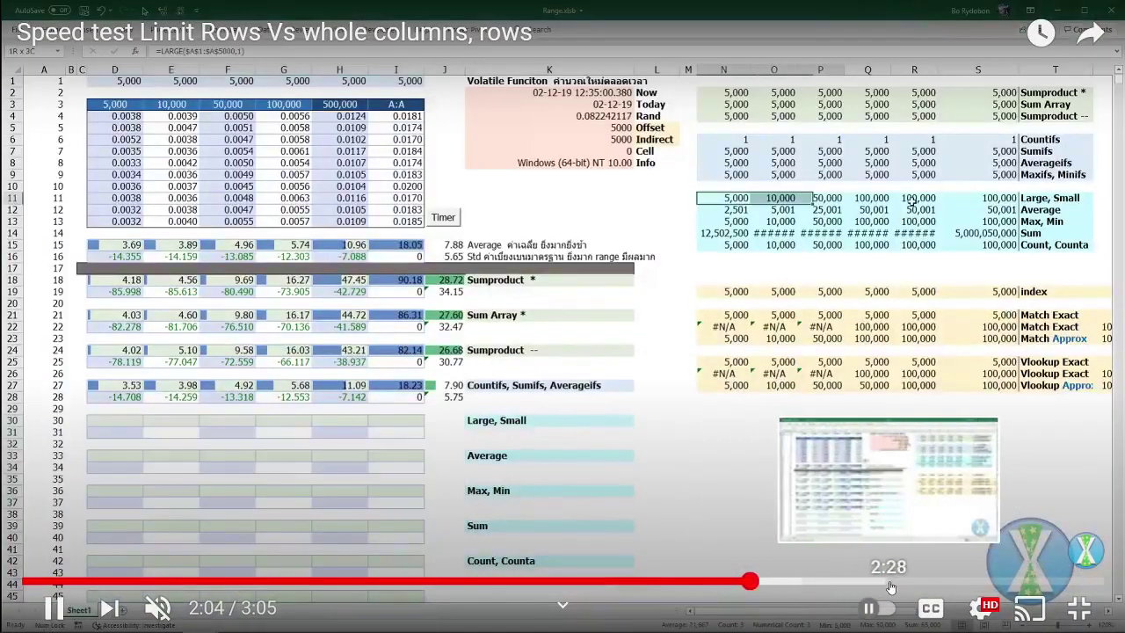
{"action": "left_click", "coordinate": [889, 581]}
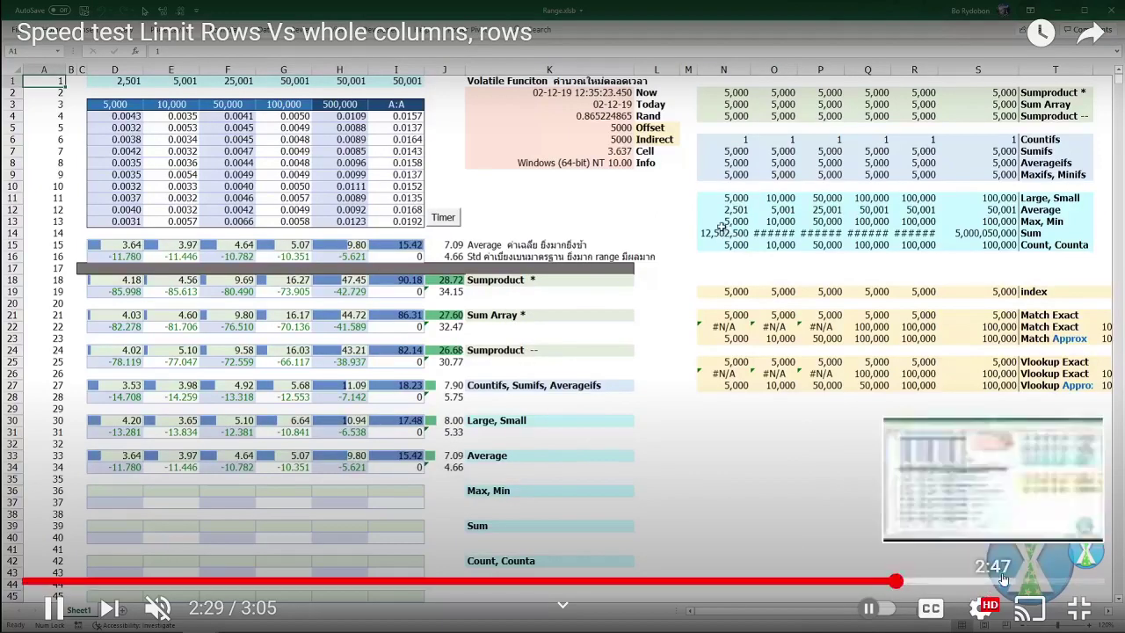
{"action": "left_click", "coordinate": [1033, 582]}
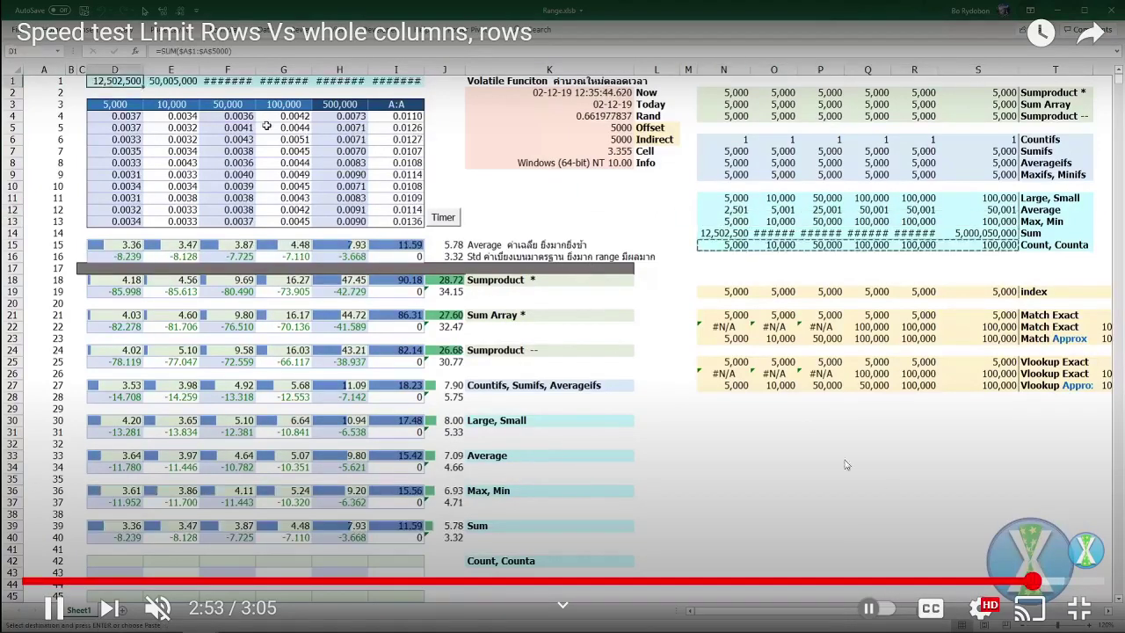
{"action": "left_click", "coordinate": [822, 465]}
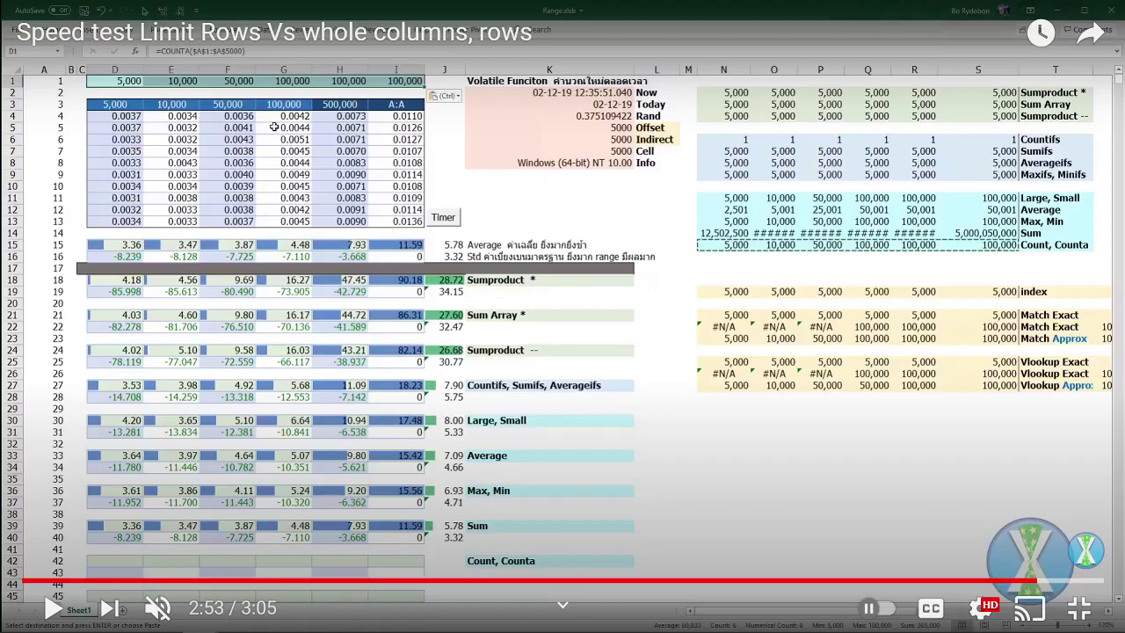
{"action": "left_click", "coordinate": [396, 402]}
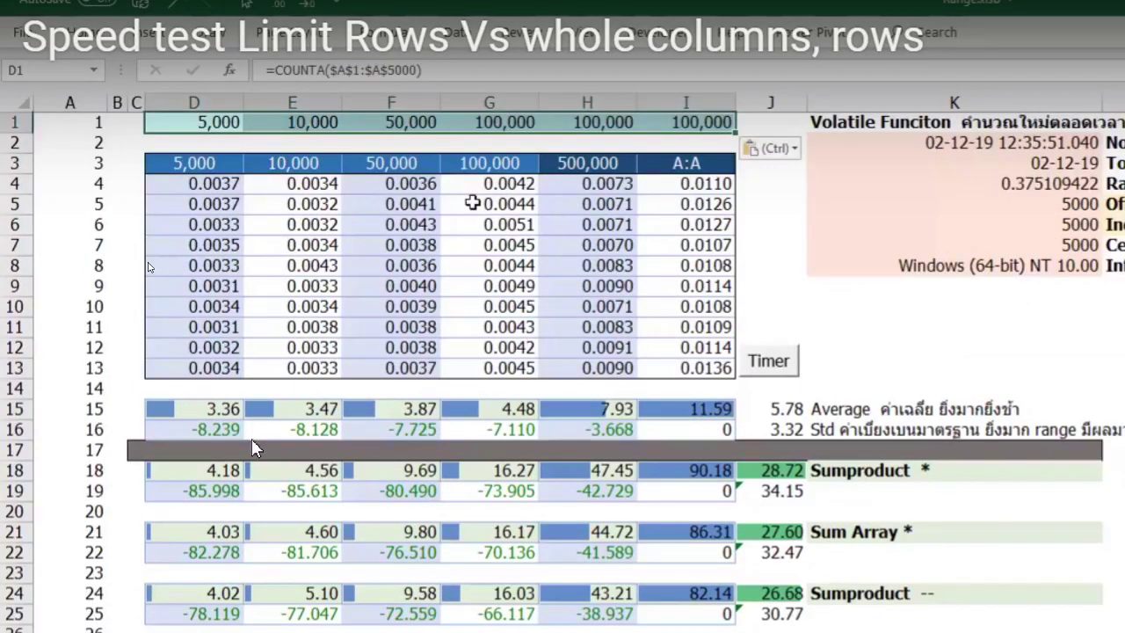
{"action": "left_click", "coordinate": [229, 501]}
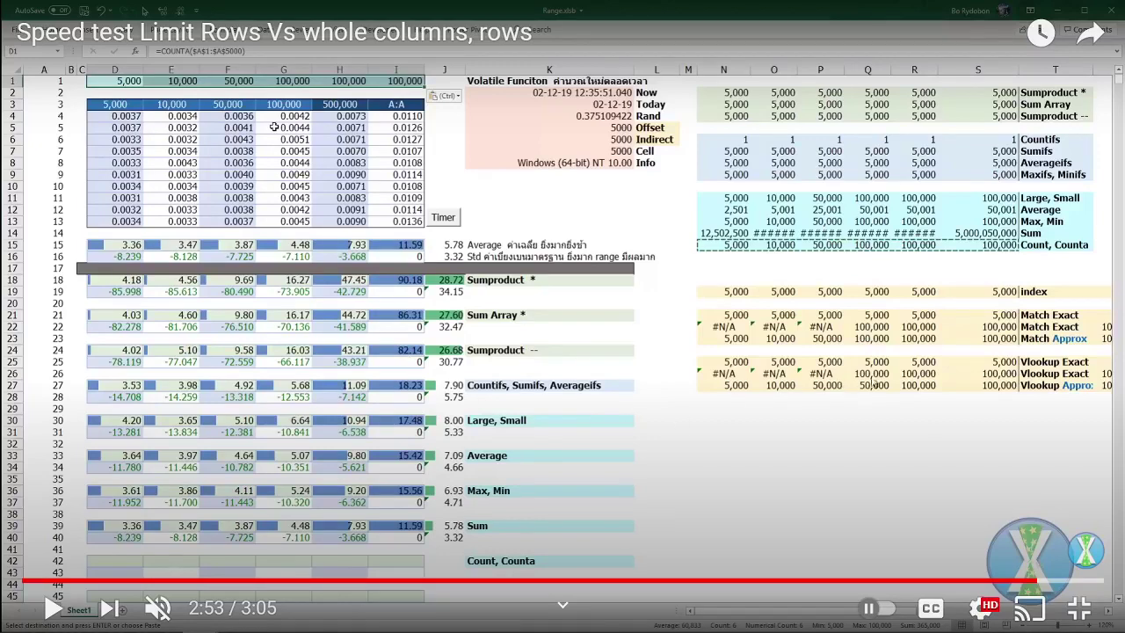
{"action": "left_click", "coordinate": [1080, 608]}
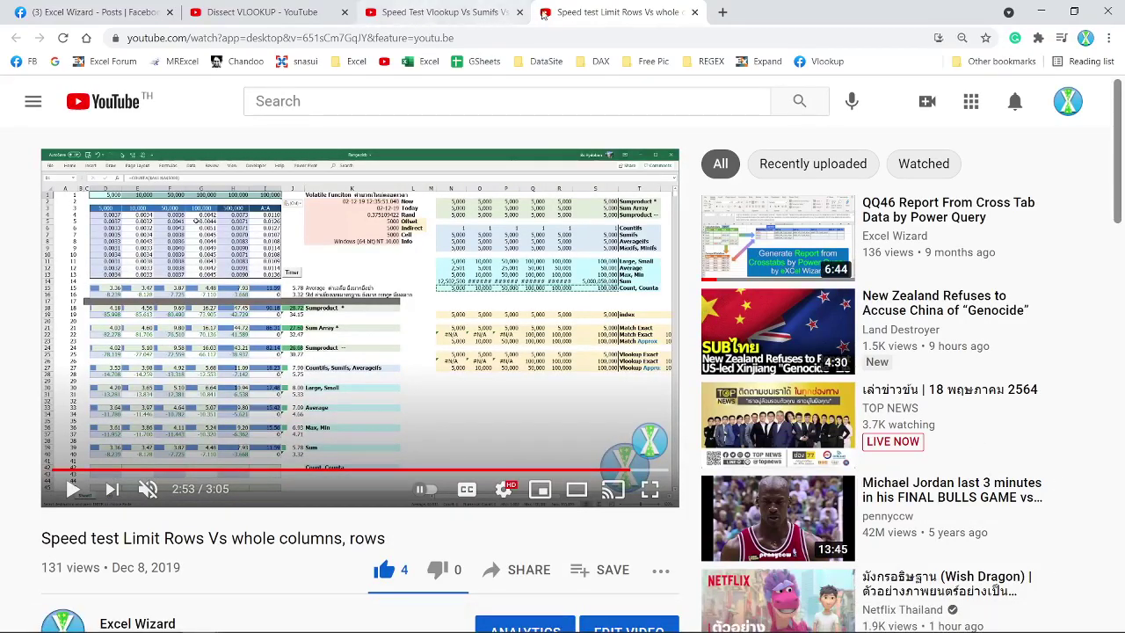
- Hide the browser and zoom out on Sheet1 of Volatile.xlsx
{"action": "left_click", "coordinate": [1041, 12]}
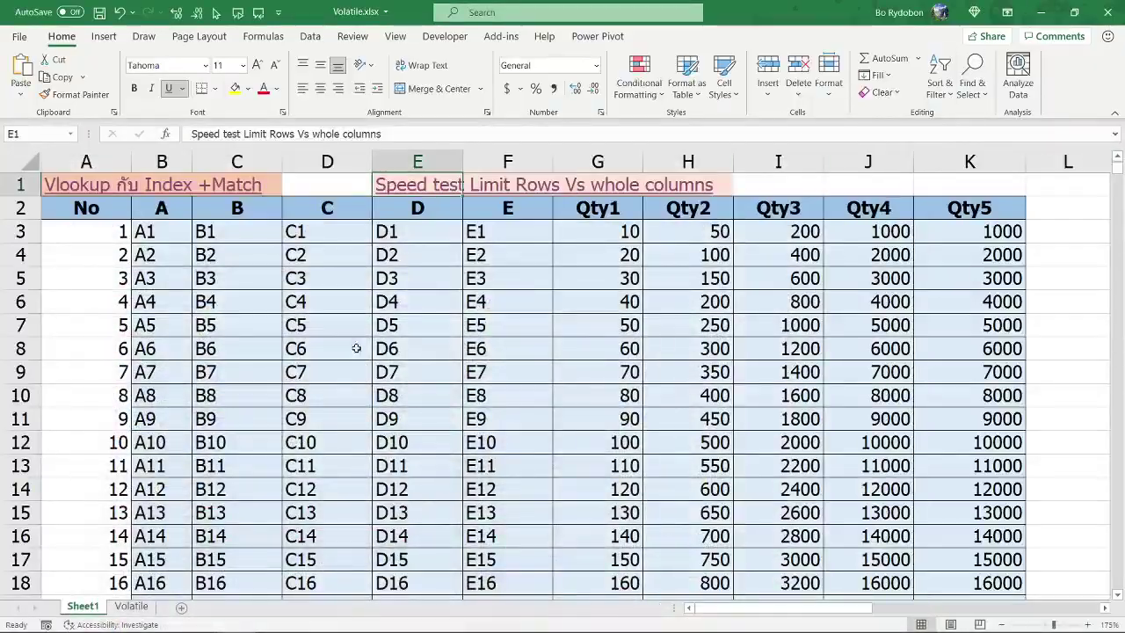
{"action": "left_click_drag", "start_coordinate": [598, 466], "coordinate": [86, 418]}
{"action": "scroll", "coordinate": [519, 431], "scroll_direction": "down", "scroll_amount": 2, "text": "ctrl"}
{"action": "left_click", "coordinate": [519, 431]}
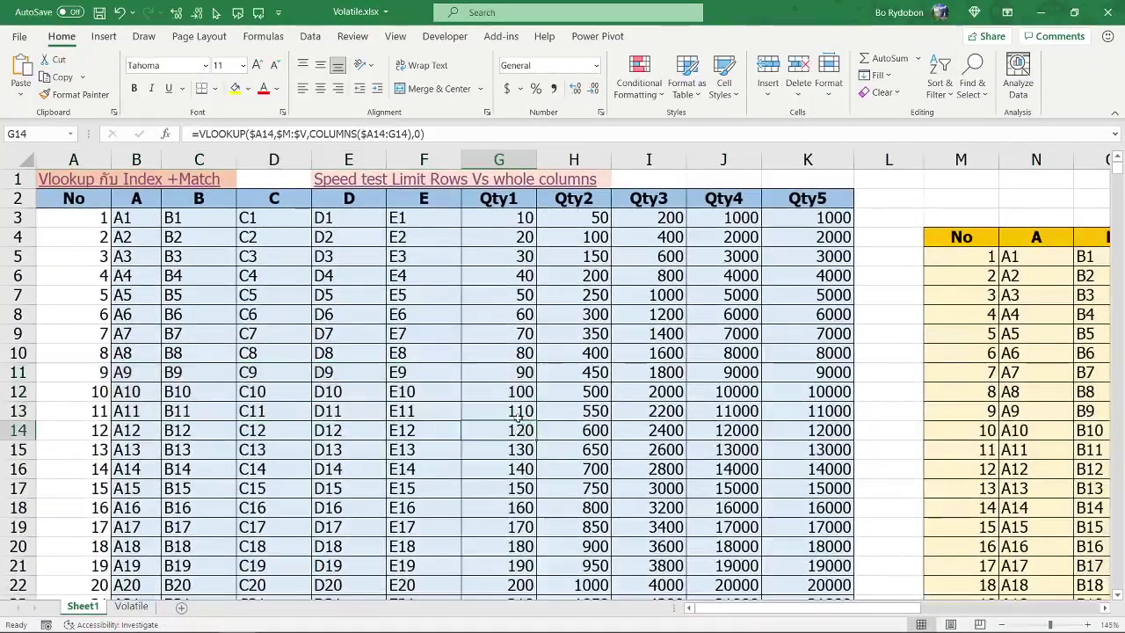
{"action": "scroll", "coordinate": [519, 431], "scroll_direction": "down", "scroll_amount": 1, "text": "ctrl"}
{"action": "left_click", "coordinate": [563, 423]}
{"action": "scroll", "coordinate": [563, 424], "scroll_direction": "down", "scroll_amount": 1, "text": "ctrl"}
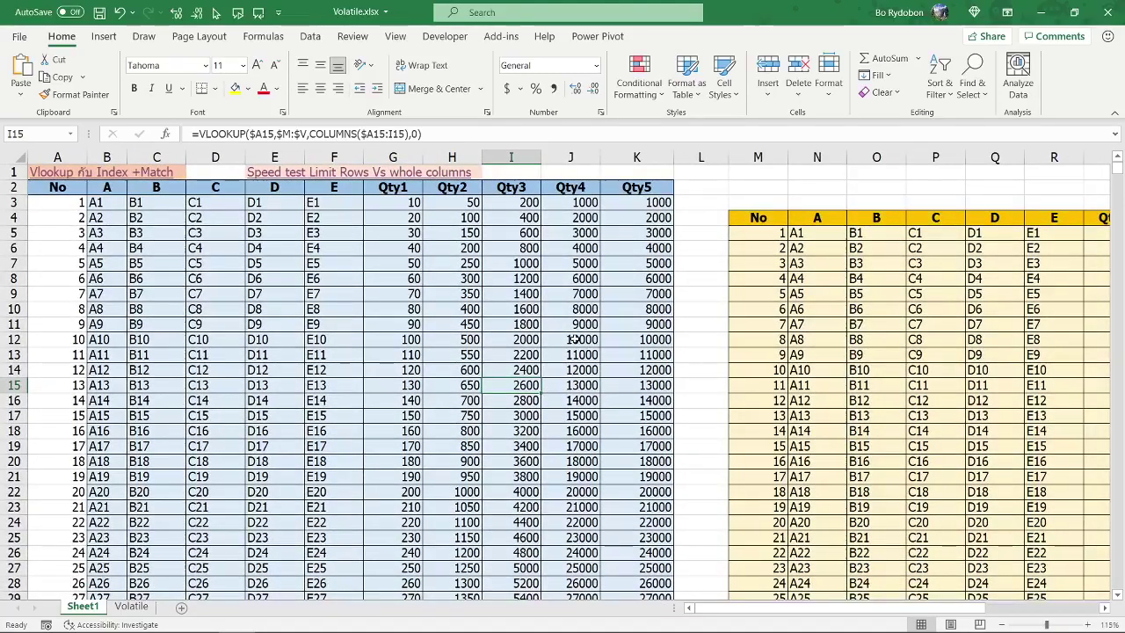
{"action": "scroll", "coordinate": [327, 350], "scroll_direction": "down", "scroll_amount": 1, "text": "ctrl"}
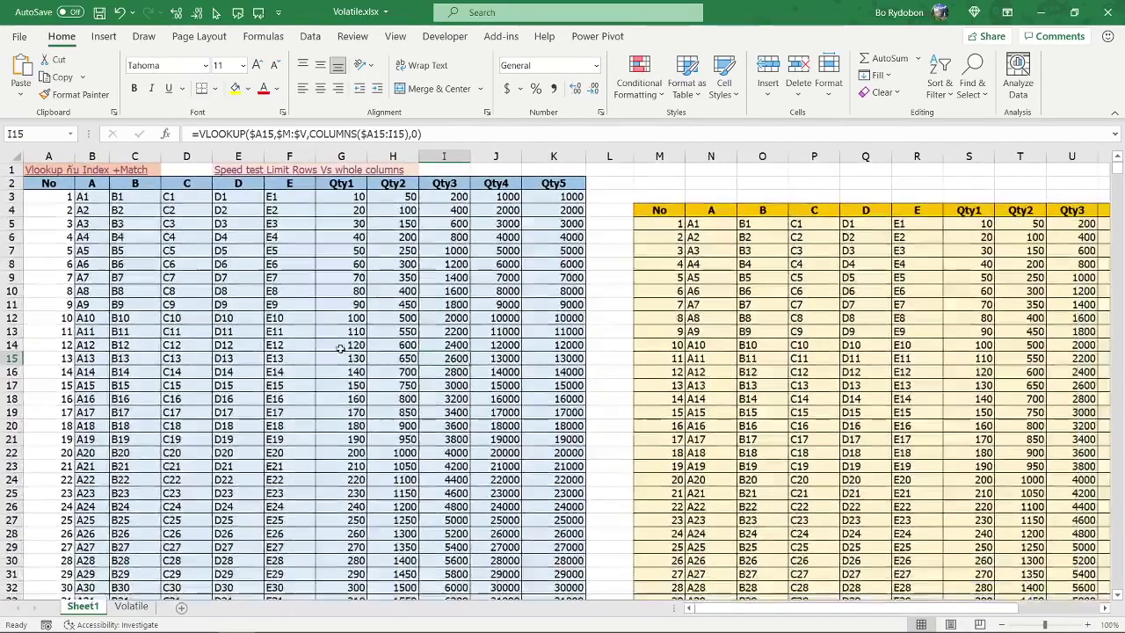
- Complete and commit =VLOOKUP($A3,$M:$W,COLUMNS($A3:B3),0) in B3
{"action": "left_click", "coordinate": [101, 199]}
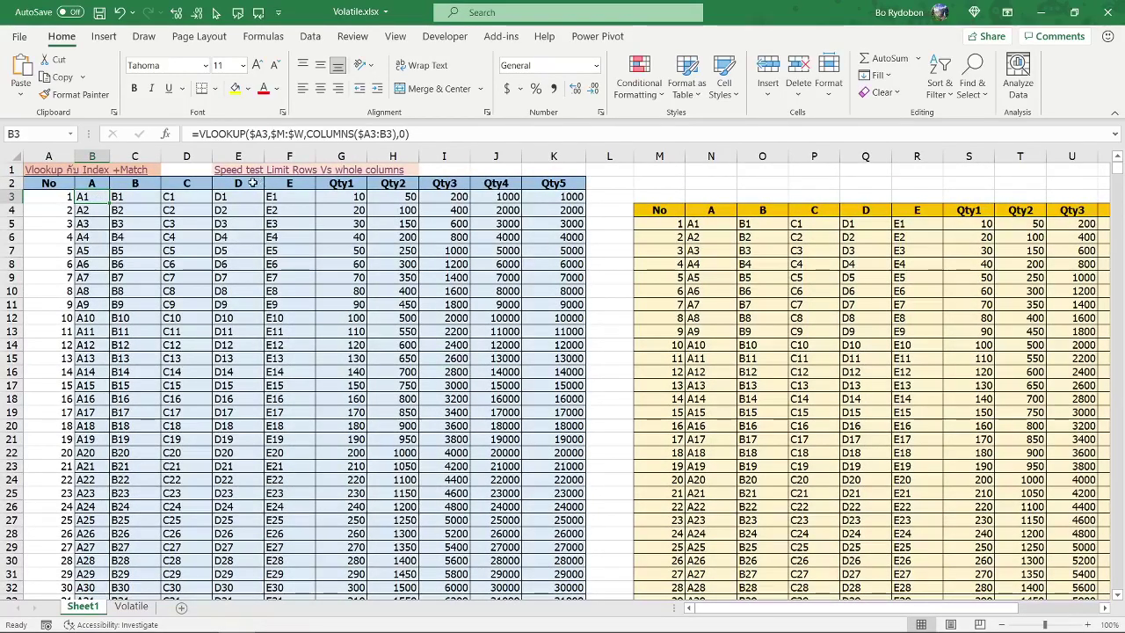
{"action": "left_click", "coordinate": [303, 134]}
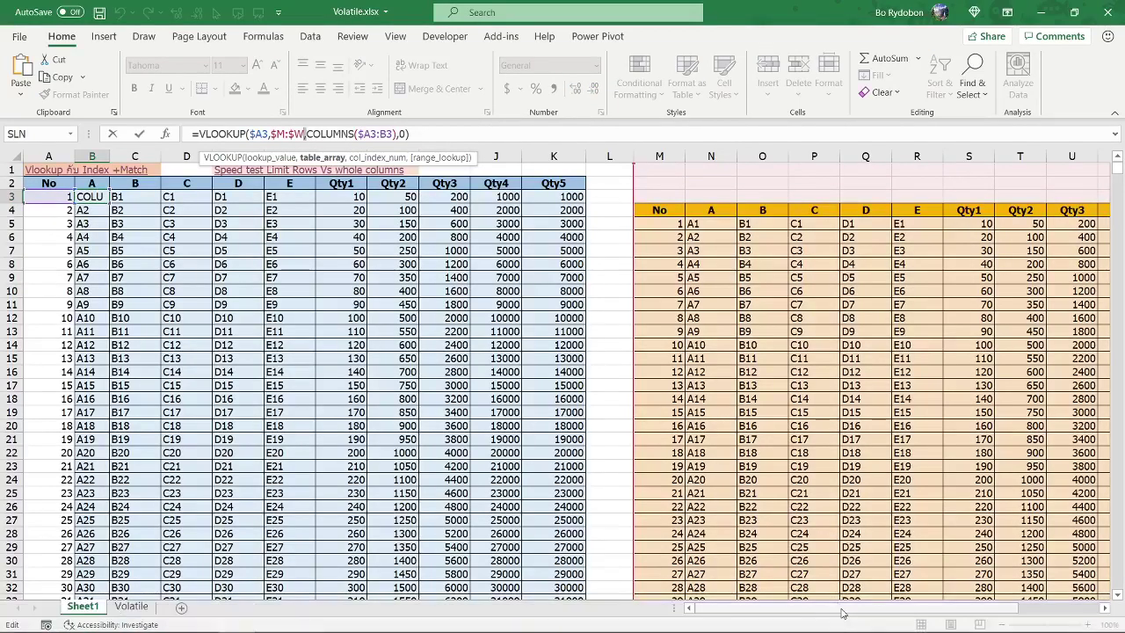
{"action": "mouse_move", "coordinate": [824, 610]}
{"action": "left_mouse_down"}
{"action": "mouse_move", "coordinate": [940, 610]}
{"action": "mouse_move", "coordinate": [852, 610]}
{"action": "left_mouse_up"}
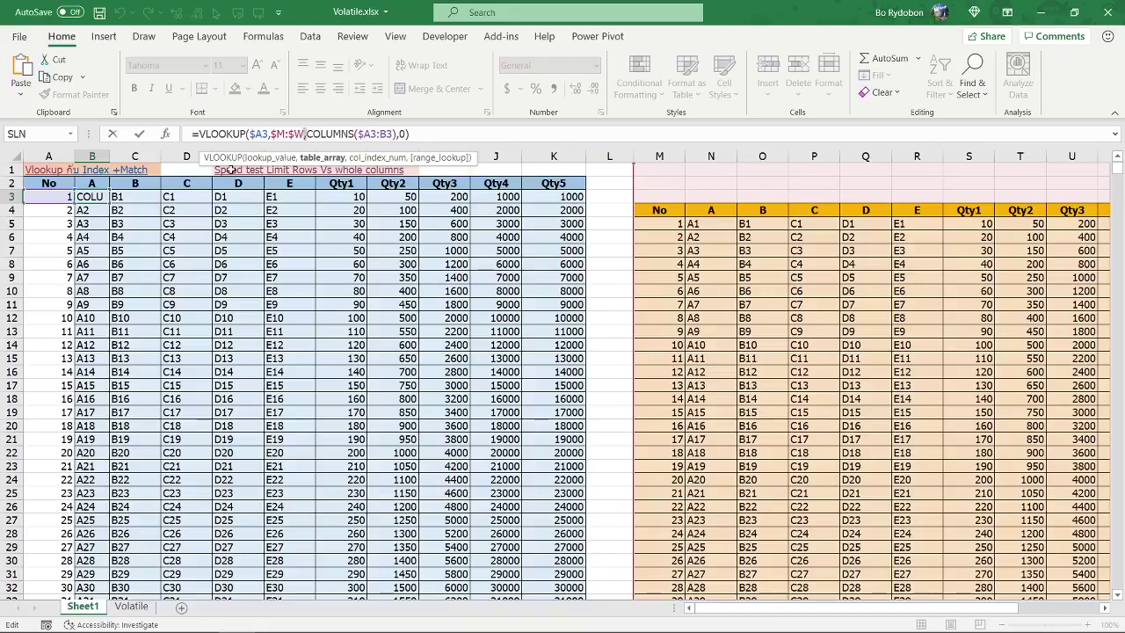
{"action": "type", "text": ","}
{"action": "key", "text": "ctrl+Return"}
{"action": "key", "text": "Right"}
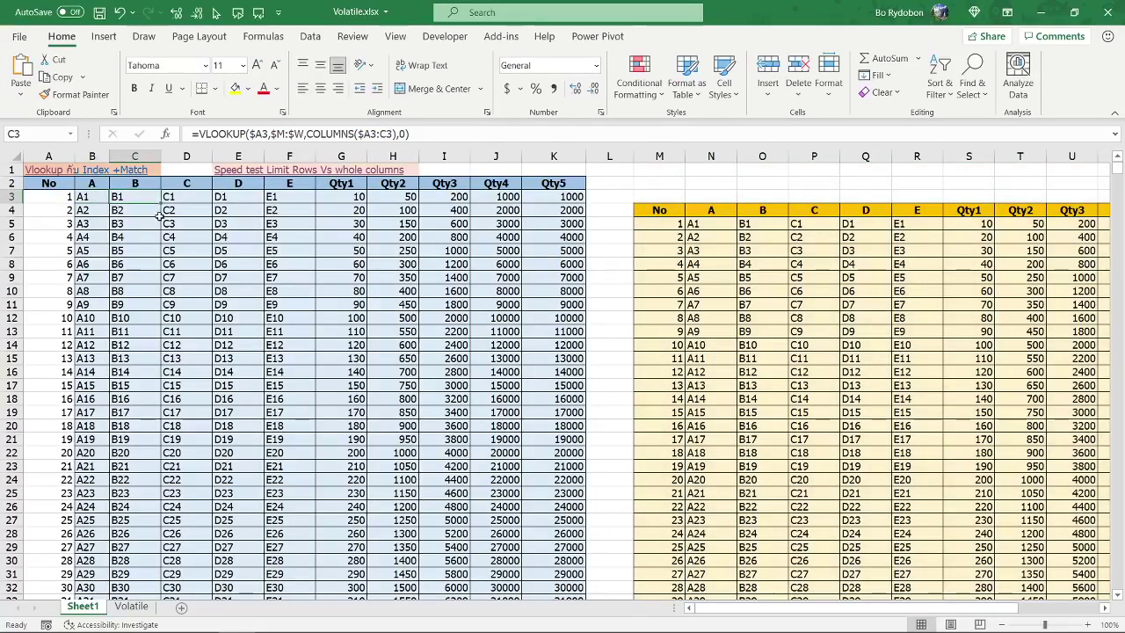
- Check the formulas along row 3 up to K3, then select the B3:K block down to the last row
{"action": "key", "text": "Right"}
{"action": "key", "text": "Right"}
{"action": "key", "text": "Right"}
{"action": "key", "text": "Right"}
{"action": "key", "text": "Right"}
{"action": "key", "text": "Right"}
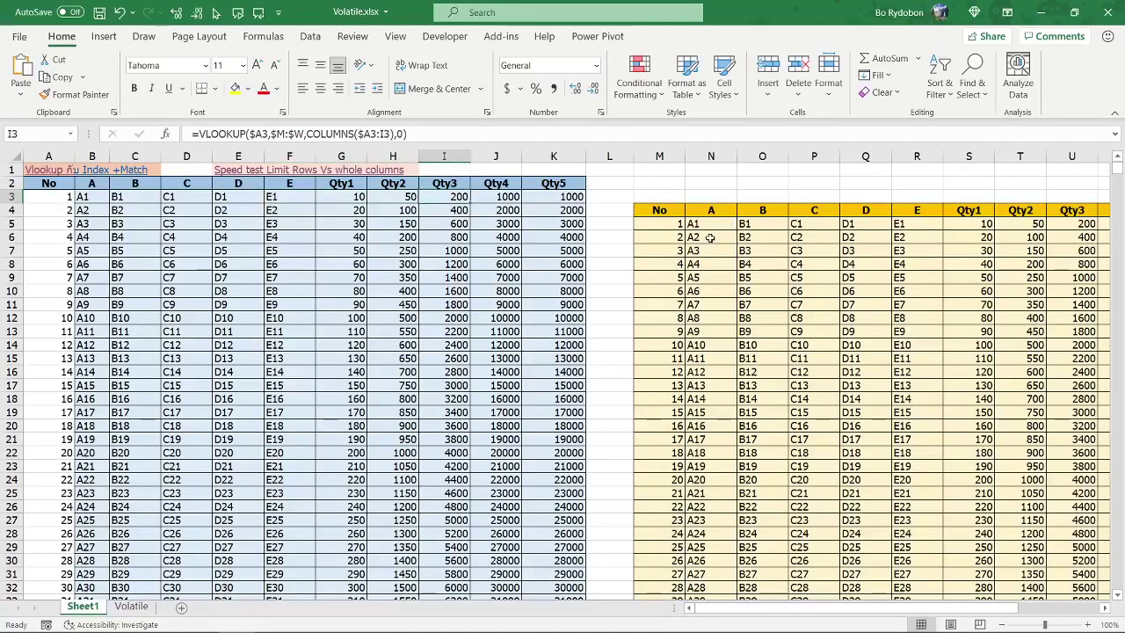
{"action": "key", "text": "Right"}
{"action": "key", "text": "Right"}
{"action": "key", "text": "Left"}
{"action": "key", "text": "Left"}
{"action": "key", "text": "Left"}
{"action": "key", "text": "Left"}
{"action": "key", "text": "Left"}
{"action": "key", "text": "Left"}
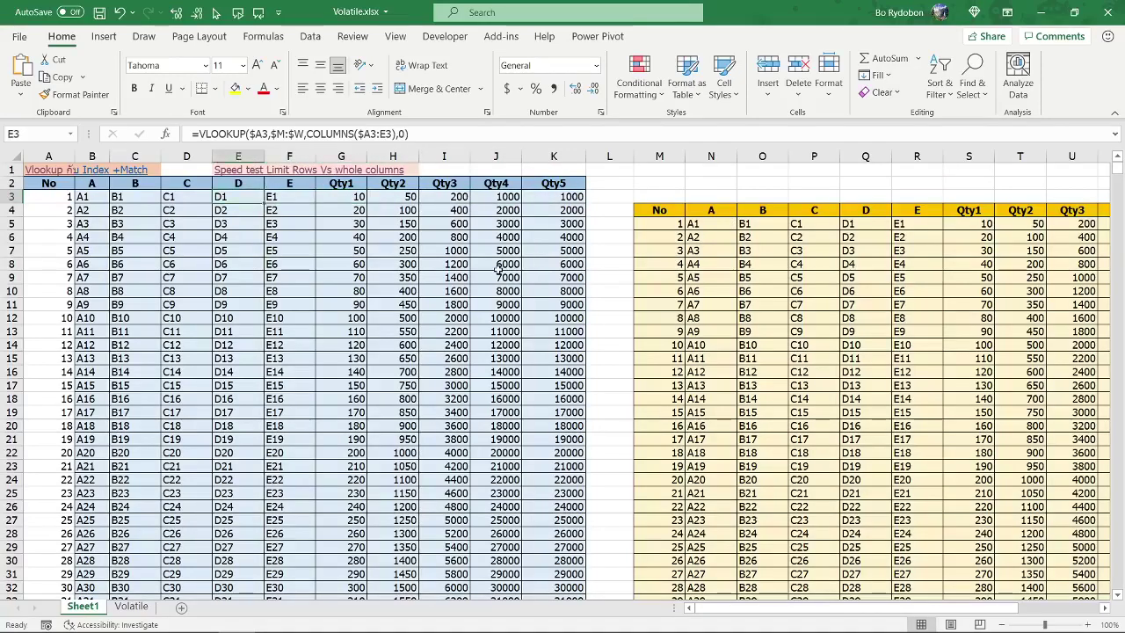
{"action": "key", "text": "Left"}
{"action": "key", "text": "Left"}
{"action": "key", "text": "Left"}
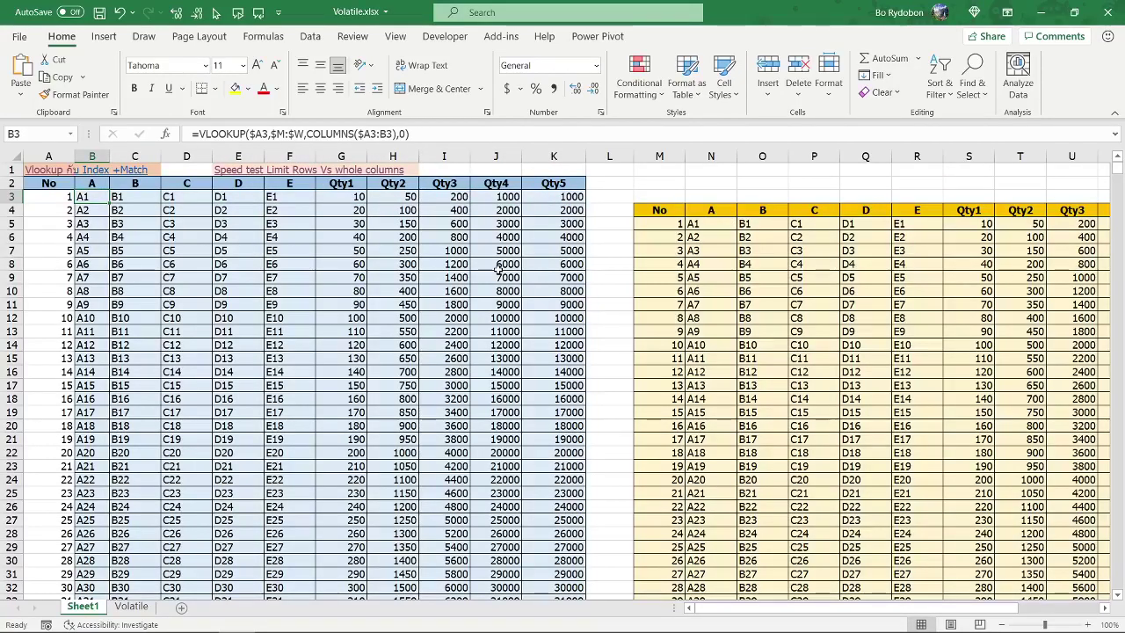
{"action": "key", "text": "shift+Right"}
{"action": "key", "text": "shift+Right"}
{"action": "key", "text": "shift+Right"}
{"action": "key", "text": "shift+Right"}
{"action": "key", "text": "shift+Right"}
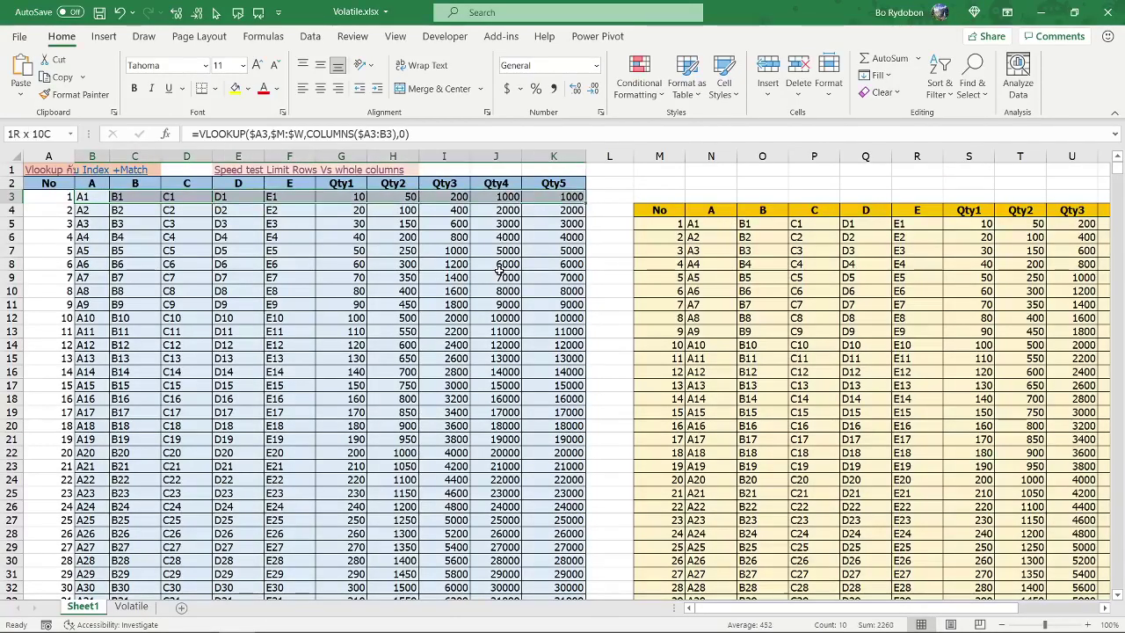
{"action": "key", "text": "shift+Right"}
{"action": "key", "text": "shift+Left"}
{"action": "key", "text": "ctrl+shift+Down"}
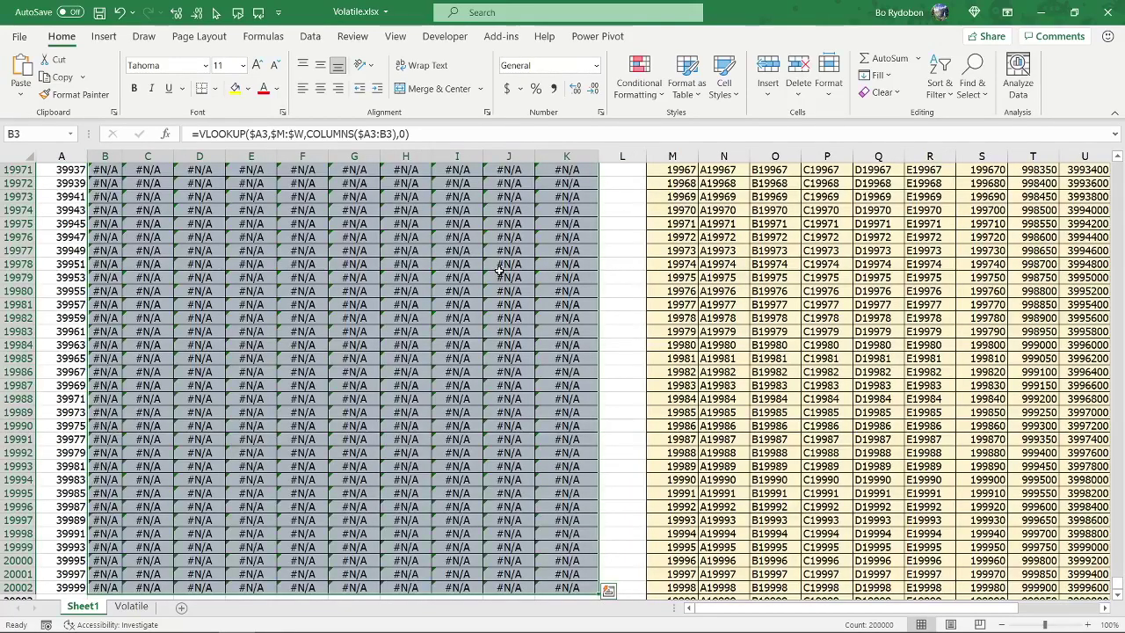
{"action": "key", "text": "ctrl+BackSpace"}
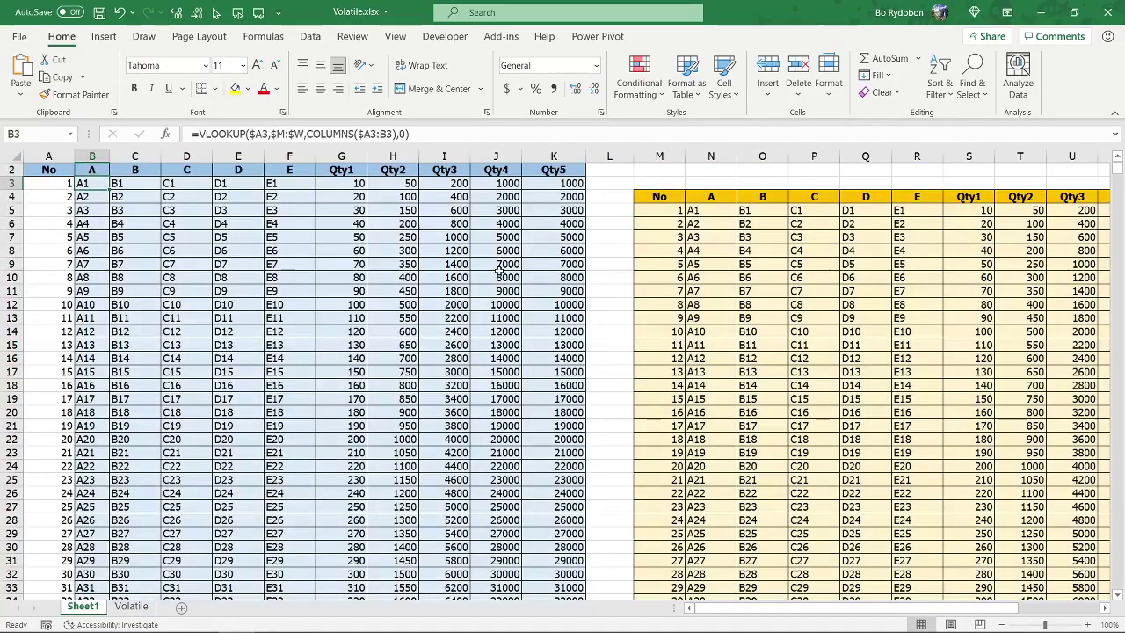
- Move to the empty column Y beside the lookup table and enter 1 in Y1
{"action": "left_click", "coordinate": [611, 271]}
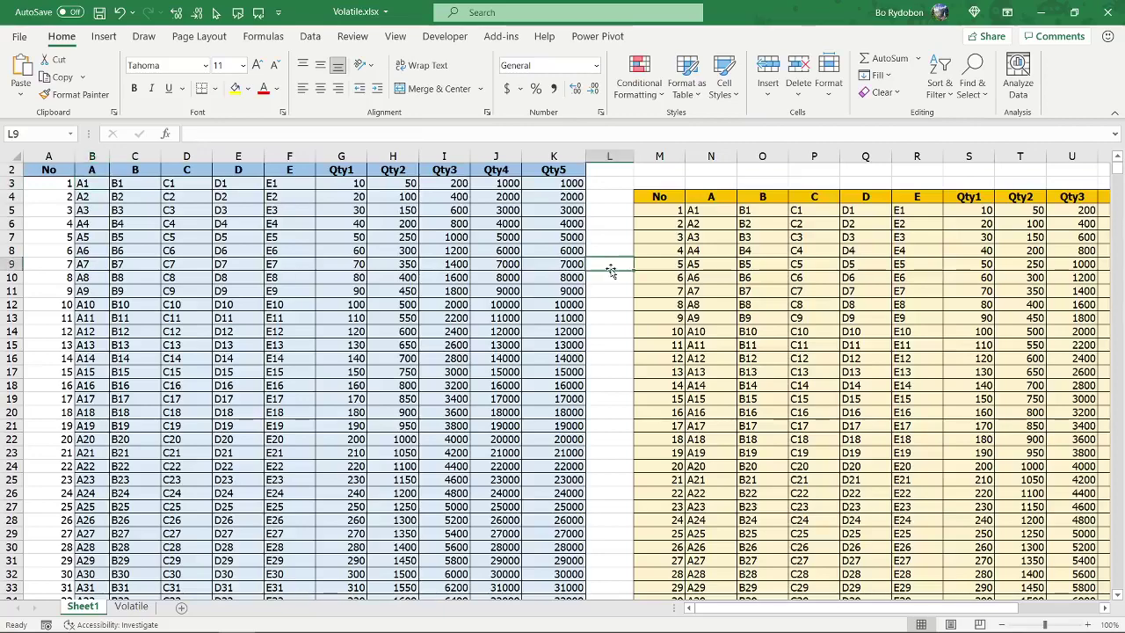
{"action": "scroll", "coordinate": [489, 310], "scroll_direction": "up", "scroll_amount": 1}
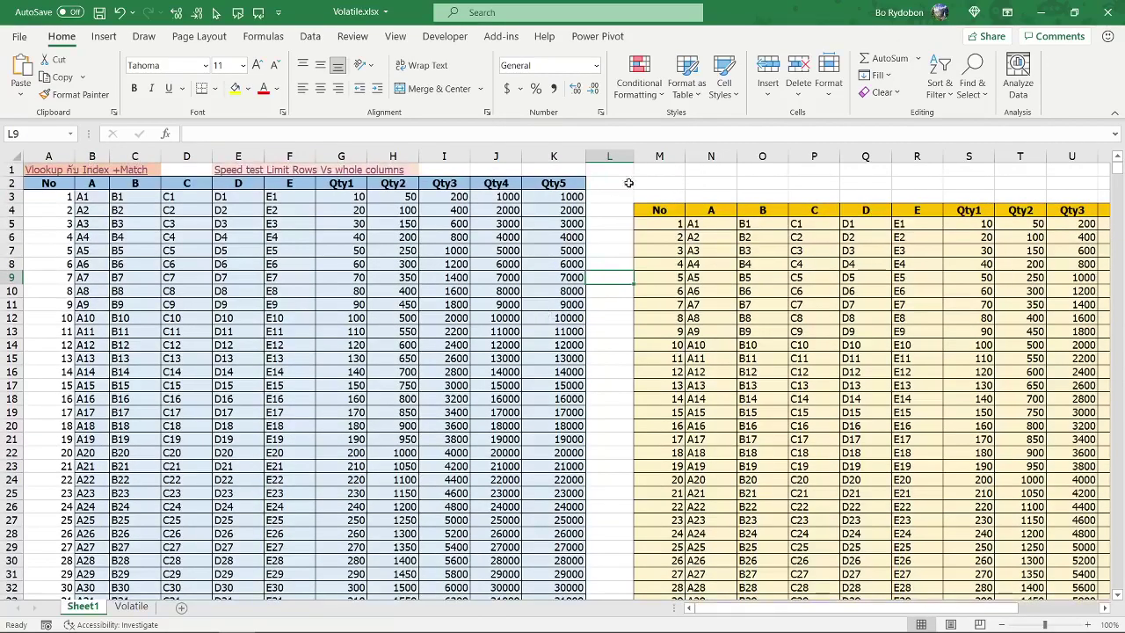
{"action": "key", "text": "Right"}
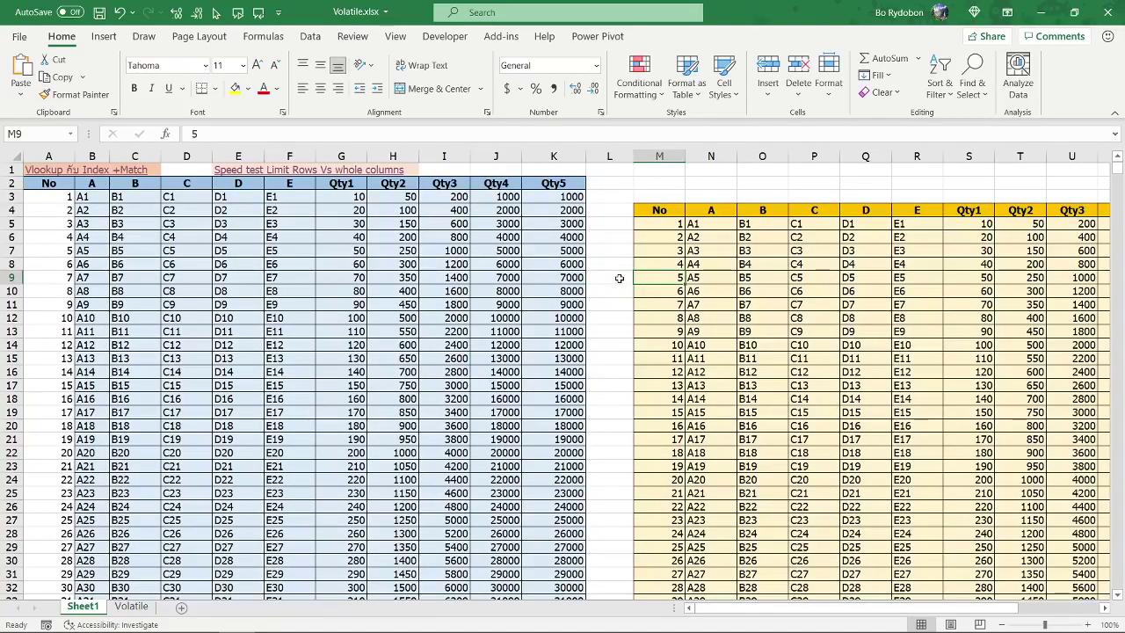
{"action": "key", "text": "Right"}
{"action": "key", "text": "Right"}
{"action": "key", "text": "Right"}
{"action": "key", "text": "Right"}
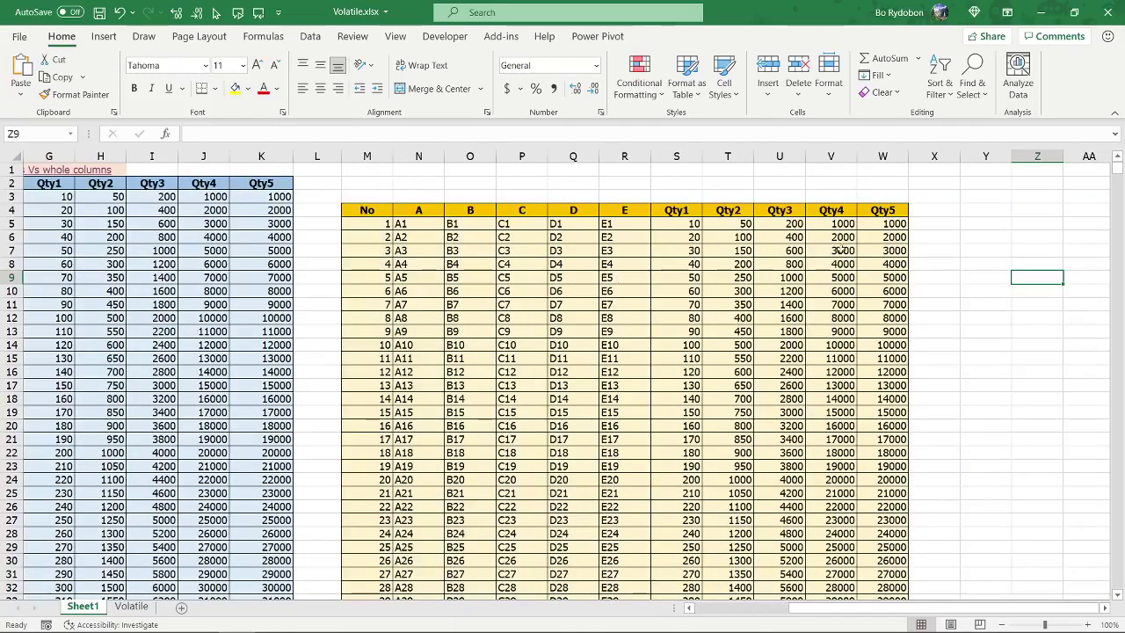
{"action": "left_click", "coordinate": [951, 182]}
{"action": "key", "text": "Up"}
{"action": "key", "text": "Right"}
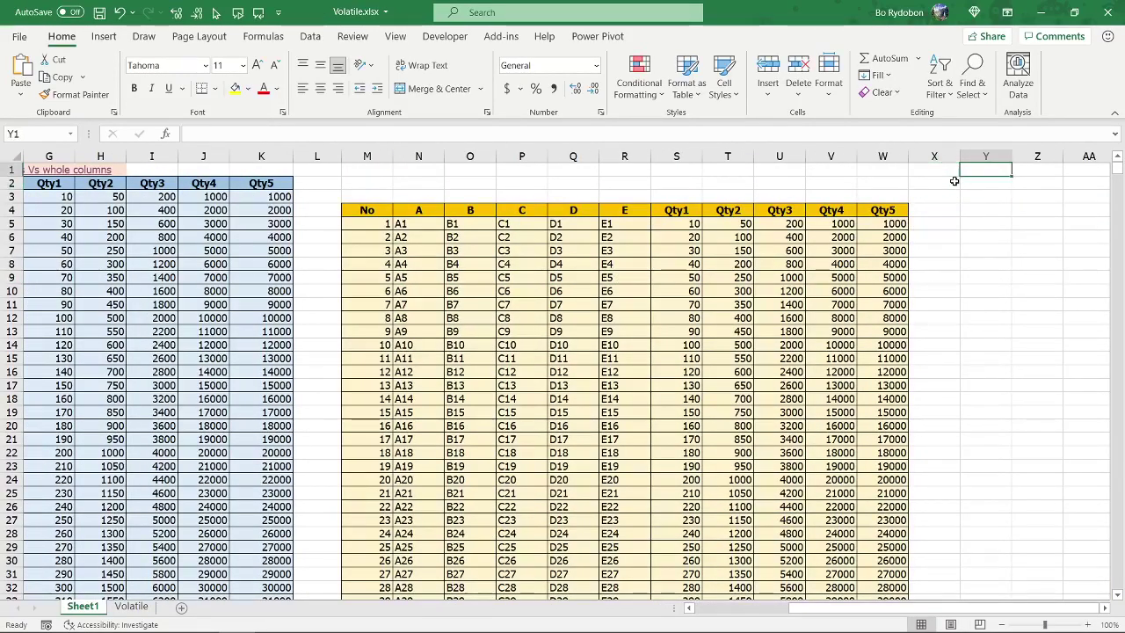
{"action": "type", "text": "1"}
{"action": "key", "text": "ctrl+Return"}
{"action": "key", "text": "Down"}
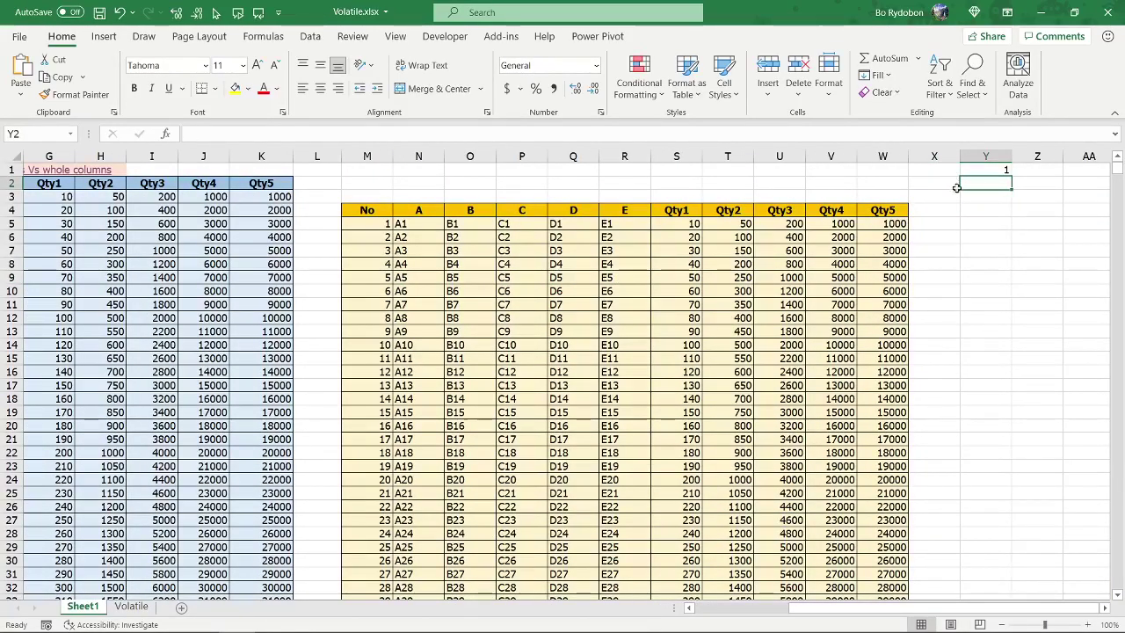
- Enter 2 in Y2 and 22 in Y3, then 2 in each cell down to Y11
{"action": "scroll", "coordinate": [965, 263], "scroll_direction": "up", "scroll_amount": 1}
{"action": "scroll", "coordinate": [987, 294], "scroll_direction": "up", "scroll_amount": 2}
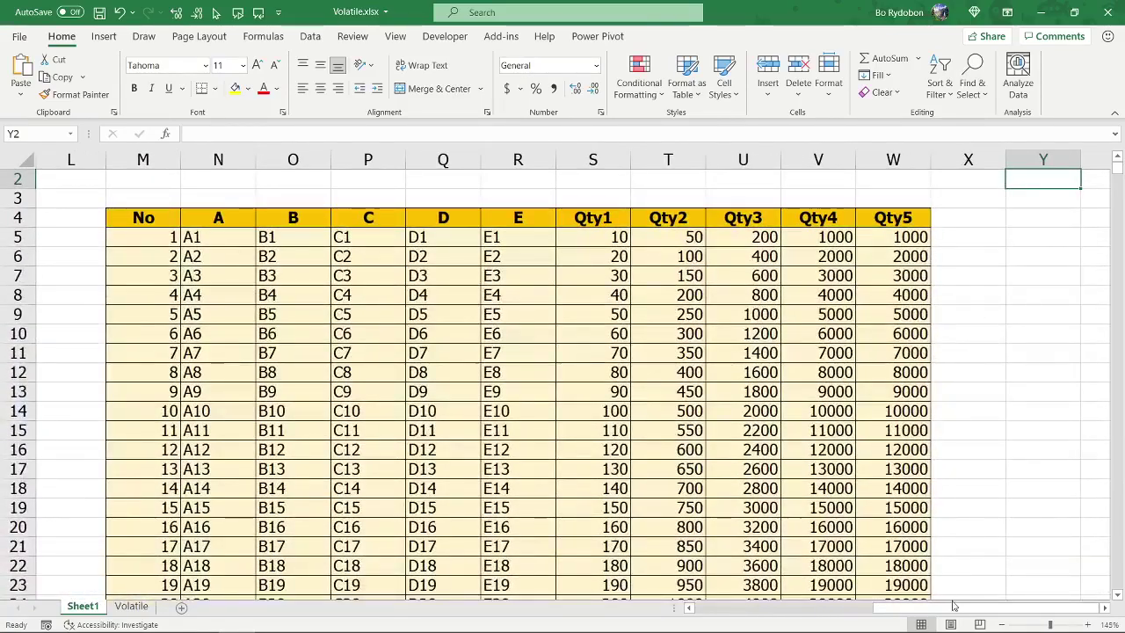
{"action": "scroll", "coordinate": [1091, 370], "scroll_direction": "up", "scroll_amount": 1}
{"action": "key", "text": "Up"}
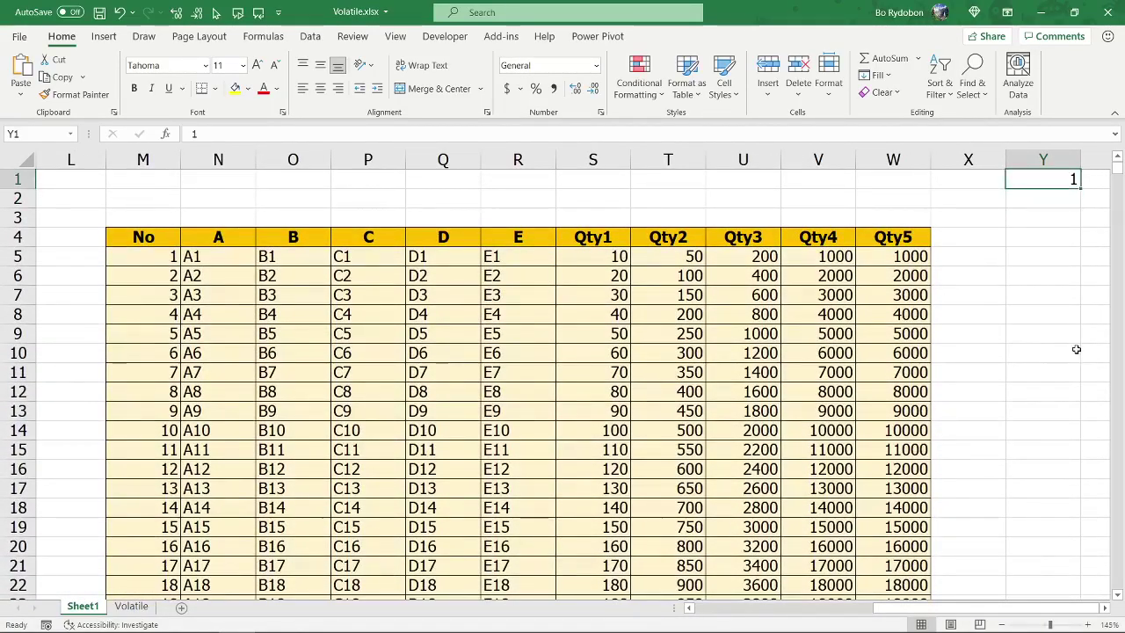
{"action": "key", "text": "Right"}
{"action": "key", "text": "Left"}
{"action": "key", "text": "Down"}
{"action": "type", "text": "2"}
{"action": "key", "text": "Return"}
{"action": "type", "text": "2"}
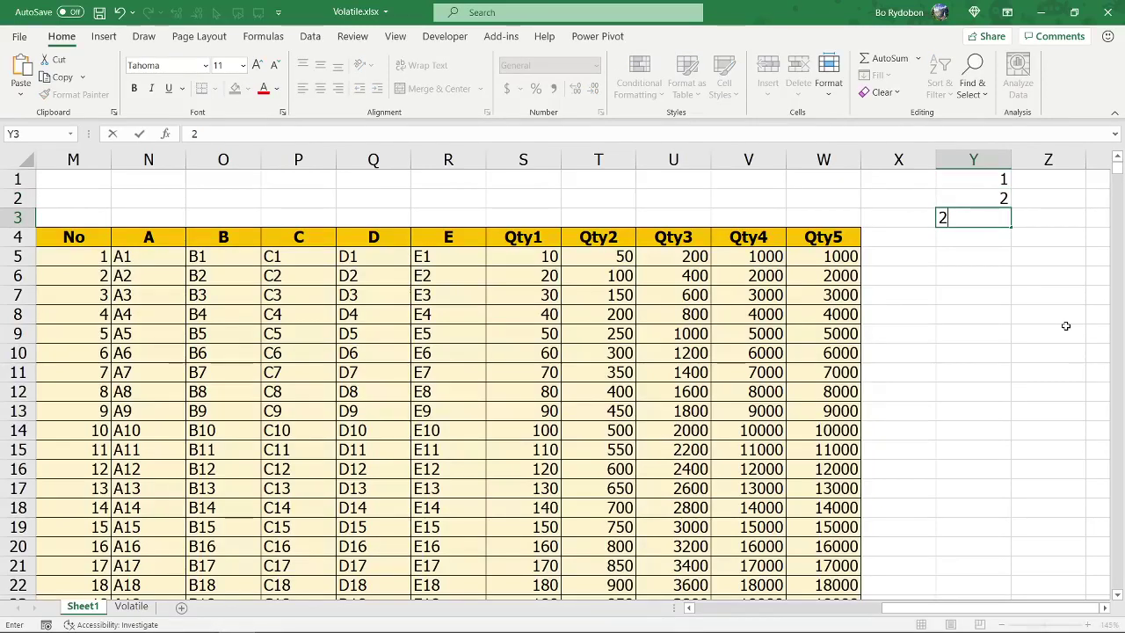
{"action": "type", "text": "2"}
{"action": "key", "text": "Return"}
{"action": "type", "text": "2"}
{"action": "key", "text": "Return"}
{"action": "type", "text": "2 2"}
{"action": "key", "text": "Return"}
{"action": "type", "text": "2 2 2 2"}
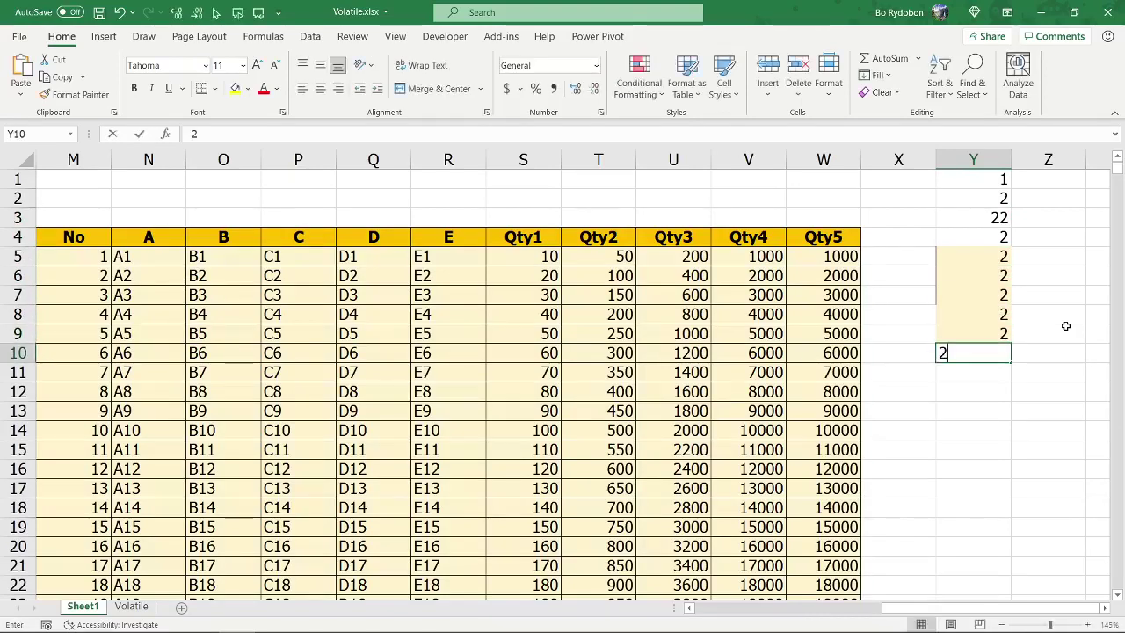
{"action": "key", "text": "Return"}
{"action": "type", "text": "2"}
{"action": "key", "text": "Return"}
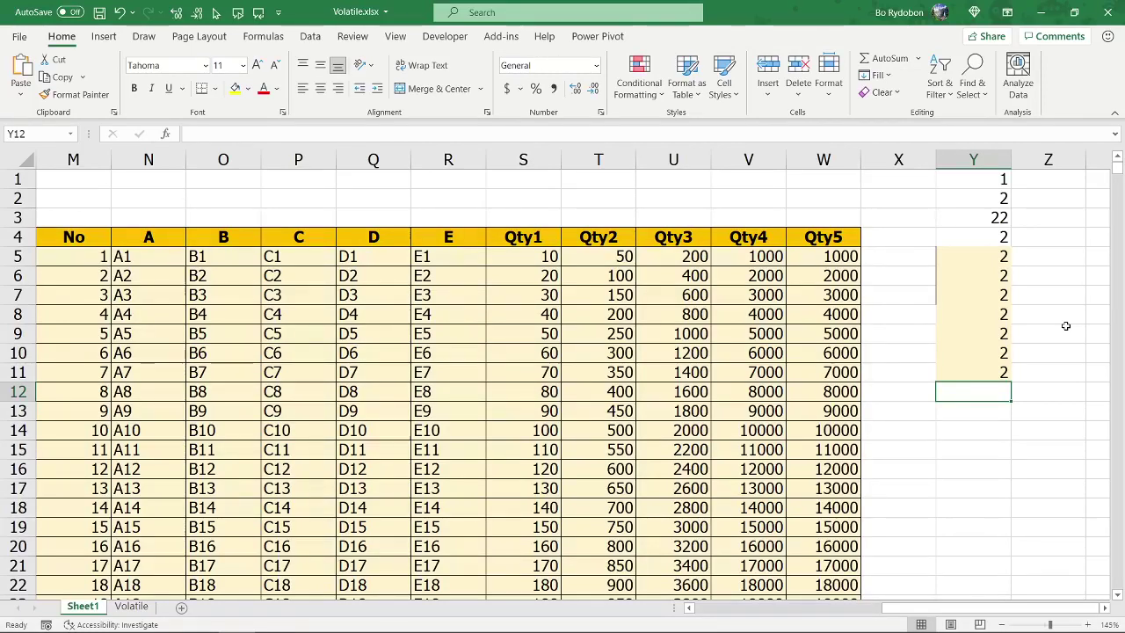
- Inspect B3's formula to see its $M:$W lookup range, leaving it unchanged
{"action": "scroll", "coordinate": [367, 302], "scroll_direction": "left", "scroll_amount": 5}
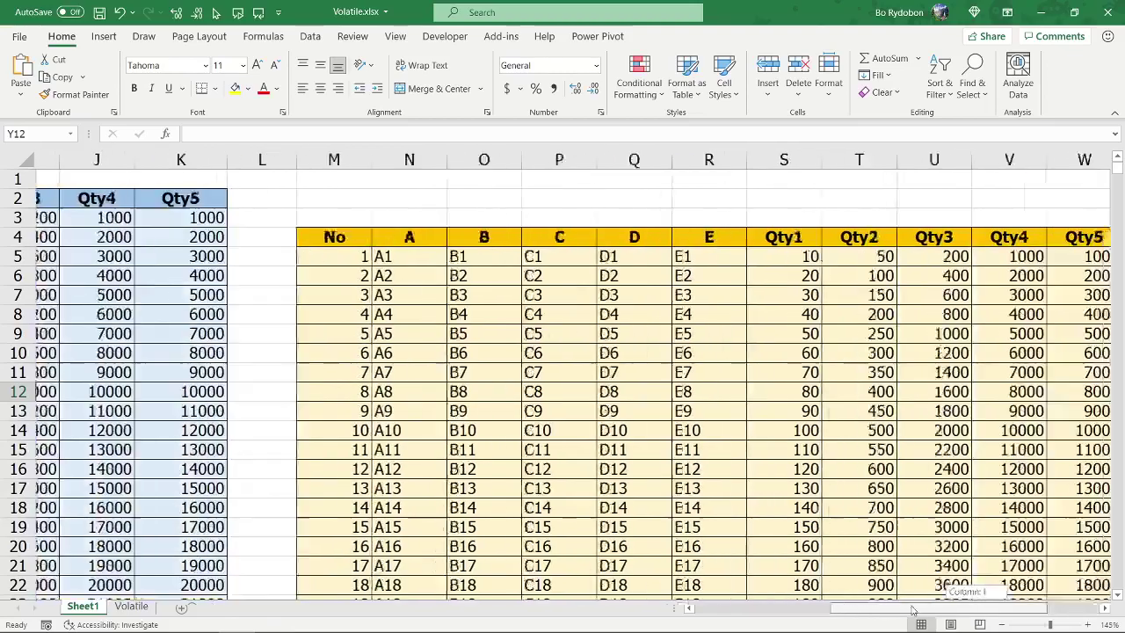
{"action": "scroll", "coordinate": [367, 302], "scroll_direction": "left", "scroll_amount": 6}
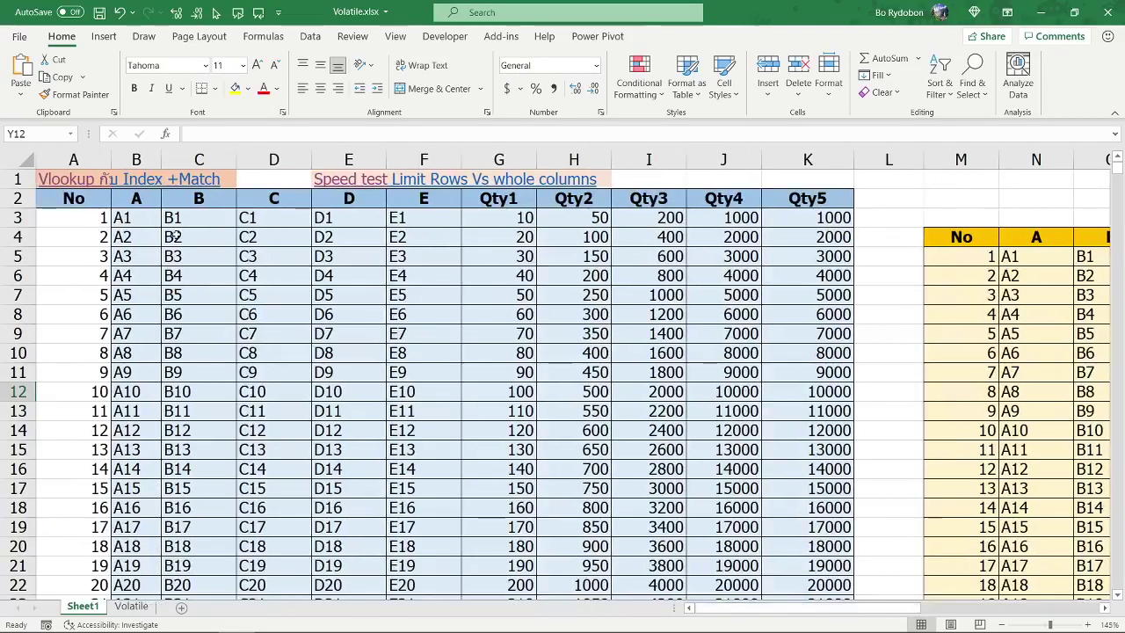
{"action": "left_click", "coordinate": [152, 219]}
{"action": "double_click", "coordinate": [153, 220]}
{"action": "left_click_drag", "start_coordinate": [858, 608], "coordinate": [1011, 608]}
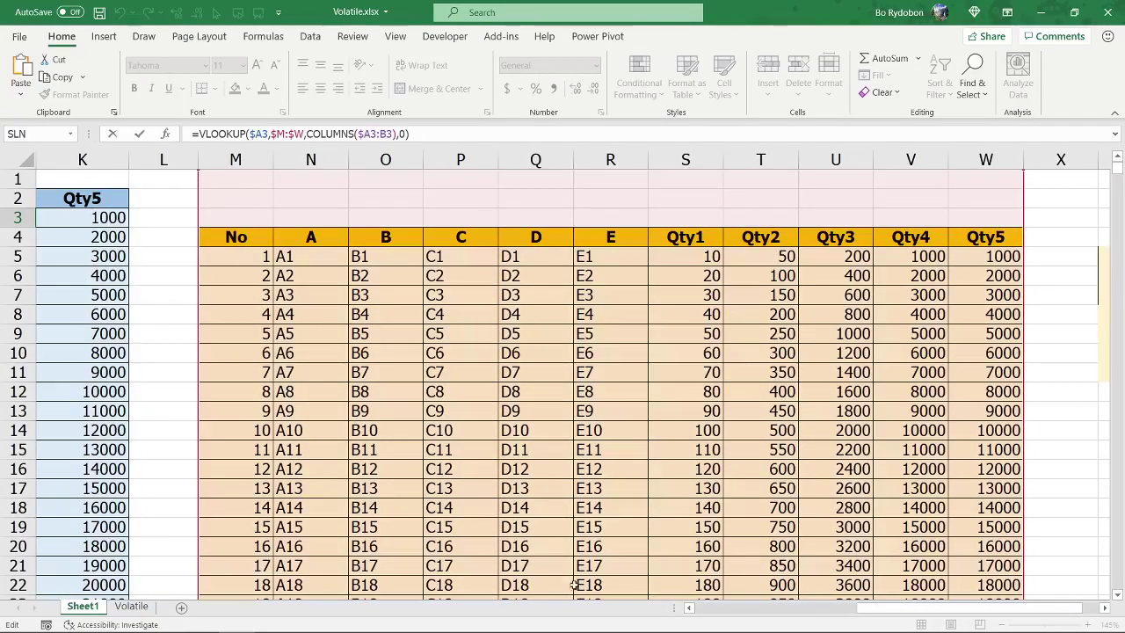
{"action": "left_click", "coordinate": [756, 612]}
{"action": "key", "text": "Escape"}
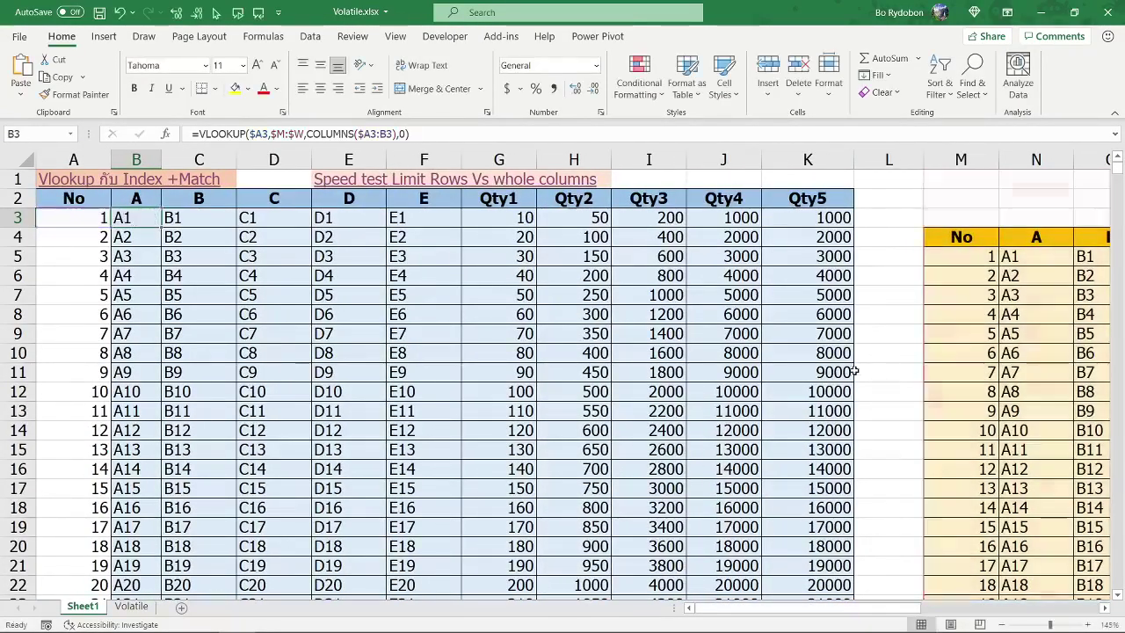
- Enter 1 in cell M1 above the lookup table
{"action": "scroll", "coordinate": [786, 462], "scroll_direction": "down", "scroll_amount": 1, "text": "ctrl"}
{"action": "scroll", "coordinate": [786, 462], "scroll_direction": "down", "scroll_amount": 1, "text": "ctrl"}
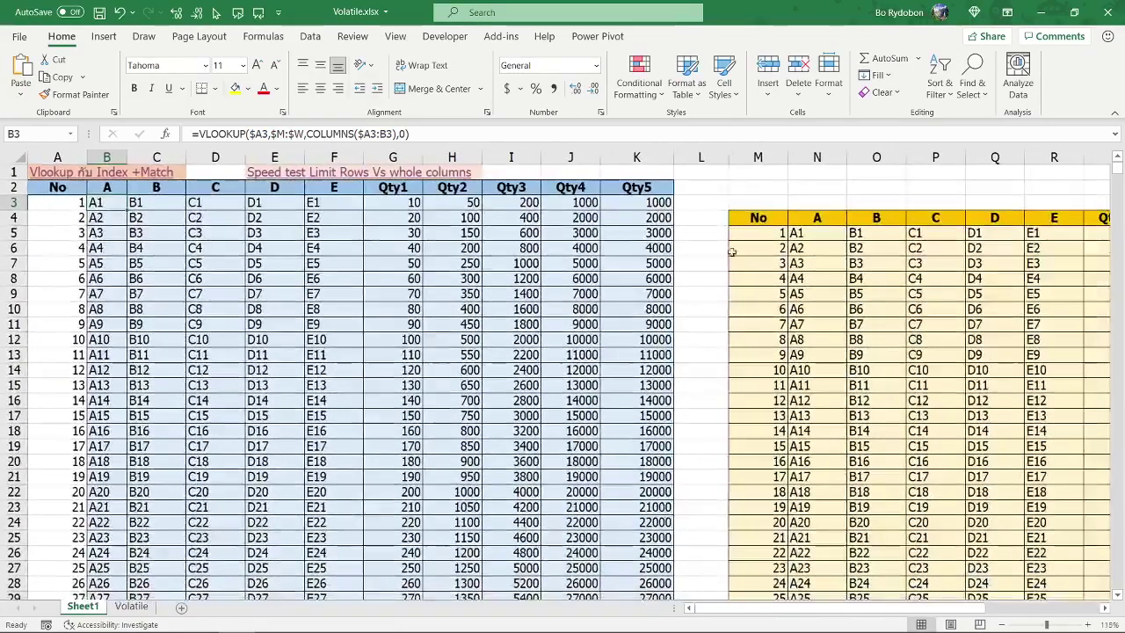
{"action": "left_click", "coordinate": [753, 174]}
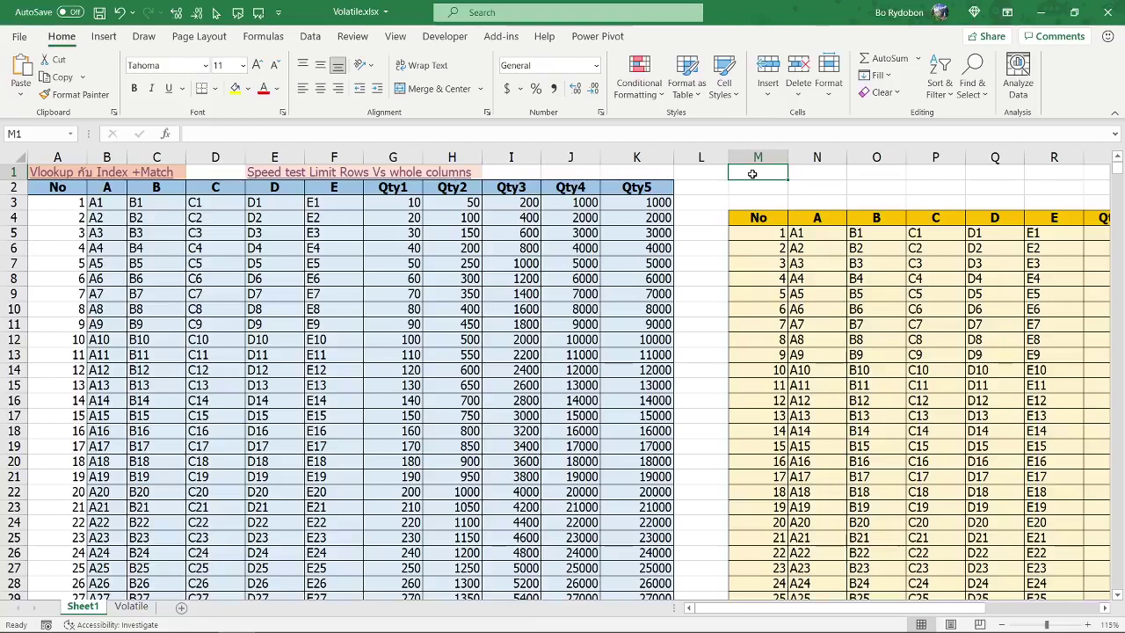
{"action": "type", "text": "1"}
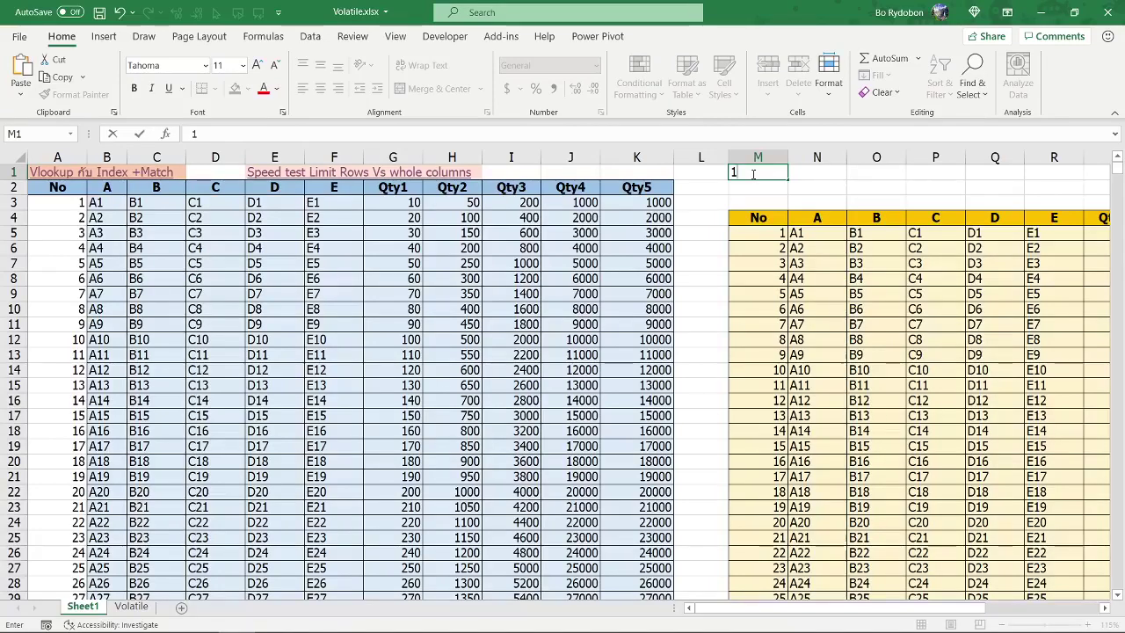
{"action": "key", "text": "Return"}
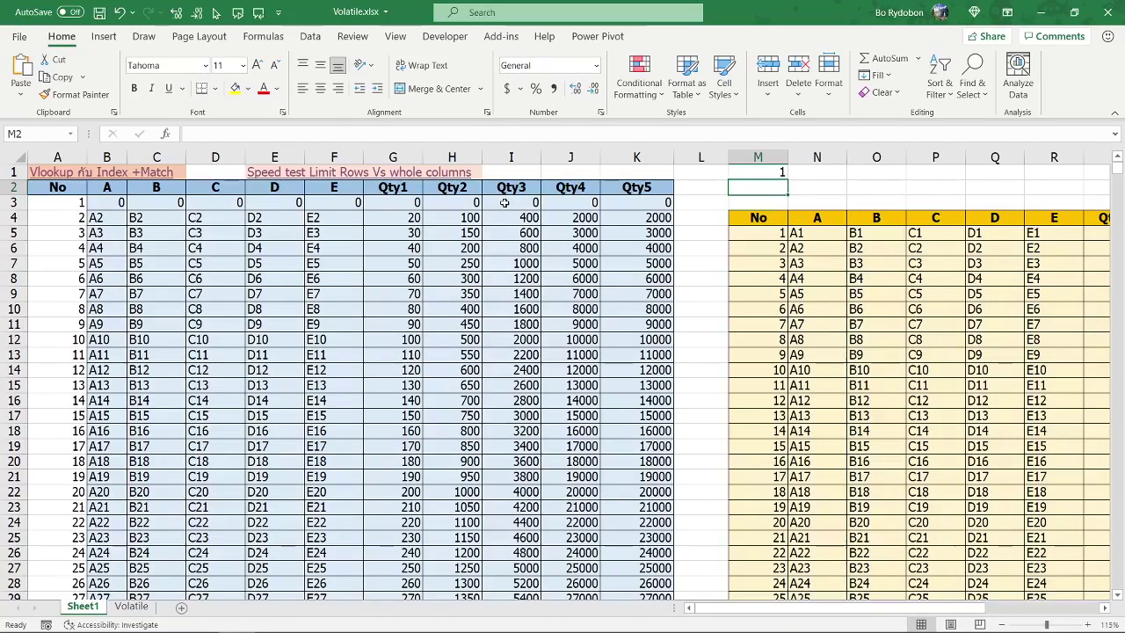
- Recheck B3's referenced ranges, then jump to the last filled row of column M
{"action": "left_click", "coordinate": [110, 200]}
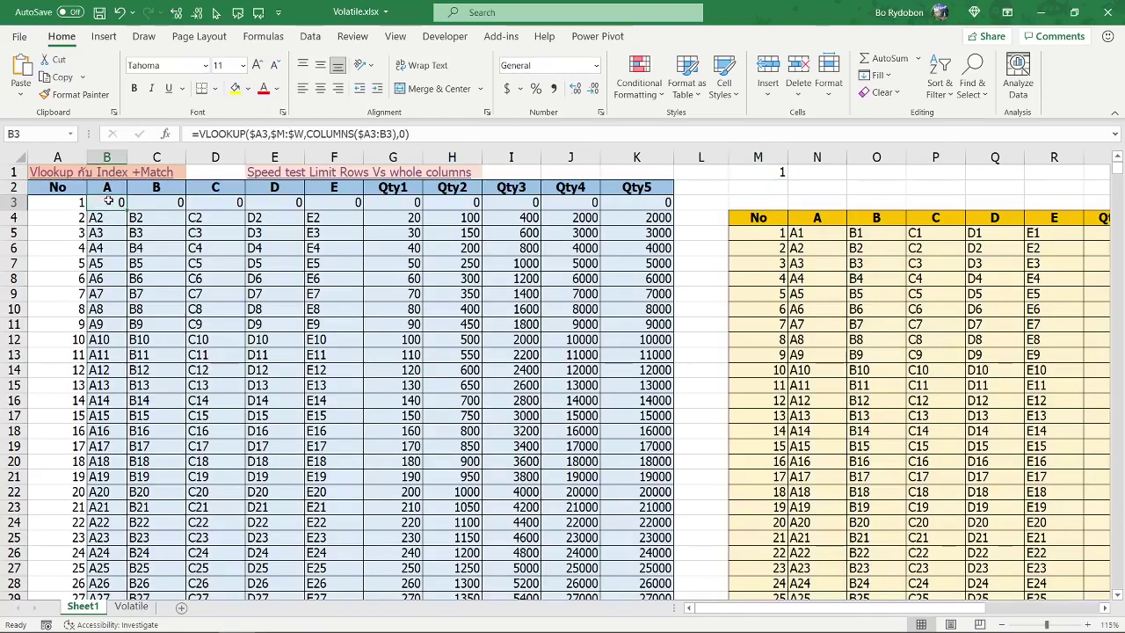
{"action": "key", "text": "F2"}
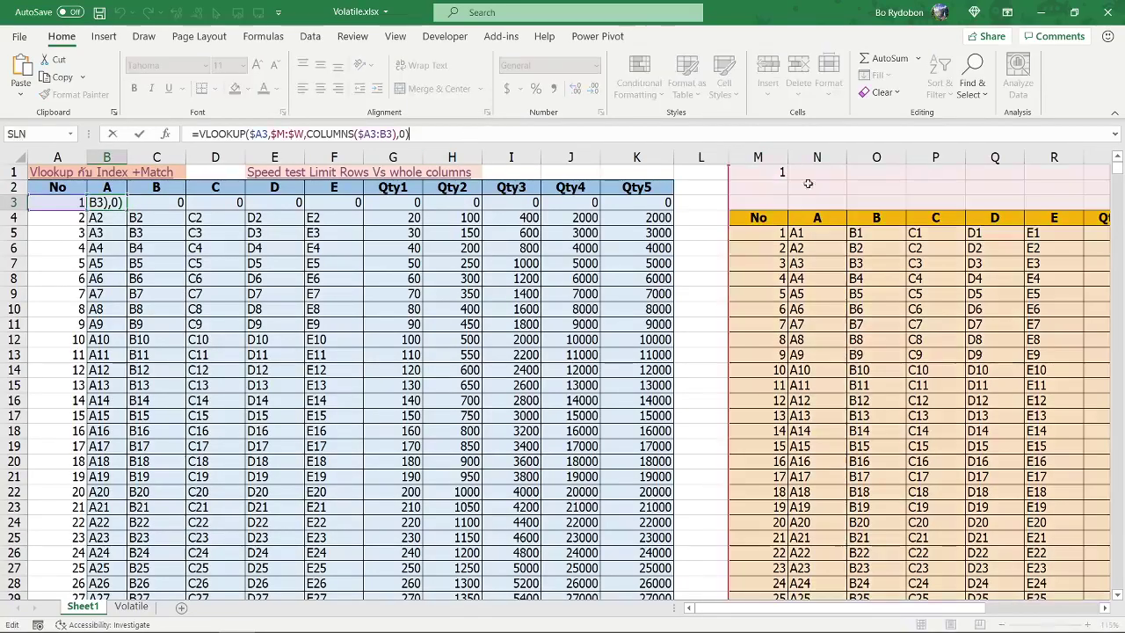
{"action": "key", "text": "Escape"}
{"action": "left_click", "coordinate": [763, 174]}
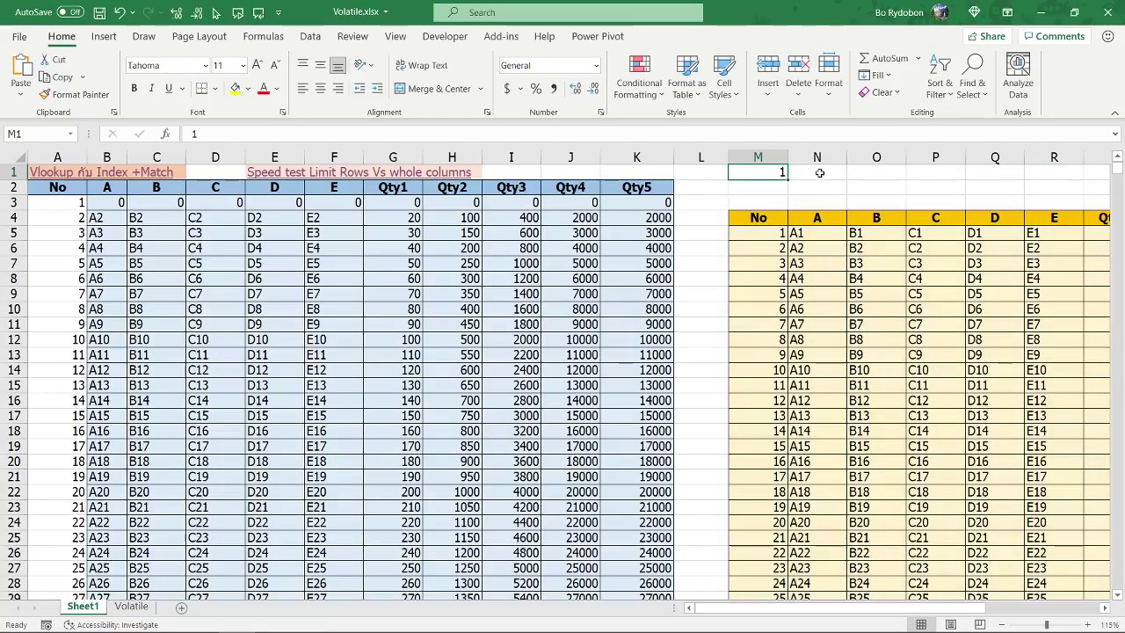
{"action": "left_click", "coordinate": [819, 174]}
{"action": "left_click", "coordinate": [754, 291]}
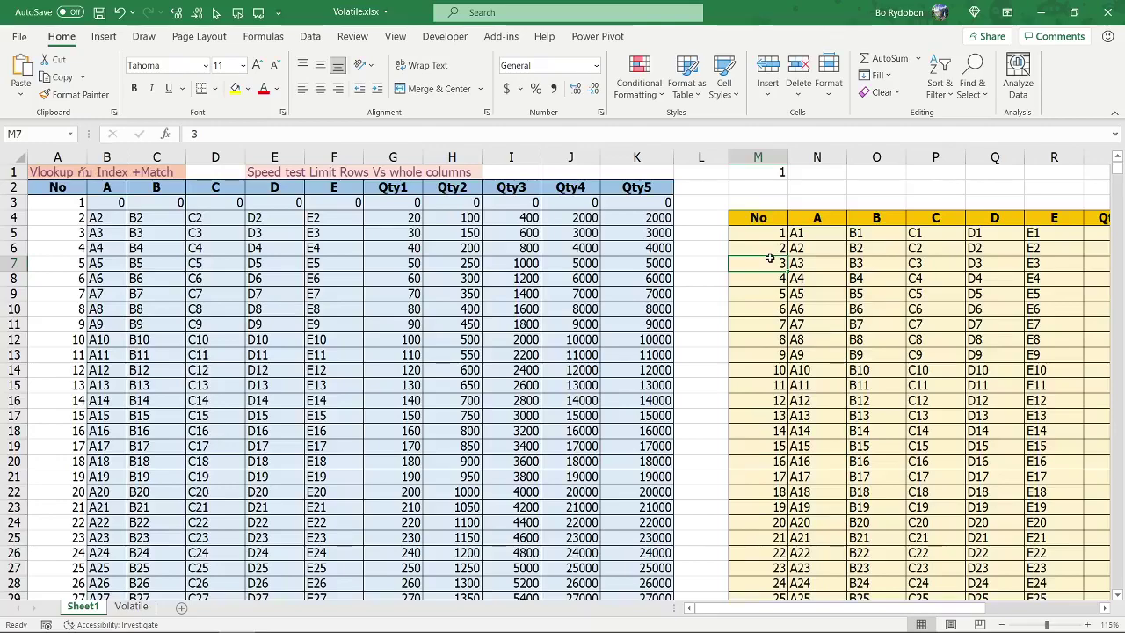
{"action": "key", "text": "ctrl+Down"}
- Enter a test 1 in M20033 below the table, then delete it again
{"action": "left_click", "coordinate": [781, 445]}
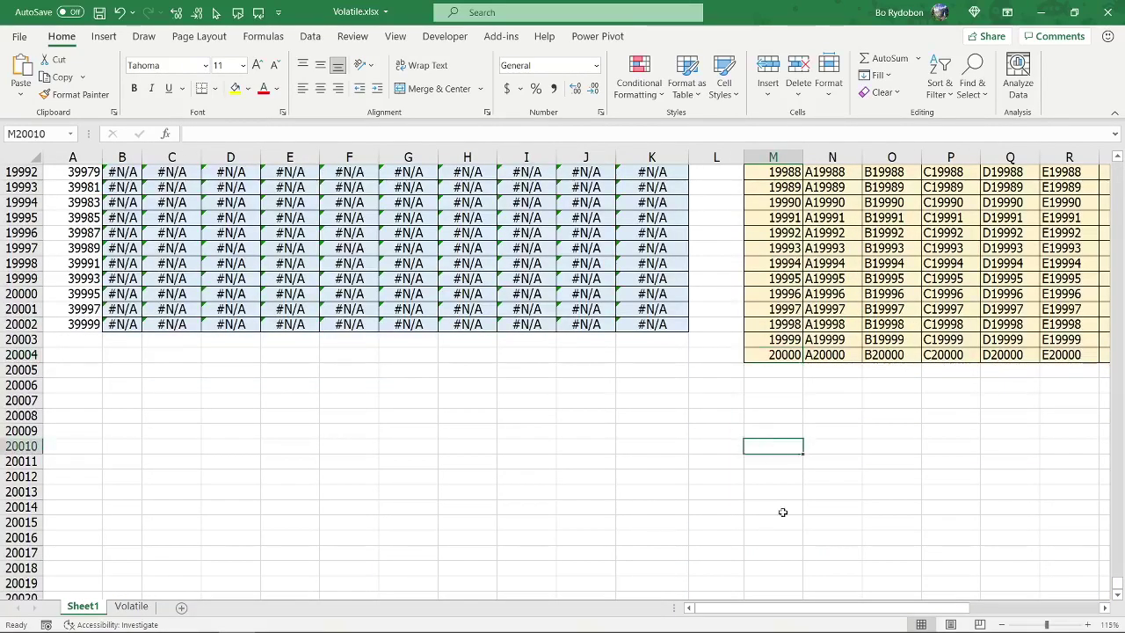
{"action": "scroll", "coordinate": [784, 492], "scroll_direction": "down", "scroll_amount": 7}
{"action": "left_click", "coordinate": [782, 477]}
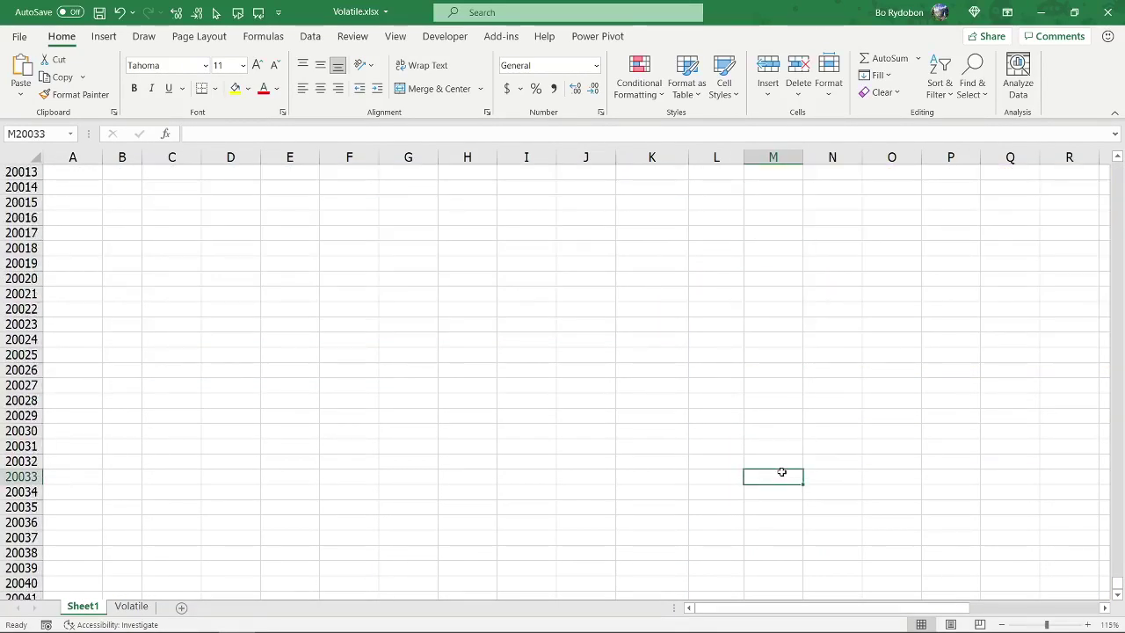
{"action": "type", "text": "1"}
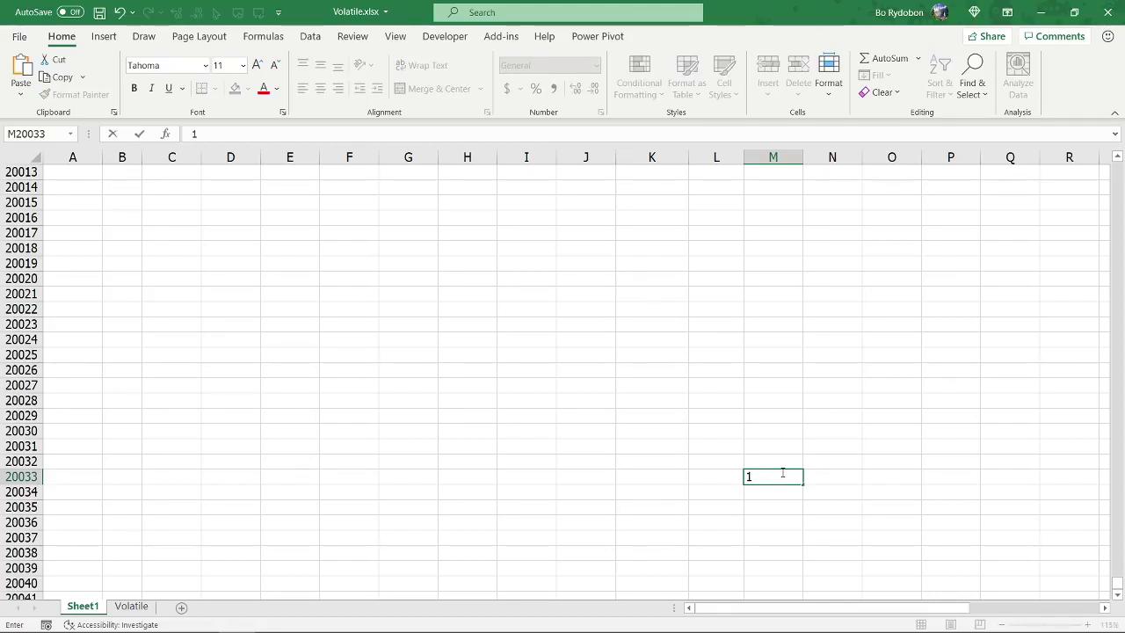
{"action": "key", "text": "Return"}
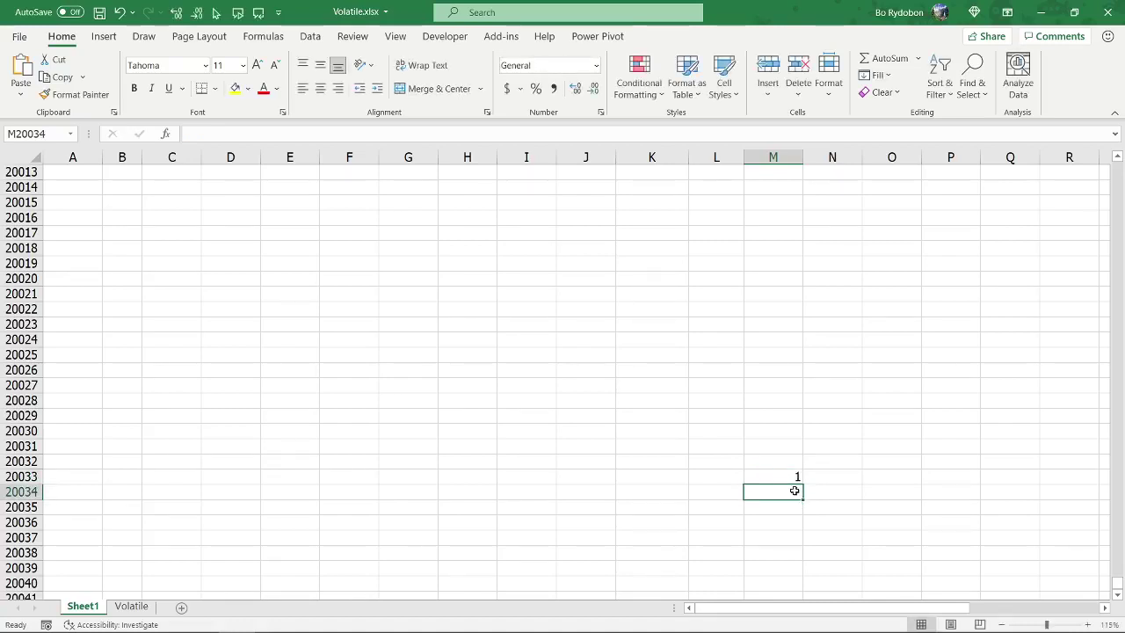
{"action": "key", "text": "Up"}
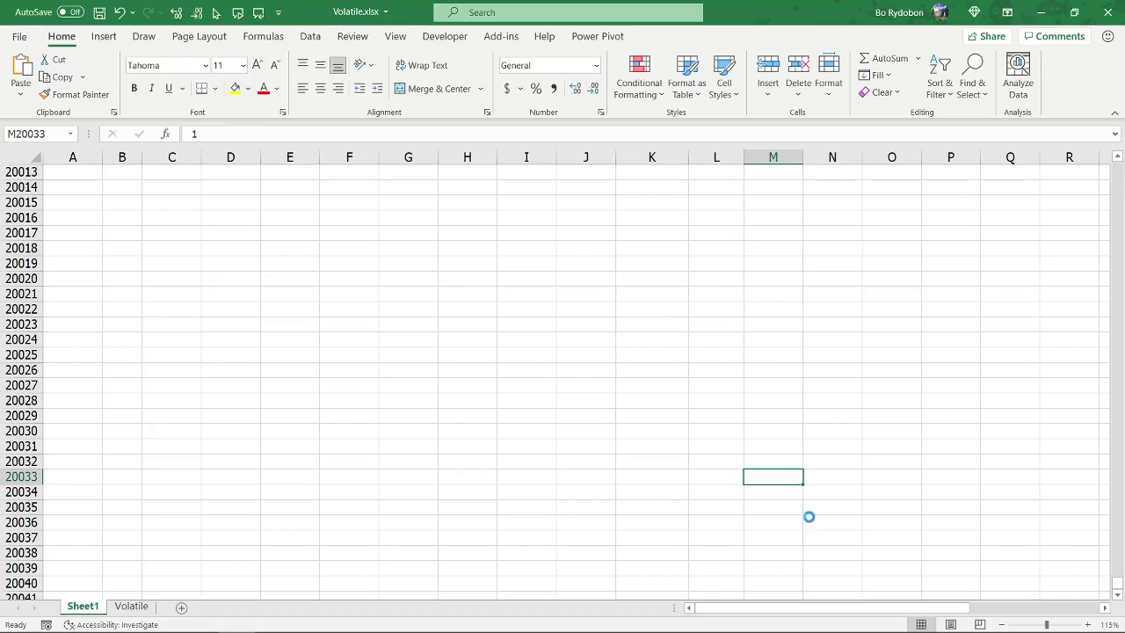
{"action": "key", "text": "Delete"}
- Enter 2 in N1, then clear the test values from M1:N1
{"action": "key", "text": "ctrl+Up"}
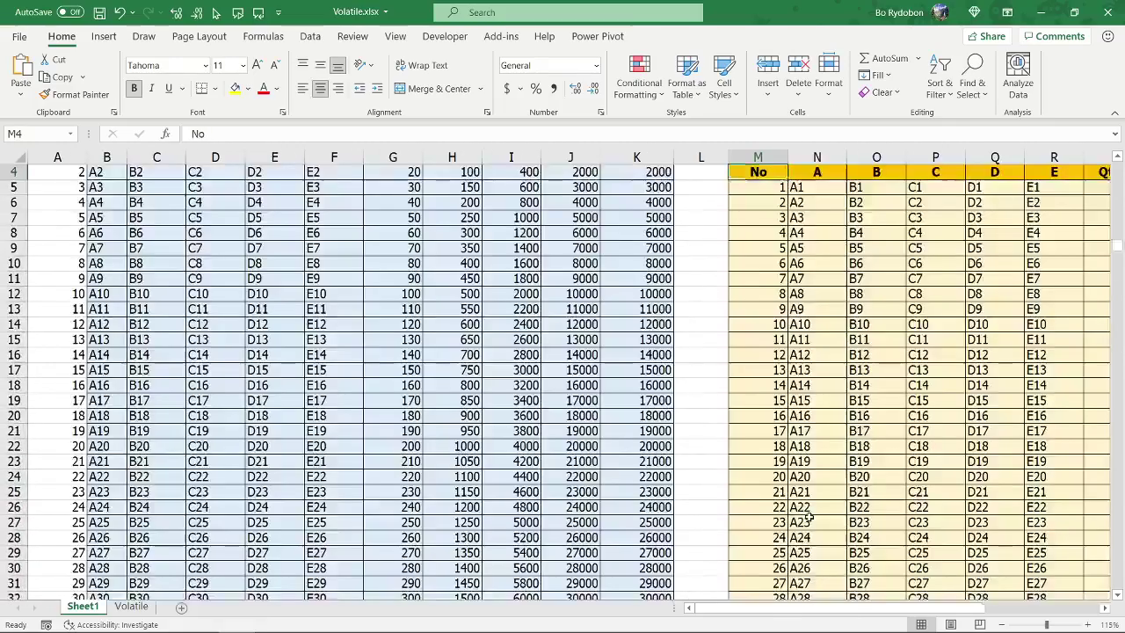
{"action": "key", "text": "Right"}
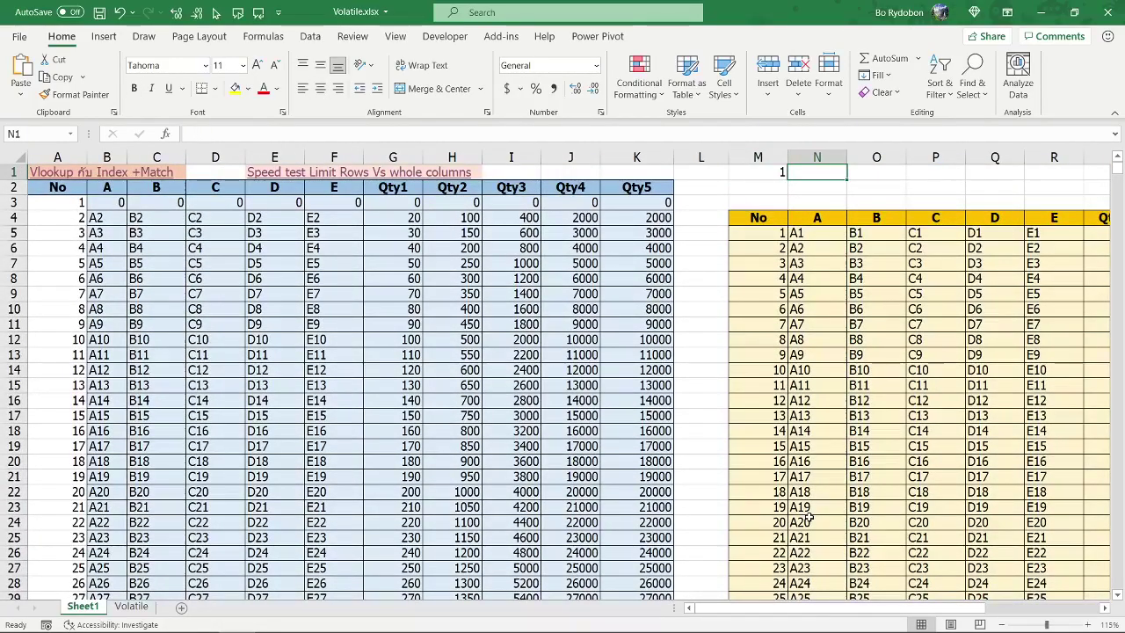
{"action": "type", "text": "2"}
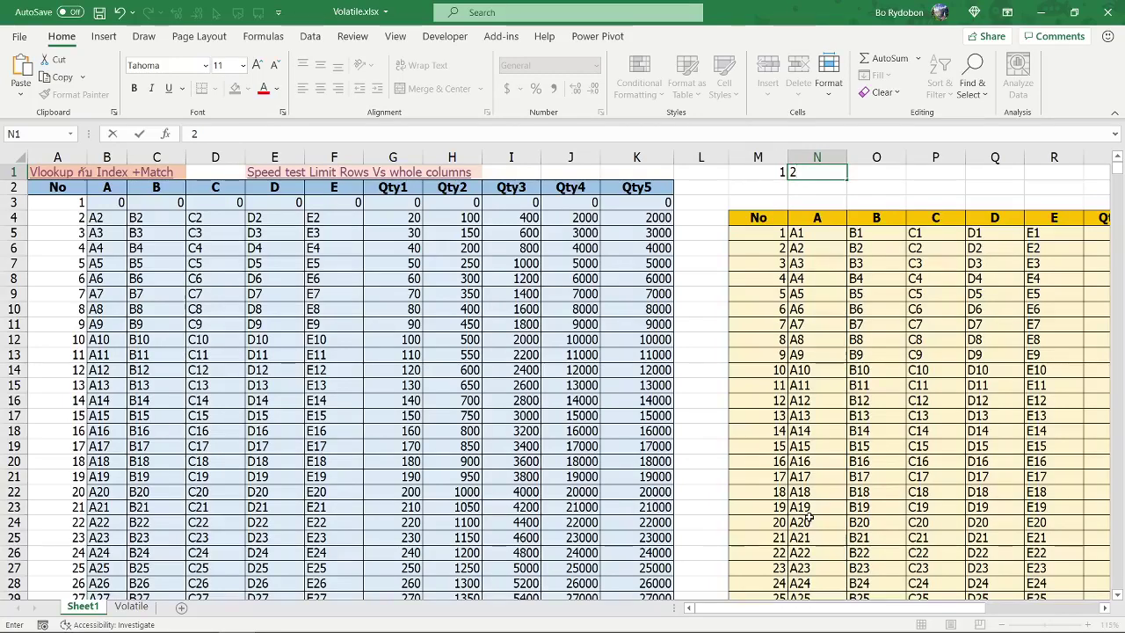
{"action": "key", "text": "Right"}
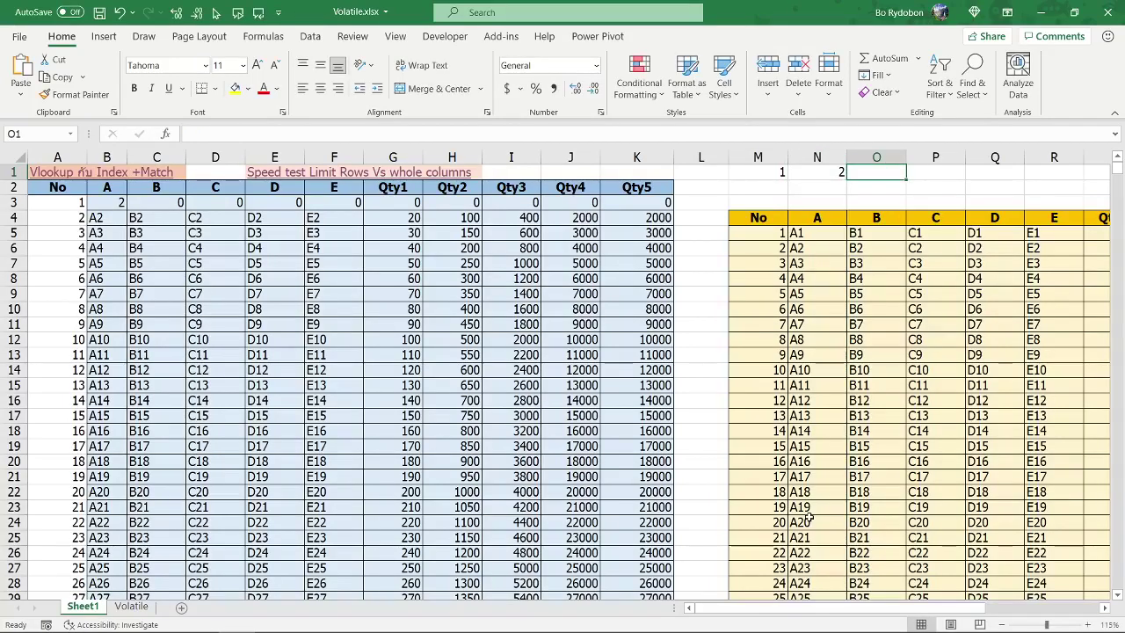
{"action": "left_click_drag", "start_coordinate": [774, 172], "coordinate": [818, 173]}
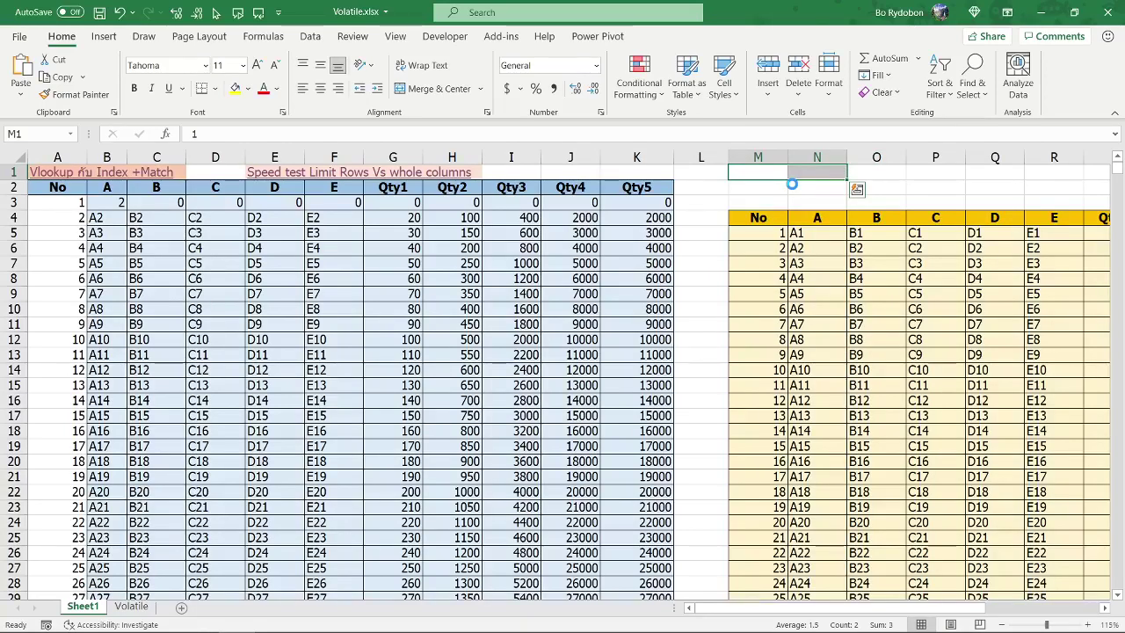
{"action": "key", "text": "Delete"}
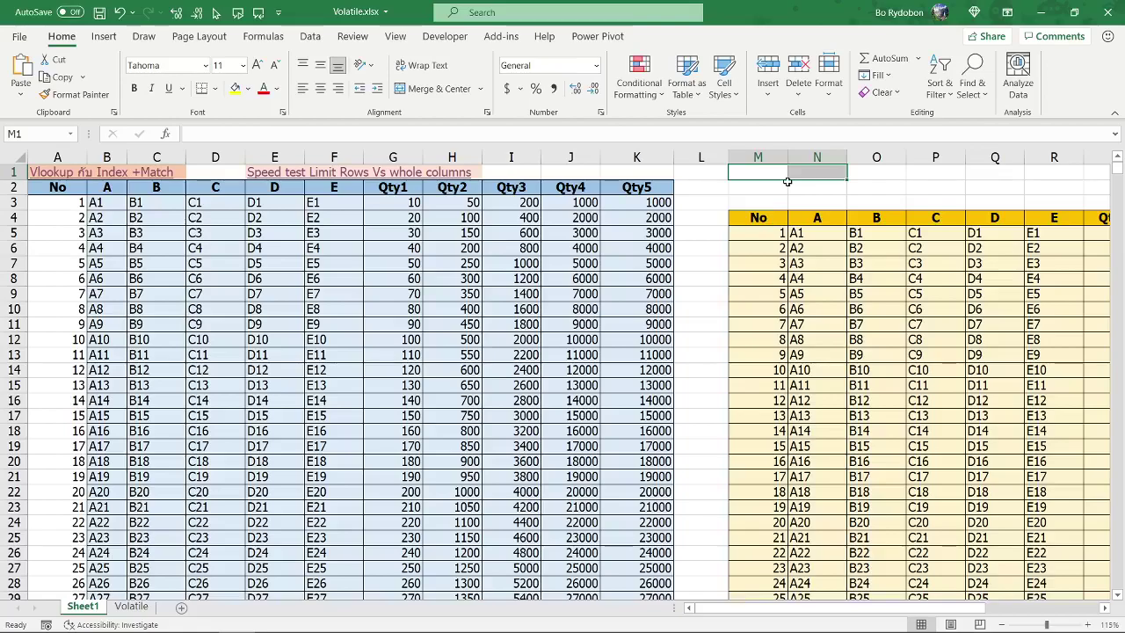
- Select and clear the helper values in column Y
{"action": "left_click_drag", "start_coordinate": [879, 608], "coordinate": [937, 609]}
{"action": "mouse_move", "coordinate": [1055, 383]}
{"action": "left_mouse_down"}
{"action": "mouse_move", "coordinate": [988, 401]}
{"action": "mouse_move", "coordinate": [959, 304]}
{"action": "left_mouse_up"}
{"action": "left_click", "coordinate": [959, 304]}
{"action": "left_click_drag", "start_coordinate": [973, 613], "coordinate": [879, 608]}
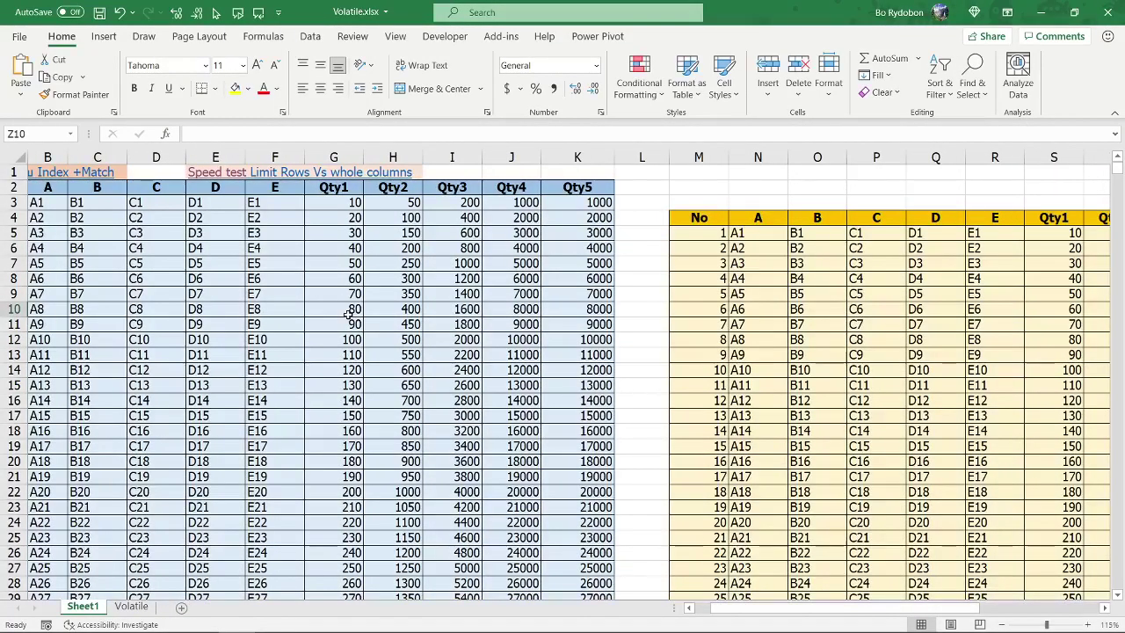
- On the Volatile sheet, select A16 and follow its decisionmodels.com hyperlink
{"action": "left_click", "coordinate": [129, 607]}
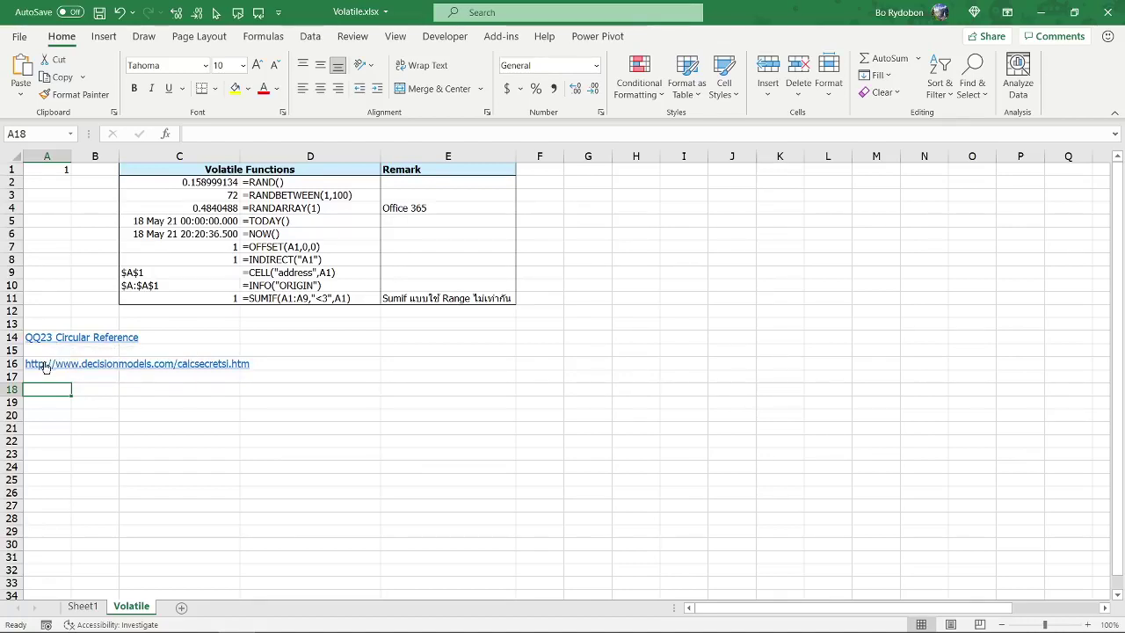
{"action": "left_click", "coordinate": [45, 367]}
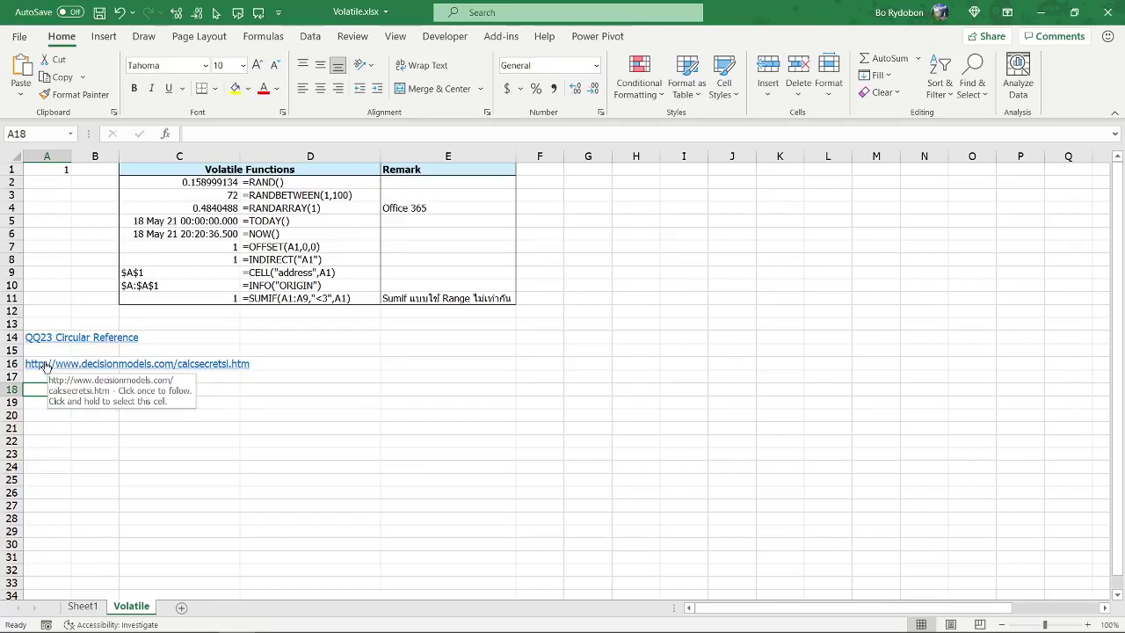
{"action": "left_click", "coordinate": [45, 367]}
{"action": "left_click", "coordinate": [82, 414]}
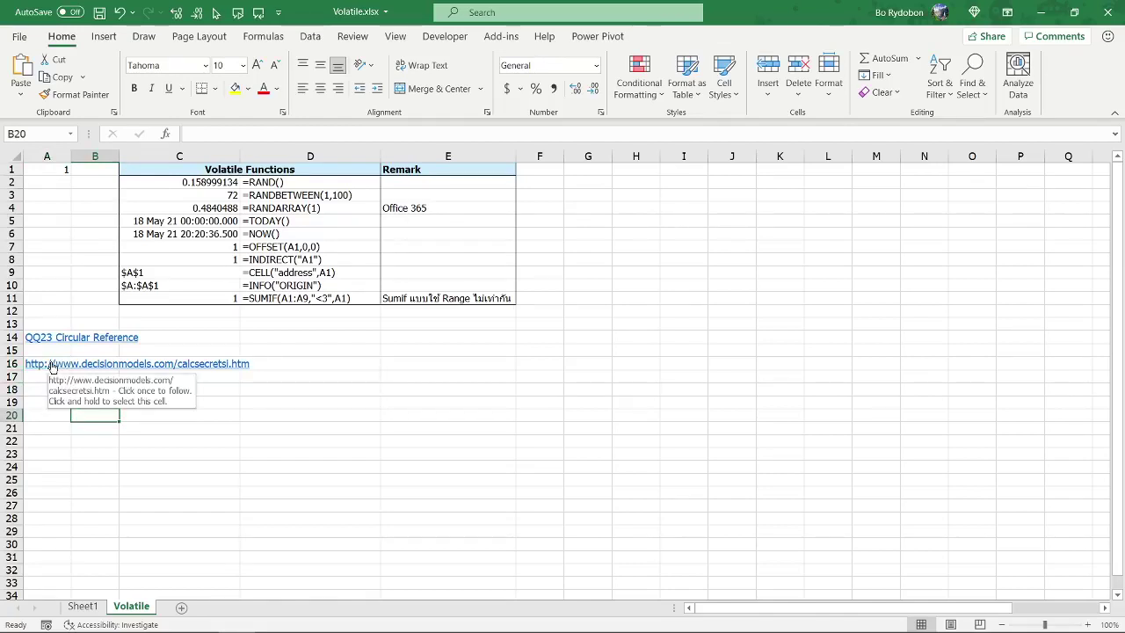
{"action": "left_click", "coordinate": [51, 365]}
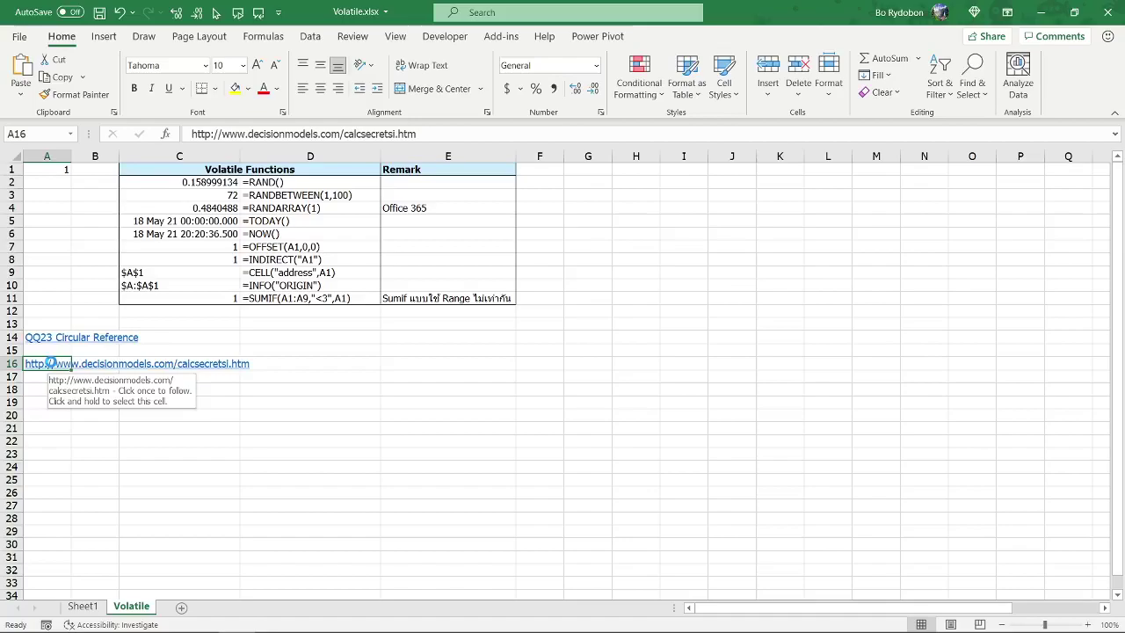
{"action": "left_click", "coordinate": [161, 358]}
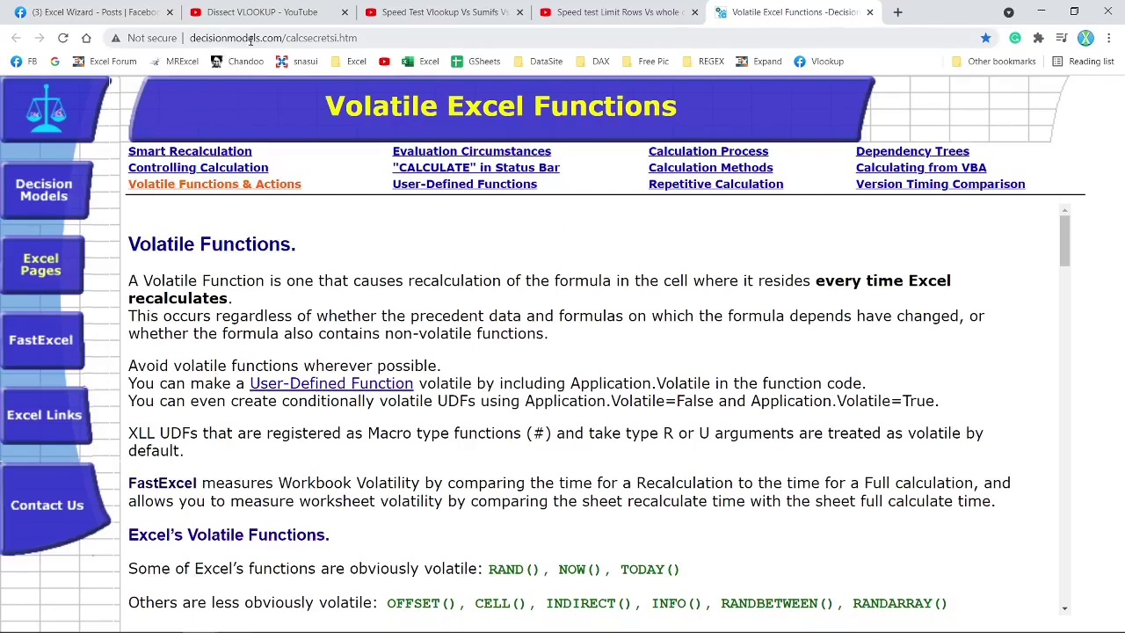
- Skim the article, highlighting its heading and the word 'recalculation', then return to Excel
{"action": "scroll", "coordinate": [360, 294], "scroll_direction": "down", "scroll_amount": 2}
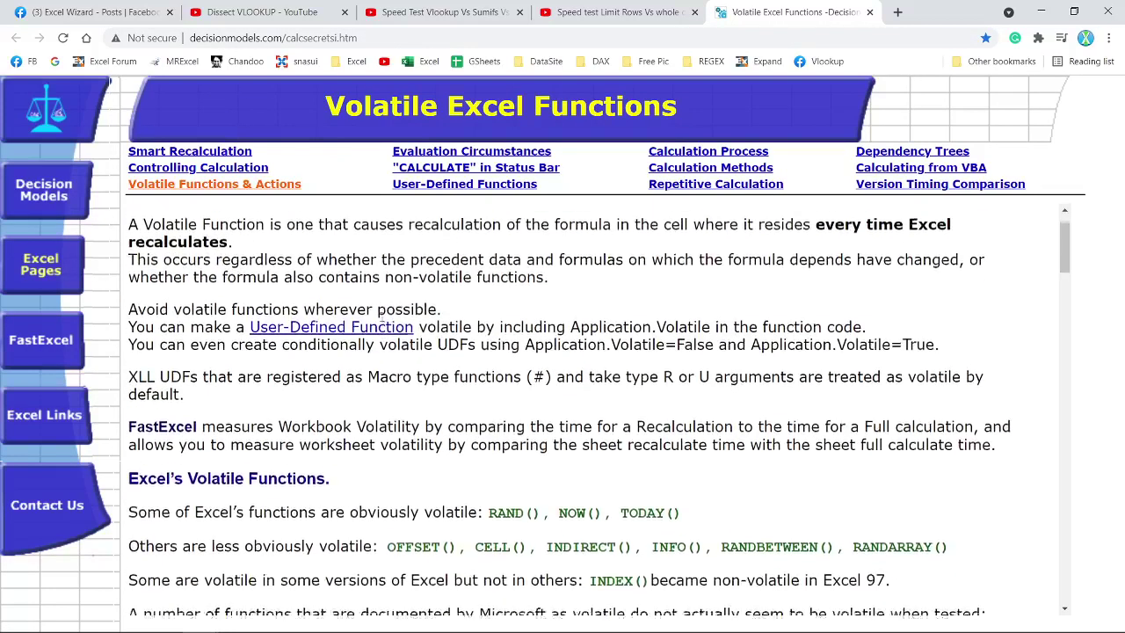
{"action": "scroll", "coordinate": [380, 320], "scroll_direction": "up", "scroll_amount": 2}
{"action": "left_click_drag", "start_coordinate": [139, 245], "coordinate": [340, 241]}
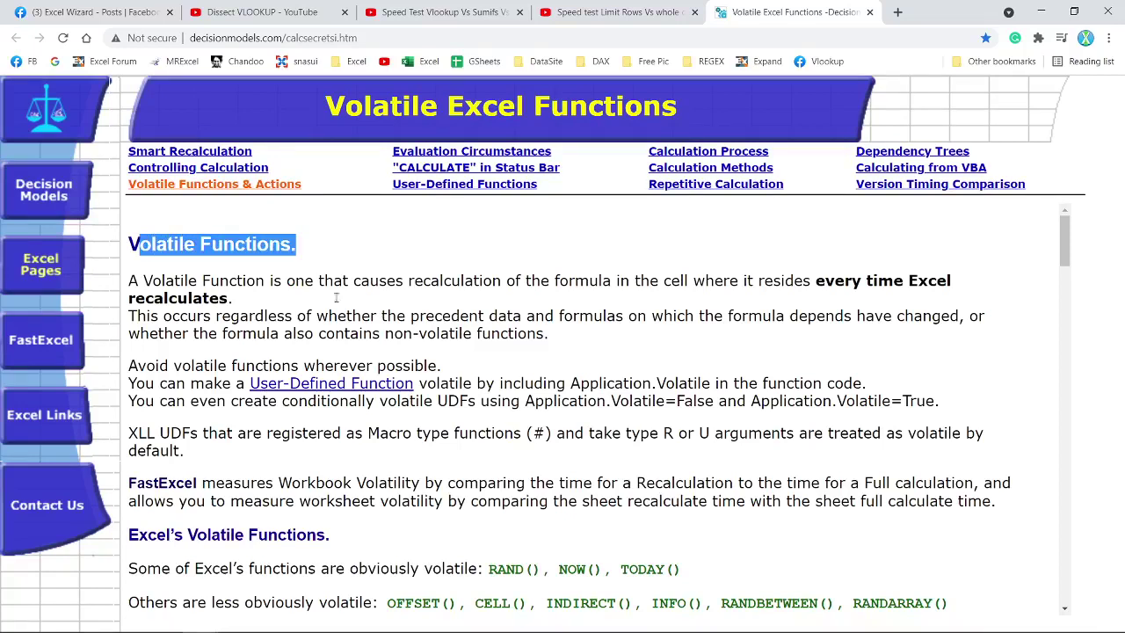
{"action": "left_click", "coordinate": [578, 320]}
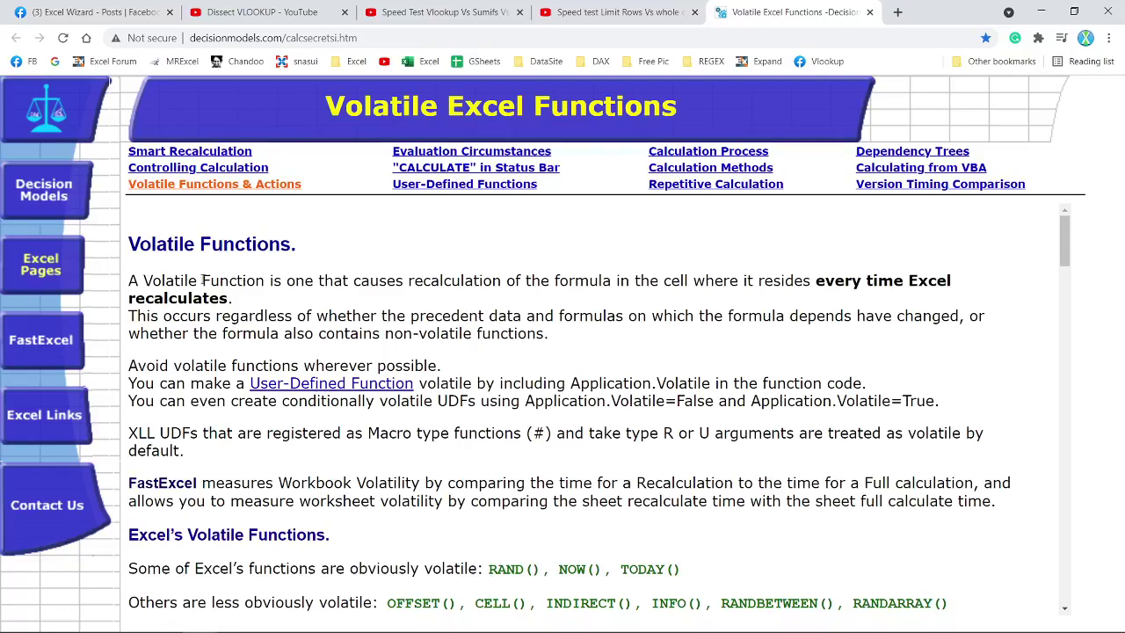
{"action": "left_click_drag", "start_coordinate": [201, 280], "coordinate": [294, 282]}
{"action": "left_click", "coordinate": [435, 288]}
{"action": "double_click", "coordinate": [409, 282]}
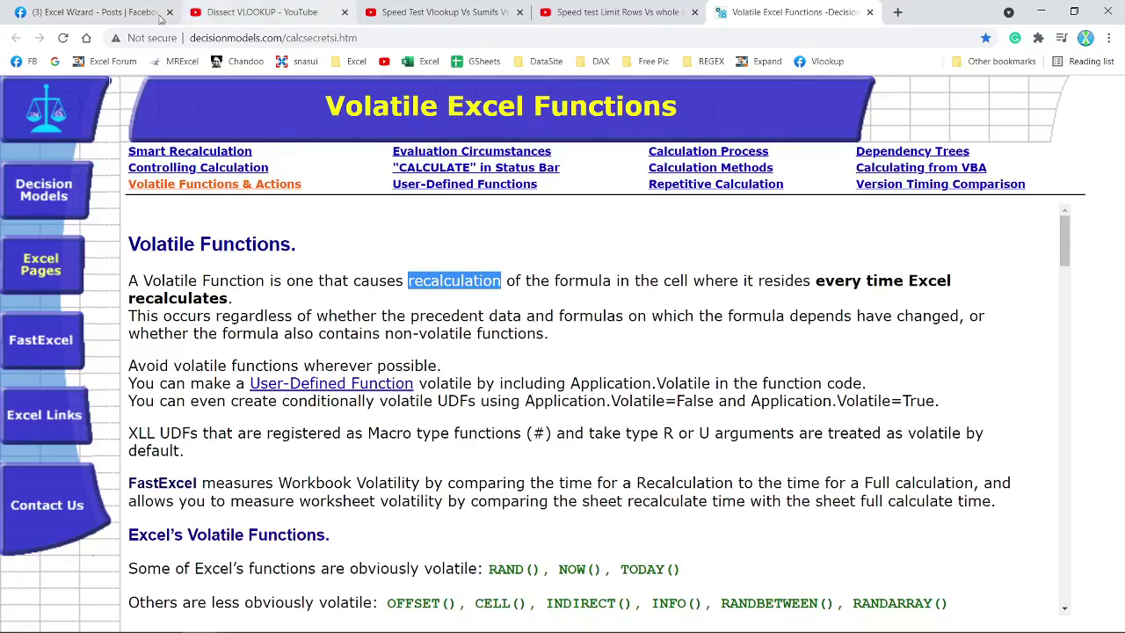
{"action": "left_click", "coordinate": [97, 12]}
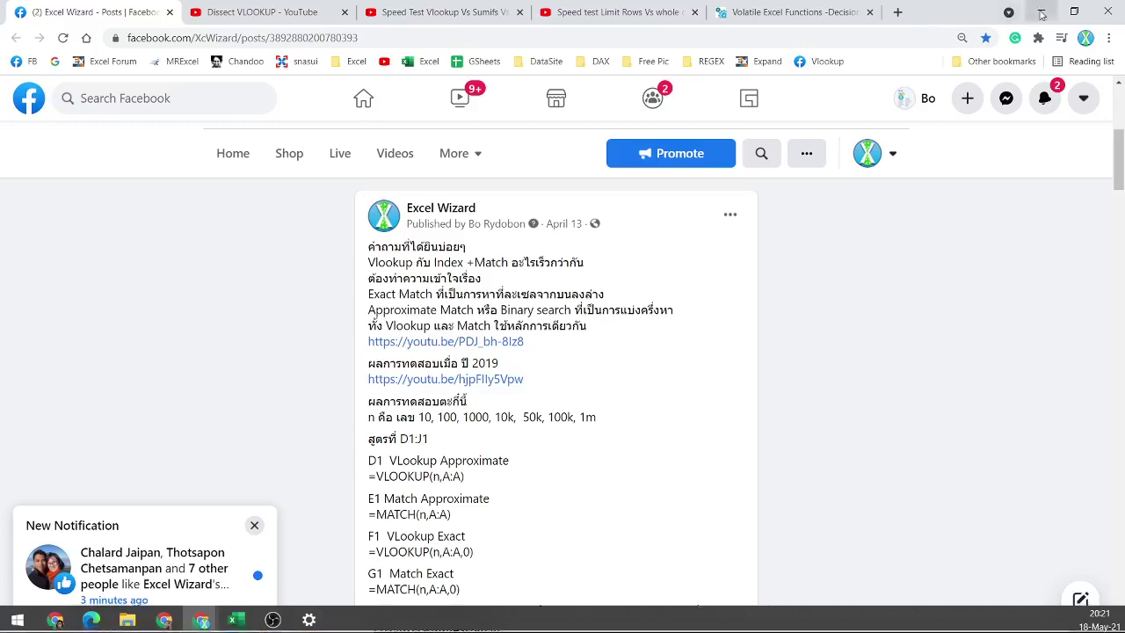
{"action": "left_click", "coordinate": [88, 621]}
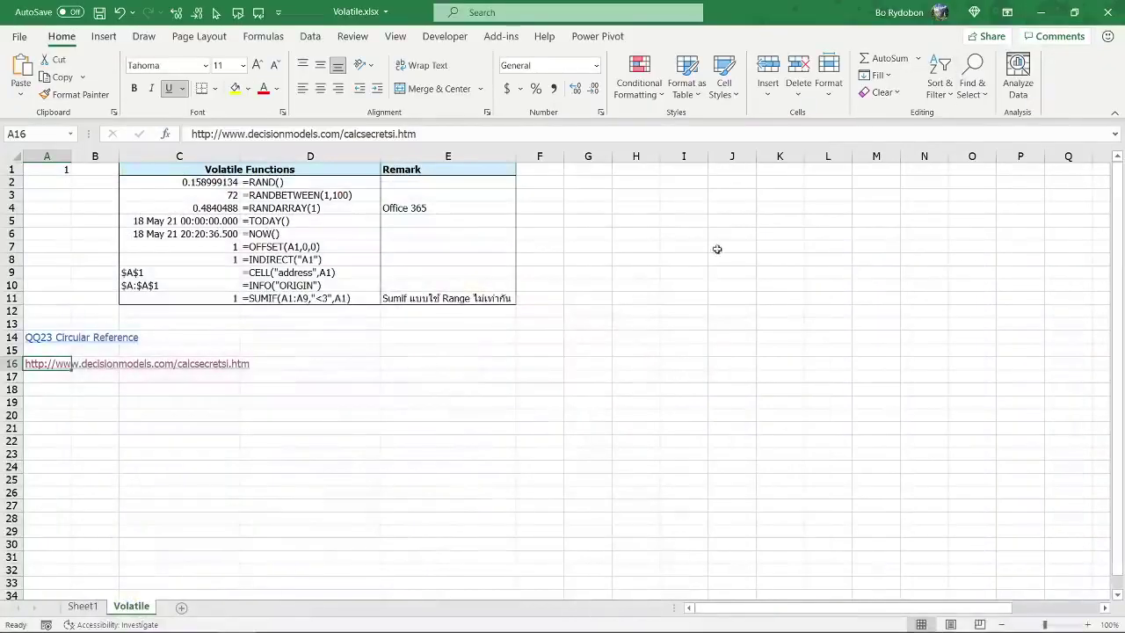
- On Sheet1, enter the values 1, 2 and 3 into cells Y1, Y2 and Y3
{"action": "left_click", "coordinate": [82, 607]}
{"action": "left_click", "coordinate": [936, 217]}
{"action": "key", "text": "Right"}
{"action": "key", "text": "Right"}
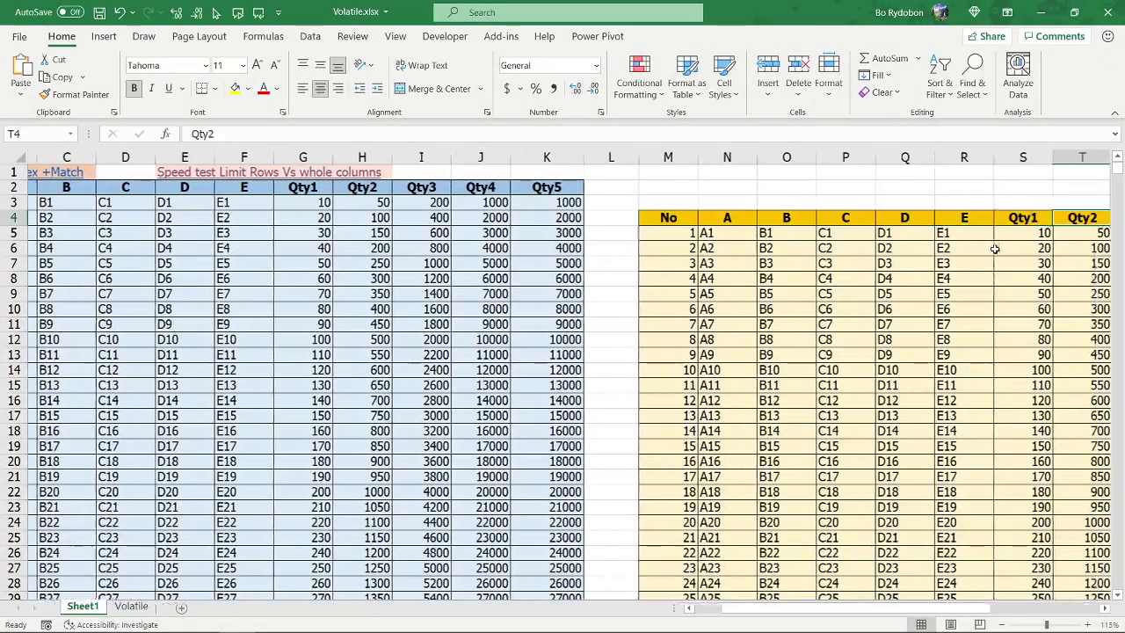
{"action": "key", "text": "Right"}
{"action": "key", "text": "Right"}
{"action": "key", "text": "Right"}
{"action": "key", "text": "Right"}
{"action": "key", "text": "Right"}
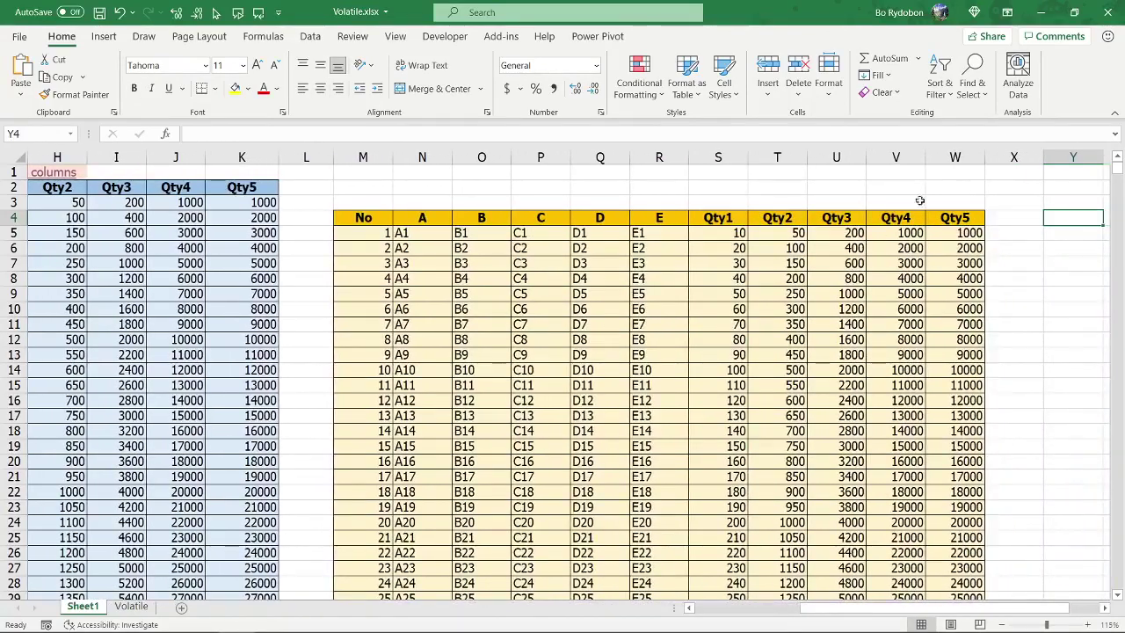
{"action": "scroll", "coordinate": [919, 201], "scroll_direction": "left", "scroll_amount": 1}
{"action": "left_click", "coordinate": [307, 172]}
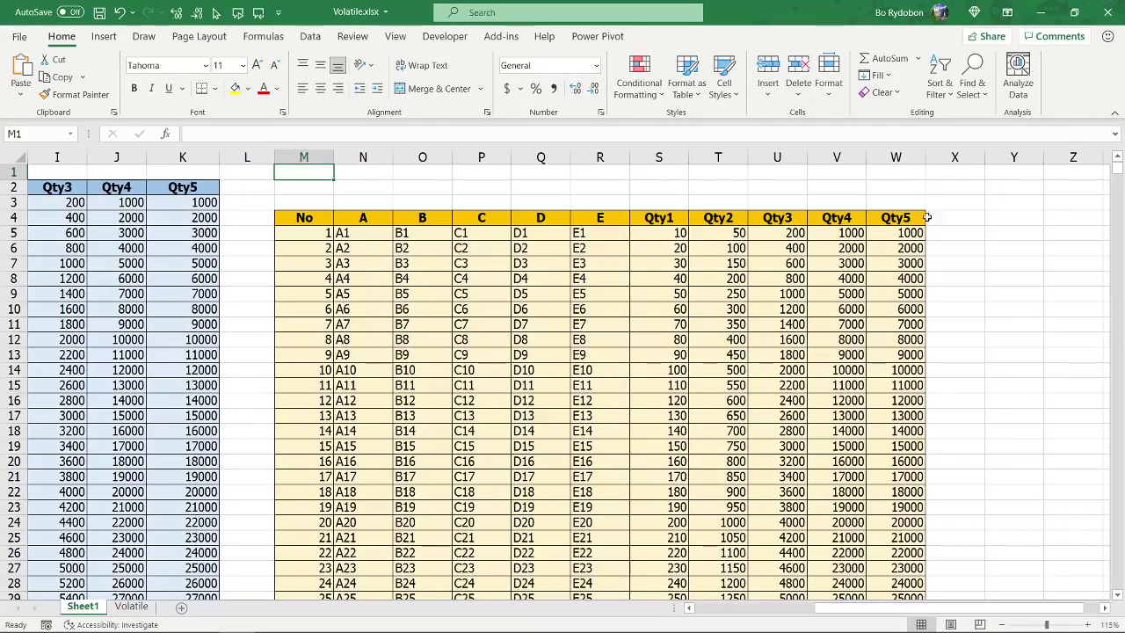
{"action": "left_click", "coordinate": [1013, 170]}
{"action": "type", "text": "1"}
{"action": "key", "text": "Return"}
{"action": "type", "text": "2"}
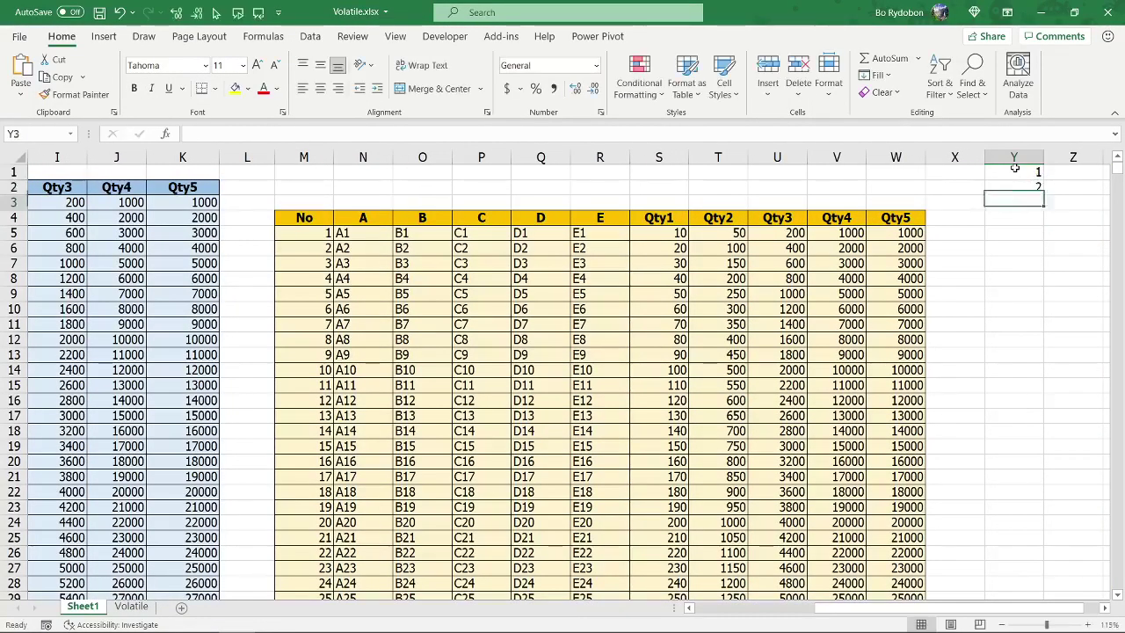
{"action": "key", "text": "Return"}
{"action": "type", "text": "3"}
{"action": "key", "text": "Up"}
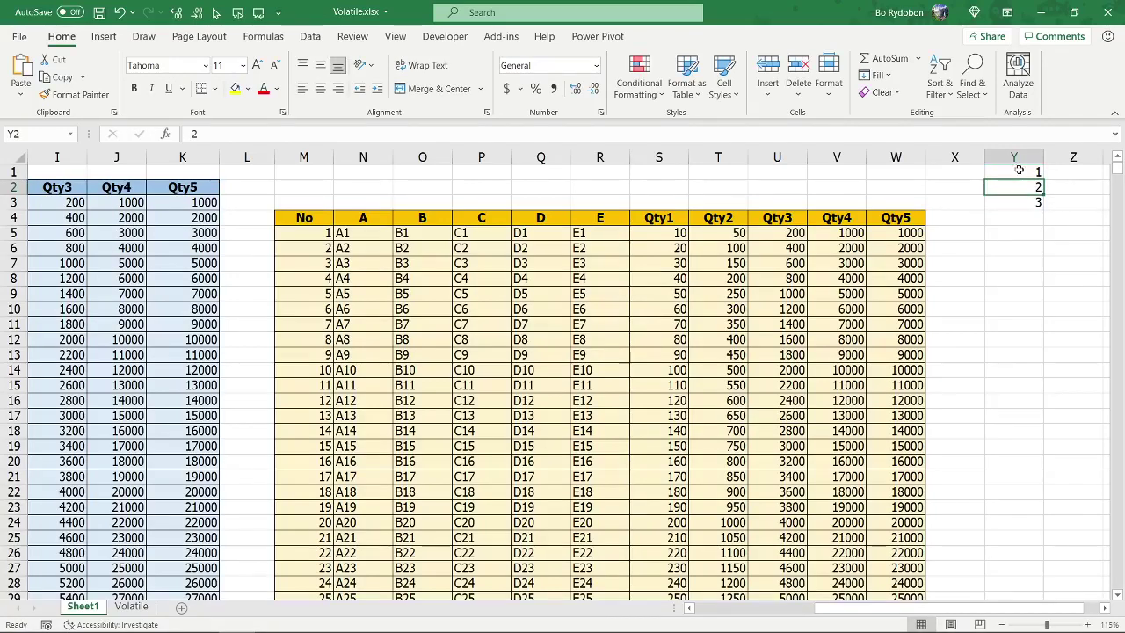
- Return to the Volatile sheet, where =RAND() now shows 0.312485707 and =RANDBETWEEN(1,100) shows 48
{"action": "left_click", "coordinate": [1014, 170]}
{"action": "left_click", "coordinate": [323, 173]}
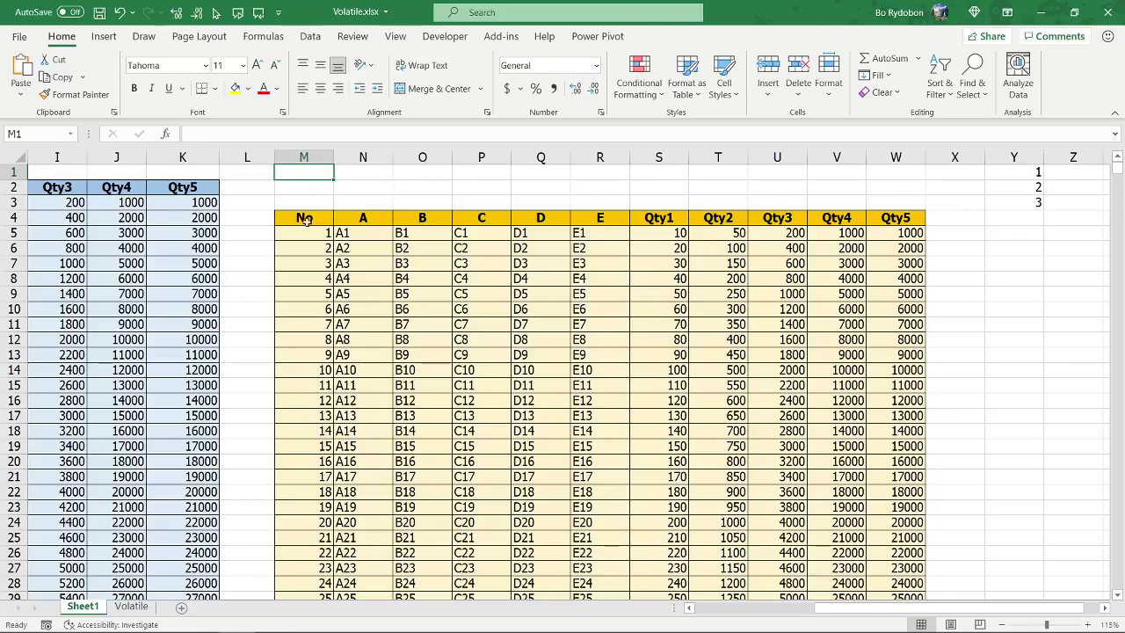
{"action": "left_click", "coordinate": [134, 607]}
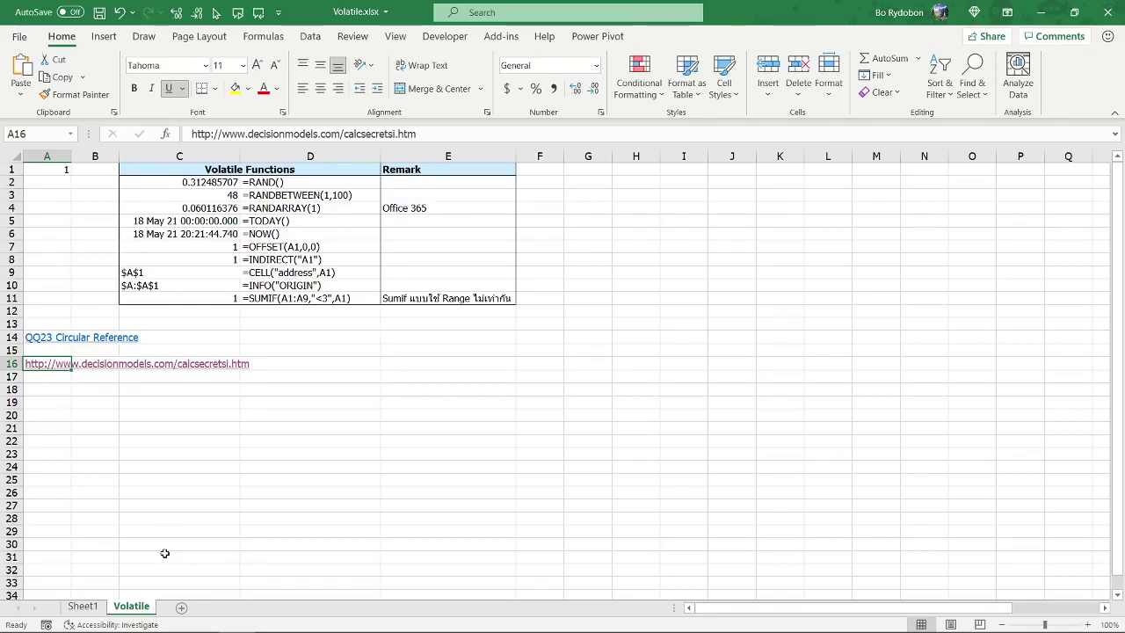
- Leave the Volatile workbook for Chrome, which shows the post on VLOOKUP versus MATCH speed
{"action": "scroll", "coordinate": [238, 233], "scroll_direction": "up", "scroll_amount": 4, "text": "ctrl"}
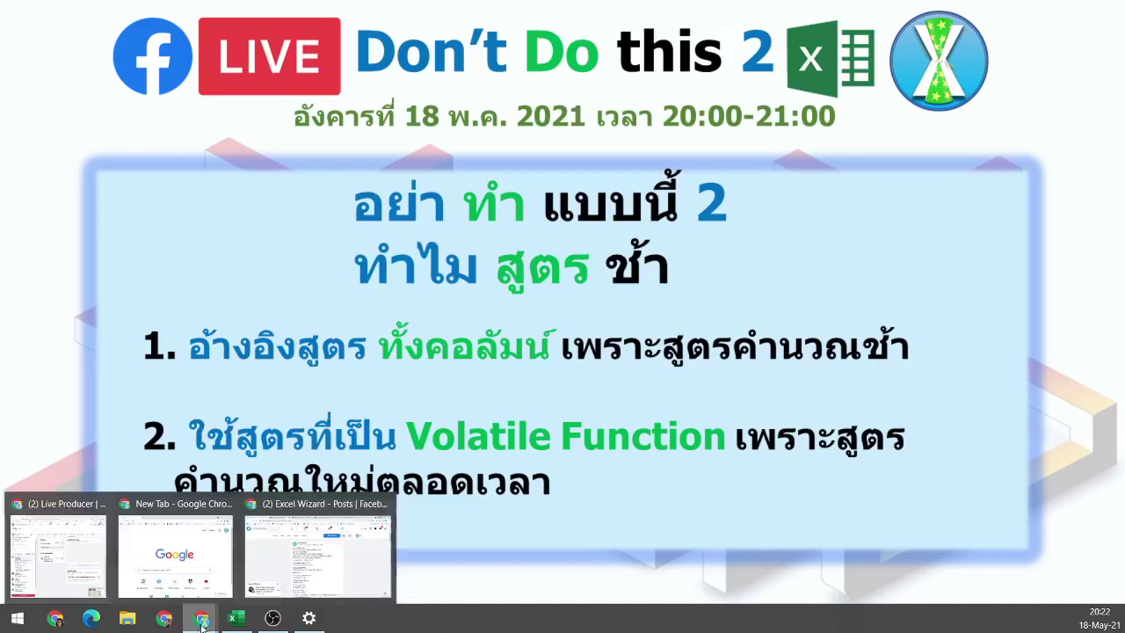
{"action": "mouse_move", "coordinate": [201, 618]}
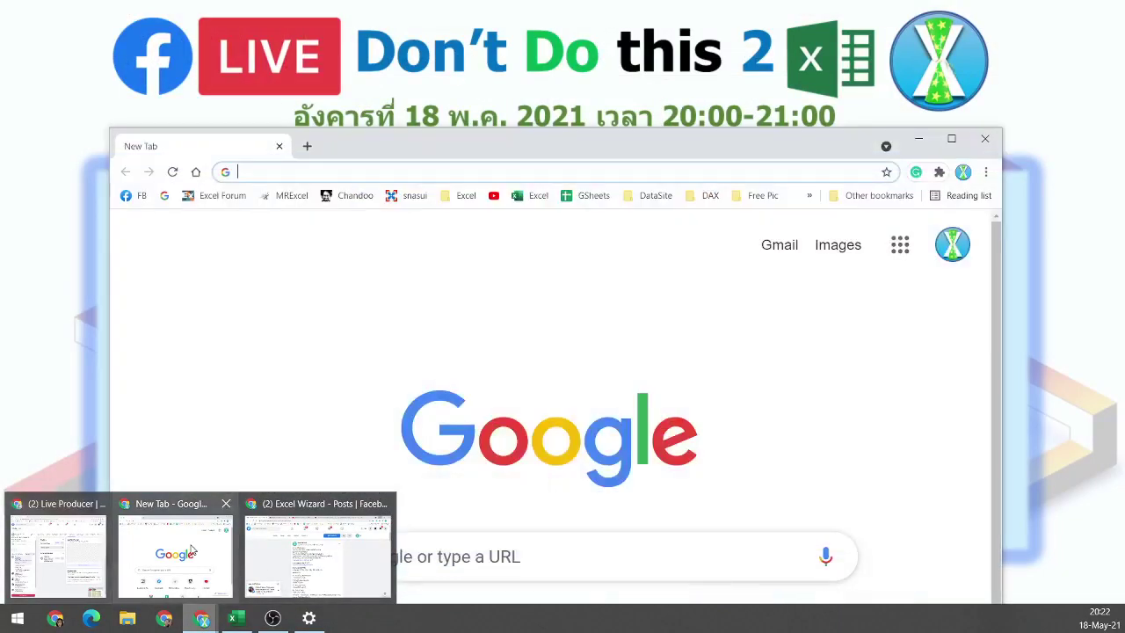
{"action": "left_click", "coordinate": [176, 554]}
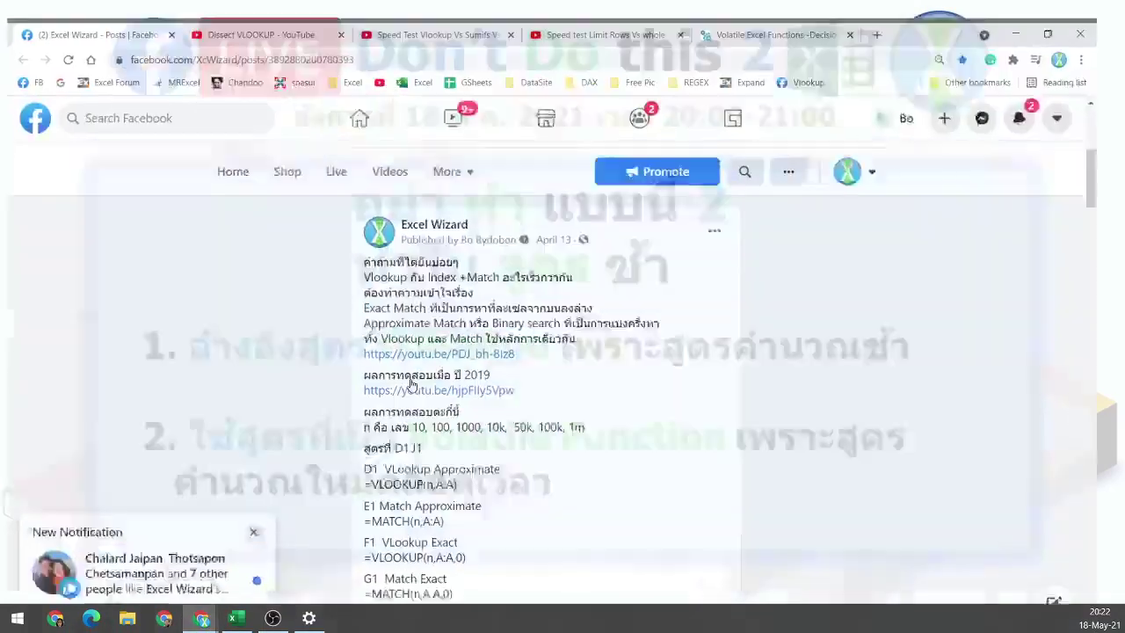
- On the Volatile Excel Functions article, highlight the sentence about recalculating regardless of precedents
{"action": "mouse_move", "coordinate": [202, 618]}
{"action": "left_click", "coordinate": [246, 562]}
{"action": "left_click", "coordinate": [758, 15]}
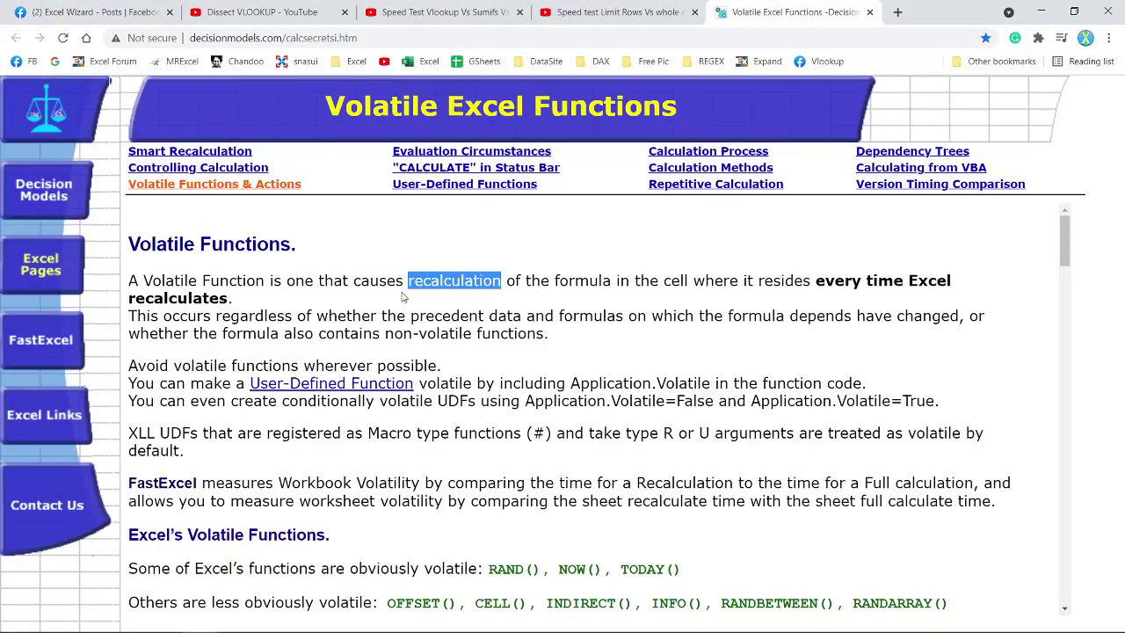
{"action": "left_click", "coordinate": [424, 360]}
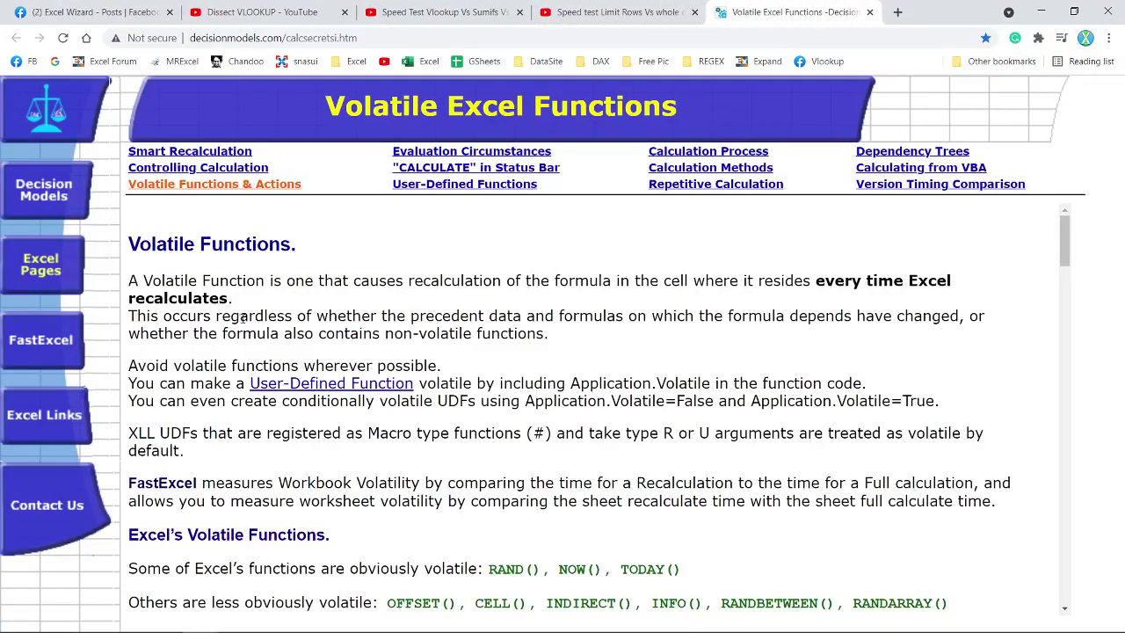
{"action": "mouse_move", "coordinate": [137, 315]}
{"action": "left_mouse_down"}
{"action": "mouse_move", "coordinate": [539, 318]}
{"action": "mouse_move", "coordinate": [604, 336]}
{"action": "left_mouse_up"}
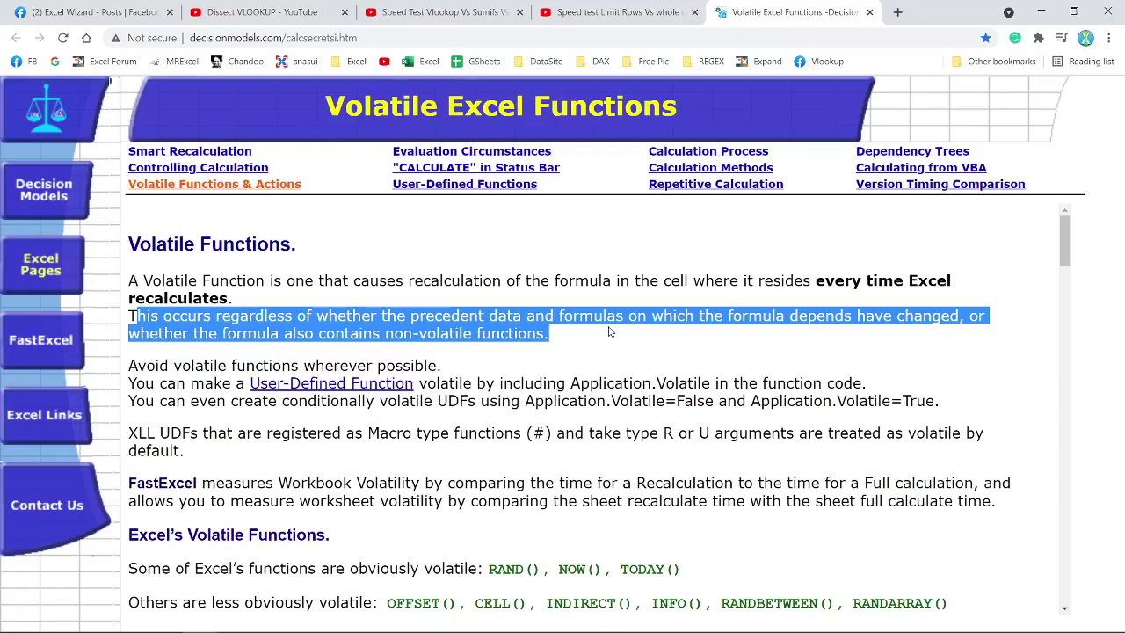
{"action": "left_click", "coordinate": [615, 336]}
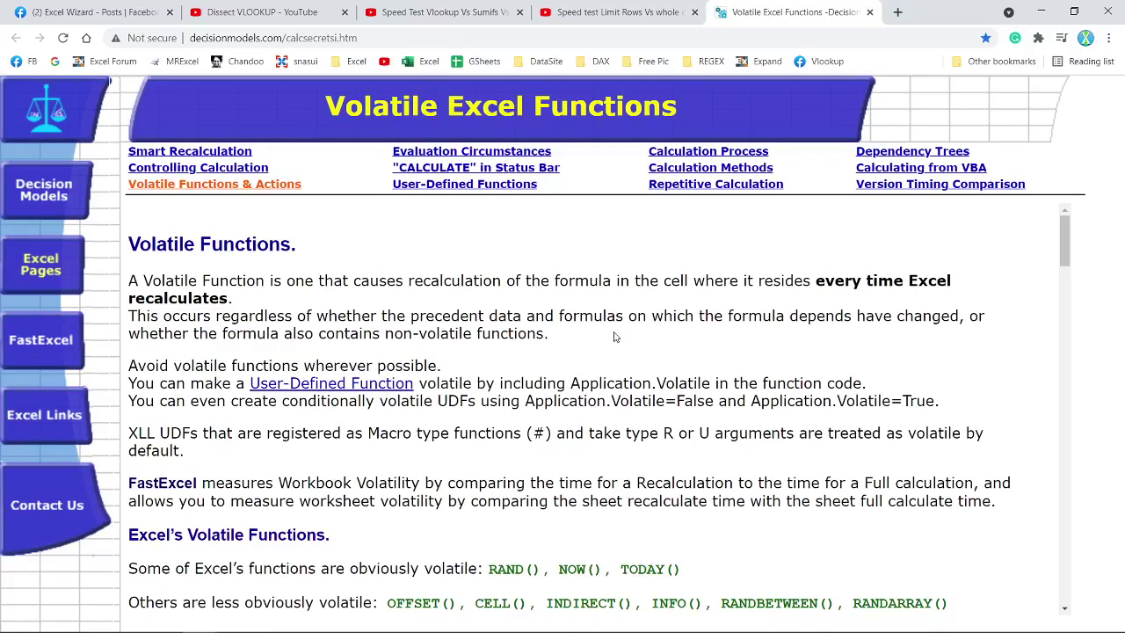
- Highlight RAND, NOW and TODAY in the volatile list, then switch to the Dissect VLOOKUP tab
{"action": "scroll", "coordinate": [477, 309], "scroll_direction": "down", "scroll_amount": 3}
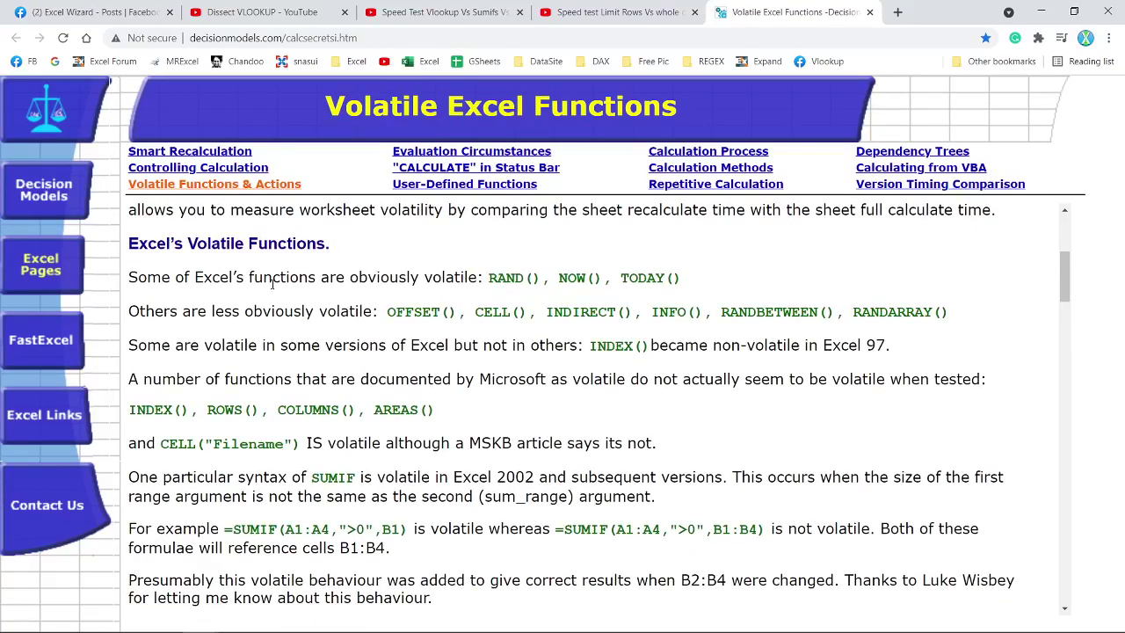
{"action": "left_click_drag", "start_coordinate": [484, 278], "coordinate": [691, 284]}
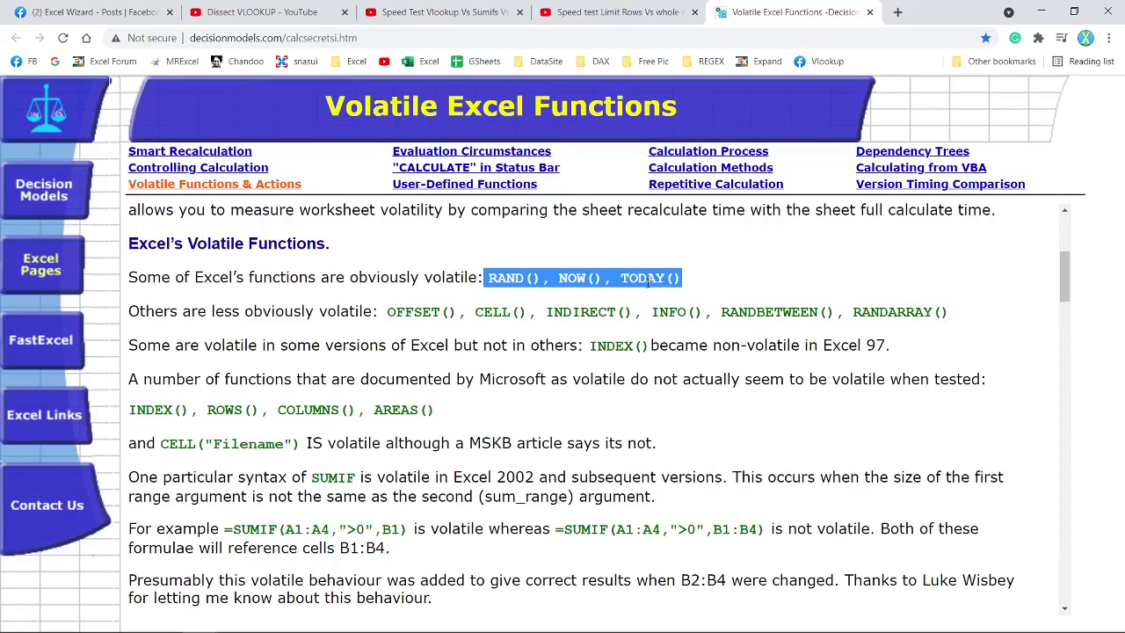
{"action": "left_click", "coordinate": [387, 313]}
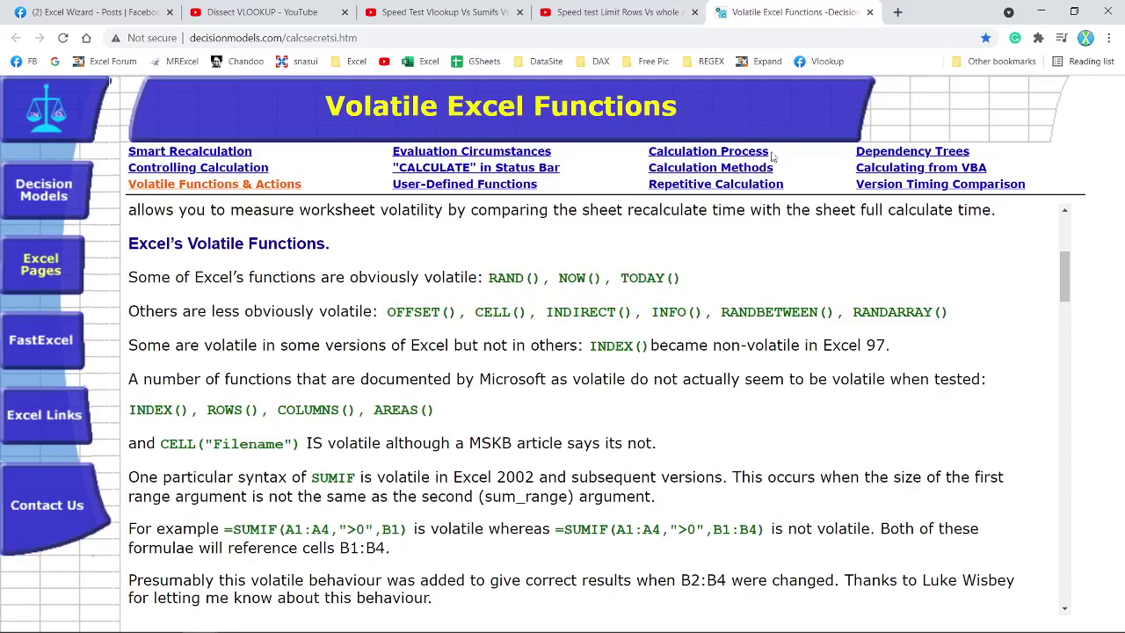
{"action": "left_click", "coordinate": [616, 12]}
{"action": "left_click", "coordinate": [105, 8]}
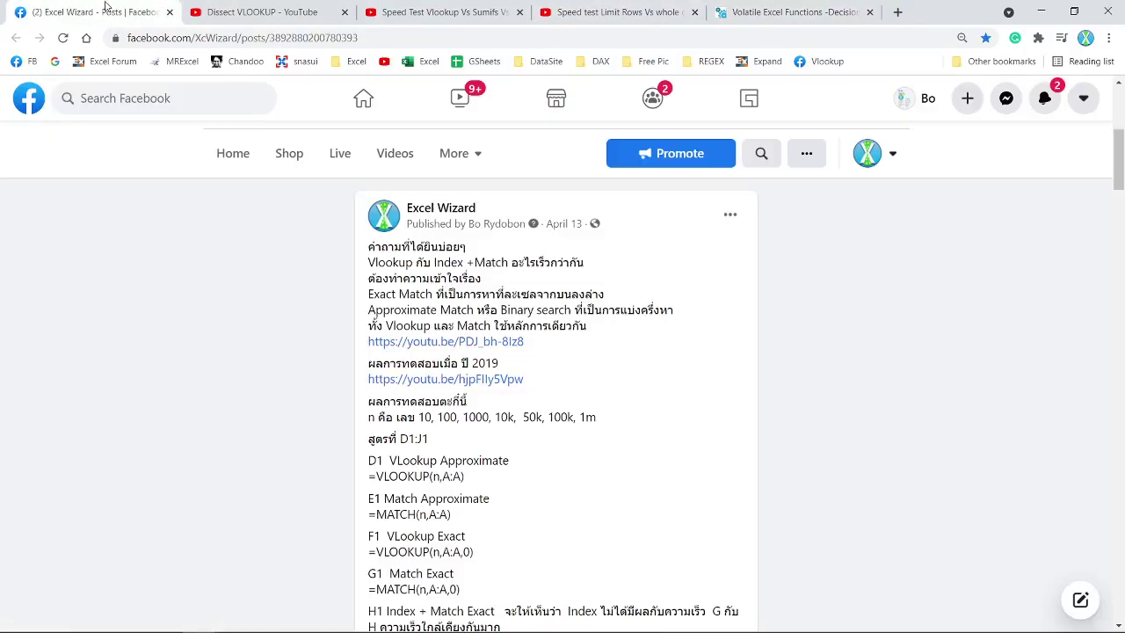
{"action": "left_click", "coordinate": [253, 12]}
- Back in Excel, fill the RAND result C2 and the TODAY/NOW results C5:C6 yellow
{"action": "key", "text": "alt+Tab"}
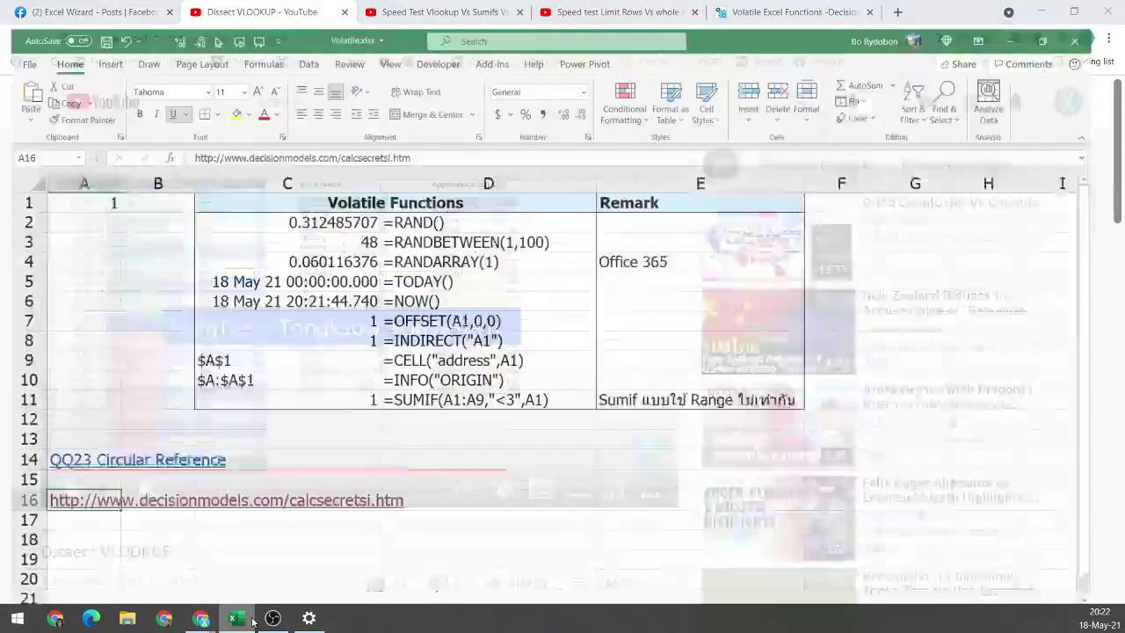
{"action": "left_click", "coordinate": [356, 195]}
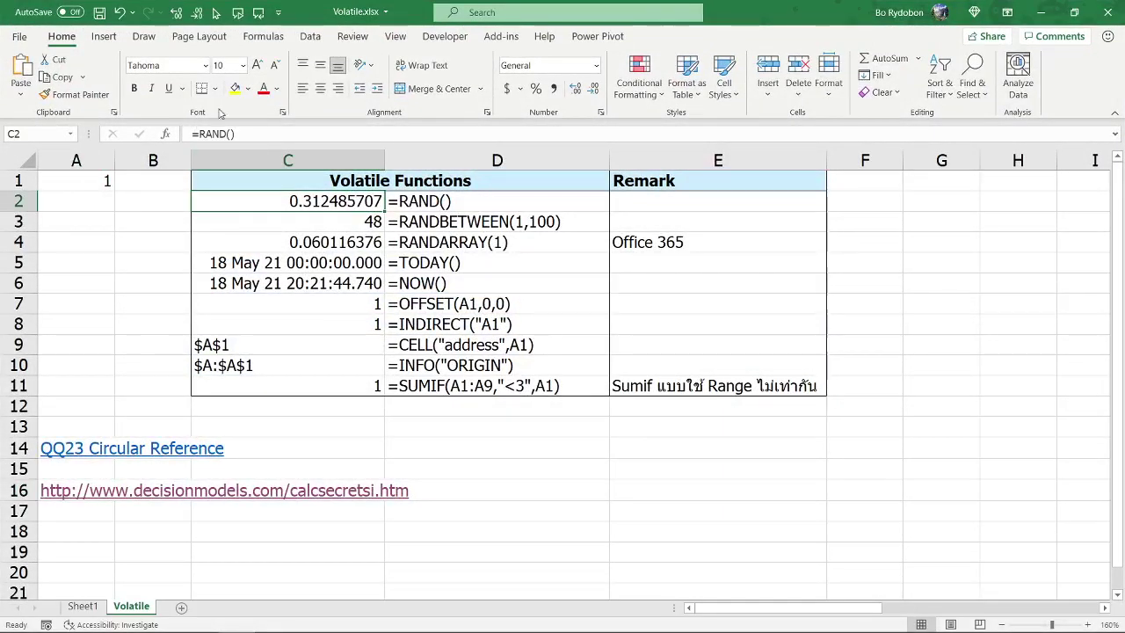
{"action": "left_click", "coordinate": [241, 89]}
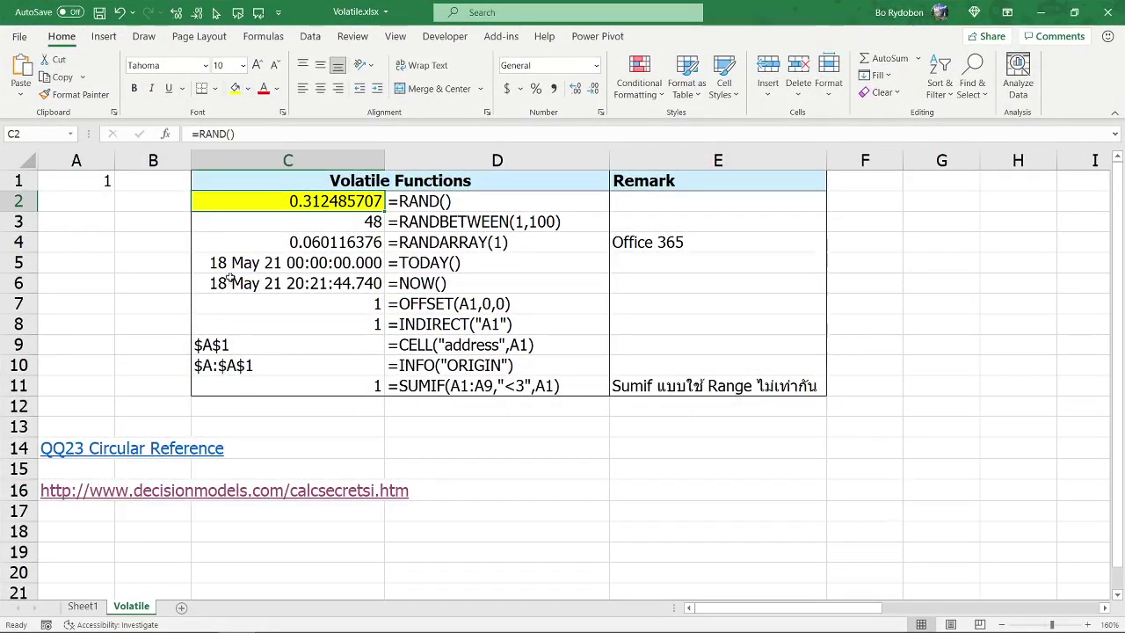
{"action": "left_click", "coordinate": [339, 263]}
{"action": "left_click", "coordinate": [339, 283], "text": "ctrl"}
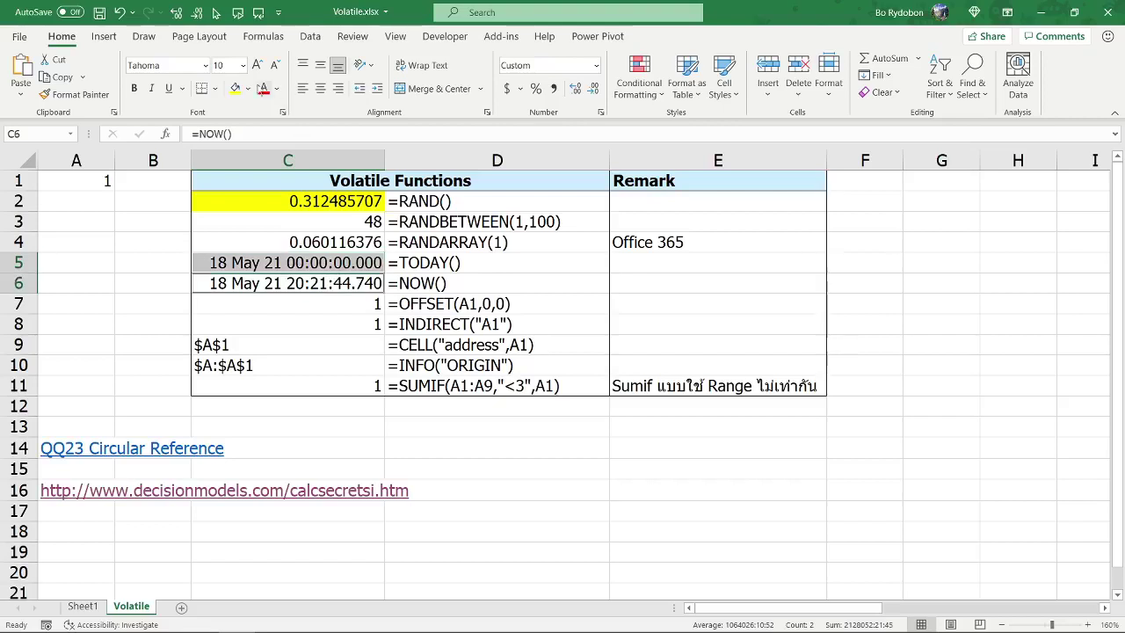
{"action": "left_click", "coordinate": [236, 90]}
- Enter 1 in G4, then delete it to make the volatile cells recalculate
{"action": "left_click", "coordinate": [884, 260]}
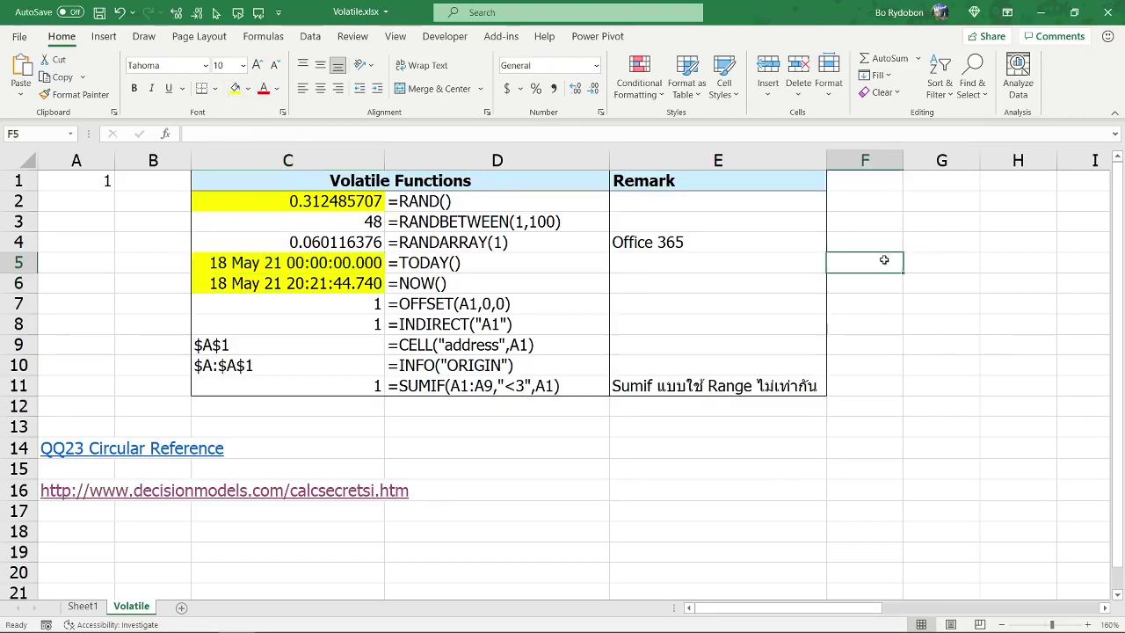
{"action": "key", "text": "Up"}
{"action": "key", "text": "Right"}
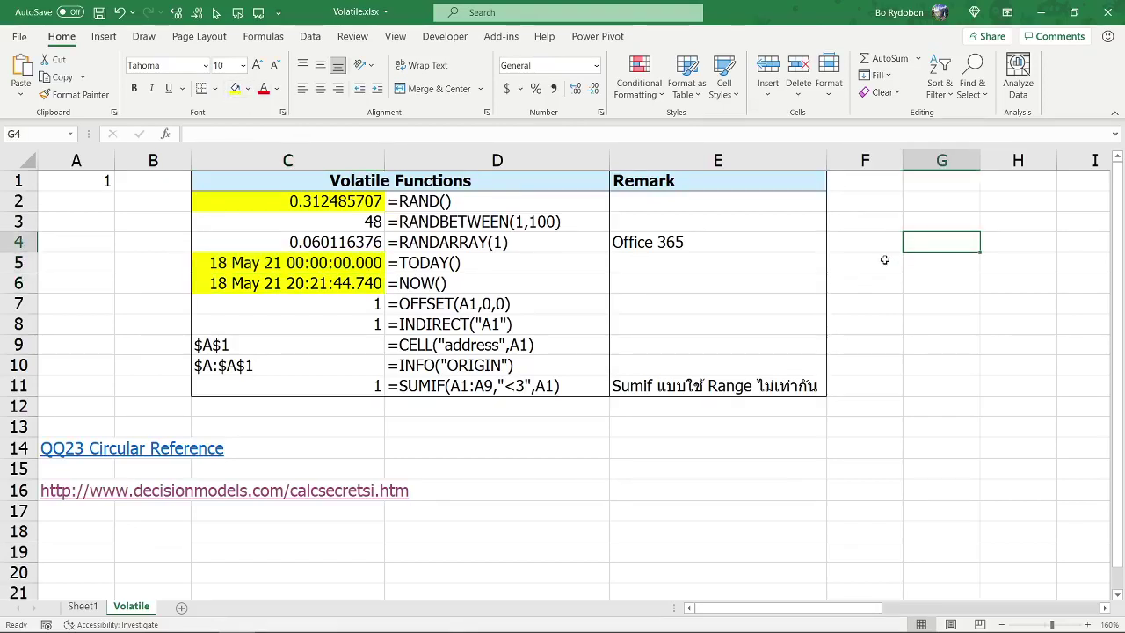
{"action": "type", "text": "1"}
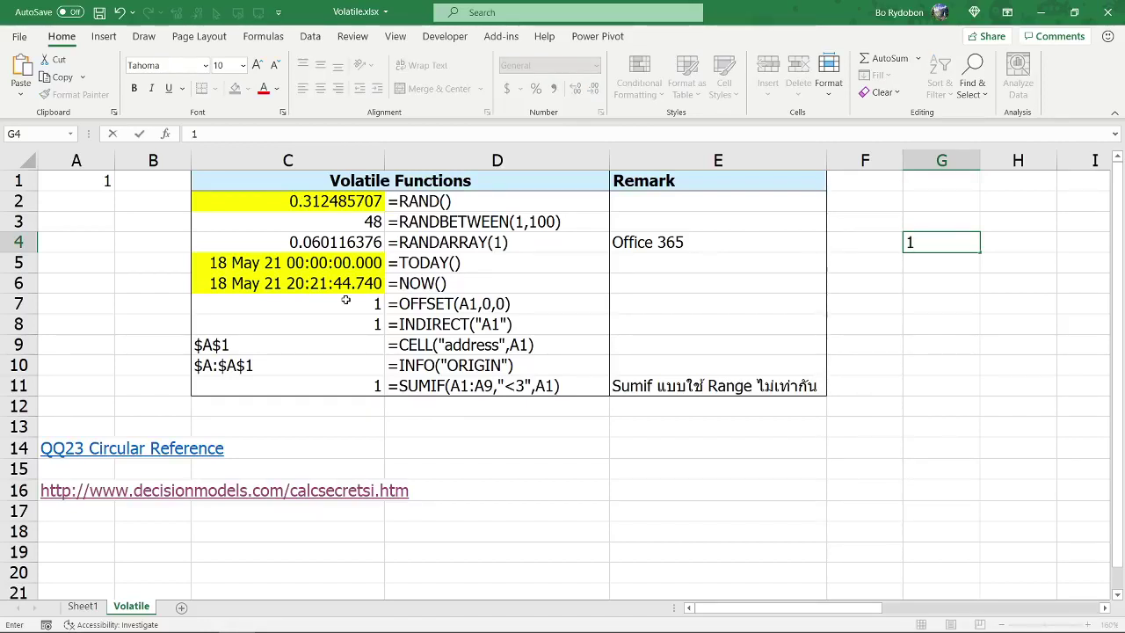
{"action": "key", "text": "Return"}
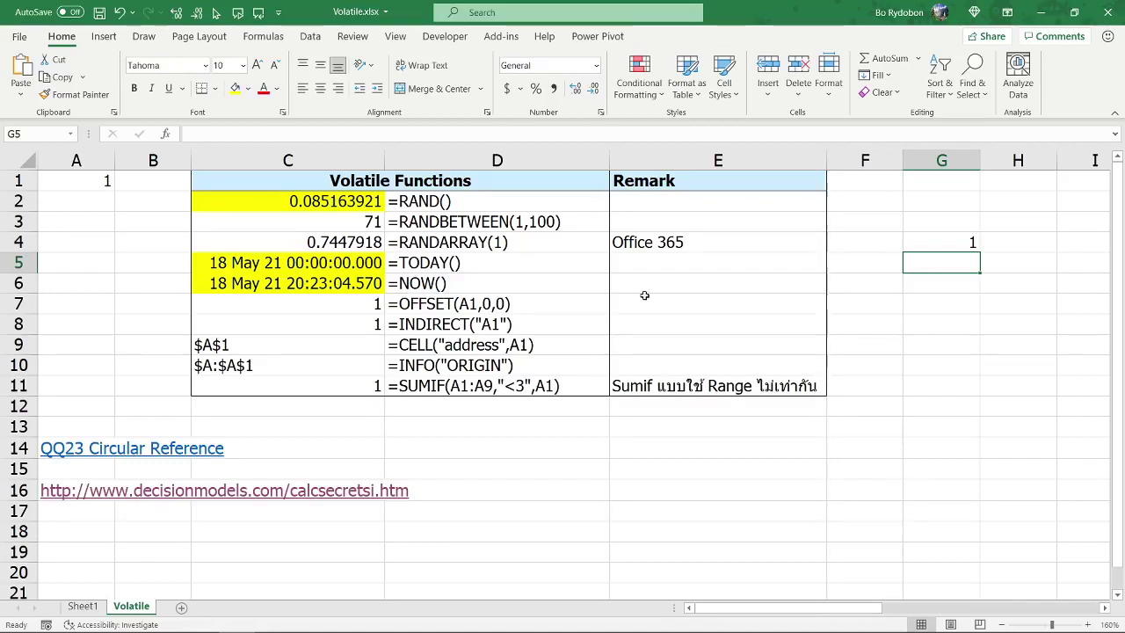
{"action": "key", "text": "Up"}
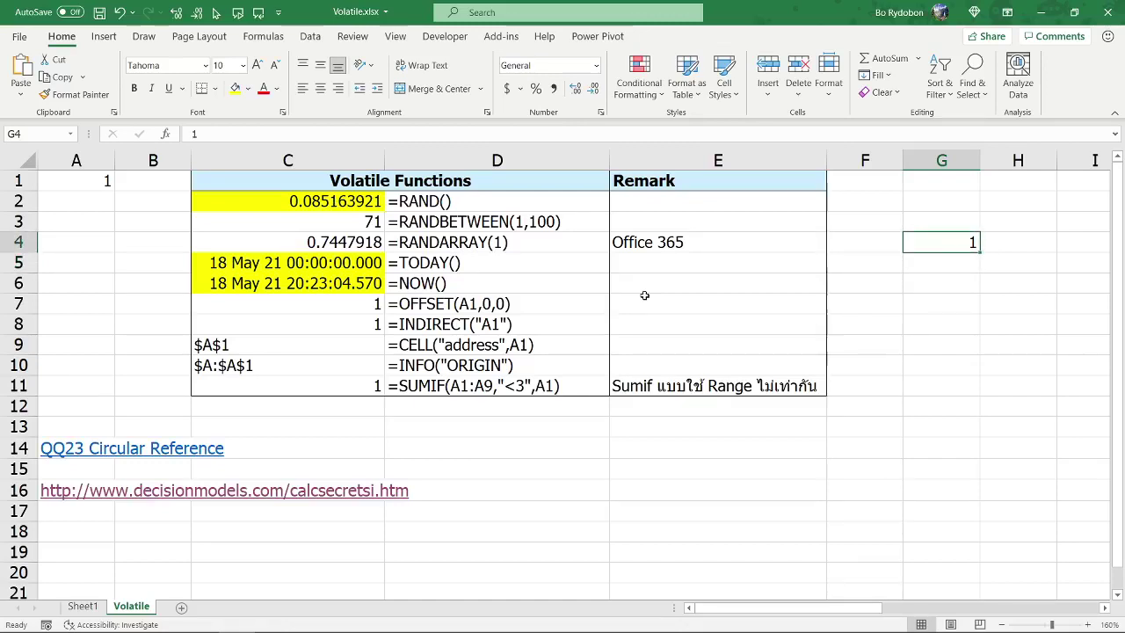
{"action": "key", "text": "Delete"}
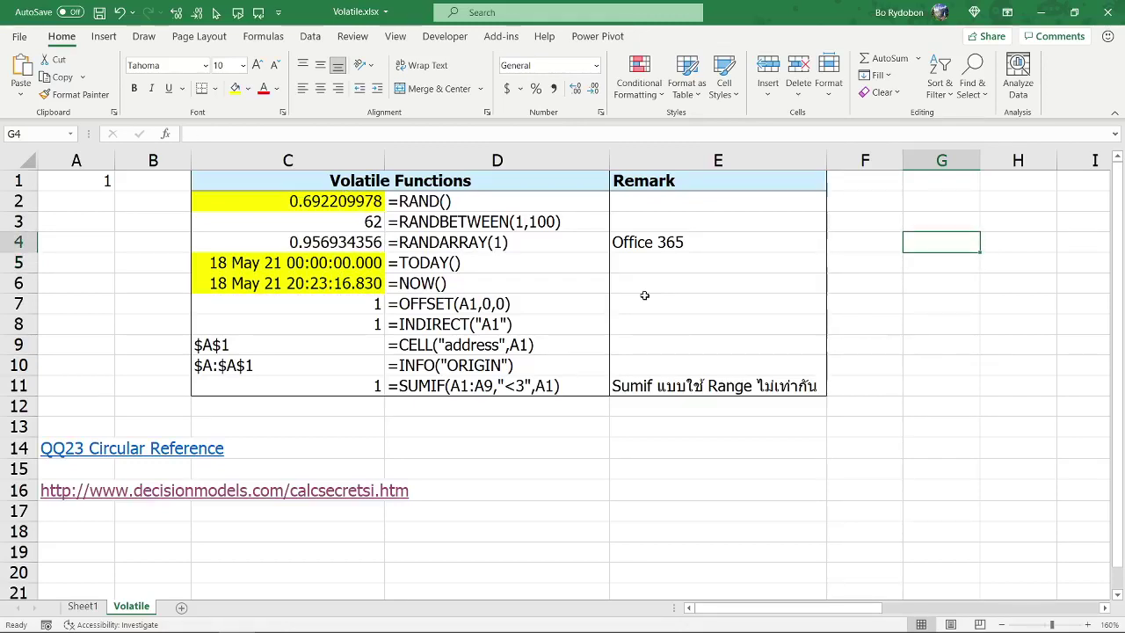
- Fill the whole result range C2:C6 yellow, including RANDBETWEEN and RANDARRAY
{"action": "left_click_drag", "start_coordinate": [375, 210], "coordinate": [378, 283]}
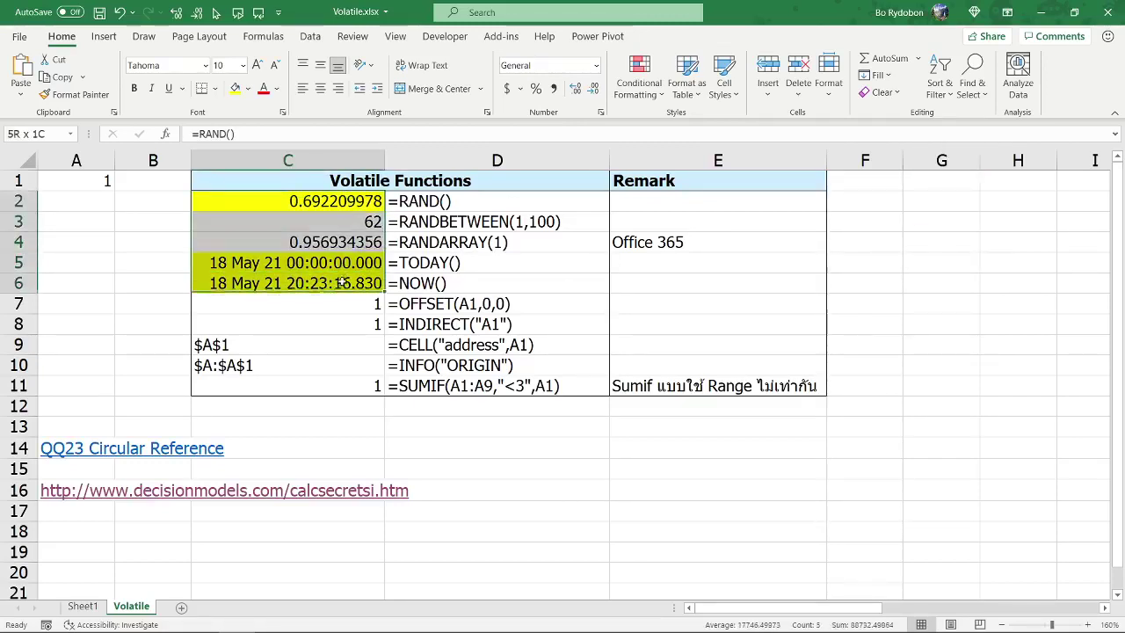
{"action": "left_click", "coordinate": [235, 88]}
{"action": "left_click", "coordinate": [352, 322]}
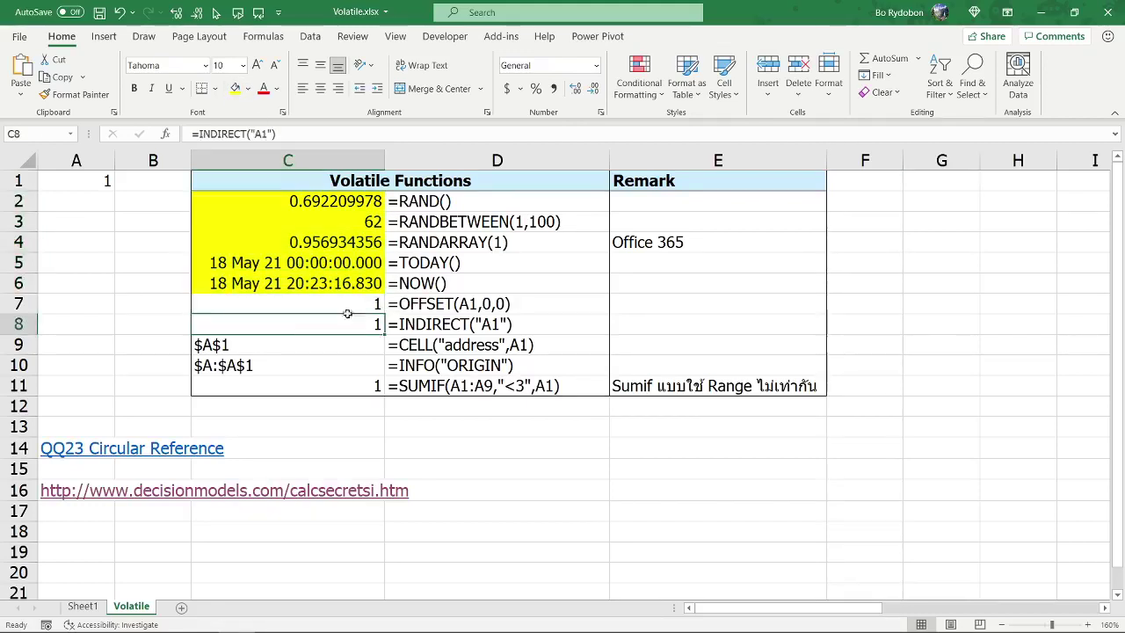
{"action": "left_click", "coordinate": [903, 260]}
{"action": "scroll", "coordinate": [715, 308], "scroll_direction": "down", "scroll_amount": 1}
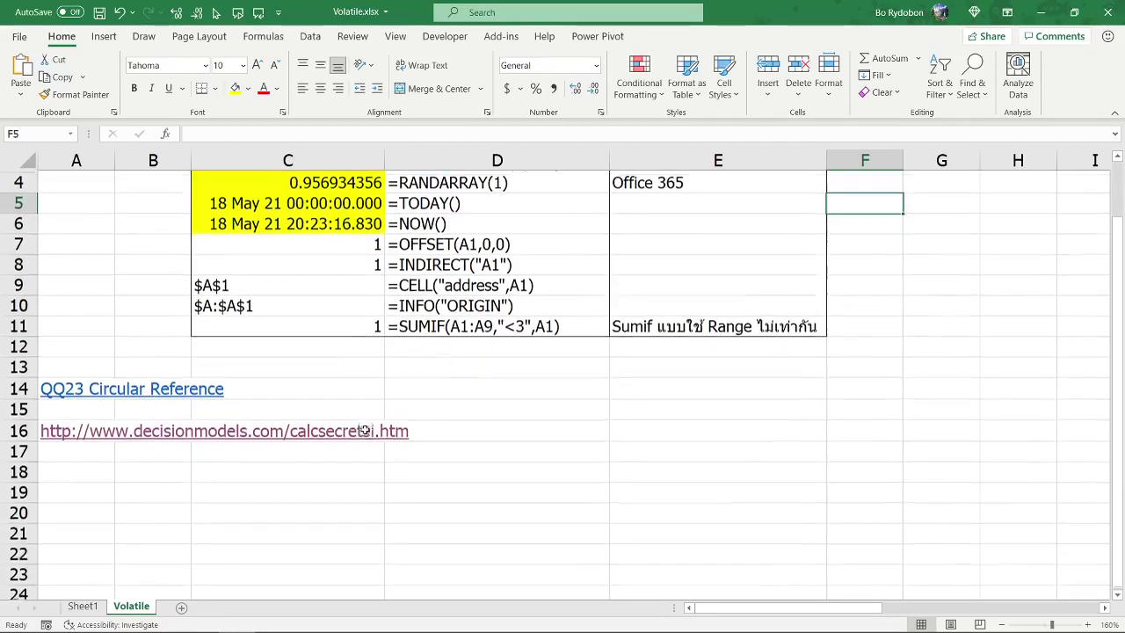
{"action": "scroll", "coordinate": [415, 426], "scroll_direction": "up", "scroll_amount": 1}
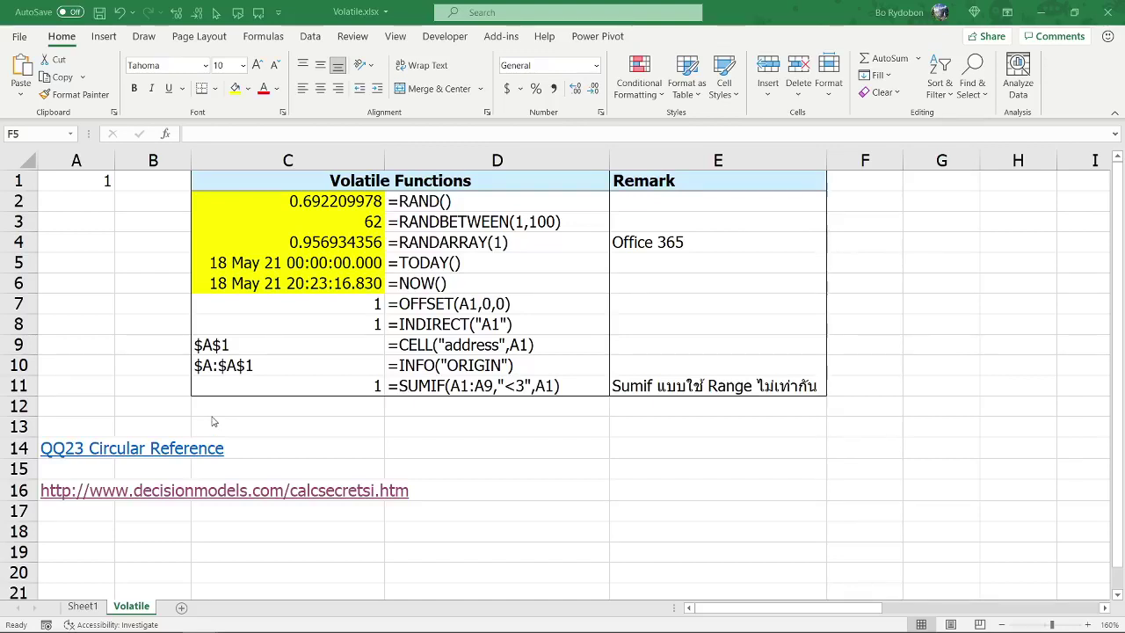
- Step down through the formula texts in D7:D11 for OFFSET, INDIRECT, CELL, INFO and SUMIF
{"action": "left_click", "coordinate": [444, 308]}
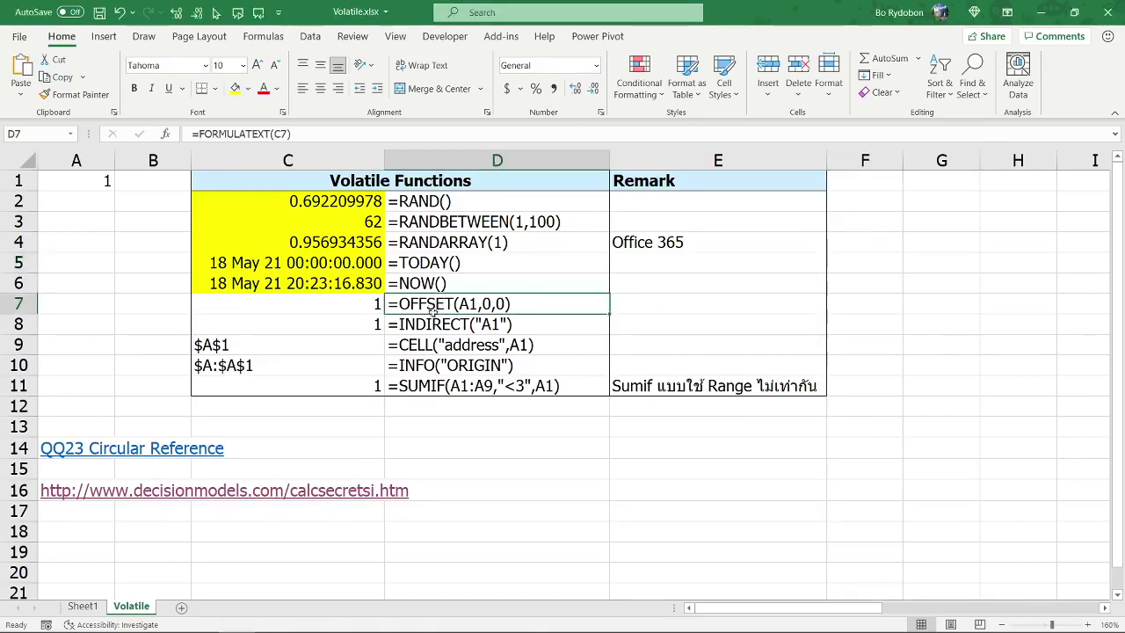
{"action": "key", "text": "Down"}
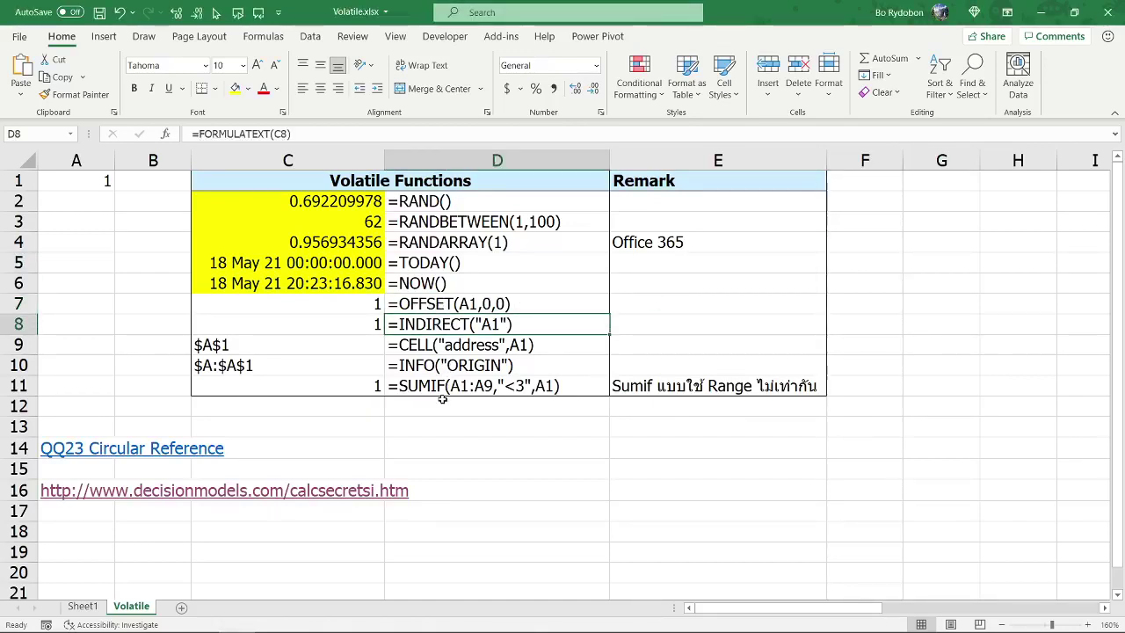
{"action": "key", "text": "Down"}
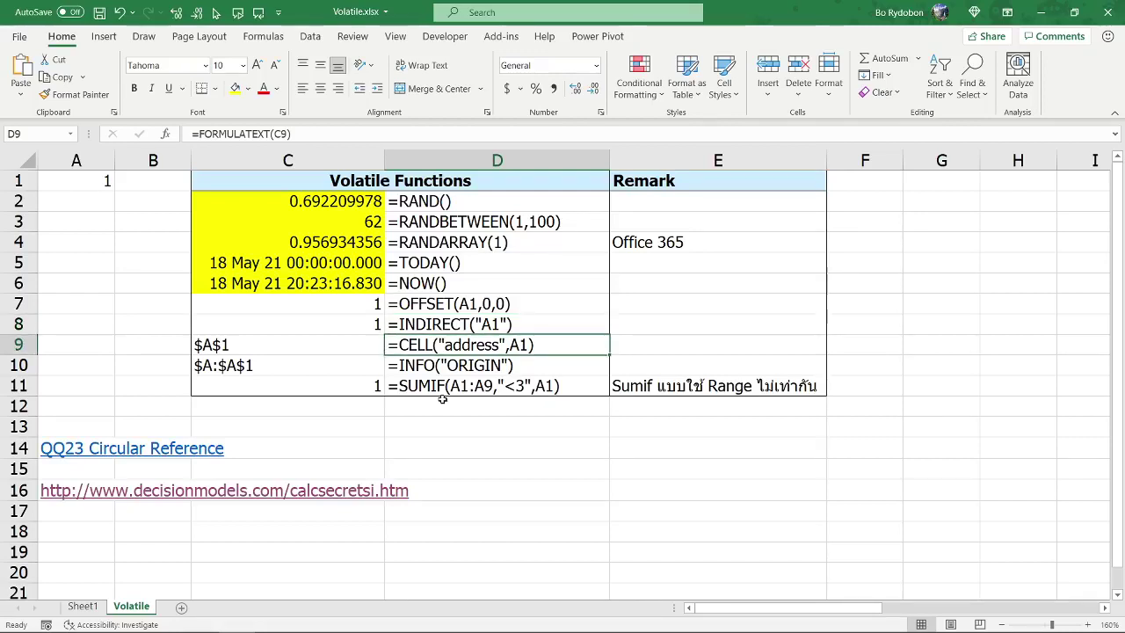
{"action": "key", "text": "Down"}
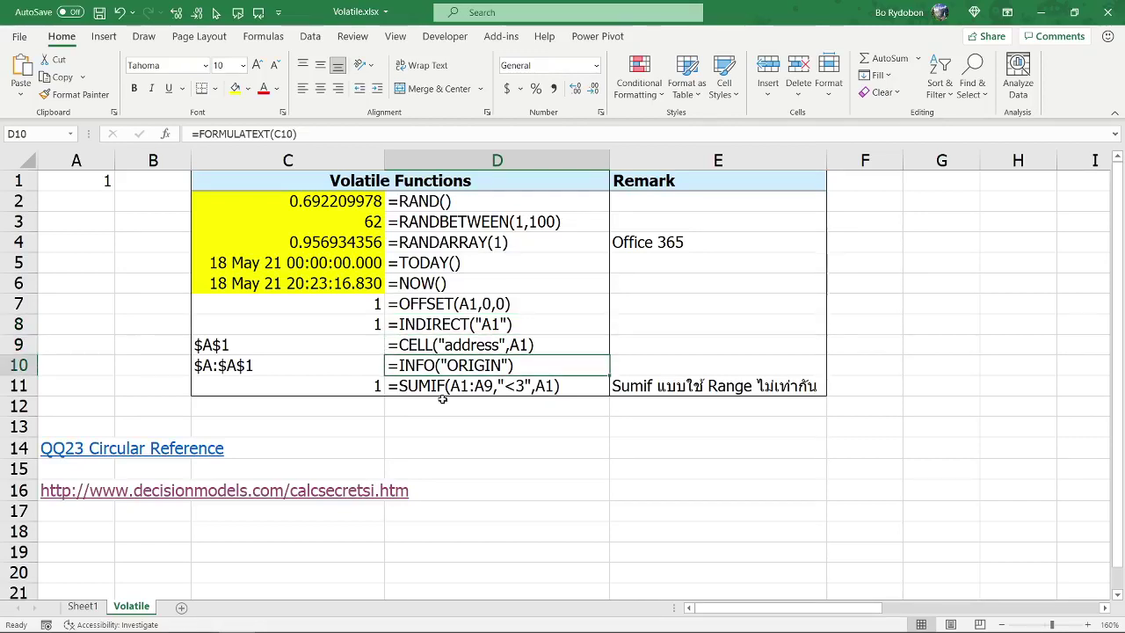
{"action": "key", "text": "Down"}
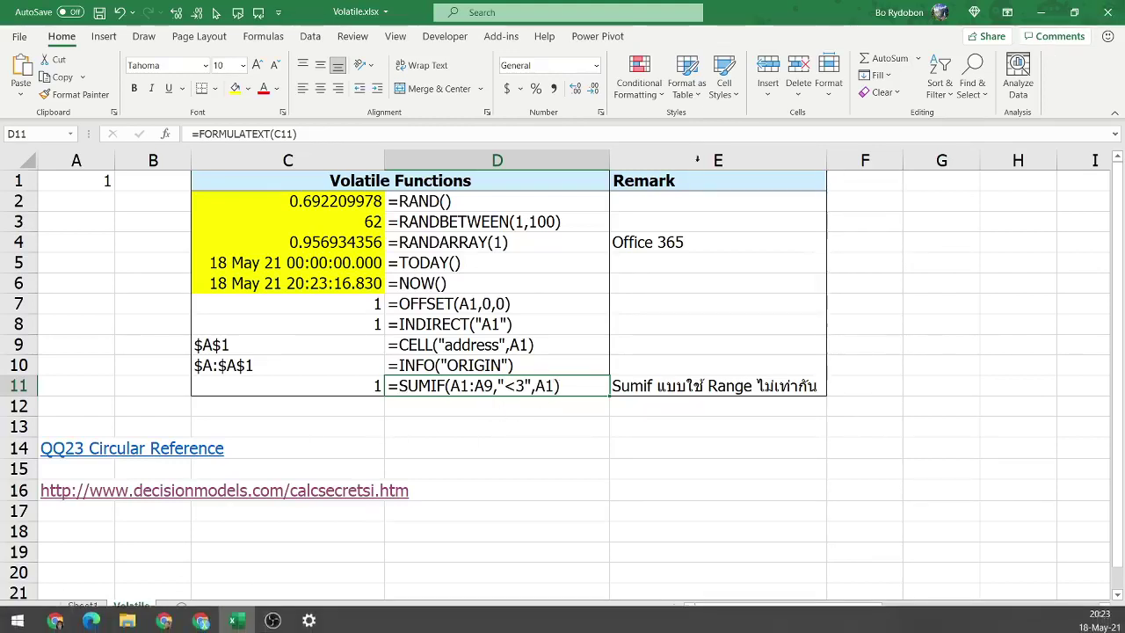
- On the Volatile Excel Functions page, highlight OFFSET, CELL, INDIRECT, INFO, RANDBETWEEN and RANDARRAY
{"action": "left_click", "coordinate": [1042, 12]}
{"action": "left_click", "coordinate": [775, 13]}
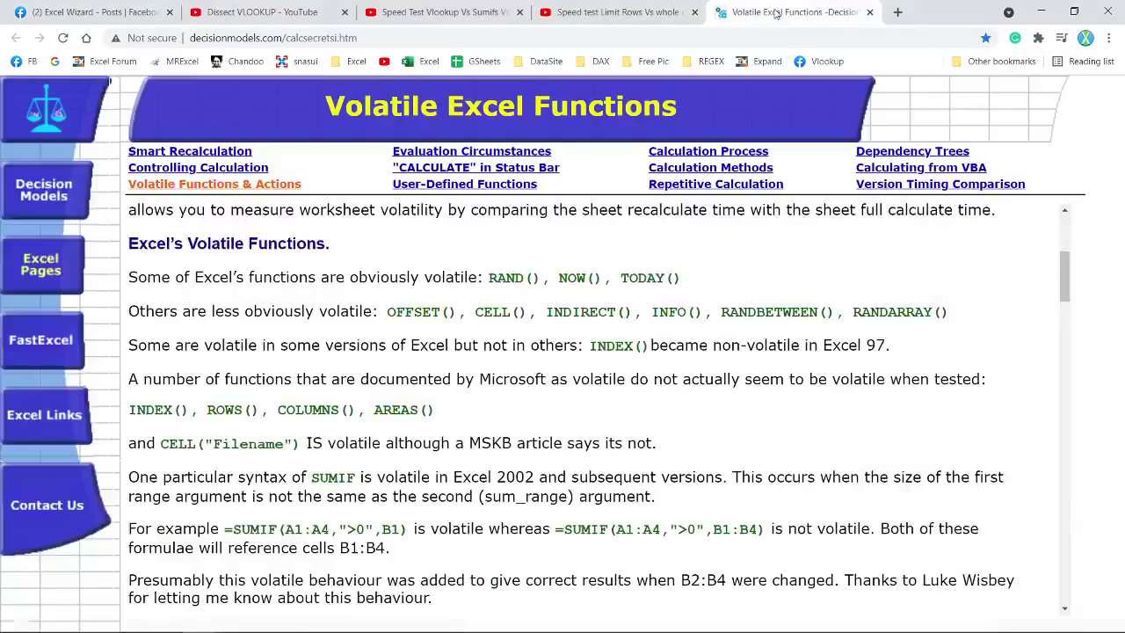
{"action": "scroll", "coordinate": [269, 449], "scroll_direction": "down", "scroll_amount": 1}
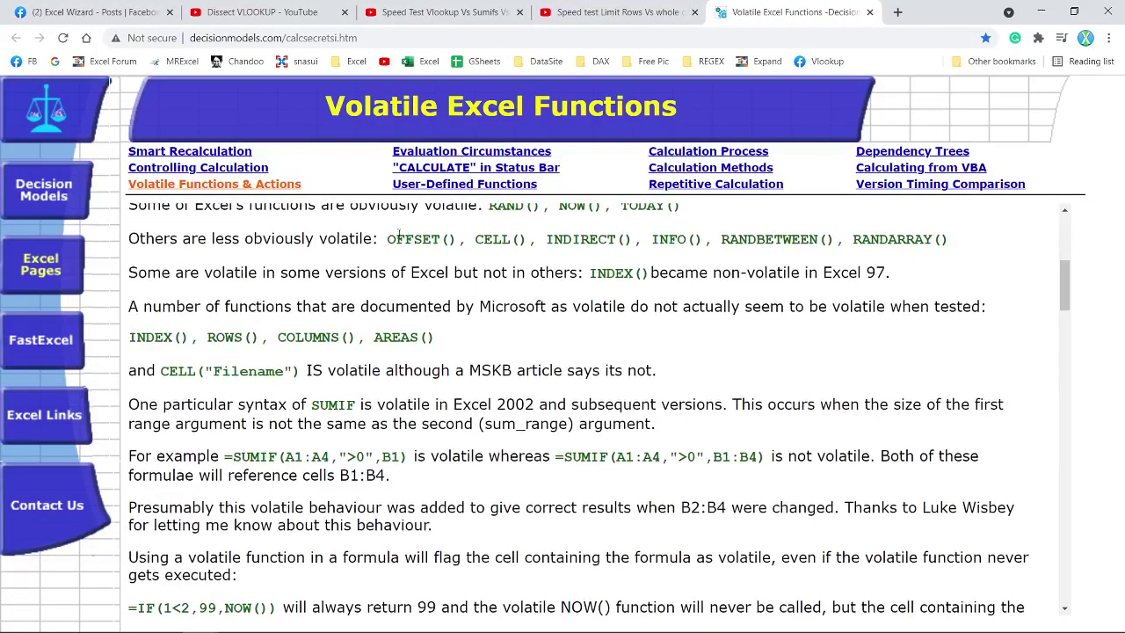
{"action": "left_click_drag", "start_coordinate": [388, 239], "coordinate": [707, 238]}
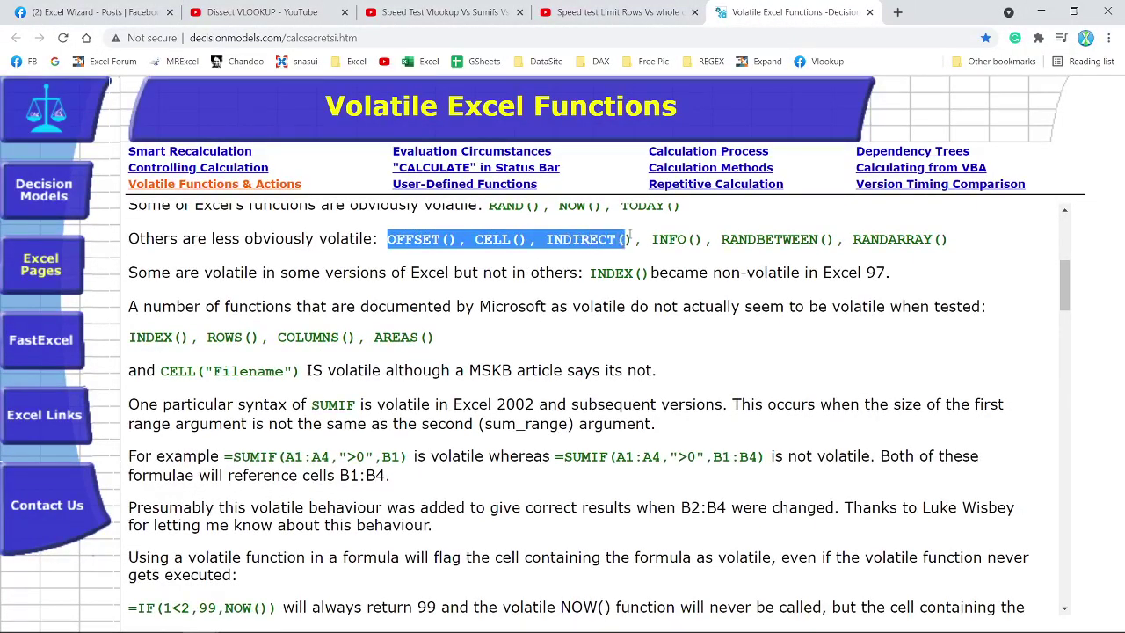
{"action": "scroll", "coordinate": [711, 273], "scroll_direction": "up", "scroll_amount": 2}
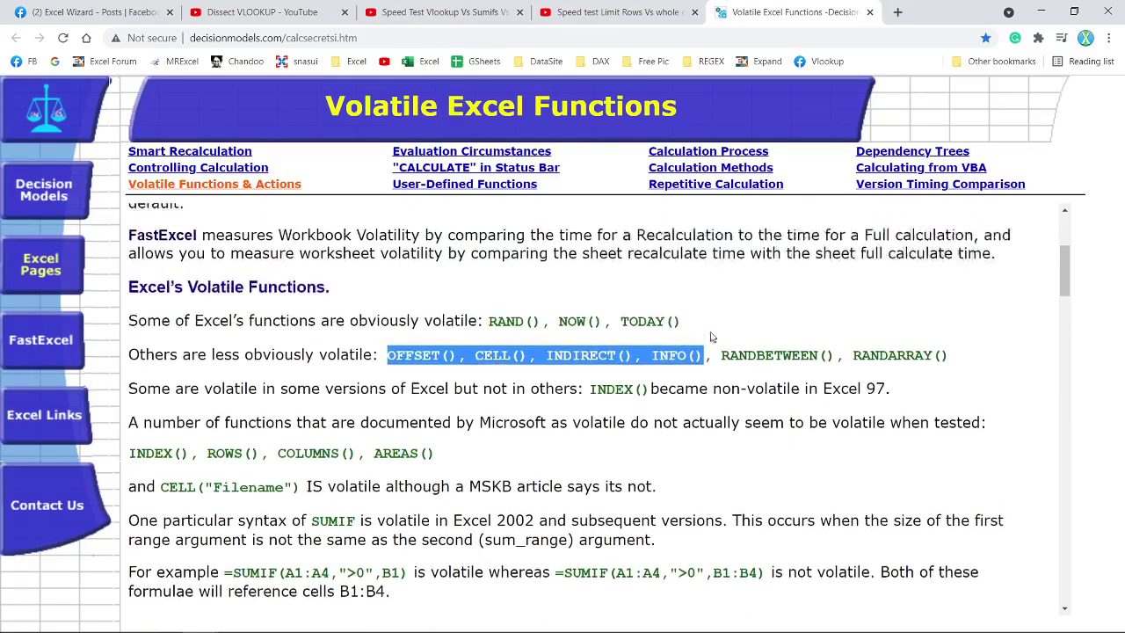
{"action": "left_click", "coordinate": [727, 404]}
{"action": "left_click_drag", "start_coordinate": [721, 384], "coordinate": [948, 390]}
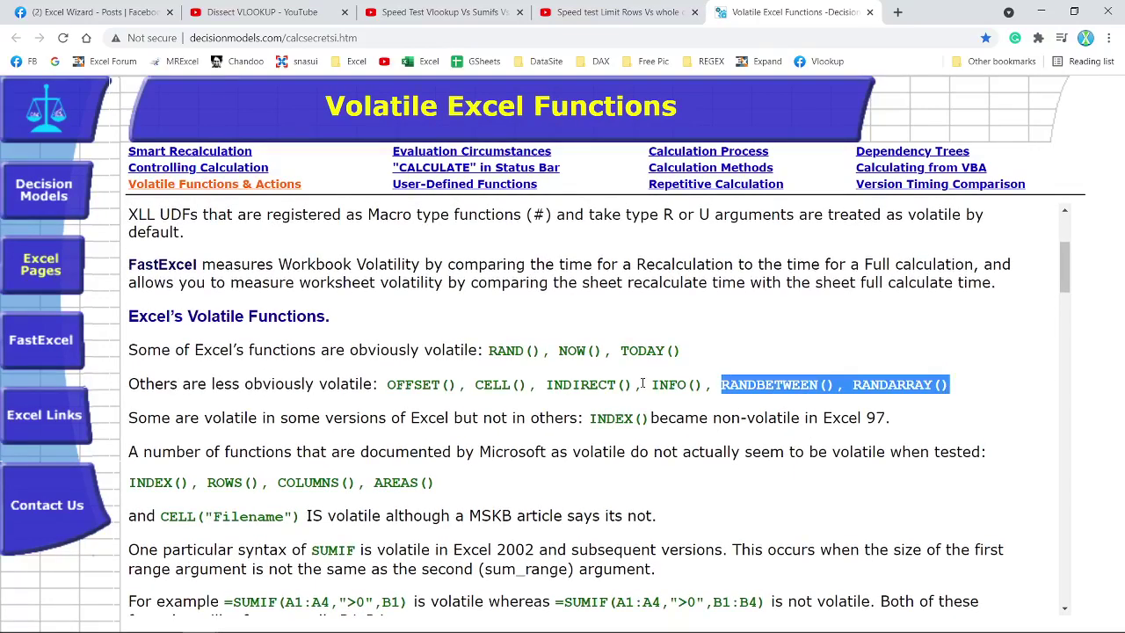
{"action": "scroll", "coordinate": [363, 384], "scroll_direction": "down", "scroll_amount": 1}
{"action": "scroll", "coordinate": [361, 395], "scroll_direction": "down", "scroll_amount": 1}
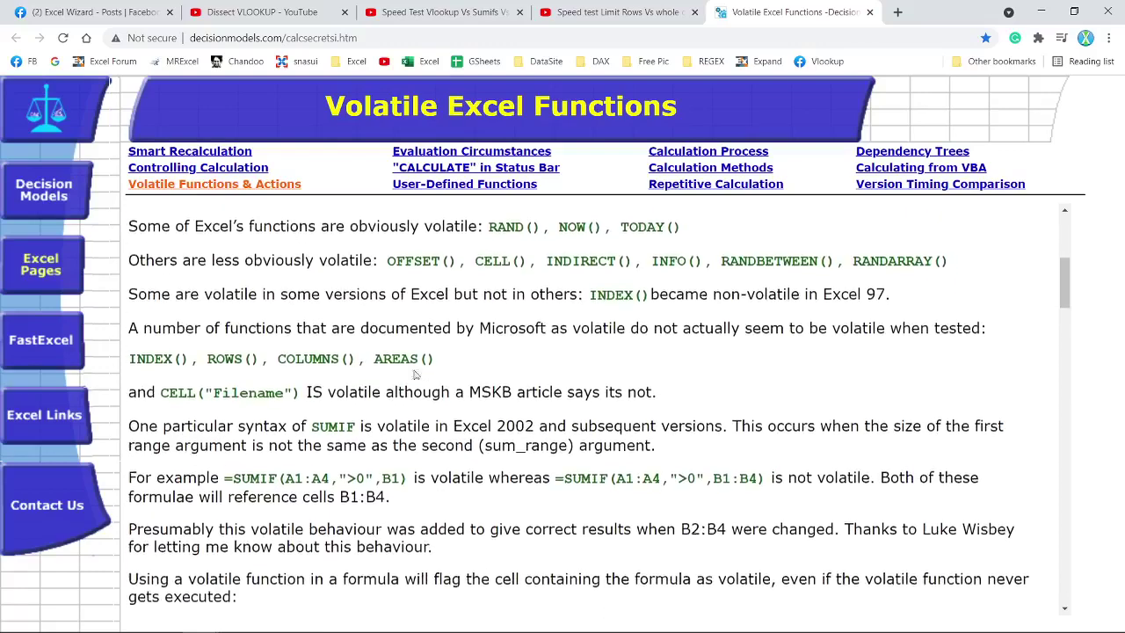
{"action": "left_click_drag", "start_coordinate": [436, 337], "coordinate": [129, 333]}
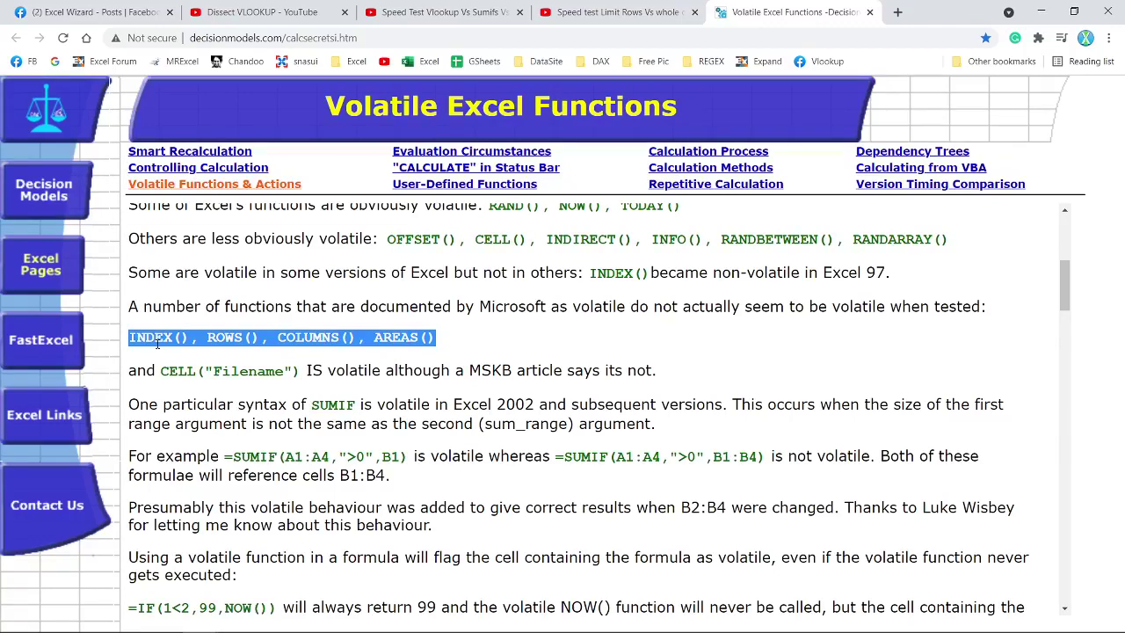
- Scroll to the Dependents of Volatile functions section and highlight the Direct and Indirect dependents headings
{"action": "scroll", "coordinate": [201, 366], "scroll_direction": "down", "scroll_amount": 2}
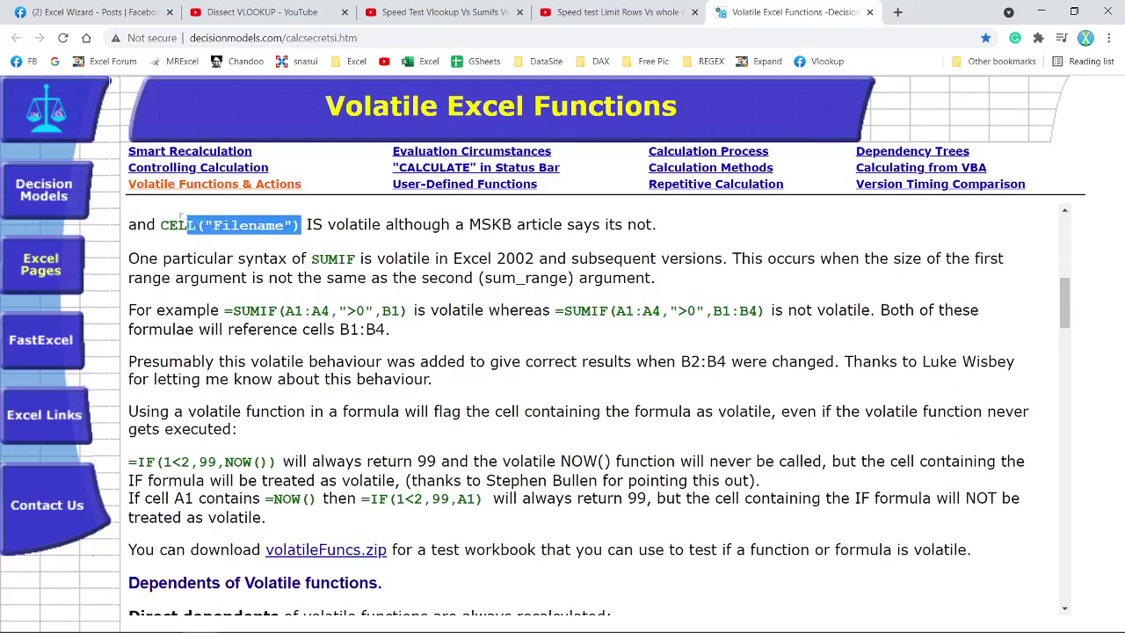
{"action": "scroll", "coordinate": [522, 311], "scroll_direction": "up", "scroll_amount": 2}
{"action": "scroll", "coordinate": [519, 351], "scroll_direction": "up", "scroll_amount": 2}
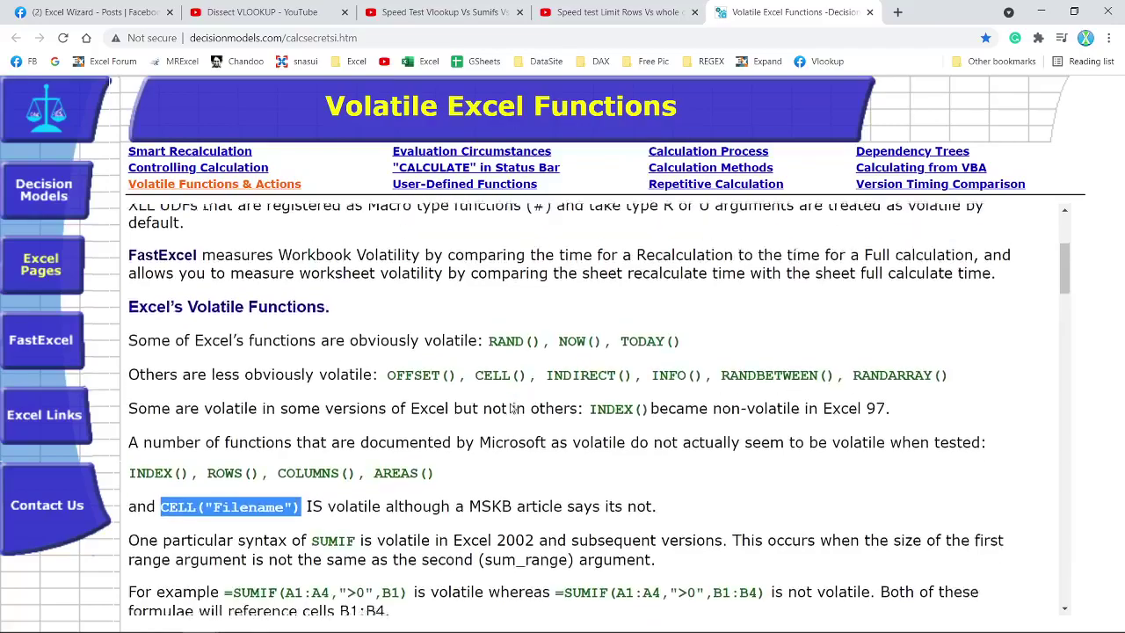
{"action": "scroll", "coordinate": [512, 409], "scroll_direction": "down", "scroll_amount": 1}
{"action": "scroll", "coordinate": [512, 409], "scroll_direction": "down", "scroll_amount": 2}
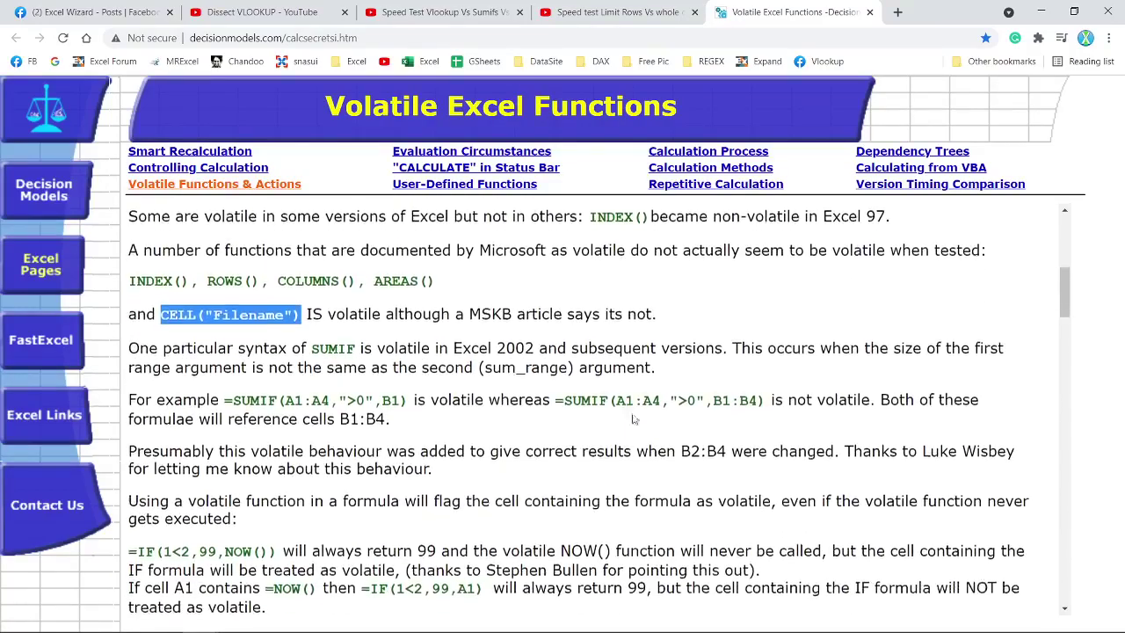
{"action": "scroll", "coordinate": [370, 383], "scroll_direction": "down", "scroll_amount": 1}
{"action": "scroll", "coordinate": [370, 382], "scroll_direction": "down", "scroll_amount": 1}
{"action": "left_click_drag", "start_coordinate": [224, 312], "coordinate": [409, 312]}
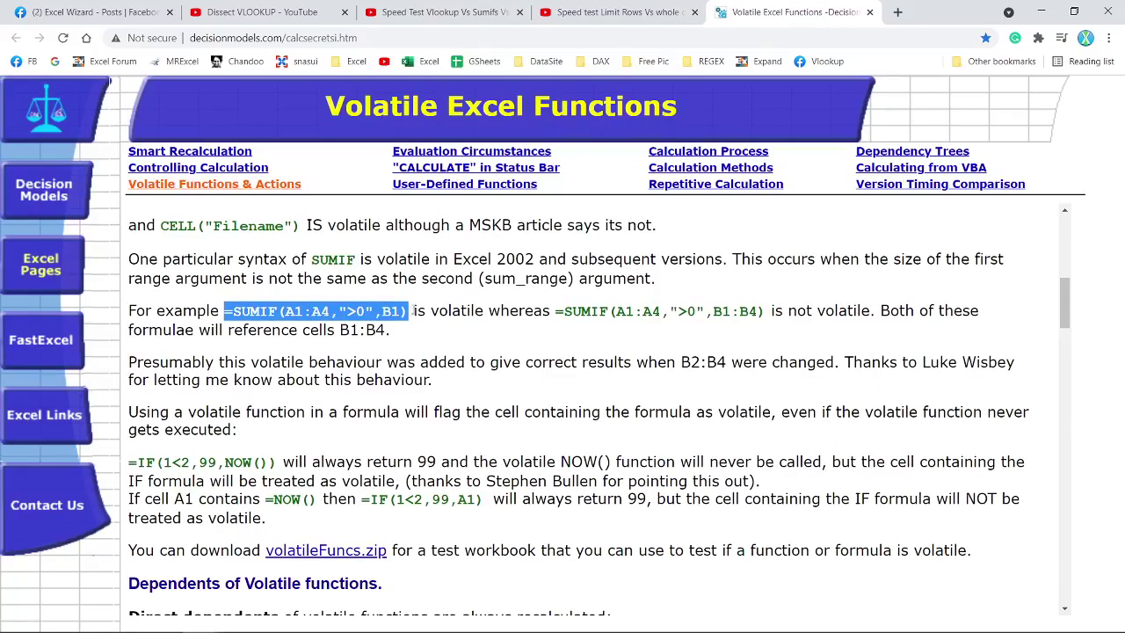
{"action": "scroll", "coordinate": [423, 402], "scroll_direction": "down", "scroll_amount": 1}
{"action": "scroll", "coordinate": [424, 401], "scroll_direction": "down", "scroll_amount": 1}
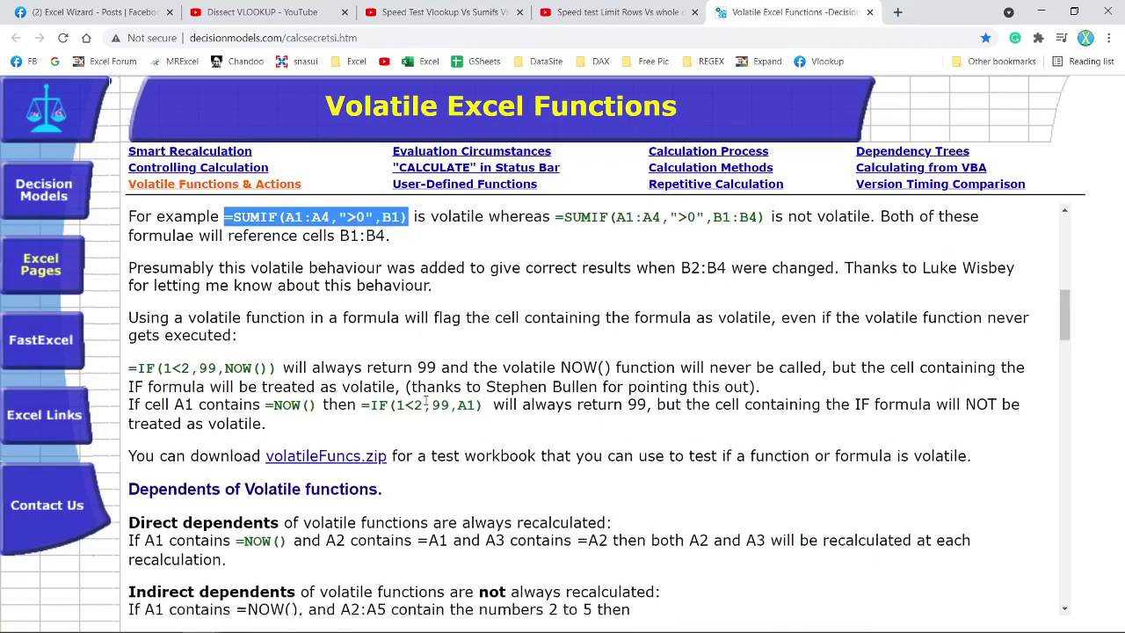
{"action": "scroll", "coordinate": [426, 400], "scroll_direction": "down", "scroll_amount": 1}
{"action": "scroll", "coordinate": [426, 400], "scroll_direction": "down", "scroll_amount": 1}
{"action": "scroll", "coordinate": [404, 387], "scroll_direction": "down", "scroll_amount": 1}
{"action": "scroll", "coordinate": [369, 374], "scroll_direction": "down", "scroll_amount": 1}
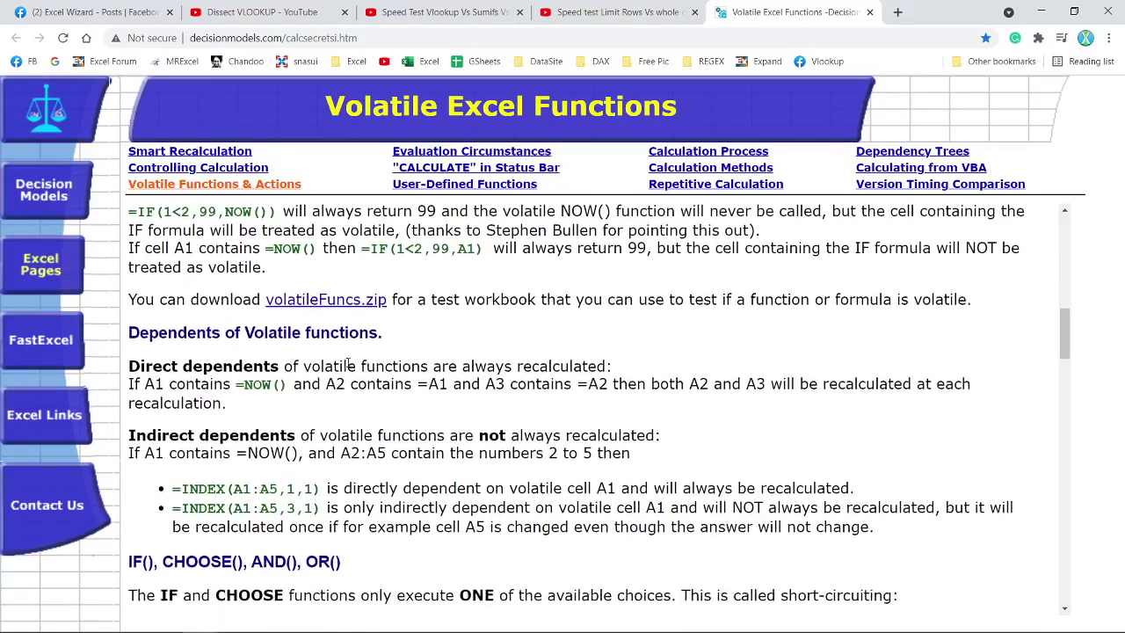
{"action": "scroll", "coordinate": [349, 363], "scroll_direction": "down", "scroll_amount": 1}
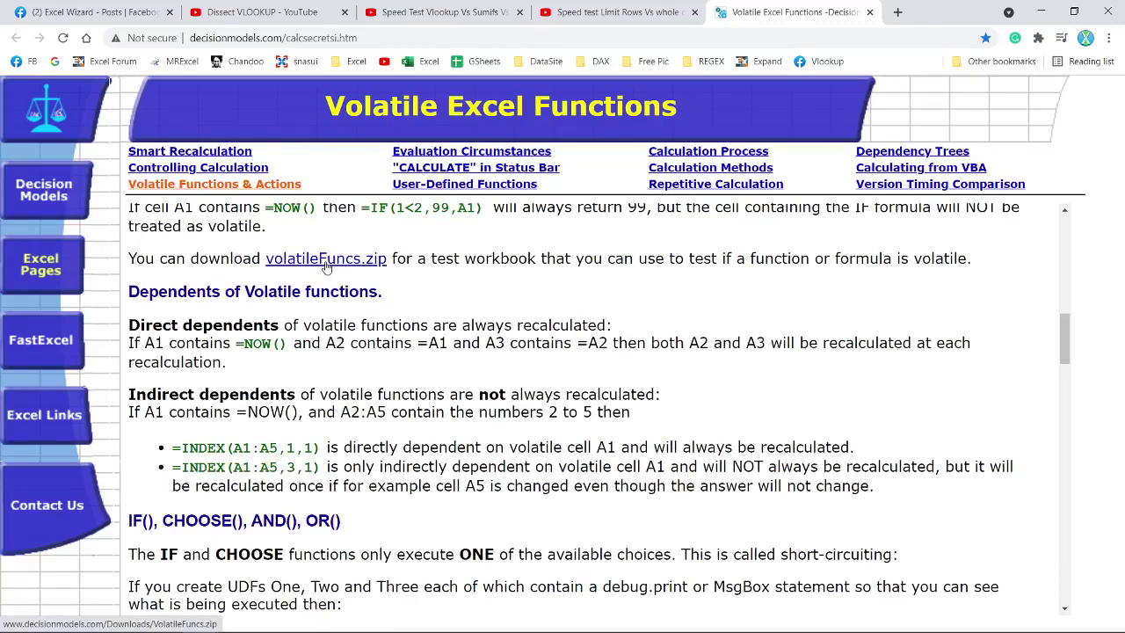
{"action": "scroll", "coordinate": [360, 394], "scroll_direction": "down", "scroll_amount": 2}
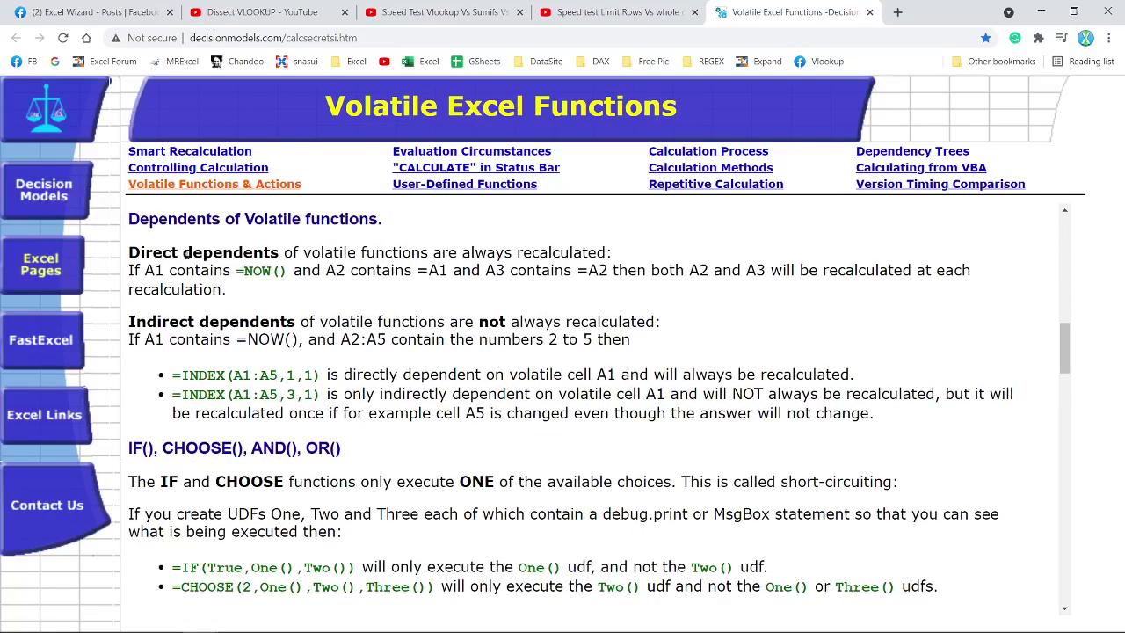
{"action": "left_click_drag", "start_coordinate": [282, 252], "coordinate": [141, 253]}
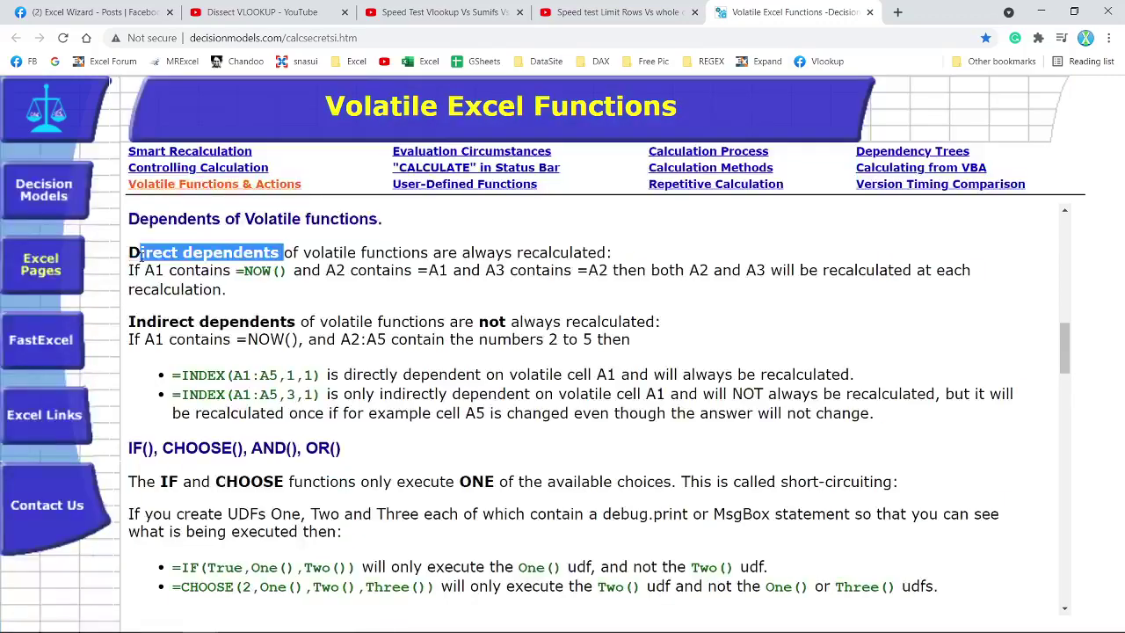
{"action": "left_click", "coordinate": [342, 302]}
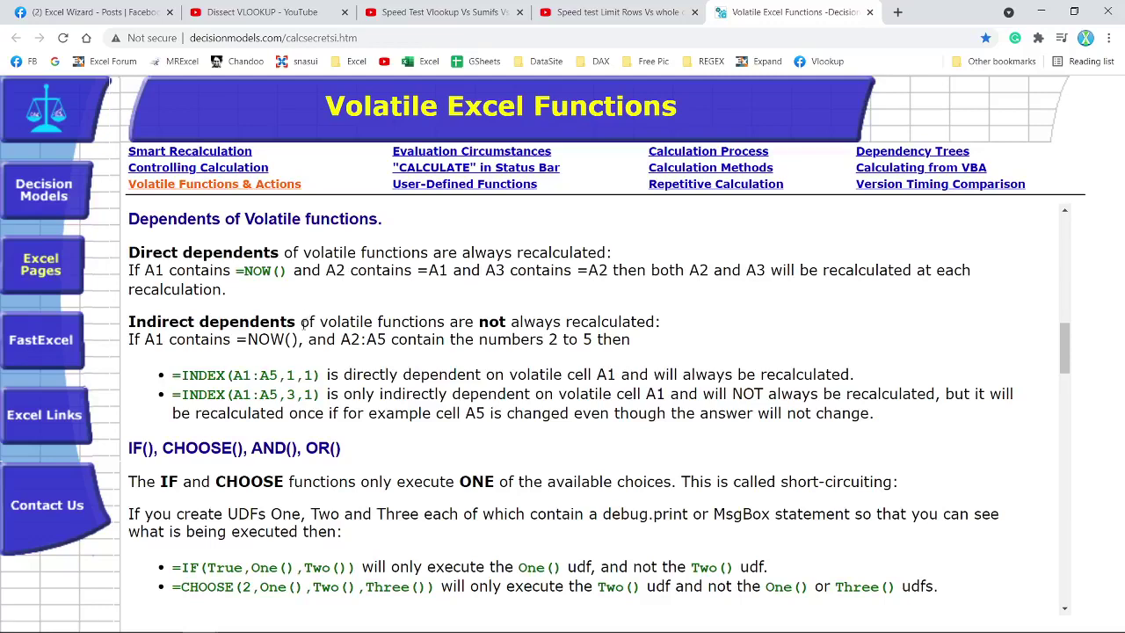
{"action": "left_click_drag", "start_coordinate": [302, 322], "coordinate": [129, 322]}
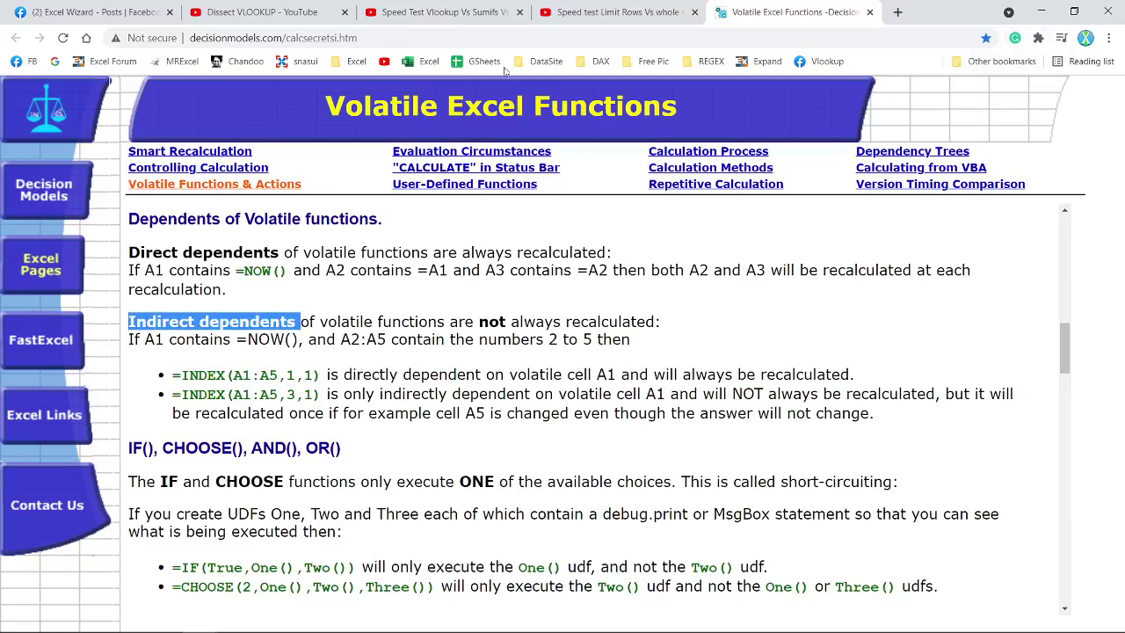
- Minimise Chrome and bring the Volatile workbook back to the front
{"action": "left_click", "coordinate": [619, 13]}
{"action": "left_click", "coordinate": [791, 12]}
{"action": "left_click", "coordinate": [1041, 11]}
{"action": "mouse_move", "coordinate": [562, 626]}
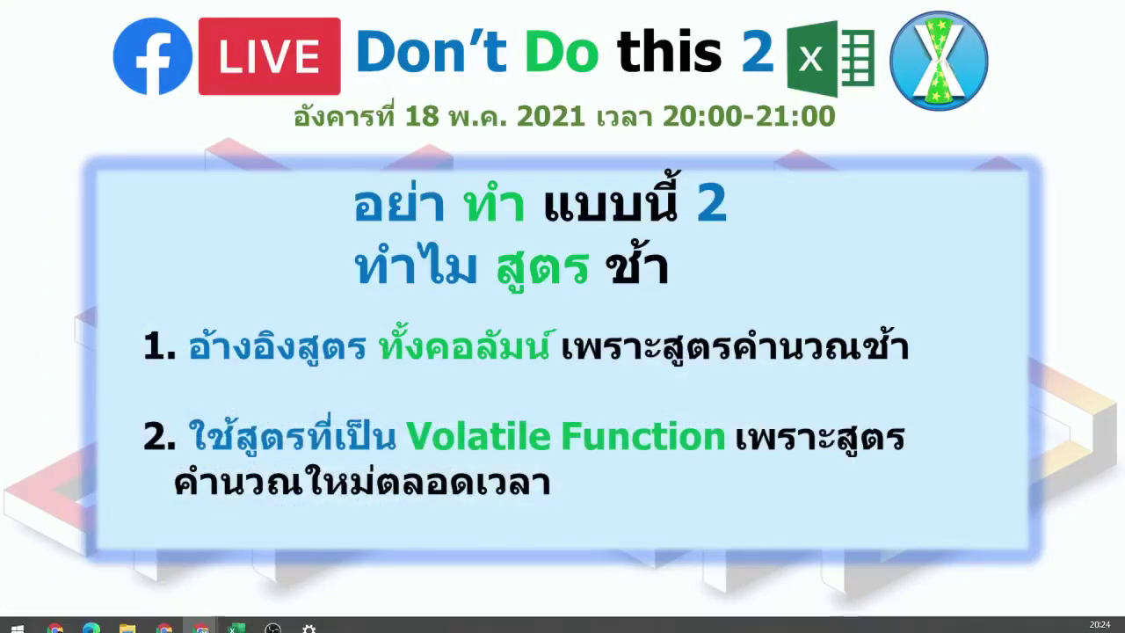
{"action": "left_click", "coordinate": [250, 621]}
- Enter =C2 in E14 so it follows the RAND result
{"action": "left_click", "coordinate": [618, 455]}
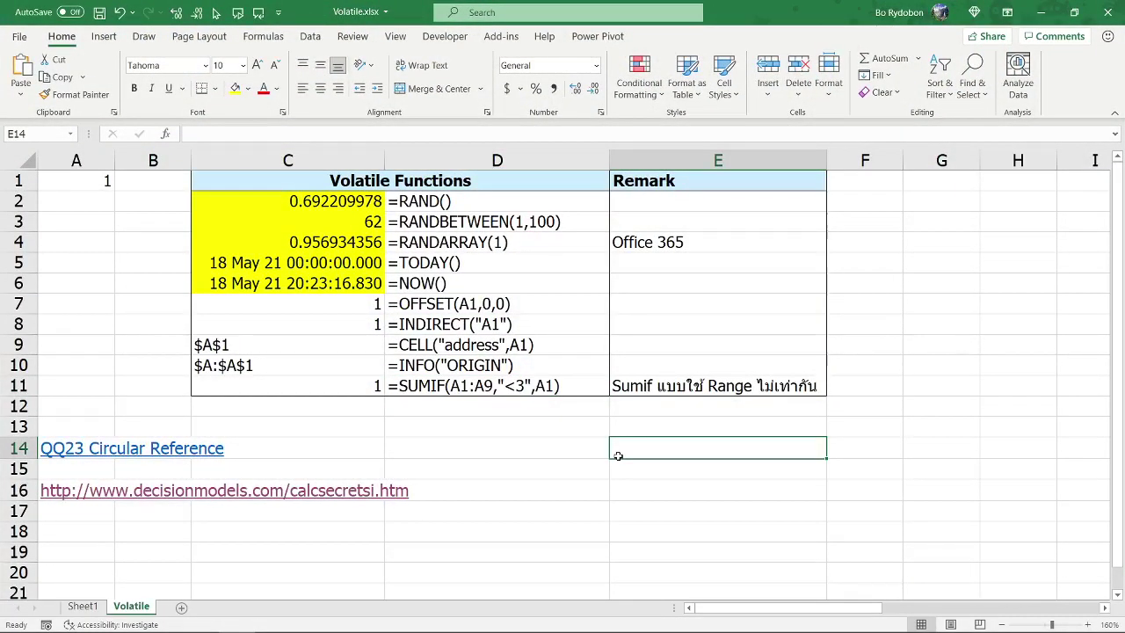
{"action": "type", "text": "="}
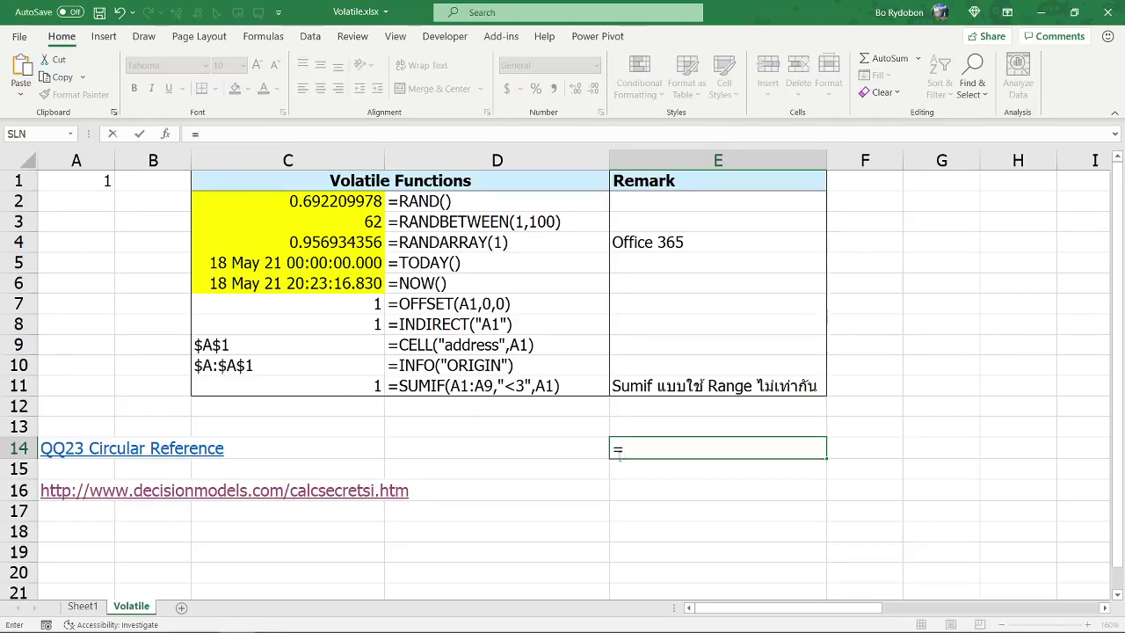
{"action": "left_click", "coordinate": [349, 203]}
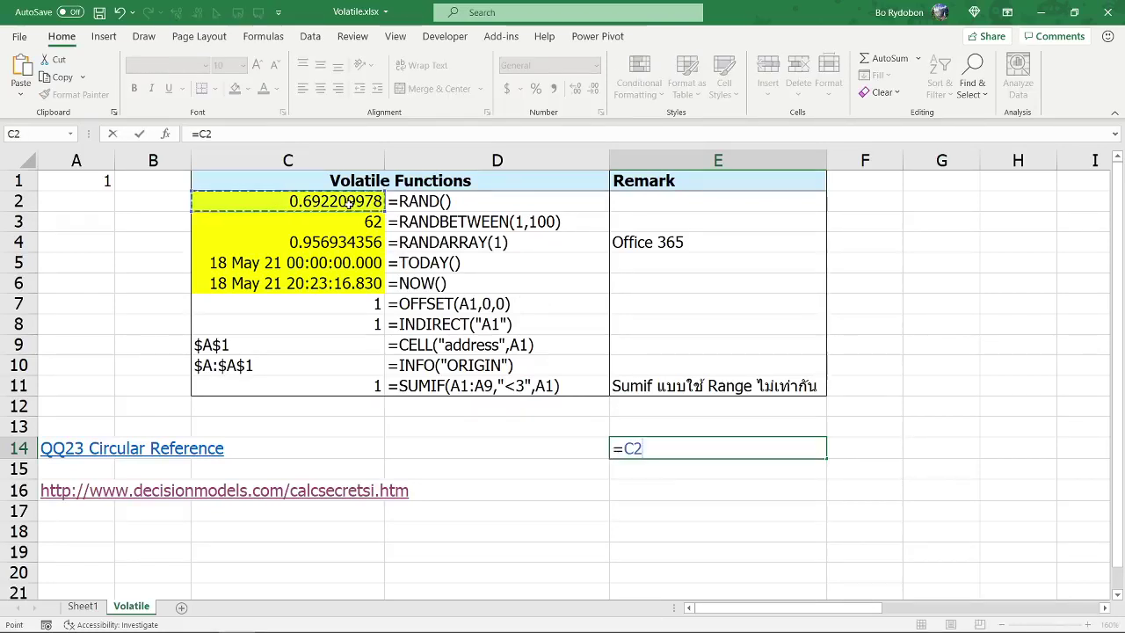
{"action": "key", "text": "Return"}
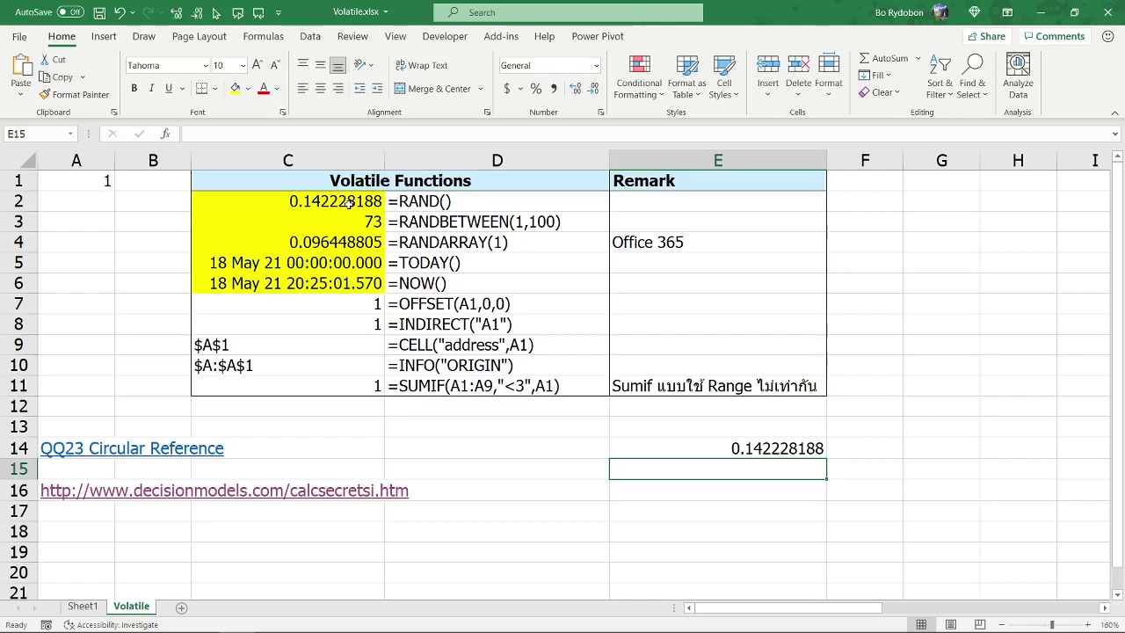
{"action": "key", "text": "Up"}
{"action": "key", "text": "Right"}
{"action": "key", "text": "Right"}
{"action": "left_click", "coordinate": [713, 444]}
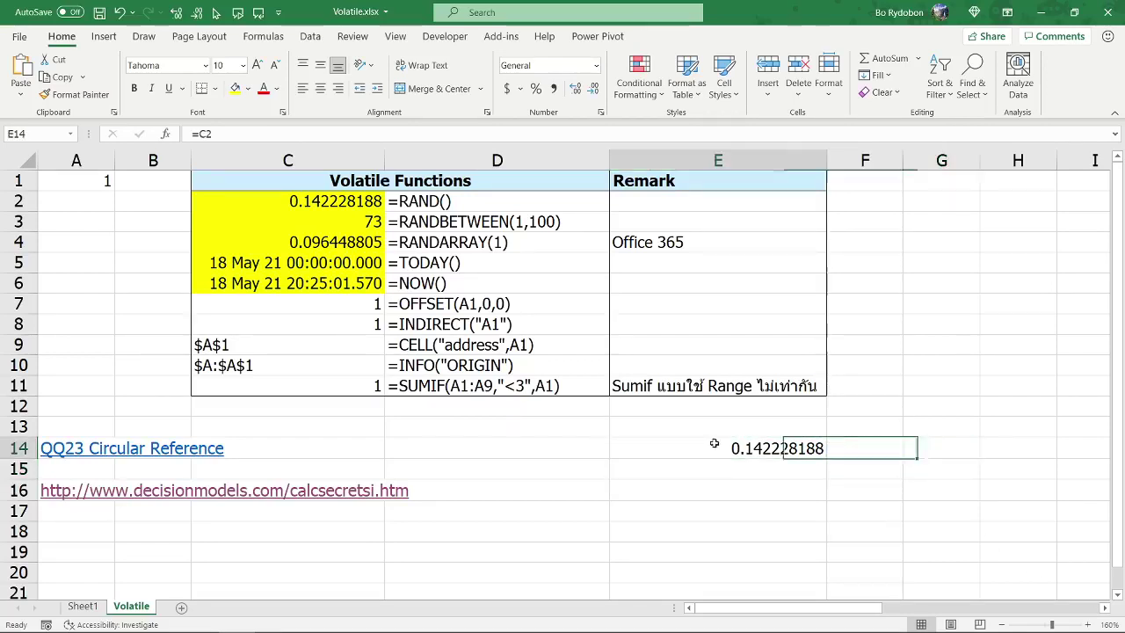
{"action": "key", "text": "F2"}
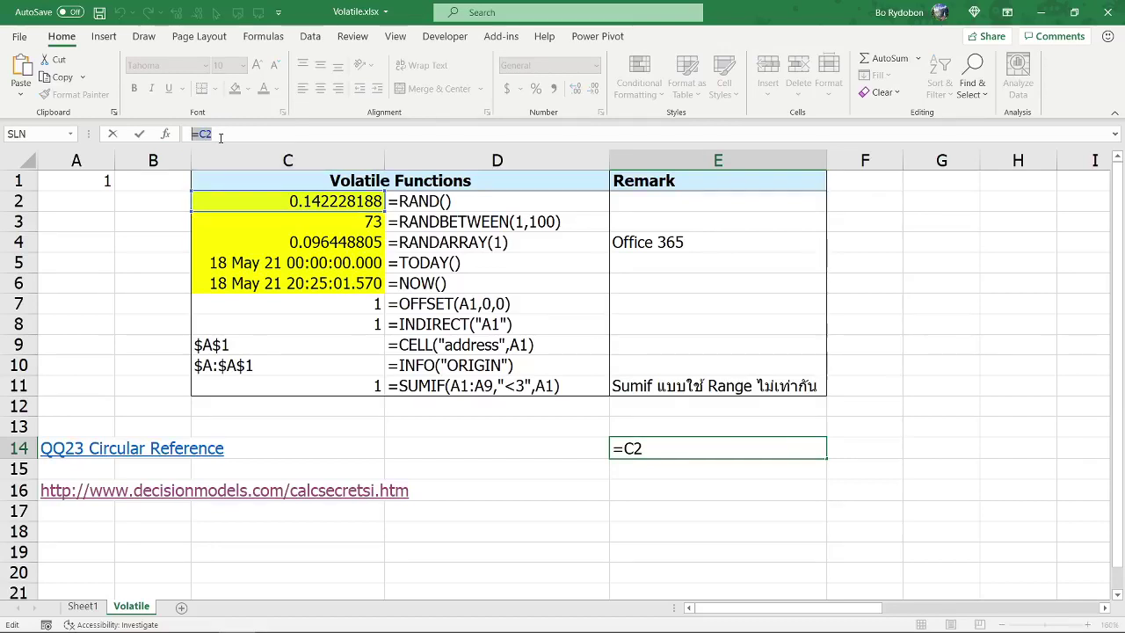
{"action": "key", "text": "Escape"}
- Fill E14 orange and compare its formula with the RAND formula in C2
{"action": "left_click", "coordinate": [248, 89]}
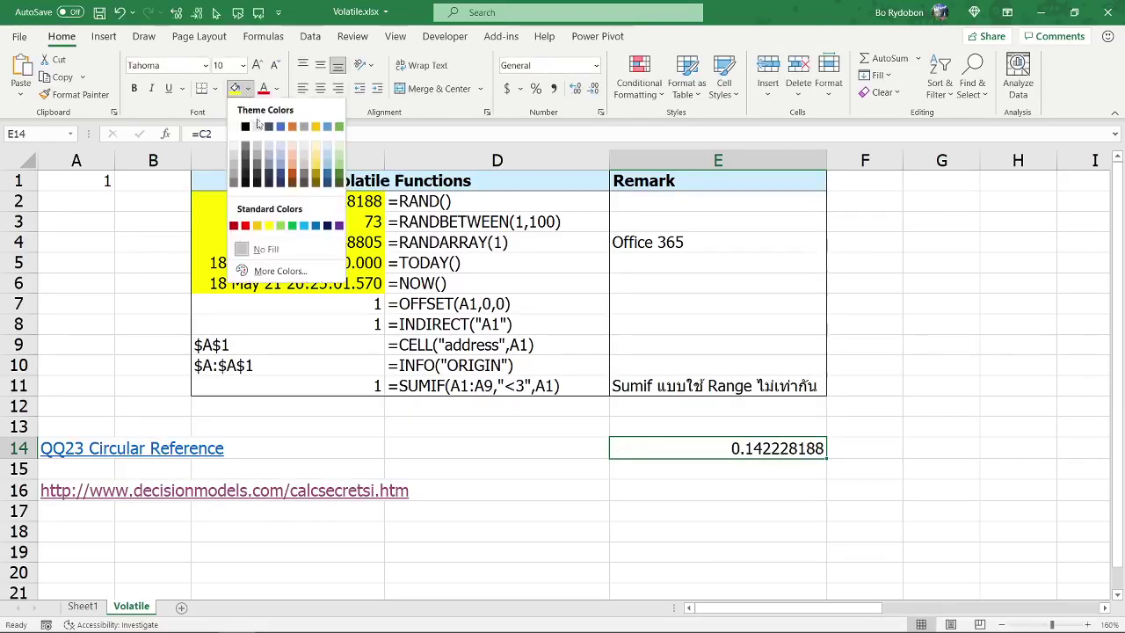
{"action": "left_click", "coordinate": [266, 219]}
{"action": "left_click", "coordinate": [862, 462]}
{"action": "left_click", "coordinate": [866, 448]}
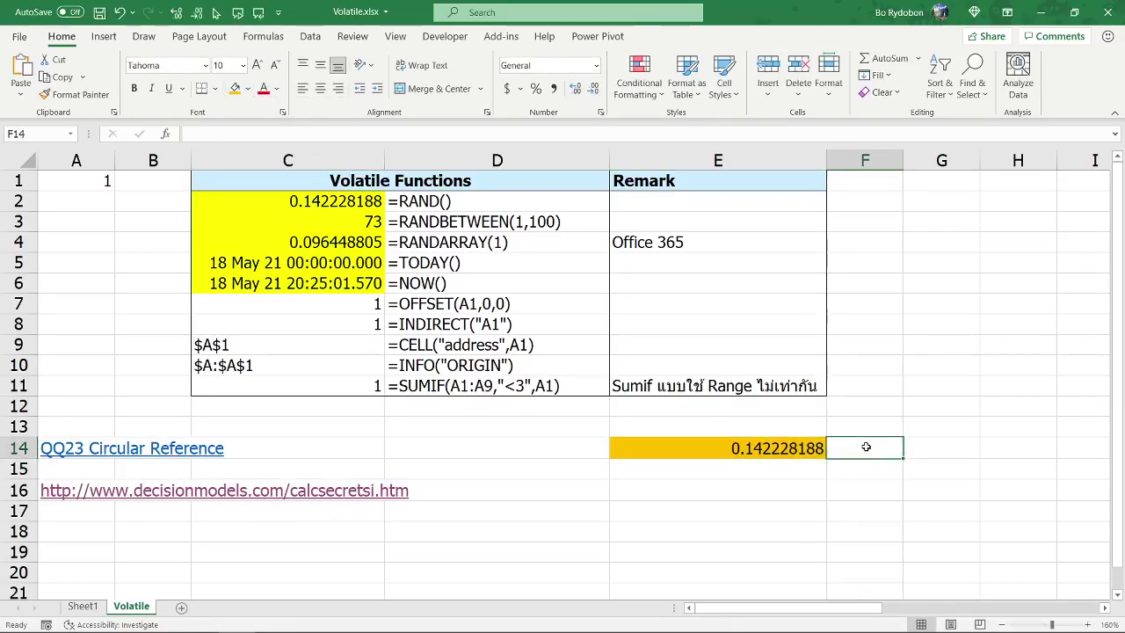
{"action": "key", "text": "Right"}
{"action": "left_click", "coordinate": [728, 450]}
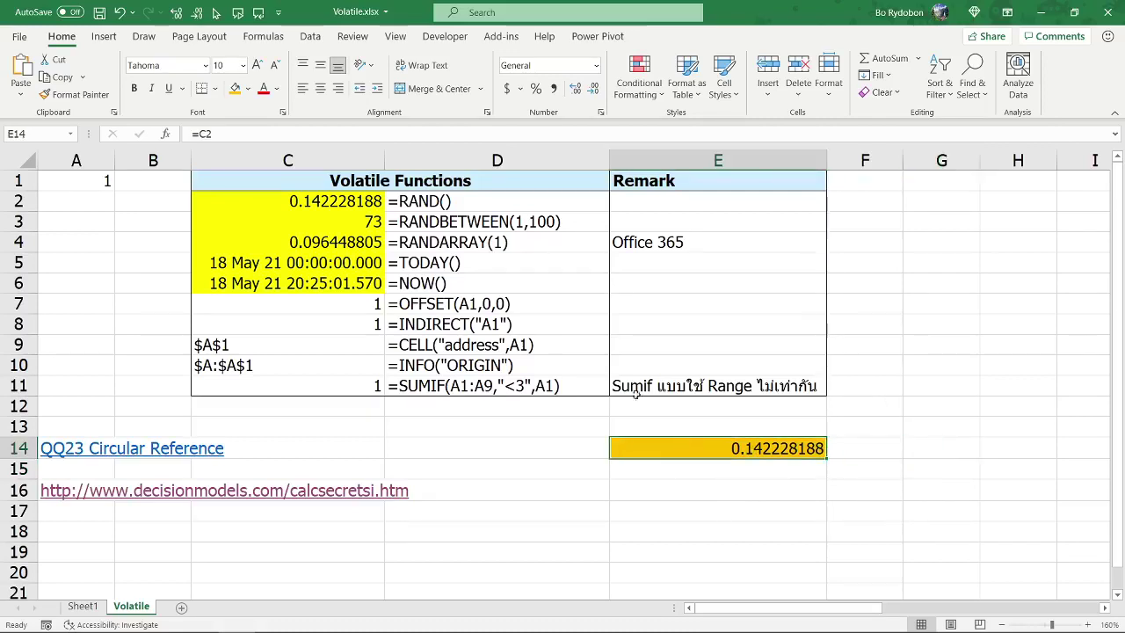
{"action": "left_click", "coordinate": [352, 198]}
- Enter 1, 2, then 3 in G14 so E14 recalculates each time
{"action": "left_click", "coordinate": [953, 444]}
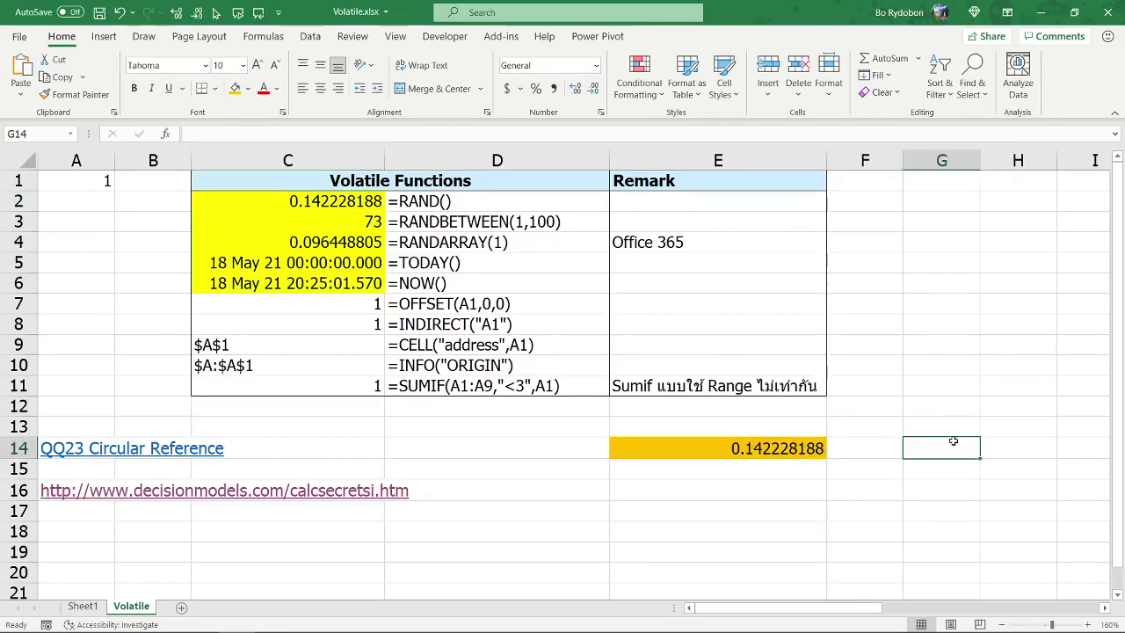
{"action": "type", "text": "1"}
{"action": "key", "text": "Return"}
{"action": "left_click", "coordinate": [953, 444]}
{"action": "type", "text": "2"}
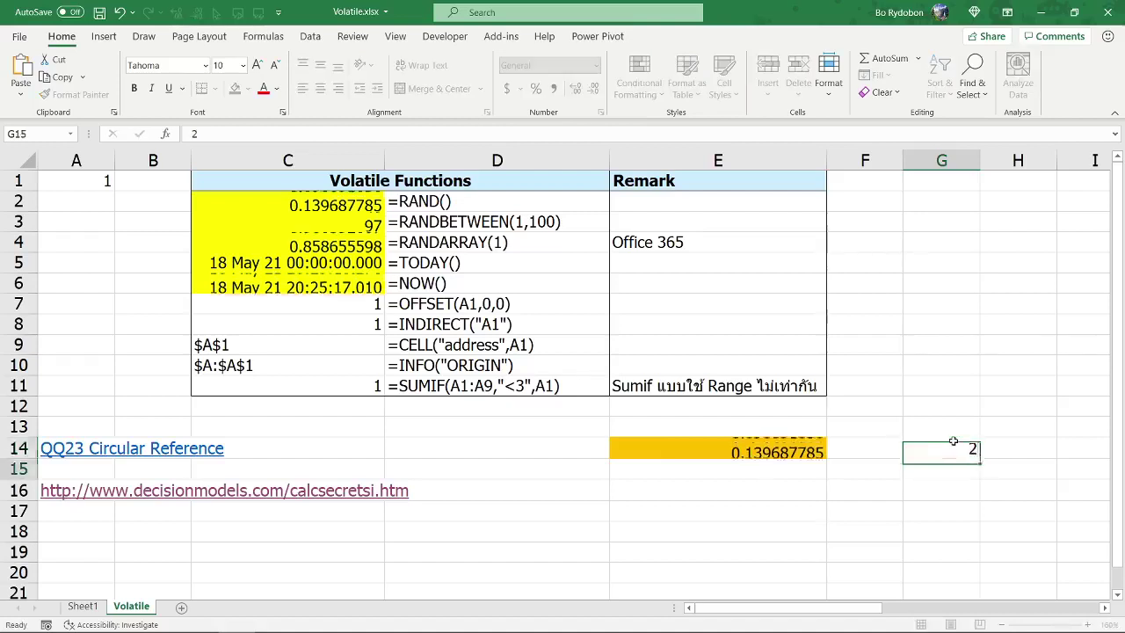
{"action": "key", "text": "Return"}
{"action": "left_click", "coordinate": [953, 444]}
{"action": "type", "text": "3"}
{"action": "key", "text": "Return"}
{"action": "left_click", "coordinate": [953, 444]}
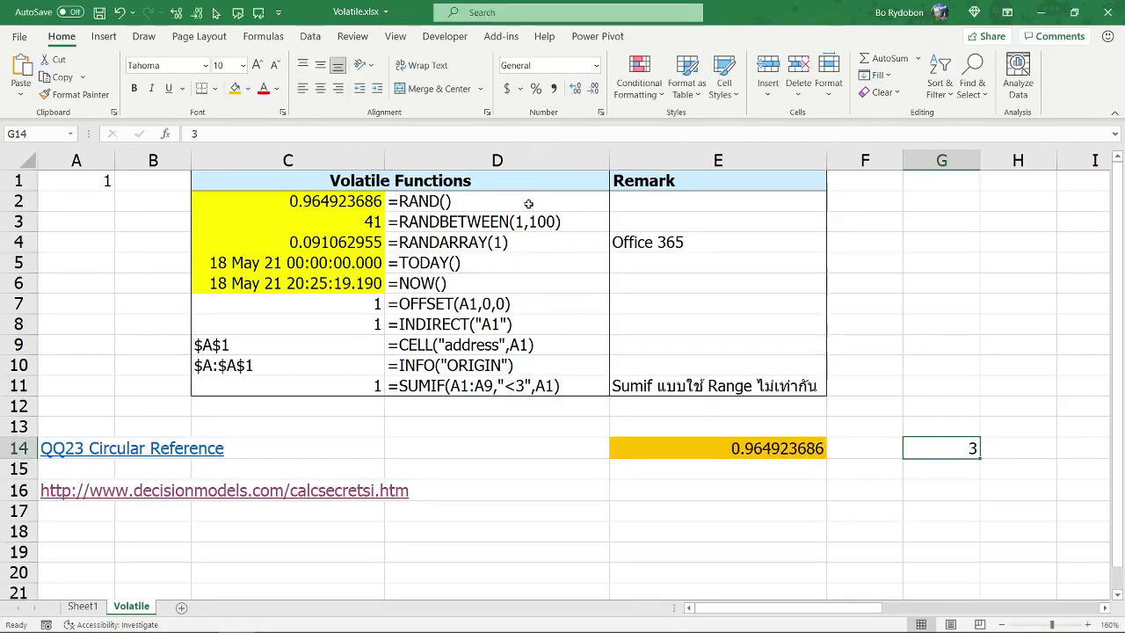
{"action": "left_click", "coordinate": [683, 492]}
- Enter =INDEX(B2:C2,1) in E16
{"action": "type", "text": "="}
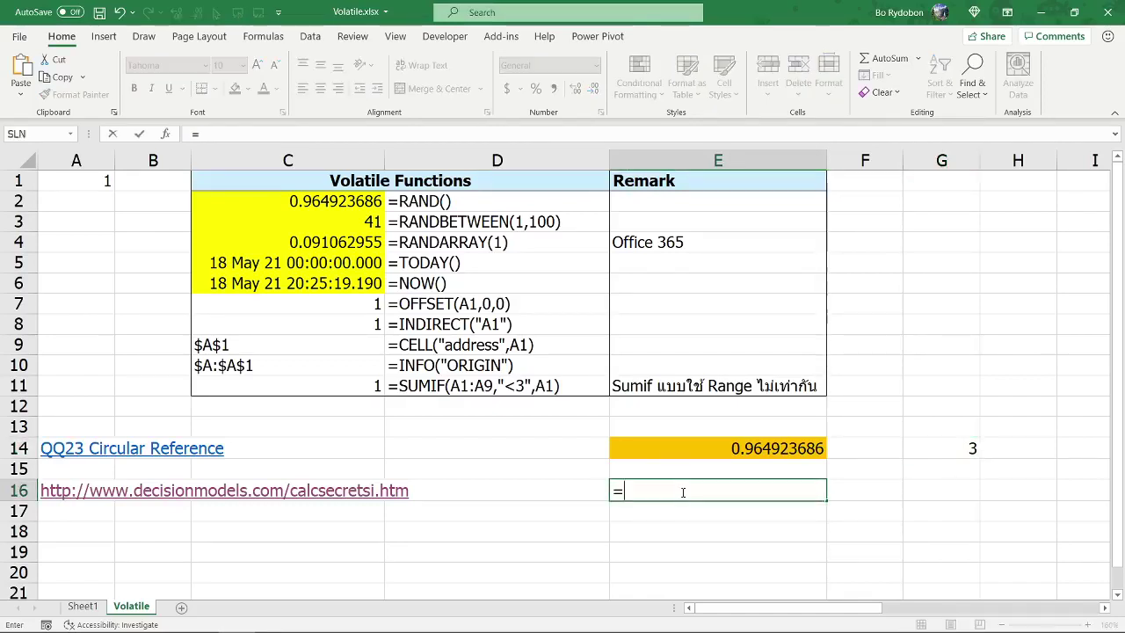
{"action": "type", "text": "inde"}
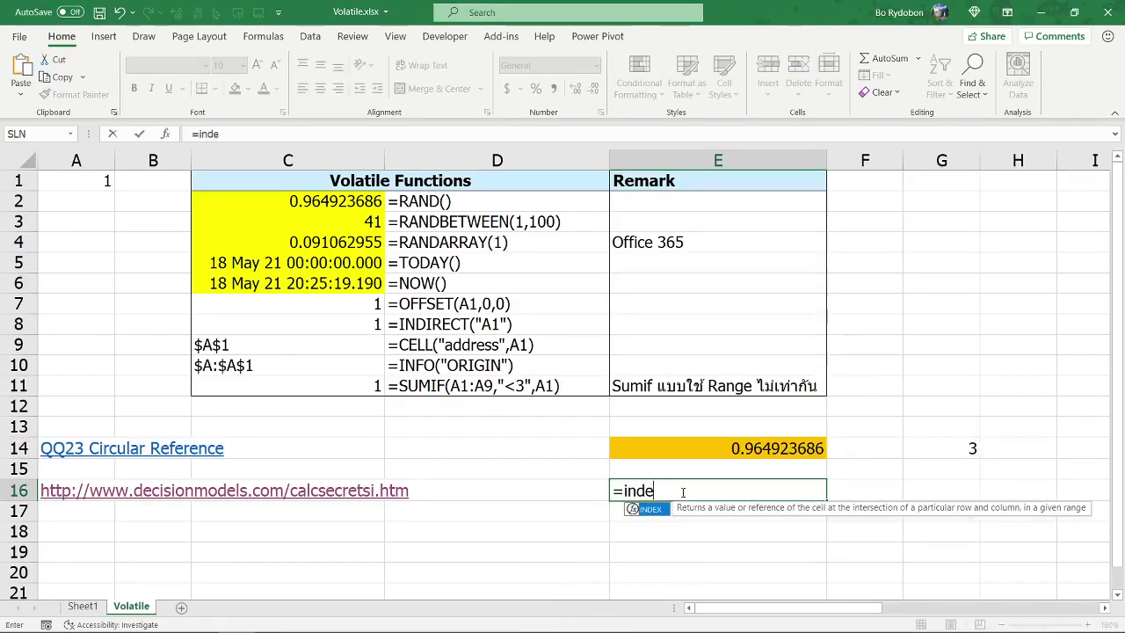
{"action": "type", "text": "x"}
{"action": "key", "text": "Tab"}
{"action": "left_click_drag", "start_coordinate": [159, 202], "coordinate": [267, 204]}
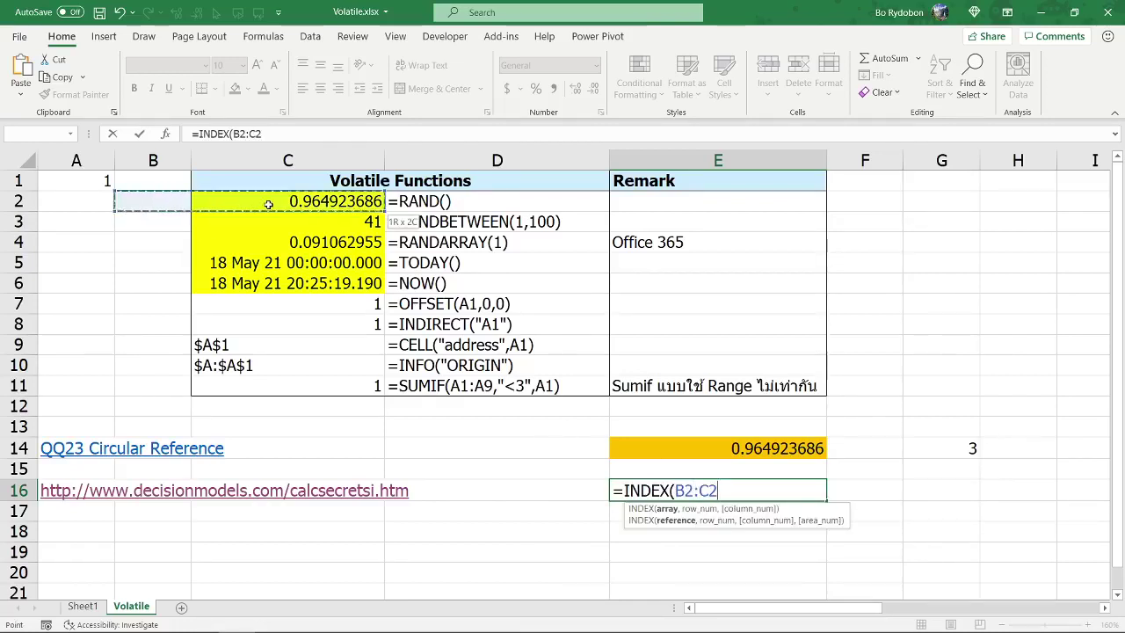
{"action": "type", "text": ","}
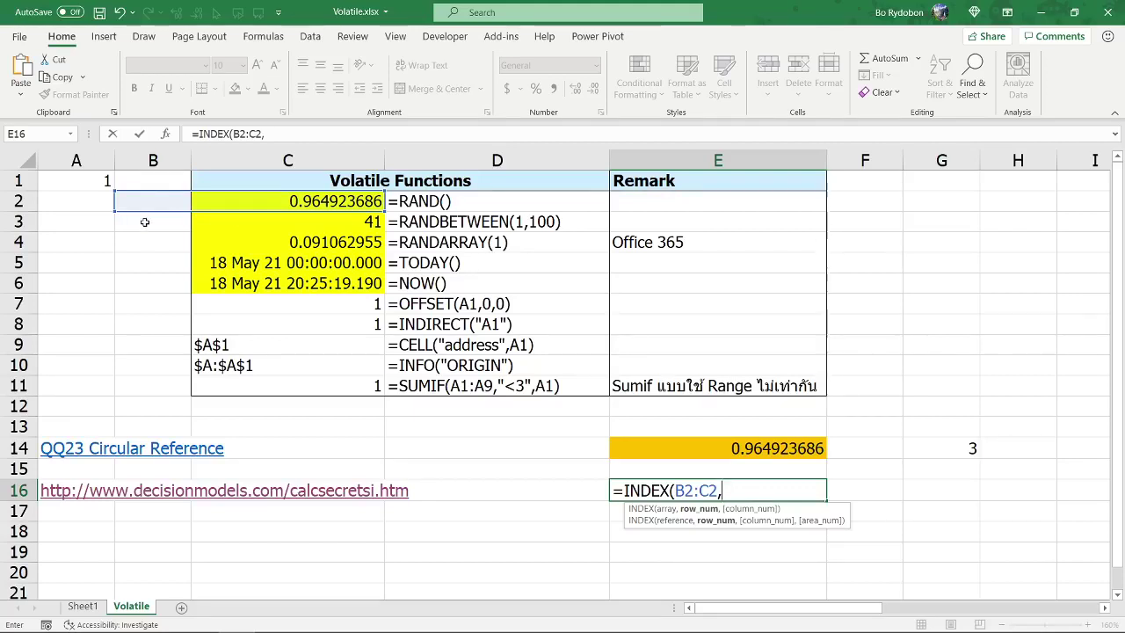
{"action": "type", "text": "1"}
{"action": "key", "text": "Return"}
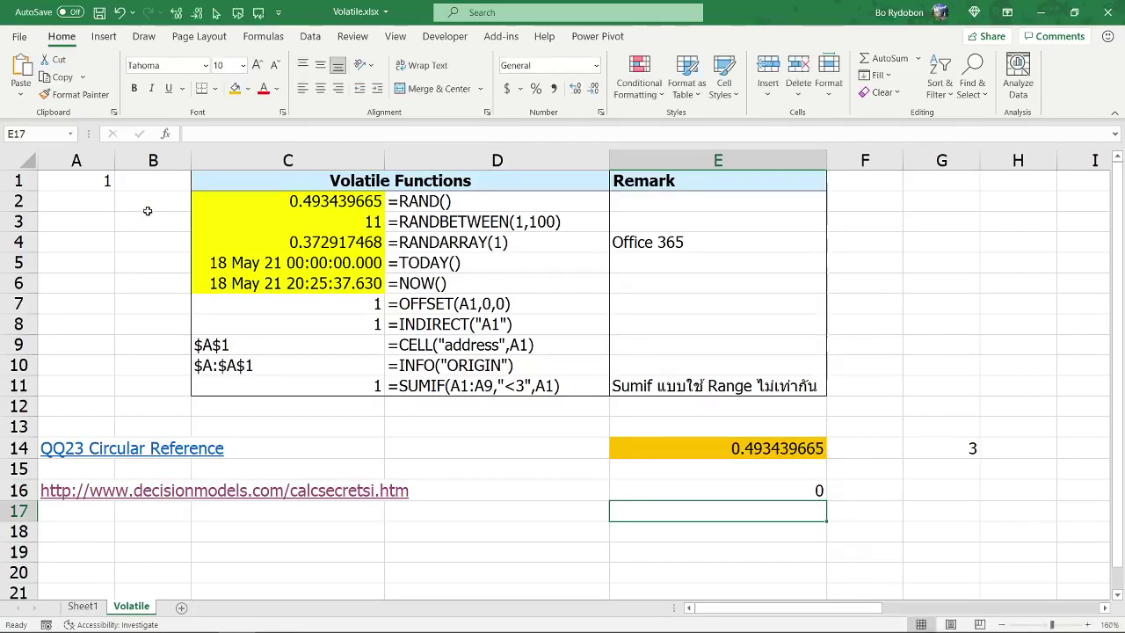
{"action": "key", "text": "Up"}
- Type the letter a into B2 and check E16's INDEX result
{"action": "left_click", "coordinate": [163, 202]}
{"action": "type", "text": "a"}
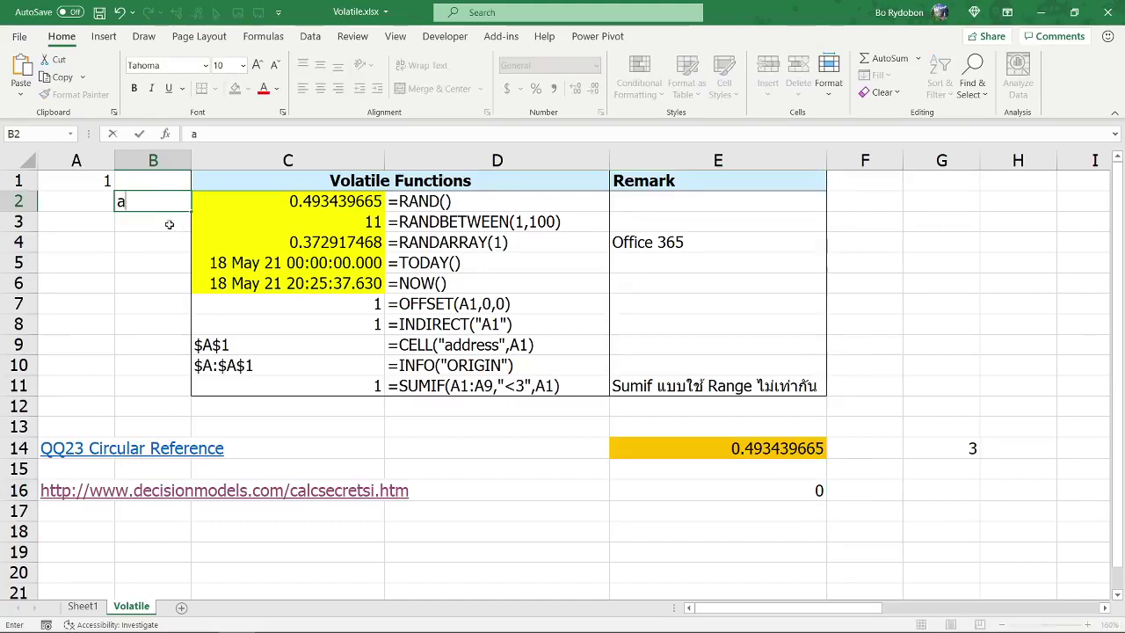
{"action": "key", "text": "Return"}
{"action": "left_click", "coordinate": [879, 482]}
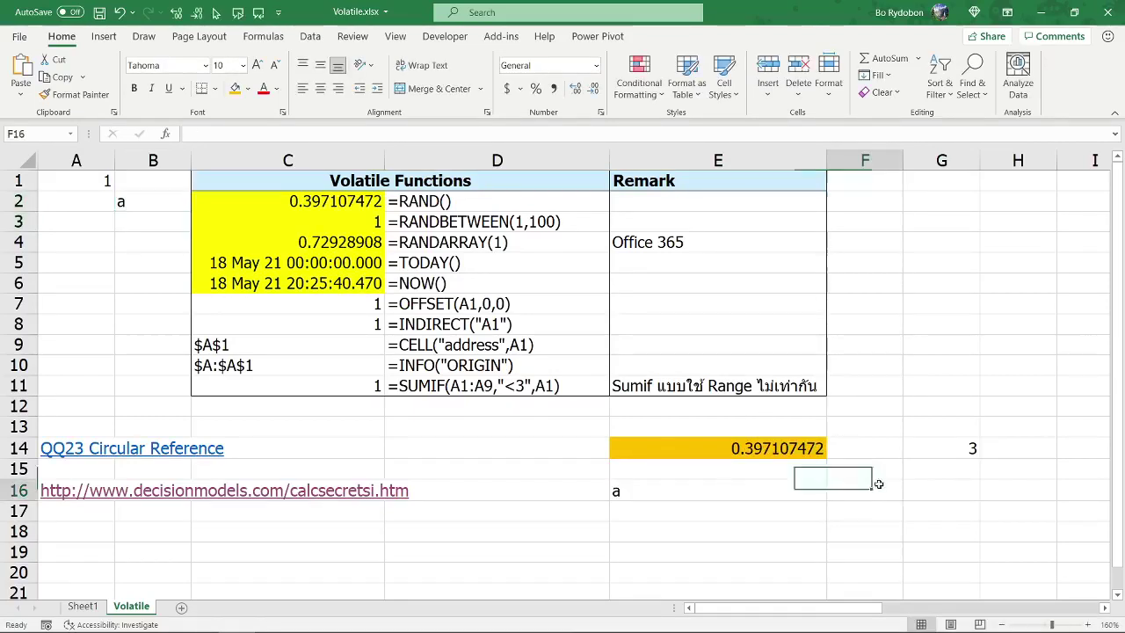
{"action": "left_click", "coordinate": [703, 493]}
- Enter =G16+1 in G16 and press F9 to force a recalculation
{"action": "left_click", "coordinate": [941, 493]}
{"action": "type", "text": "=G16+1"}
{"action": "key", "text": "Return"}
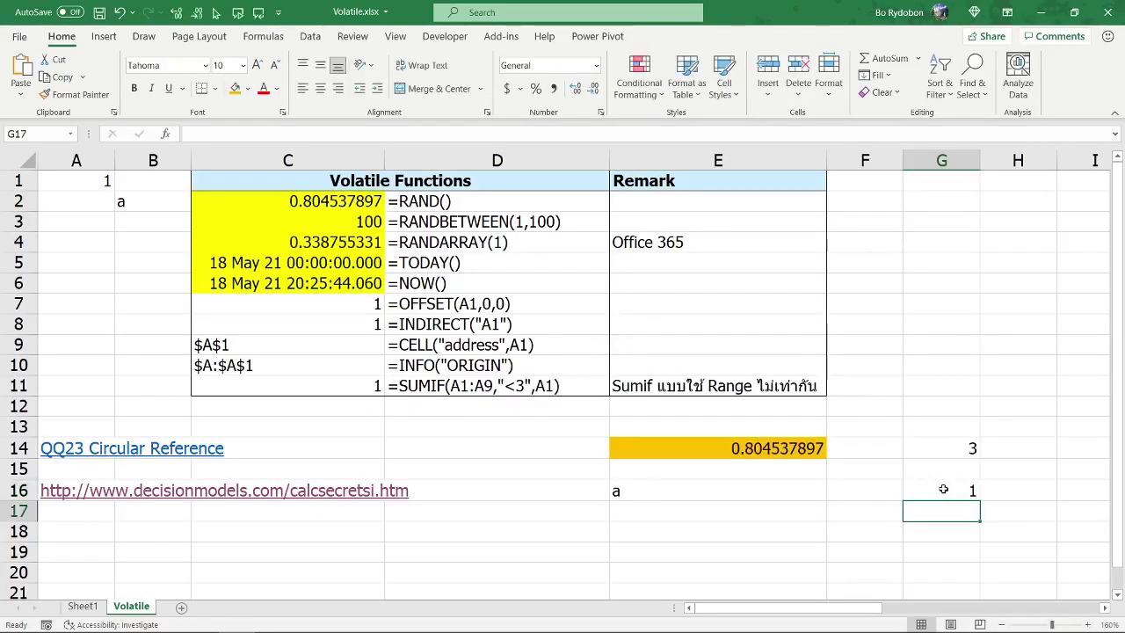
{"action": "key", "text": "F9"}
{"action": "left_click", "coordinate": [943, 489]}
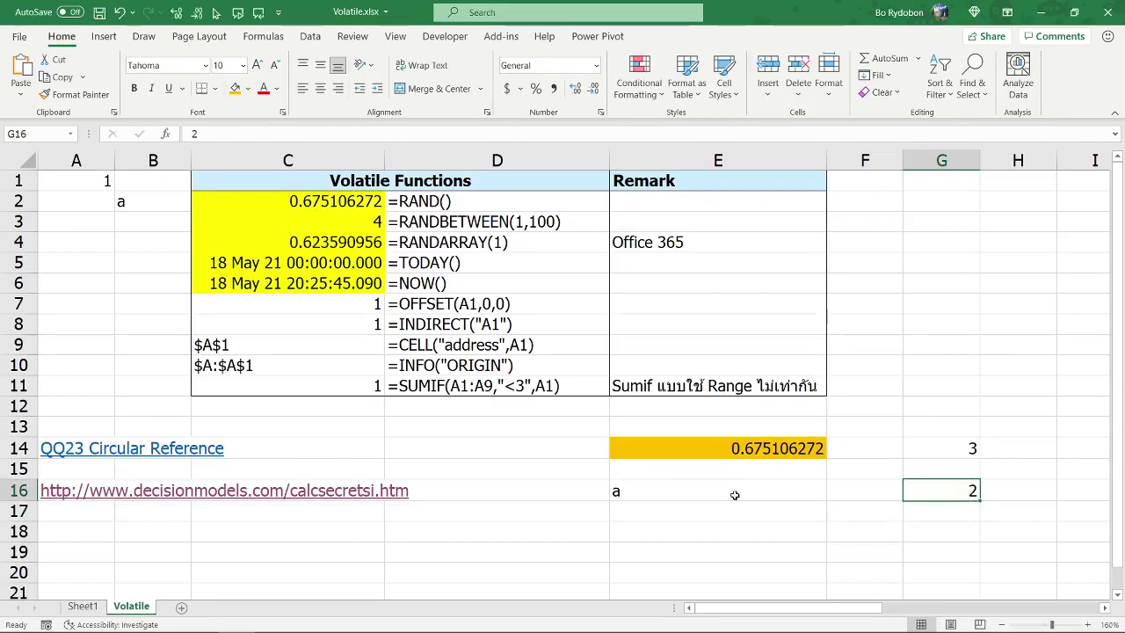
{"action": "left_click", "coordinate": [682, 491]}
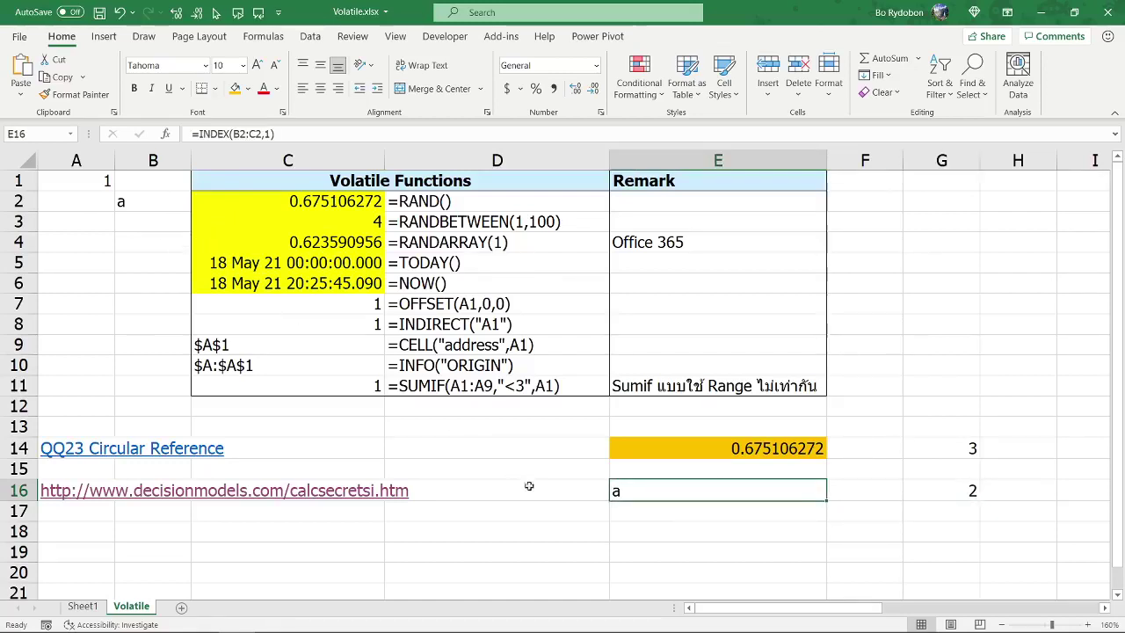
- Change E16's formula to =INDEX(B2:C2,2)
{"action": "left_click", "coordinate": [271, 134]}
{"action": "key", "text": "BackSpace"}
{"action": "type", "text": "2"}
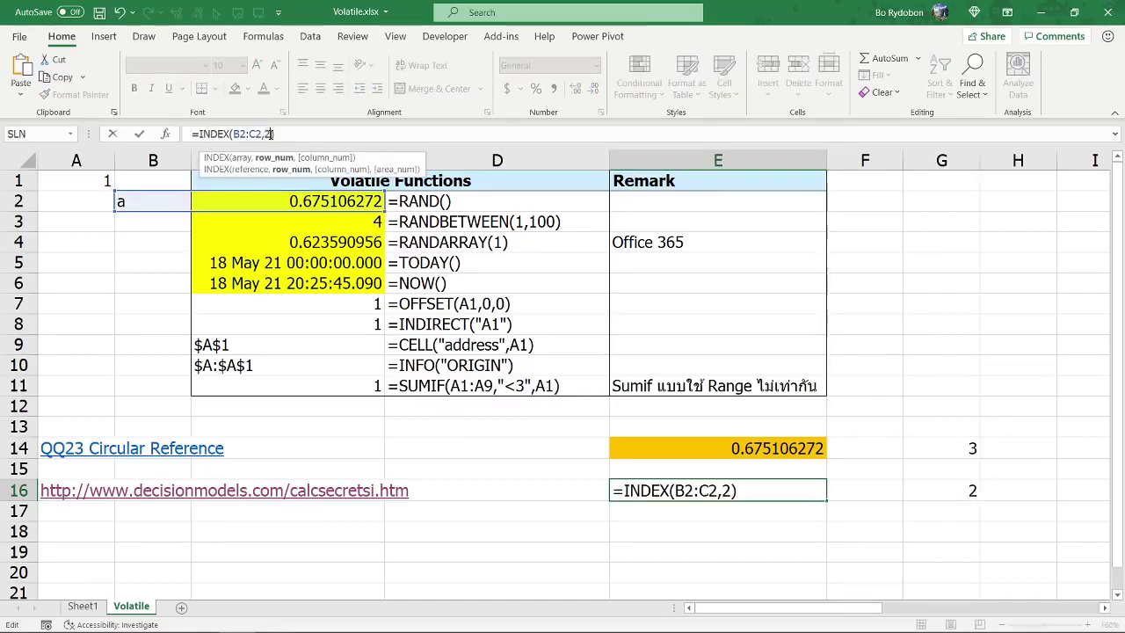
{"action": "key", "text": "Return"}
{"action": "key", "text": "Up"}
- Put 2 in G16, move it down to G17, then minimise the workbook
{"action": "left_click", "coordinate": [946, 487]}
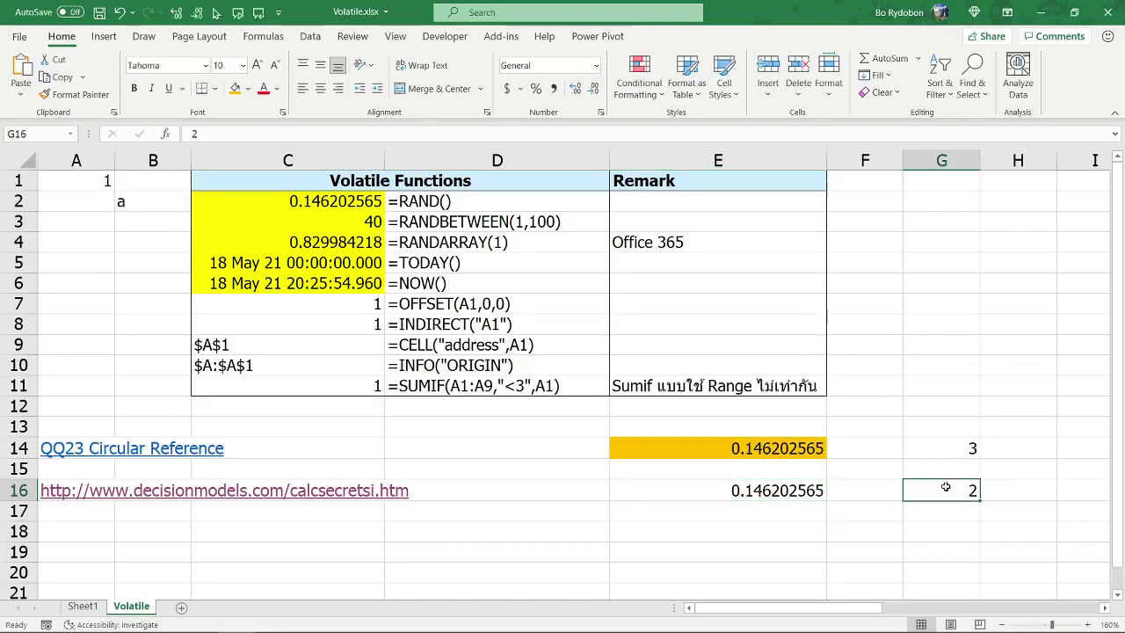
{"action": "key", "text": "Return"}
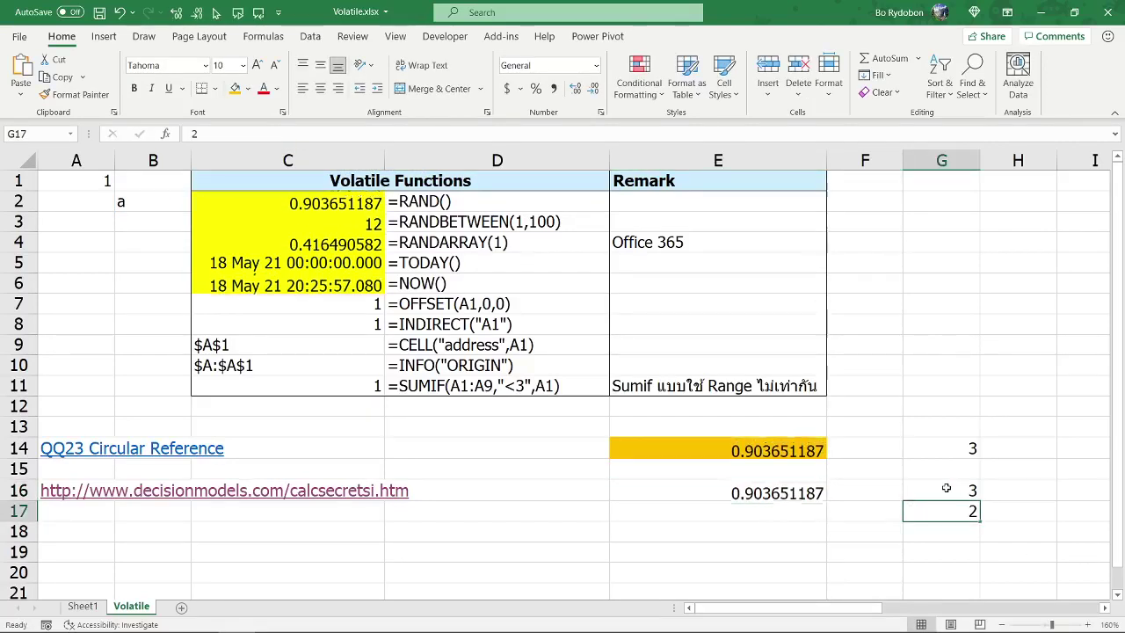
{"action": "key", "text": "Up"}
{"action": "type", "text": "2"}
{"action": "key", "text": "Return"}
{"action": "key", "text": "Up"}
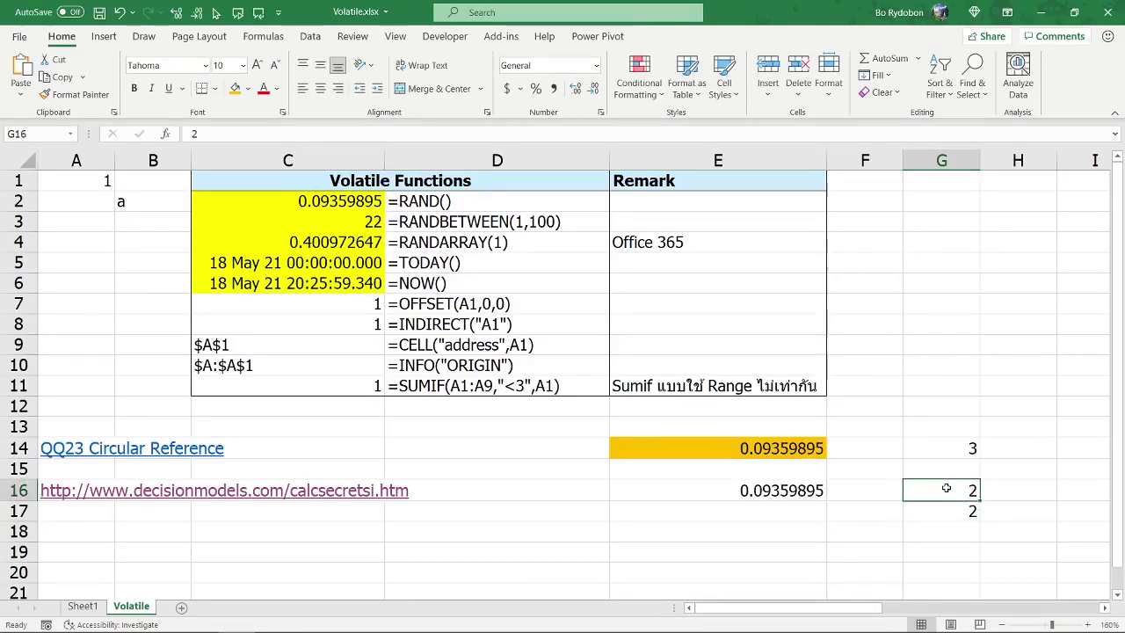
{"action": "key", "text": "Delete"}
{"action": "left_click_drag", "start_coordinate": [962, 500], "coordinate": [962, 512]}
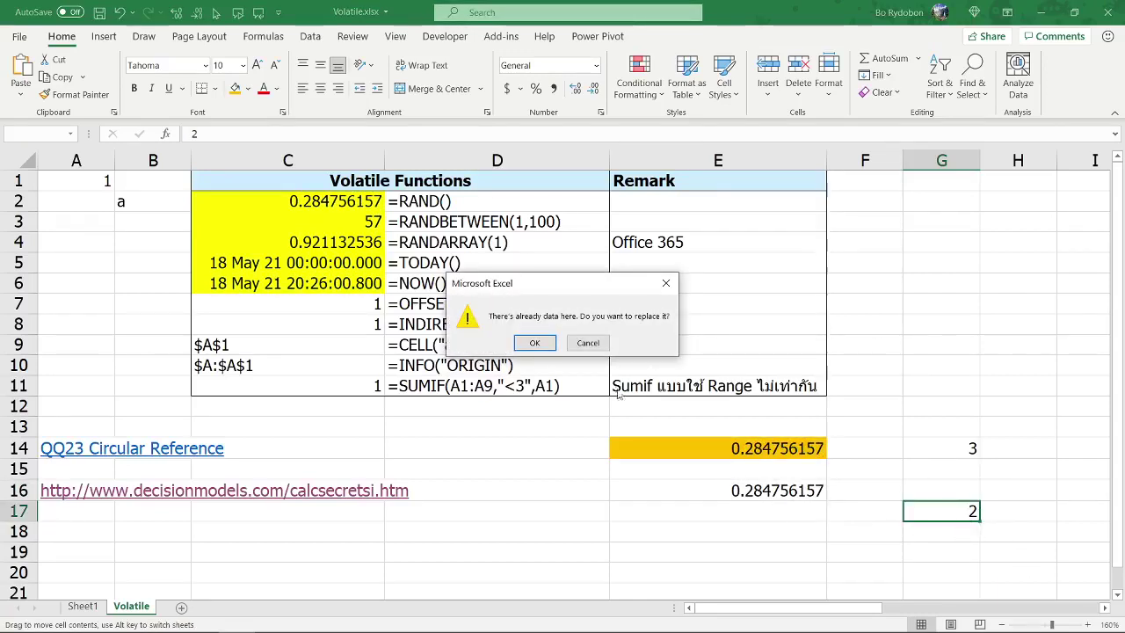
{"action": "key", "text": "Escape"}
{"action": "left_click", "coordinate": [538, 346]}
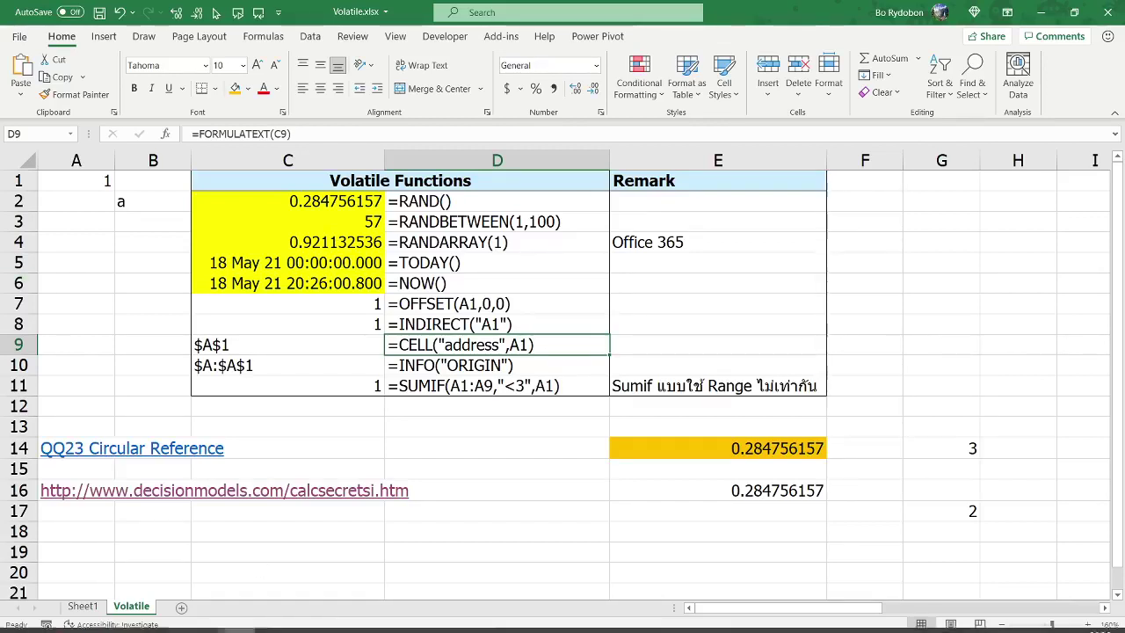
{"action": "left_click", "coordinate": [237, 620]}
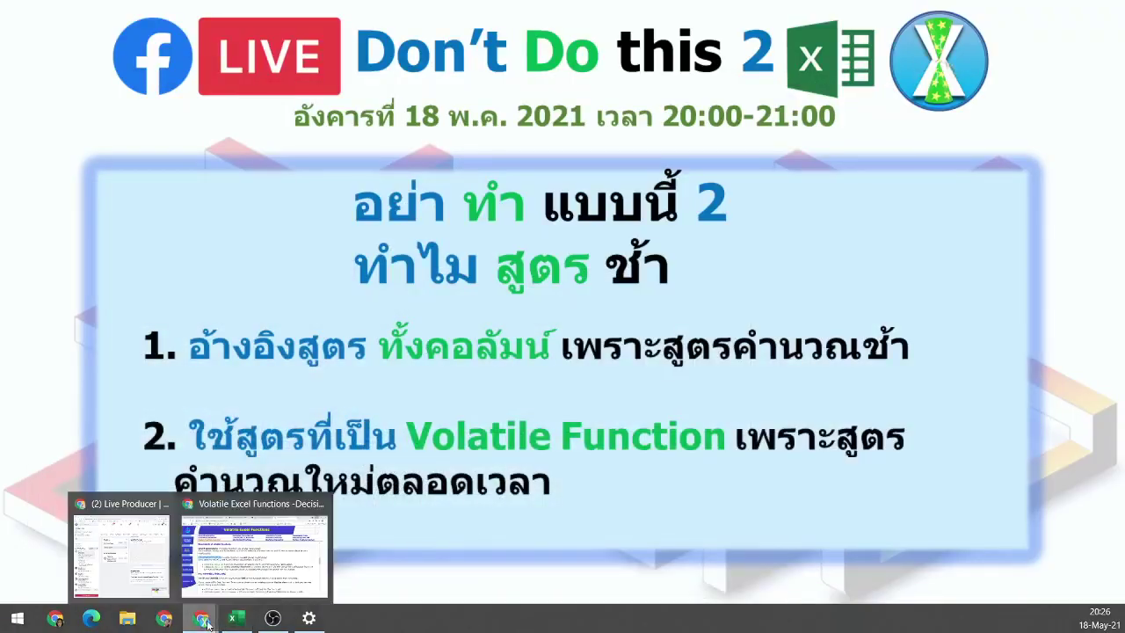
- On the Volatile Excel Functions page, highlight the IF, CHOOSE, AND, OR section and the A$2:INDEX(A$2:A$8,7,) example
{"action": "left_click", "coordinate": [260, 553]}
{"action": "scroll", "coordinate": [442, 448], "scroll_direction": "down", "scroll_amount": 3}
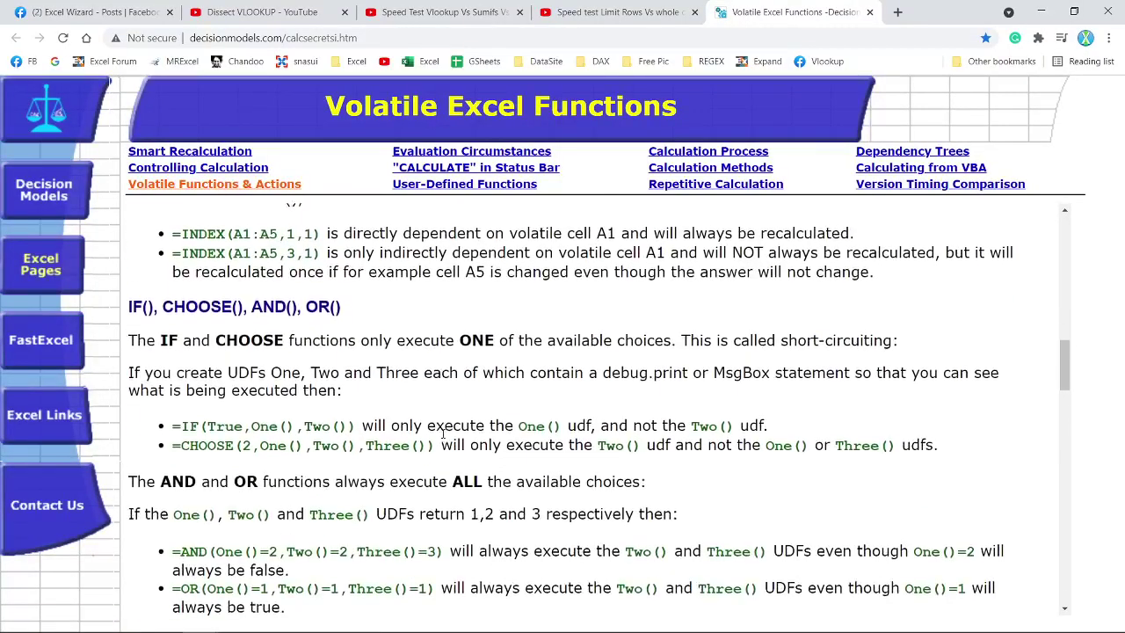
{"action": "left_click_drag", "start_coordinate": [358, 310], "coordinate": [392, 317]}
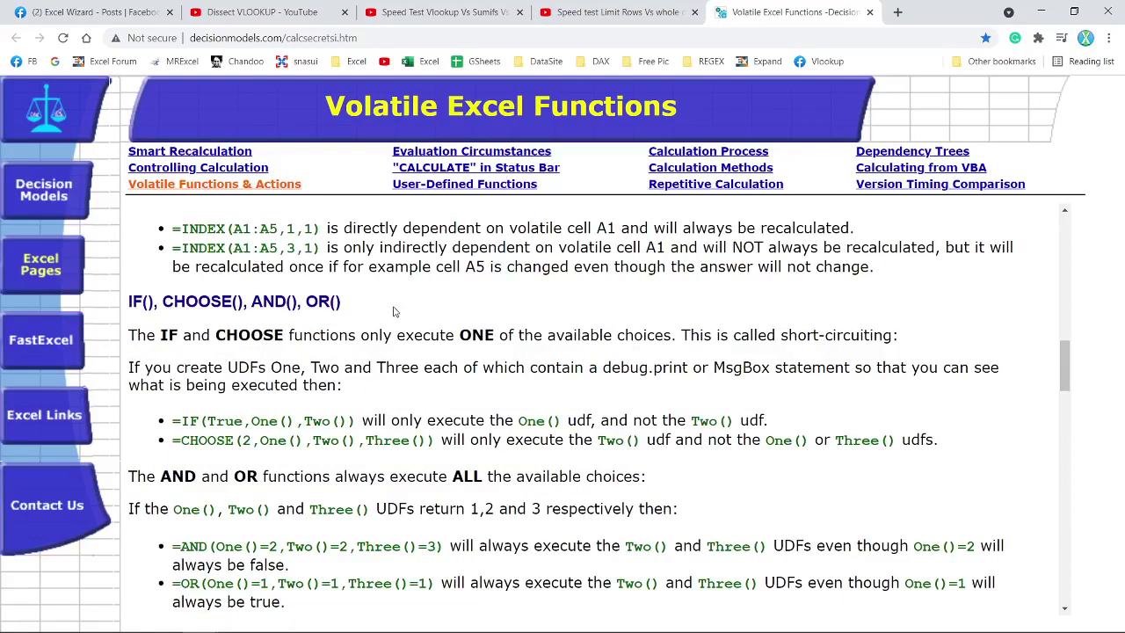
{"action": "scroll", "coordinate": [393, 311], "scroll_direction": "down", "scroll_amount": 3}
{"action": "scroll", "coordinate": [413, 316], "scroll_direction": "down", "scroll_amount": 2}
{"action": "scroll", "coordinate": [435, 321], "scroll_direction": "down", "scroll_amount": 1}
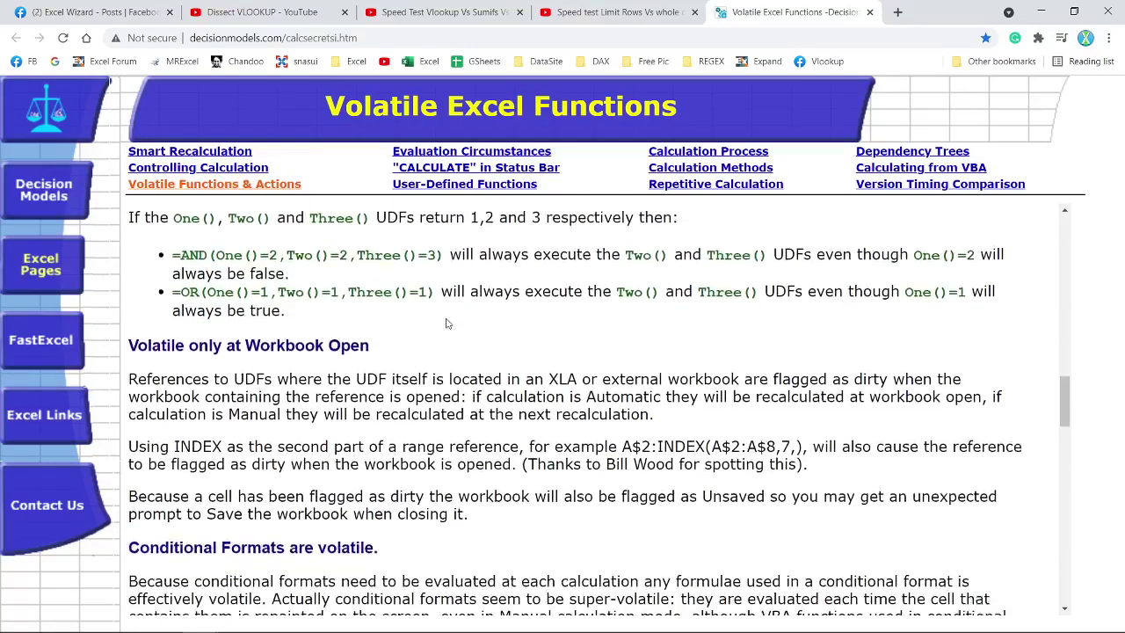
{"action": "scroll", "coordinate": [447, 324], "scroll_direction": "down", "scroll_amount": 1}
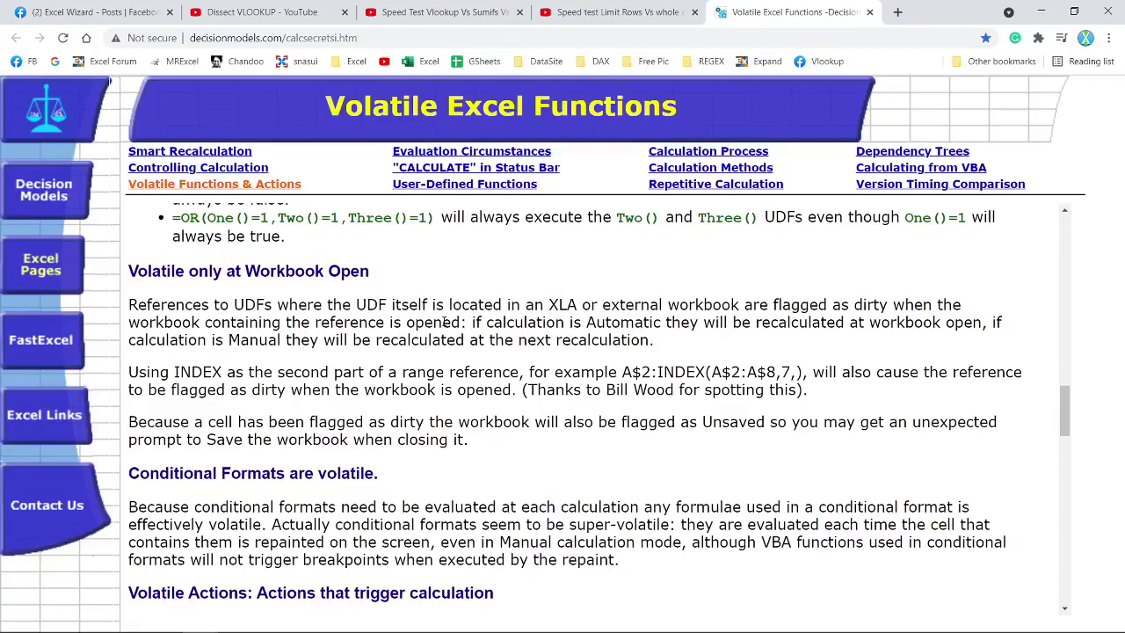
{"action": "scroll", "coordinate": [448, 328], "scroll_direction": "down", "scroll_amount": 1}
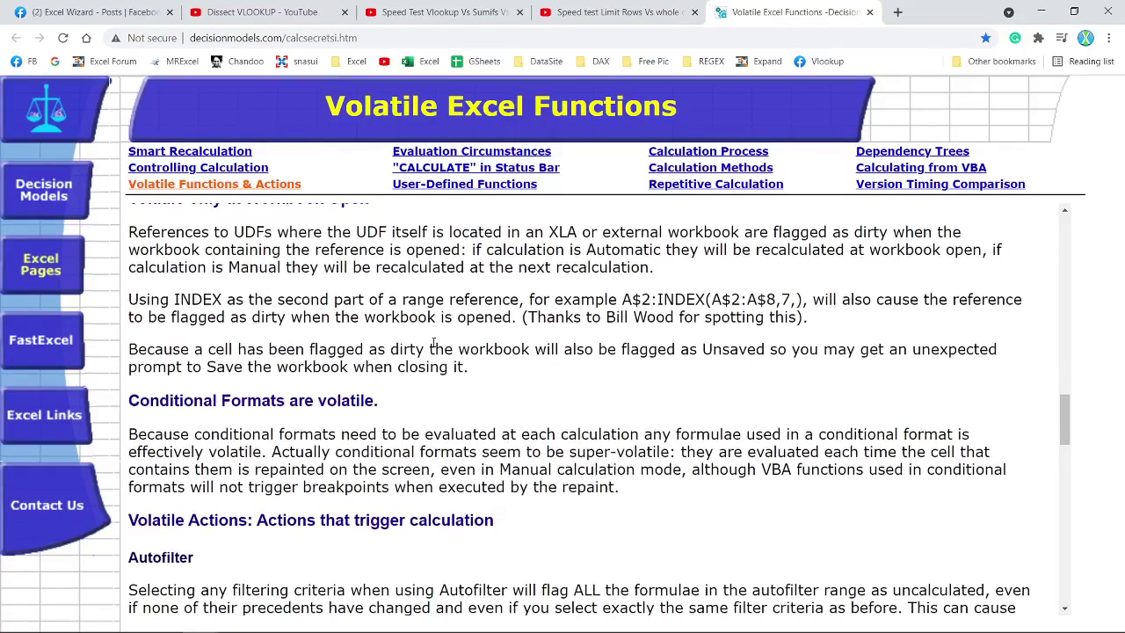
{"action": "scroll", "coordinate": [436, 339], "scroll_direction": "up", "scroll_amount": 1}
{"action": "scroll", "coordinate": [432, 343], "scroll_direction": "up", "scroll_amount": 1}
{"action": "left_click_drag", "start_coordinate": [370, 339], "coordinate": [128, 336]}
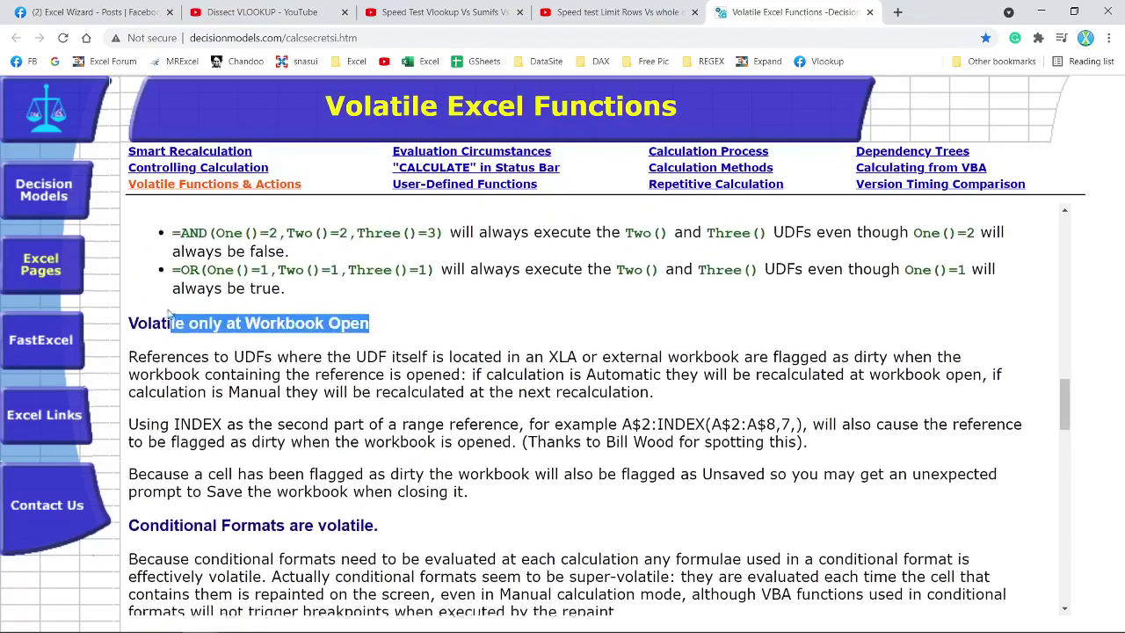
{"action": "scroll", "coordinate": [422, 422], "scroll_direction": "up", "scroll_amount": 1}
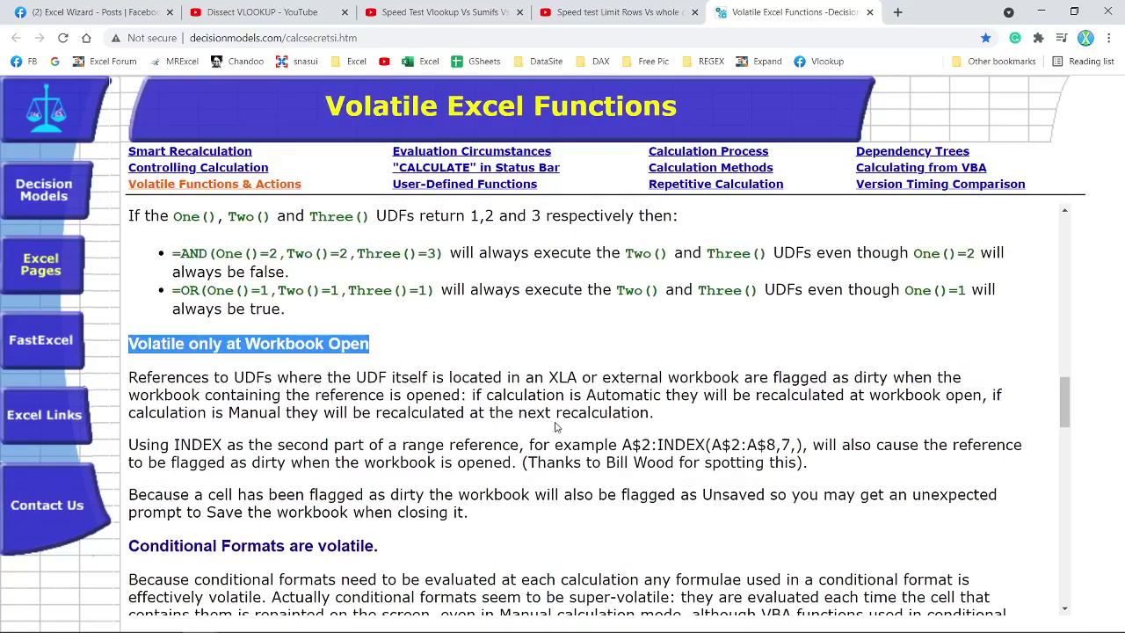
{"action": "left_click", "coordinate": [578, 440]}
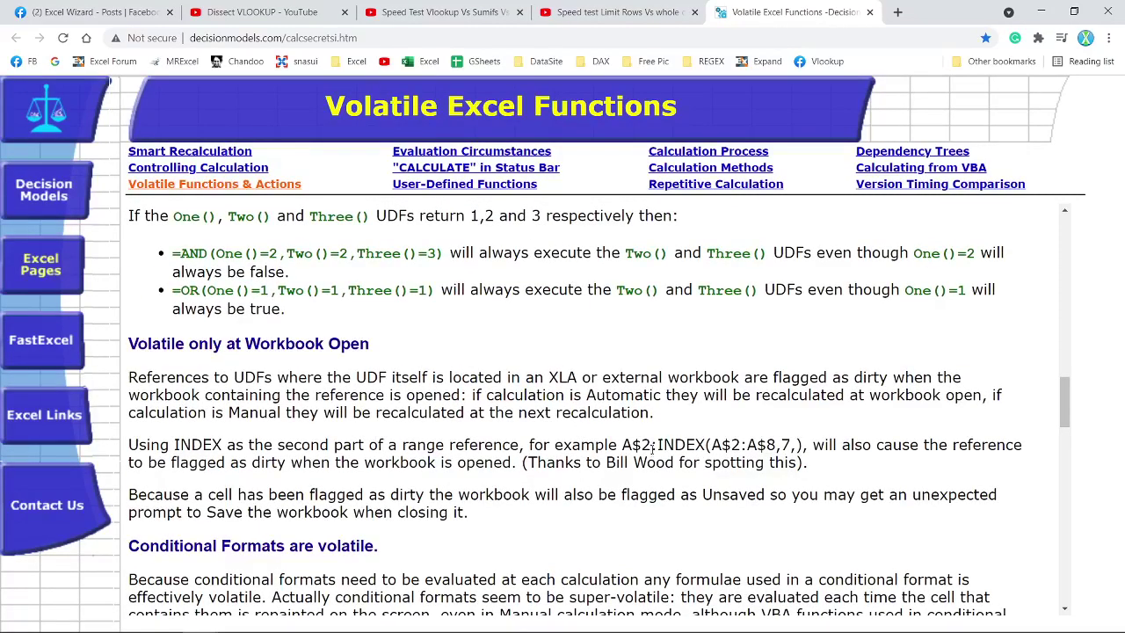
{"action": "left_click_drag", "start_coordinate": [625, 445], "coordinate": [804, 449]}
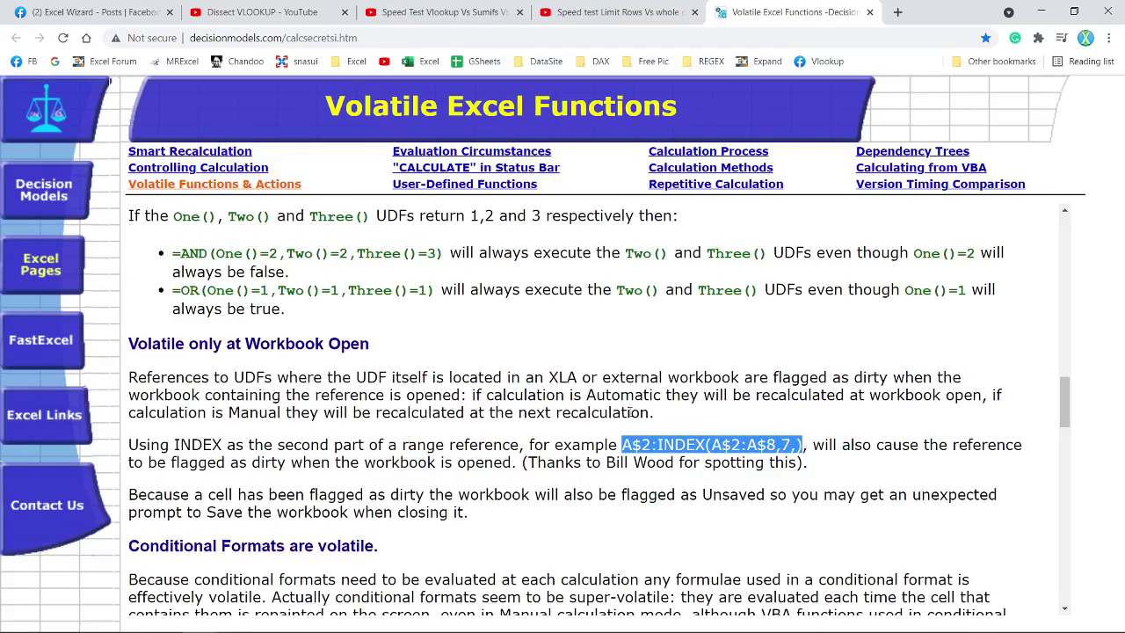
- Read on to the 'Conditional Formats are volatile' heading and highlight it
{"action": "scroll", "coordinate": [631, 412], "scroll_direction": "down", "scroll_amount": 2}
{"action": "scroll", "coordinate": [631, 413], "scroll_direction": "down", "scroll_amount": 2}
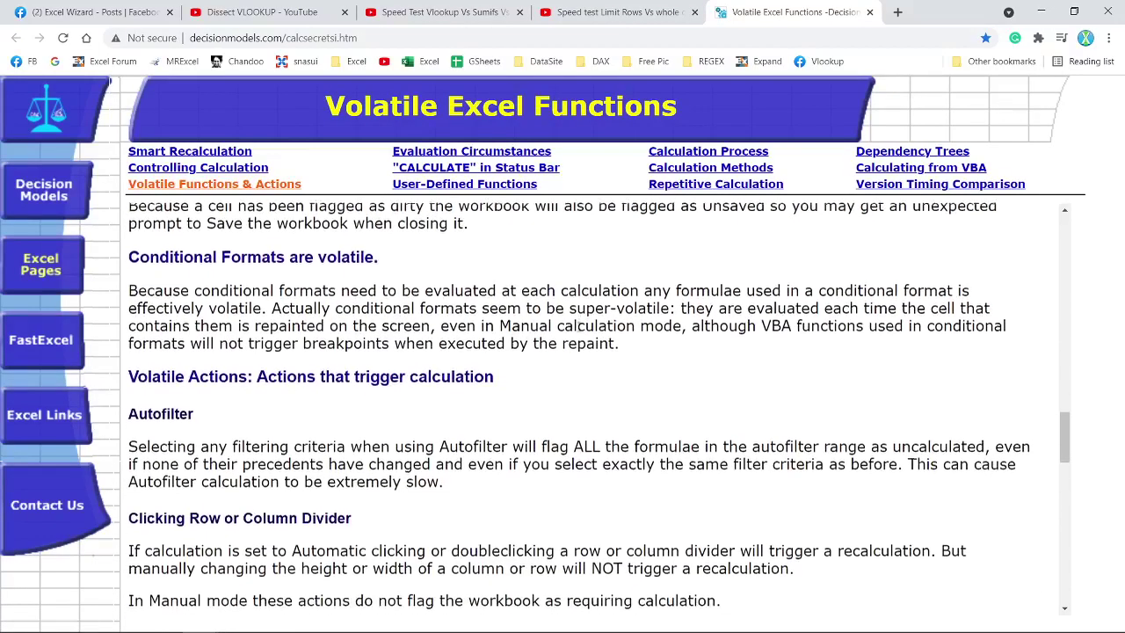
{"action": "left_click_drag", "start_coordinate": [385, 255], "coordinate": [124, 253]}
{"action": "mouse_move", "coordinate": [391, 273]}
{"action": "left_mouse_down"}
{"action": "mouse_move", "coordinate": [392, 264]}
{"action": "mouse_move", "coordinate": [292, 255]}
{"action": "mouse_move", "coordinate": [133, 256]}
{"action": "left_mouse_up"}
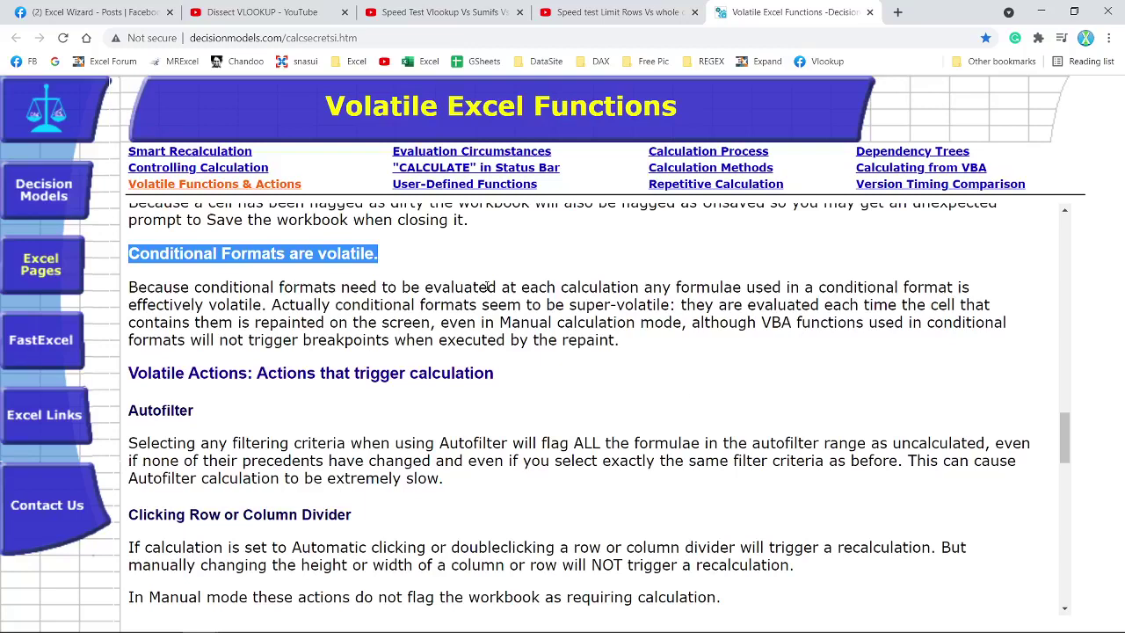
{"action": "left_click", "coordinate": [380, 262]}
{"action": "left_click_drag", "start_coordinate": [315, 257], "coordinate": [355, 257]}
{"action": "left_click", "coordinate": [478, 300]}
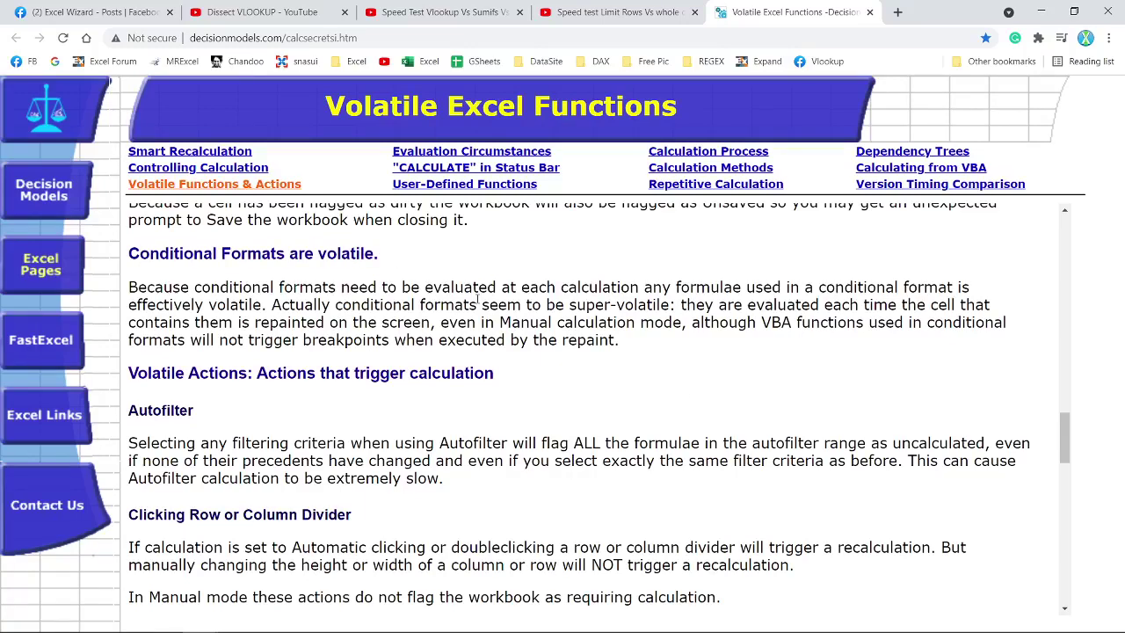
{"action": "scroll", "coordinate": [477, 301], "scroll_direction": "down", "scroll_amount": 2}
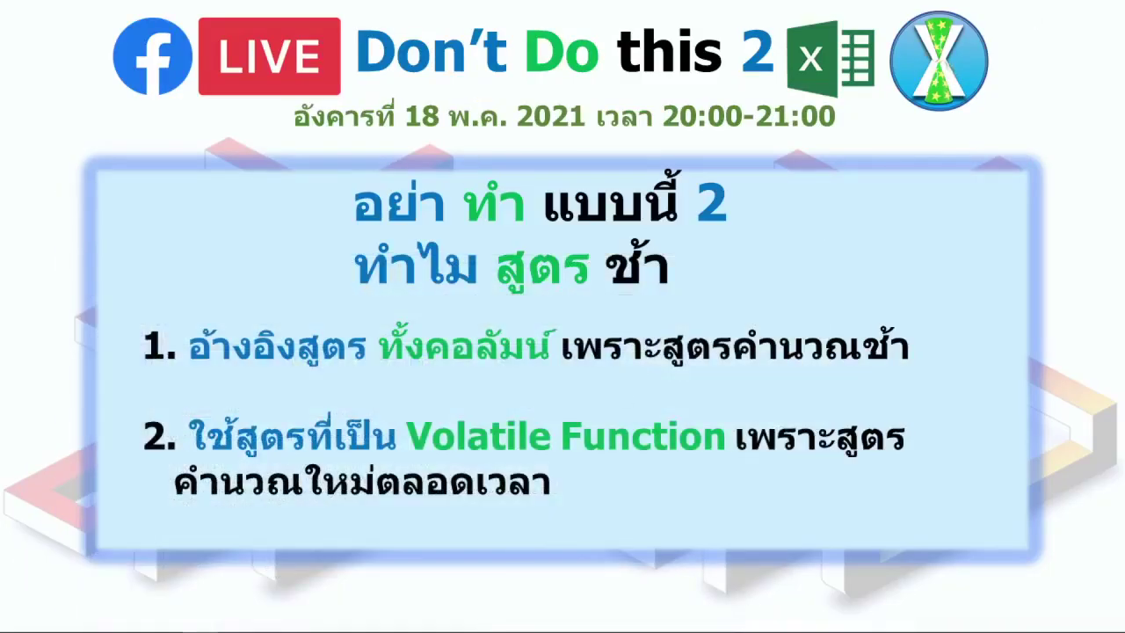
- Enter 1 in G13, then clear the test values in G13, G14 and G17
{"action": "left_click", "coordinate": [246, 618]}
{"action": "left_click", "coordinate": [945, 445]}
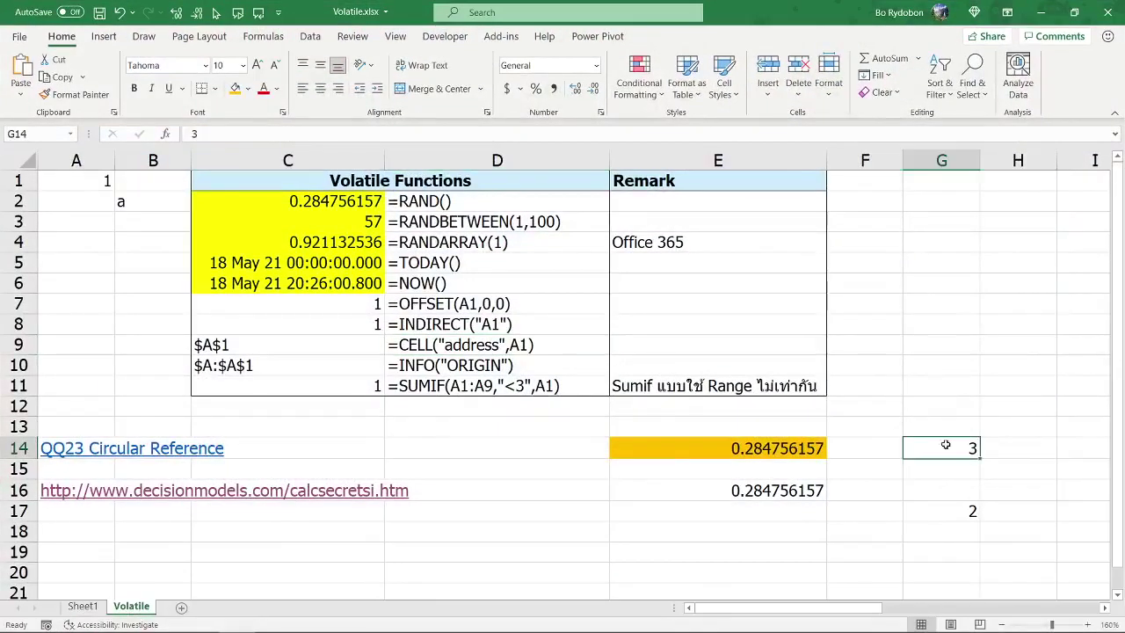
{"action": "key", "text": "Up"}
{"action": "type", "text": "1"}
{"action": "key", "text": "Return"}
{"action": "key", "text": "Up"}
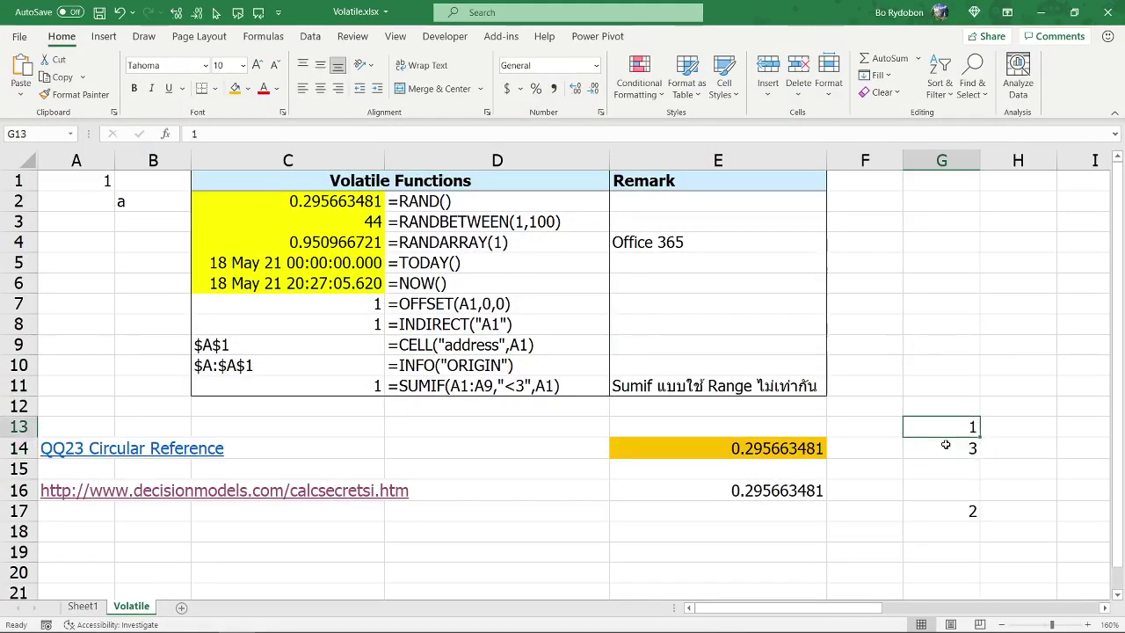
{"action": "key", "text": "Delete"}
{"action": "key", "text": "Down"}
{"action": "key", "text": "Delete"}
{"action": "key", "text": "Down"}
{"action": "key", "text": "Down"}
{"action": "key", "text": "Down"}
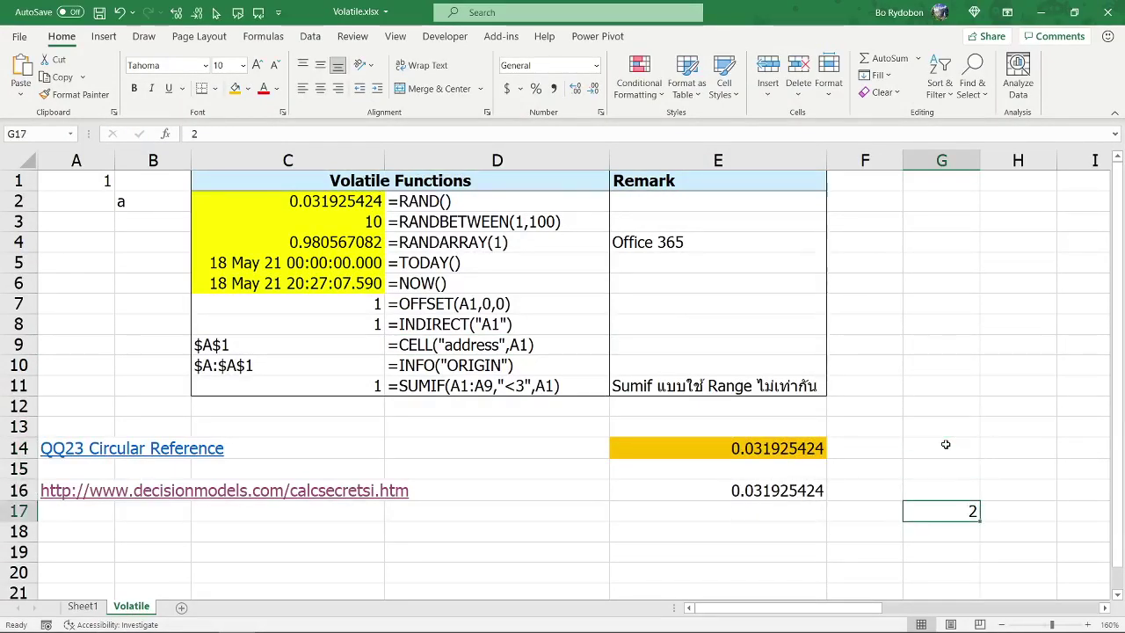
{"action": "key", "text": "Delete"}
{"action": "key", "text": "Up"}
{"action": "key", "text": "Up"}
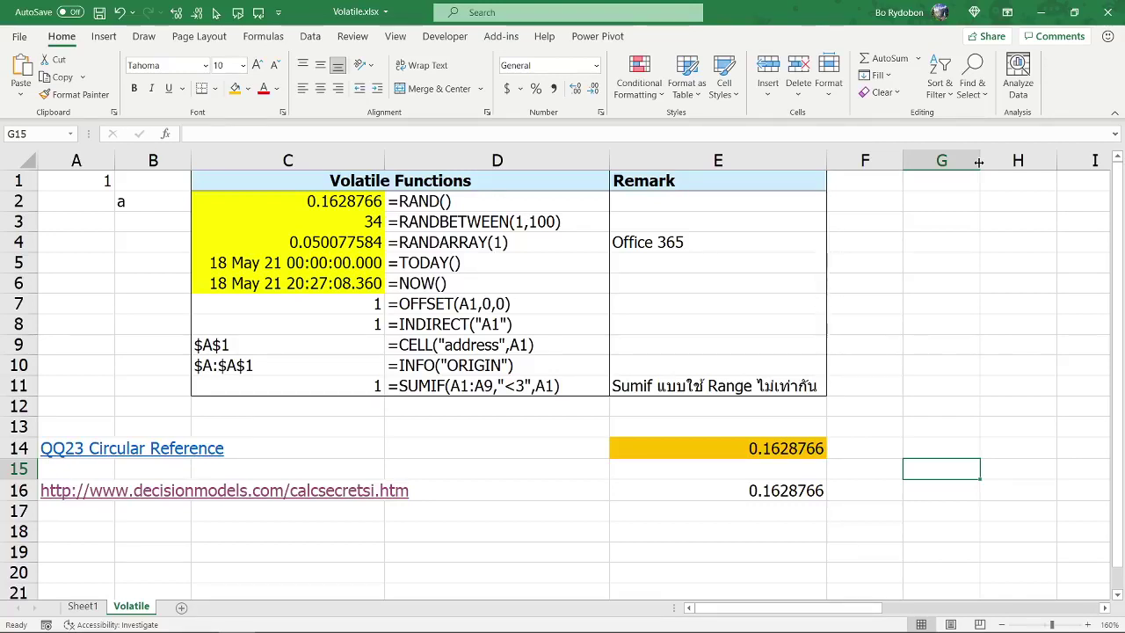
- Recalculate the volatile formulas four times with F9
{"action": "key", "text": "F9"}
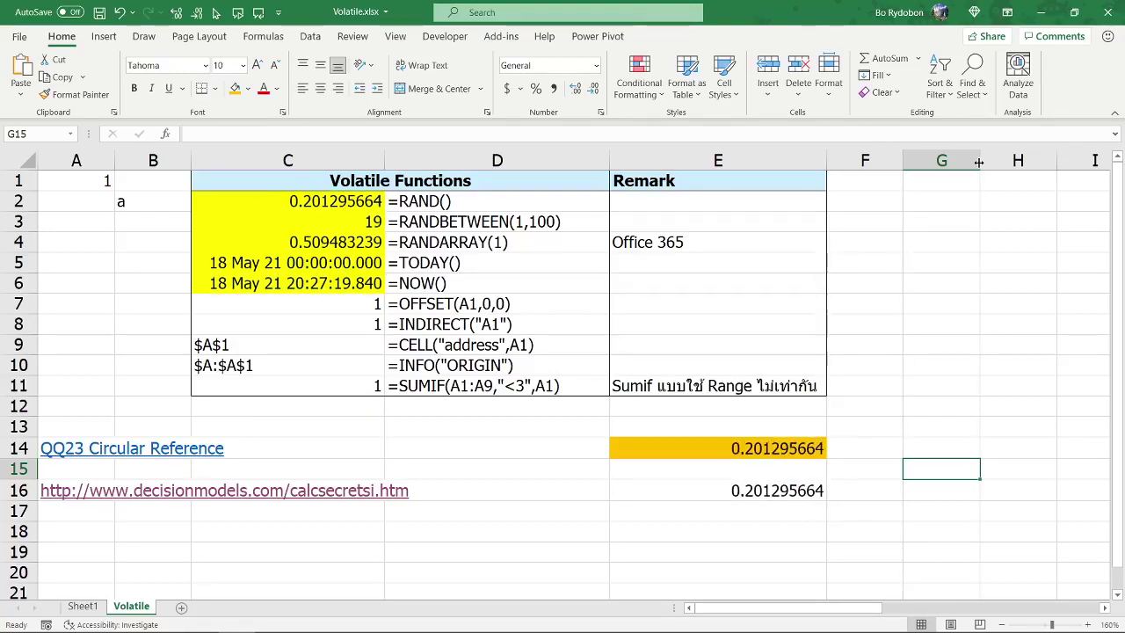
{"action": "key", "text": "F9"}
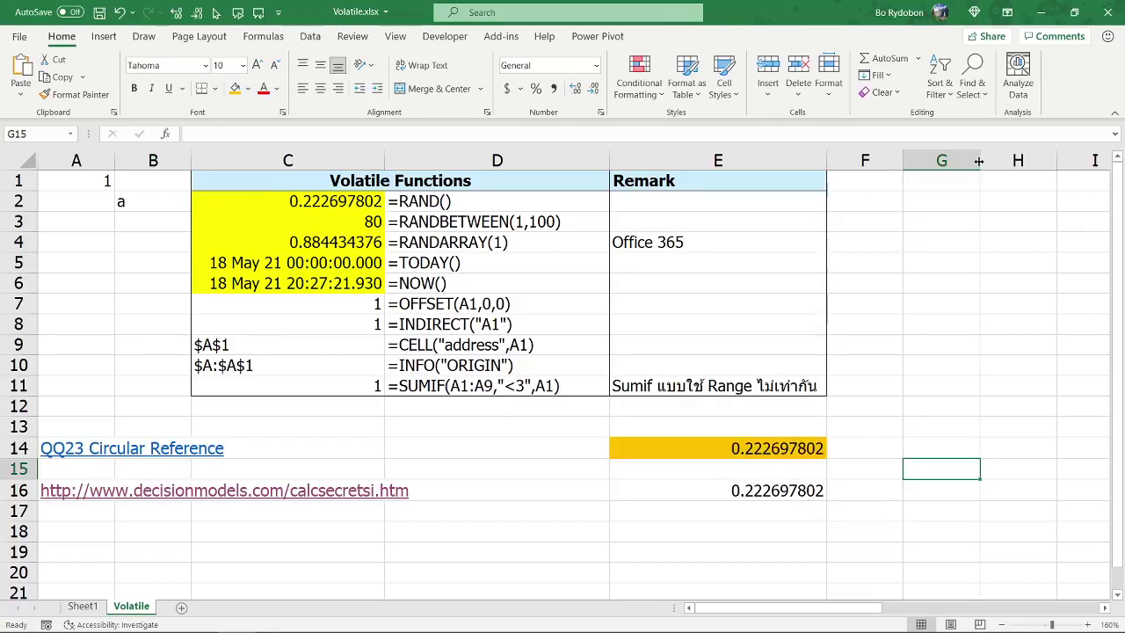
{"action": "key", "text": "F9"}
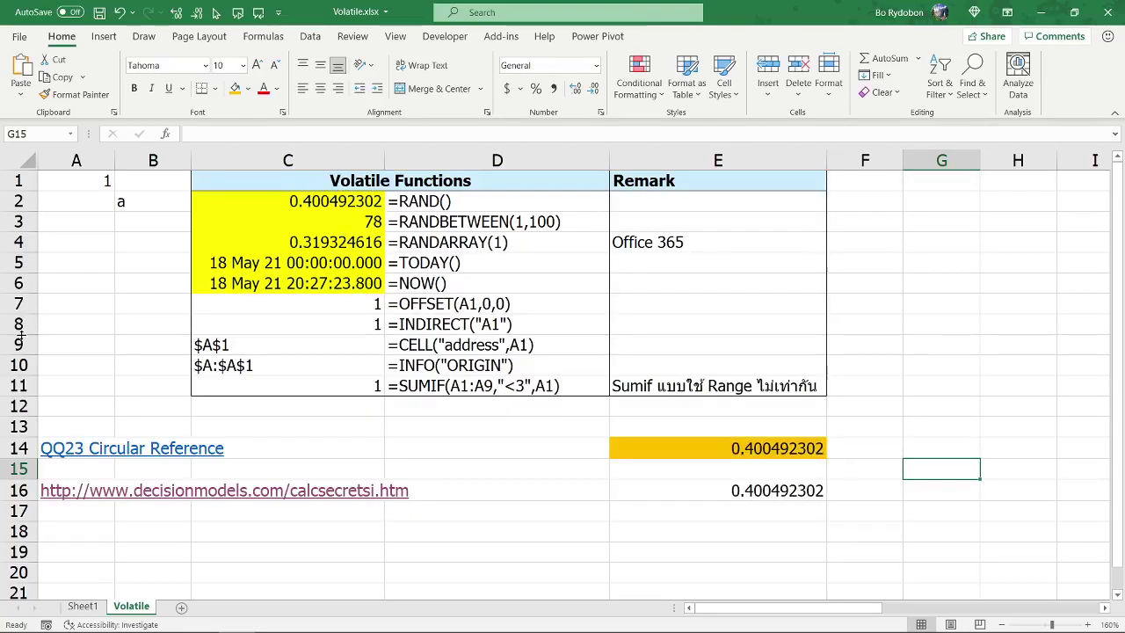
{"action": "key", "text": "F9"}
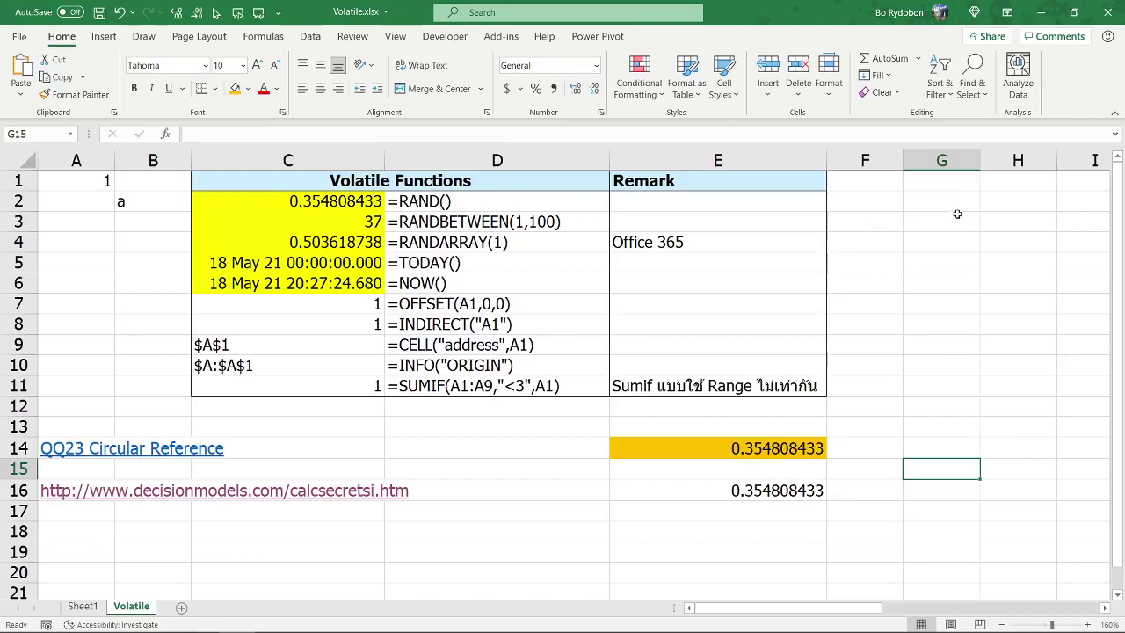
- Hide column G, unhide it from the F:H selection, and widen columns F to H
{"action": "right_click", "coordinate": [943, 161]}
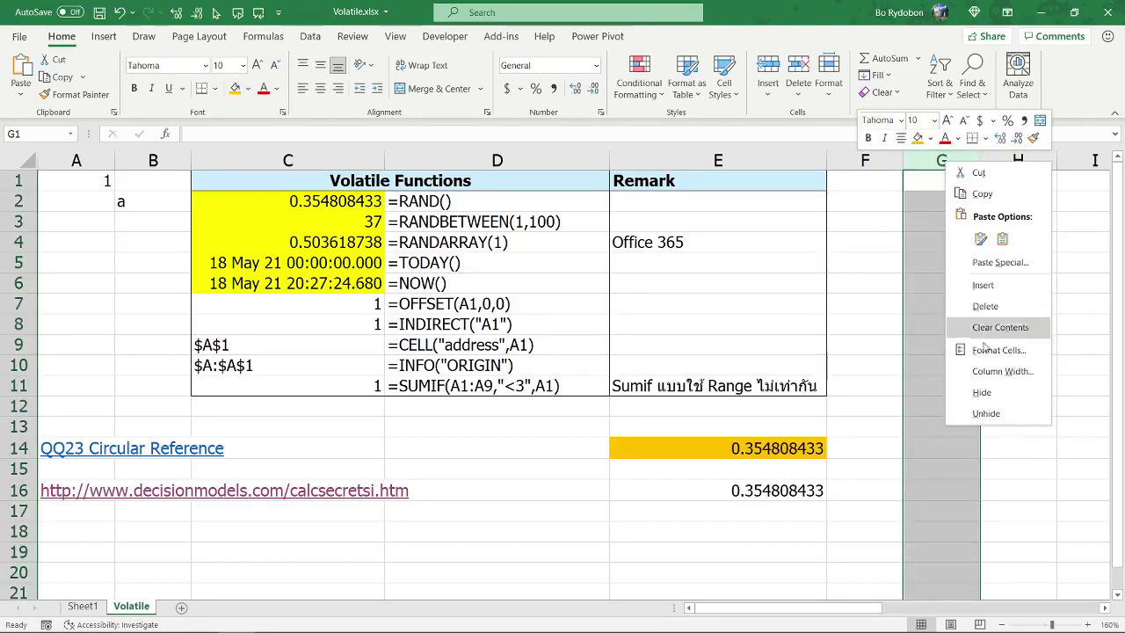
{"action": "left_click", "coordinate": [982, 393]}
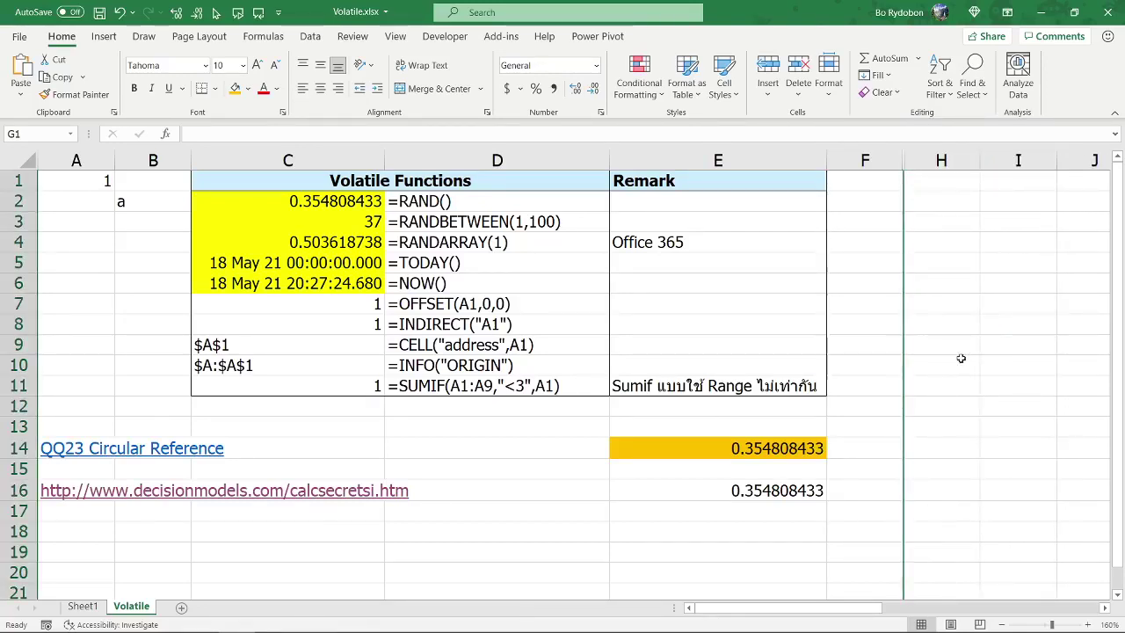
{"action": "left_click_drag", "start_coordinate": [866, 160], "coordinate": [941, 160]}
{"action": "right_click", "coordinate": [923, 160]}
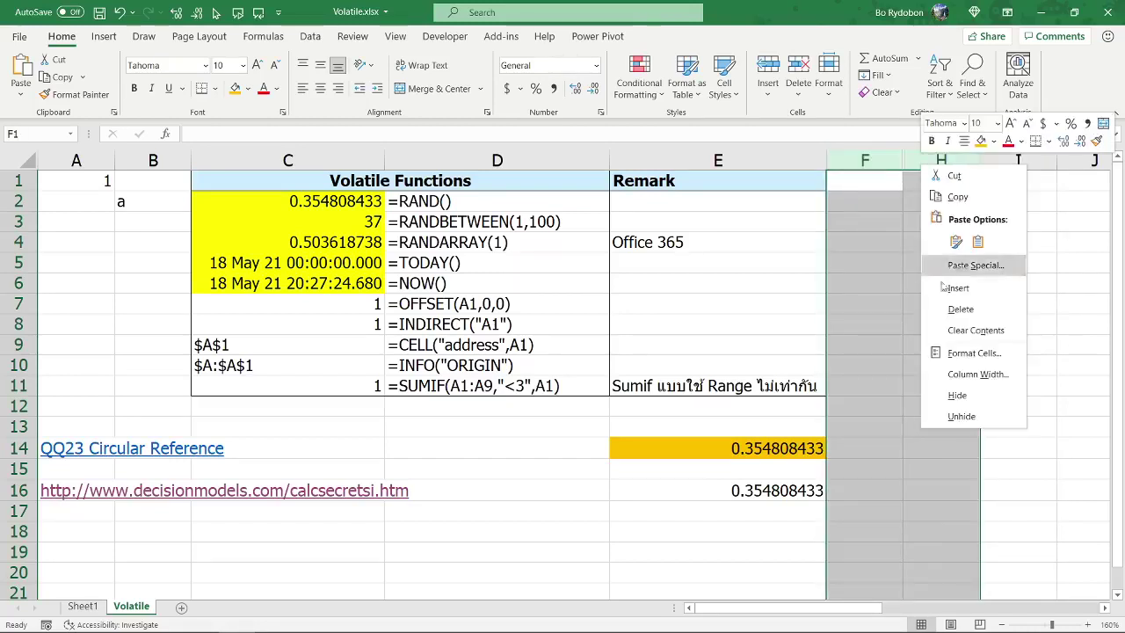
{"action": "left_click", "coordinate": [967, 414]}
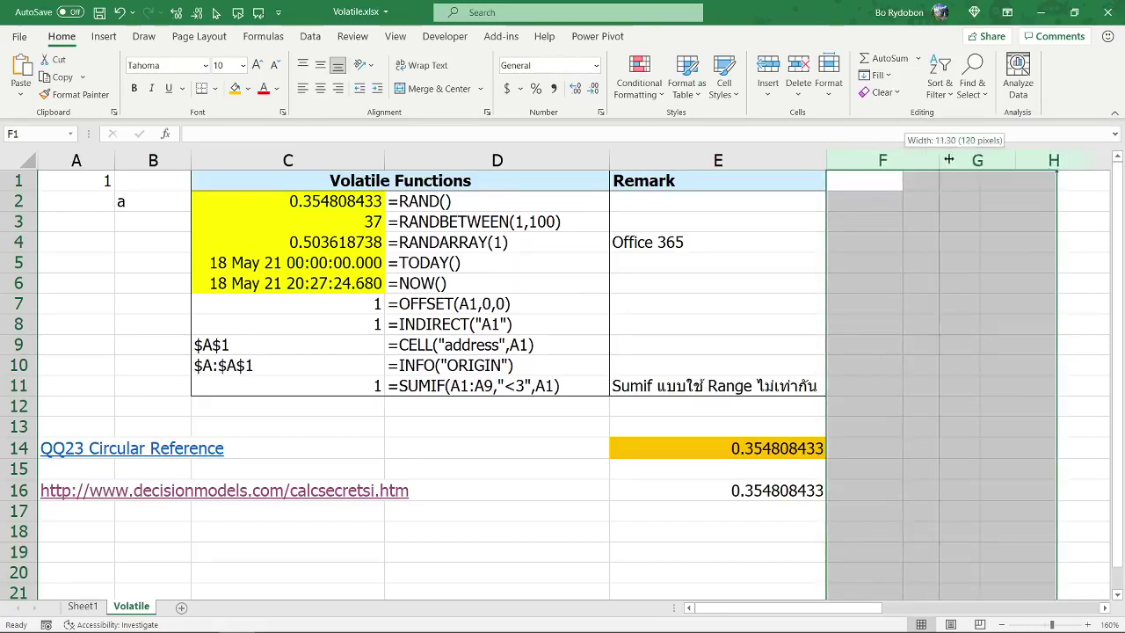
{"action": "left_click_drag", "start_coordinate": [905, 156], "coordinate": [937, 161]}
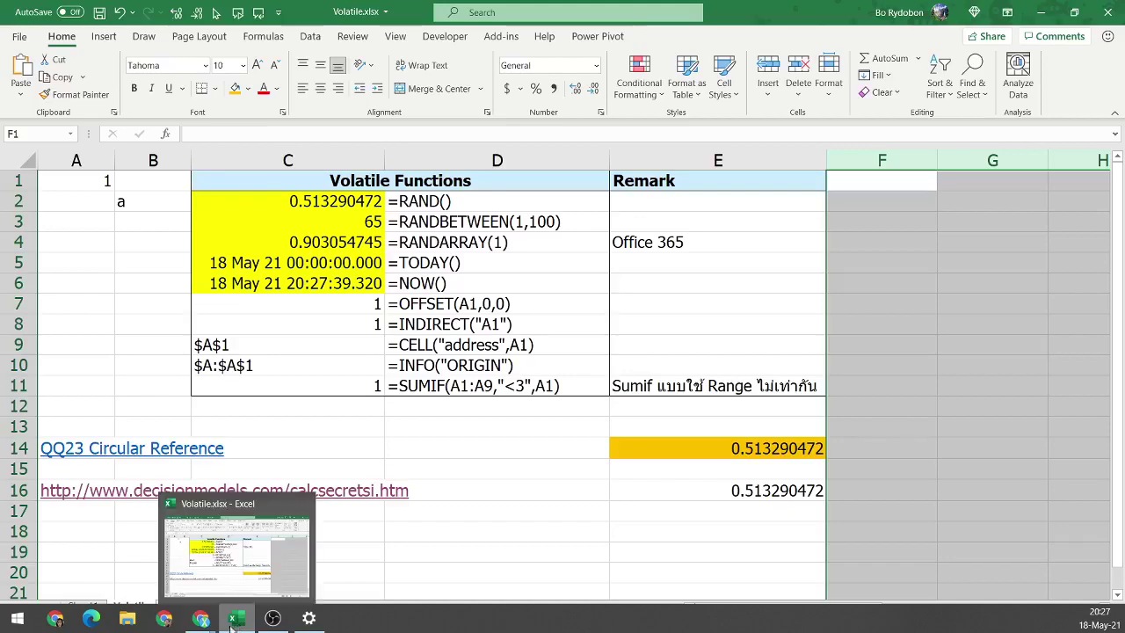
{"action": "left_click", "coordinate": [201, 618]}
{"action": "left_click", "coordinate": [314, 562]}
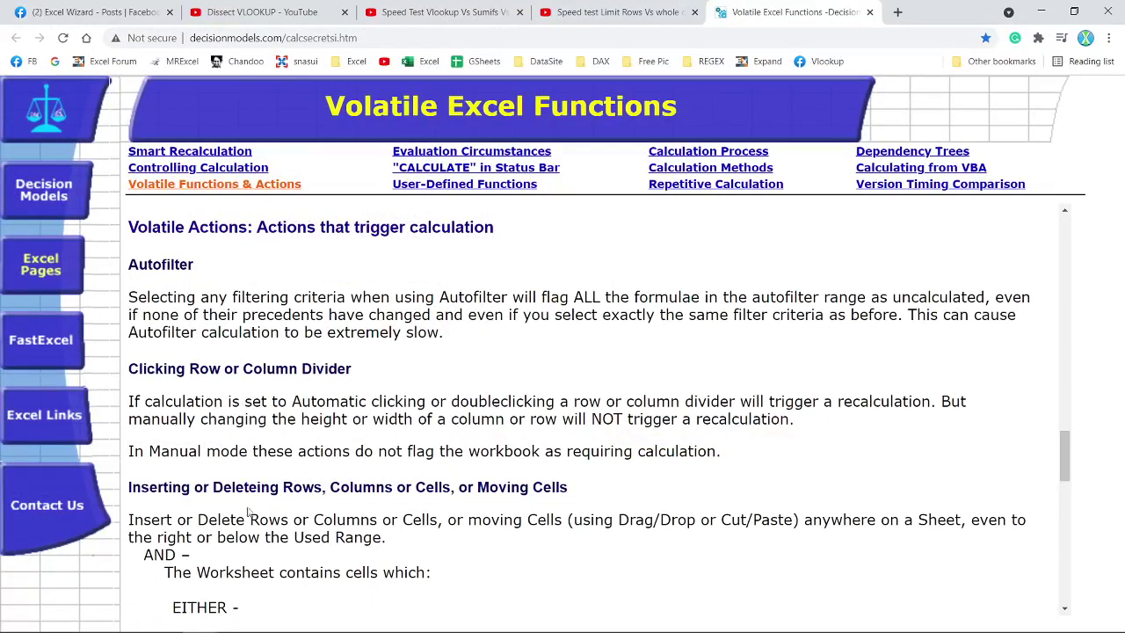
{"action": "scroll", "coordinate": [248, 513], "scroll_direction": "down", "scroll_amount": 1}
{"action": "left_click_drag", "start_coordinate": [151, 447], "coordinate": [270, 444]}
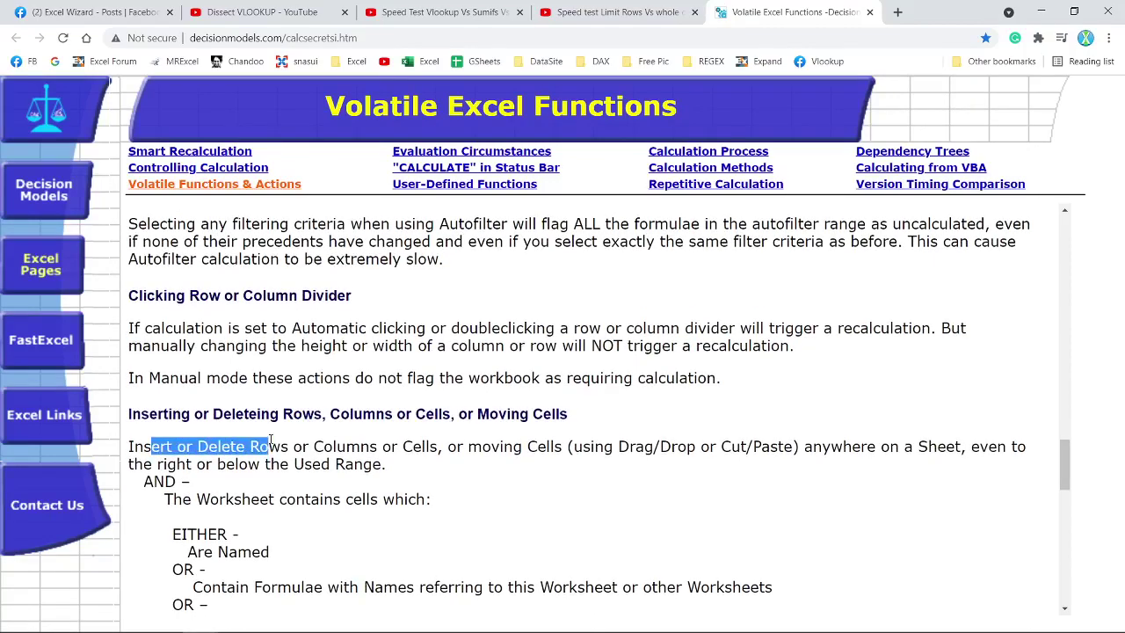
- Insert a new column at G, delete it again, then select G1:G10
{"action": "key", "text": "alt+Tab"}
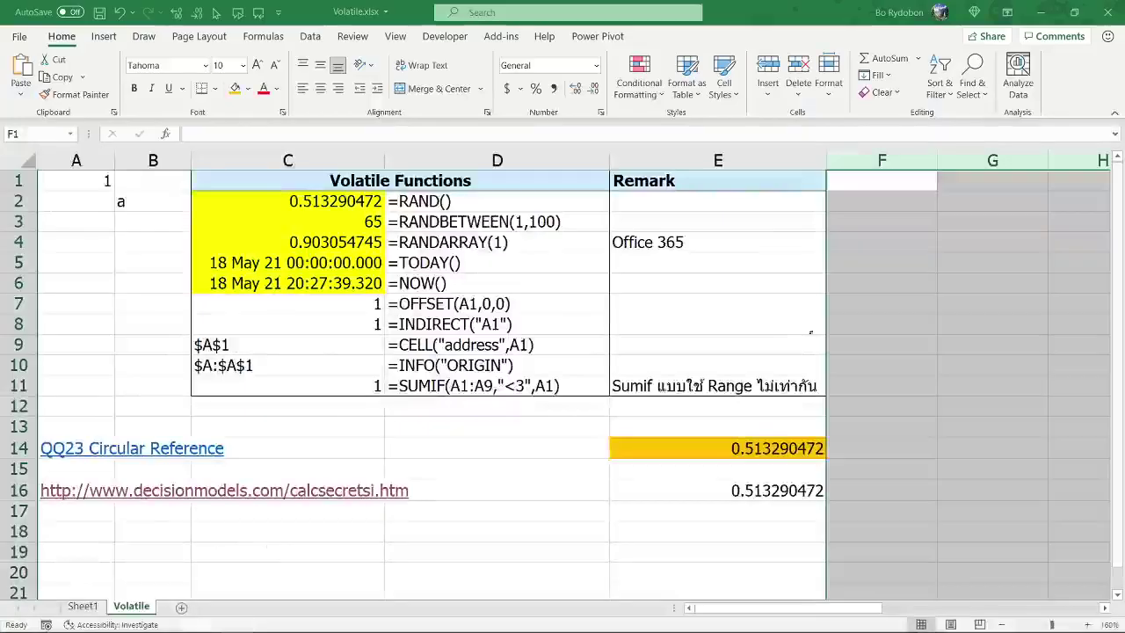
{"action": "left_click", "coordinate": [992, 281]}
{"action": "right_click", "coordinate": [967, 161]}
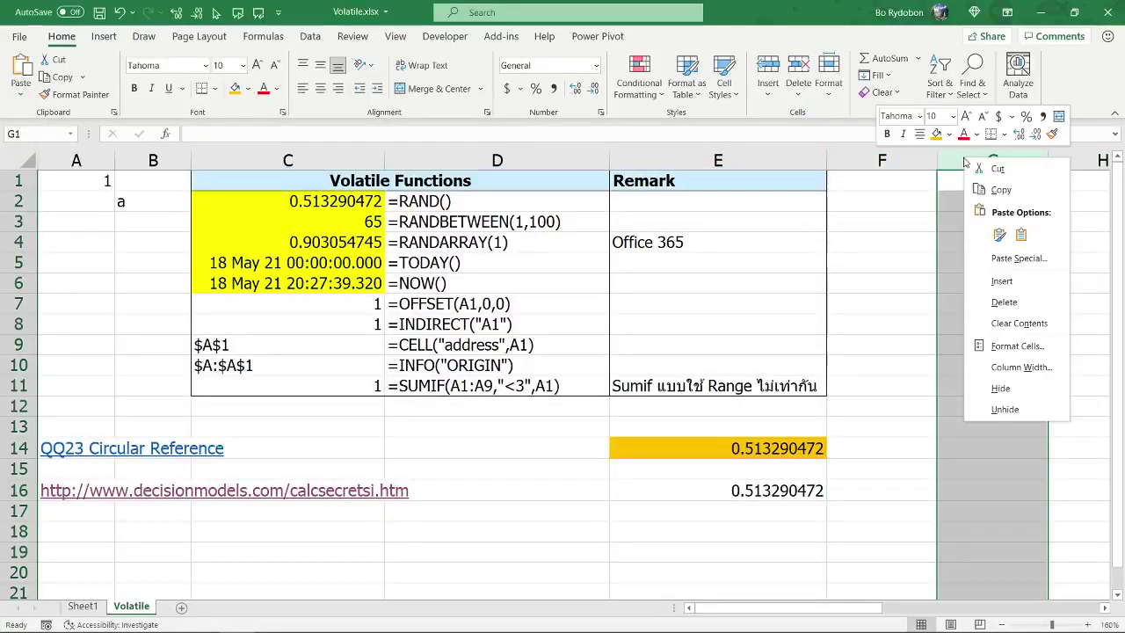
{"action": "left_click", "coordinate": [987, 288]}
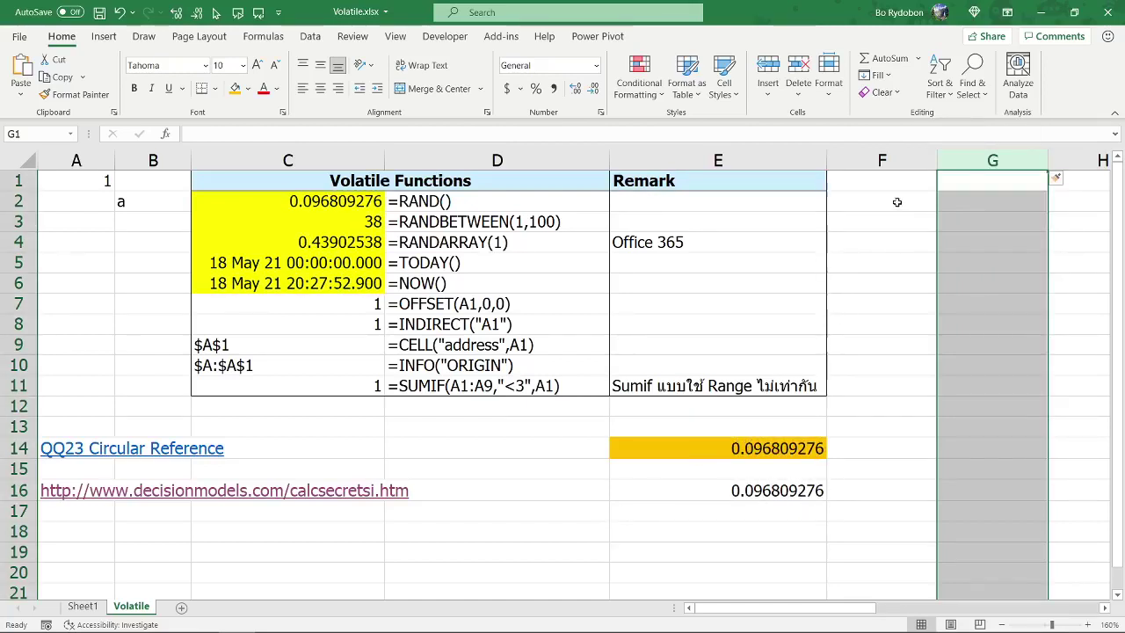
{"action": "right_click", "coordinate": [992, 161]}
{"action": "left_click", "coordinate": [976, 321]}
{"action": "left_click", "coordinate": [921, 363]}
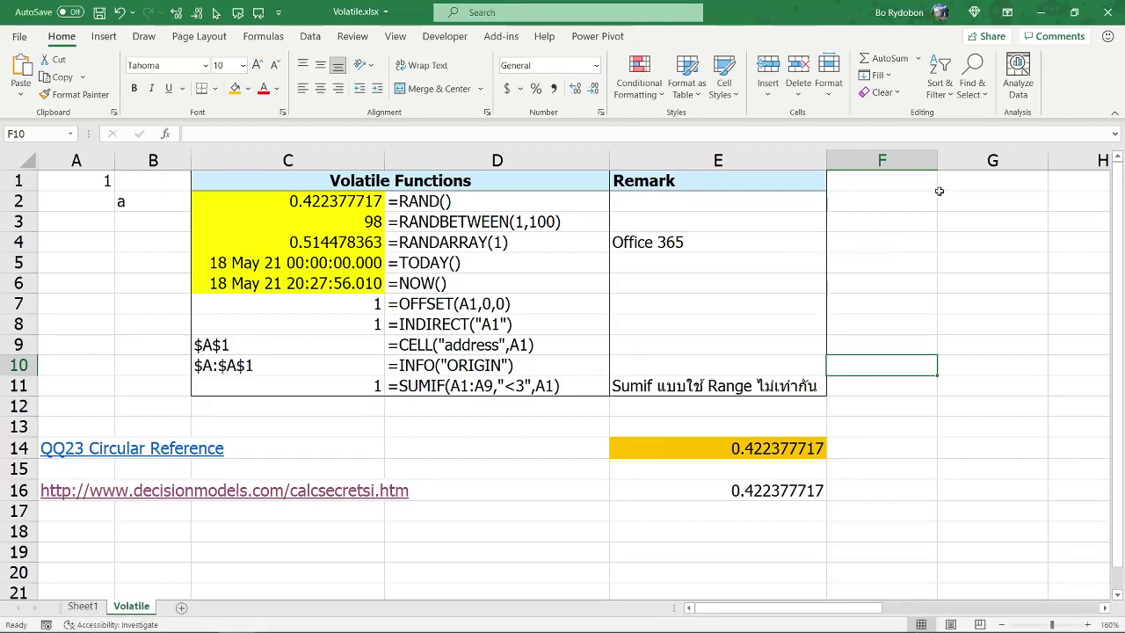
{"action": "left_click_drag", "start_coordinate": [939, 191], "coordinate": [986, 368]}
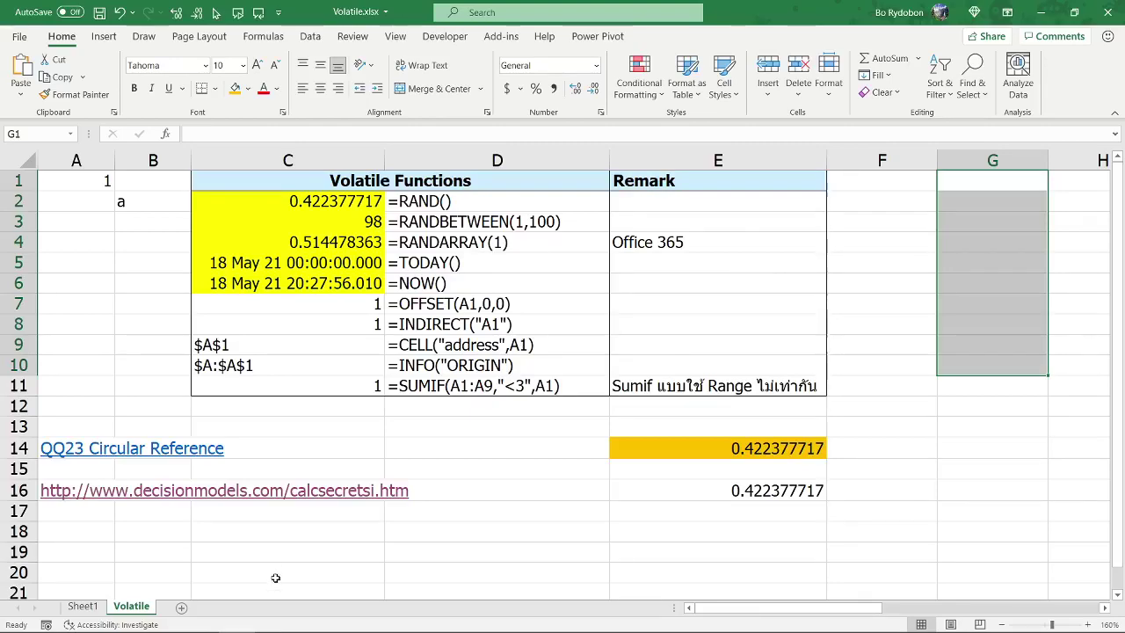
{"action": "key", "text": "alt+Tab"}
- Read down the article, highlighting the note about moving cells by Drag/Drop or Cut/Paste
{"action": "scroll", "coordinate": [419, 492], "scroll_direction": "down", "scroll_amount": 3}
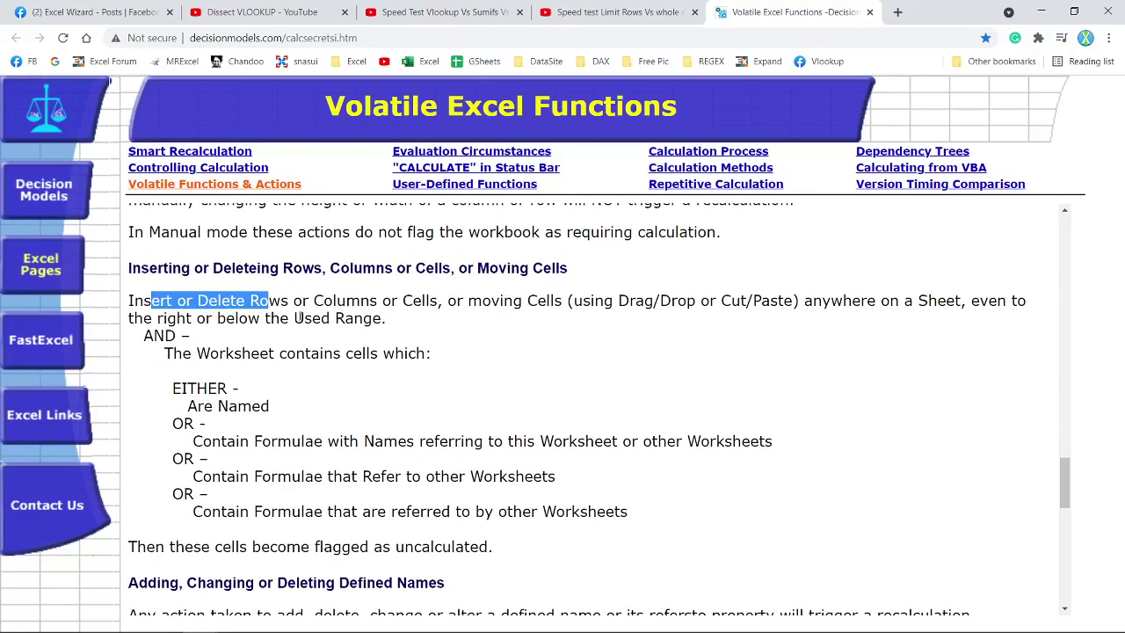
{"action": "mouse_move", "coordinate": [420, 301]}
{"action": "left_mouse_down"}
{"action": "mouse_move", "coordinate": [741, 307]}
{"action": "mouse_move", "coordinate": [637, 299]}
{"action": "left_mouse_up"}
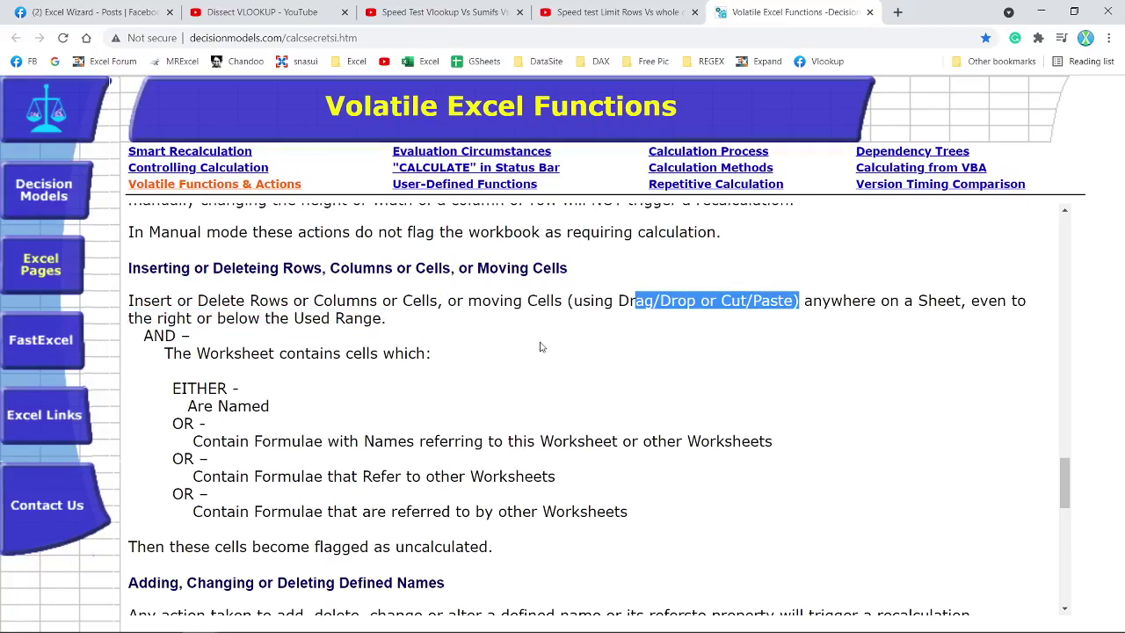
{"action": "scroll", "coordinate": [534, 367], "scroll_direction": "down", "scroll_amount": 2}
{"action": "scroll", "coordinate": [490, 433], "scroll_direction": "down", "scroll_amount": 1}
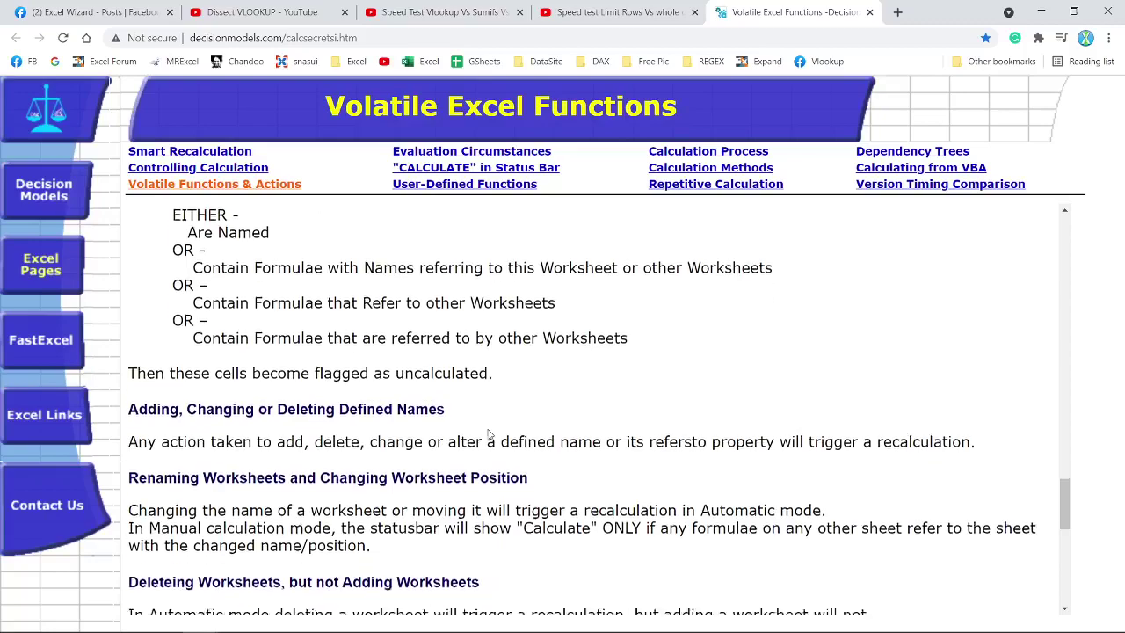
{"action": "scroll", "coordinate": [490, 433], "scroll_direction": "down", "scroll_amount": 2}
{"action": "scroll", "coordinate": [490, 434], "scroll_direction": "up", "scroll_amount": 2}
{"action": "scroll", "coordinate": [490, 433], "scroll_direction": "down", "scroll_amount": 1}
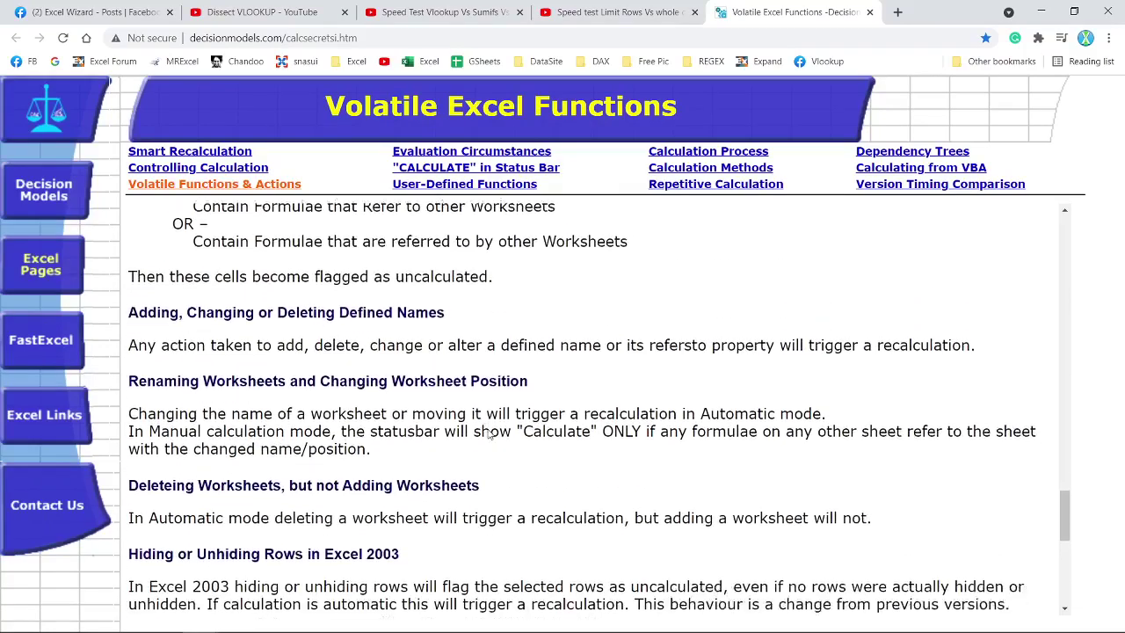
{"action": "scroll", "coordinate": [490, 434], "scroll_direction": "down", "scroll_amount": 1}
{"action": "scroll", "coordinate": [264, 352], "scroll_direction": "up", "scroll_amount": 1}
{"action": "scroll", "coordinate": [226, 324], "scroll_direction": "down", "scroll_amount": 1}
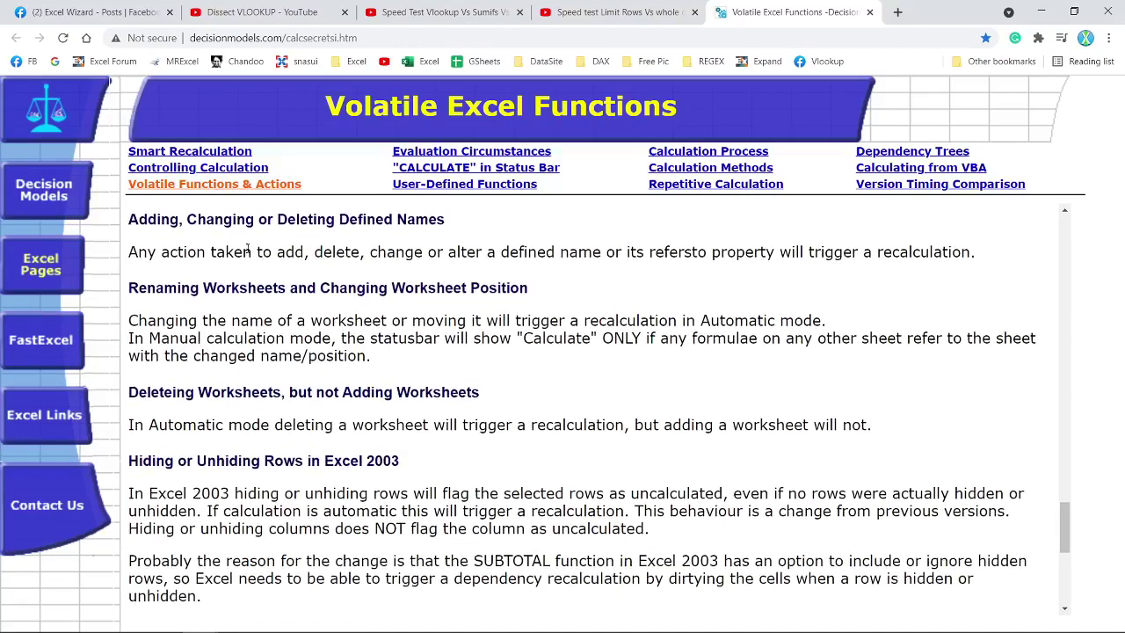
- Highlight the sentence about changing defined names, finish the page, and minimise Chrome
{"action": "left_click_drag", "start_coordinate": [248, 250], "coordinate": [589, 257]}
{"action": "left_click_drag", "start_coordinate": [266, 335], "coordinate": [466, 389]}
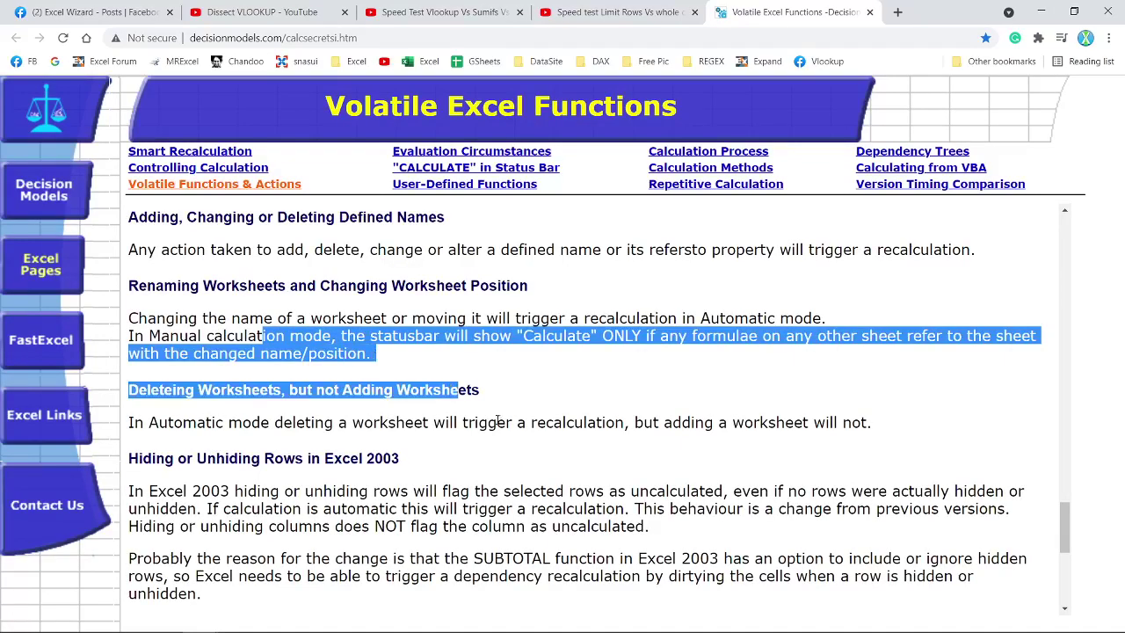
{"action": "scroll", "coordinate": [497, 427], "scroll_direction": "down", "scroll_amount": 2}
{"action": "scroll", "coordinate": [498, 427], "scroll_direction": "down", "scroll_amount": 2}
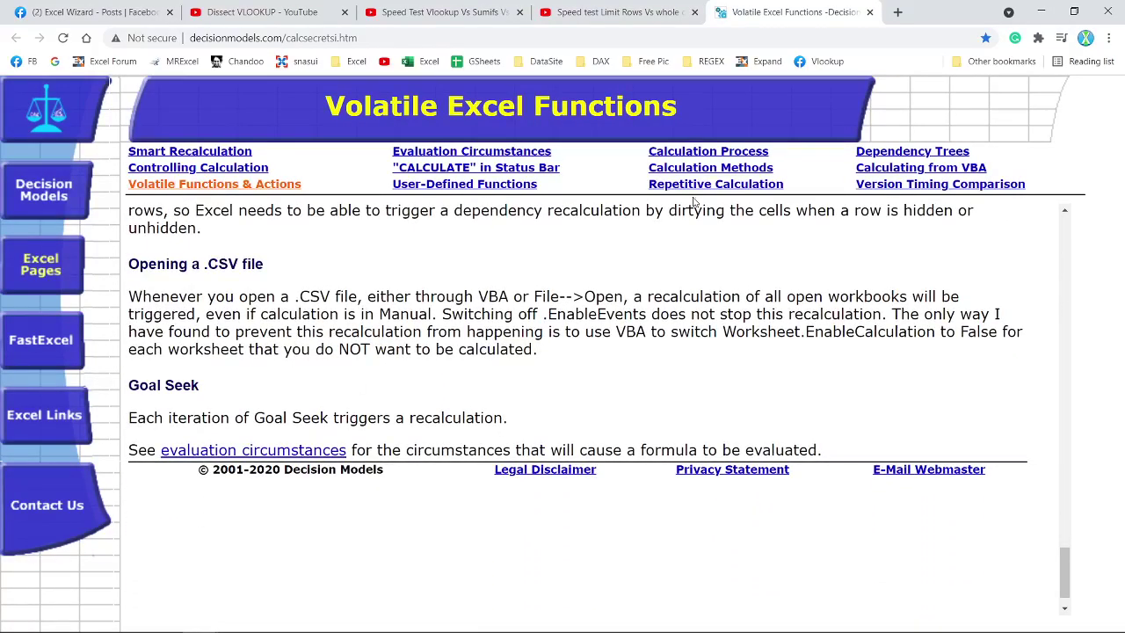
{"action": "left_click", "coordinate": [80, 11]}
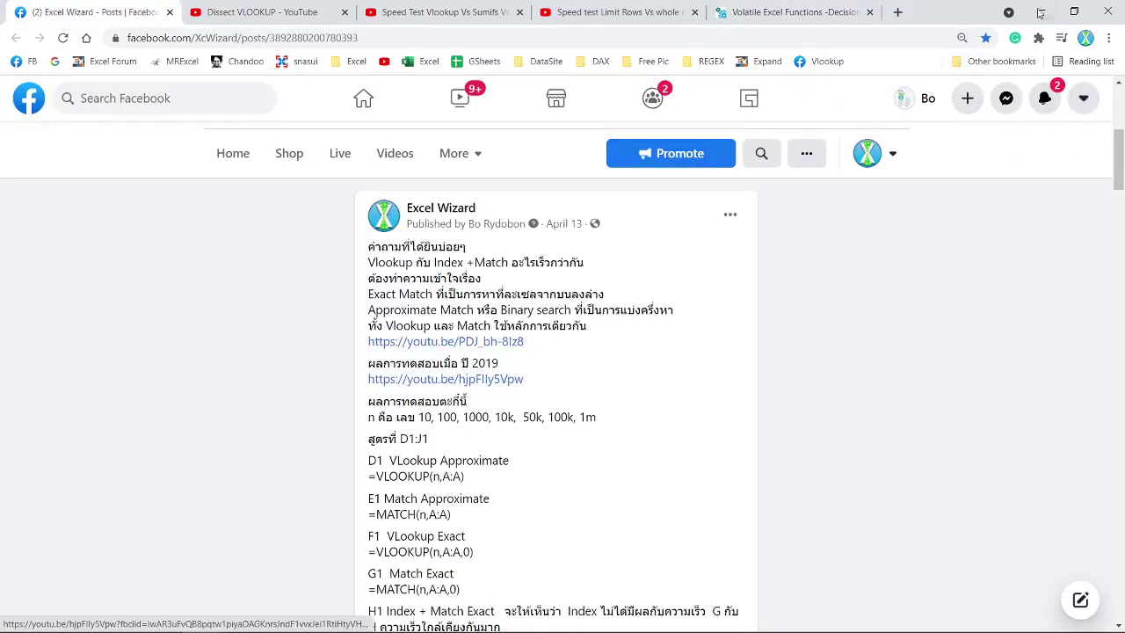
{"action": "left_click", "coordinate": [1040, 12]}
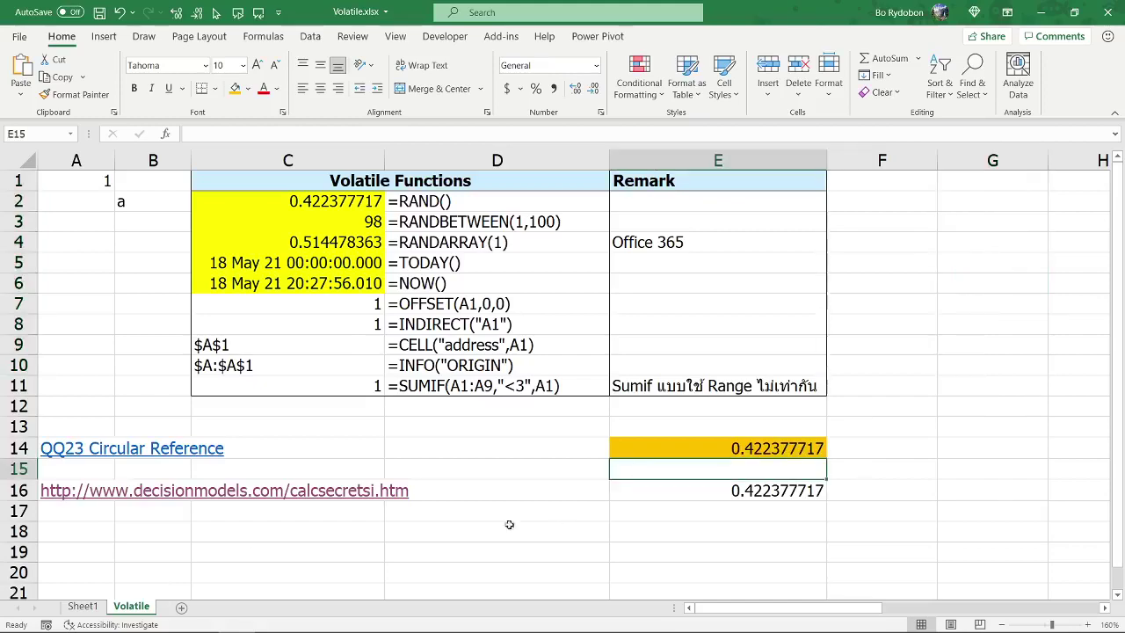
- Switch to Sheet1 and look over its Speed test table of codes and Qty1–Qty5
{"action": "left_click", "coordinate": [87, 608]}
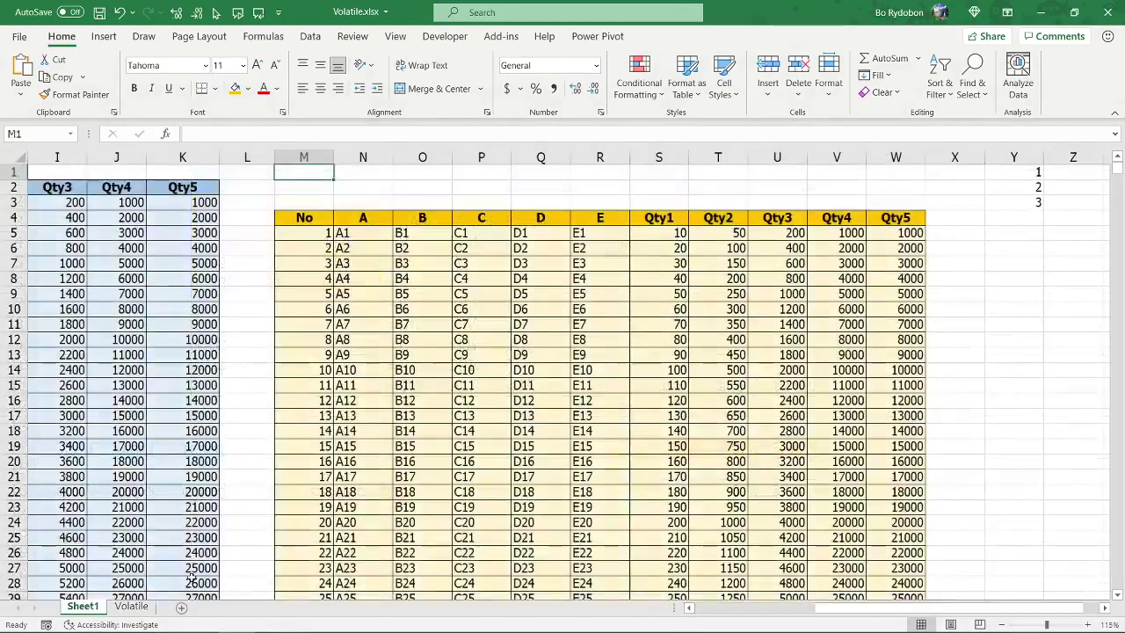
{"action": "left_click", "coordinate": [353, 187]}
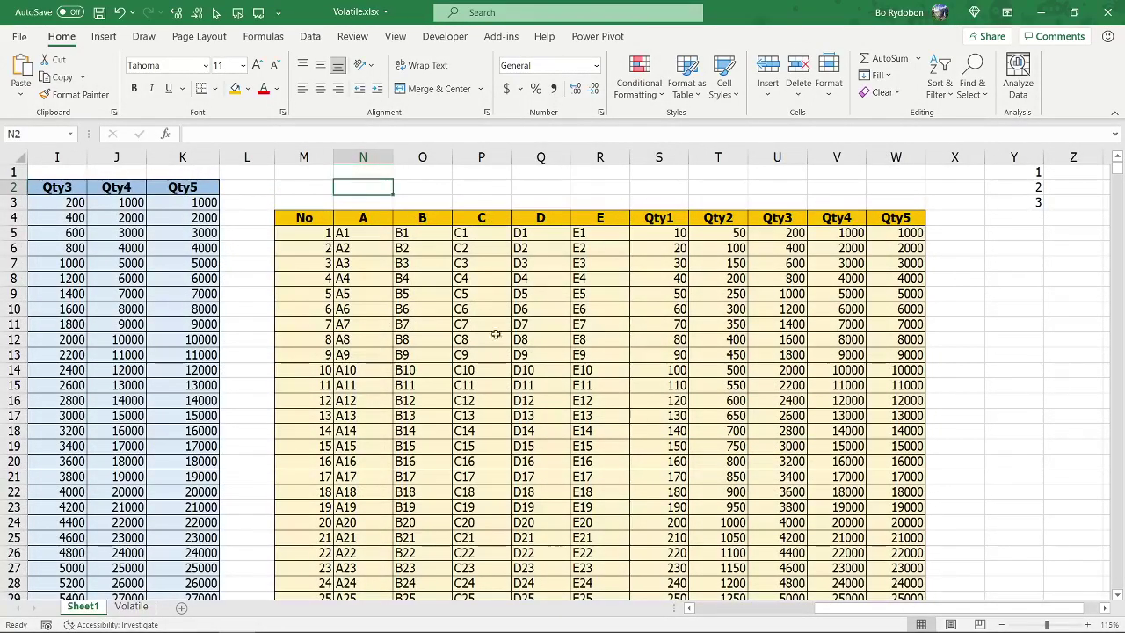
{"action": "left_click", "coordinate": [1011, 507]}
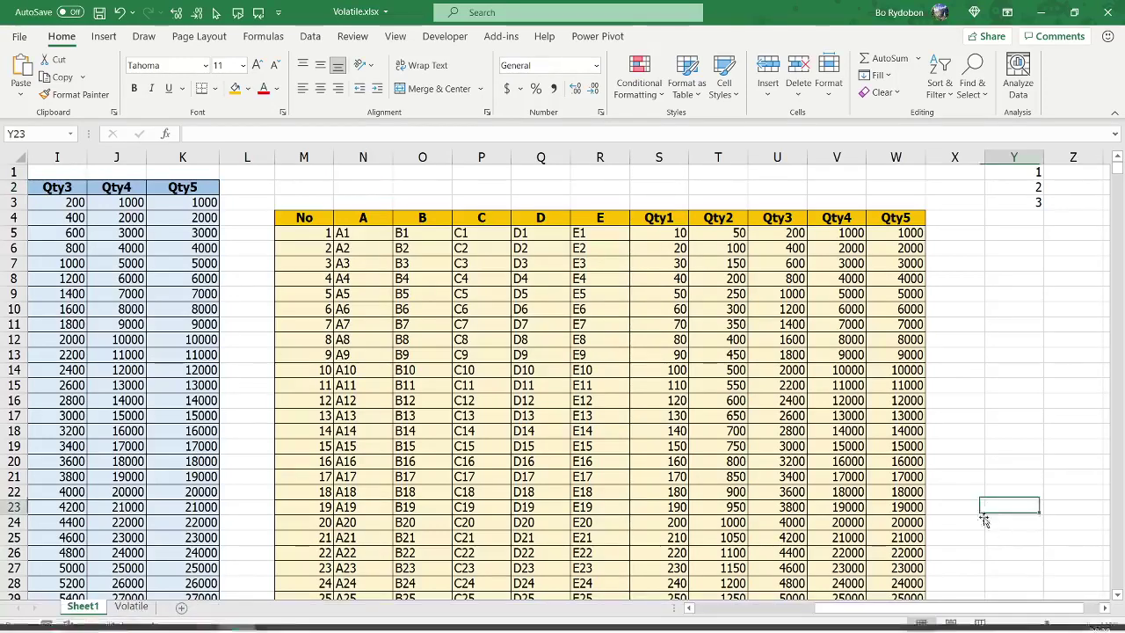
{"action": "left_click_drag", "start_coordinate": [906, 608], "coordinate": [836, 613]}
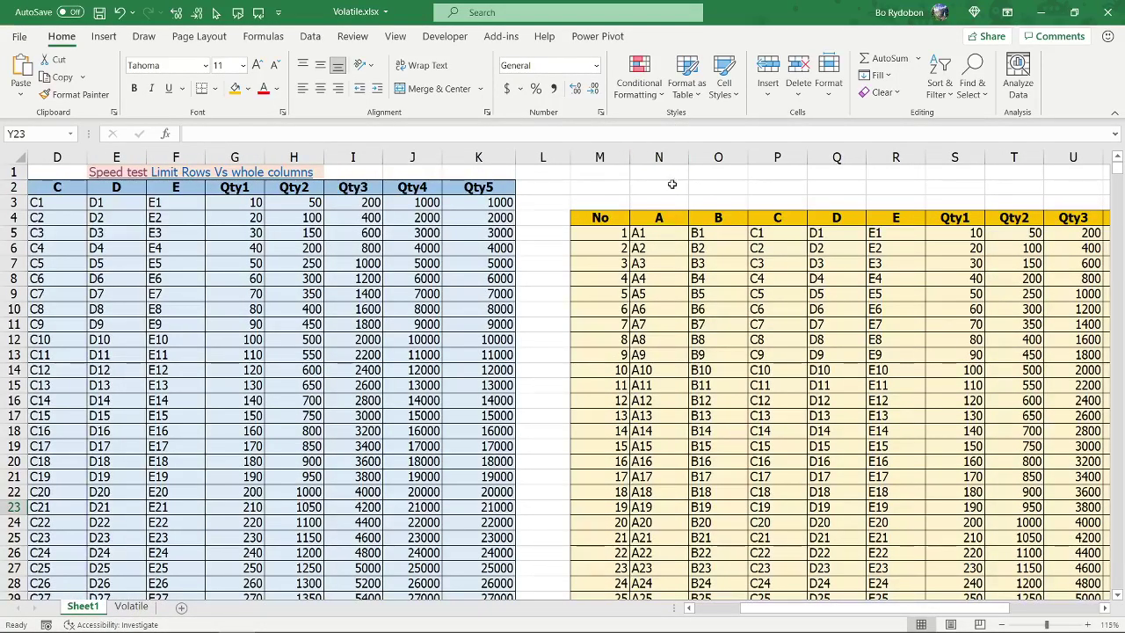
{"action": "left_click", "coordinate": [667, 188]}
- Enter =OFFSET(M5,0,0) in M2 so it returns 1
{"action": "key", "text": "Left"}
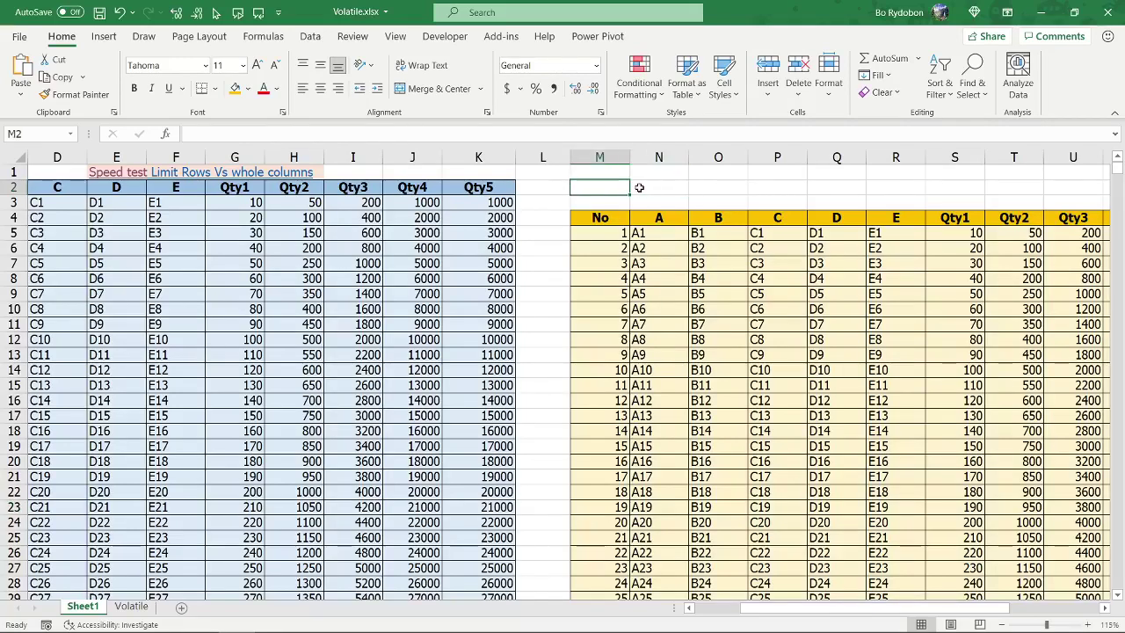
{"action": "type", "text": "="}
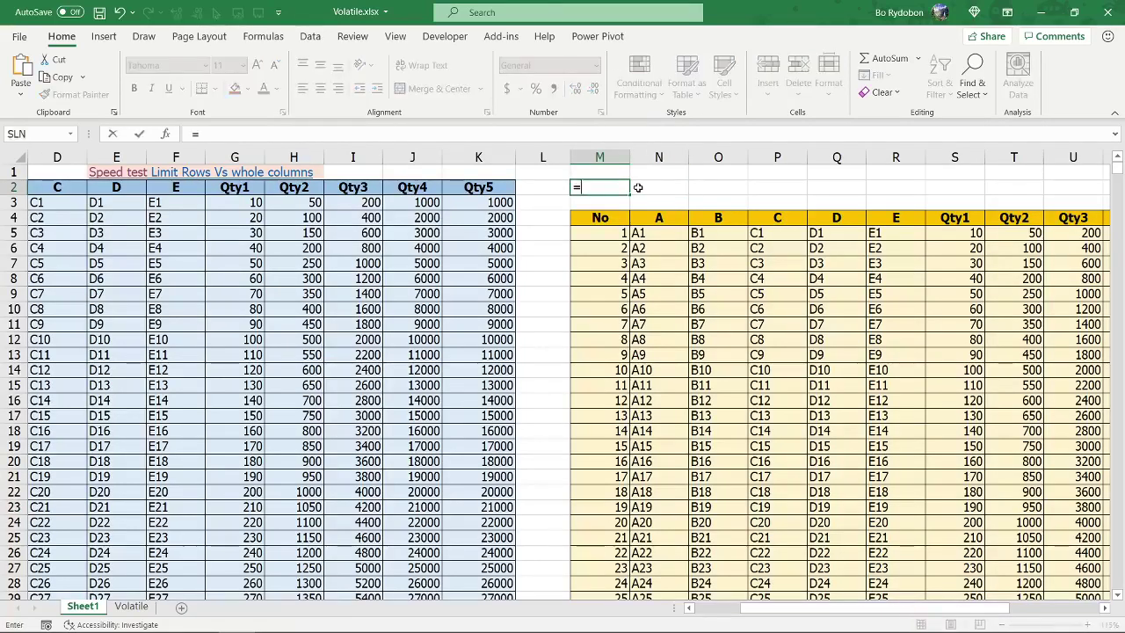
{"action": "type", "text": "offset"}
{"action": "key", "text": "Tab"}
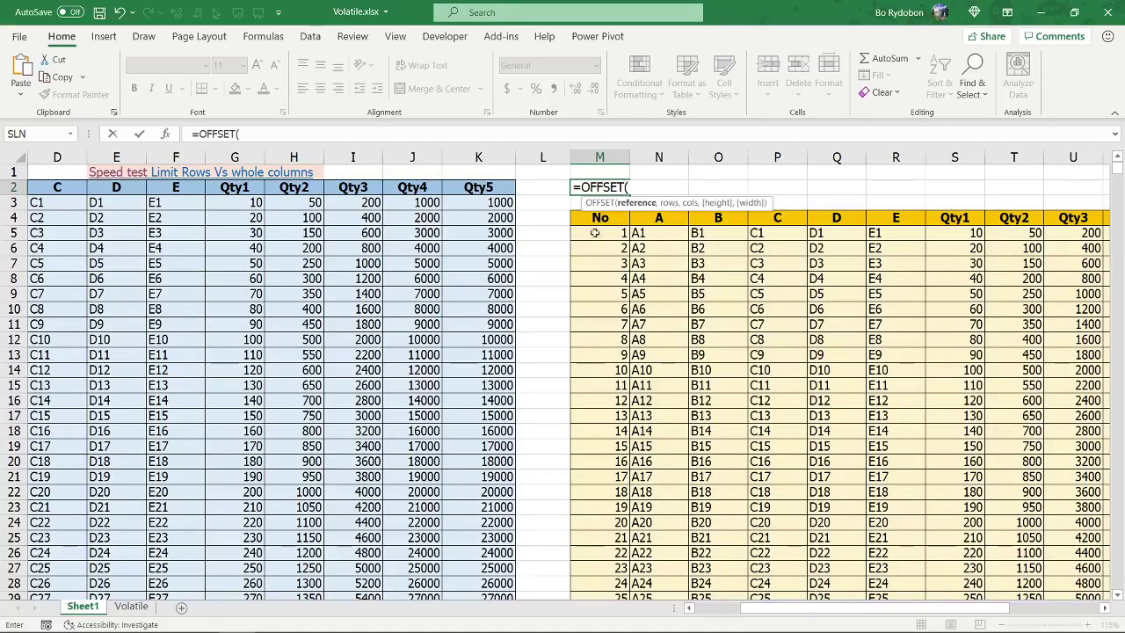
{"action": "left_click", "coordinate": [594, 236]}
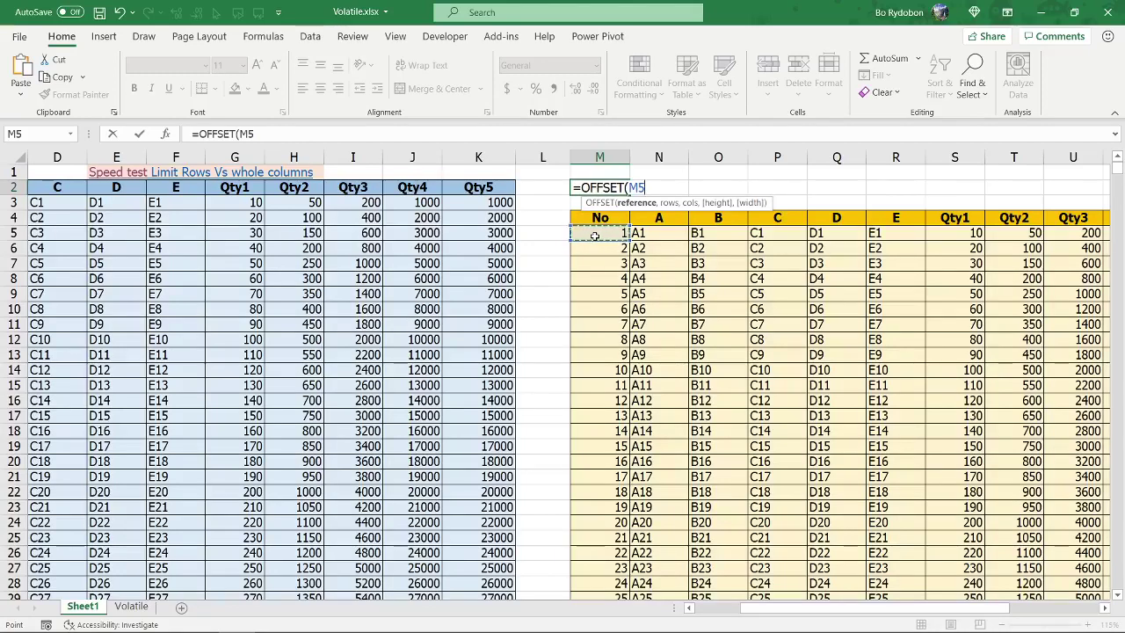
{"action": "type", "text": ",0,0"}
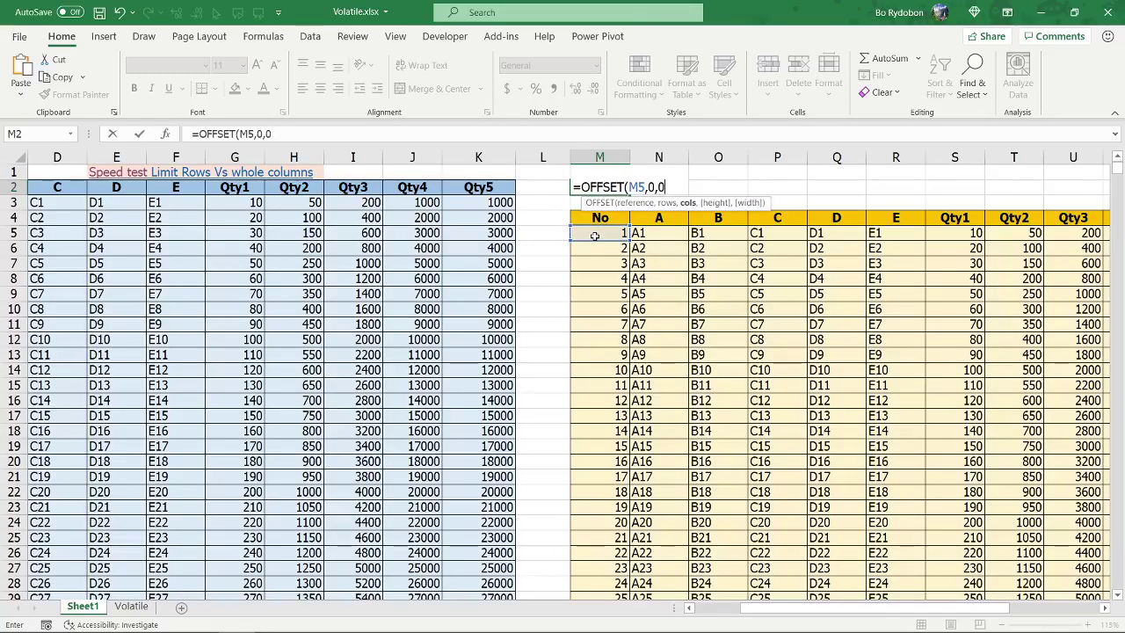
{"action": "type", "text": ")"}
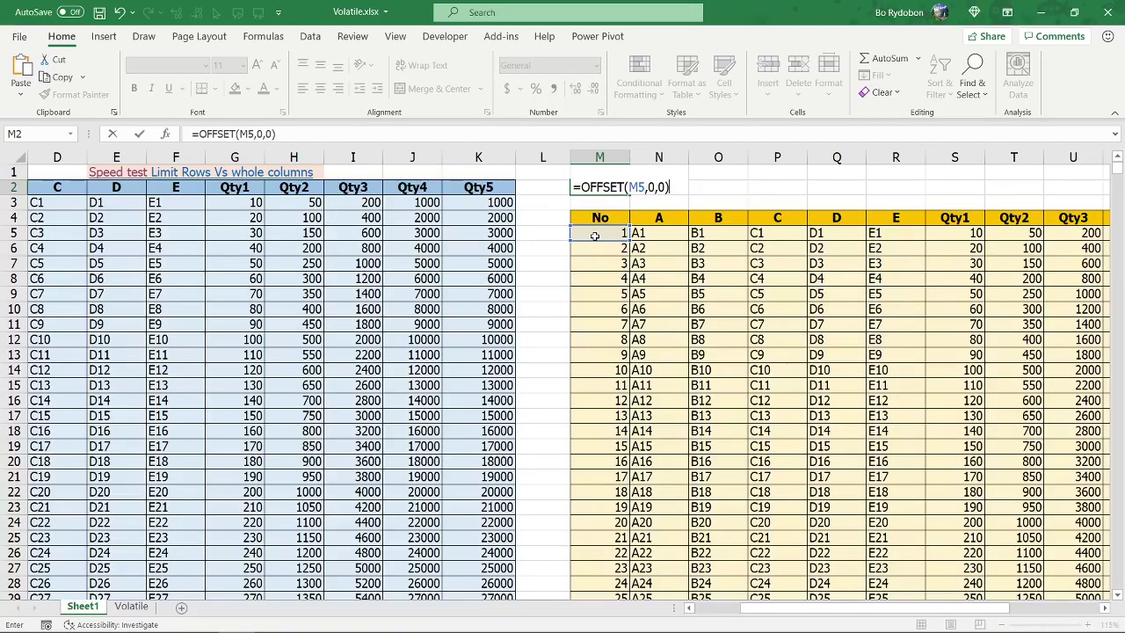
{"action": "key", "text": "ctrl+Return"}
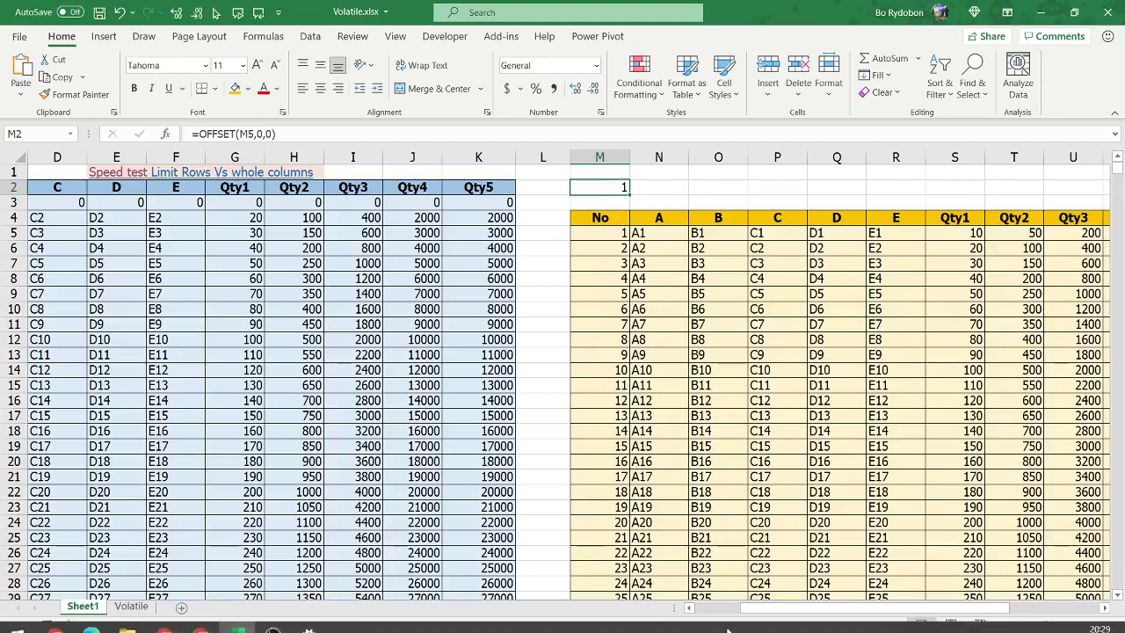
- Start a tally in column Y with 1, 1, 2 in Y5:Y7
{"action": "left_click_drag", "start_coordinate": [774, 608], "coordinate": [710, 618]}
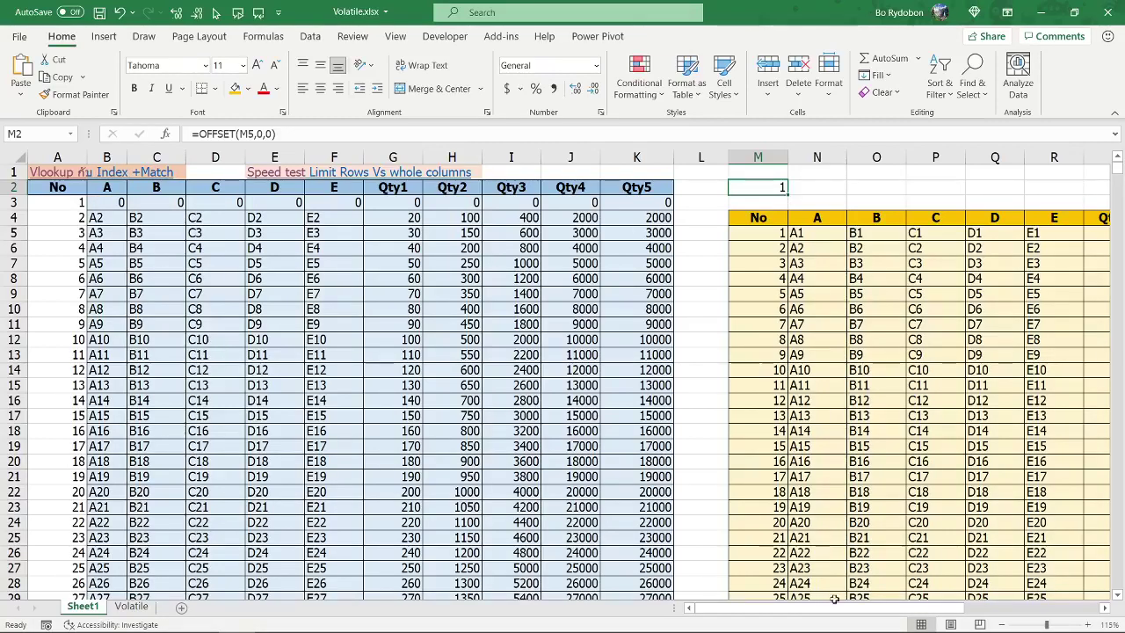
{"action": "left_click_drag", "start_coordinate": [834, 606], "coordinate": [971, 607]}
{"action": "left_click", "coordinate": [964, 231]}
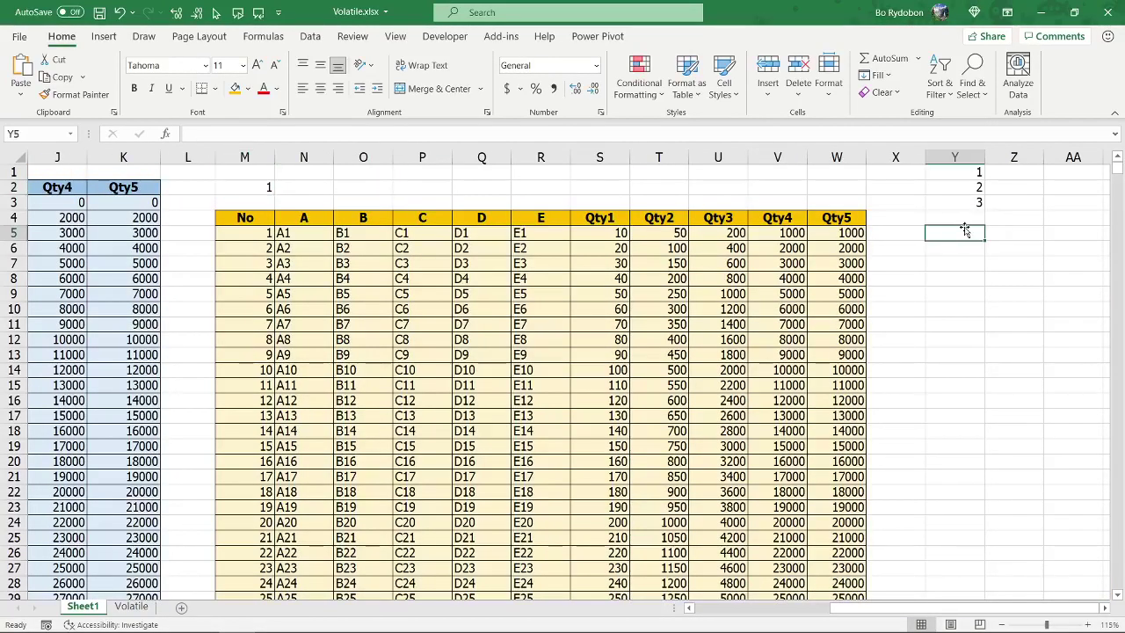
{"action": "type", "text": "1"}
{"action": "key", "text": "Return"}
{"action": "type", "text": "1"}
{"action": "key", "text": "Return"}
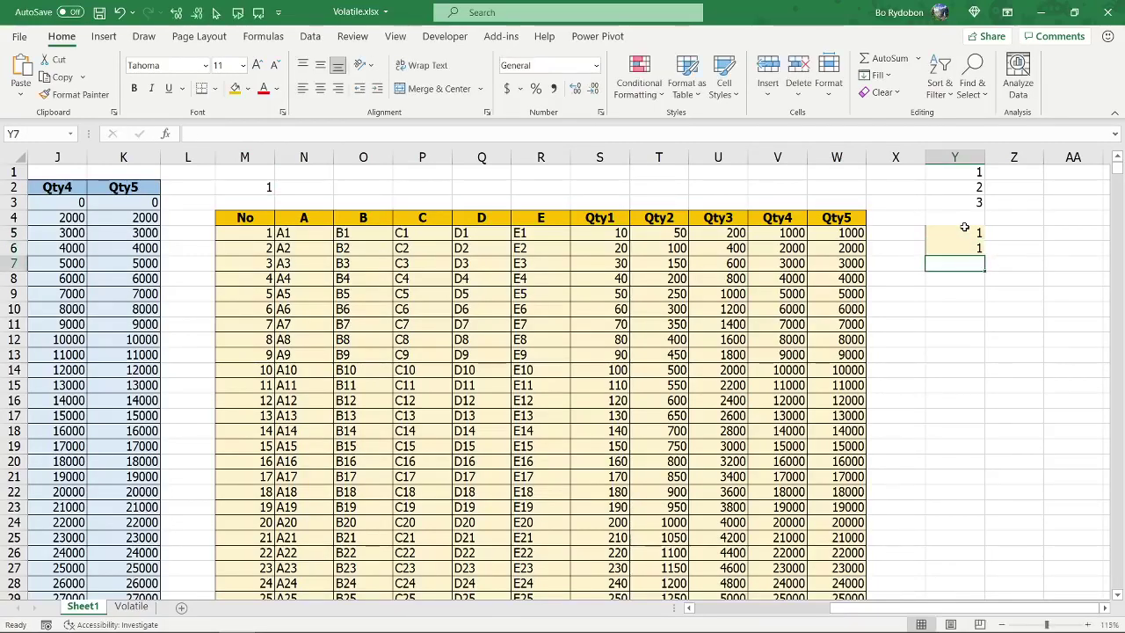
{"action": "type", "text": "2"}
{"action": "key", "text": "Return"}
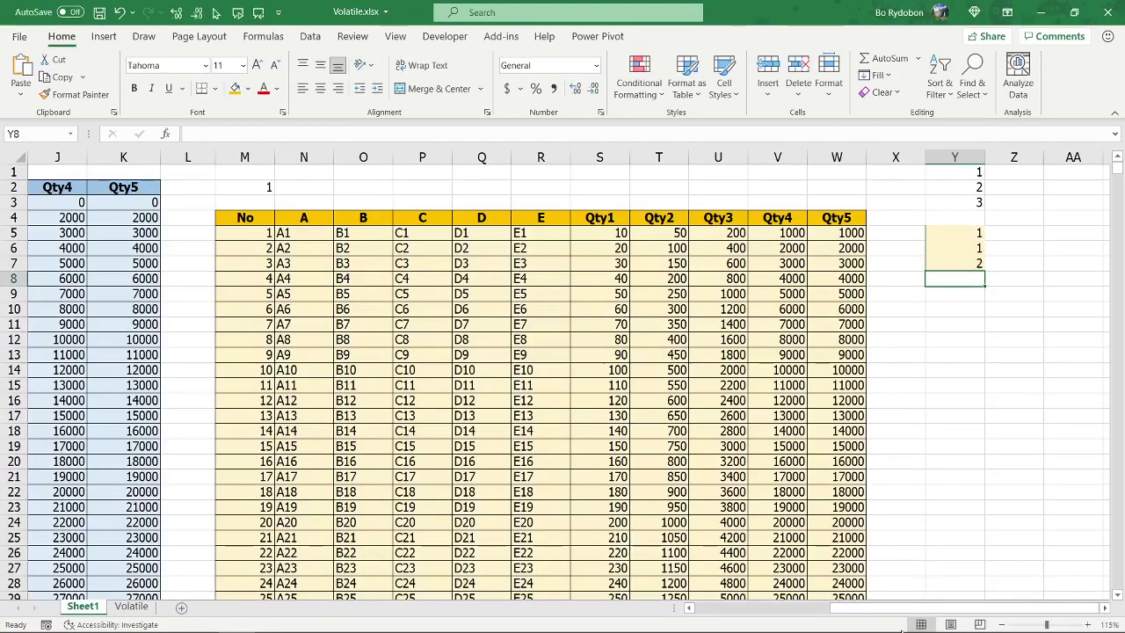
- Continue the column Y tally with 1, 2, 2, 2, 2, 2 down to Y13
{"action": "left_click_drag", "start_coordinate": [897, 606], "coordinate": [703, 606]}
{"action": "left_click_drag", "start_coordinate": [107, 202], "coordinate": [627, 202]}
{"action": "left_click_drag", "start_coordinate": [759, 187], "coordinate": [880, 186]}
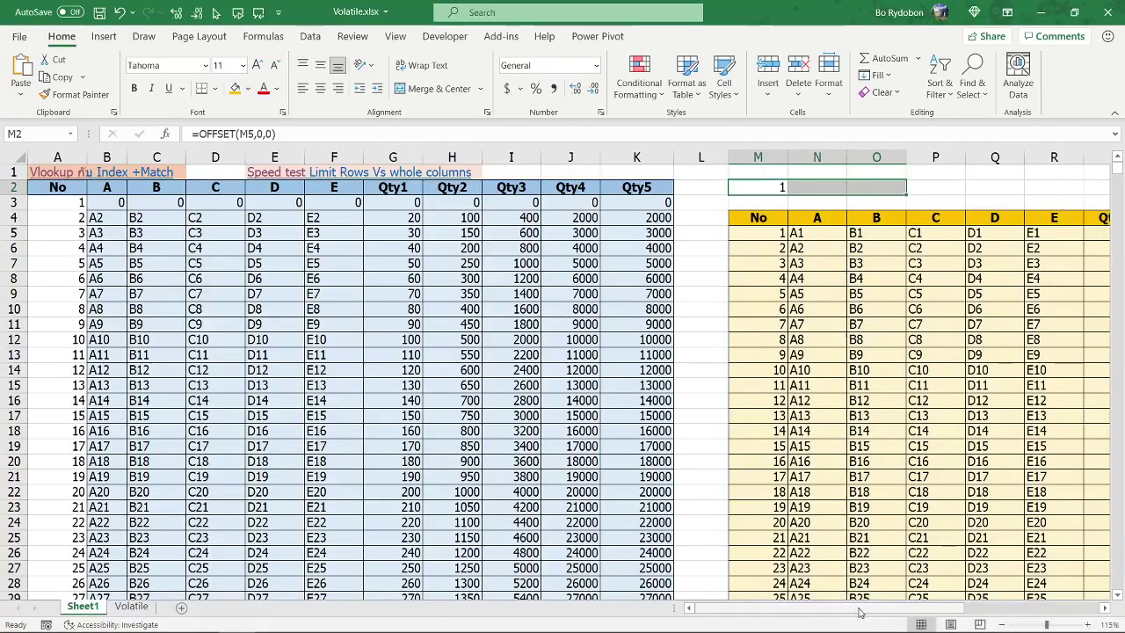
{"action": "scroll", "coordinate": [1044, 419], "scroll_direction": "right", "scroll_amount": 4}
{"action": "left_click", "coordinate": [976, 290]}
{"action": "key", "text": "Up"}
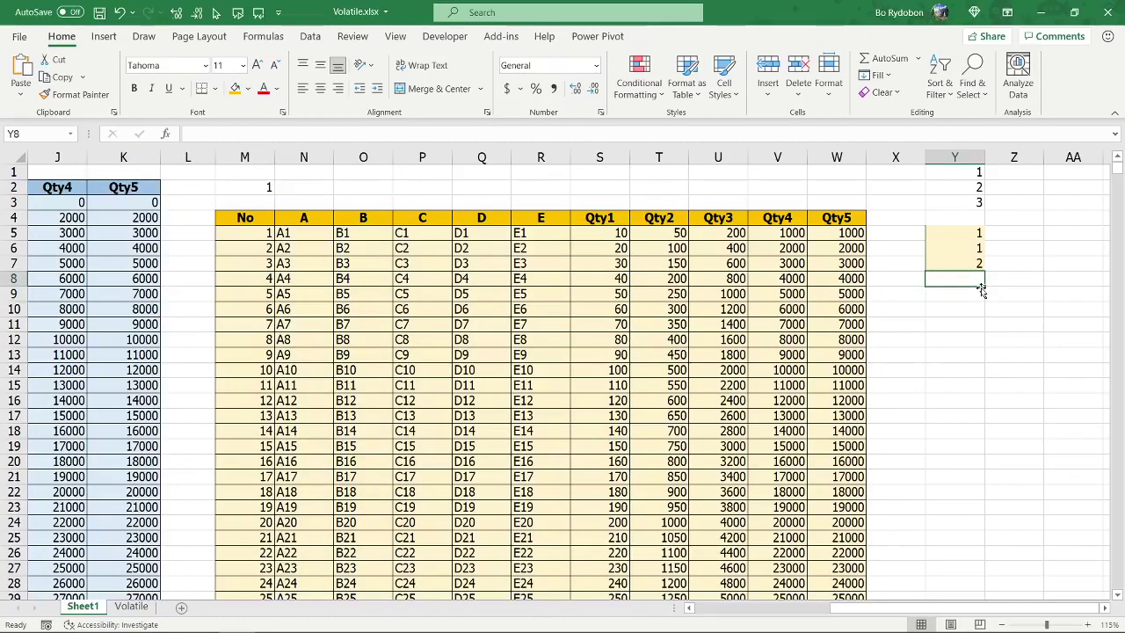
{"action": "type", "text": "1"}
{"action": "key", "text": "Return"}
{"action": "type", "text": "2"}
{"action": "key", "text": "Return"}
{"action": "type", "text": "2"}
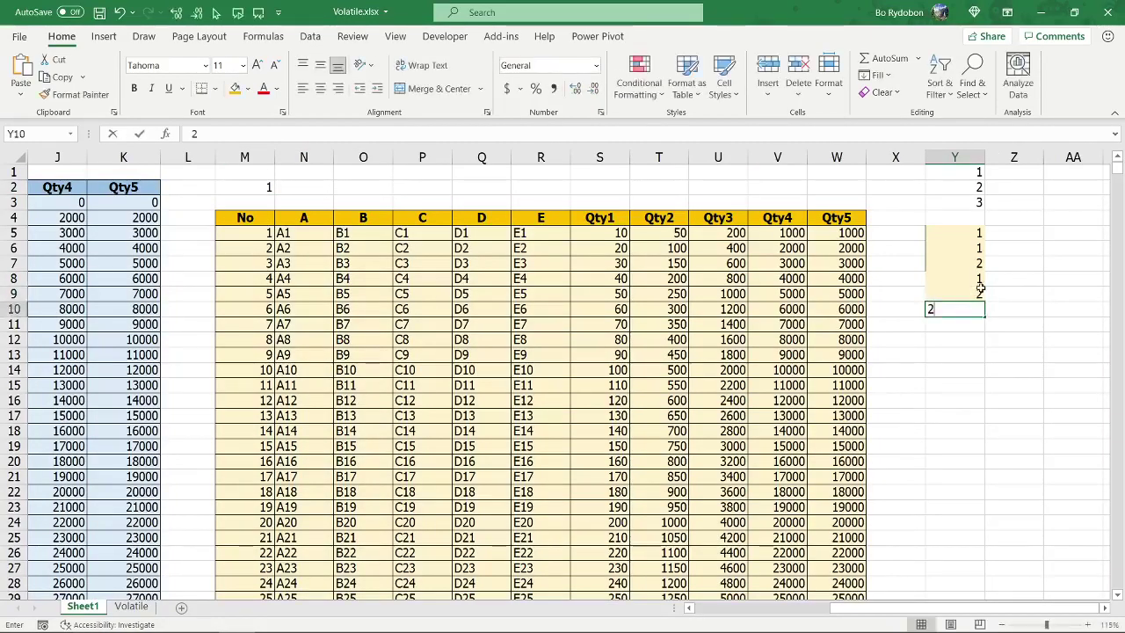
{"action": "type", "text": " 2 2 2"}
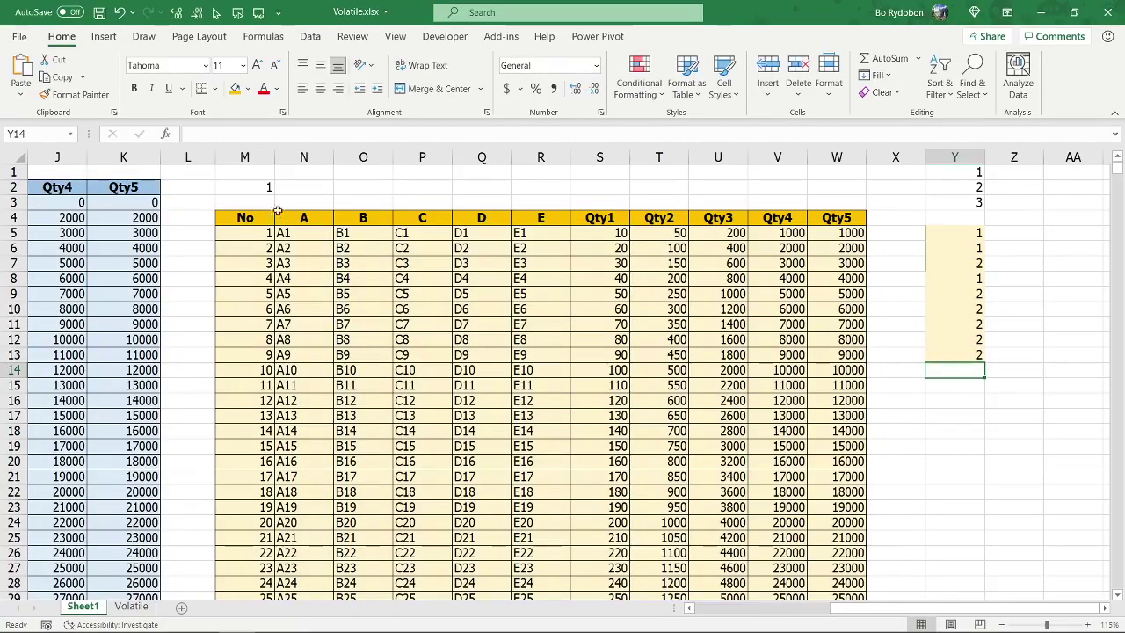
- Delete the OFFSET formula from M2 and fill AA5:AA15 with 2s
{"action": "left_click", "coordinate": [251, 187]}
{"action": "key", "text": "Delete"}
{"action": "left_click", "coordinate": [1054, 236]}
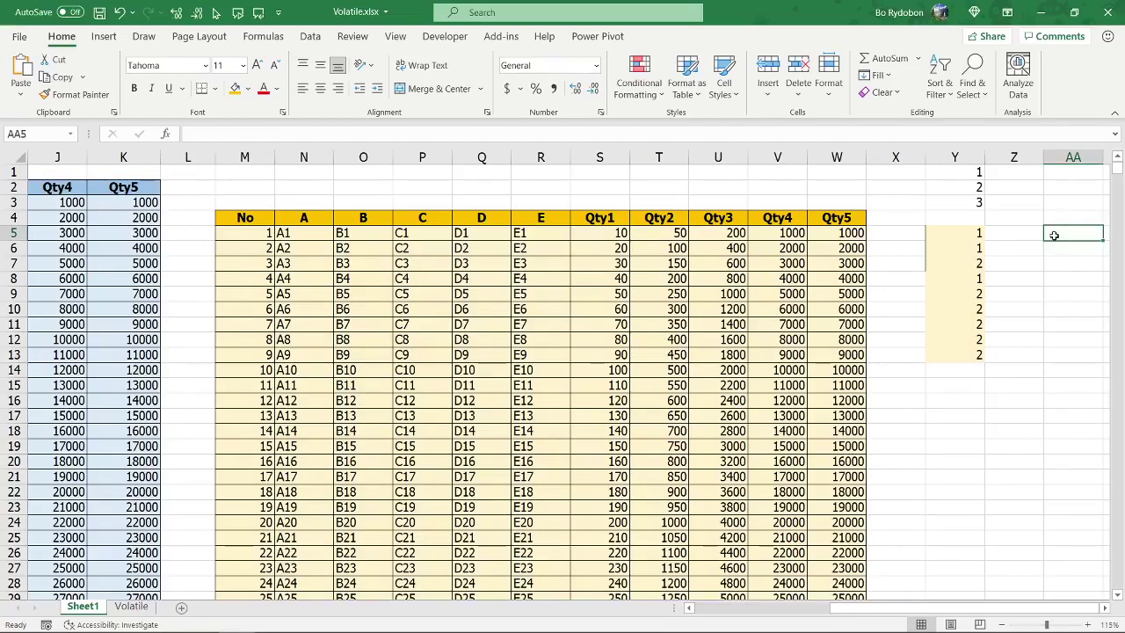
{"action": "type", "text": "2 2 2 2 2 2 "}
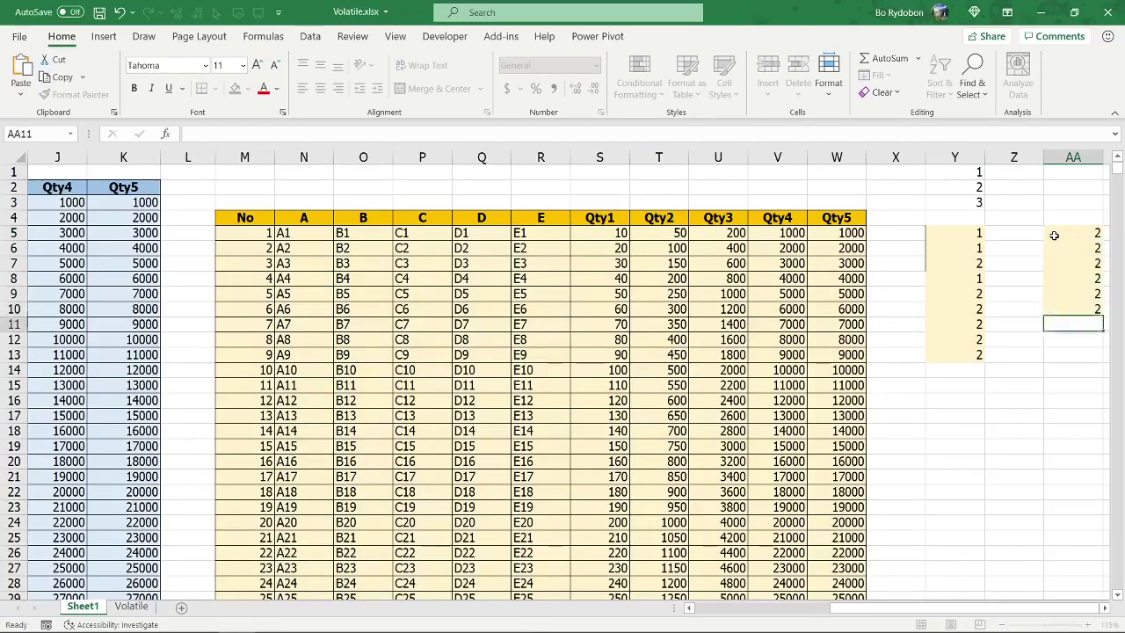
{"action": "type", "text": "2 2 2"}
{"action": "key", "text": "Return"}
{"action": "type", "text": "2"}
{"action": "key", "text": "Return"}
{"action": "type", "text": "2"}
{"action": "key", "text": "Return"}
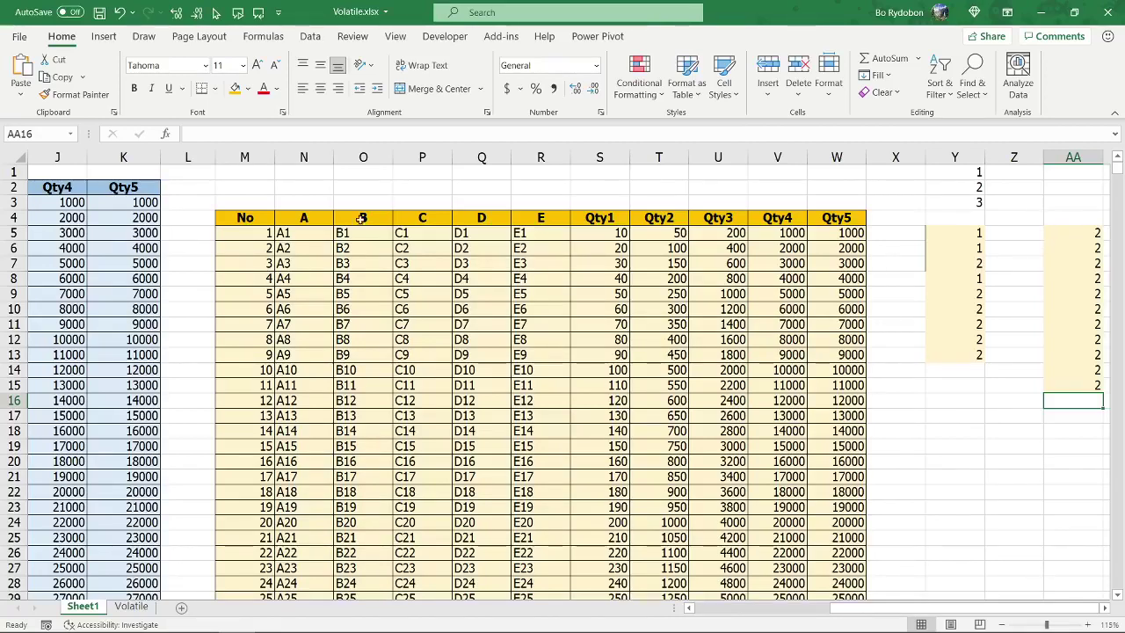
{"action": "left_click", "coordinate": [263, 188]}
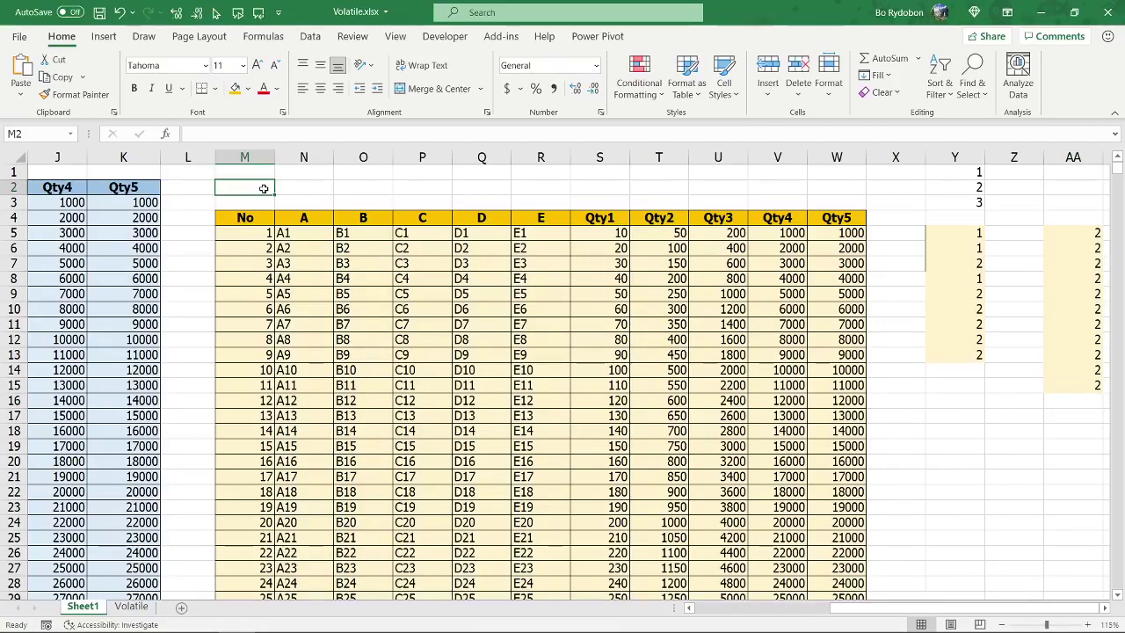
{"action": "key", "text": "Right"}
- Enter =RAND() in N2
{"action": "type", "text": "=ra"}
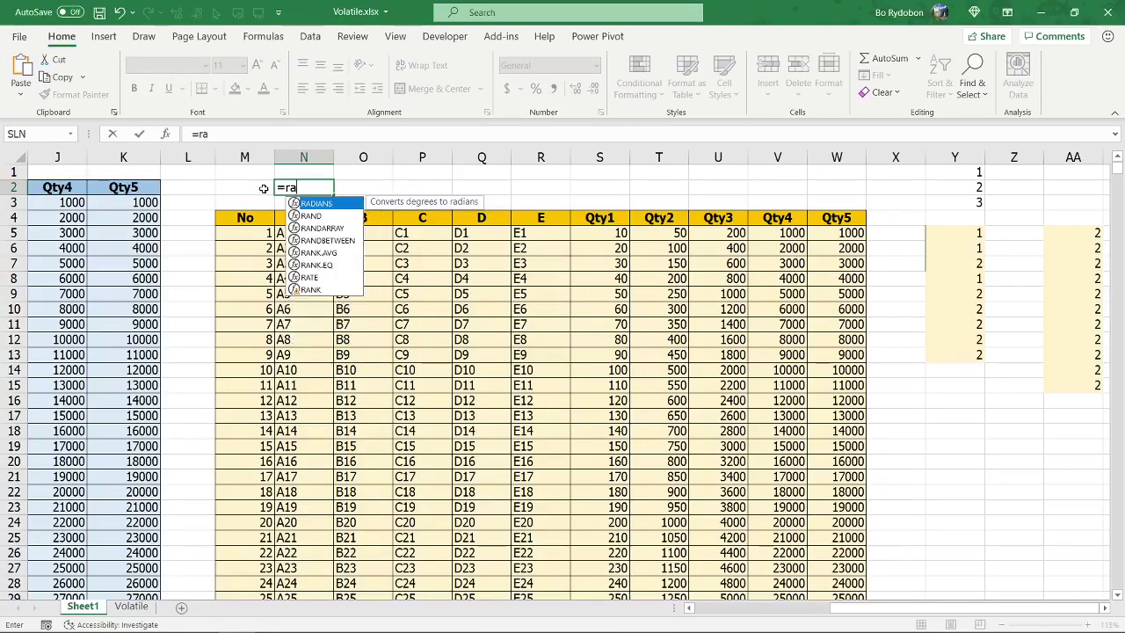
{"action": "type", "text": "nd"}
{"action": "key", "text": "Tab"}
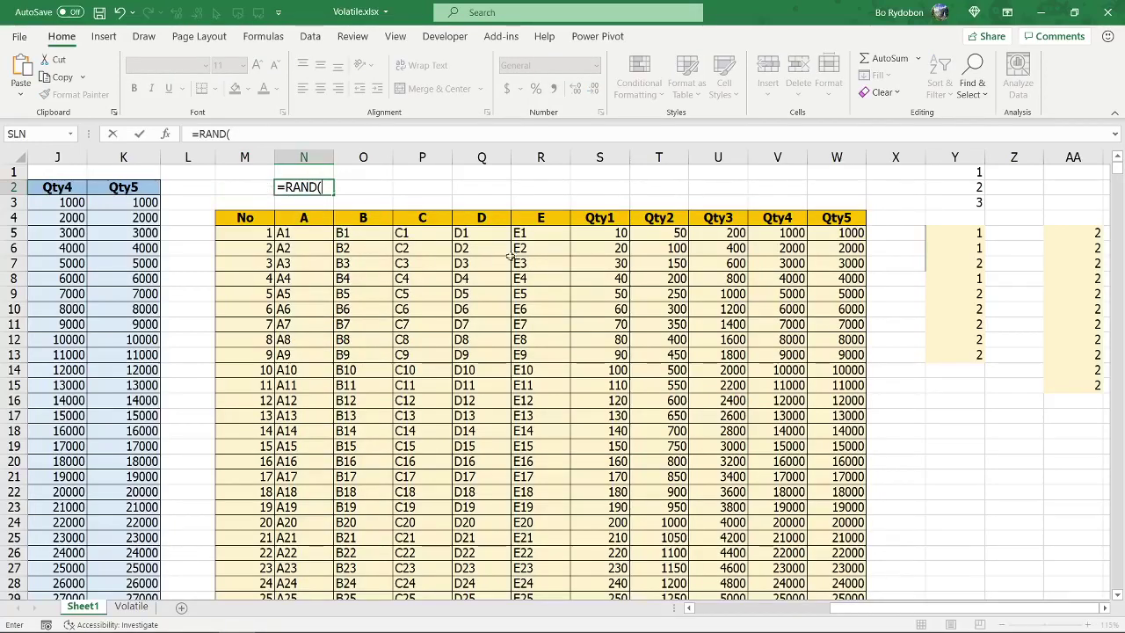
{"action": "key", "text": "Return"}
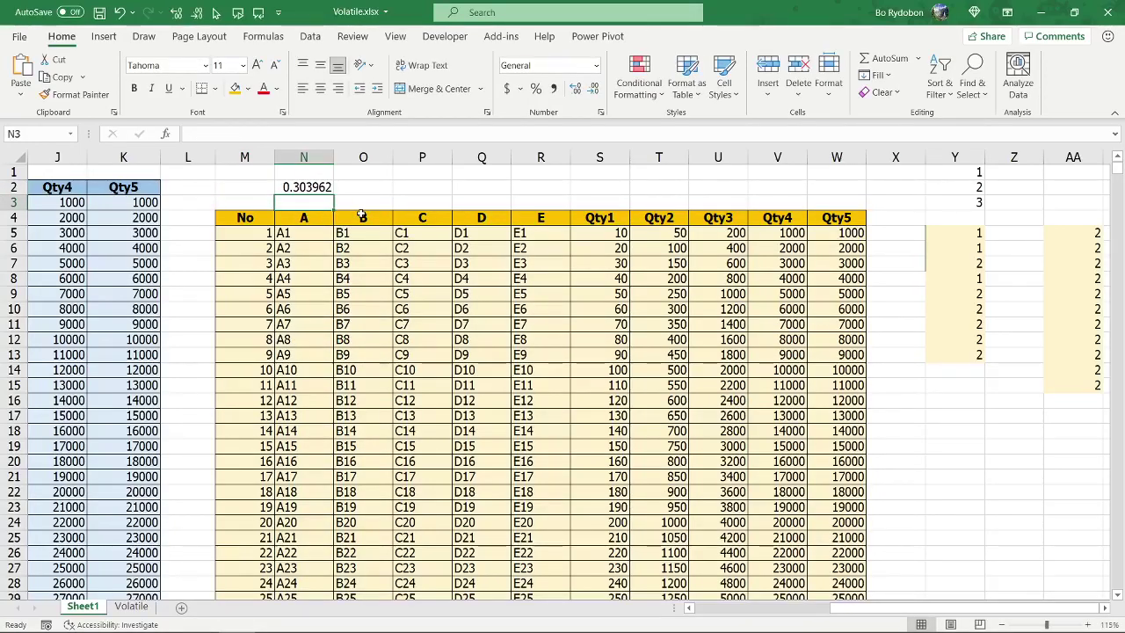
- Add 2s down Z17:Z23, then recalculate the workbook with F9
{"action": "left_click", "coordinate": [1023, 413]}
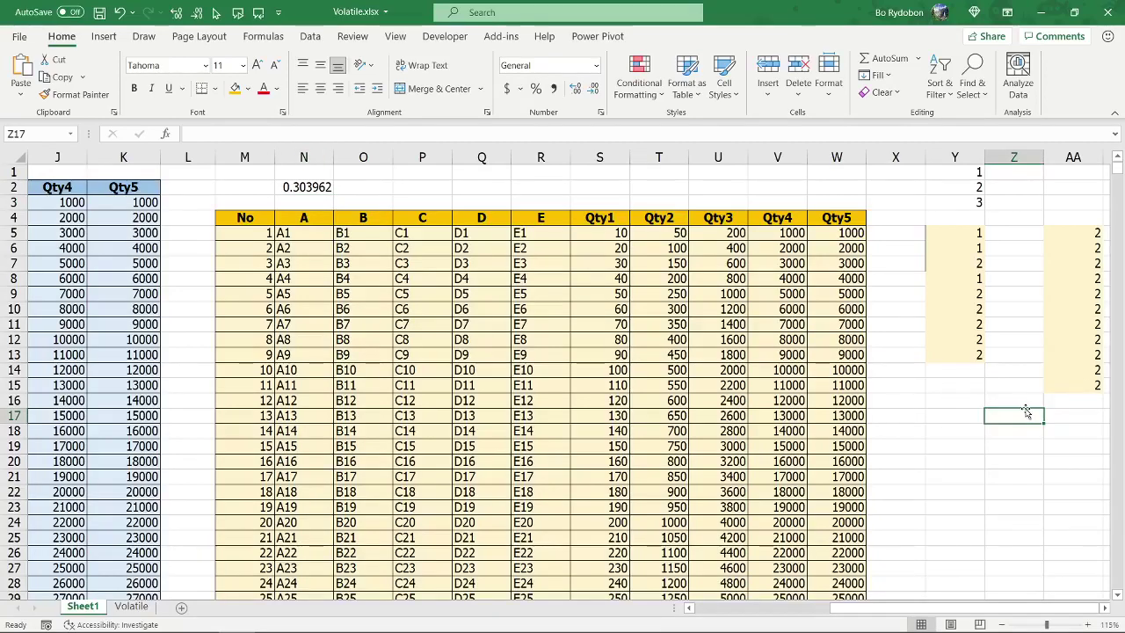
{"action": "type", "text": "2 2 2 2 2 2 2"}
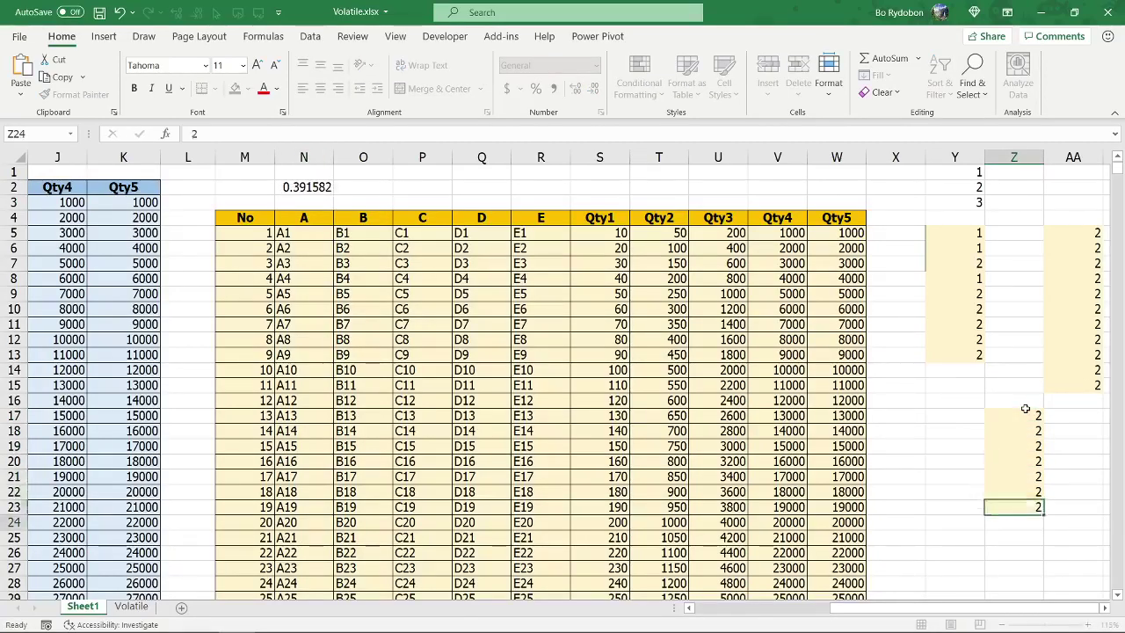
{"action": "key", "text": "Return"}
{"action": "mouse_move", "coordinate": [971, 543]}
{"action": "left_mouse_down"}
{"action": "mouse_move", "coordinate": [1090, 543]}
{"action": "mouse_move", "coordinate": [1024, 142]}
{"action": "left_mouse_up"}
{"action": "left_click", "coordinate": [1001, 263]}
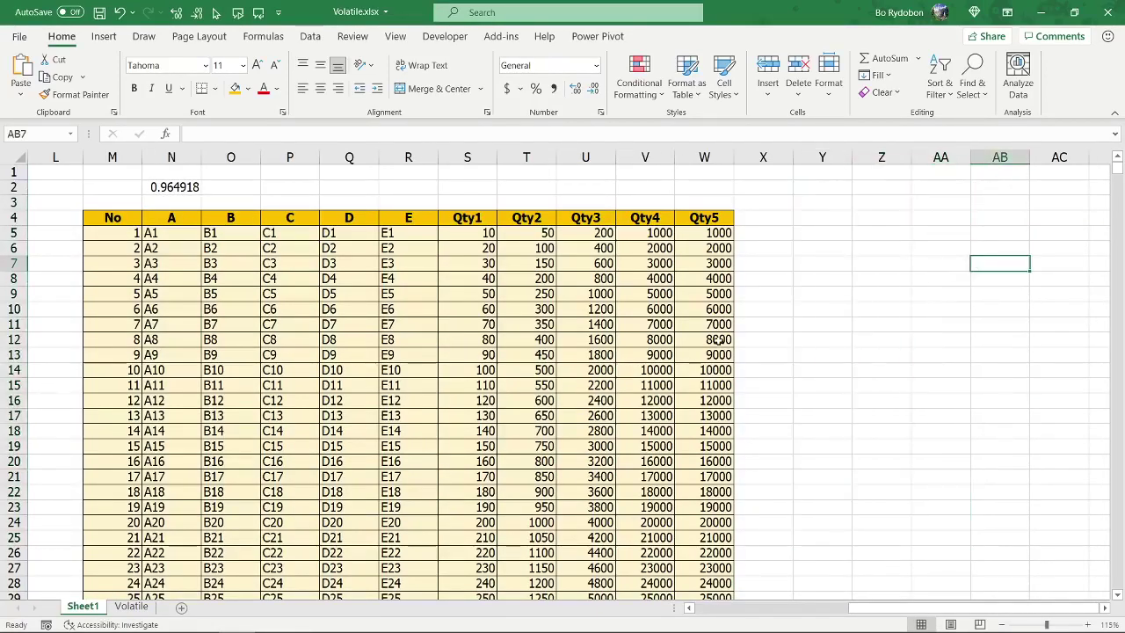
{"action": "left_click_drag", "start_coordinate": [867, 608], "coordinate": [763, 606]}
{"action": "left_click", "coordinate": [595, 186]}
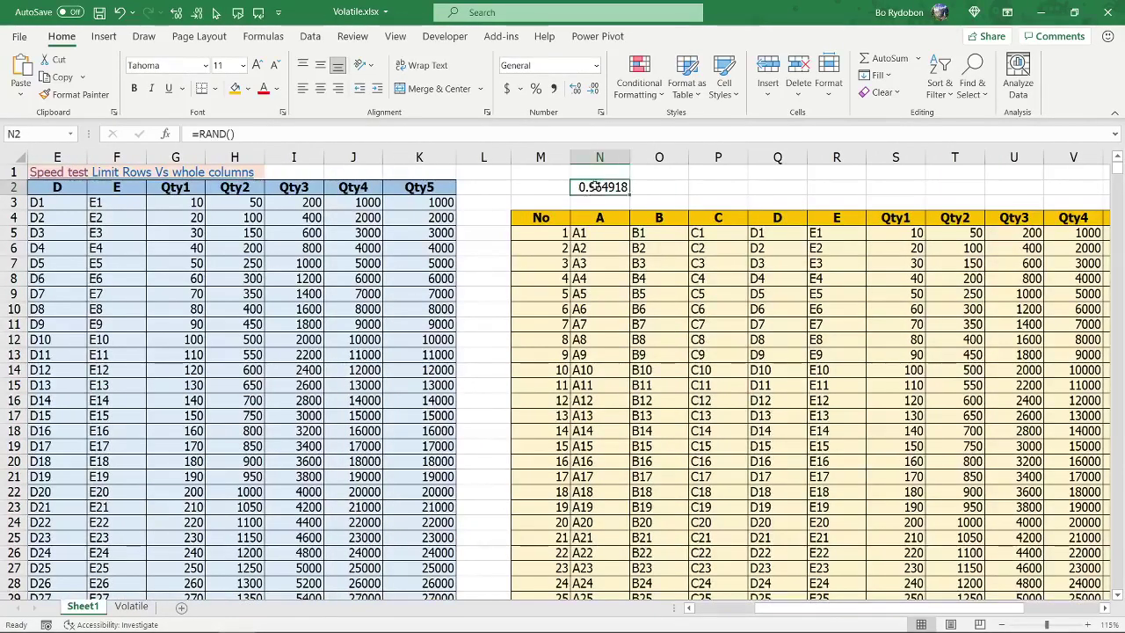
{"action": "left_click", "coordinate": [486, 297]}
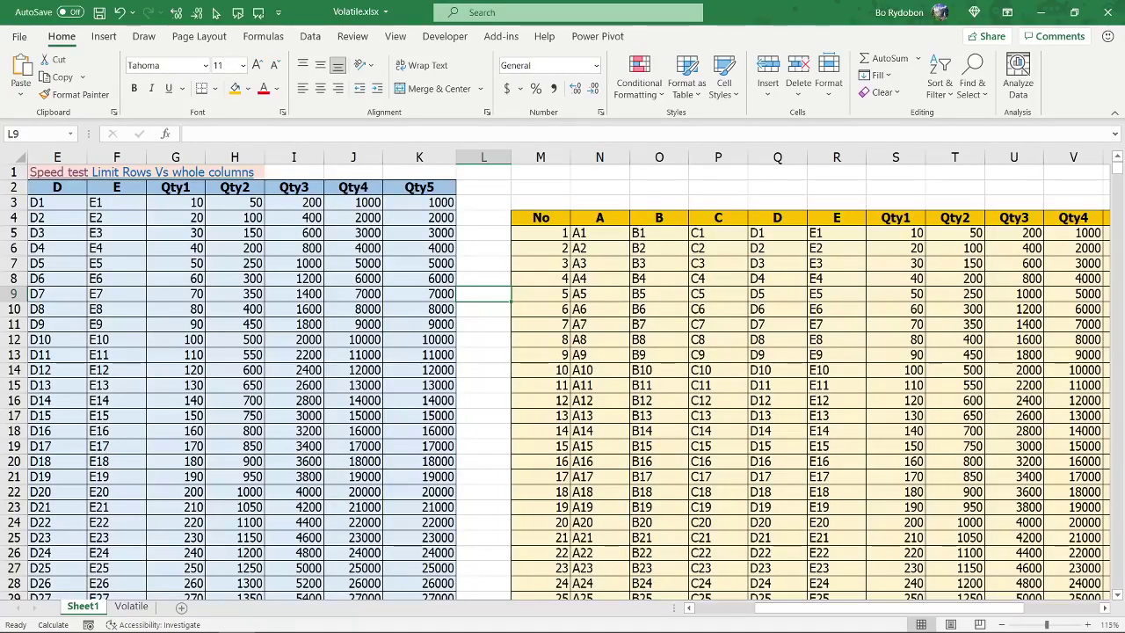
{"action": "key", "text": "F9"}
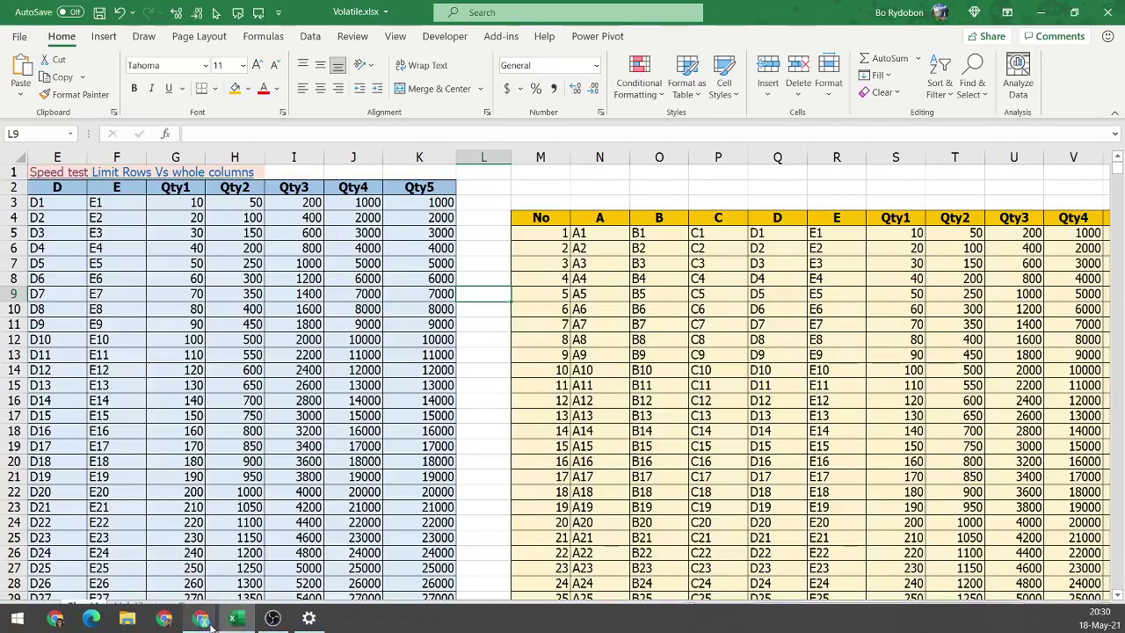
- Go from the Facebook home feed to the Excel Super Fan group discussion
{"action": "mouse_move", "coordinate": [201, 618]}
{"action": "left_click", "coordinate": [257, 596]}
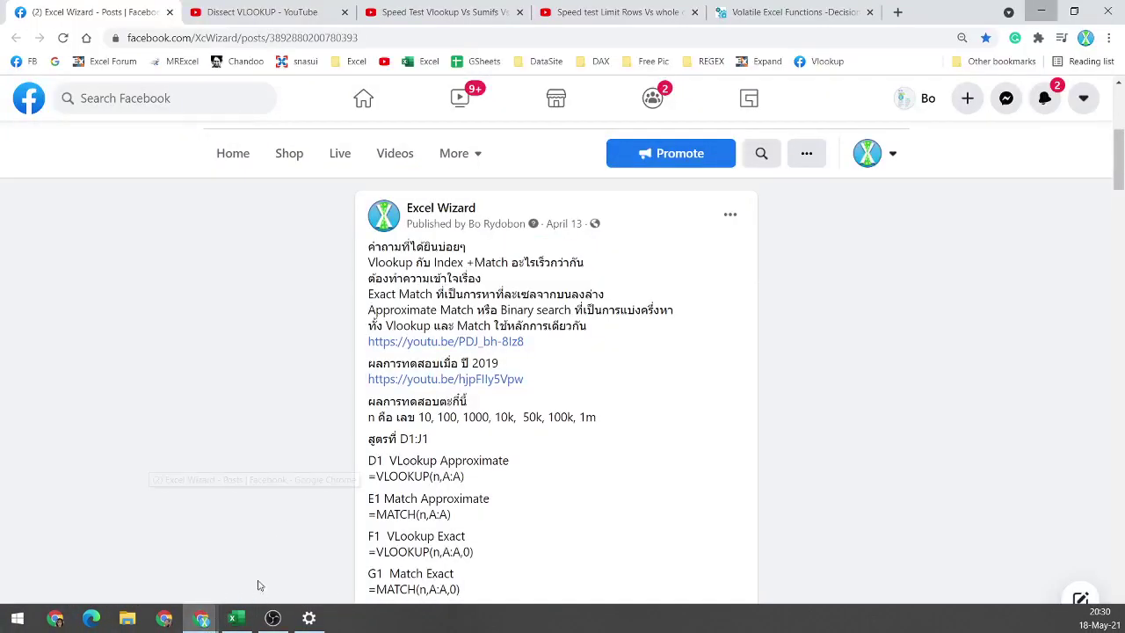
{"action": "scroll", "coordinate": [317, 343], "scroll_direction": "up", "scroll_amount": 5}
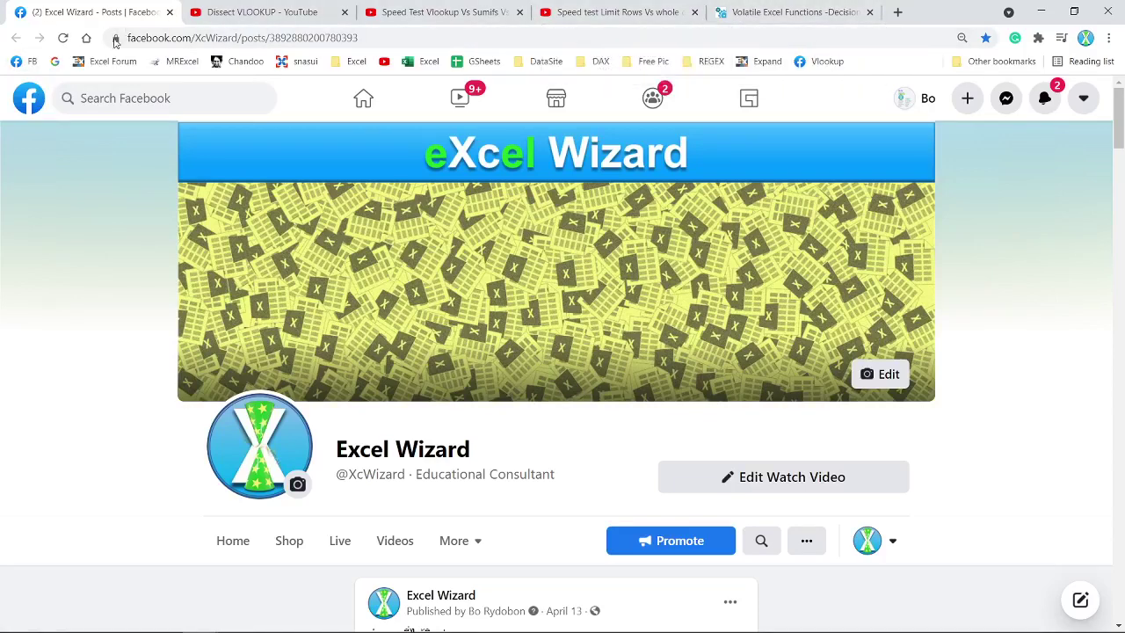
{"action": "left_click", "coordinate": [23, 65]}
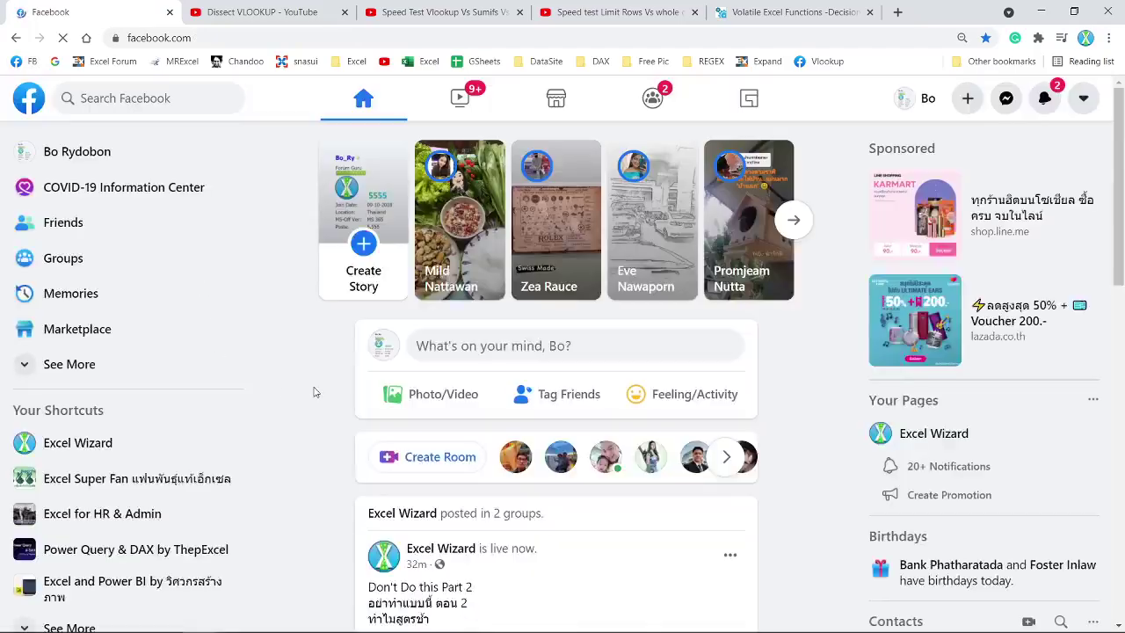
{"action": "left_click", "coordinate": [75, 484]}
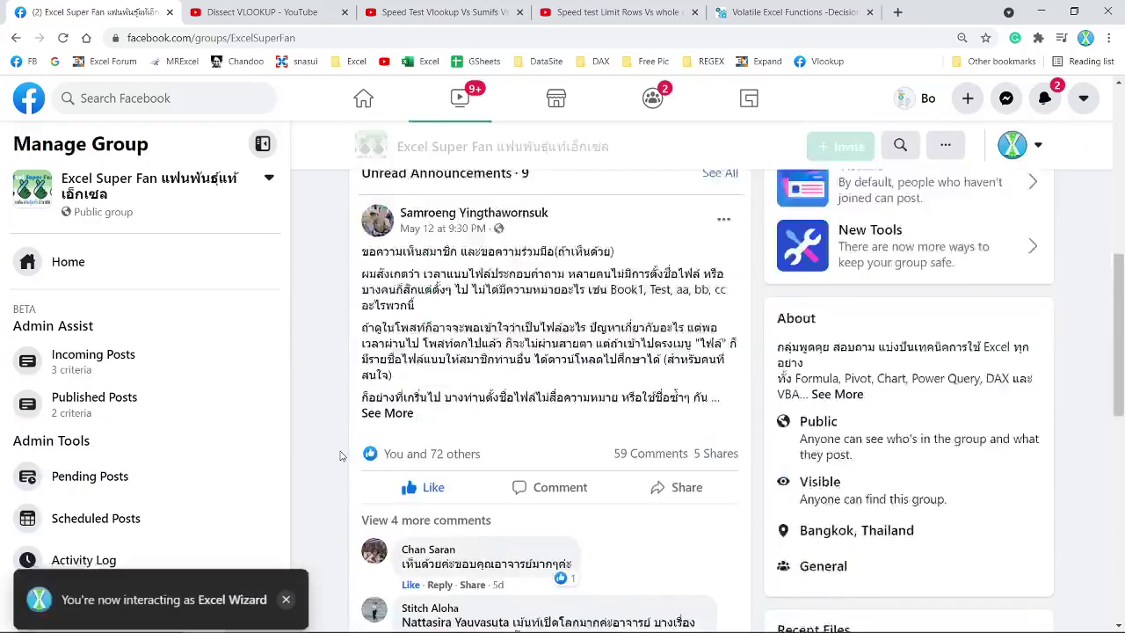
{"action": "scroll", "coordinate": [341, 455], "scroll_direction": "down", "scroll_amount": 2}
{"action": "scroll", "coordinate": [357, 431], "scroll_direction": "down", "scroll_amount": 2}
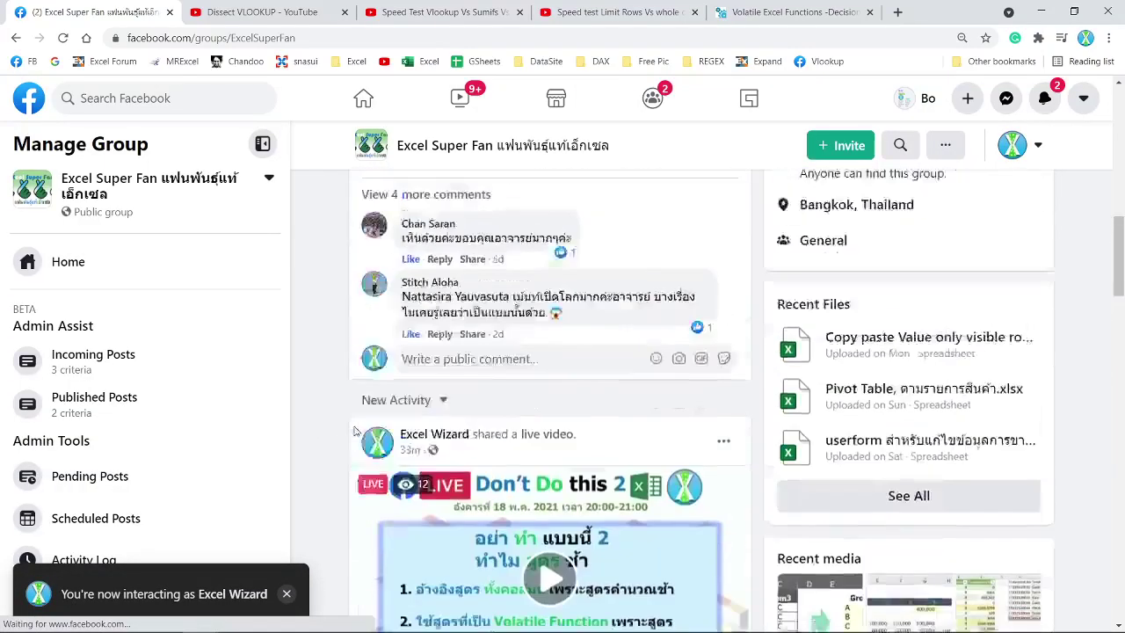
{"action": "scroll", "coordinate": [356, 430], "scroll_direction": "up", "scroll_amount": 2}
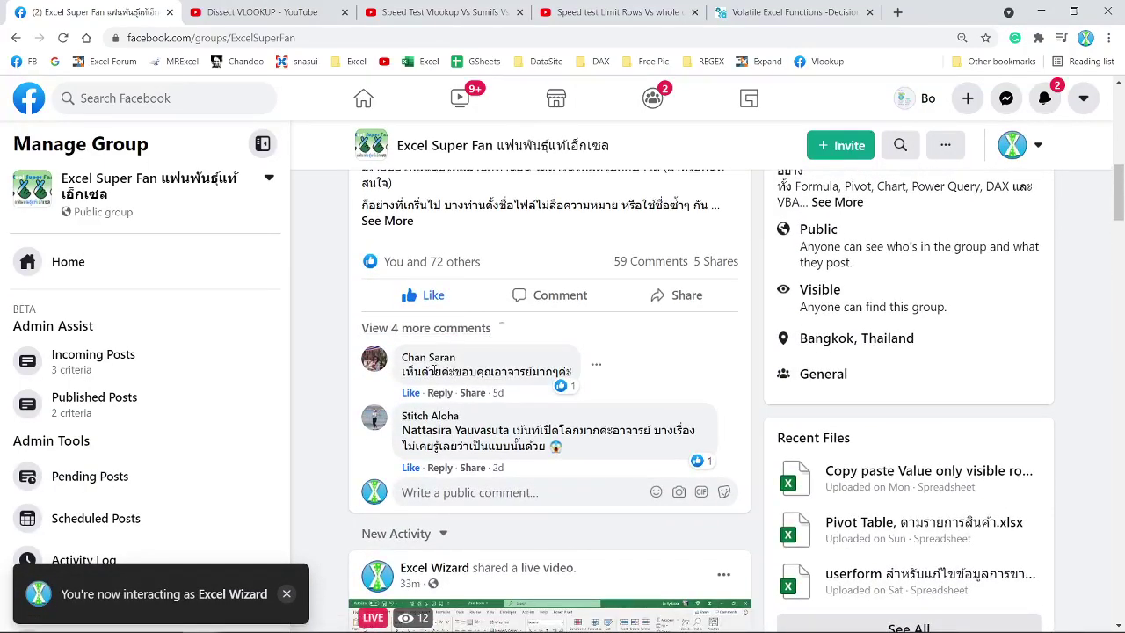
{"action": "scroll", "coordinate": [434, 371], "scroll_direction": "down", "scroll_amount": 3}
{"action": "scroll", "coordinate": [434, 371], "scroll_direction": "down", "scroll_amount": 3}
{"action": "scroll", "coordinate": [433, 371], "scroll_direction": "down", "scroll_amount": 2}
{"action": "scroll", "coordinate": [433, 371], "scroll_direction": "down", "scroll_amount": 2}
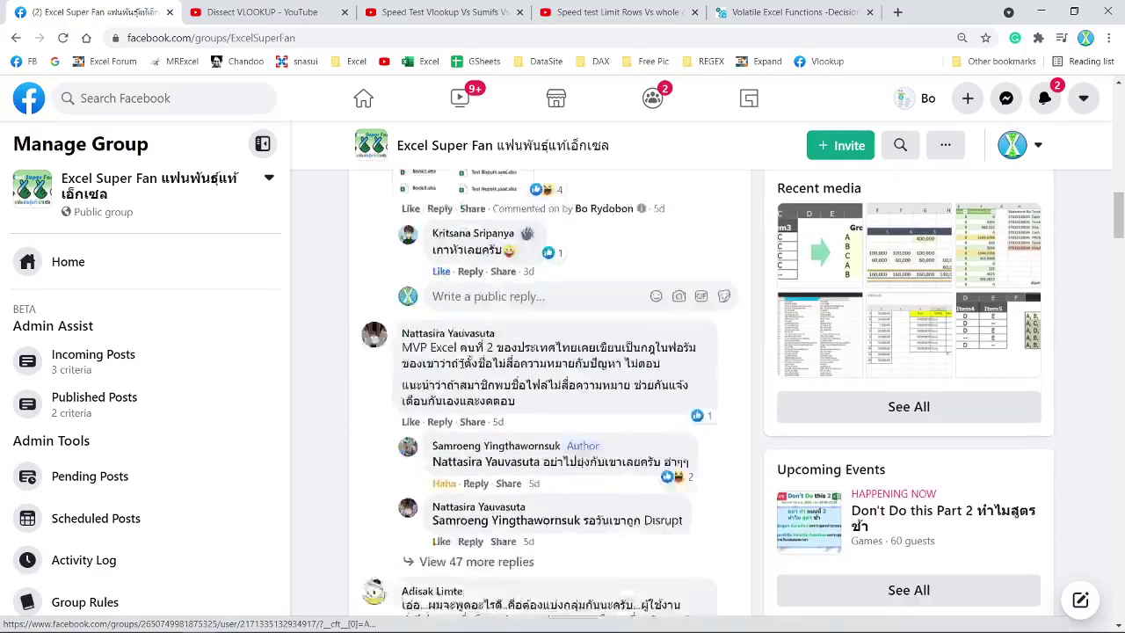
{"action": "scroll", "coordinate": [444, 354], "scroll_direction": "down", "scroll_amount": 4}
{"action": "scroll", "coordinate": [444, 354], "scroll_direction": "down", "scroll_amount": 3}
{"action": "scroll", "coordinate": [444, 354], "scroll_direction": "down", "scroll_amount": 2}
{"action": "scroll", "coordinate": [444, 355], "scroll_direction": "up", "scroll_amount": 1}
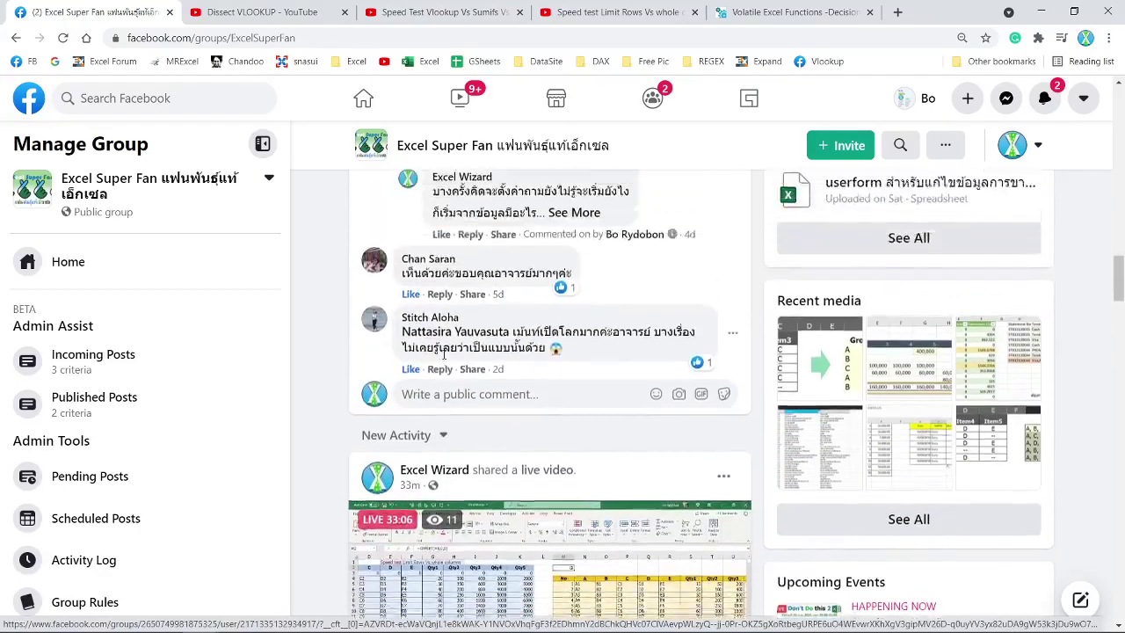
{"action": "scroll", "coordinate": [444, 354], "scroll_direction": "up", "scroll_amount": 1}
{"action": "scroll", "coordinate": [533, 357], "scroll_direction": "up", "scroll_amount": 2}
{"action": "scroll", "coordinate": [533, 357], "scroll_direction": "up", "scroll_amount": 2}
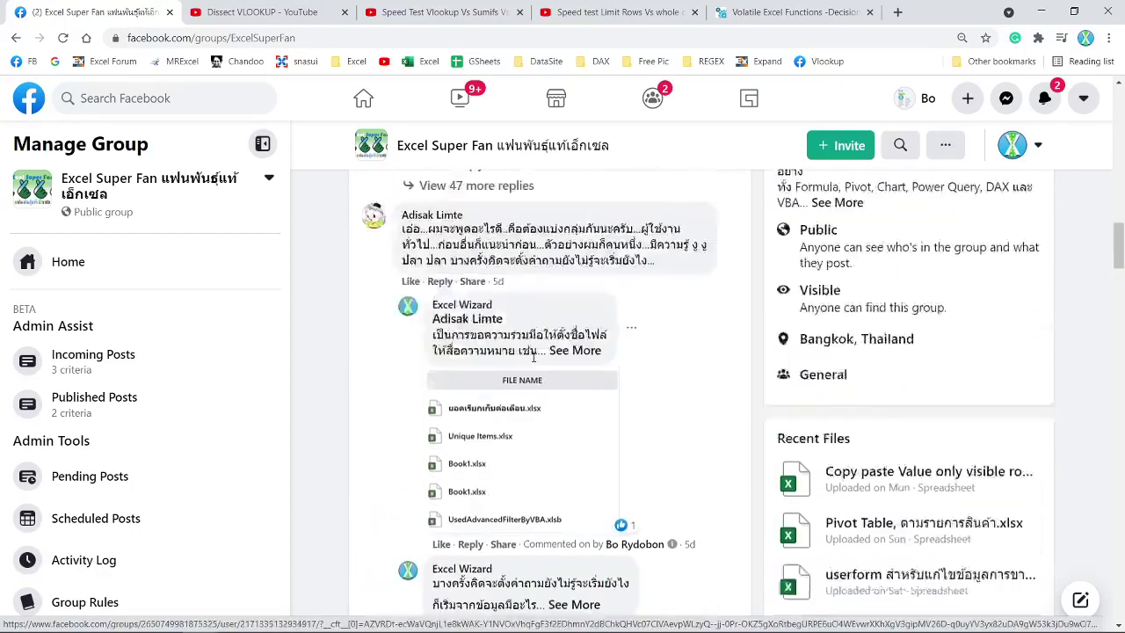
{"action": "scroll", "coordinate": [533, 357], "scroll_direction": "up", "scroll_amount": 2}
- Load the 47 hidden replies and view the speed-test image, then return to Excel
{"action": "left_click", "coordinate": [477, 336]}
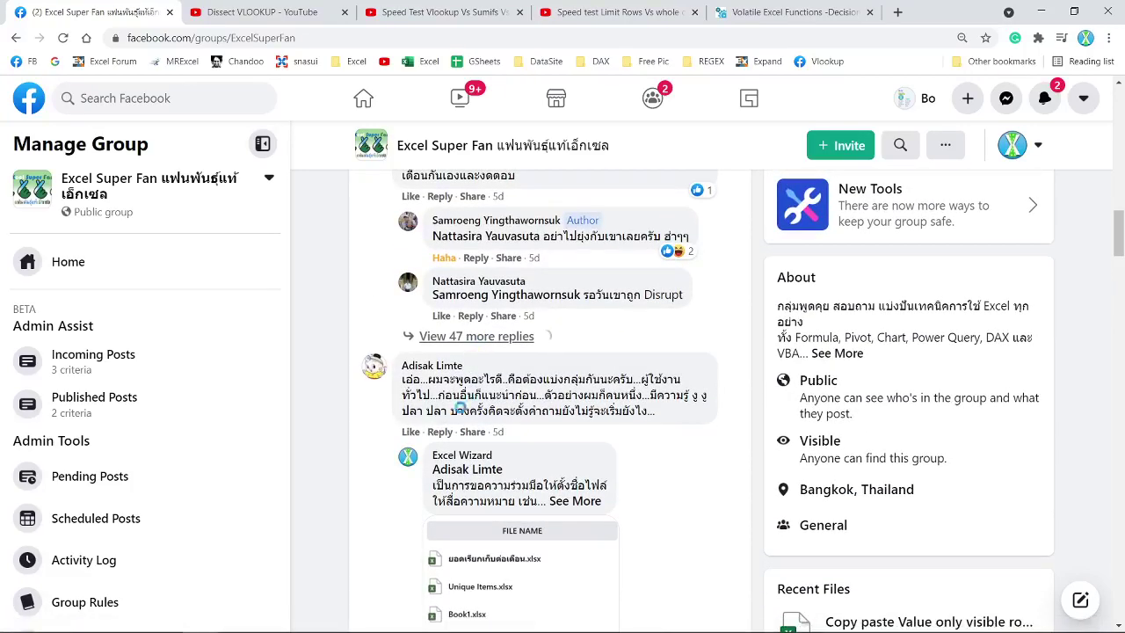
{"action": "scroll", "coordinate": [458, 407], "scroll_direction": "down", "scroll_amount": 3}
{"action": "scroll", "coordinate": [457, 413], "scroll_direction": "down", "scroll_amount": 3}
{"action": "scroll", "coordinate": [457, 421], "scroll_direction": "down", "scroll_amount": 3}
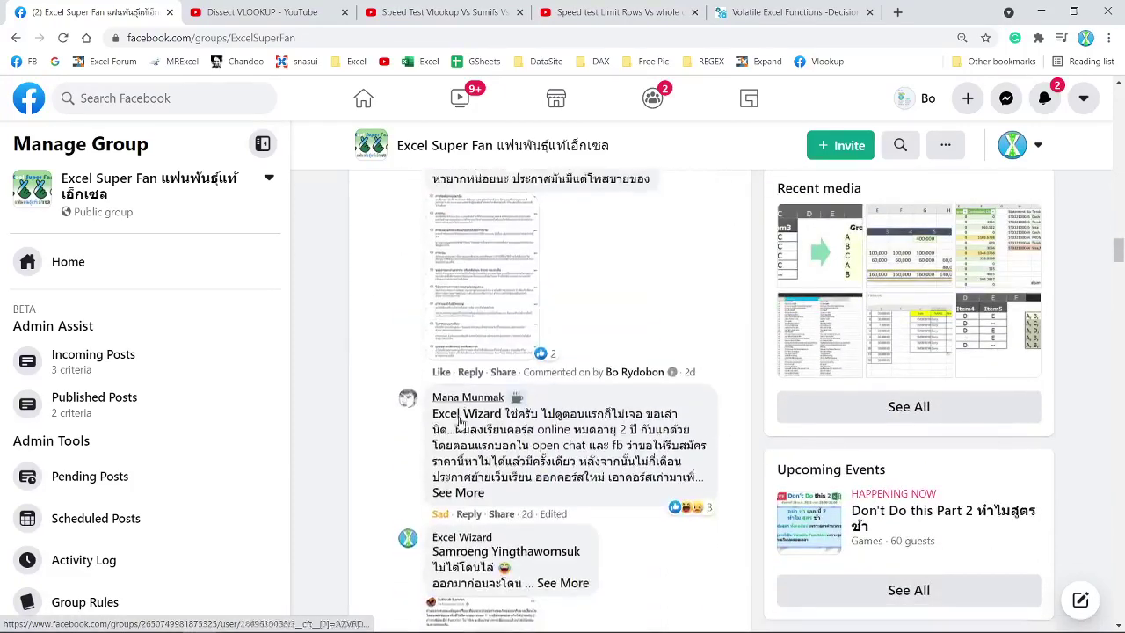
{"action": "scroll", "coordinate": [457, 422], "scroll_direction": "down", "scroll_amount": 2}
{"action": "scroll", "coordinate": [459, 423], "scroll_direction": "down", "scroll_amount": 1}
{"action": "scroll", "coordinate": [458, 418], "scroll_direction": "down", "scroll_amount": 5}
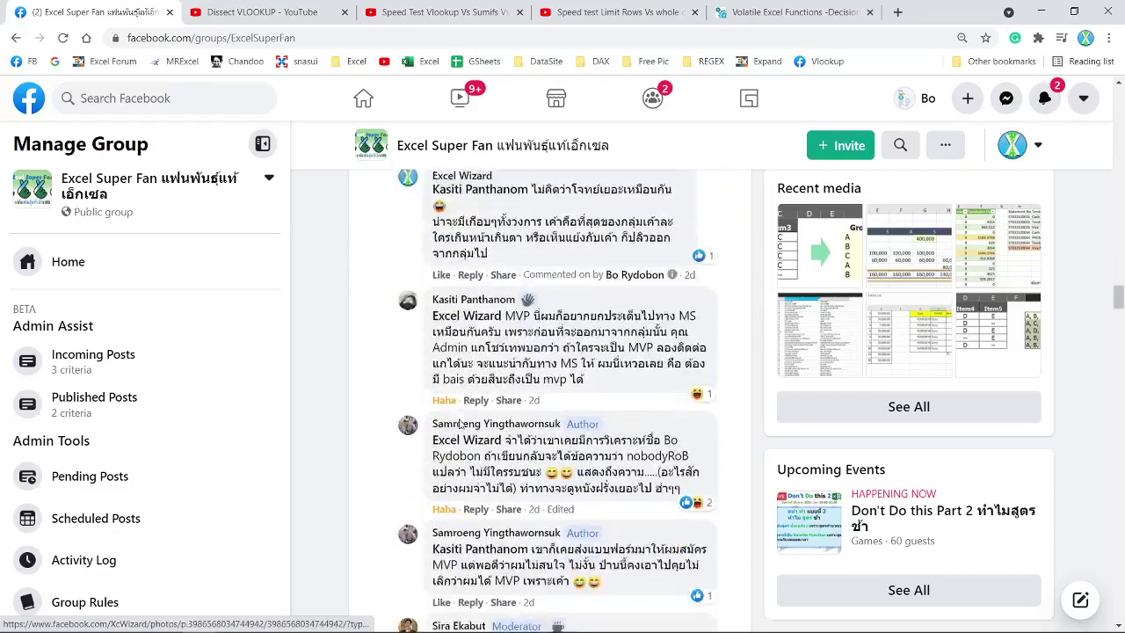
{"action": "scroll", "coordinate": [459, 422], "scroll_direction": "down", "scroll_amount": 5}
{"action": "scroll", "coordinate": [459, 427], "scroll_direction": "down", "scroll_amount": 5}
{"action": "scroll", "coordinate": [460, 430], "scroll_direction": "down", "scroll_amount": 5}
{"action": "scroll", "coordinate": [461, 410], "scroll_direction": "down", "scroll_amount": 5}
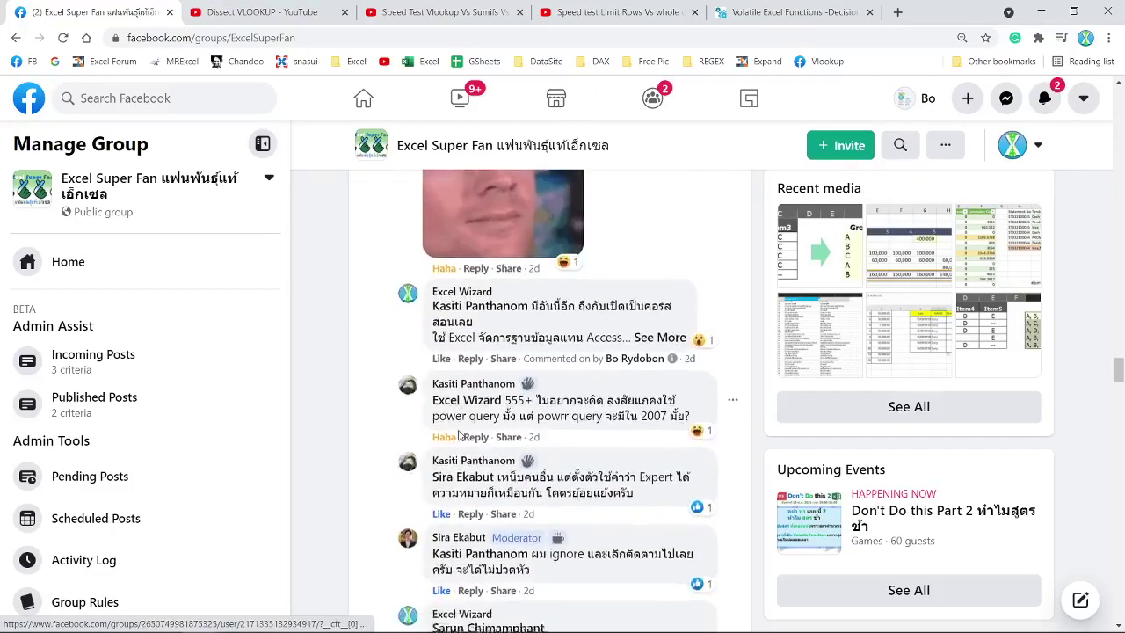
{"action": "scroll", "coordinate": [470, 369], "scroll_direction": "down", "scroll_amount": 5}
{"action": "scroll", "coordinate": [482, 317], "scroll_direction": "down", "scroll_amount": 5}
{"action": "scroll", "coordinate": [494, 260], "scroll_direction": "down", "scroll_amount": 5}
{"action": "scroll", "coordinate": [493, 261], "scroll_direction": "up", "scroll_amount": 2}
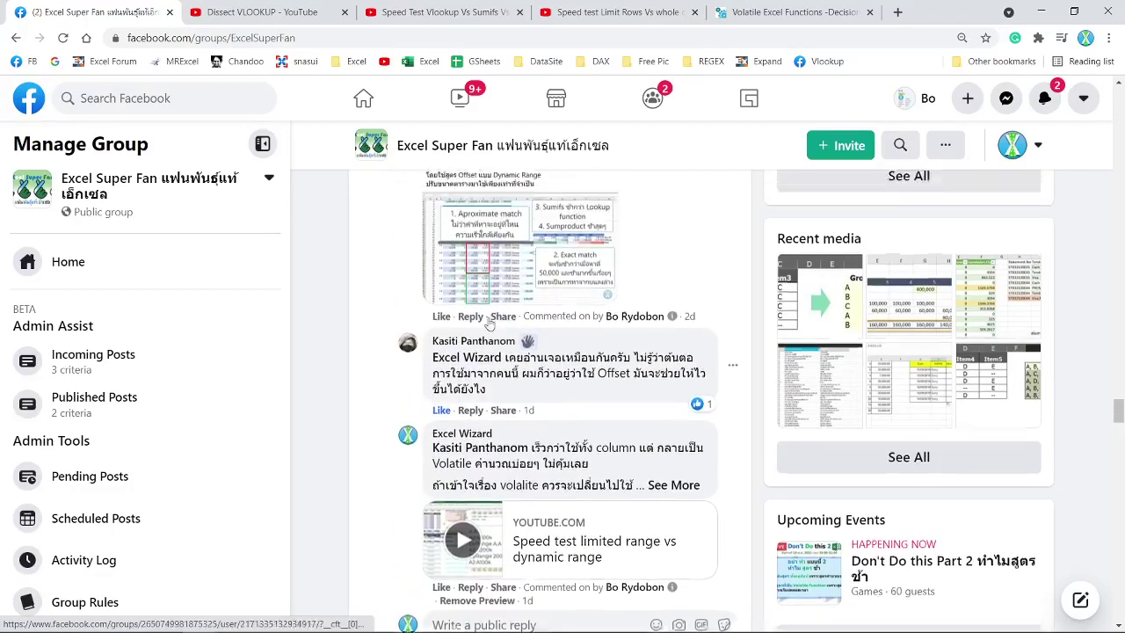
{"action": "scroll", "coordinate": [510, 290], "scroll_direction": "up", "scroll_amount": 1}
{"action": "left_click", "coordinate": [523, 306]}
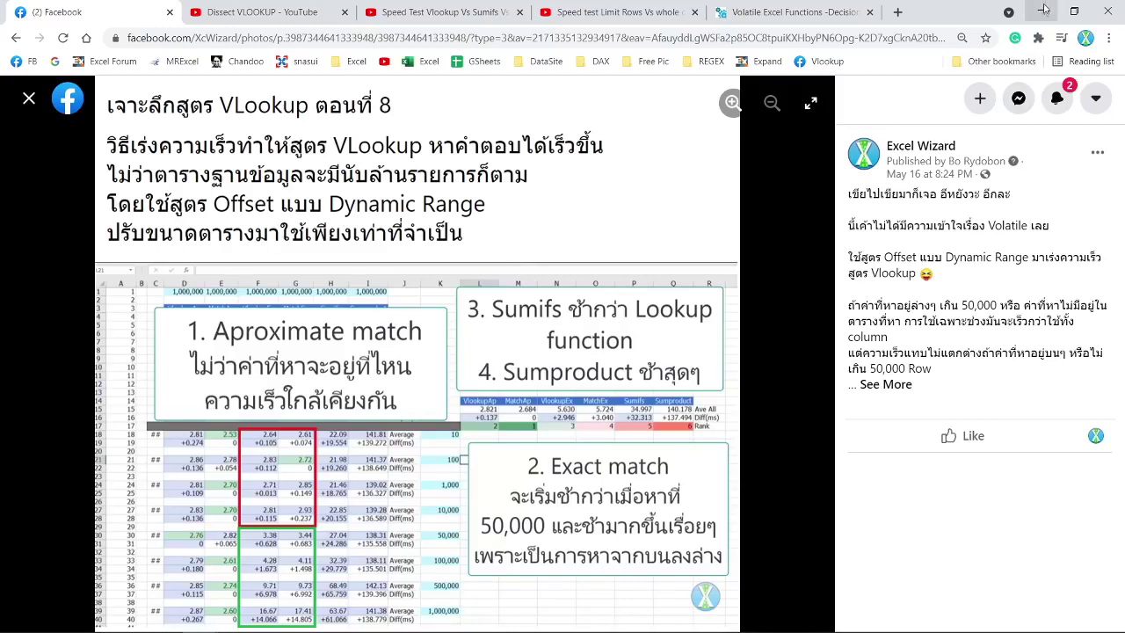
{"action": "left_click", "coordinate": [1041, 12]}
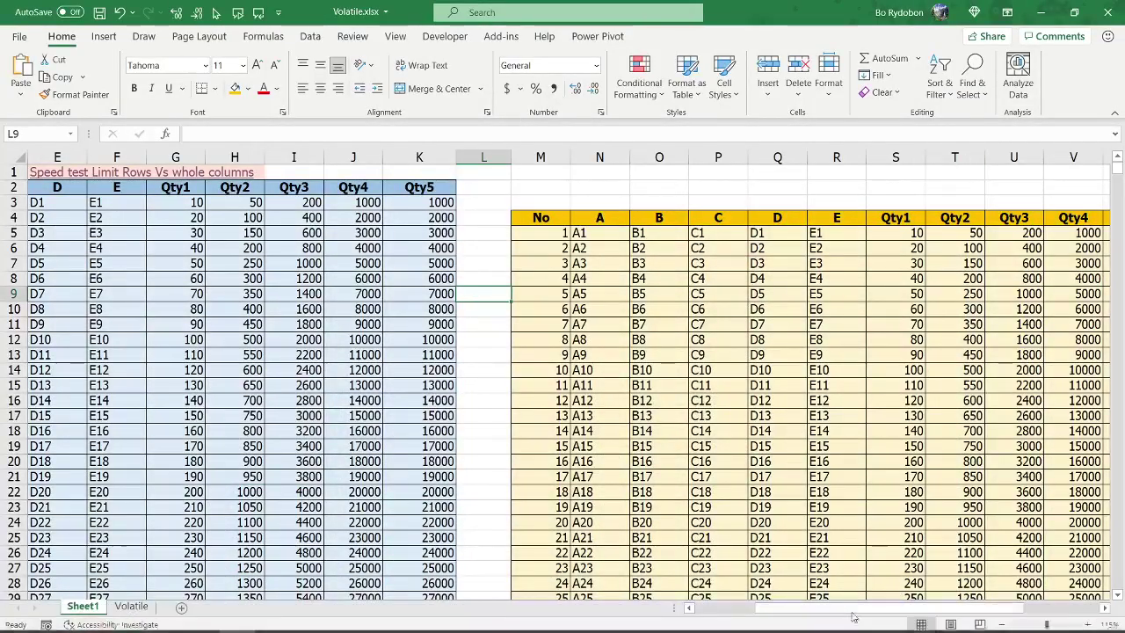
- Inspect J4's VLOOKUP formula and its M:V lookup range without changing it
{"action": "scroll", "coordinate": [960, 251], "scroll_direction": "right", "scroll_amount": 5}
{"action": "left_click", "coordinate": [960, 220]}
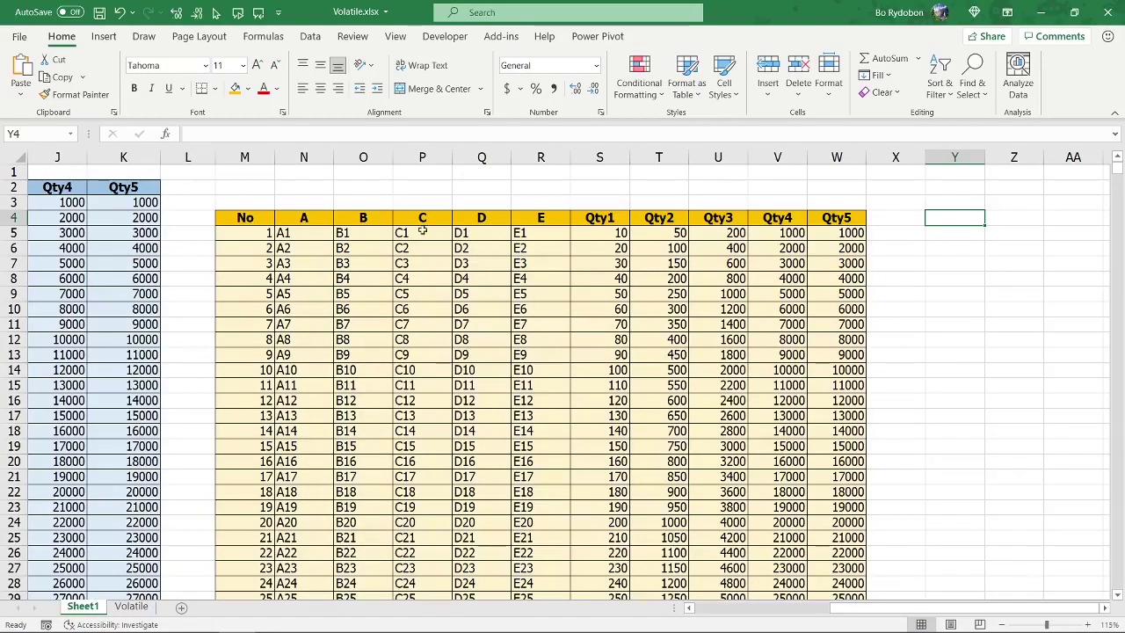
{"action": "left_click", "coordinate": [66, 219]}
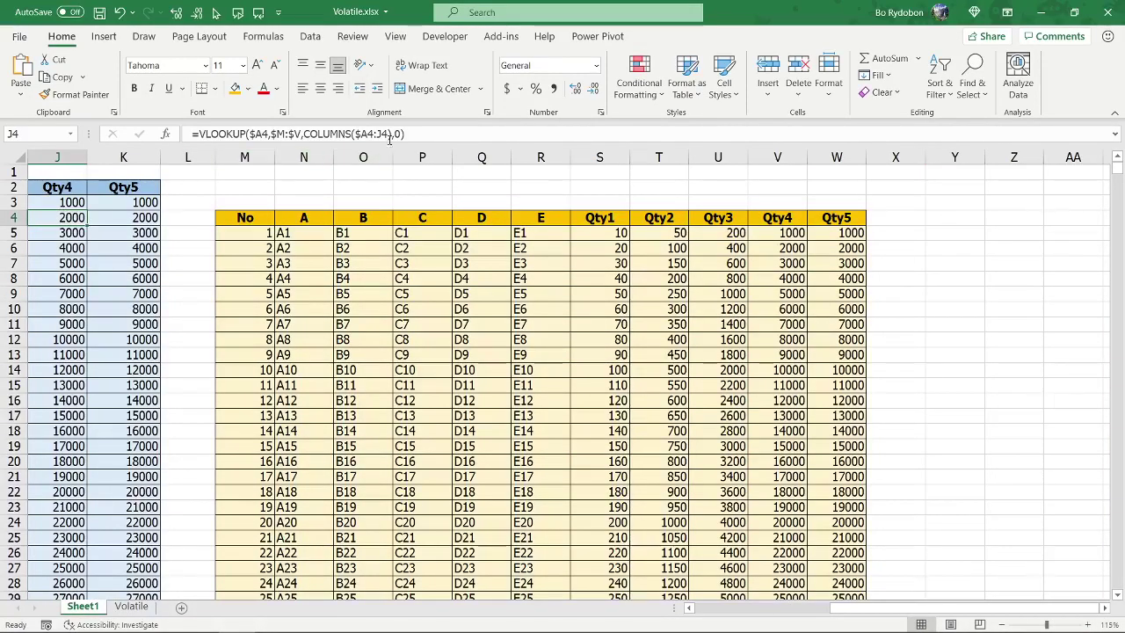
{"action": "left_click", "coordinate": [432, 133]}
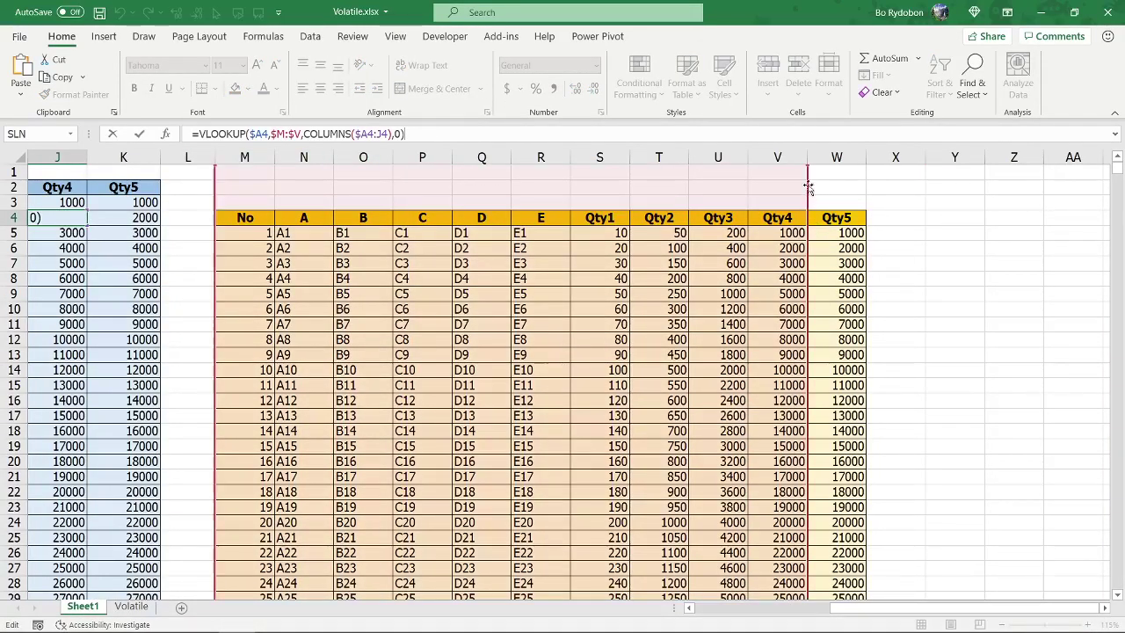
{"action": "key", "text": "Escape"}
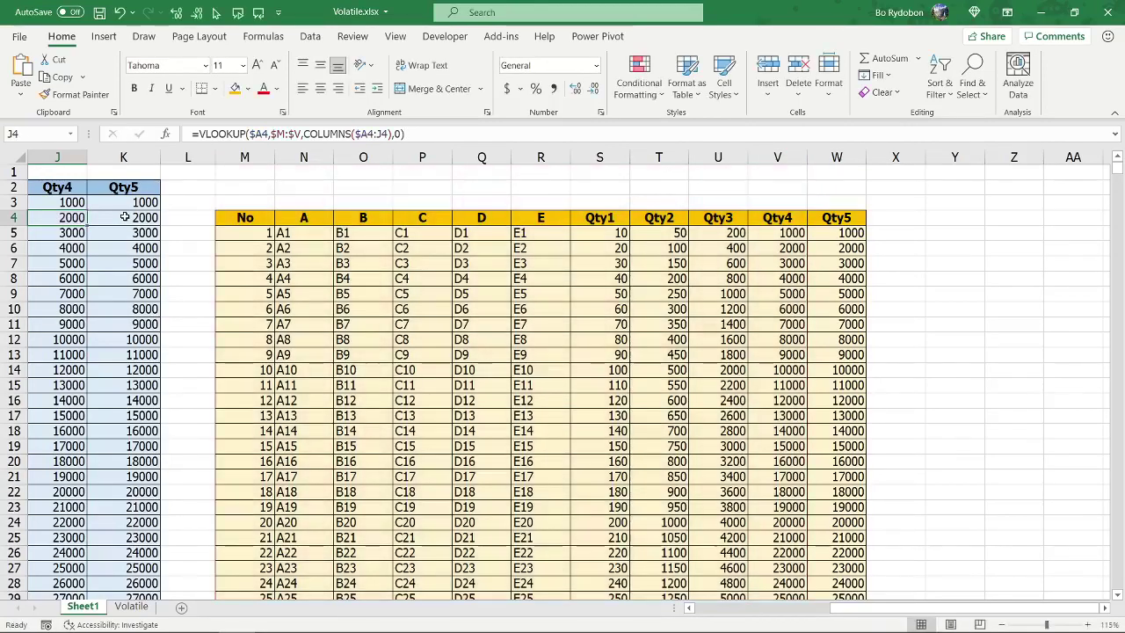
{"action": "left_click", "coordinate": [973, 220]}
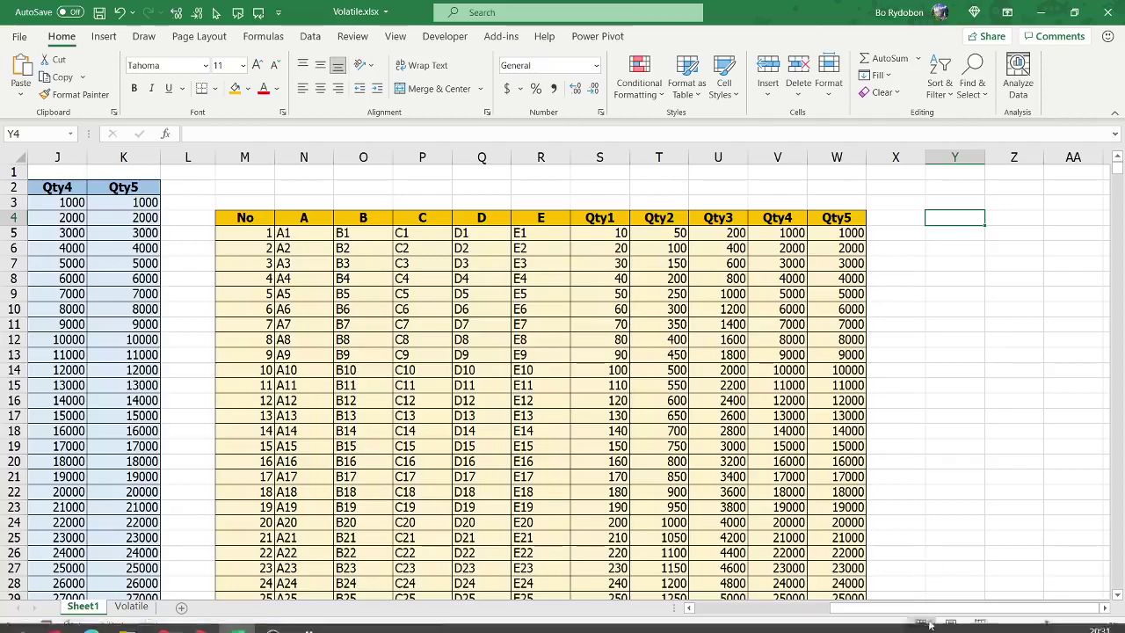
{"action": "left_click_drag", "start_coordinate": [900, 613], "coordinate": [703, 613]}
- Change B3's lookup range from $M:$W to the absolute $M$4:$W$20004
{"action": "left_click", "coordinate": [107, 202]}
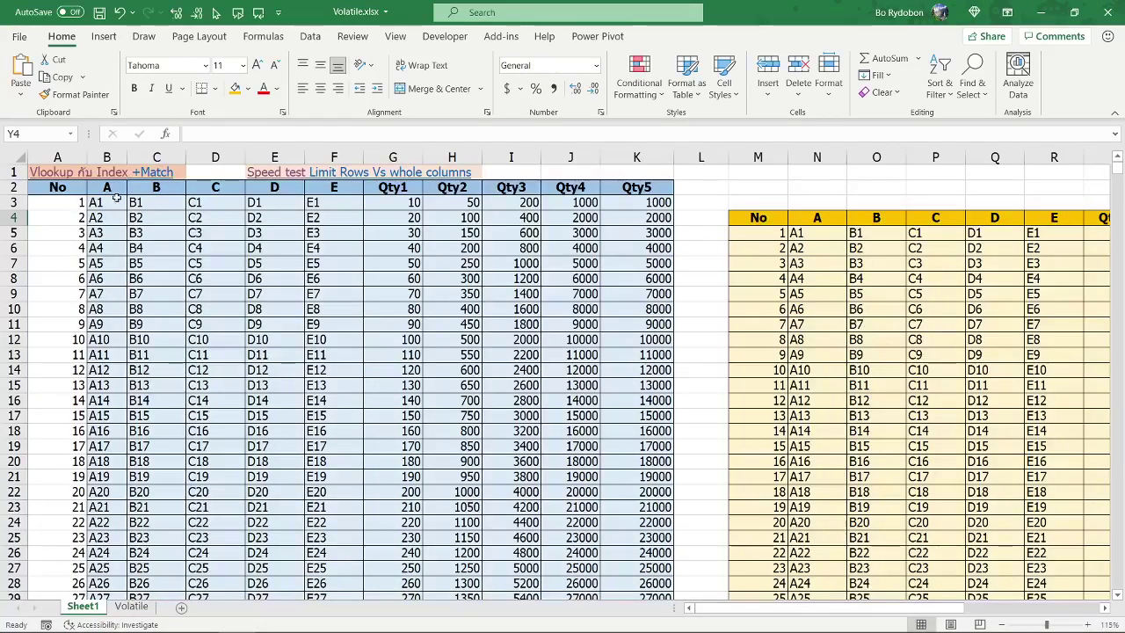
{"action": "left_click", "coordinate": [371, 133]}
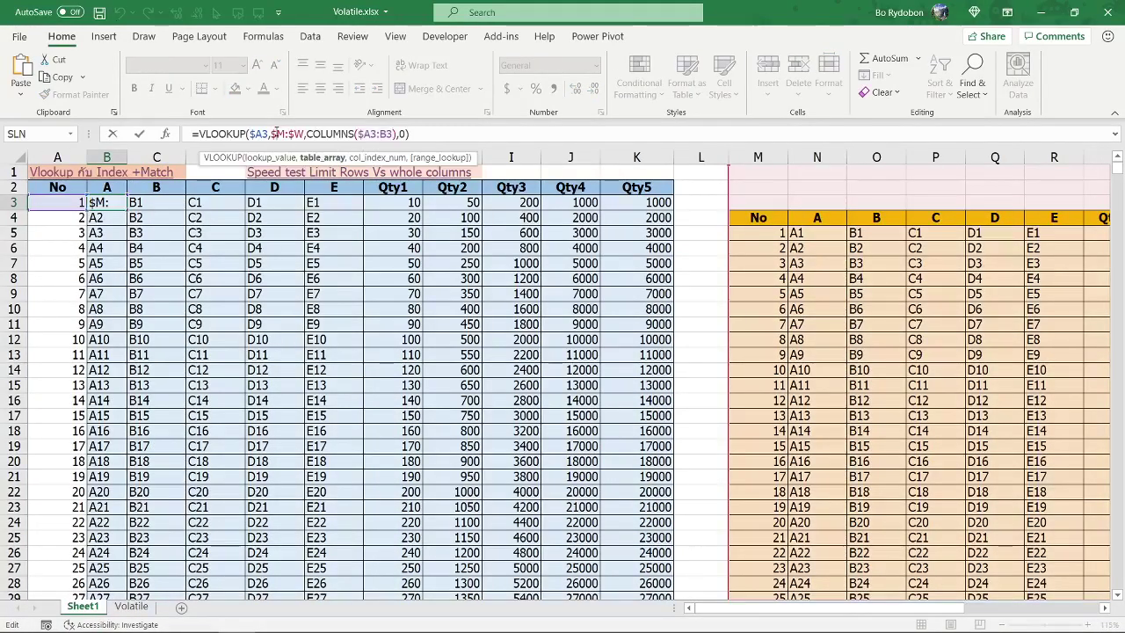
{"action": "double_click", "coordinate": [287, 134]}
{"action": "left_click", "coordinate": [757, 221]}
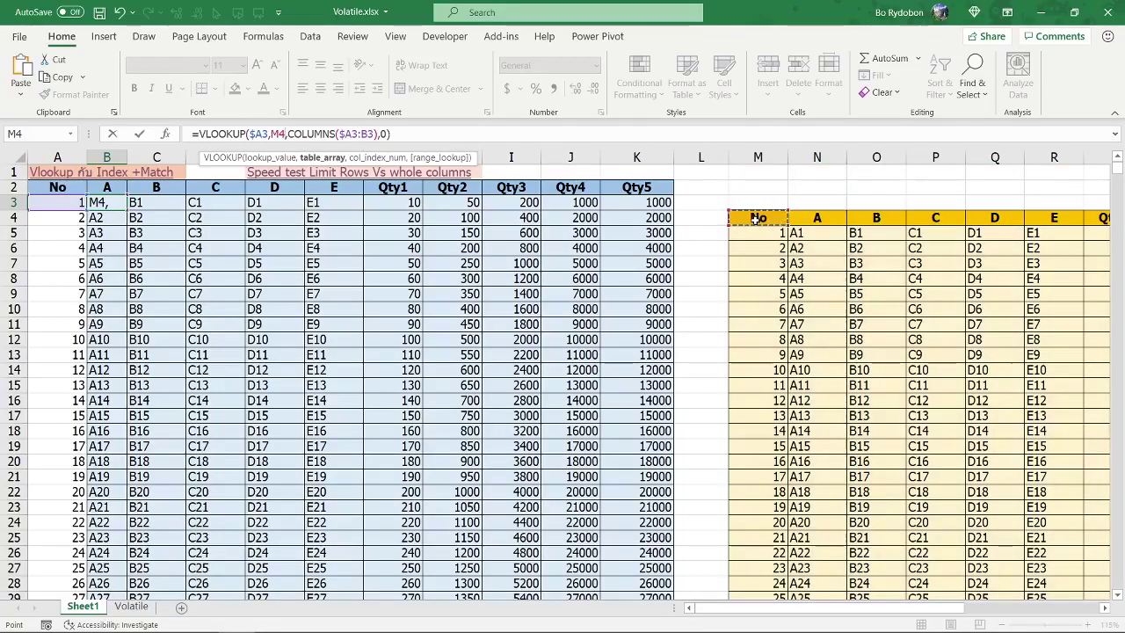
{"action": "key", "text": "ctrl+shift+Right"}
{"action": "key", "text": "ctrl+shift+Down"}
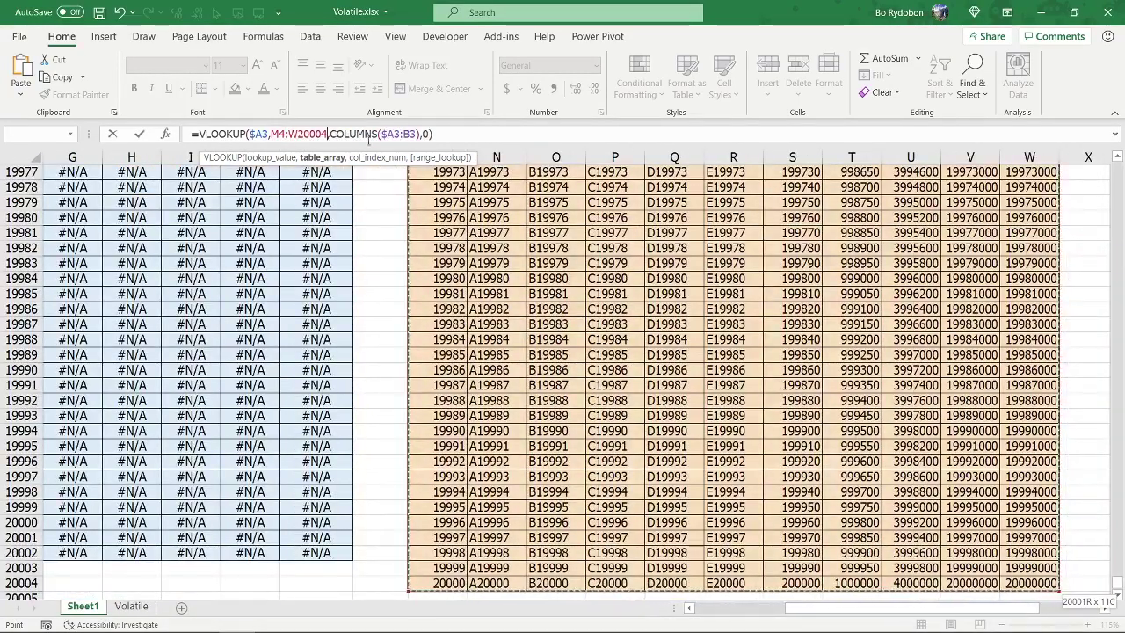
{"action": "mouse_move", "coordinate": [272, 134]}
{"action": "left_mouse_down"}
{"action": "mouse_move", "coordinate": [293, 133]}
{"action": "mouse_move", "coordinate": [300, 173]}
{"action": "left_mouse_up"}
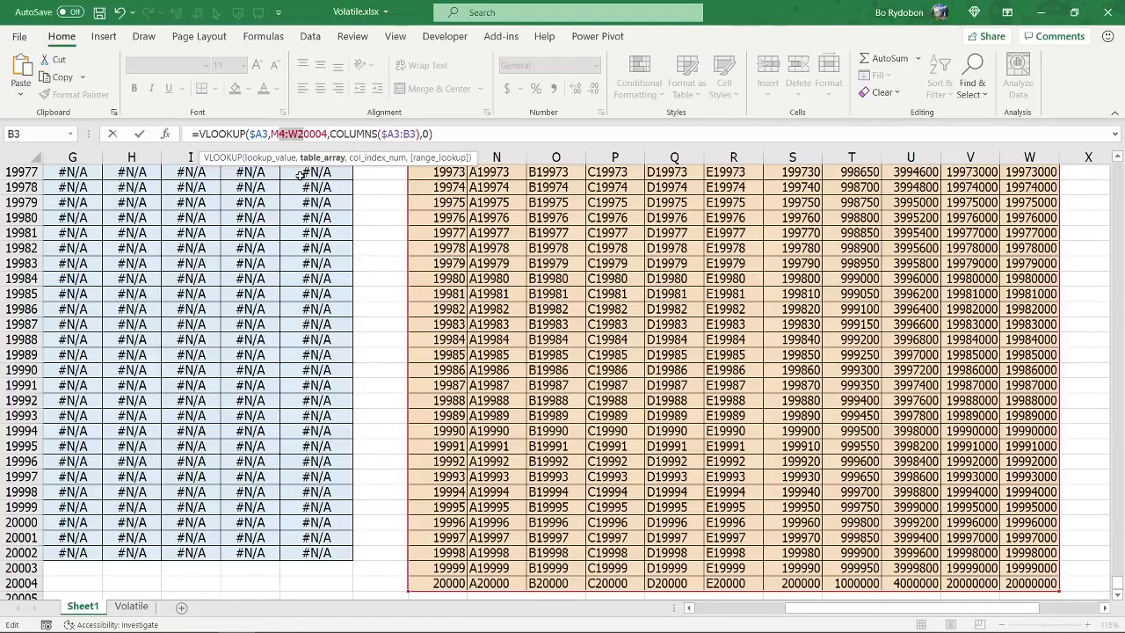
{"action": "key", "text": "F4"}
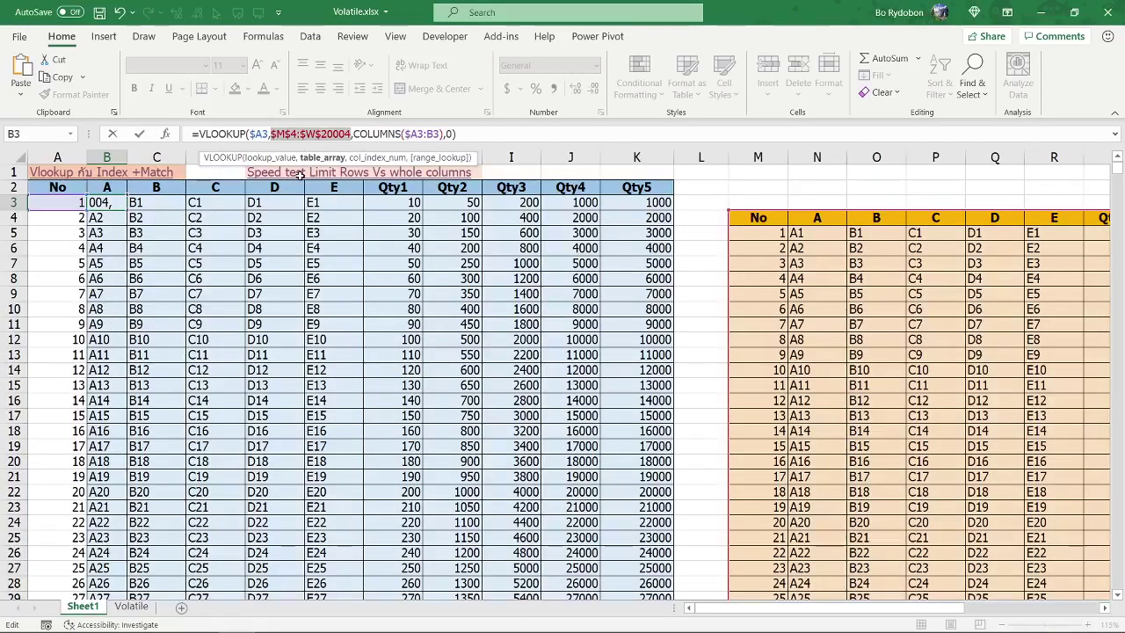
{"action": "key", "text": "ctrl+Return"}
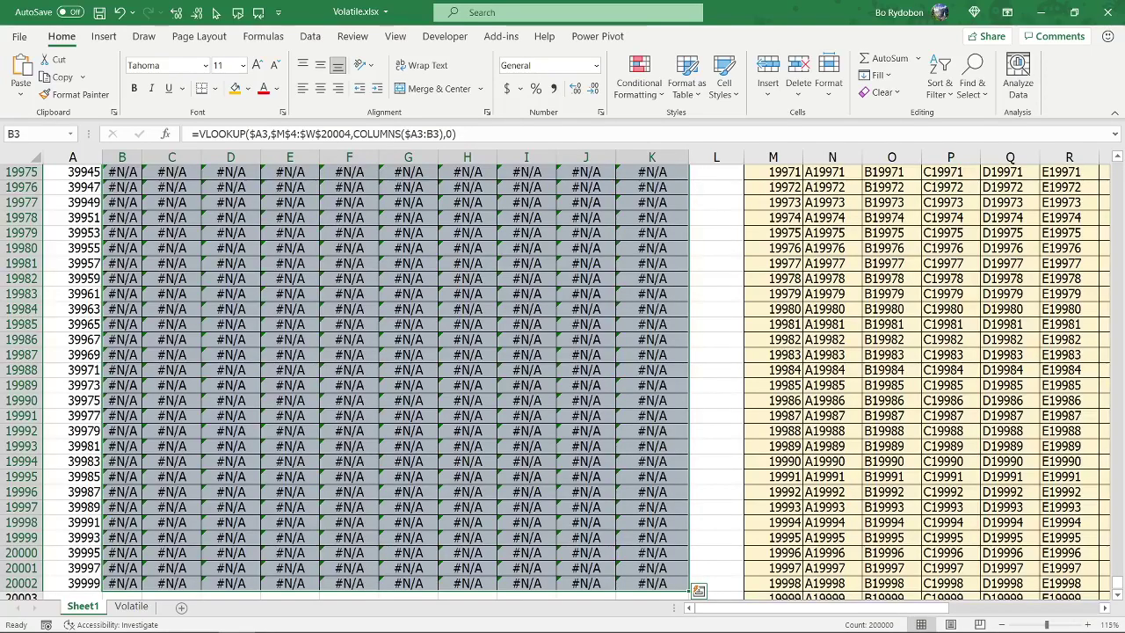
{"action": "key", "text": "F2"}
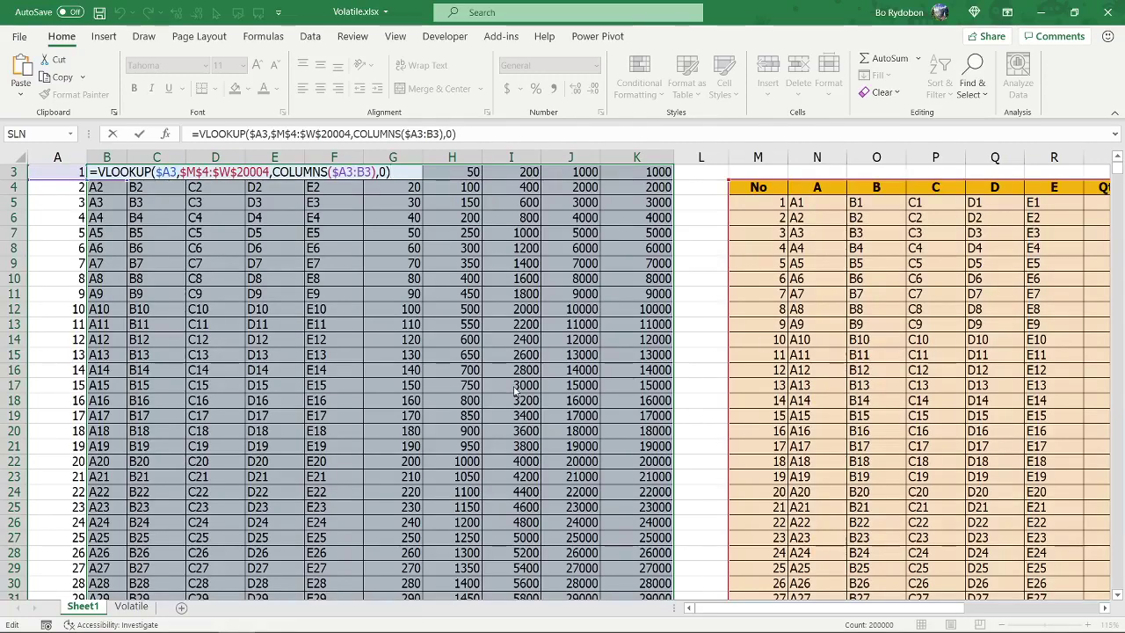
{"action": "key", "text": "ctrl+Return"}
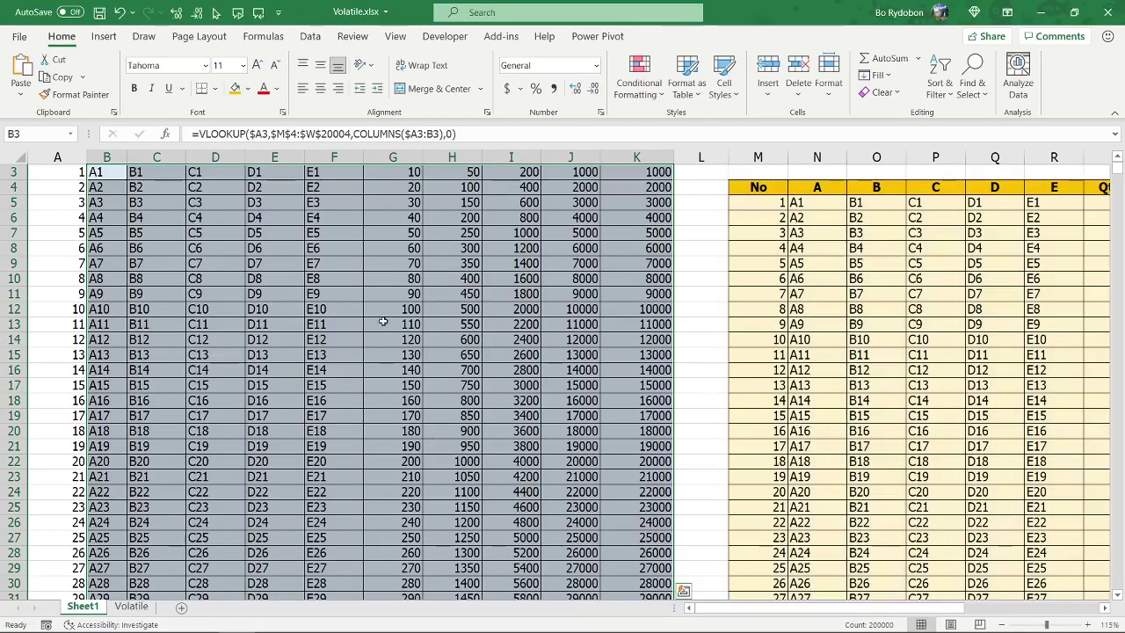
- Type test numbers across row 1 starting at M1, then clear M1:Y1
{"action": "scroll", "coordinate": [382, 319], "scroll_direction": "up", "scroll_amount": 1}
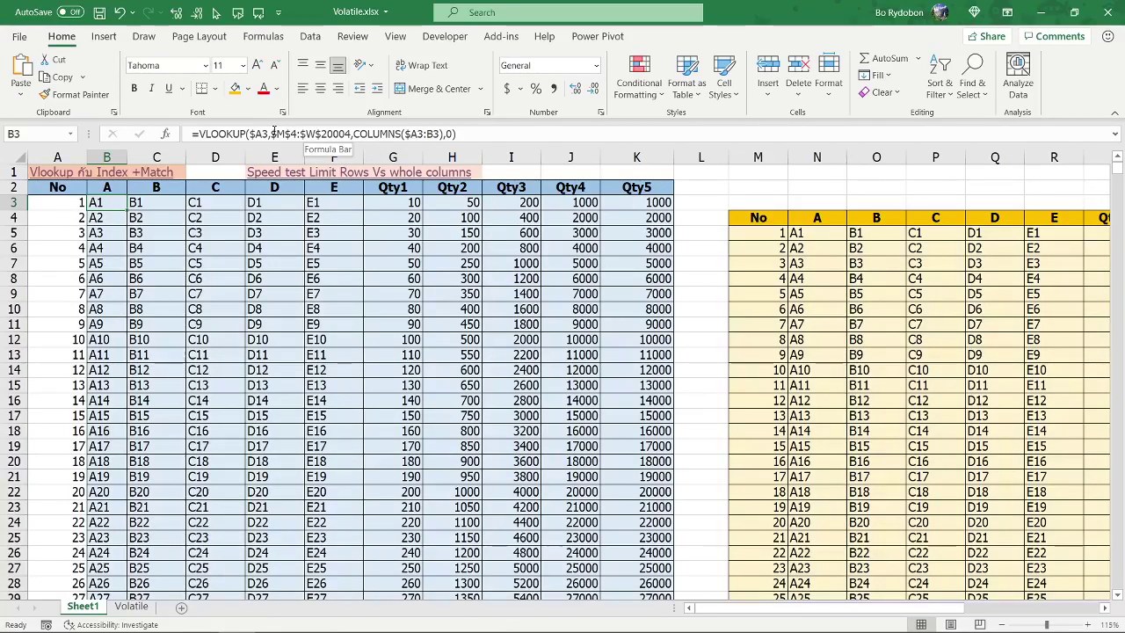
{"action": "left_click", "coordinate": [761, 176]}
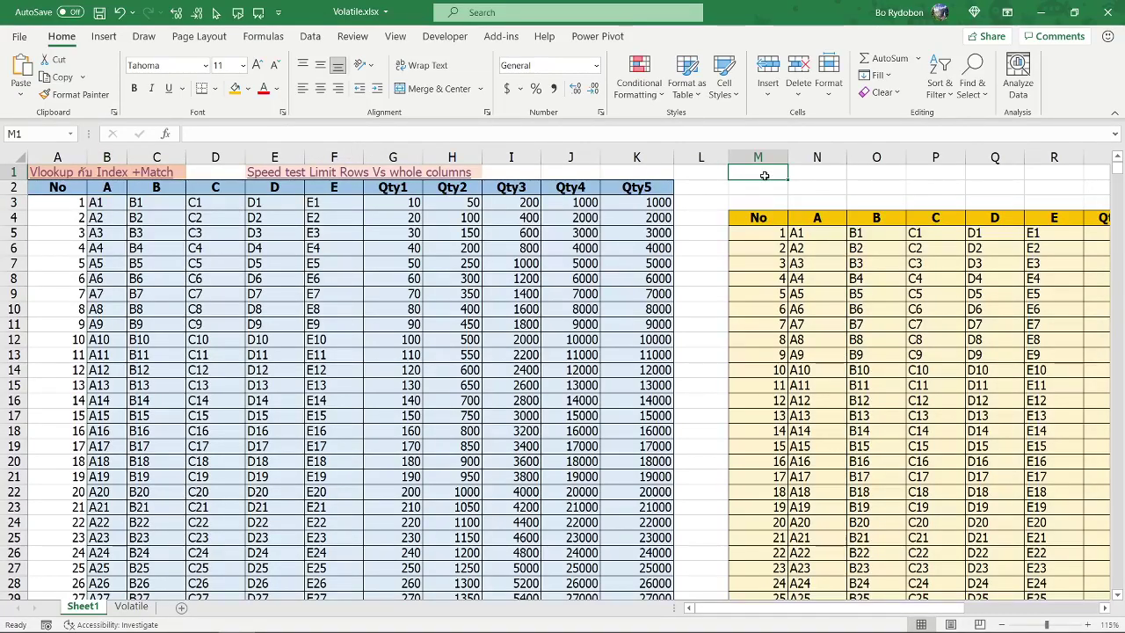
{"action": "key", "text": "Right"}
{"action": "type", "text": "1\t2\t3\t12\t"}
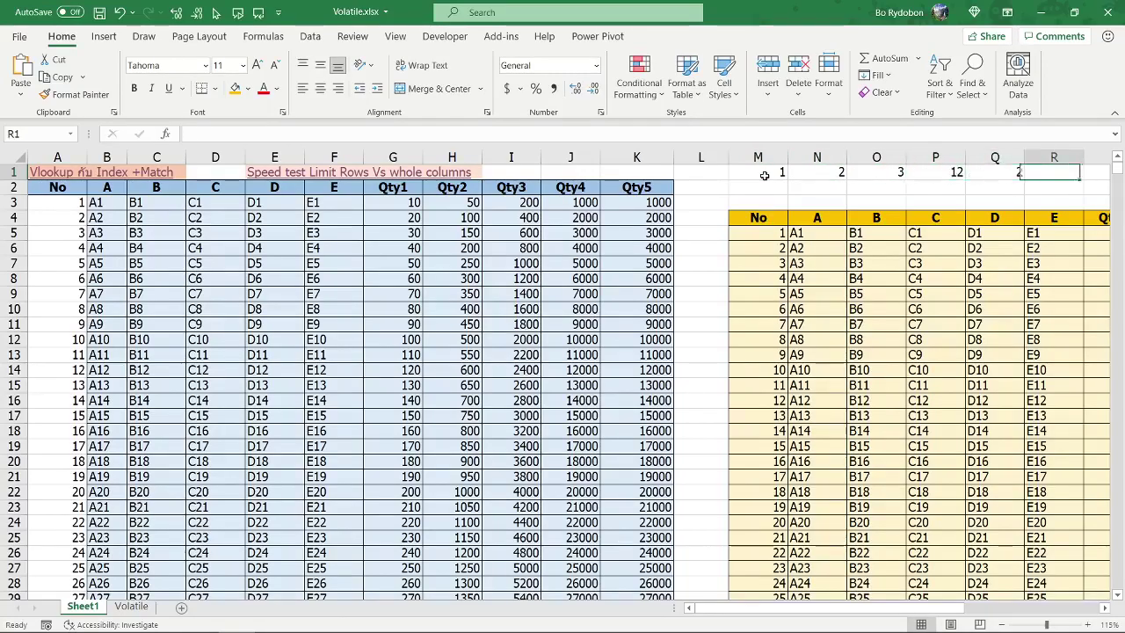
{"action": "type", "text": "2\t1\t321\t2\t123\t12\t1\t12"}
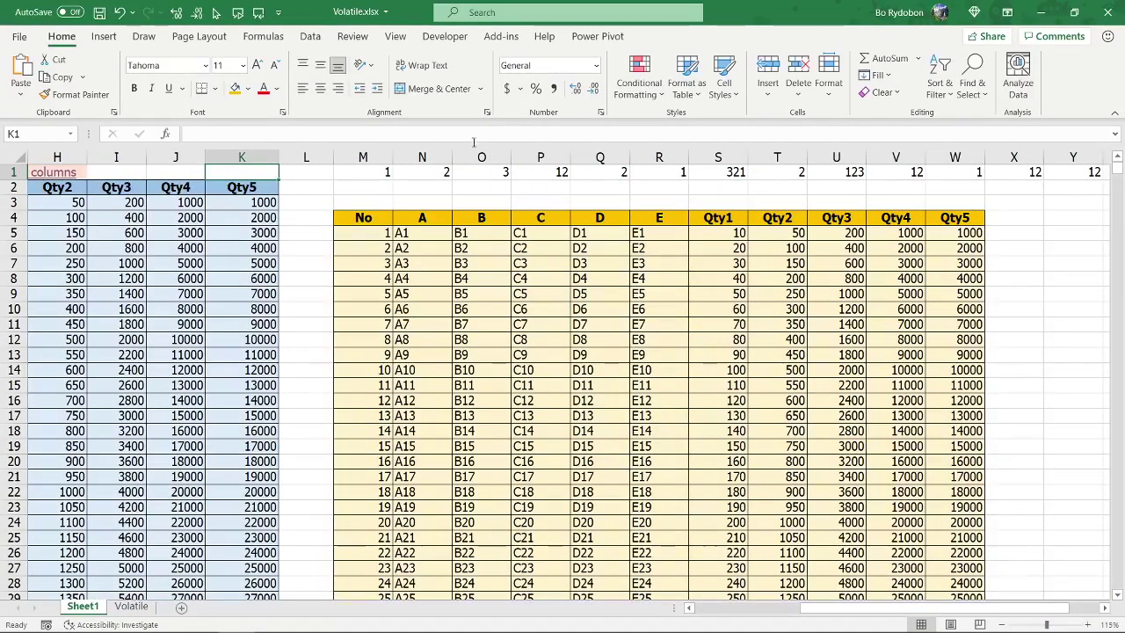
{"action": "left_click", "coordinate": [388, 172]}
{"action": "left_click_drag", "start_coordinate": [398, 172], "coordinate": [1077, 172]}
{"action": "key", "text": "Delete"}
{"action": "left_click", "coordinate": [1071, 217]}
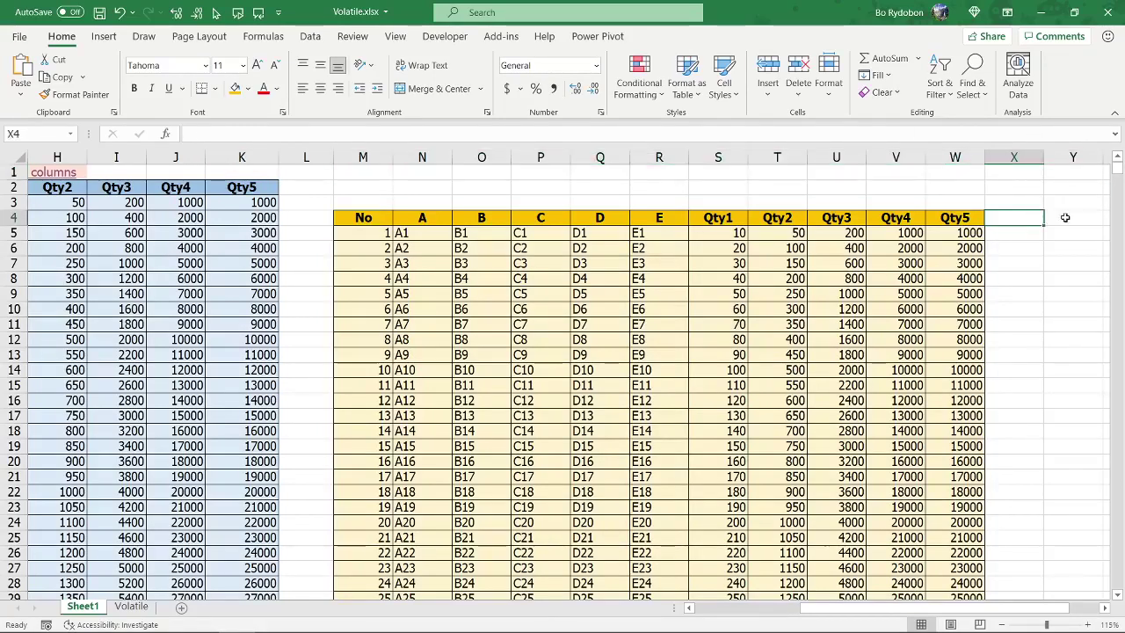
{"action": "scroll", "coordinate": [1077, 232], "scroll_direction": "right", "scroll_amount": 2}
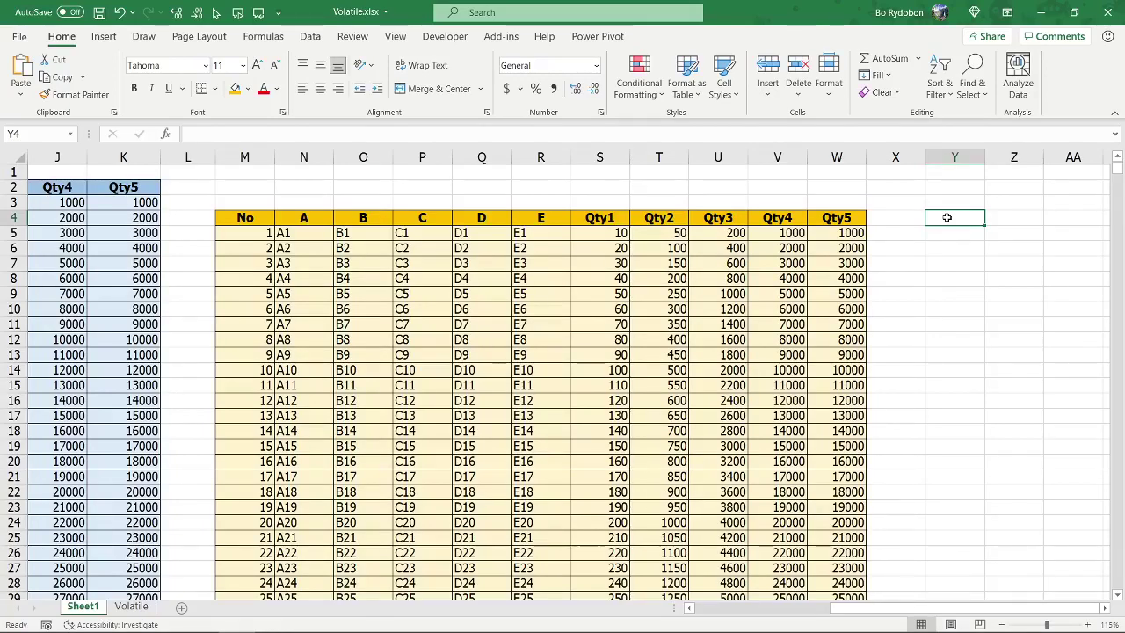
- Enter =OFFSET(M4:W4,1,0,2) in cell Y4
{"action": "type", "text": "="}
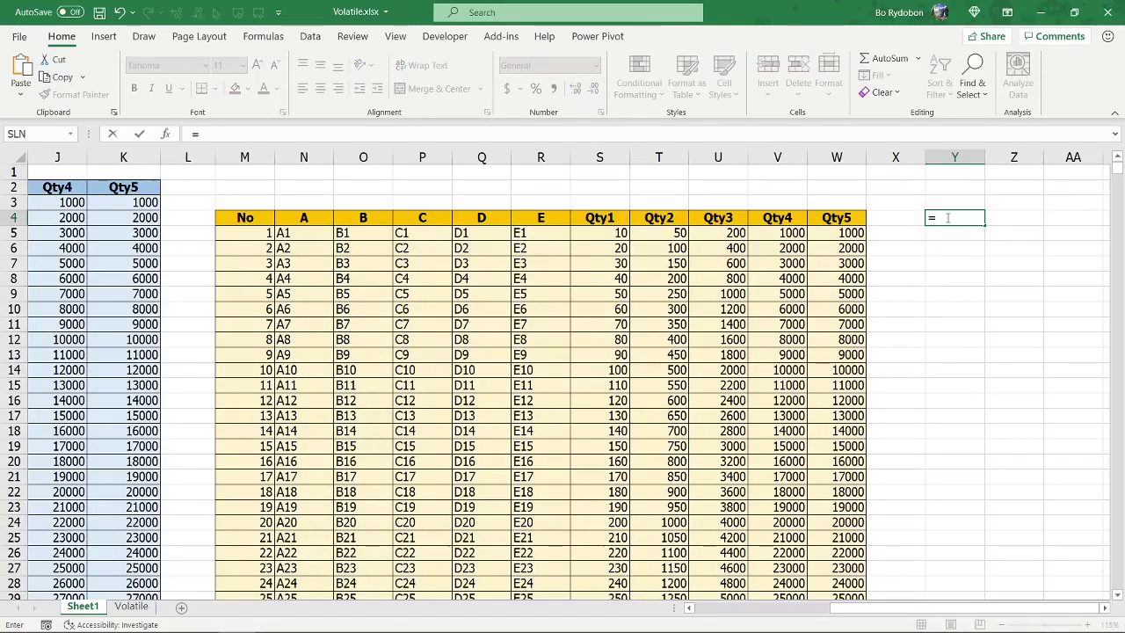
{"action": "left_click_drag", "start_coordinate": [244, 217], "coordinate": [765, 220]}
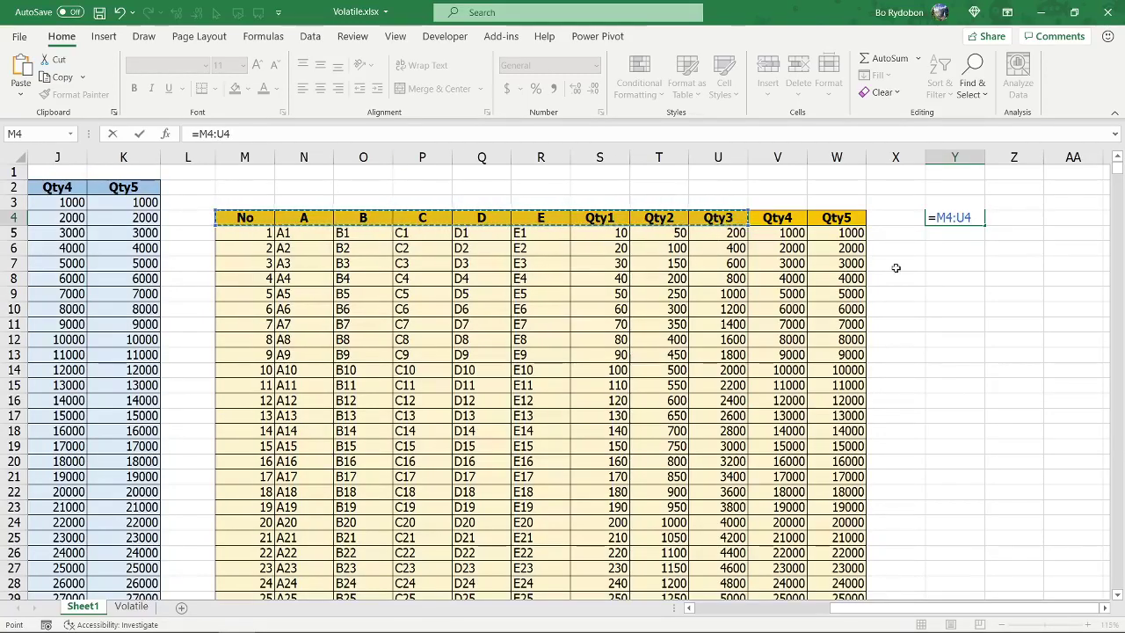
{"action": "key", "text": "Escape"}
{"action": "type", "text": "=offse"}
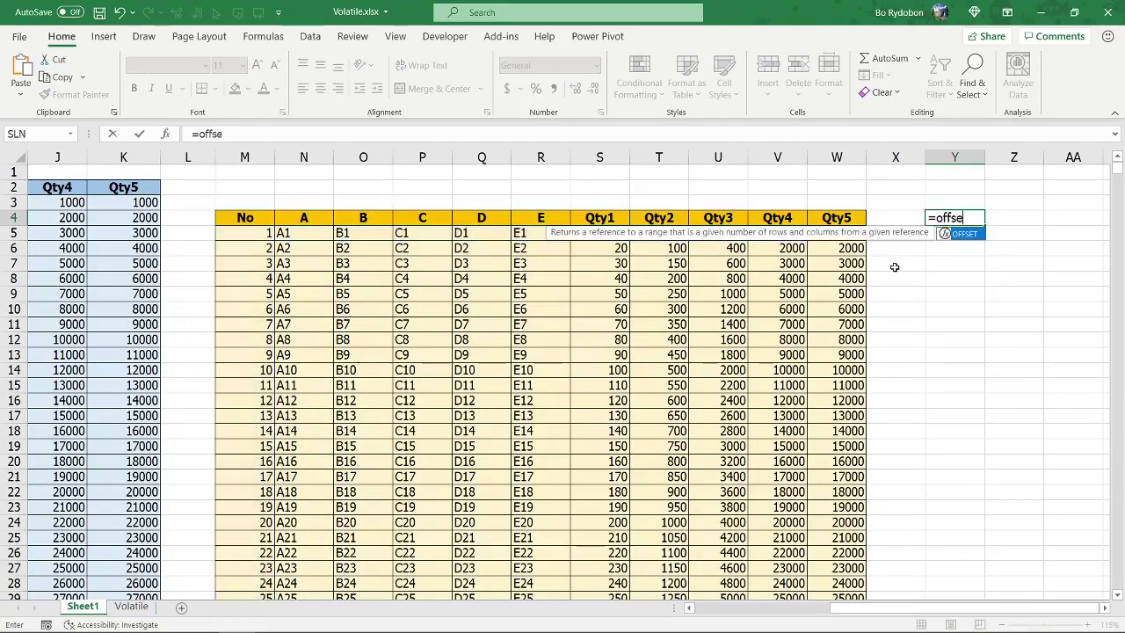
{"action": "type", "text": "t"}
{"action": "key", "text": "Tab"}
{"action": "left_click_drag", "start_coordinate": [244, 218], "coordinate": [836, 219]}
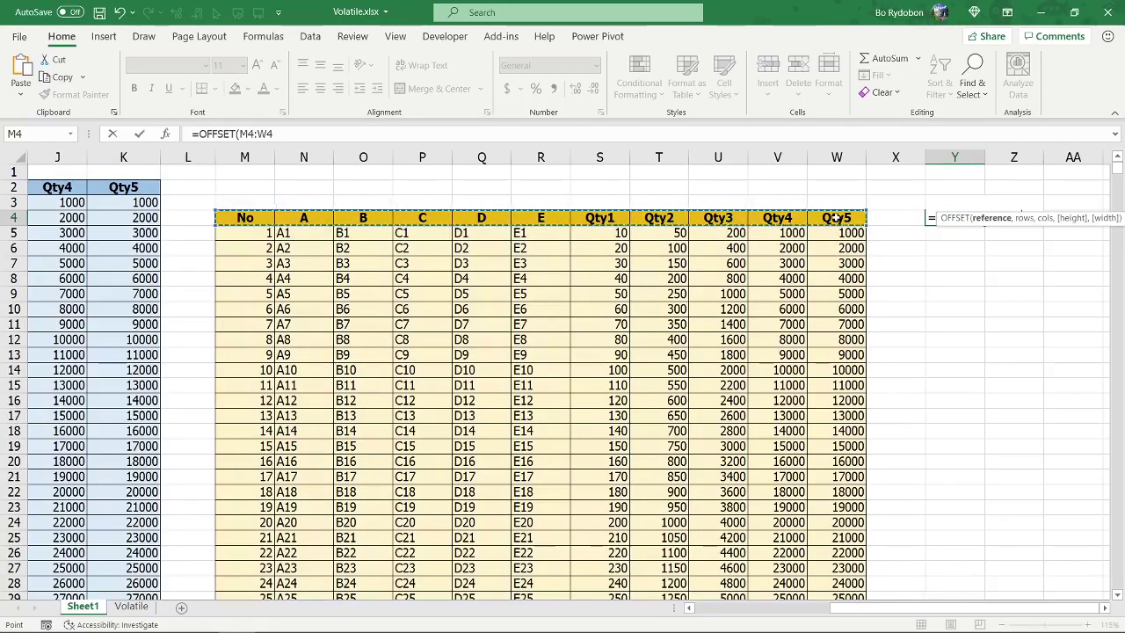
{"action": "type", "text": ",1"}
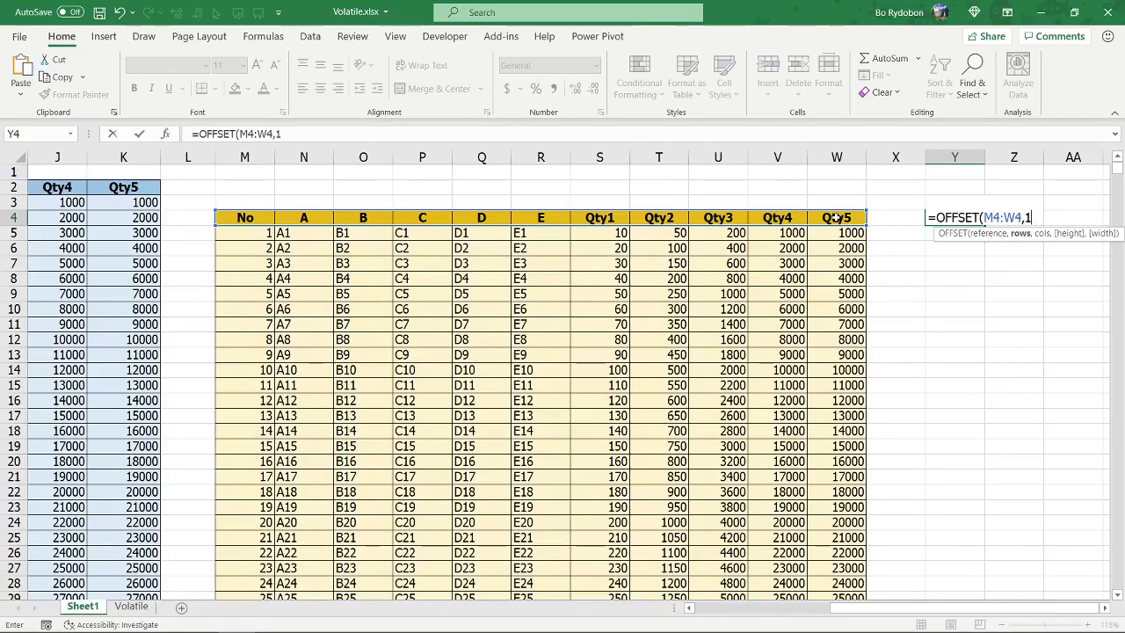
{"action": "type", "text": ",0"}
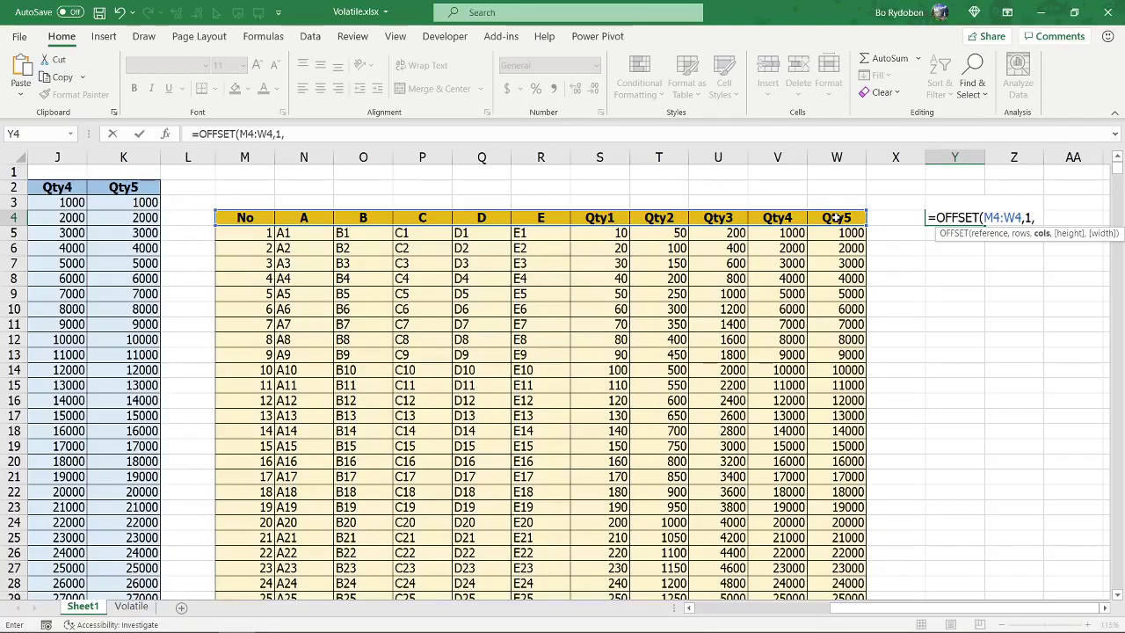
{"action": "type", "text": ","}
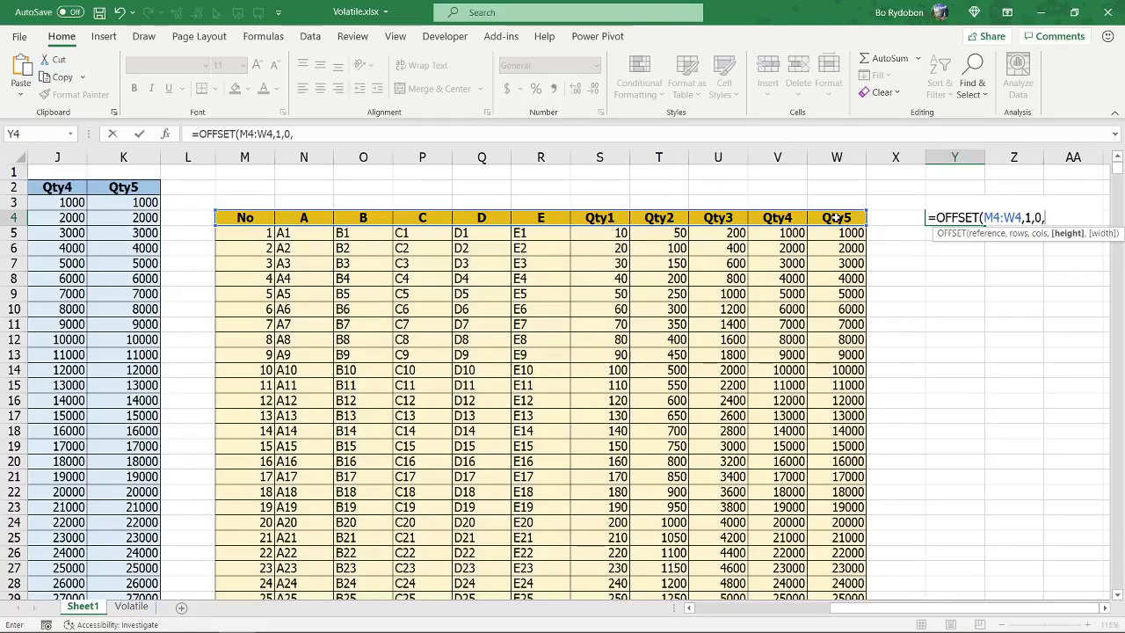
{"action": "type", "text": "2"}
{"action": "key", "text": "Return"}
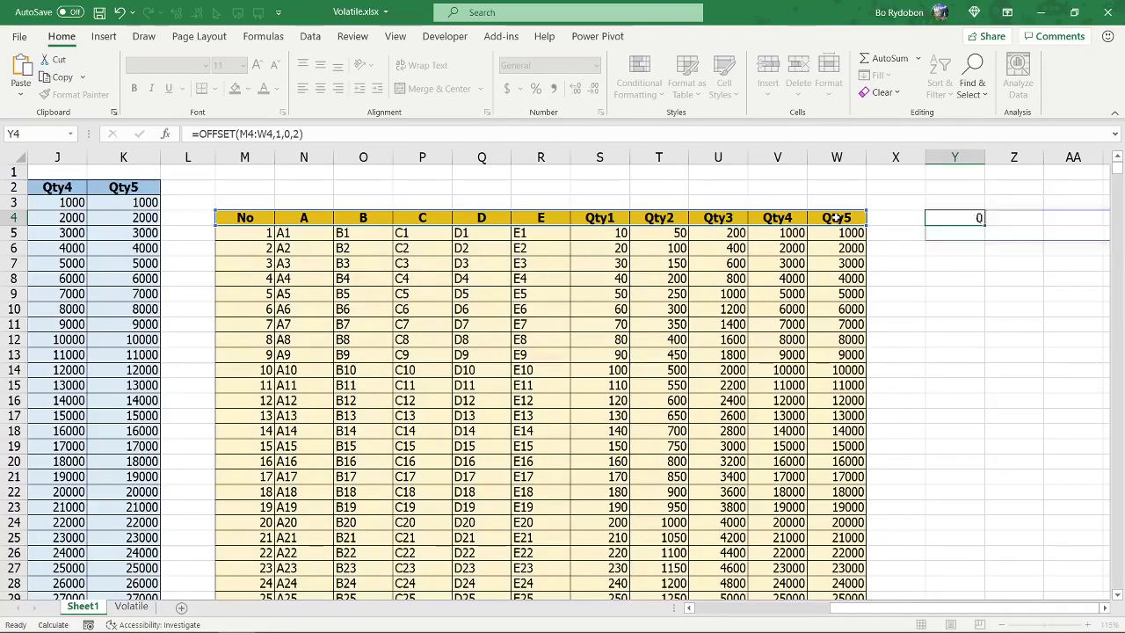
- Change Y4's OFFSET height from 2 to 20000, giving =OFFSET(M4:W4,1,0,20000)
{"action": "left_click", "coordinate": [954, 217]}
{"action": "left_click_drag", "start_coordinate": [897, 607], "coordinate": [989, 608]}
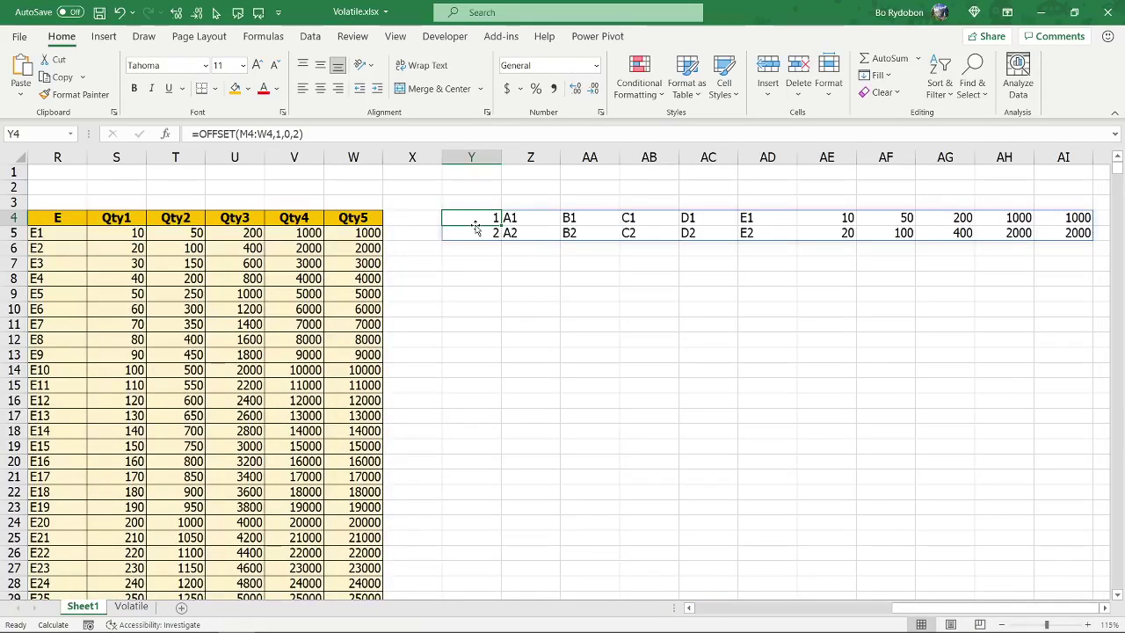
{"action": "left_click_drag", "start_coordinate": [478, 217], "coordinate": [1084, 228]}
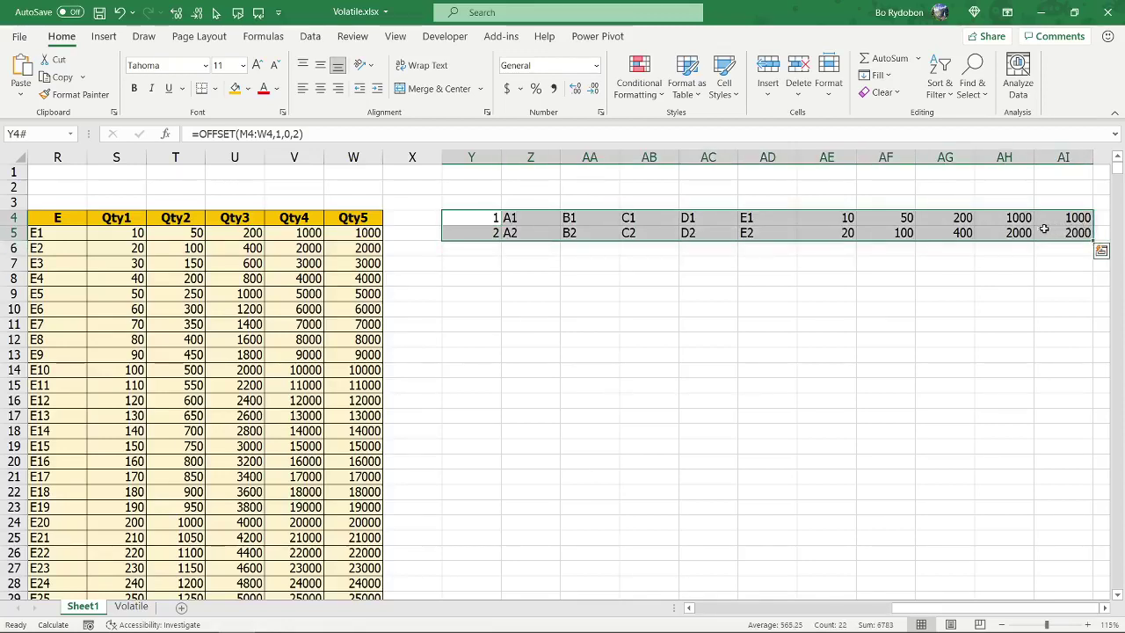
{"action": "left_click", "coordinate": [477, 217]}
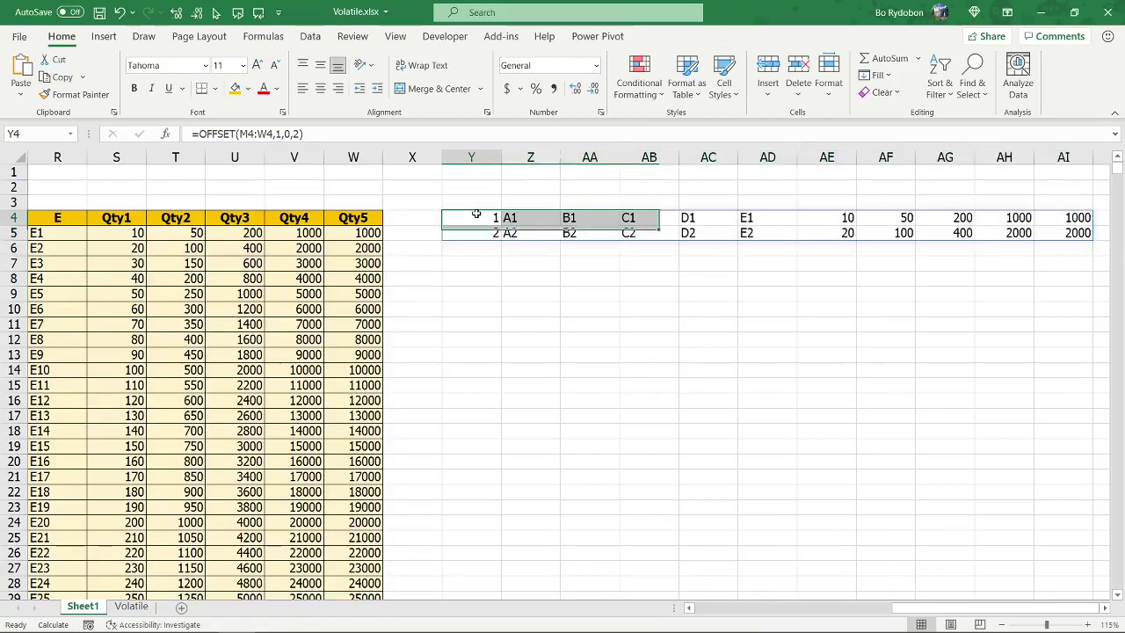
{"action": "left_click", "coordinate": [295, 138]}
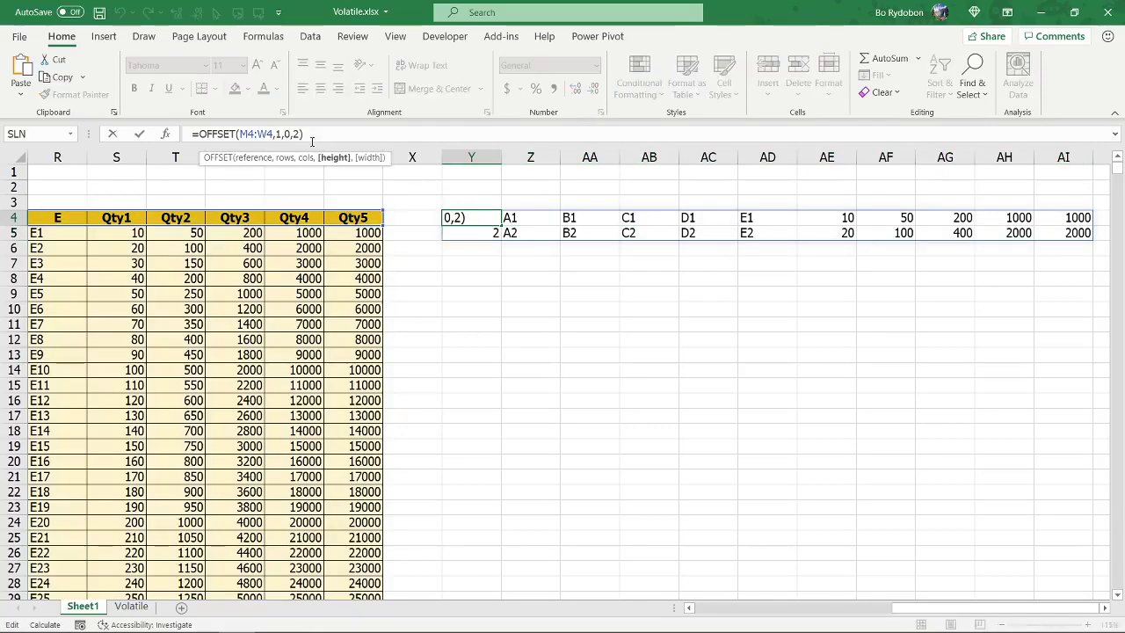
{"action": "key", "text": "BackSpace"}
{"action": "type", "text": "20000"}
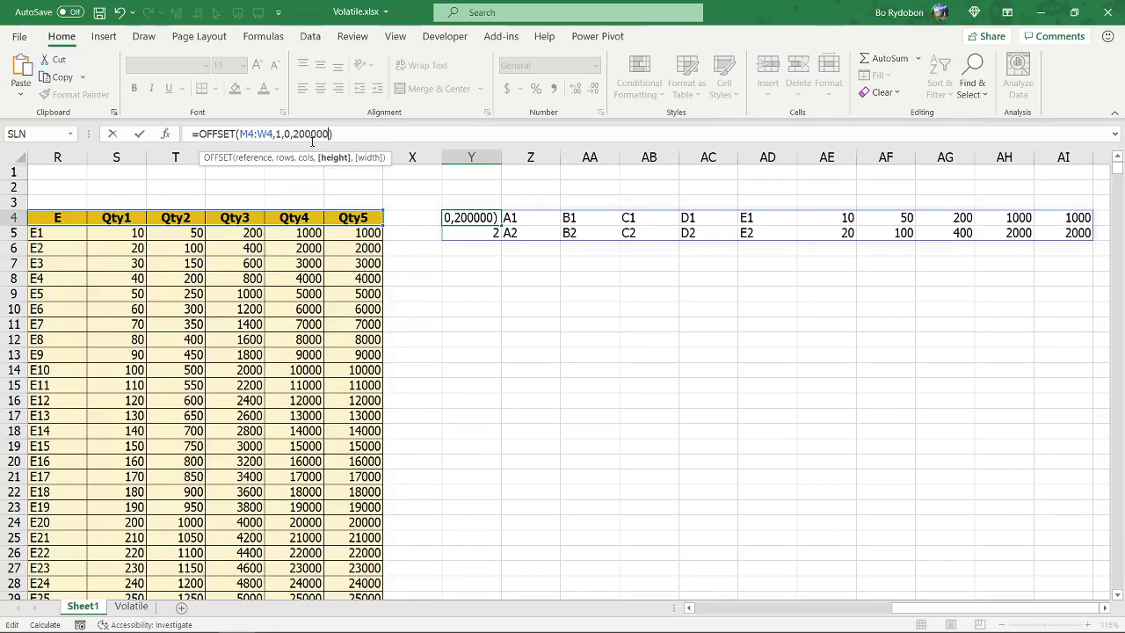
{"action": "key", "text": "Return"}
{"action": "left_click", "coordinate": [500, 220]}
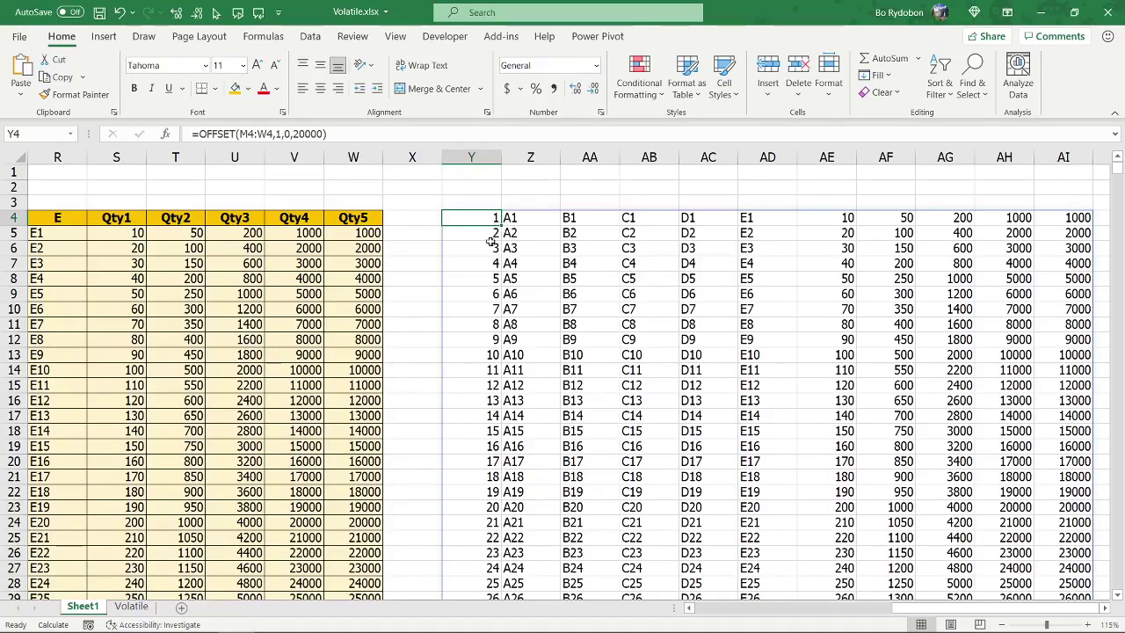
{"action": "key", "text": "F2"}
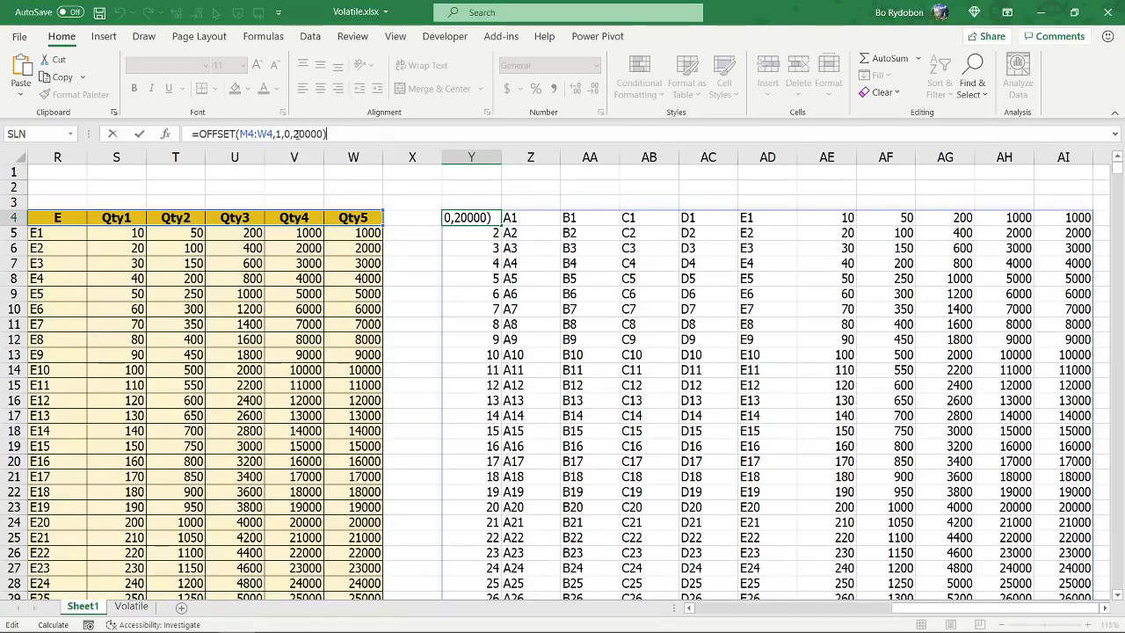
{"action": "key", "text": "BackSpace"}
{"action": "key", "text": "BackSpace"}
{"action": "key", "text": "BackSpace"}
{"action": "key", "text": "BackSpace"}
{"action": "key", "text": "ctrl+Return"}
{"action": "left_click", "coordinate": [332, 134]}
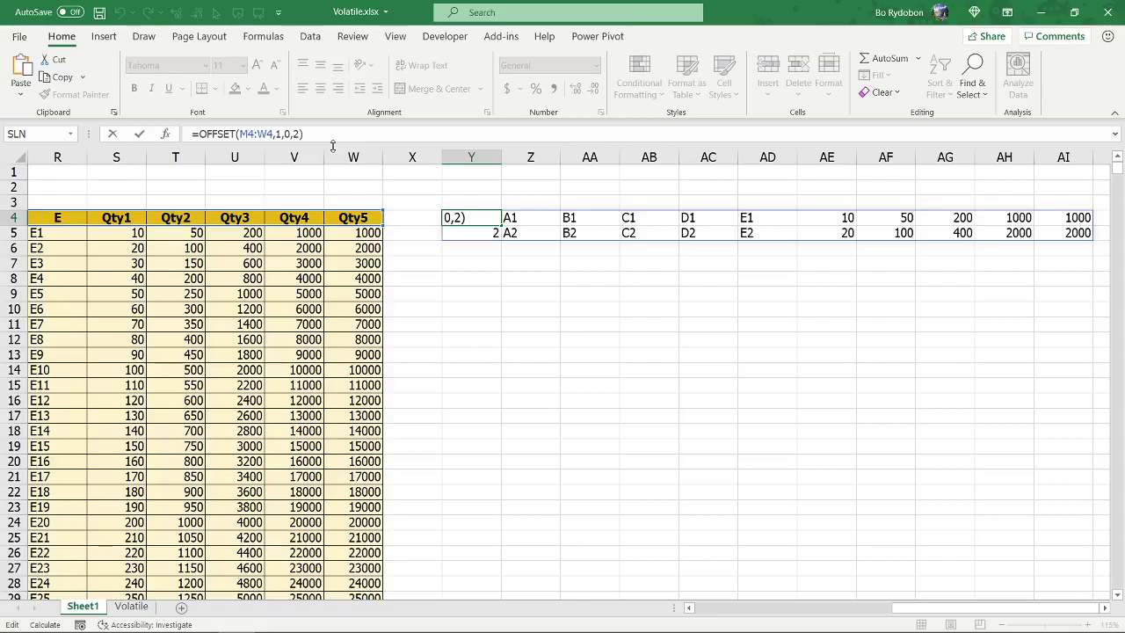
{"action": "key", "text": "F9"}
{"action": "left_click_drag", "start_coordinate": [333, 146], "coordinate": [332, 201]}
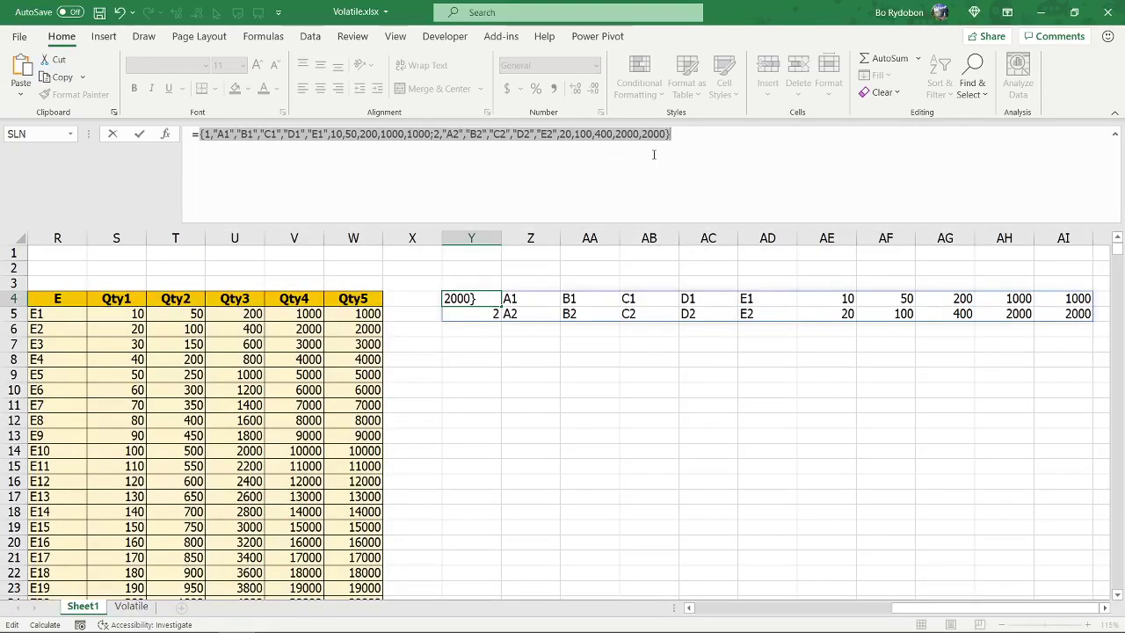
{"action": "key", "text": "ctrl+z"}
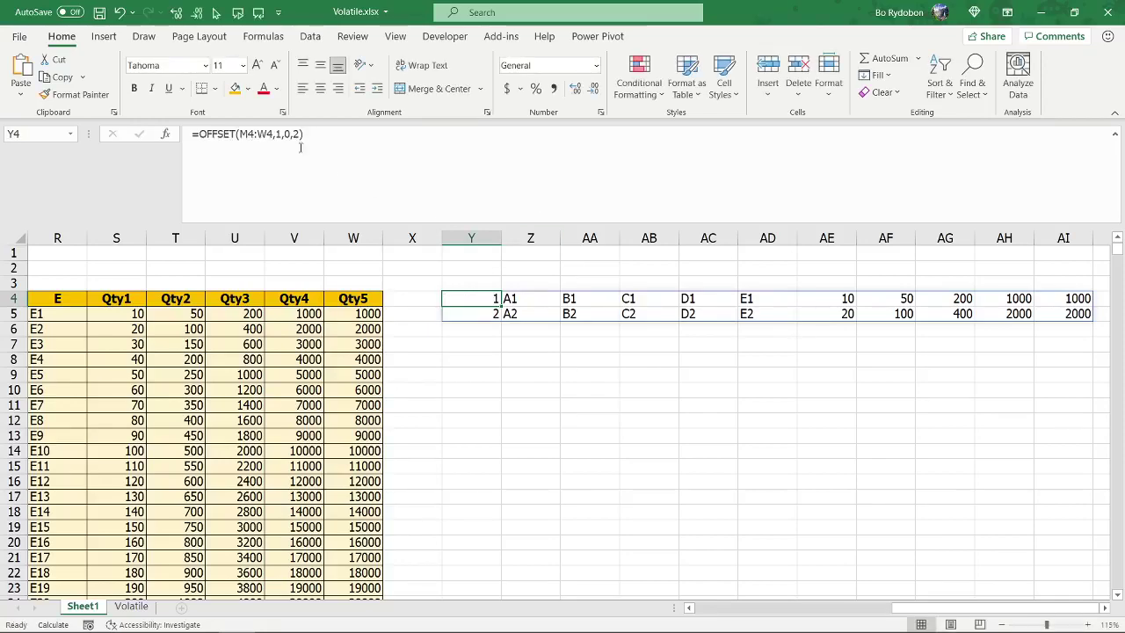
{"action": "type", "text": "0000"}
{"action": "key", "text": "Return"}
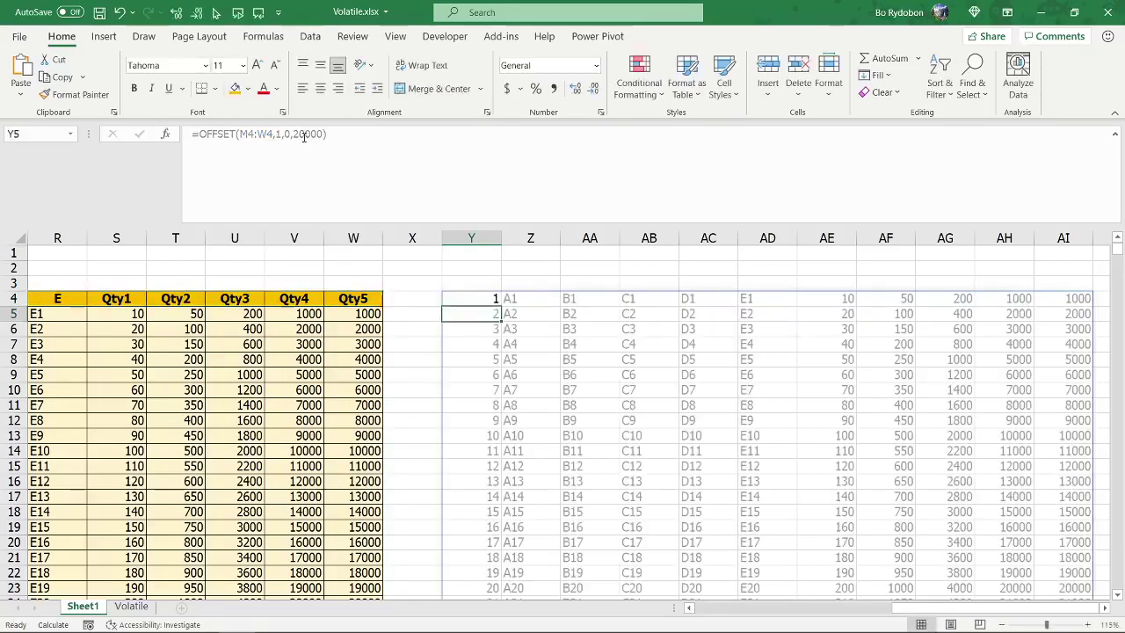
{"action": "scroll", "coordinate": [434, 362], "scroll_direction": "down", "scroll_amount": 4}
{"action": "scroll", "coordinate": [434, 362], "scroll_direction": "up", "scroll_amount": 4}
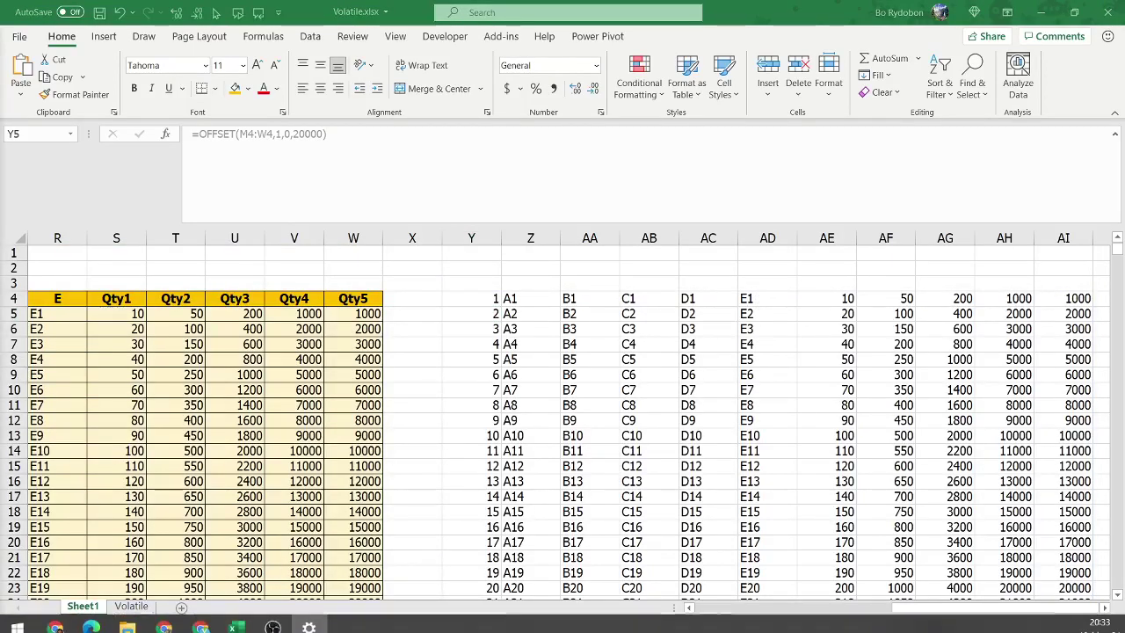
{"action": "mouse_move", "coordinate": [201, 619]}
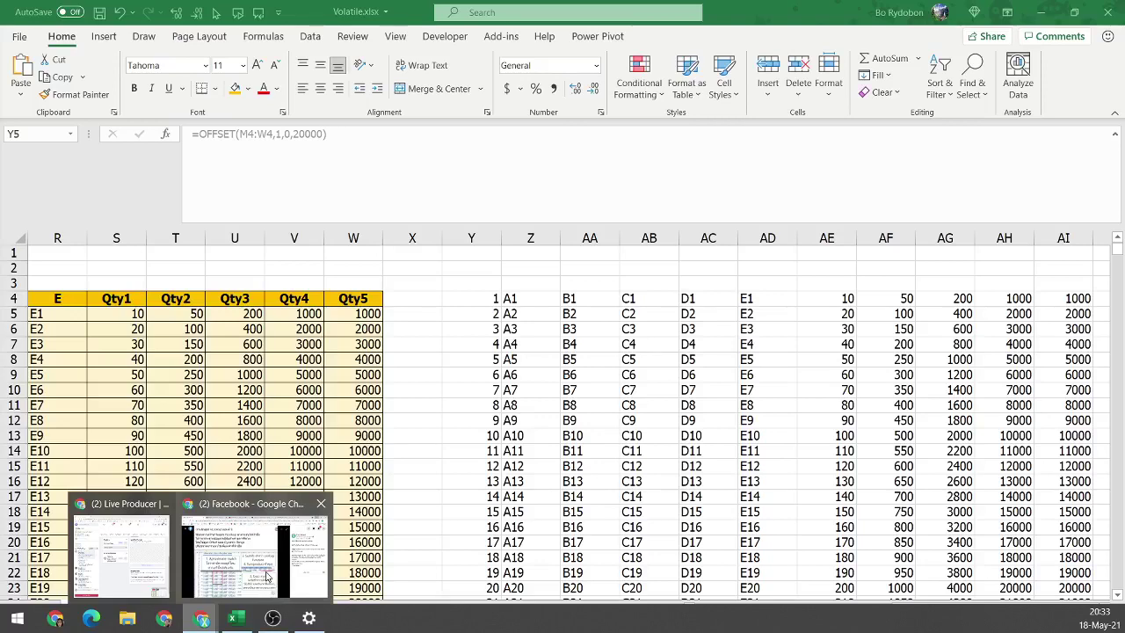
{"action": "left_click", "coordinate": [271, 580]}
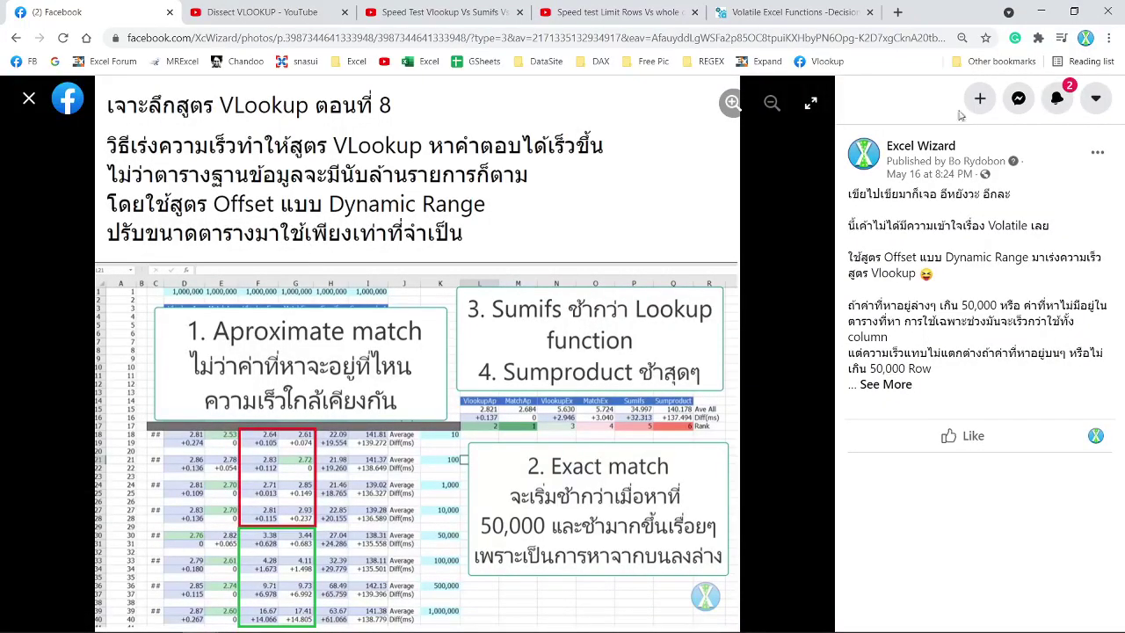
{"action": "left_click", "coordinate": [1041, 12]}
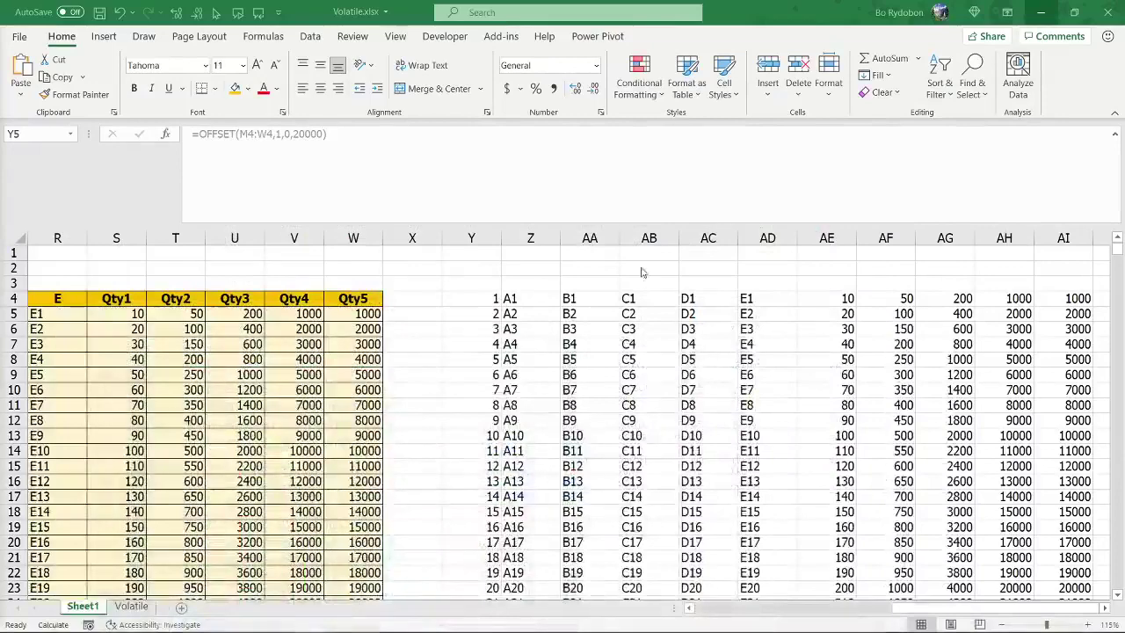
- Make Y4's OFFSET reference absolute as $M$4:$W$4
{"action": "left_click", "coordinate": [479, 299]}
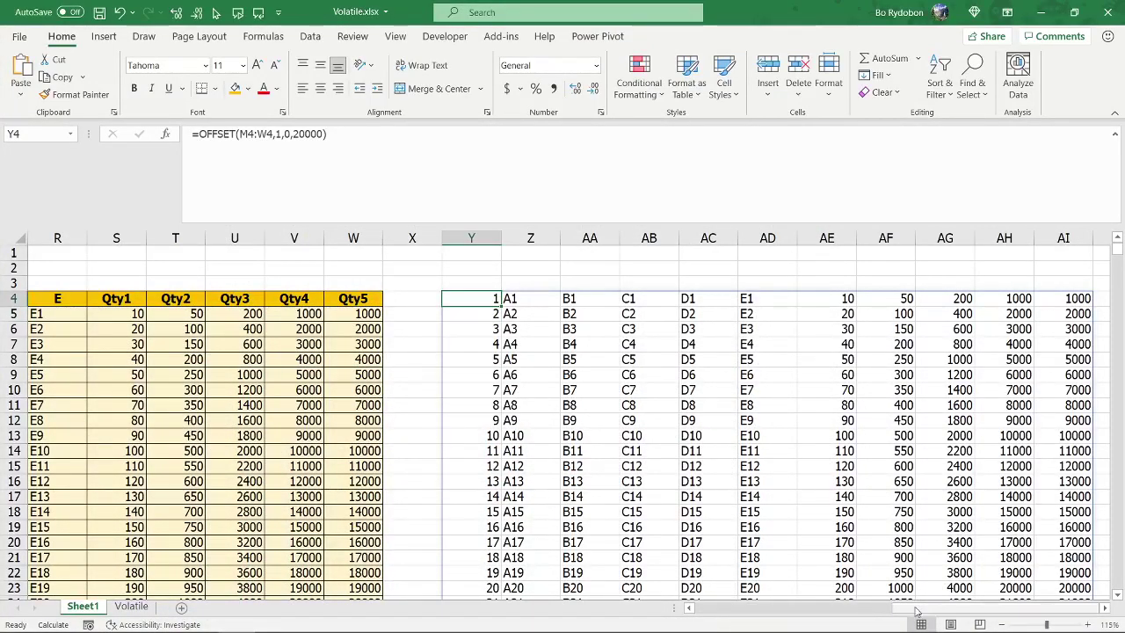
{"action": "left_click_drag", "start_coordinate": [917, 611], "coordinate": [699, 600]}
{"action": "left_click", "coordinate": [51, 283]}
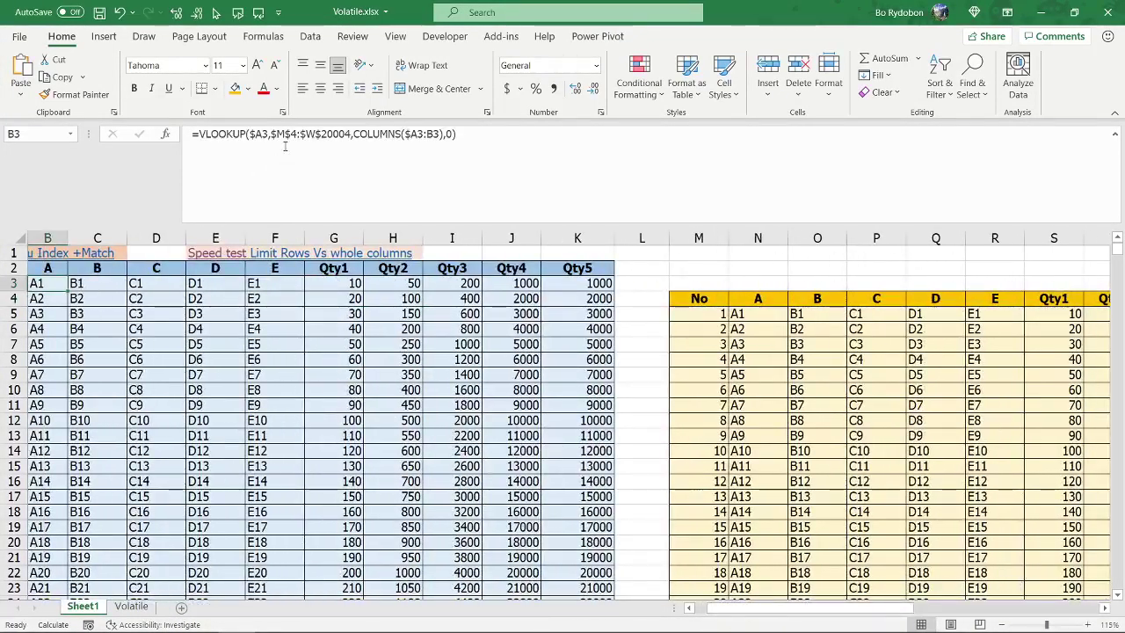
{"action": "left_click_drag", "start_coordinate": [749, 607], "coordinate": [859, 608]}
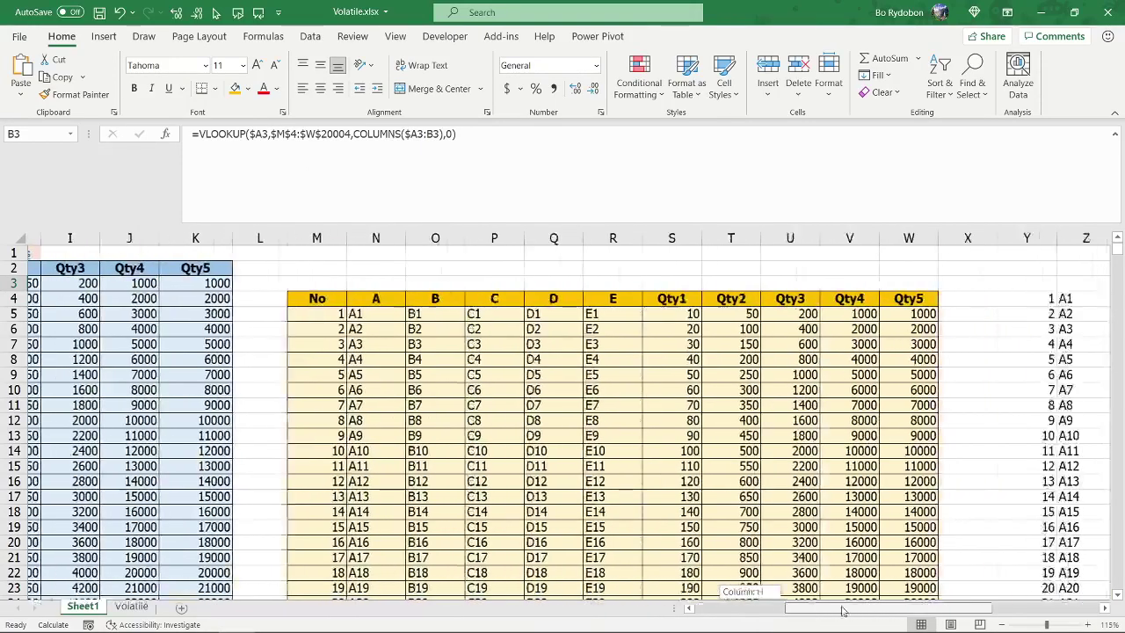
{"action": "left_click", "coordinate": [890, 300]}
{"action": "double_click", "coordinate": [890, 301]}
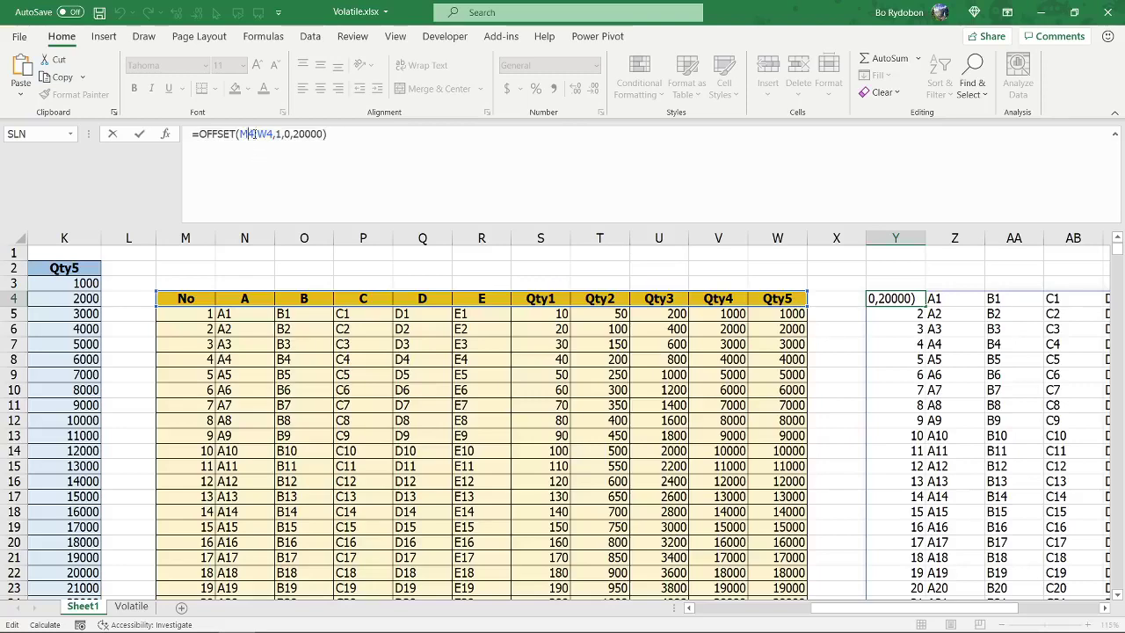
{"action": "left_click_drag", "start_coordinate": [239, 134], "coordinate": [296, 134]}
{"action": "key", "text": "F4"}
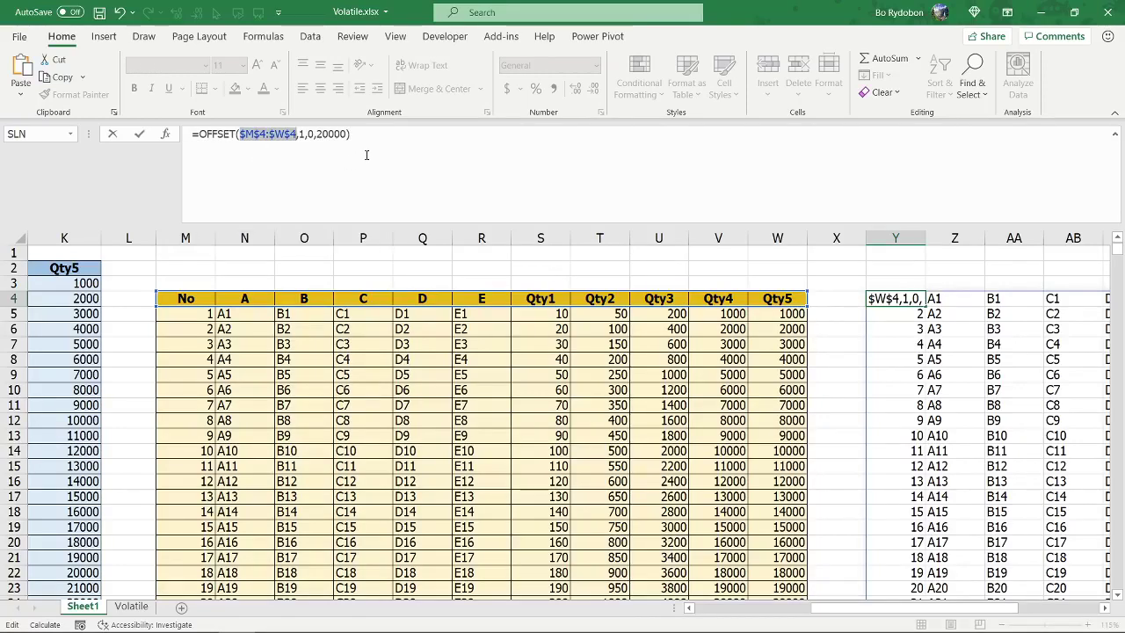
{"action": "key", "text": "ctrl+Return"}
- Copy the full =OFFSET($M$4:$W$4,1,0,20000) formula text
{"action": "triple_click", "coordinate": [358, 133]}
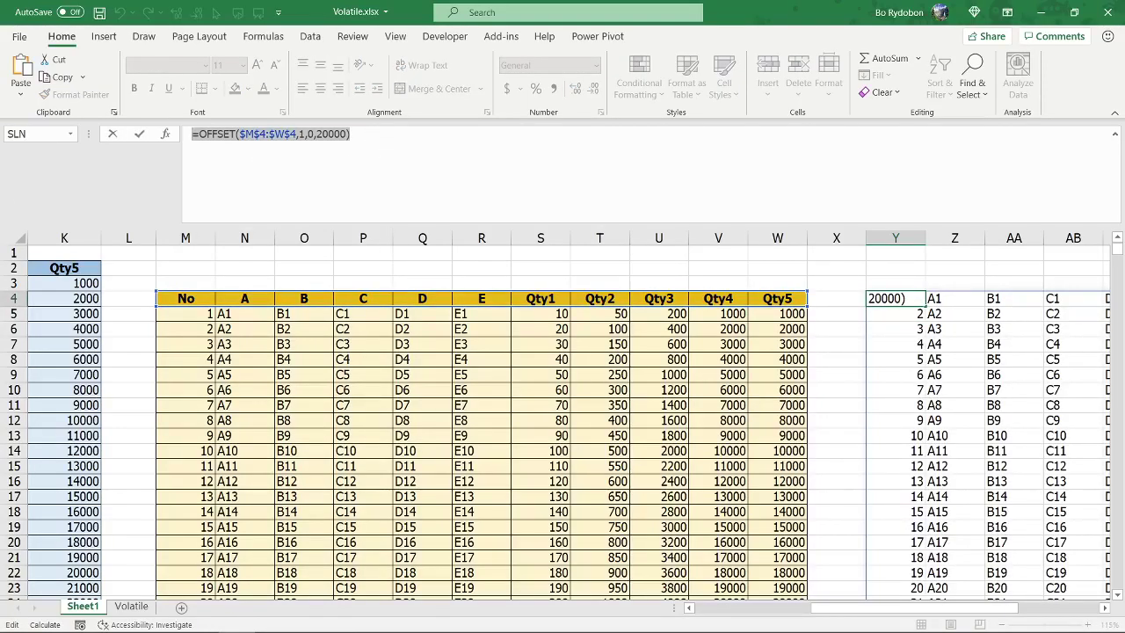
{"action": "key", "text": "alt+Tab"}
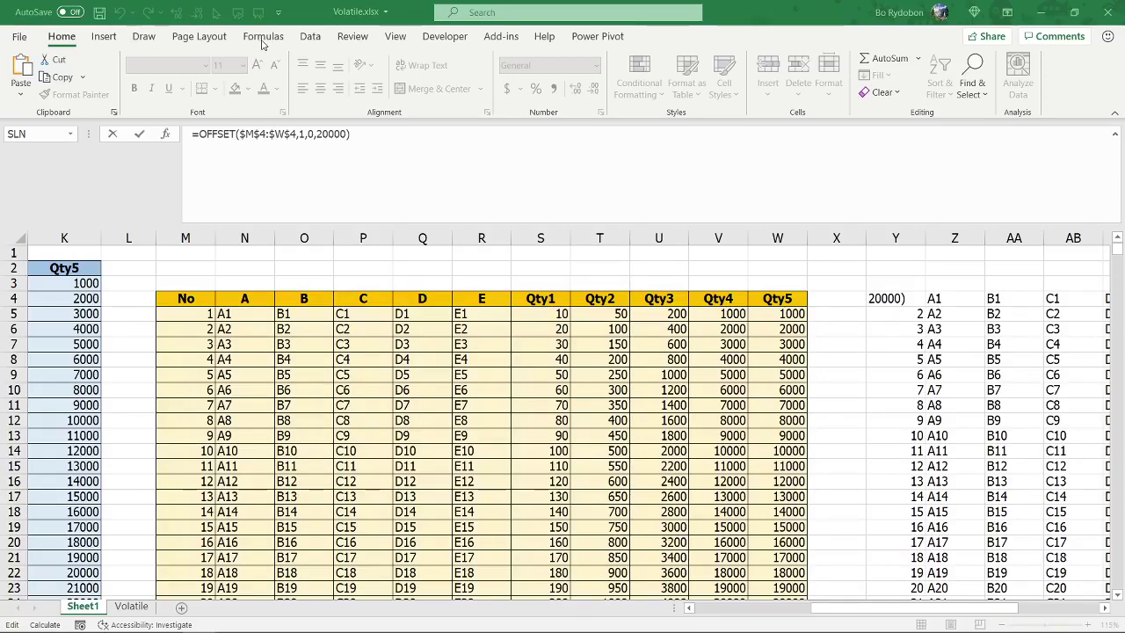
{"action": "scroll", "coordinate": [691, 609], "scroll_direction": "left", "scroll_amount": 5}
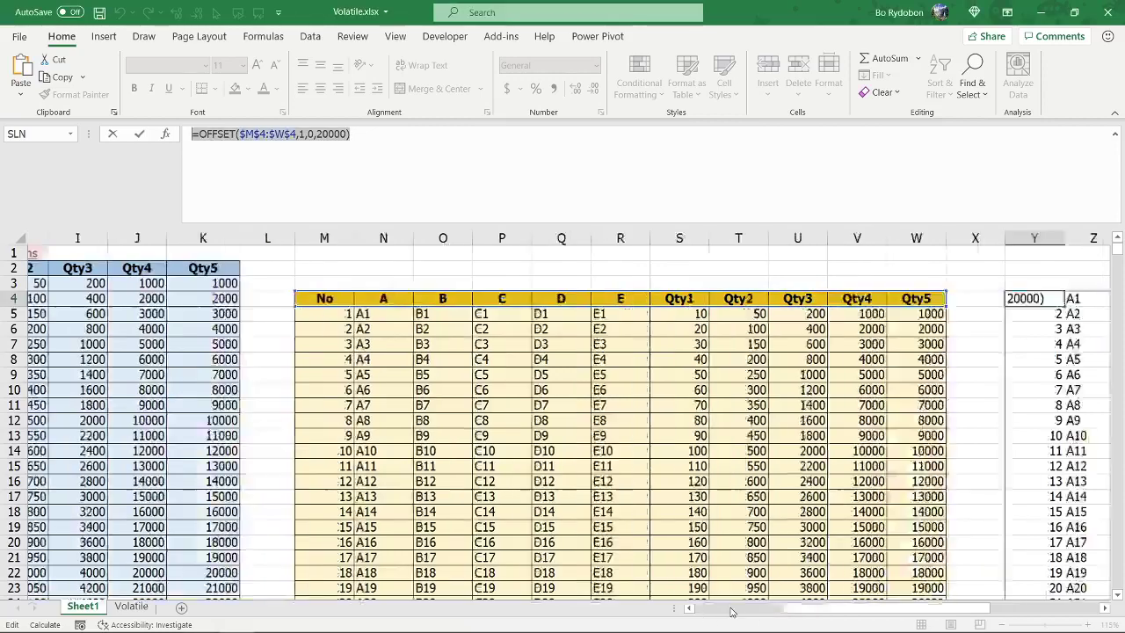
{"action": "scroll", "coordinate": [691, 609], "scroll_direction": "left", "scroll_amount": 5}
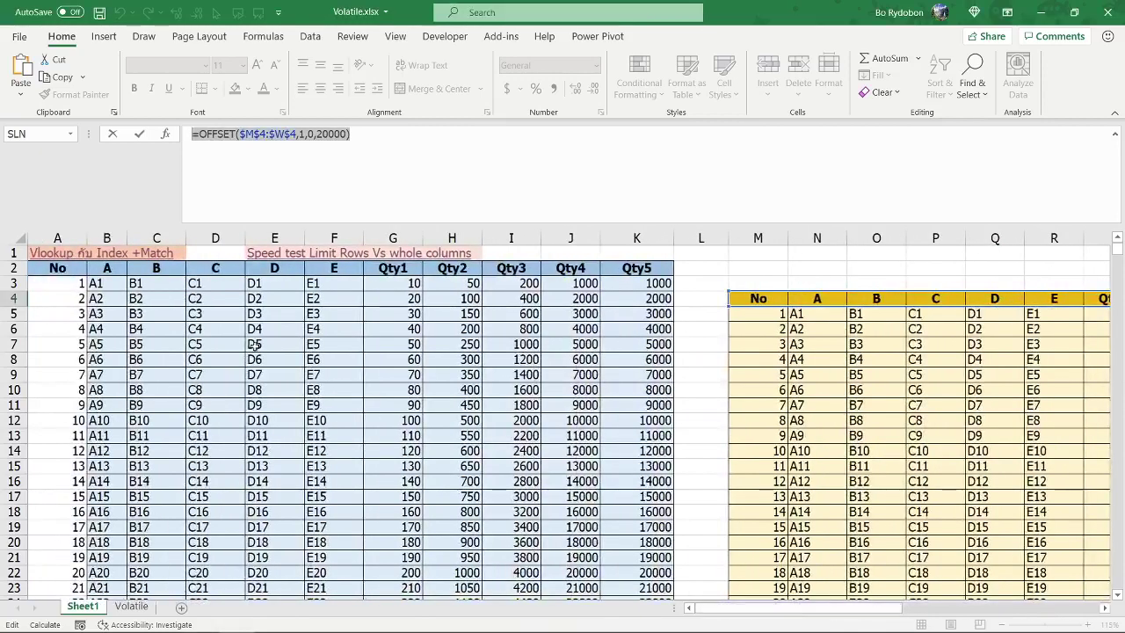
{"action": "left_click", "coordinate": [264, 37]}
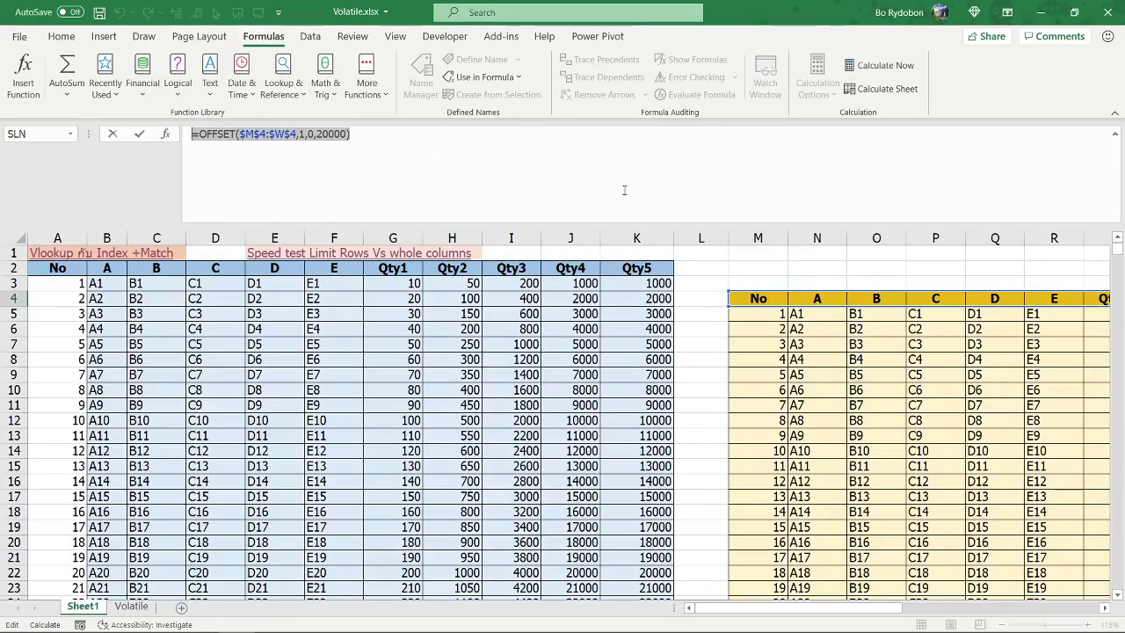
- In Name Manager, create the name OFF with the pasted OFFSET formula as its definition
{"action": "key", "text": "Return"}
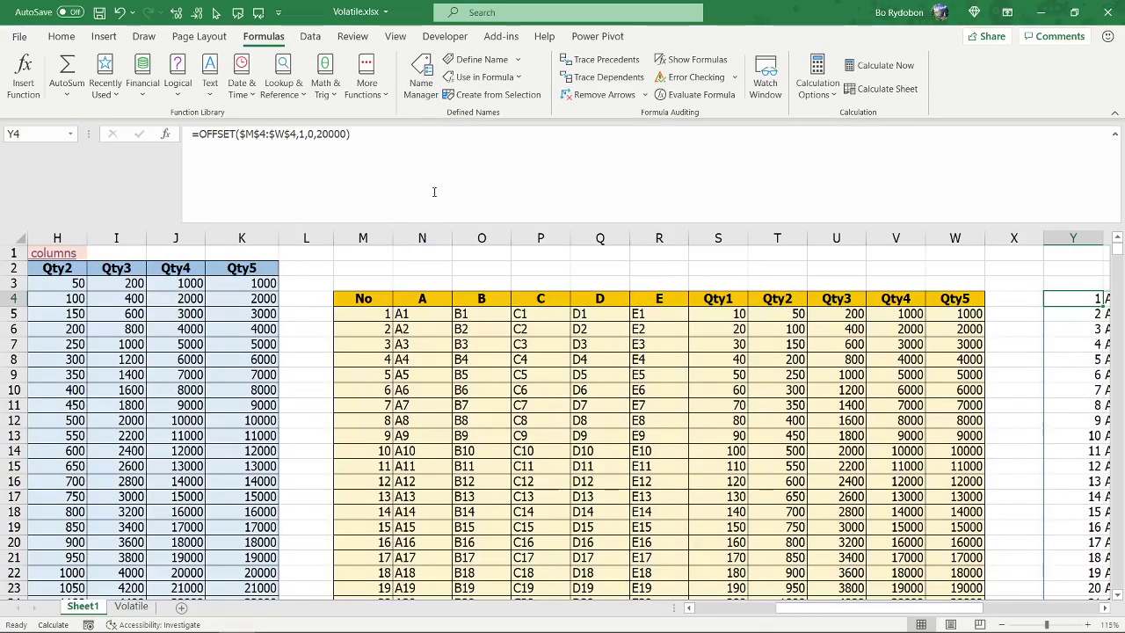
{"action": "key", "text": "ctrl+F3"}
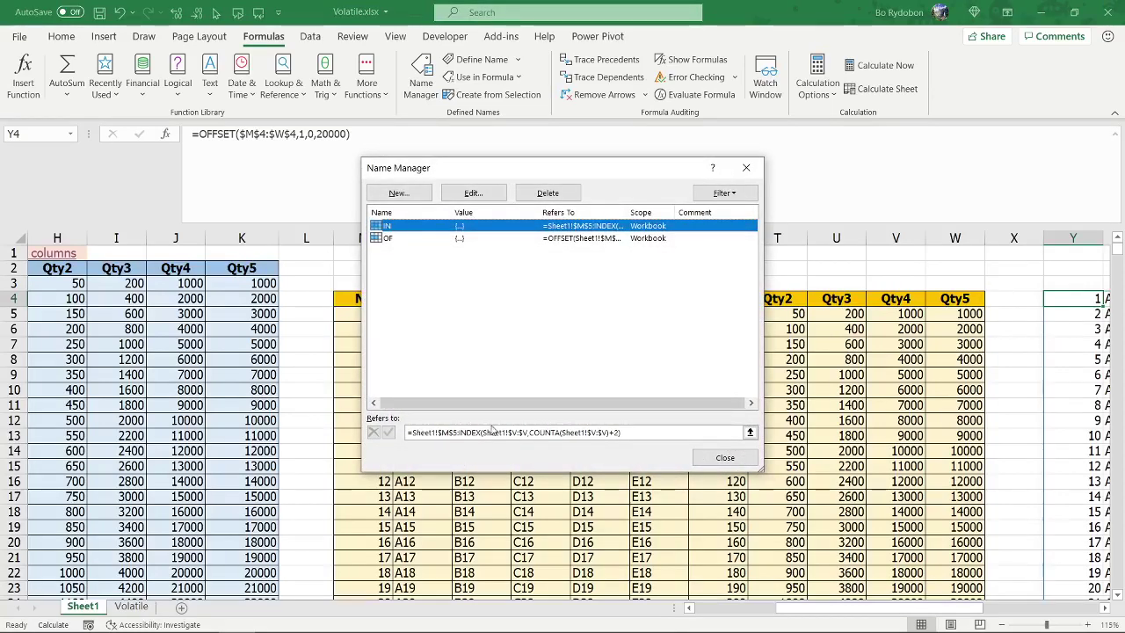
{"action": "left_click", "coordinate": [393, 238]}
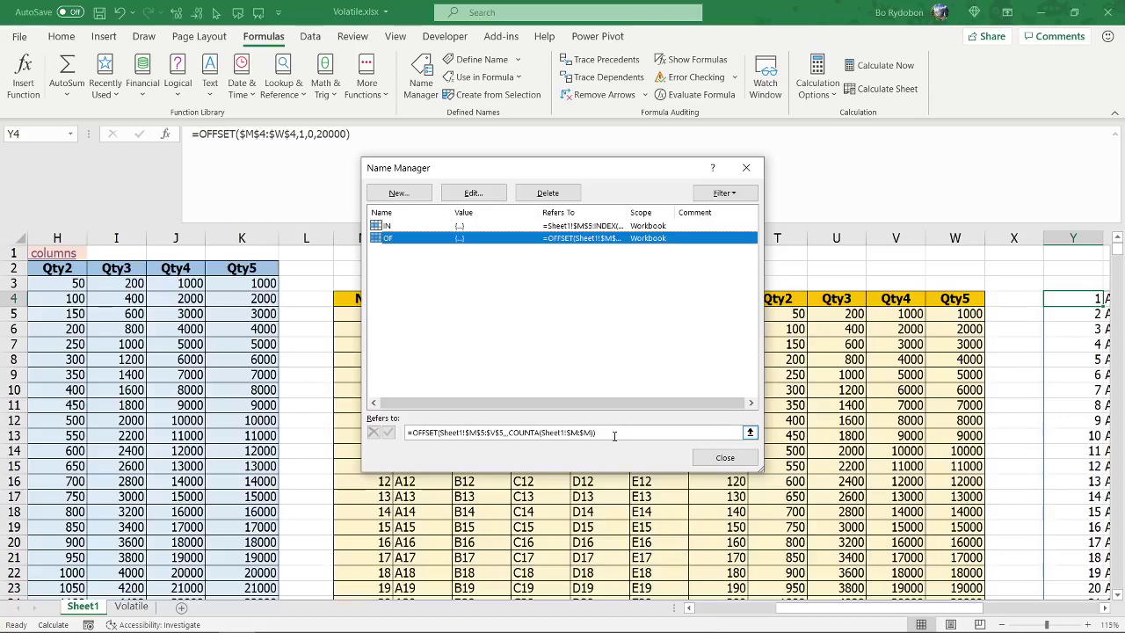
{"action": "left_click", "coordinate": [398, 194]}
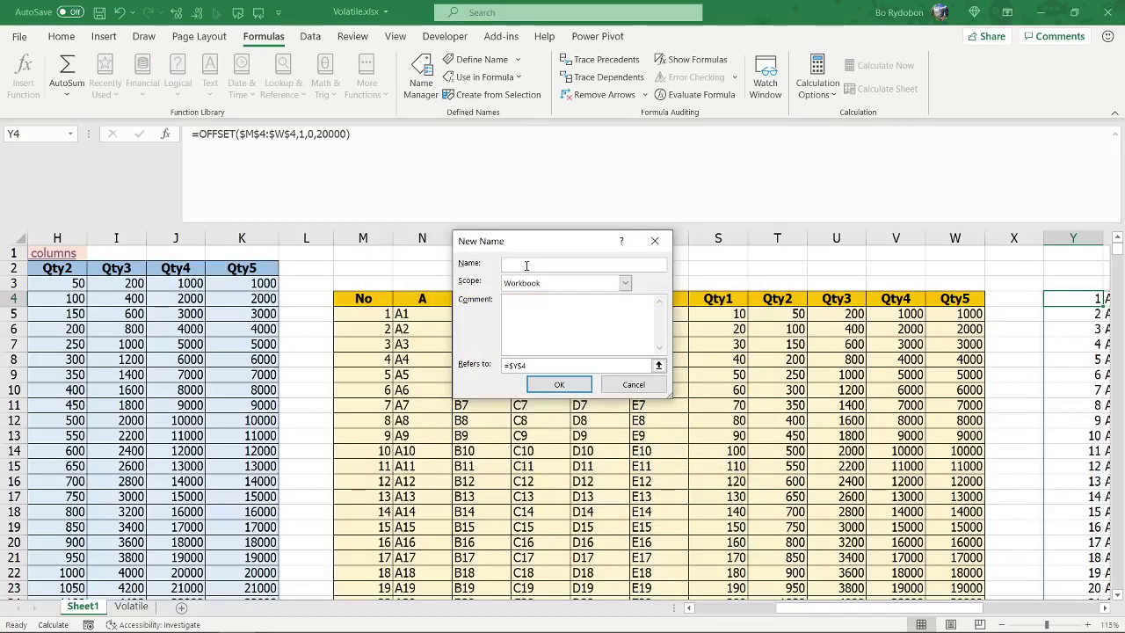
{"action": "type", "text": "cFF"}
{"action": "left_click", "coordinate": [522, 364]}
{"action": "key", "text": "ctrl+a"}
{"action": "key", "text": "ctrl+v"}
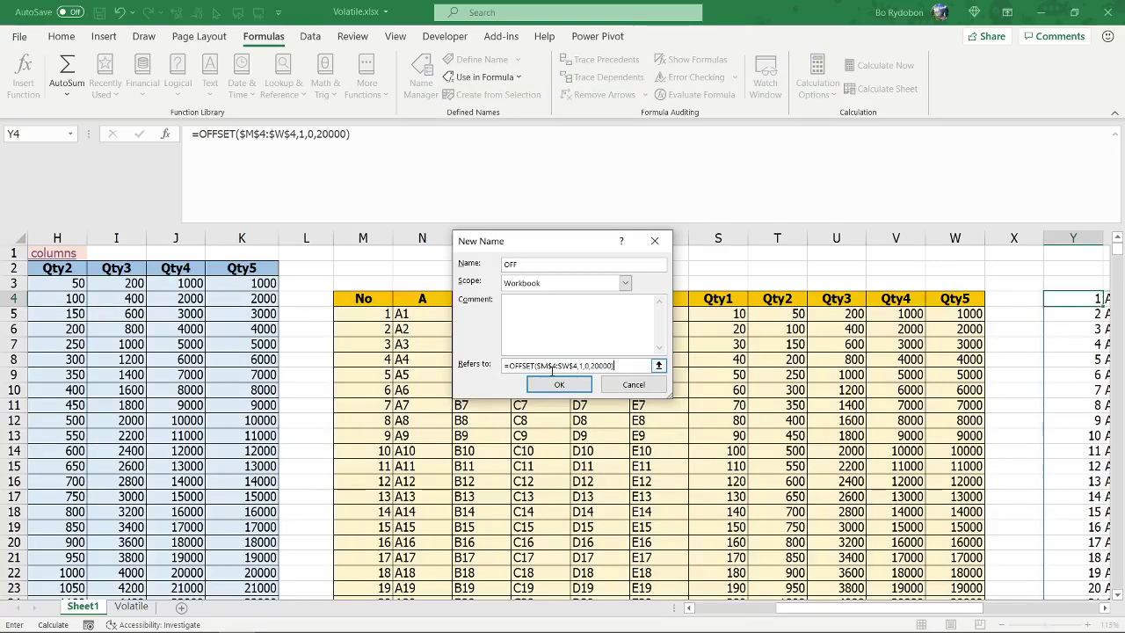
{"action": "left_click", "coordinate": [559, 386]}
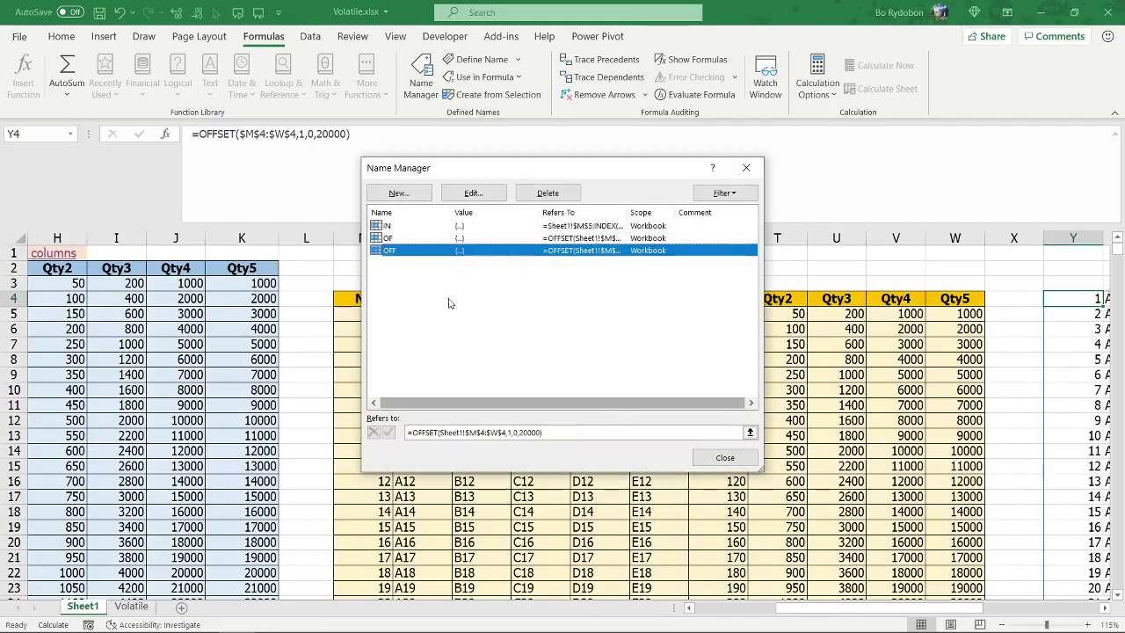
{"action": "left_click", "coordinate": [724, 457]}
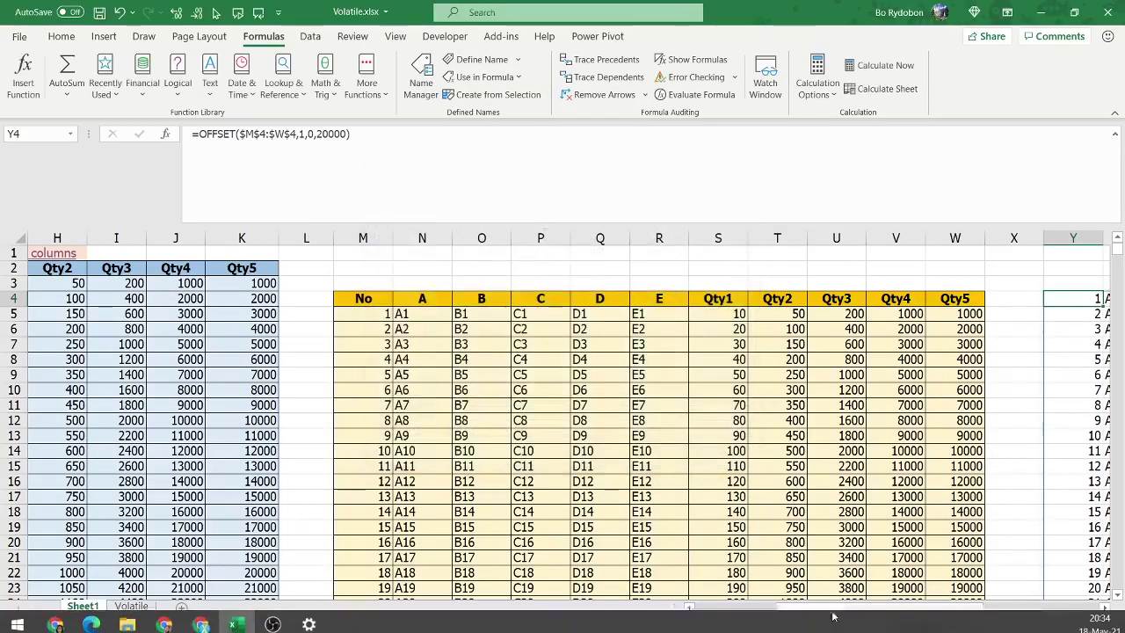
- Check the bottom of the Y4 spill, then return to the first lookup result in B3
{"action": "scroll", "coordinate": [844, 613], "scroll_direction": "right", "scroll_amount": 5}
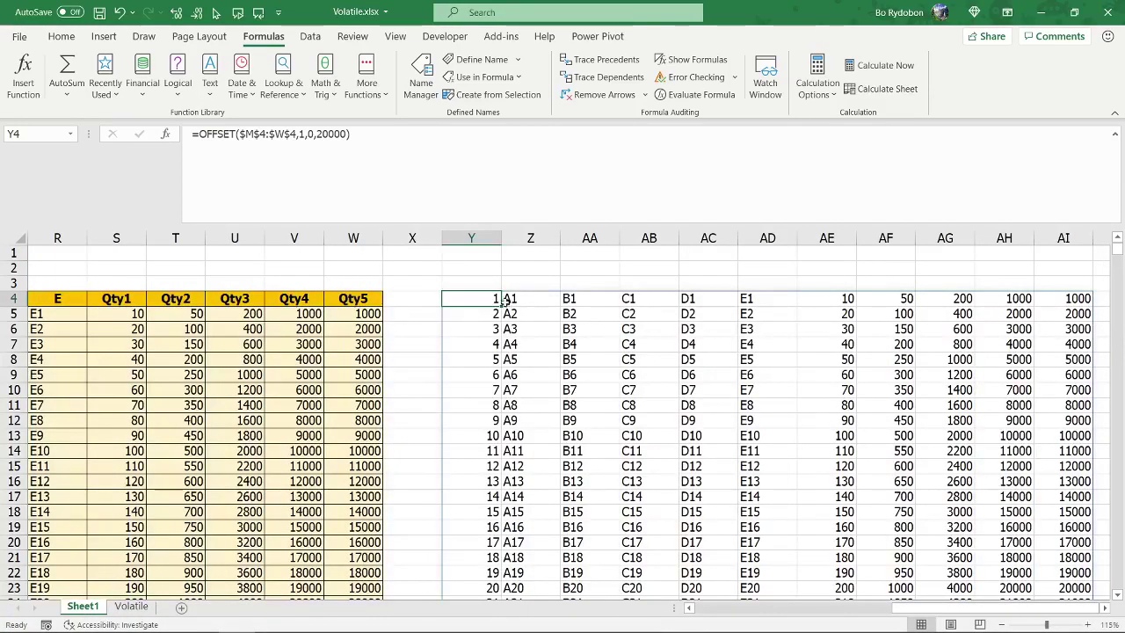
{"action": "key", "text": "ctrl+Down"}
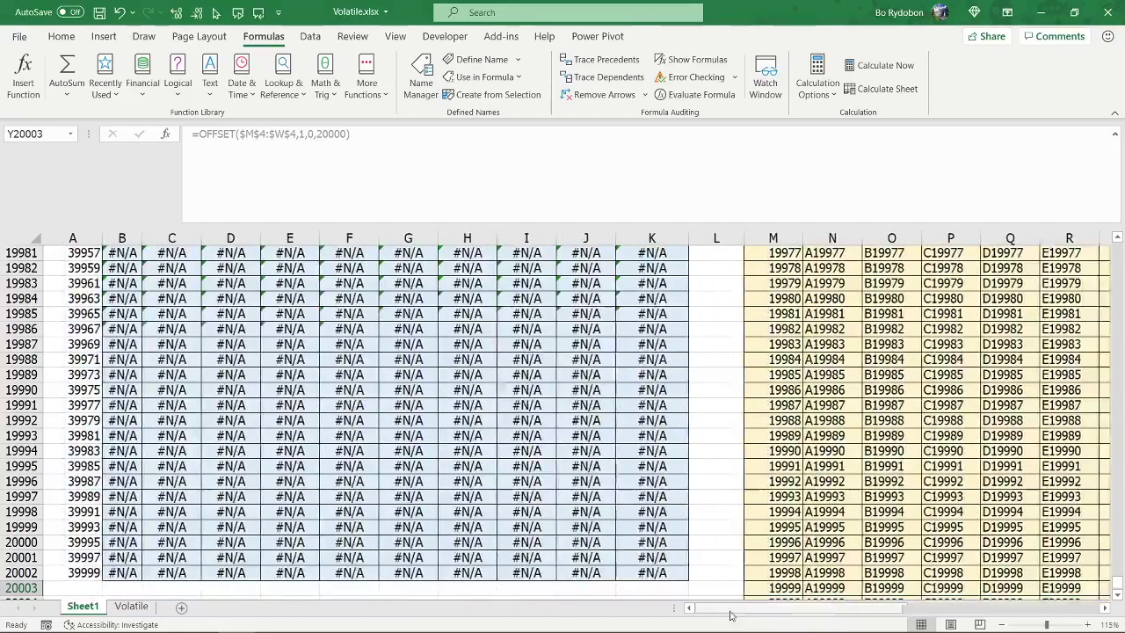
{"action": "scroll", "coordinate": [195, 292], "scroll_direction": "left", "scroll_amount": 8}
{"action": "scroll", "coordinate": [195, 292], "scroll_direction": "up", "scroll_amount": 5}
{"action": "left_click", "coordinate": [128, 352]}
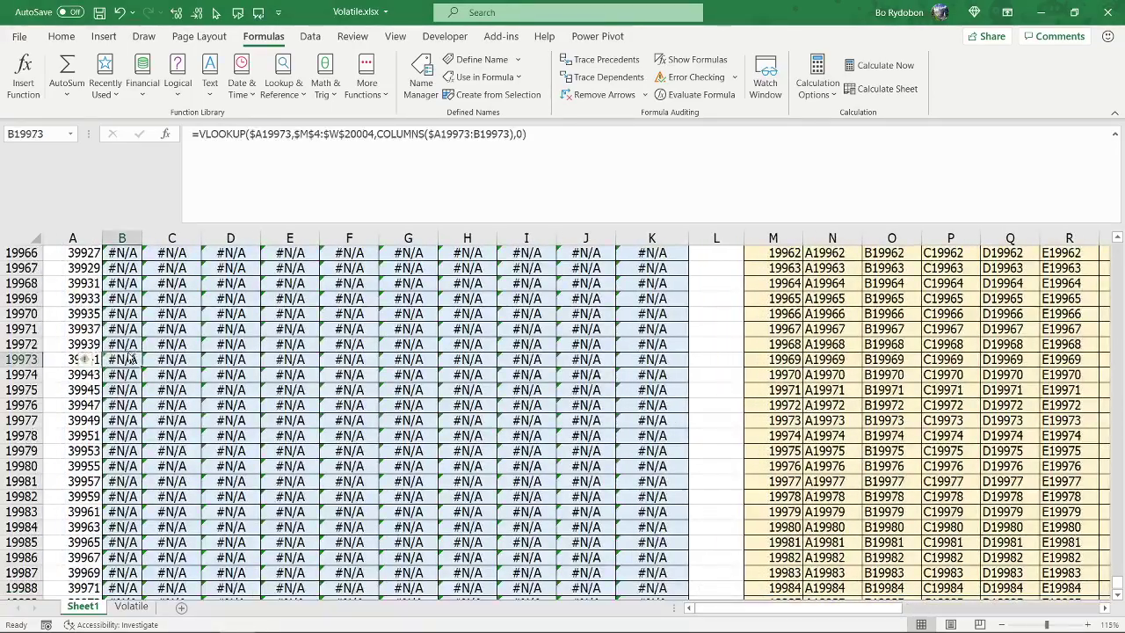
{"action": "key", "text": "ctrl+Up"}
{"action": "key", "text": "Down"}
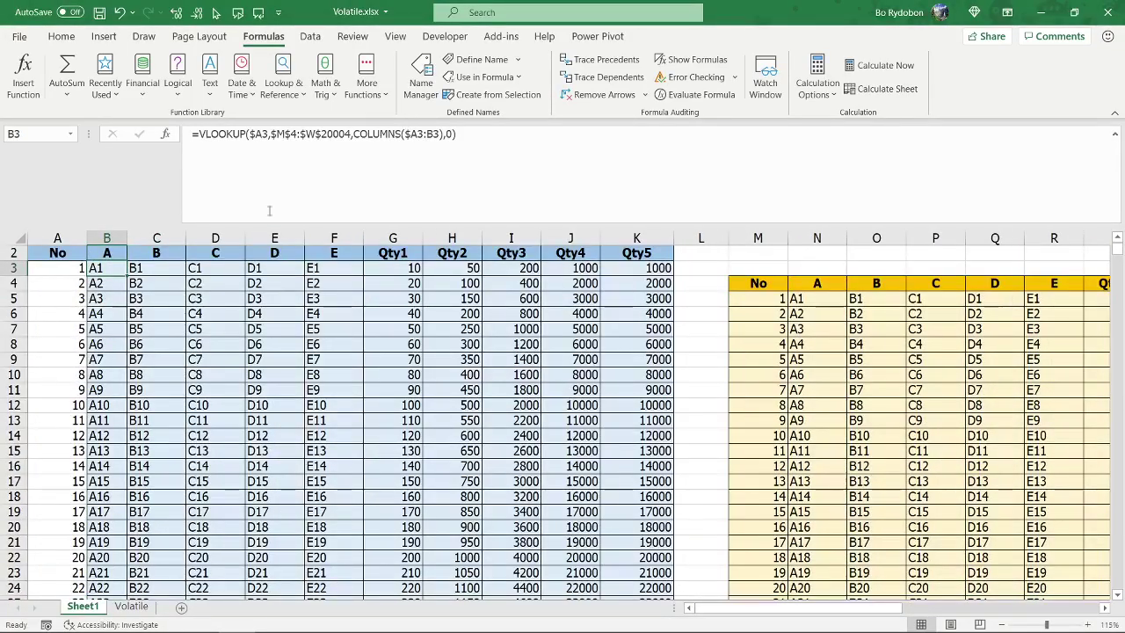
- Replace B3's $M$4:$W$20004 lookup range with the name OFF
{"action": "left_click", "coordinate": [280, 134]}
{"action": "left_click", "coordinate": [323, 238]}
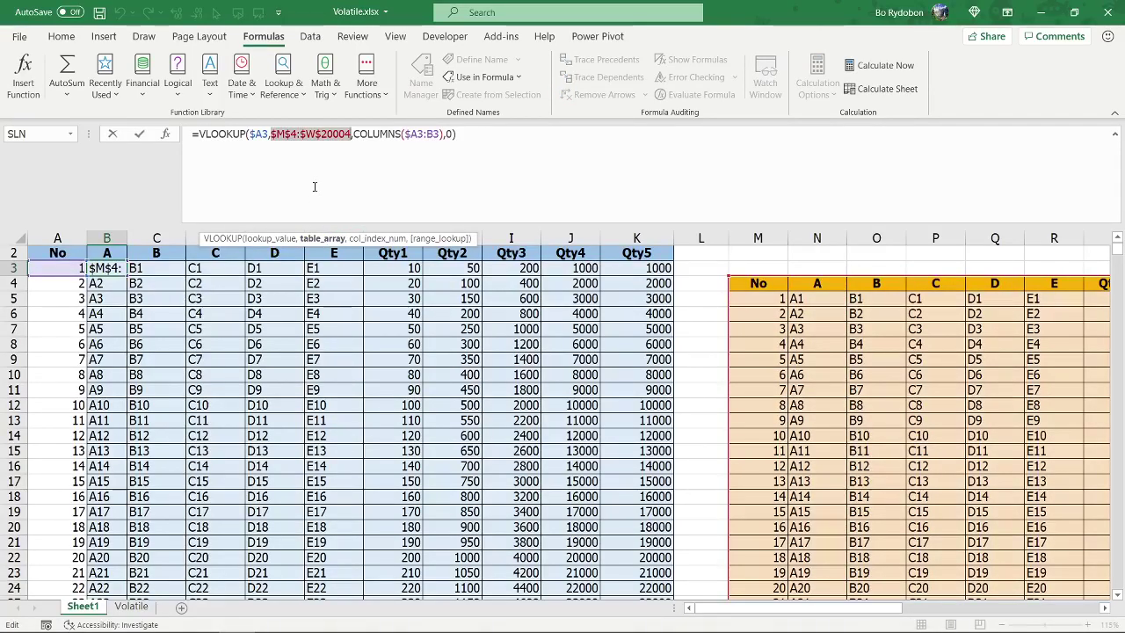
{"action": "type", "text": "OFF"}
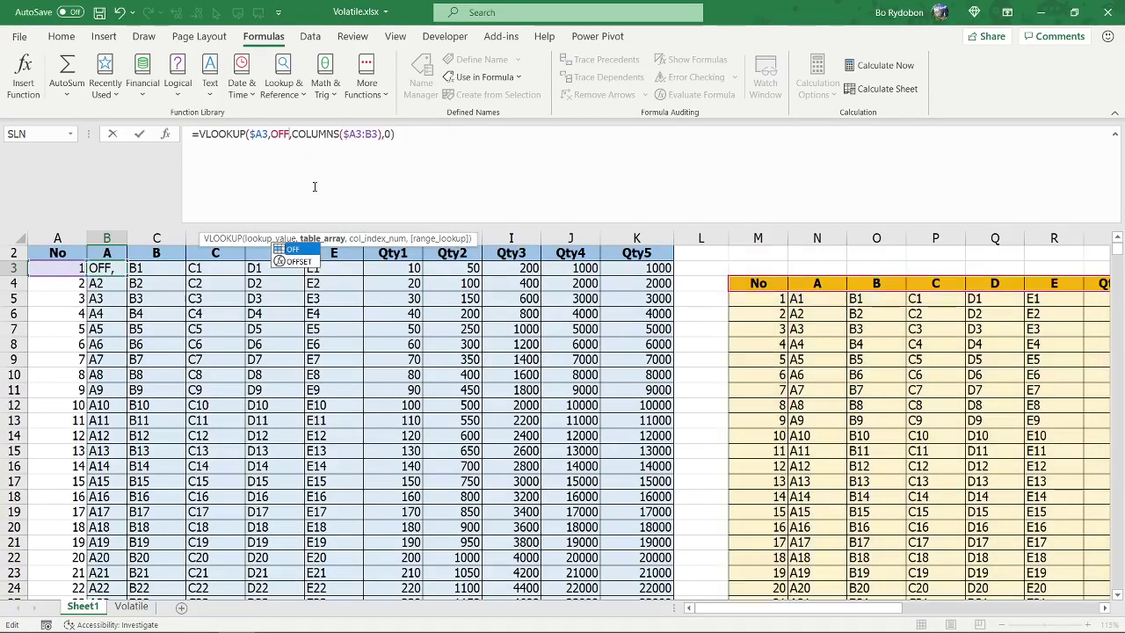
{"action": "key", "text": "Return"}
- Fill B3's formula across B3:K3 and down through row 20002
{"action": "key", "text": "Up"}
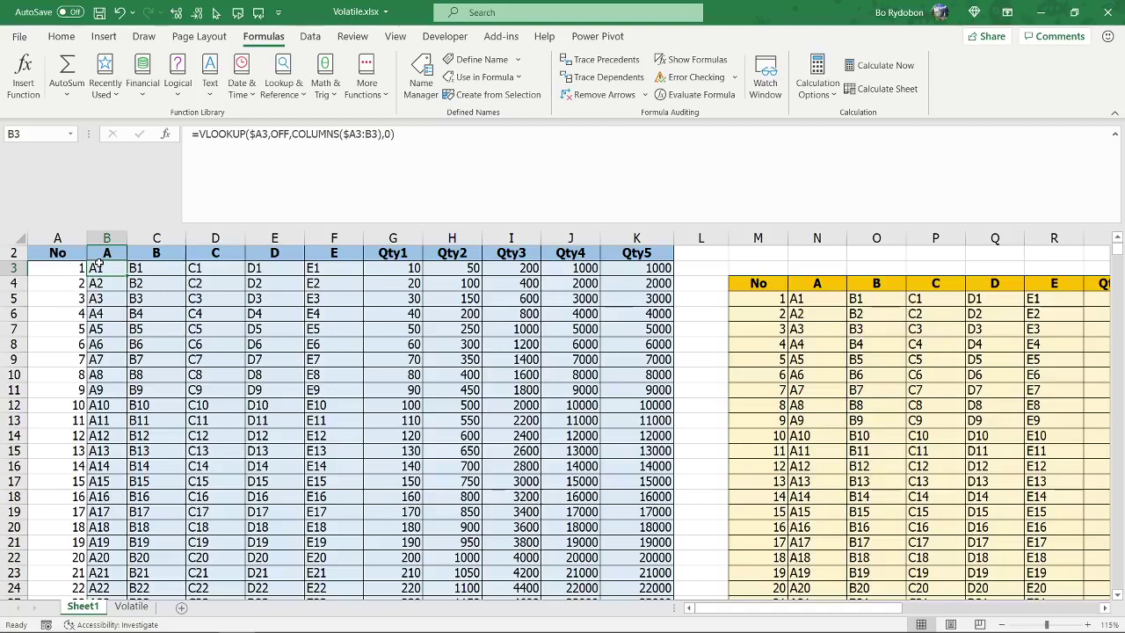
{"action": "key", "text": "ctrl+shift+Right"}
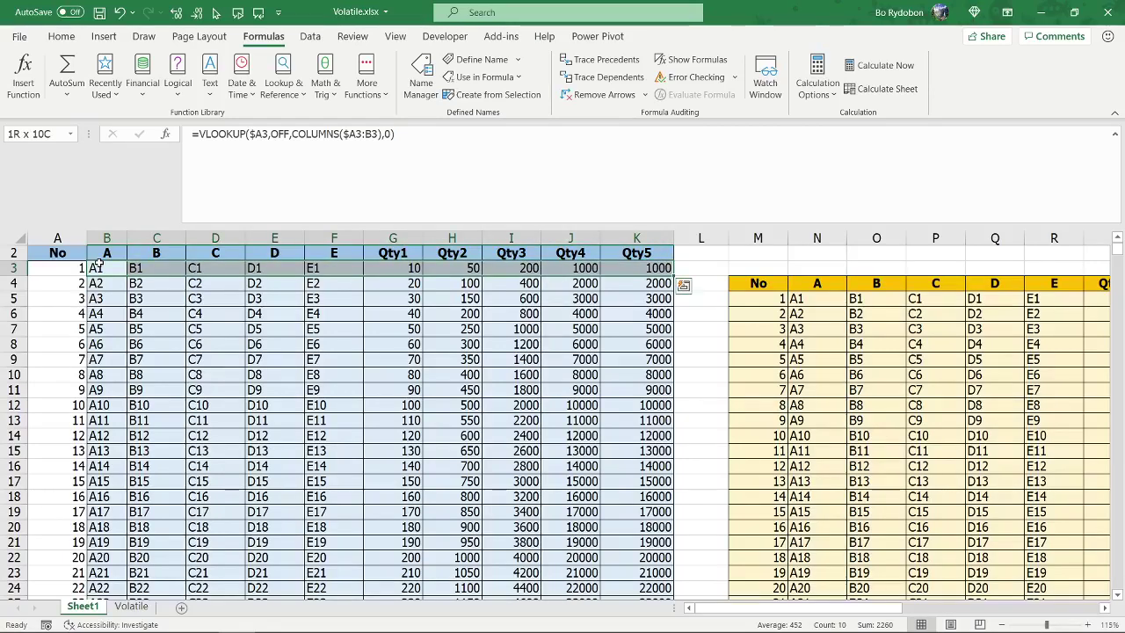
{"action": "key", "text": "Left"}
{"action": "key", "text": "Right"}
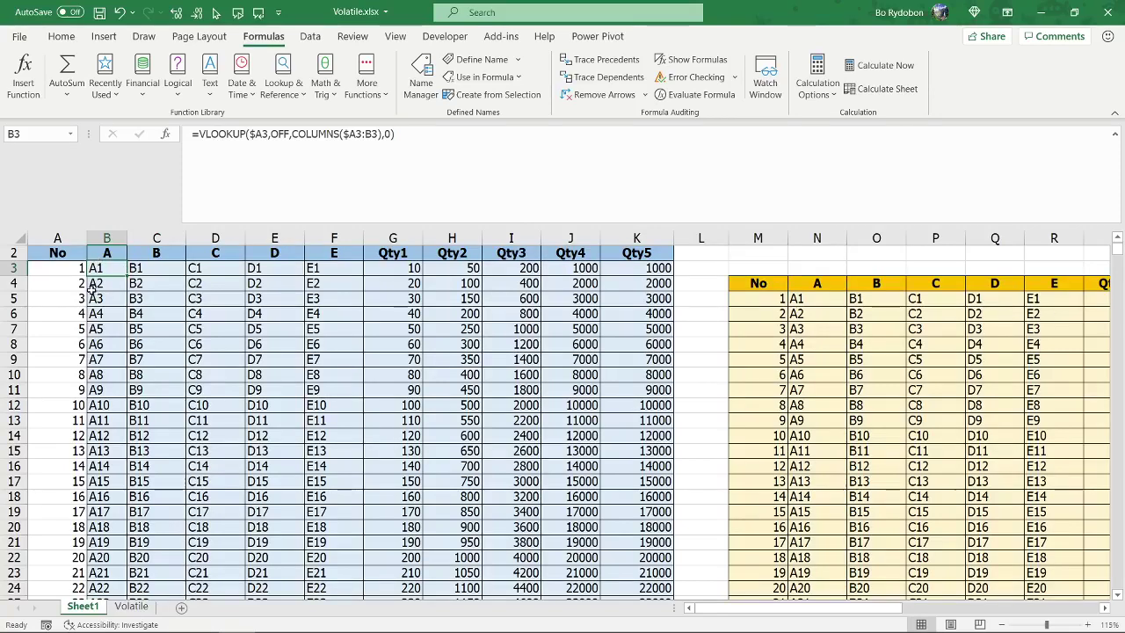
{"action": "left_click_drag", "start_coordinate": [347, 227], "coordinate": [335, 153]}
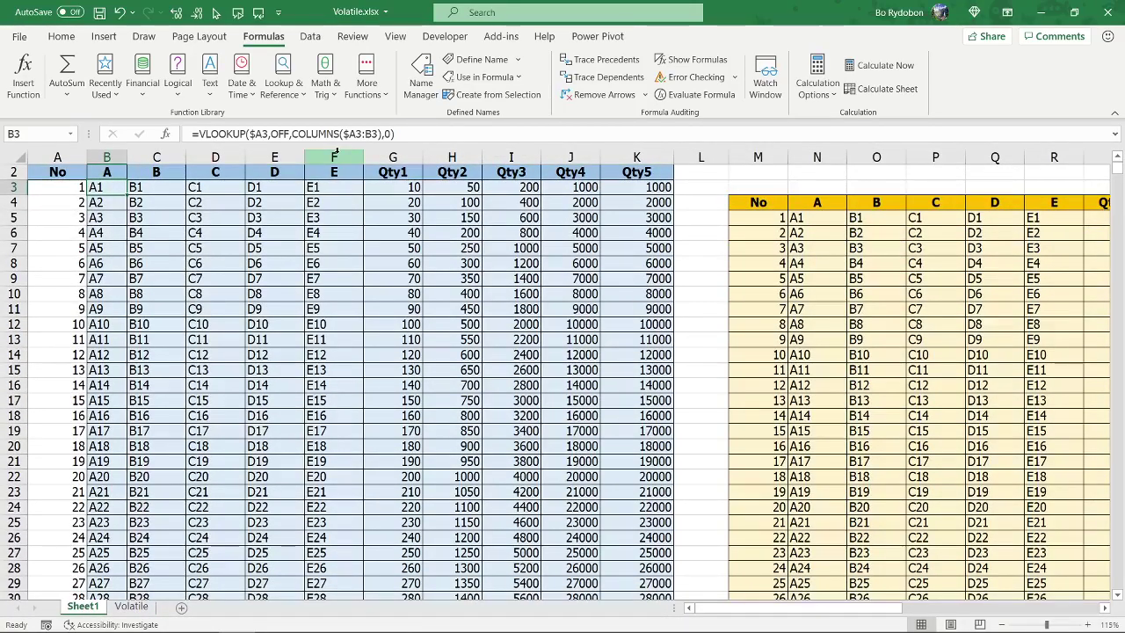
{"action": "key", "text": "ctrl+shift+Right"}
{"action": "key", "text": "ctrl+r"}
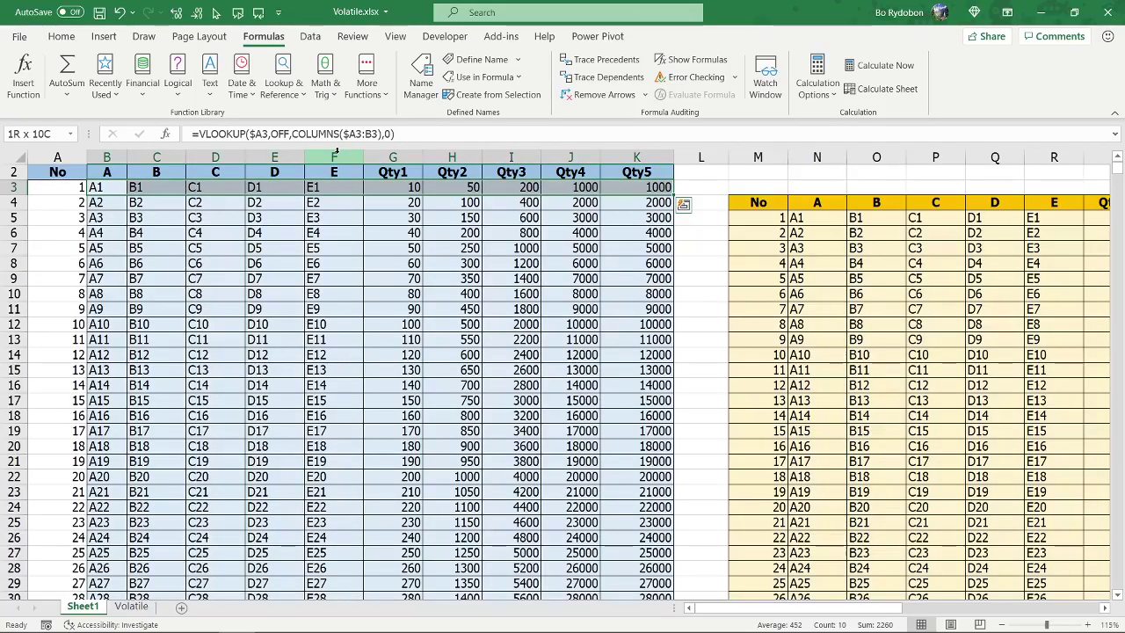
{"action": "key", "text": "ctrl+shift+Down"}
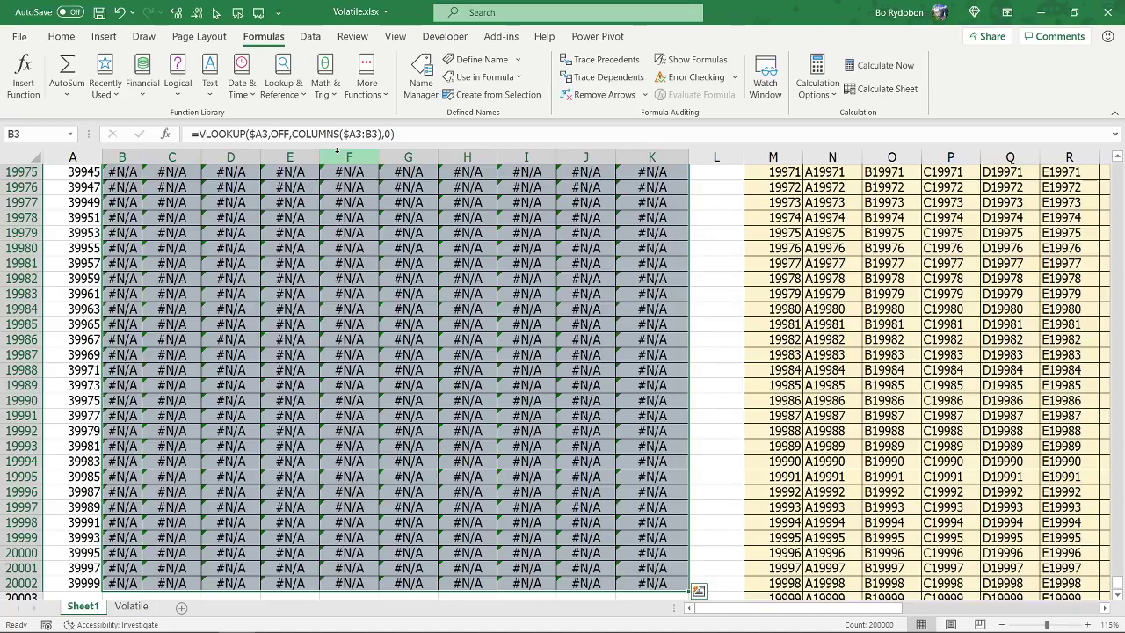
{"action": "key", "text": "F2"}
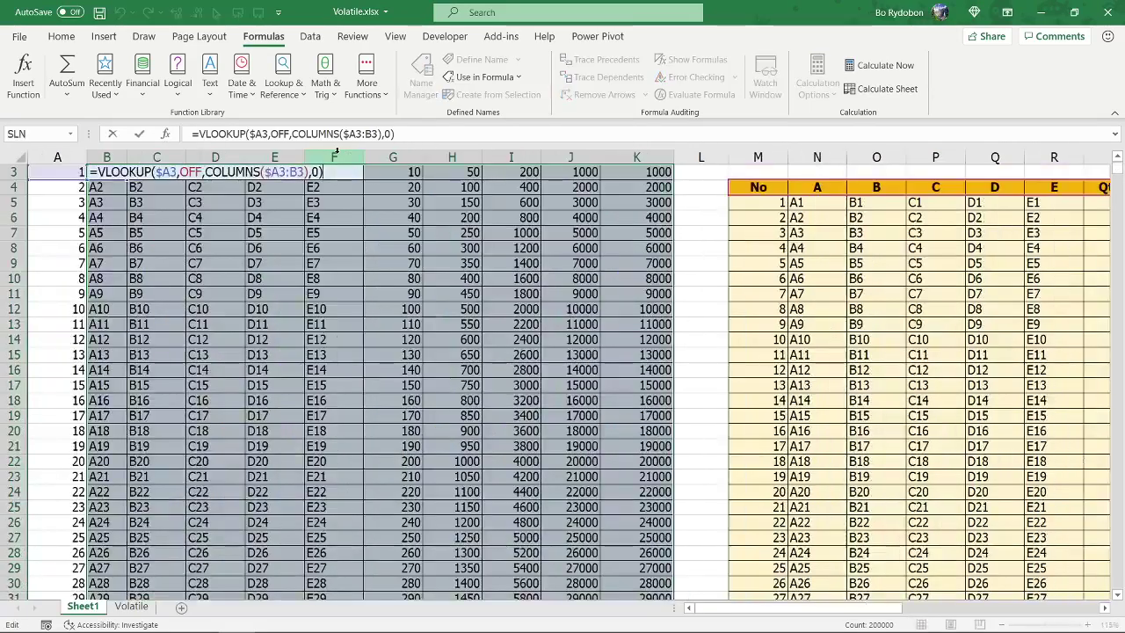
{"action": "key", "text": "ctrl+Return"}
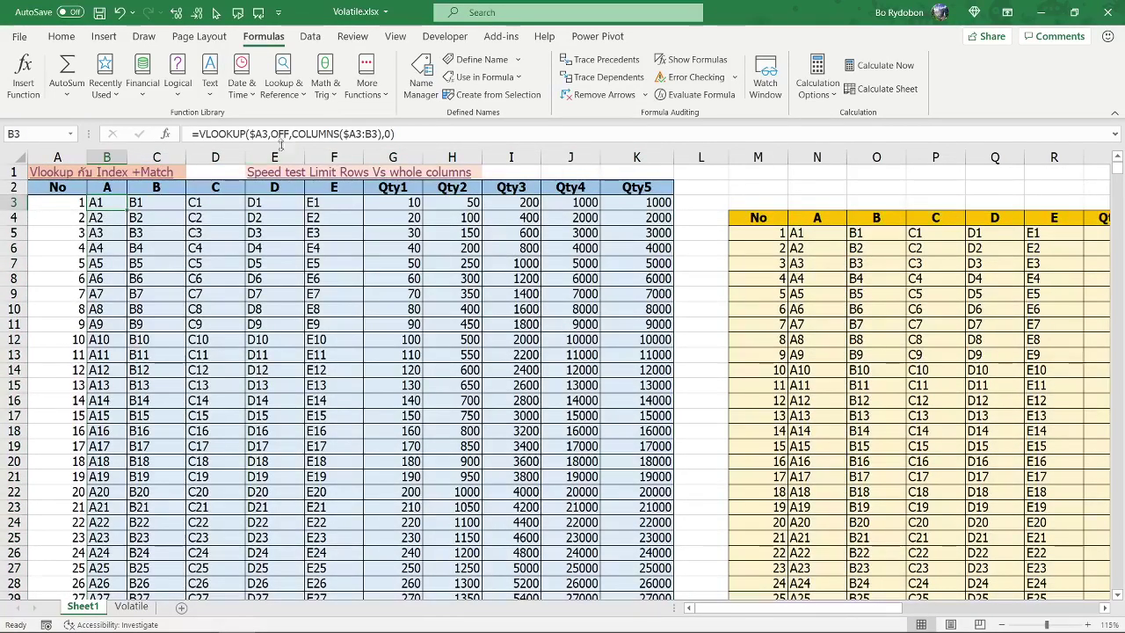
- Inspect the lookup result in I212, then scroll back and select Y4's OFFSET formula
{"action": "scroll", "coordinate": [367, 291], "scroll_direction": "down", "scroll_amount": 12}
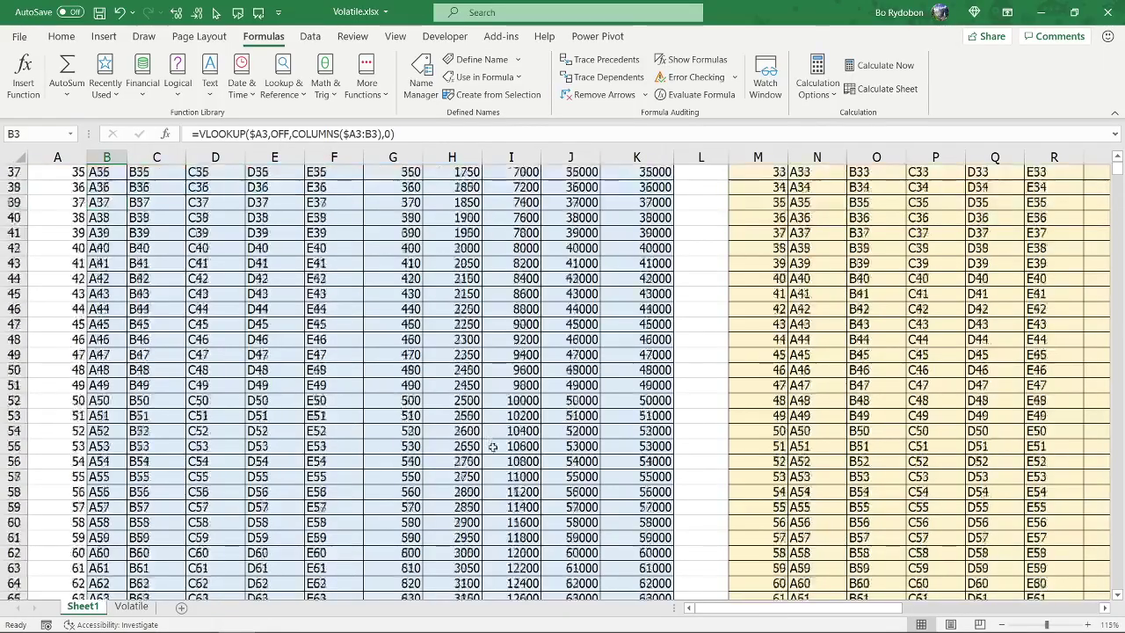
{"action": "scroll", "coordinate": [440, 395], "scroll_direction": "down", "scroll_amount": 20}
{"action": "scroll", "coordinate": [519, 507], "scroll_direction": "down", "scroll_amount": 20}
{"action": "scroll", "coordinate": [519, 507], "scroll_direction": "down", "scroll_amount": 3}
{"action": "left_click", "coordinate": [520, 508]}
{"action": "scroll", "coordinate": [520, 507], "scroll_direction": "down", "scroll_amount": 1}
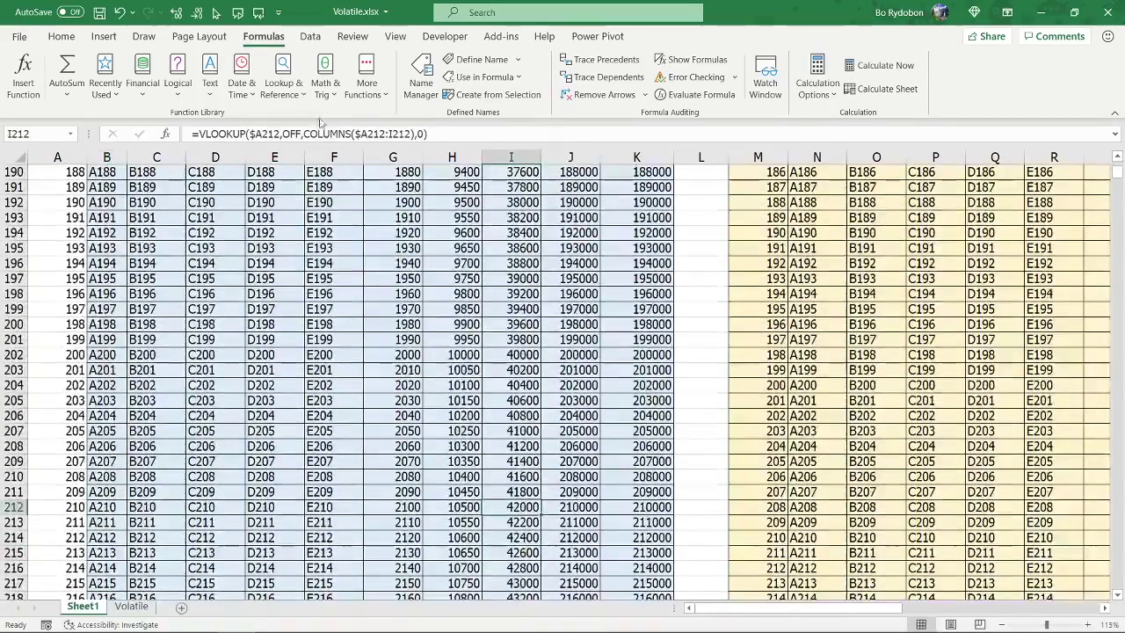
{"action": "scroll", "coordinate": [796, 478], "scroll_direction": "up", "scroll_amount": 11}
{"action": "scroll", "coordinate": [795, 477], "scroll_direction": "up", "scroll_amount": 20}
{"action": "scroll", "coordinate": [796, 475], "scroll_direction": "up", "scroll_amount": 20}
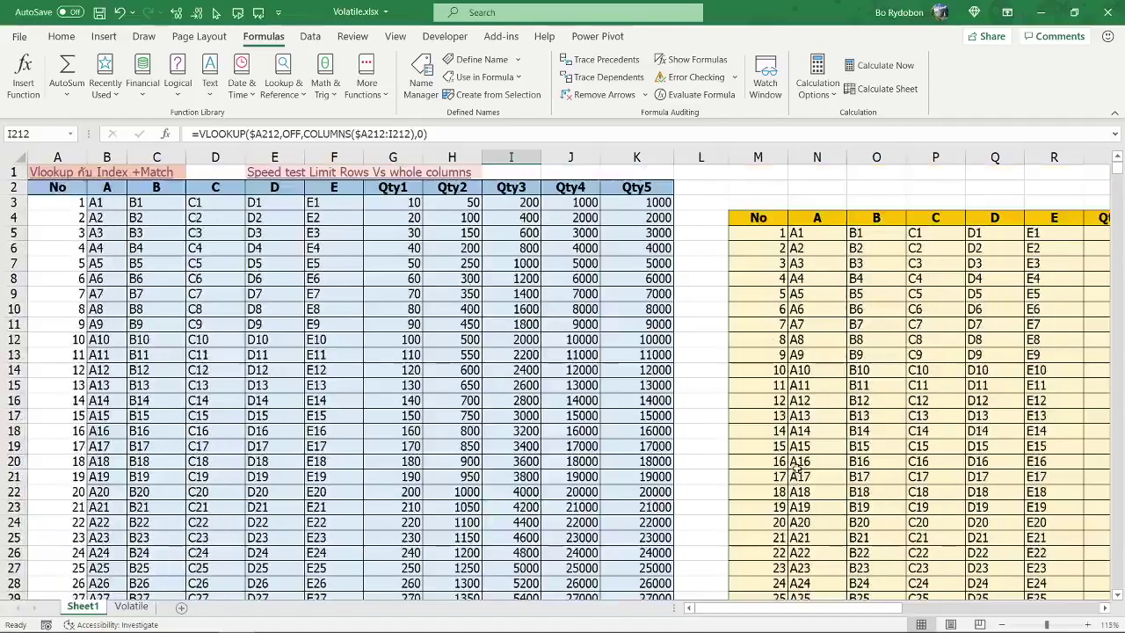
{"action": "left_click_drag", "start_coordinate": [826, 608], "coordinate": [1022, 608]}
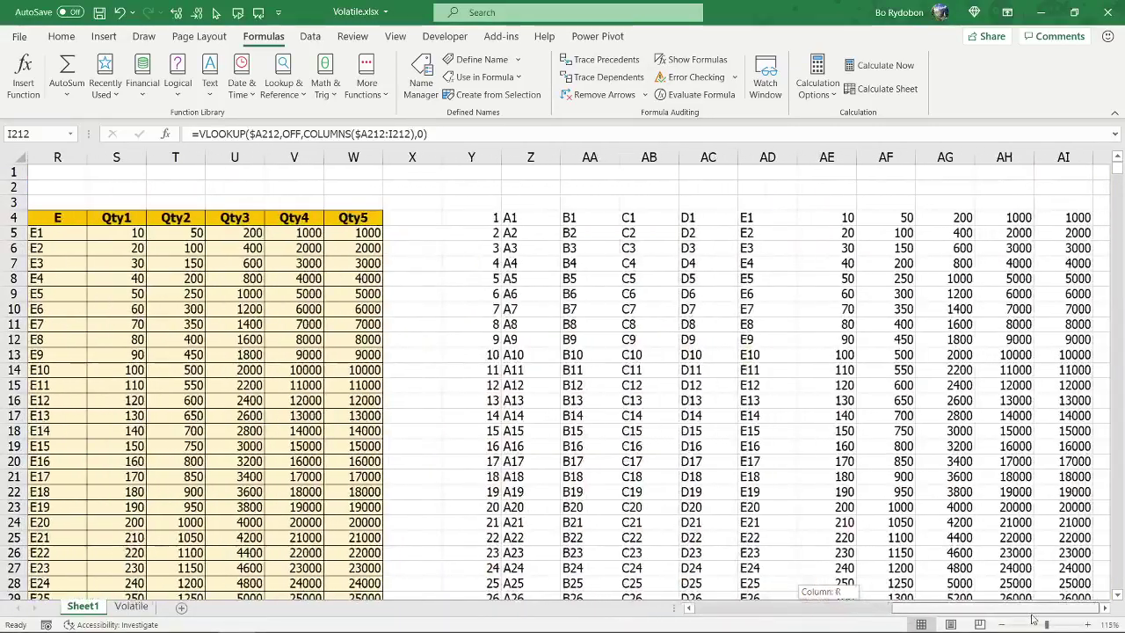
{"action": "left_click", "coordinate": [491, 218]}
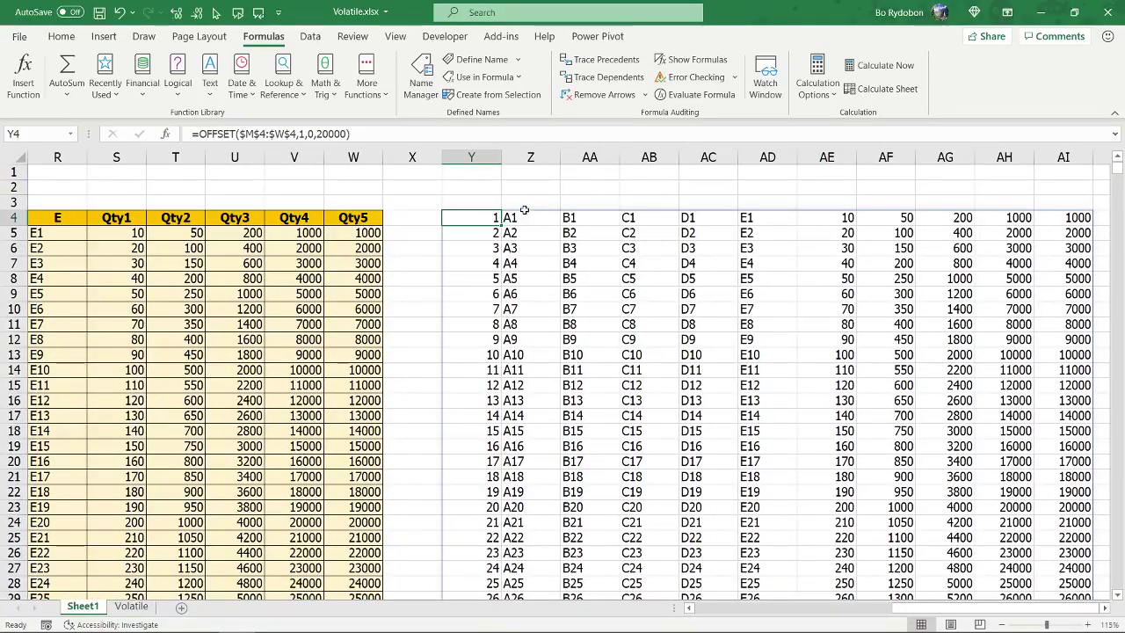
- Clear the OFFSET formula from Y4 and enter test values 1, 2, 3 and 23 down column Y
{"action": "key", "text": "Delete"}
{"action": "left_click", "coordinate": [489, 173]}
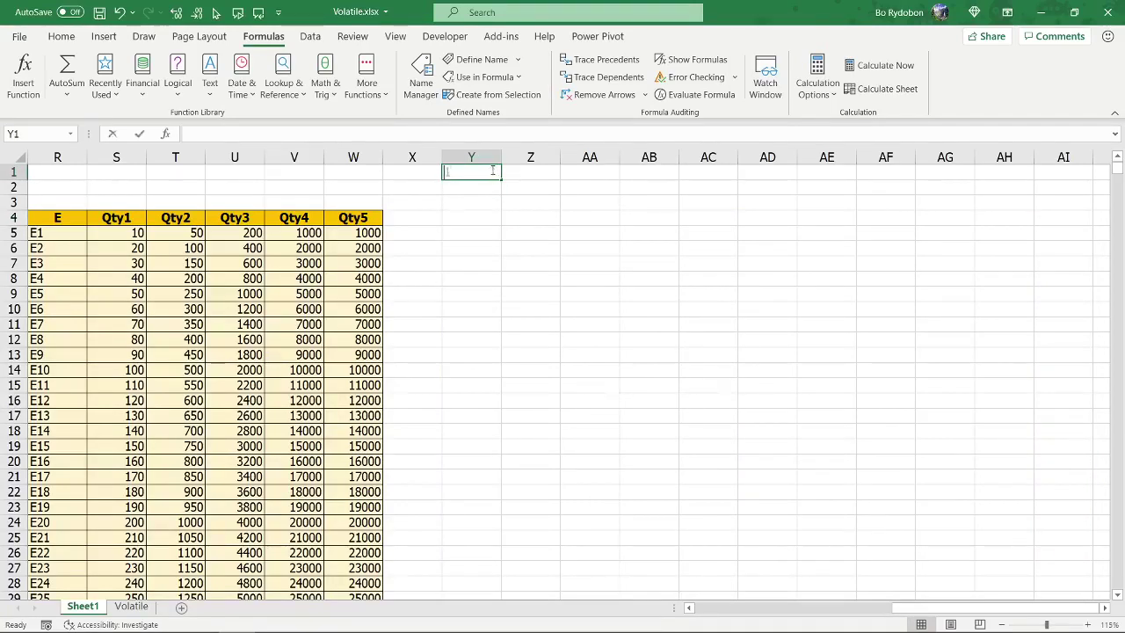
{"action": "type", "text": "1"}
{"action": "key", "text": "Return"}
{"action": "type", "text": "2"}
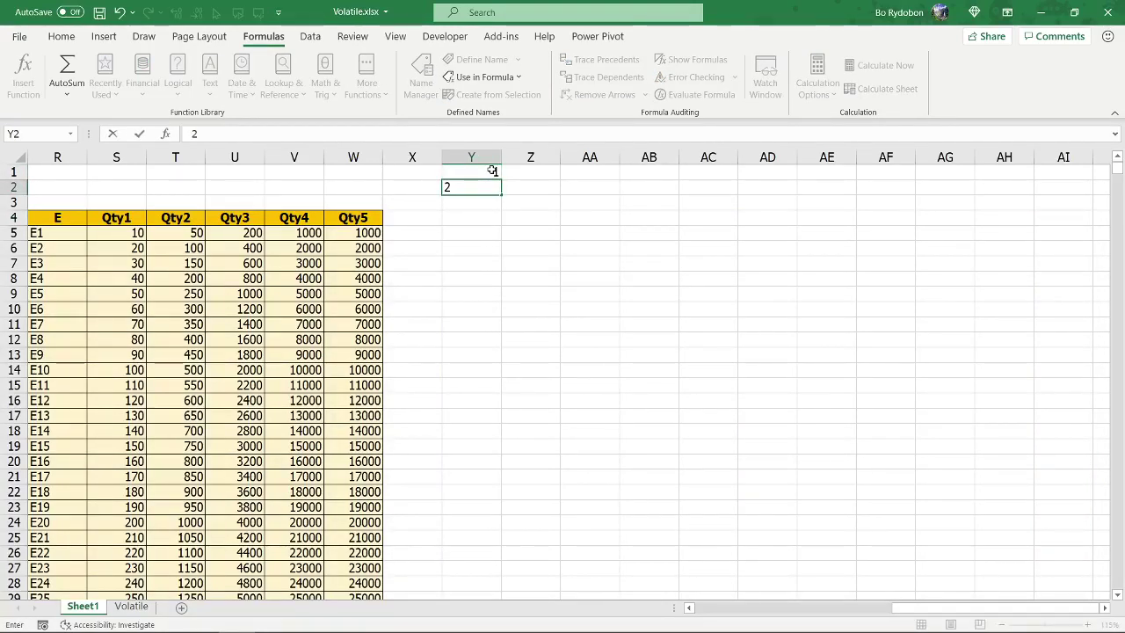
{"action": "key", "text": "Return"}
{"action": "key", "text": "Return"}
{"action": "key", "text": "Return"}
{"action": "type", "text": "3"}
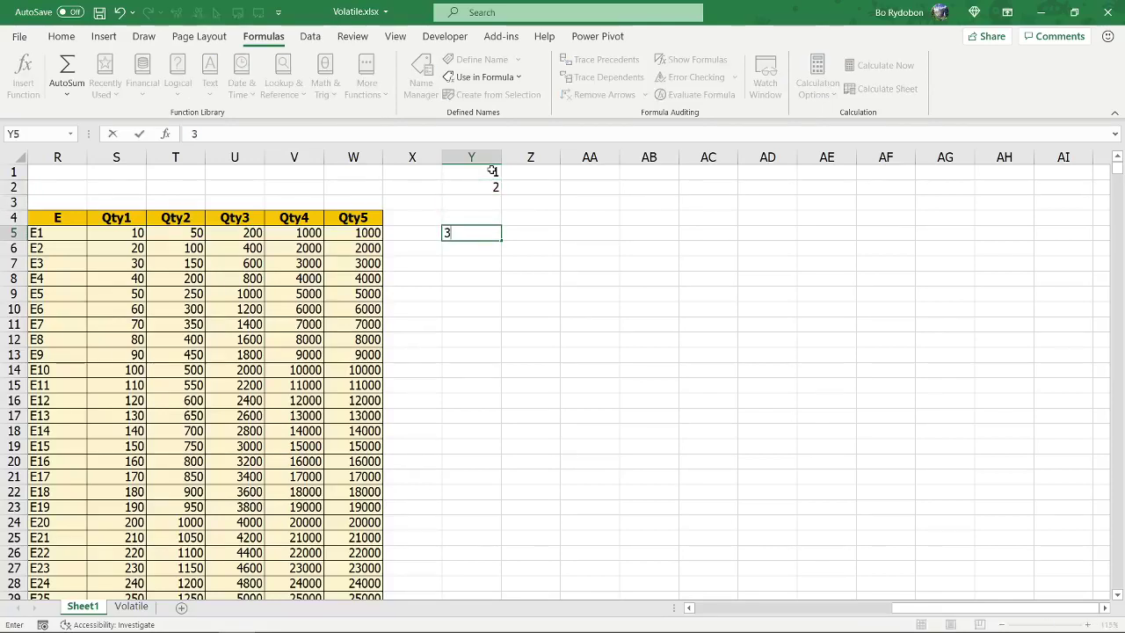
{"action": "key", "text": "Return"}
{"action": "type", "text": "23"}
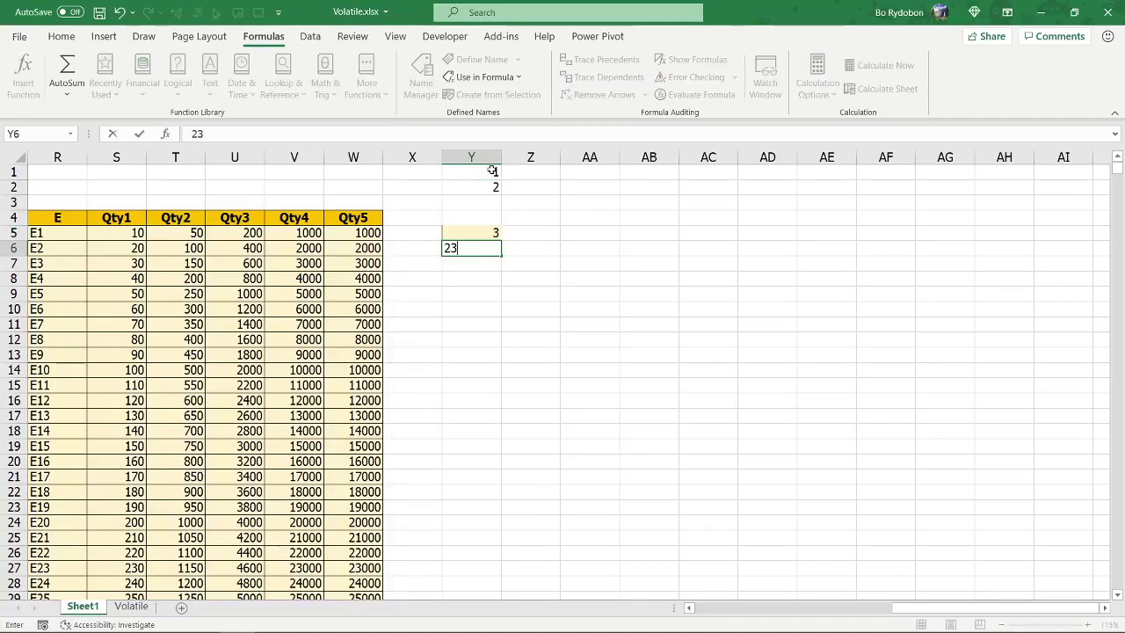
{"action": "key", "text": "Return"}
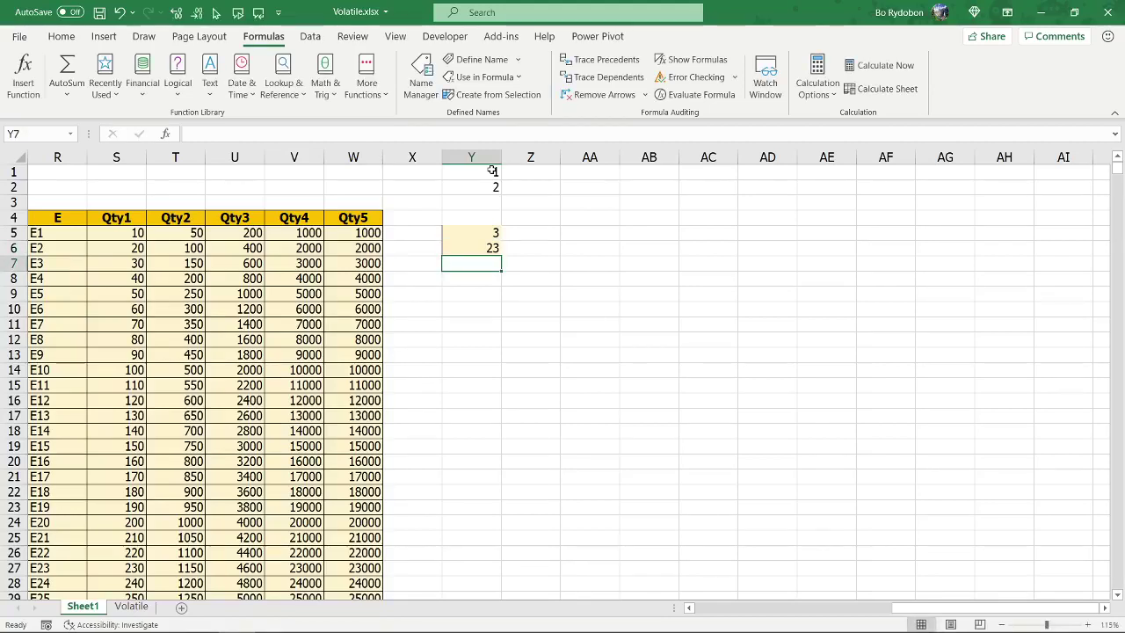
- Enter 2 in both AA3 and AA4, then scroll back left to the lookup table
{"action": "key", "text": "Right"}
{"action": "key", "text": "Right"}
{"action": "key", "text": "Up"}
{"action": "key", "text": "Up"}
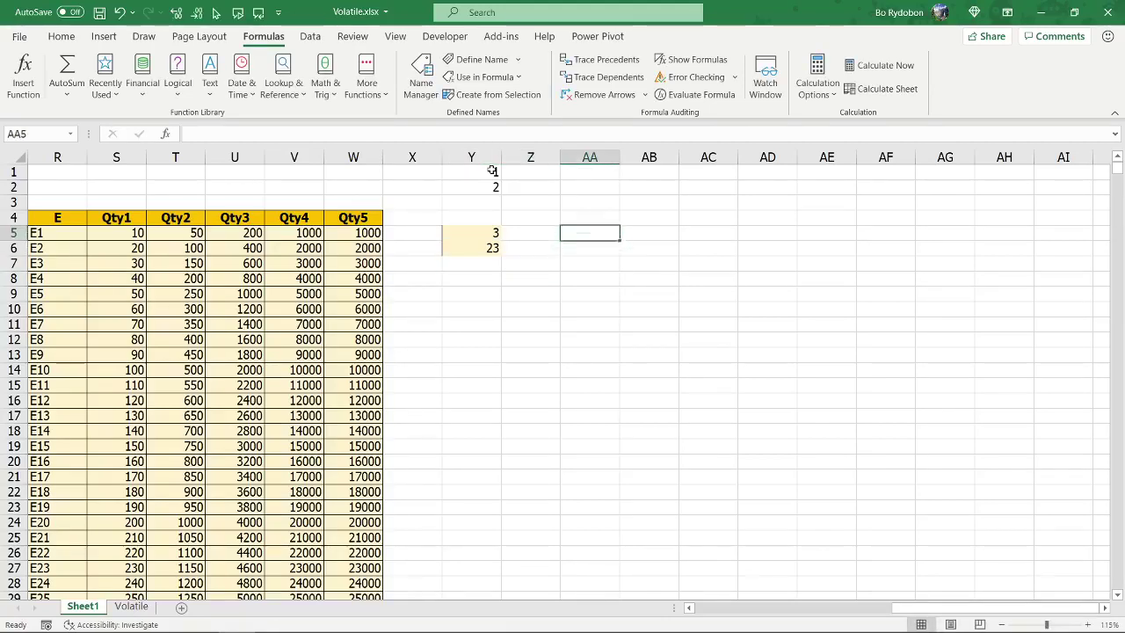
{"action": "key", "text": "Up"}
{"action": "key", "text": "Up"}
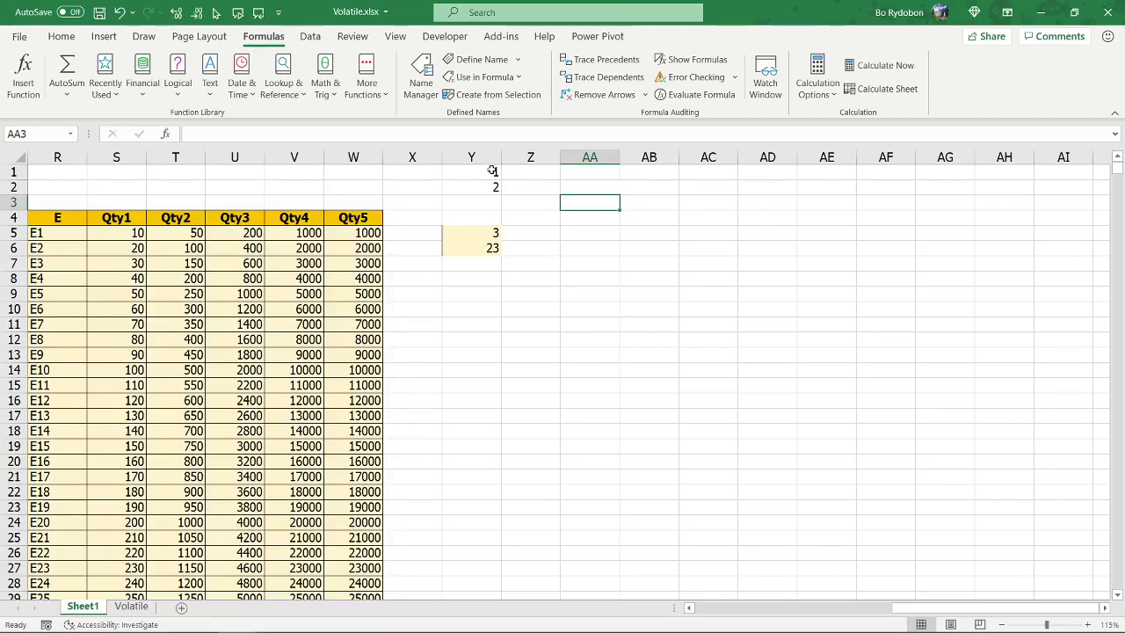
{"action": "type", "text": "2"}
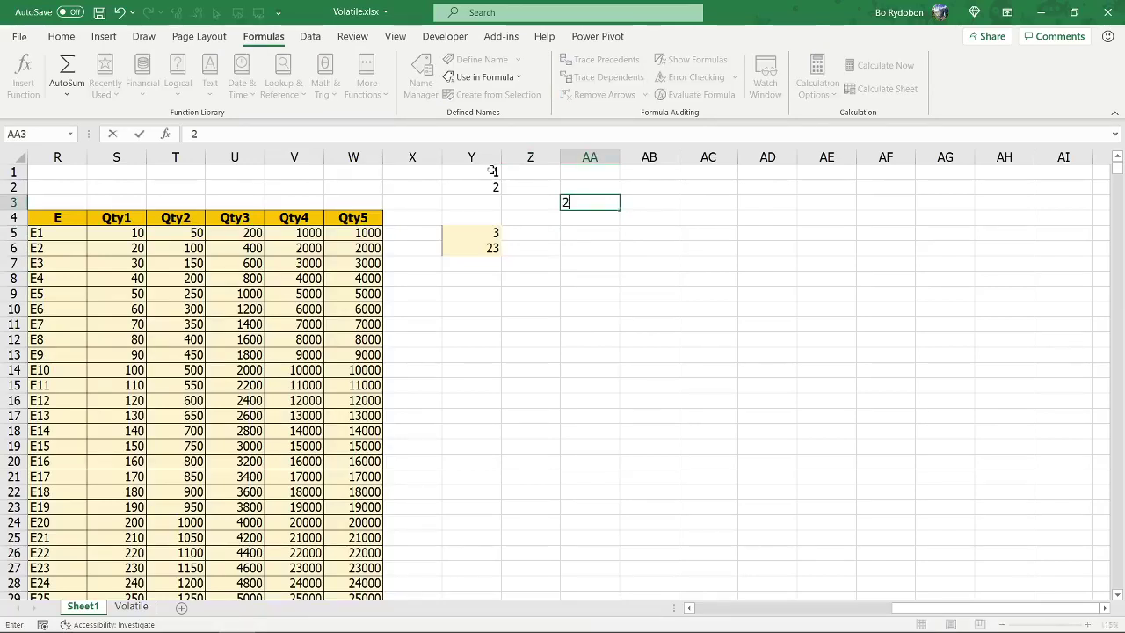
{"action": "key", "text": "Return"}
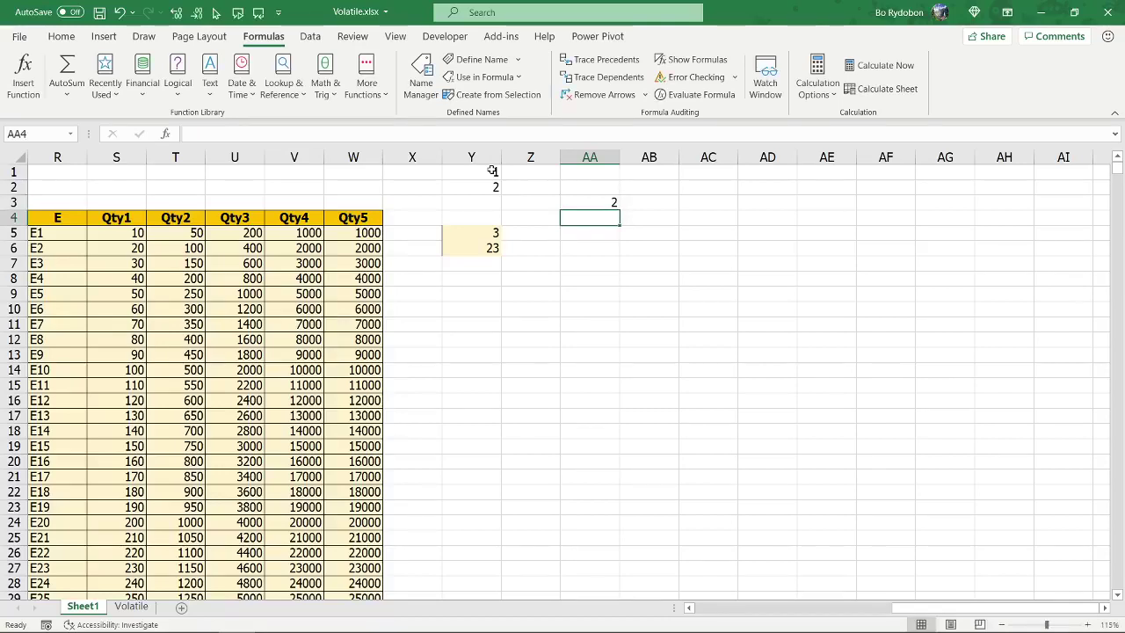
{"action": "type", "text": "2"}
{"action": "key", "text": "Return"}
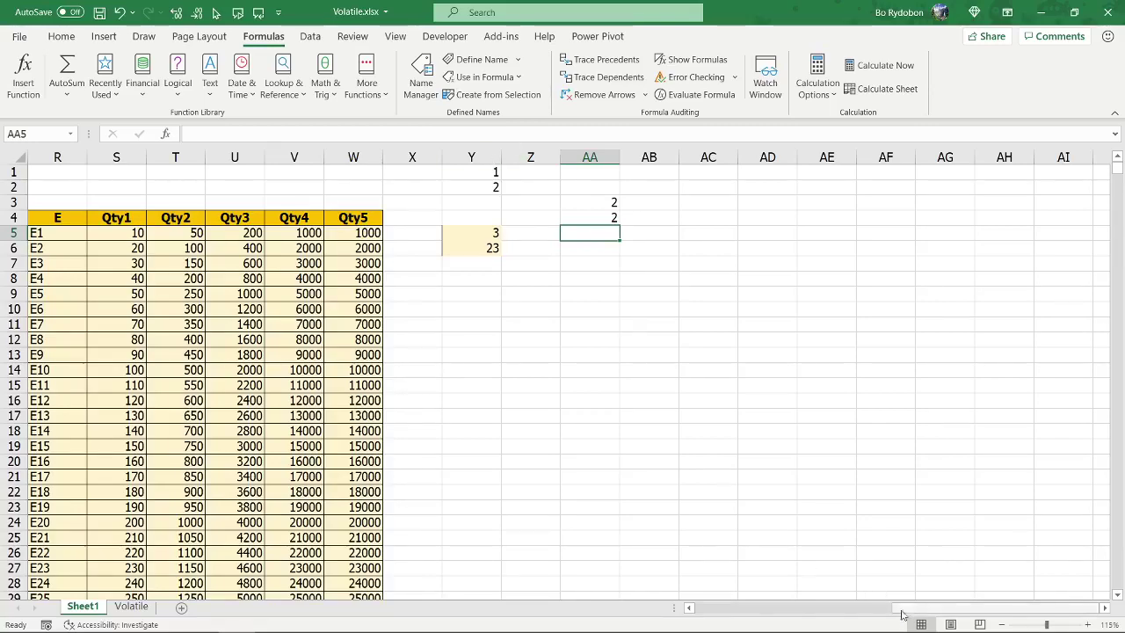
{"action": "left_click_drag", "start_coordinate": [904, 610], "coordinate": [706, 610]}
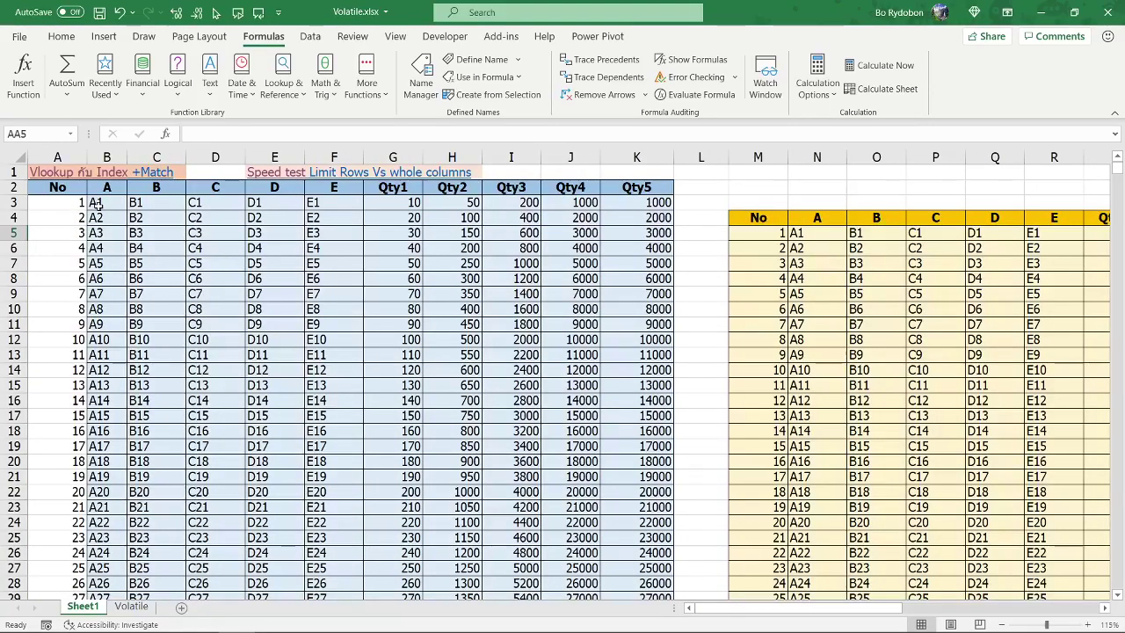
- Replace OFF in B3's formula with absolute whole columns: =VLOOKUP($A3,$M:$W,COLUMNS($A3:B3),0)
{"action": "left_click", "coordinate": [716, 172]}
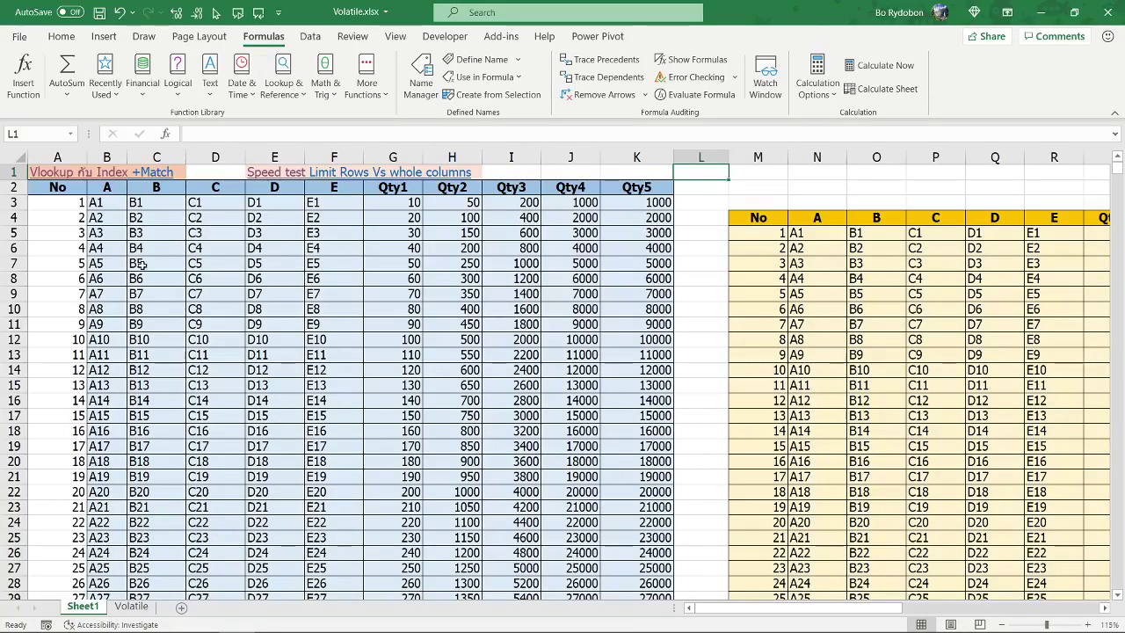
{"action": "left_click", "coordinate": [97, 203]}
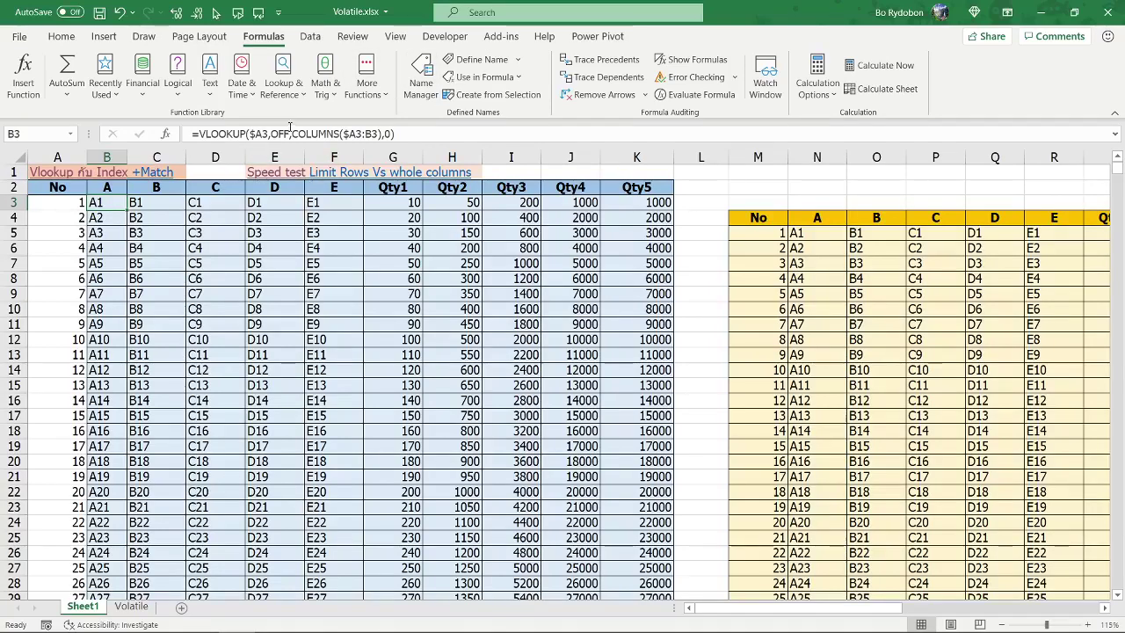
{"action": "left_click_drag", "start_coordinate": [291, 134], "coordinate": [269, 134]}
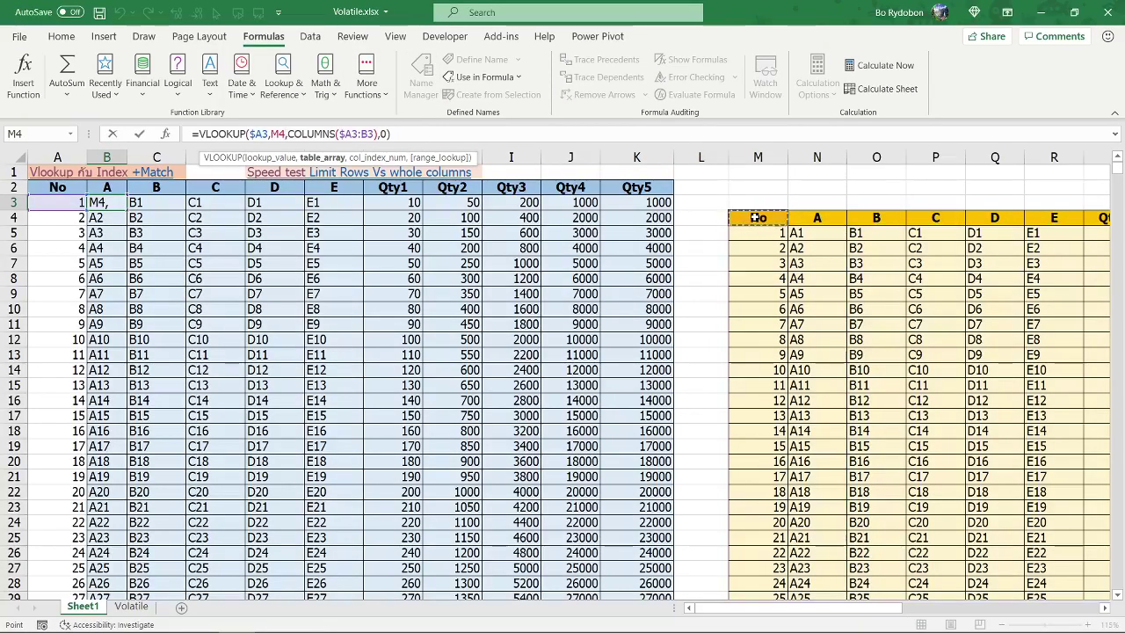
{"action": "mouse_move", "coordinate": [758, 156]}
{"action": "left_mouse_down"}
{"action": "mouse_move", "coordinate": [899, 170]}
{"action": "mouse_move", "coordinate": [832, 170]}
{"action": "left_mouse_up"}
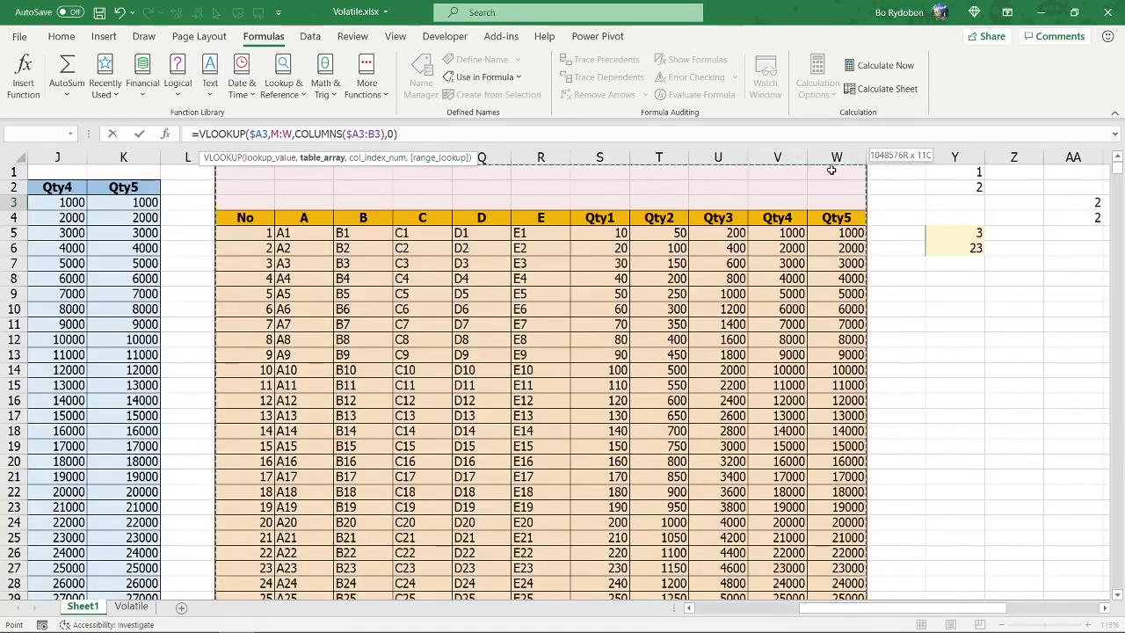
{"action": "key", "text": "F4"}
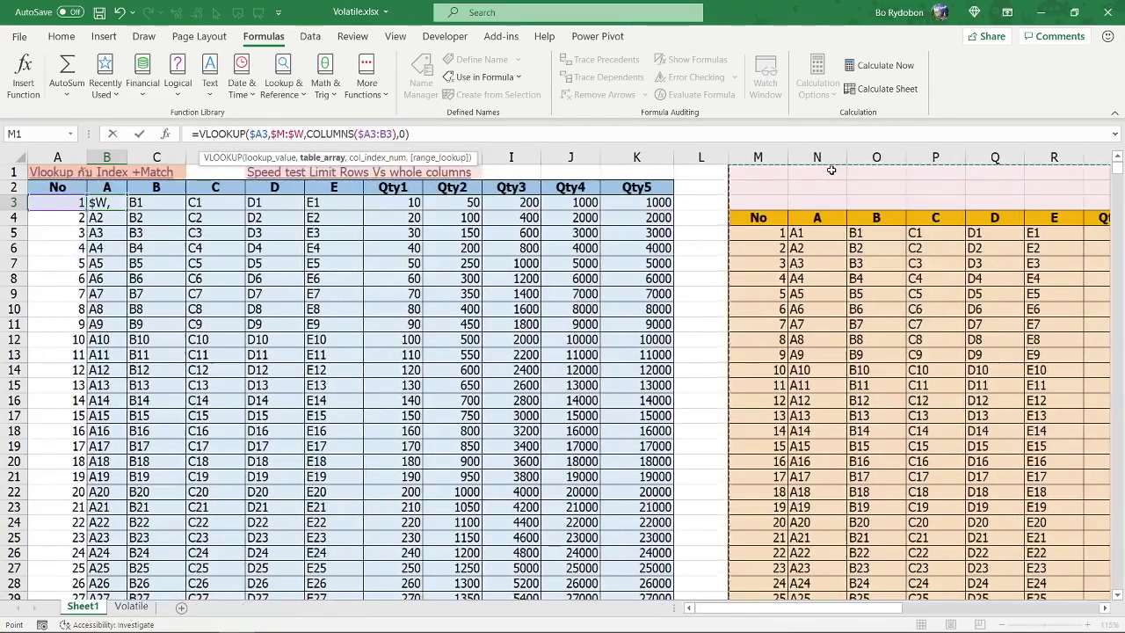
{"action": "key", "text": "ctrl+Return"}
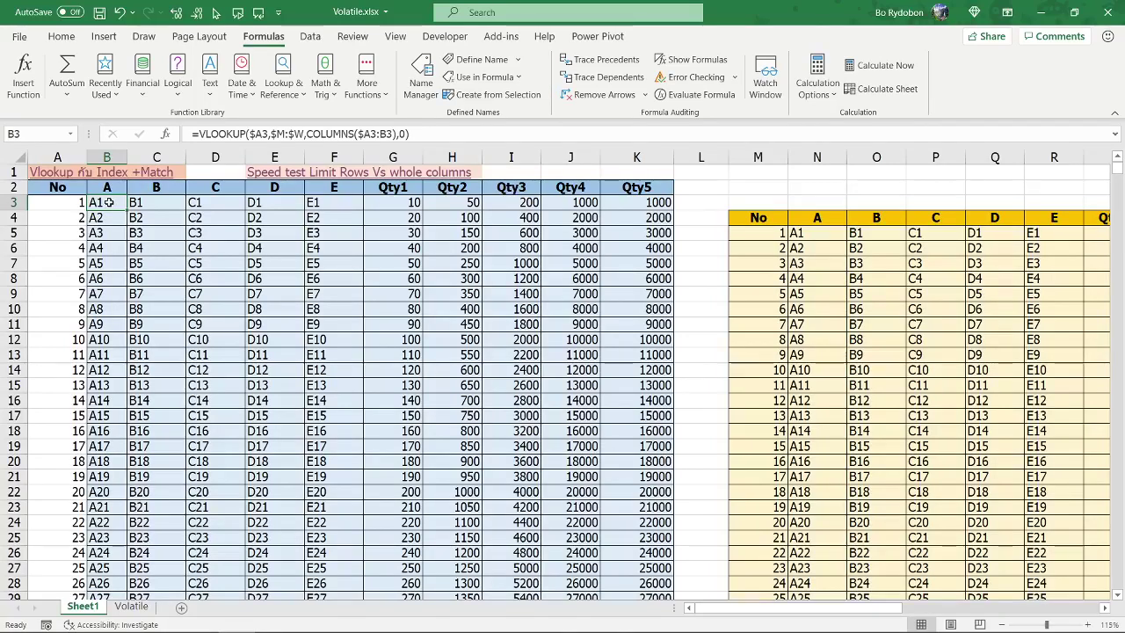
{"action": "left_click", "coordinate": [128, 608]}
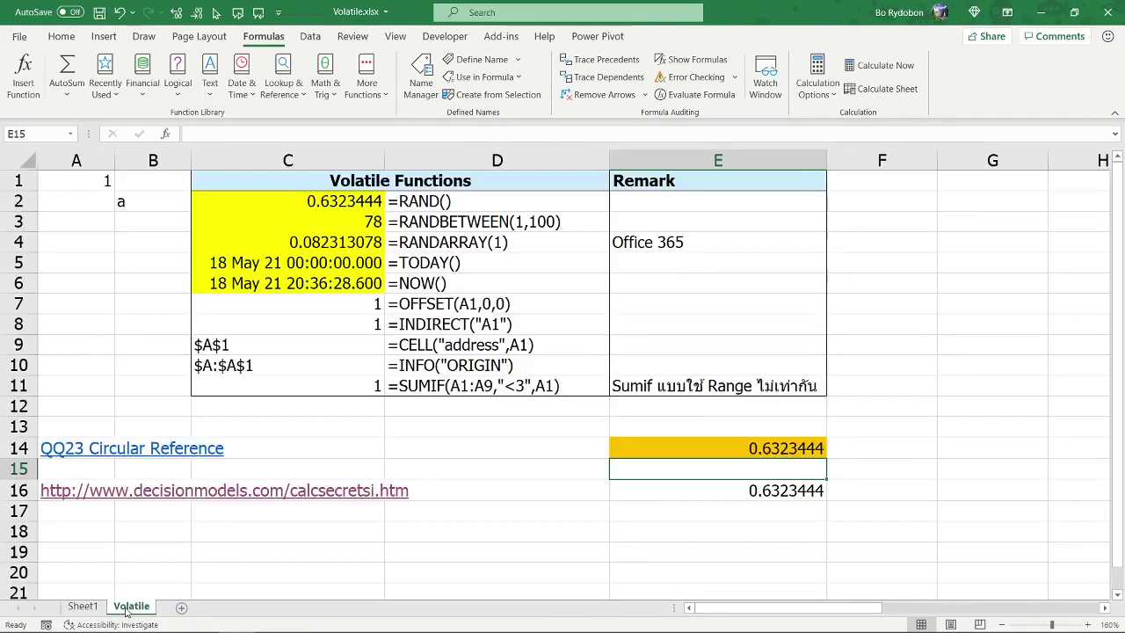
{"action": "left_click", "coordinate": [84, 607]}
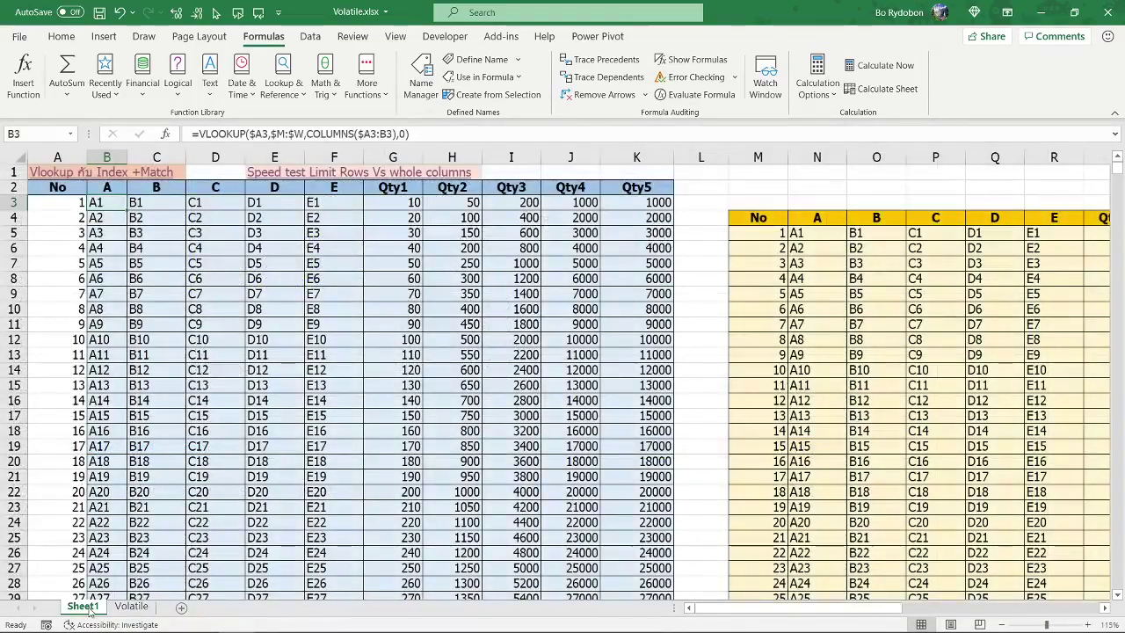
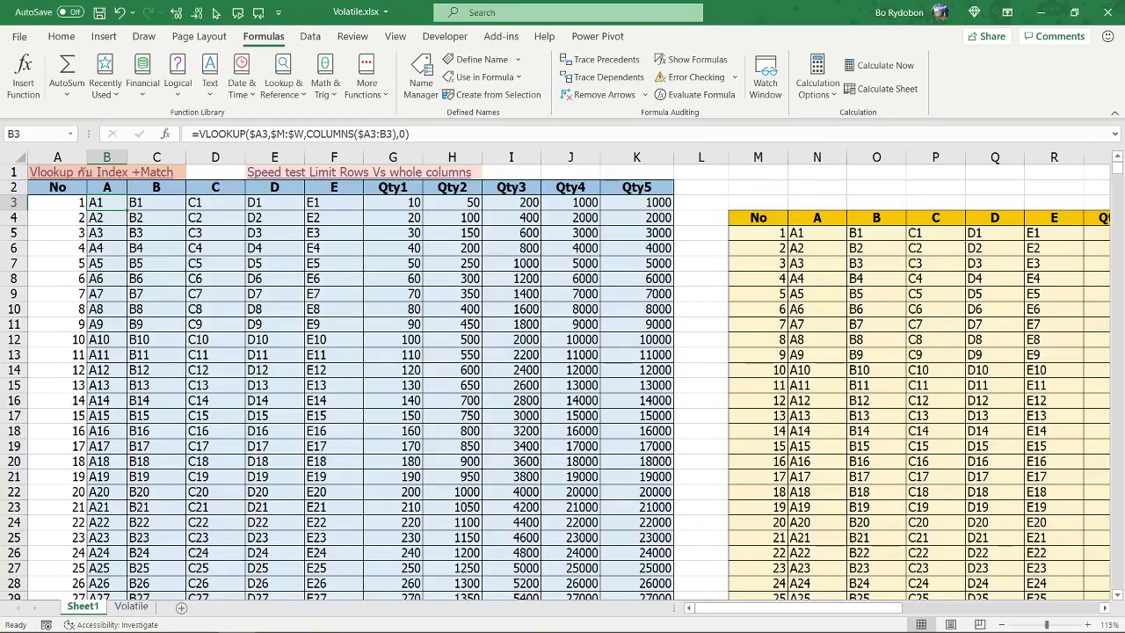
- Check the lookup formulas in K7 and B6, then scroll down past row 103 toward row 203
{"action": "left_click", "coordinate": [619, 264]}
{"action": "left_click", "coordinate": [124, 247]}
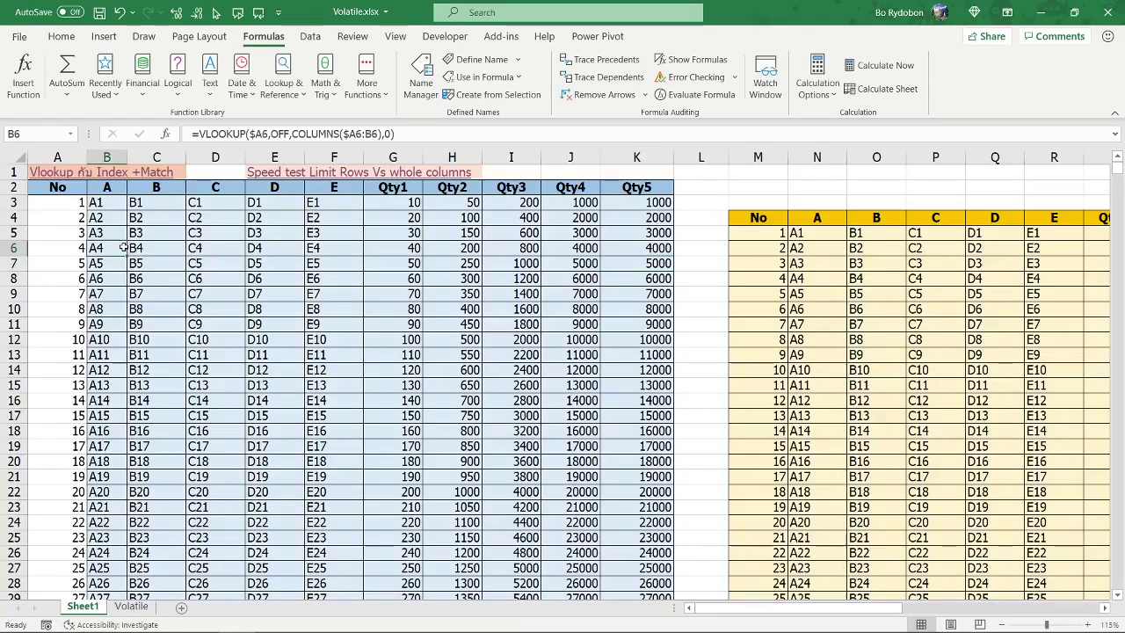
{"action": "scroll", "coordinate": [124, 247], "scroll_direction": "down", "scroll_amount": 7}
{"action": "scroll", "coordinate": [132, 299], "scroll_direction": "down", "scroll_amount": 8}
{"action": "scroll", "coordinate": [141, 352], "scroll_direction": "down", "scroll_amount": 11}
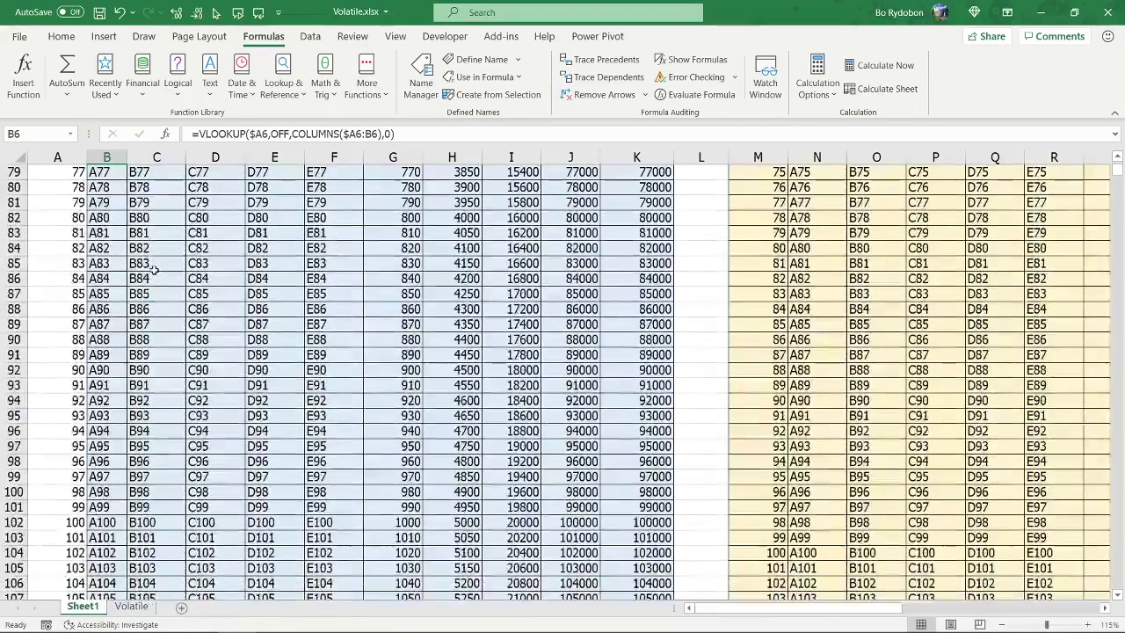
{"action": "left_click", "coordinate": [62, 536]}
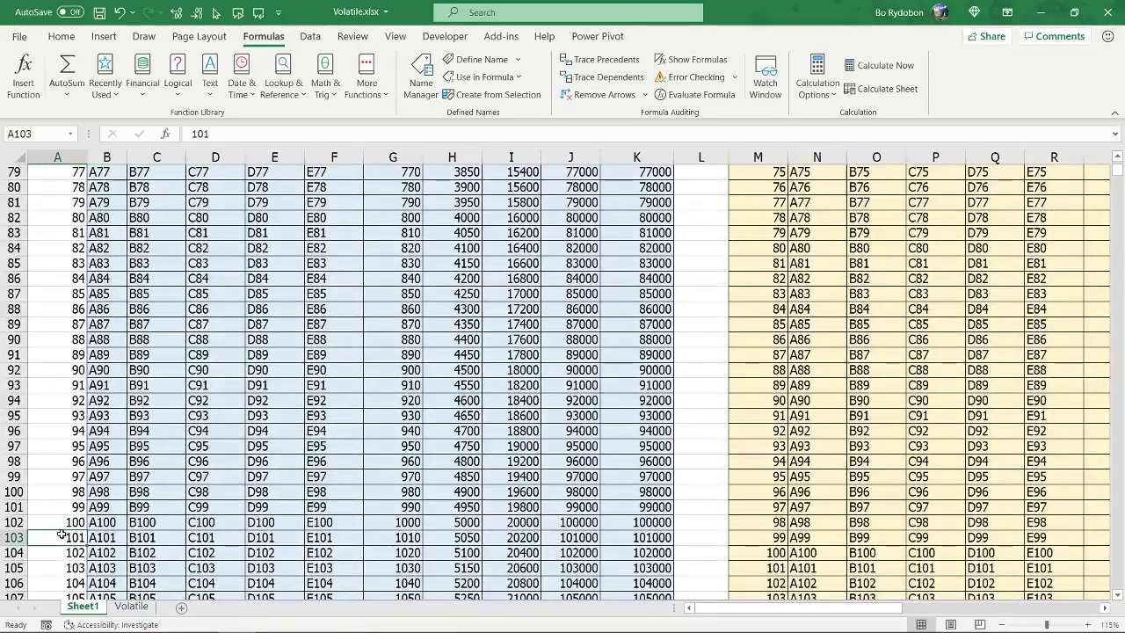
{"action": "scroll", "coordinate": [61, 534], "scroll_direction": "down", "scroll_amount": 8}
{"action": "scroll", "coordinate": [62, 534], "scroll_direction": "down", "scroll_amount": 3}
{"action": "scroll", "coordinate": [62, 534], "scroll_direction": "down", "scroll_amount": 4}
{"action": "scroll", "coordinate": [62, 535], "scroll_direction": "down", "scroll_amount": 1}
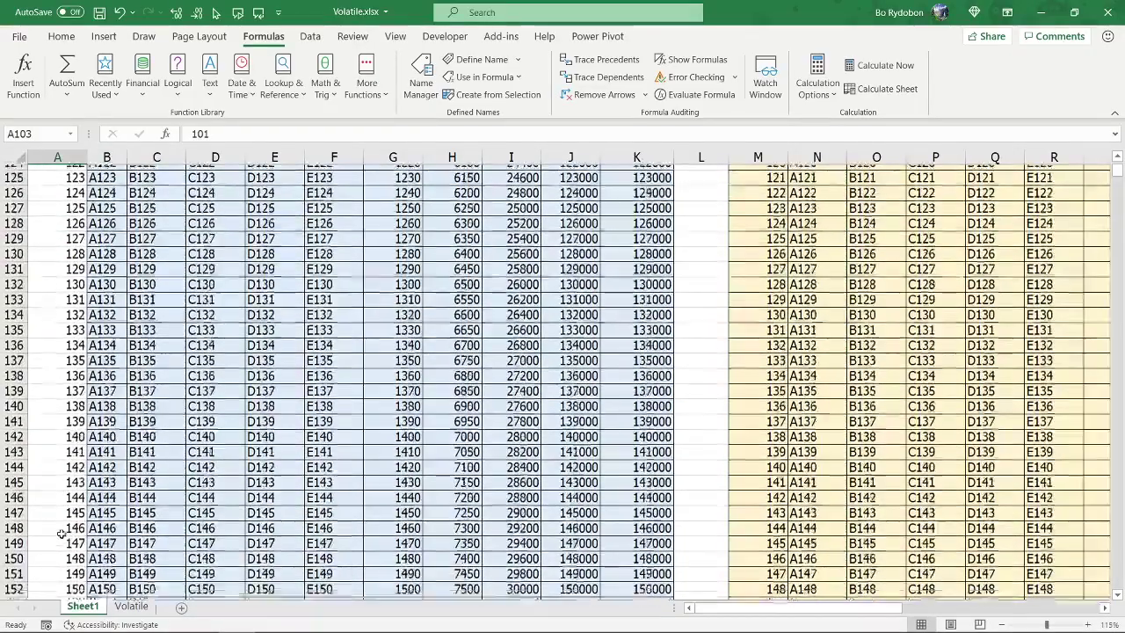
{"action": "scroll", "coordinate": [61, 535], "scroll_direction": "down", "scroll_amount": 2}
{"action": "scroll", "coordinate": [62, 534], "scroll_direction": "down", "scroll_amount": 5}
{"action": "scroll", "coordinate": [61, 534], "scroll_direction": "down", "scroll_amount": 4}
{"action": "scroll", "coordinate": [61, 534], "scroll_direction": "down", "scroll_amount": 2}
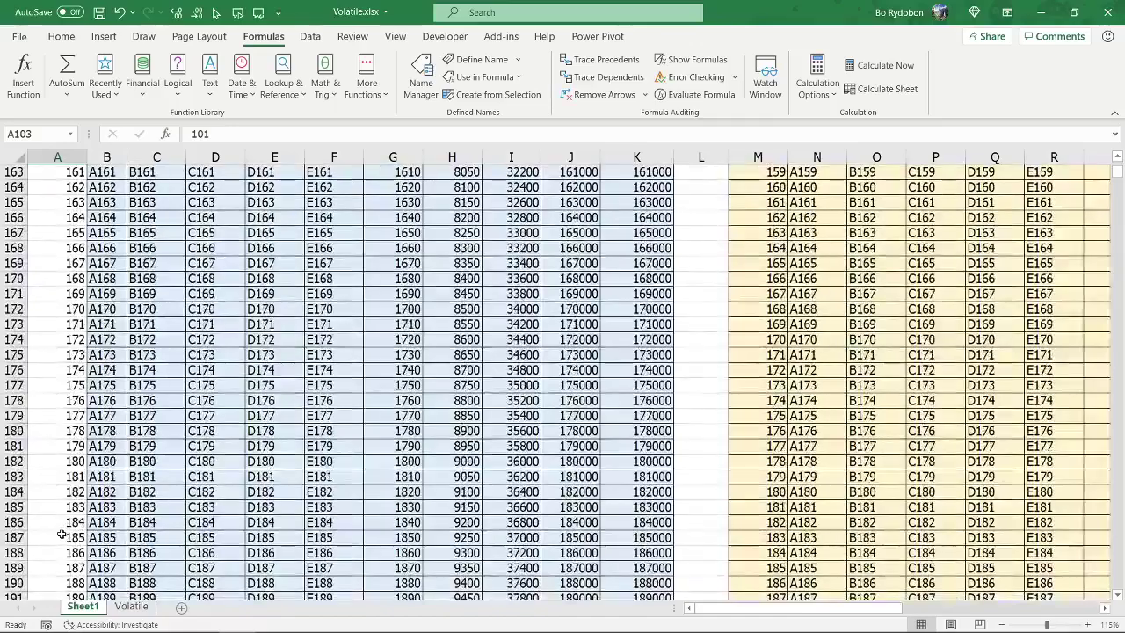
{"action": "scroll", "coordinate": [61, 535], "scroll_direction": "down", "scroll_amount": 4}
{"action": "scroll", "coordinate": [62, 534], "scroll_direction": "down", "scroll_amount": 1}
- Select from A203 across to column K and down to the last row, then delete the contents
{"action": "left_click", "coordinate": [49, 553]}
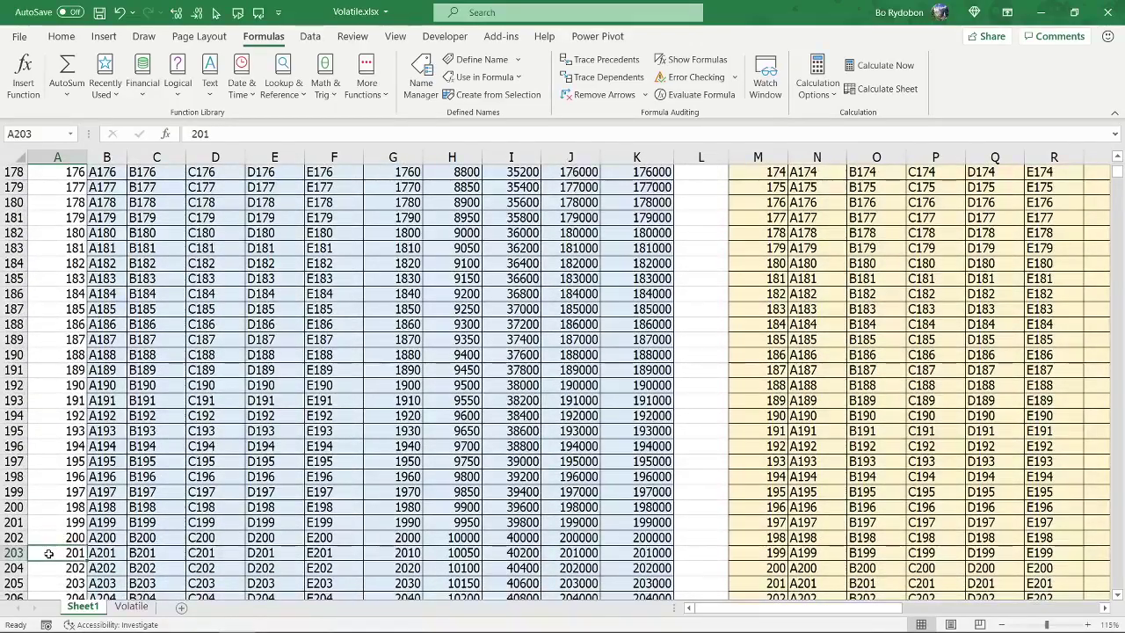
{"action": "key", "text": "ctrl+shift+Right"}
{"action": "key", "text": "ctrl+shift+Down"}
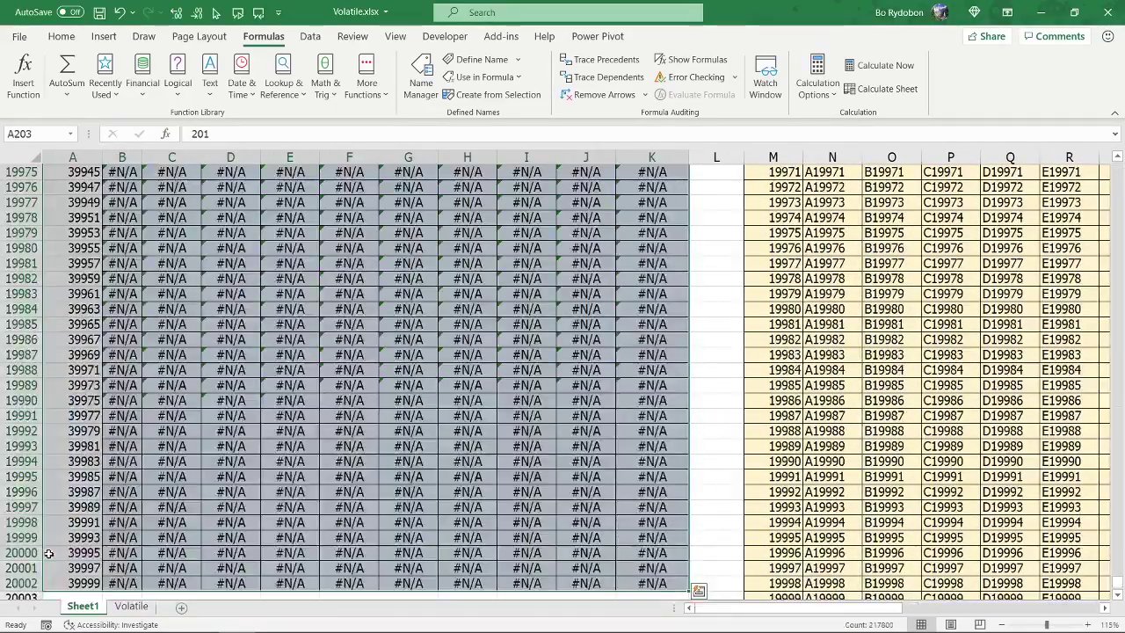
{"action": "key", "text": "ctrl+BackSpace"}
{"action": "key", "text": "Delete"}
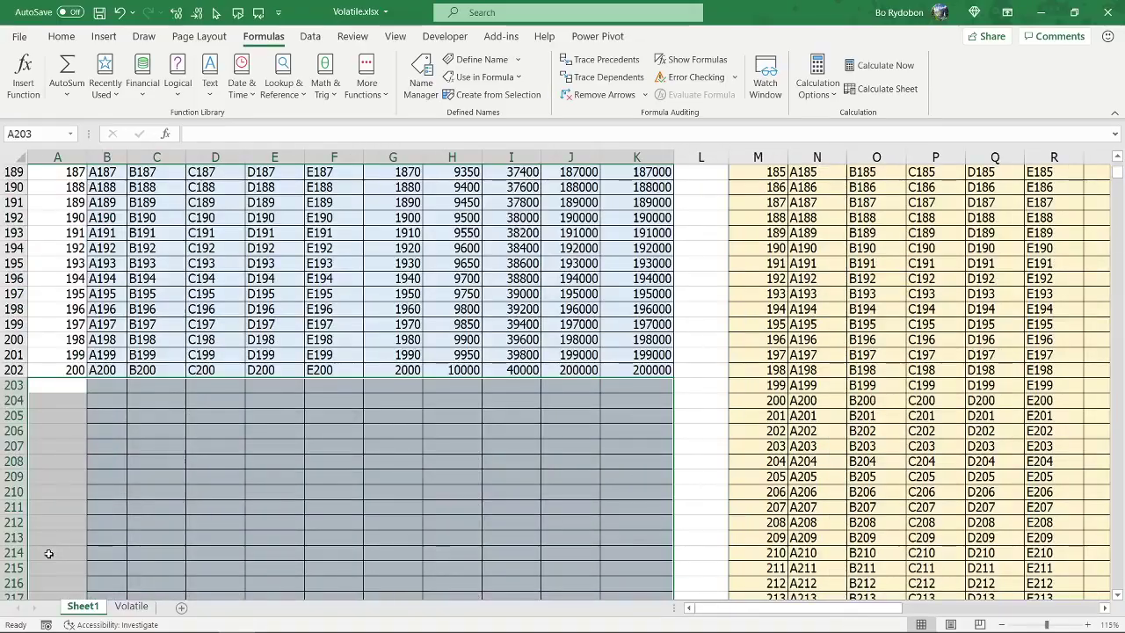
- Review B3's VLOOKUP with its whole-column M:W range and select B3:K202
{"action": "scroll", "coordinate": [175, 401], "scroll_direction": "up", "scroll_amount": 18}
{"action": "scroll", "coordinate": [167, 378], "scroll_direction": "up", "scroll_amount": 9}
{"action": "scroll", "coordinate": [158, 342], "scroll_direction": "up", "scroll_amount": 20}
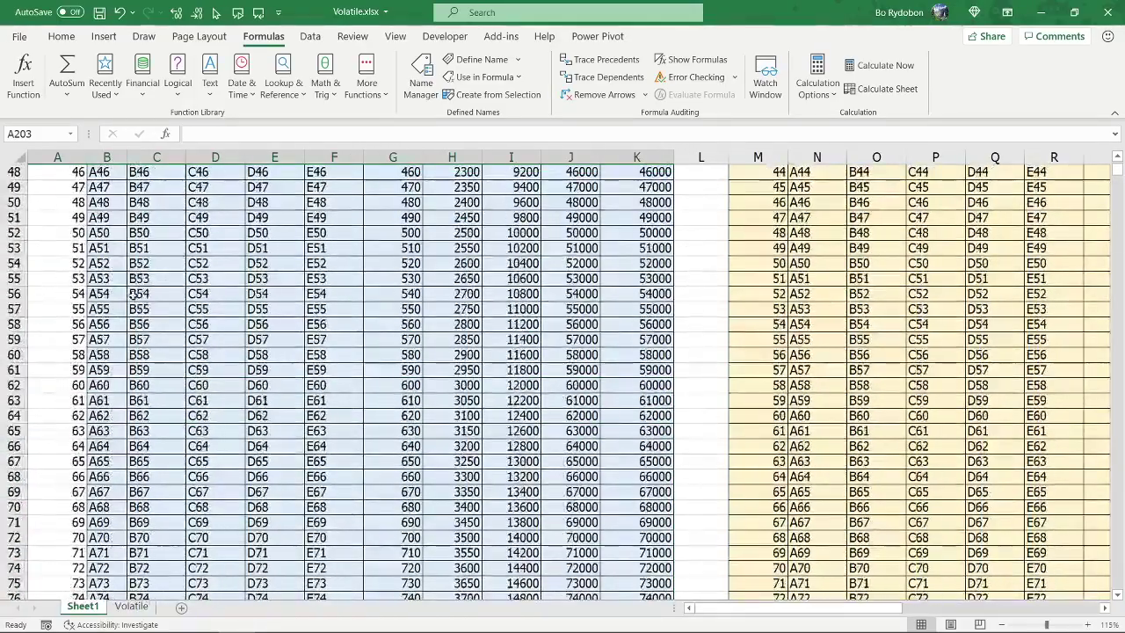
{"action": "scroll", "coordinate": [149, 312], "scroll_direction": "up", "scroll_amount": 11}
{"action": "scroll", "coordinate": [150, 313], "scroll_direction": "up", "scroll_amount": 5}
{"action": "left_click", "coordinate": [106, 202]}
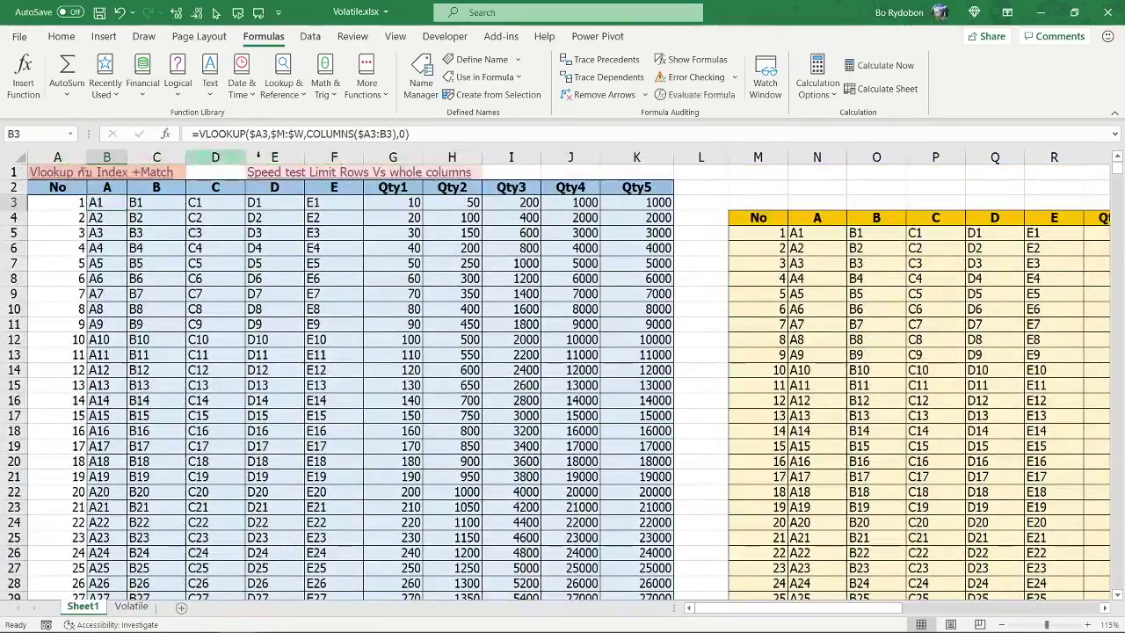
{"action": "double_click", "coordinate": [276, 133]}
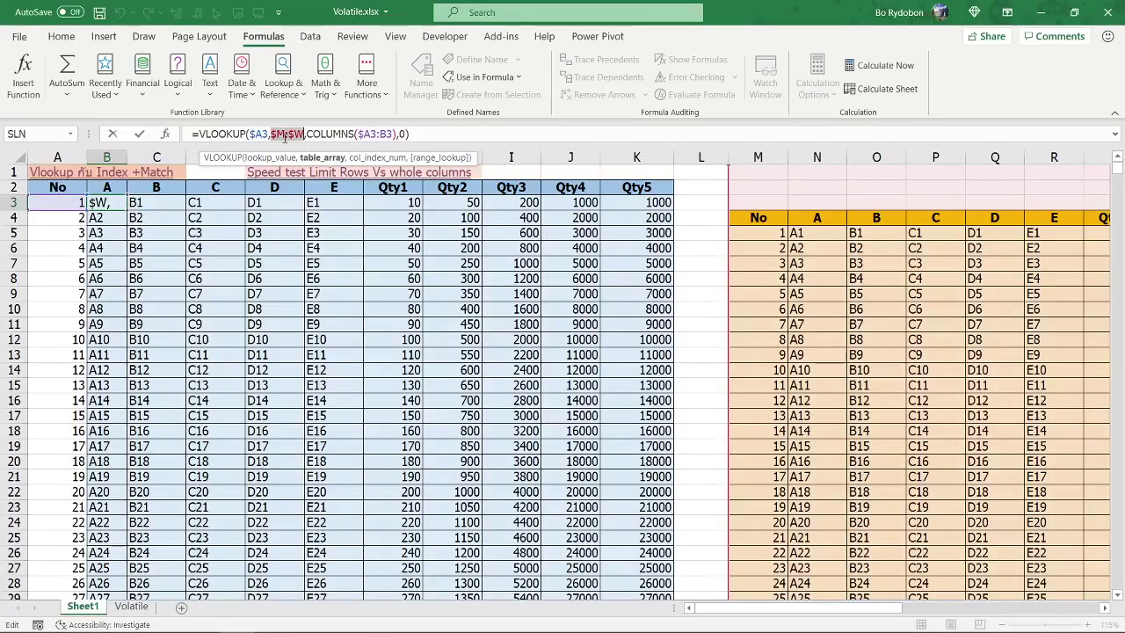
{"action": "key", "text": "Escape"}
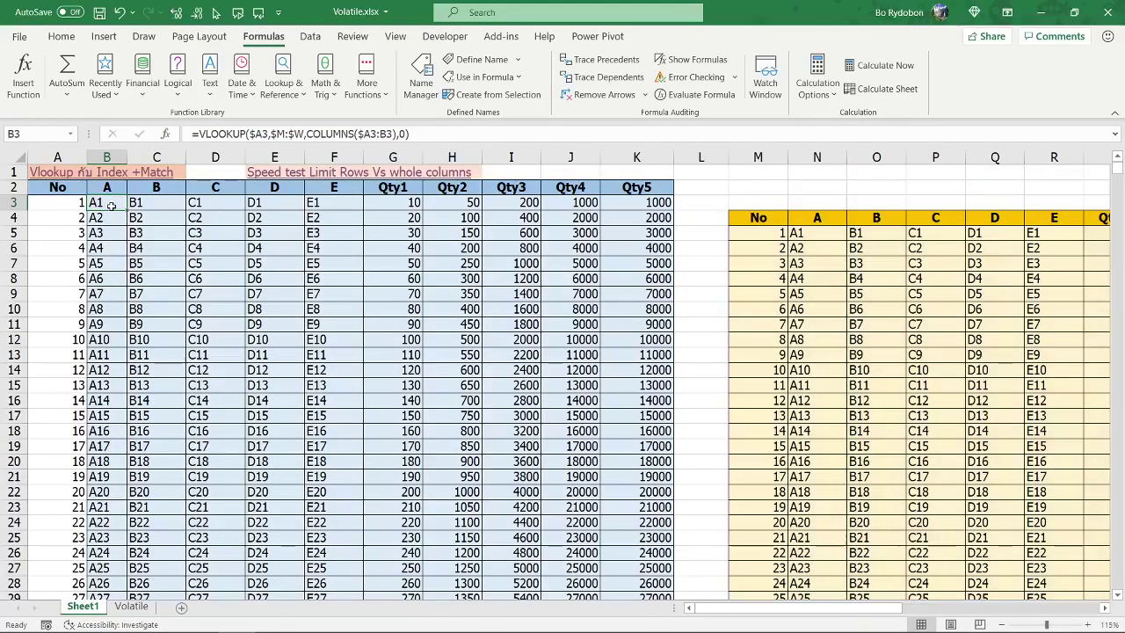
{"action": "key", "text": "ctrl+shift+Right"}
{"action": "key", "text": "ctrl+shift+Down"}
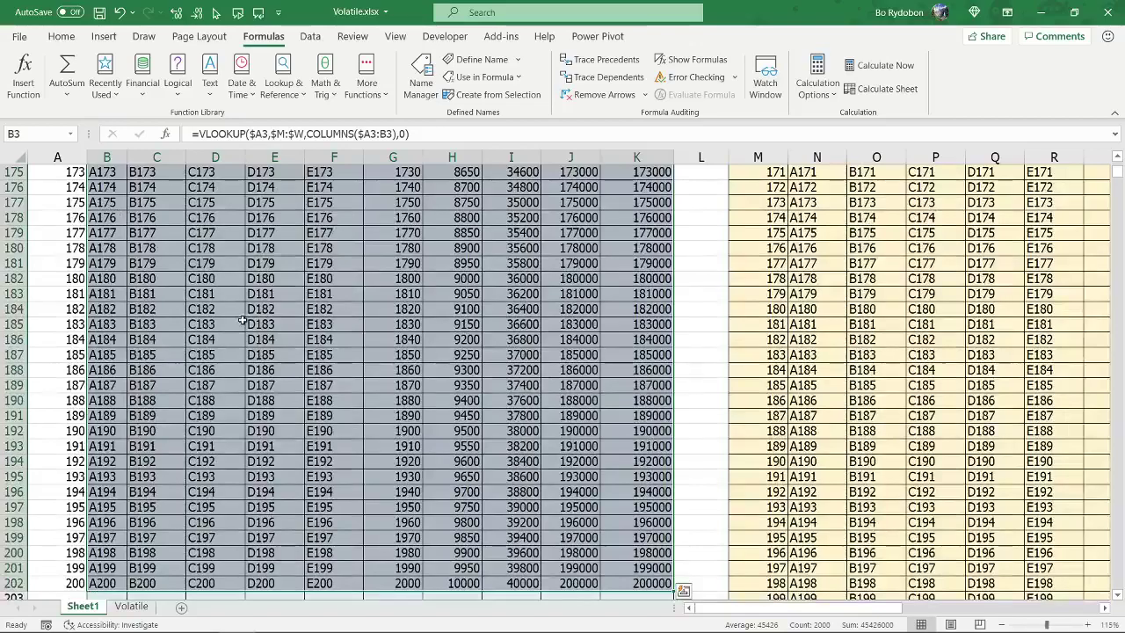
{"action": "key", "text": "F2"}
{"action": "key", "text": "Escape"}
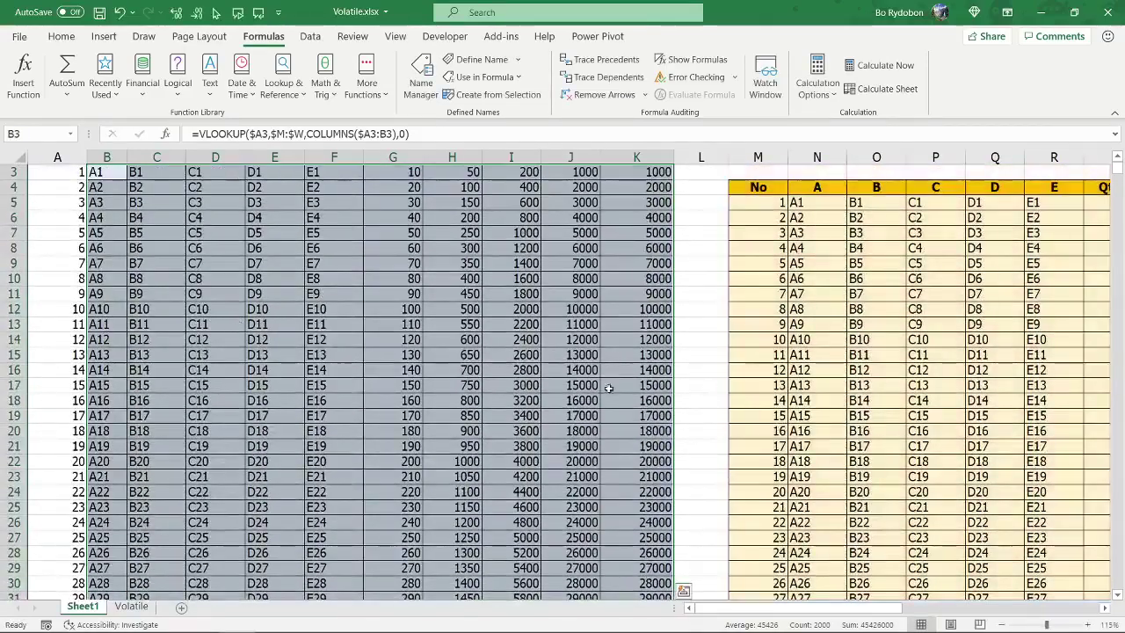
{"action": "key", "text": "ctrl+["}
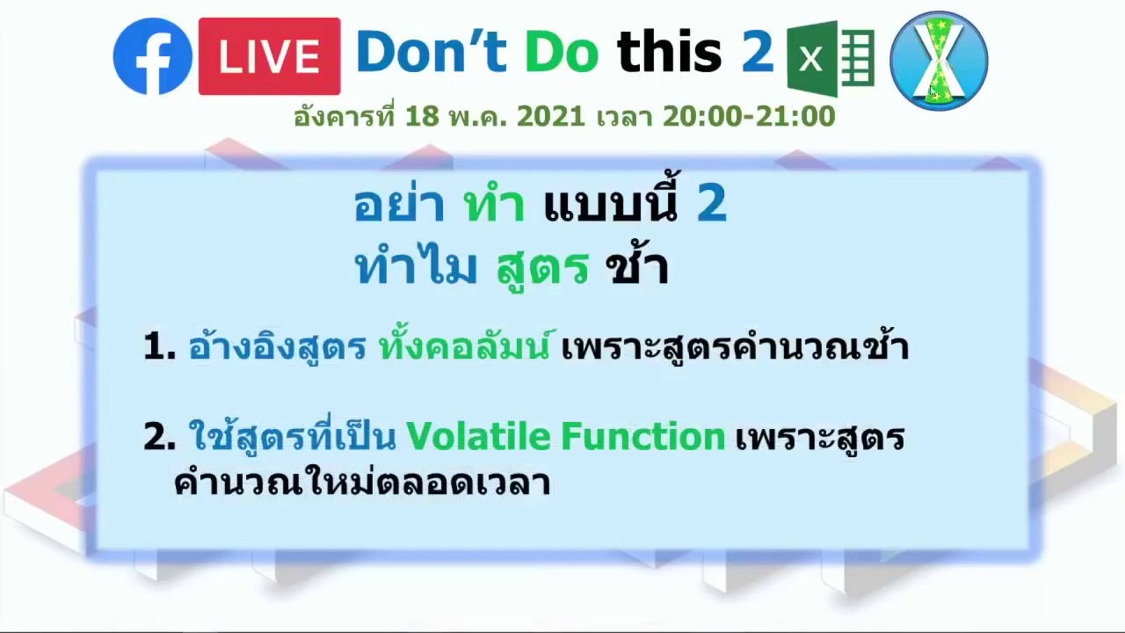
{"action": "mouse_move", "coordinate": [201, 618]}
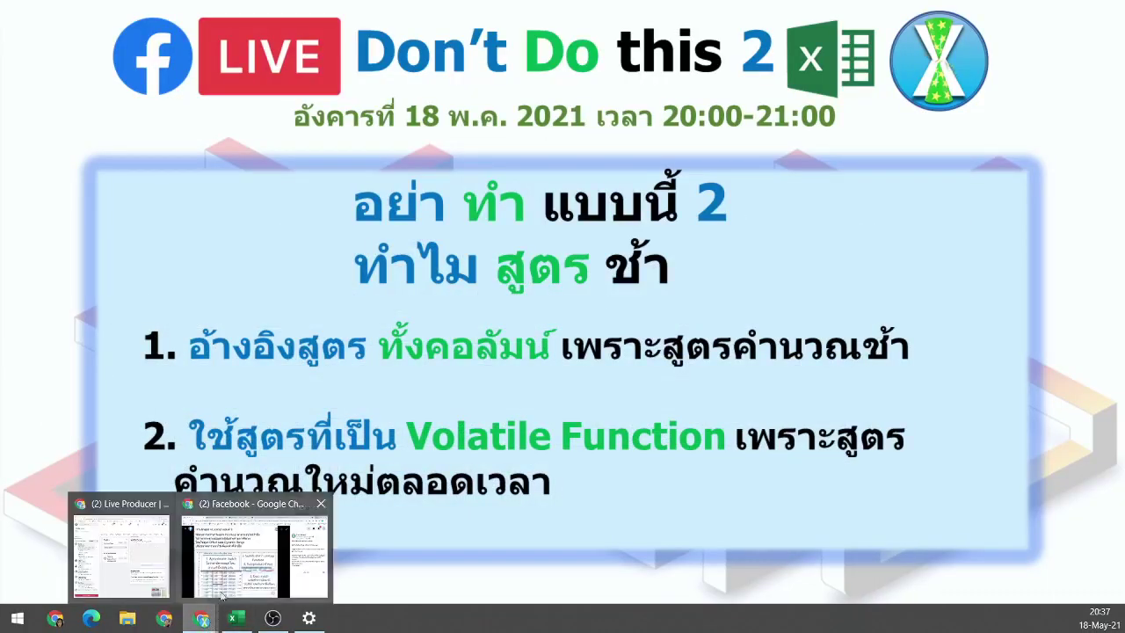
- Bring Chrome forward, close the photo viewer and open the Excel Wizard post about lookup speed
{"action": "left_click", "coordinate": [227, 576]}
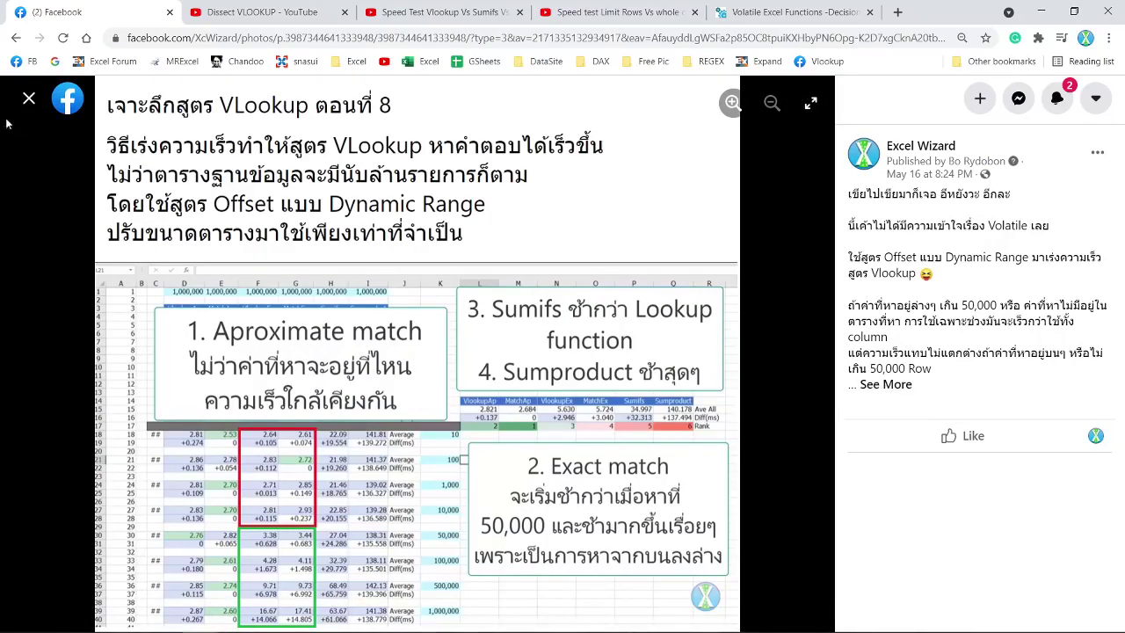
{"action": "left_click", "coordinate": [28, 100]}
{"action": "scroll", "coordinate": [530, 320], "scroll_direction": "down", "scroll_amount": 2}
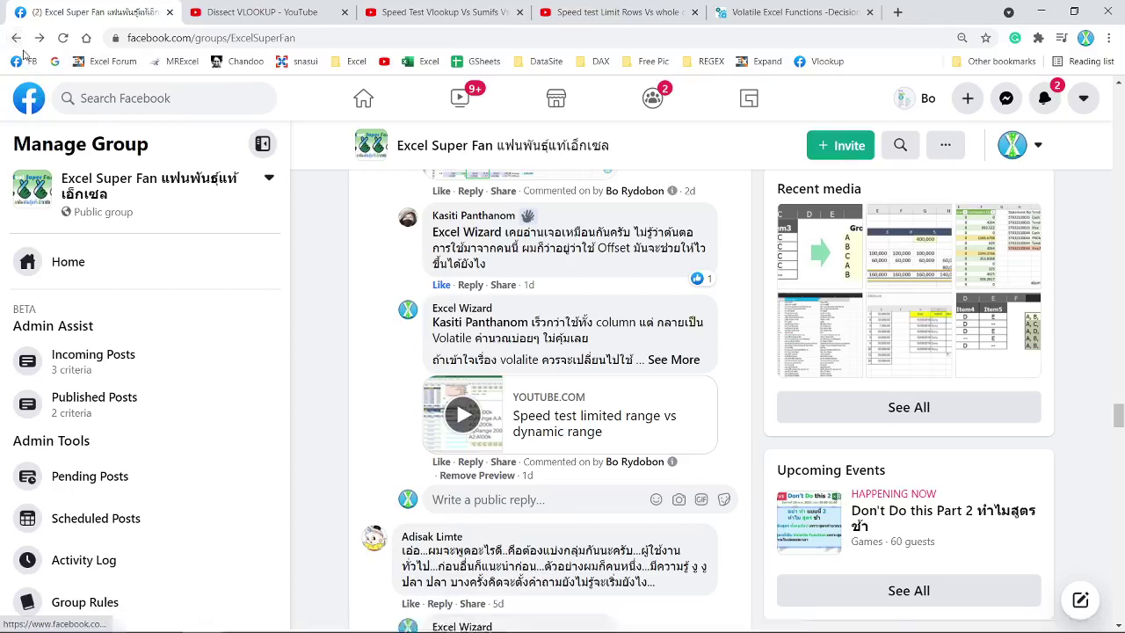
{"action": "left_click", "coordinate": [822, 60]}
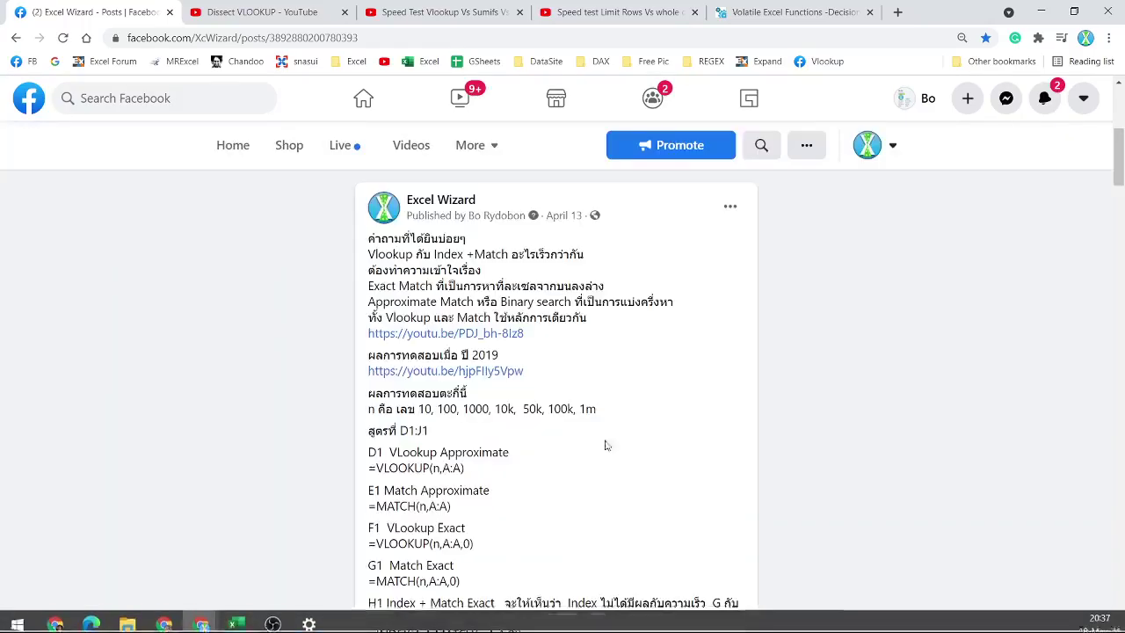
- Open the linked Microsoft Docs performance article in a new tab and scroll to its MicroTimer code
{"action": "scroll", "coordinate": [628, 380], "scroll_direction": "down", "scroll_amount": 8}
{"action": "scroll", "coordinate": [527, 308], "scroll_direction": "down", "scroll_amount": 8}
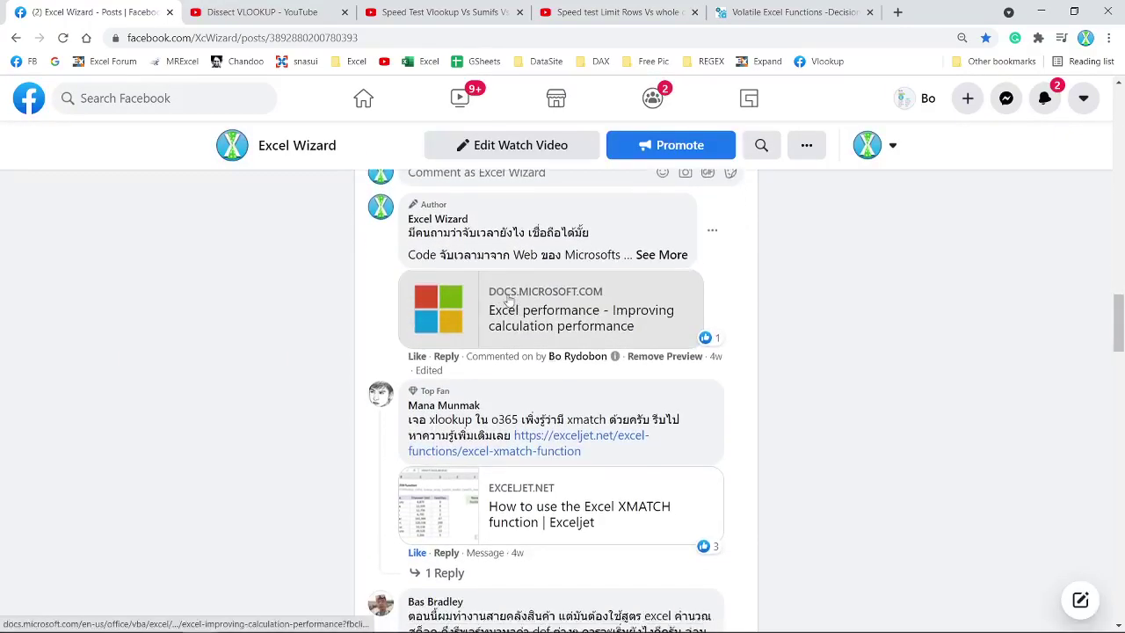
{"action": "left_click_drag", "start_coordinate": [417, 230], "coordinate": [514, 222]}
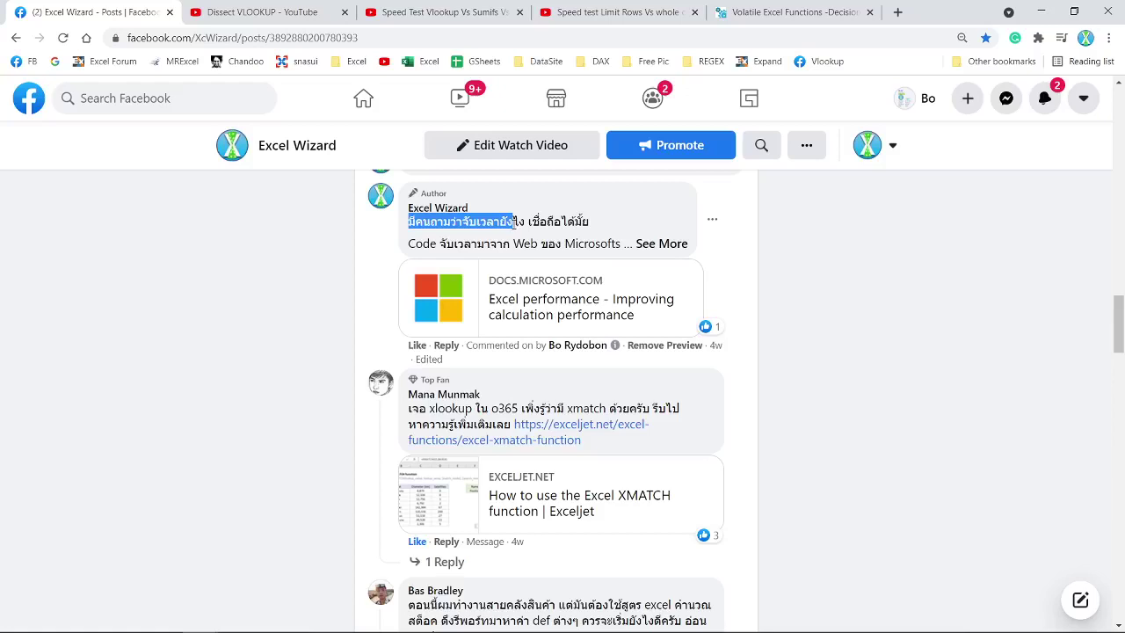
{"action": "left_click", "coordinate": [655, 244]}
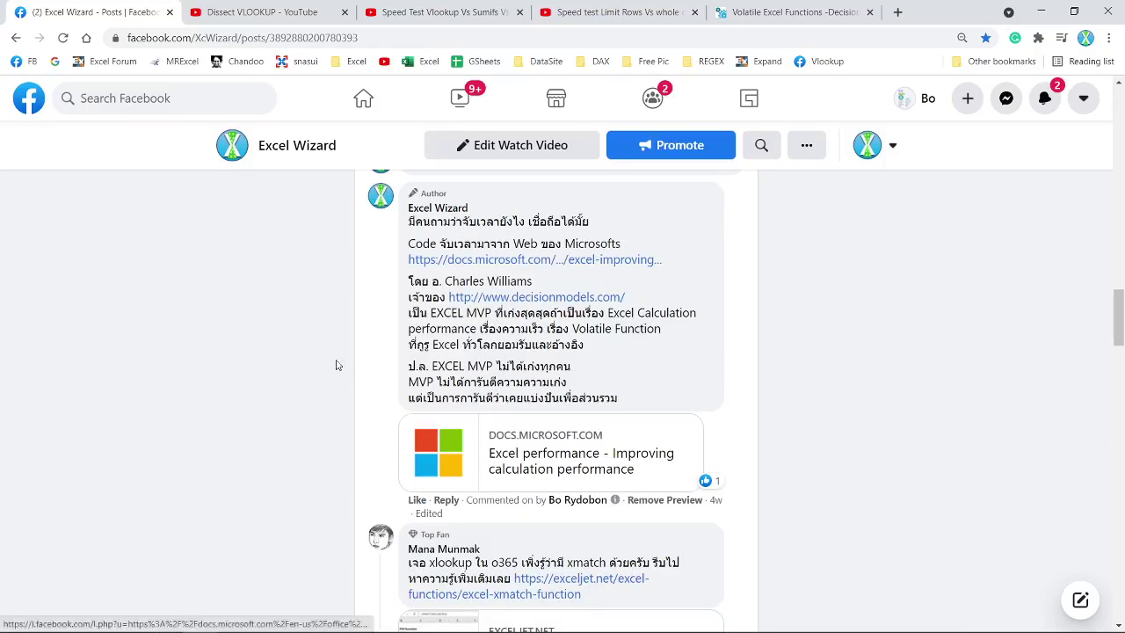
{"action": "middle_click", "coordinate": [514, 463]}
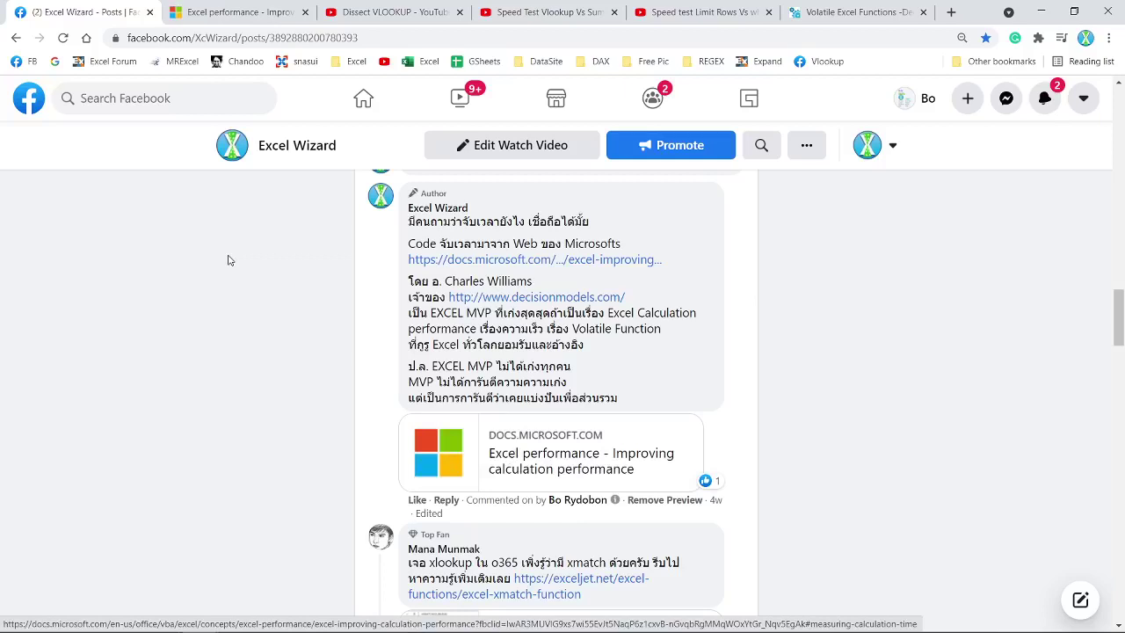
{"action": "left_click_drag", "start_coordinate": [534, 282], "coordinate": [434, 284]}
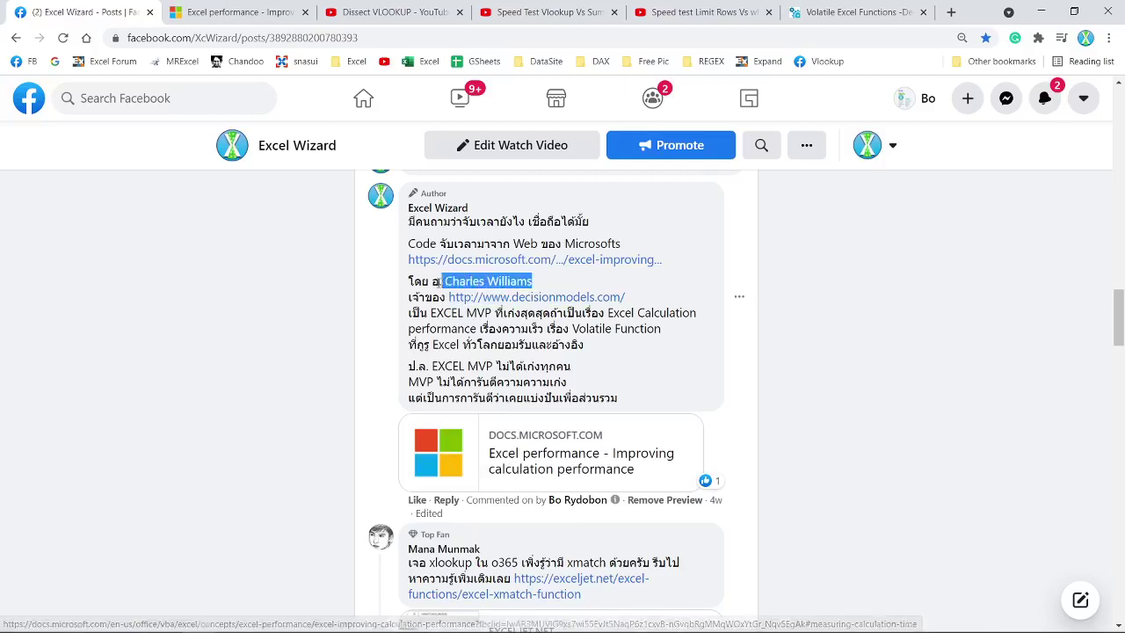
{"action": "left_click", "coordinate": [236, 12]}
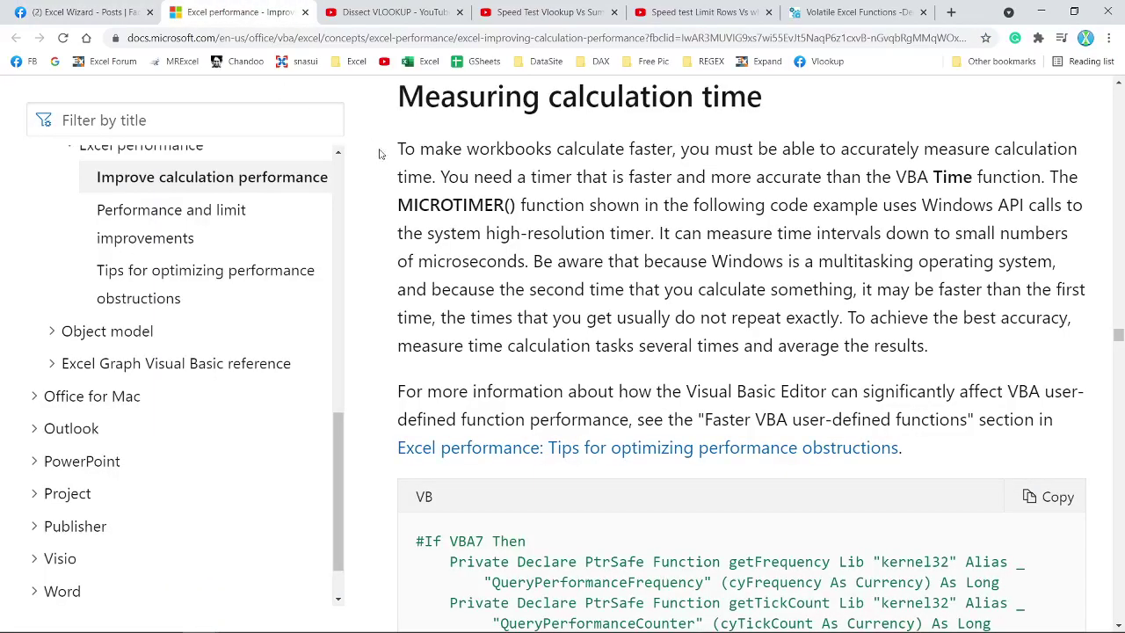
{"action": "scroll", "coordinate": [536, 252], "scroll_direction": "down", "scroll_amount": 3}
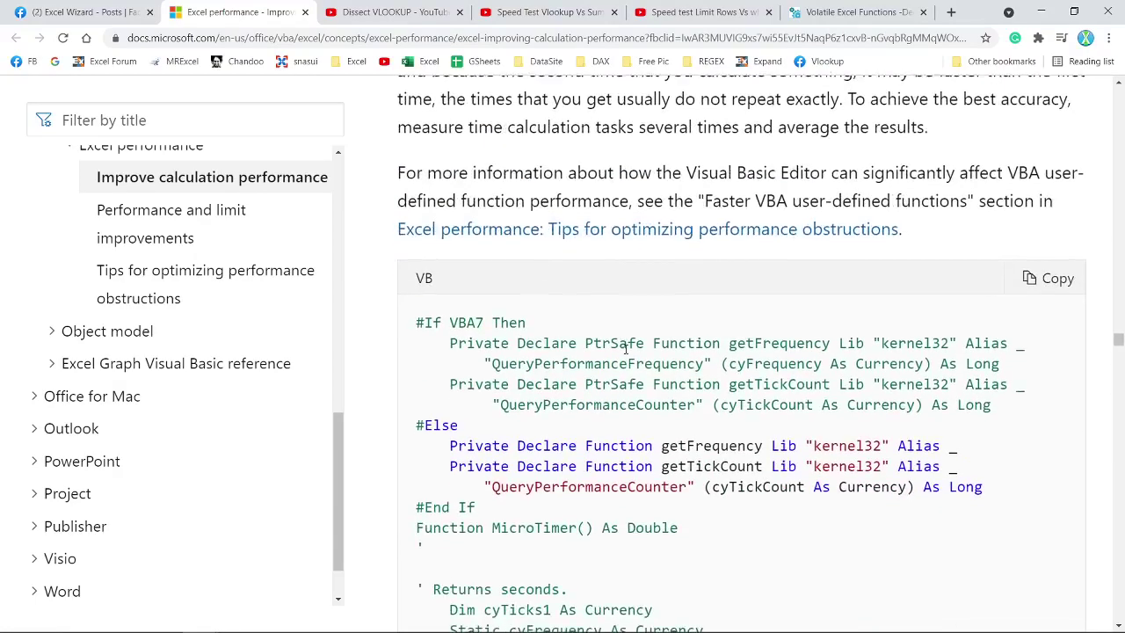
{"action": "scroll", "coordinate": [614, 322], "scroll_direction": "down", "scroll_amount": 1}
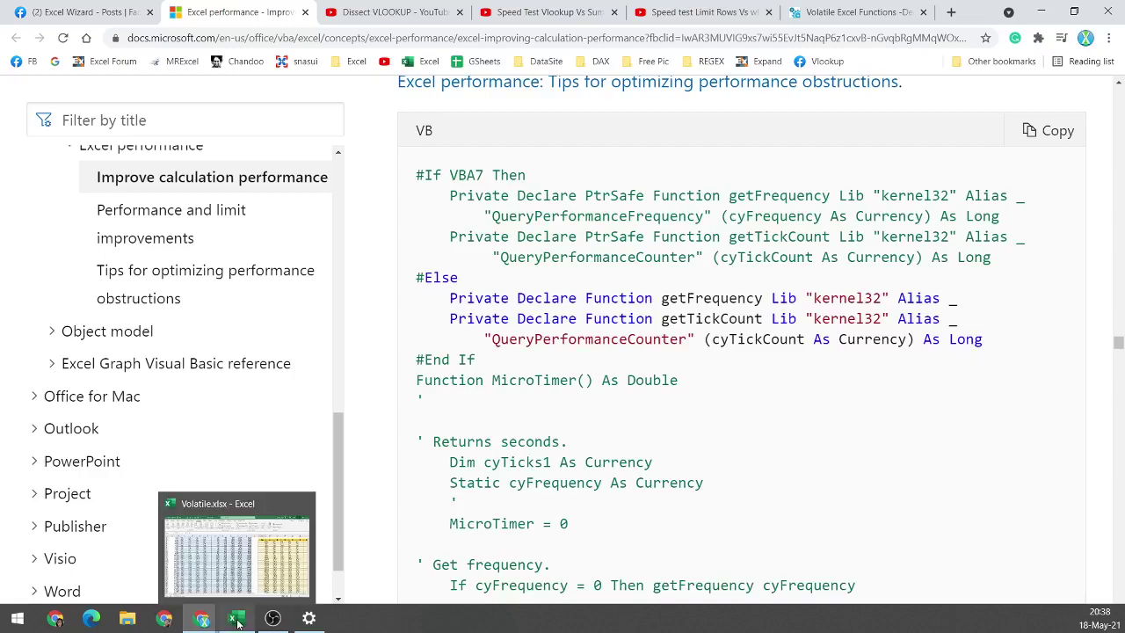
- Create a new blank workbook Book1 and arrange the VBA editor with a wider project pane
{"action": "left_click", "coordinate": [237, 623]}
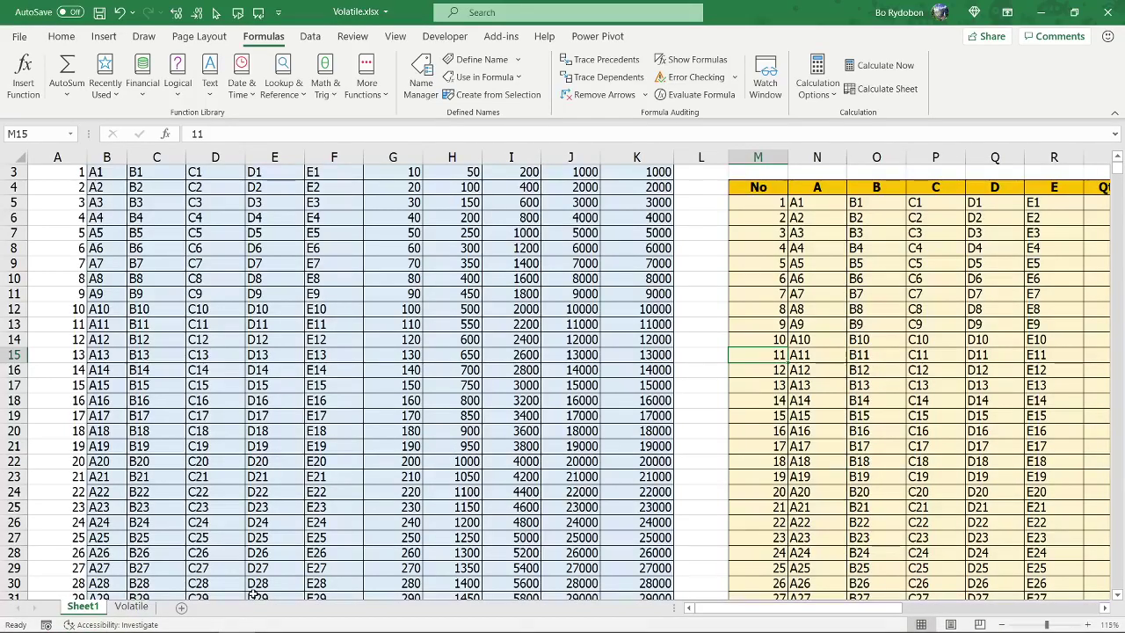
{"action": "key", "text": "ctrl+n"}
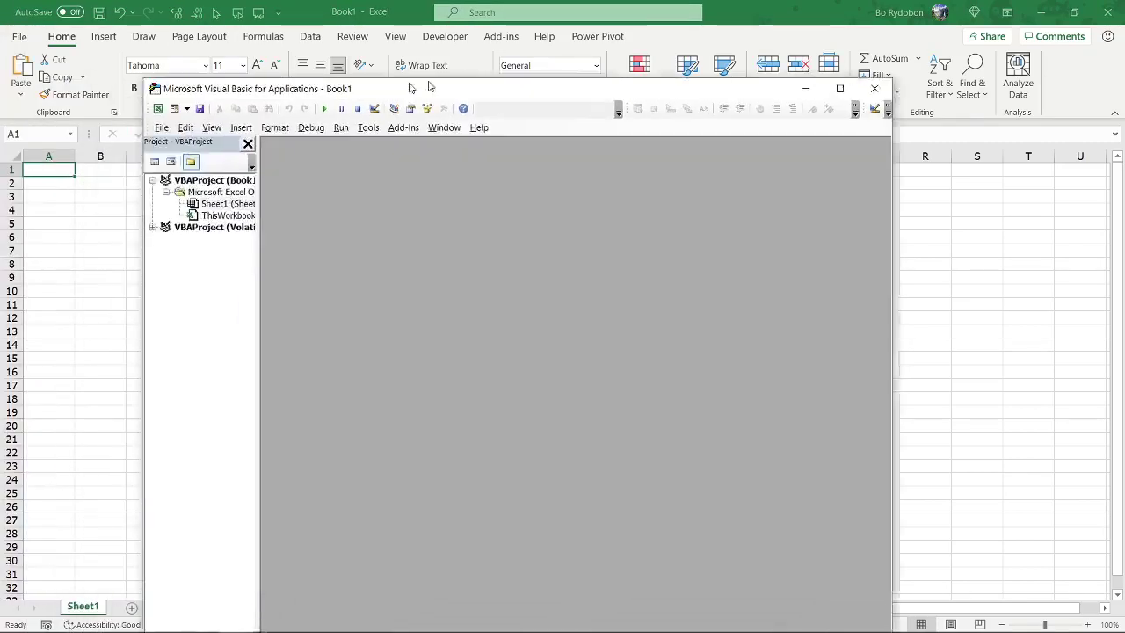
{"action": "left_click_drag", "start_coordinate": [427, 82], "coordinate": [572, 42]}
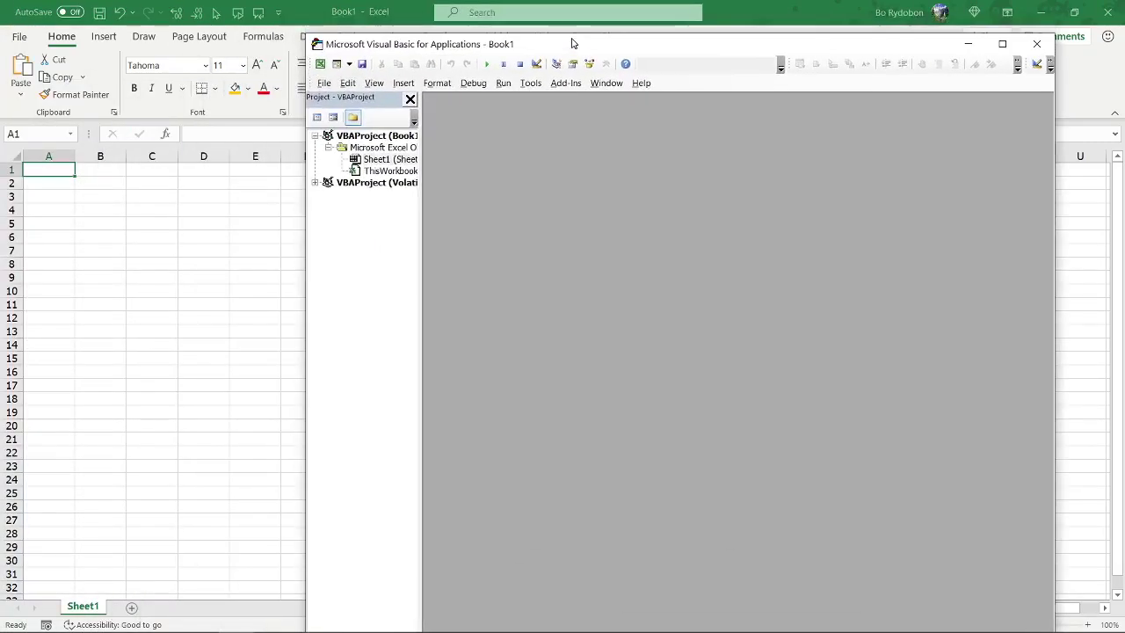
{"action": "left_click_drag", "start_coordinate": [423, 207], "coordinate": [509, 198]}
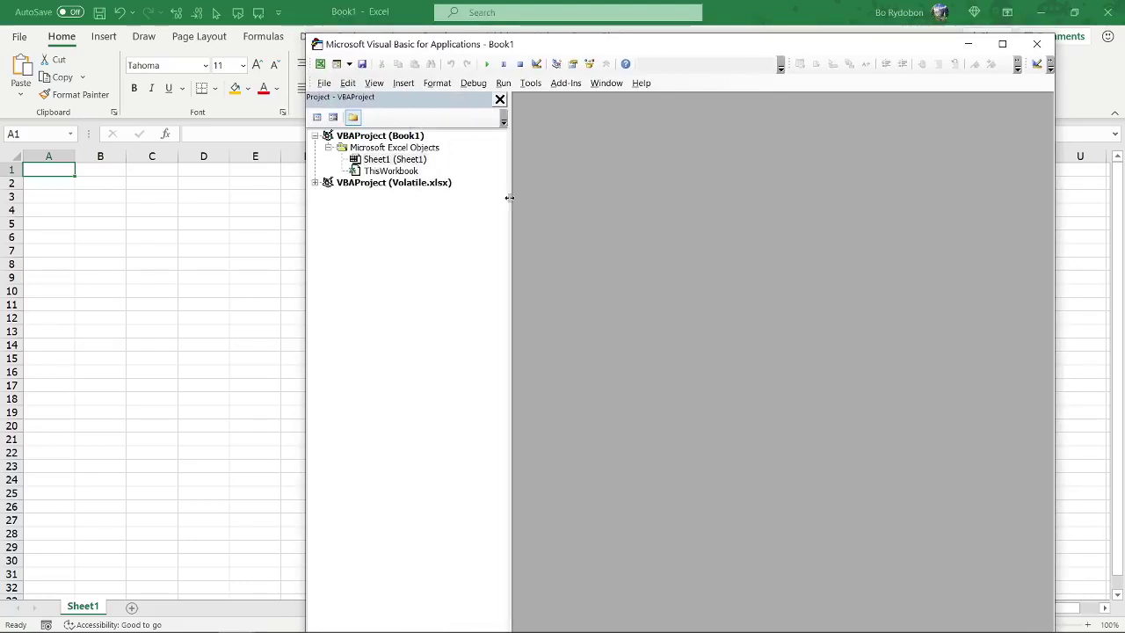
- Insert a new code module into the Book1 VBA project
{"action": "left_click", "coordinate": [396, 137]}
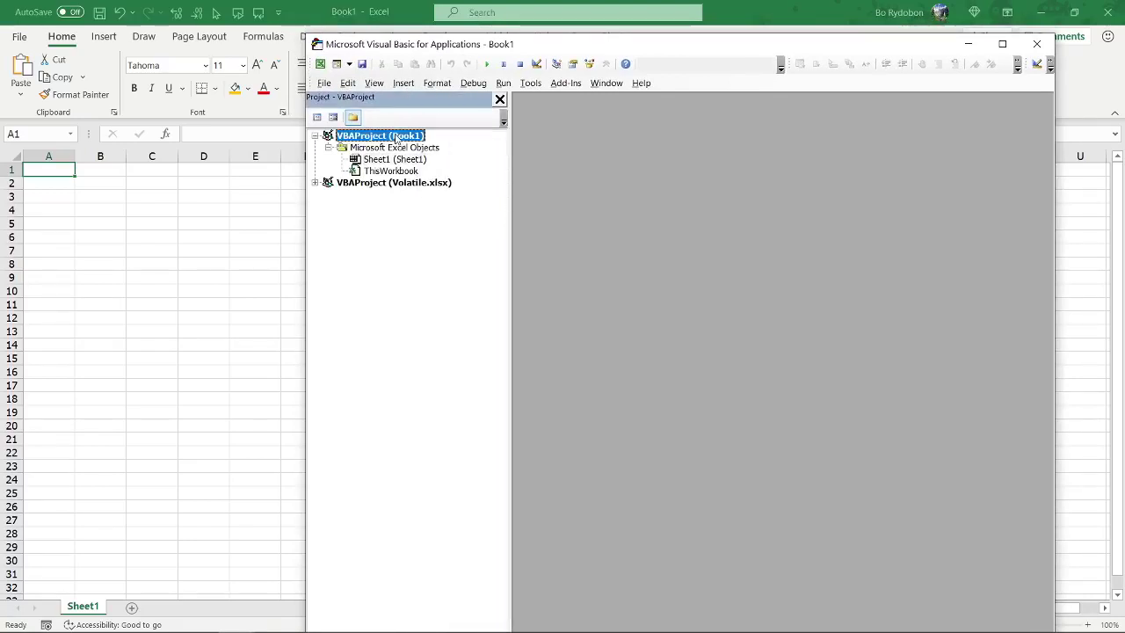
{"action": "left_click", "coordinate": [397, 184]}
{"action": "left_click", "coordinate": [395, 148]}
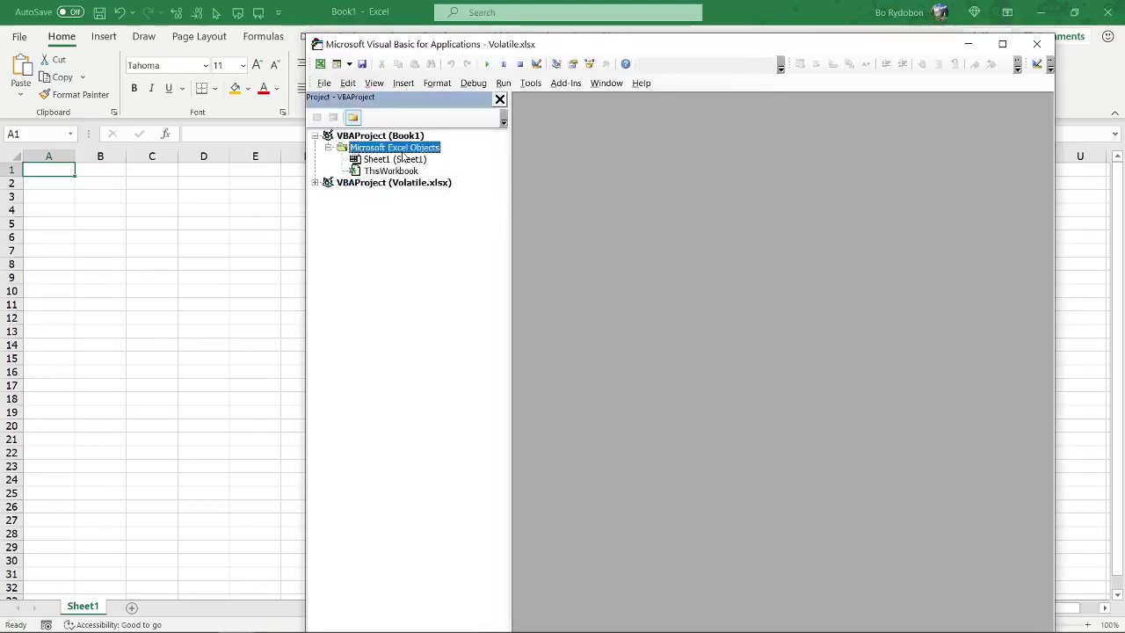
{"action": "left_click", "coordinate": [395, 160]}
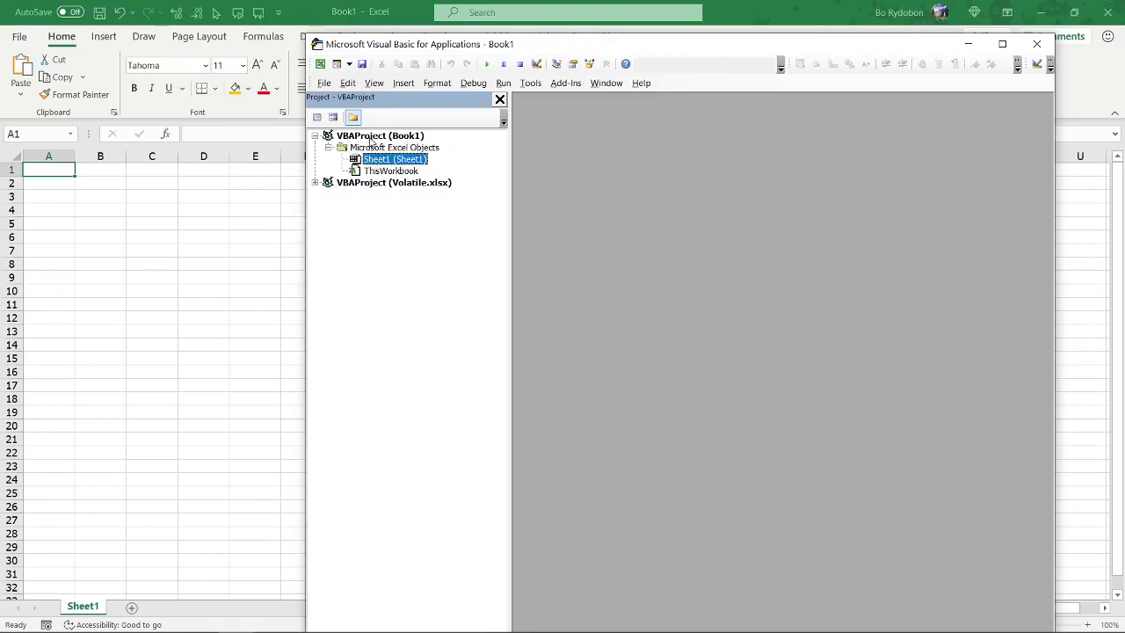
{"action": "left_click", "coordinate": [402, 84]}
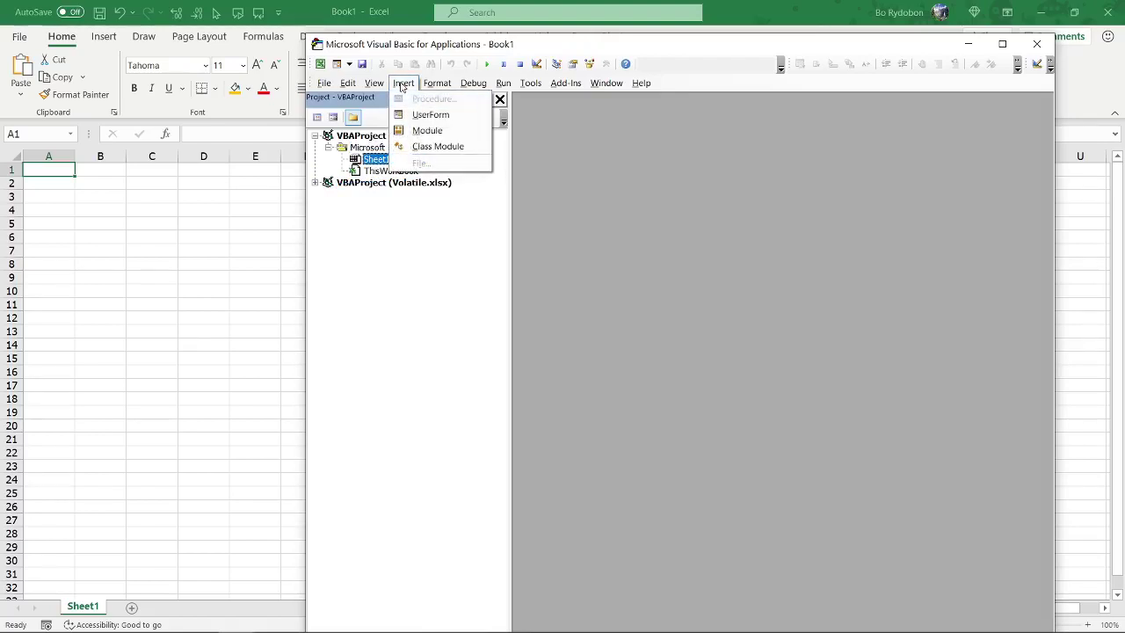
{"action": "left_click", "coordinate": [426, 130]}
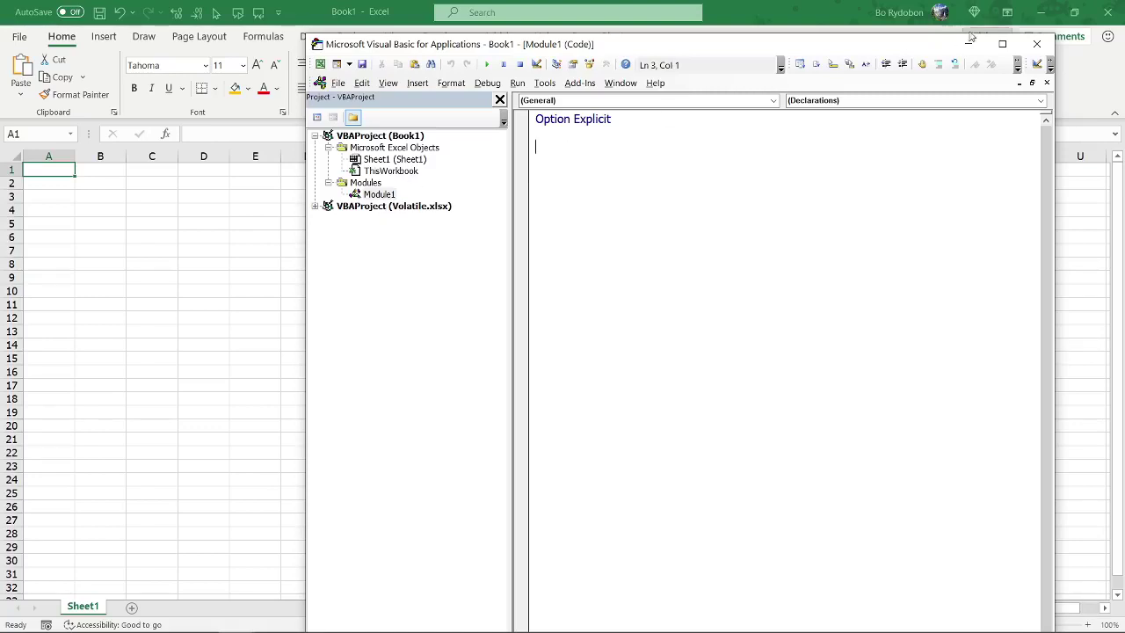
- Minimize Book1, copy the MicroTimer code sample from the Docs page and return to Module1
{"action": "left_click", "coordinate": [1038, 18]}
{"action": "left_click", "coordinate": [1037, 17]}
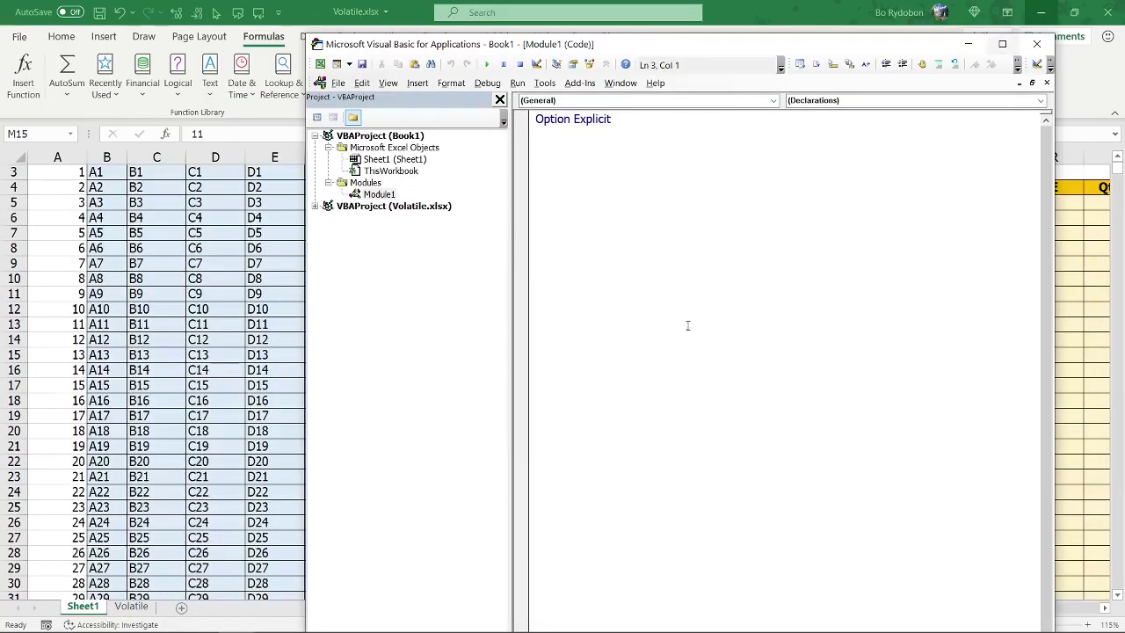
{"action": "left_click", "coordinate": [246, 550]}
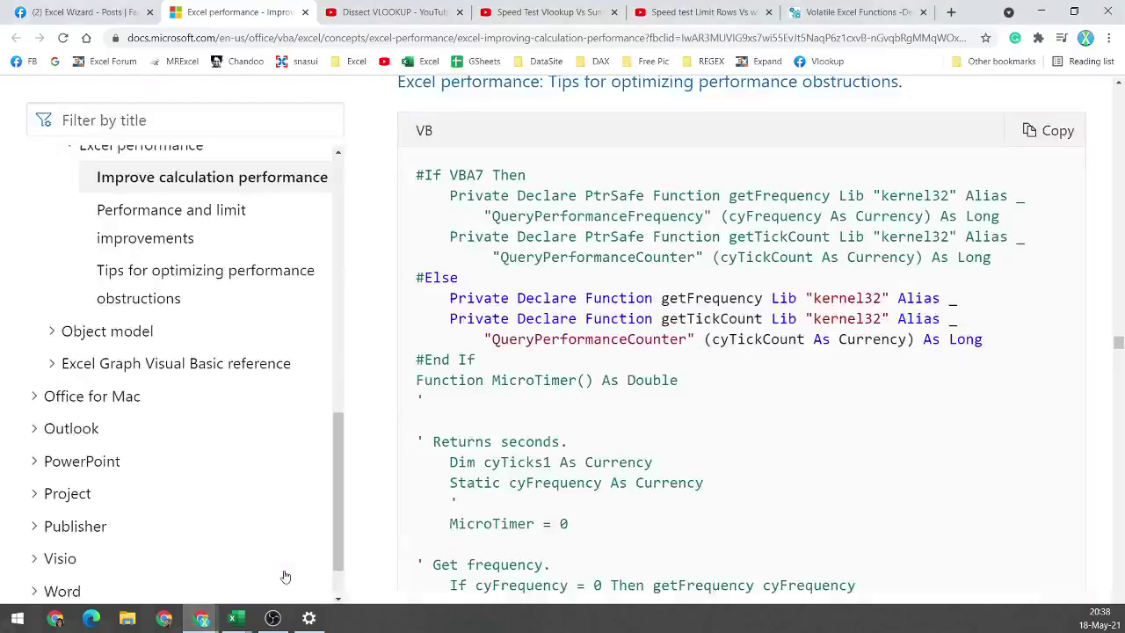
{"action": "left_click", "coordinate": [1039, 140]}
{"action": "mouse_move", "coordinate": [233, 619]}
{"action": "left_click", "coordinate": [400, 553]}
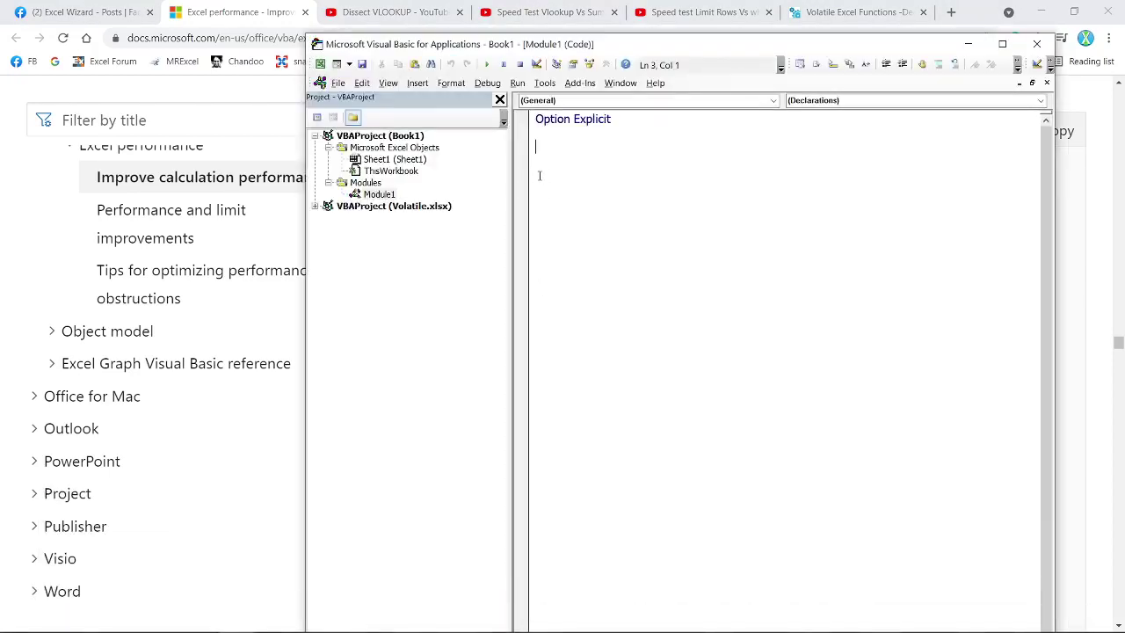
- Paste the MicroTimer code into Module1 and enlarge the code editor window
{"action": "key", "text": "ctrl+v"}
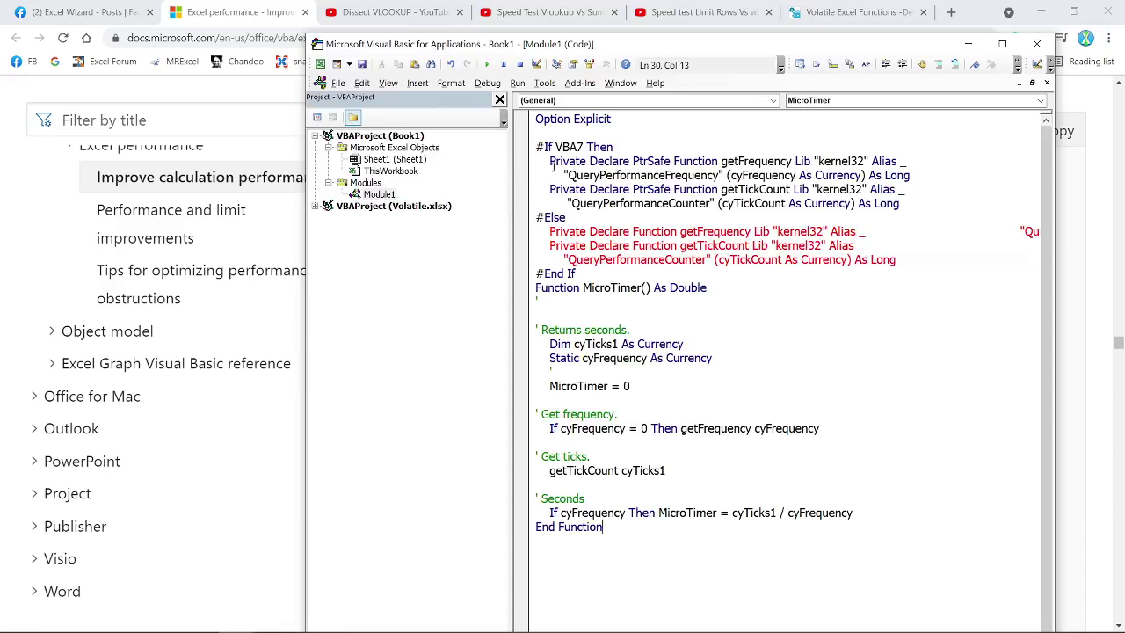
{"action": "left_click_drag", "start_coordinate": [800, 45], "coordinate": [636, 18]}
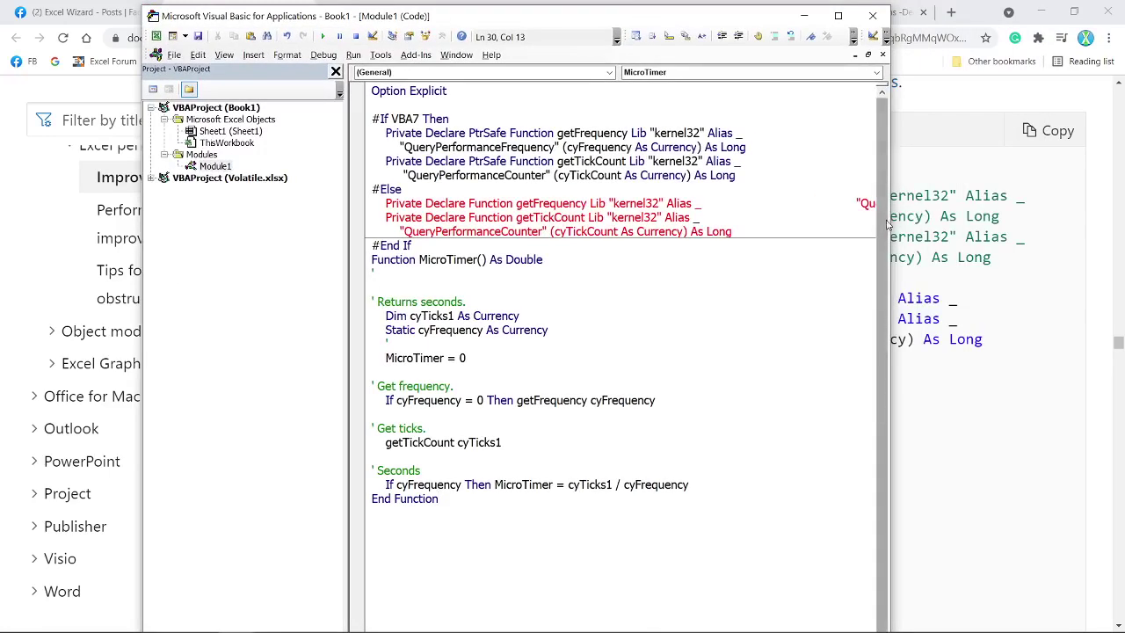
{"action": "left_click_drag", "start_coordinate": [890, 218], "coordinate": [1066, 218]}
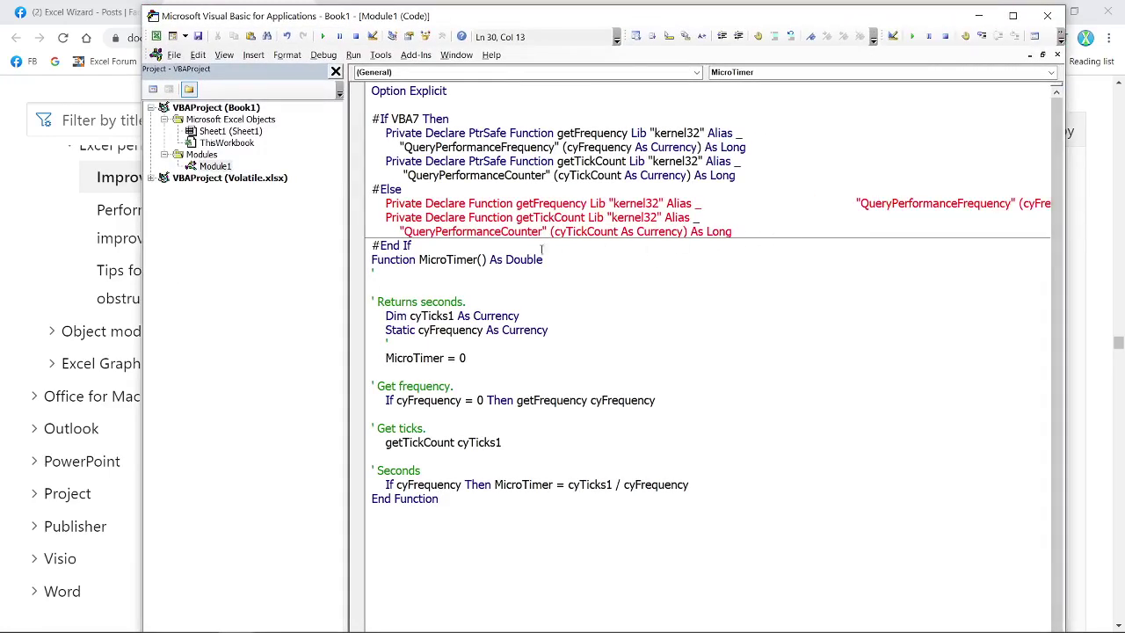
- Delete the #If VBA7 Then line and the #Else…#End If block, keeping the PtrSafe declarations
{"action": "left_click_drag", "start_coordinate": [434, 246], "coordinate": [357, 189]}
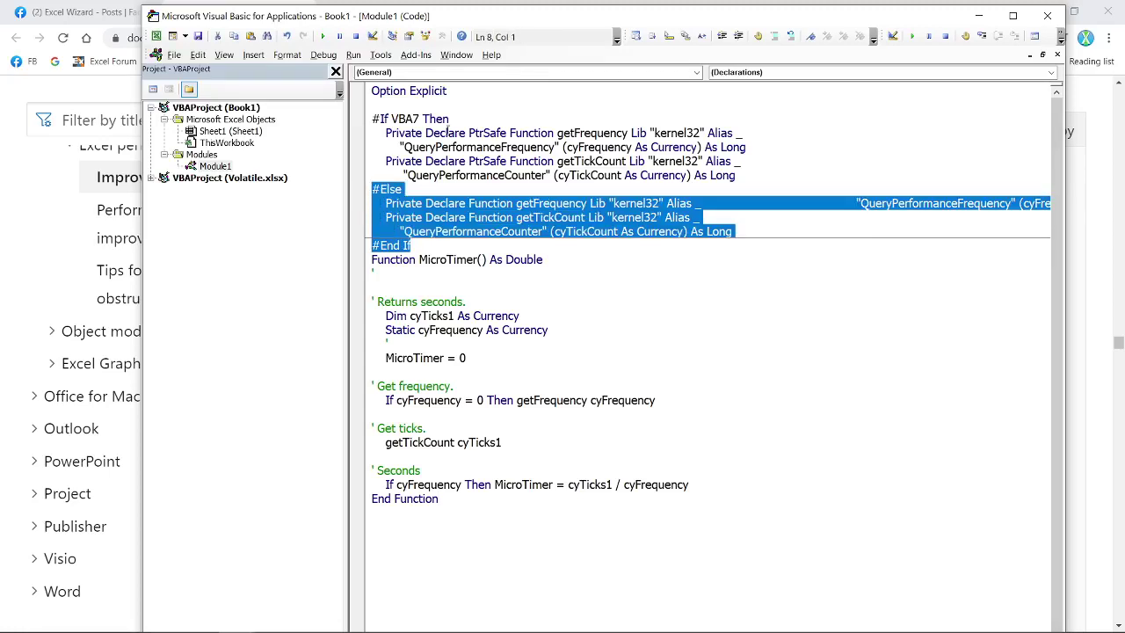
{"action": "left_click_drag", "start_coordinate": [450, 119], "coordinate": [368, 110]}
{"action": "key", "text": "Delete"}
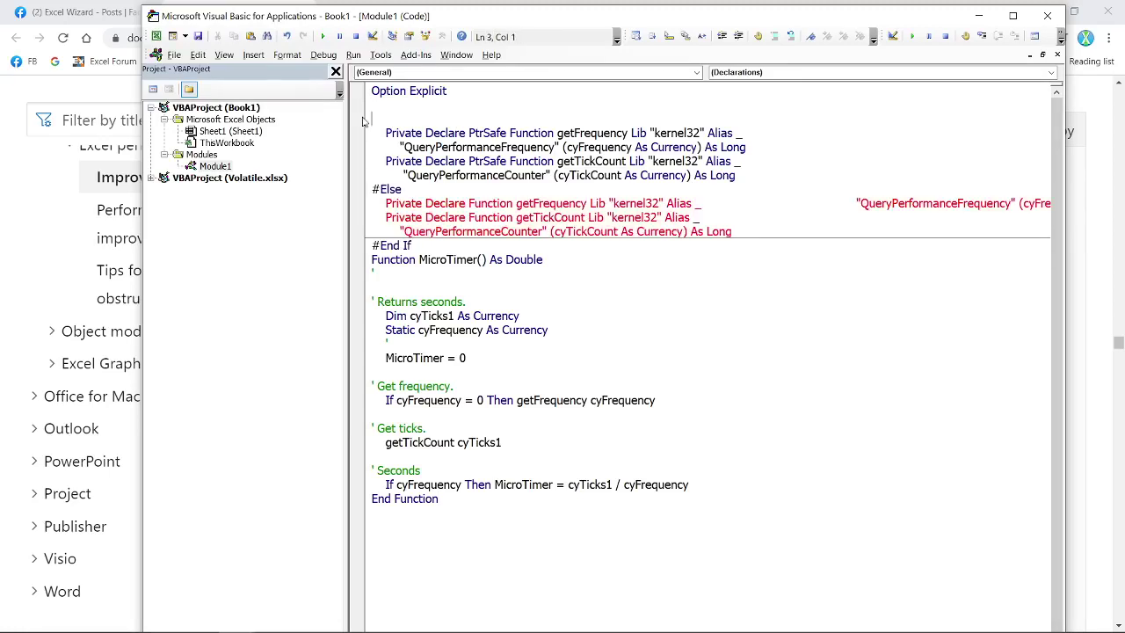
{"action": "mouse_move", "coordinate": [419, 247]}
{"action": "left_mouse_down"}
{"action": "mouse_move", "coordinate": [370, 218]}
{"action": "mouse_move", "coordinate": [361, 195]}
{"action": "left_mouse_up"}
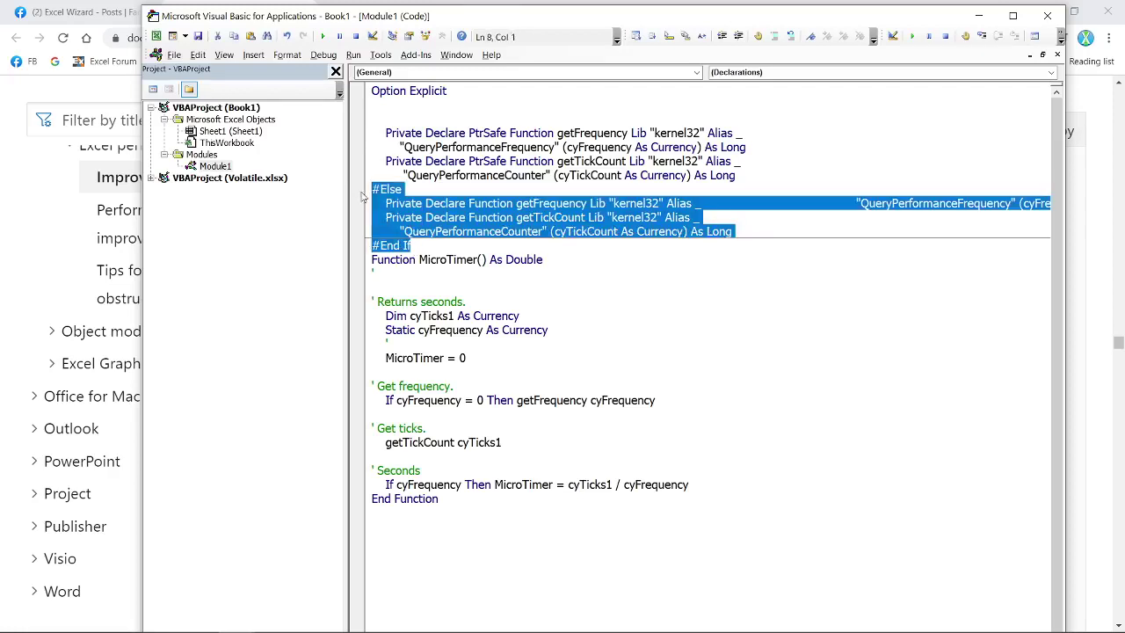
{"action": "key", "text": "Delete"}
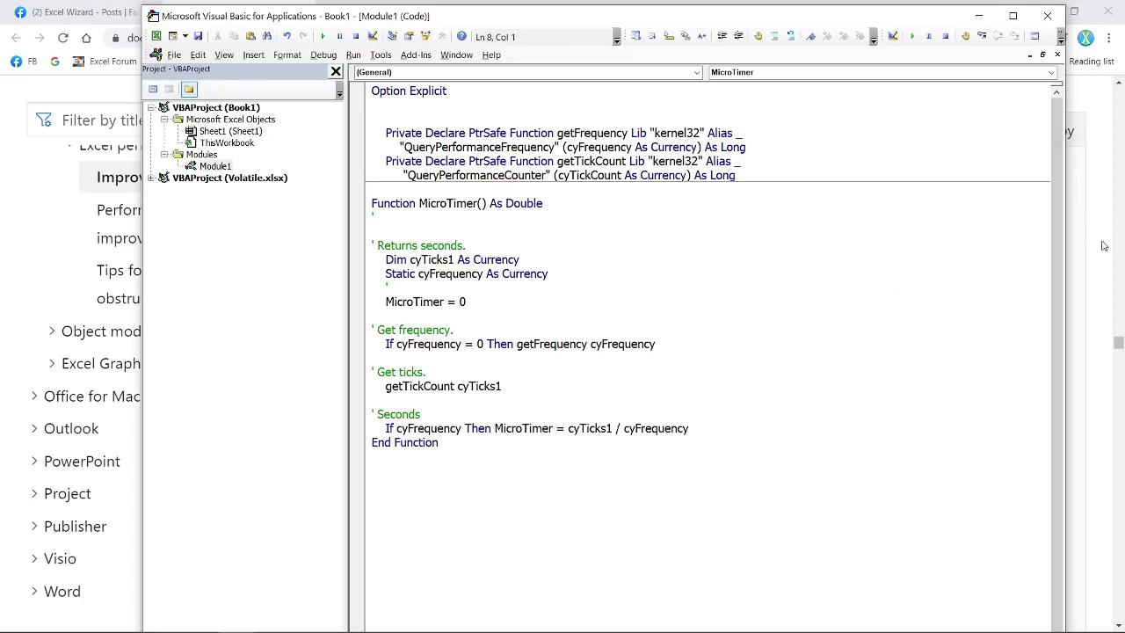
- Copy the timer subroutines code sample from the Microsoft Docs page
{"action": "left_click", "coordinate": [1097, 354]}
{"action": "scroll", "coordinate": [853, 372], "scroll_direction": "down", "scroll_amount": 3}
{"action": "scroll", "coordinate": [854, 373], "scroll_direction": "down", "scroll_amount": 3}
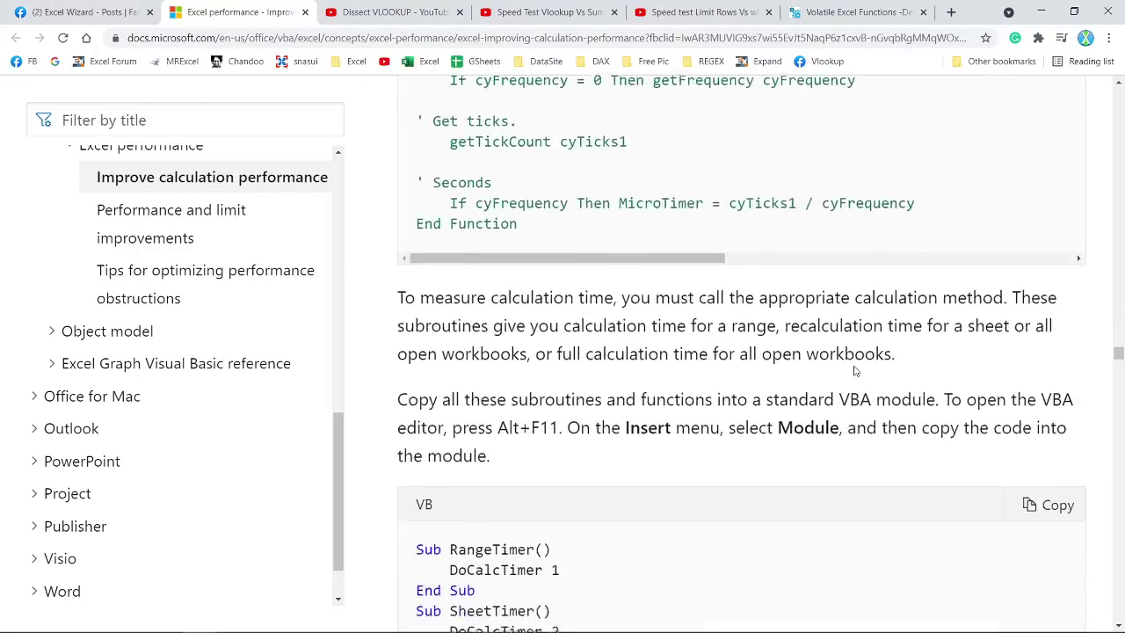
{"action": "scroll", "coordinate": [854, 373], "scroll_direction": "down", "scroll_amount": 3}
{"action": "scroll", "coordinate": [853, 373], "scroll_direction": "down", "scroll_amount": 1}
{"action": "left_click", "coordinate": [1030, 215]}
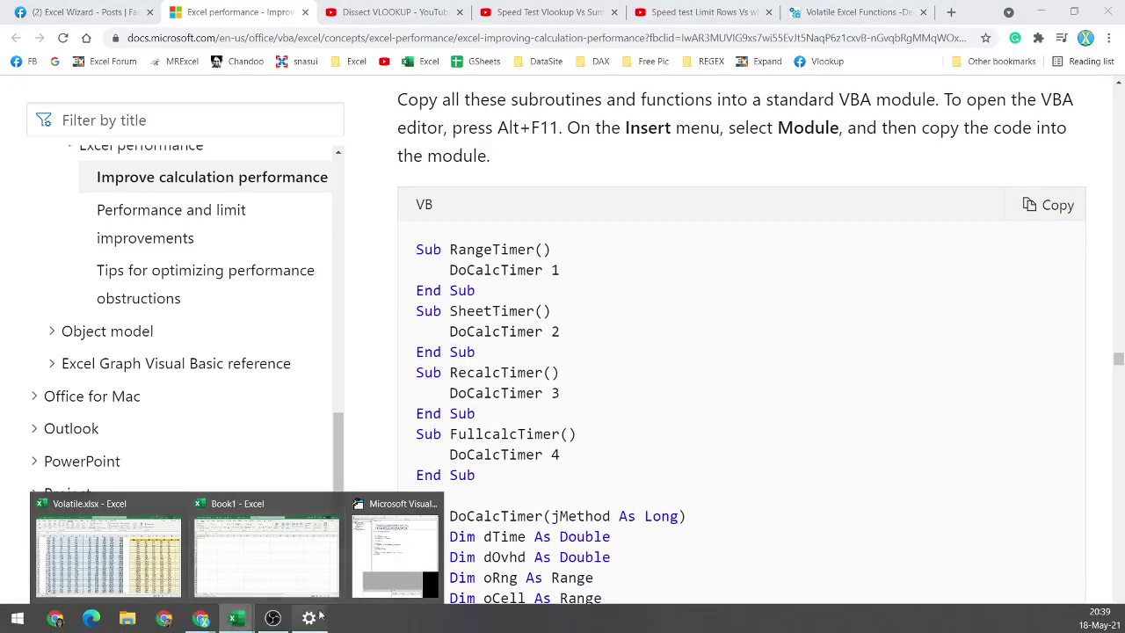
- Check the timer routines in Module1, then minimize the editor and bring back Volatile.xlsx
{"action": "left_click", "coordinate": [399, 545]}
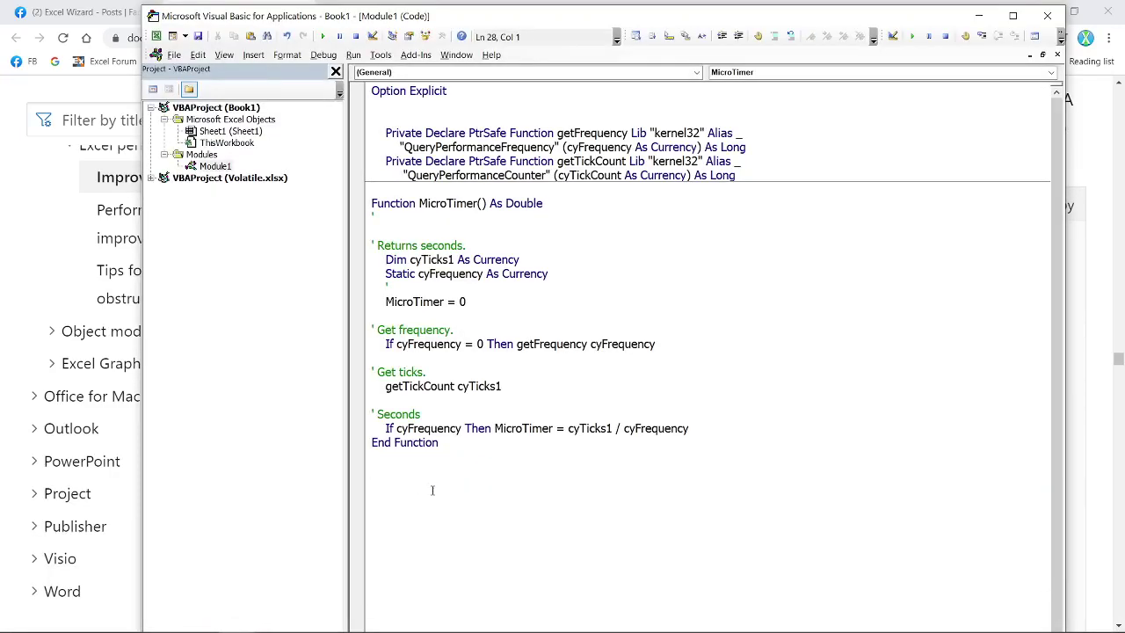
{"action": "scroll", "coordinate": [432, 490], "scroll_direction": "down", "scroll_amount": 15}
{"action": "scroll", "coordinate": [501, 434], "scroll_direction": "down", "scroll_amount": 1}
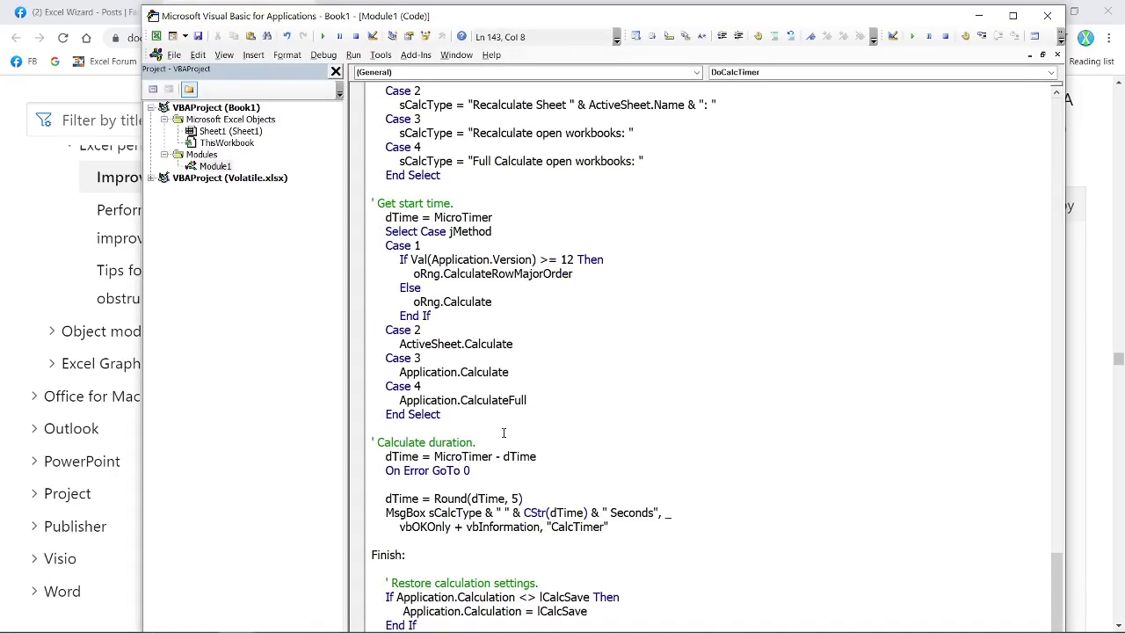
{"action": "scroll", "coordinate": [503, 432], "scroll_direction": "up", "scroll_amount": 10}
{"action": "scroll", "coordinate": [519, 438], "scroll_direction": "up", "scroll_amount": 15}
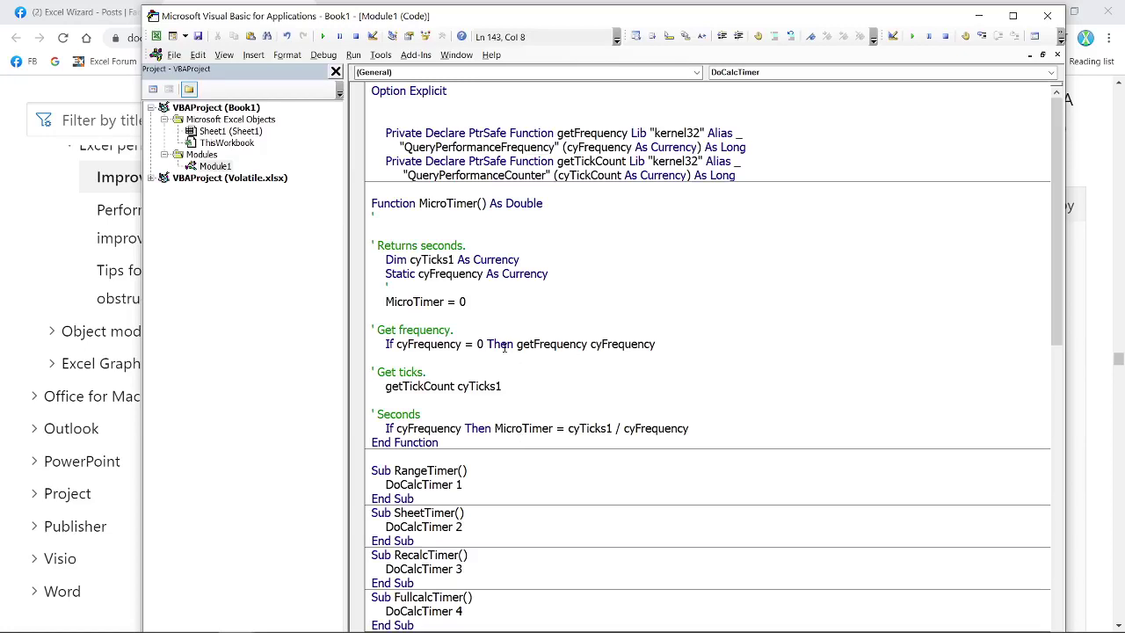
{"action": "left_click", "coordinate": [979, 25]}
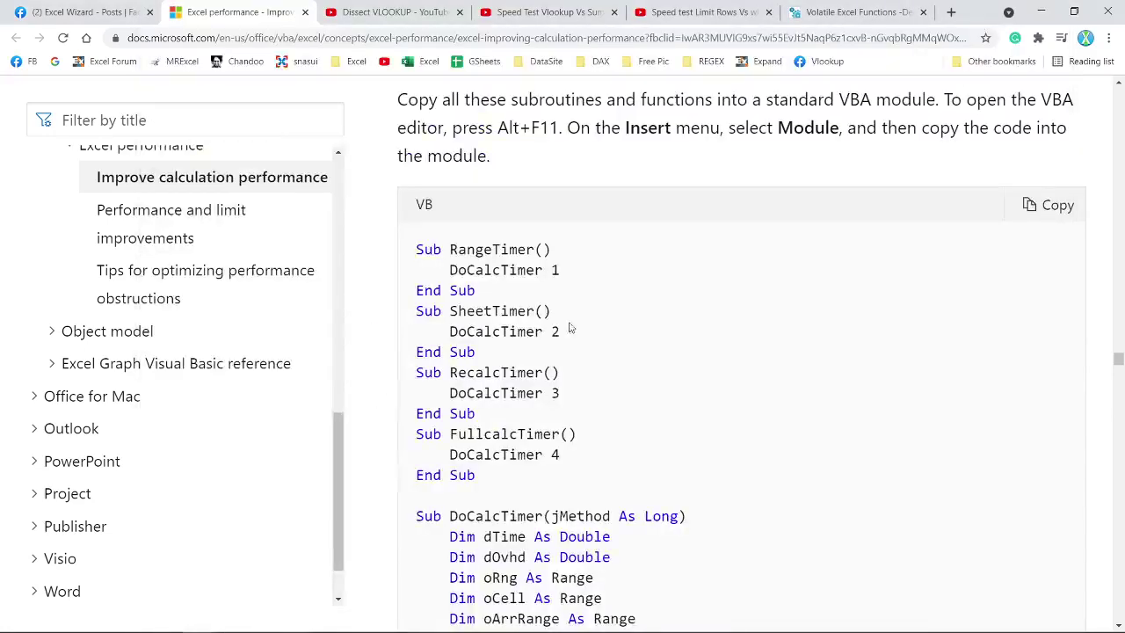
{"action": "mouse_move", "coordinate": [235, 619]}
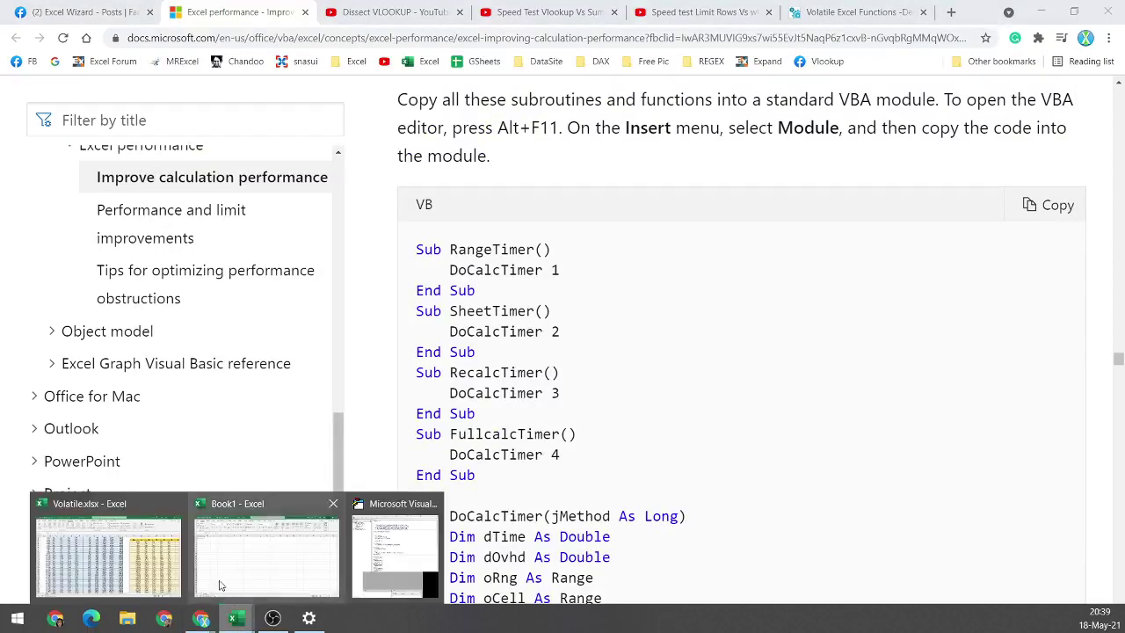
{"action": "left_click", "coordinate": [132, 563]}
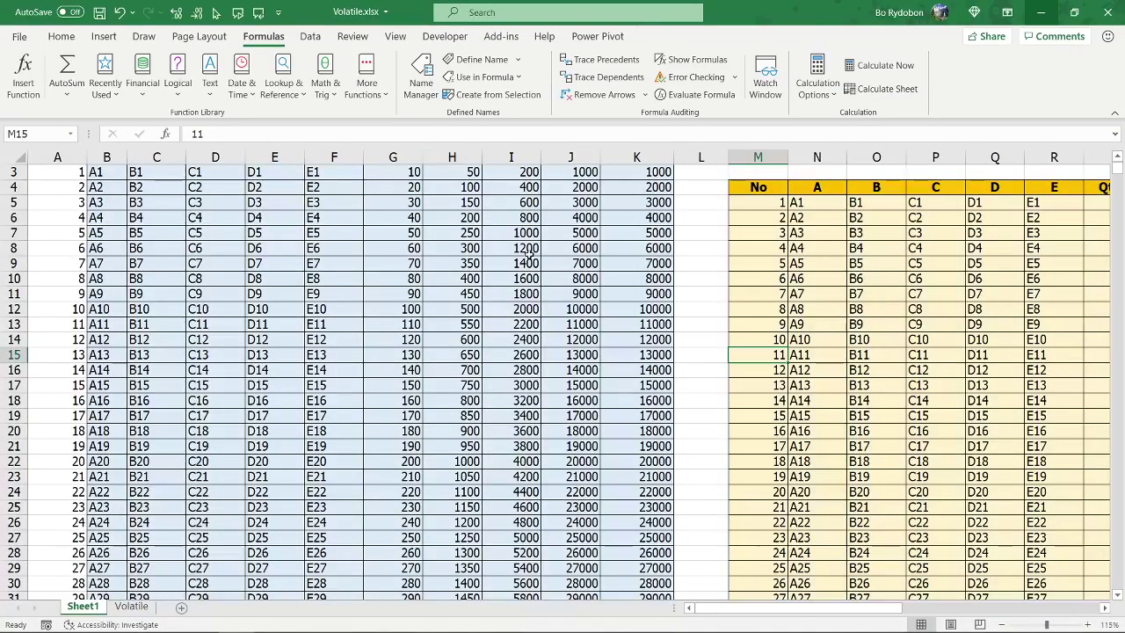
- Check the available macros in the Developer Macros list without running any
{"action": "scroll", "coordinate": [427, 162], "scroll_direction": "up", "scroll_amount": 1}
{"action": "left_click", "coordinate": [439, 38]}
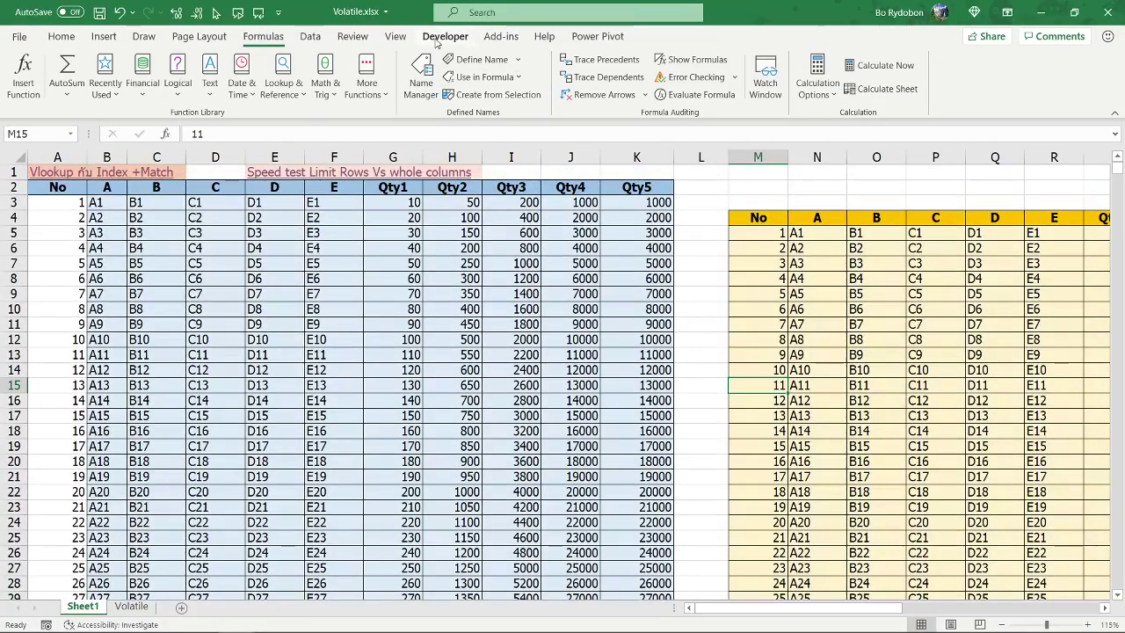
{"action": "left_click", "coordinate": [54, 77]}
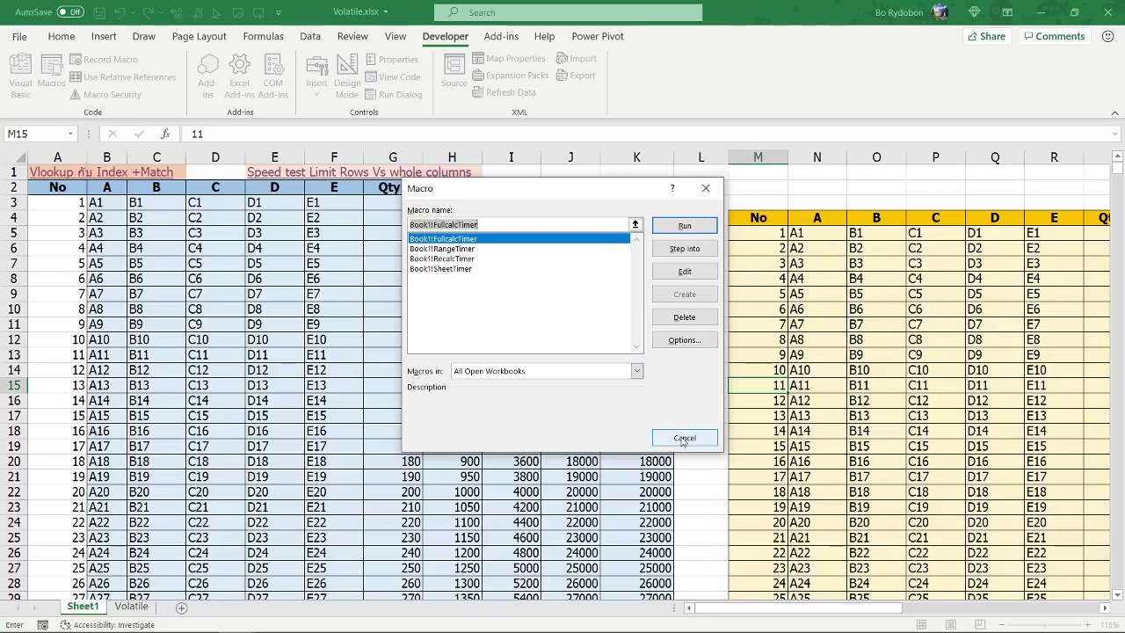
{"action": "left_click", "coordinate": [684, 439]}
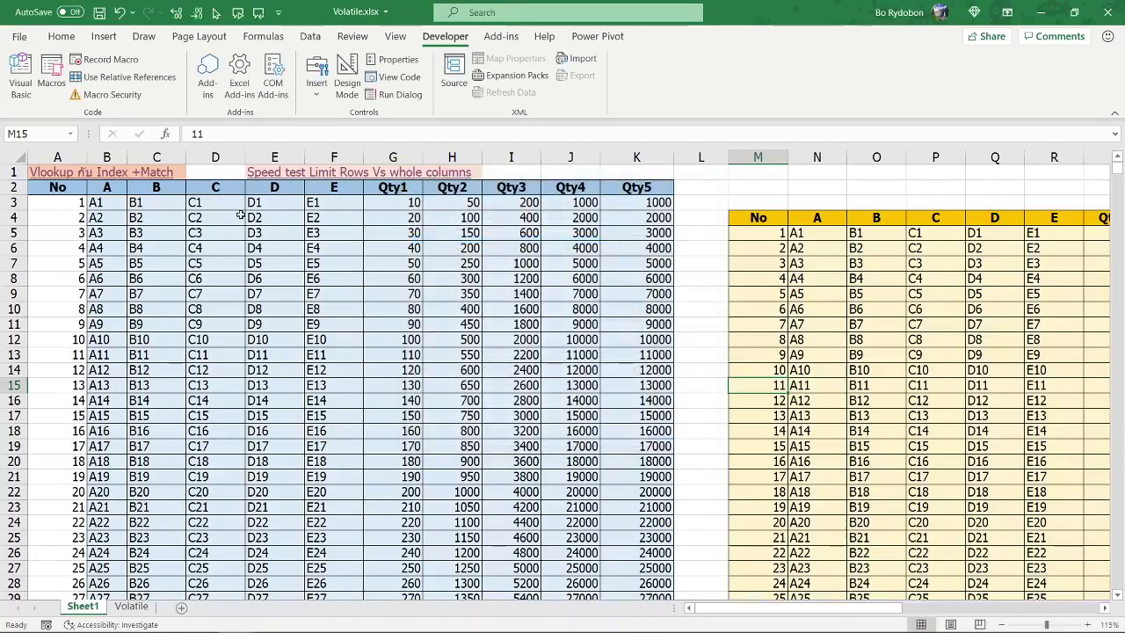
- Draw a rectangle shape over column L, rows 3–12
{"action": "left_click", "coordinate": [103, 36]}
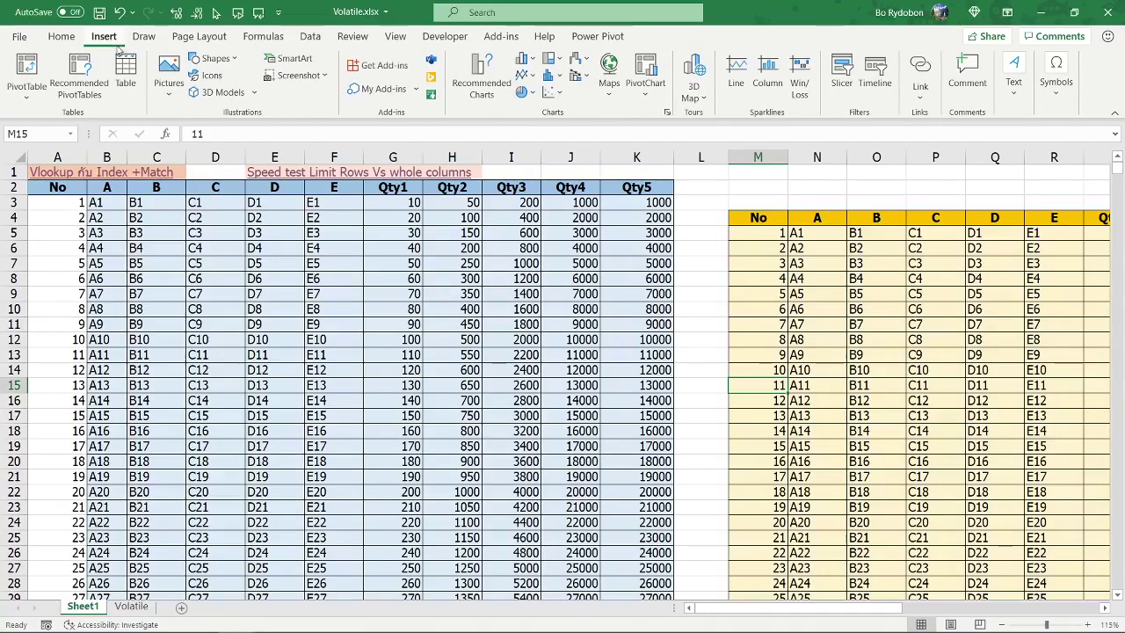
{"action": "left_click", "coordinate": [235, 61]}
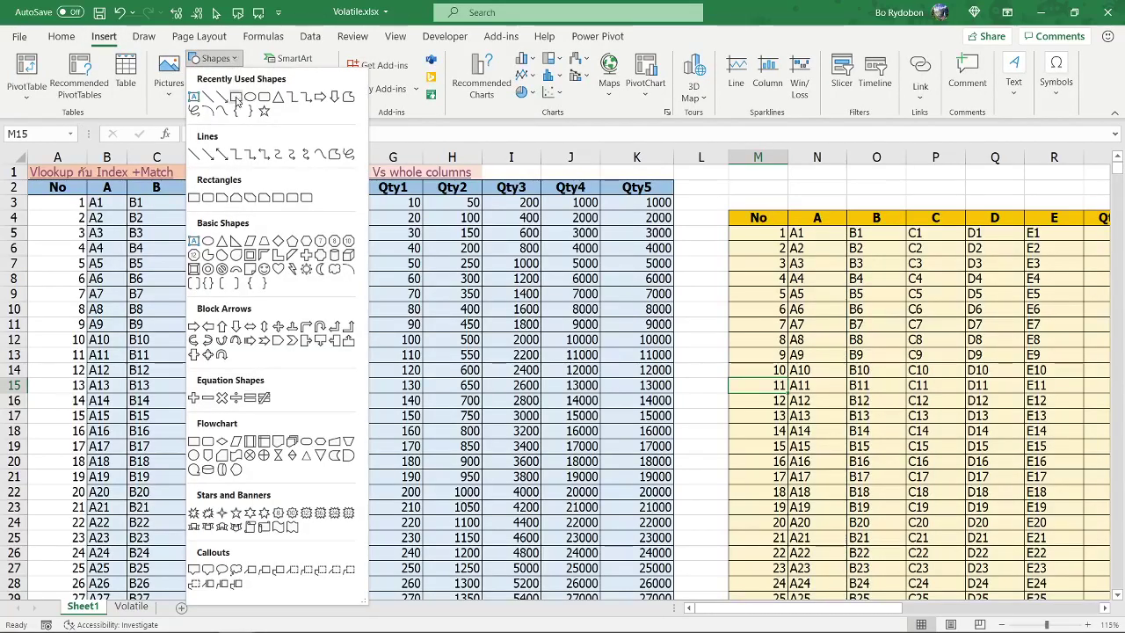
{"action": "left_click", "coordinate": [288, 117]}
{"action": "left_click_drag", "start_coordinate": [687, 204], "coordinate": [715, 349]}
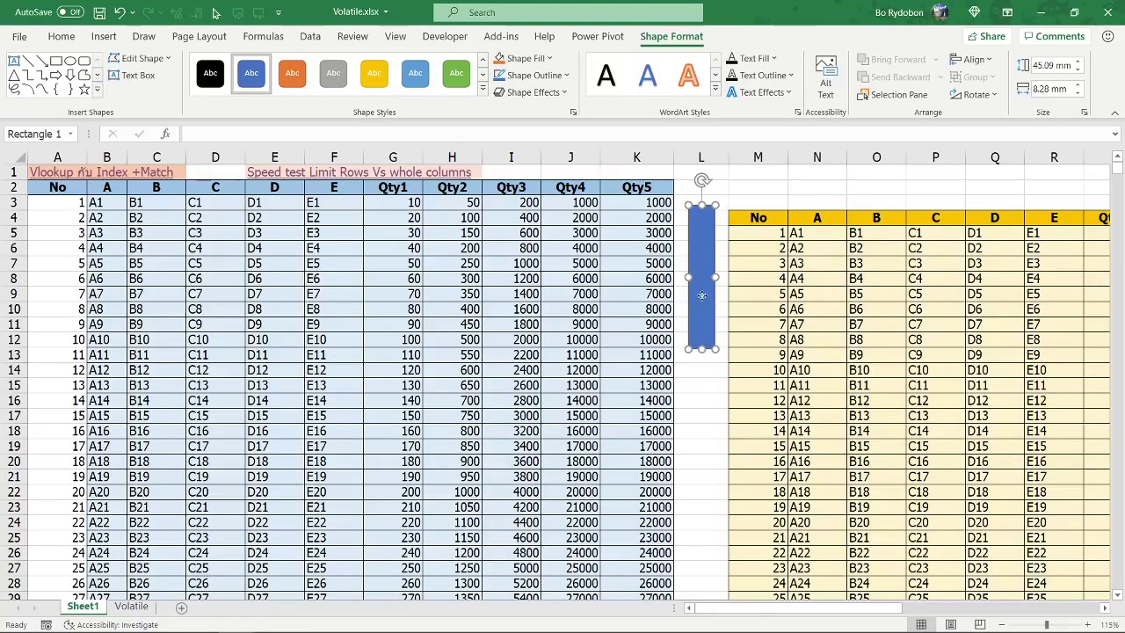
- Assign the Book1!RangeTimer macro to the rectangle
{"action": "right_click", "coordinate": [703, 301]}
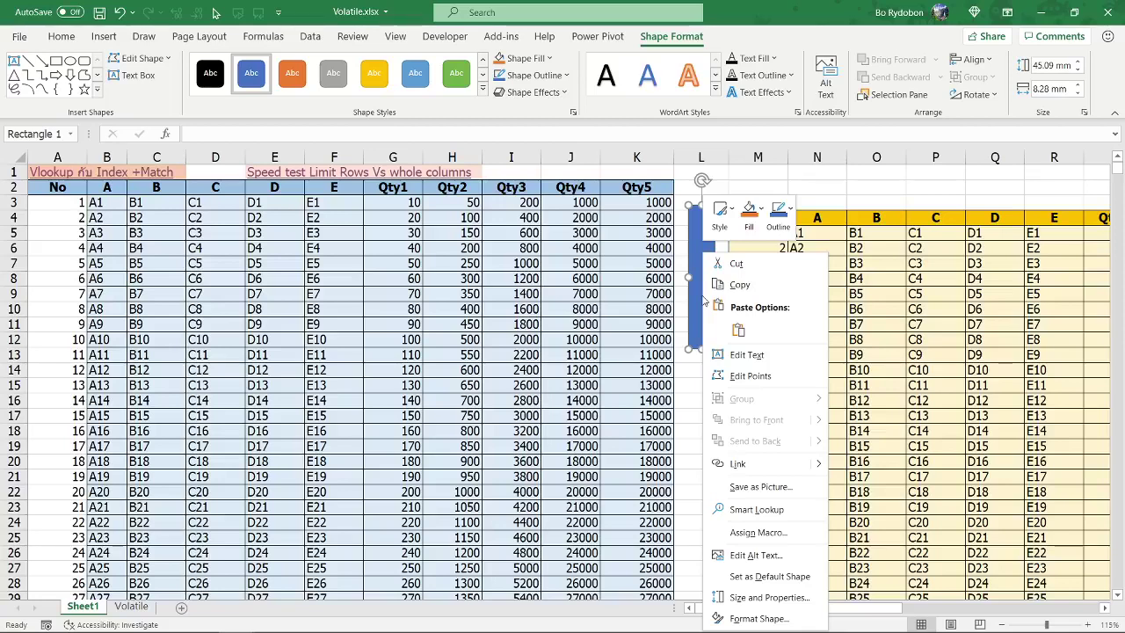
{"action": "left_click", "coordinate": [775, 533]}
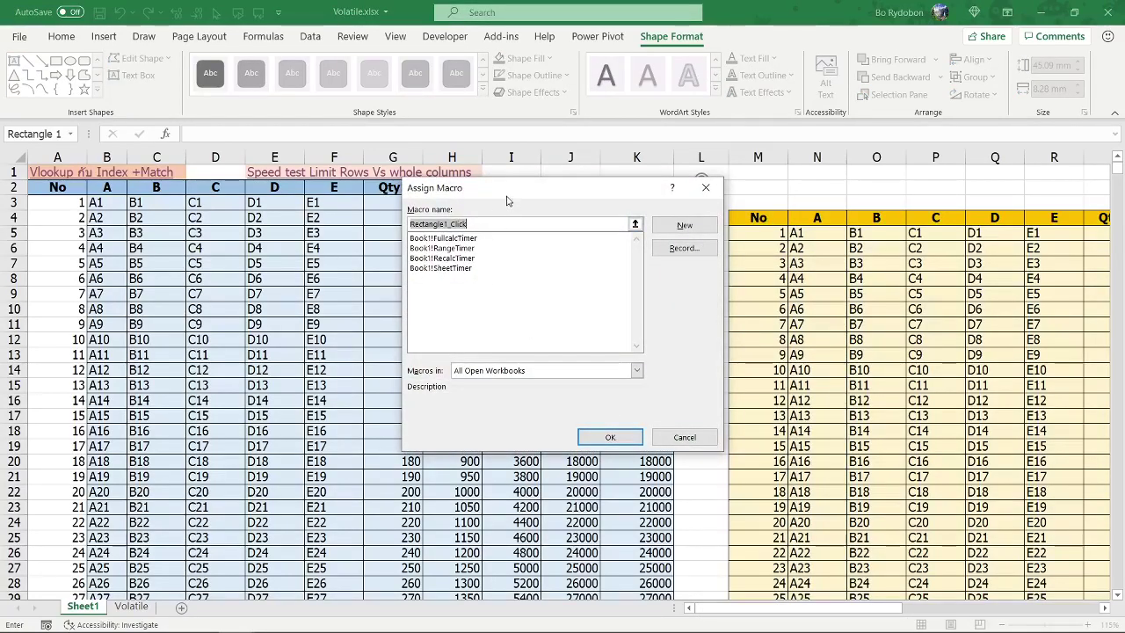
{"action": "left_click_drag", "start_coordinate": [507, 191], "coordinate": [440, 283]}
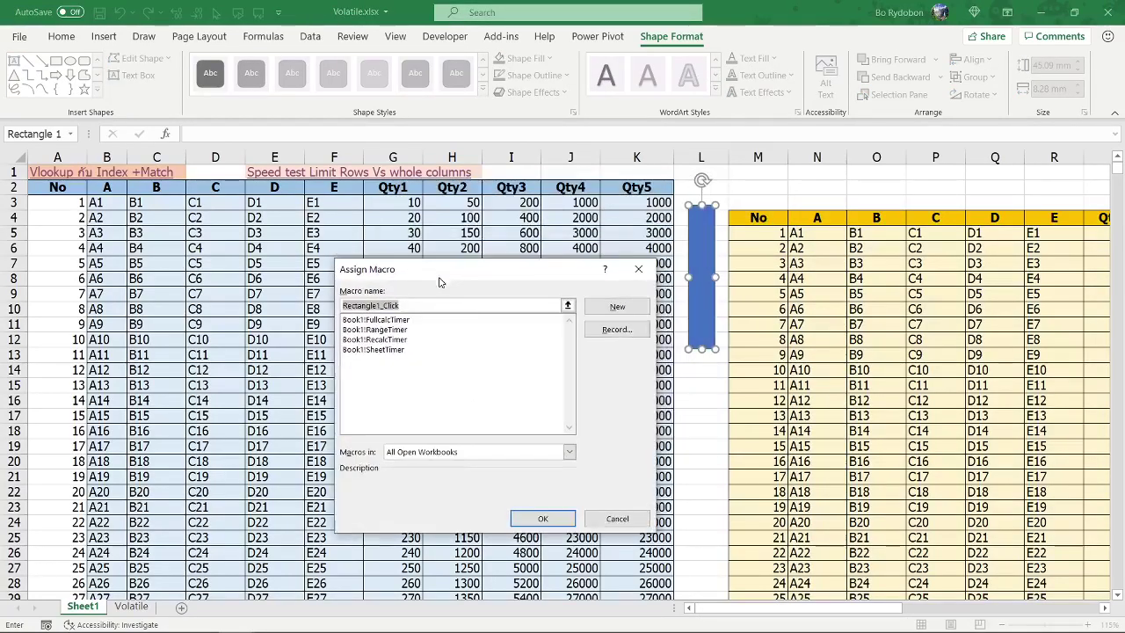
{"action": "left_click", "coordinate": [369, 330]}
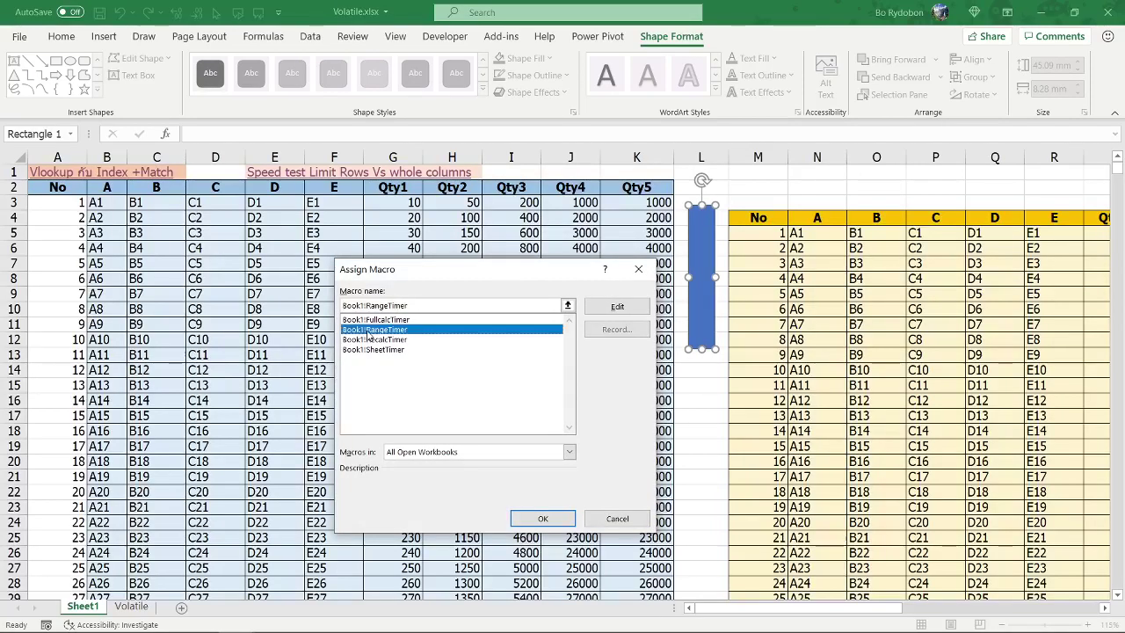
{"action": "left_click", "coordinate": [529, 521]}
- Select B3:K10 and run RangeTimer from the rectangle, timing about 0.00676 seconds, then close the result
{"action": "left_click", "coordinate": [452, 263]}
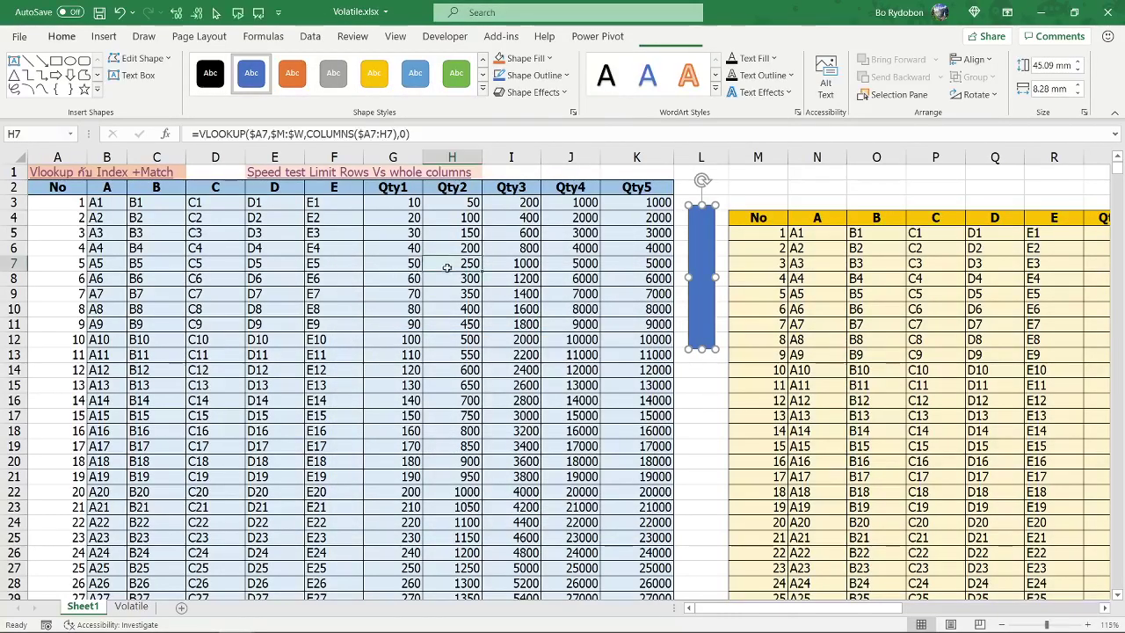
{"action": "mouse_move", "coordinate": [102, 202]}
{"action": "left_mouse_down"}
{"action": "mouse_move", "coordinate": [460, 288]}
{"action": "mouse_move", "coordinate": [627, 288]}
{"action": "mouse_move", "coordinate": [635, 339]}
{"action": "left_mouse_up"}
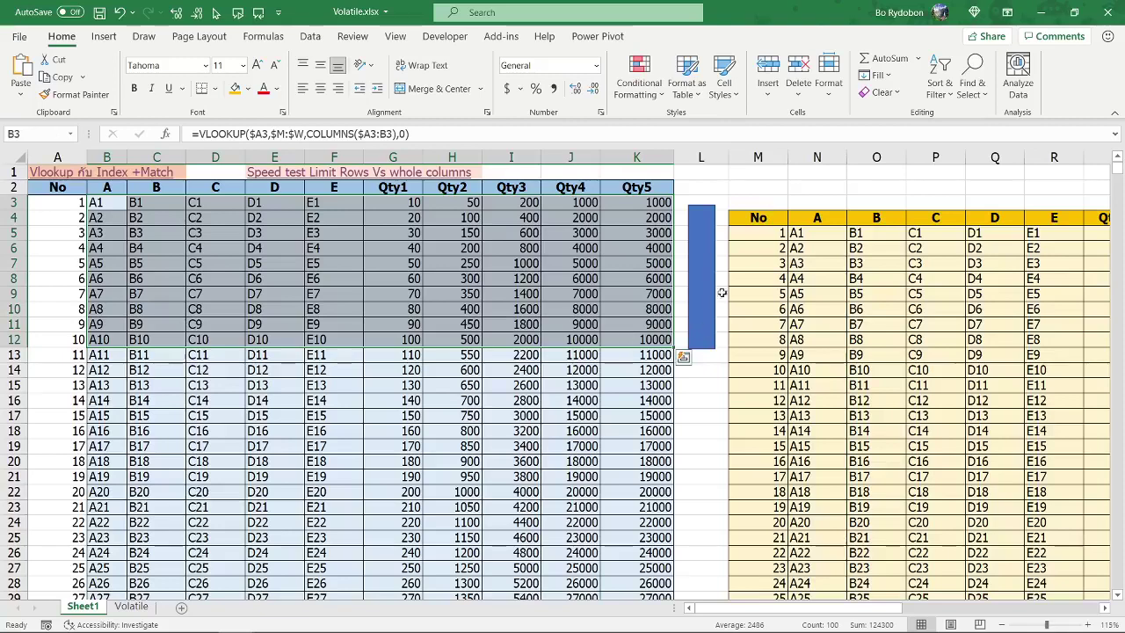
{"action": "left_click", "coordinate": [706, 285]}
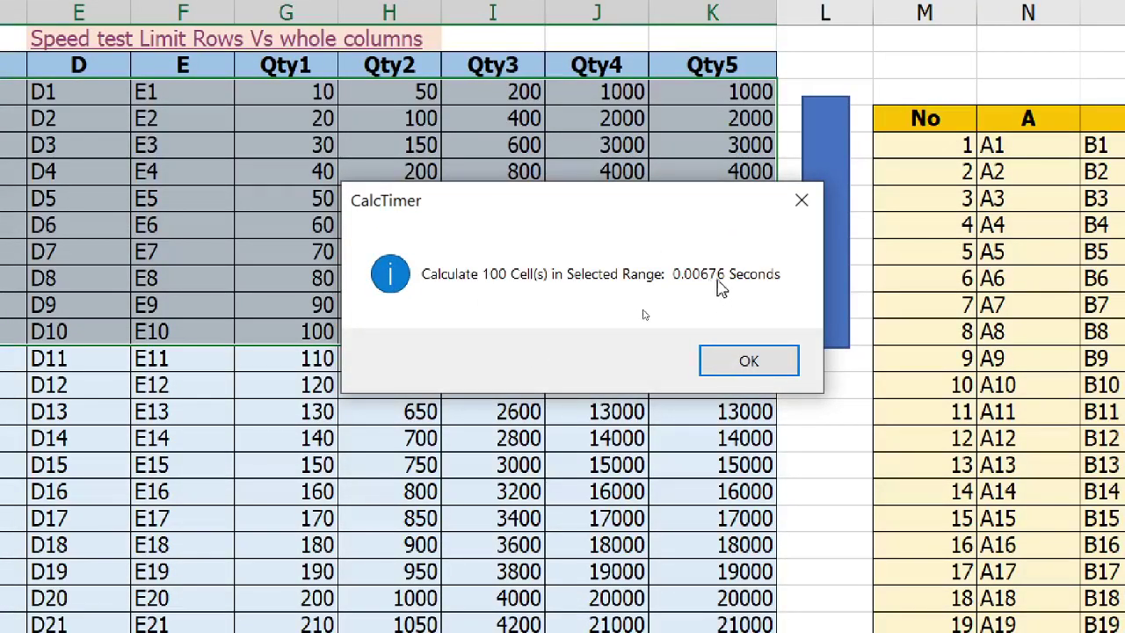
{"action": "left_click", "coordinate": [802, 200]}
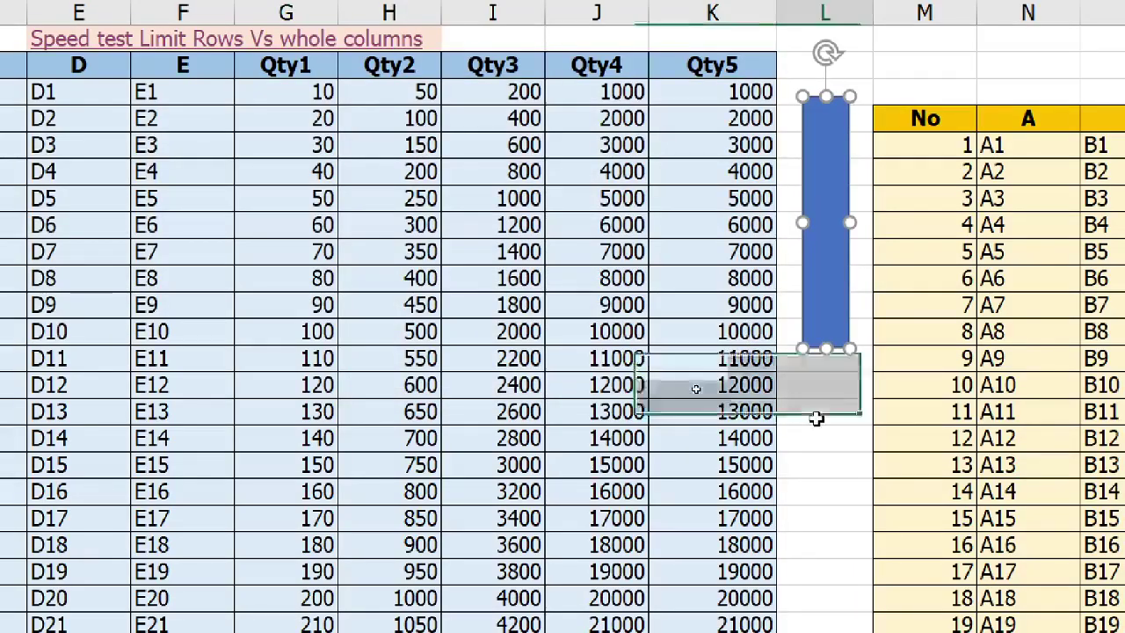
{"action": "scroll", "coordinate": [658, 390], "scroll_direction": "down", "scroll_amount": 4}
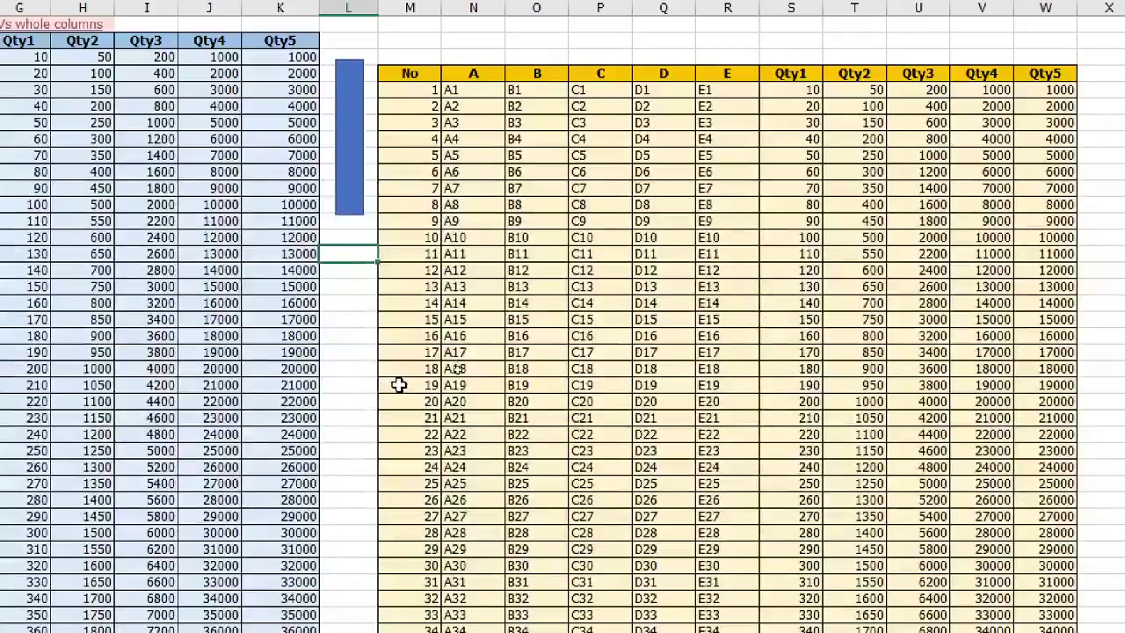
{"action": "scroll", "coordinate": [693, 443], "scroll_direction": "up", "scroll_amount": 1}
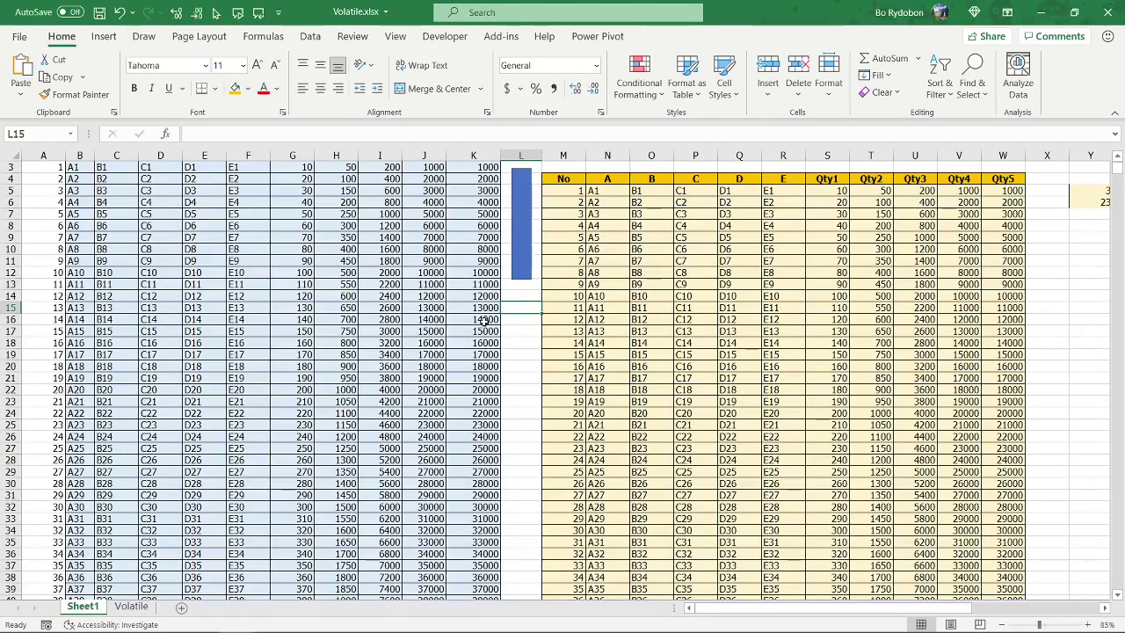
- Clear the top rows of the yellow M:W lookup table and return to the top of the sheet
{"action": "key", "text": "ctrl+z"}
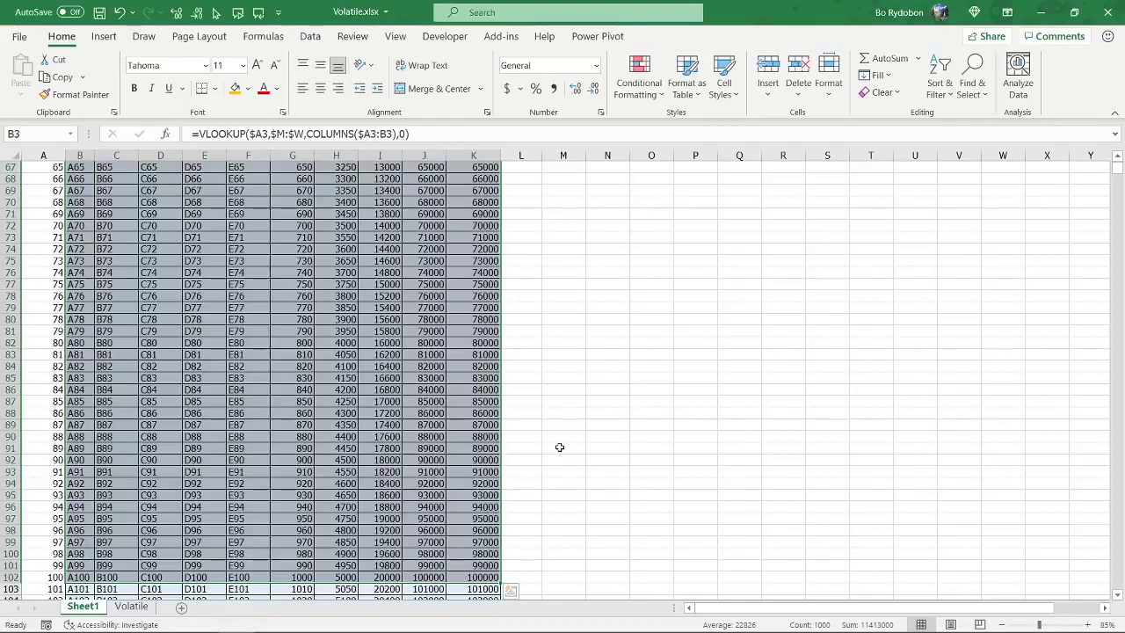
{"action": "scroll", "coordinate": [492, 453], "scroll_direction": "up", "scroll_amount": 10}
{"action": "key", "text": "ctrl+y"}
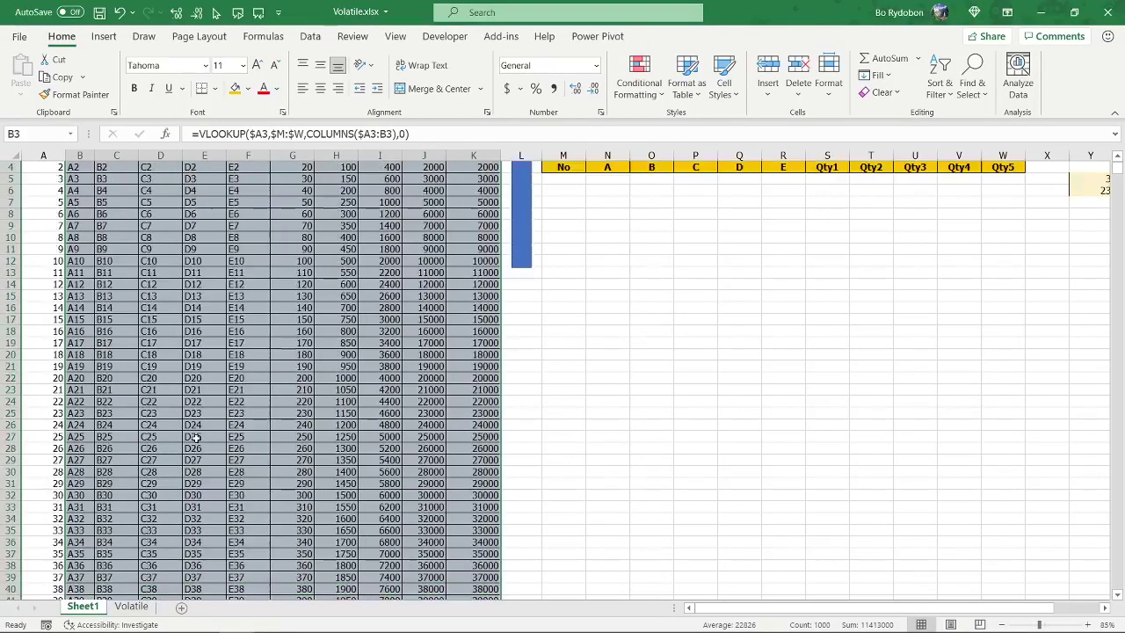
{"action": "scroll", "coordinate": [237, 428], "scroll_direction": "up", "scroll_amount": 1}
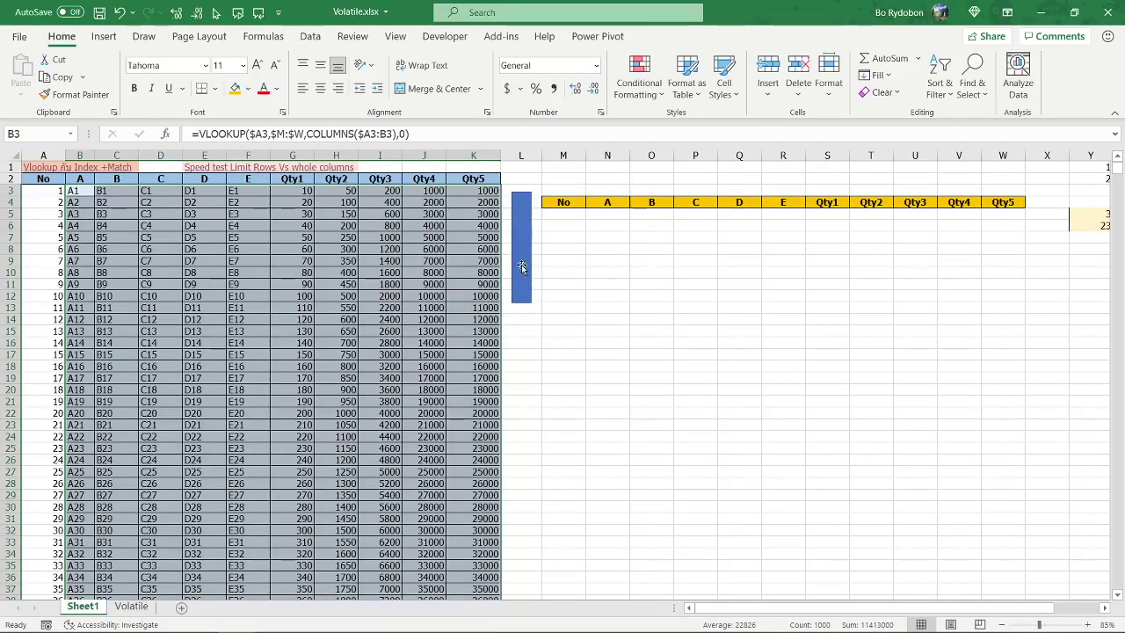
- Re-assign Book1!RangeTimer to the blue rectangle, then select cell B3
{"action": "left_click", "coordinate": [521, 267]}
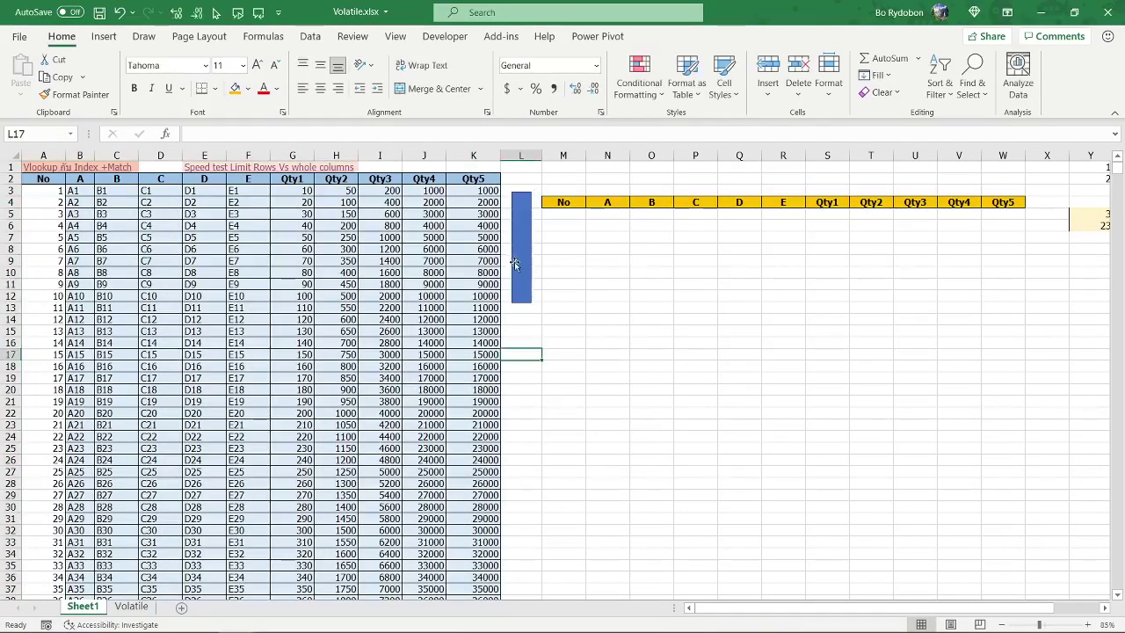
{"action": "left_click", "coordinate": [515, 266]}
{"action": "right_click", "coordinate": [517, 263]}
{"action": "left_click", "coordinate": [607, 533]}
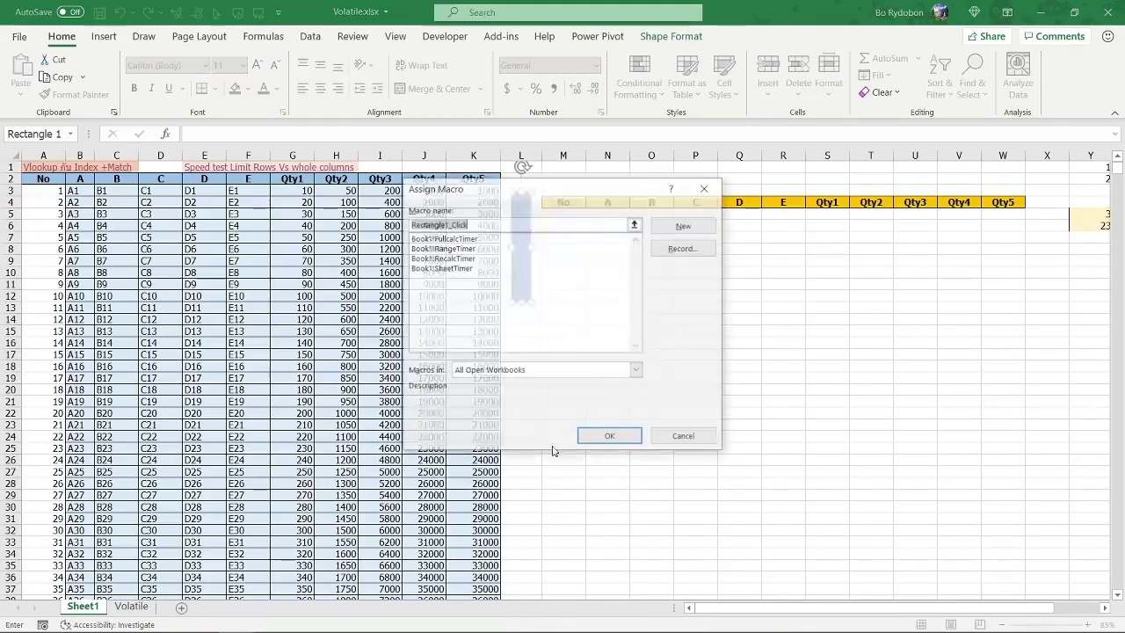
{"action": "left_click", "coordinate": [446, 248]}
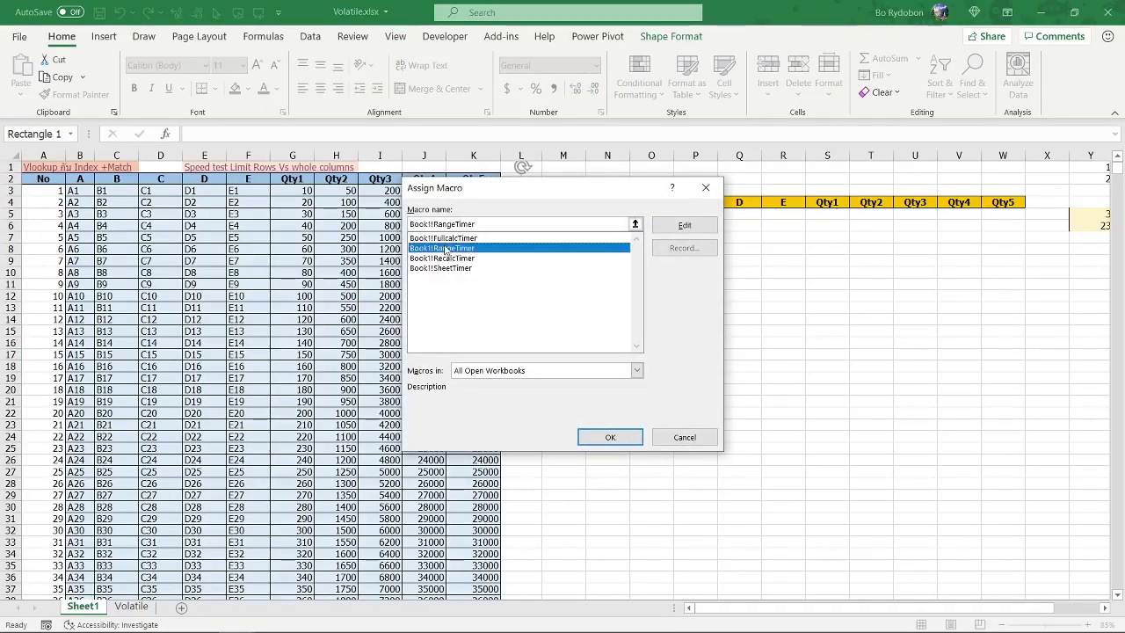
{"action": "left_click", "coordinate": [615, 440]}
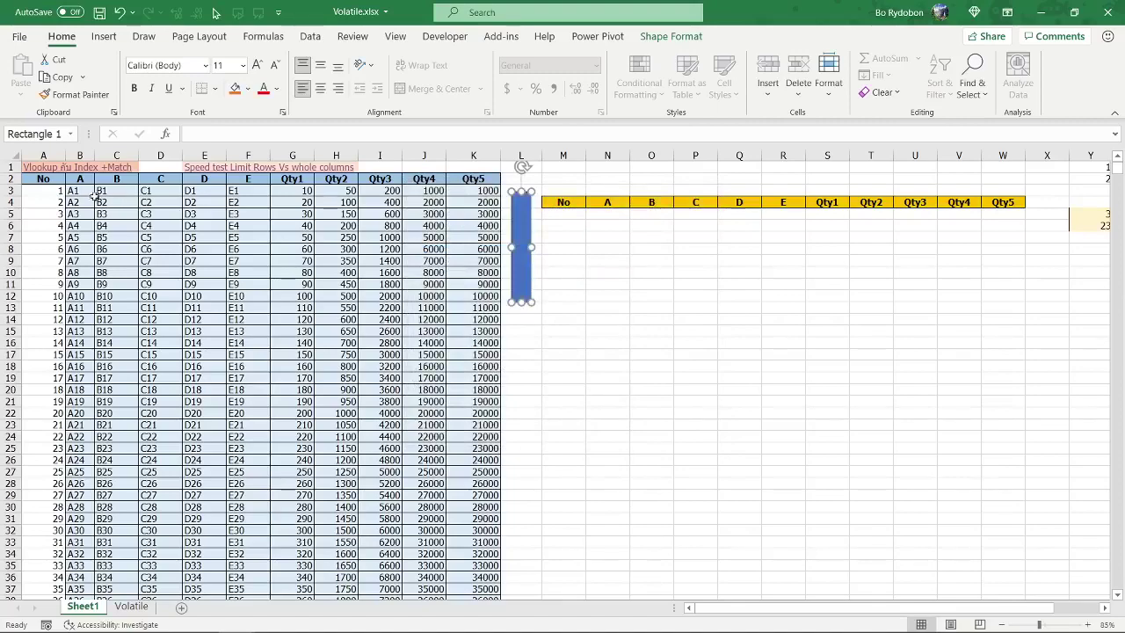
{"action": "left_click", "coordinate": [78, 190]}
- Run RangeTimer on B3:K102, timing 1000 cells at 0.33765 seconds, then select cell Y9
{"action": "key", "text": "ctrl+shift+Right"}
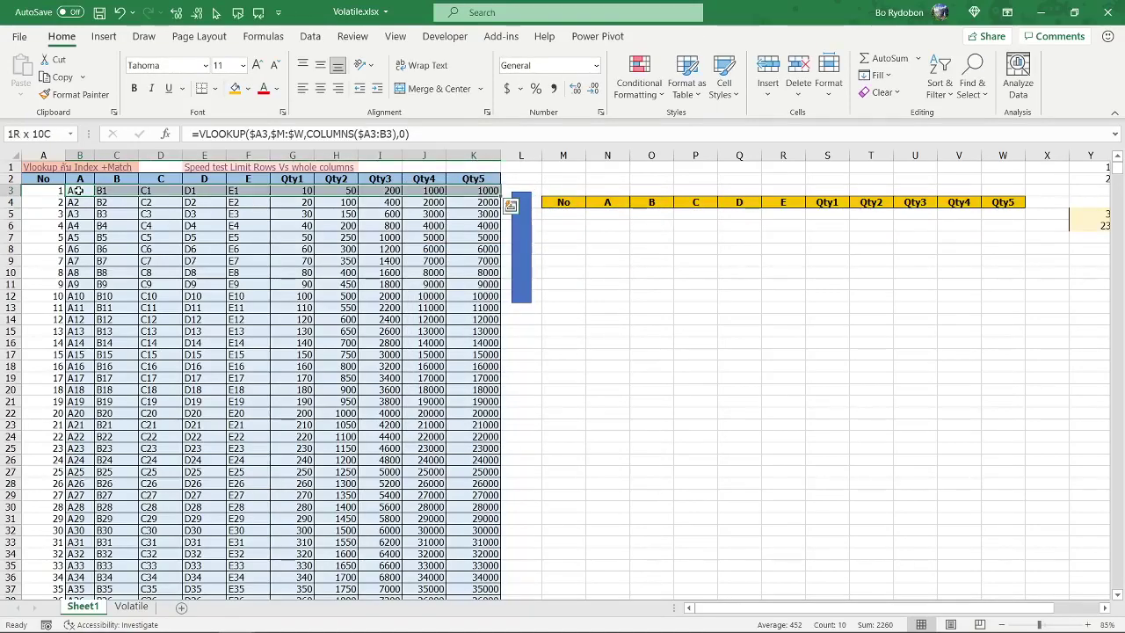
{"action": "mouse_move", "coordinate": [78, 190]}
{"action": "left_mouse_down"}
{"action": "mouse_move", "coordinate": [437, 483]}
{"action": "mouse_move", "coordinate": [443, 182]}
{"action": "mouse_move", "coordinate": [475, 213]}
{"action": "left_mouse_up"}
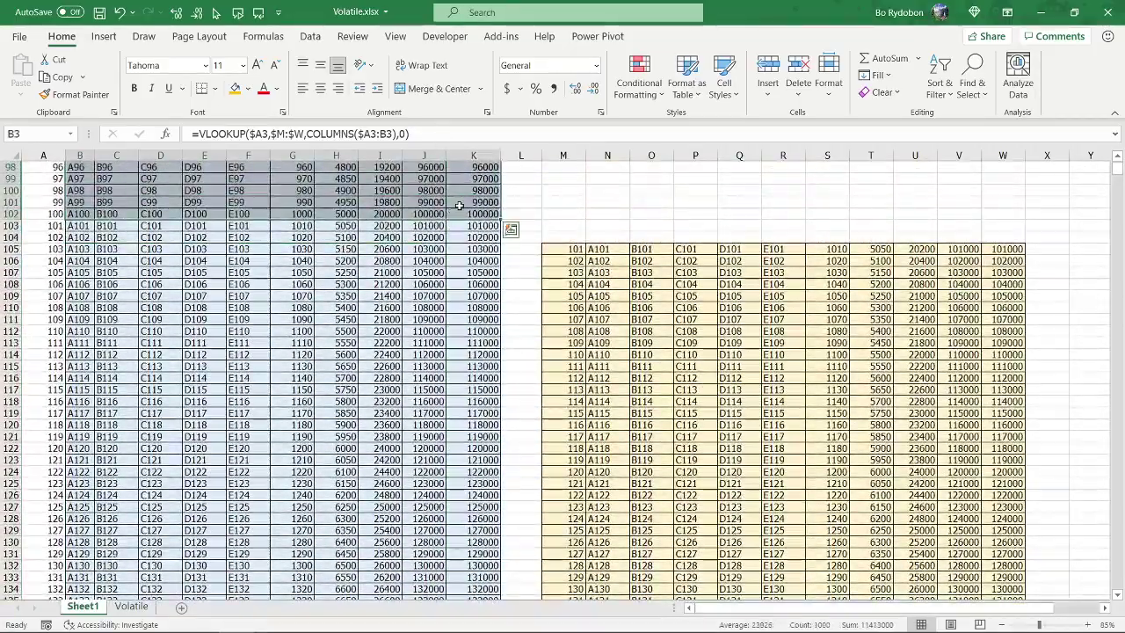
{"action": "scroll", "coordinate": [483, 273], "scroll_direction": "up", "scroll_amount": 15}
{"action": "scroll", "coordinate": [510, 264], "scroll_direction": "up", "scroll_amount": 17}
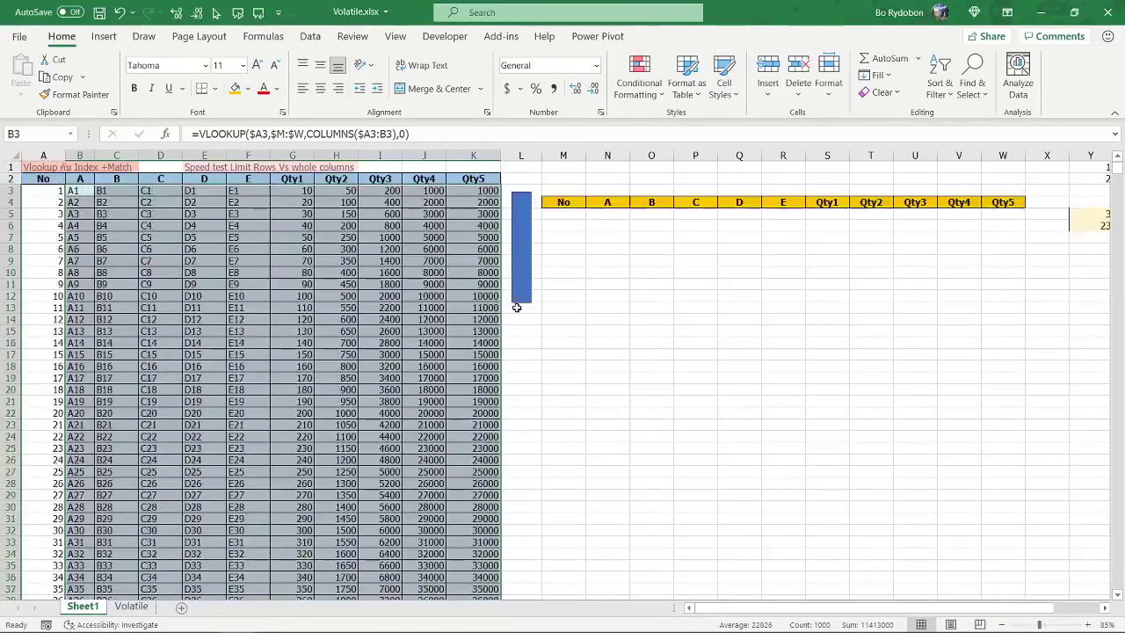
{"action": "left_click", "coordinate": [521, 253]}
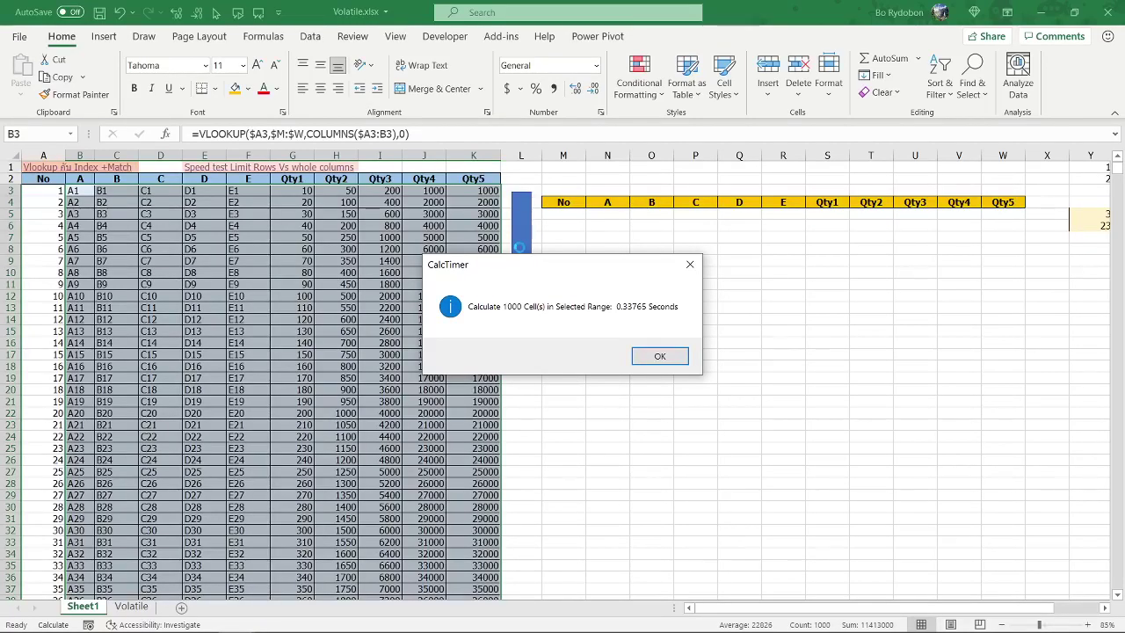
{"action": "key", "text": "Return"}
{"action": "left_click_drag", "start_coordinate": [1025, 607], "coordinate": [1090, 607]}
{"action": "left_click", "coordinate": [971, 263]}
- Enter the range label A3:K102 in Y9 and the 0.33-second timing in Z9
{"action": "type", "text": "A"}
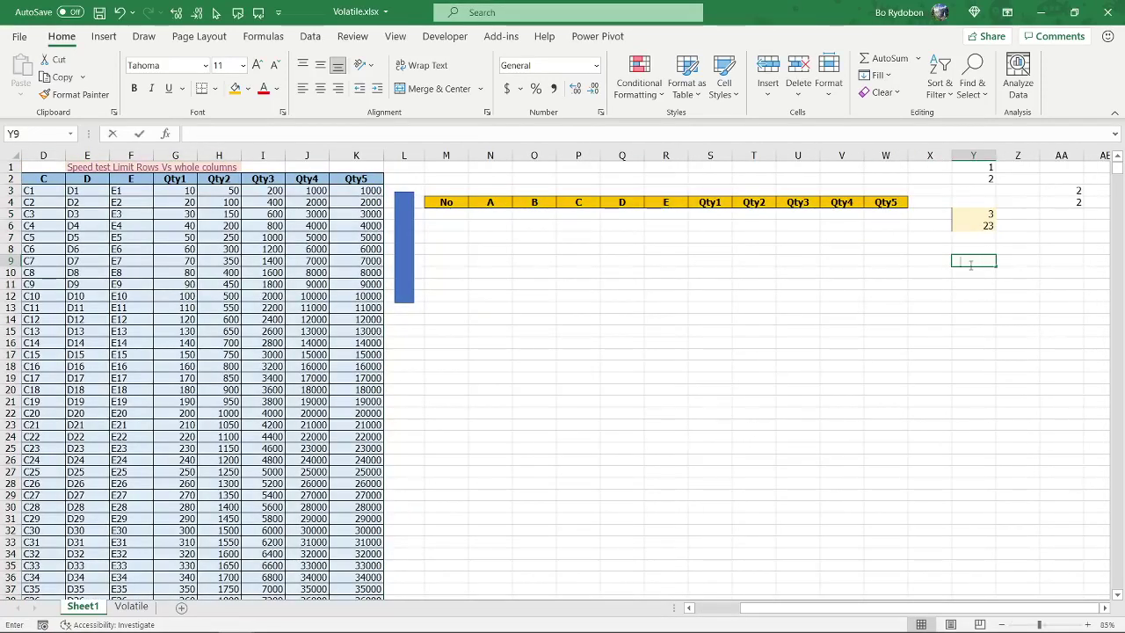
{"action": "type", "text": "3:K102"}
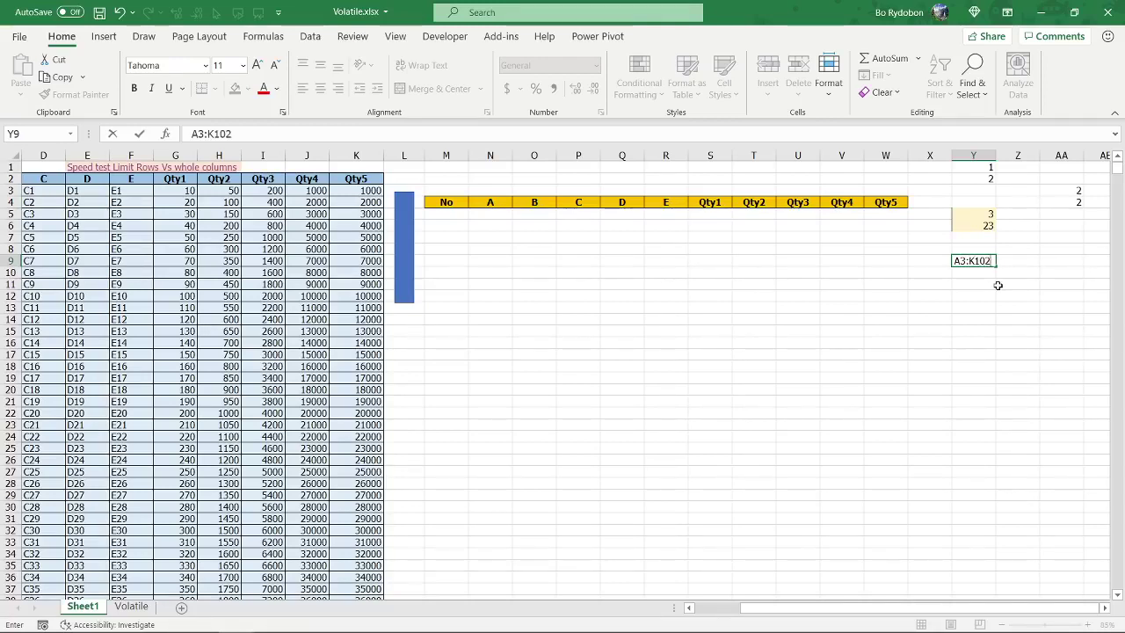
{"action": "key", "text": "Return"}
{"action": "key", "text": "Up"}
{"action": "key", "text": "Right"}
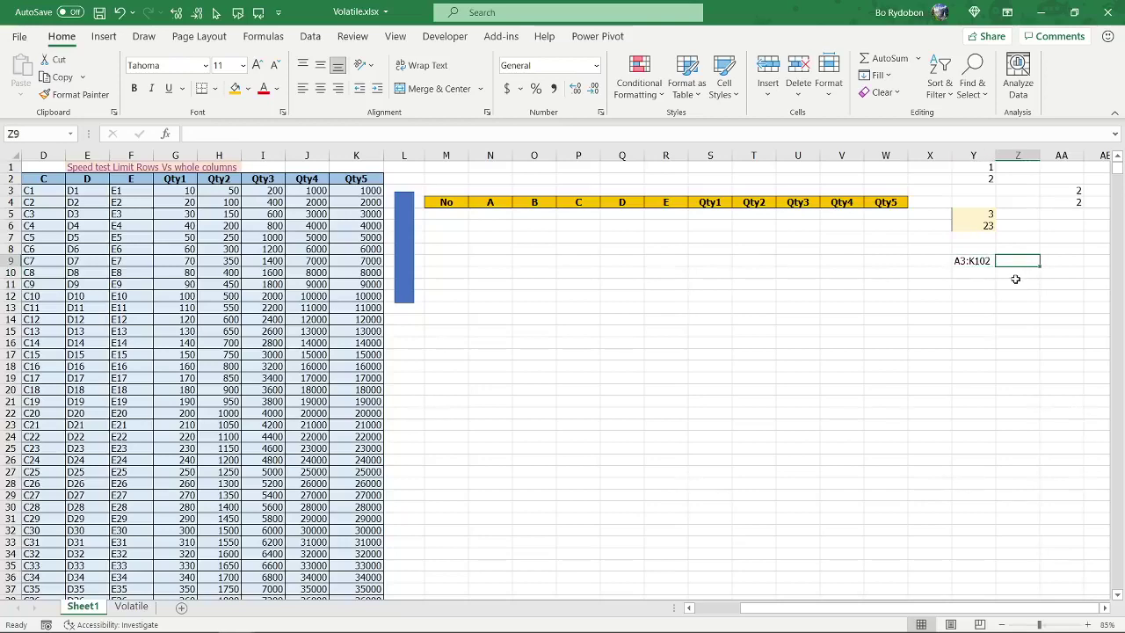
{"action": "type", "text": "0.33"}
{"action": "key", "text": "Return"}
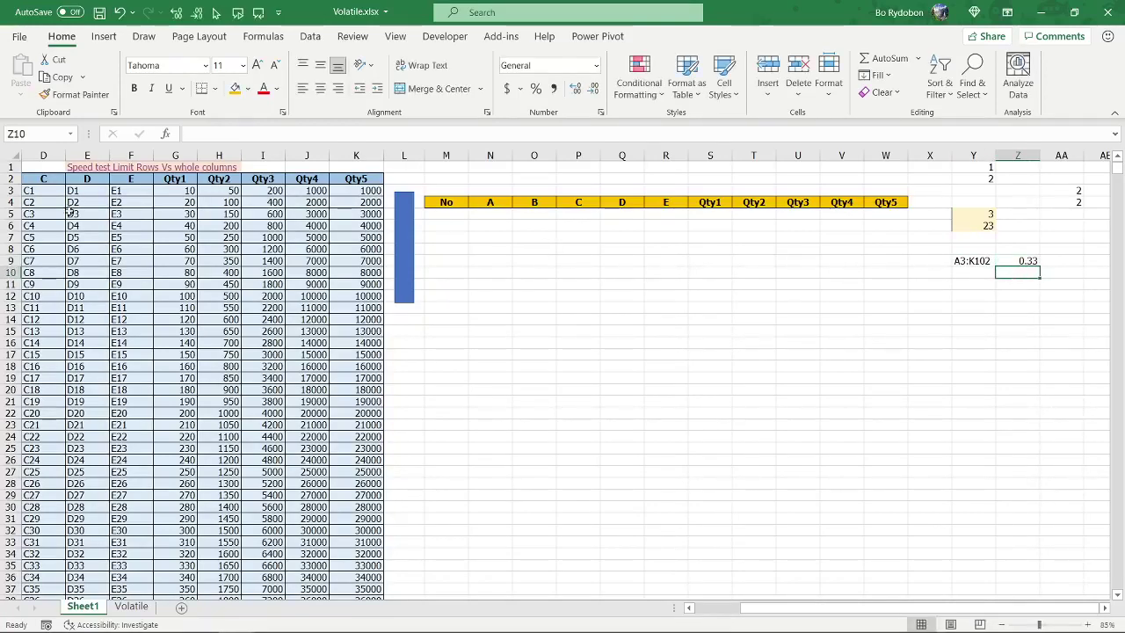
- Select the VLOOKUP formula block B3:K102, starting from B3:K5 and extending downward
{"action": "left_click", "coordinate": [266, 342]}
{"action": "left_click_drag", "start_coordinate": [741, 615], "coordinate": [412, 406]}
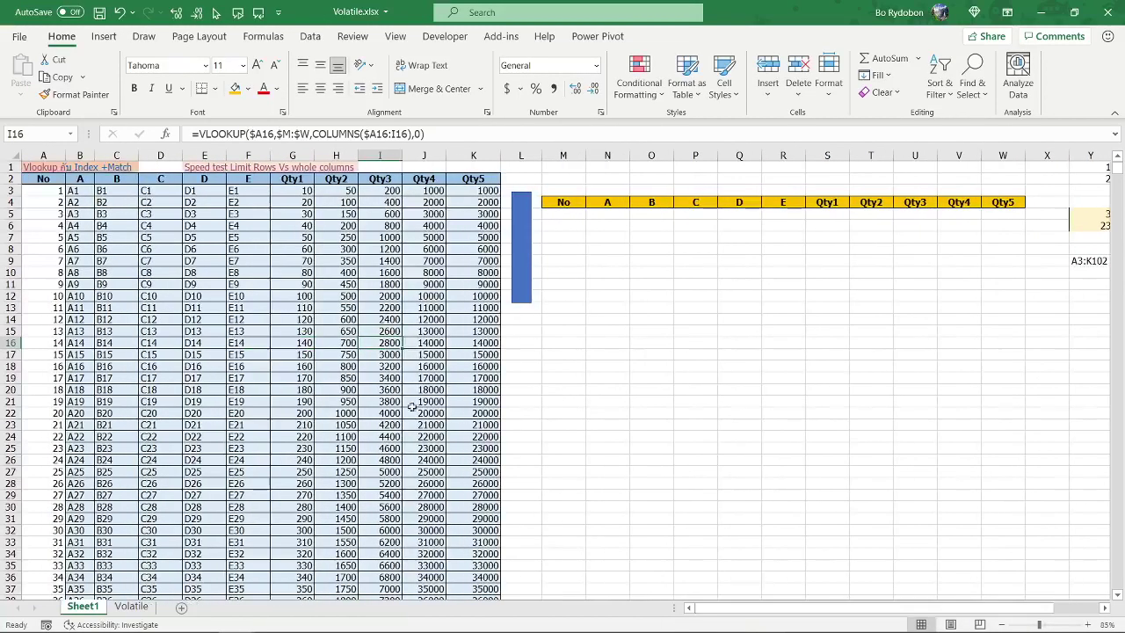
{"action": "mouse_move", "coordinate": [77, 194]}
{"action": "left_mouse_down"}
{"action": "mouse_move", "coordinate": [442, 297]}
{"action": "mouse_move", "coordinate": [507, 299]}
{"action": "left_mouse_up"}
{"action": "scroll", "coordinate": [510, 348], "scroll_direction": "up", "scroll_amount": 3}
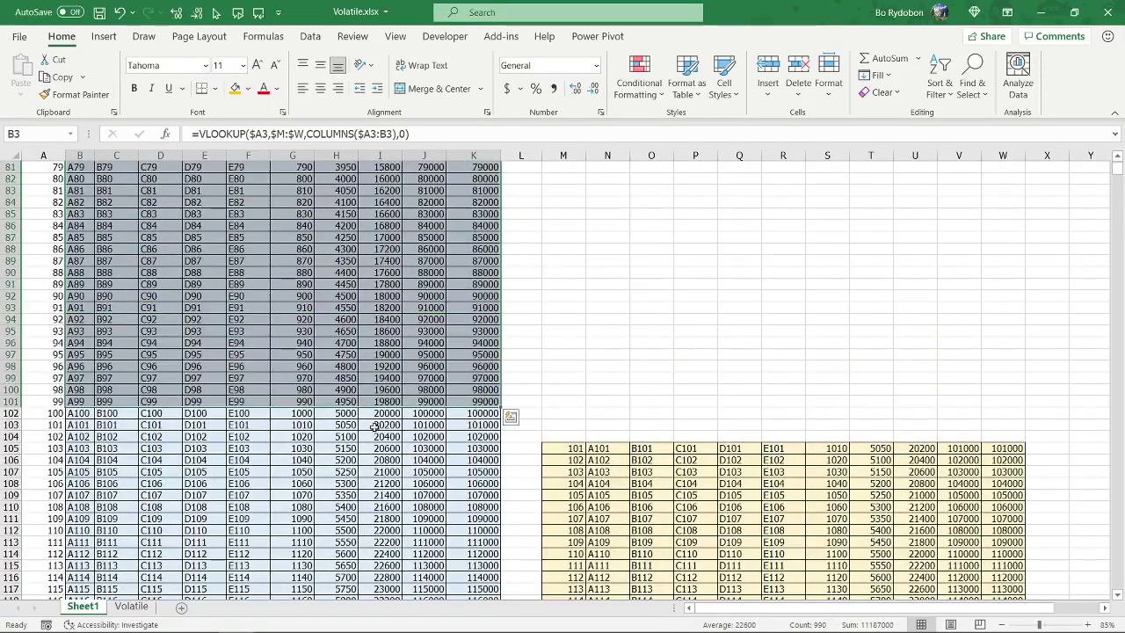
{"action": "scroll", "coordinate": [175, 423], "scroll_direction": "up", "scroll_amount": 12}
{"action": "scroll", "coordinate": [175, 422], "scroll_direction": "up", "scroll_amount": 15}
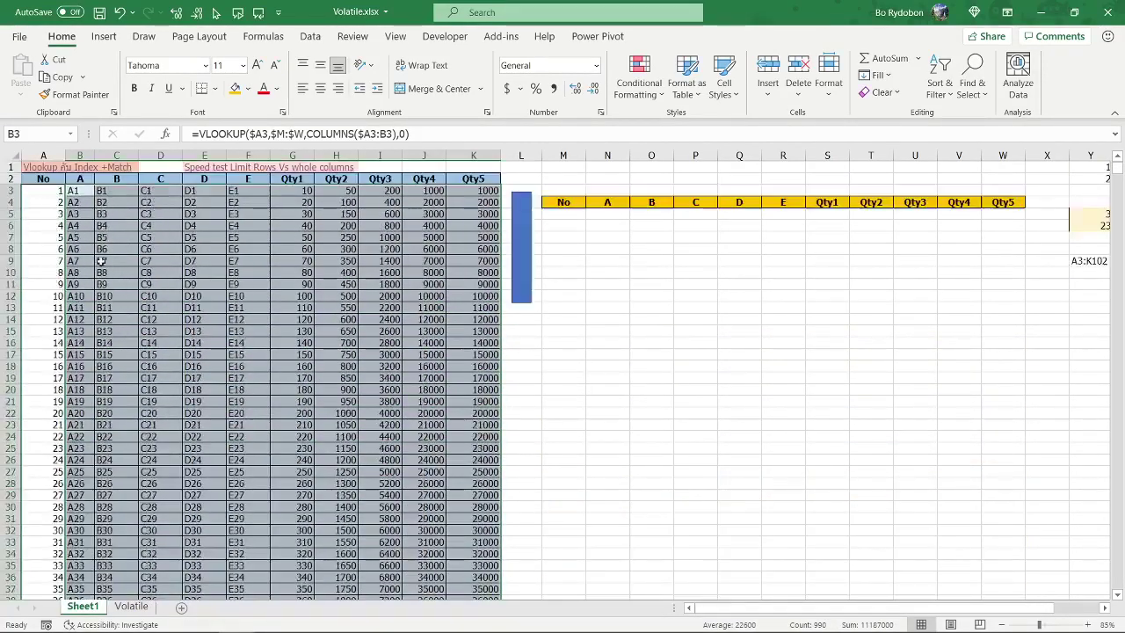
{"action": "left_click", "coordinate": [103, 192]}
{"action": "left_click_drag", "start_coordinate": [103, 193], "coordinate": [466, 212]}
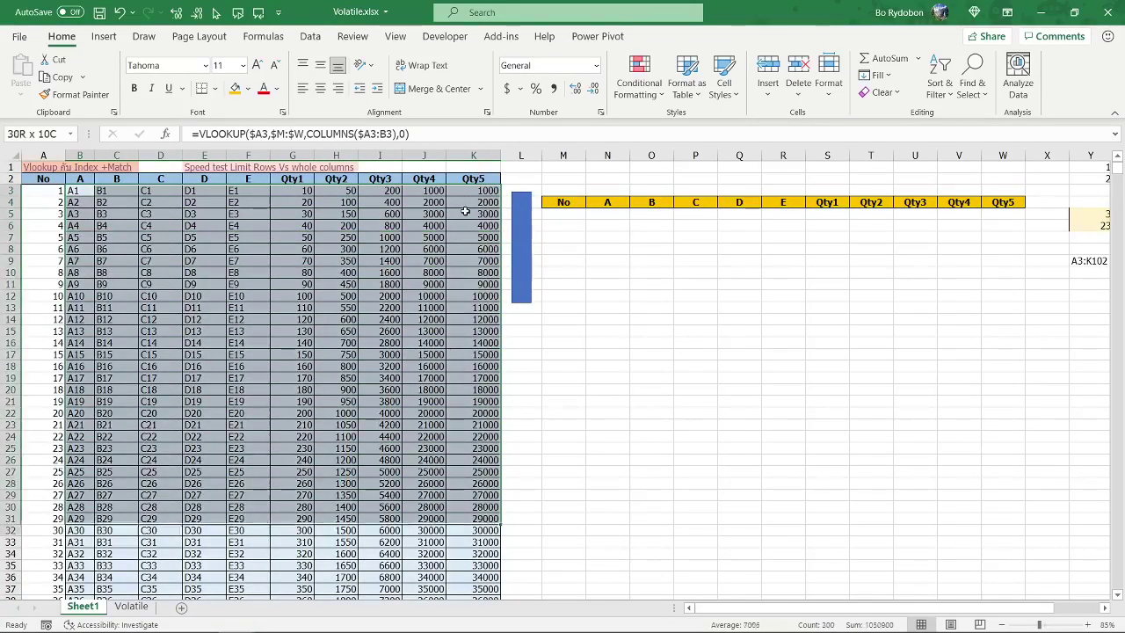
{"action": "left_click_drag", "start_coordinate": [466, 212], "coordinate": [499, 594]}
{"action": "key", "text": "shift+Down"}
{"action": "key", "text": "shift+Down"}
{"action": "key", "text": "shift+Down"}
{"action": "key", "text": "shift+Down"}
{"action": "key", "text": "shift+Down"}
{"action": "key", "text": "shift+Down"}
{"action": "key", "text": "shift+Down"}
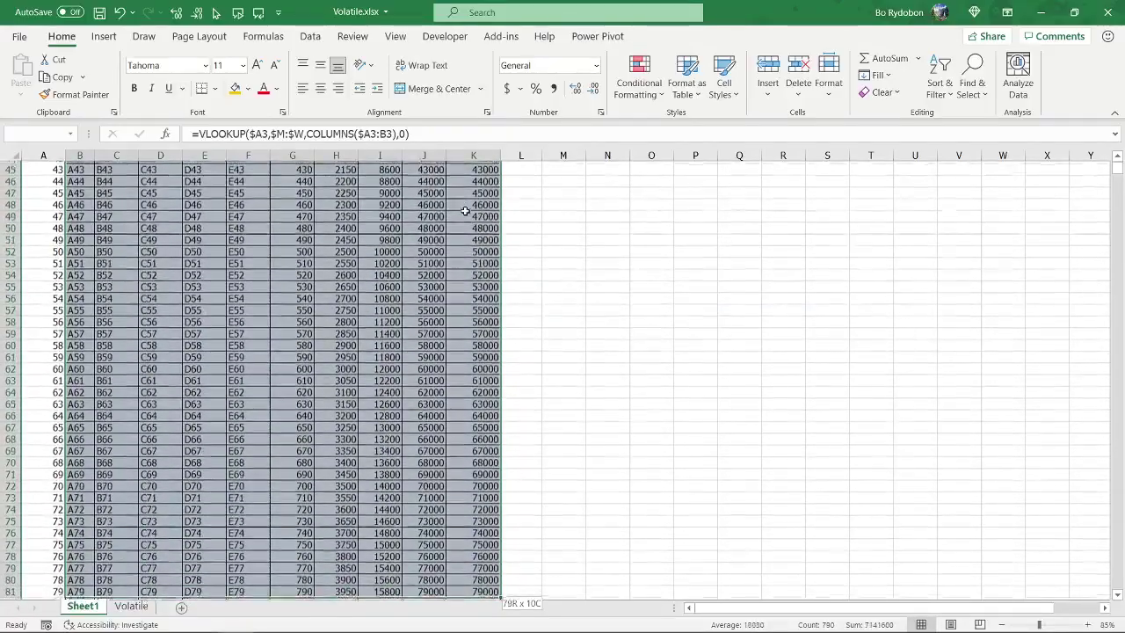
{"action": "key", "text": "shift+Down"}
{"action": "key", "text": "shift+Down"}
{"action": "key", "text": "shift+Down"}
{"action": "key", "text": "shift+Down"}
{"action": "key", "text": "shift+Down"}
{"action": "key", "text": "shift+Down"}
{"action": "key", "text": "shift+Down"}
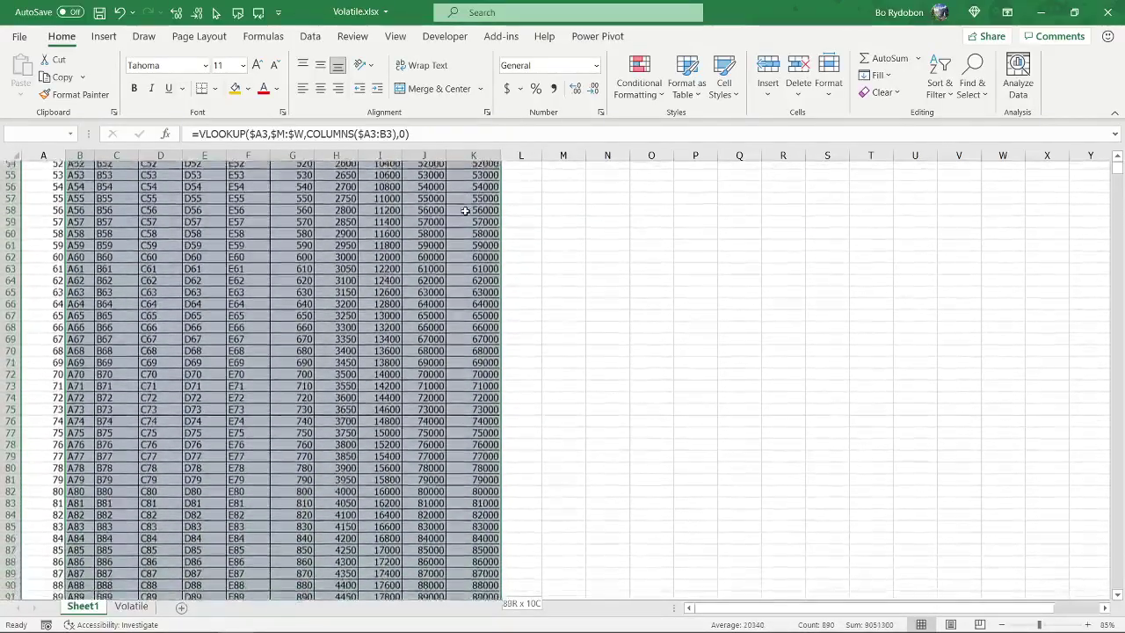
{"action": "key", "text": "shift+Down"}
{"action": "key", "text": "shift+Down"}
{"action": "key", "text": "shift+Down"}
{"action": "key", "text": "shift+Down"}
{"action": "key", "text": "shift+Down"}
{"action": "key", "text": "shift+Down"}
{"action": "key", "text": "shift+Down"}
{"action": "key", "text": "shift+Down"}
{"action": "key", "text": "shift+Down"}
{"action": "key", "text": "shift+Down"}
{"action": "key", "text": "shift+Down"}
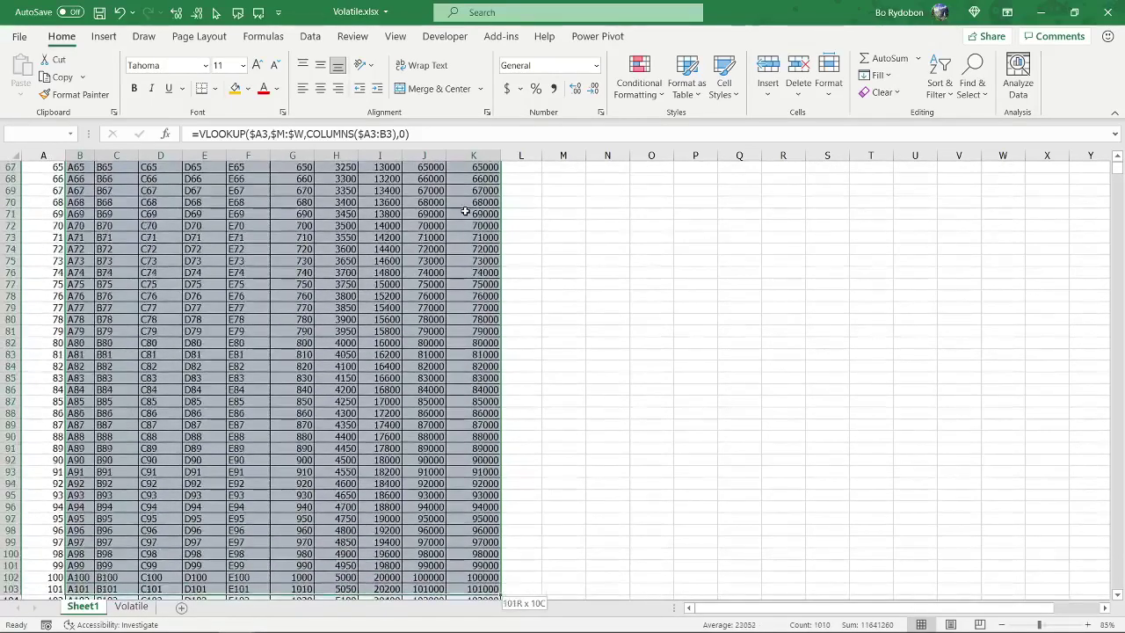
{"action": "key", "text": "shift+Down"}
{"action": "key", "text": "shift+Down"}
{"action": "key", "text": "shift+Down"}
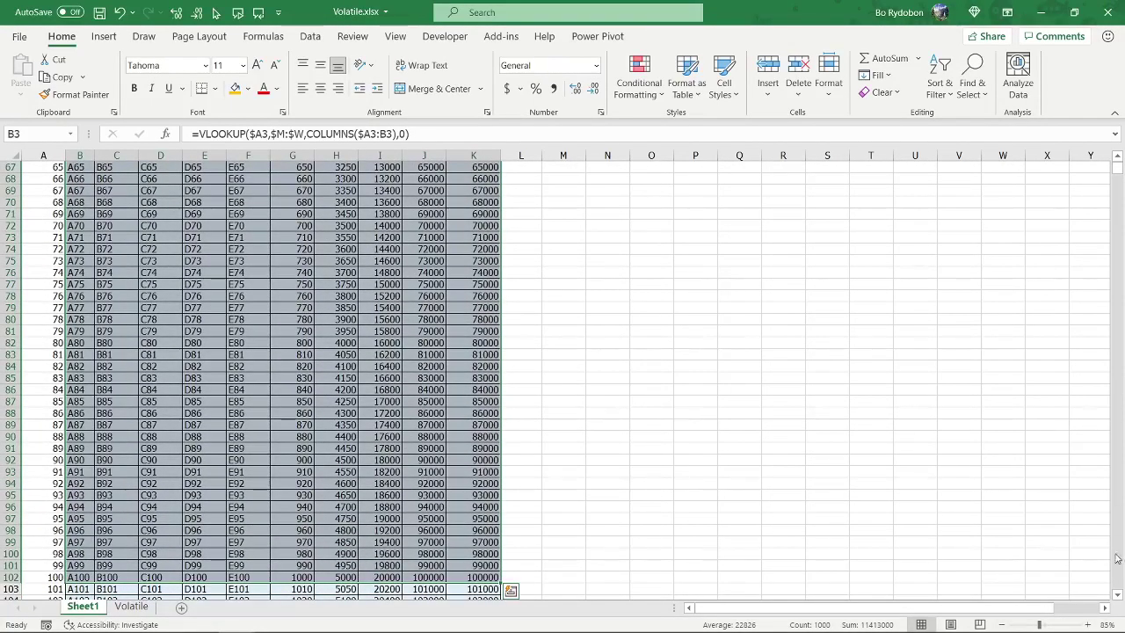
- Run CalcTimer on the 1000 selected formulas three times, getting about 0.319 and 0.338 seconds
{"action": "left_click_drag", "start_coordinate": [1114, 169], "coordinate": [1114, 161]}
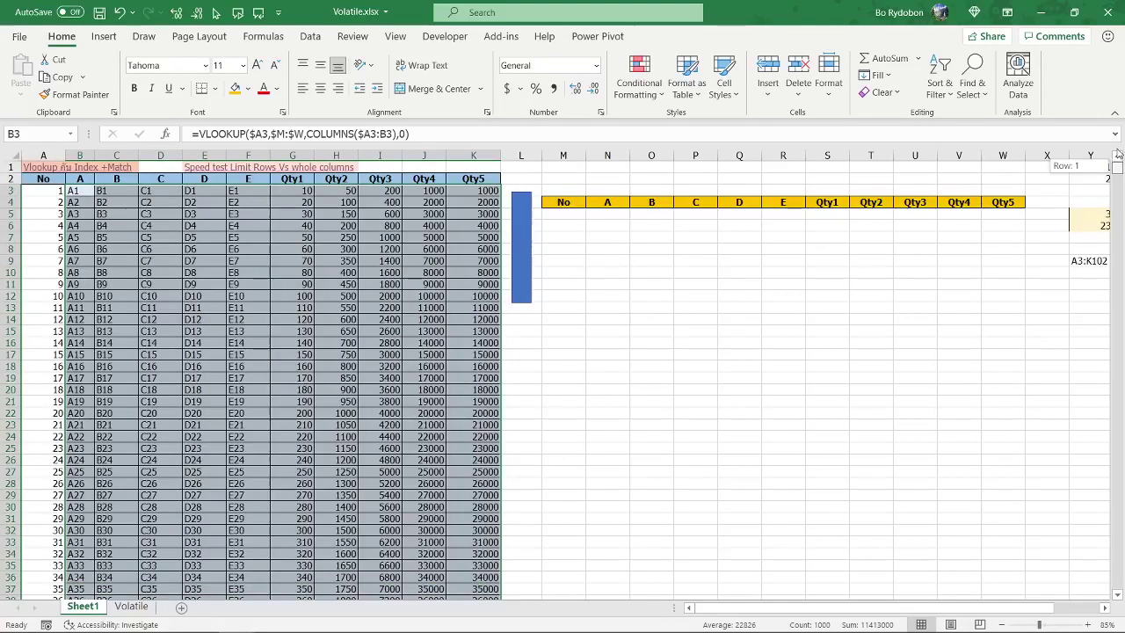
{"action": "left_click", "coordinate": [523, 240]}
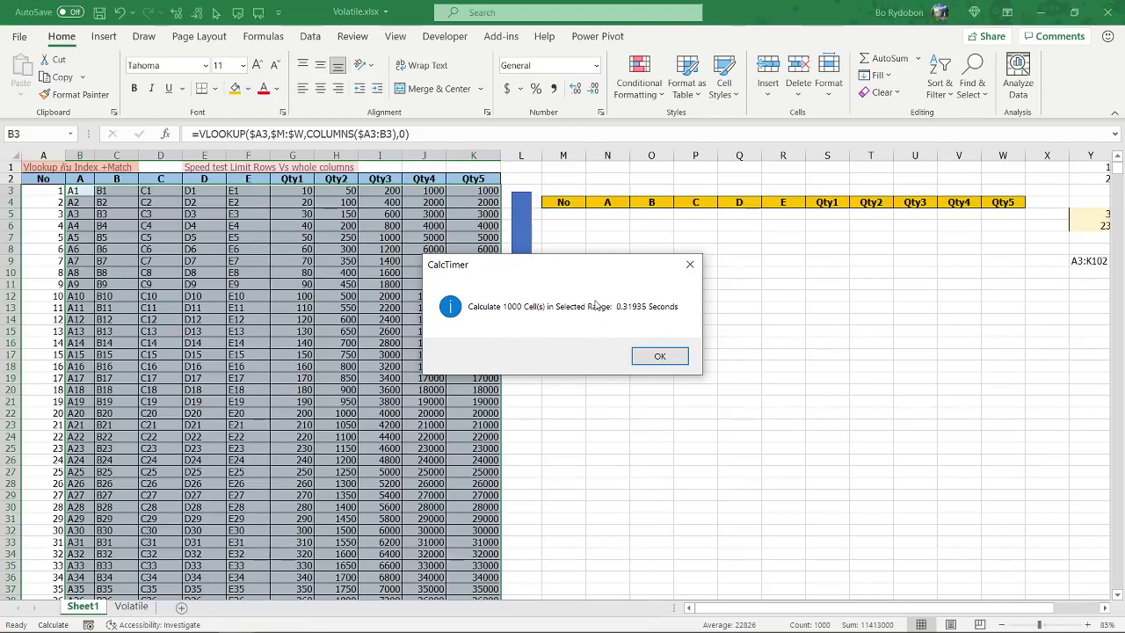
{"action": "key", "text": "Return"}
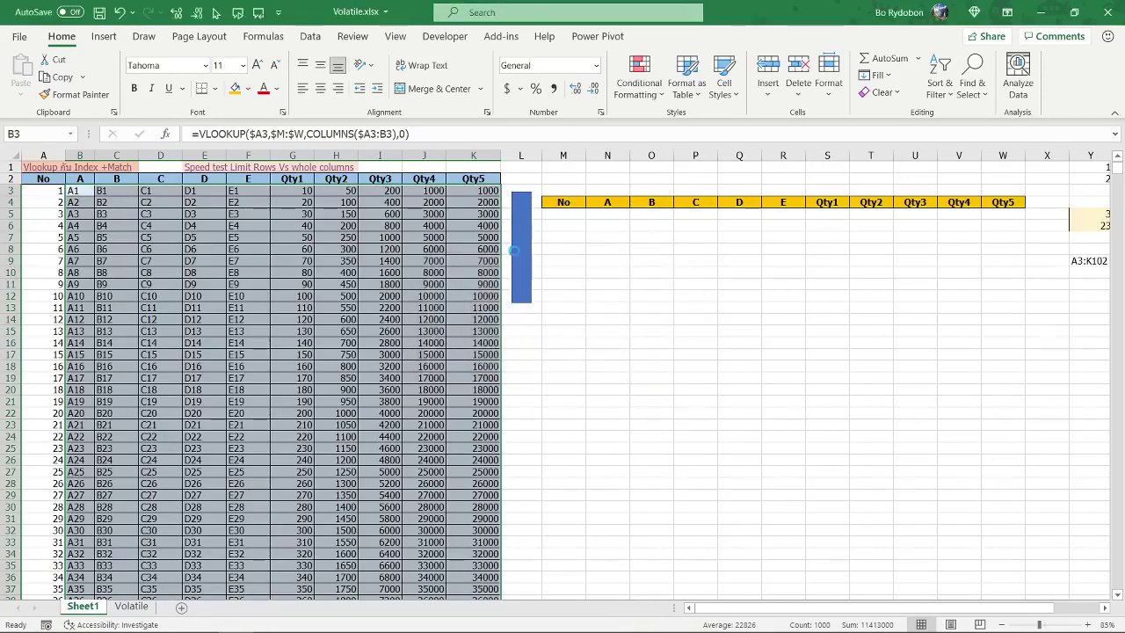
{"action": "left_click", "coordinate": [515, 252]}
{"action": "key", "text": "Return"}
{"action": "left_click", "coordinate": [517, 251]}
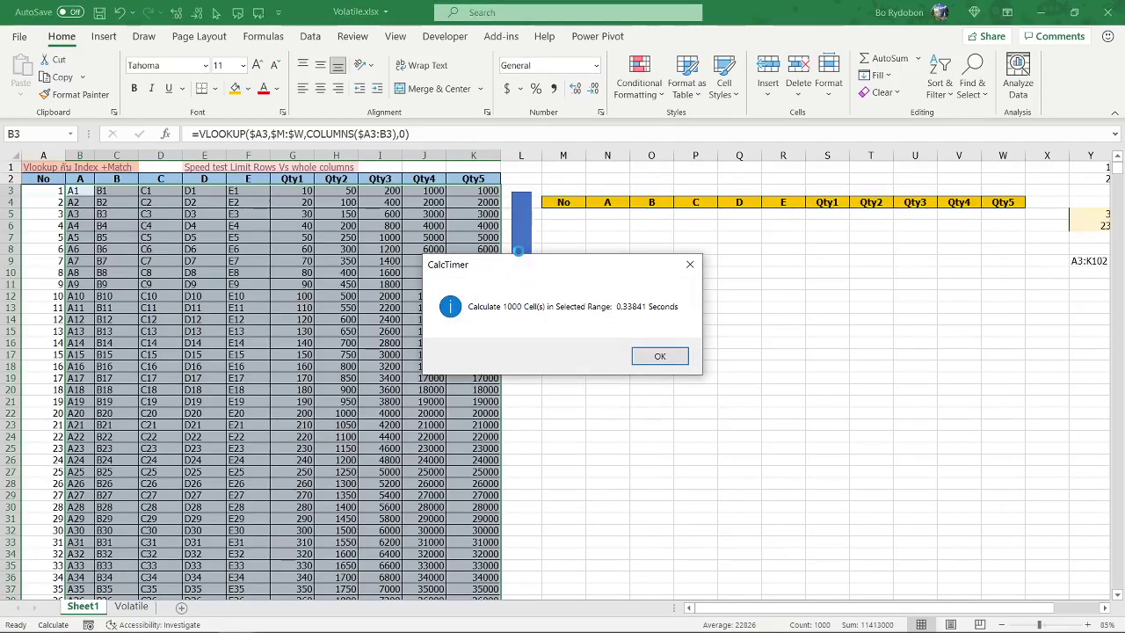
{"action": "key", "text": "Return"}
{"action": "scroll", "coordinate": [783, 563], "scroll_direction": "right", "scroll_amount": 3}
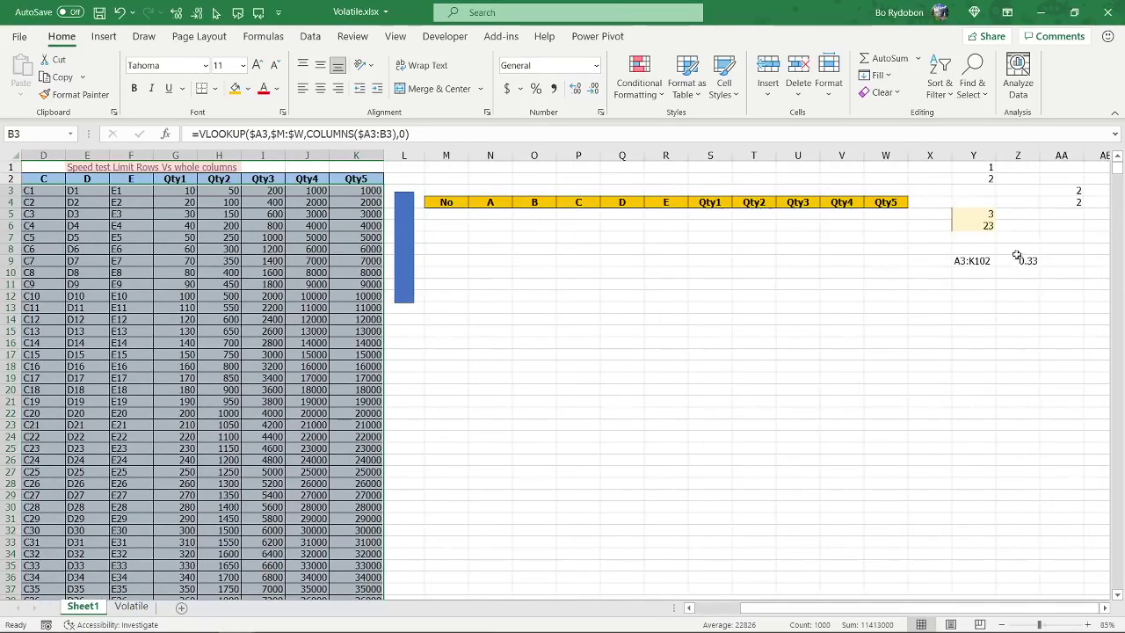
- Select the 1000 lookup formulas in B103:K202
{"action": "scroll", "coordinate": [560, 428], "scroll_direction": "down", "scroll_amount": 10}
{"action": "scroll", "coordinate": [560, 454], "scroll_direction": "down", "scroll_amount": 10}
{"action": "scroll", "coordinate": [528, 463], "scroll_direction": "down", "scroll_amount": 12}
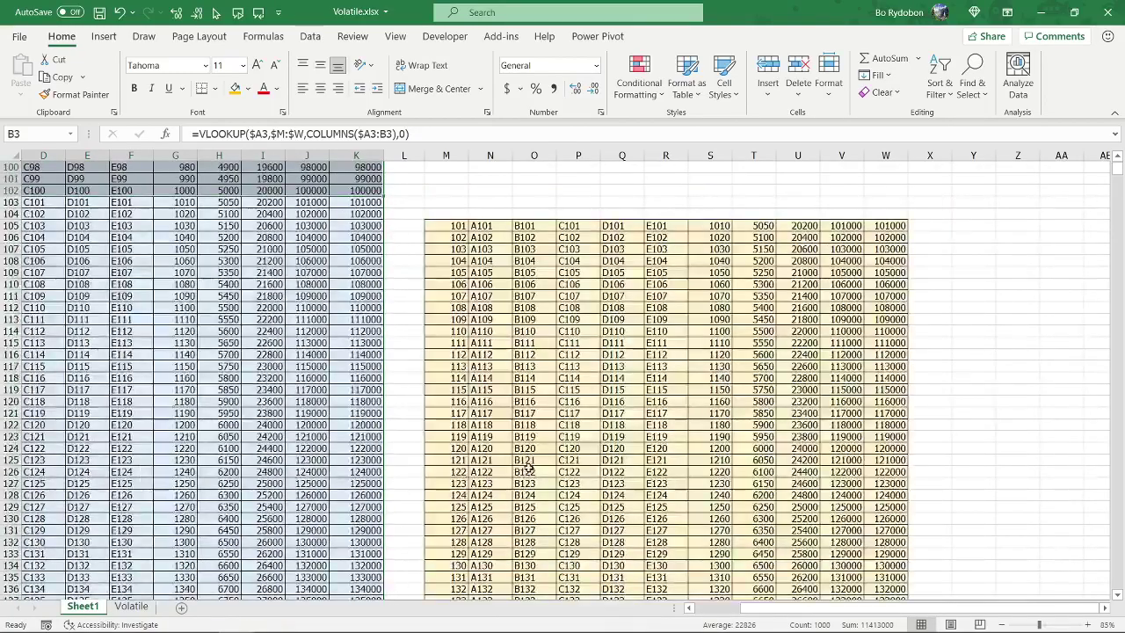
{"action": "scroll", "coordinate": [527, 452], "scroll_direction": "up", "scroll_amount": 3}
{"action": "scroll", "coordinate": [527, 453], "scroll_direction": "down", "scroll_amount": 3}
{"action": "scroll", "coordinate": [264, 422], "scroll_direction": "up", "scroll_amount": 10}
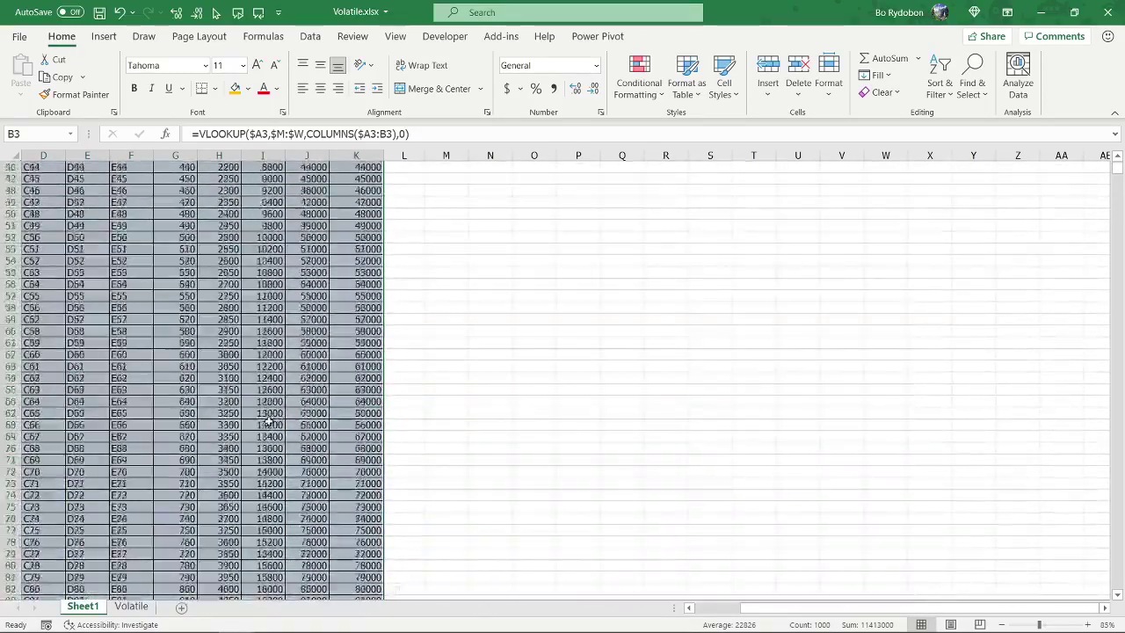
{"action": "scroll", "coordinate": [261, 425], "scroll_direction": "up", "scroll_amount": 3}
{"action": "scroll", "coordinate": [261, 425], "scroll_direction": "down", "scroll_amount": 9}
{"action": "left_click", "coordinate": [87, 366]}
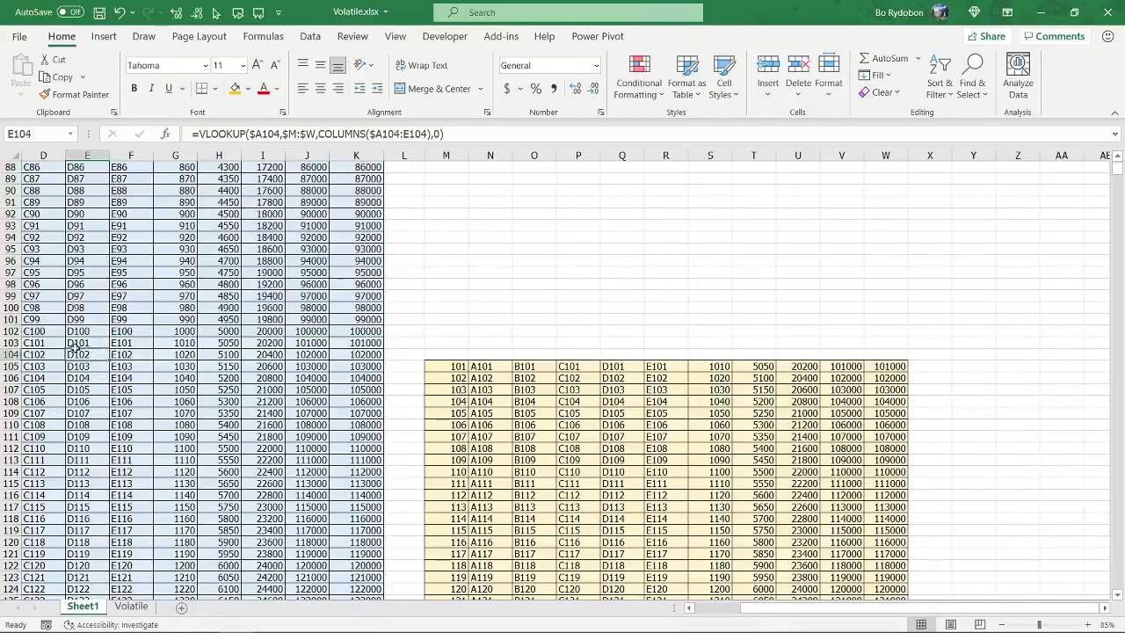
{"action": "left_click_drag", "start_coordinate": [87, 355], "coordinate": [117, 344]}
{"action": "left_click", "coordinate": [77, 344]}
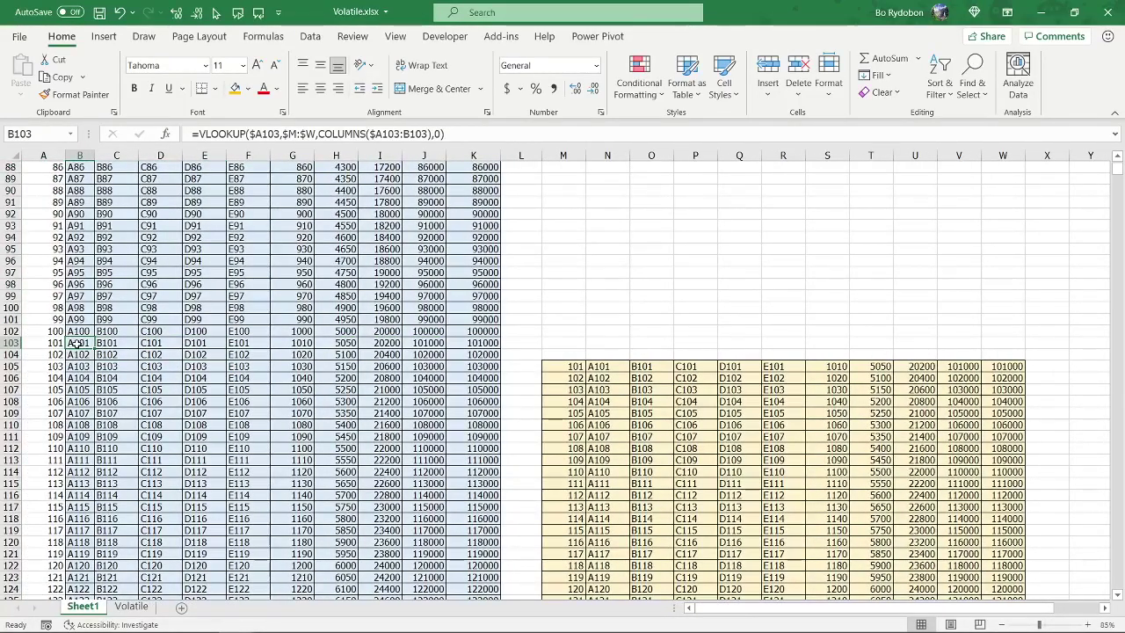
{"action": "key", "text": "ctrl+shift+Right"}
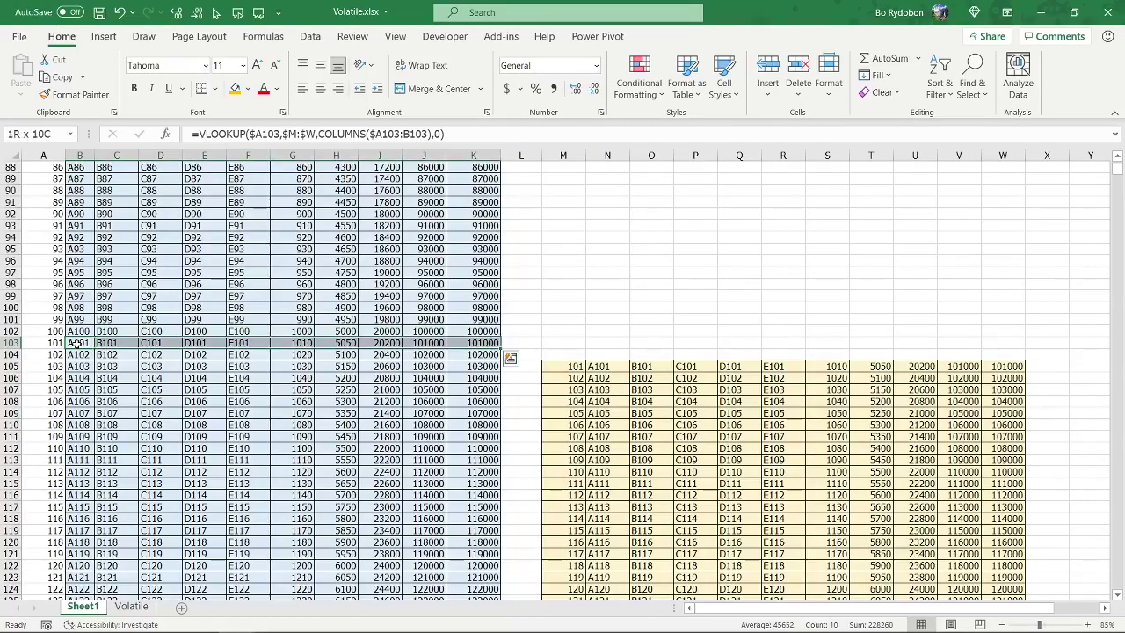
{"action": "key", "text": "ctrl+shift+Down"}
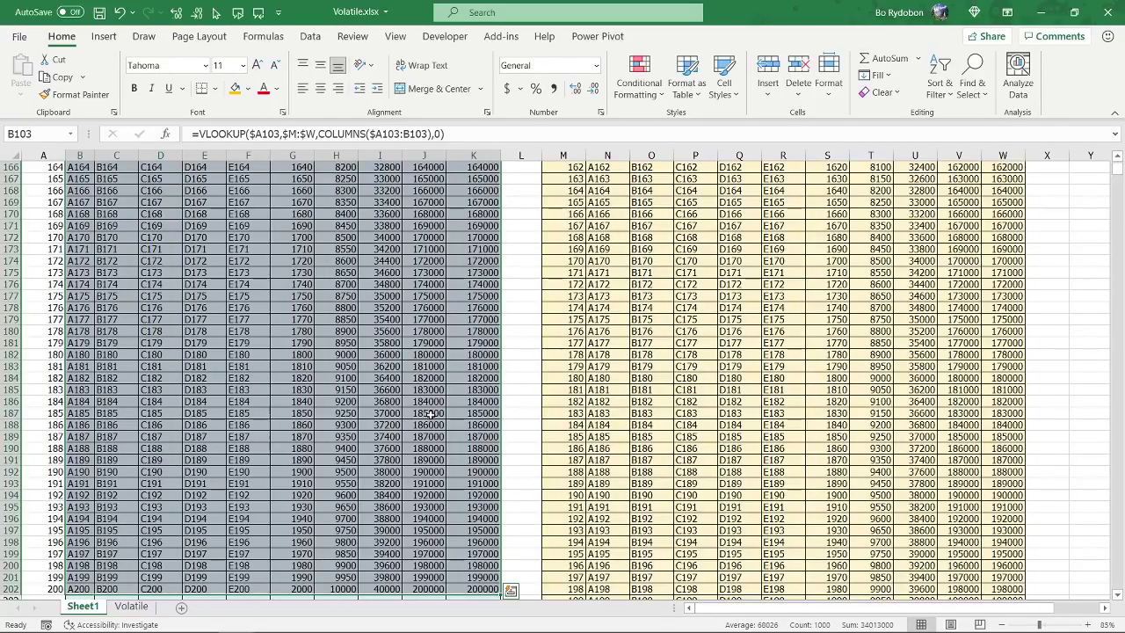
- Time the B103:K202 block five times with CalcTimer, each around 0.005 seconds
{"action": "scroll", "coordinate": [430, 414], "scroll_direction": "up", "scroll_amount": 20}
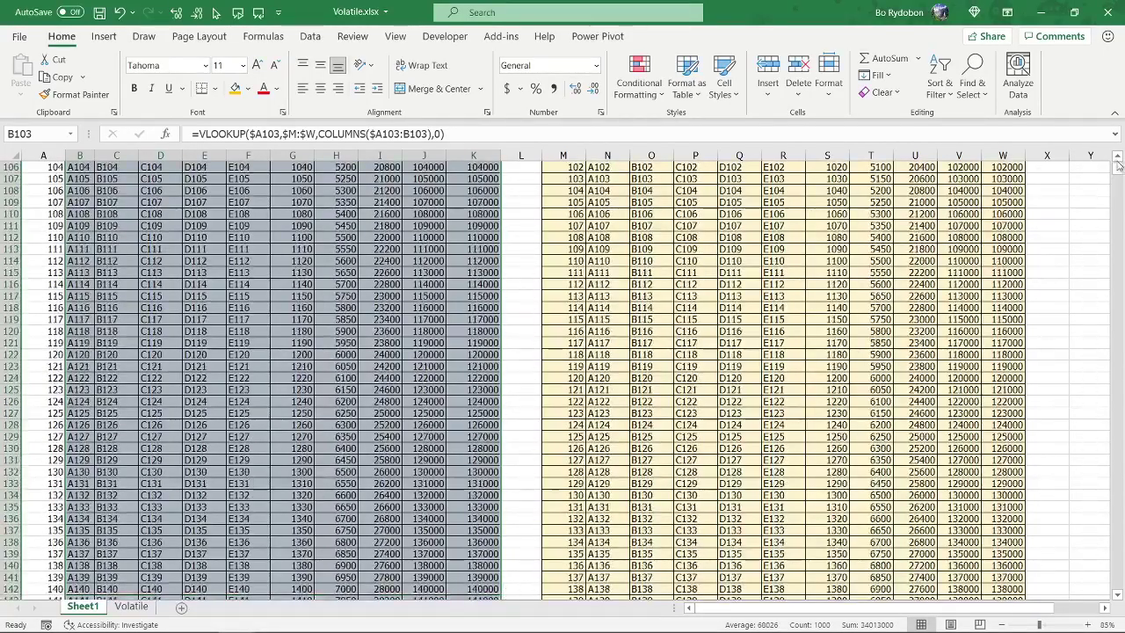
{"action": "scroll", "coordinate": [1117, 166], "scroll_direction": "up", "scroll_amount": 3}
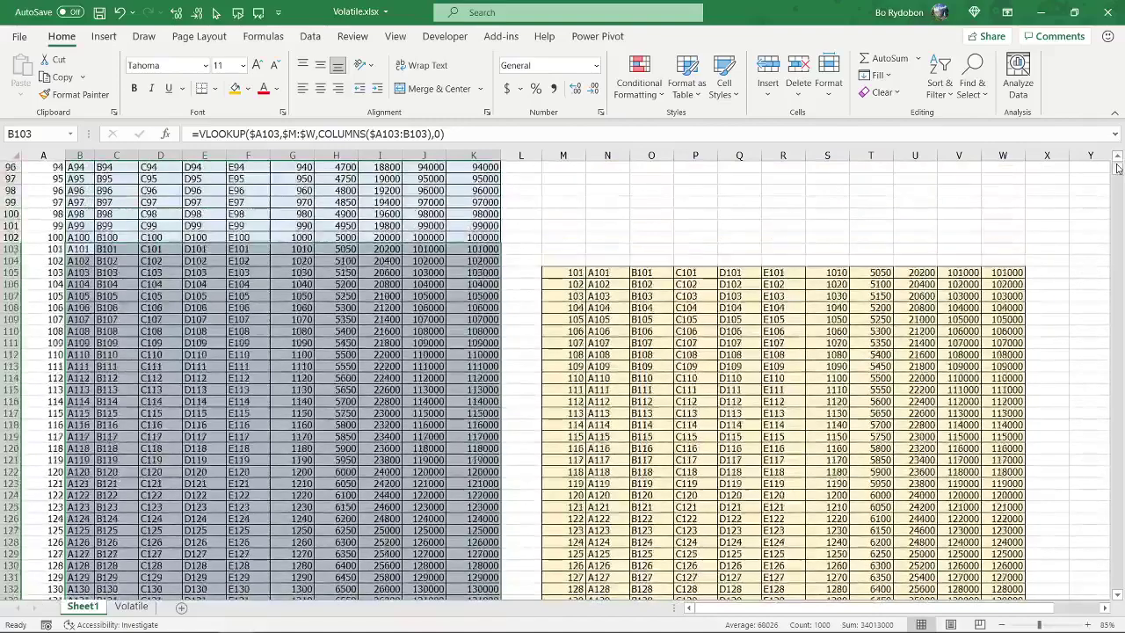
{"action": "scroll", "coordinate": [1117, 165], "scroll_direction": "up", "scroll_amount": 20}
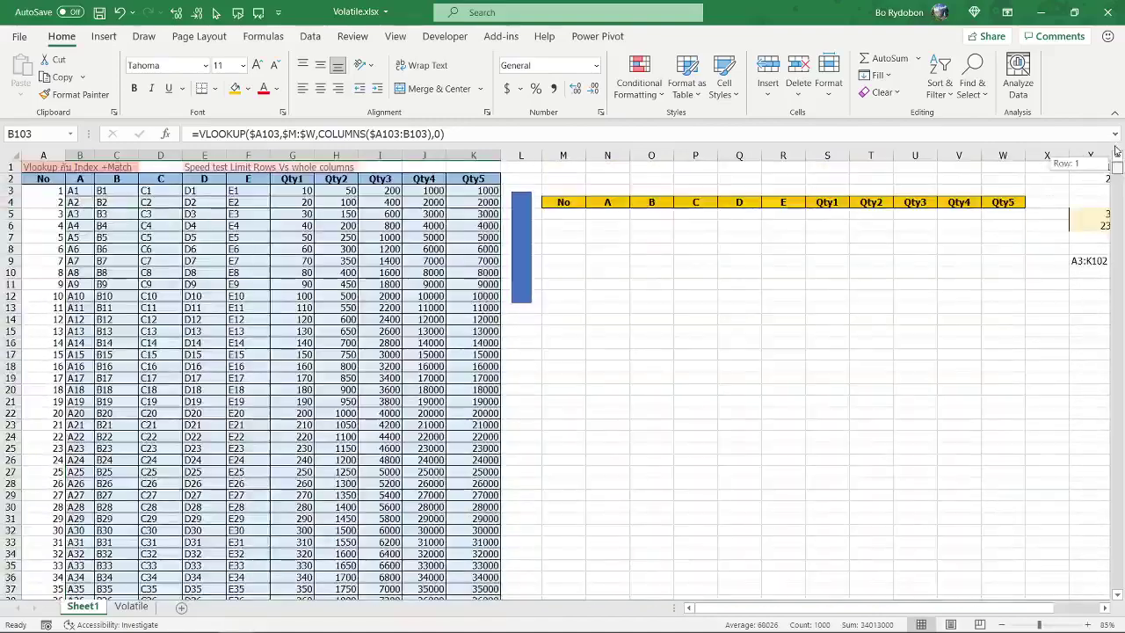
{"action": "left_click", "coordinate": [524, 262]}
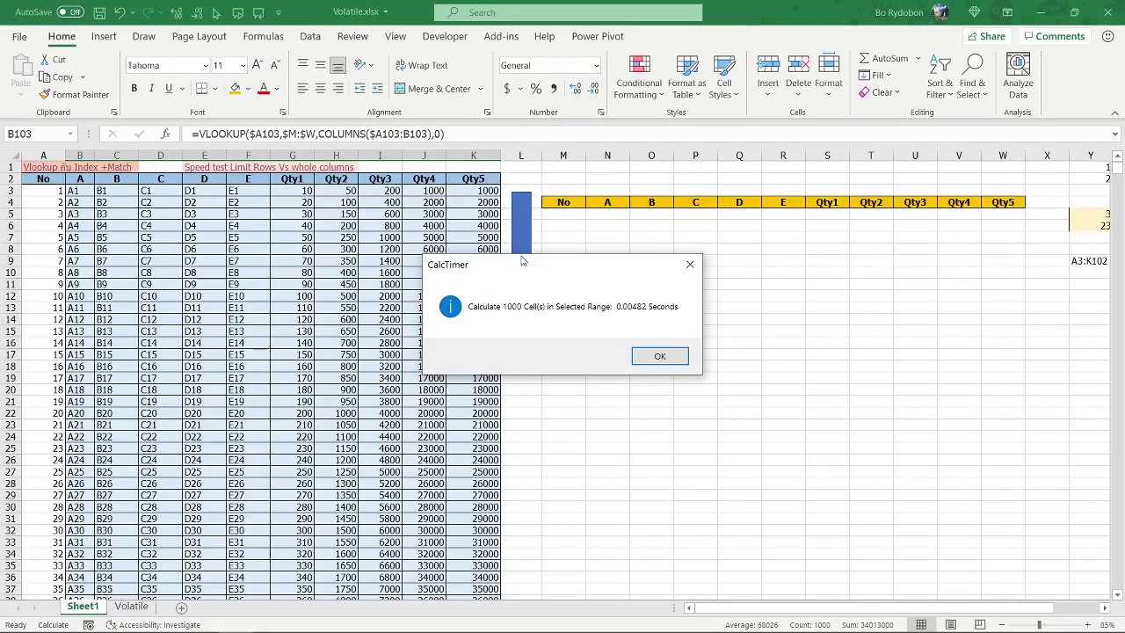
{"action": "key", "text": "Return"}
{"action": "left_click", "coordinate": [522, 260]}
{"action": "key", "text": "Return"}
{"action": "left_click", "coordinate": [521, 260]}
{"action": "key", "text": "Return"}
{"action": "left_click", "coordinate": [521, 260]}
{"action": "key", "text": "Return"}
{"action": "left_click", "coordinate": [521, 260]}
{"action": "key", "text": "Return"}
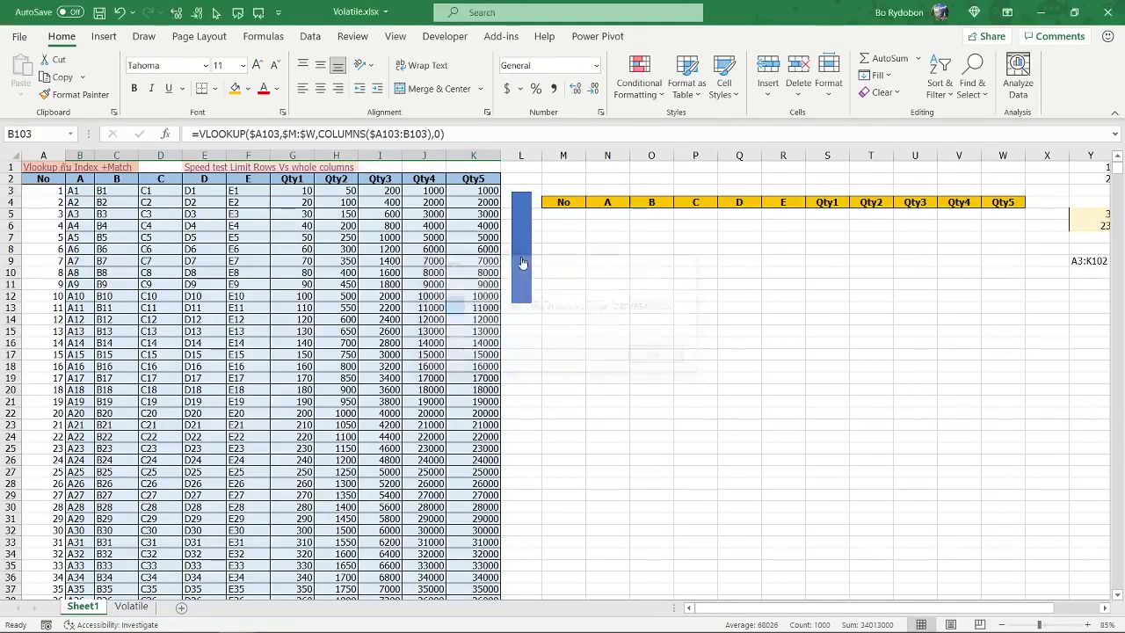
{"action": "left_click_drag", "start_coordinate": [1024, 608], "coordinate": [1033, 608]}
- Enter the range label A103:K202 in Y11 and widen column Y to fit it
{"action": "left_click", "coordinate": [981, 281]}
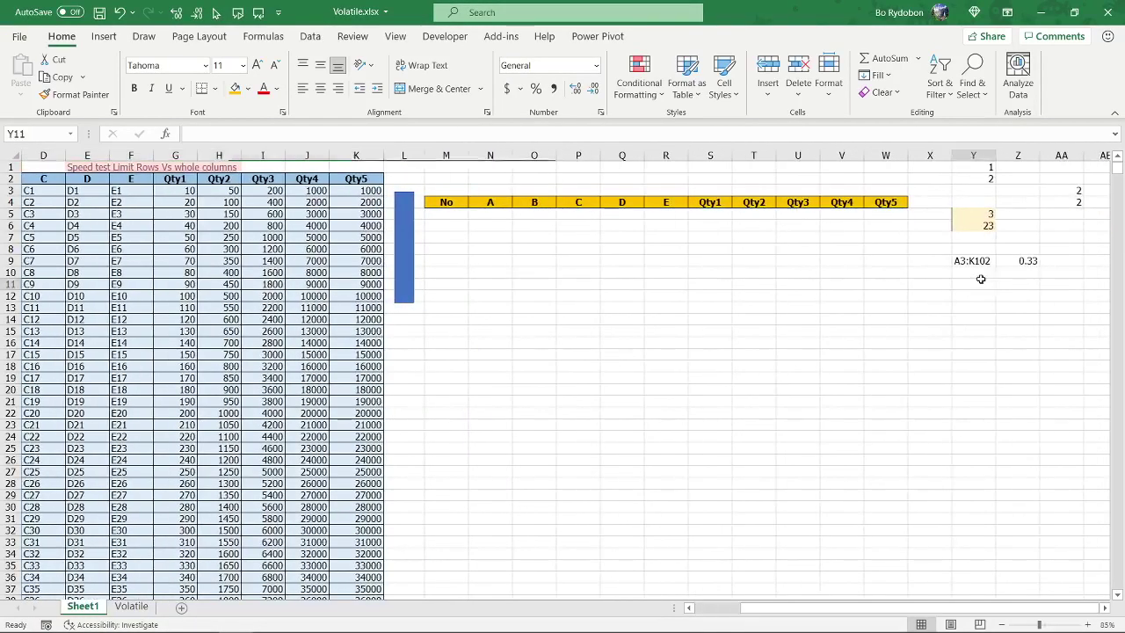
{"action": "type", "text": "A1"}
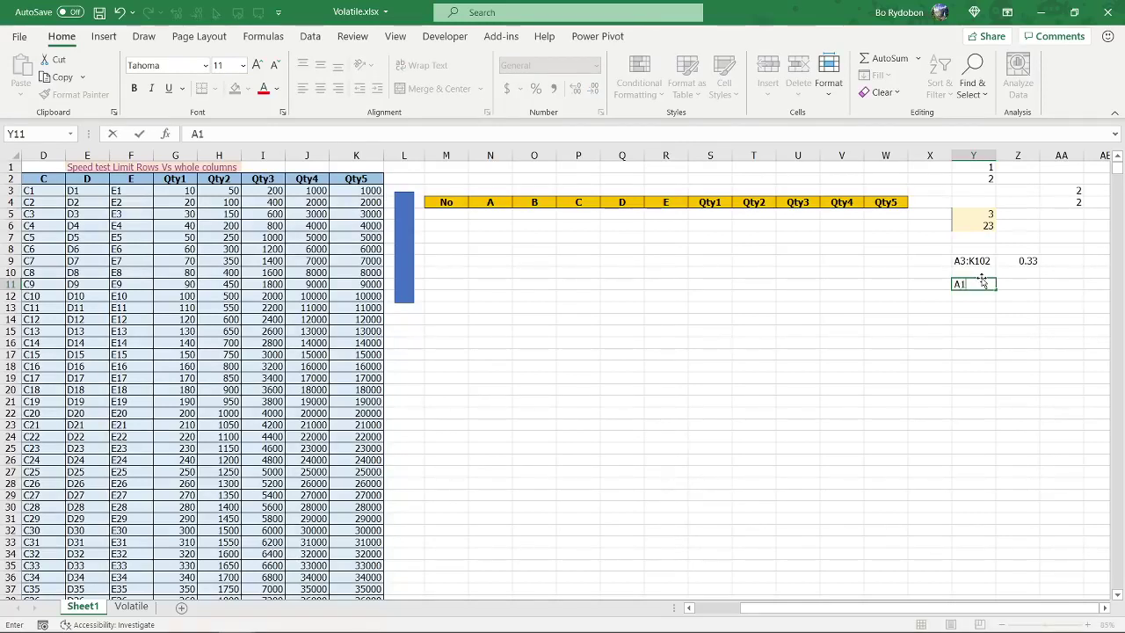
{"action": "type", "text": "\""}
{"action": "type", "text": "K202"}
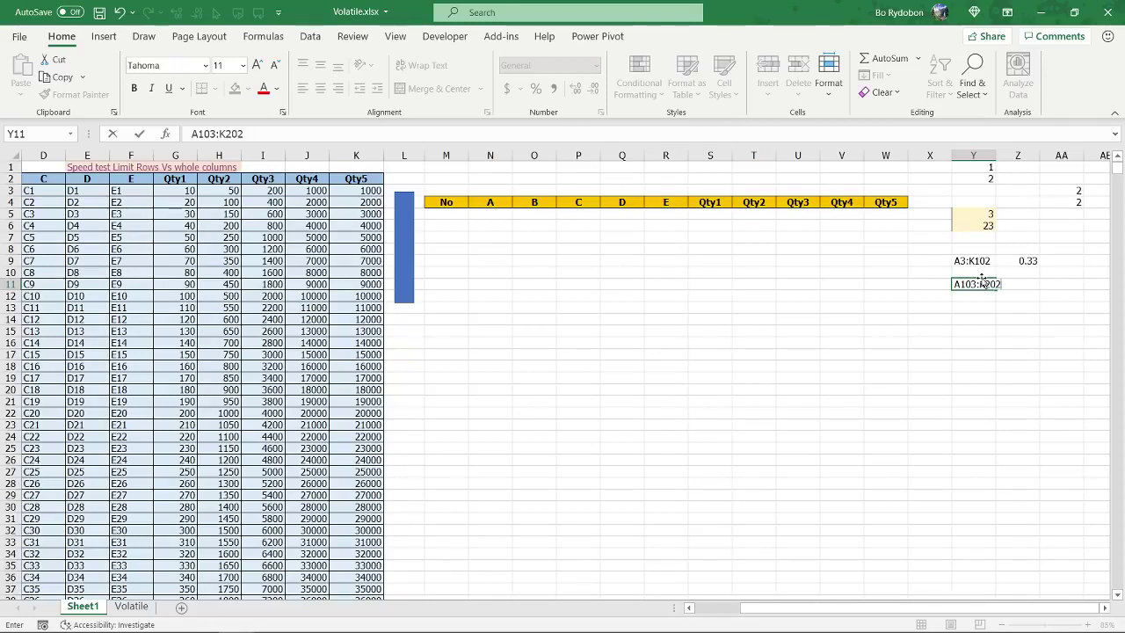
{"action": "key", "text": "Return"}
{"action": "left_click", "coordinate": [982, 279]}
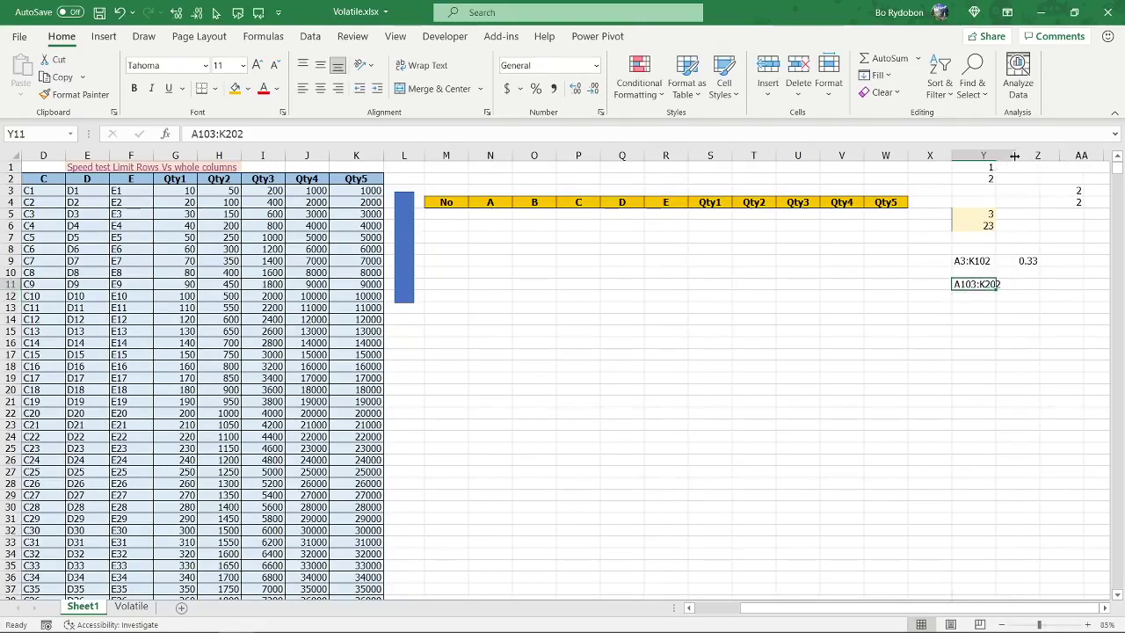
{"action": "left_click_drag", "start_coordinate": [996, 155], "coordinate": [1017, 156]}
- Record the 0.003-second timing in Z11 and recheck the label in Y11
{"action": "left_click", "coordinate": [1047, 282]}
{"action": "type", "text": "0."}
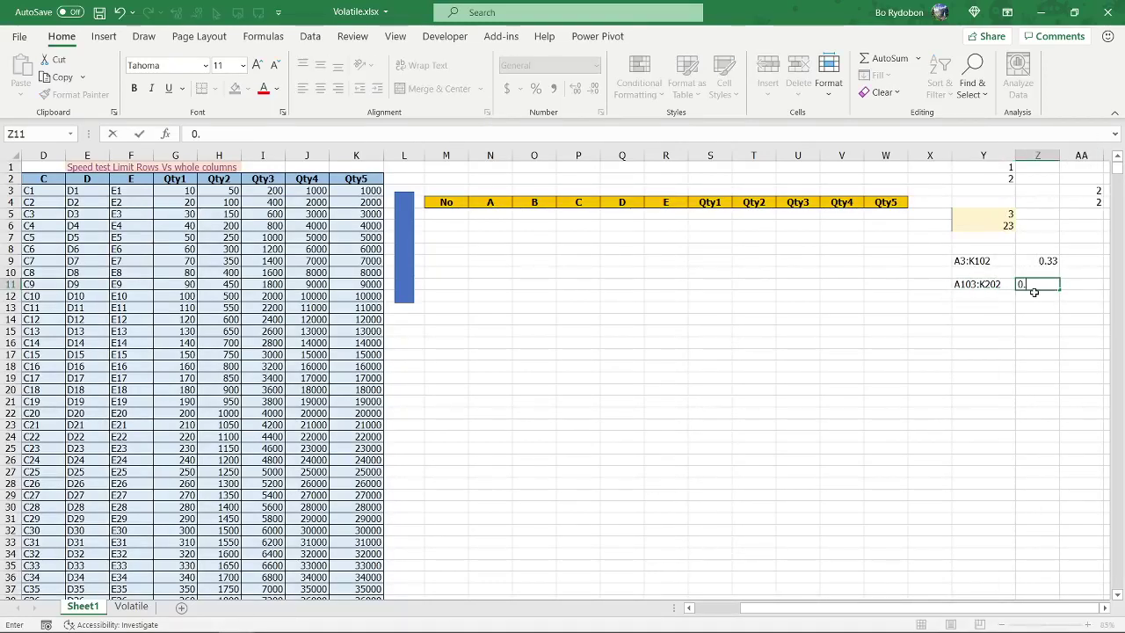
{"action": "type", "text": "003"}
{"action": "key", "text": "Return"}
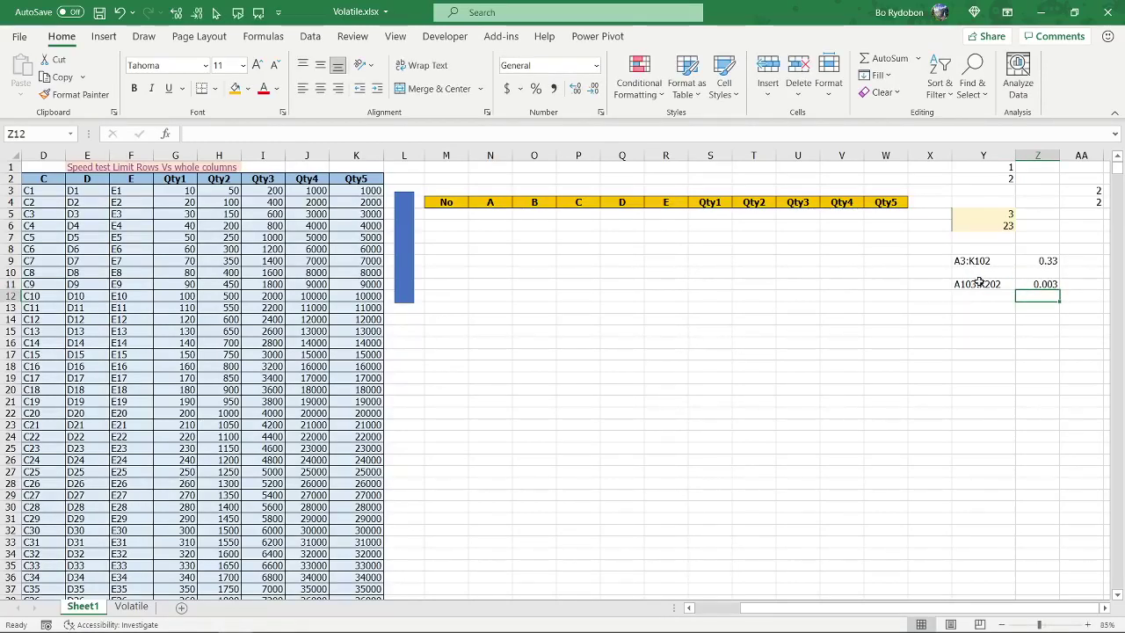
{"action": "left_click", "coordinate": [978, 282]}
{"action": "key", "text": "F2"}
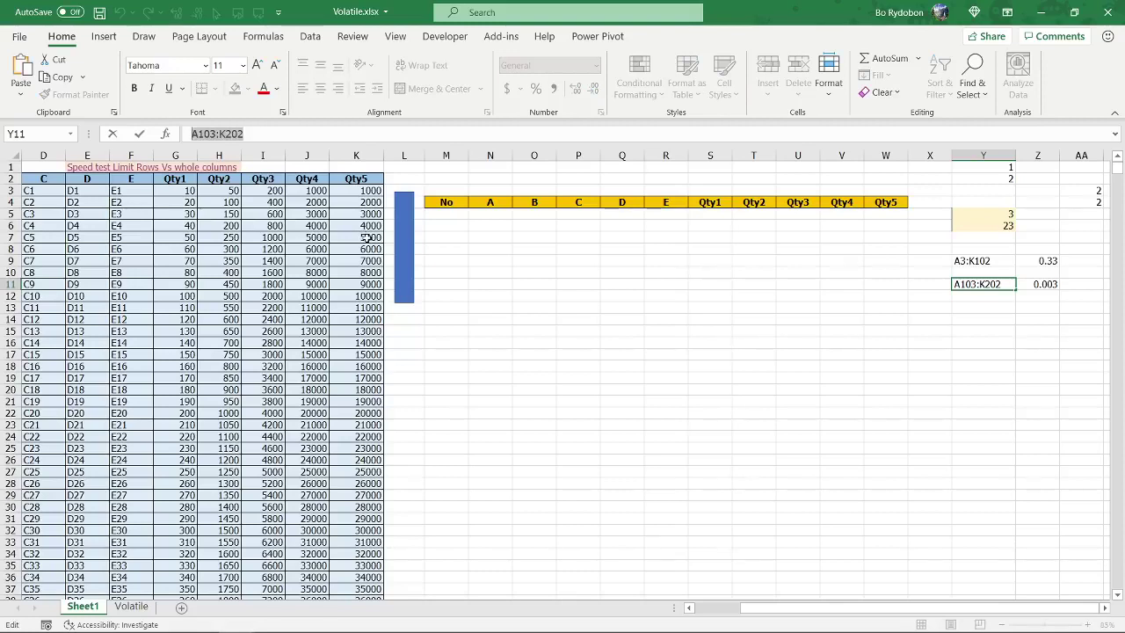
{"action": "key", "text": "Escape"}
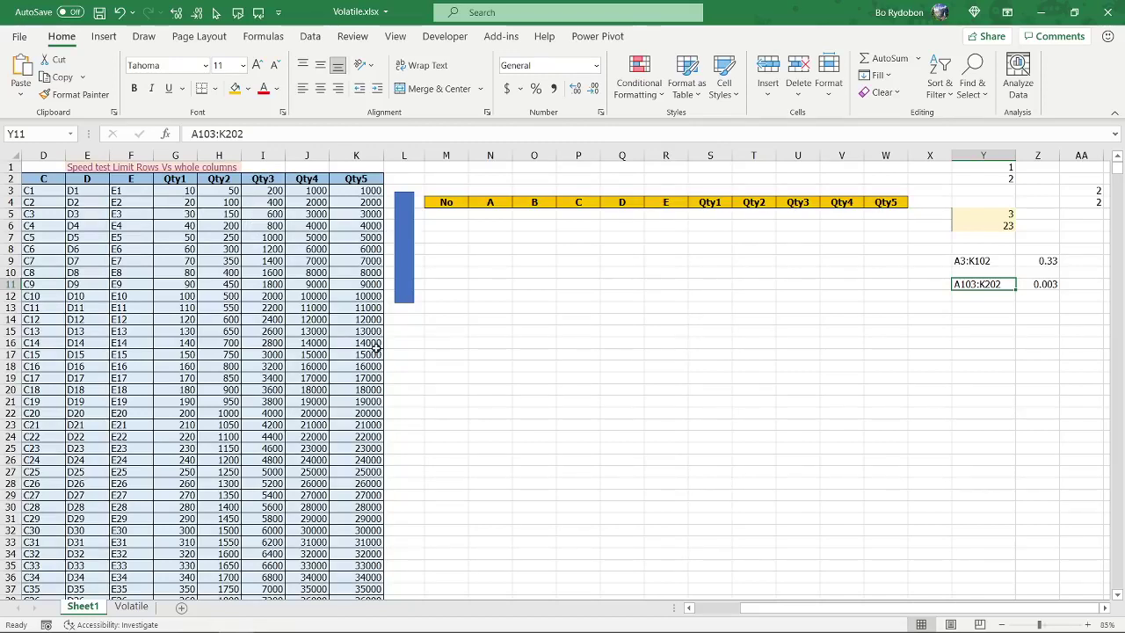
{"action": "key", "text": "F5"}
- Go to A103:K202 and time its recalculation four times with CalcTimer, about 0.0045 seconds
{"action": "type", "text": "A103:K202"}
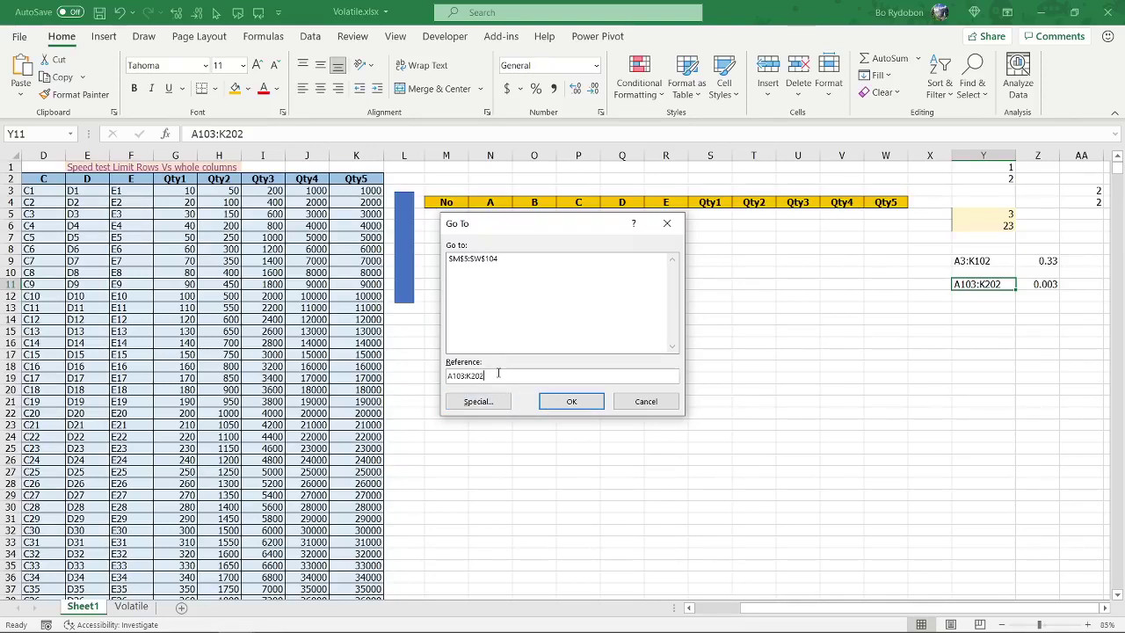
{"action": "key", "text": "Return"}
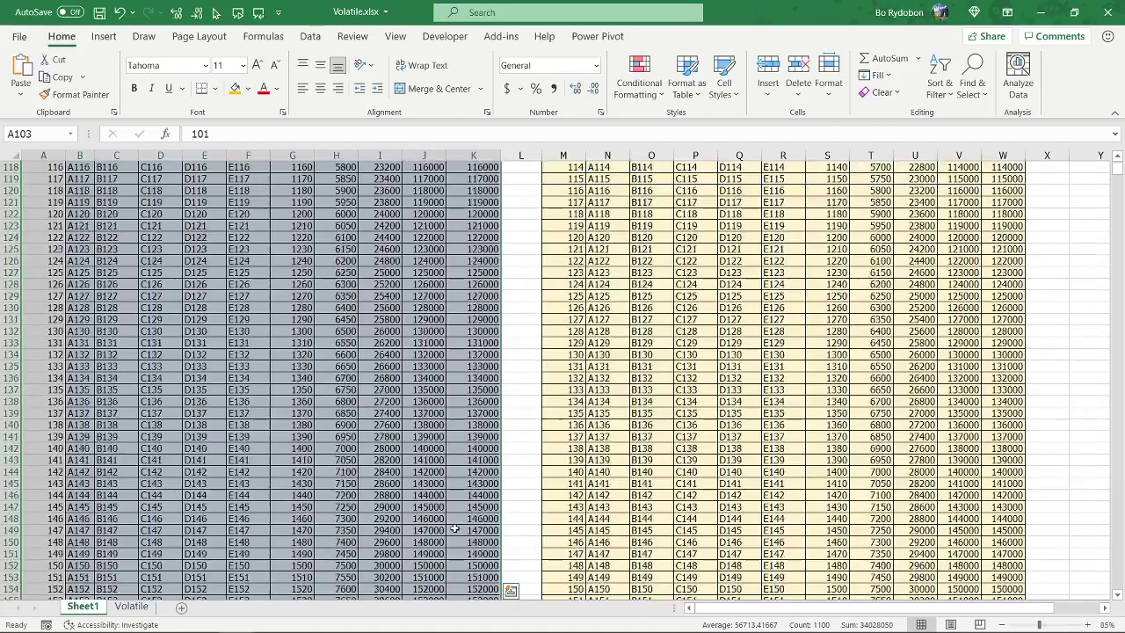
{"action": "scroll", "coordinate": [455, 528], "scroll_direction": "up", "scroll_amount": 13}
{"action": "scroll", "coordinate": [454, 528], "scroll_direction": "up", "scroll_amount": 20}
{"action": "left_click", "coordinate": [518, 246]}
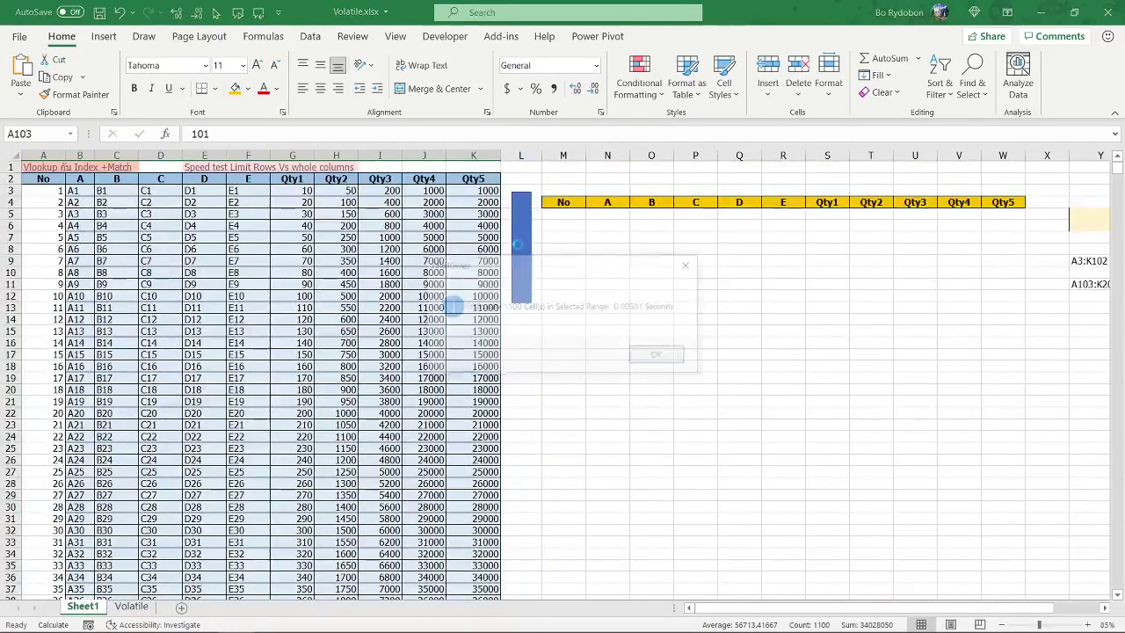
{"action": "key", "text": "Return"}
{"action": "left_click", "coordinate": [519, 246]}
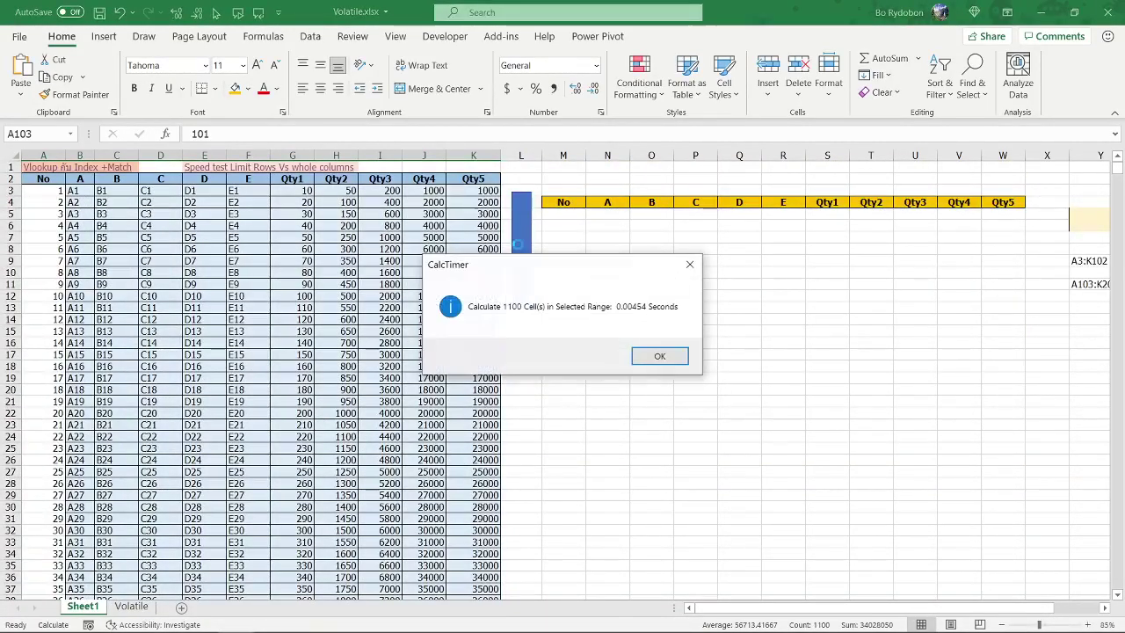
{"action": "key", "text": "Return"}
{"action": "left_click", "coordinate": [518, 246]}
{"action": "key", "text": "Return"}
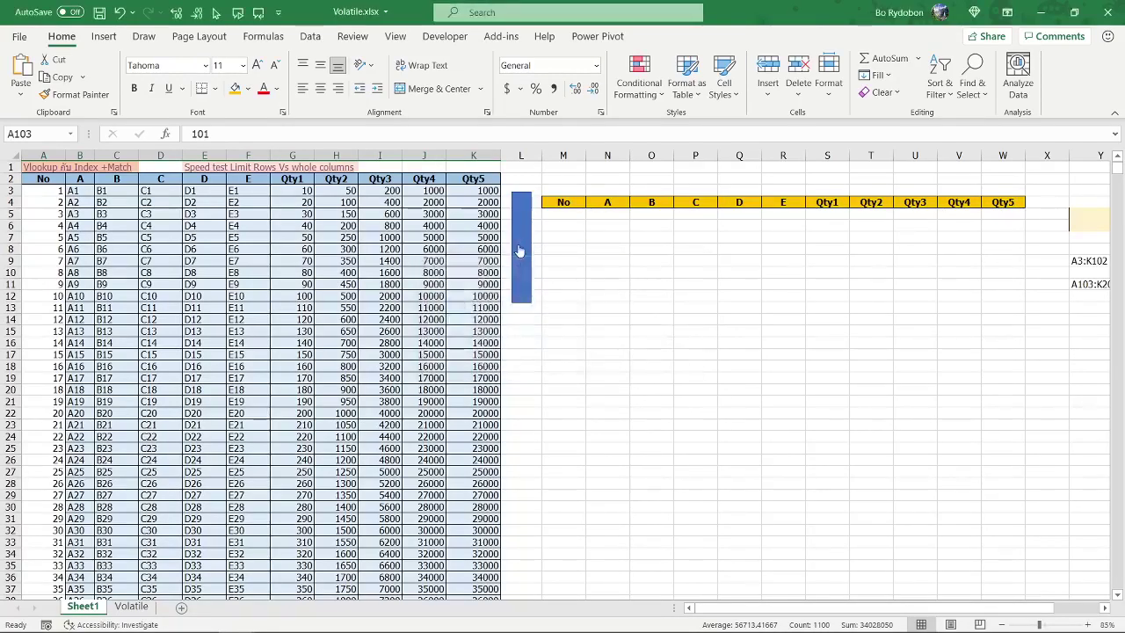
{"action": "left_click", "coordinate": [519, 245]}
{"action": "key", "text": "Return"}
- Change the recorded timing in Z11 from 0.003 to 0.004
{"action": "scroll", "coordinate": [290, 378], "scroll_direction": "right", "scroll_amount": 3}
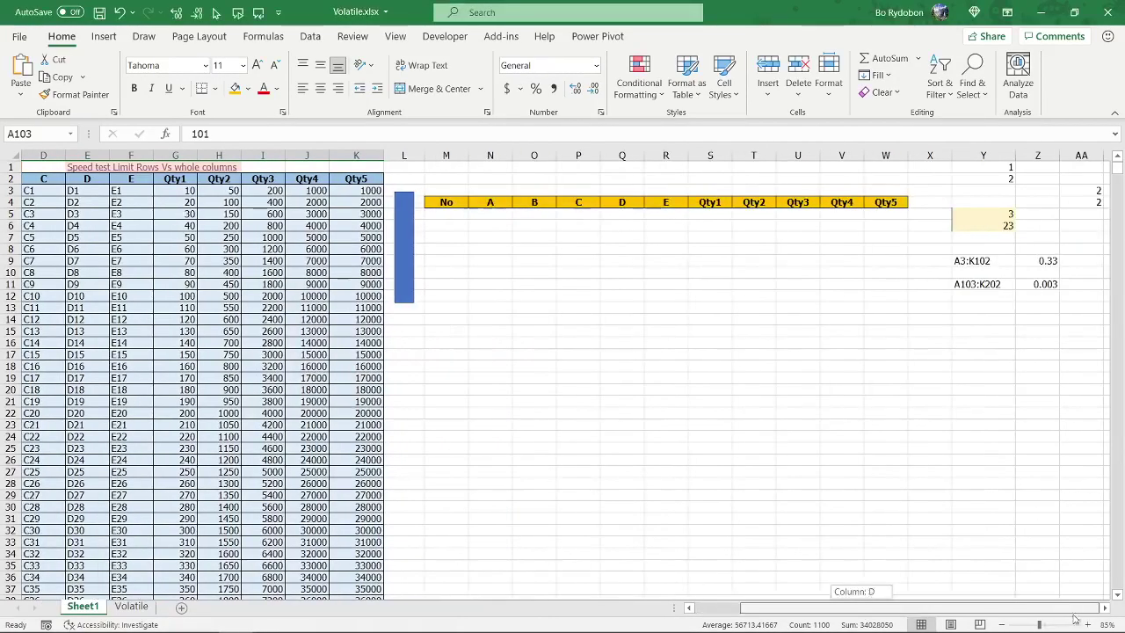
{"action": "left_click", "coordinate": [1046, 284]}
{"action": "left_click", "coordinate": [434, 133]}
{"action": "key", "text": "BackSpace"}
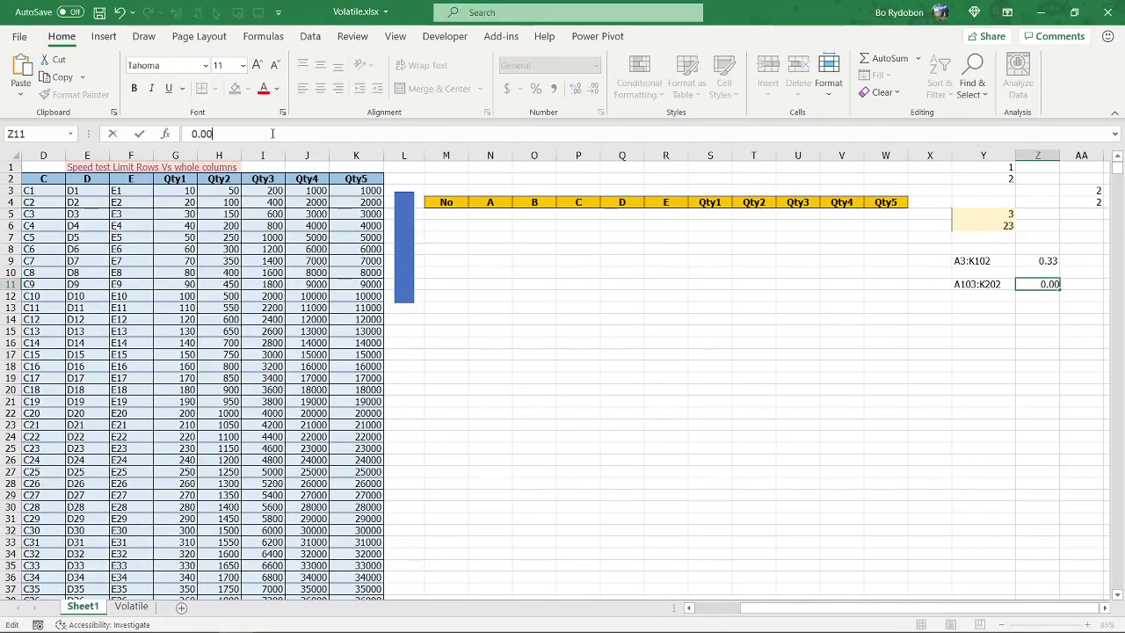
{"action": "type", "text": "4"}
{"action": "key", "text": "Return"}
- Inspect the VLOOKUP formulas in K16 and I12 and the A103:K202 timing note
{"action": "left_click", "coordinate": [343, 341]}
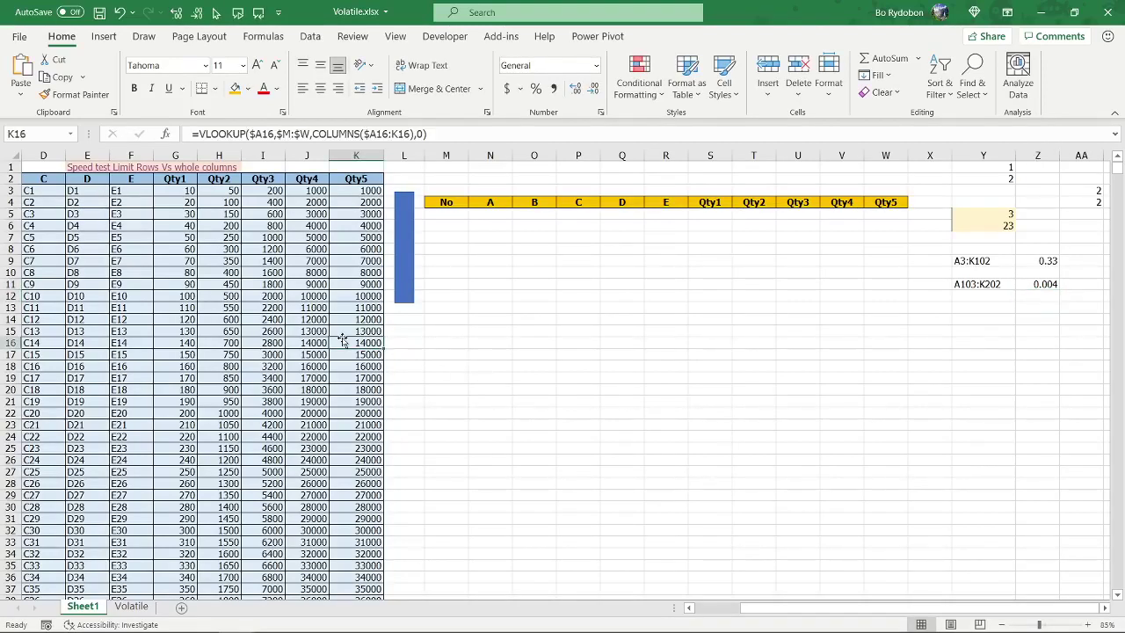
{"action": "left_click_drag", "start_coordinate": [962, 284], "coordinate": [1047, 285]}
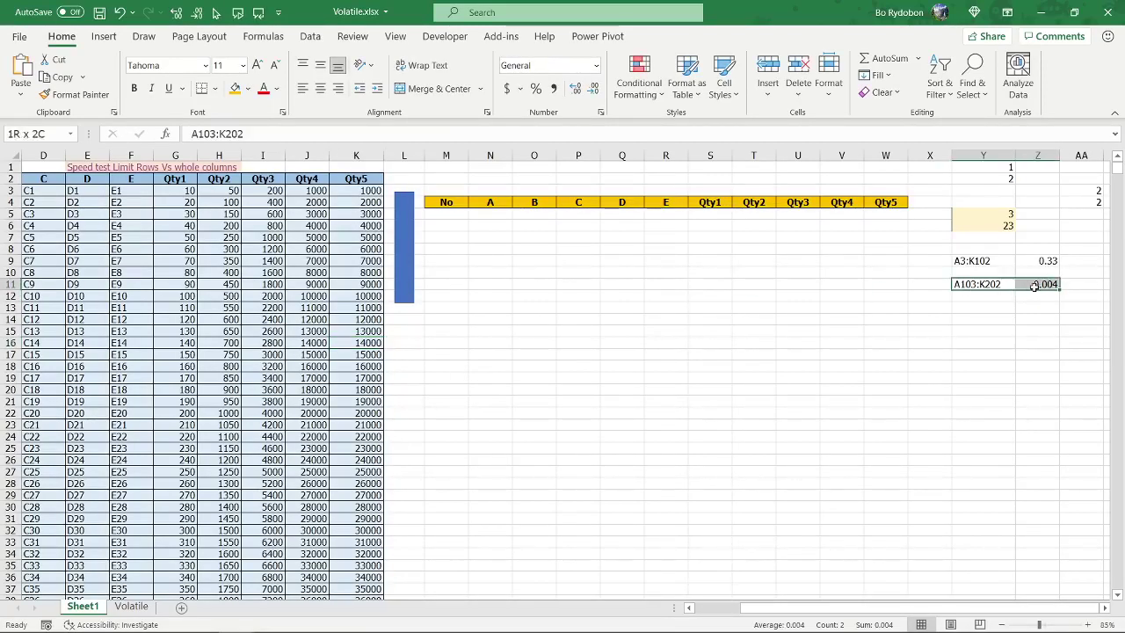
{"action": "left_click", "coordinate": [1029, 370]}
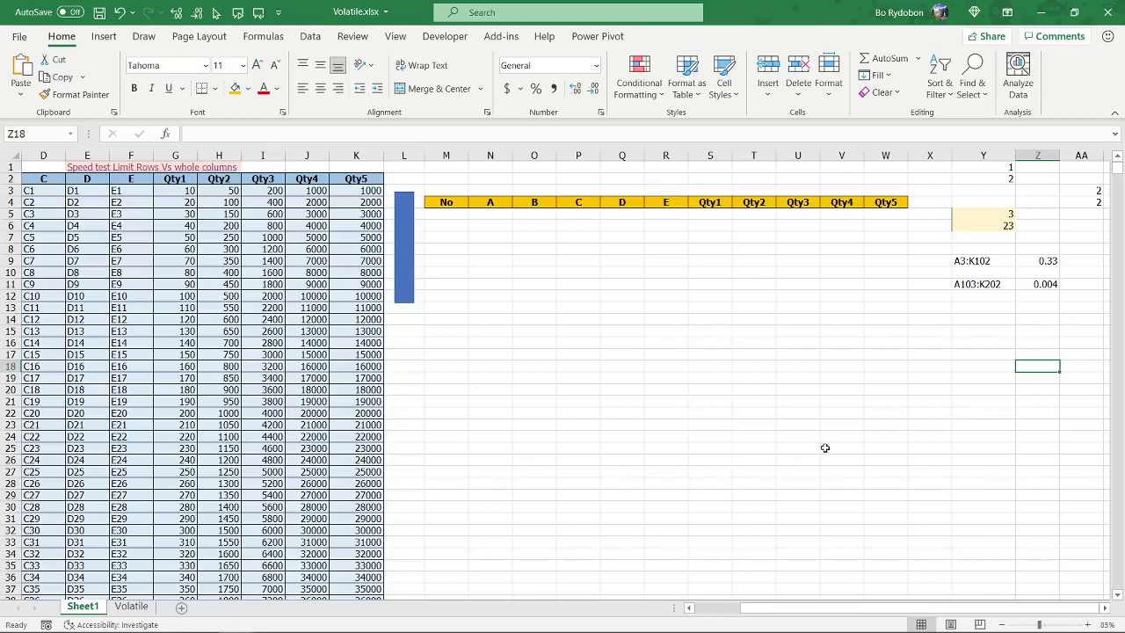
{"action": "left_click", "coordinate": [259, 296]}
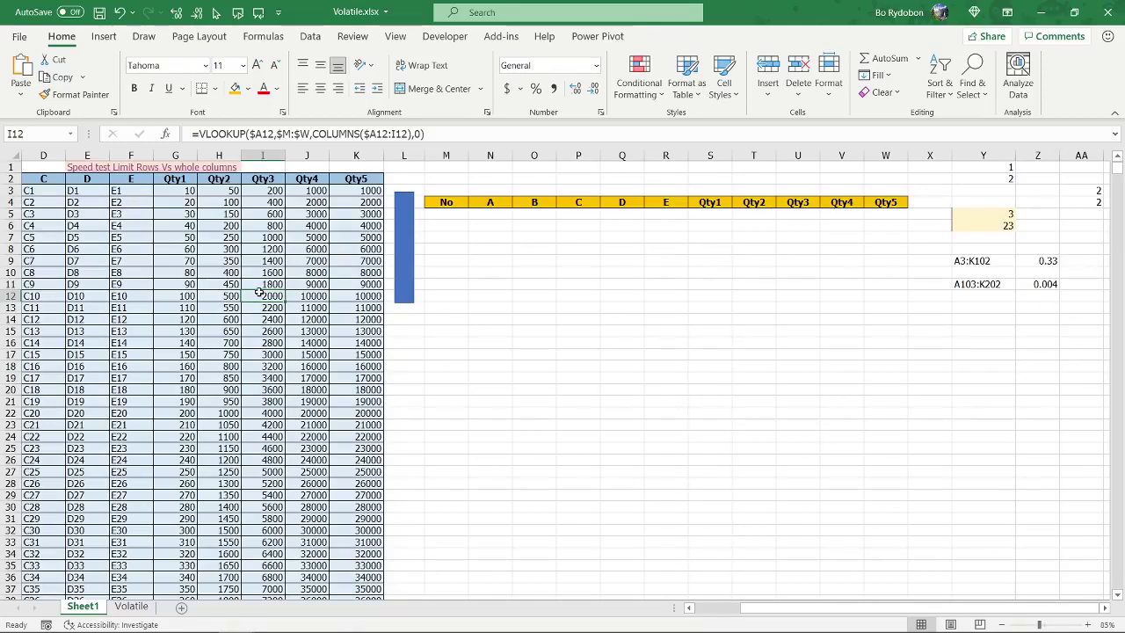
- Highlight the whole-column $M:$W lookup range in I12's formula and scroll down the sheet
{"action": "left_click_drag", "start_coordinate": [279, 133], "coordinate": [309, 133]}
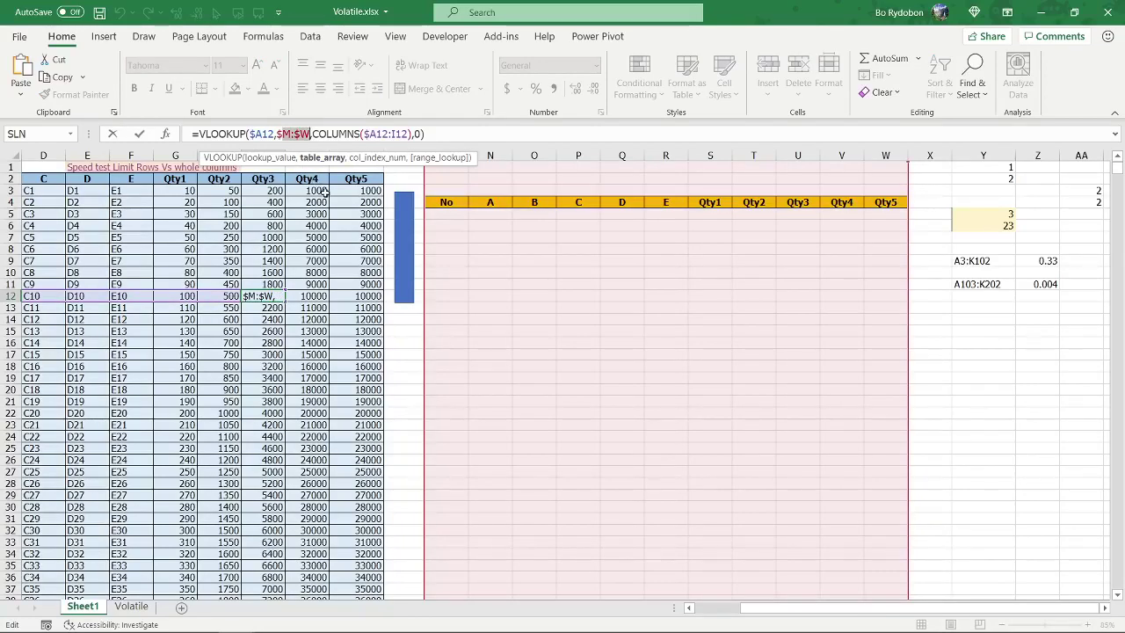
{"action": "key", "text": "Escape"}
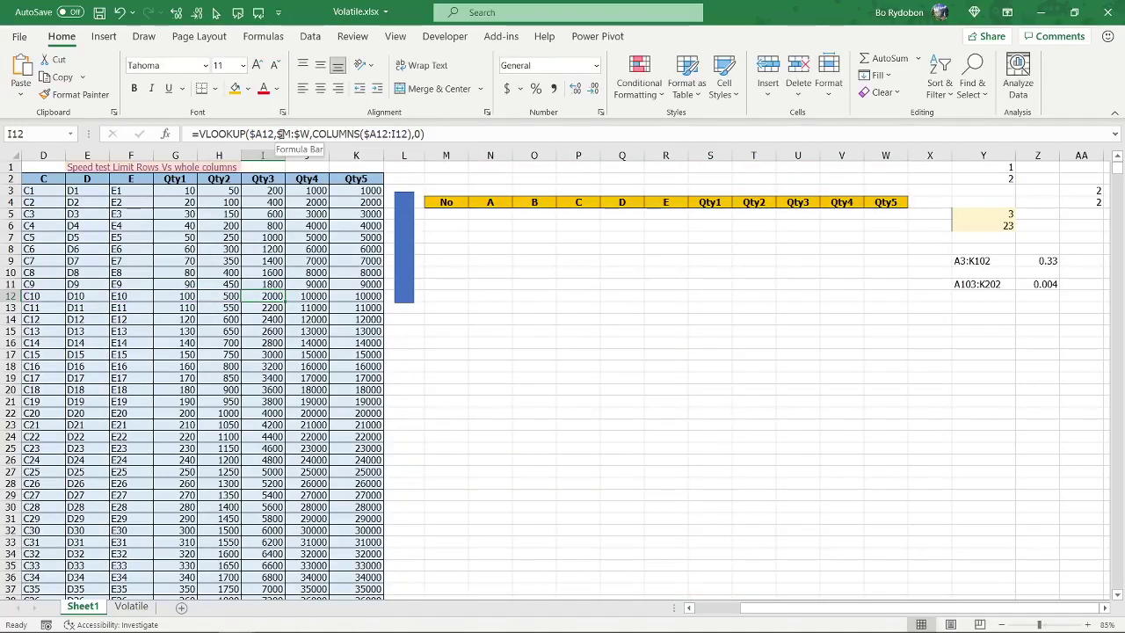
{"action": "left_click_drag", "start_coordinate": [310, 134], "coordinate": [276, 133]}
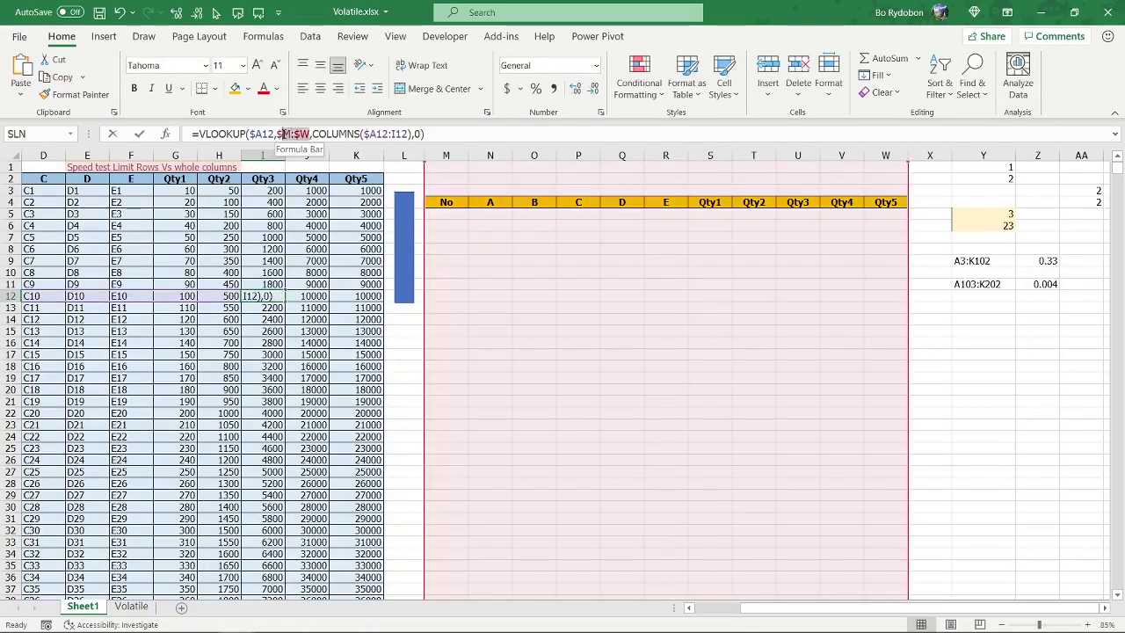
{"action": "scroll", "coordinate": [318, 179], "scroll_direction": "down", "scroll_amount": 7}
{"action": "scroll", "coordinate": [409, 256], "scroll_direction": "down", "scroll_amount": 20}
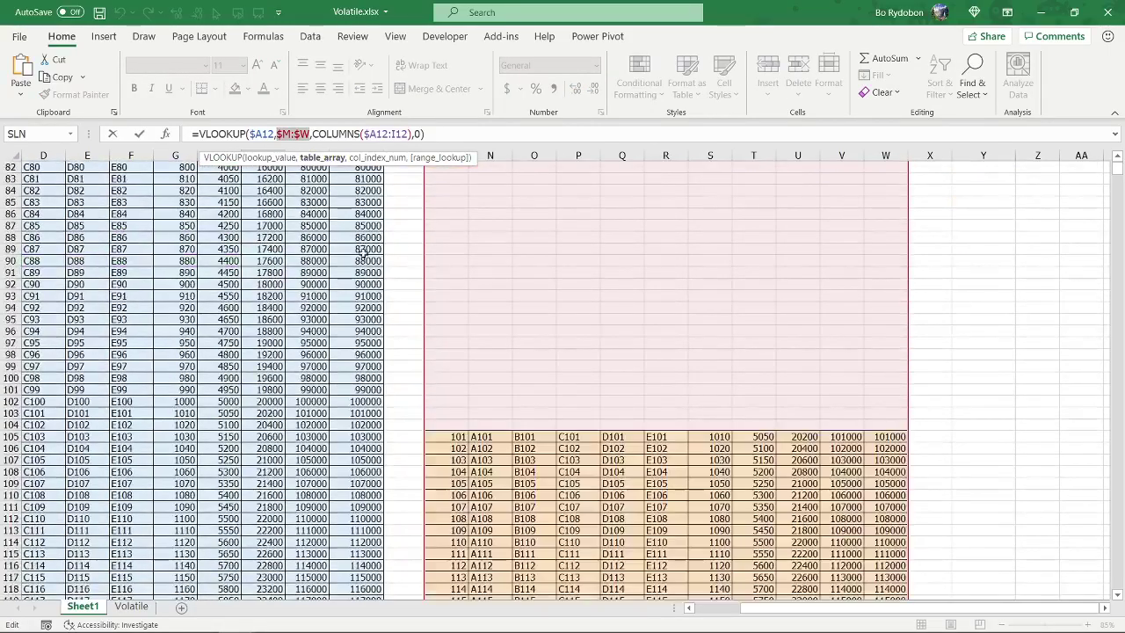
{"action": "scroll", "coordinate": [409, 256], "scroll_direction": "down", "scroll_amount": 6}
{"action": "scroll", "coordinate": [410, 256], "scroll_direction": "down", "scroll_amount": 3}
{"action": "scroll", "coordinate": [410, 256], "scroll_direction": "down", "scroll_amount": 5}
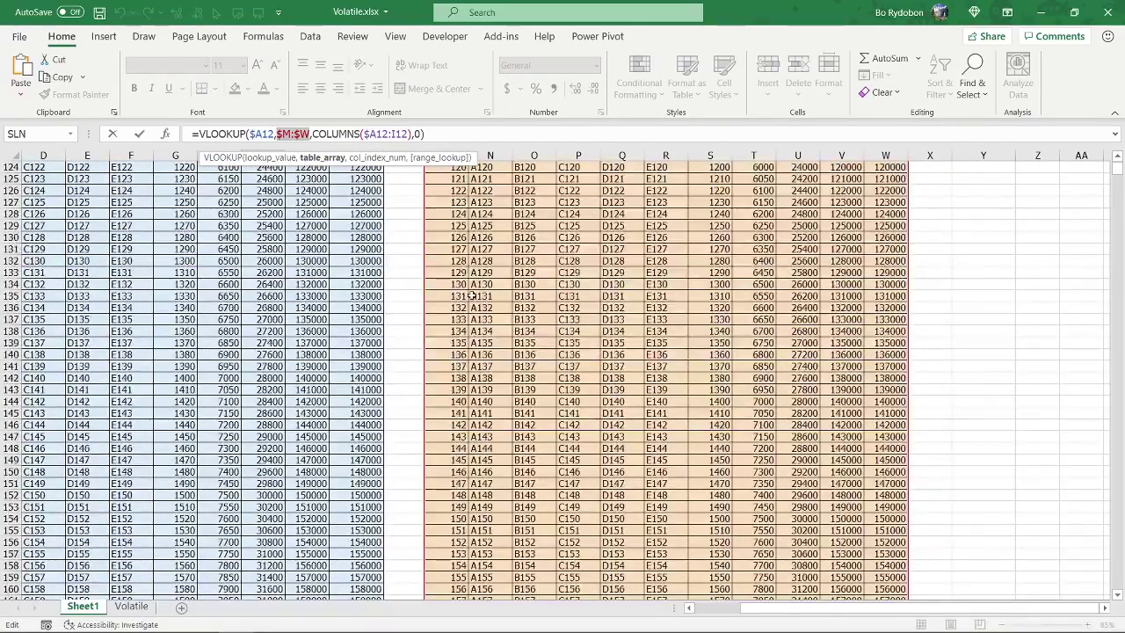
{"action": "scroll", "coordinate": [472, 297], "scroll_direction": "down", "scroll_amount": 13}
{"action": "scroll", "coordinate": [475, 319], "scroll_direction": "down", "scroll_amount": 13}
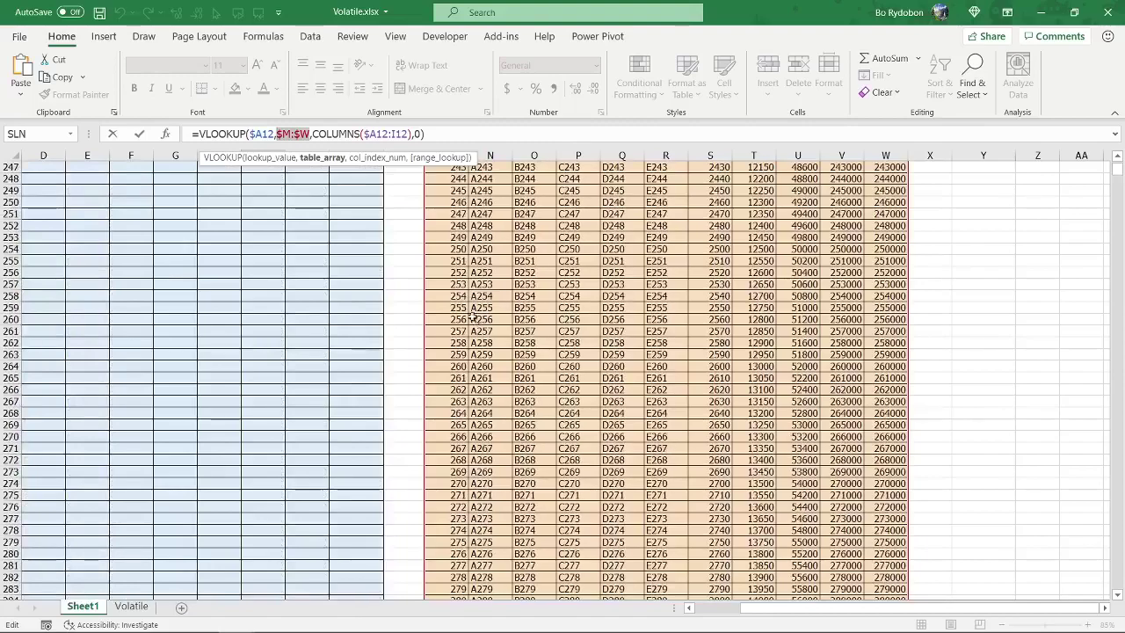
- Replace $M:$W in I12 with a sheet cell reference, browsing down to around row 99988
{"action": "left_click", "coordinate": [288, 134]}
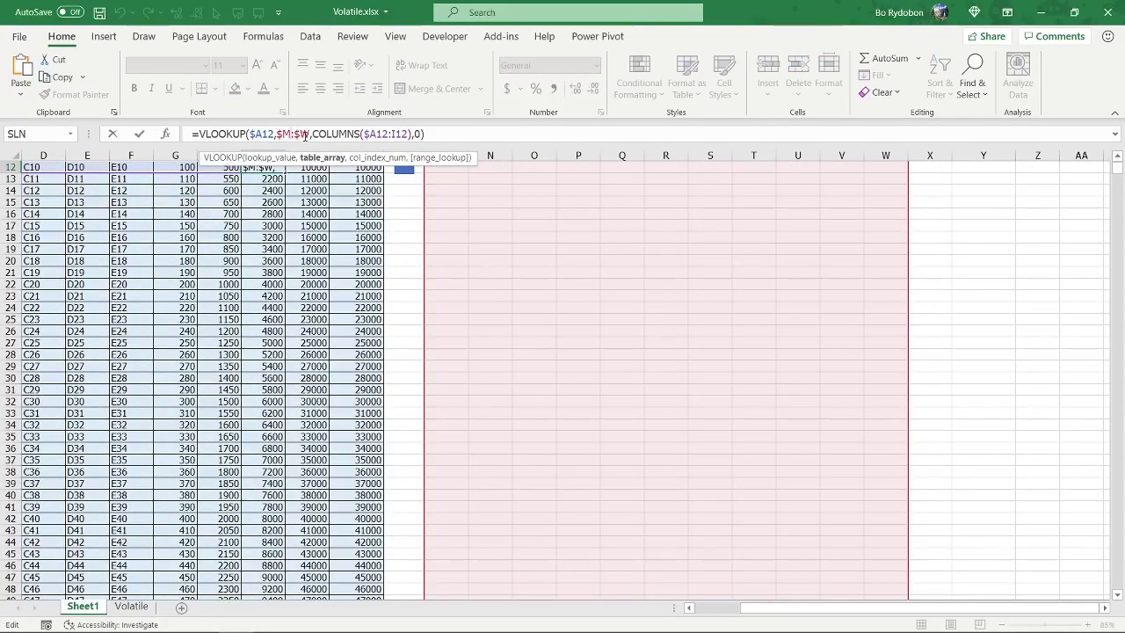
{"action": "double_click", "coordinate": [291, 134]}
{"action": "left_click", "coordinate": [446, 386]}
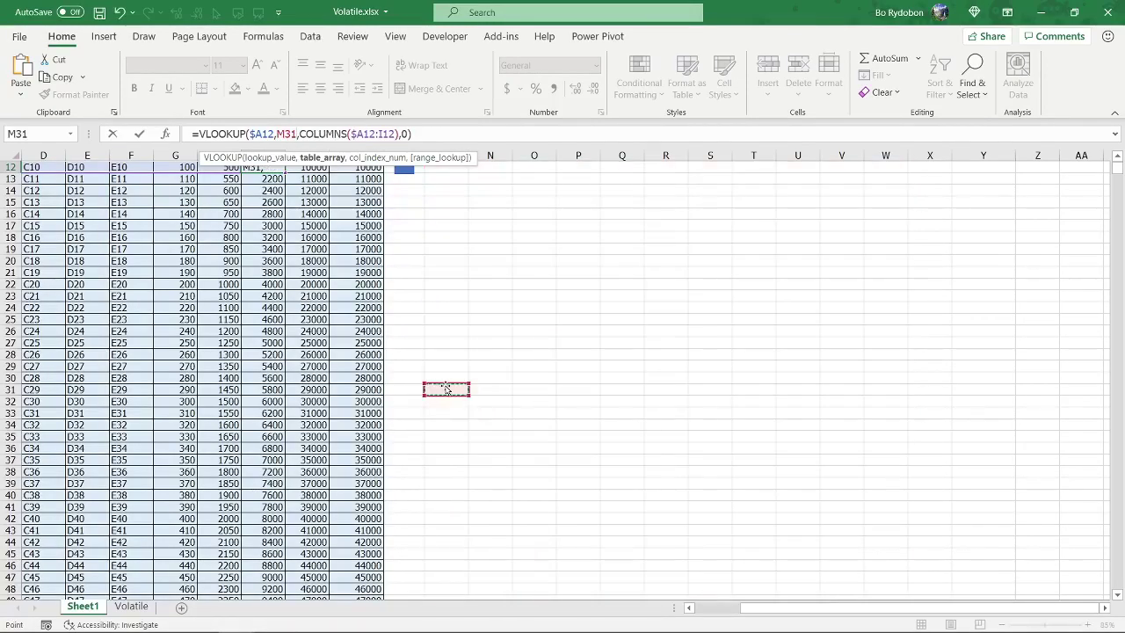
{"action": "key", "text": "ctrl+Down"}
{"action": "key", "text": "Down"}
{"action": "key", "text": "Up"}
{"action": "key", "text": "Up"}
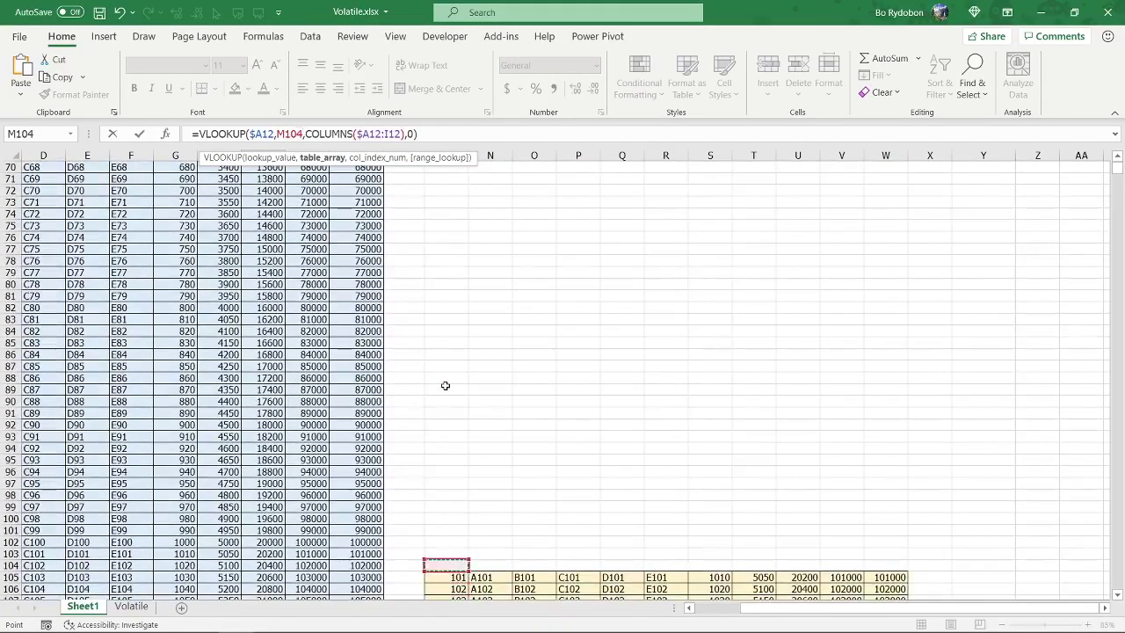
{"action": "scroll", "coordinate": [445, 386], "scroll_direction": "down", "scroll_amount": 3}
{"action": "key", "text": "Down"}
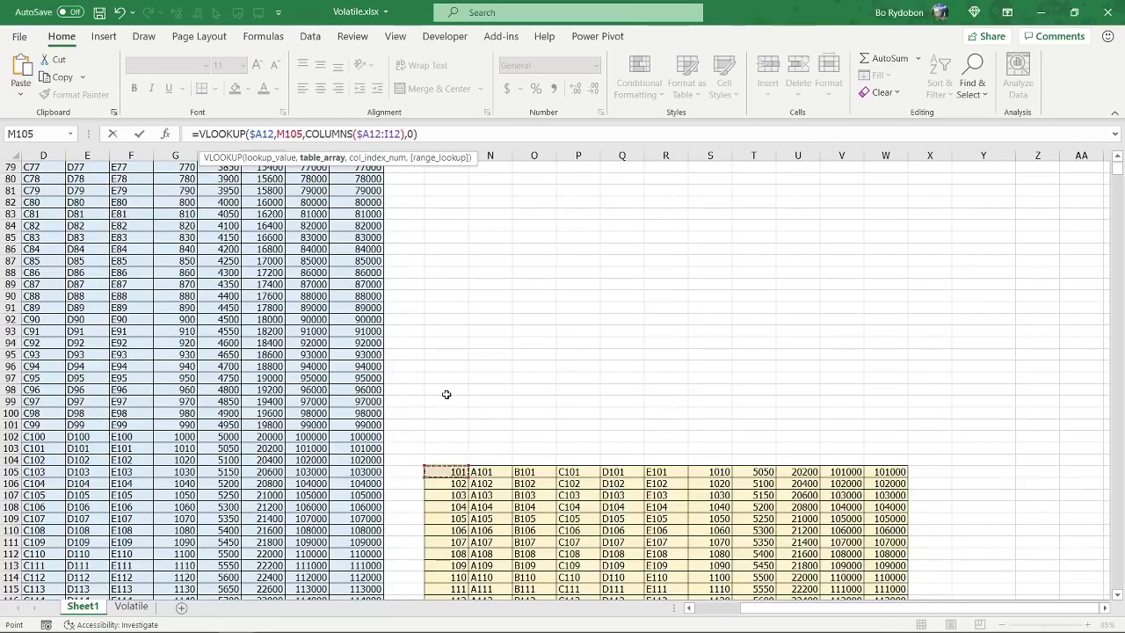
{"action": "key", "text": "ctrl+Down"}
{"action": "key", "text": "Down"}
{"action": "key", "text": "Down"}
{"action": "key", "text": "Down"}
{"action": "key", "text": "Down"}
{"action": "key", "text": "Down"}
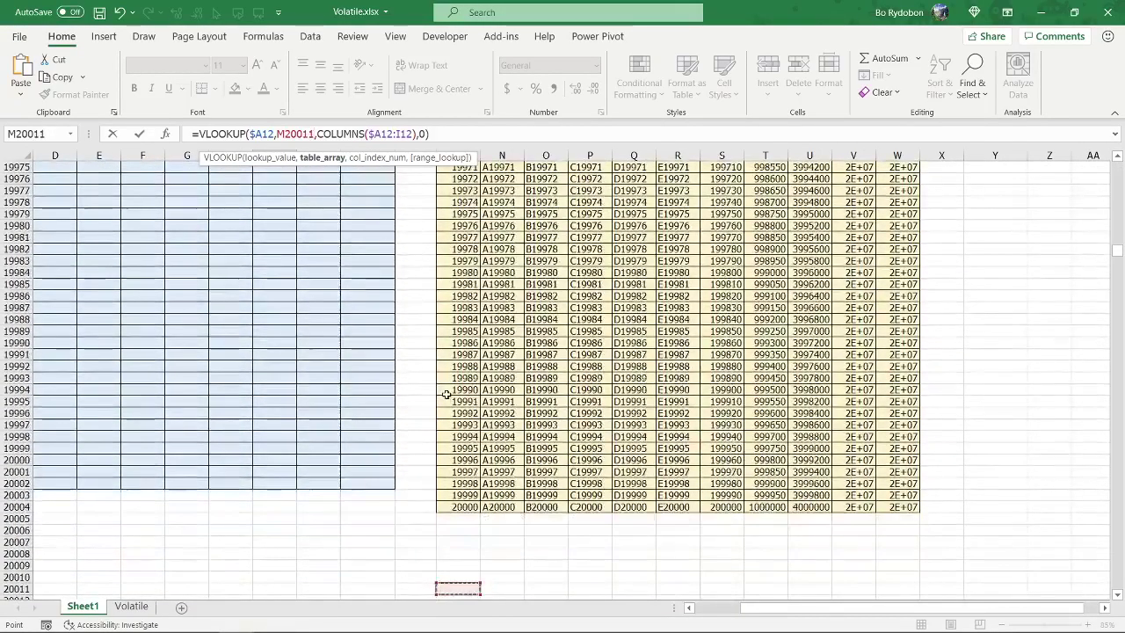
{"action": "key", "text": "Down"}
{"action": "key", "text": "ctrl+Down"}
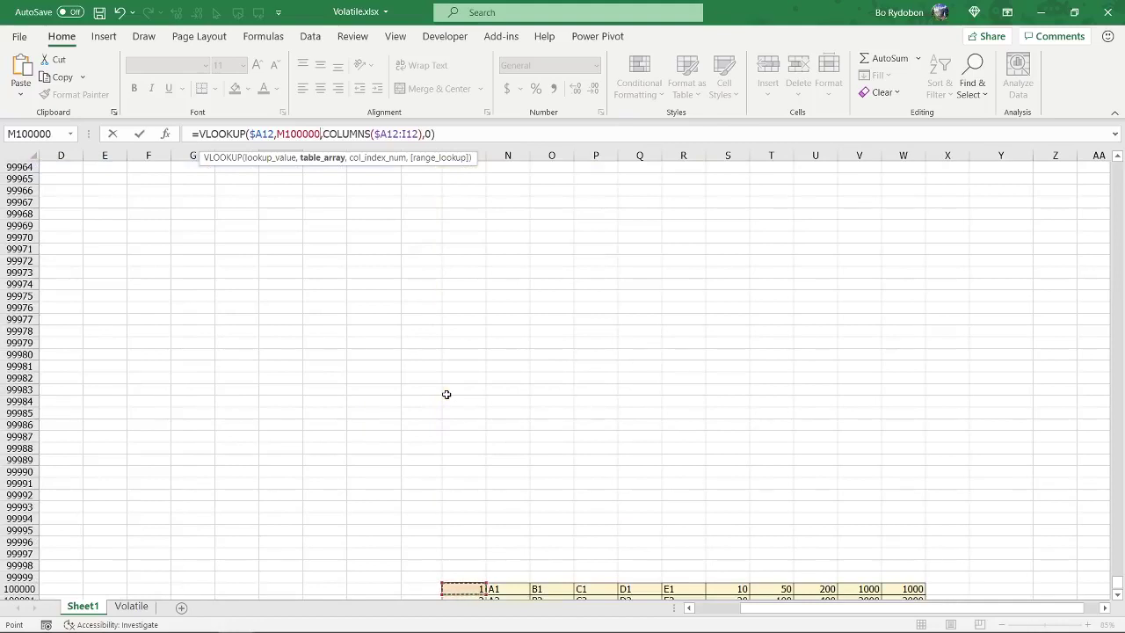
{"action": "key", "text": "Up"}
{"action": "key", "text": "Up"}
{"action": "key", "text": "Up"}
{"action": "key", "text": "Up"}
{"action": "key", "text": "Up"}
{"action": "key", "text": "Up"}
{"action": "key", "text": "Up"}
{"action": "key", "text": "Up"}
{"action": "key", "text": "Up"}
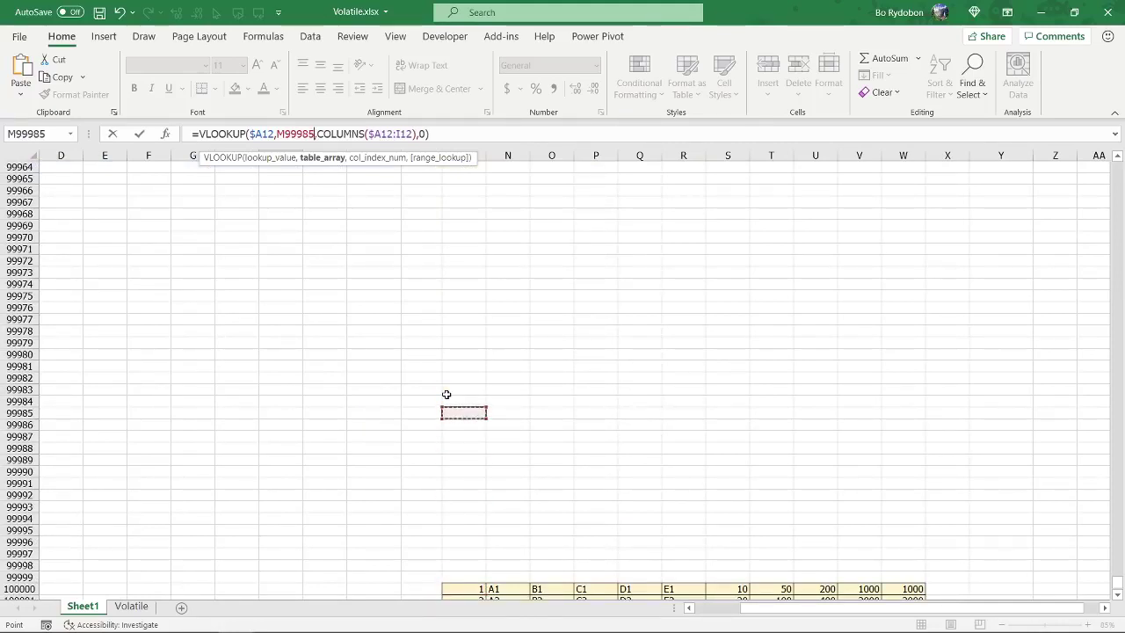
{"action": "key", "text": "Down"}
{"action": "key", "text": "Down"}
{"action": "key", "text": "Down"}
- Set I12's lookup range to absolute $M$50000:$W$200000 and confirm the formula
{"action": "left_click_drag", "start_coordinate": [310, 134], "coordinate": [283, 133]}
{"action": "type", "text": "5"}
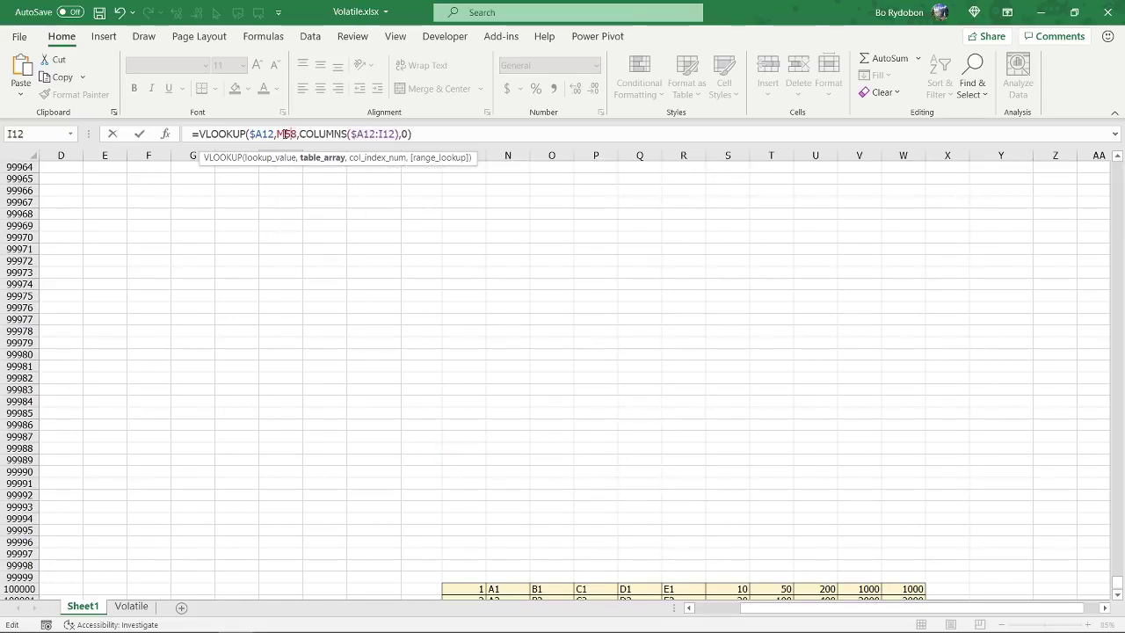
{"action": "type", "text": "00"}
{"action": "key", "text": "Delete"}
{"action": "type", "text": "0"}
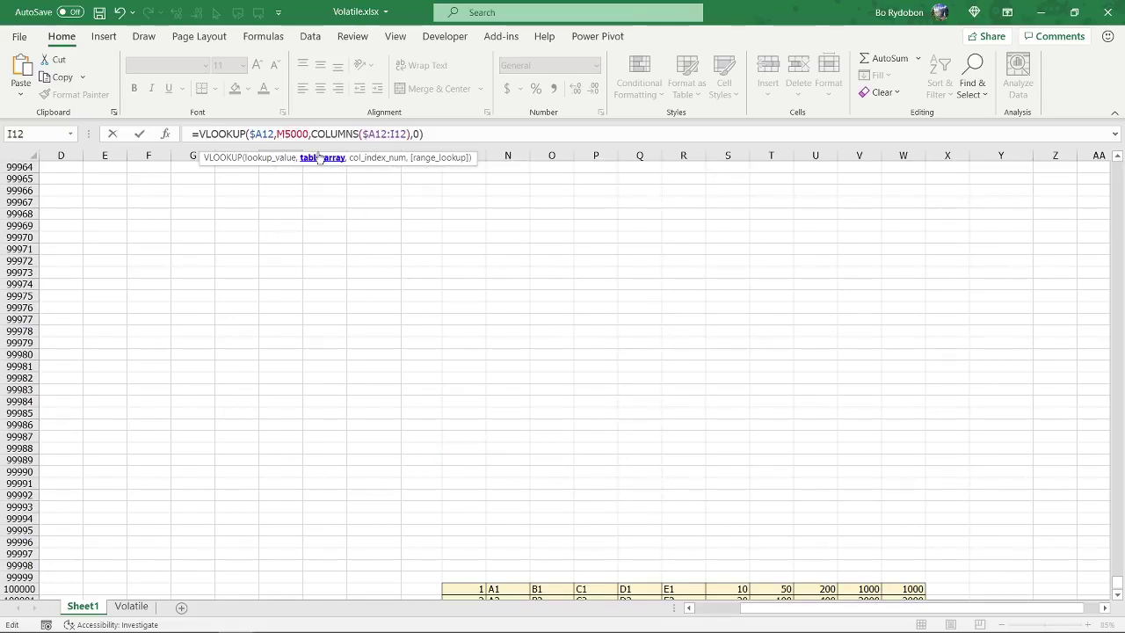
{"action": "type", "text": "0:"}
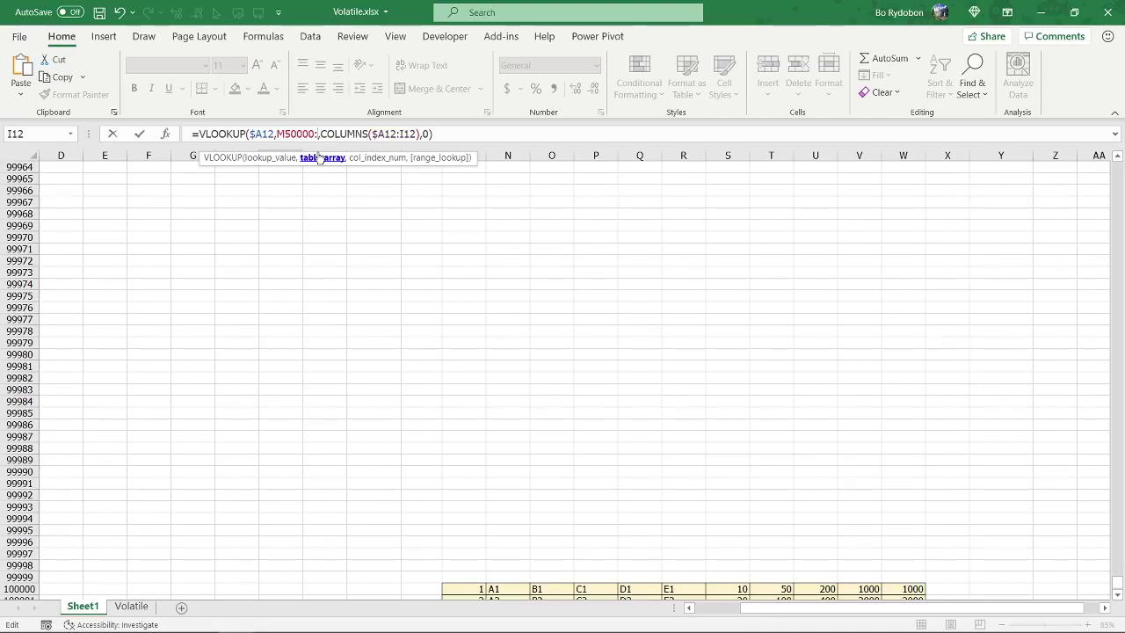
{"action": "type", "text": "W"}
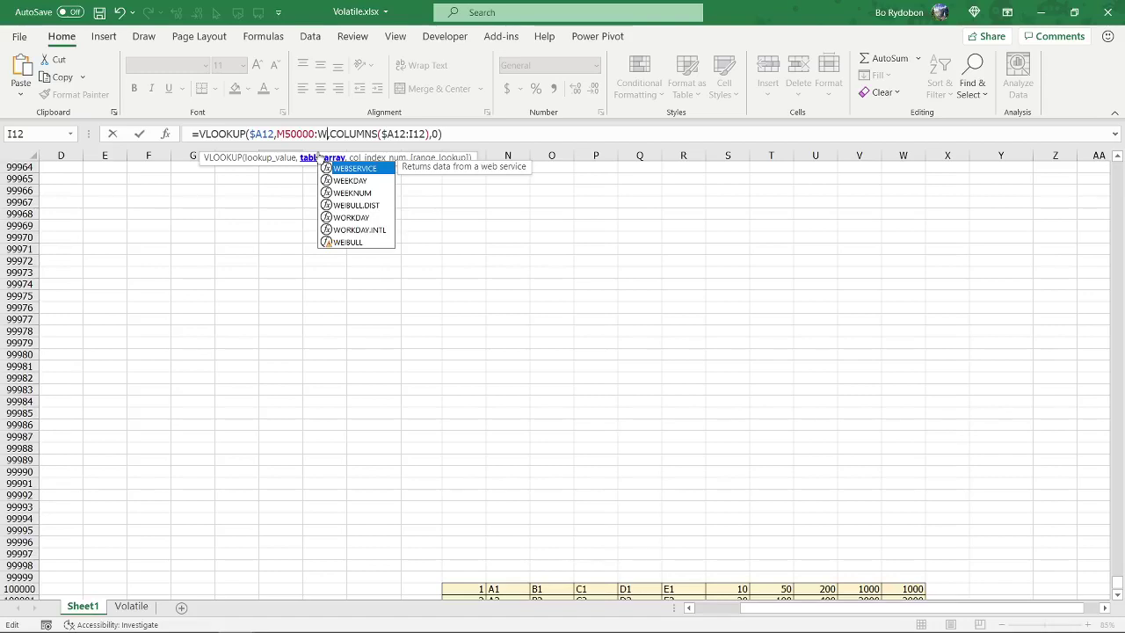
{"action": "type", "text": "1"}
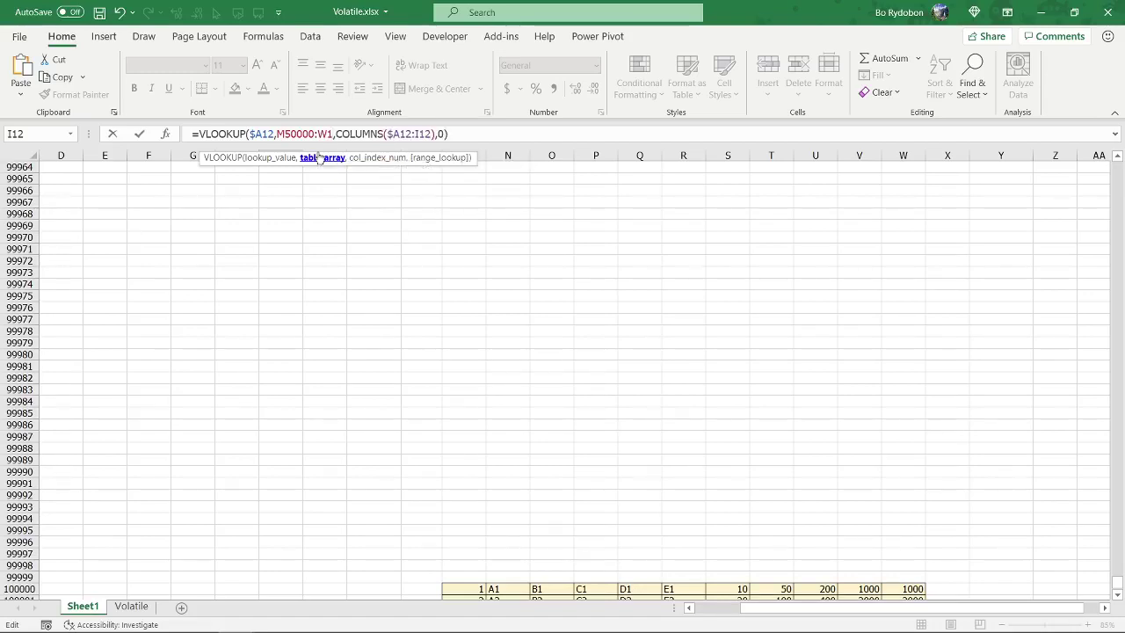
{"action": "key", "text": "BackSpace"}
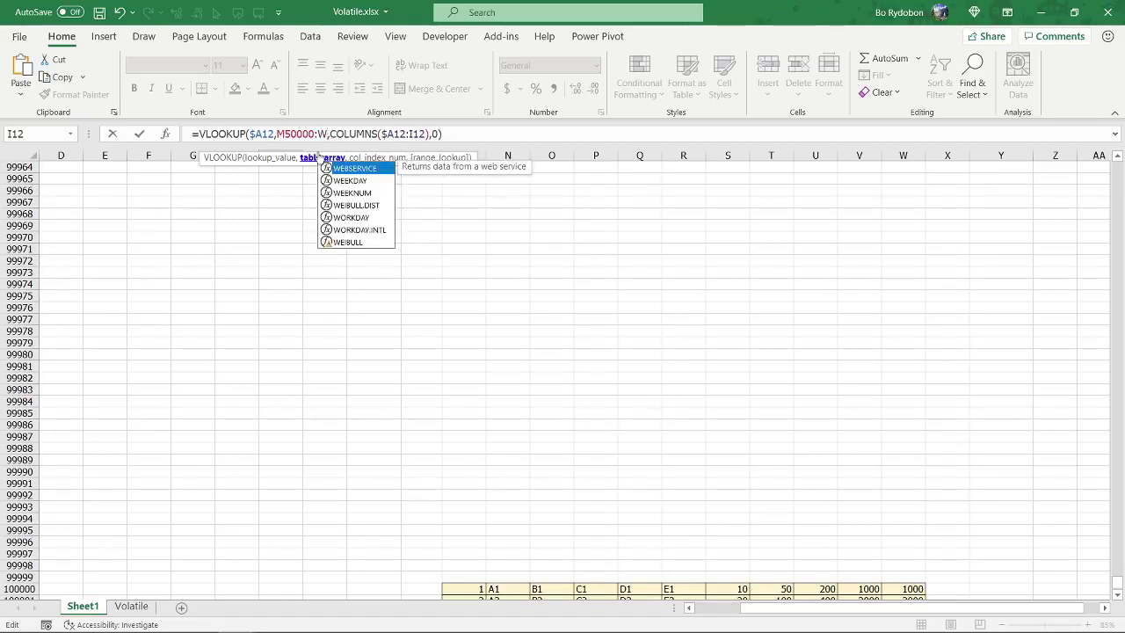
{"action": "type", "text": "200000"}
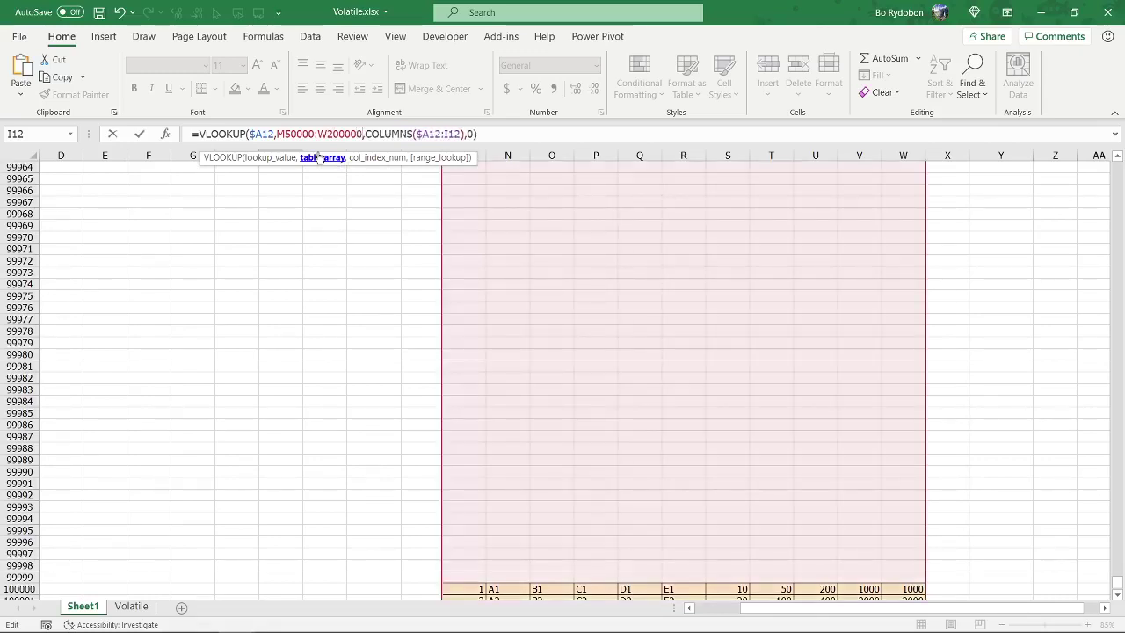
{"action": "key", "text": "ctrl+shift+Left"}
{"action": "key", "text": "ctrl+shift+Left"}
{"action": "key", "text": "ctrl+shift+Left"}
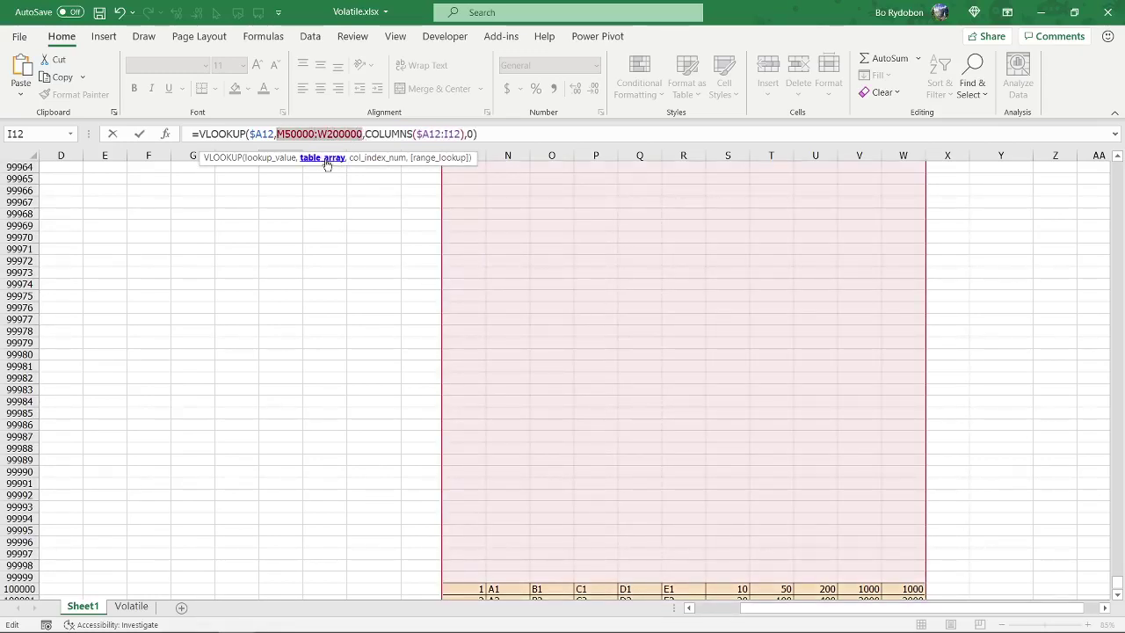
{"action": "key", "text": "F4"}
{"action": "key", "text": "ctrl+Return"}
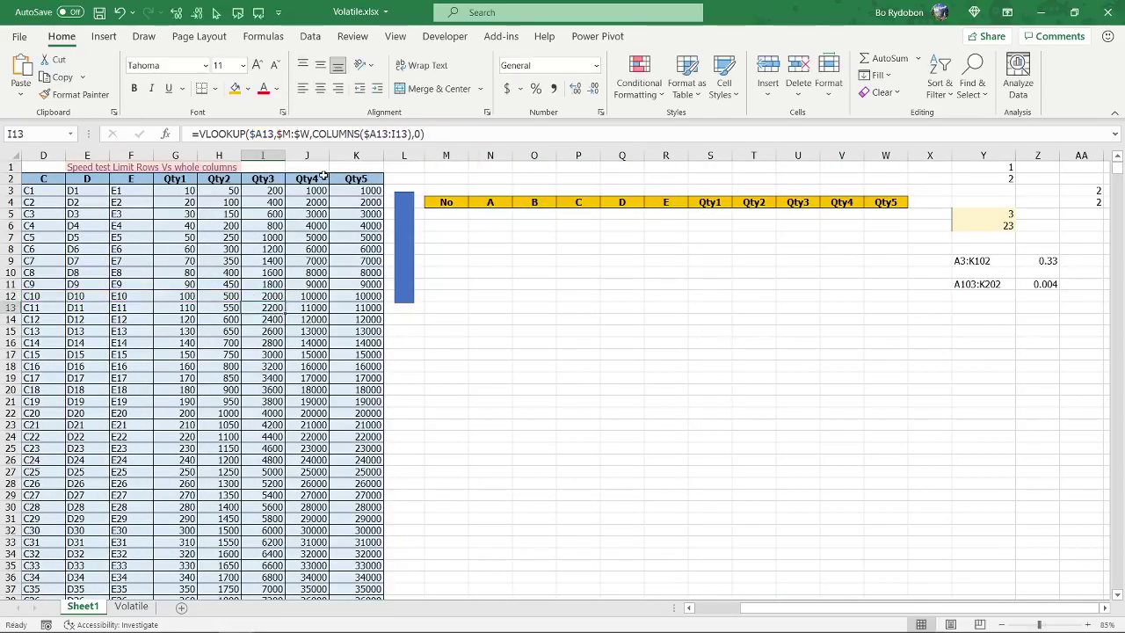
- Replace M:W in B3's VLOOKUP with the pasted range $M$50000:$W$200000
{"action": "left_click", "coordinate": [306, 134]}
{"action": "left_click", "coordinate": [316, 158]}
{"action": "key", "text": "Escape"}
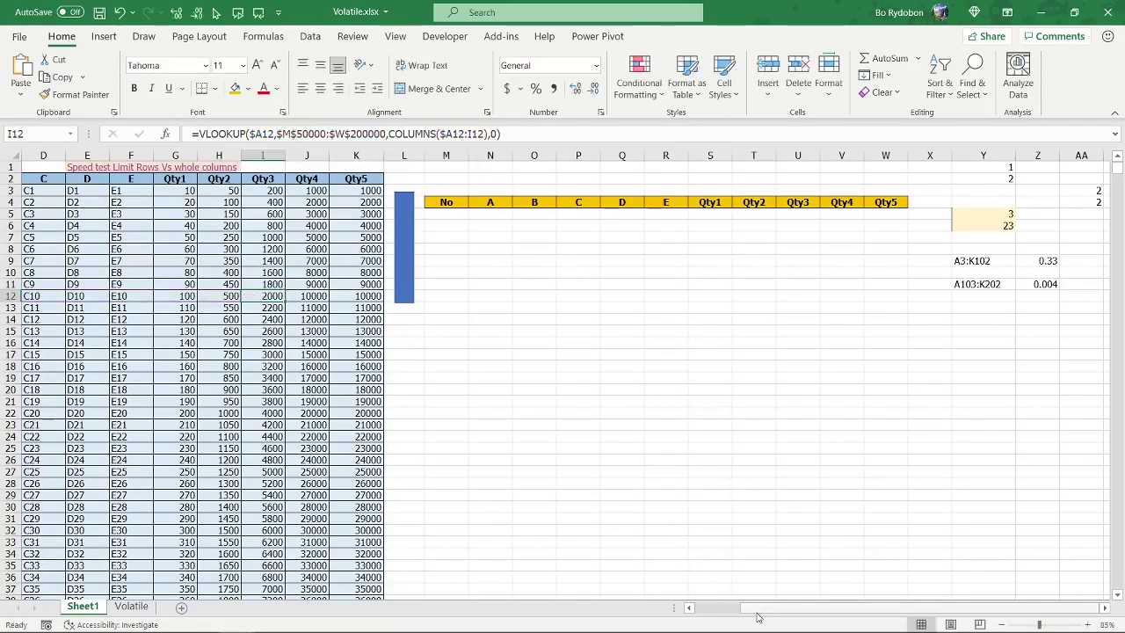
{"action": "scroll", "coordinate": [538, 502], "scroll_direction": "left", "scroll_amount": 2}
{"action": "left_click", "coordinate": [73, 190]}
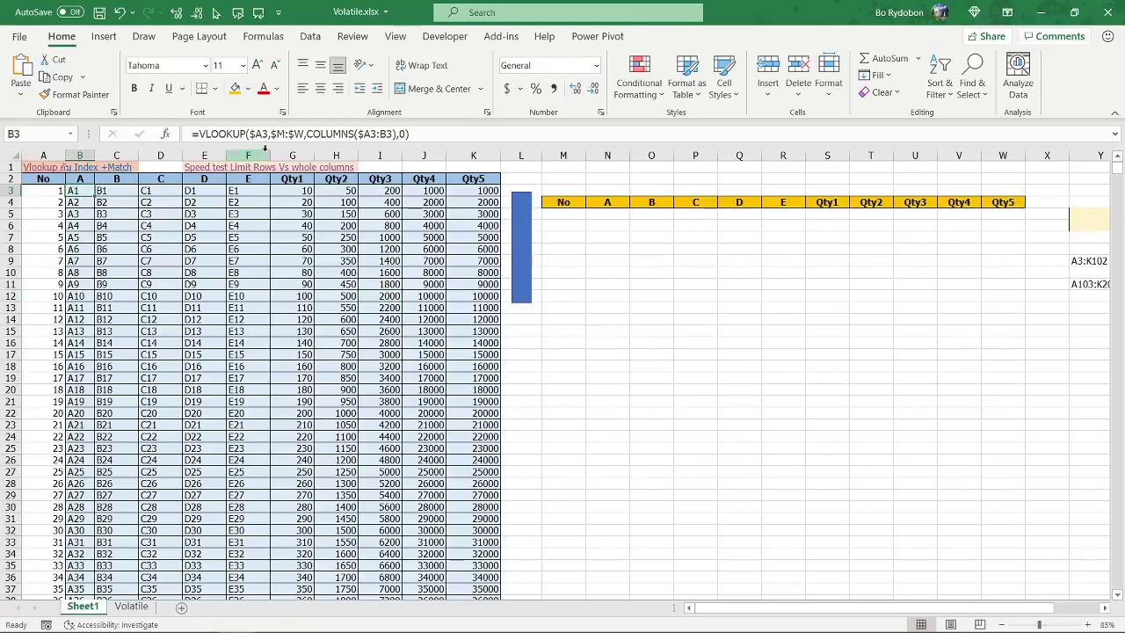
{"action": "left_click", "coordinate": [286, 133]}
{"action": "left_click", "coordinate": [312, 157]}
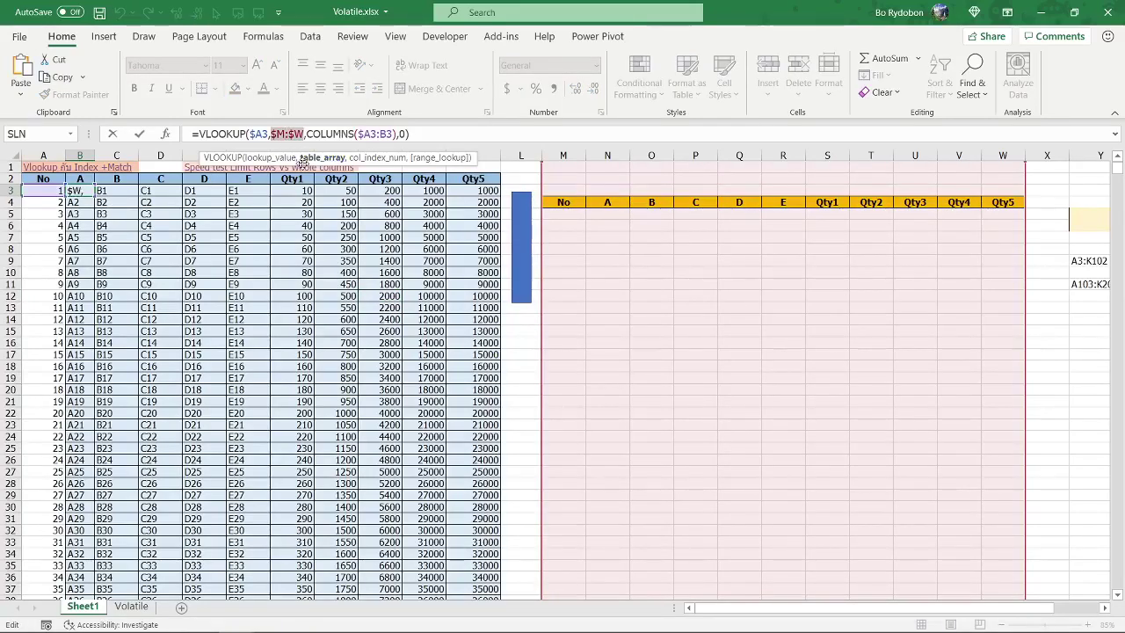
{"action": "key", "text": "ctrl+v"}
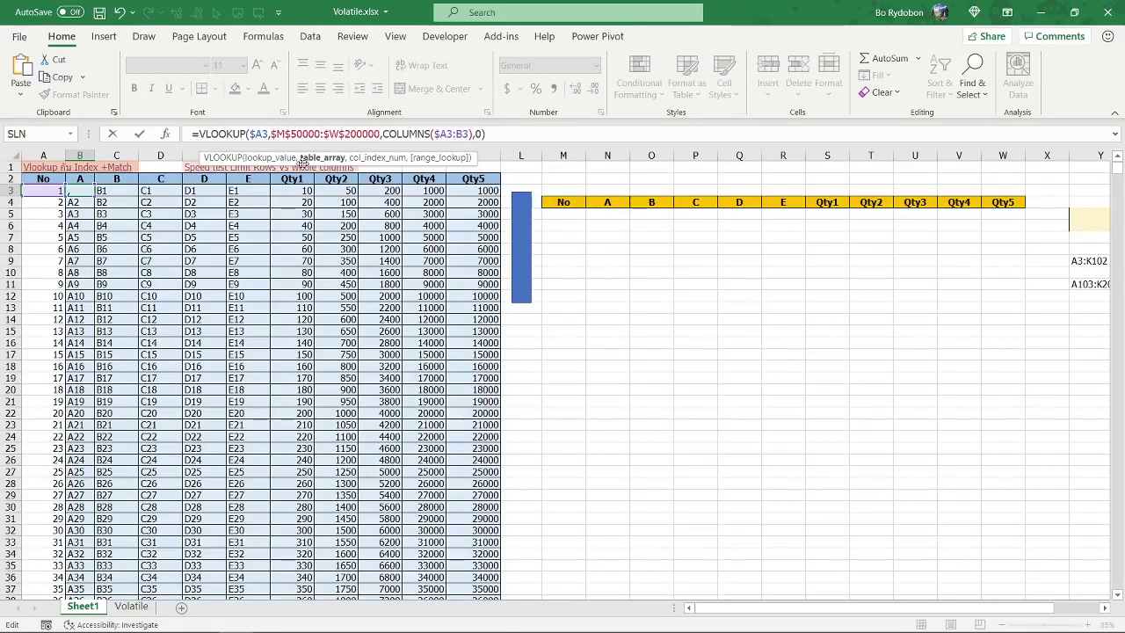
{"action": "key", "text": "ctrl+Return"}
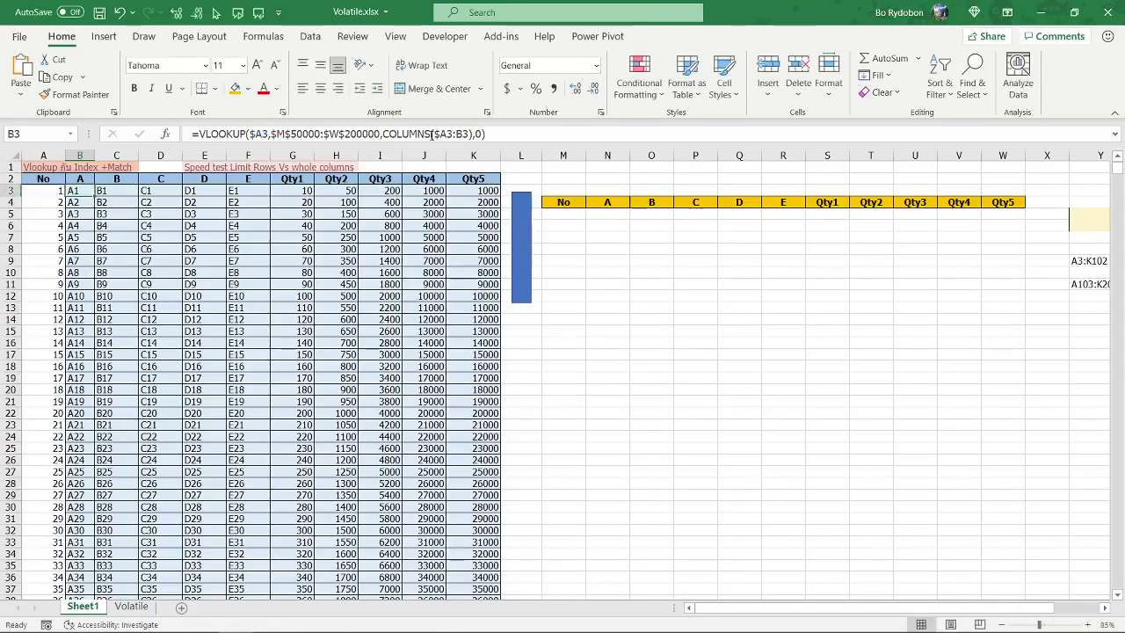
{"action": "key", "text": "F2"}
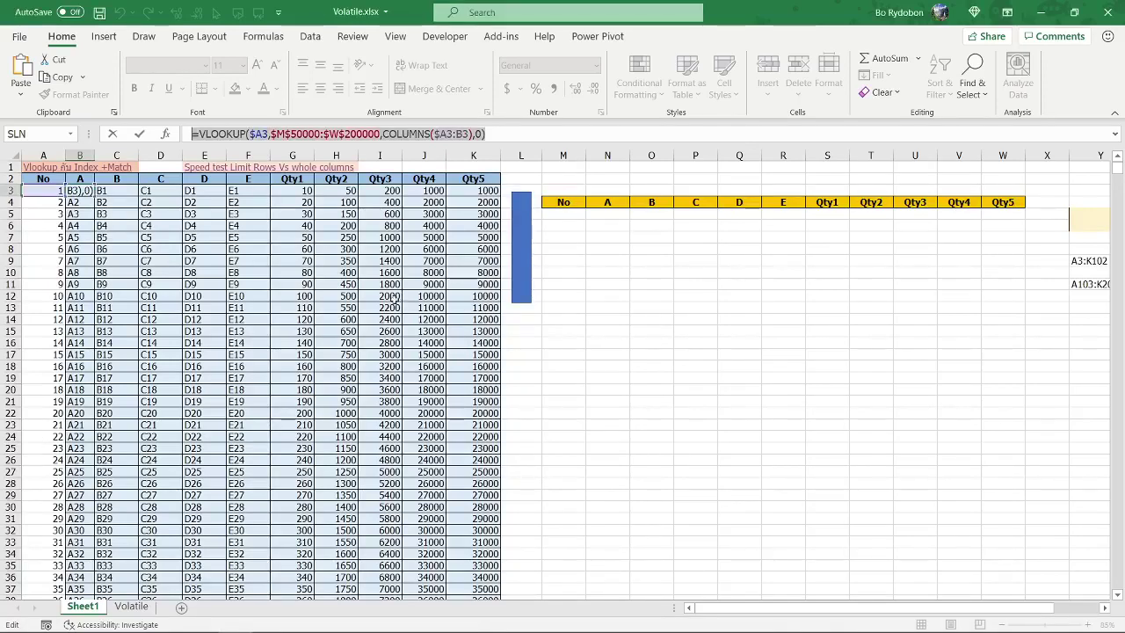
{"action": "key", "text": "Escape"}
- Select B3:K200 and fill B3's new formula into the whole block
{"action": "key", "text": "shift+Right"}
{"action": "key", "text": "shift+Right"}
{"action": "key", "text": "shift+Right"}
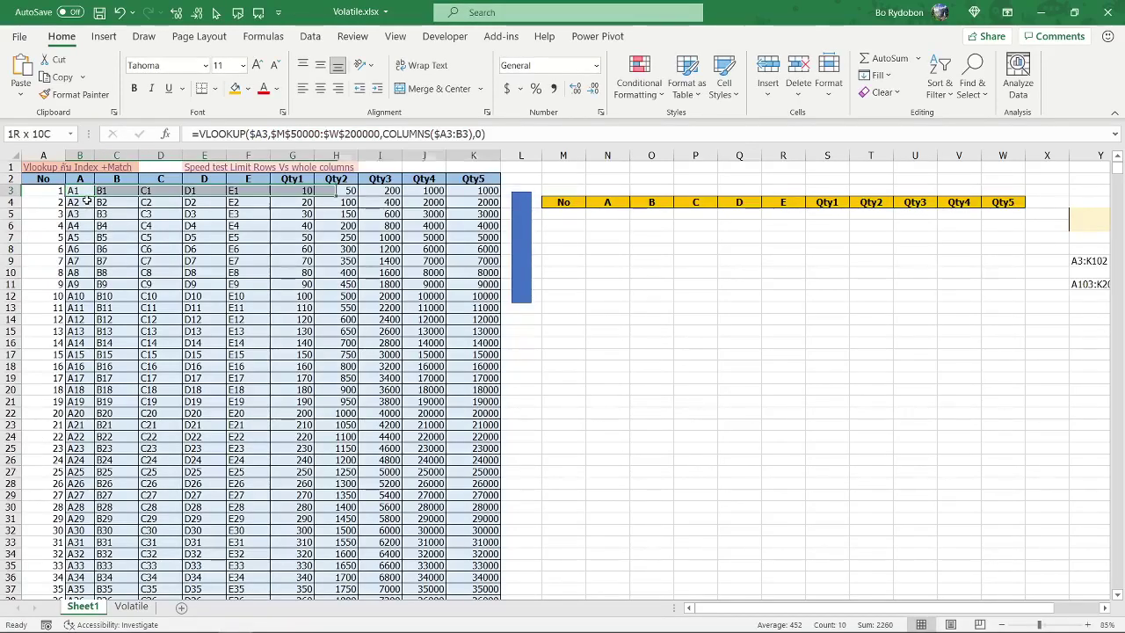
{"action": "key", "text": "shift+Right"}
{"action": "key", "text": "shift+Right"}
{"action": "key", "text": "shift+Right"}
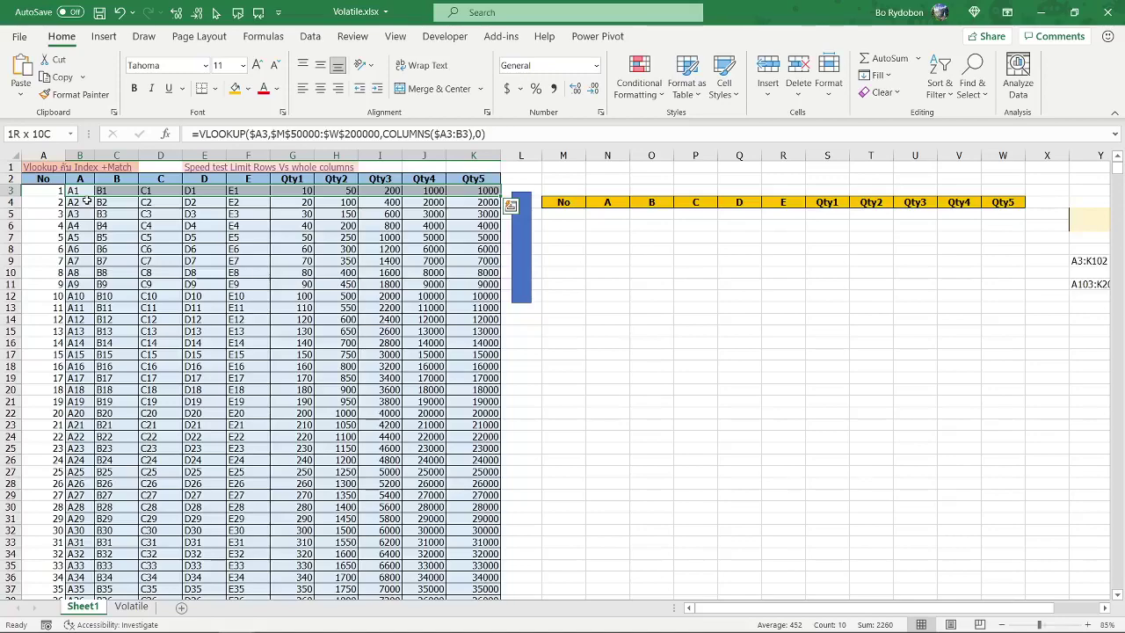
{"action": "key", "text": "ctrl+shift+Down"}
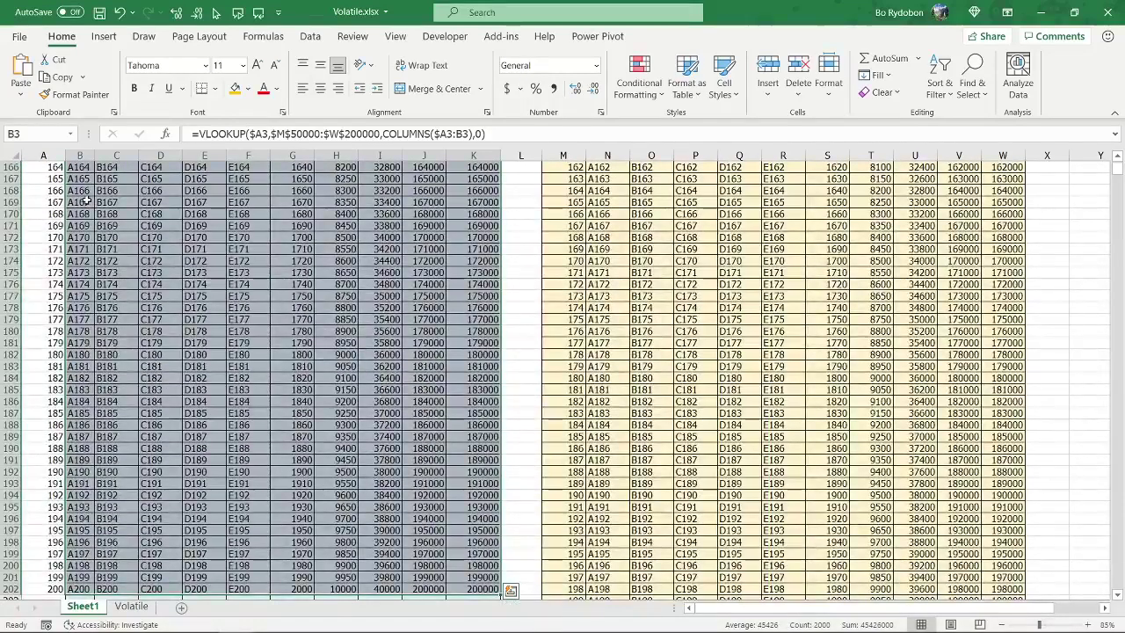
{"action": "key", "text": "ctrl+BackSpace"}
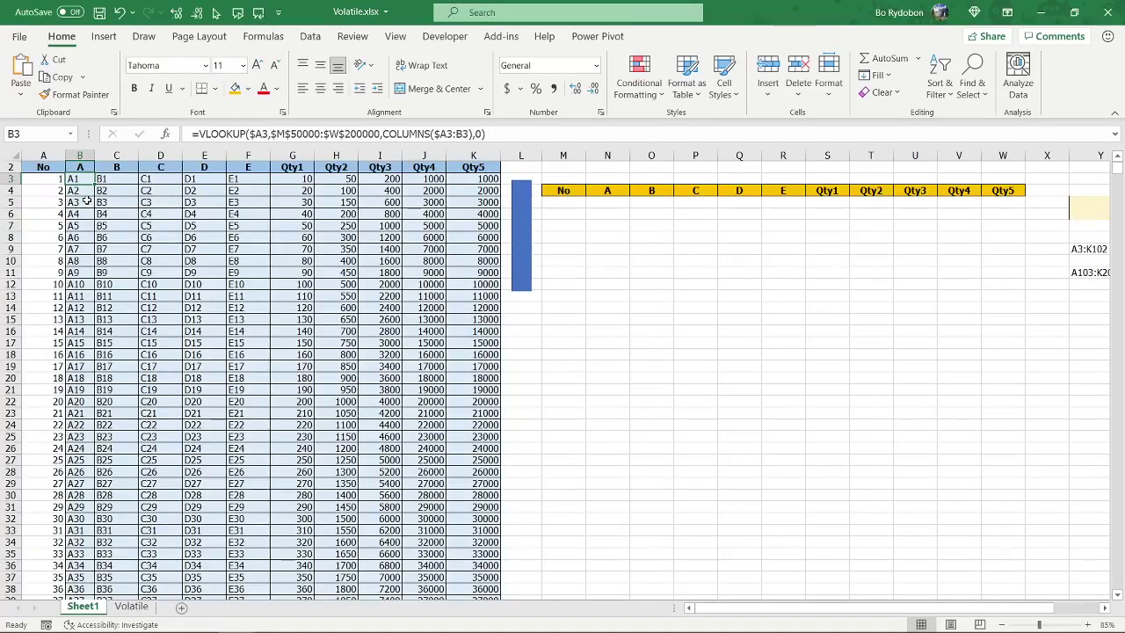
{"action": "key", "text": "ctrl+shift+Up"}
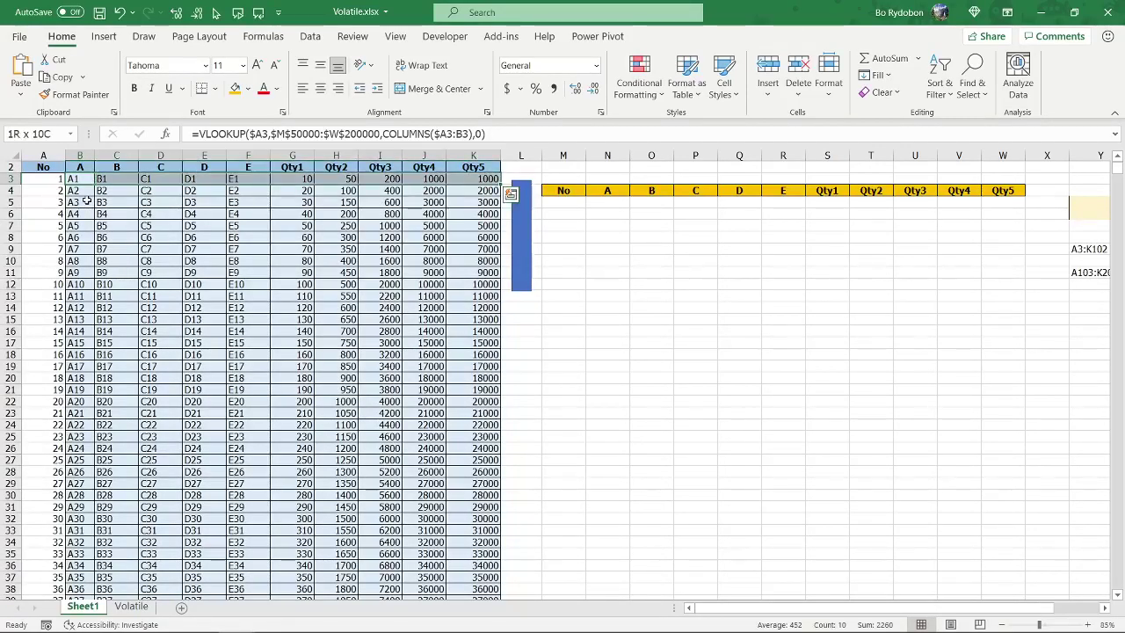
{"action": "key", "text": "ctrl+shift+Down"}
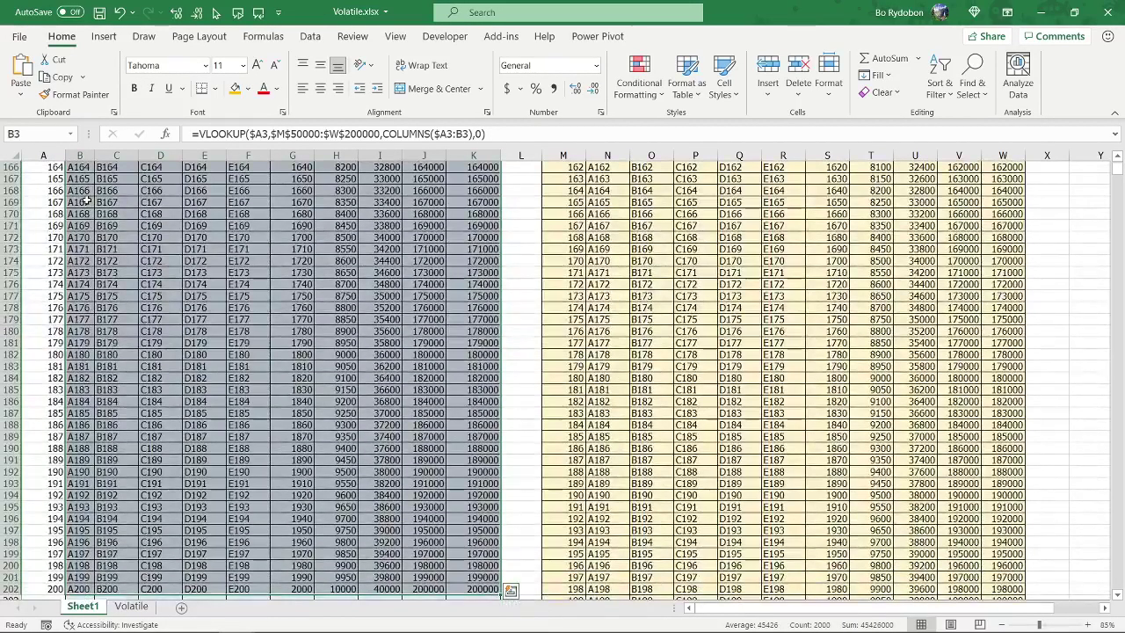
{"action": "key", "text": "F2"}
{"action": "key", "text": "ctrl+Return"}
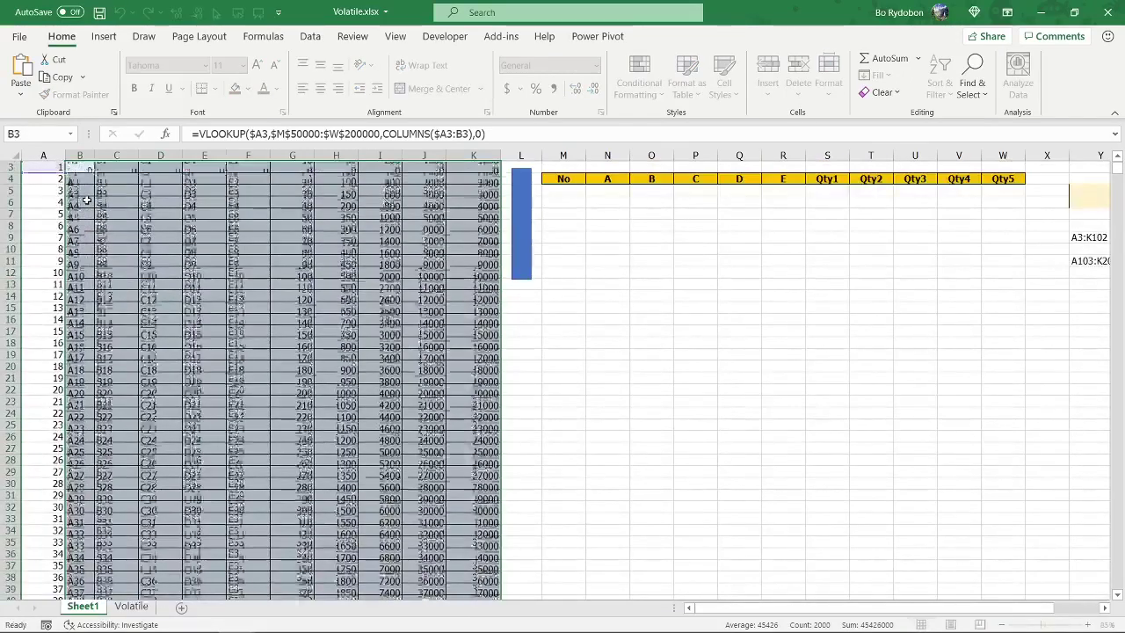
- Verify that B3's formula now uses the limited range $M$50000:$W$200000
{"action": "scroll", "coordinate": [88, 201], "scroll_direction": "up", "scroll_amount": 1}
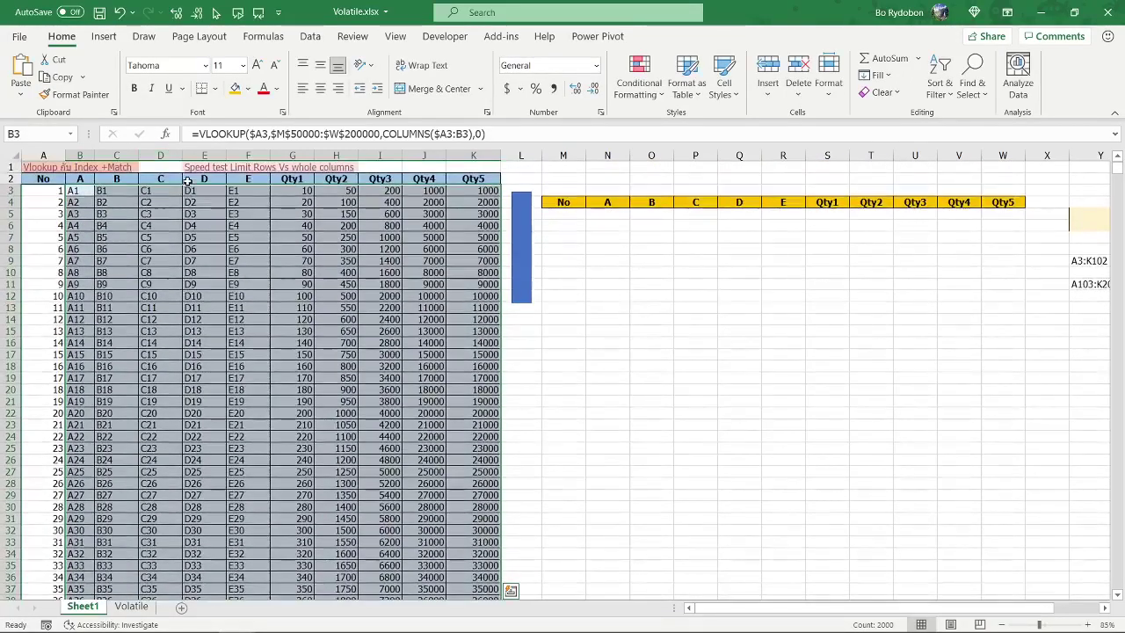
{"action": "left_click", "coordinate": [80, 190]}
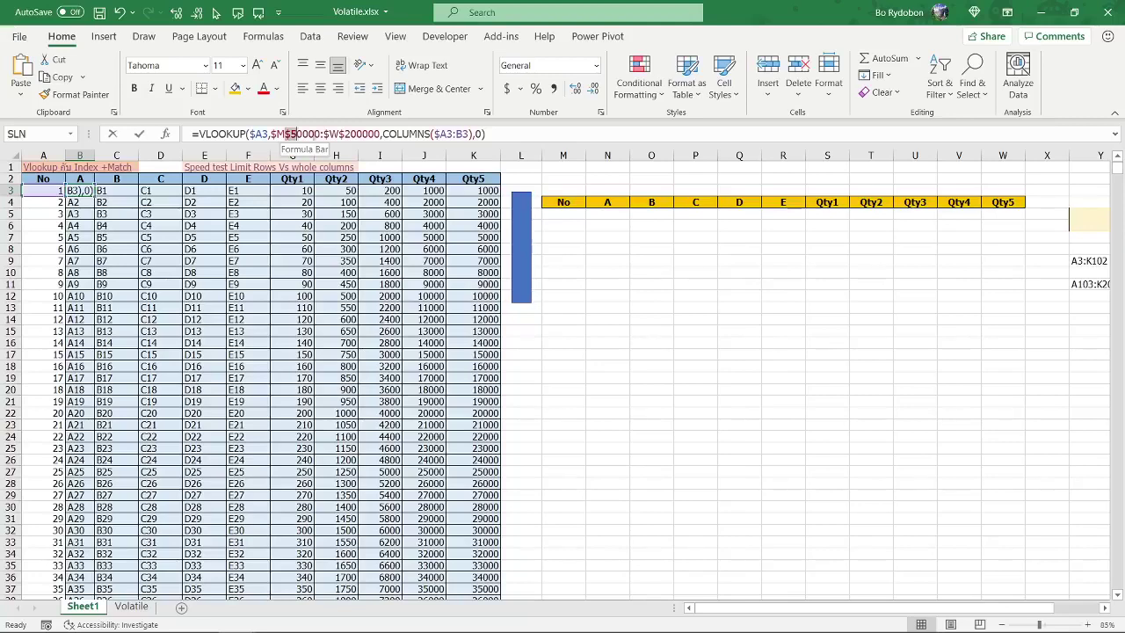
{"action": "left_click_drag", "start_coordinate": [284, 134], "coordinate": [367, 133]}
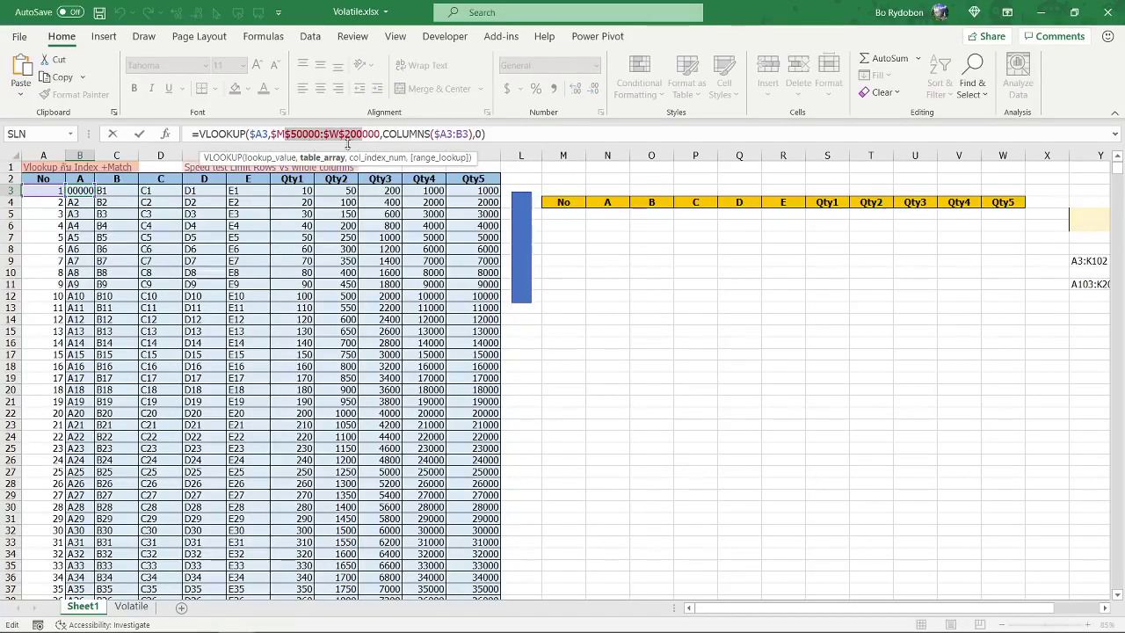
{"action": "key", "text": "Escape"}
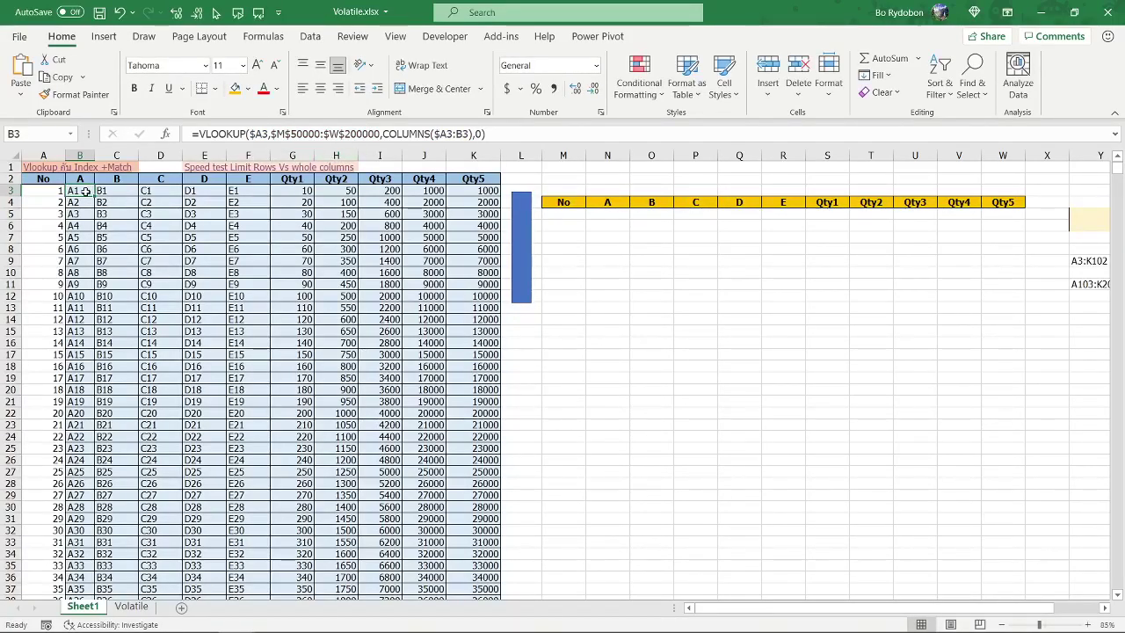
{"action": "left_click_drag", "start_coordinate": [915, 609], "coordinate": [915, 613]}
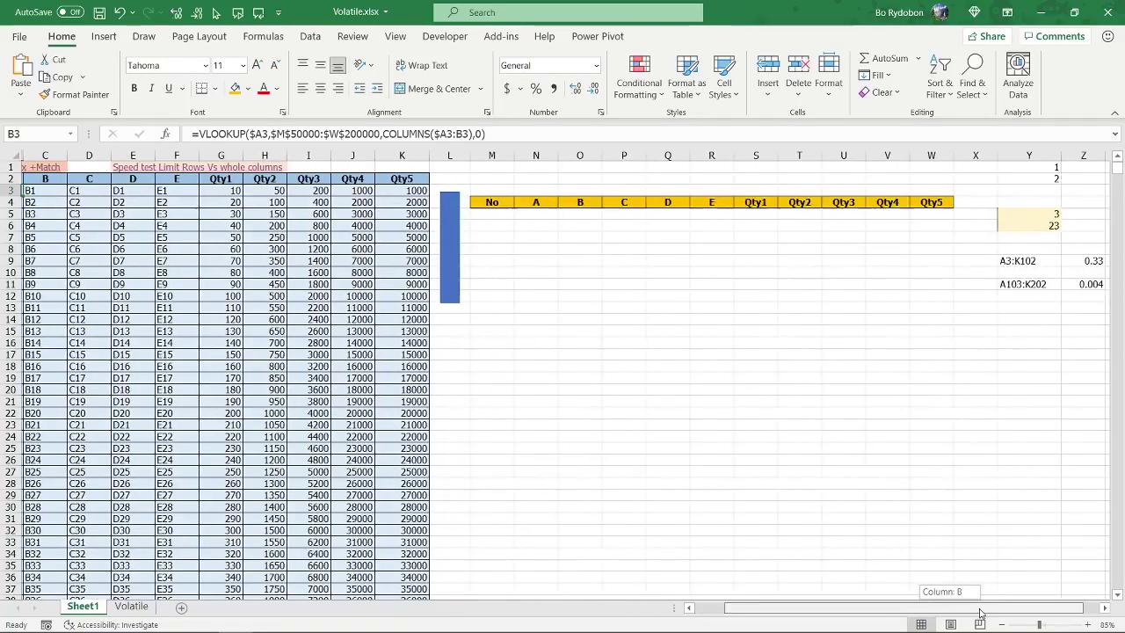
- Copy the A3:K102 reference from the notes and use Go To to select that range
{"action": "left_click", "coordinate": [1087, 256]}
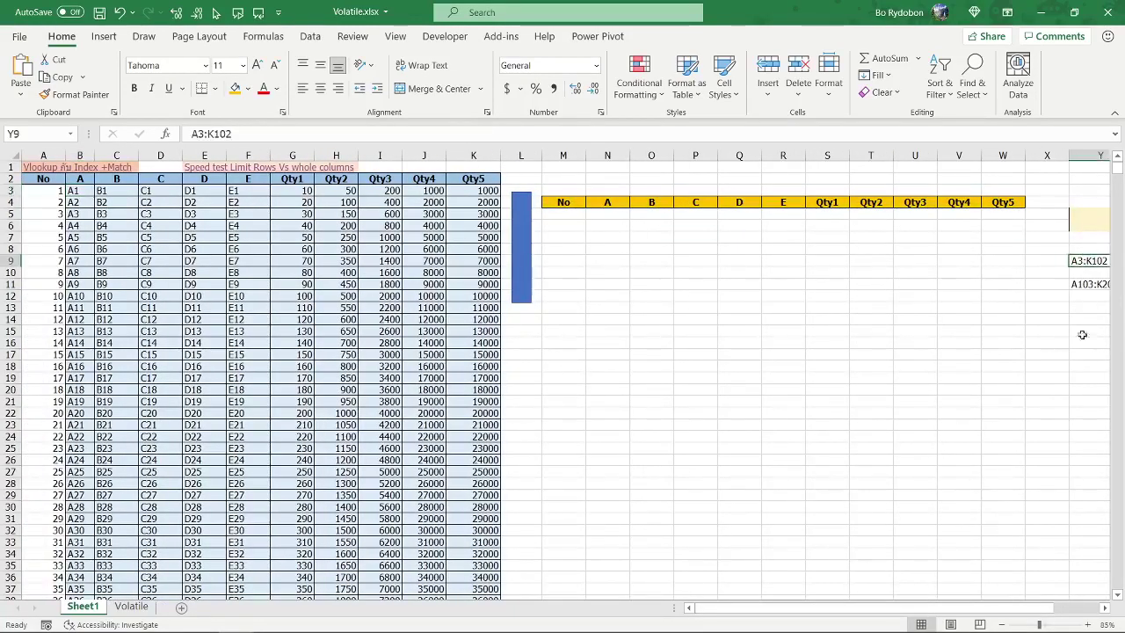
{"action": "key", "text": "Right"}
{"action": "key", "text": "Left"}
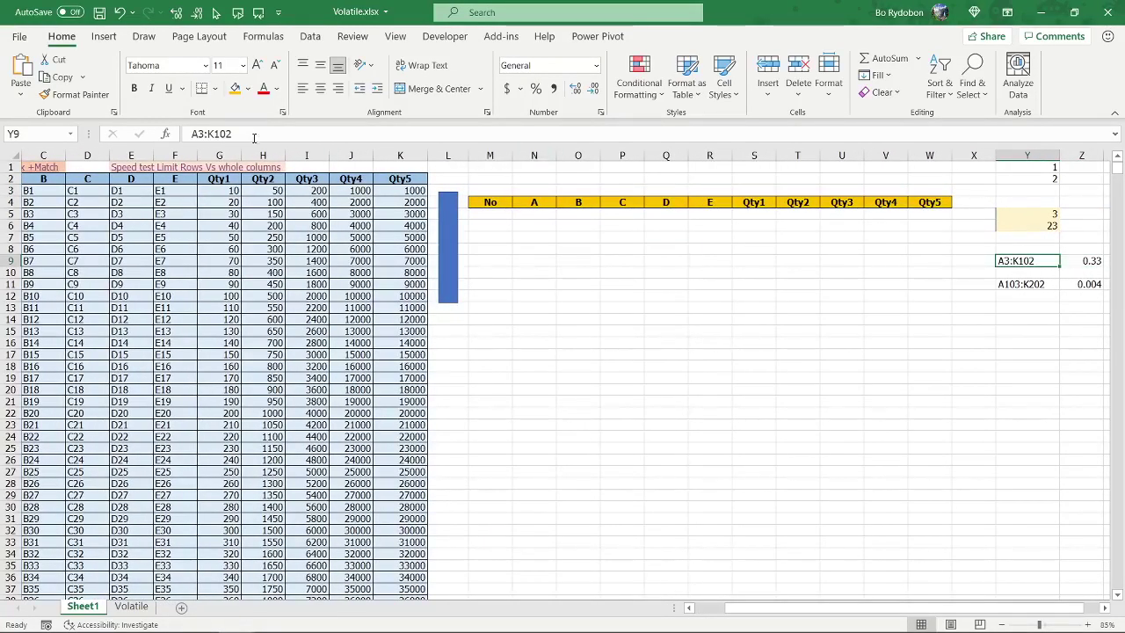
{"action": "left_click_drag", "start_coordinate": [255, 133], "coordinate": [192, 134]}
{"action": "key", "text": "ctrl+c"}
{"action": "key", "text": "Escape"}
{"action": "key", "text": "ctrl+g"}
{"action": "key", "text": "ctrl+v"}
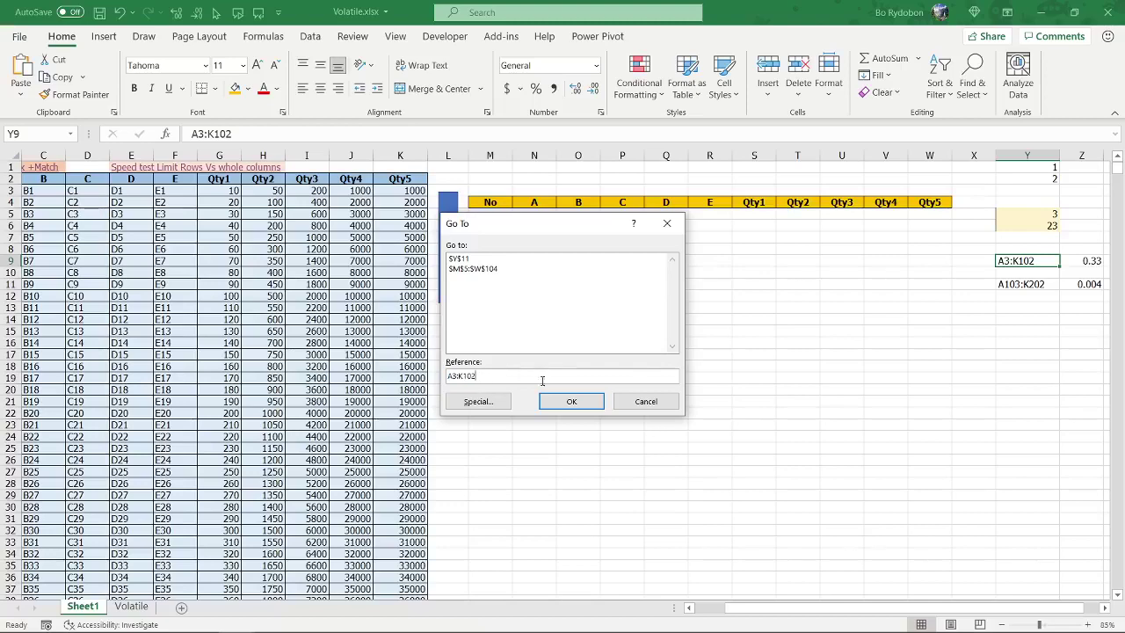
{"action": "left_click", "coordinate": [563, 402]}
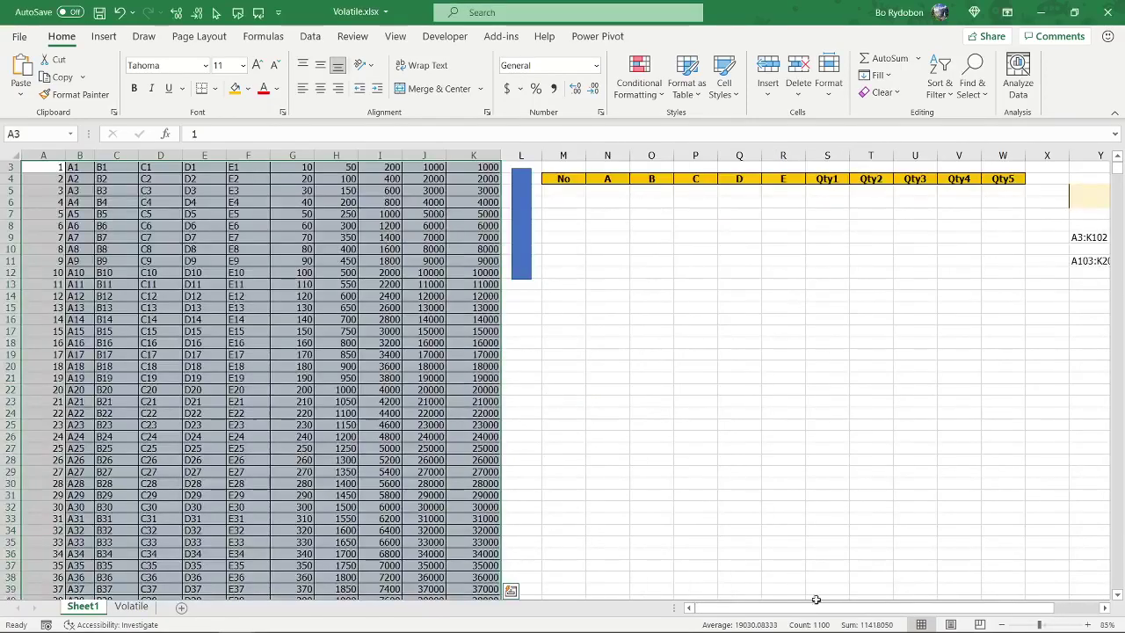
{"action": "left_click_drag", "start_coordinate": [816, 599], "coordinate": [866, 600]}
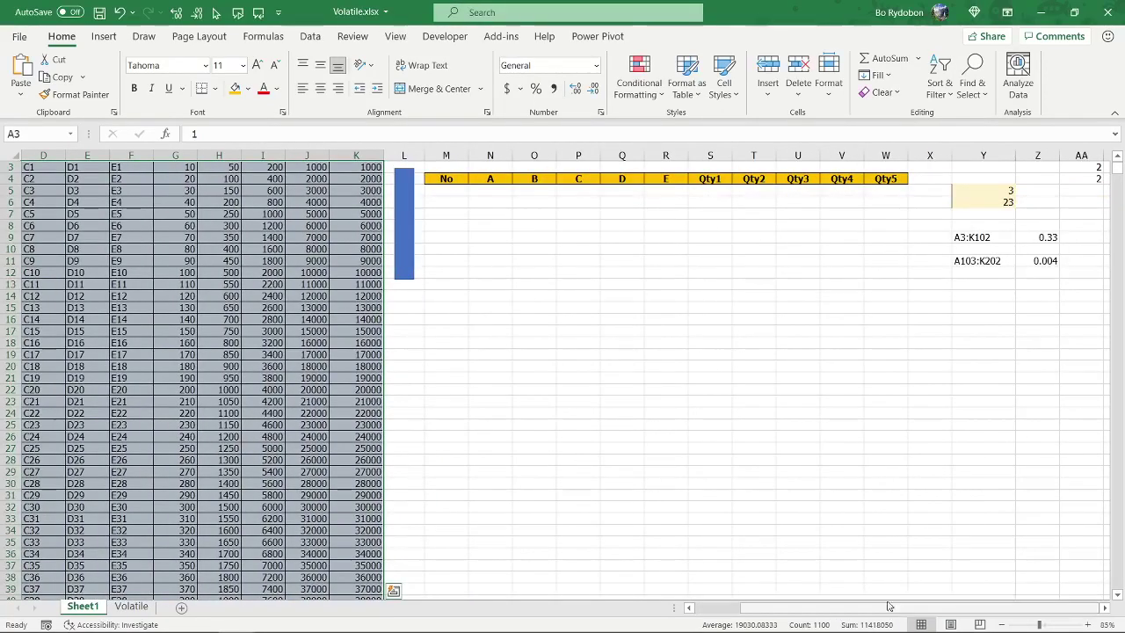
- Run CalcTimer on A3:K102 several times to get a steady timing
{"action": "left_click", "coordinate": [409, 233]}
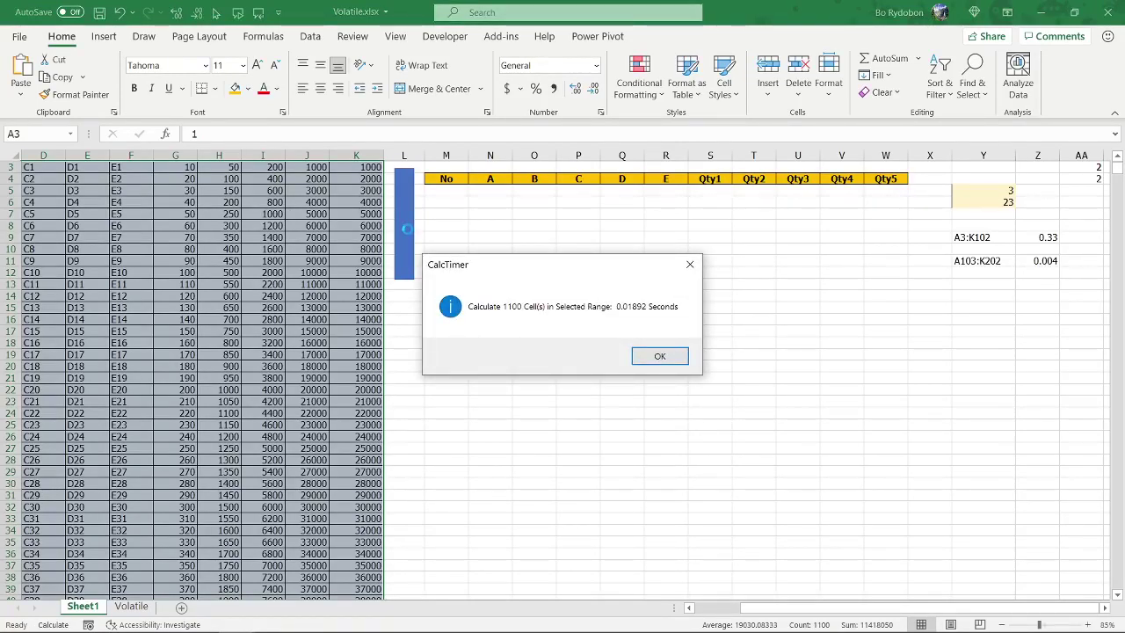
{"action": "key", "text": "Return"}
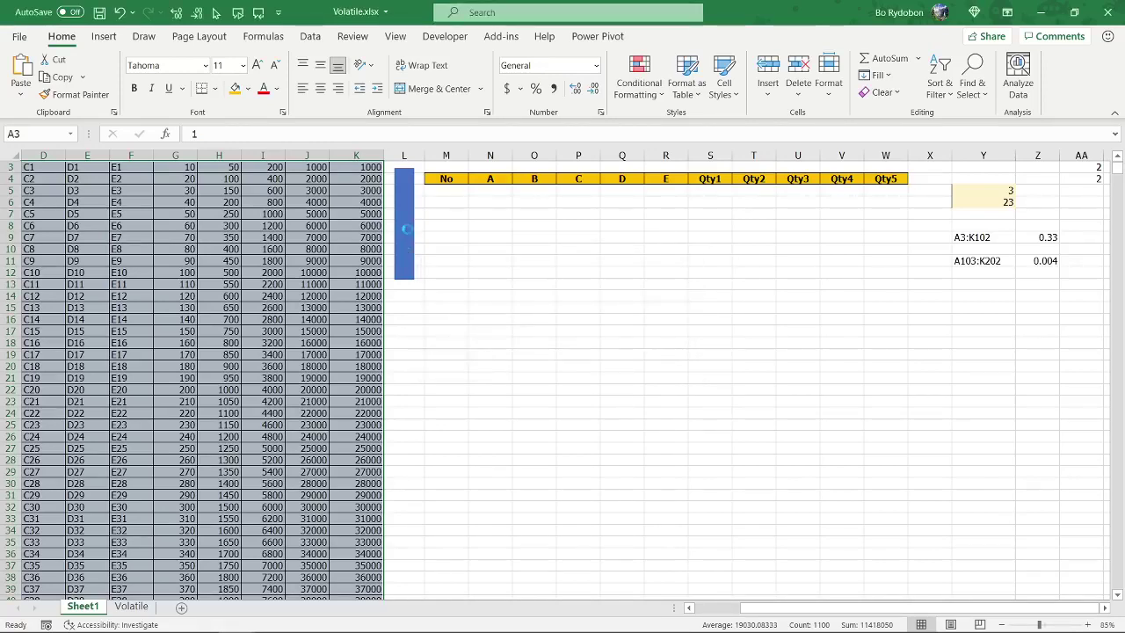
{"action": "key", "text": "Return"}
{"action": "key", "text": "Return"}
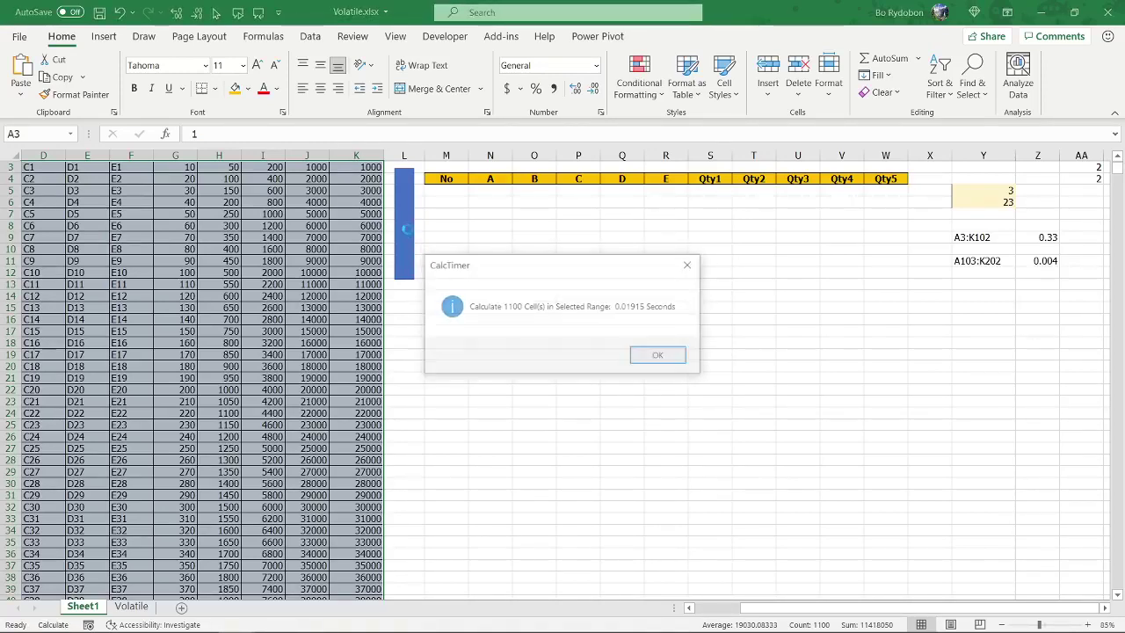
{"action": "key", "text": "Return"}
{"action": "key", "text": "Return"}
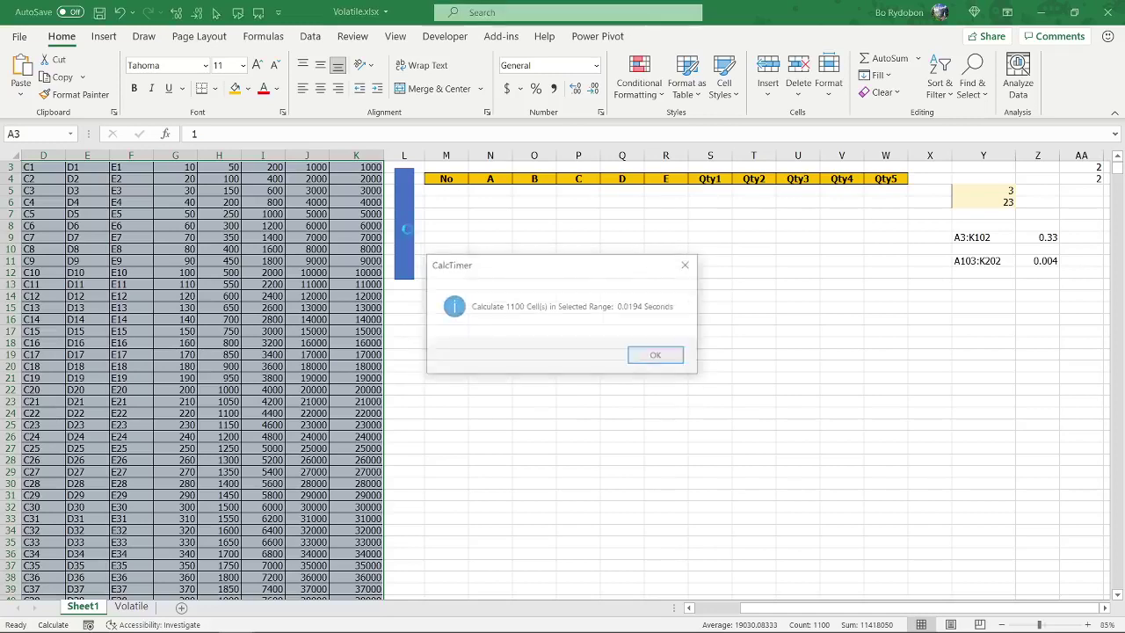
{"action": "key", "text": "Return"}
{"action": "key", "text": "Return"}
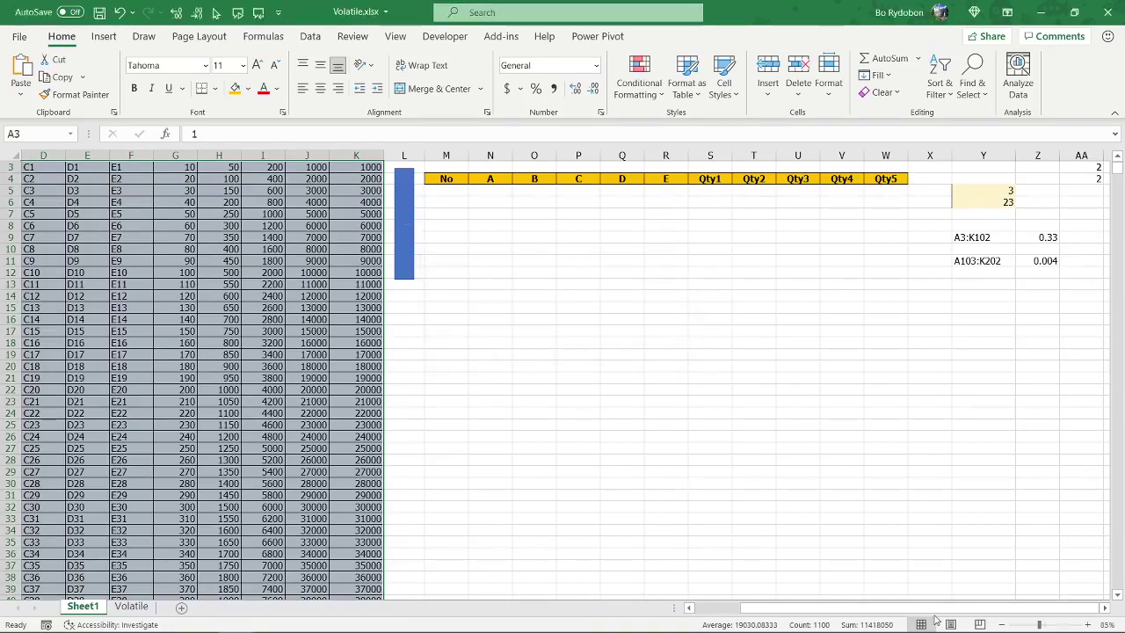
- Enter the 0.019 timing in AA9 beside the earlier 0.33
{"action": "left_click", "coordinate": [1092, 236]}
{"action": "type", "text": "0."}
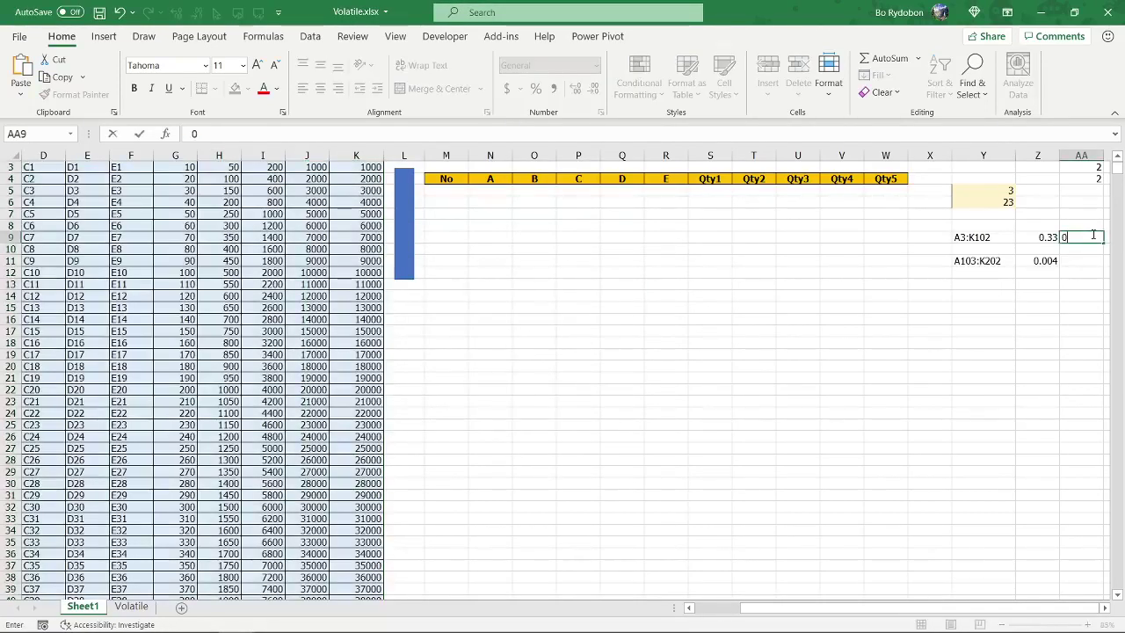
{"action": "type", "text": "19"}
{"action": "key", "text": "Return"}
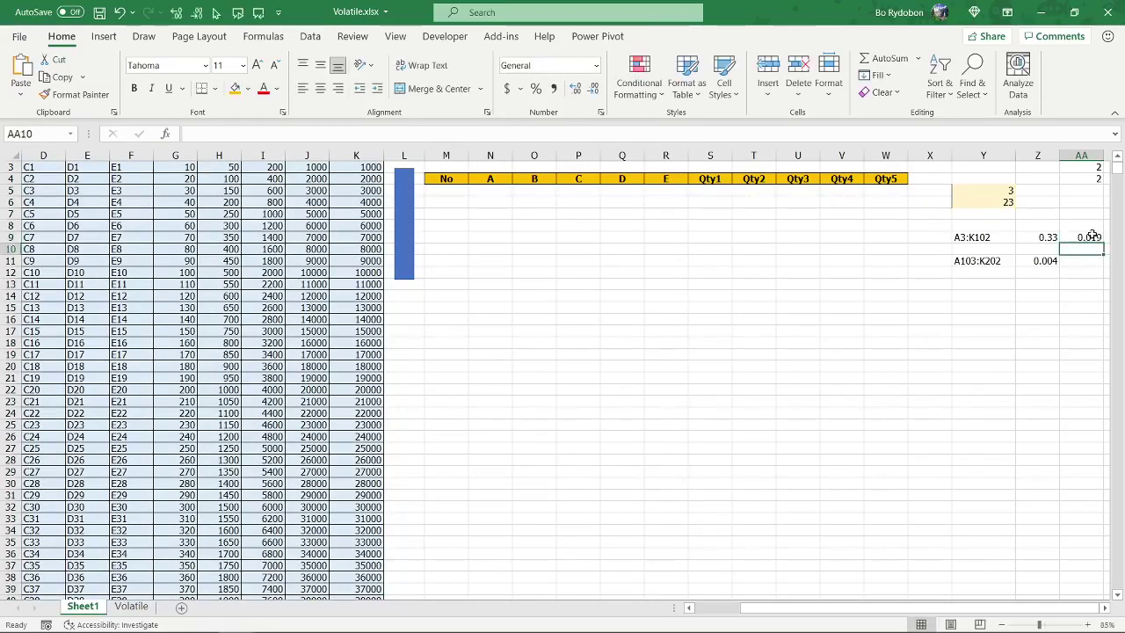
{"action": "key", "text": "Right"}
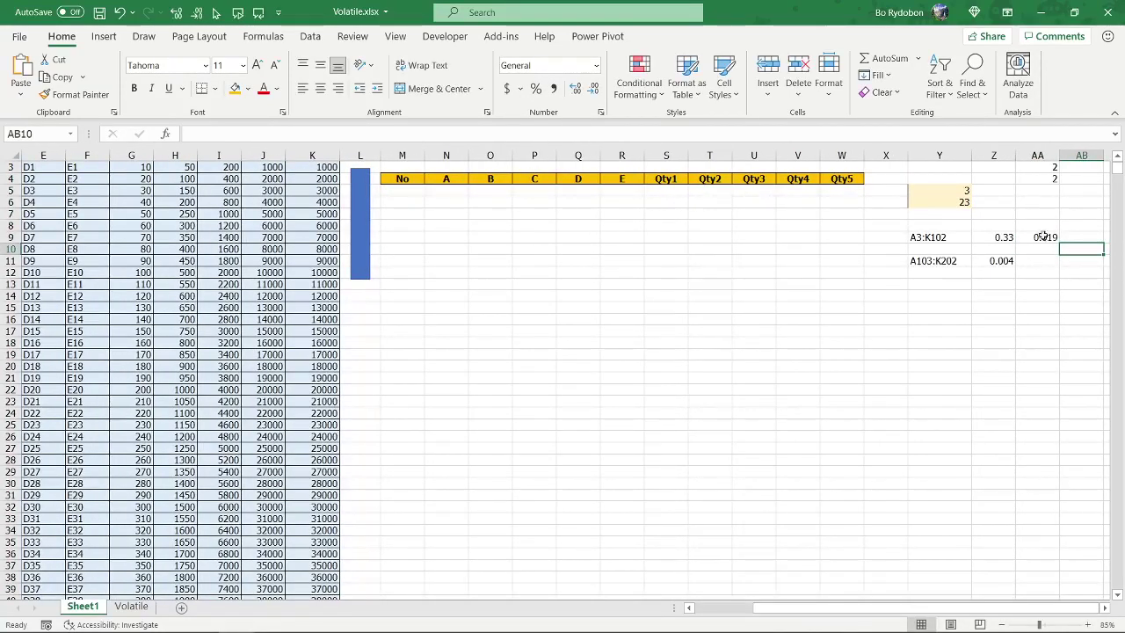
{"action": "left_click_drag", "start_coordinate": [1042, 236], "coordinate": [998, 237]}
{"action": "left_click", "coordinate": [1039, 275]}
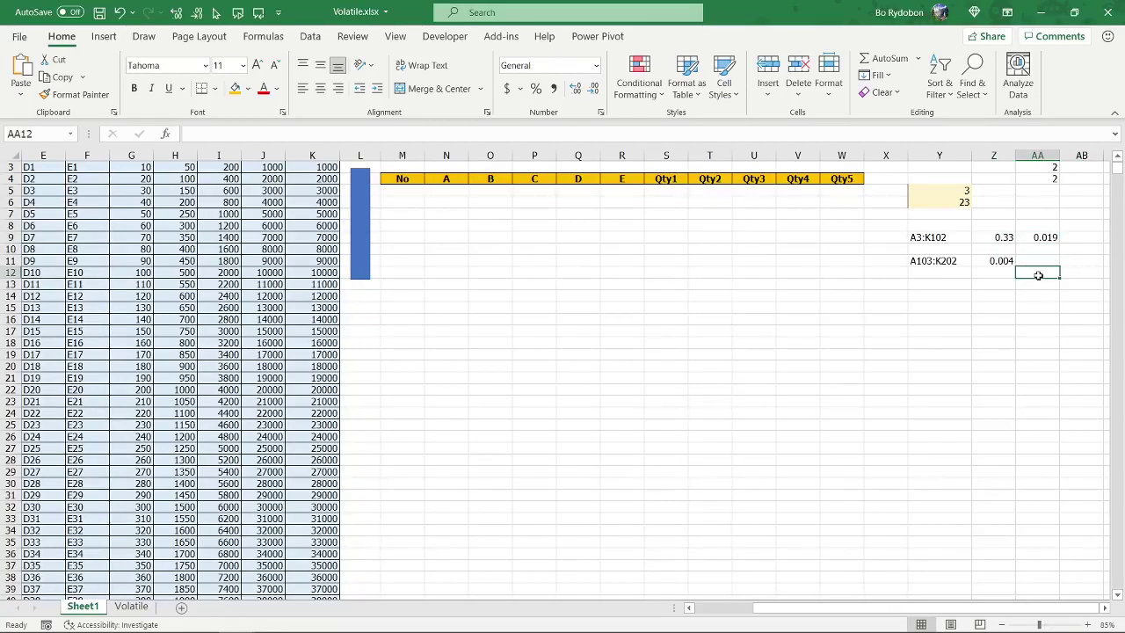
- Label cell Z8 'L:K' as the heading for the 0.33 column
{"action": "left_click", "coordinate": [996, 235]}
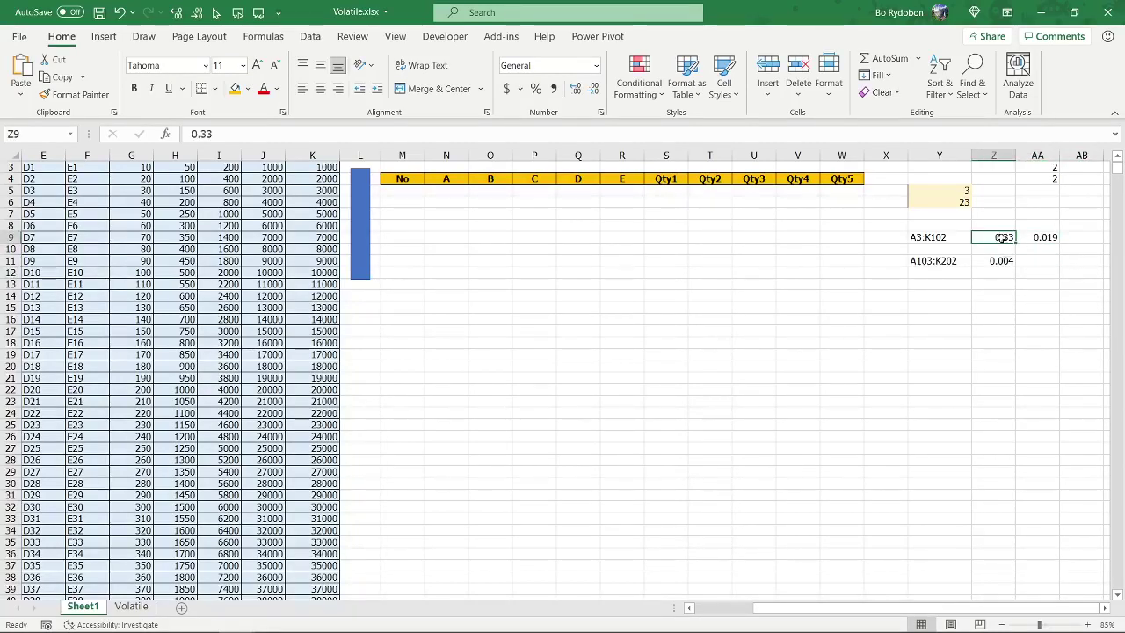
{"action": "left_click", "coordinate": [1004, 229]}
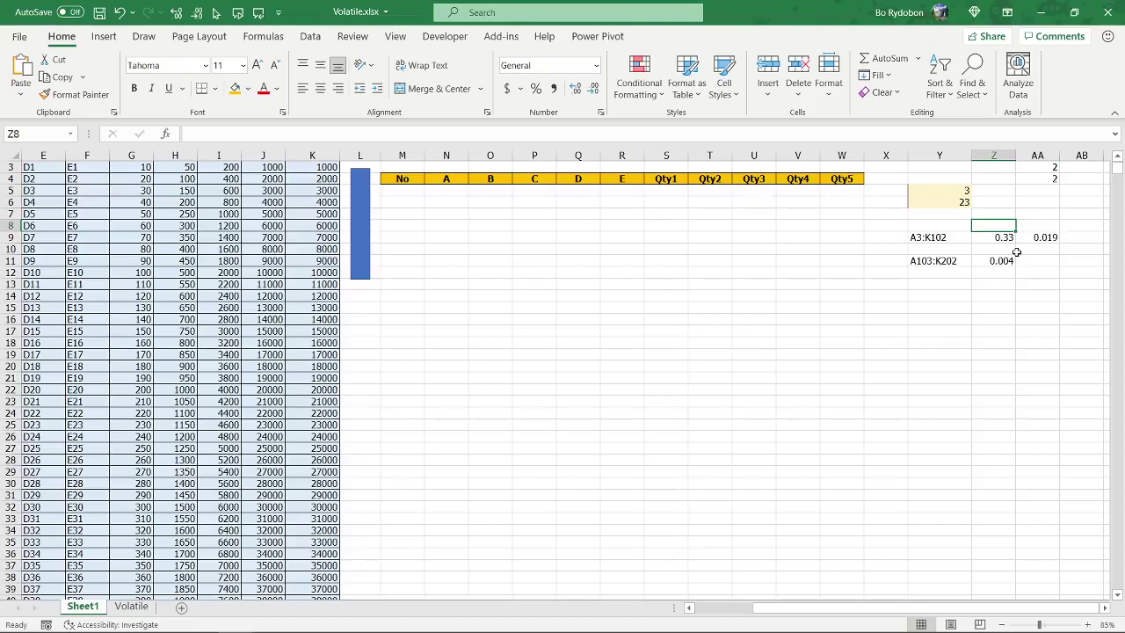
{"action": "type", "text": "L:K"}
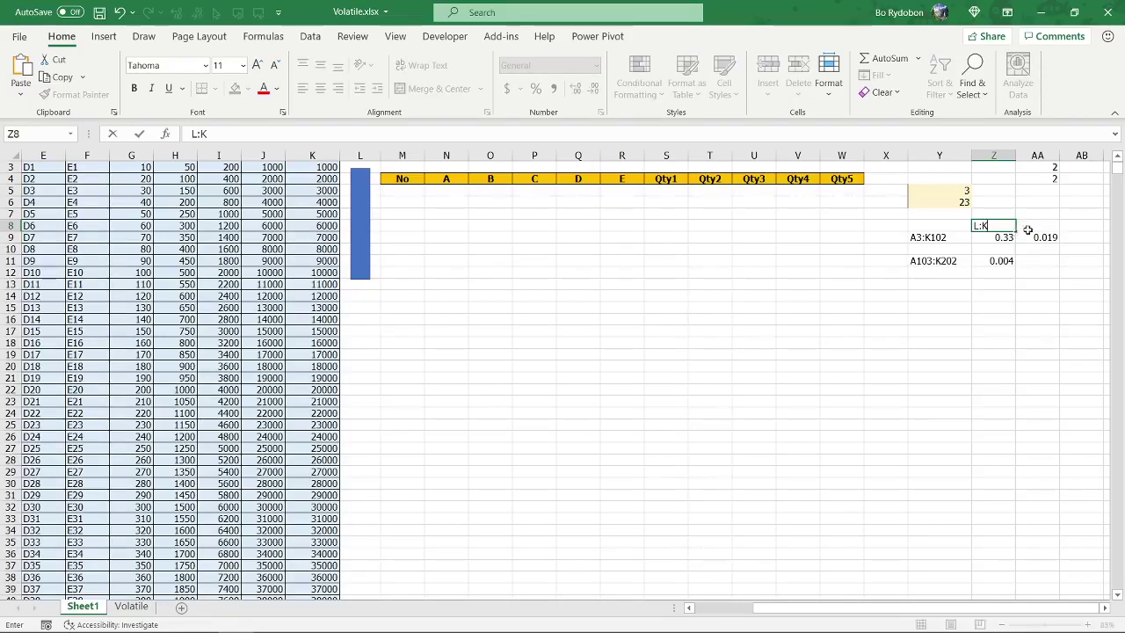
{"action": "left_click", "coordinate": [1028, 231]}
- Copy the $M$50000:$W$200000 lookup range from B3's VLOOKUP formula
{"action": "scroll", "coordinate": [693, 276], "scroll_direction": "up", "scroll_amount": 1}
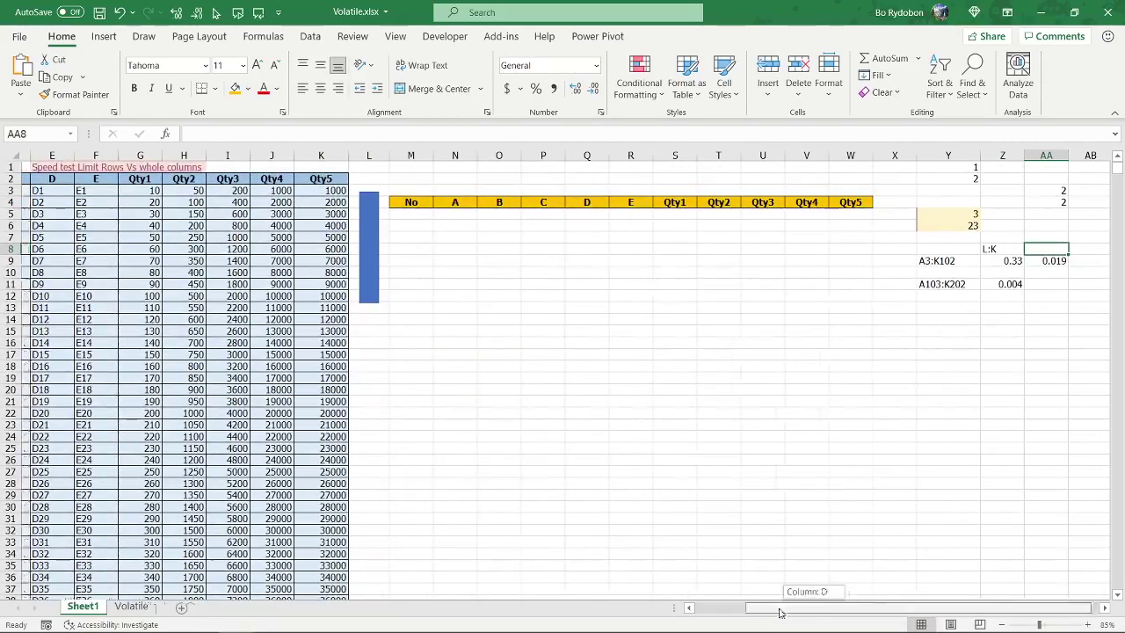
{"action": "scroll", "coordinate": [264, 352], "scroll_direction": "left", "scroll_amount": 2}
{"action": "left_click", "coordinate": [84, 190]}
{"action": "left_click", "coordinate": [317, 134]}
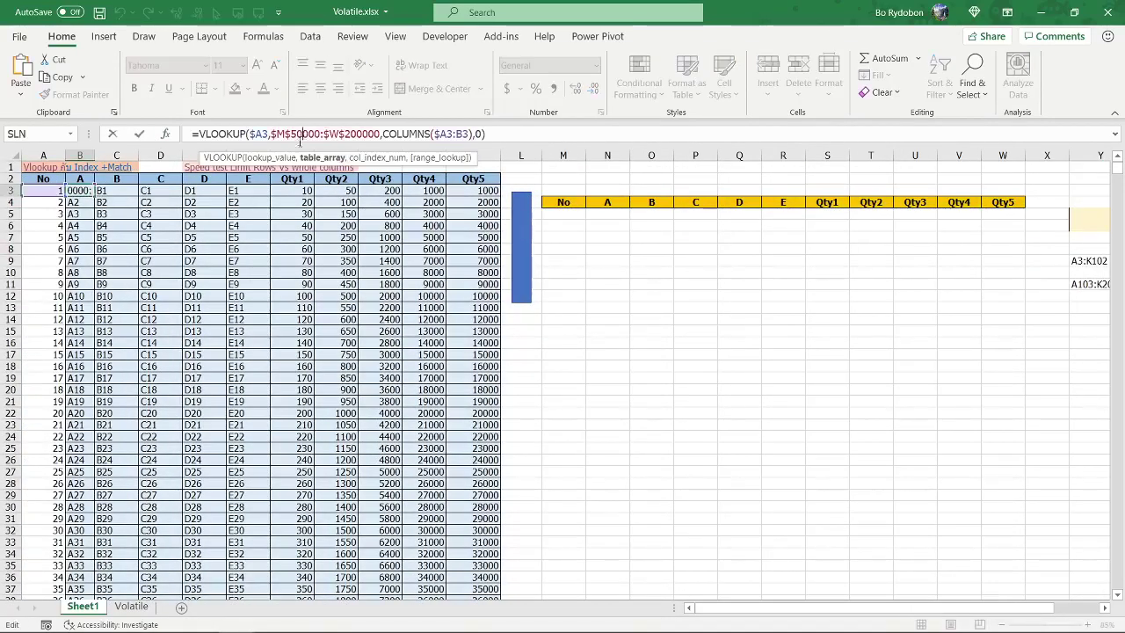
{"action": "left_click_drag", "start_coordinate": [270, 133], "coordinate": [381, 134]}
{"action": "left_click_drag", "start_coordinate": [754, 611], "coordinate": [791, 611]}
{"action": "key", "text": "ctrl+c"}
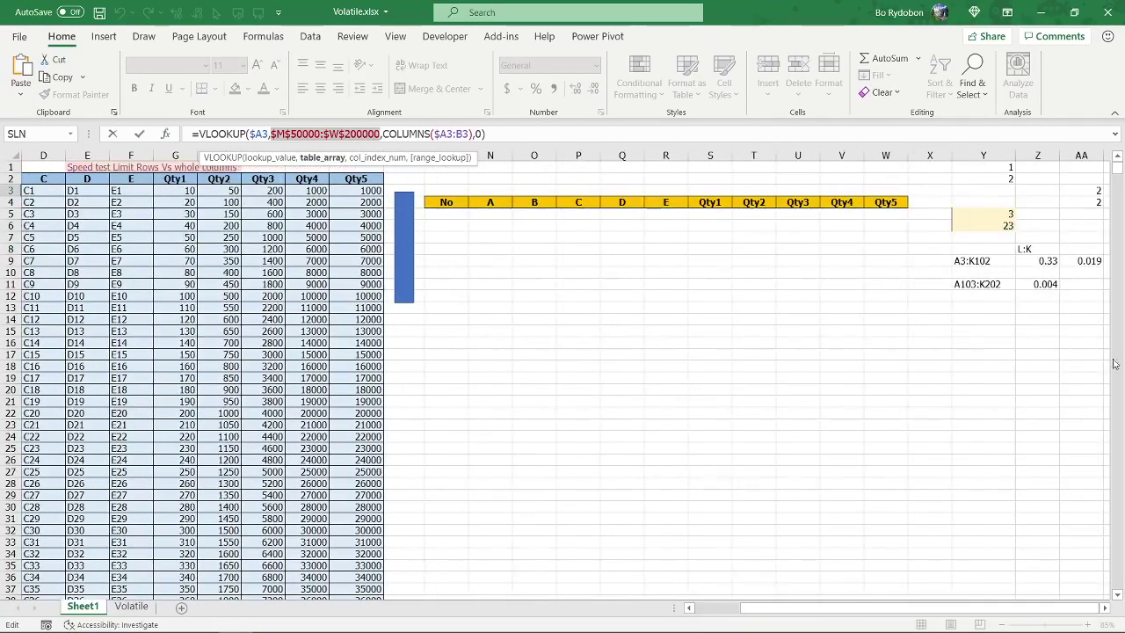
{"action": "key", "text": "Escape"}
- Paste $M$50000:$W$200000 into AA8 as the heading for the 0.019 column
{"action": "left_click", "coordinate": [1060, 249]}
{"action": "scroll", "coordinate": [1032, 284], "scroll_direction": "right", "scroll_amount": 3}
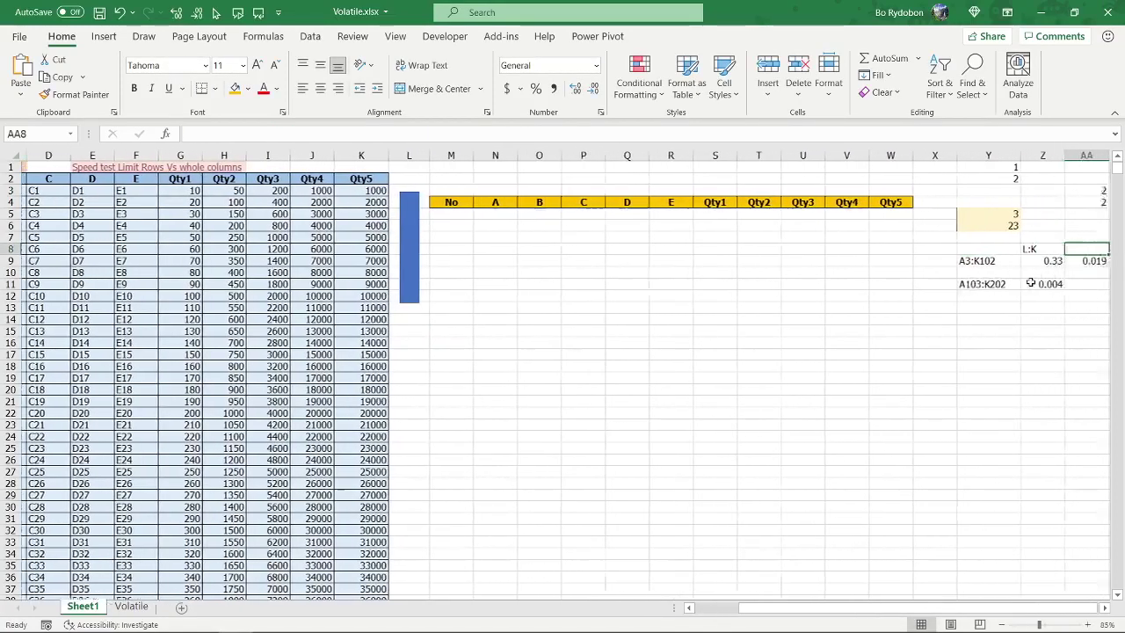
{"action": "left_click", "coordinate": [1038, 249]}
{"action": "left_click", "coordinate": [359, 133]}
{"action": "key", "text": "ctrl+v"}
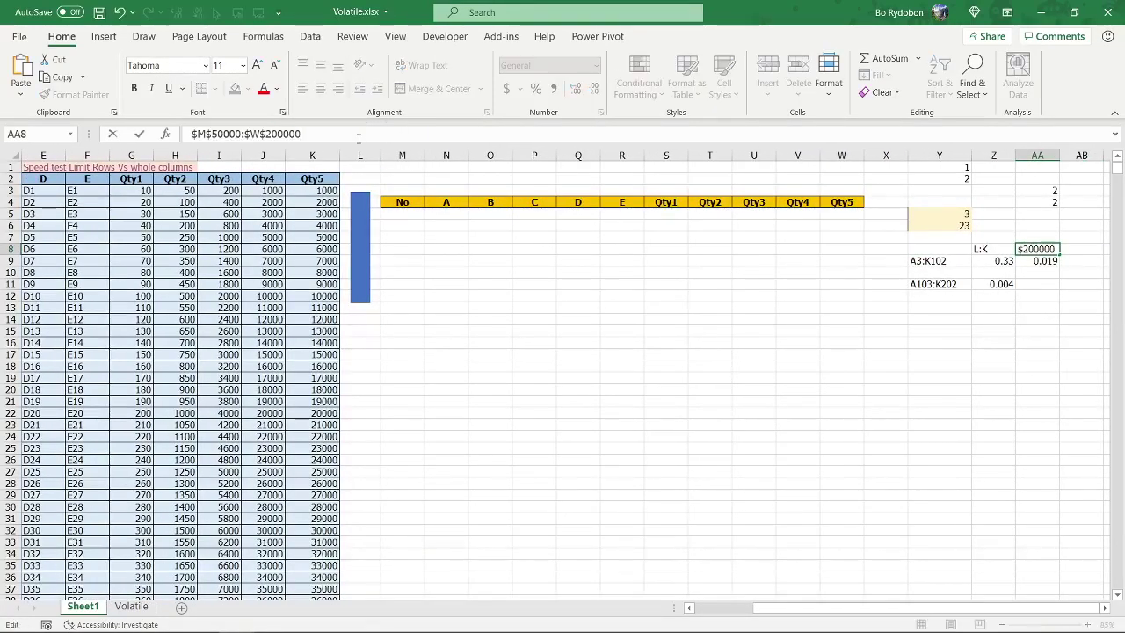
{"action": "key", "text": "Return"}
{"action": "key", "text": "Up"}
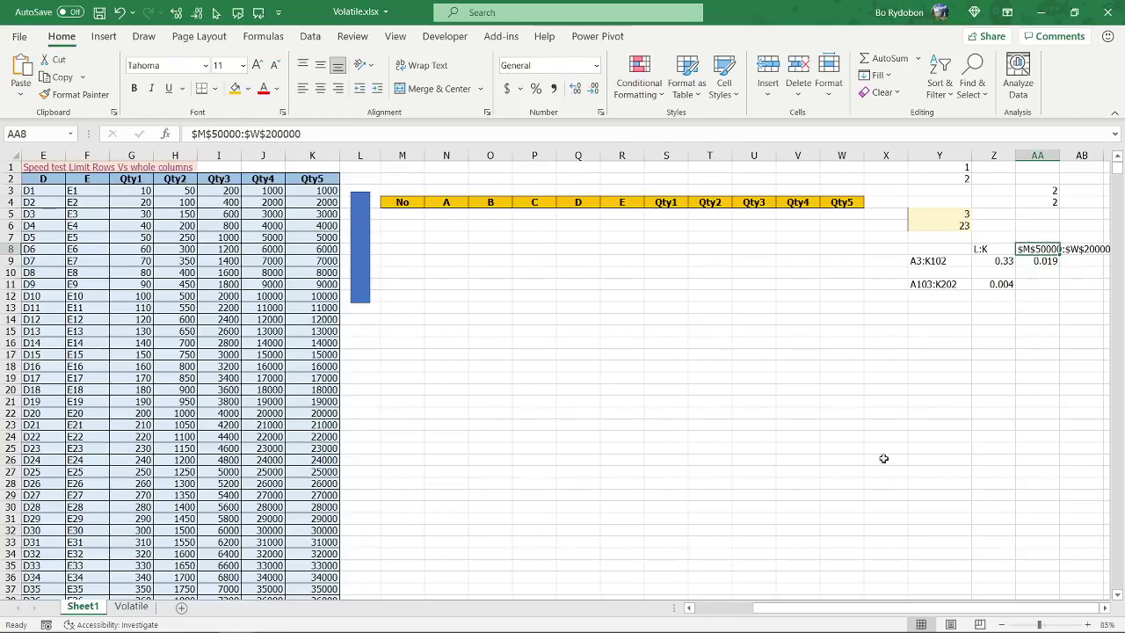
{"action": "left_click", "coordinate": [945, 286]}
- Go to B103, the first formula using the offset lookup range
{"action": "scroll", "coordinate": [741, 466], "scroll_direction": "down", "scroll_amount": 12}
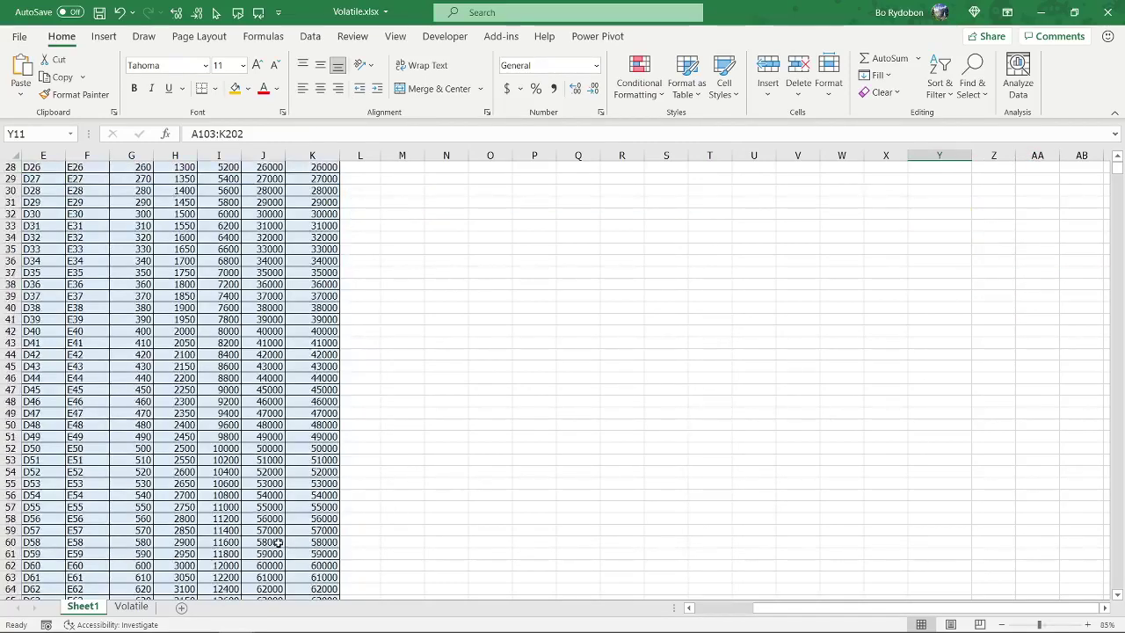
{"action": "scroll", "coordinate": [273, 519], "scroll_direction": "down", "scroll_amount": 20}
{"action": "left_click", "coordinate": [145, 272]}
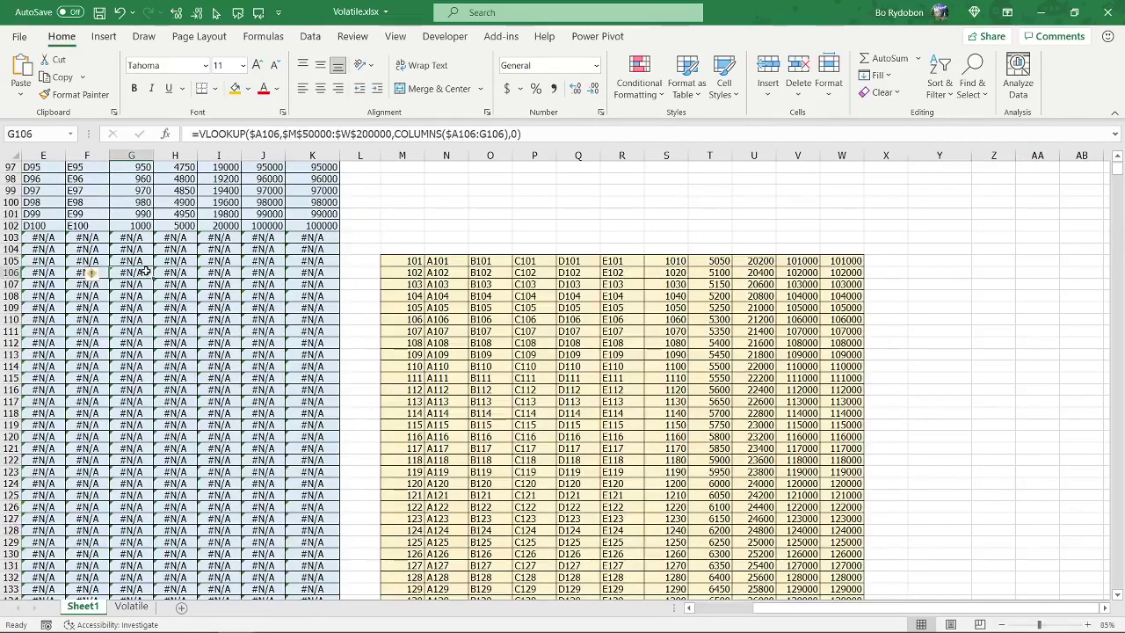
{"action": "key", "text": "Up"}
{"action": "key", "text": "Up"}
{"action": "key", "text": "Up"}
{"action": "key", "text": "Home"}
{"action": "key", "text": "Right"}
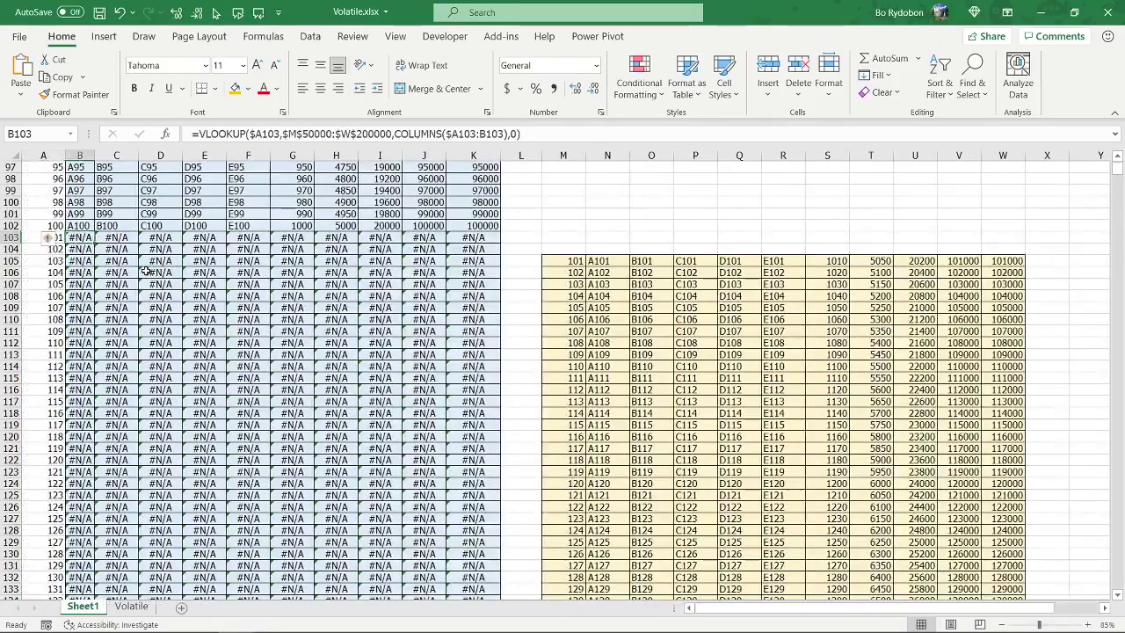
- Select the offset-range formula block B103:K202
{"action": "scroll", "coordinate": [172, 320], "scroll_direction": "up", "scroll_amount": 4}
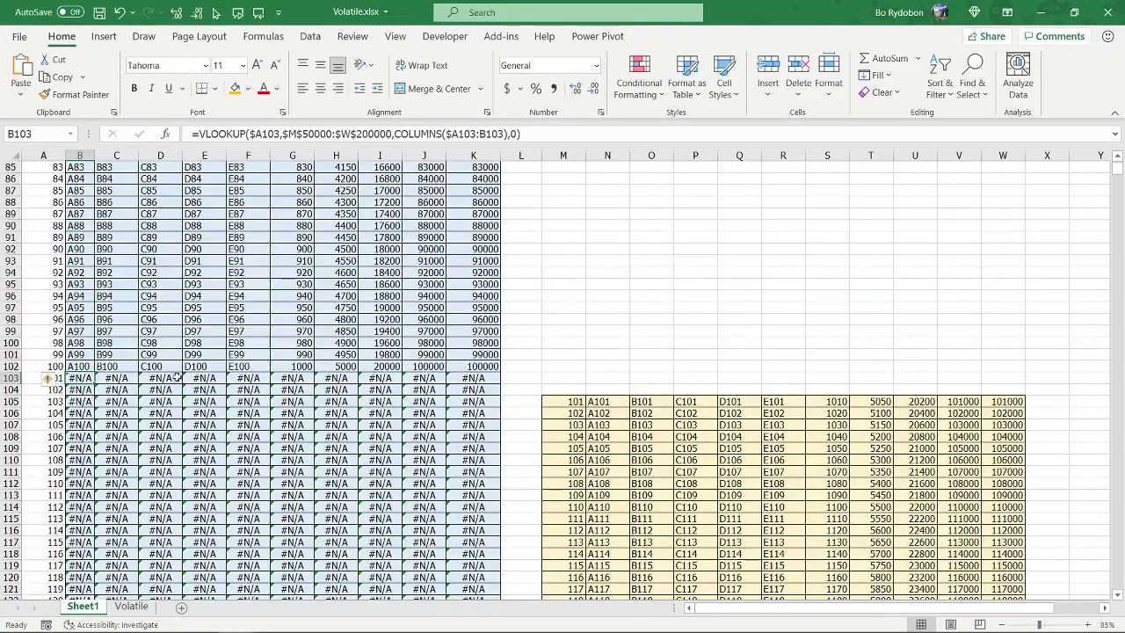
{"action": "scroll", "coordinate": [1112, 218], "scroll_direction": "up", "scroll_amount": 20}
{"action": "scroll", "coordinate": [607, 229], "scroll_direction": "down", "scroll_amount": 9}
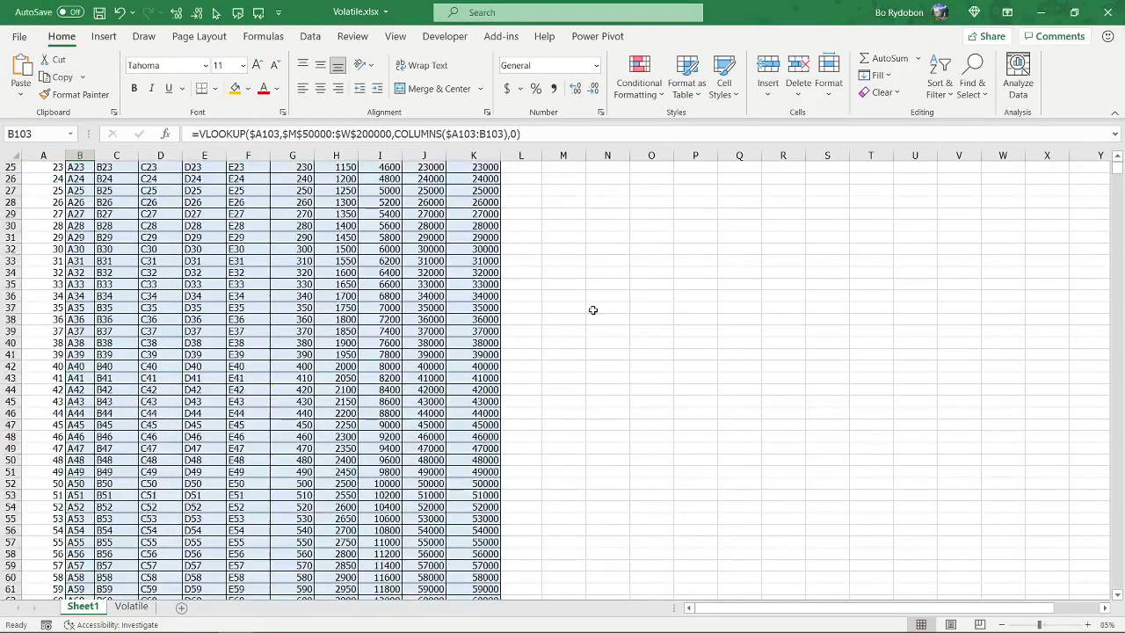
{"action": "scroll", "coordinate": [597, 322], "scroll_direction": "down", "scroll_amount": 18}
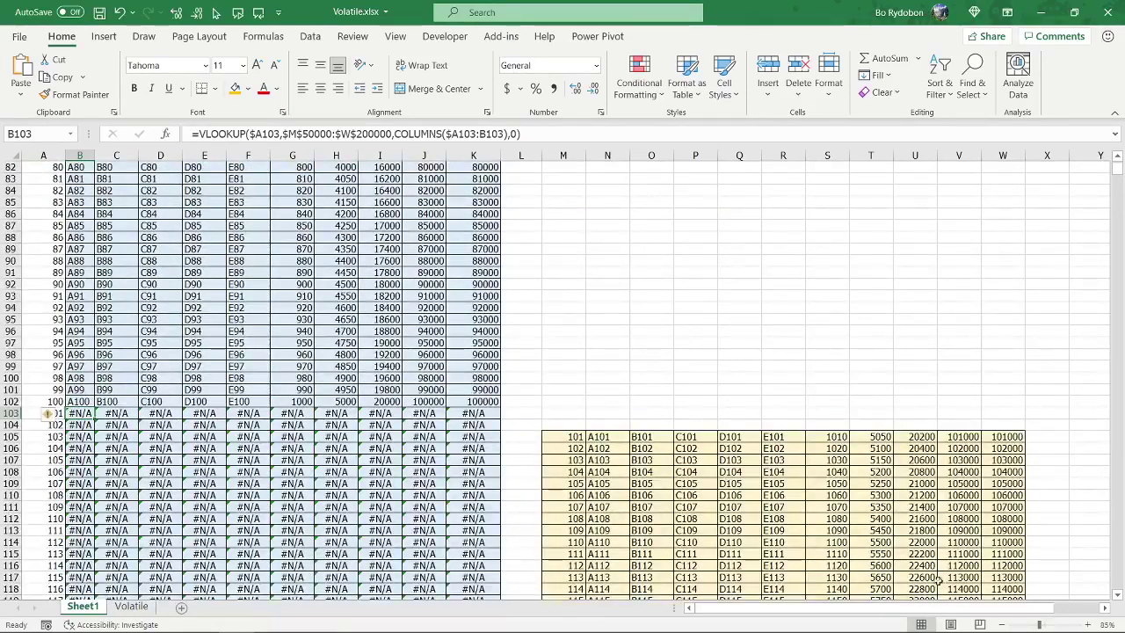
{"action": "left_click_drag", "start_coordinate": [1115, 167], "coordinate": [1115, 161]}
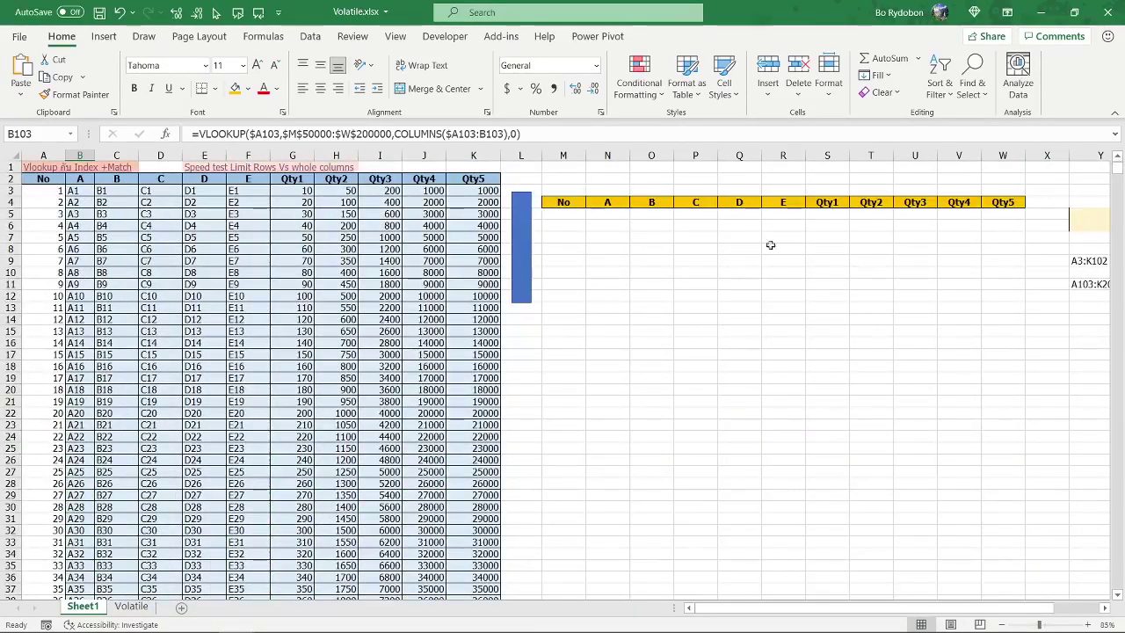
{"action": "scroll", "coordinate": [454, 326], "scroll_direction": "down", "scroll_amount": 8}
{"action": "scroll", "coordinate": [383, 413], "scroll_direction": "down", "scroll_amount": 7}
{"action": "scroll", "coordinate": [215, 412], "scroll_direction": "down", "scroll_amount": 7}
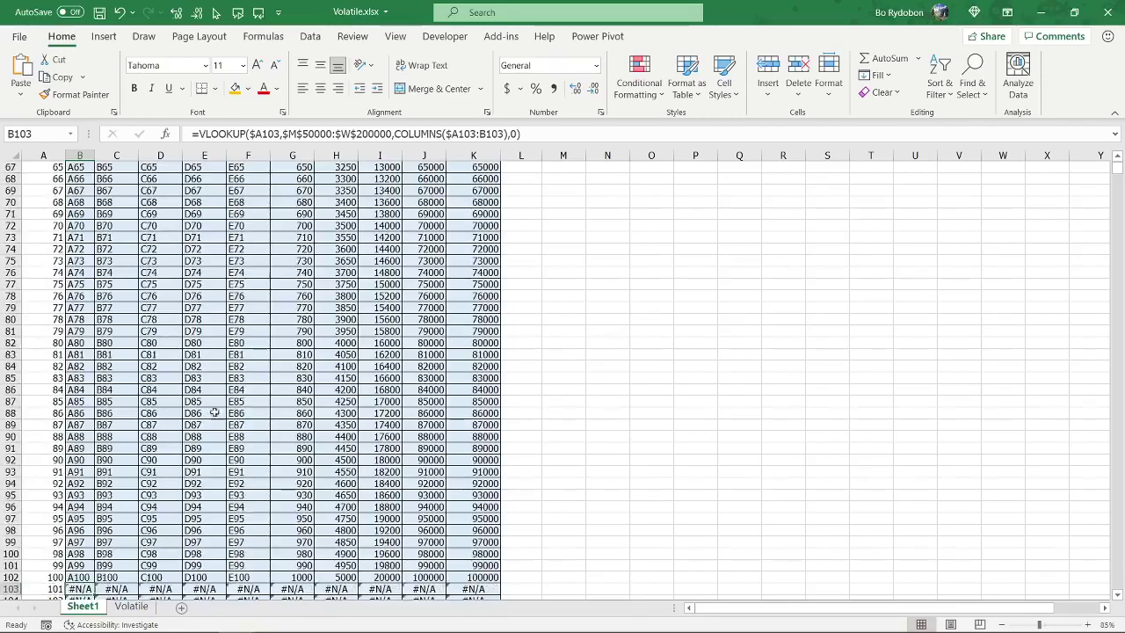
{"action": "scroll", "coordinate": [214, 412], "scroll_direction": "down", "scroll_amount": 7}
{"action": "key", "text": "ctrl+shift+Right"}
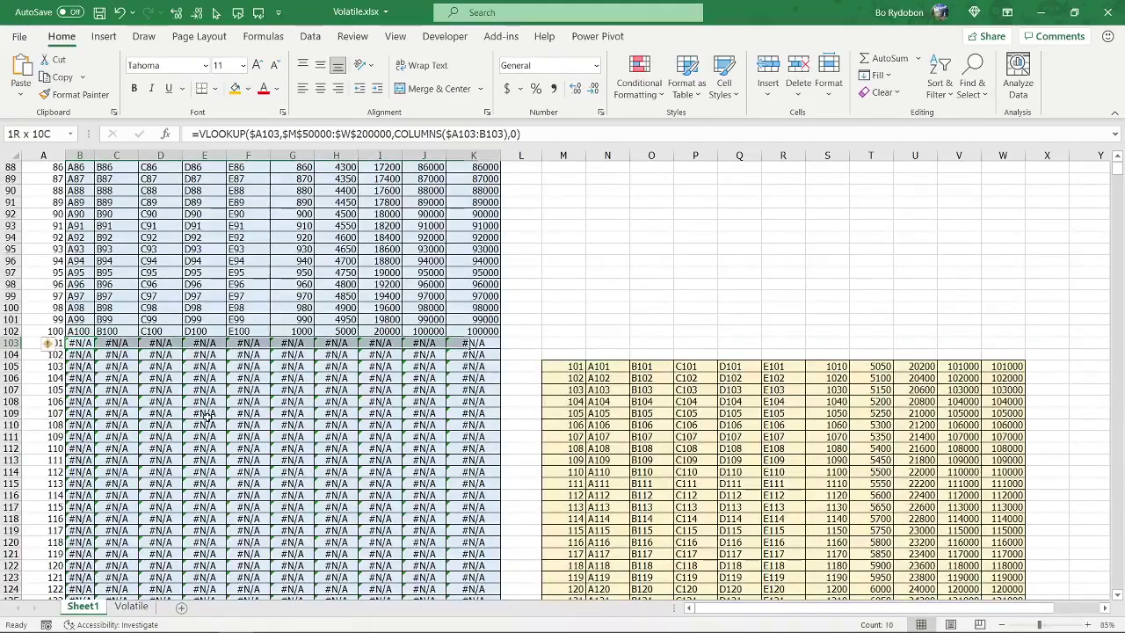
{"action": "key", "text": "ctrl+shift+Down"}
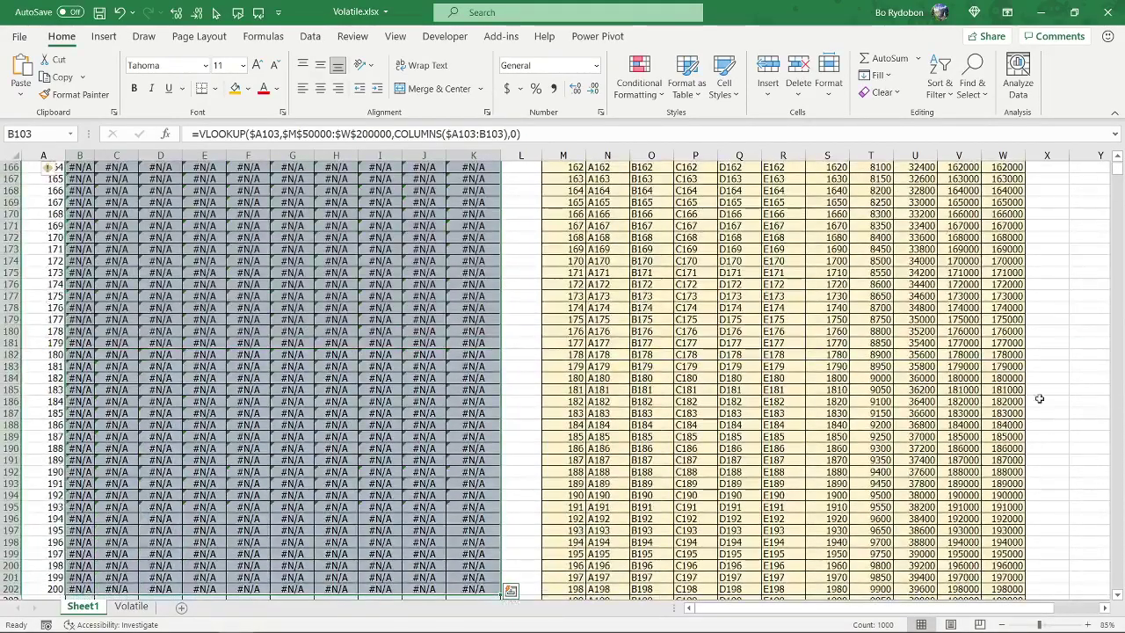
{"action": "scroll", "coordinate": [611, 436], "scroll_direction": "up", "scroll_amount": 20}
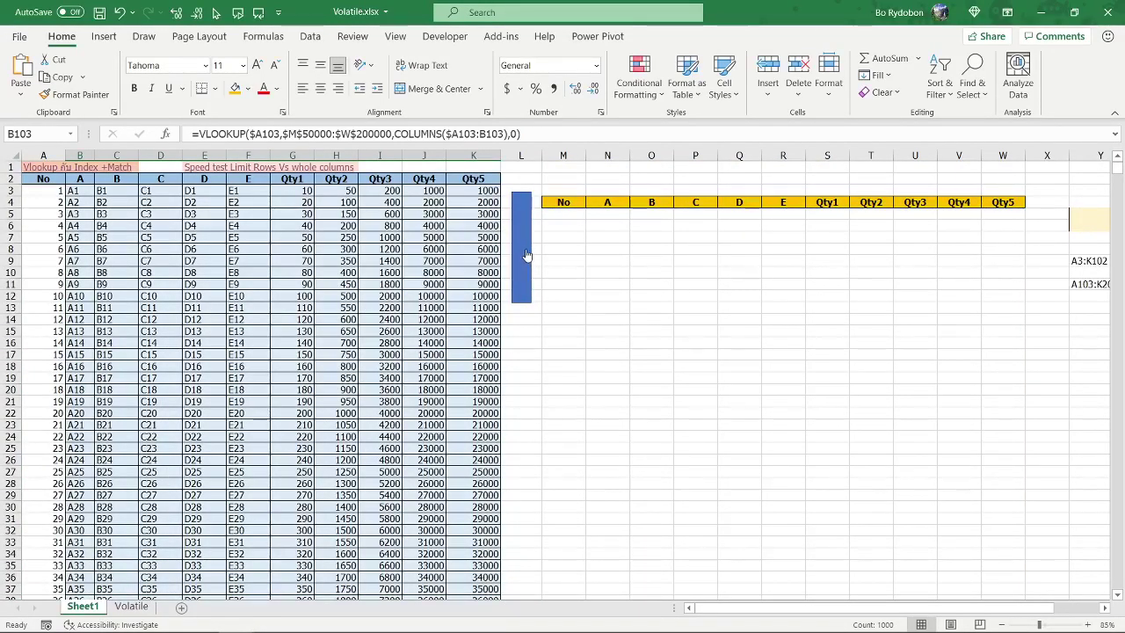
- Run CalcTimer on B103:K202 repeatedly, about 0.01 seconds per run
{"action": "left_click", "coordinate": [525, 252]}
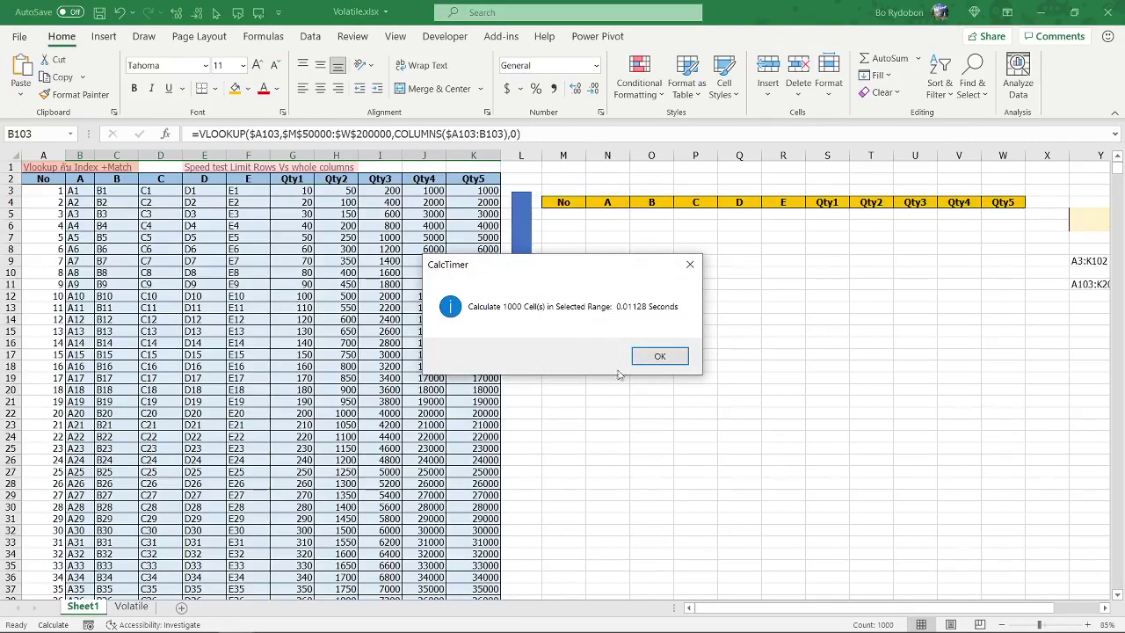
{"action": "left_click", "coordinate": [660, 356]}
{"action": "left_click", "coordinate": [524, 246]}
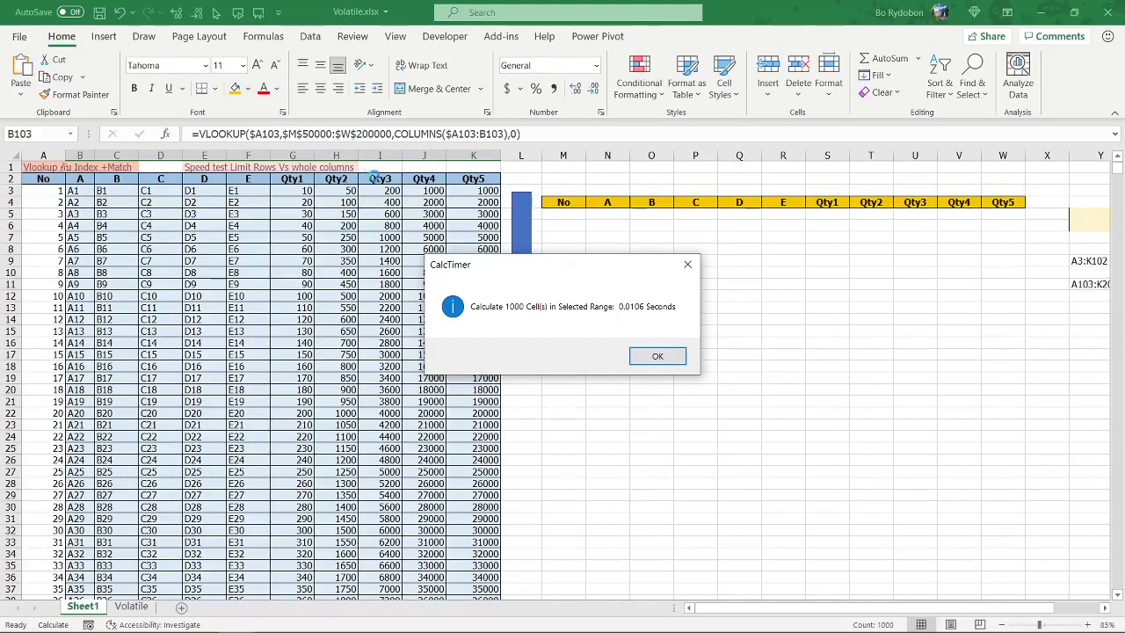
{"action": "left_click", "coordinate": [652, 360]}
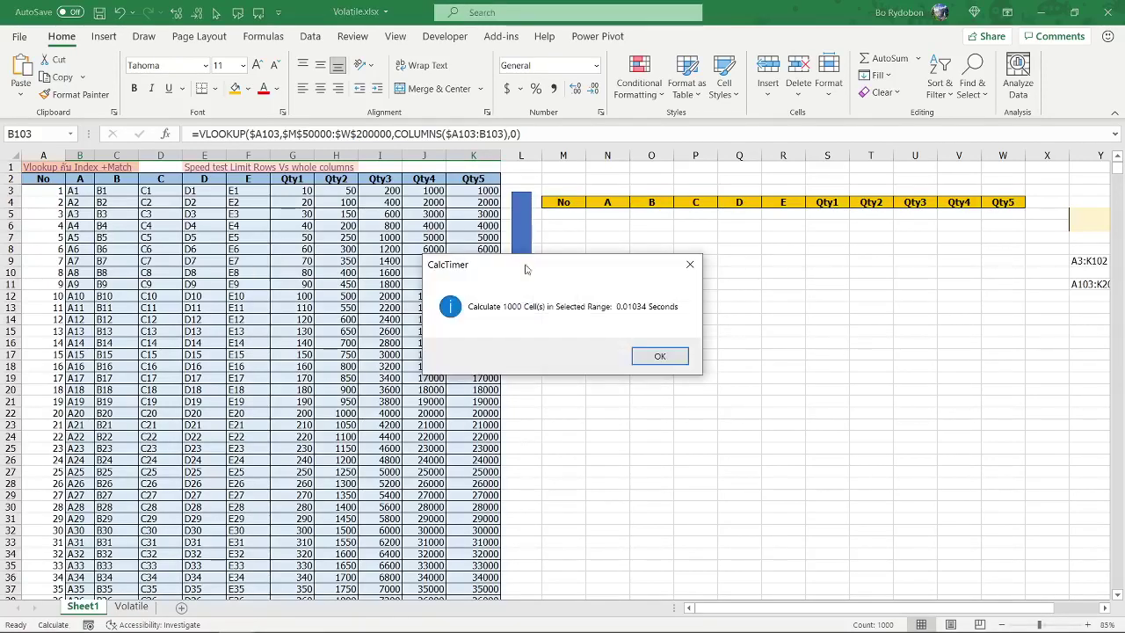
{"action": "left_click", "coordinate": [664, 355]}
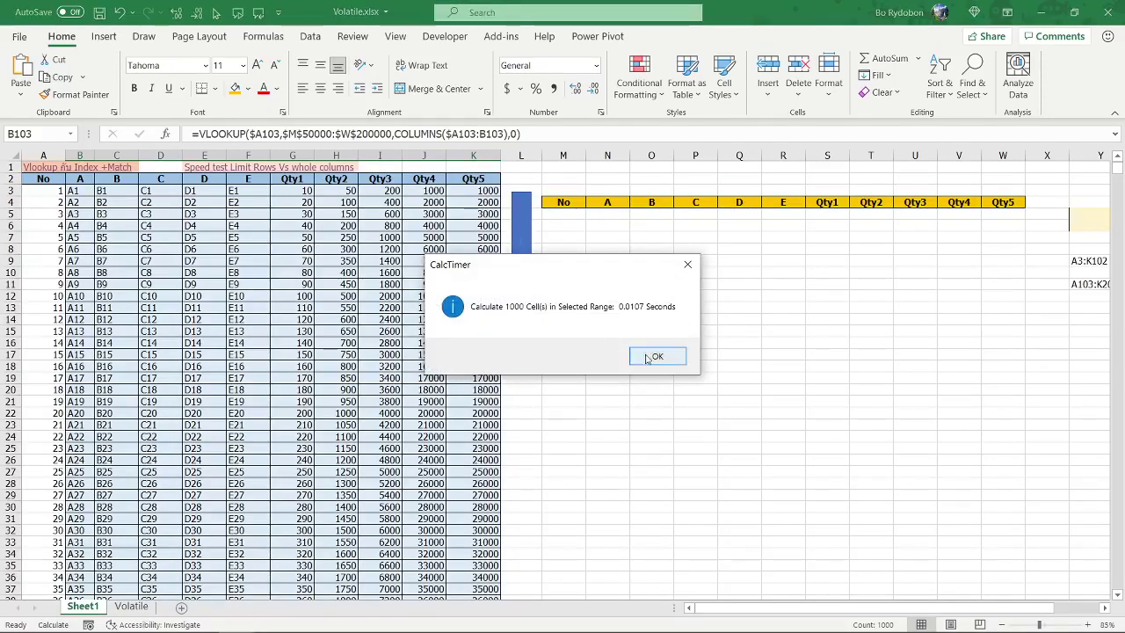
{"action": "left_click", "coordinate": [646, 354]}
{"action": "scroll", "coordinate": [1115, 569], "scroll_direction": "right", "scroll_amount": 2}
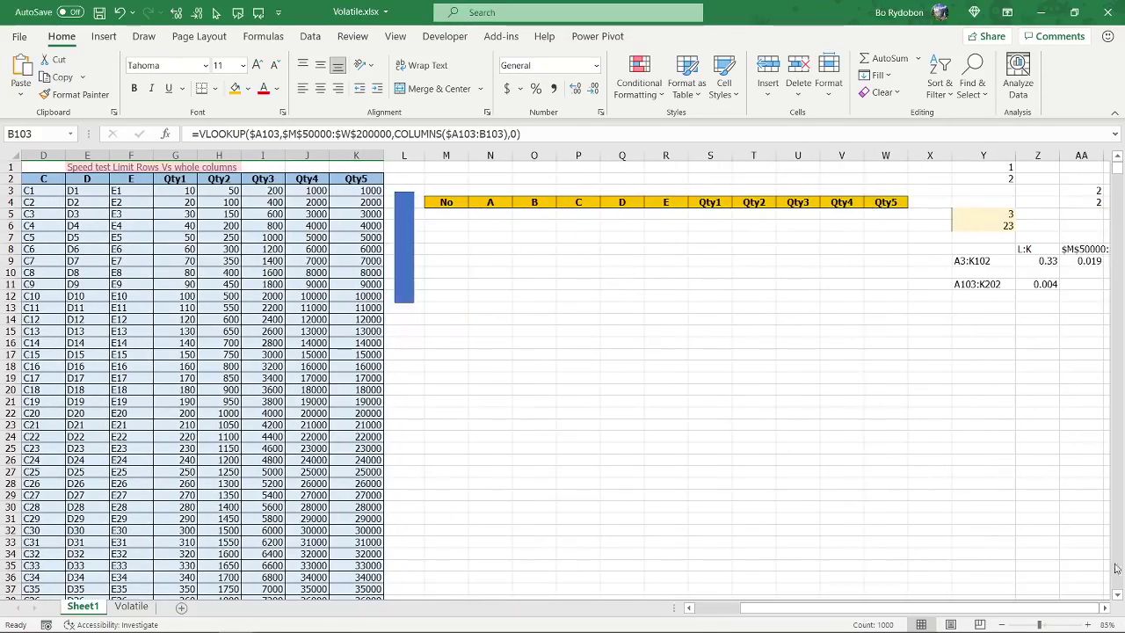
- Enter the 0.001 timing in AA11 next to the 0.004 in Z11
{"action": "left_click", "coordinate": [1080, 288]}
{"action": "scroll", "coordinate": [1077, 295], "scroll_direction": "right", "scroll_amount": 1}
{"action": "scroll", "coordinate": [1038, 307], "scroll_direction": "right", "scroll_amount": 1}
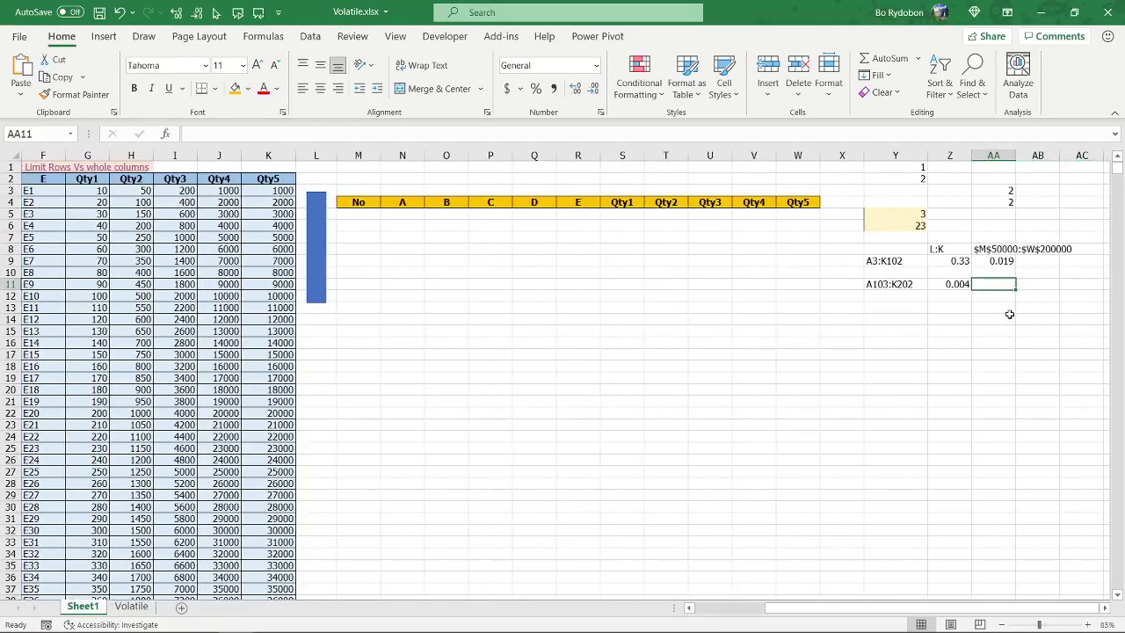
{"action": "type", "text": "0.001"}
{"action": "key", "text": "Return"}
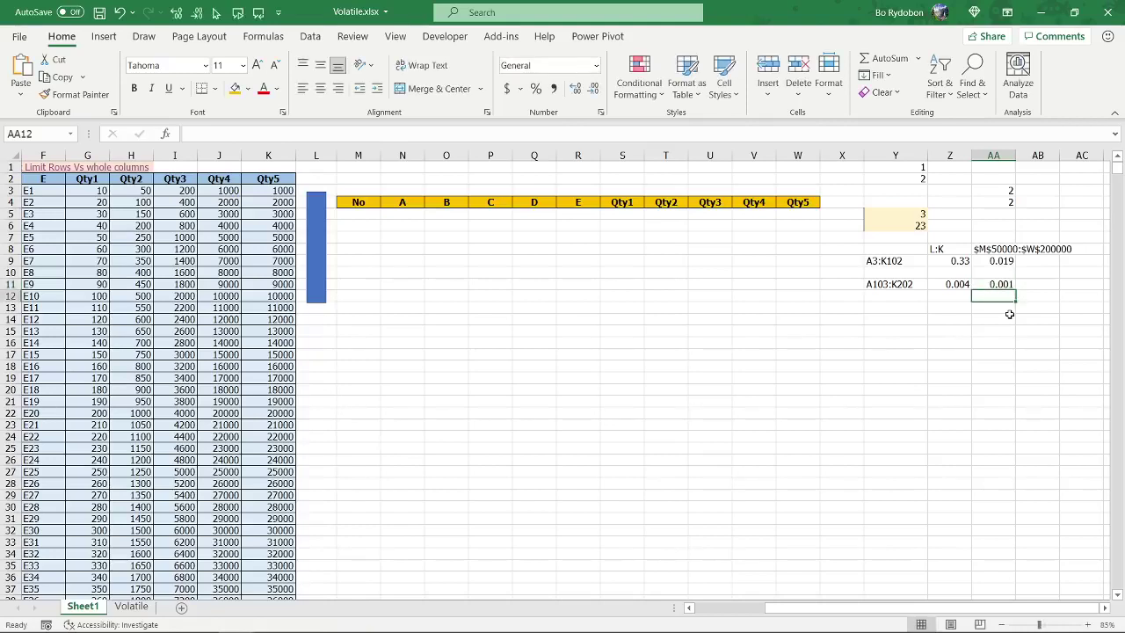
{"action": "key", "text": "Up"}
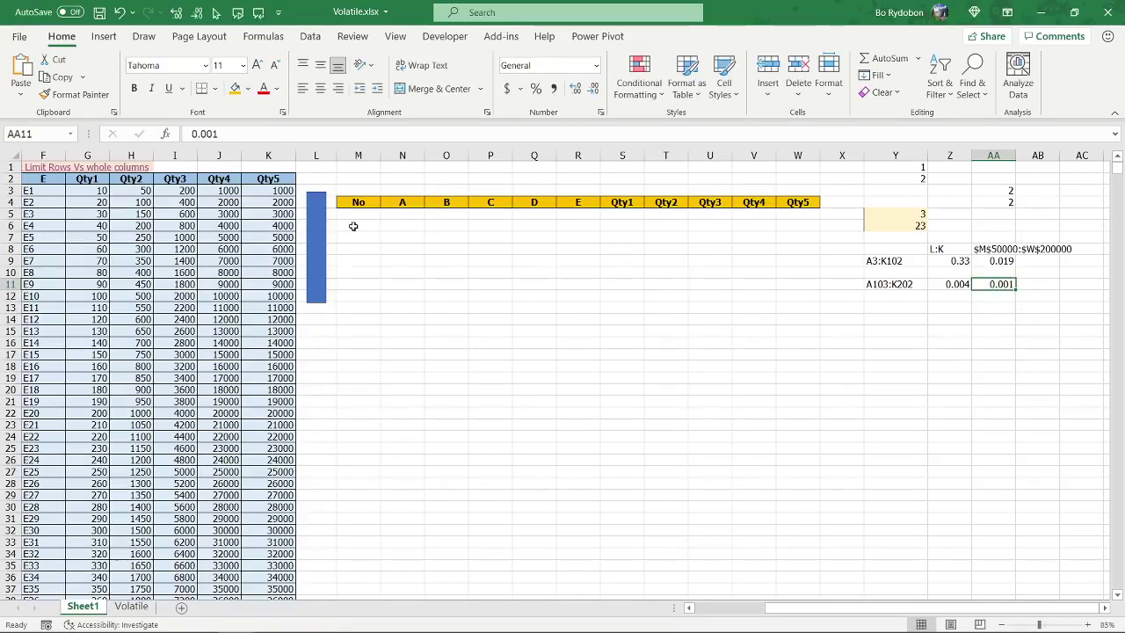
{"action": "left_click", "coordinate": [950, 283]}
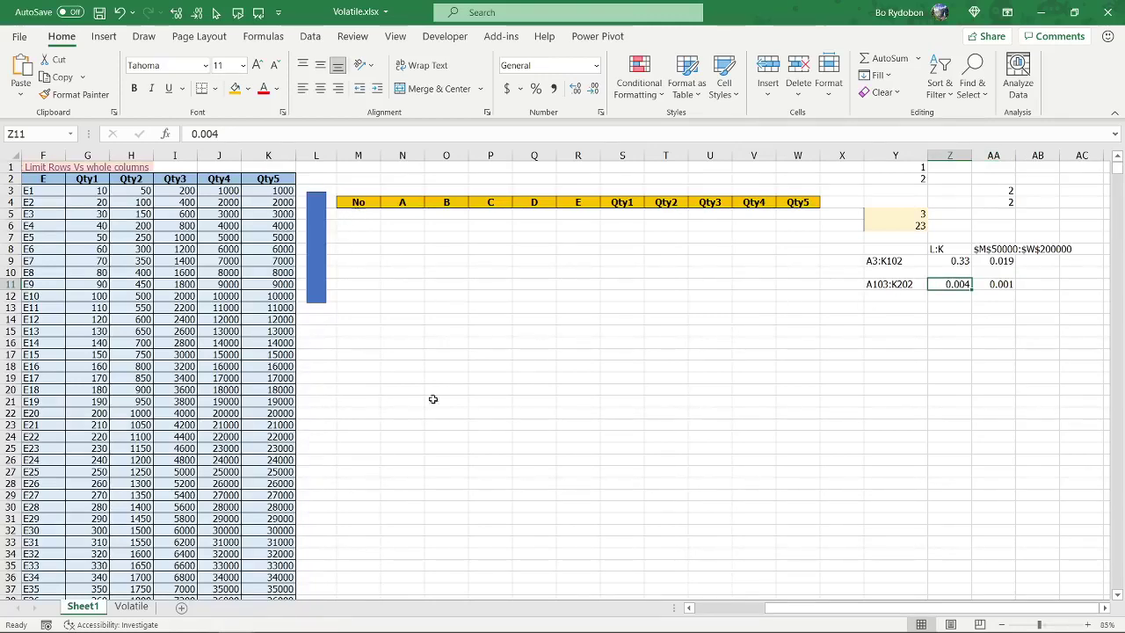
- Review the lower table, then minimize Excel to reveal the performance docs page
{"action": "scroll", "coordinate": [433, 399], "scroll_direction": "down", "scroll_amount": 7}
{"action": "scroll", "coordinate": [387, 404], "scroll_direction": "down", "scroll_amount": 20}
{"action": "left_click_drag", "start_coordinate": [367, 401], "coordinate": [769, 421]}
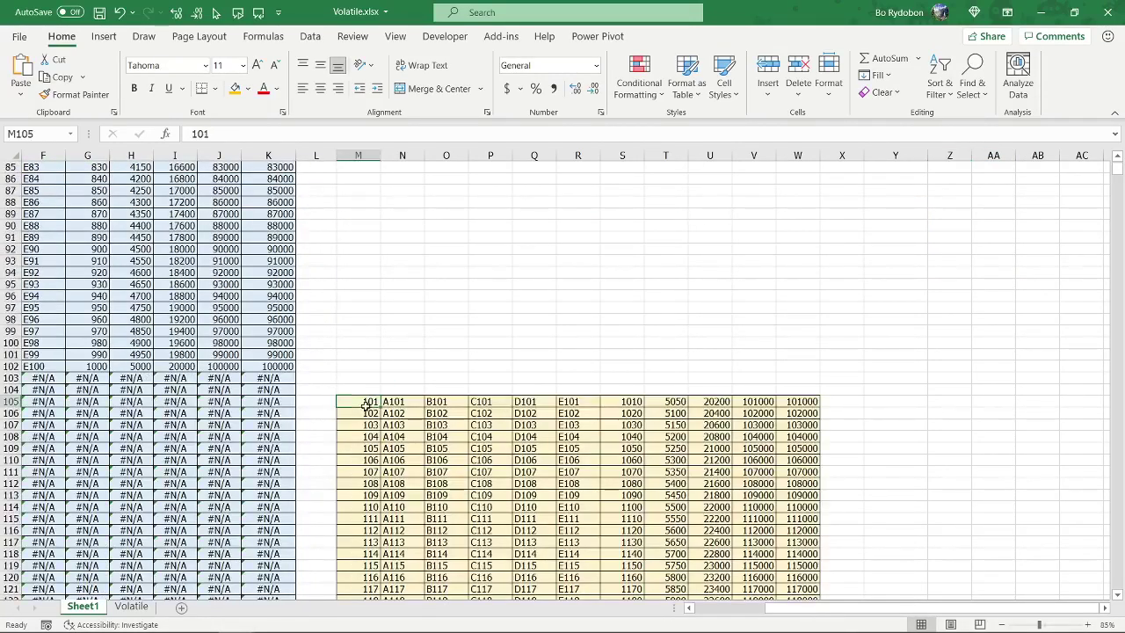
{"action": "scroll", "coordinate": [706, 338], "scroll_direction": "up", "scroll_amount": 7}
{"action": "scroll", "coordinate": [970, 322], "scroll_direction": "up", "scroll_amount": 11}
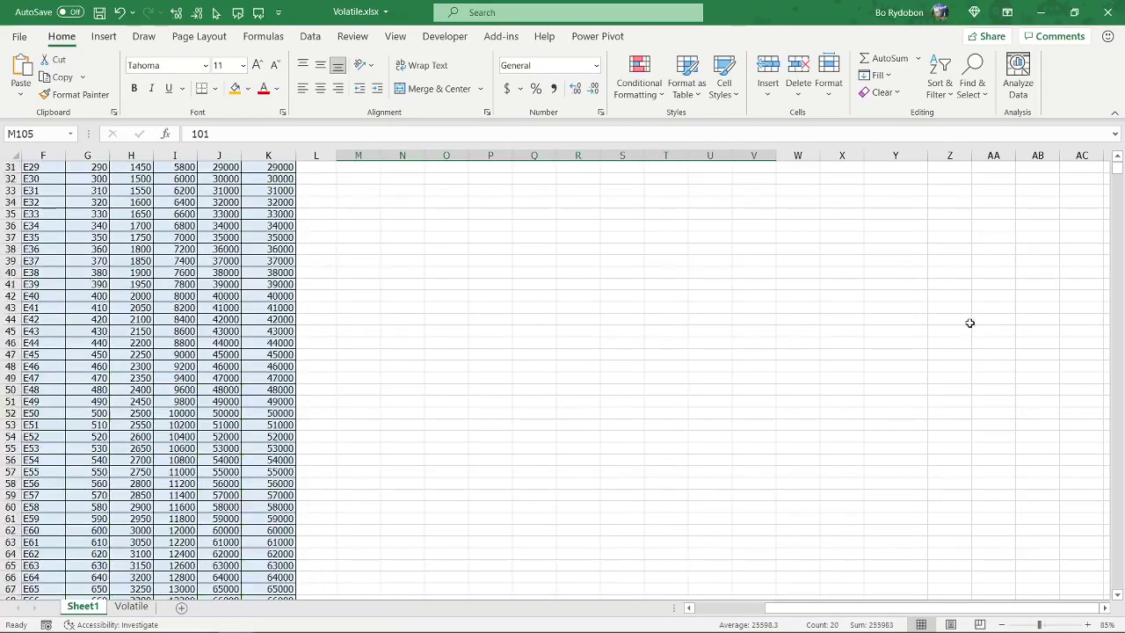
{"action": "scroll", "coordinate": [967, 322], "scroll_direction": "up", "scroll_amount": 10}
{"action": "left_click", "coordinate": [991, 284]}
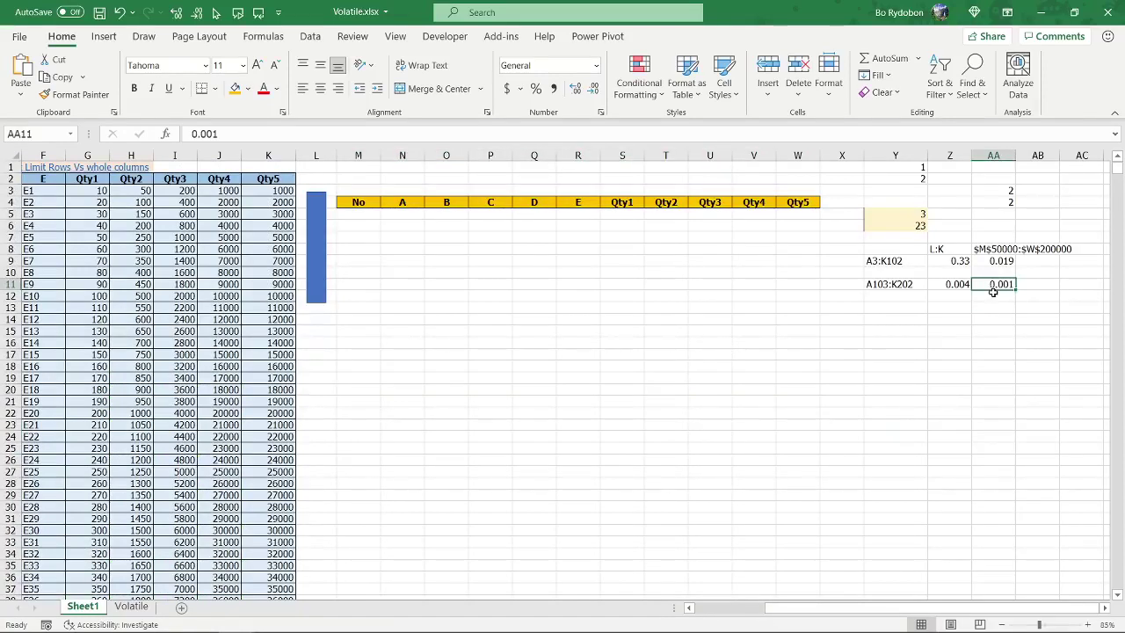
{"action": "left_click", "coordinate": [977, 322]}
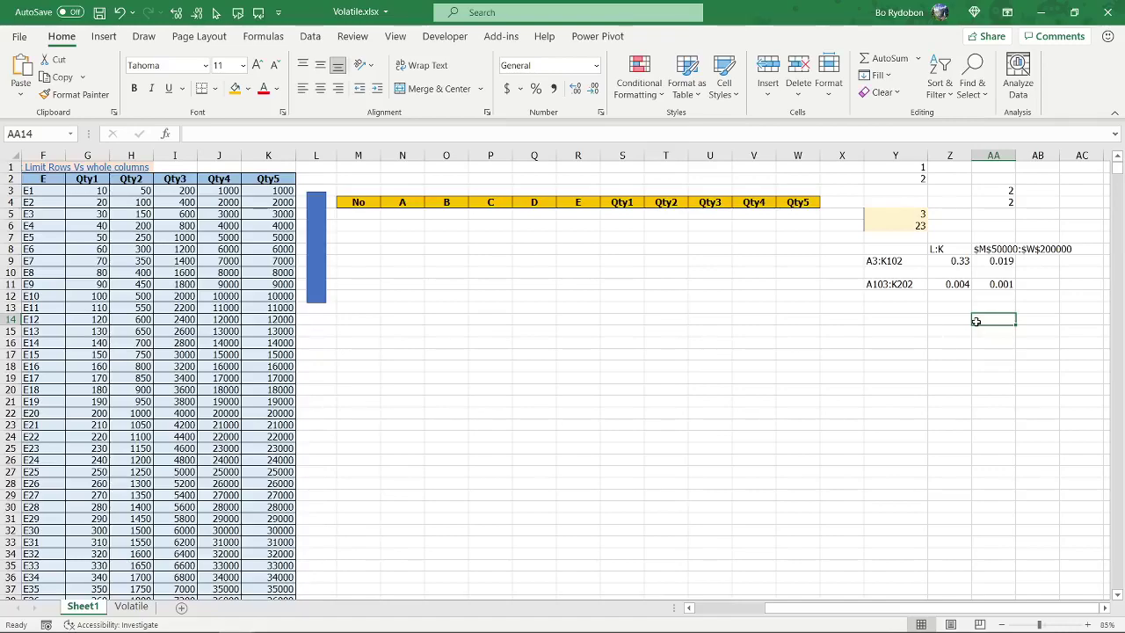
{"action": "left_click", "coordinate": [1041, 12]}
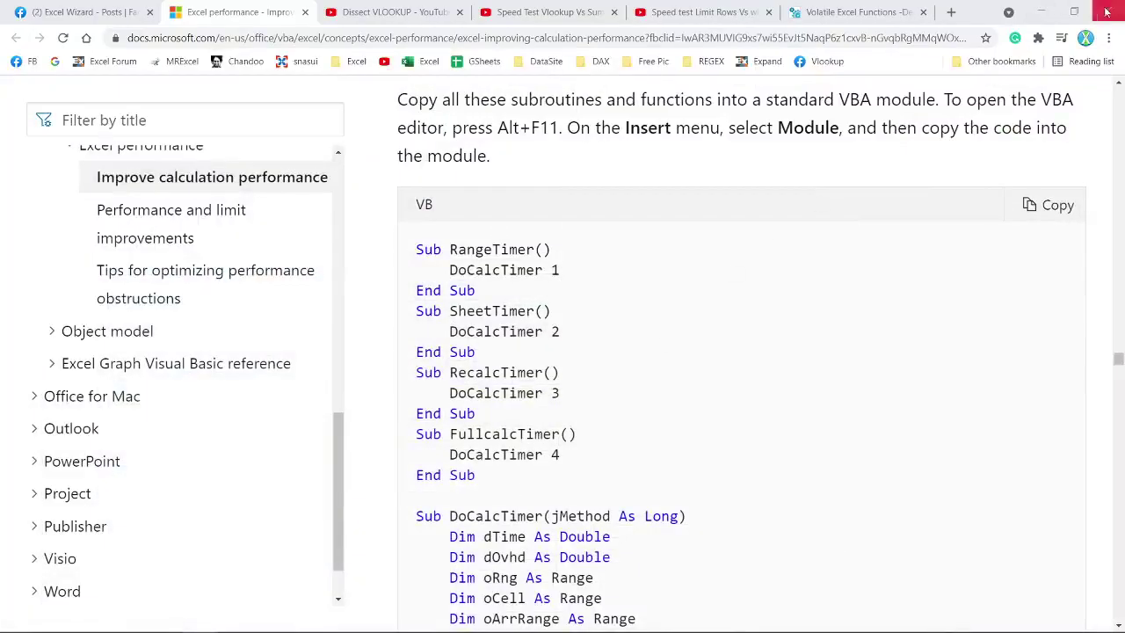
- Look over the Chrome docs page and the linking Facebook post, then restore Volatile.xlsx
{"action": "left_click", "coordinate": [1041, 12]}
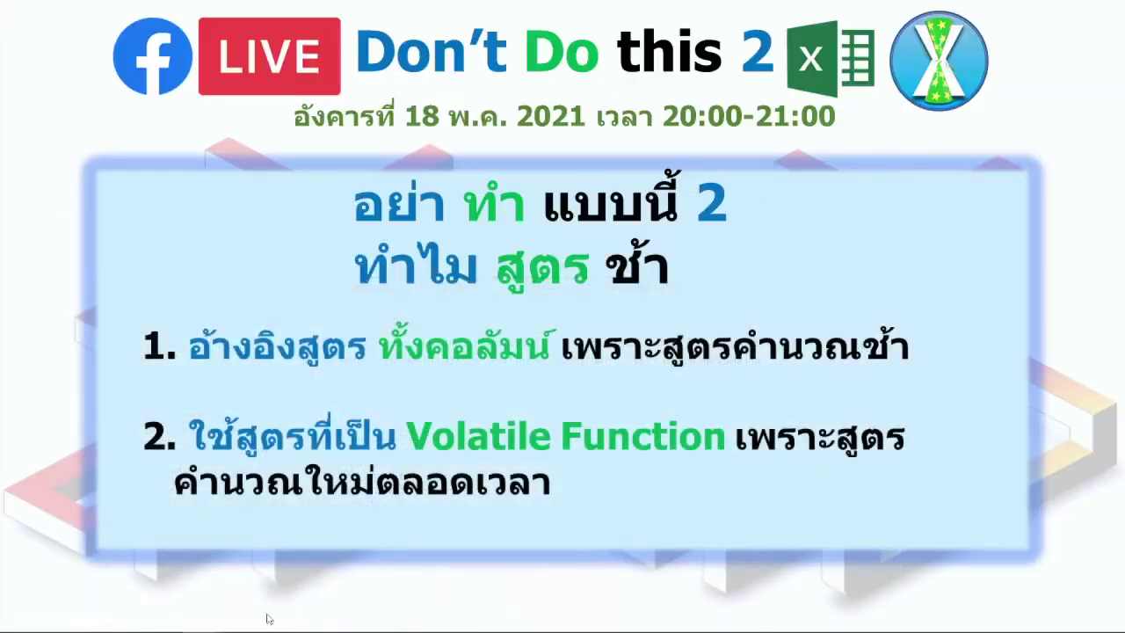
{"action": "mouse_move", "coordinate": [201, 624]}
{"action": "left_click", "coordinate": [280, 573]}
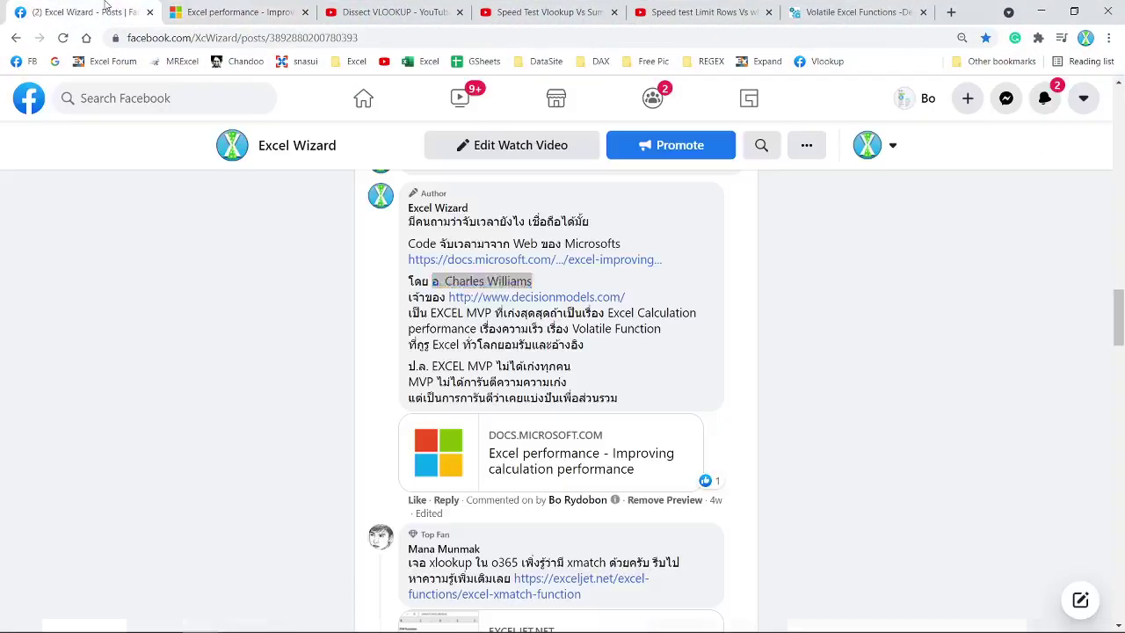
{"action": "left_click", "coordinate": [156, 7]}
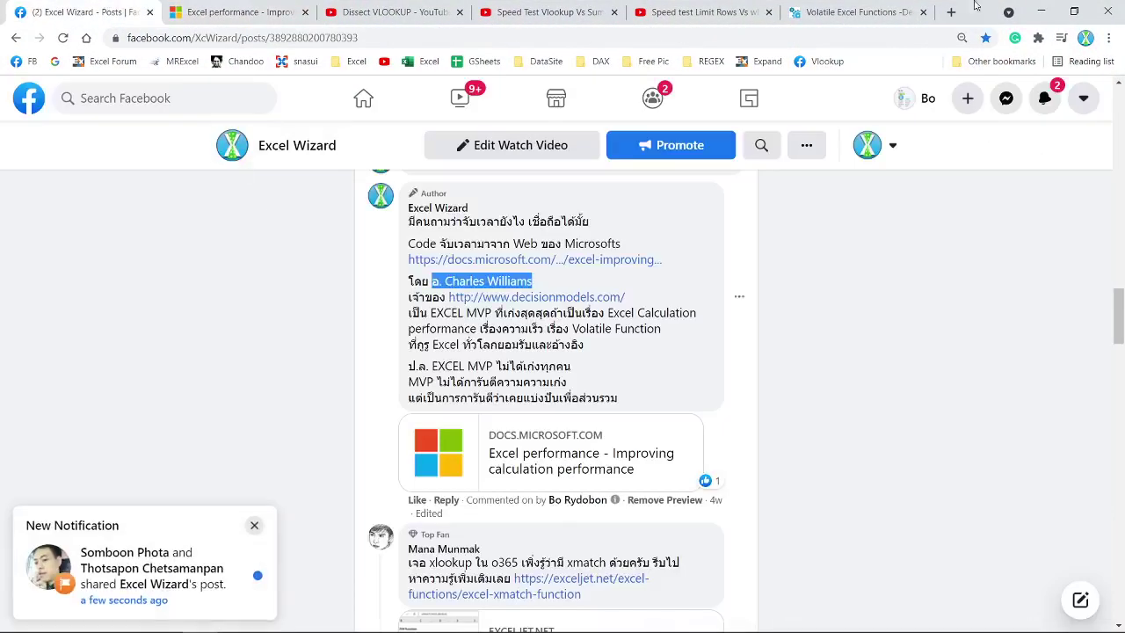
{"action": "left_click", "coordinate": [1041, 10]}
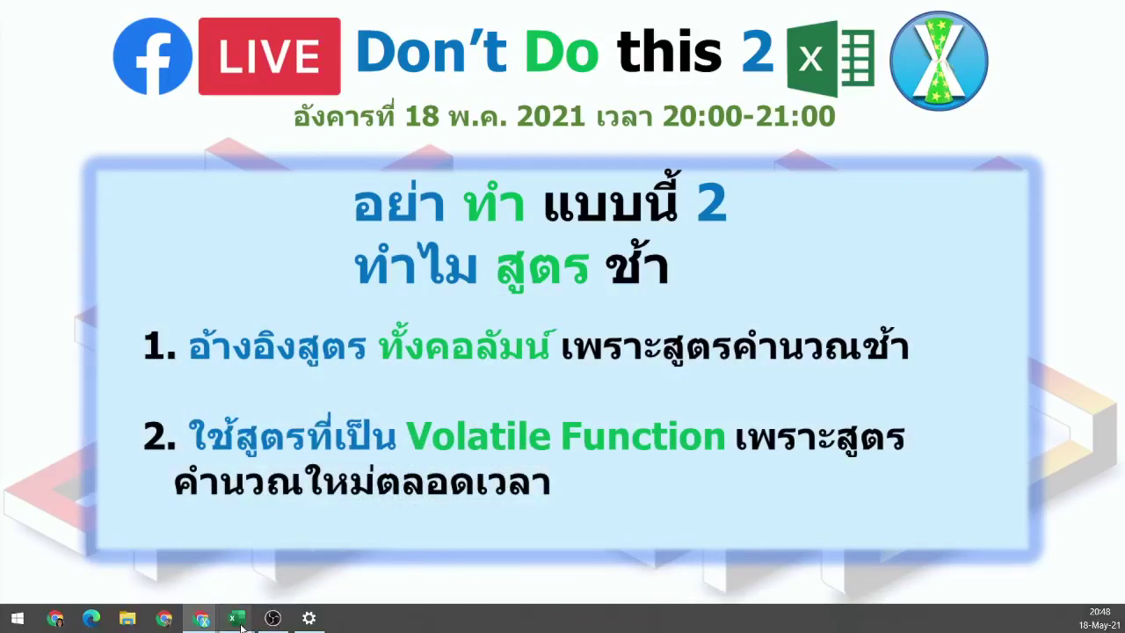
{"action": "mouse_move", "coordinate": [236, 618]}
{"action": "left_click", "coordinate": [176, 593]}
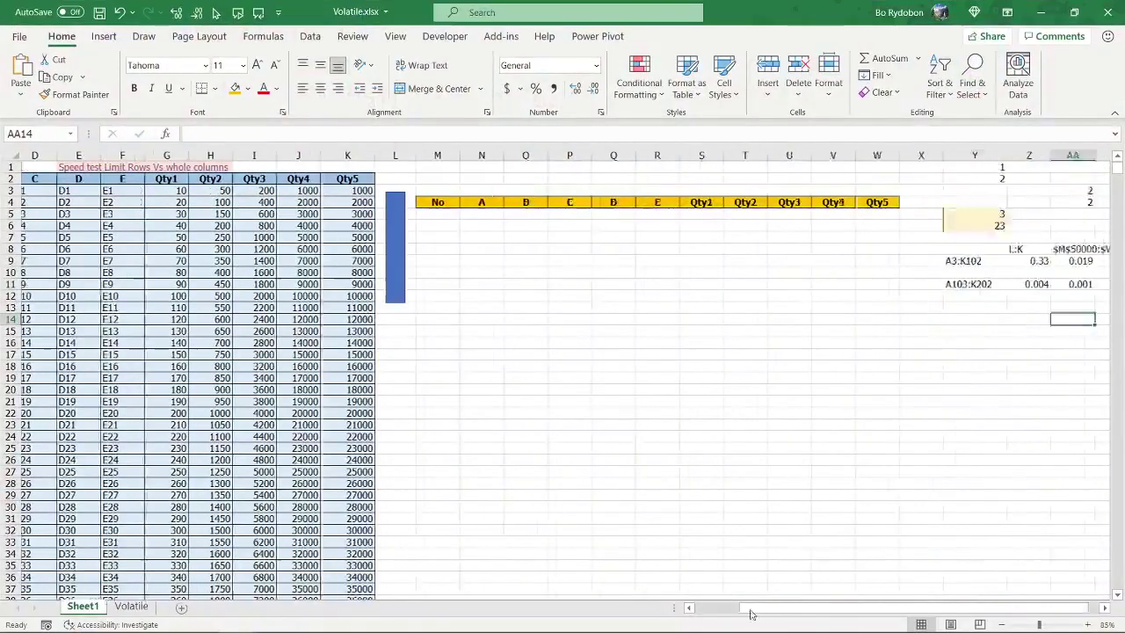
- Check the VLOOKUP formulas along row 3 from B3 to K3
{"action": "left_click_drag", "start_coordinate": [752, 614], "coordinate": [695, 614]}
{"action": "left_click", "coordinate": [81, 192]}
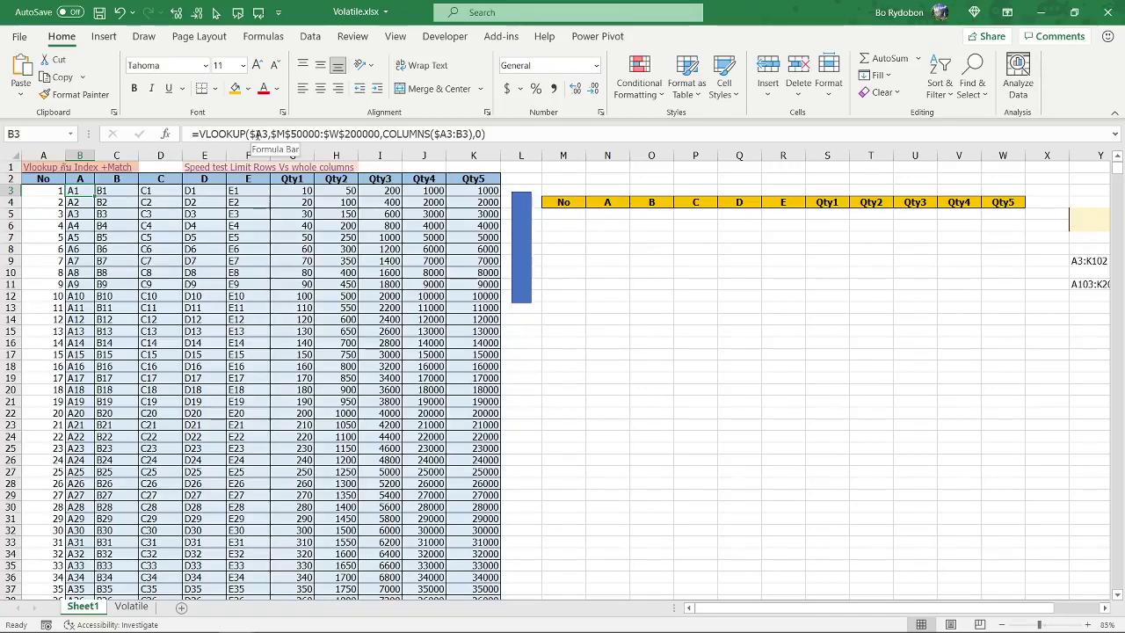
{"action": "left_click", "coordinate": [107, 192]}
{"action": "key", "text": "Right"}
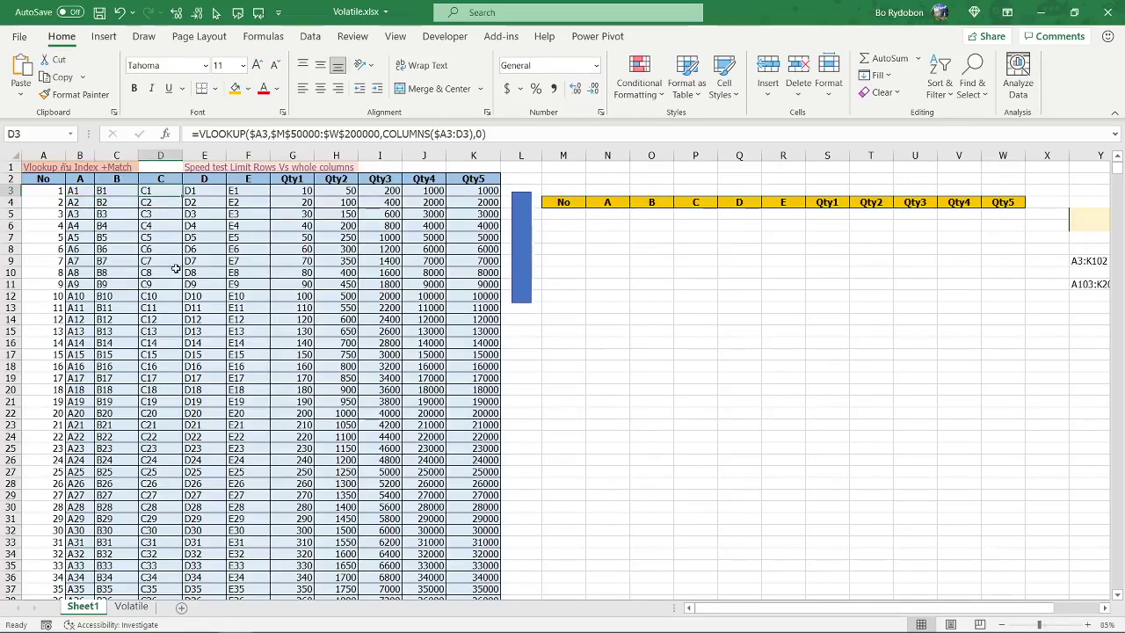
{"action": "key", "text": "Right"}
{"action": "key", "text": "Right"}
{"action": "key", "text": "Right"}
{"action": "key", "text": "Right"}
{"action": "key", "text": "Right"}
{"action": "key", "text": "Right"}
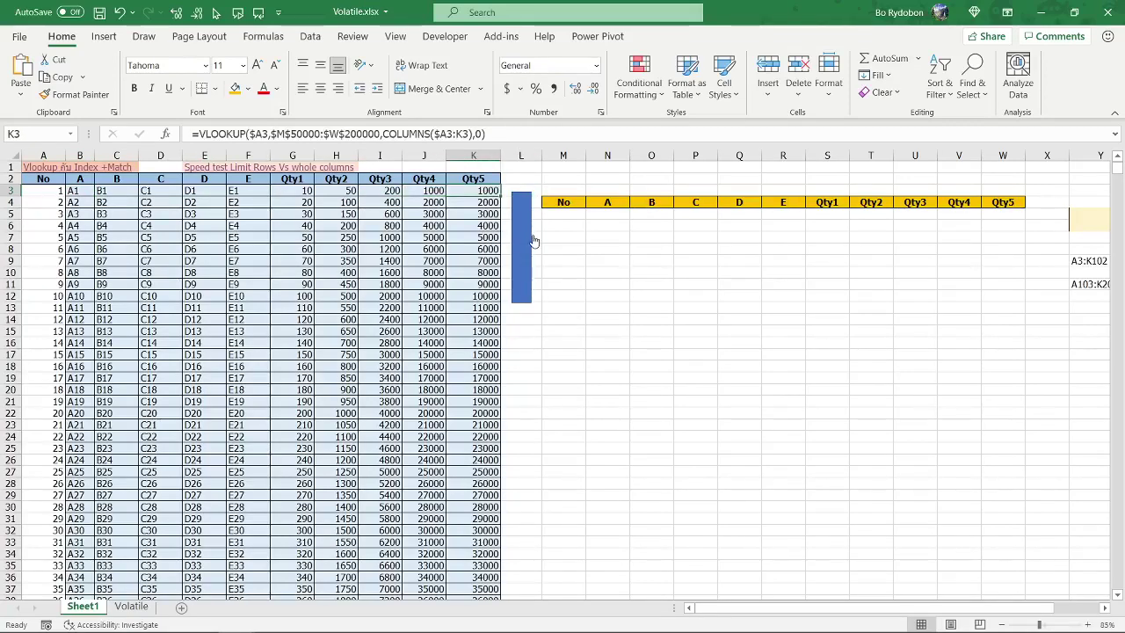
- Move the blue bar from column L onto column M, over the No header
{"action": "left_click", "coordinate": [528, 240]}
{"action": "mouse_move", "coordinate": [510, 233]}
{"action": "left_mouse_down"}
{"action": "mouse_move", "coordinate": [550, 262]}
{"action": "mouse_move", "coordinate": [549, 209]}
{"action": "left_mouse_up"}
{"action": "left_click", "coordinate": [485, 195]}
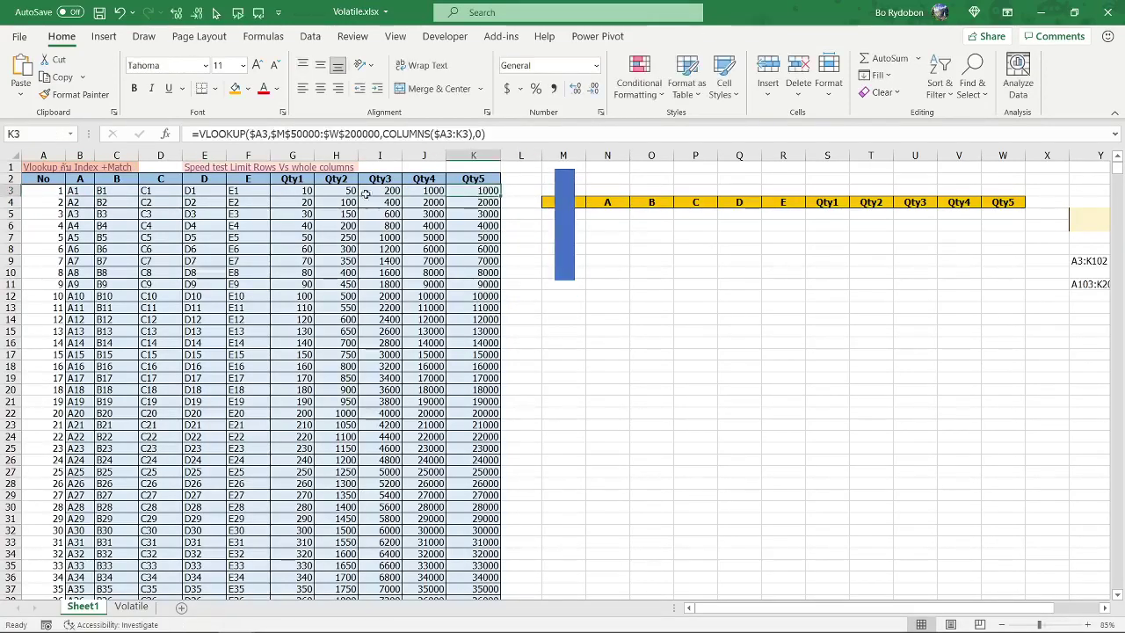
{"action": "left_click_drag", "start_coordinate": [84, 190], "coordinate": [88, 201]}
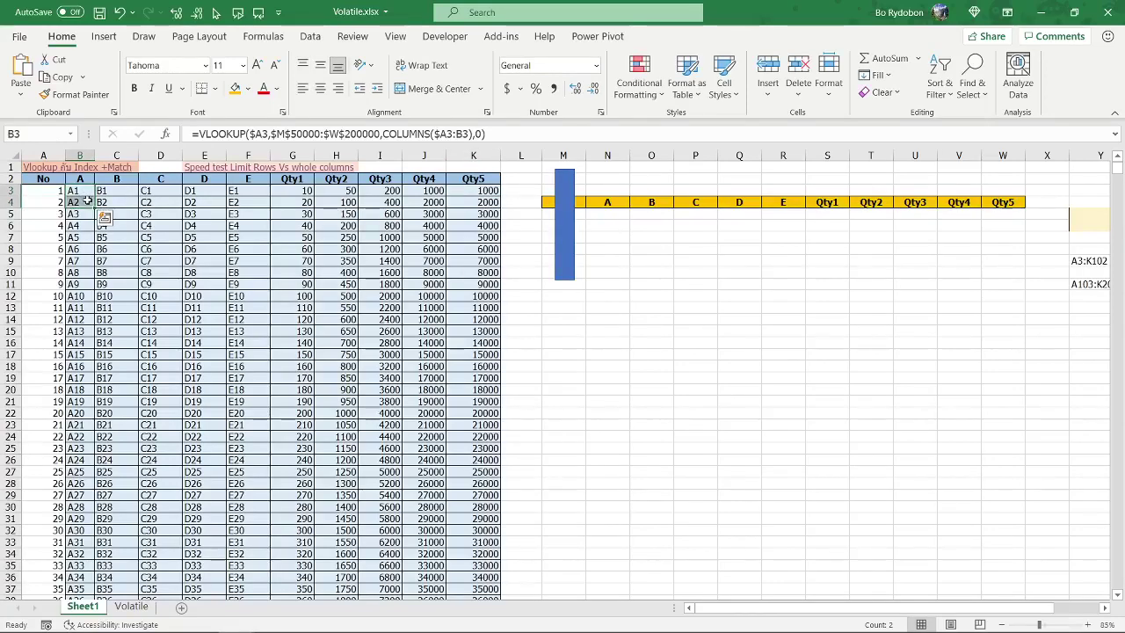
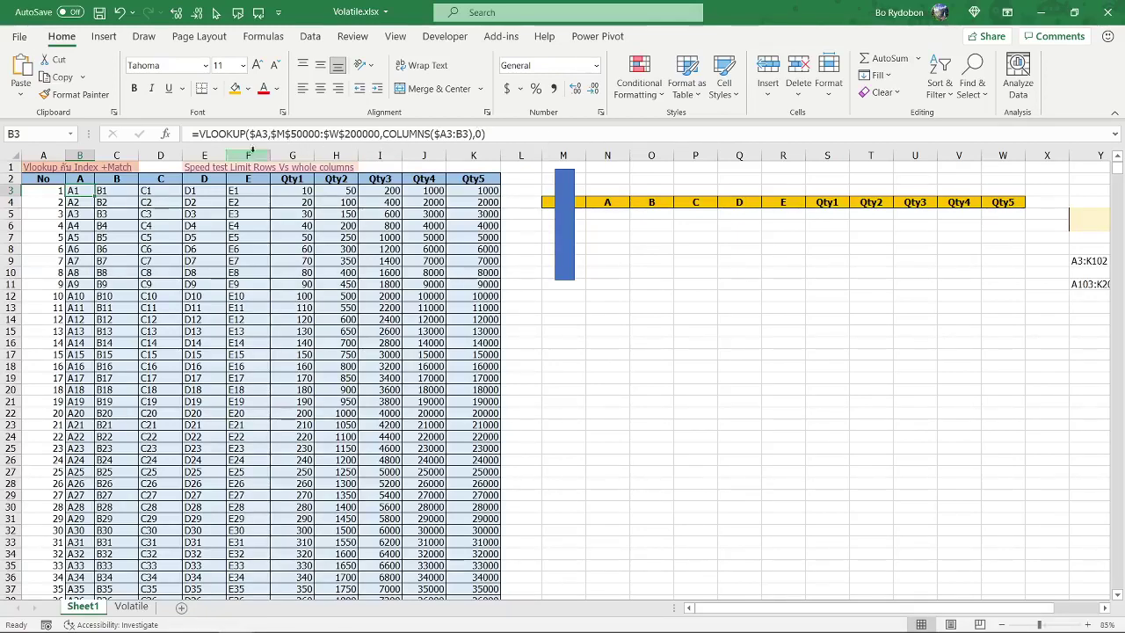
- Strip the table range from B3's VLOOKUP and prefix it with INDEX($M$50000:$W$200000,match
{"action": "left_click", "coordinate": [275, 133]}
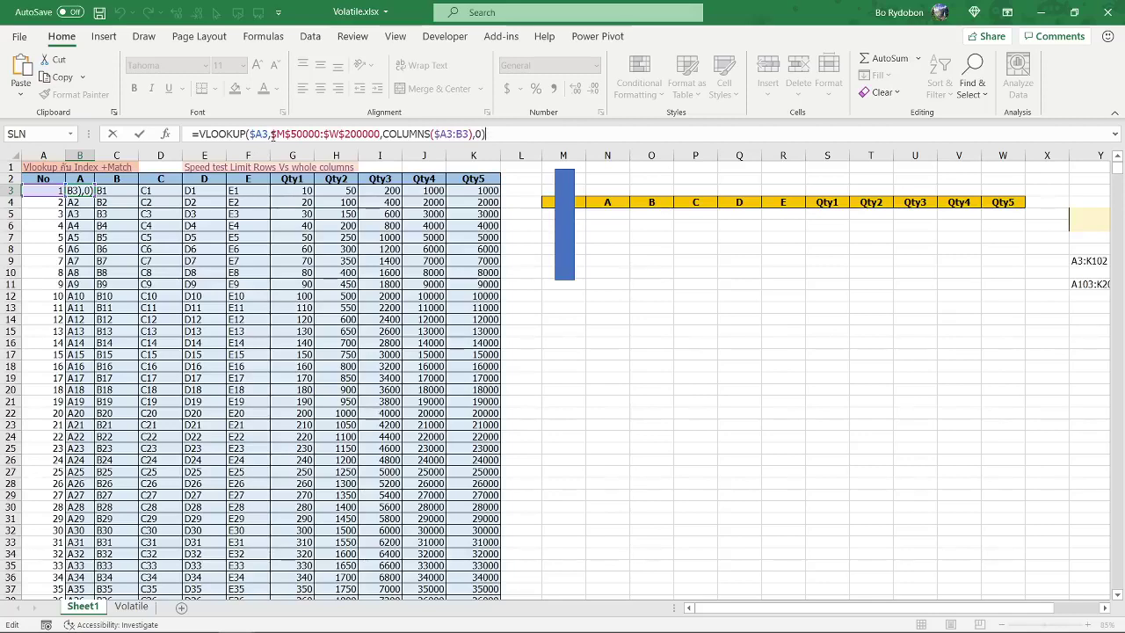
{"action": "left_click_drag", "start_coordinate": [271, 134], "coordinate": [380, 134]}
{"action": "key", "text": "ctrl+c"}
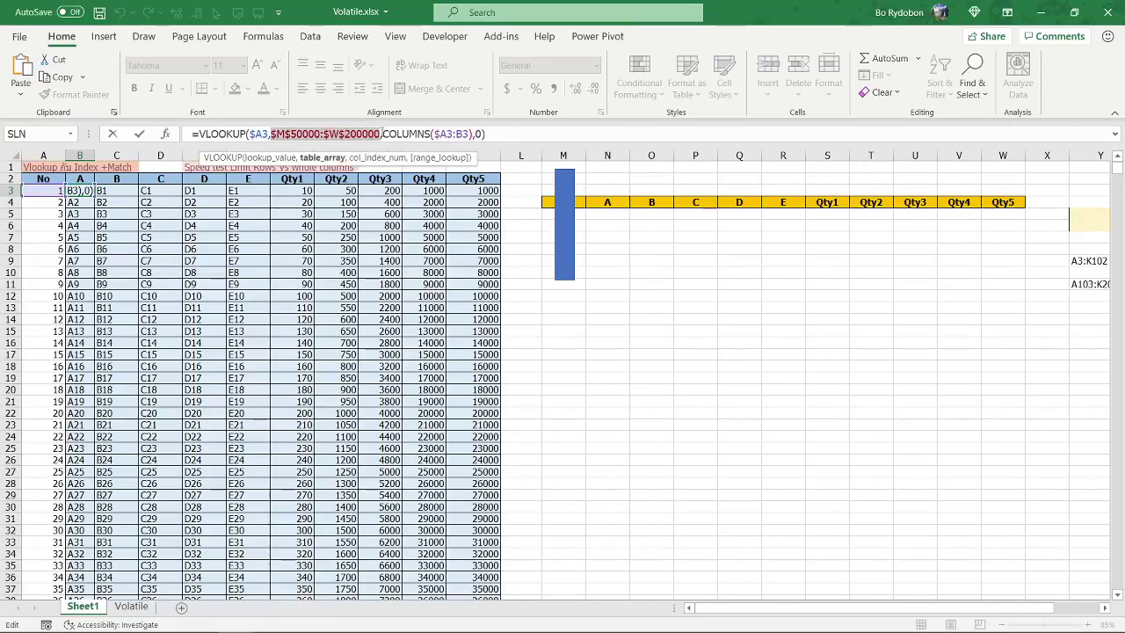
{"action": "key", "text": "Delete"}
{"action": "key", "text": "BackSpace"}
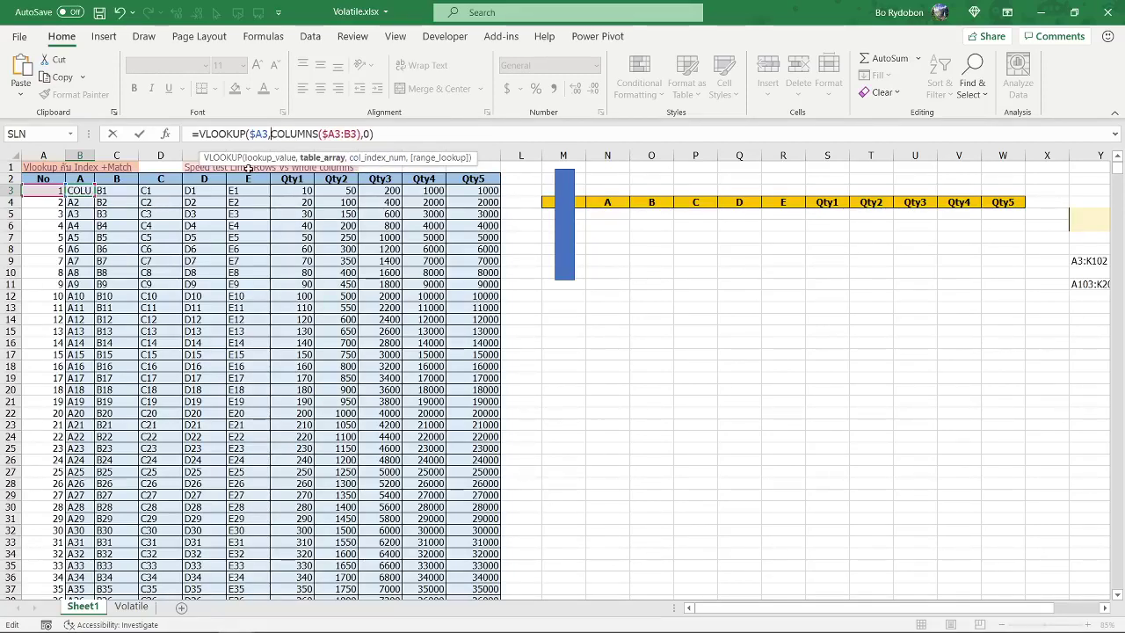
{"action": "left_click", "coordinate": [195, 134]}
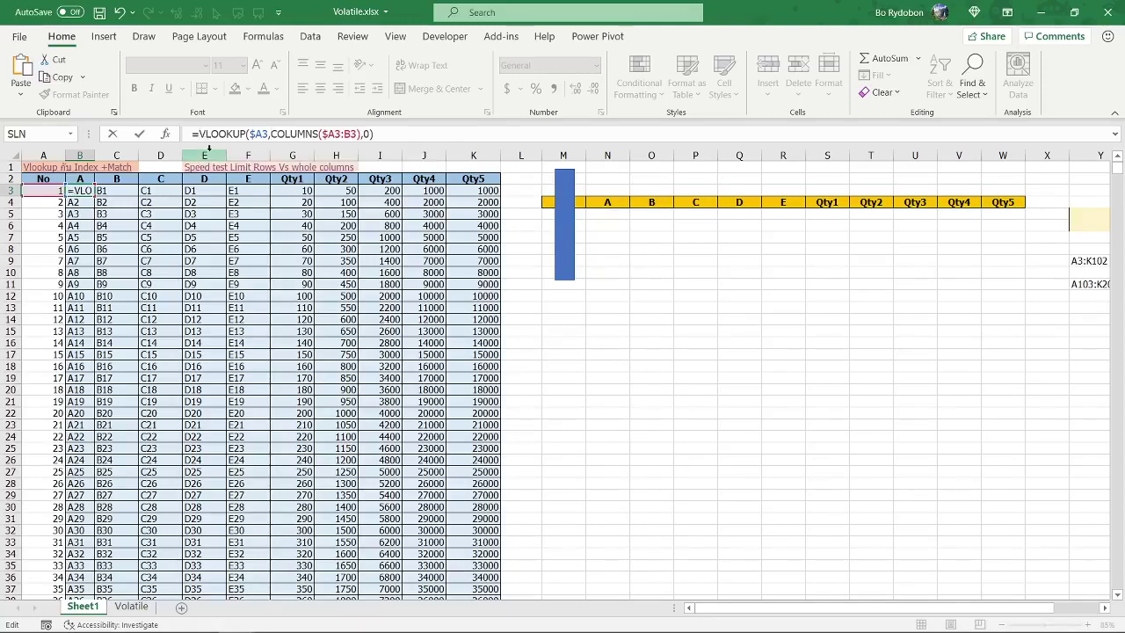
{"action": "type", "text": "Iindex"}
{"action": "key", "text": "Tab"}
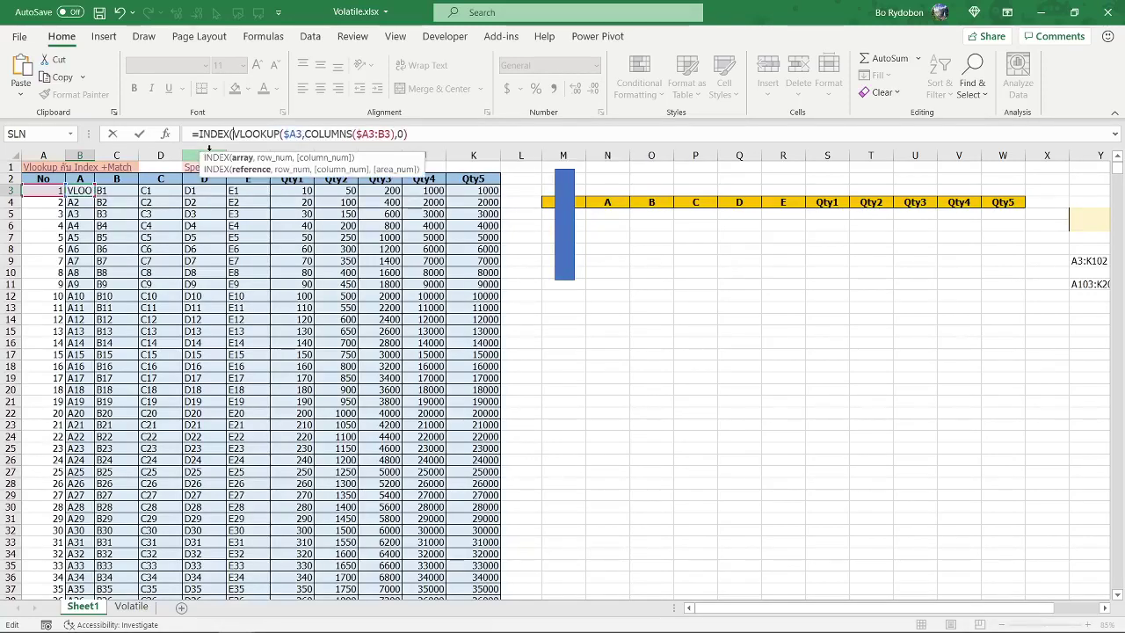
{"action": "key", "text": "ctrl+v"}
{"action": "type", "text": ","}
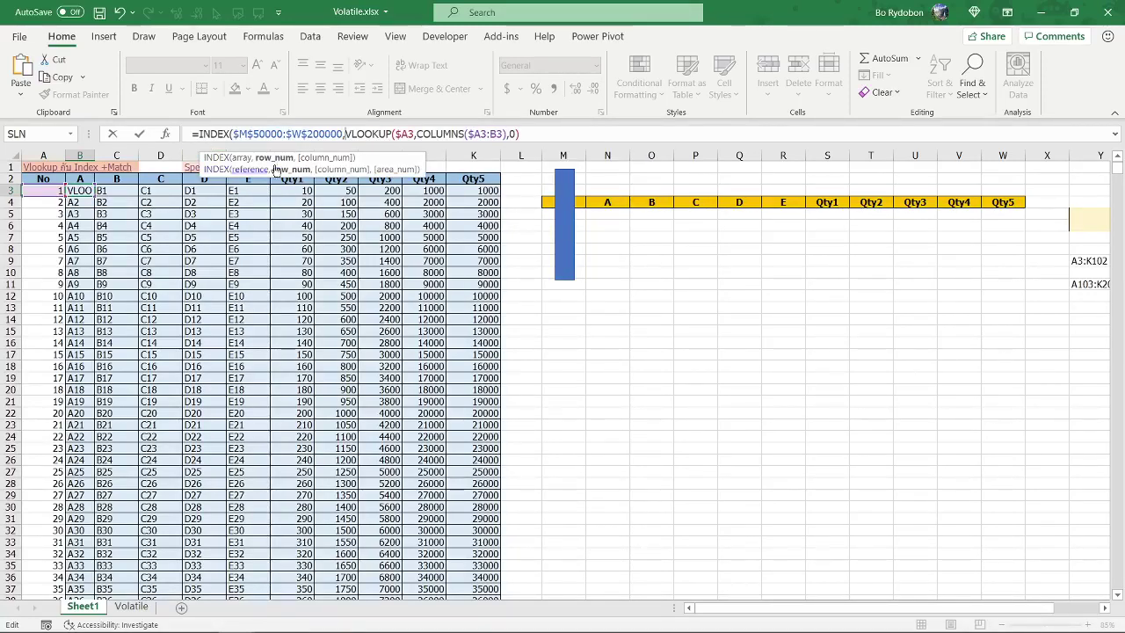
{"action": "type", "text": "match"}
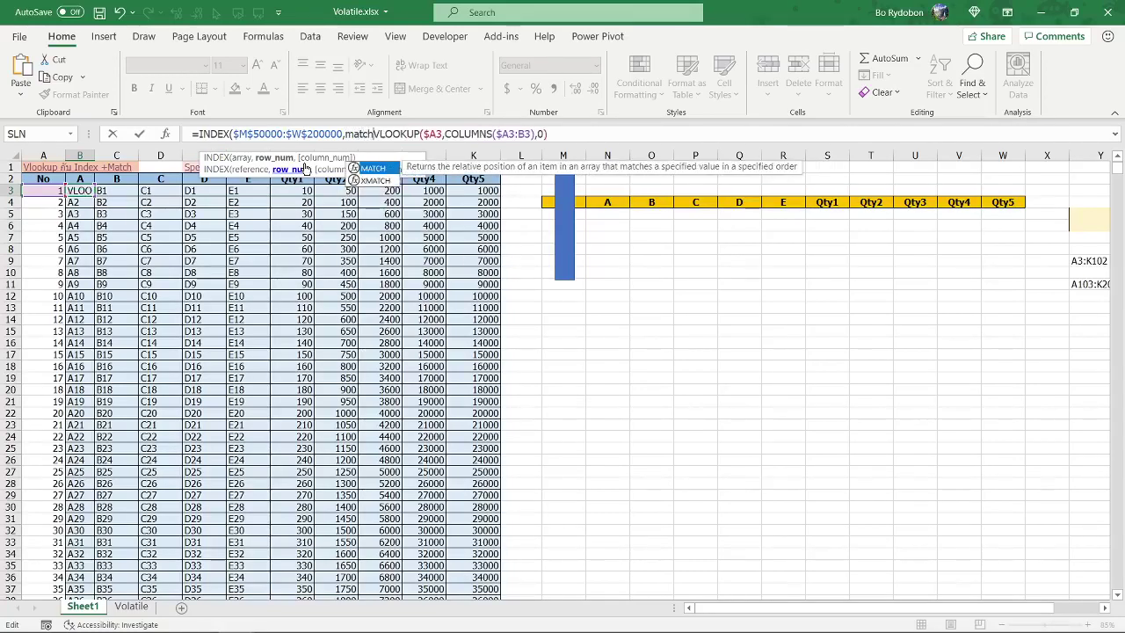
- Replace VLOOKUP with MATCH($A3,$M$50000:$W$200000,) as INDEX's row argument
{"action": "left_click_drag", "start_coordinate": [421, 134], "coordinate": [375, 134]}
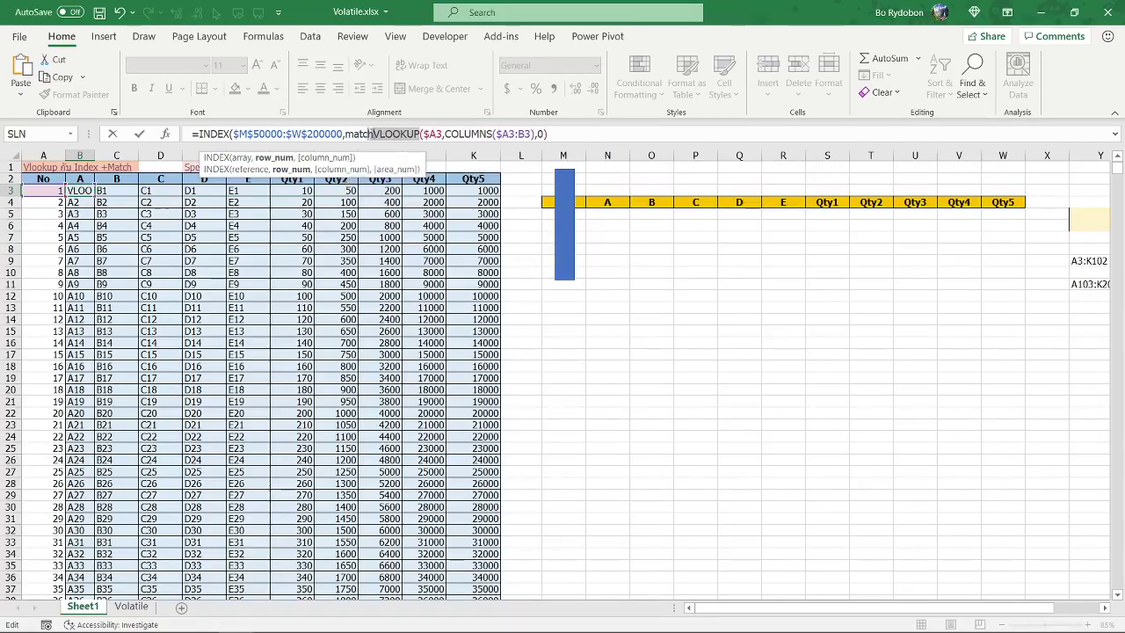
{"action": "key", "text": "BackSpace"}
{"action": "left_click", "coordinate": [400, 134]}
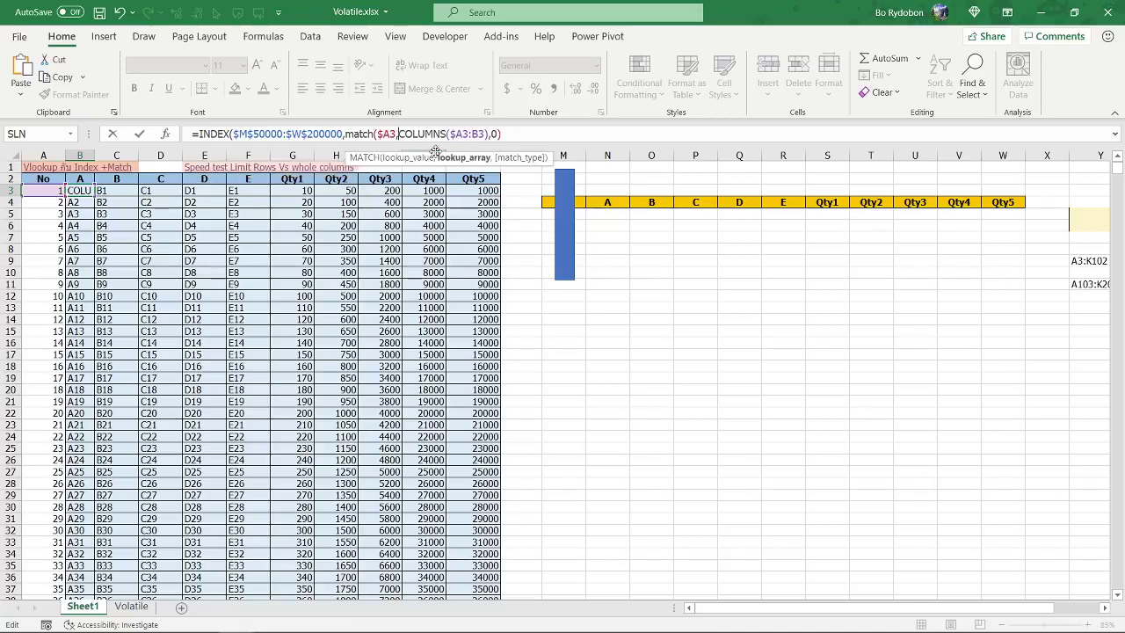
{"action": "key", "text": "ctrl+v"}
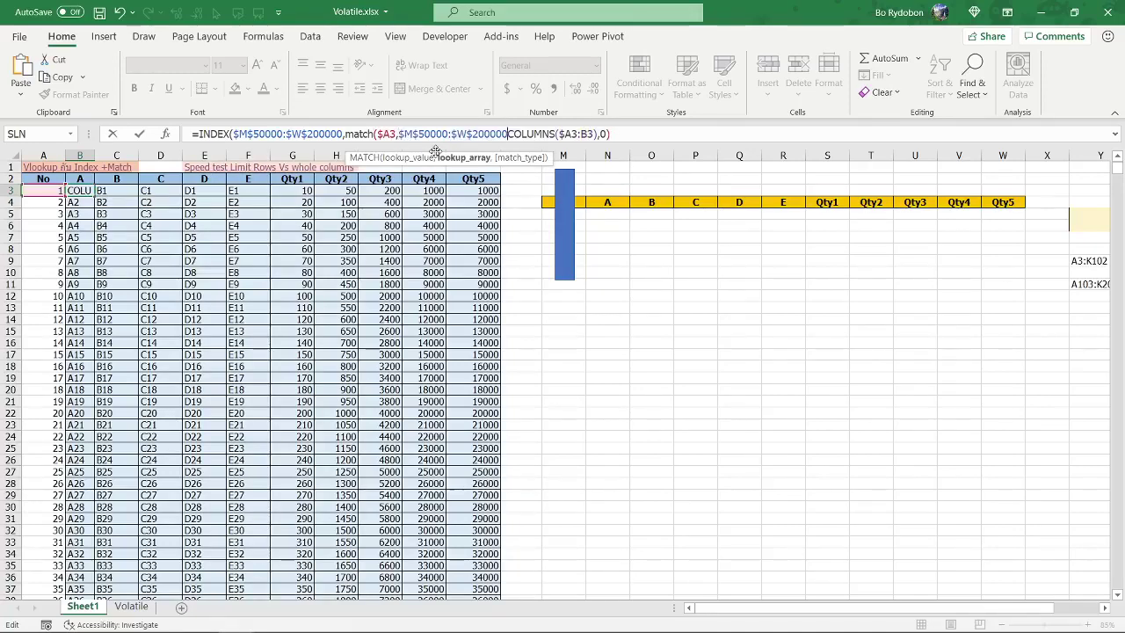
{"action": "type", "text": ",),"}
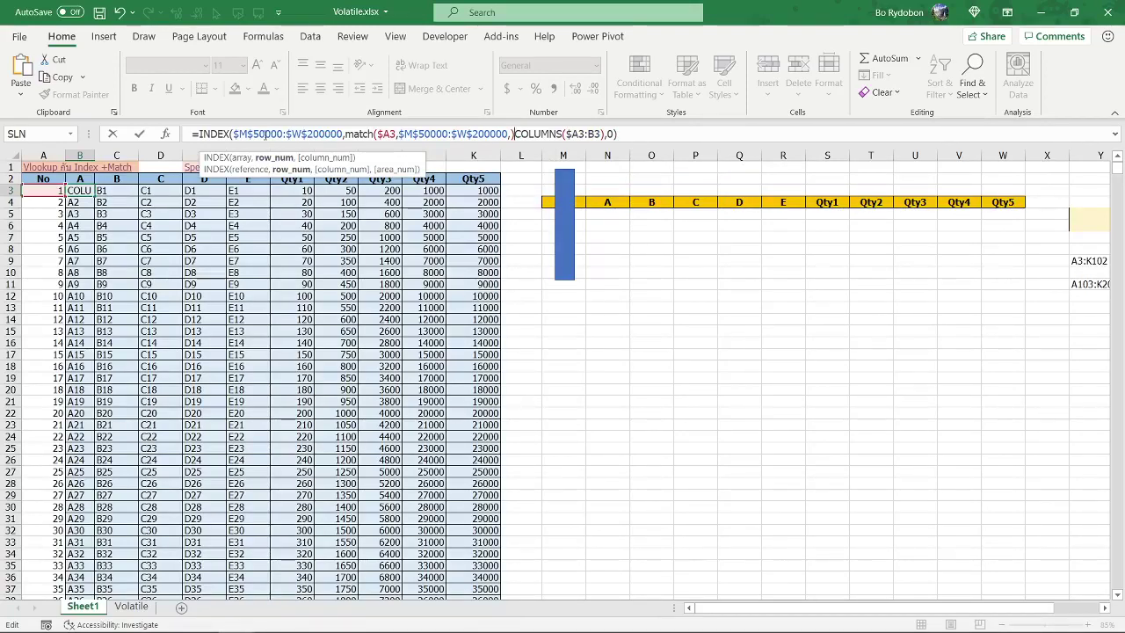
{"action": "left_click_drag", "start_coordinate": [258, 134], "coordinate": [317, 133]}
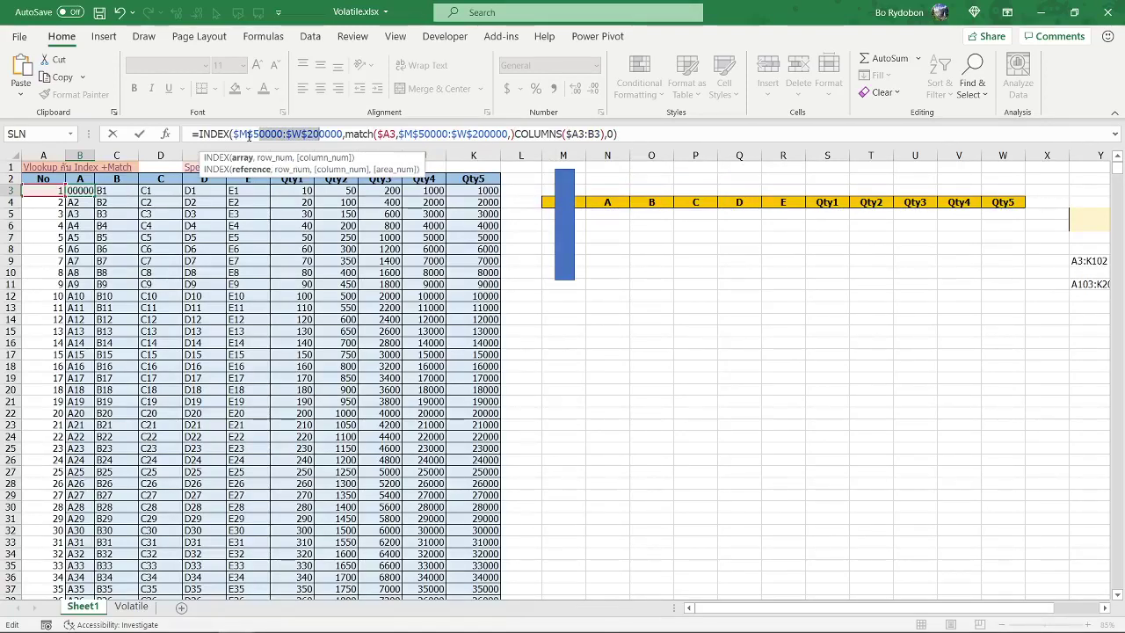
{"action": "left_click", "coordinate": [248, 134]}
{"action": "left_click", "coordinate": [514, 134]}
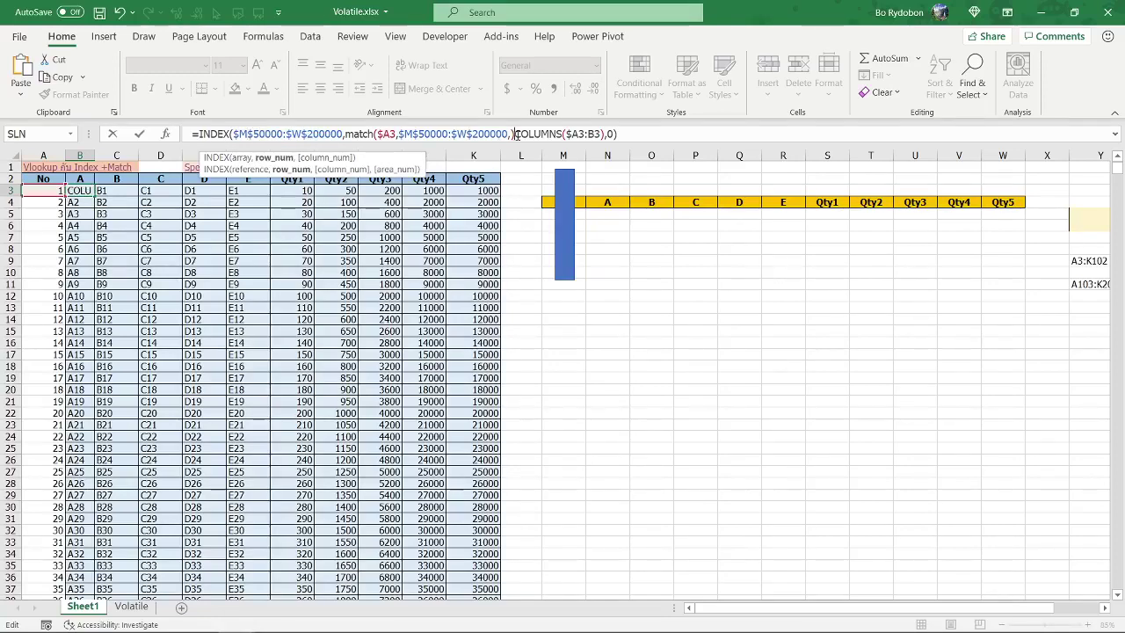
{"action": "type", "text": ","}
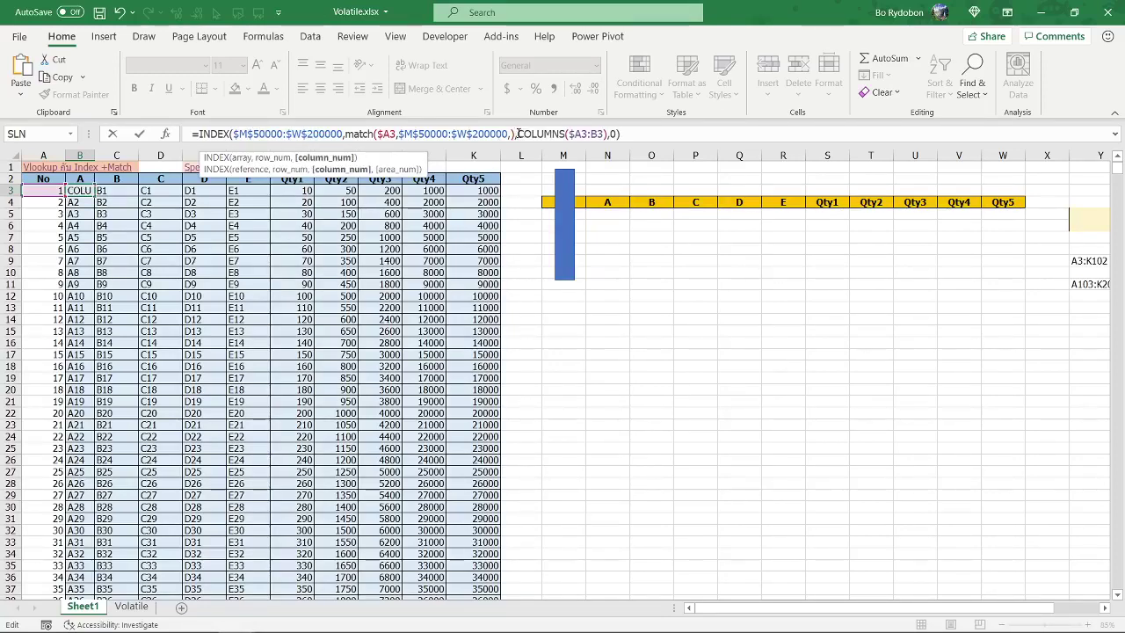
- Preview the MATCH result, narrow its range to $M$50000:$M$200000, and commit B3
{"action": "left_click", "coordinate": [276, 157]}
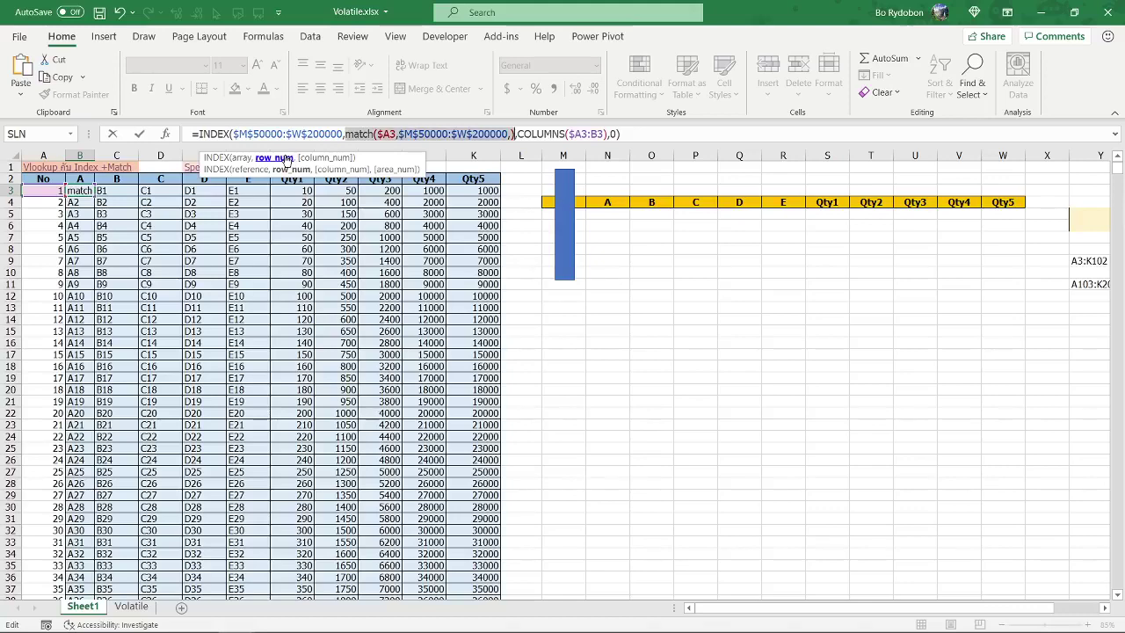
{"action": "key", "text": "F9"}
{"action": "key", "text": "ctrl+z"}
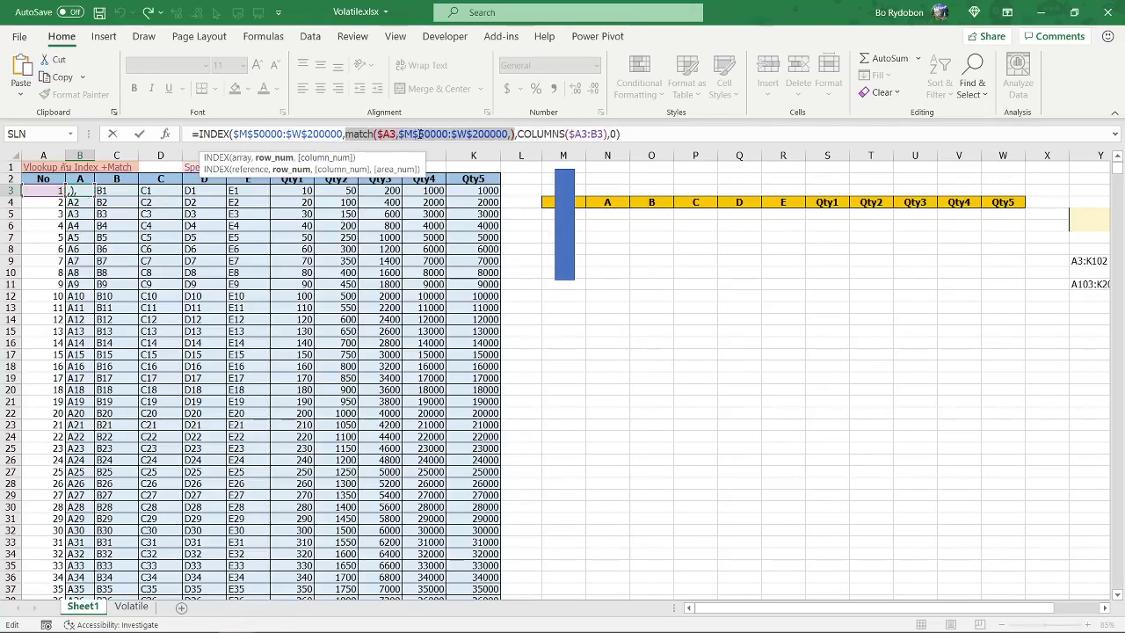
{"action": "left_click", "coordinate": [422, 134]}
{"action": "left_click", "coordinate": [458, 134]}
{"action": "key", "text": "Delete"}
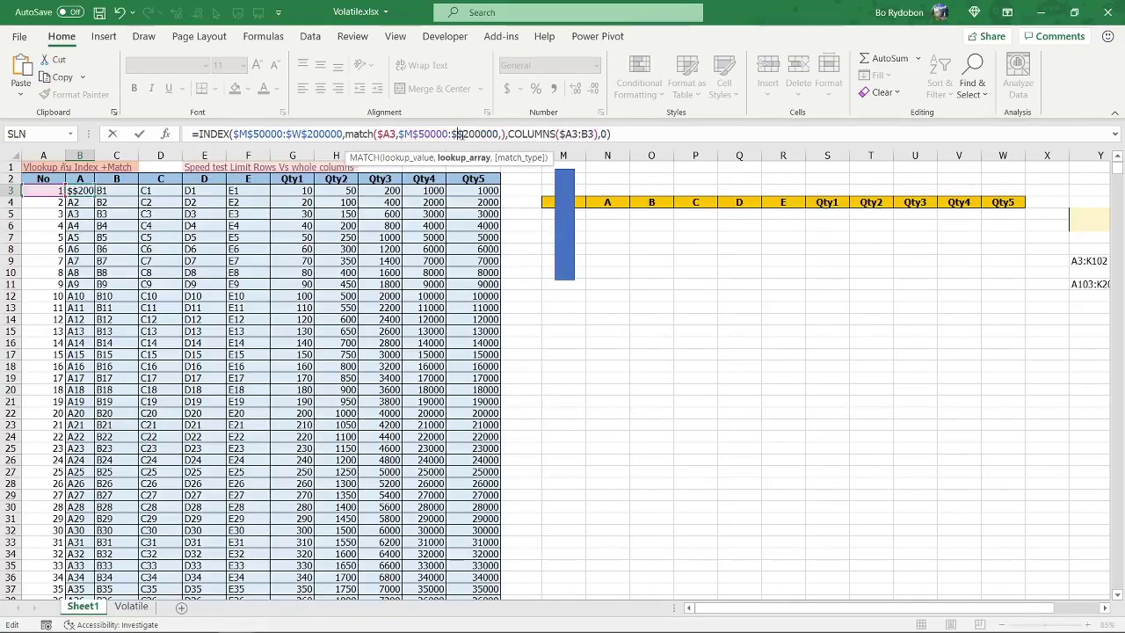
{"action": "type", "text": "M$"}
{"action": "key", "text": "ctrl+Return"}
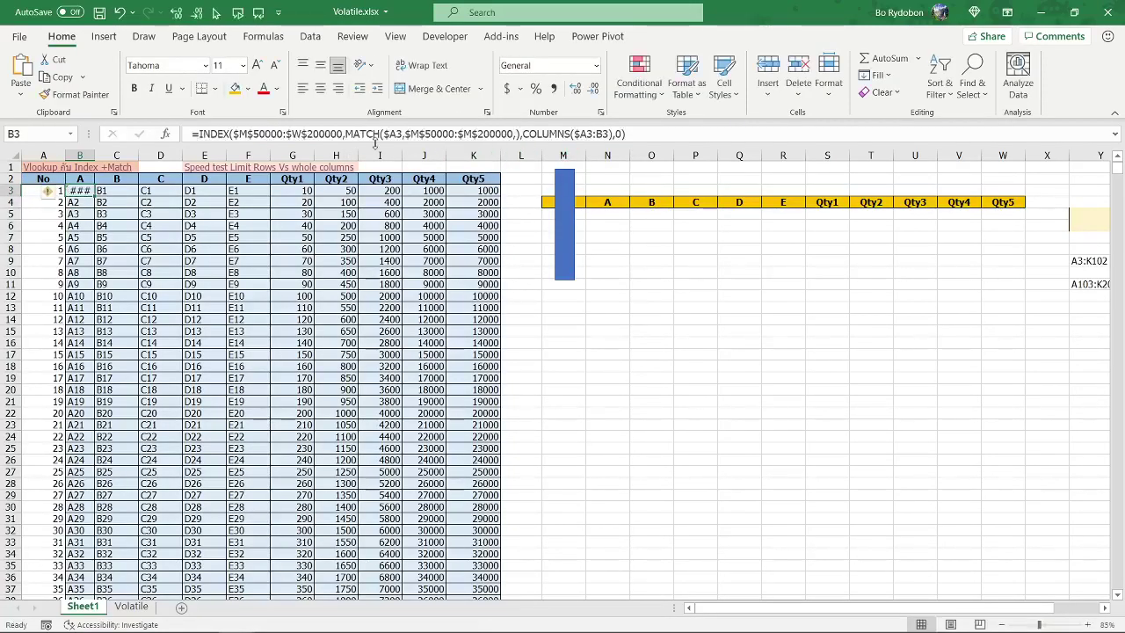
- Preview B3's MATCH argument with F9, showing 50001, then restore it
{"action": "left_click", "coordinate": [249, 134]}
{"action": "left_click", "coordinate": [251, 166]}
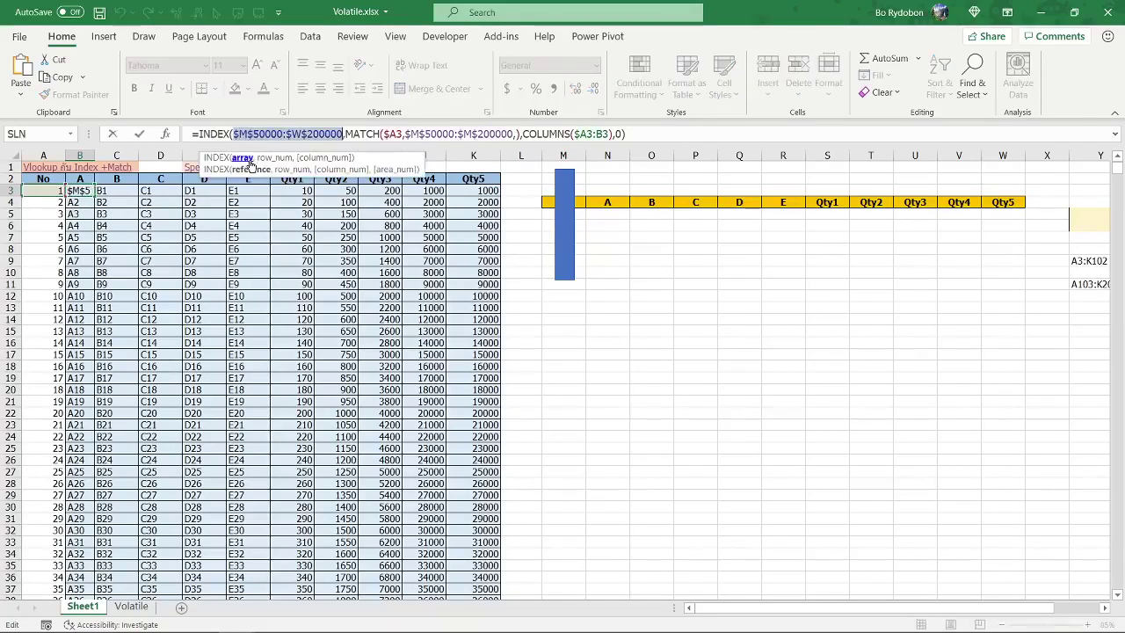
{"action": "left_click", "coordinate": [269, 159]}
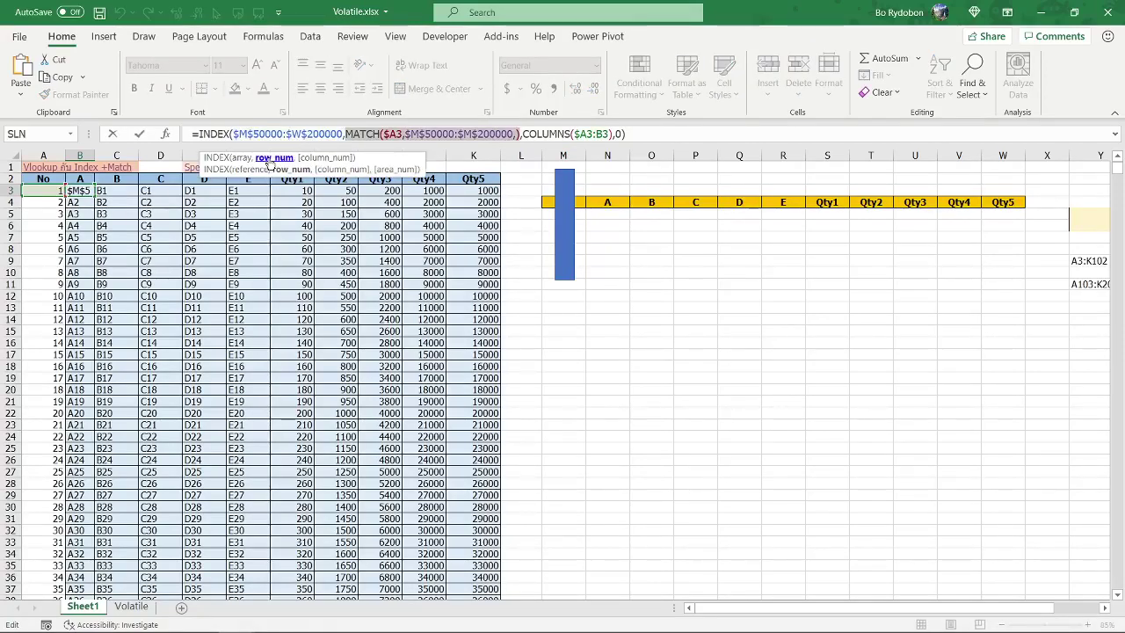
{"action": "key", "text": "F9"}
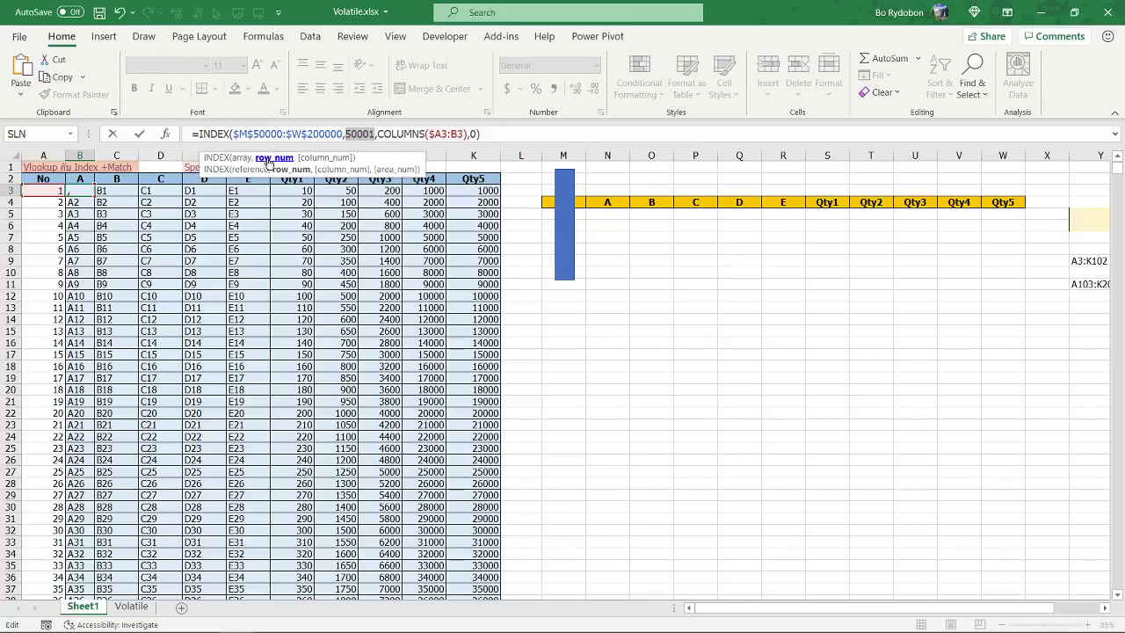
{"action": "key", "text": "ctrl+z"}
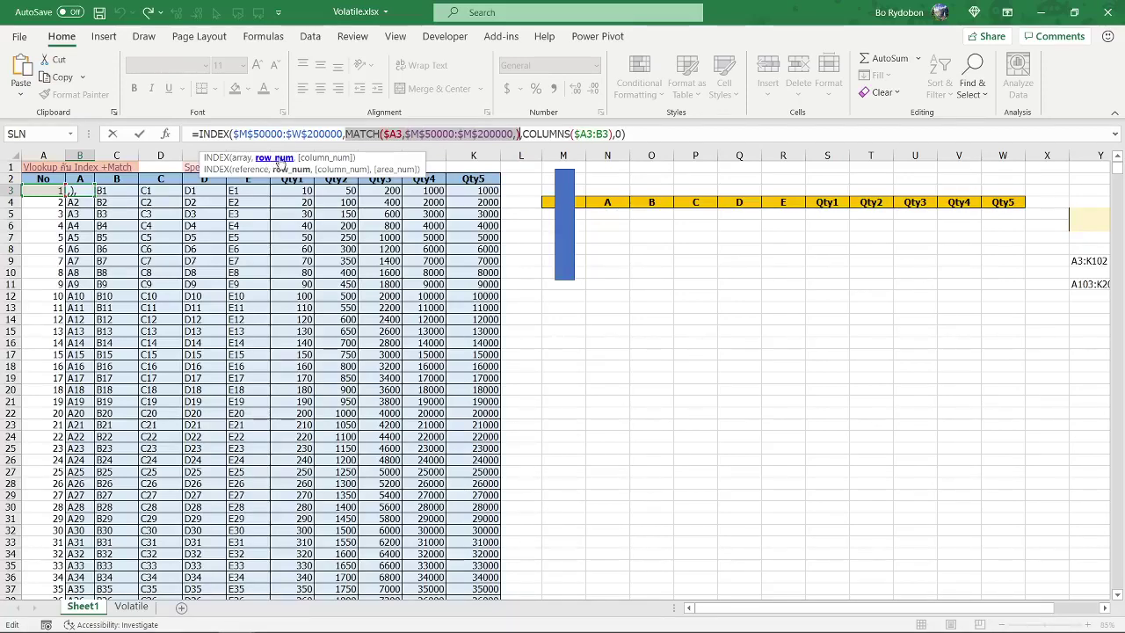
- Delete the trailing ,0 after COLUMNS($A3:B3) so B3 returns A1, then recheck the formula
{"action": "left_click", "coordinate": [538, 137]}
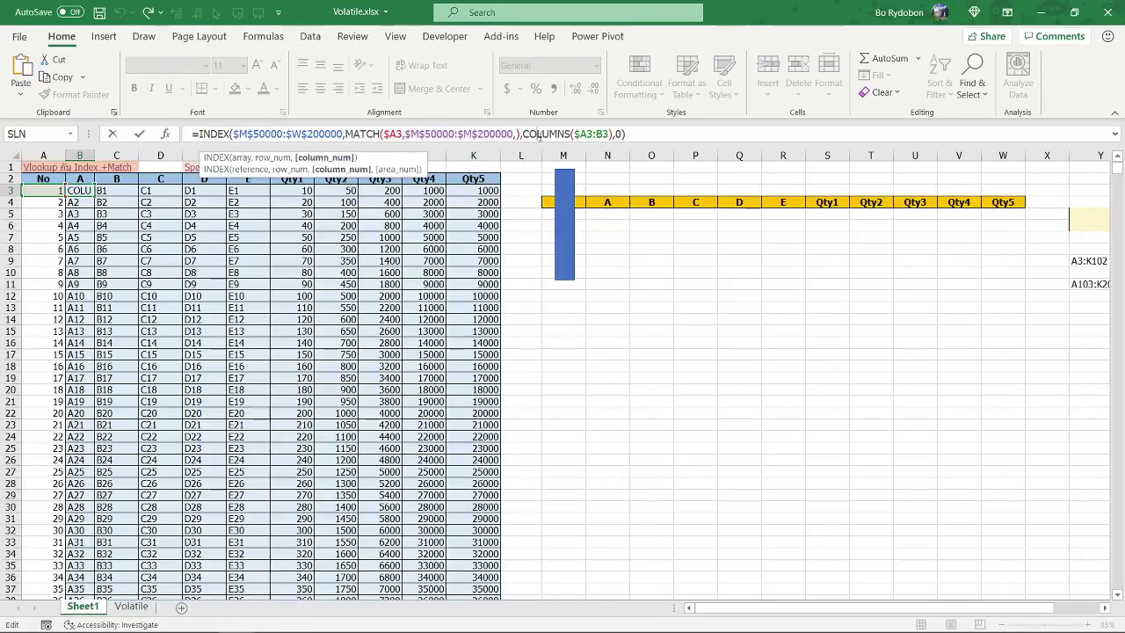
{"action": "left_click", "coordinate": [351, 163]}
{"action": "left_click", "coordinate": [351, 162]}
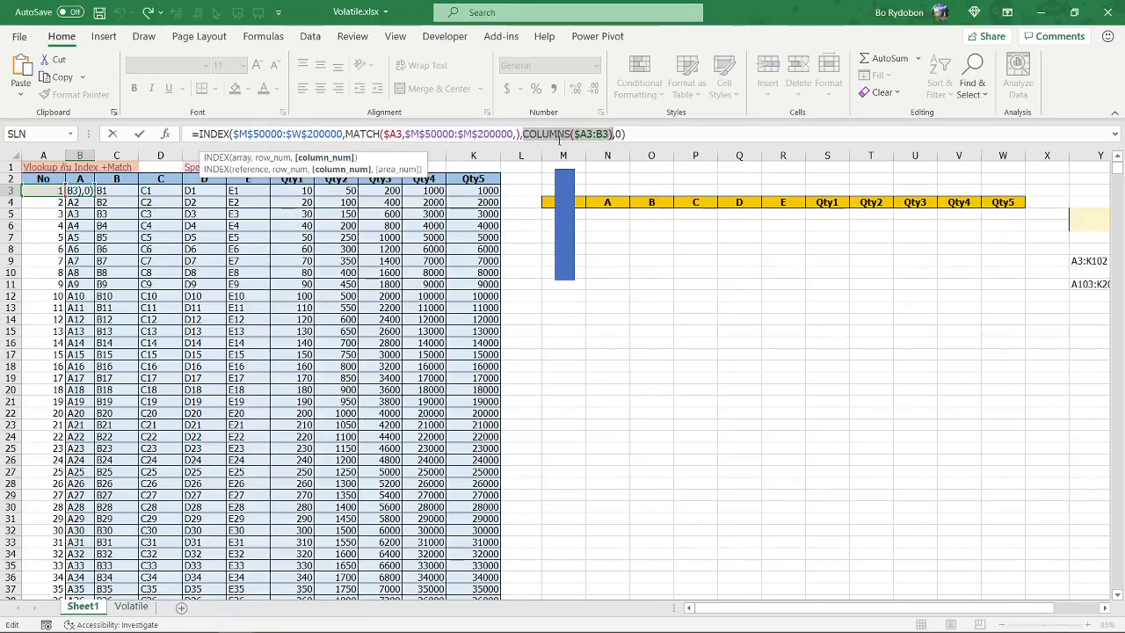
{"action": "left_click", "coordinate": [627, 133]}
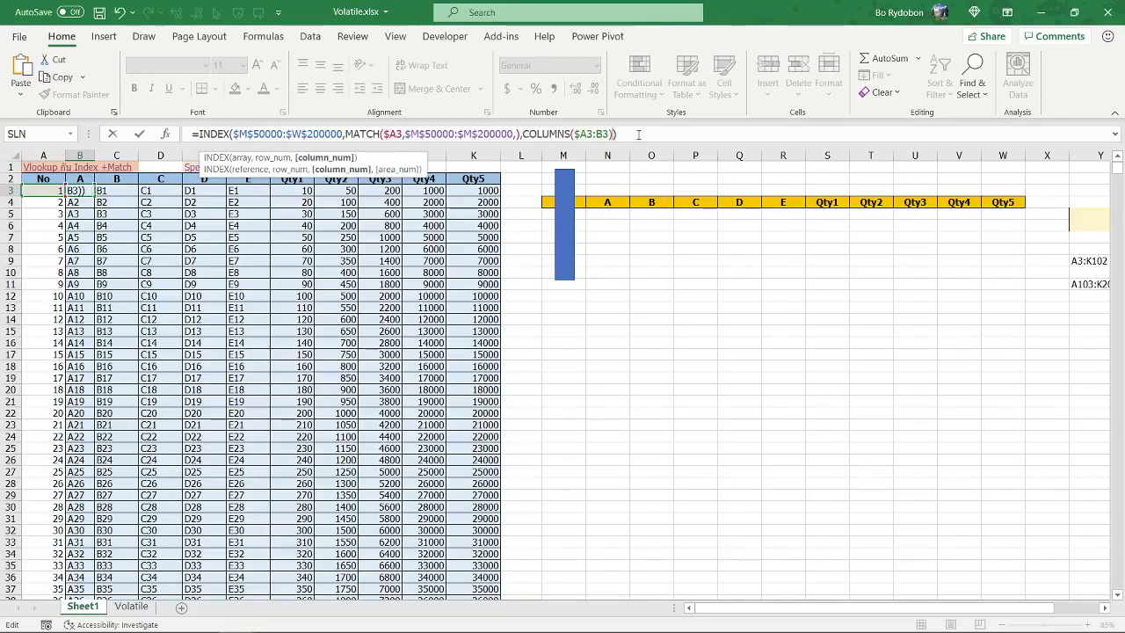
{"action": "key", "text": "Return"}
{"action": "key", "text": "Up"}
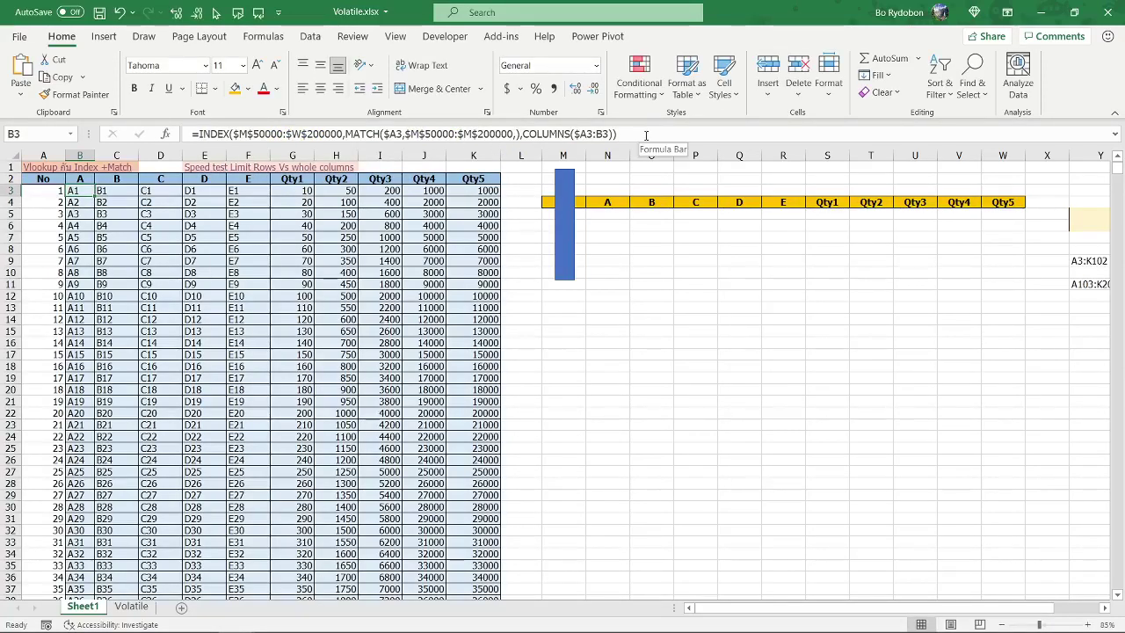
{"action": "left_click", "coordinate": [650, 133]}
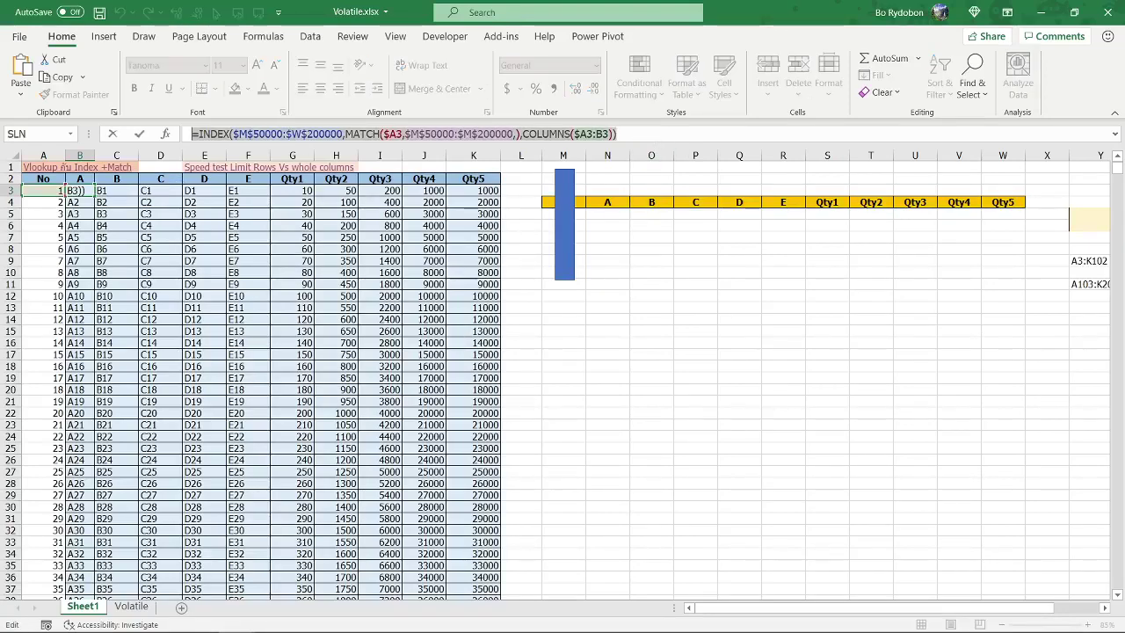
{"action": "key", "text": "Escape"}
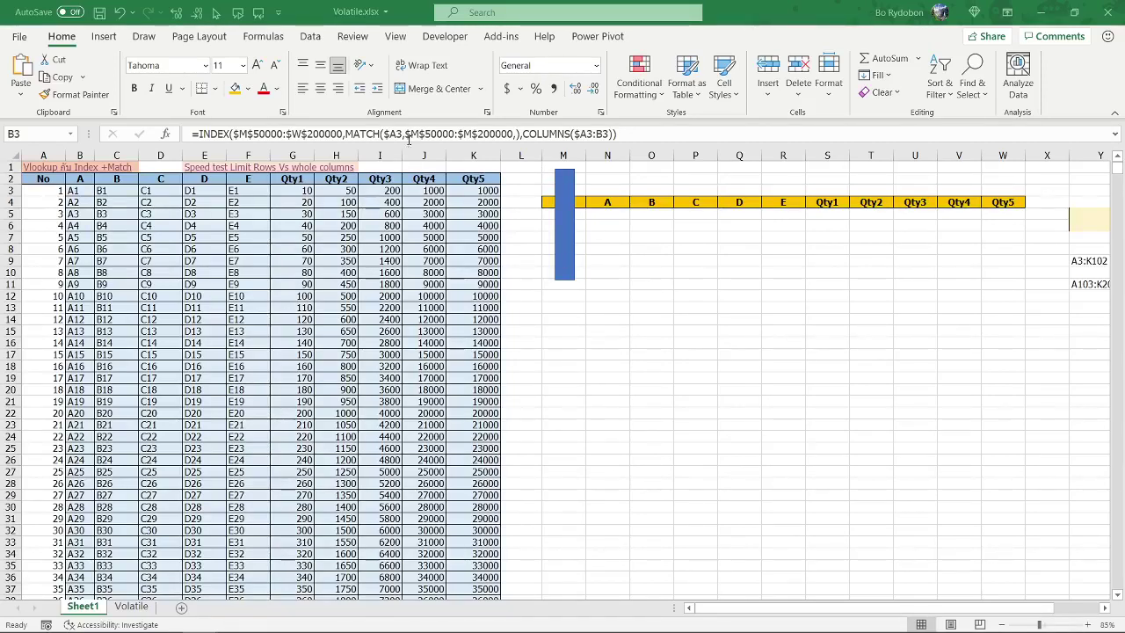
- Enter B3's INDEX/MATCH formula into the whole data table from B3 to column K
{"action": "key", "text": "ctrl+shift+Right"}
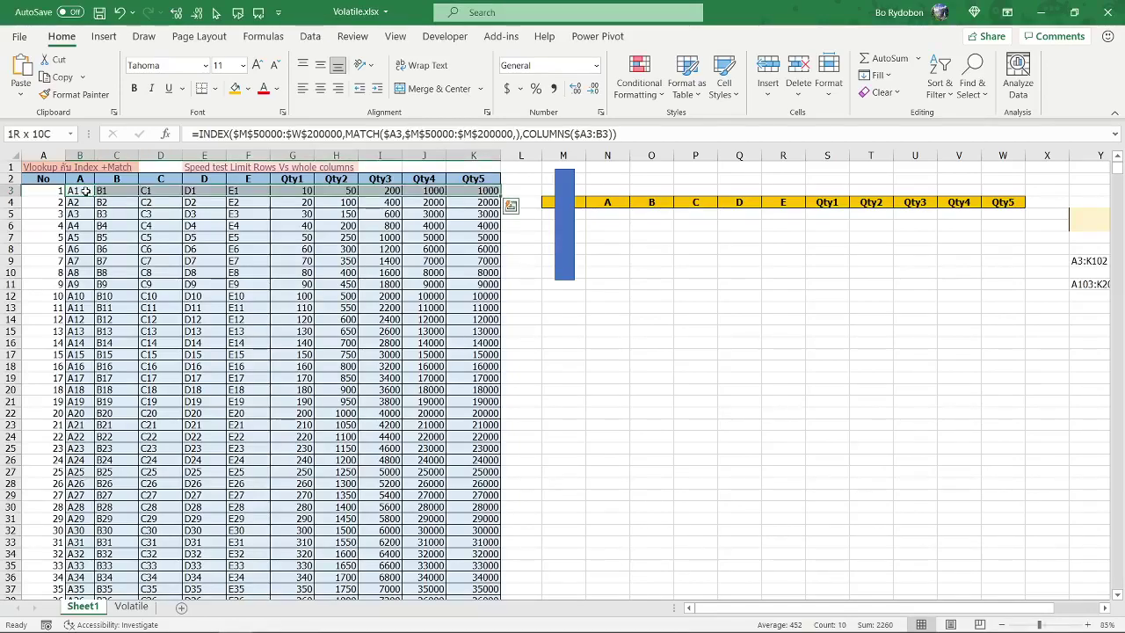
{"action": "key", "text": "ctrl+shift+Down"}
{"action": "key", "text": "F2"}
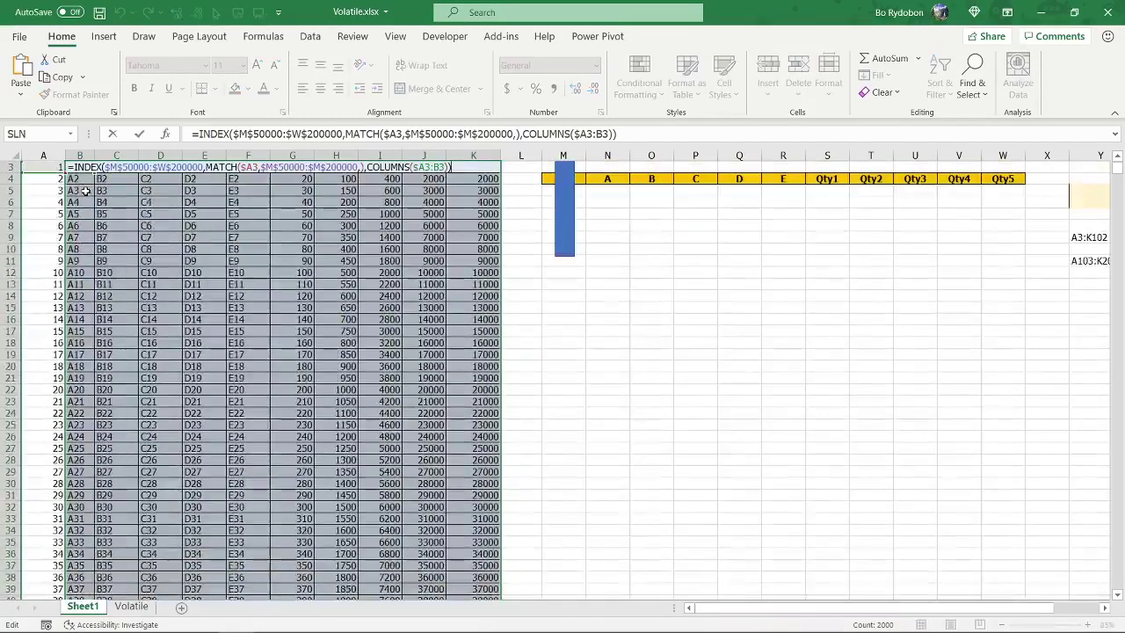
{"action": "key", "text": "ctrl+Return"}
- Select the result cells and run CalcTimer four times, about 0.019 seconds for 1000 cells
{"action": "scroll", "coordinate": [85, 189], "scroll_direction": "up", "scroll_amount": 1}
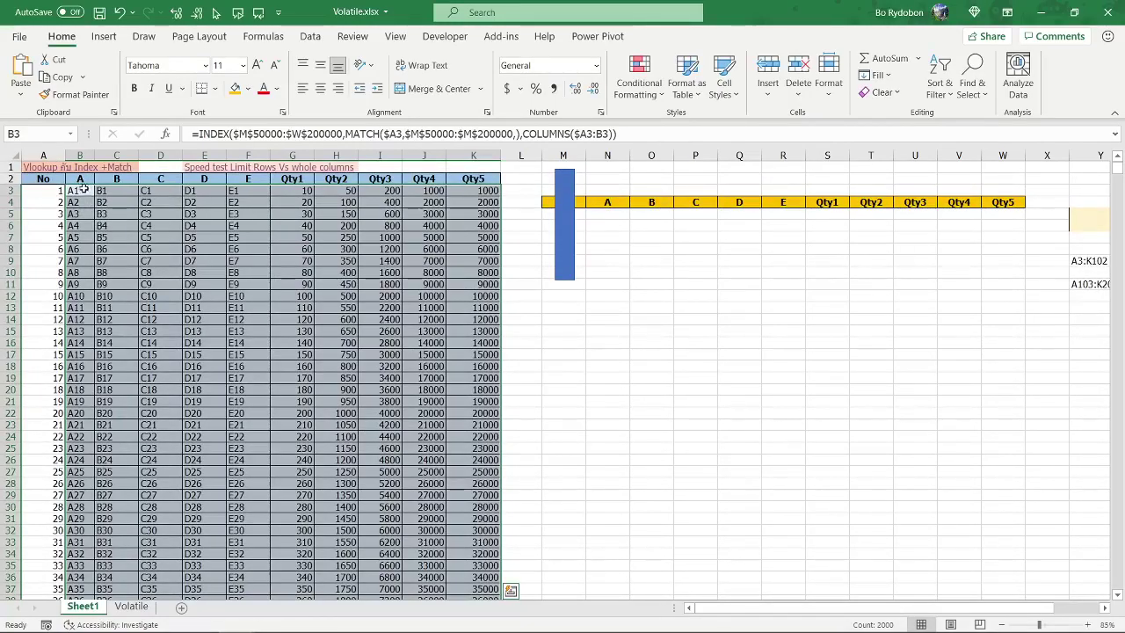
{"action": "mouse_move", "coordinate": [81, 190]}
{"action": "left_mouse_down"}
{"action": "mouse_move", "coordinate": [255, 400]}
{"action": "mouse_move", "coordinate": [447, 538]}
{"action": "mouse_move", "coordinate": [475, 466]}
{"action": "left_mouse_up"}
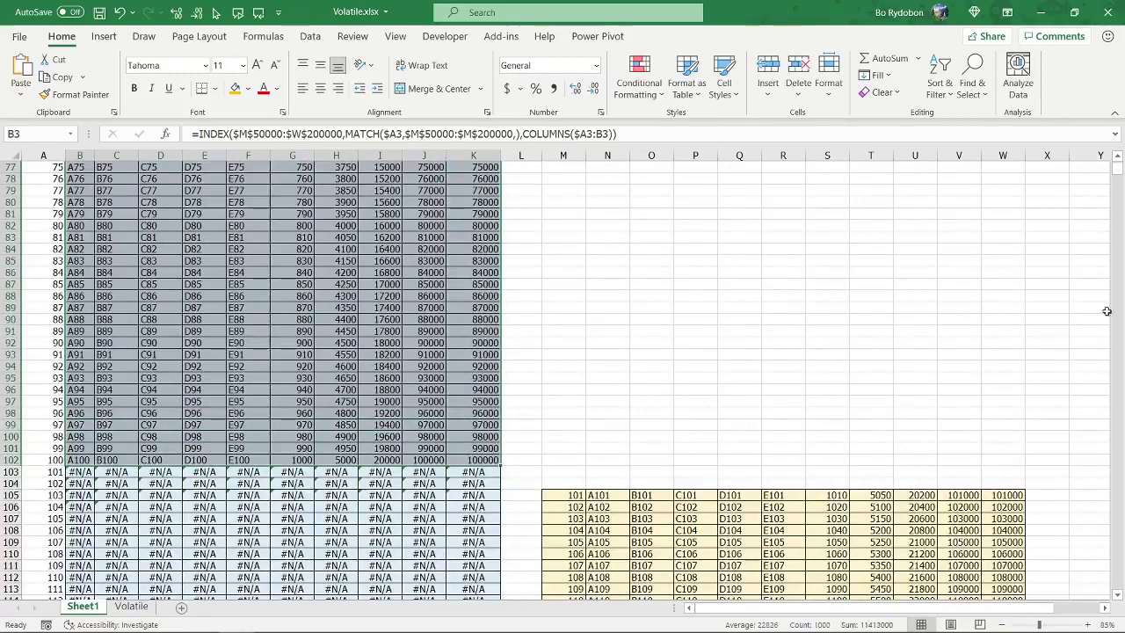
{"action": "left_click_drag", "start_coordinate": [1121, 176], "coordinate": [1121, 163]}
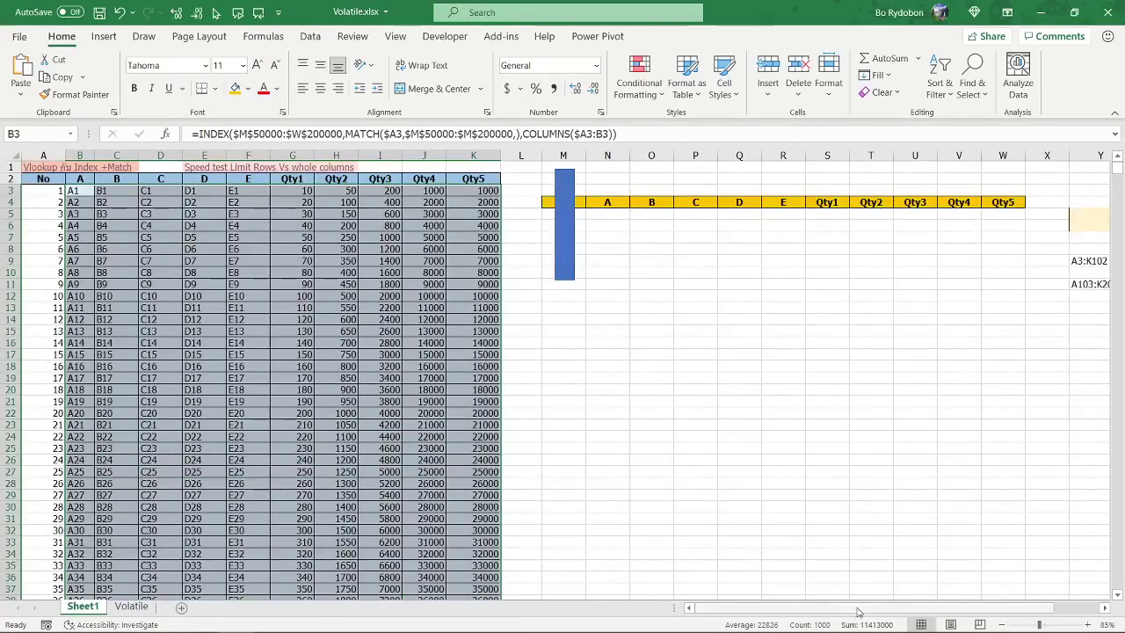
{"action": "scroll", "coordinate": [563, 264], "scroll_direction": "right", "scroll_amount": 1}
{"action": "left_click", "coordinate": [493, 237]}
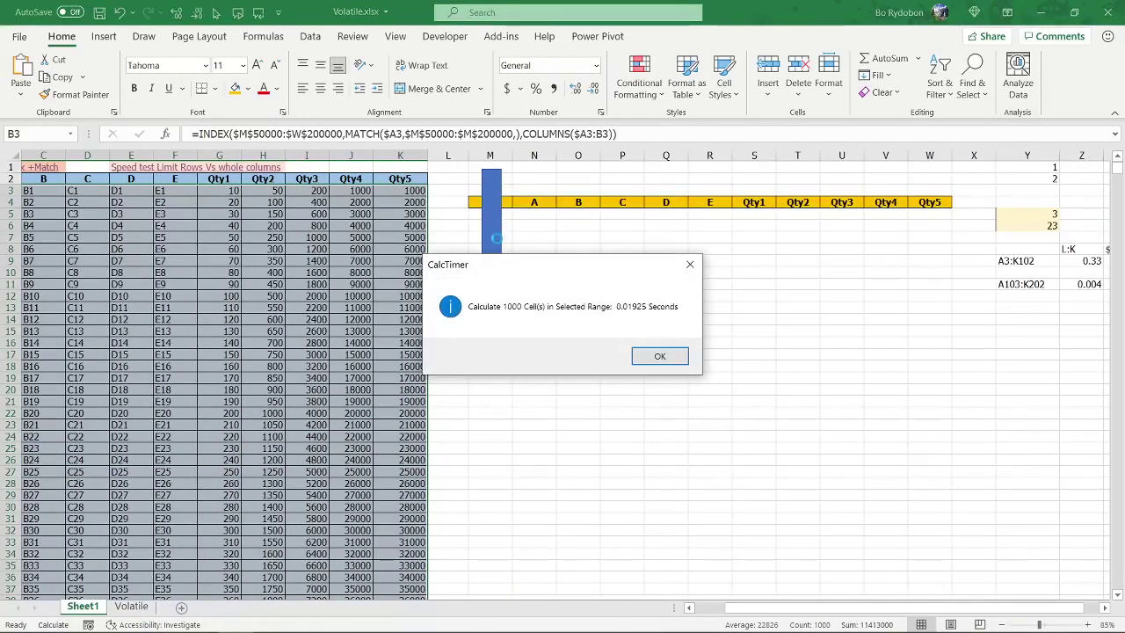
{"action": "key", "text": "Return"}
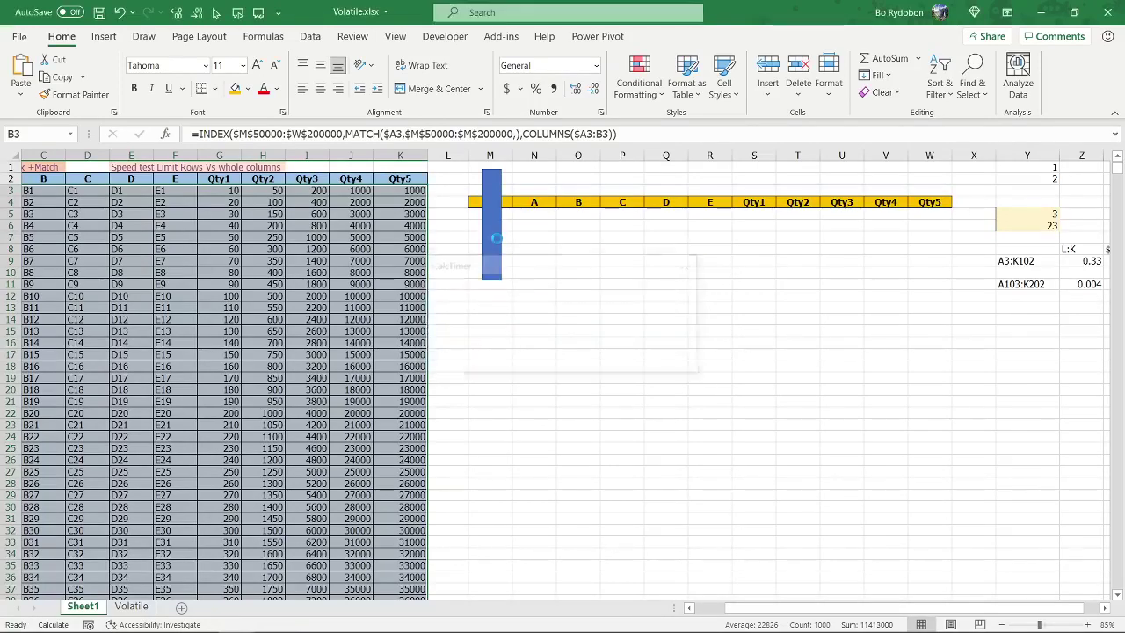
{"action": "left_click", "coordinate": [497, 237]}
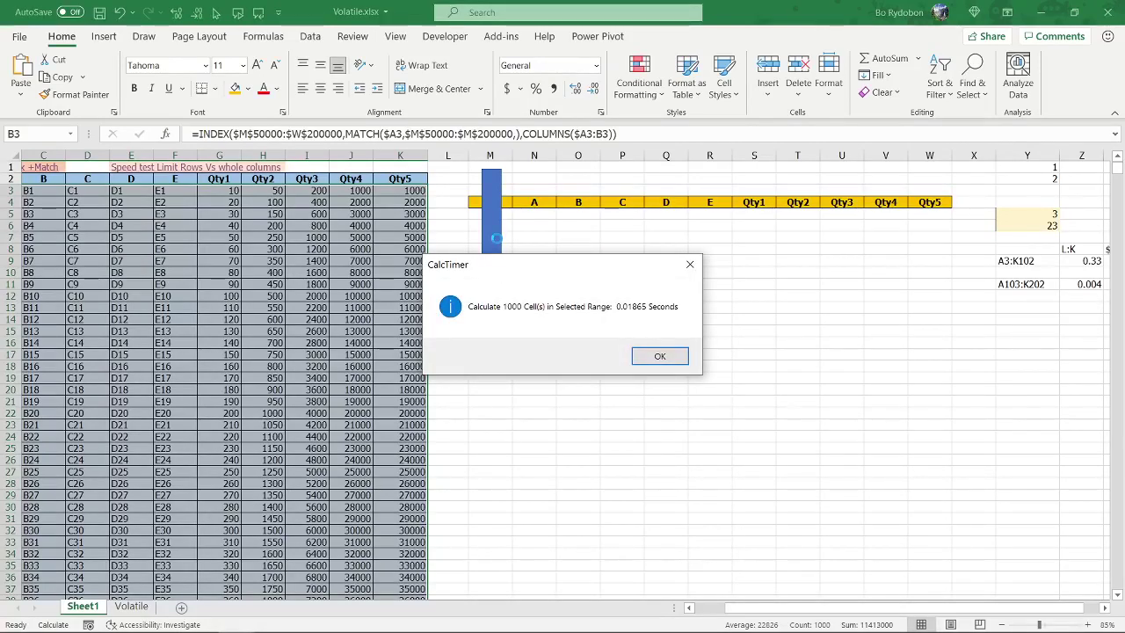
{"action": "key", "text": "Return"}
{"action": "left_click", "coordinate": [497, 238]}
{"action": "key", "text": "Return"}
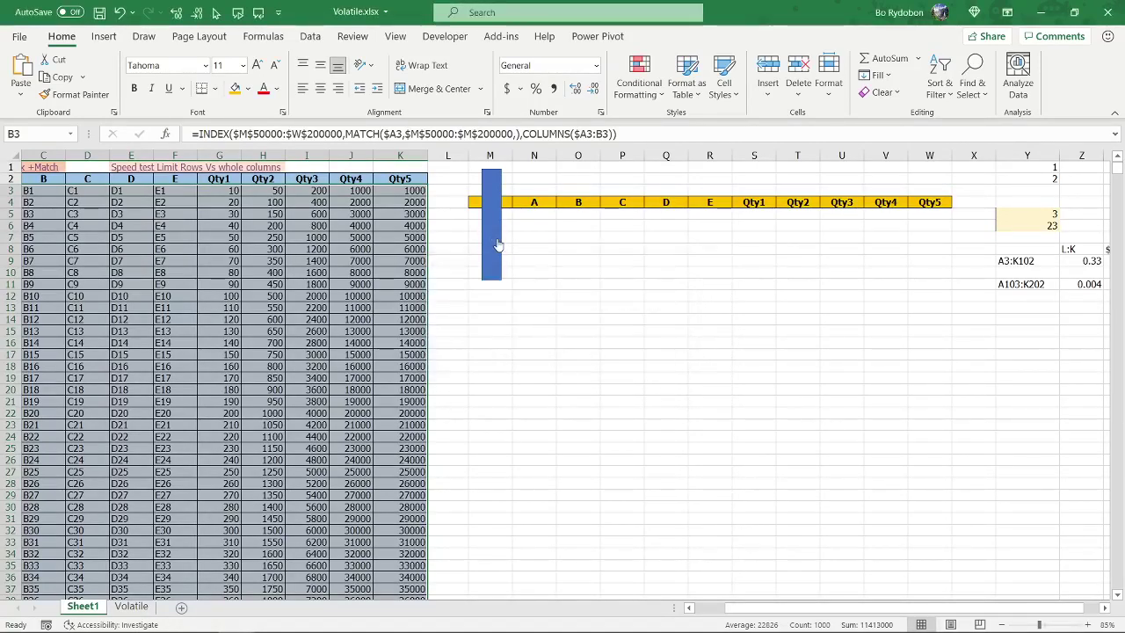
{"action": "left_click", "coordinate": [497, 237]}
{"action": "key", "text": "Return"}
- Record the 0.019 timing in cell AB9
{"action": "scroll", "coordinate": [877, 598], "scroll_direction": "right", "scroll_amount": 1}
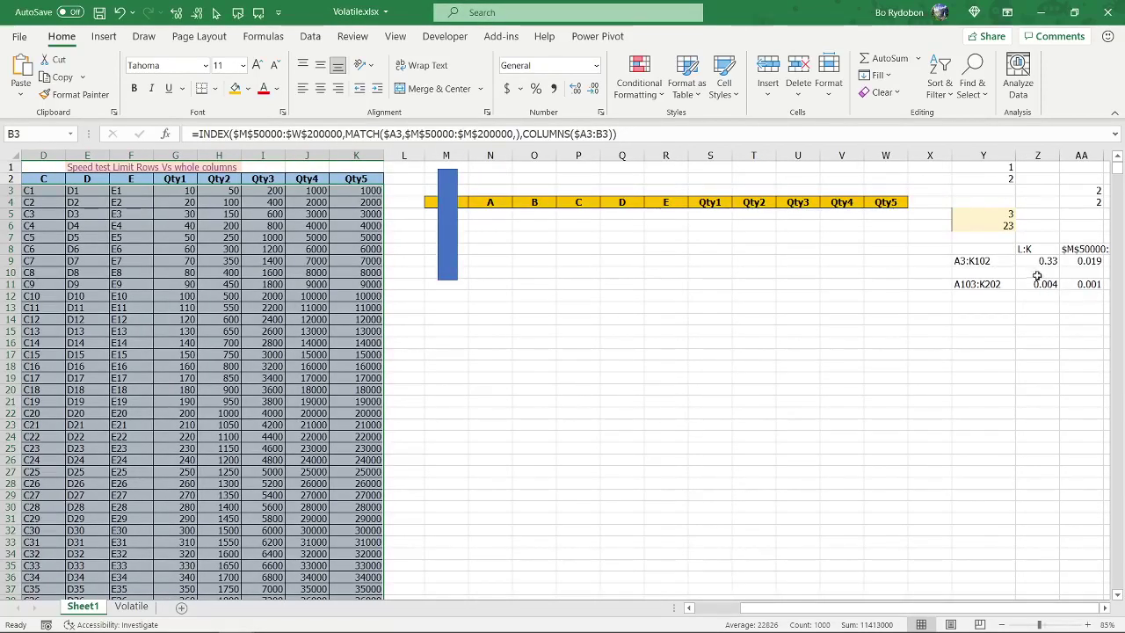
{"action": "scroll", "coordinate": [1037, 277], "scroll_direction": "right", "scroll_amount": 3}
{"action": "left_click", "coordinate": [1003, 264]}
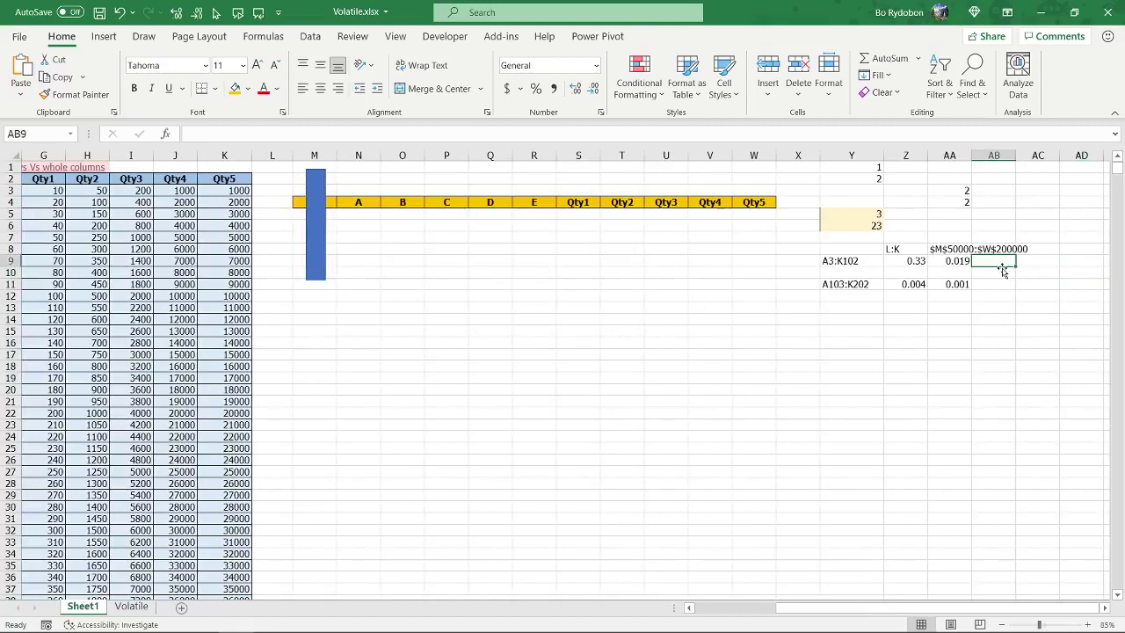
{"action": "type", "text": "0.019"}
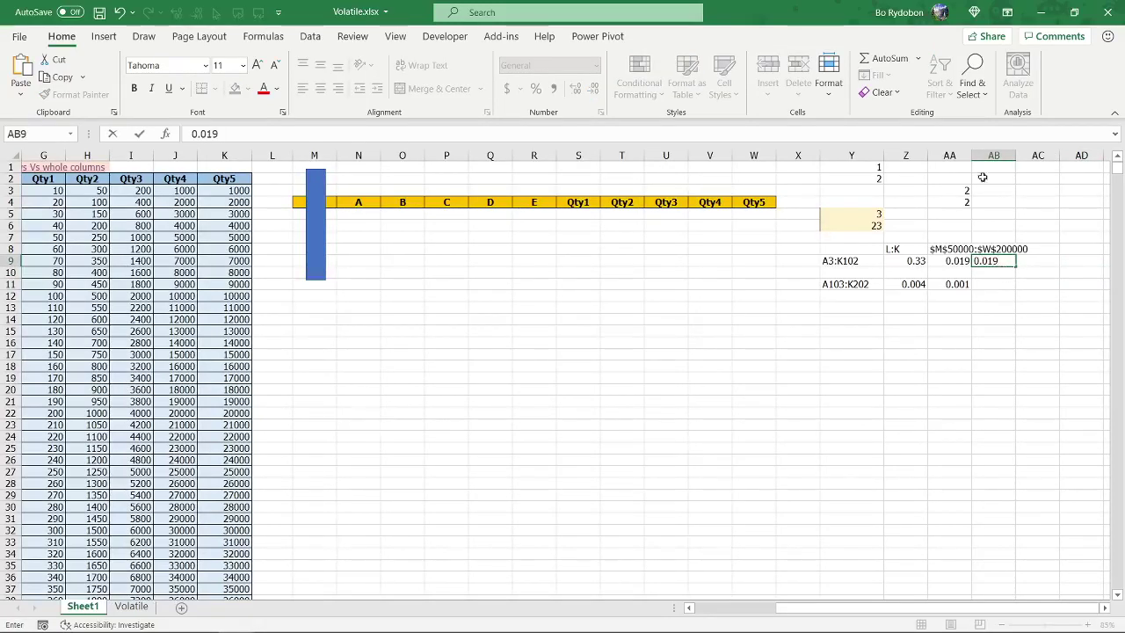
{"action": "left_click", "coordinate": [999, 238]}
- Widen column AA and label AA7 'Vlookup' and AB7 'Index'
{"action": "left_click_drag", "start_coordinate": [971, 156], "coordinate": [1023, 156]}
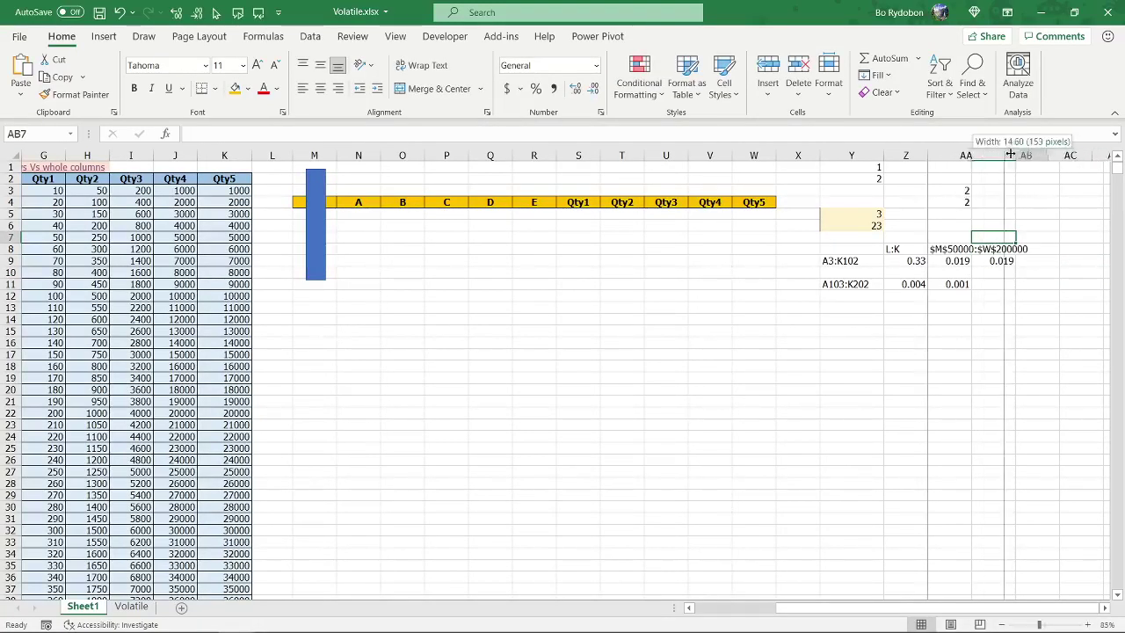
{"action": "left_click", "coordinate": [975, 236]}
{"action": "type", "text": "C"}
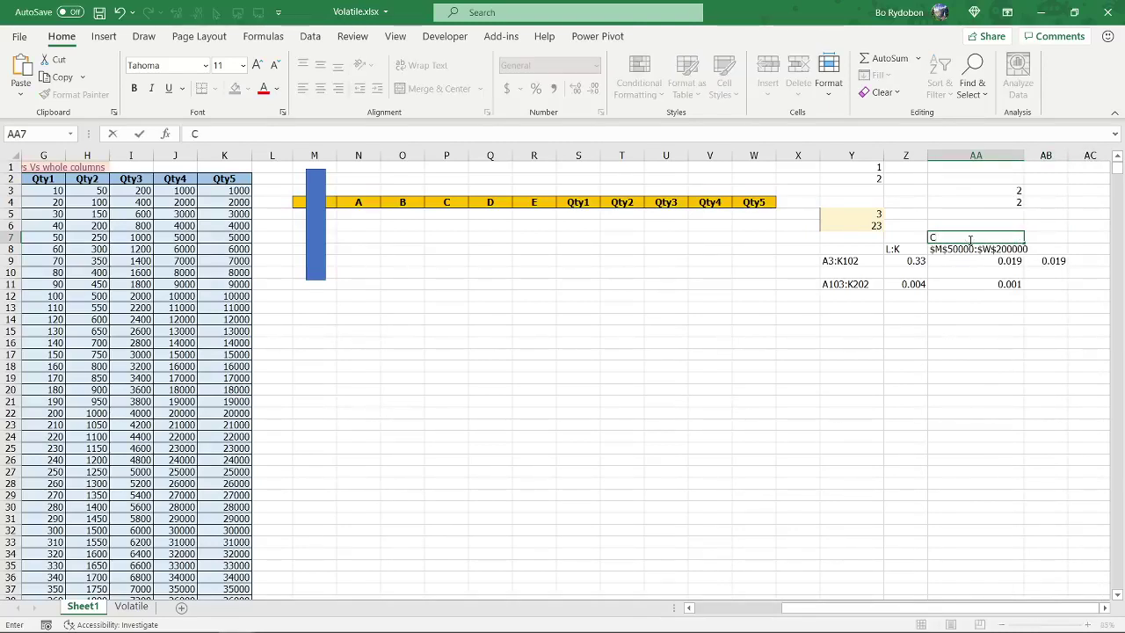
{"action": "type", "text": "ตส"}
{"action": "key", "text": "Tab"}
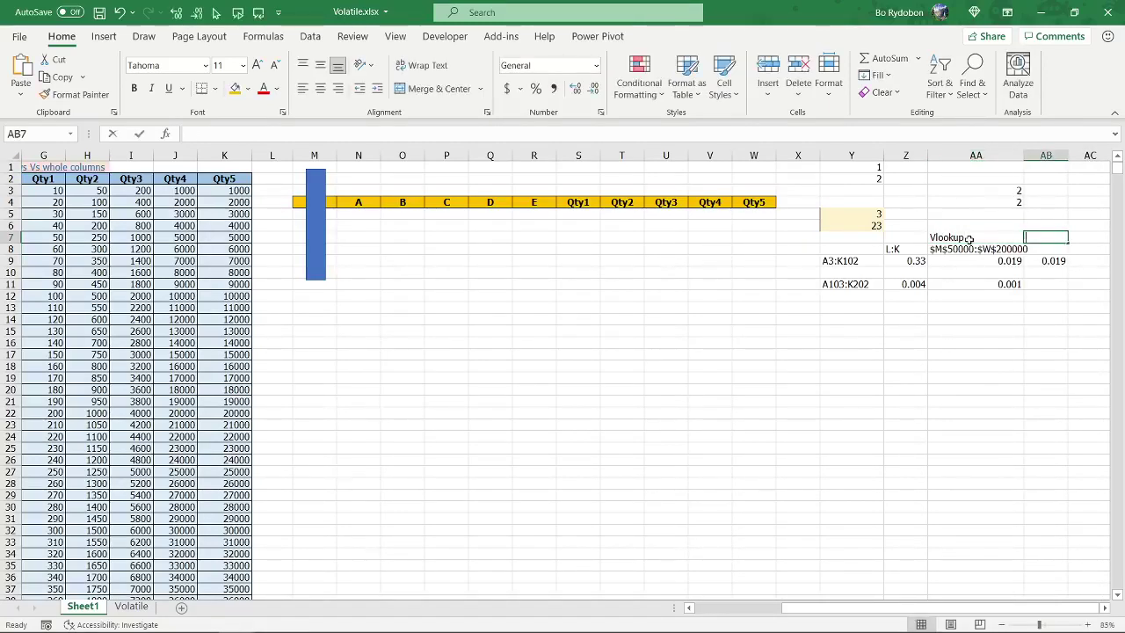
{"action": "type", "text": "Index"}
{"action": "left_click", "coordinate": [1046, 341]}
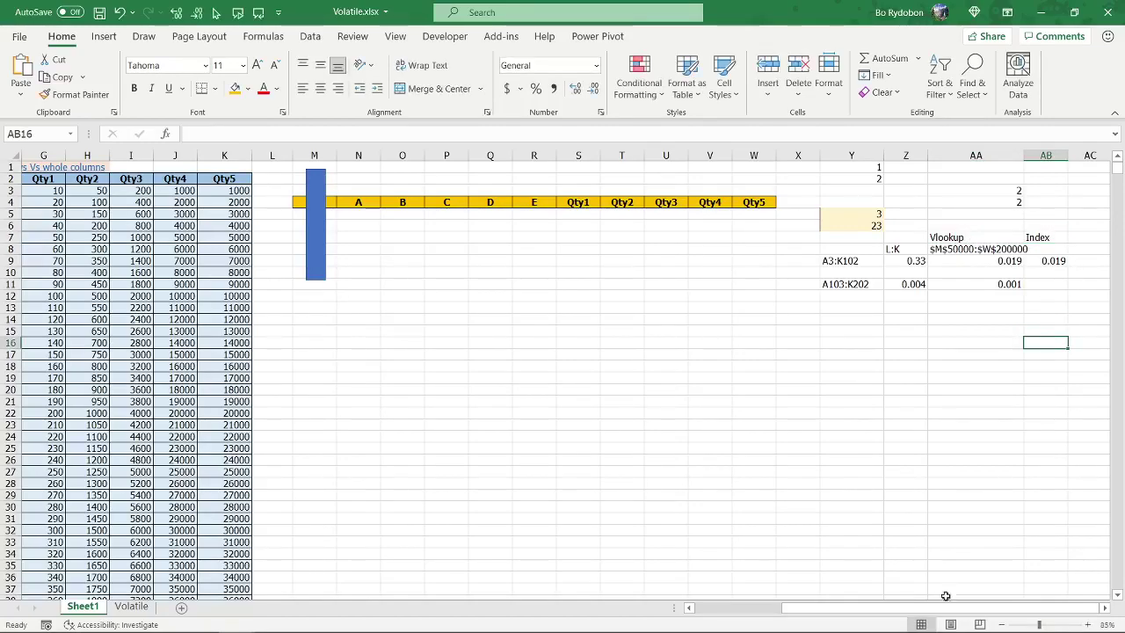
- Zoom to 140% and compare the Vlookup and Index timings in AA9 and AB9
{"action": "left_click", "coordinate": [1086, 624]}
{"action": "left_click", "coordinate": [1087, 624]}
{"action": "left_click", "coordinate": [1087, 625]}
{"action": "left_click", "coordinate": [1086, 624]}
{"action": "left_click", "coordinate": [1087, 625]}
{"action": "left_click", "coordinate": [1087, 624]}
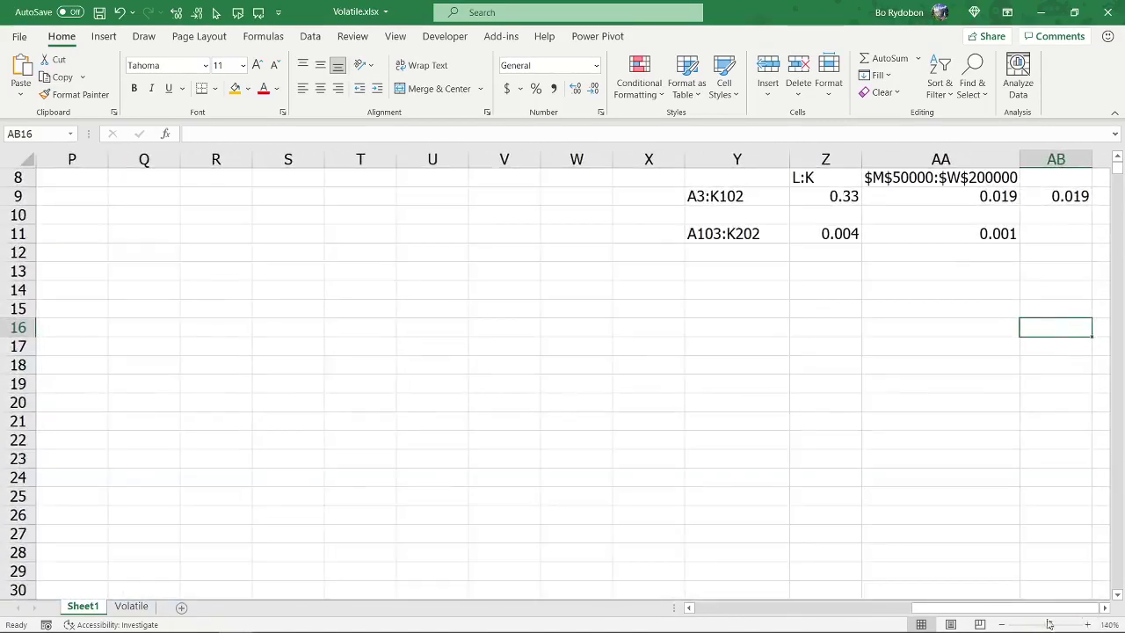
{"action": "scroll", "coordinate": [1096, 519], "scroll_direction": "up", "scroll_amount": 3}
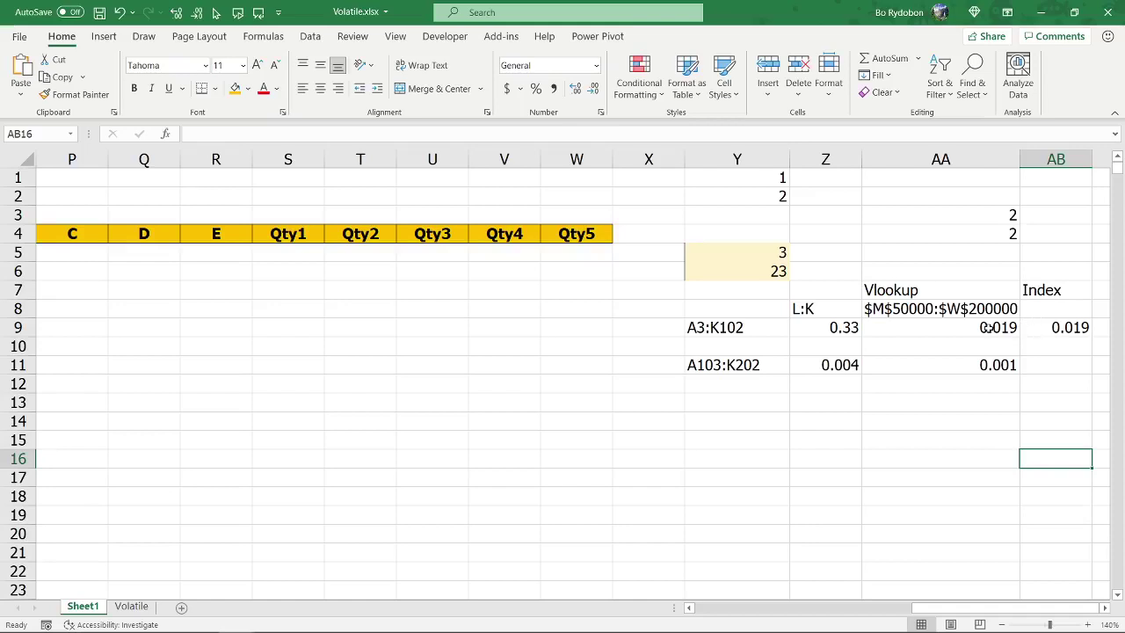
{"action": "left_click", "coordinate": [988, 327]}
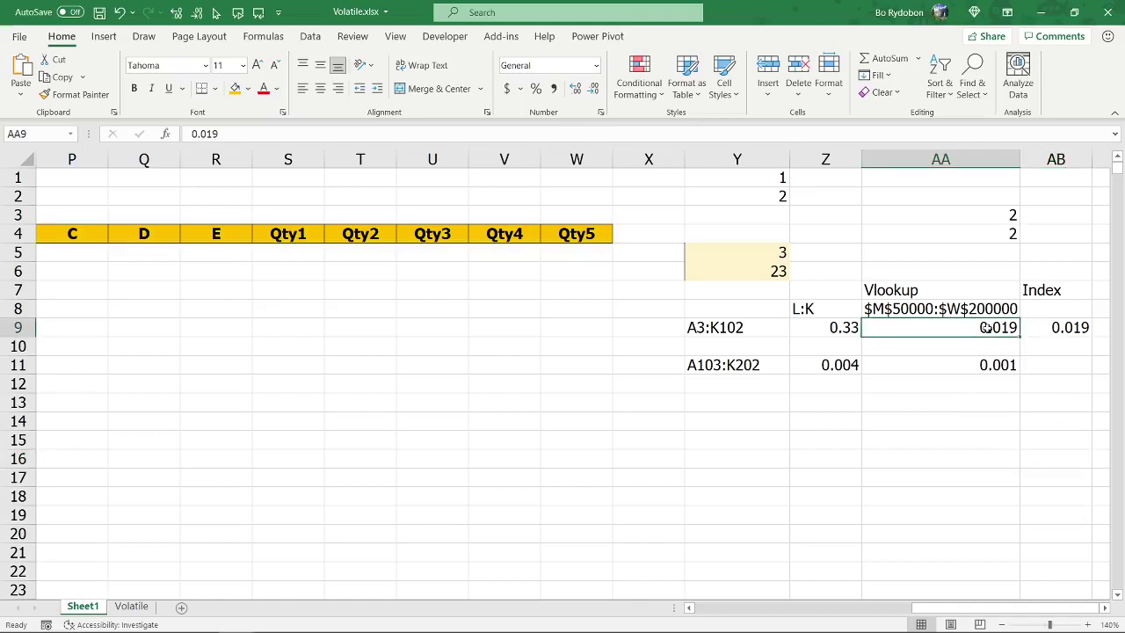
{"action": "left_click", "coordinate": [1044, 329]}
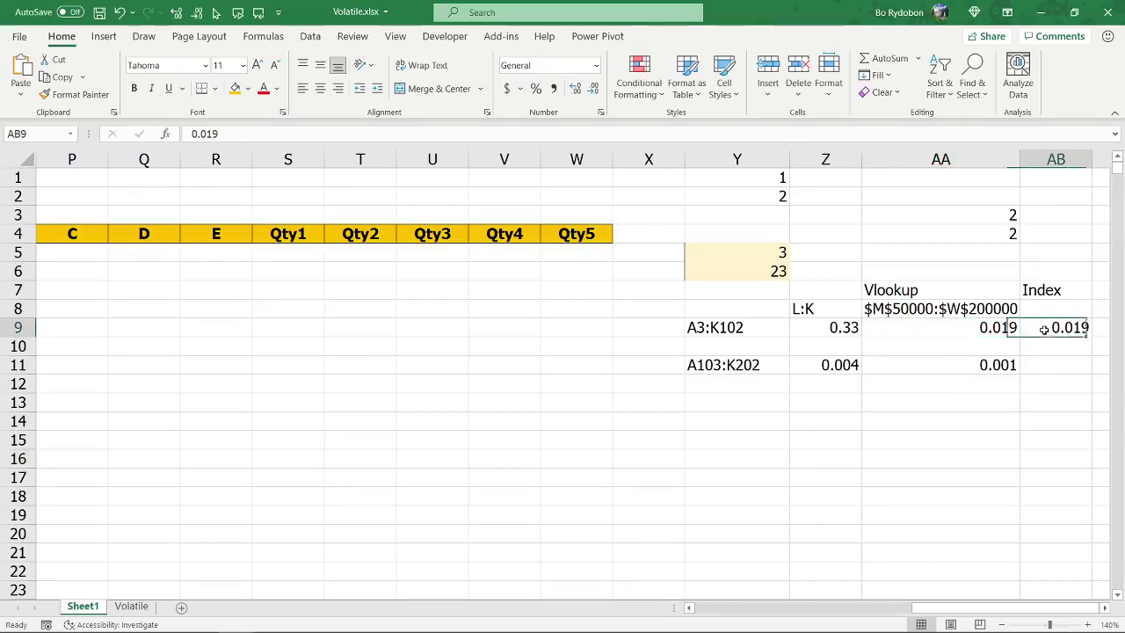
{"action": "left_click", "coordinate": [988, 327]}
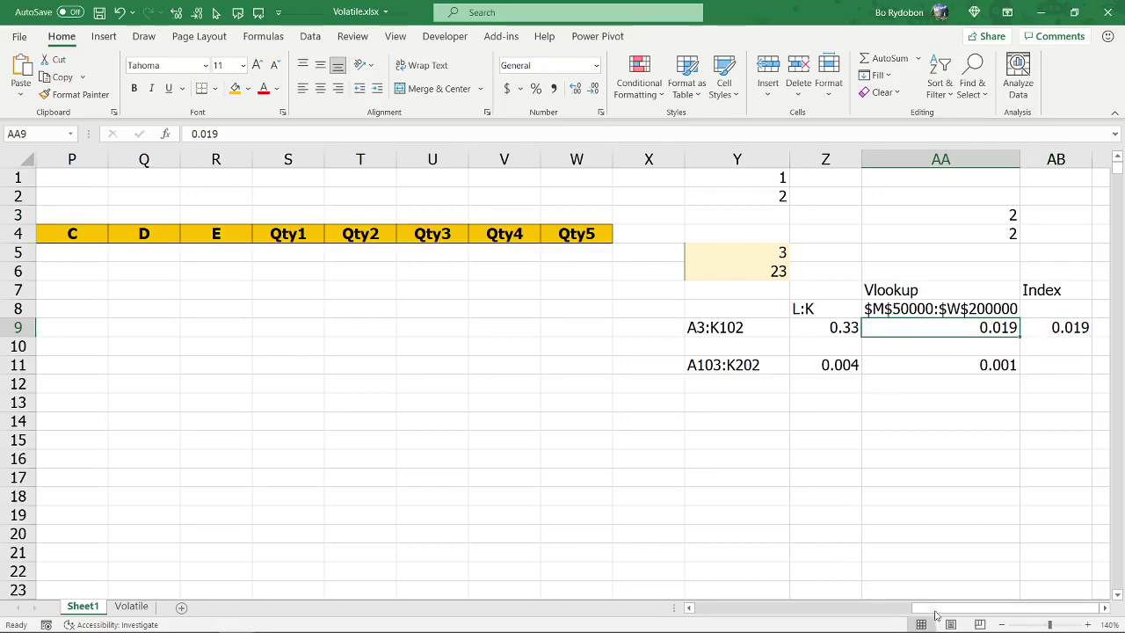
{"action": "mouse_move", "coordinate": [937, 606]}
{"action": "left_mouse_down"}
{"action": "mouse_move", "coordinate": [986, 607]}
{"action": "mouse_move", "coordinate": [721, 607]}
{"action": "mouse_move", "coordinate": [708, 618]}
{"action": "left_mouse_up"}
{"action": "left_click", "coordinate": [140, 214]}
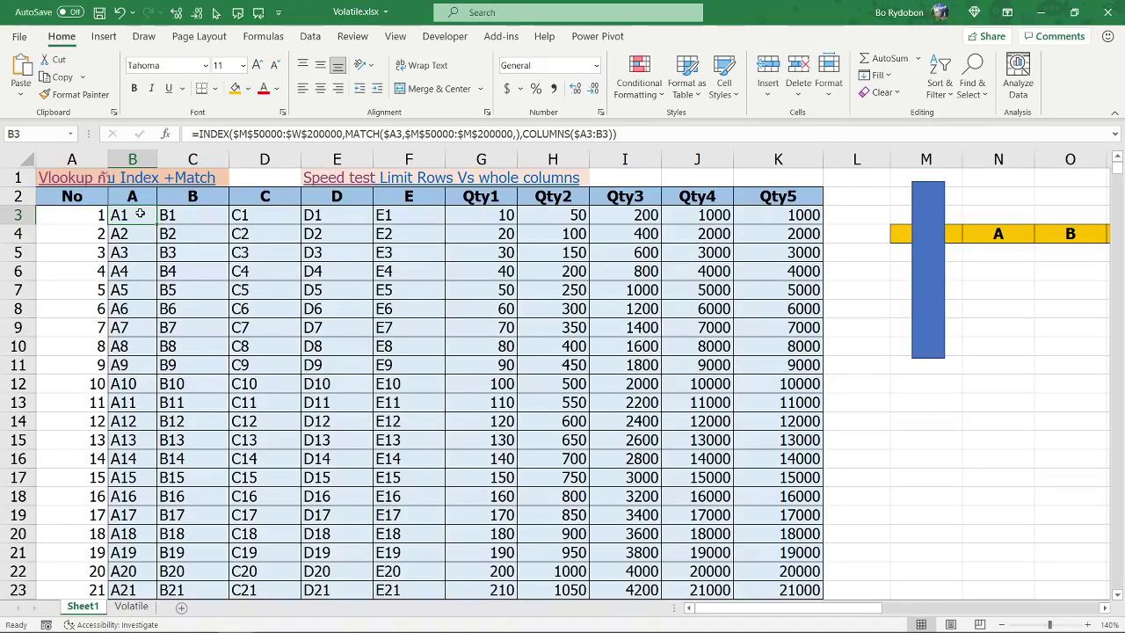
- Enter =MATCH($A3,$M$50000:$M$200000,) in L3 using the MATCH part copied from B3
{"action": "left_click", "coordinate": [372, 134]}
{"action": "left_click", "coordinate": [283, 158]}
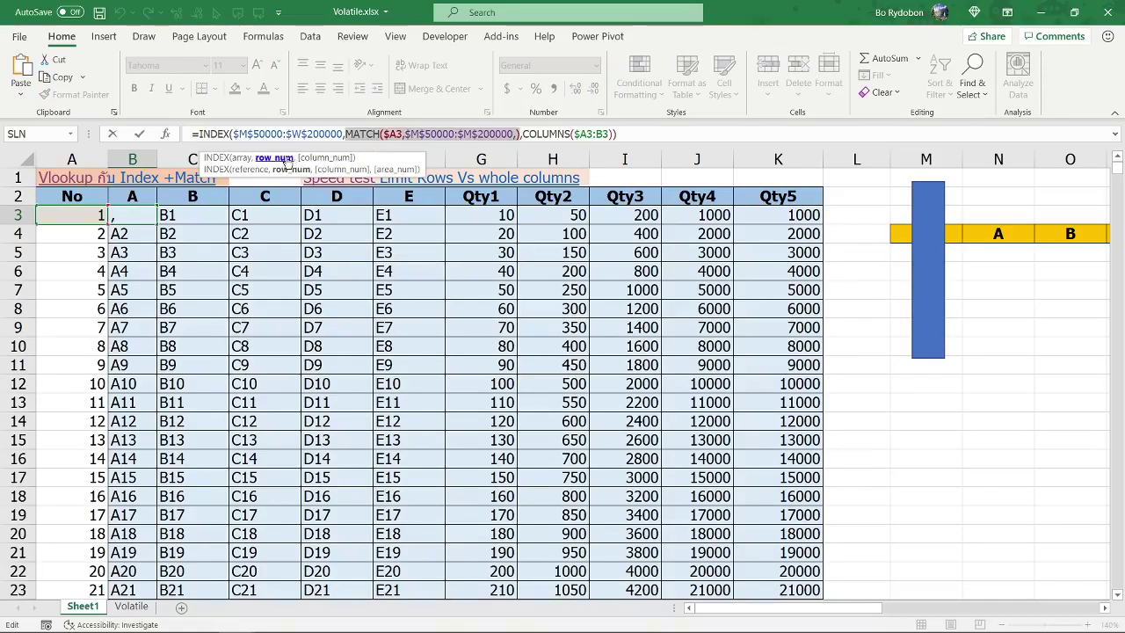
{"action": "key", "text": "Escape"}
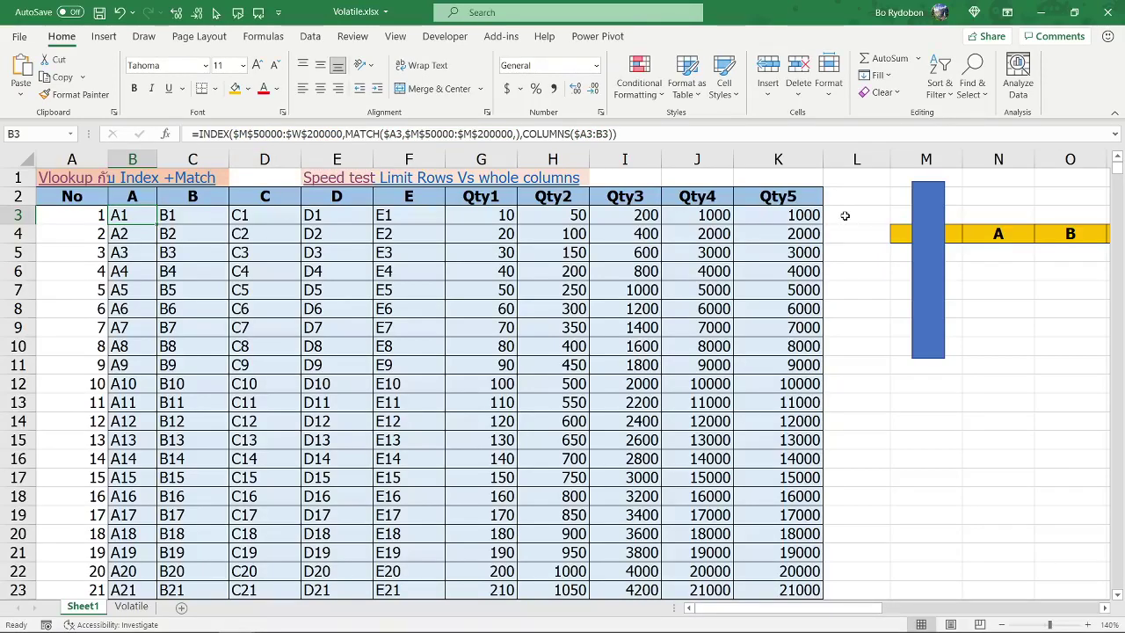
{"action": "left_click", "coordinate": [845, 215]}
{"action": "left_click", "coordinate": [254, 137]}
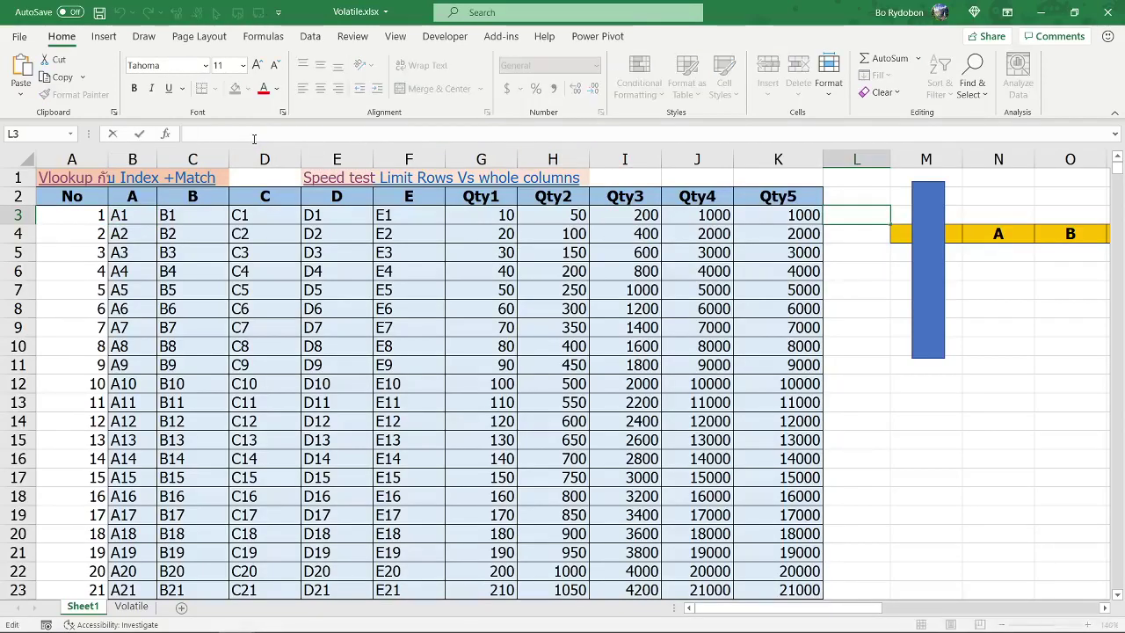
{"action": "type", "text": "="}
{"action": "type", "text": "MATCH($A3,$M$50000:$M$200000,)"}
{"action": "key", "text": "Return"}
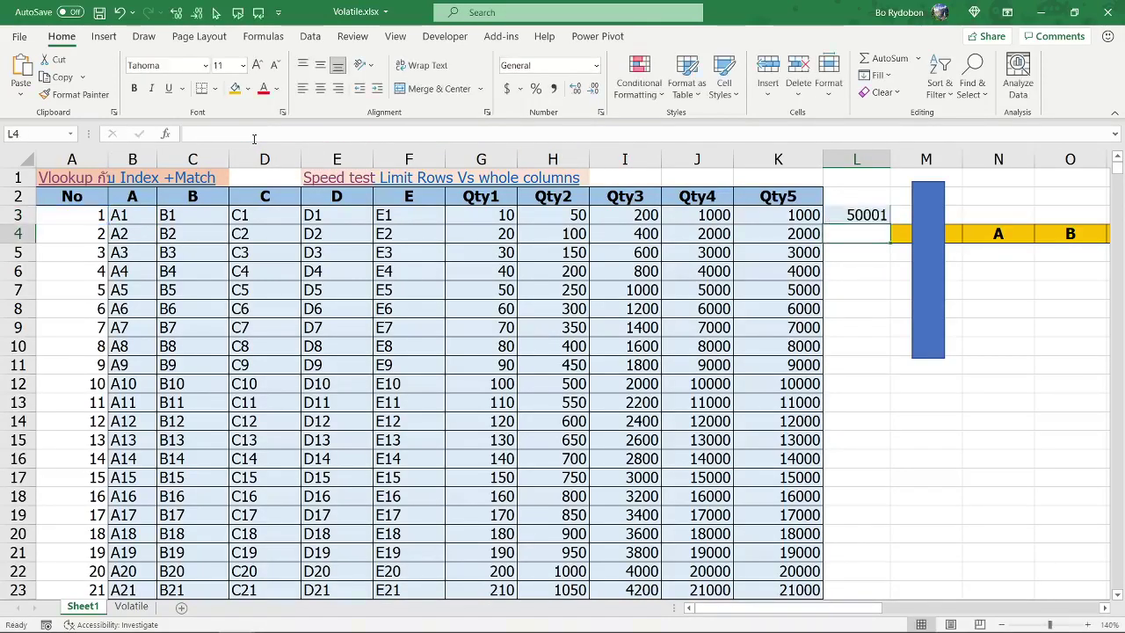
- Fill L3's MATCH formula down column L, giving 50001, 50002, 50003 onward
{"action": "key", "text": "Up"}
{"action": "left_click", "coordinate": [408, 139]}
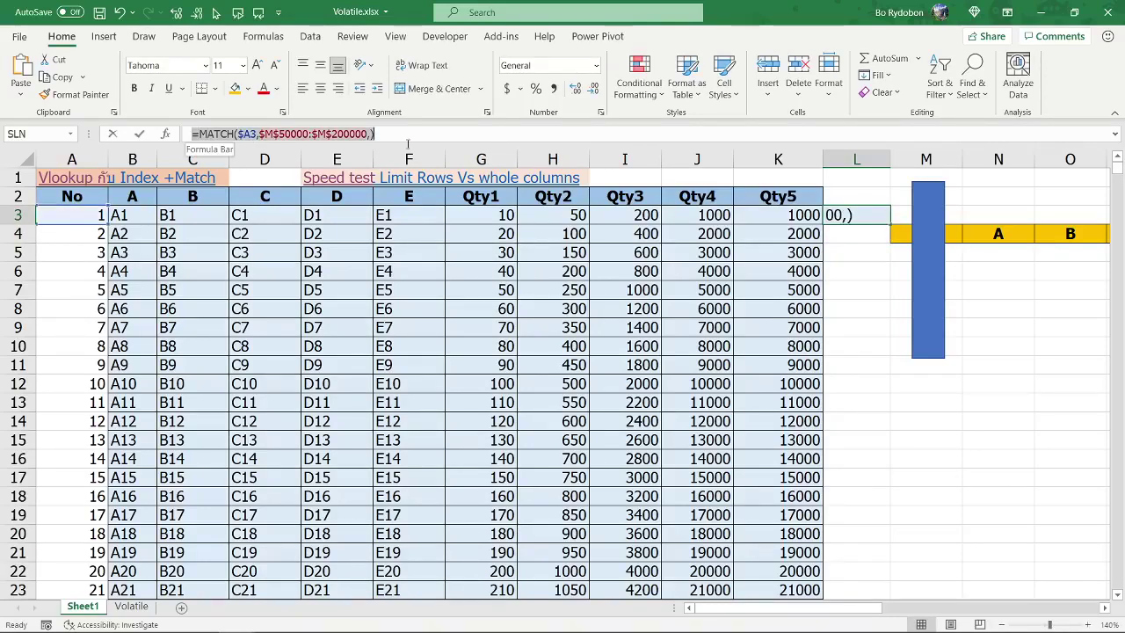
{"action": "key", "text": "Escape"}
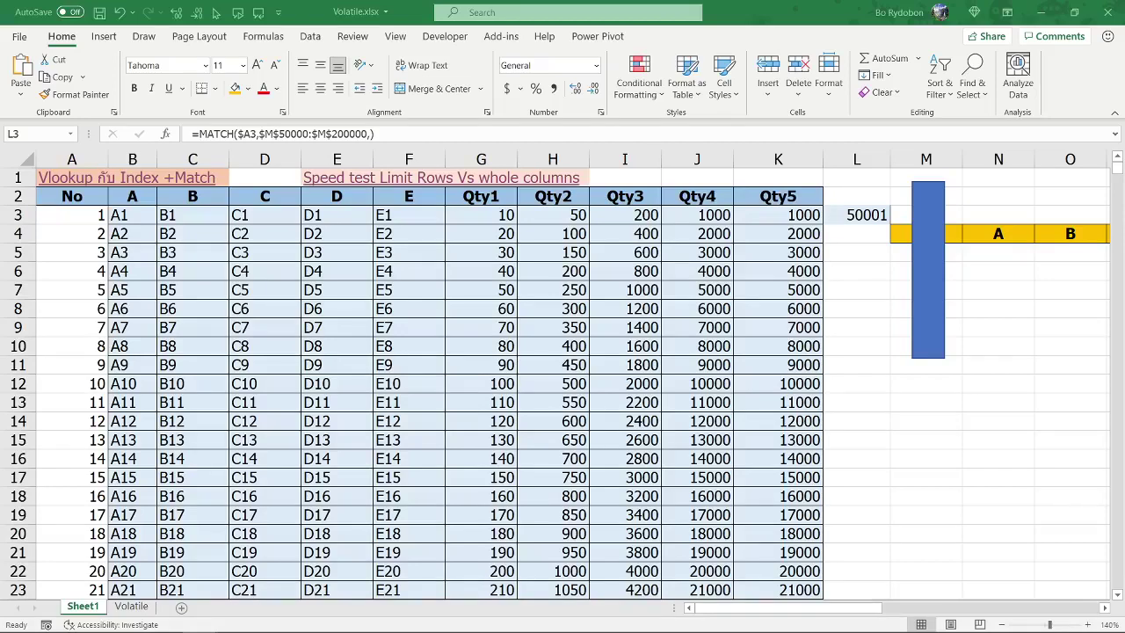
{"action": "left_click", "coordinate": [891, 227]}
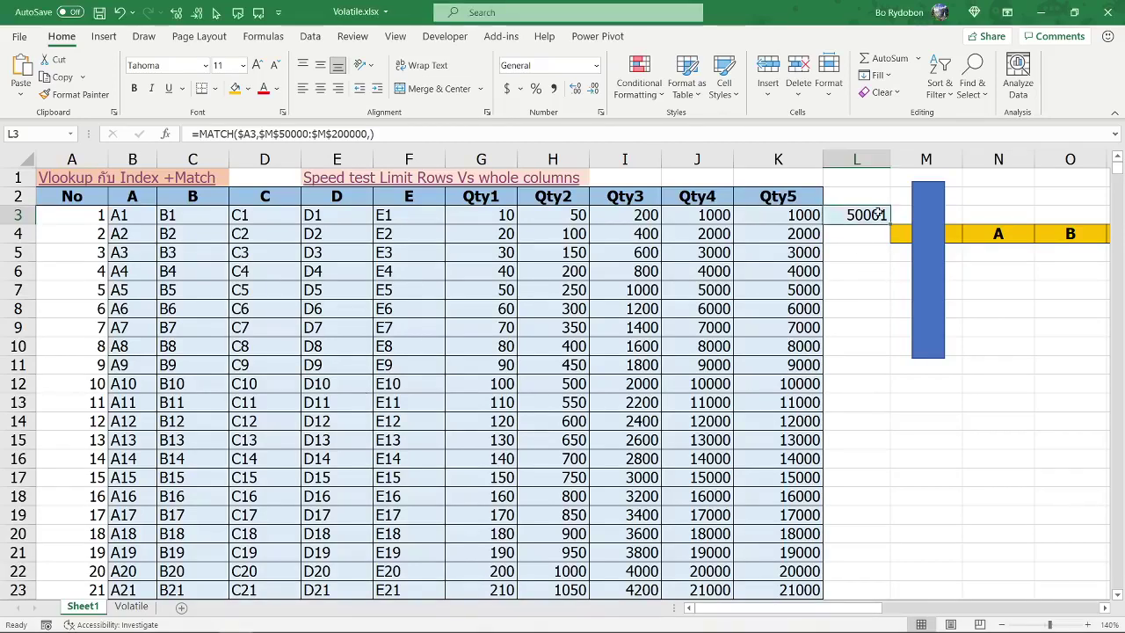
{"action": "double_click", "coordinate": [891, 227]}
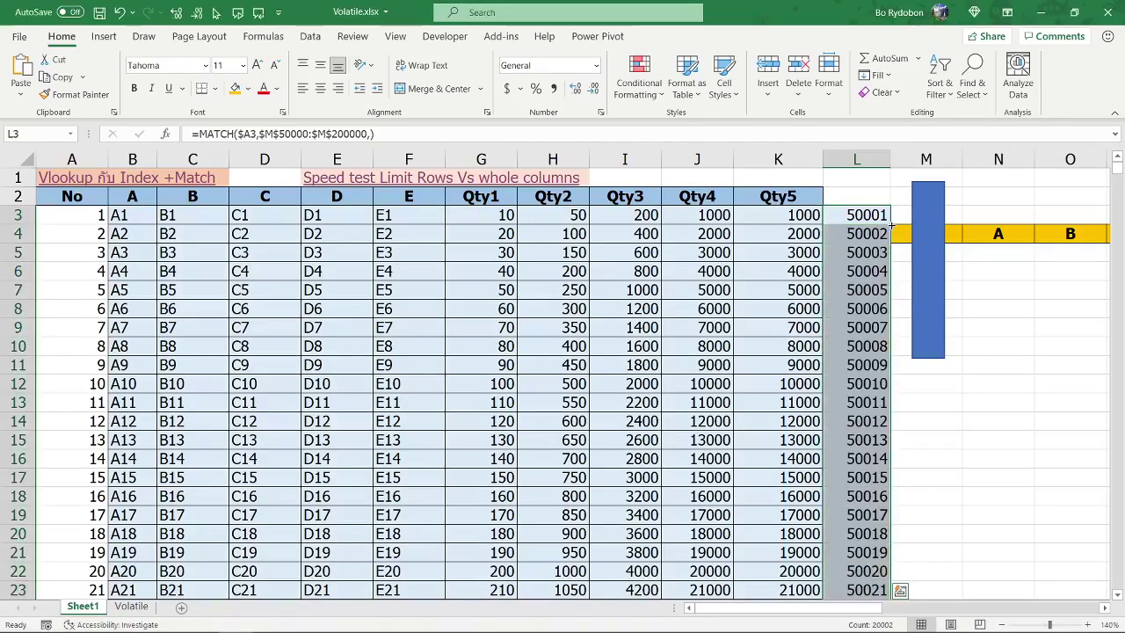
{"action": "left_click", "coordinate": [133, 218]}
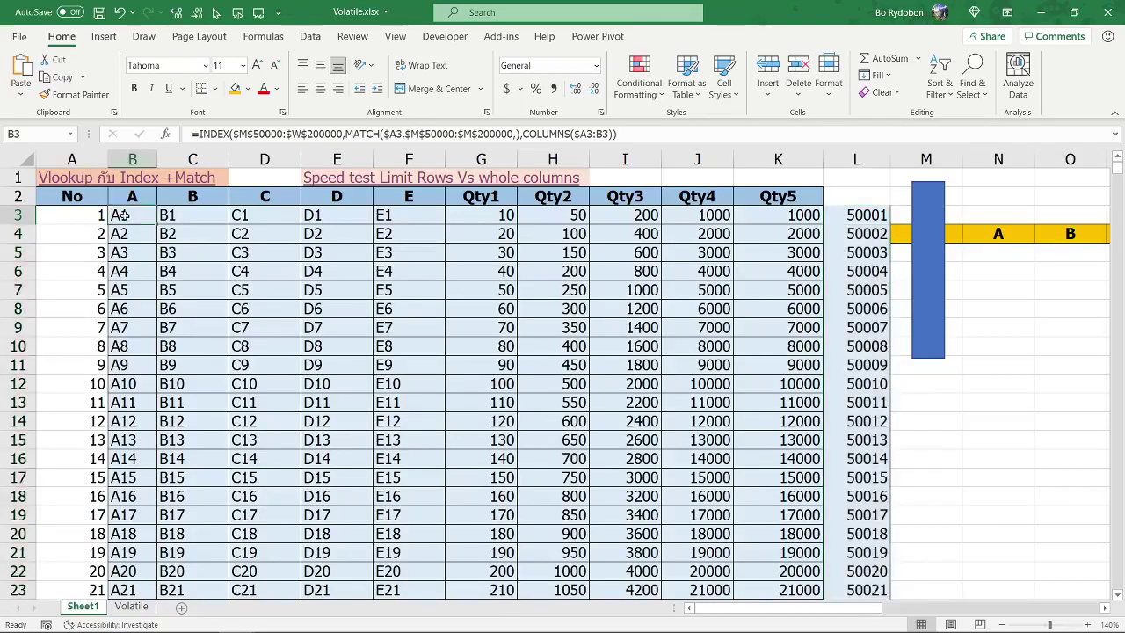
- Change B3 to =INDEX($M$50000:$W$200000,$L3,COLUMNS($A3:B3)), replacing the nested MATCH
{"action": "left_click", "coordinate": [359, 134]}
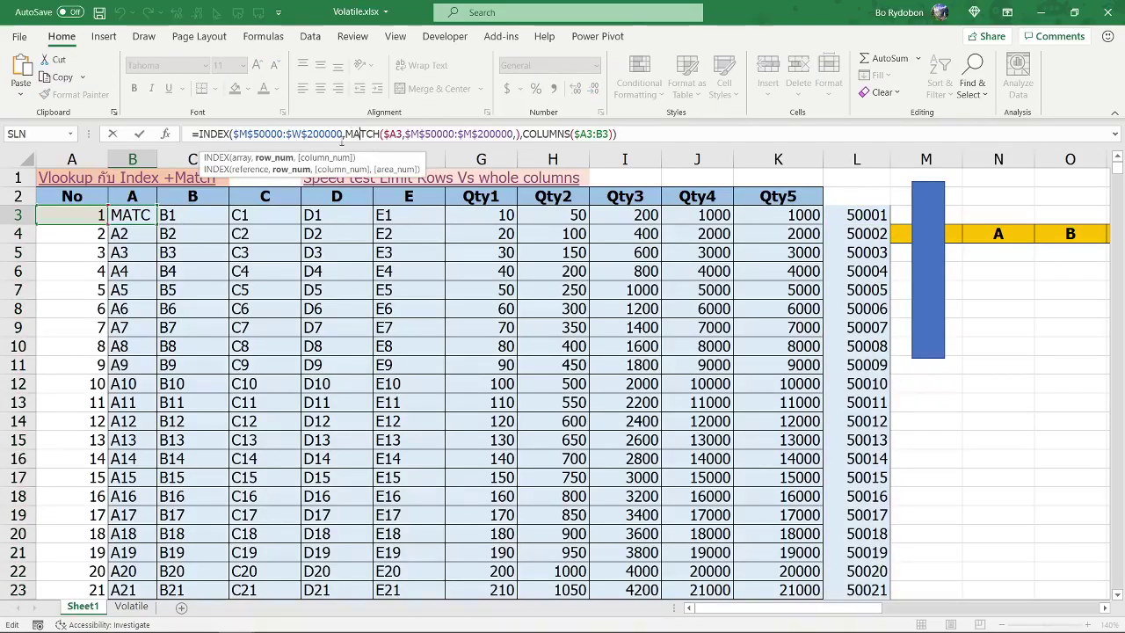
{"action": "left_click", "coordinate": [274, 157]}
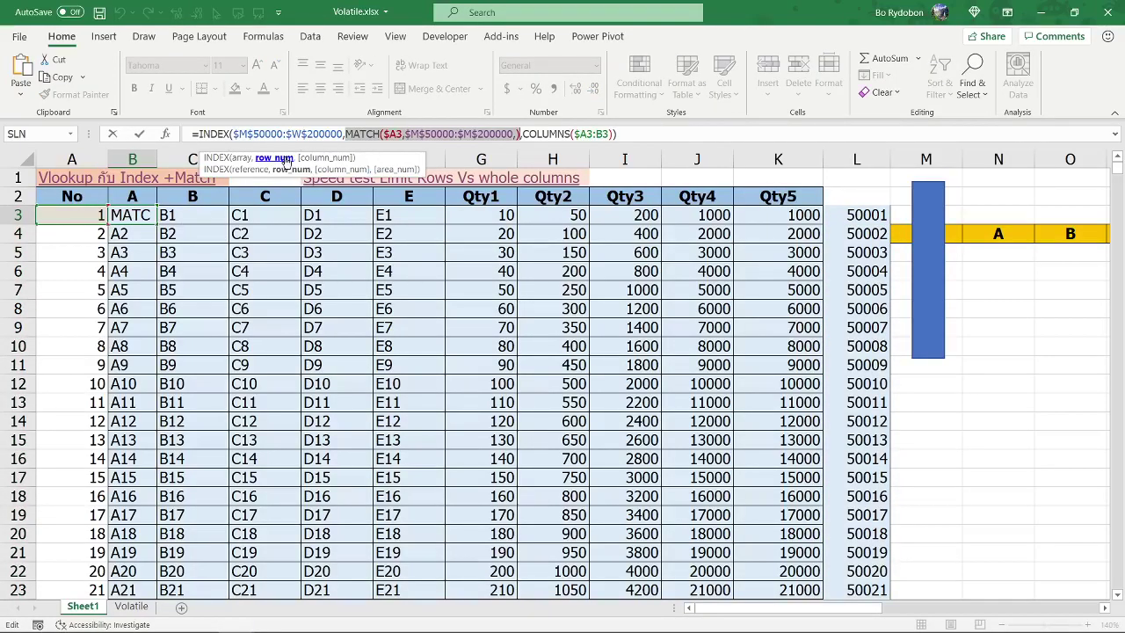
{"action": "left_click", "coordinate": [857, 216]}
{"action": "key", "text": "F4"}
{"action": "key", "text": "F4"}
{"action": "key", "text": "F4"}
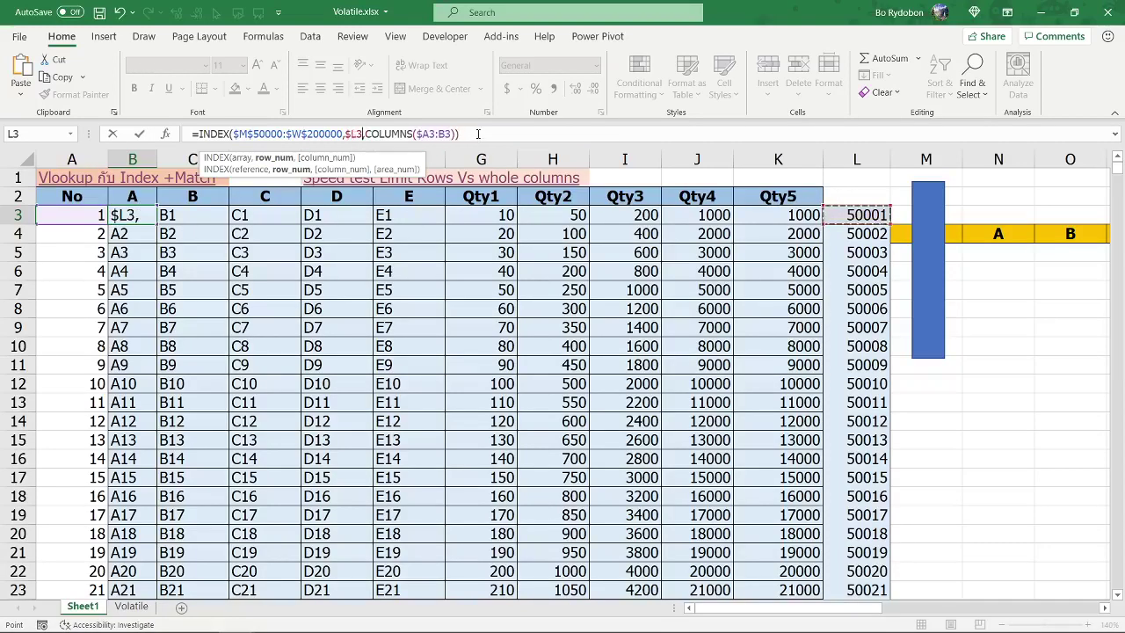
{"action": "key", "text": "Return"}
{"action": "key", "text": "Up"}
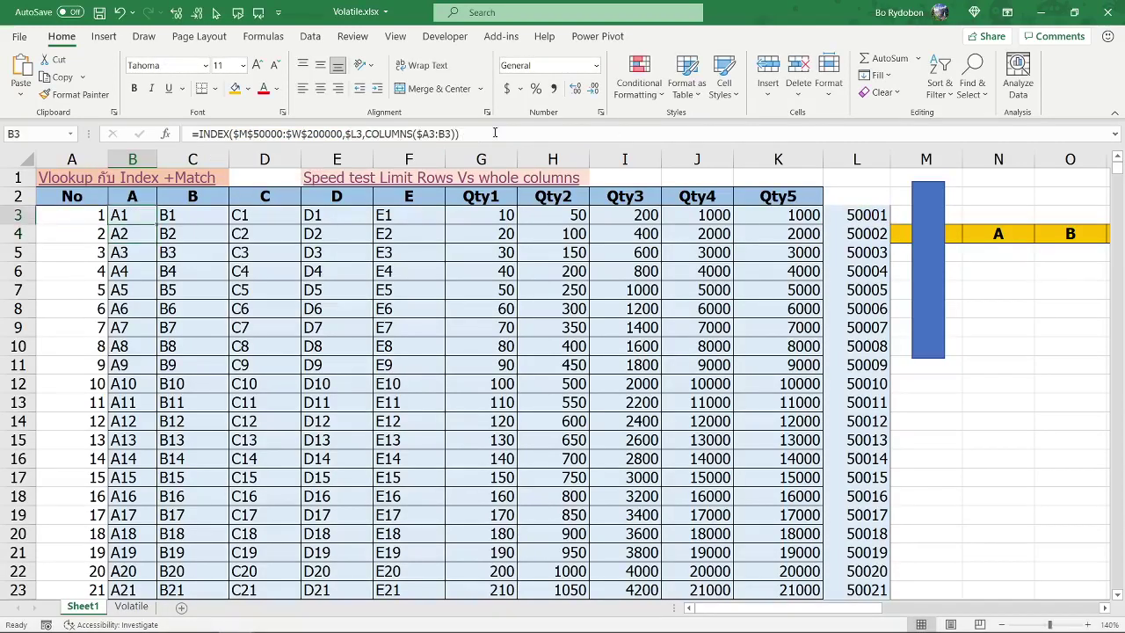
{"action": "key", "text": "F2"}
{"action": "key", "text": "Escape"}
- Compare L3's MATCH formula with B3's revised INDEX formula across row 3's results
{"action": "left_click", "coordinate": [856, 216]}
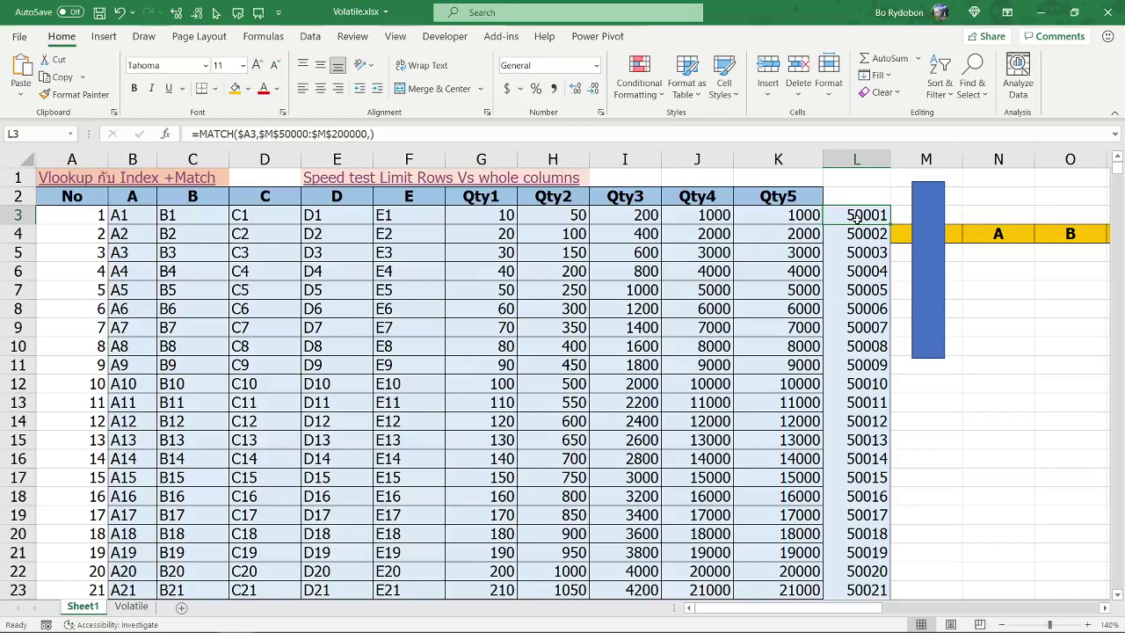
{"action": "left_click_drag", "start_coordinate": [152, 216], "coordinate": [791, 216]}
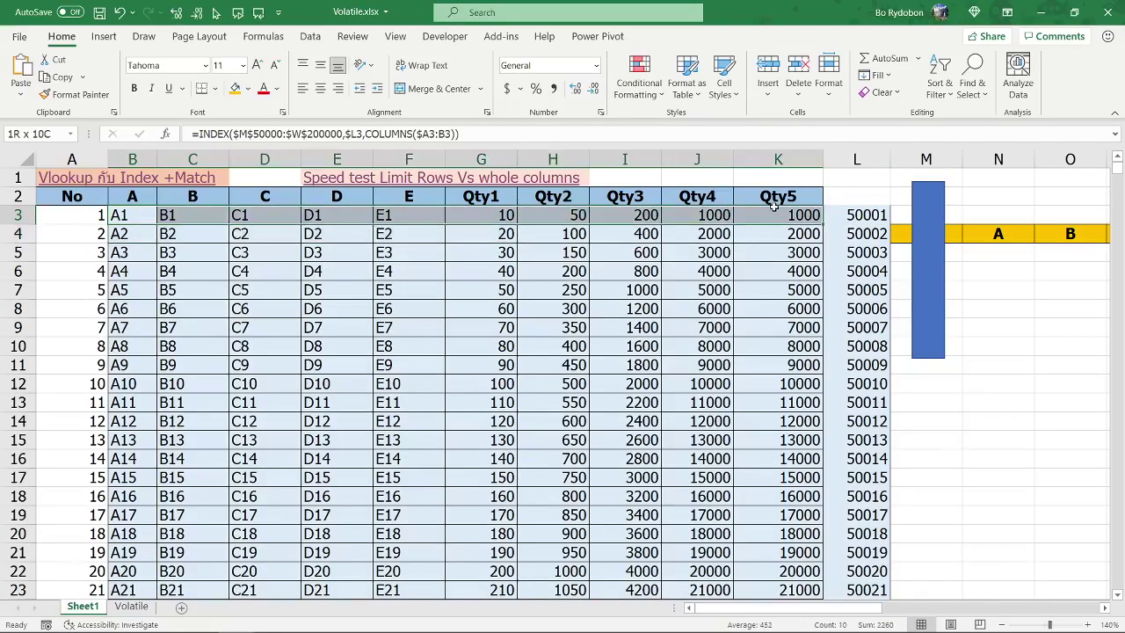
{"action": "left_click", "coordinate": [865, 215]}
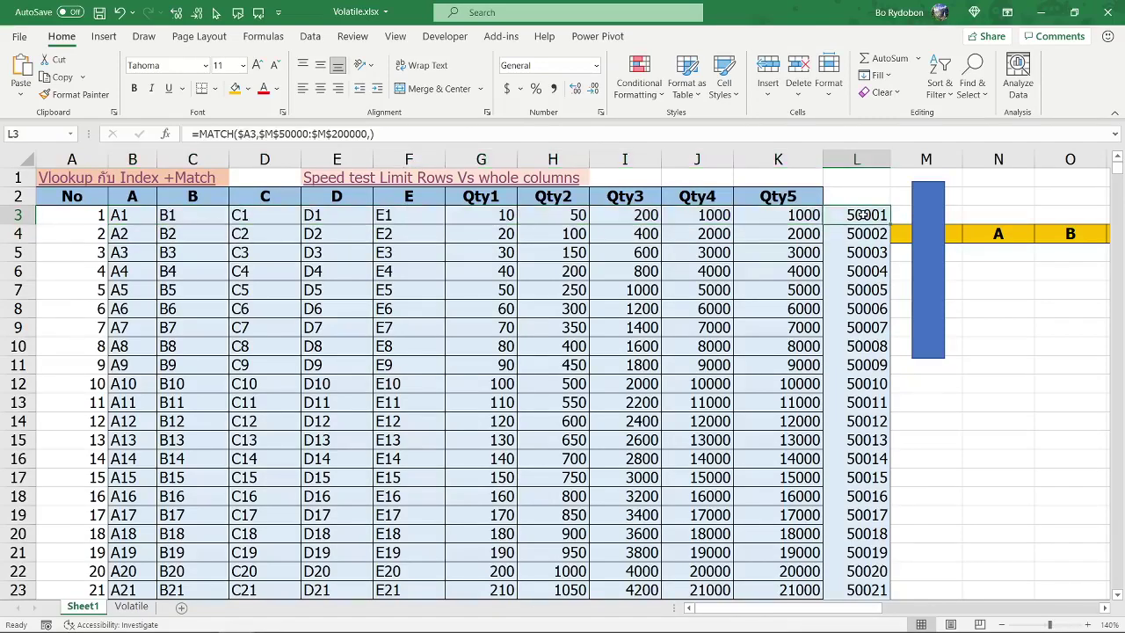
{"action": "left_click", "coordinate": [132, 220]}
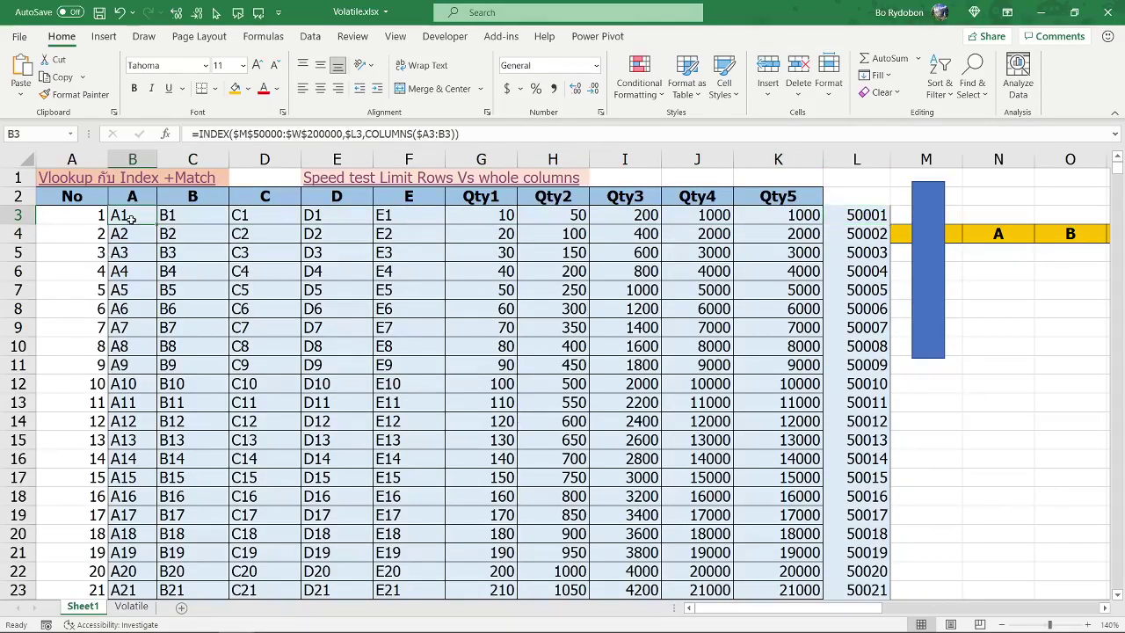
{"action": "left_click", "coordinate": [346, 132]}
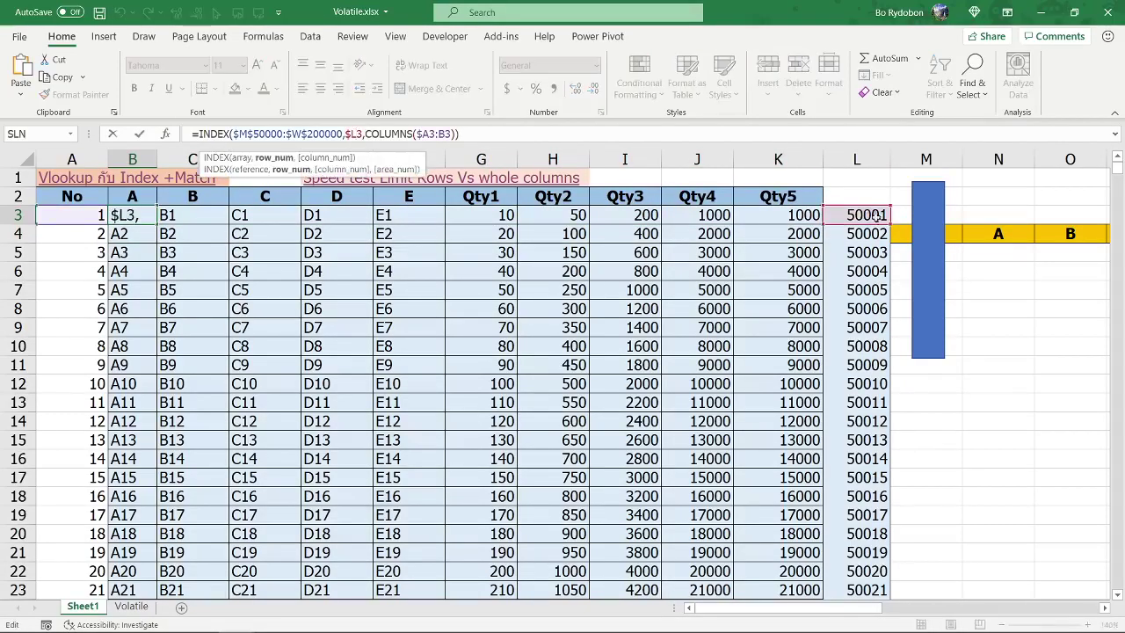
{"action": "key", "text": "Escape"}
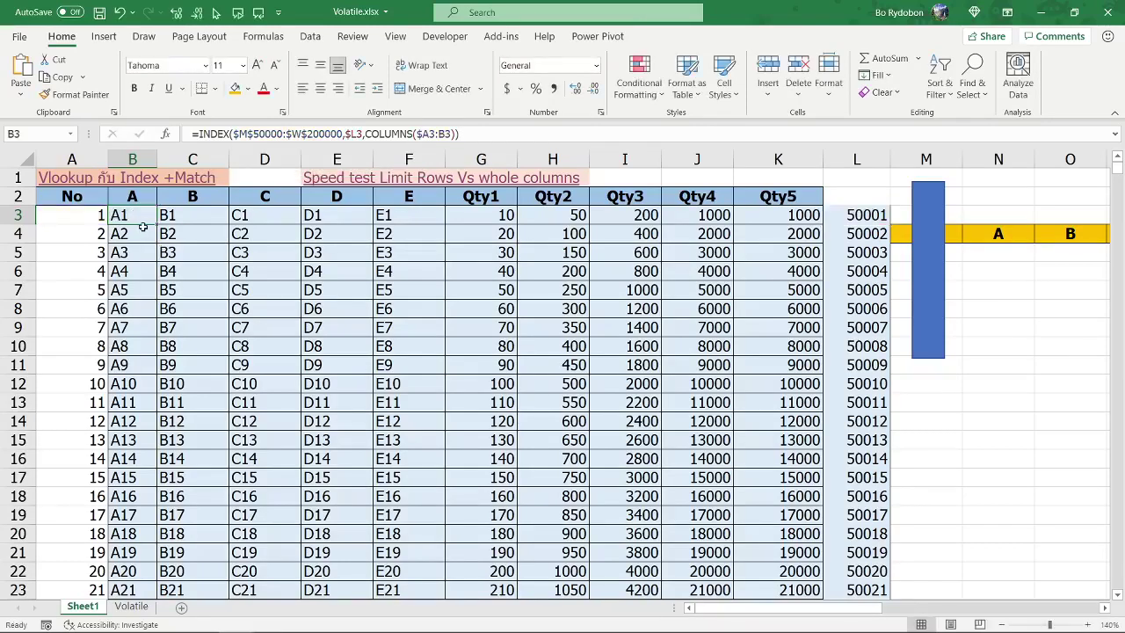
{"action": "left_click_drag", "start_coordinate": [140, 220], "coordinate": [782, 220]}
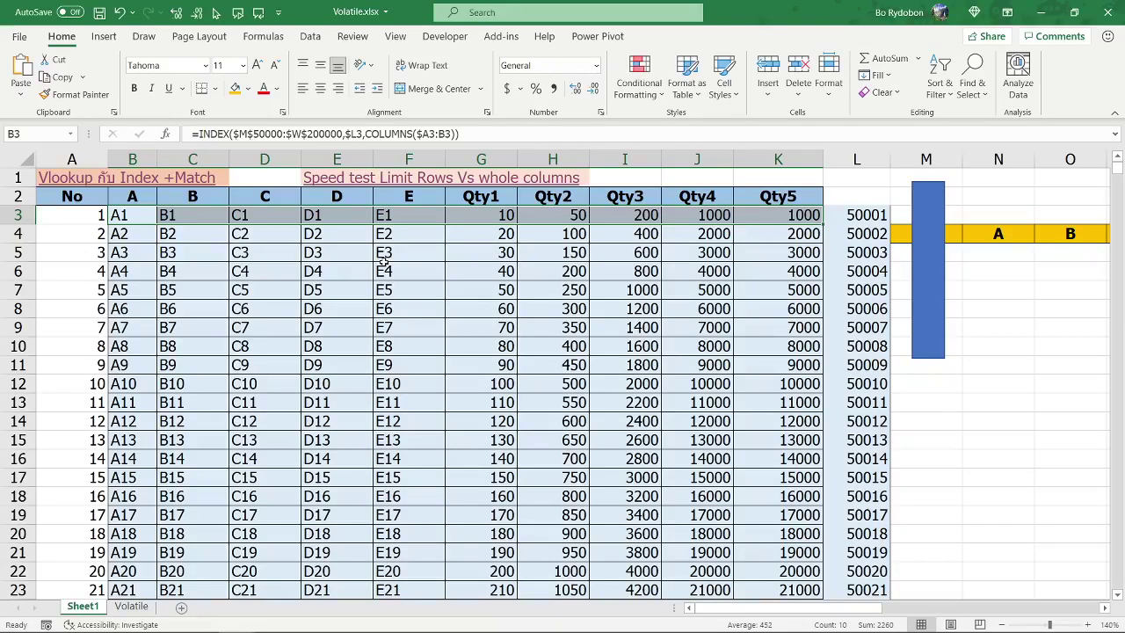
- Enter the revised INDEX formula into every cell of B3:K202
{"action": "key", "text": "ctrl+shift+Down"}
{"action": "key", "text": "ctrl+d"}
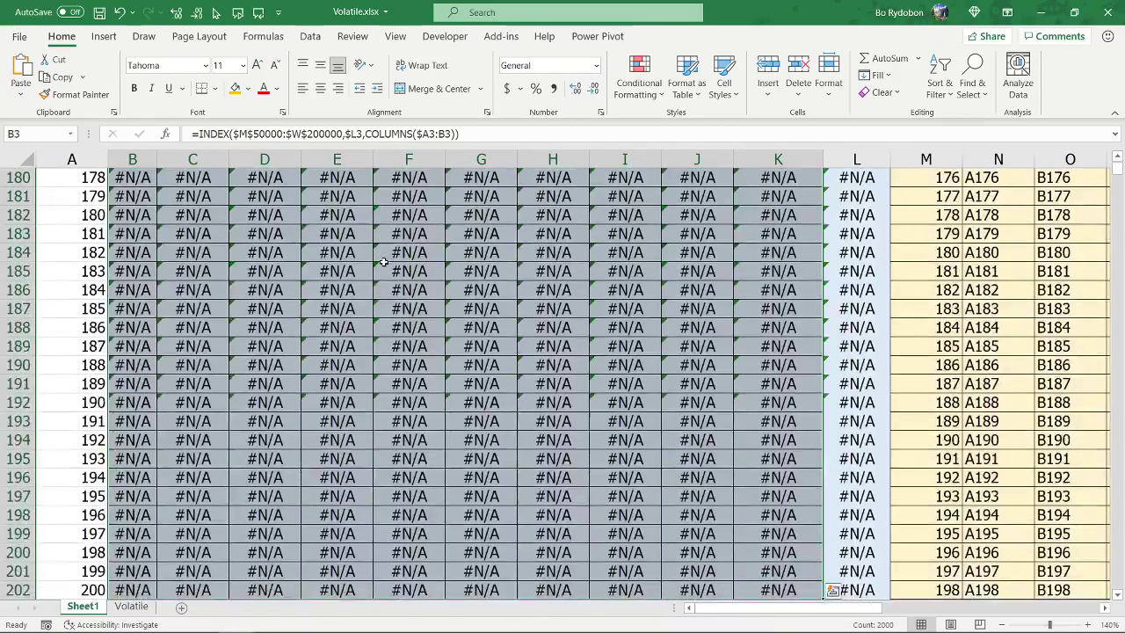
{"action": "key", "text": "F2"}
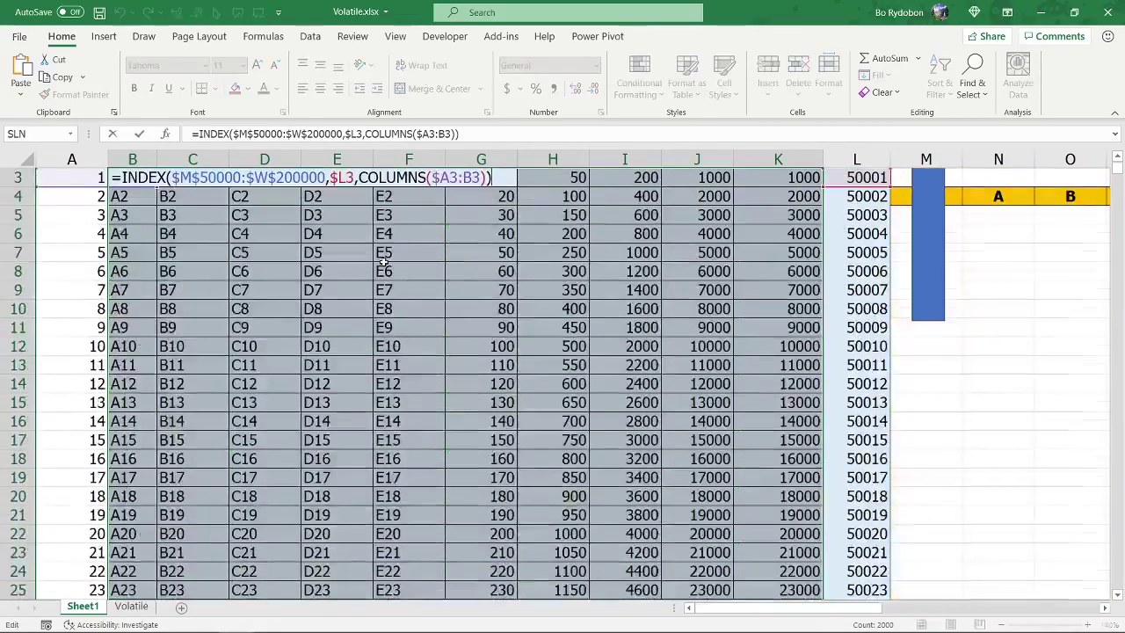
{"action": "key", "text": "ctrl+Return"}
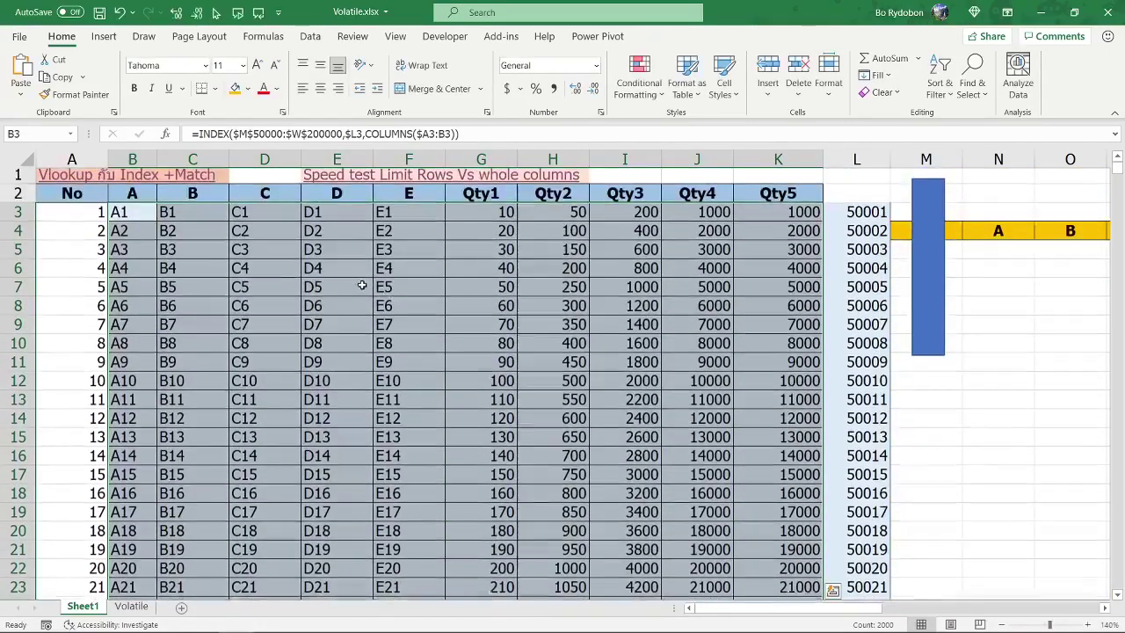
- Check the copied formulas in C3 onward against L3's MATCH and B3's INDEX
{"action": "scroll", "coordinate": [362, 284], "scroll_direction": "up", "scroll_amount": 1}
{"action": "left_click", "coordinate": [138, 222]}
{"action": "key", "text": "Right"}
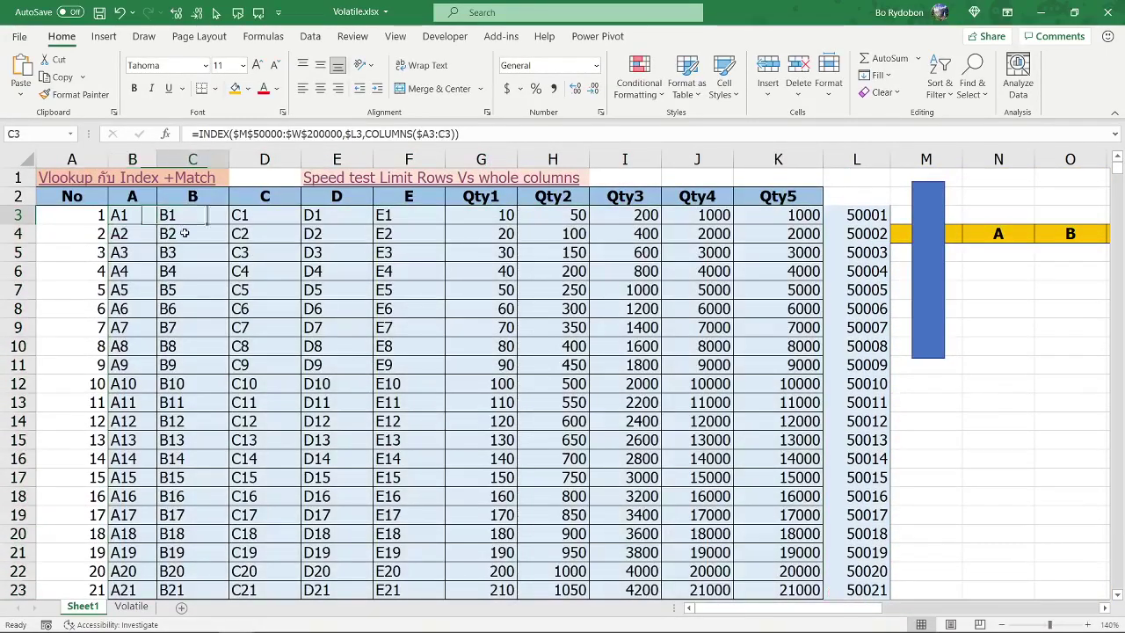
{"action": "key", "text": "Right"}
{"action": "key", "text": "Right"}
{"action": "left_click_drag", "start_coordinate": [158, 220], "coordinate": [773, 225]}
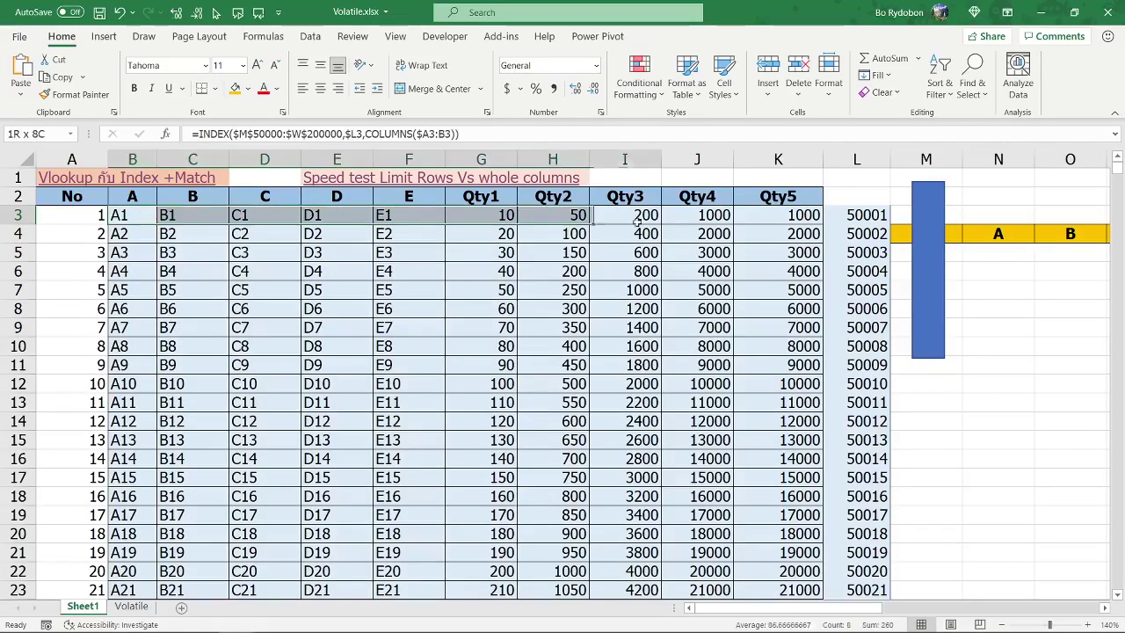
{"action": "left_click", "coordinate": [870, 213]}
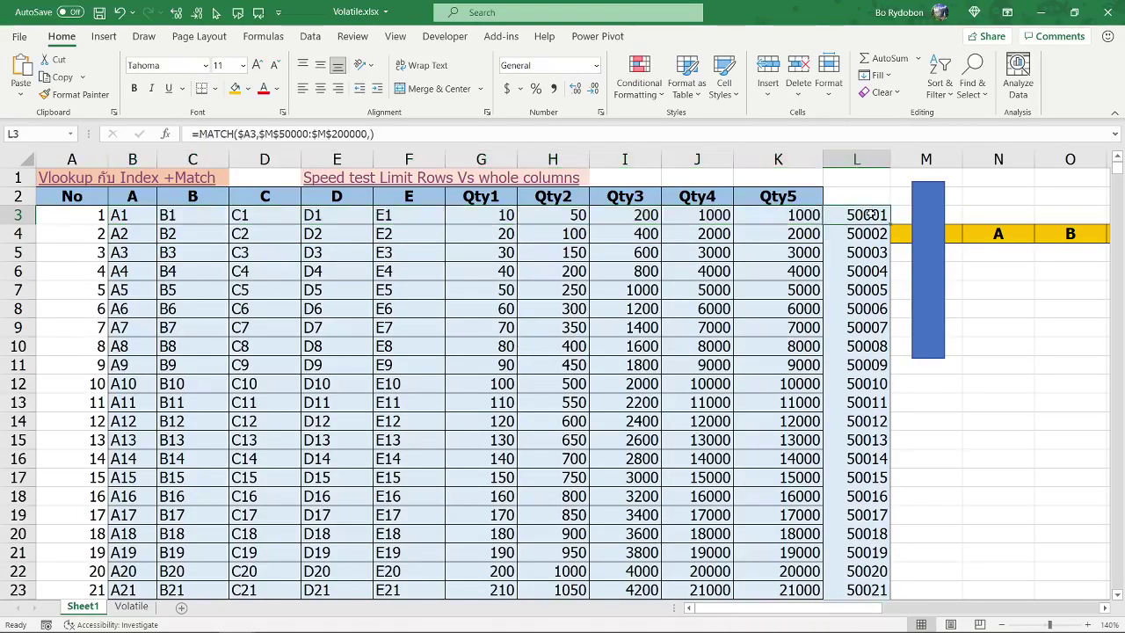
{"action": "left_click", "coordinate": [146, 221]}
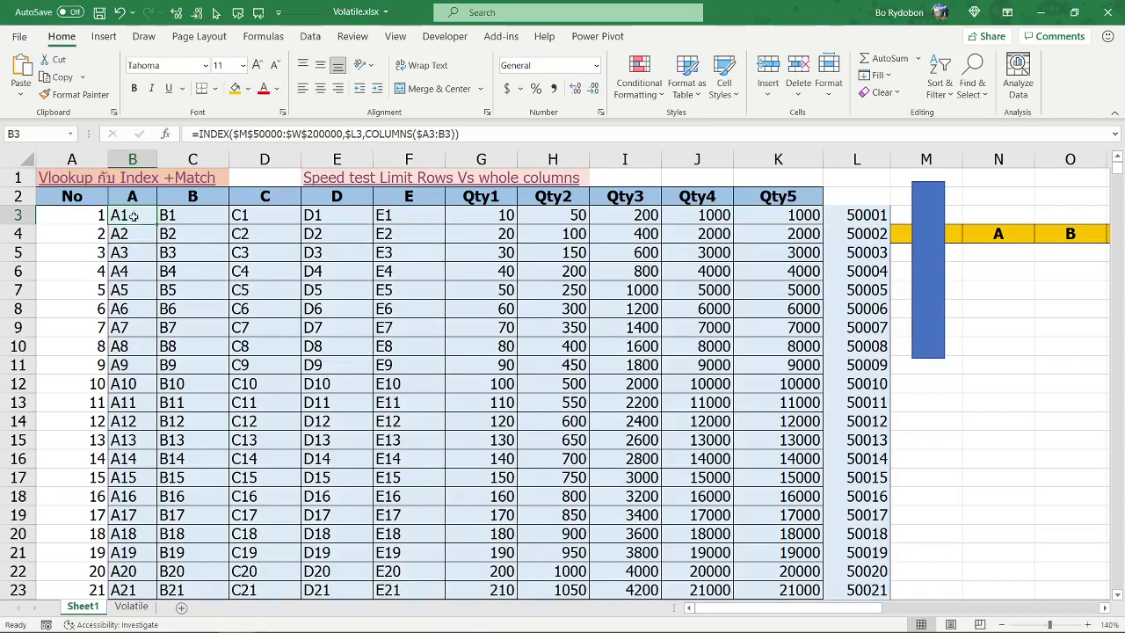
- Select B3:L102, including the L helper column, for timing
{"action": "left_click_drag", "start_coordinate": [141, 216], "coordinate": [851, 218]}
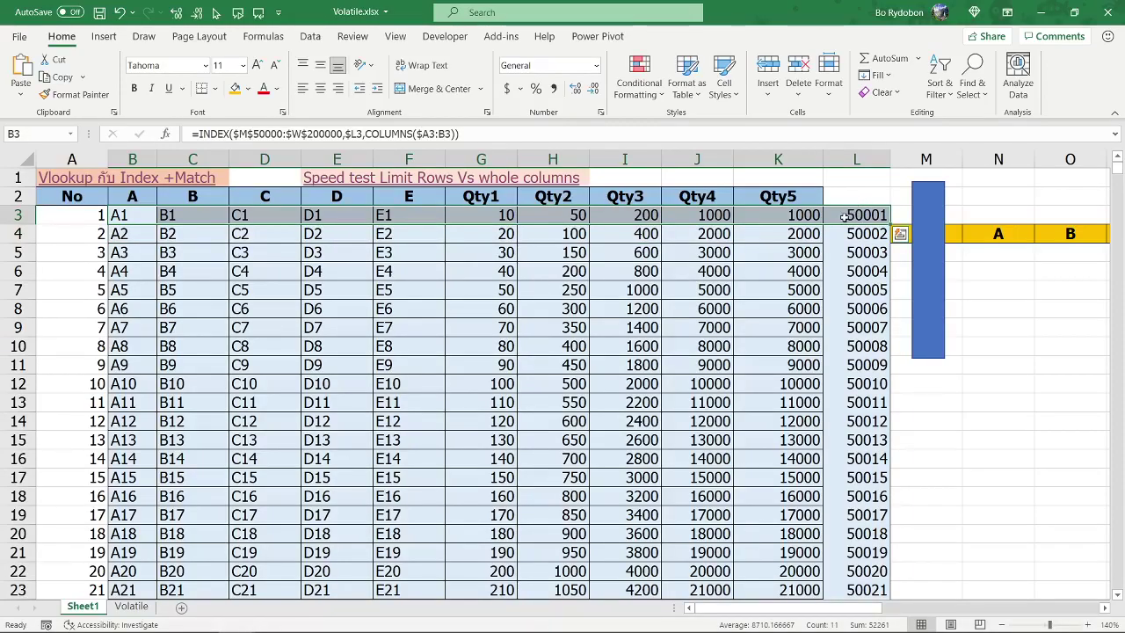
{"action": "left_click_drag", "start_coordinate": [849, 216], "coordinate": [845, 217]}
{"action": "scroll", "coordinate": [1045, 331], "scroll_direction": "up", "scroll_amount": 2}
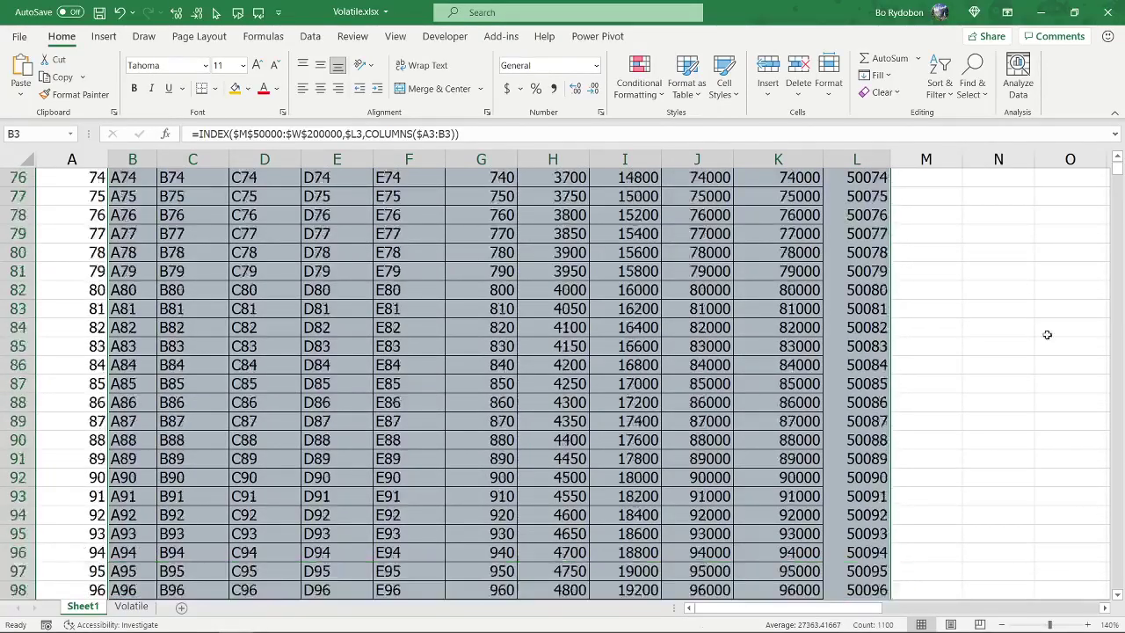
{"action": "scroll", "coordinate": [960, 307], "scroll_direction": "up", "scroll_amount": 20}
{"action": "scroll", "coordinate": [960, 307], "scroll_direction": "up", "scroll_amount": 4}
{"action": "left_click_drag", "start_coordinate": [846, 609], "coordinate": [941, 609]}
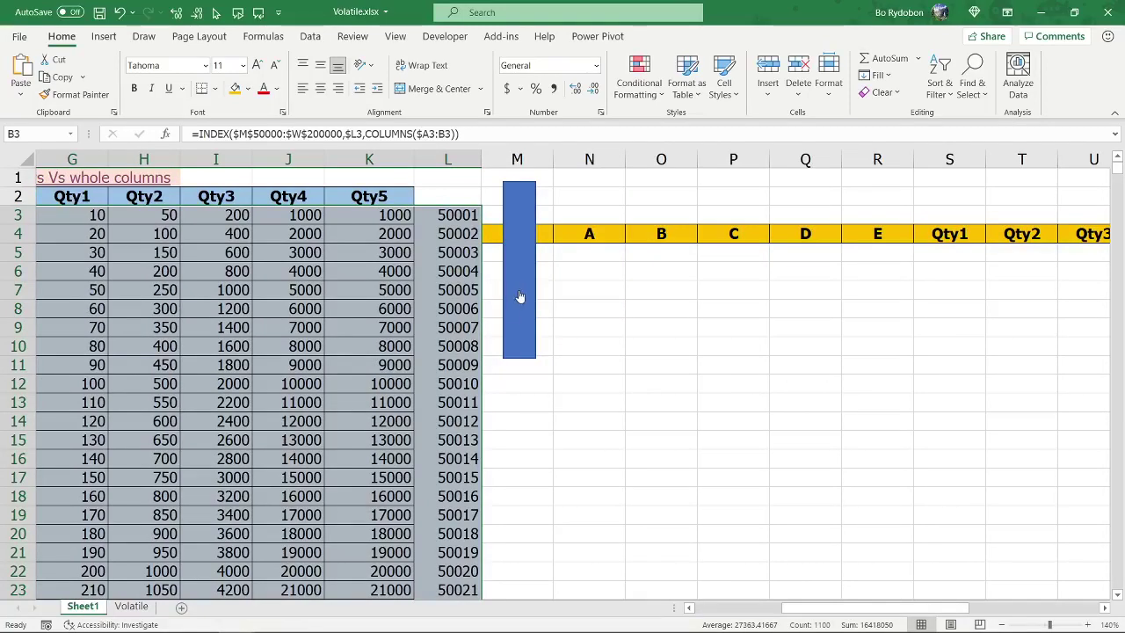
- Run CalcTimer repeatedly on the 1100 selected cells, each run taking about 0.011 seconds
{"action": "left_click", "coordinate": [519, 296]}
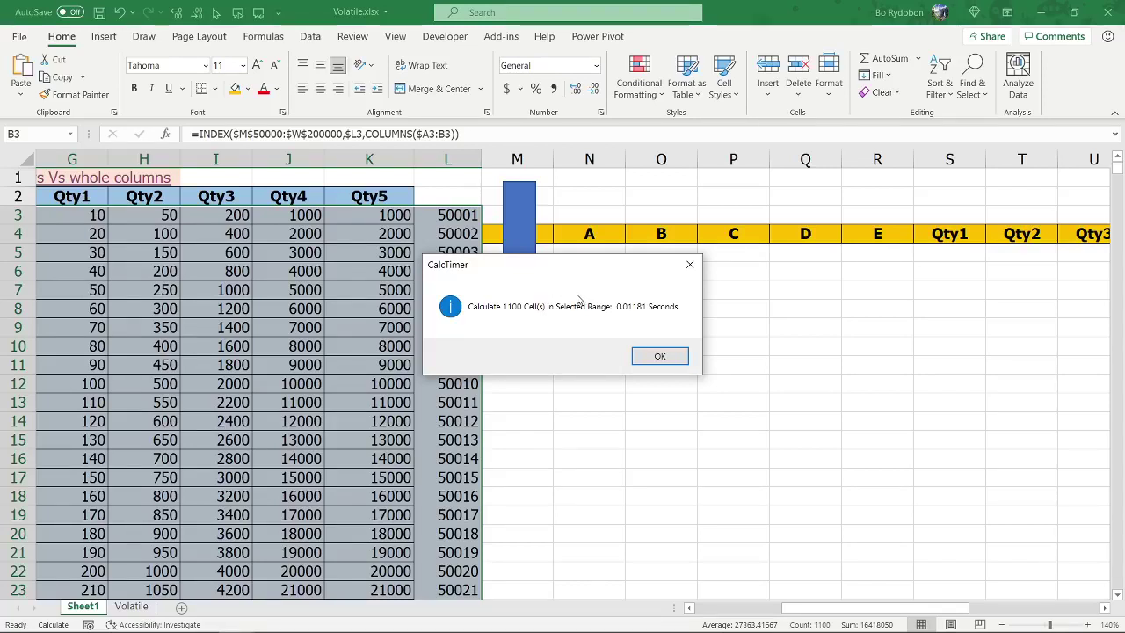
{"action": "key", "text": "Return"}
{"action": "key", "text": "Return"}
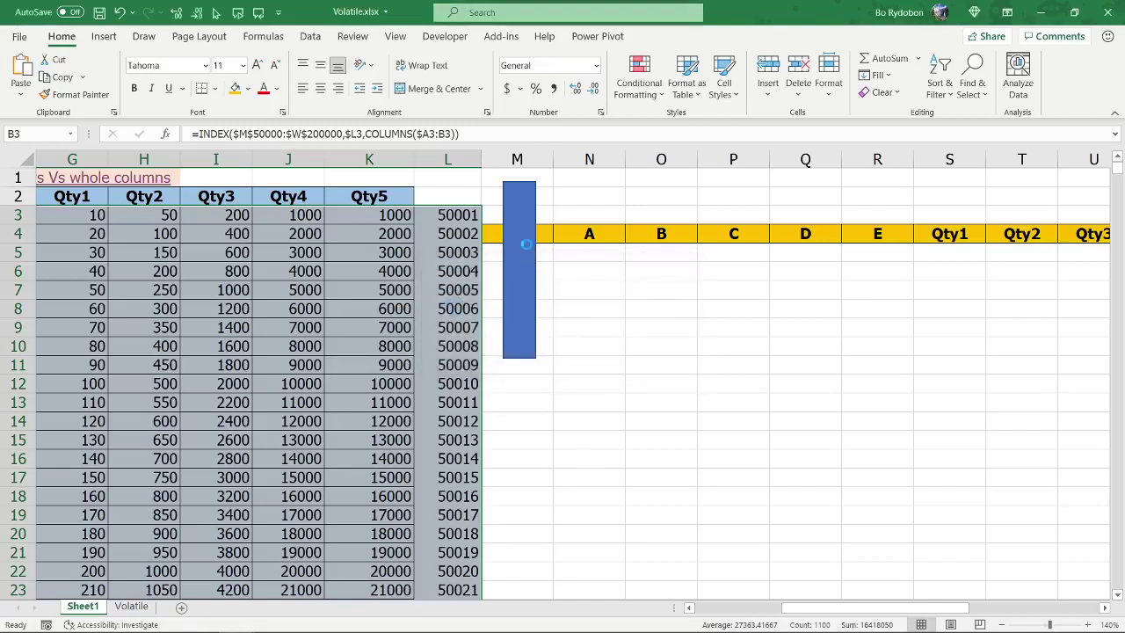
{"action": "key", "text": "Return"}
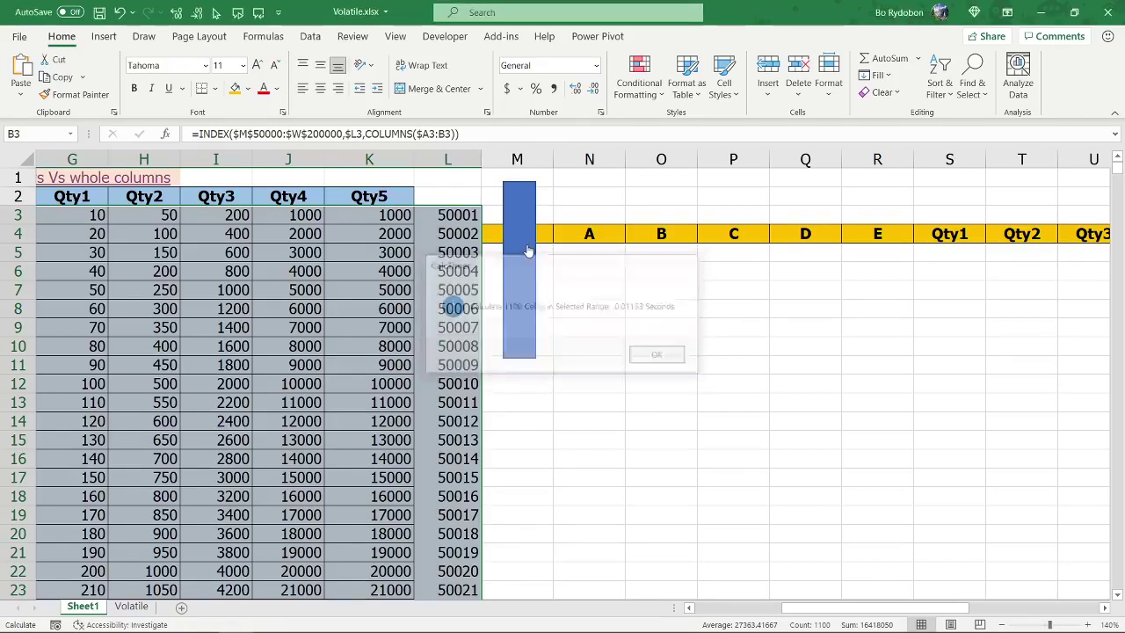
{"action": "key", "text": "Return"}
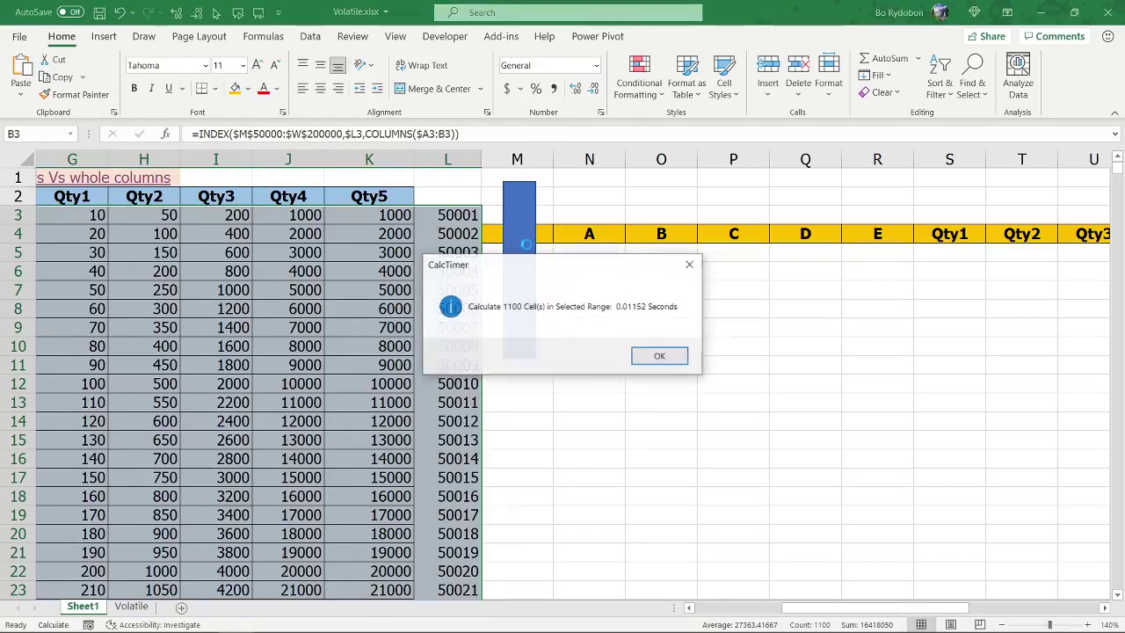
{"action": "key", "text": "Return"}
{"action": "key", "text": "Return"}
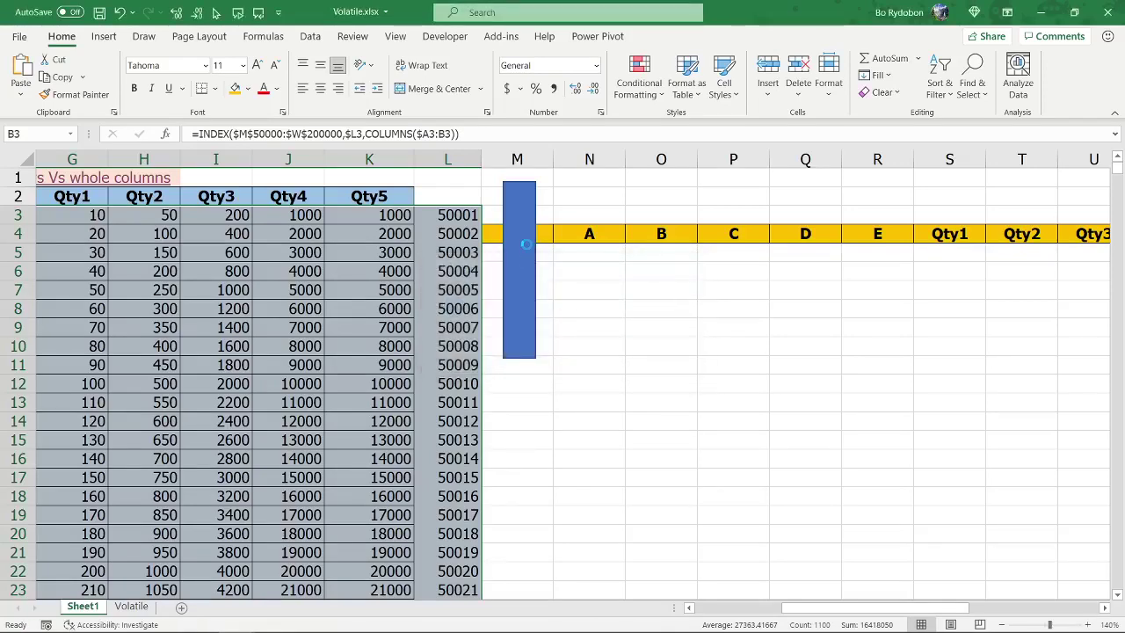
{"action": "key", "text": "Return"}
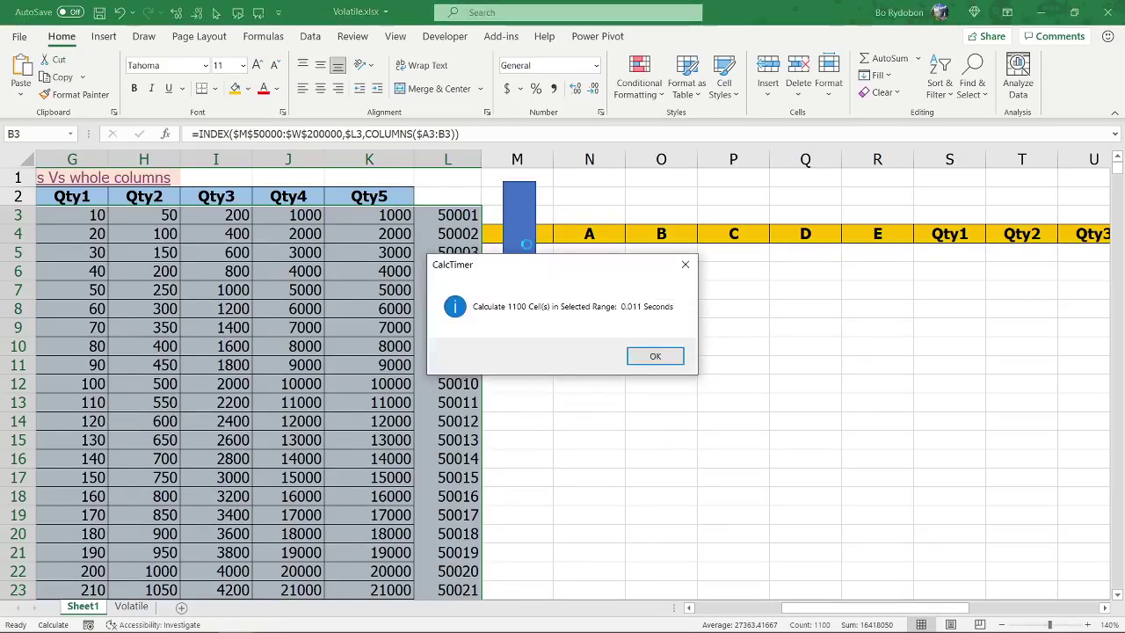
{"action": "key", "text": "Return"}
{"action": "left_click_drag", "start_coordinate": [831, 615], "coordinate": [967, 615]}
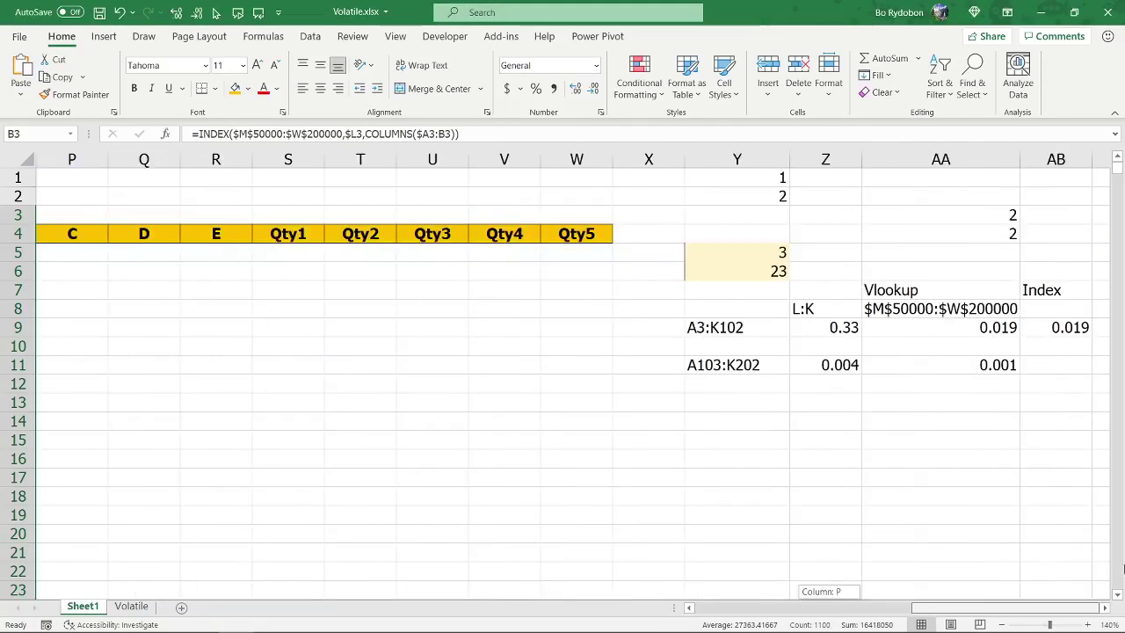
- Enter 0.011 in AC9 next to the 0.019 Index timing
{"action": "left_click", "coordinate": [1099, 327]}
{"action": "key", "text": "Right"}
{"action": "key", "text": "Right"}
{"action": "left_click", "coordinate": [901, 328]}
{"action": "type", "text": "0"}
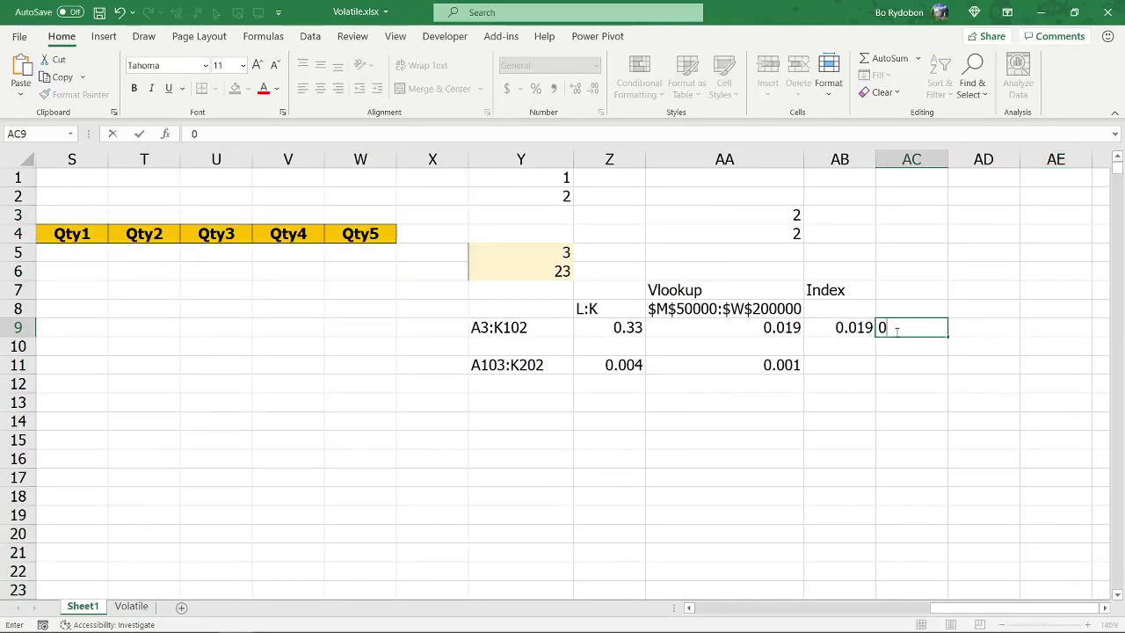
{"action": "type", "text": ".011"}
{"action": "key", "text": "Return"}
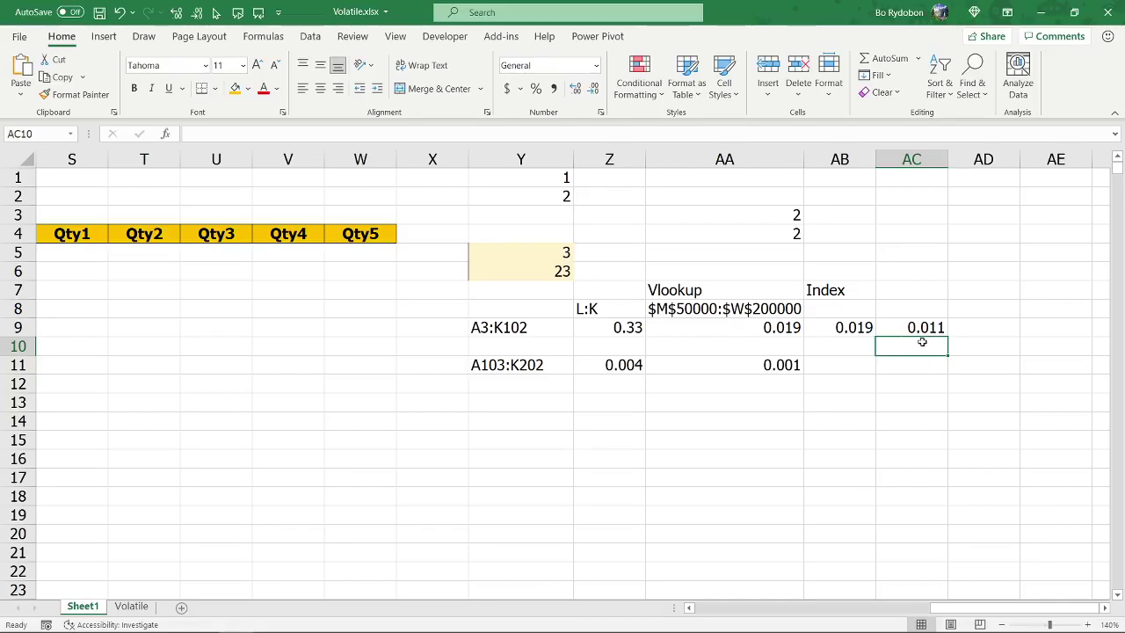
{"action": "left_click_drag", "start_coordinate": [985, 607], "coordinate": [748, 607]}
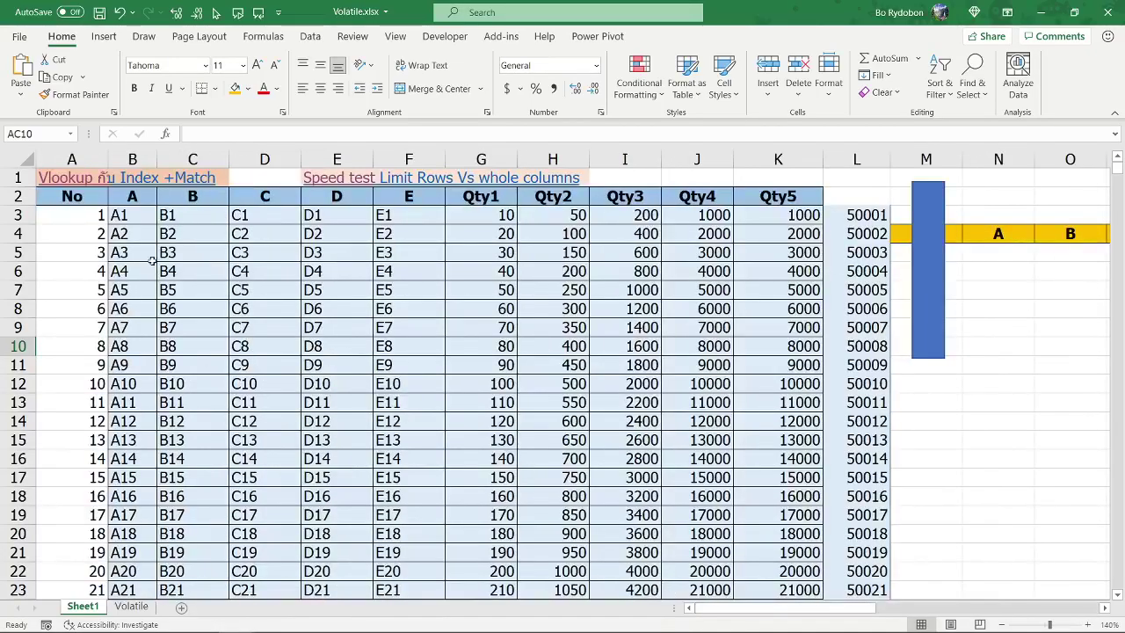
- Review the MATCH formula in L3 and INDEX formula in F12, then go to the Volatile sheet
{"action": "left_click_drag", "start_coordinate": [133, 215], "coordinate": [123, 589]}
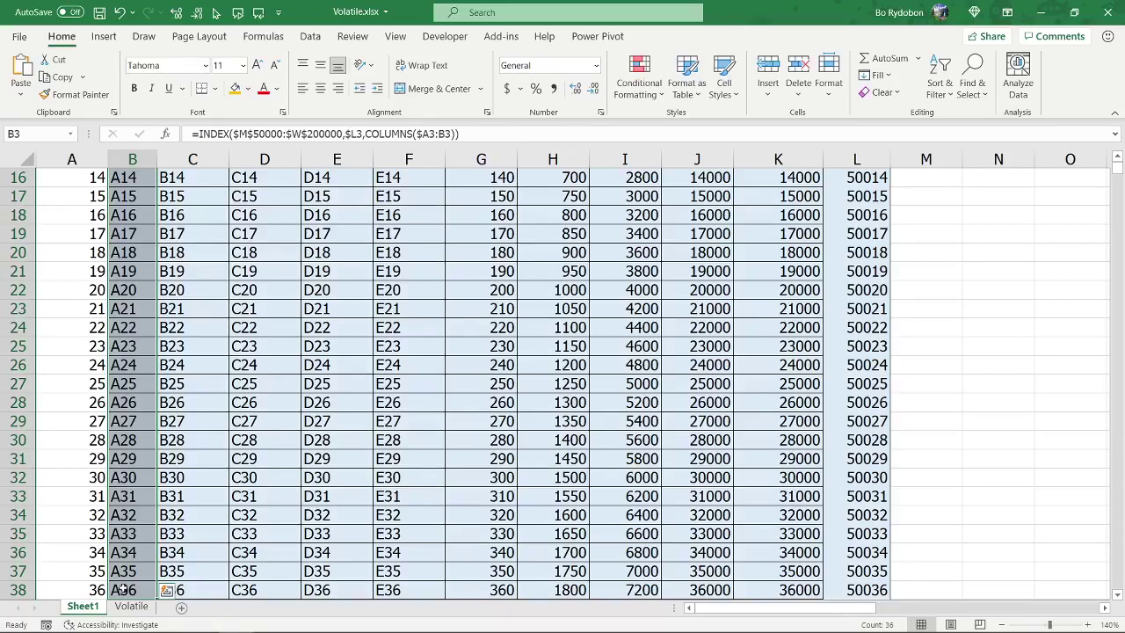
{"action": "scroll", "coordinate": [247, 448], "scroll_direction": "up", "scroll_amount": 5}
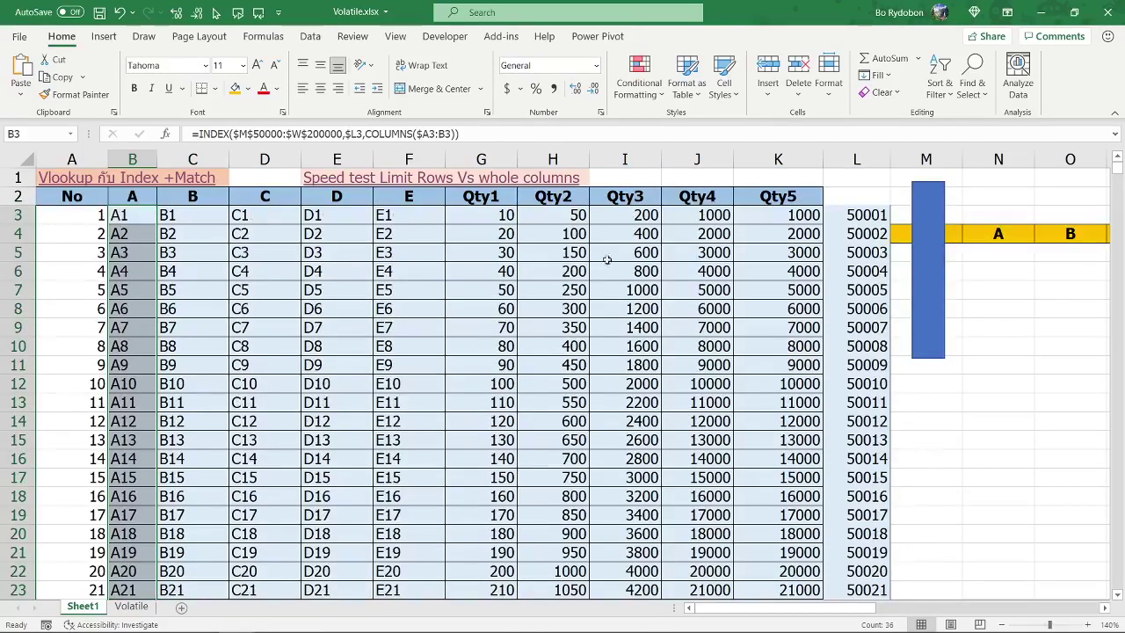
{"action": "left_click", "coordinate": [855, 216]}
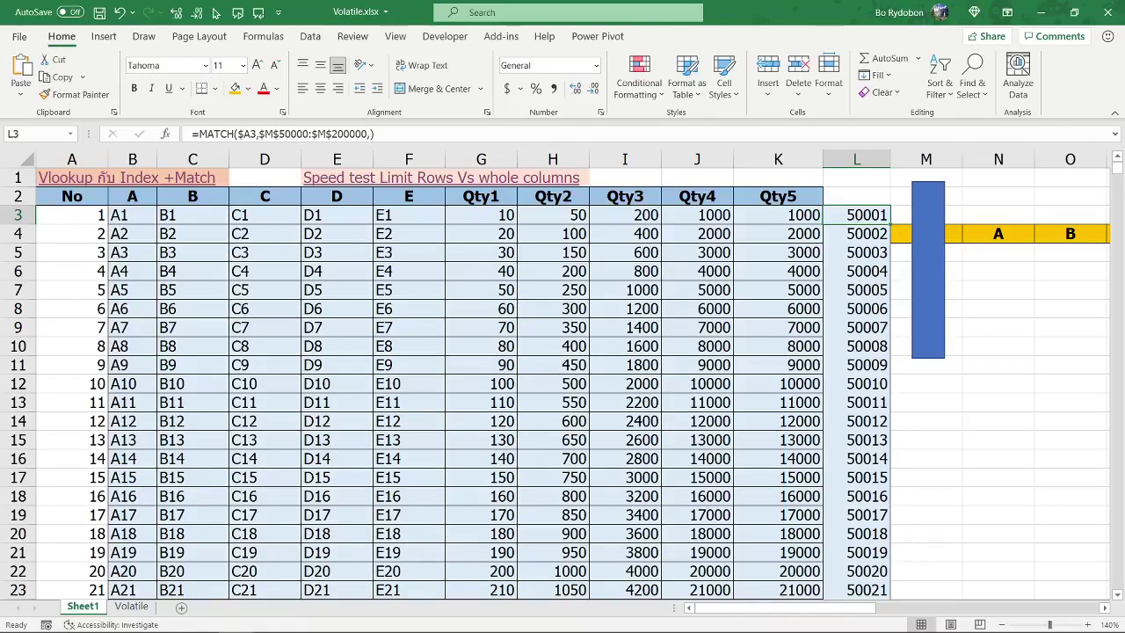
{"action": "left_click", "coordinate": [439, 378]}
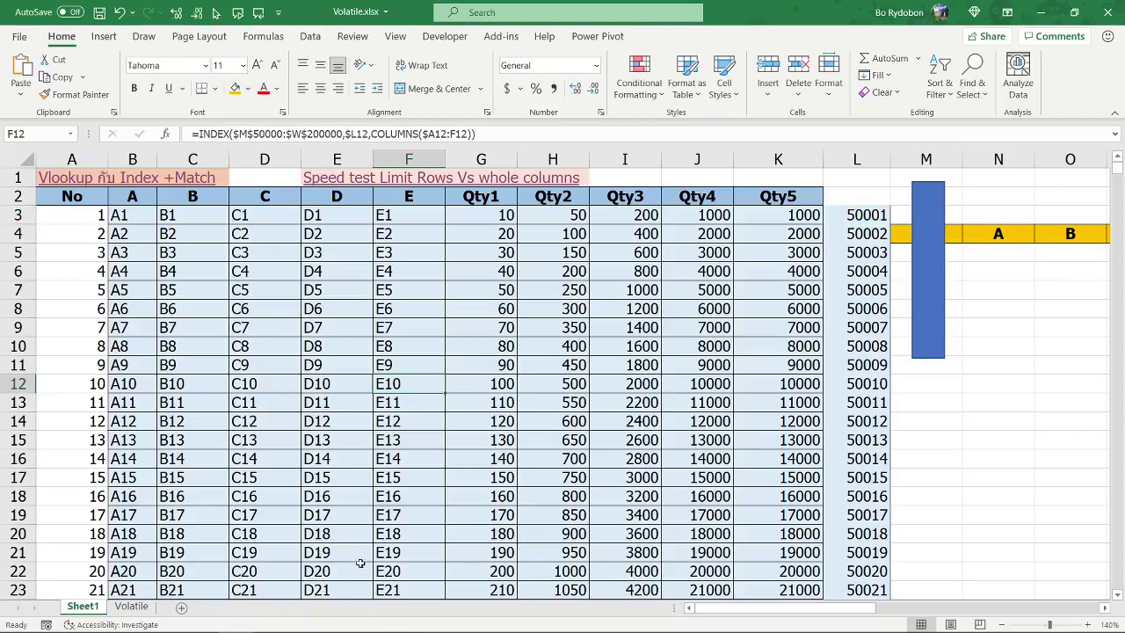
{"action": "left_click", "coordinate": [131, 607]}
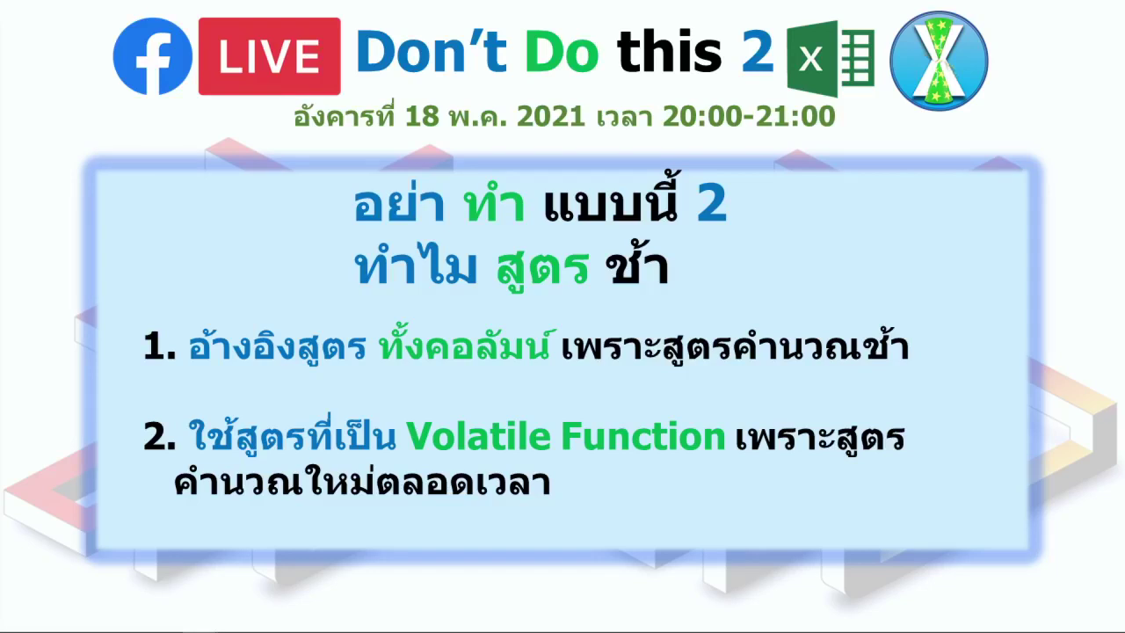
{"action": "mouse_move", "coordinate": [201, 618]}
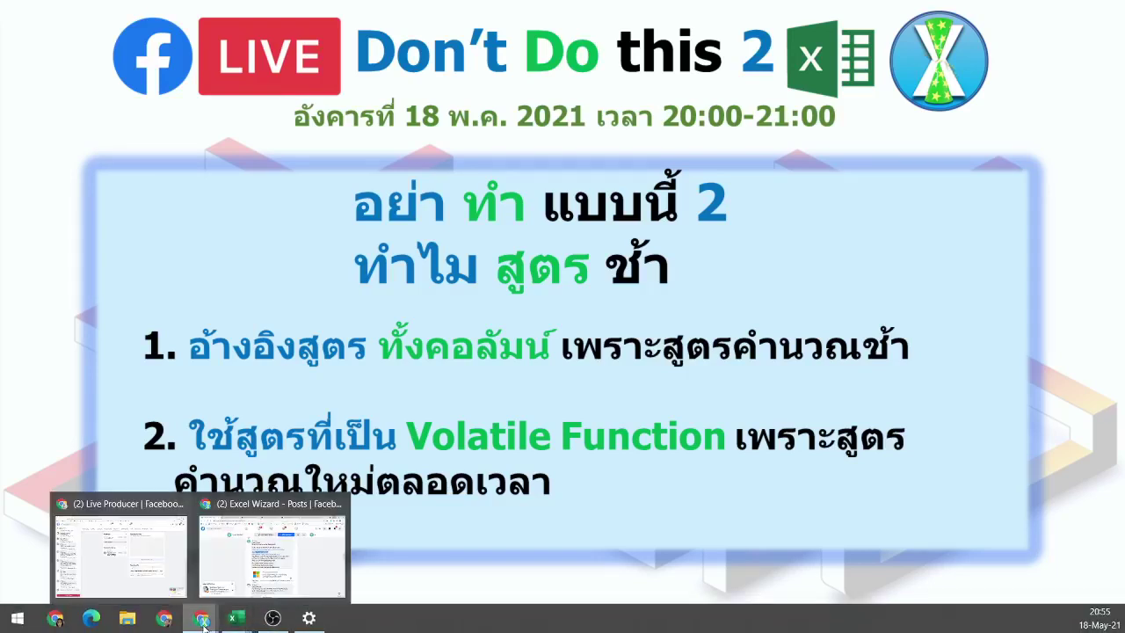
- Bring back the Excel Wizard post in the browser and scroll to its top
{"action": "left_click", "coordinate": [267, 568]}
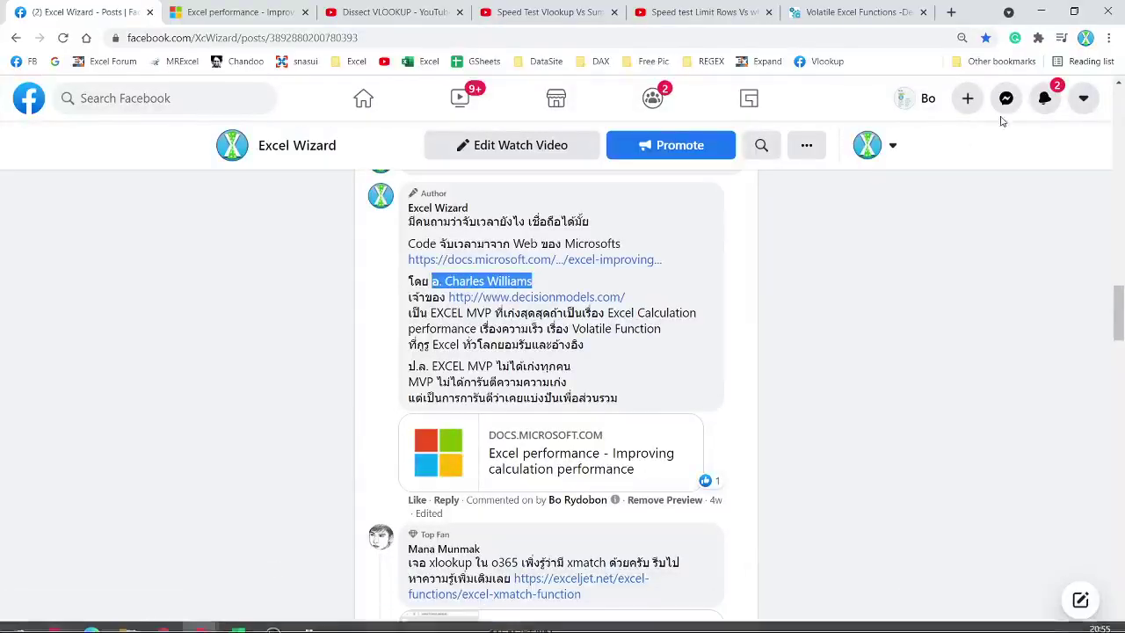
{"action": "scroll", "coordinate": [643, 188], "scroll_direction": "up", "scroll_amount": 2}
{"action": "scroll", "coordinate": [643, 188], "scroll_direction": "up", "scroll_amount": 3}
{"action": "scroll", "coordinate": [234, 211], "scroll_direction": "up", "scroll_amount": 3}
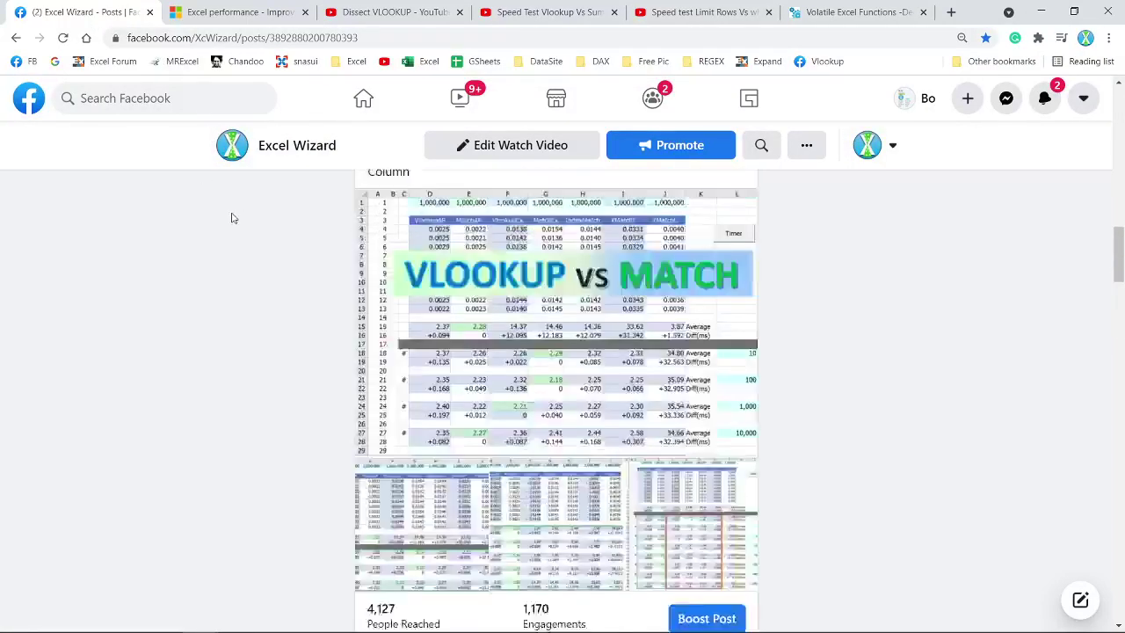
{"action": "scroll", "coordinate": [234, 211], "scroll_direction": "up", "scroll_amount": 4}
- Load the Facebook home page and close the other browser tabs to the right
{"action": "left_click", "coordinate": [233, 13]}
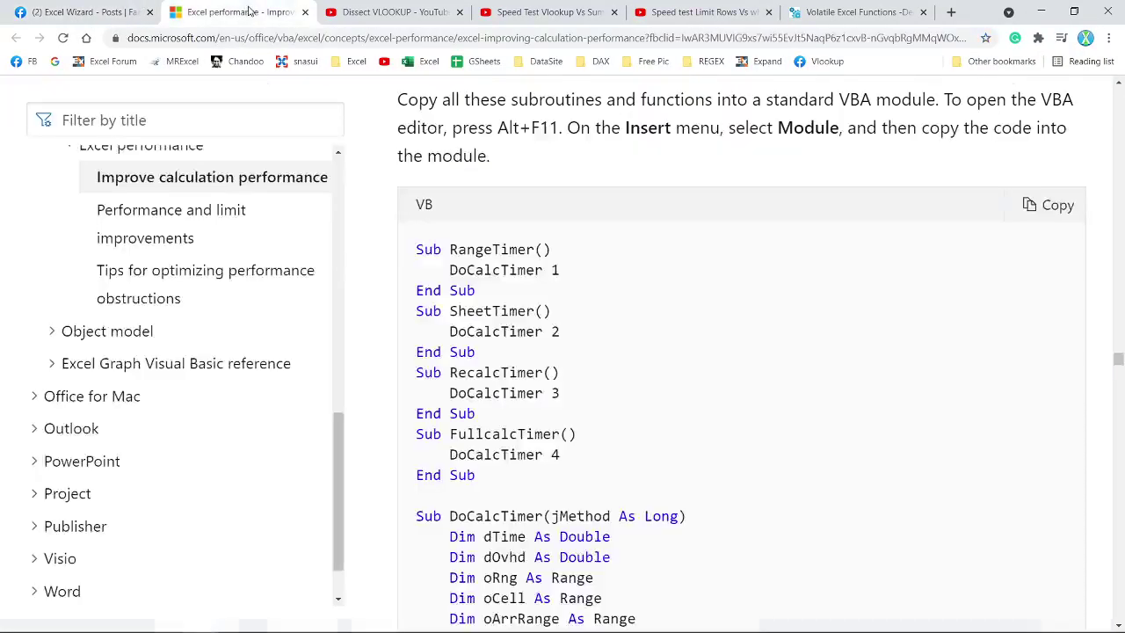
{"action": "left_click", "coordinate": [34, 61]}
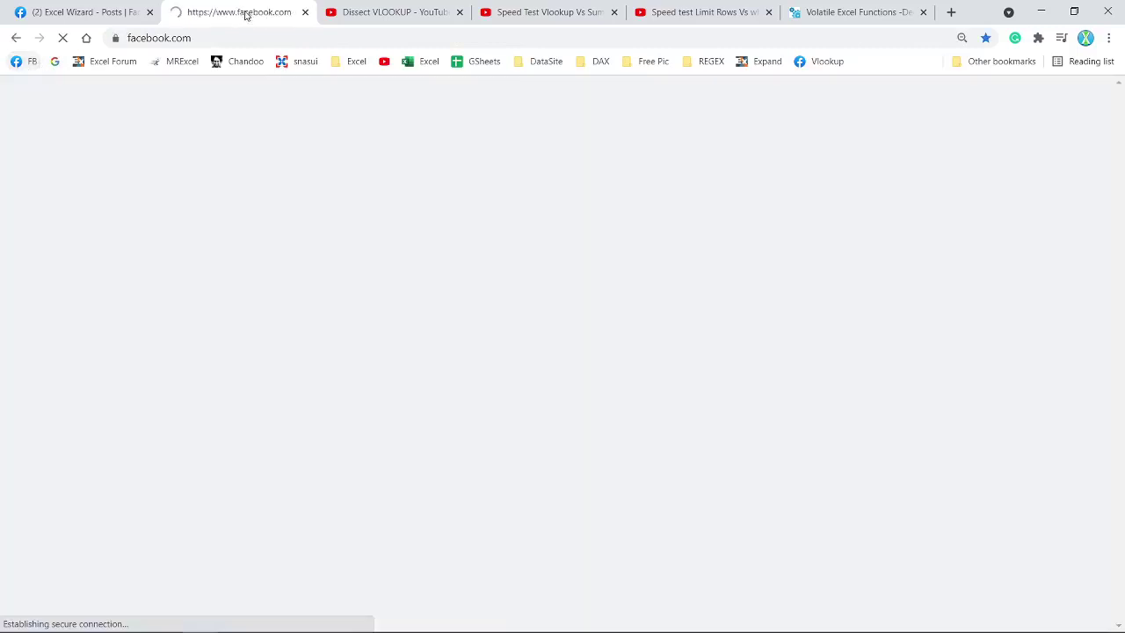
{"action": "right_click", "coordinate": [244, 12]}
{"action": "left_click", "coordinate": [326, 230]}
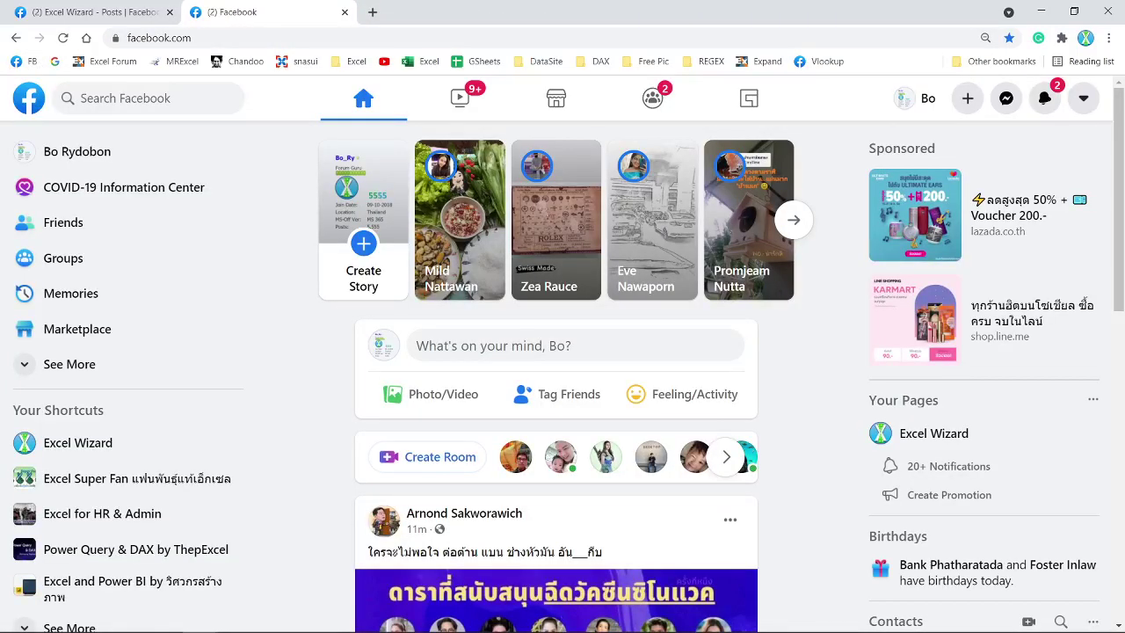
- Open the Excel Super Fan group and scroll the feed down to the May 15 Excel video post
{"action": "left_click", "coordinate": [155, 494]}
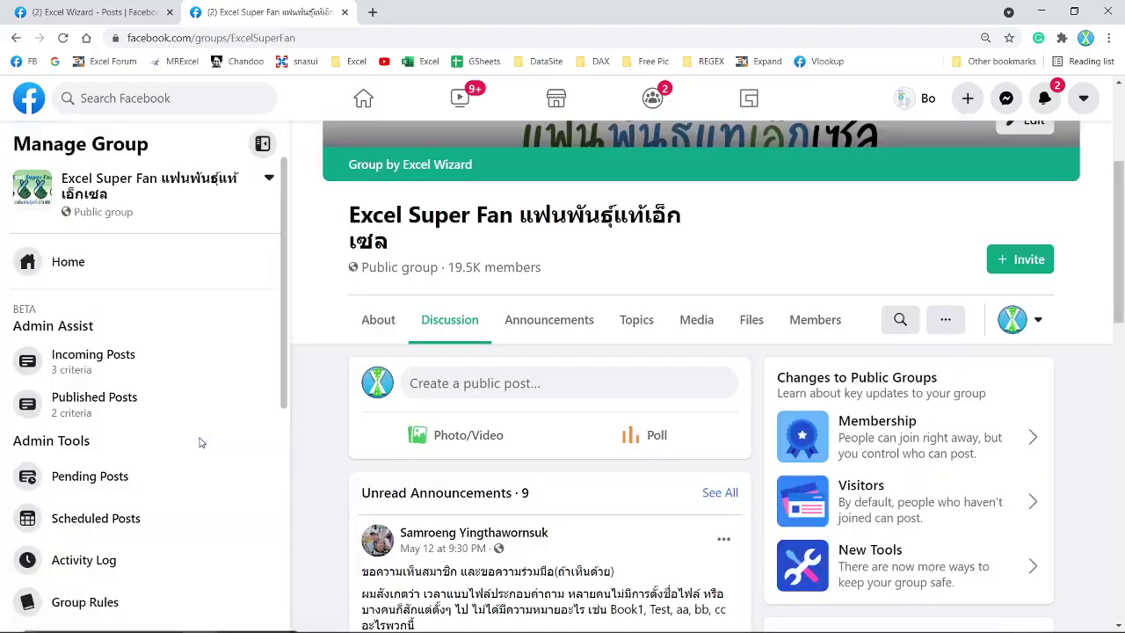
{"action": "scroll", "coordinate": [341, 364], "scroll_direction": "down", "scroll_amount": 4}
{"action": "scroll", "coordinate": [343, 361], "scroll_direction": "down", "scroll_amount": 2}
{"action": "scroll", "coordinate": [347, 356], "scroll_direction": "down", "scroll_amount": 4}
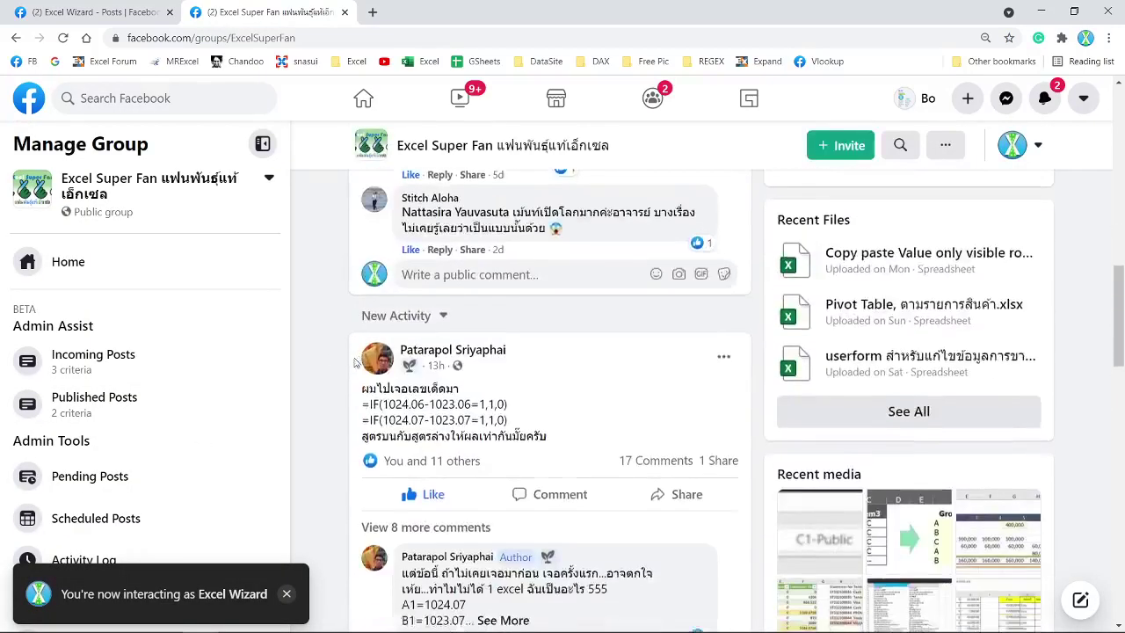
{"action": "scroll", "coordinate": [352, 352], "scroll_direction": "down", "scroll_amount": 5}
{"action": "scroll", "coordinate": [353, 350], "scroll_direction": "down", "scroll_amount": 1}
{"action": "scroll", "coordinate": [353, 350], "scroll_direction": "down", "scroll_amount": 2}
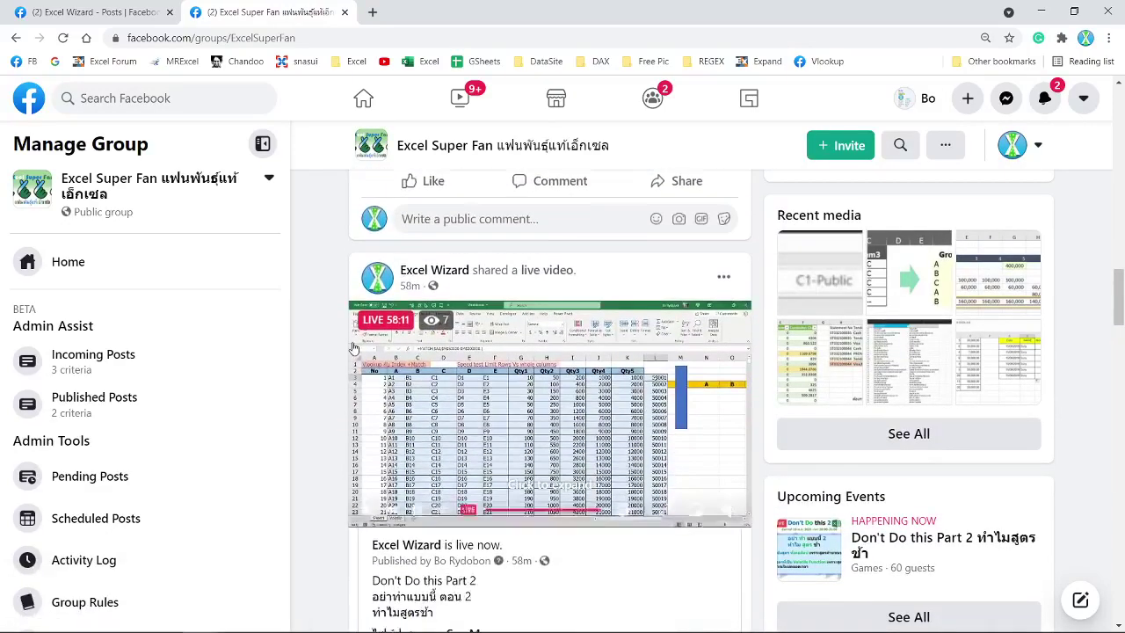
{"action": "scroll", "coordinate": [353, 350], "scroll_direction": "down", "scroll_amount": 3}
{"action": "scroll", "coordinate": [353, 348], "scroll_direction": "down", "scroll_amount": 2}
{"action": "scroll", "coordinate": [353, 348], "scroll_direction": "down", "scroll_amount": 1}
{"action": "scroll", "coordinate": [352, 348], "scroll_direction": "down", "scroll_amount": 1}
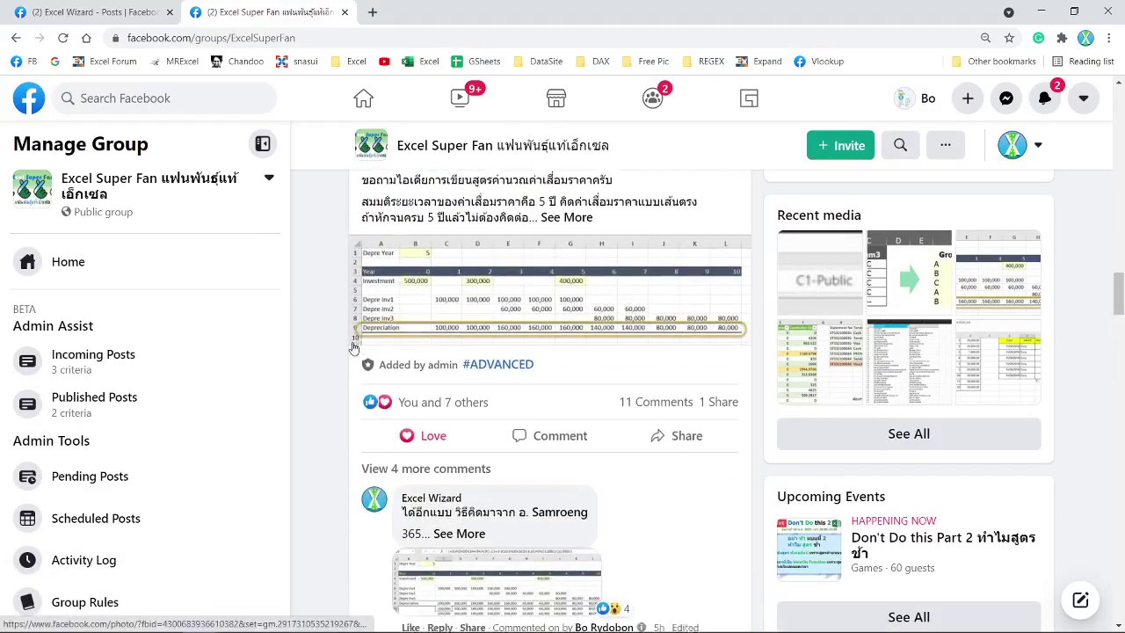
{"action": "scroll", "coordinate": [352, 348], "scroll_direction": "down", "scroll_amount": 2}
{"action": "scroll", "coordinate": [352, 348], "scroll_direction": "down", "scroll_amount": 2}
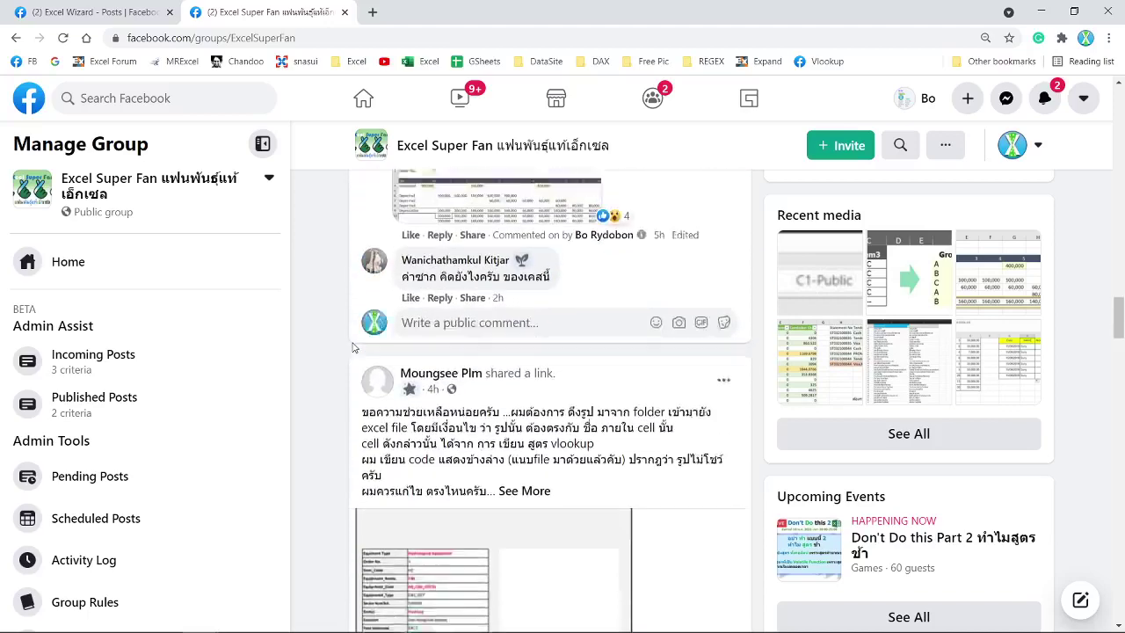
{"action": "scroll", "coordinate": [353, 348], "scroll_direction": "down", "scroll_amount": 1}
{"action": "scroll", "coordinate": [353, 348], "scroll_direction": "down", "scroll_amount": 3}
{"action": "scroll", "coordinate": [348, 341], "scroll_direction": "down", "scroll_amount": 1}
{"action": "scroll", "coordinate": [347, 341], "scroll_direction": "down", "scroll_amount": 1}
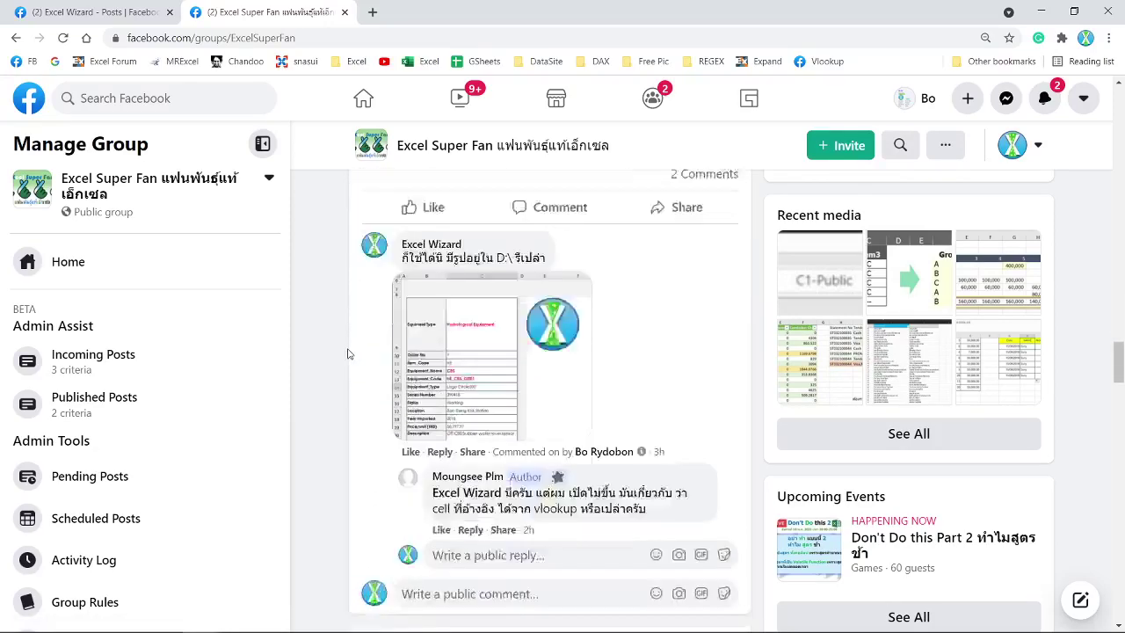
{"action": "scroll", "coordinate": [345, 355], "scroll_direction": "down", "scroll_amount": 1}
{"action": "scroll", "coordinate": [345, 355], "scroll_direction": "down", "scroll_amount": 3}
{"action": "scroll", "coordinate": [344, 354], "scroll_direction": "down", "scroll_amount": 2}
{"action": "scroll", "coordinate": [343, 357], "scroll_direction": "down", "scroll_amount": 2}
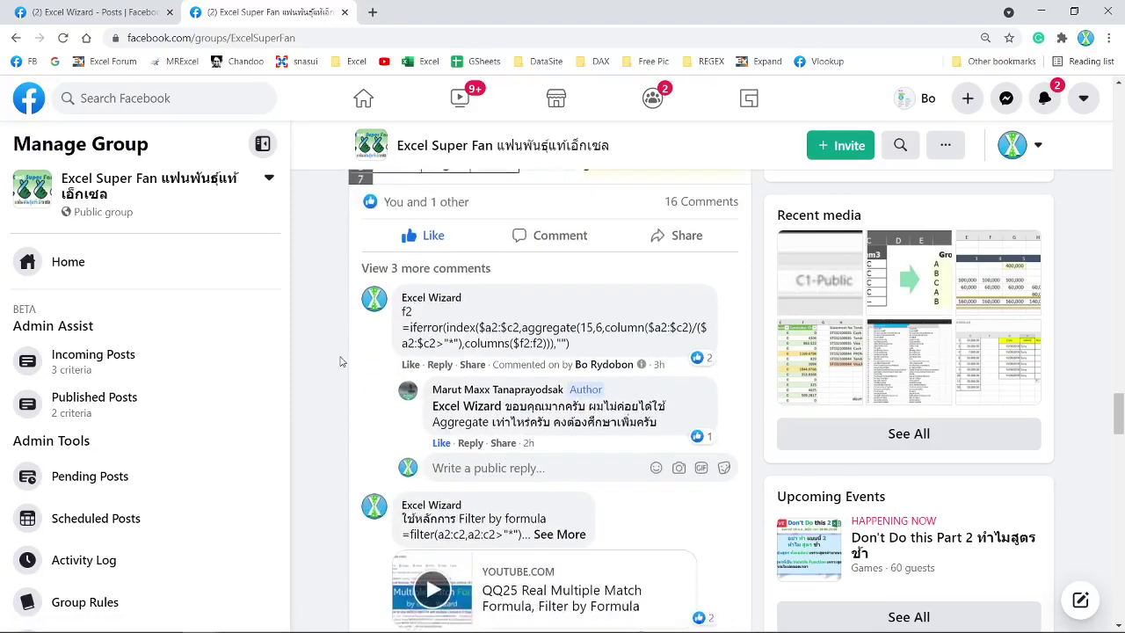
{"action": "scroll", "coordinate": [341, 360], "scroll_direction": "down", "scroll_amount": 1}
{"action": "scroll", "coordinate": [339, 363], "scroll_direction": "down", "scroll_amount": 2}
{"action": "scroll", "coordinate": [339, 362], "scroll_direction": "down", "scroll_amount": 2}
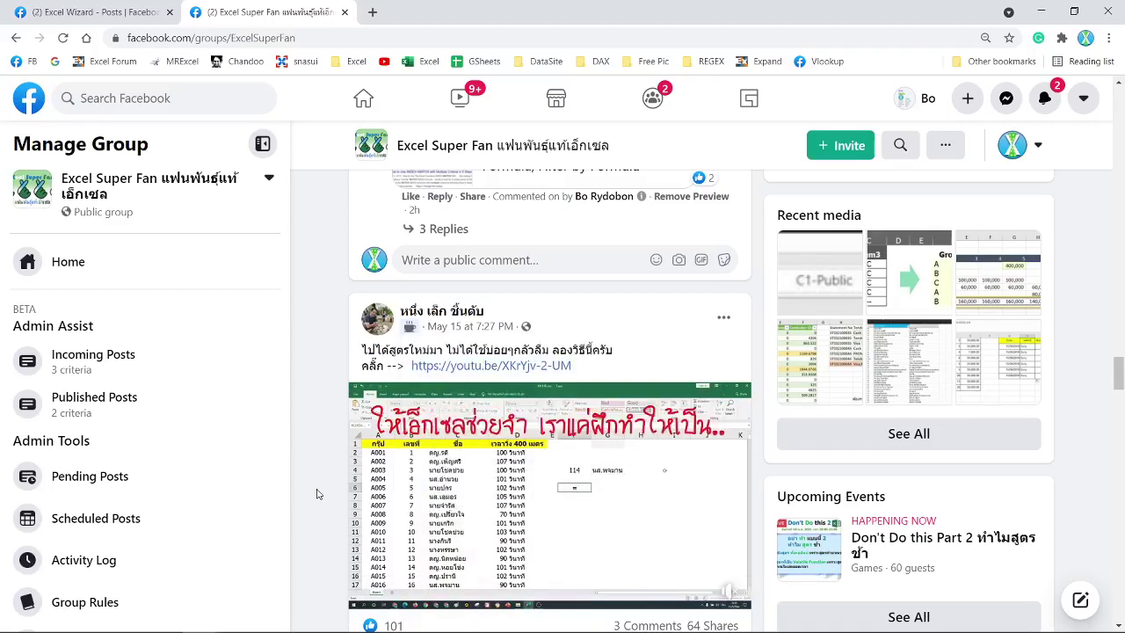
{"action": "scroll", "coordinate": [322, 489], "scroll_direction": "down", "scroll_amount": 1}
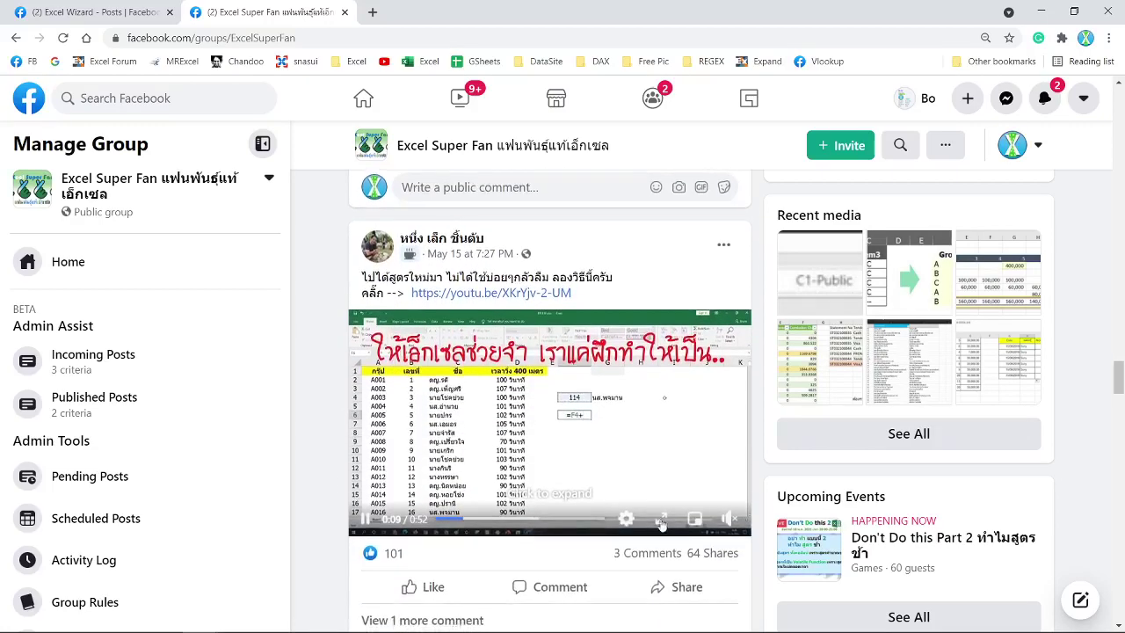
{"action": "left_click", "coordinate": [661, 524]}
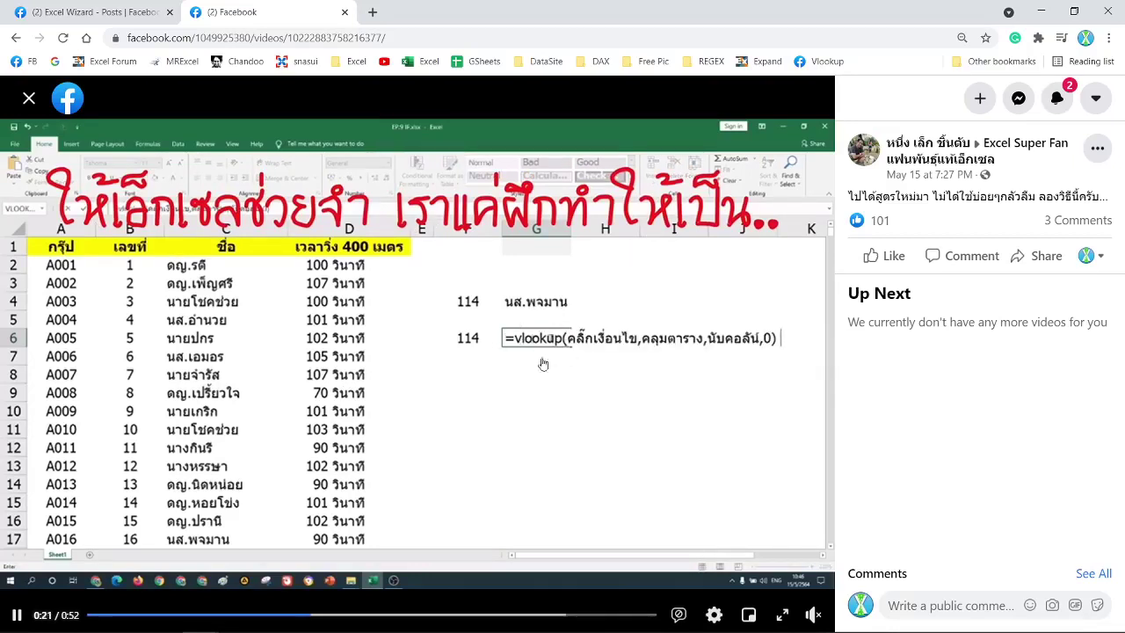
{"action": "left_click", "coordinate": [294, 622]}
{"action": "left_click", "coordinate": [266, 622]}
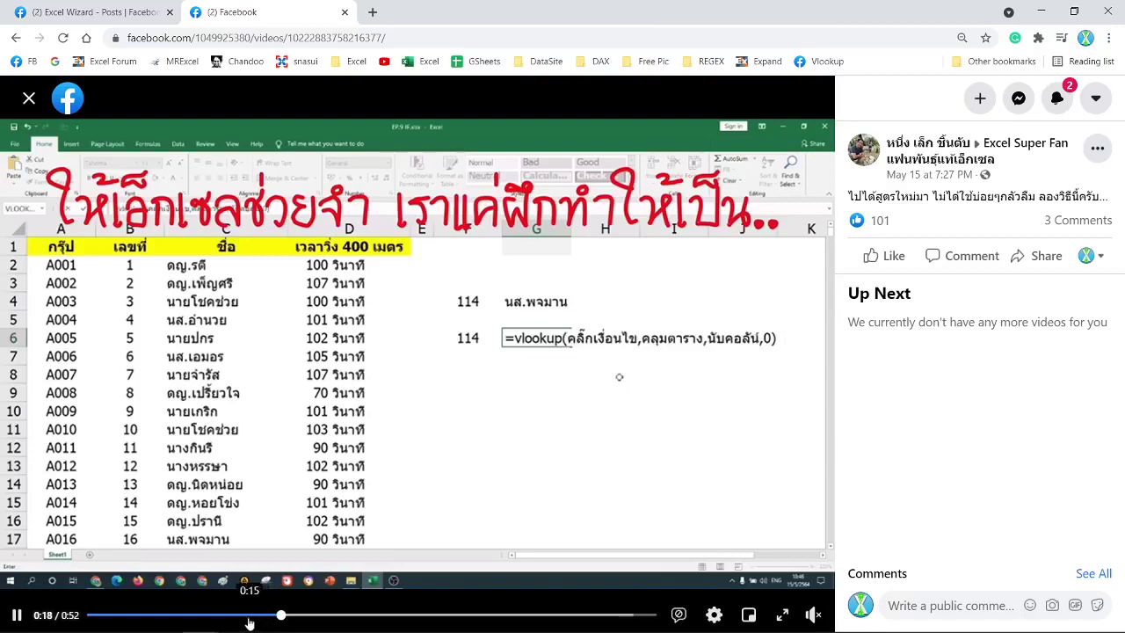
{"action": "left_click", "coordinate": [229, 615]}
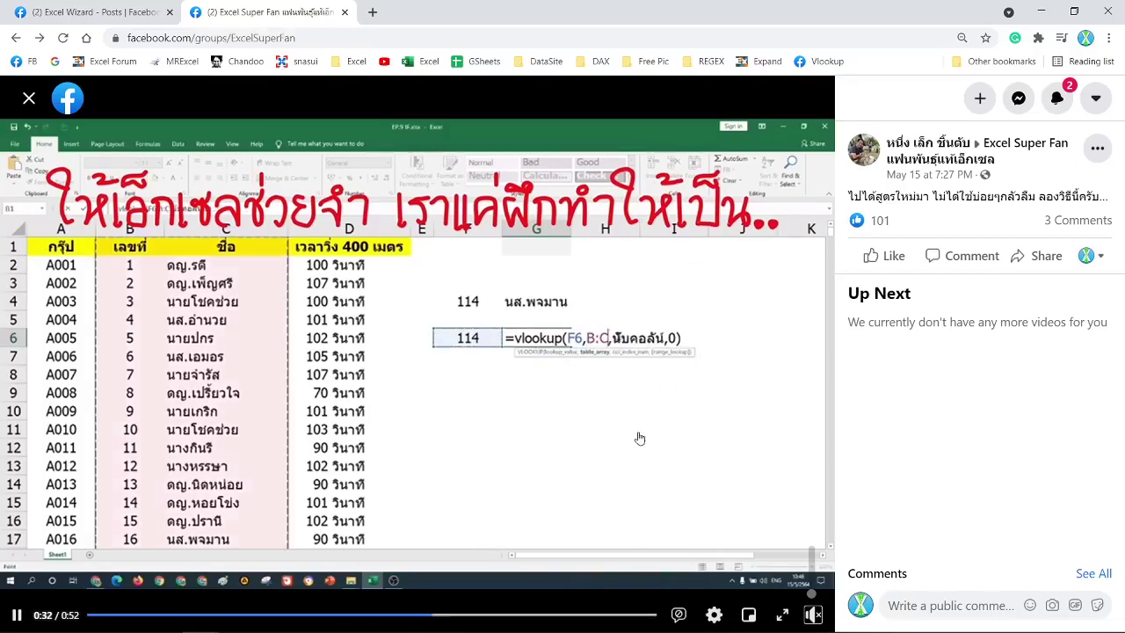
{"action": "key", "text": "Escape"}
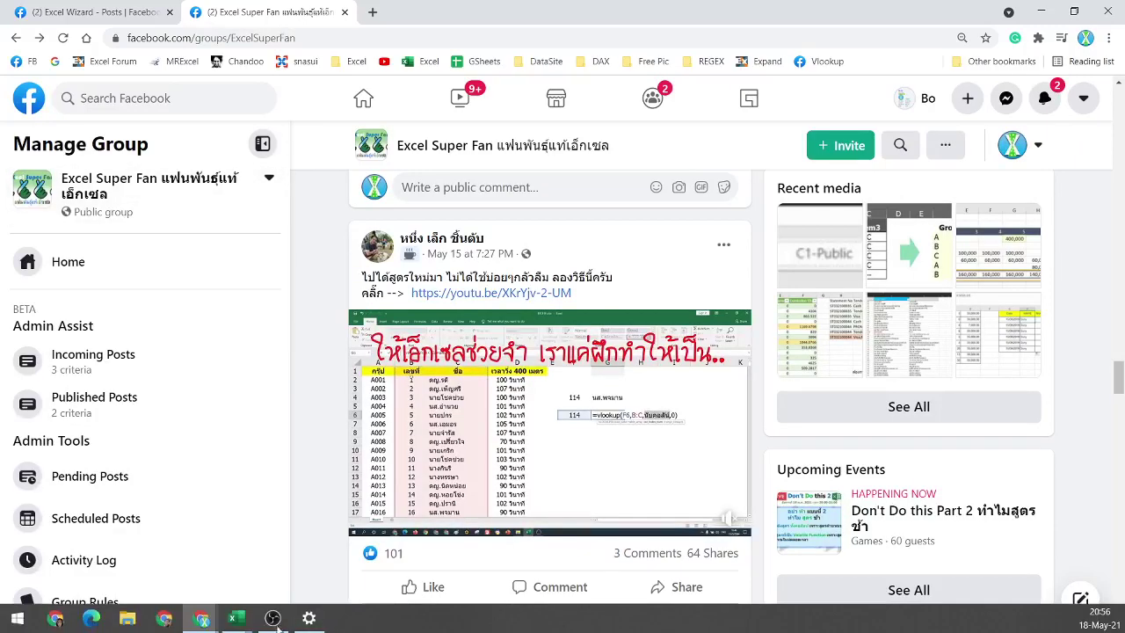
- Expand the video post's hidden comment and view its Function Arguments screenshot full size
{"action": "left_click", "coordinate": [236, 618]}
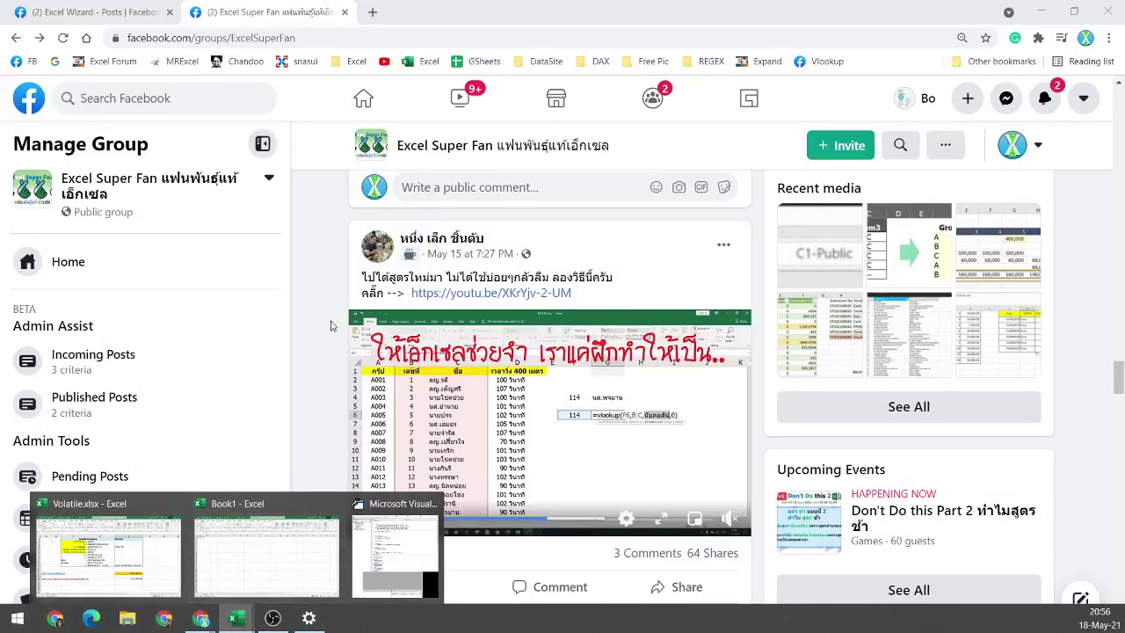
{"action": "scroll", "coordinate": [339, 349], "scroll_direction": "down", "scroll_amount": 4}
{"action": "scroll", "coordinate": [344, 349], "scroll_direction": "down", "scroll_amount": 3}
{"action": "scroll", "coordinate": [344, 349], "scroll_direction": "up", "scroll_amount": 2}
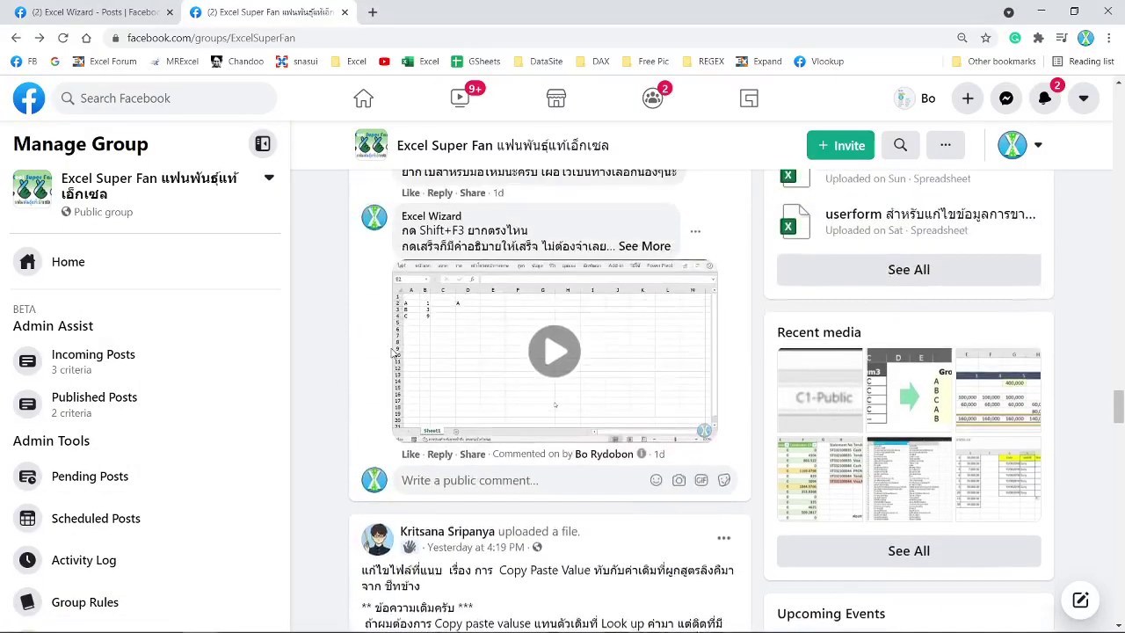
{"action": "scroll", "coordinate": [344, 349], "scroll_direction": "up", "scroll_amount": 2}
{"action": "left_click", "coordinate": [435, 252]}
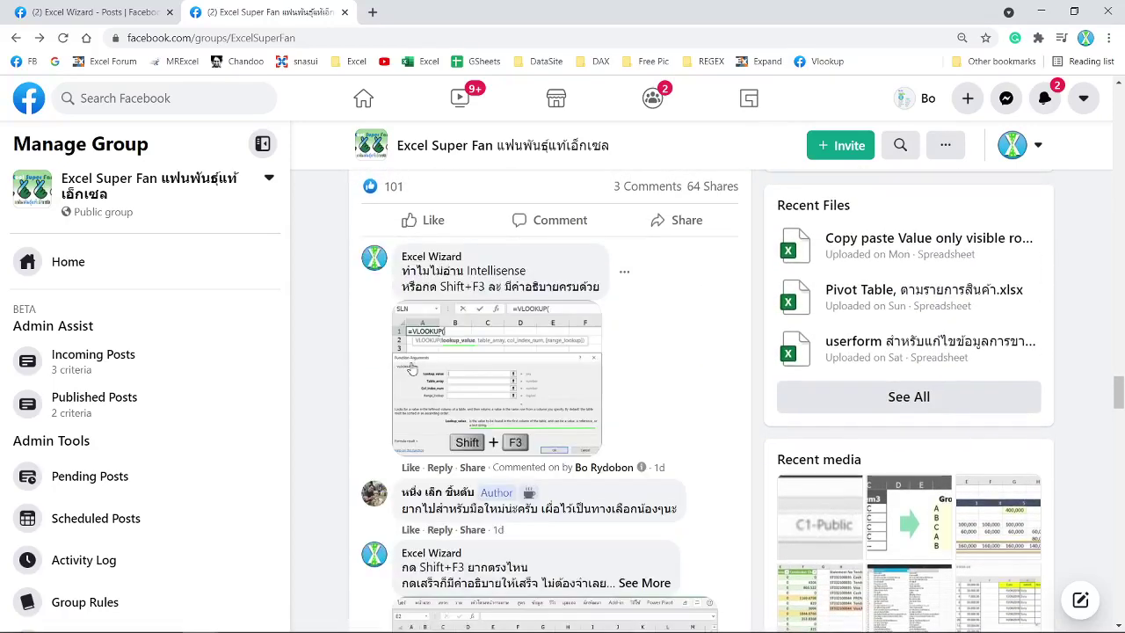
{"action": "left_click", "coordinate": [453, 374]}
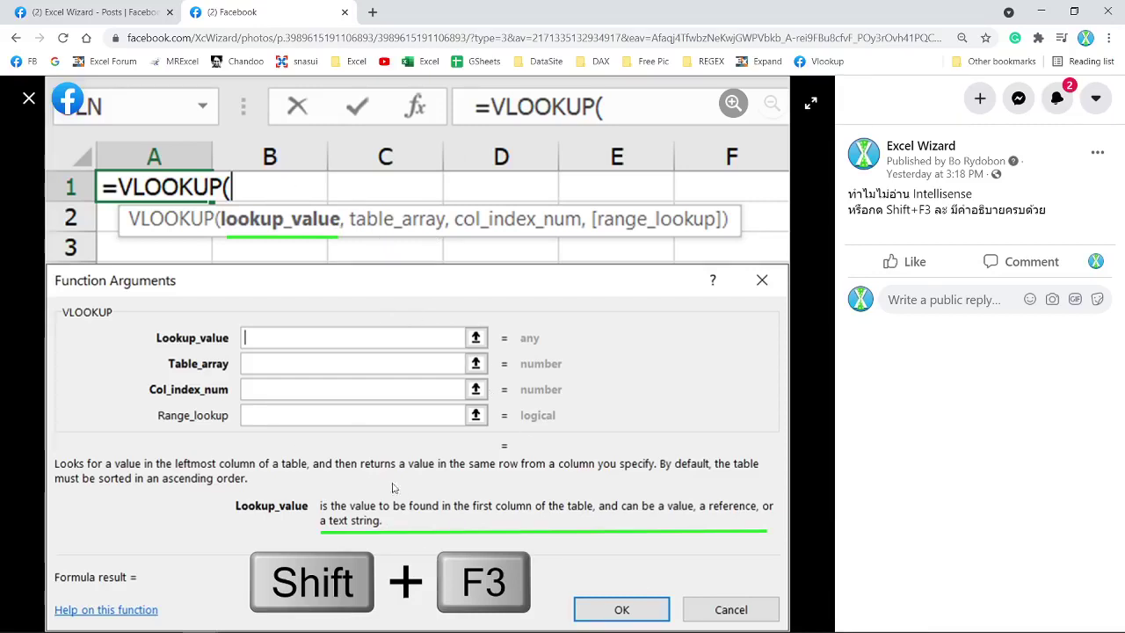
{"action": "key", "text": "Escape"}
- Bring the blank Book1 workbook to the front
{"action": "scroll", "coordinate": [466, 394], "scroll_direction": "down", "scroll_amount": 4}
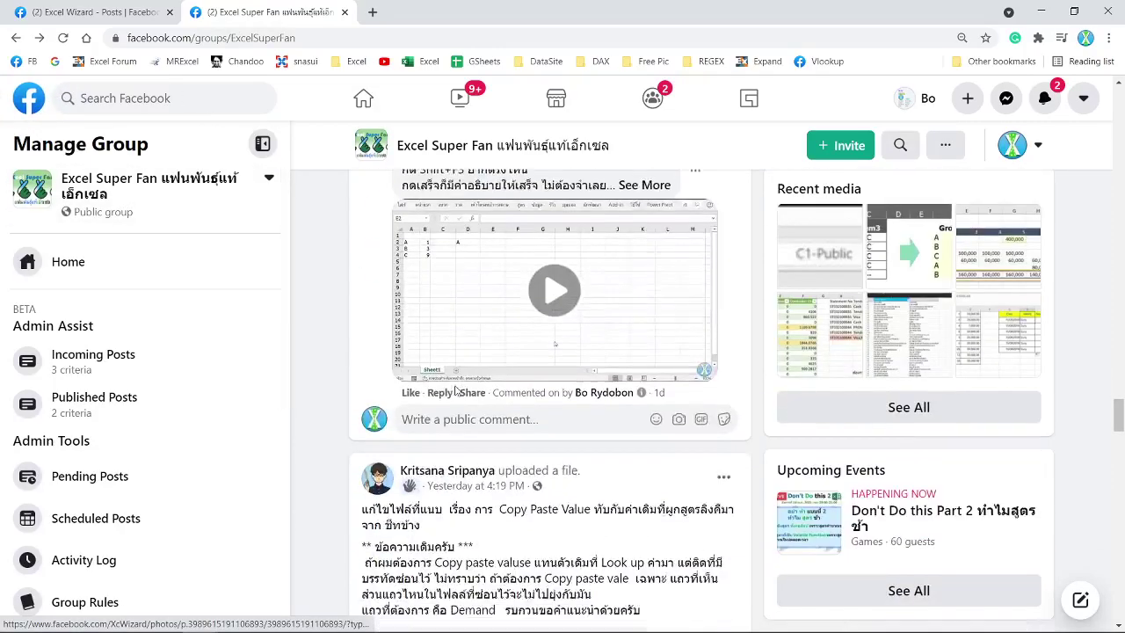
{"action": "scroll", "coordinate": [468, 399], "scroll_direction": "up", "scroll_amount": 1}
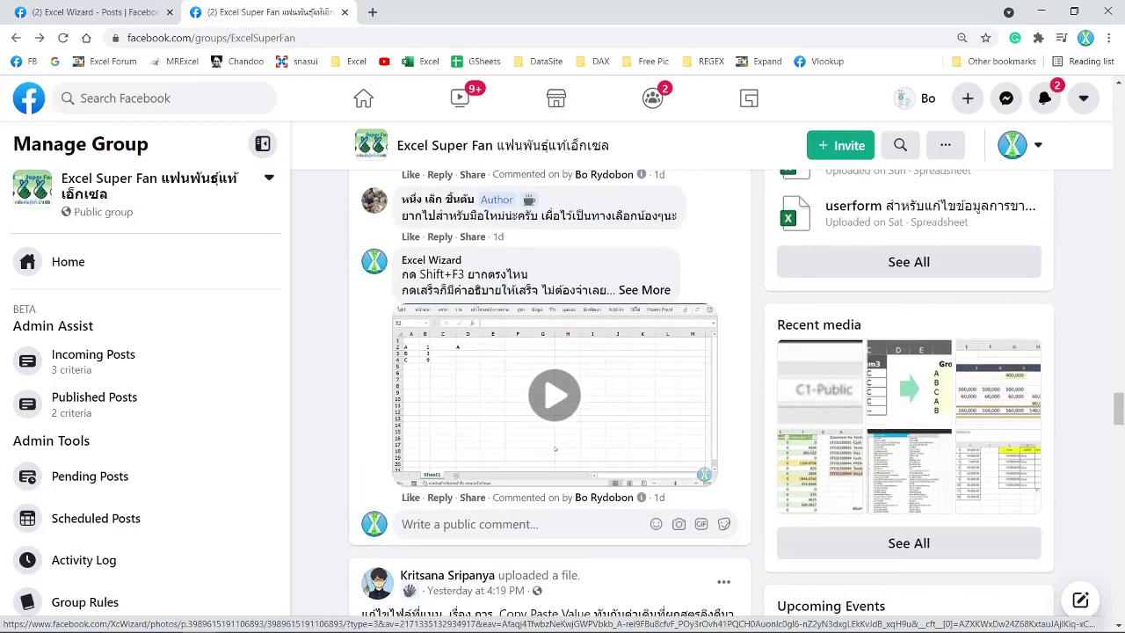
{"action": "mouse_move", "coordinate": [237, 627]}
{"action": "left_click", "coordinate": [278, 567]}
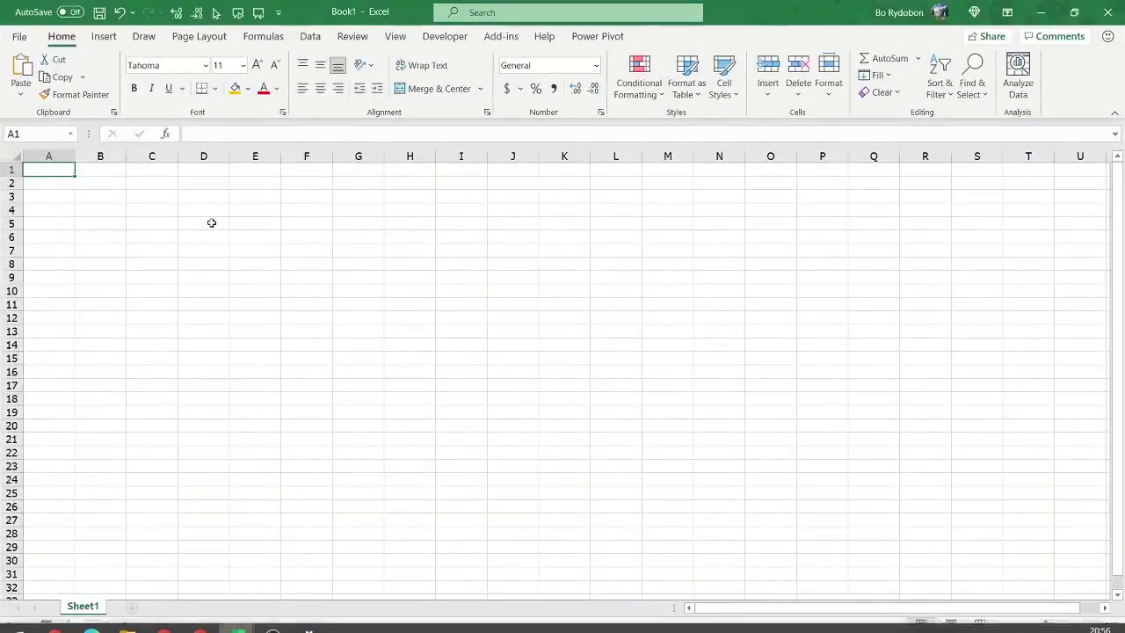
- With D4 selected in Book1, reach AutoCorrect Options via Alt+T+O and the Proofing page
{"action": "left_click", "coordinate": [209, 219]}
{"action": "left_click", "coordinate": [203, 213]}
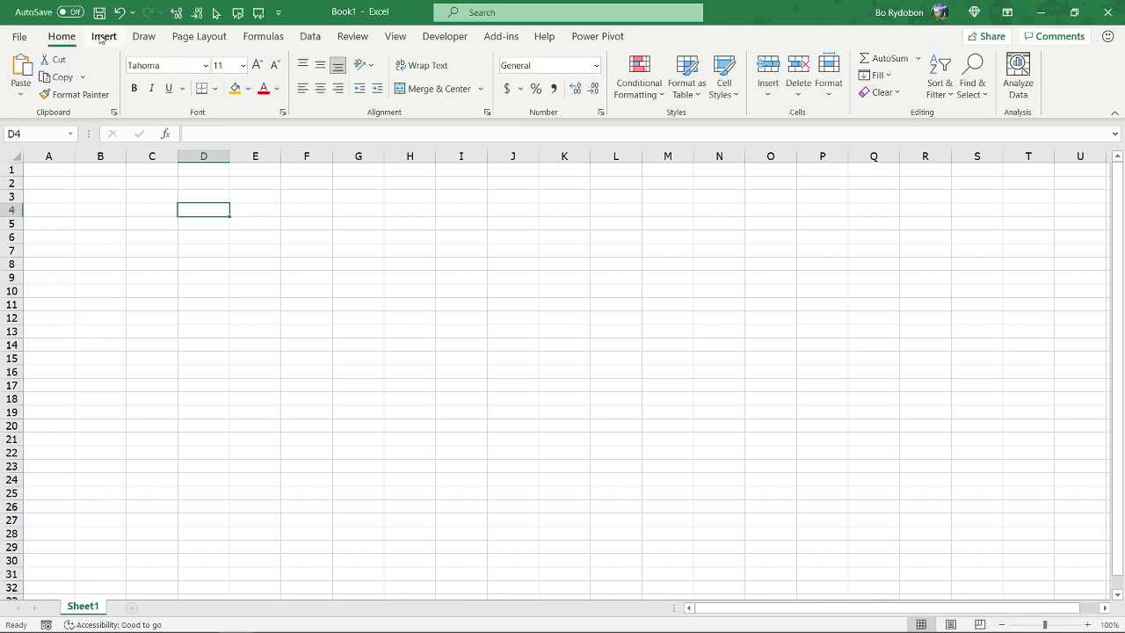
{"action": "key", "text": "alt"}
{"action": "key", "text": "t"}
{"action": "key", "text": "o"}
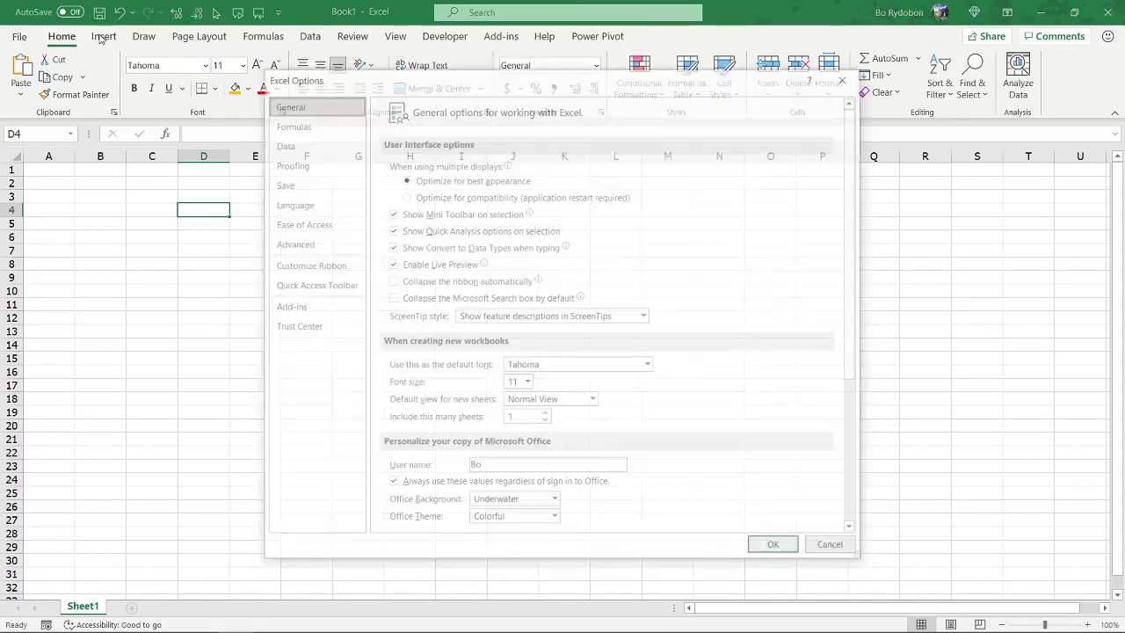
{"action": "left_click", "coordinate": [292, 165]}
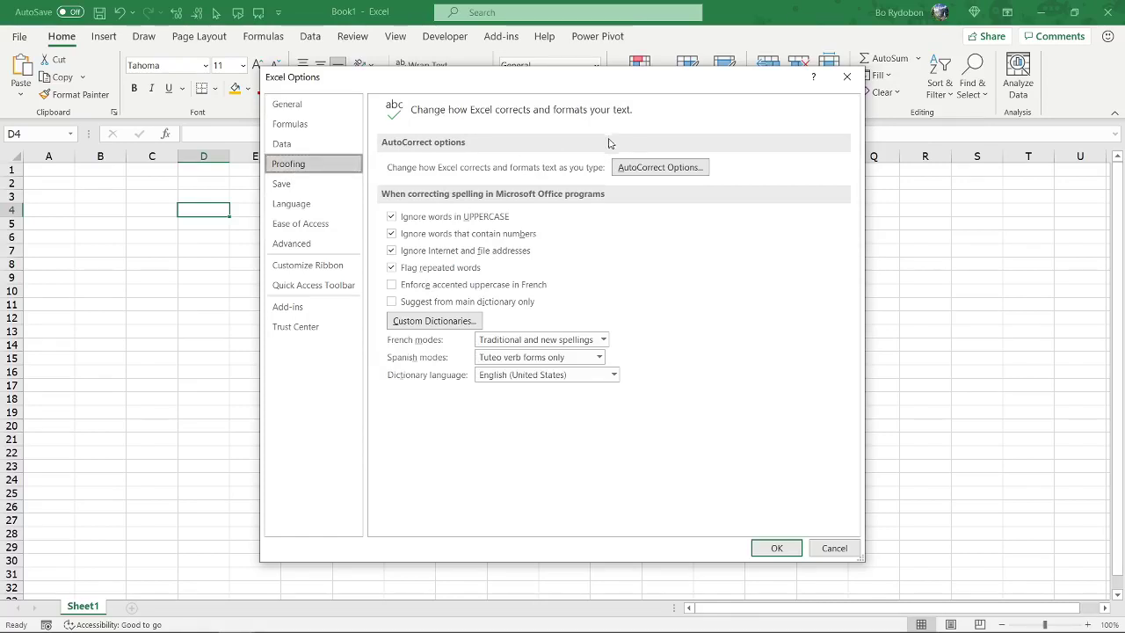
{"action": "left_click", "coordinate": [660, 170]}
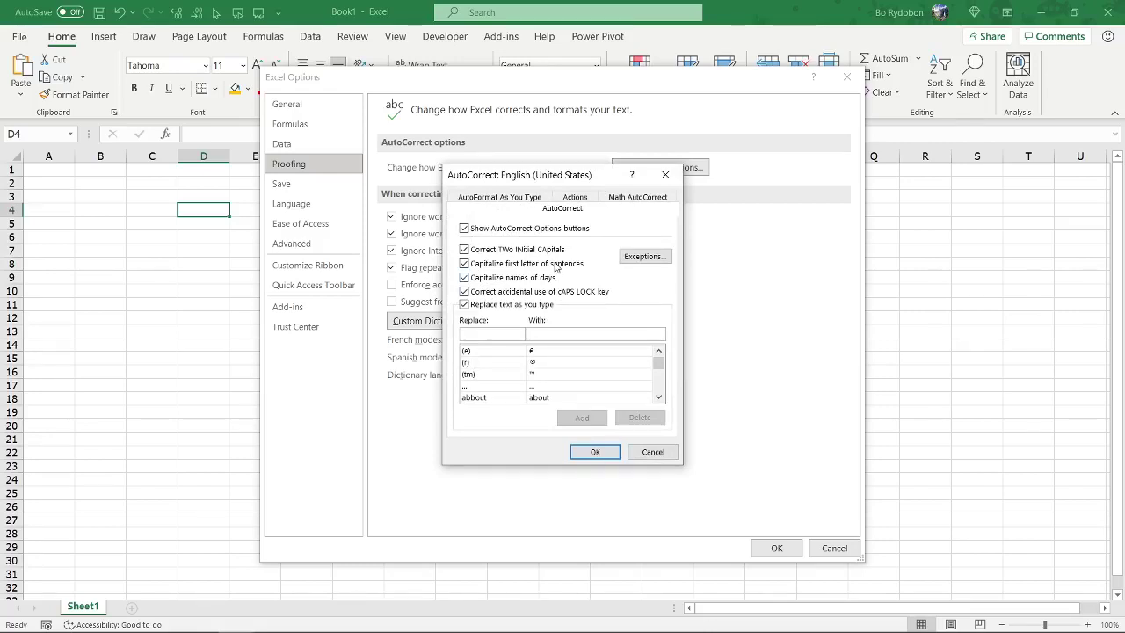
- Add an AutoCorrect entry replacing VL with a =vlookup(...) formula template, then close both dialogs
{"action": "left_click", "coordinate": [519, 333]}
{"action": "scroll", "coordinate": [563, 387], "scroll_direction": "down", "scroll_amount": 3}
{"action": "scroll", "coordinate": [554, 378], "scroll_direction": "down", "scroll_amount": 1}
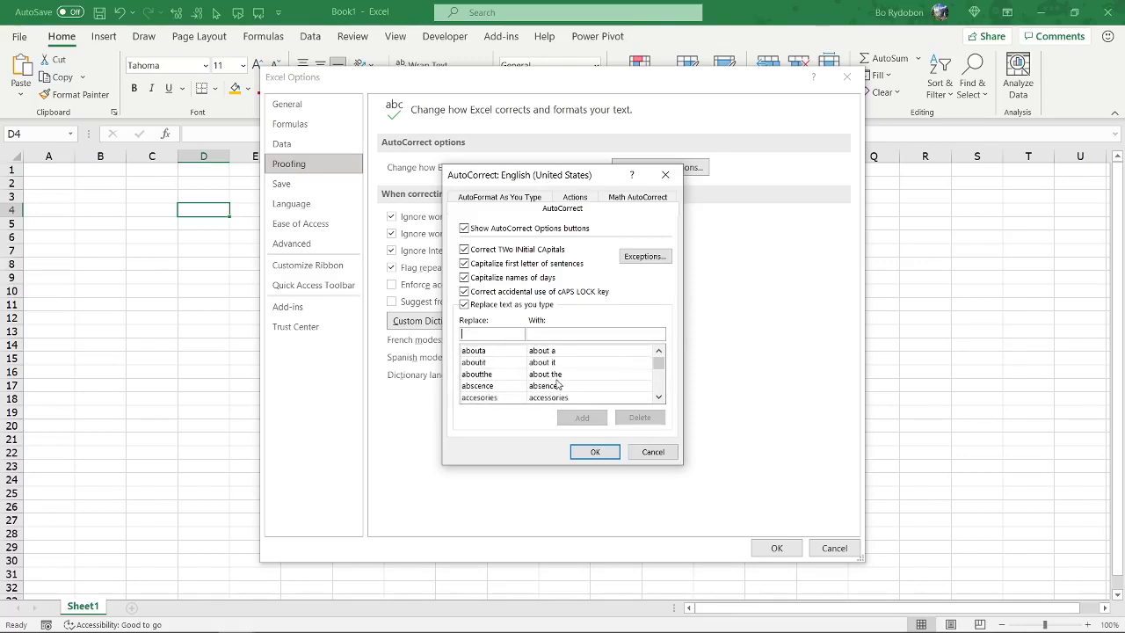
{"action": "scroll", "coordinate": [528, 387], "scroll_direction": "down", "scroll_amount": 2}
{"action": "scroll", "coordinate": [512, 394], "scroll_direction": "up", "scroll_amount": 3}
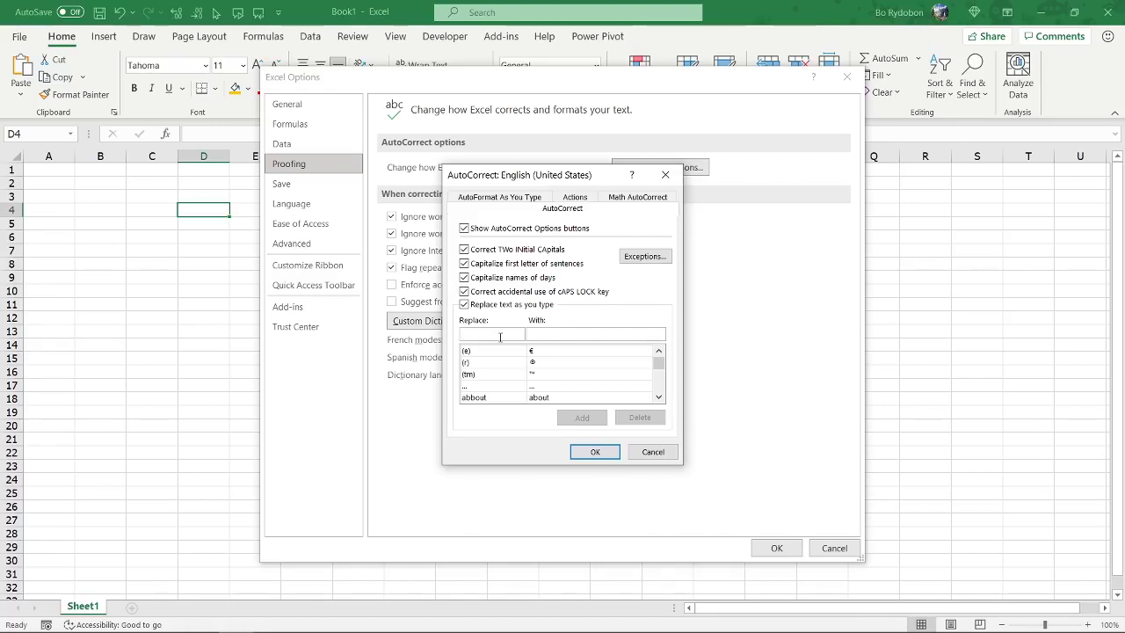
{"action": "type", "text": "V"}
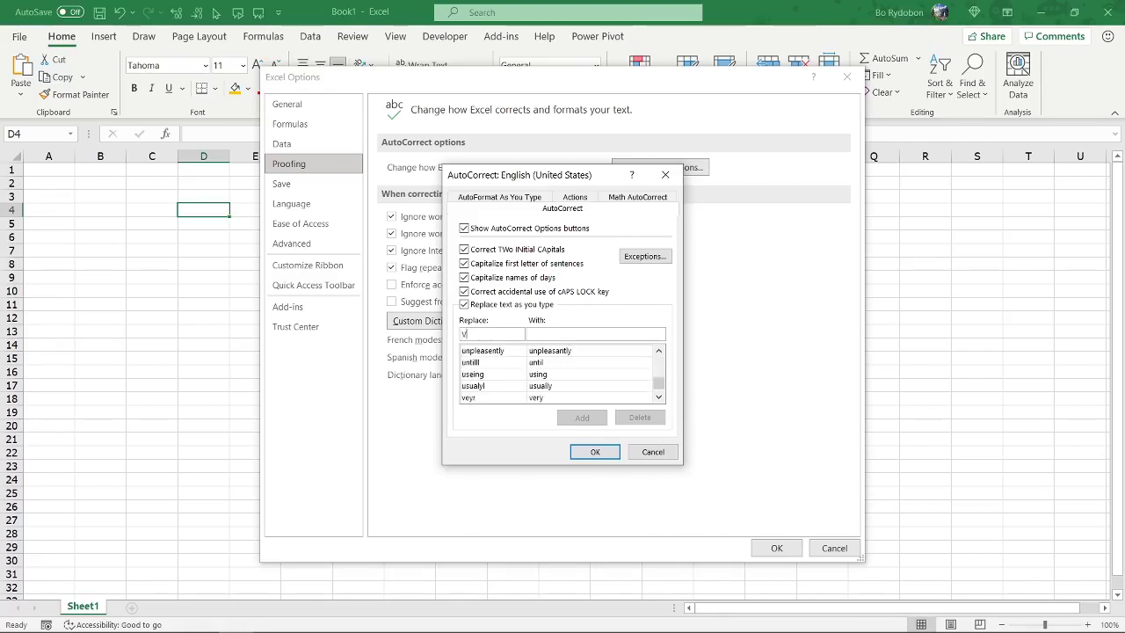
{"action": "type", "text": "K"}
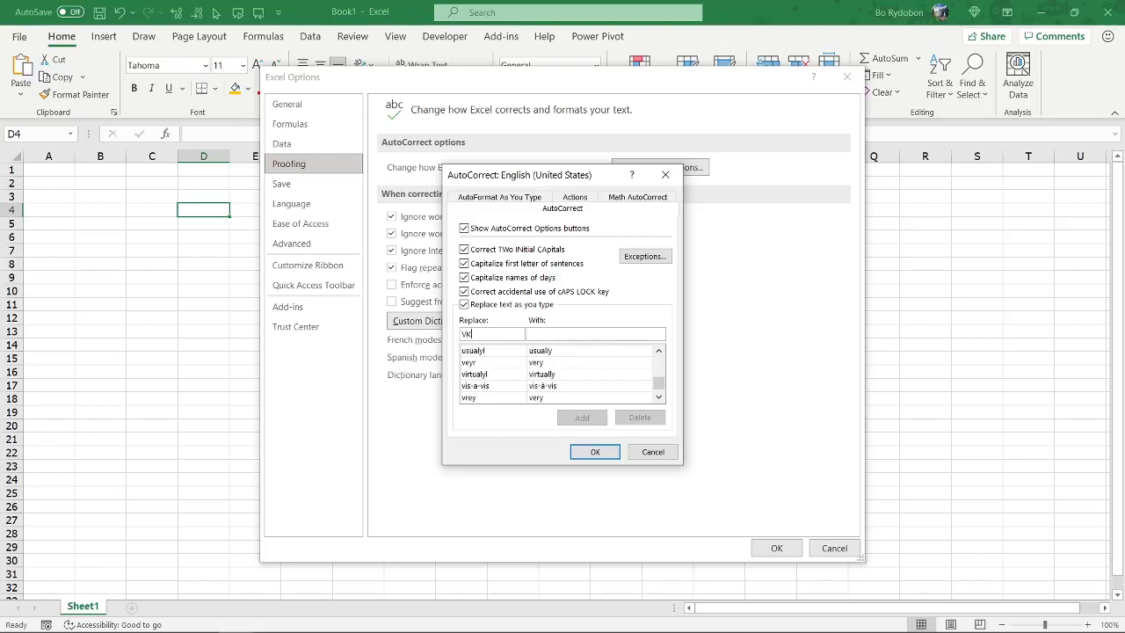
{"action": "type", "text": "L"}
{"action": "left_click", "coordinate": [569, 332]}
{"action": "type", "text": "=vlookup(ค่า,"}
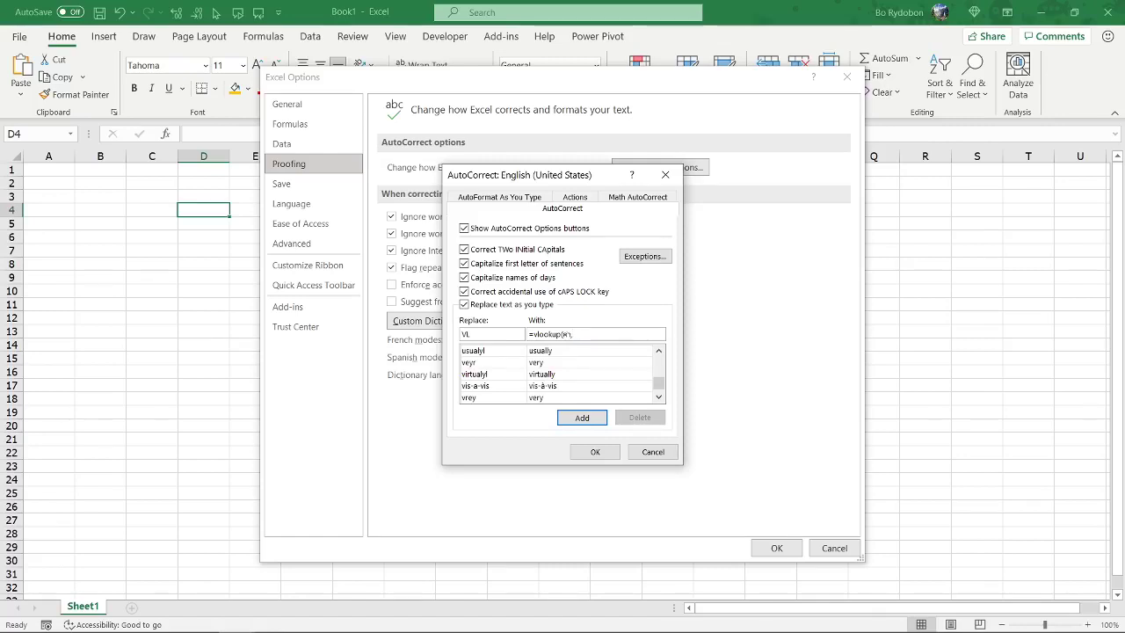
{"action": "type", "text": "#,"}
{"action": "left_click", "coordinate": [582, 417]}
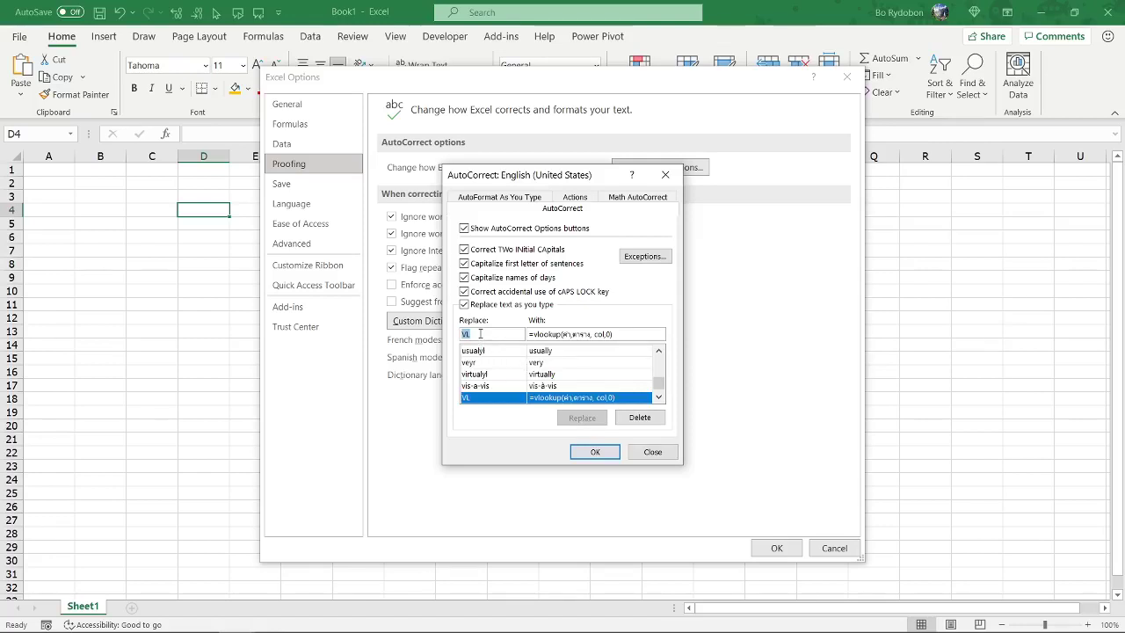
{"action": "left_click", "coordinate": [654, 452]}
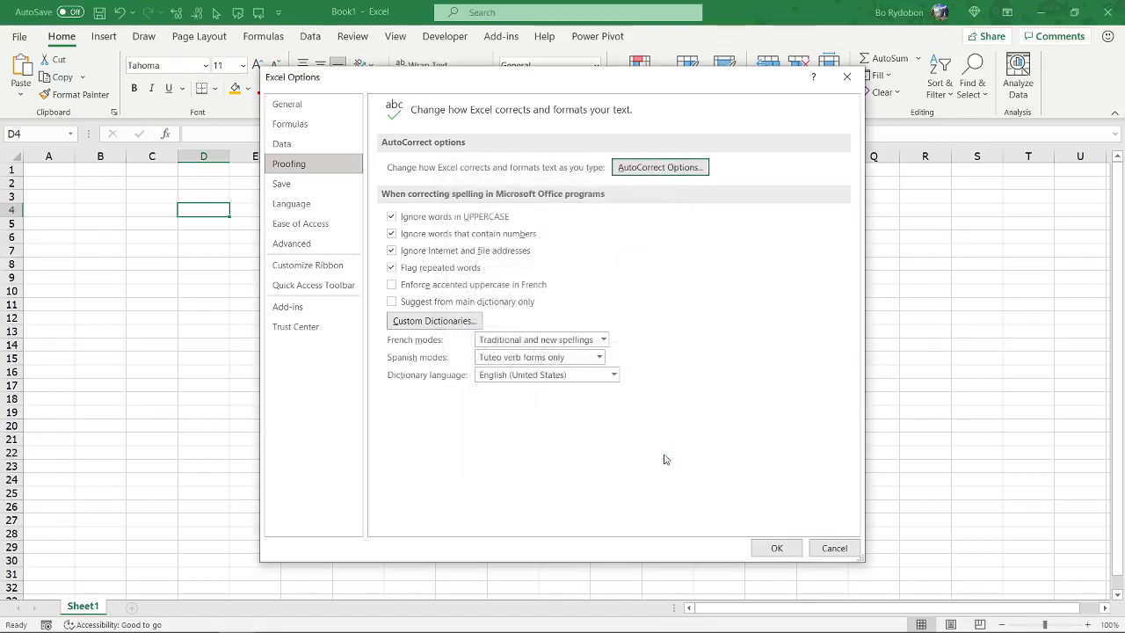
{"action": "left_click", "coordinate": [777, 548]}
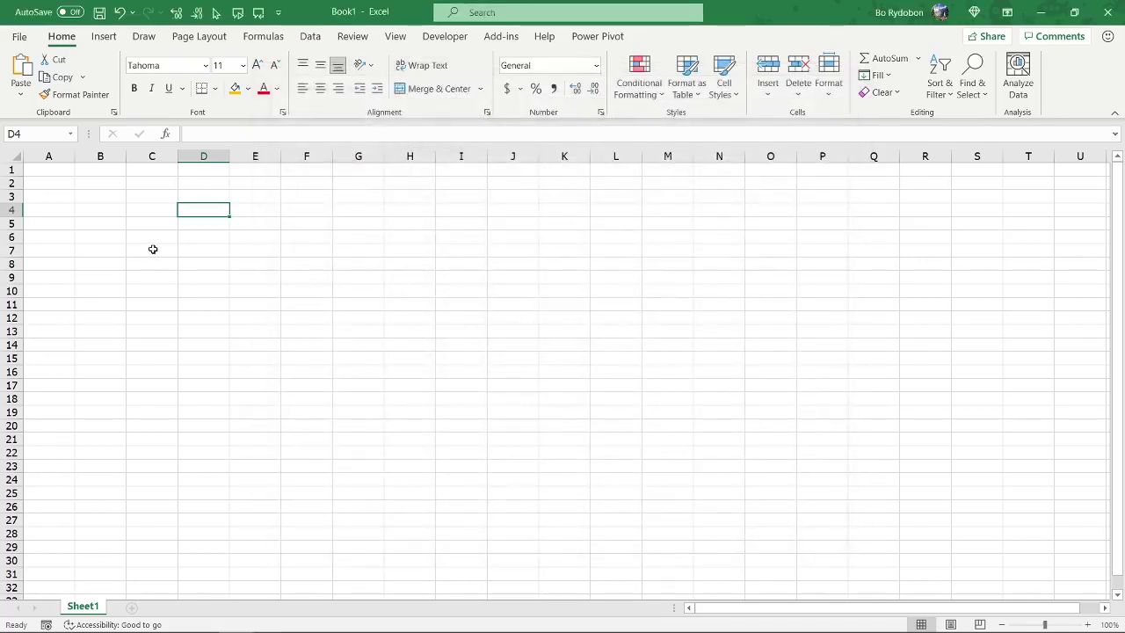
- Enter VK in cell A4, then begin reopening Excel Options
{"action": "type", "text": "V"}
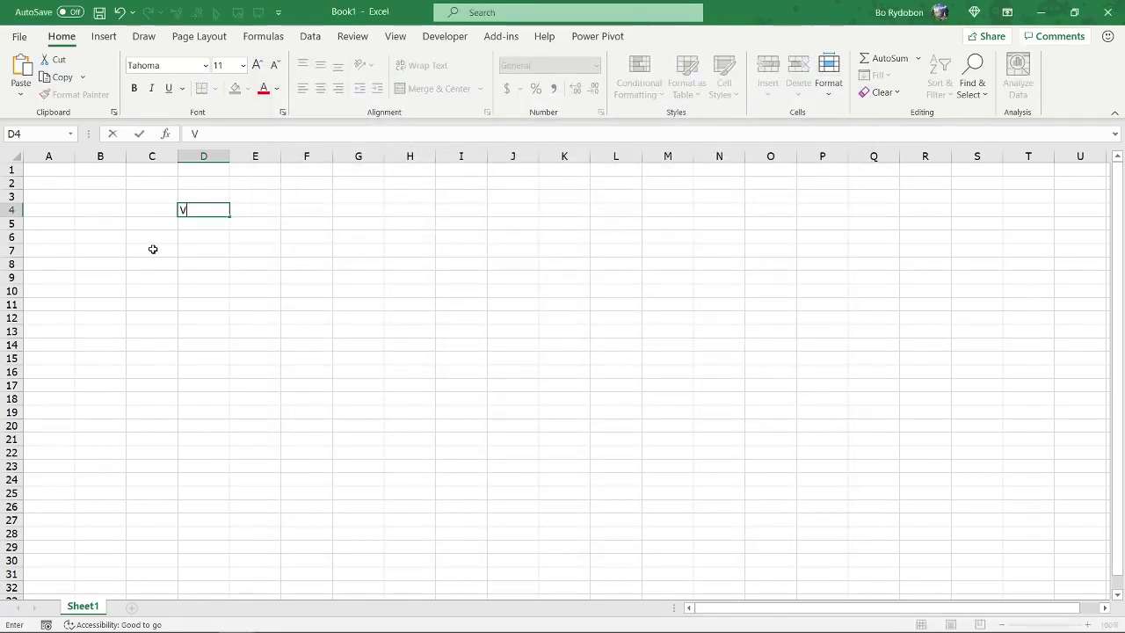
{"action": "key", "text": "Escape"}
{"action": "scroll", "coordinate": [196, 324], "scroll_direction": "up", "scroll_amount": 4}
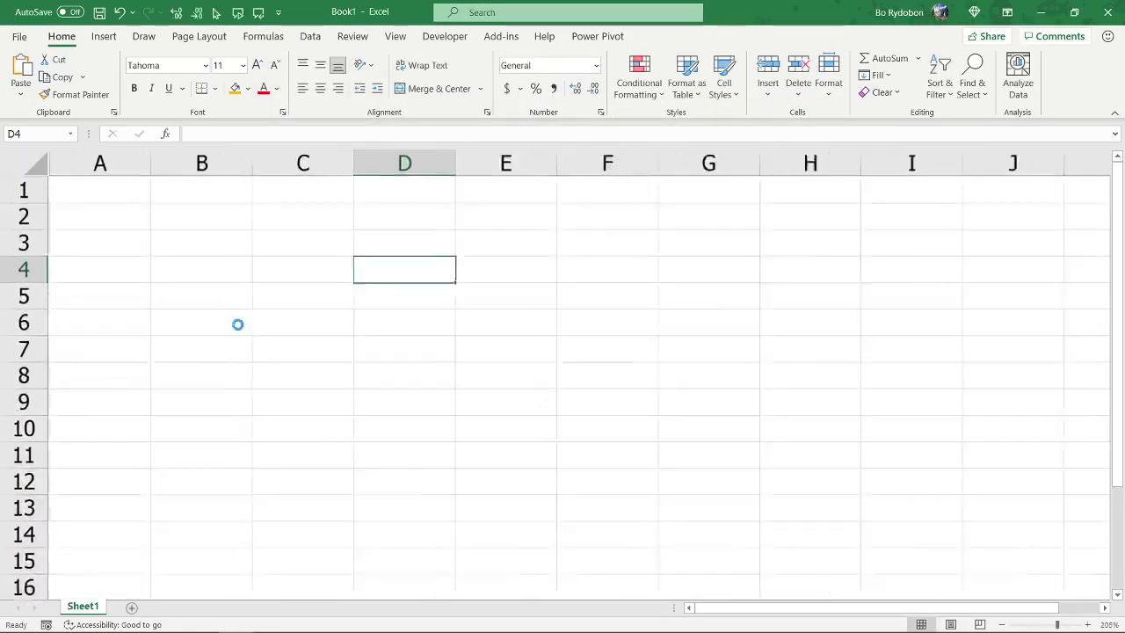
{"action": "scroll", "coordinate": [196, 324], "scroll_direction": "up", "scroll_amount": 3}
{"action": "key", "text": "Left"}
{"action": "key", "text": "Left"}
{"action": "key", "text": "Left"}
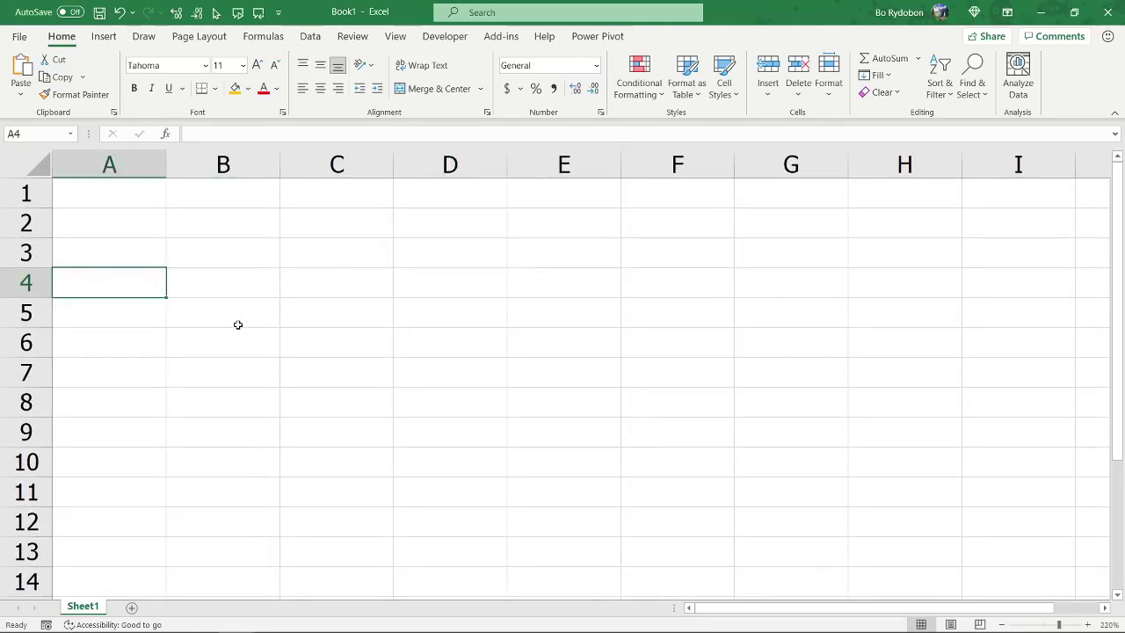
{"action": "type", "text": "VK"}
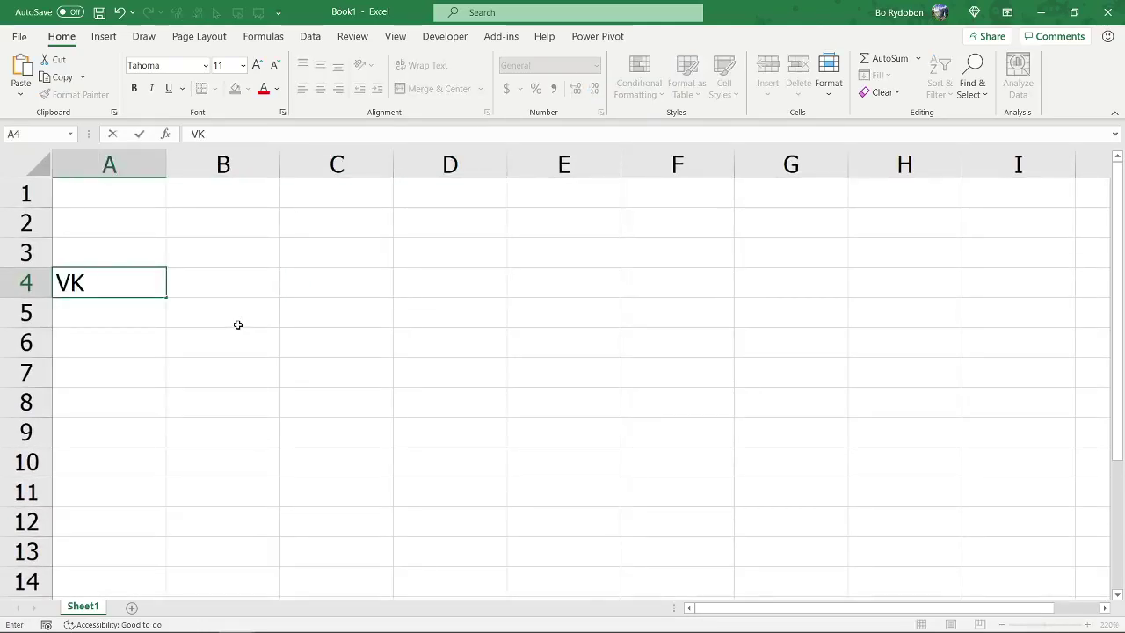
{"action": "key", "text": "Return"}
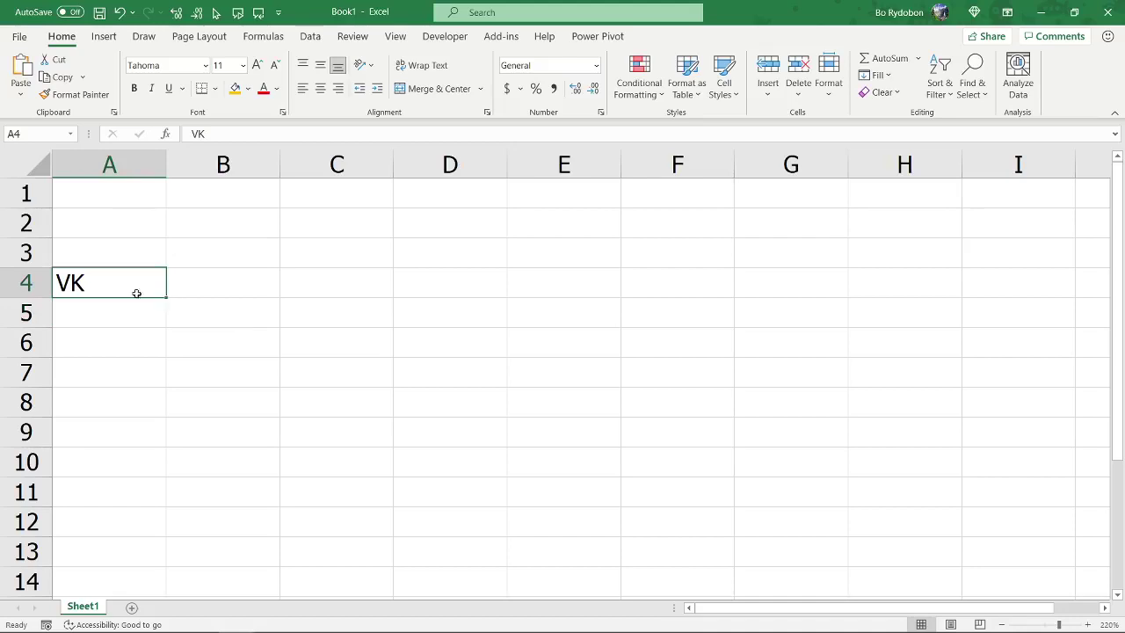
{"action": "key", "text": "alt+Return"}
{"action": "key", "text": "Escape"}
{"action": "key", "text": "Return"}
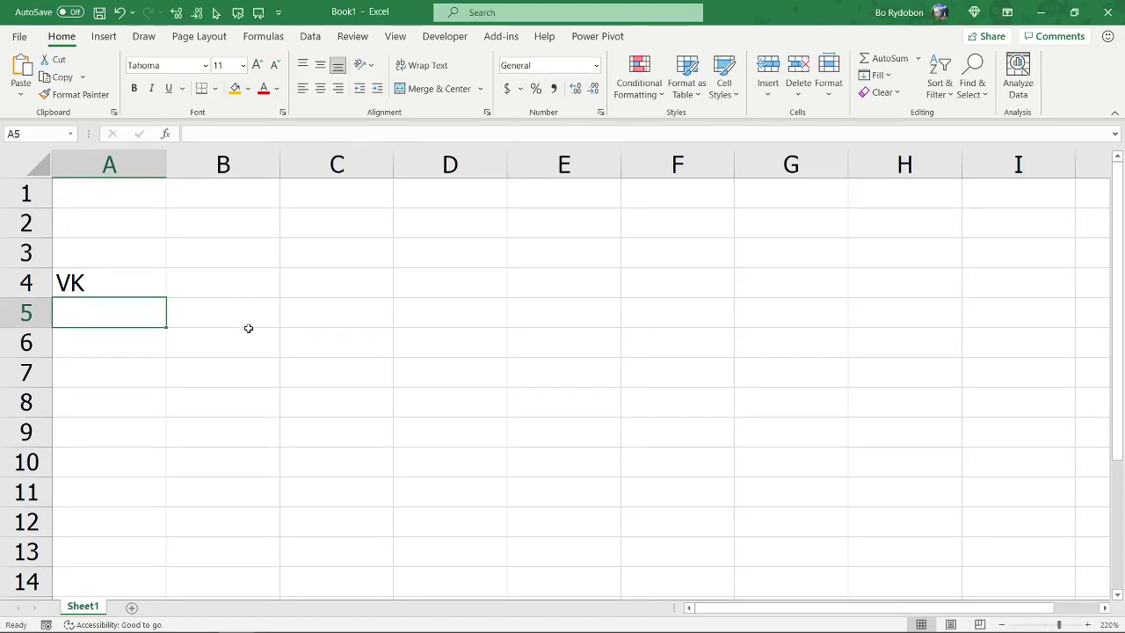
{"action": "key", "text": "alt"}
- Reopen Excel Options on the Proofing page
{"action": "key", "text": "t"}
{"action": "key", "text": "o"}
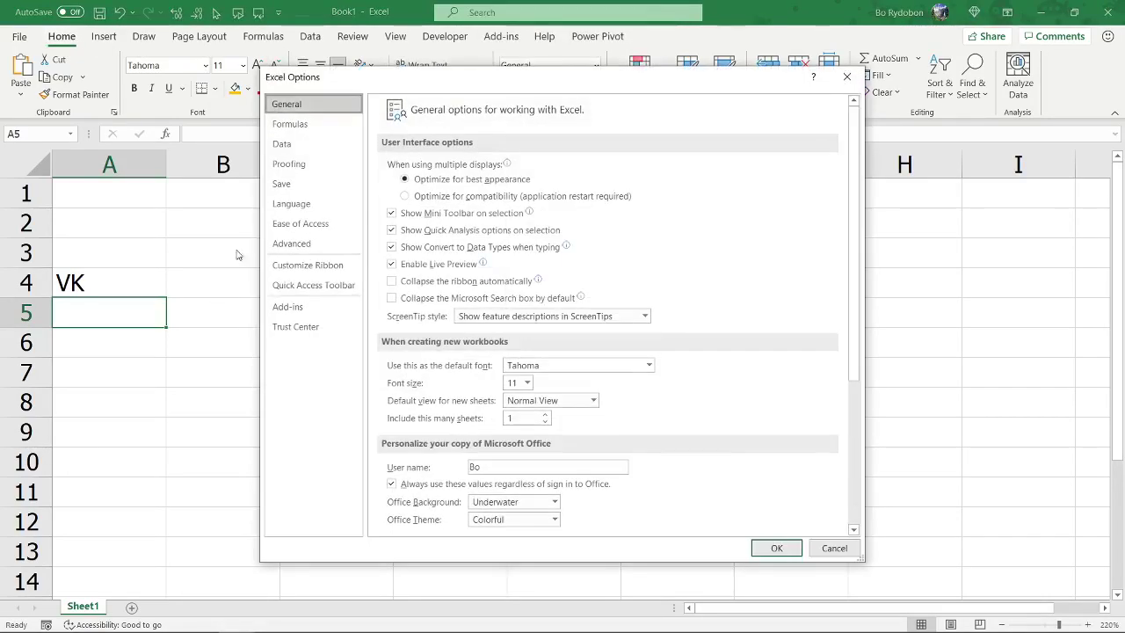
{"action": "left_click", "coordinate": [291, 163]}
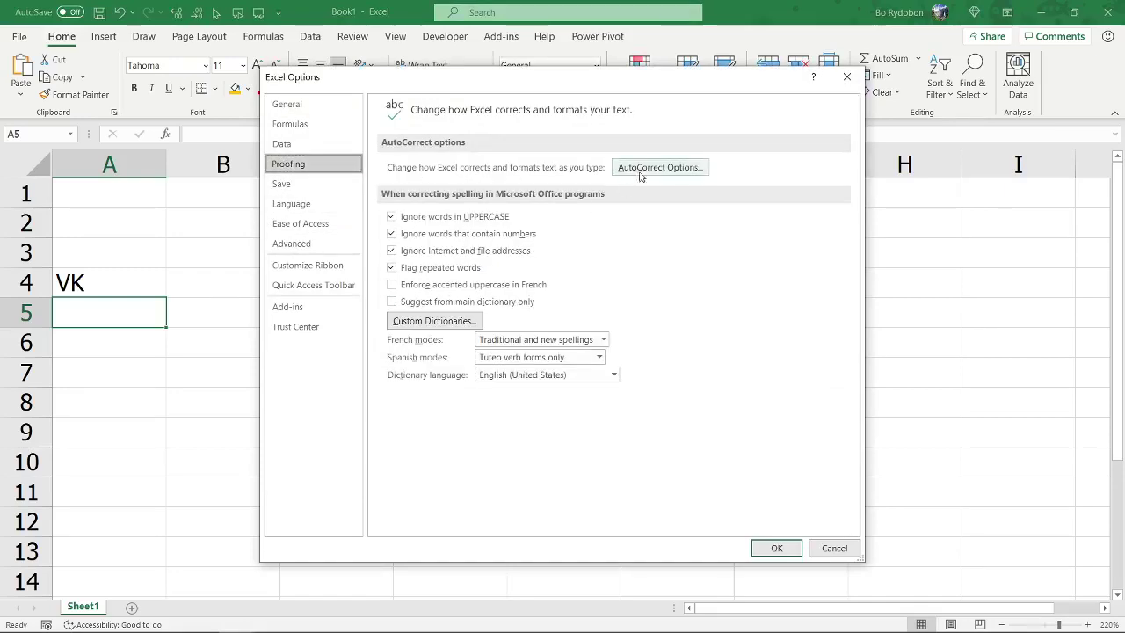
{"action": "key", "text": "F1"}
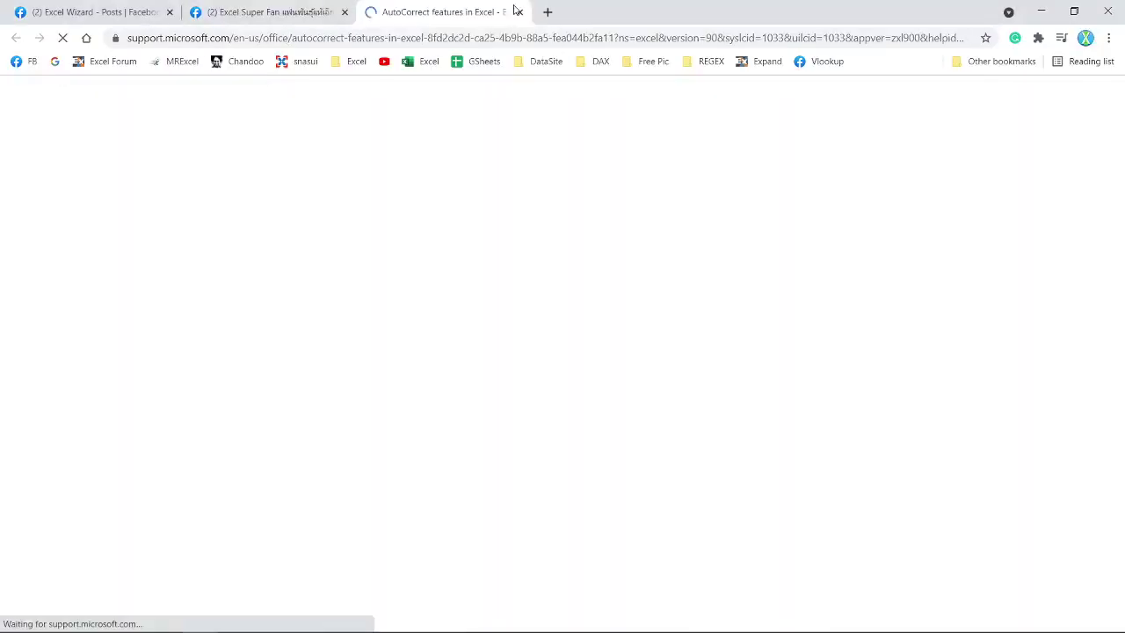
- Close the accidental support tab in Chrome, then dismiss the AutoCorrect and Options windows
{"action": "left_click", "coordinate": [520, 11]}
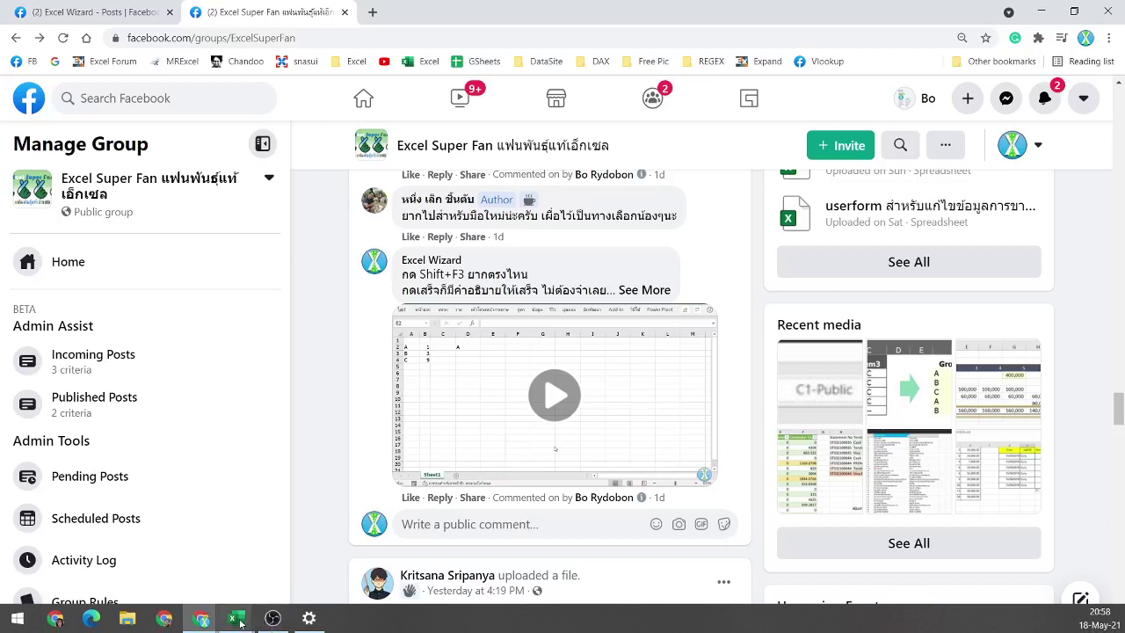
{"action": "mouse_move", "coordinate": [235, 619]}
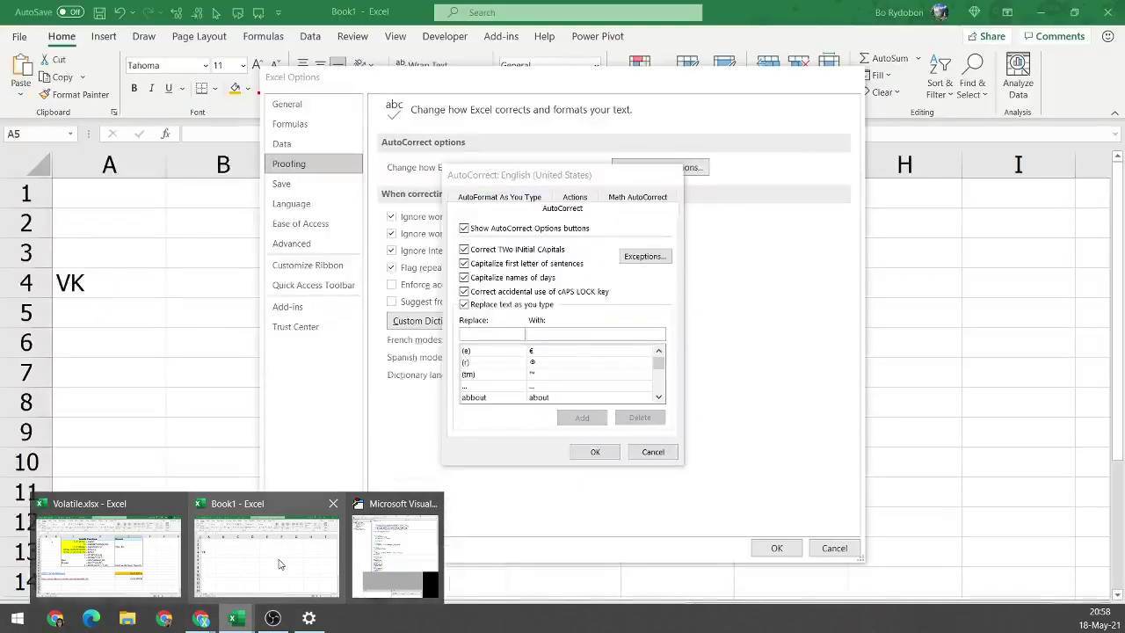
{"action": "left_click", "coordinate": [280, 564]}
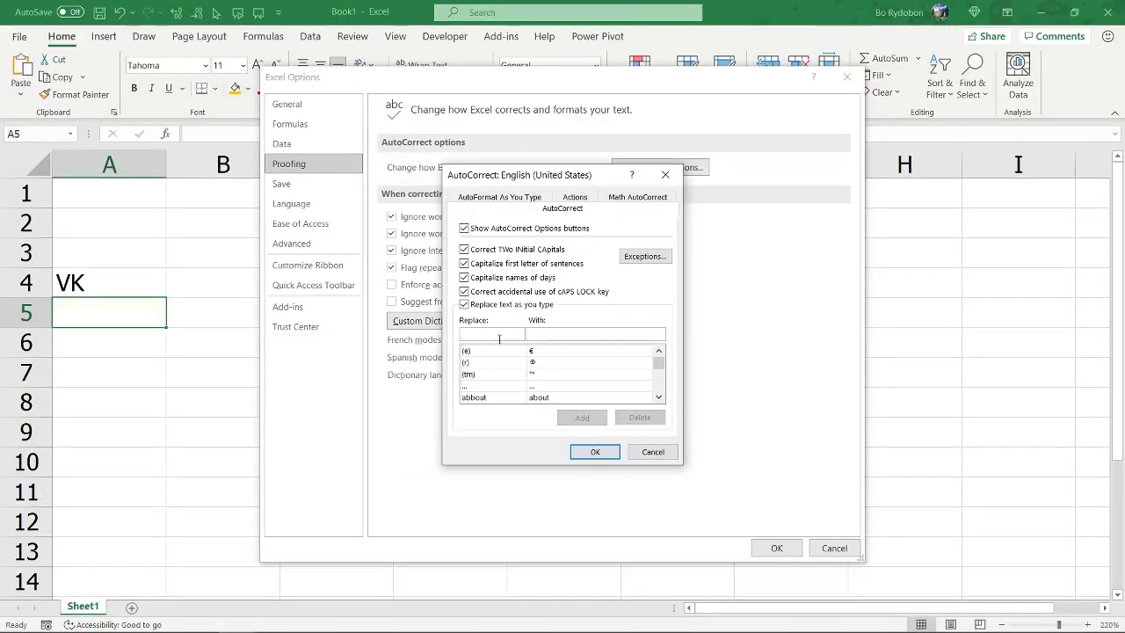
{"action": "left_click", "coordinate": [655, 453]}
{"action": "left_click", "coordinate": [833, 548]}
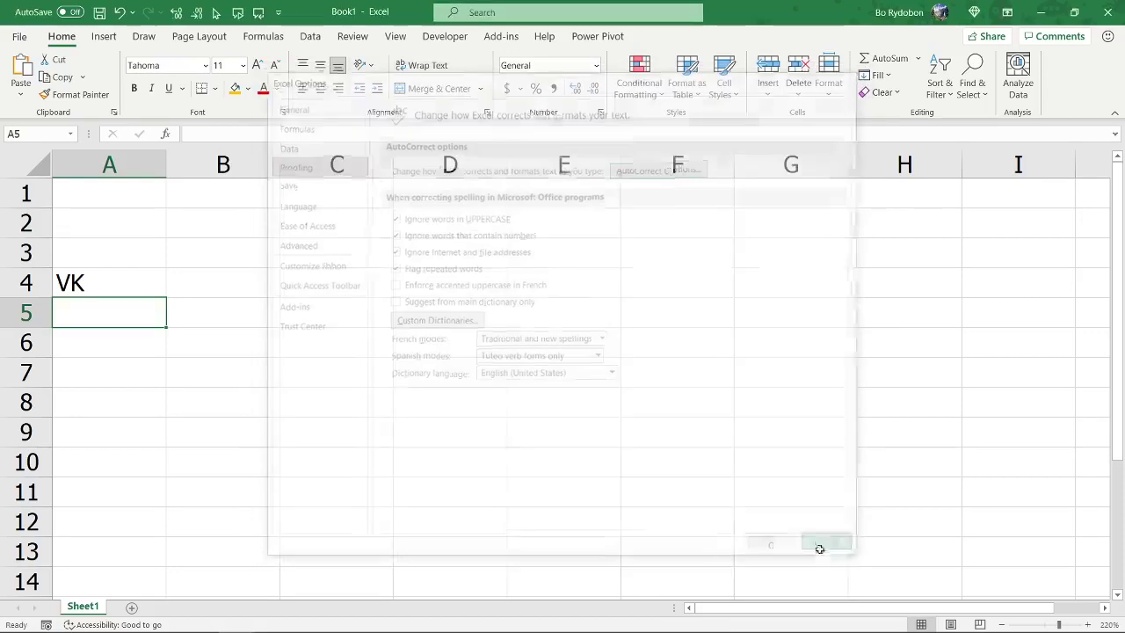
{"action": "double_click", "coordinate": [123, 272]}
{"action": "key", "text": "BackSpace"}
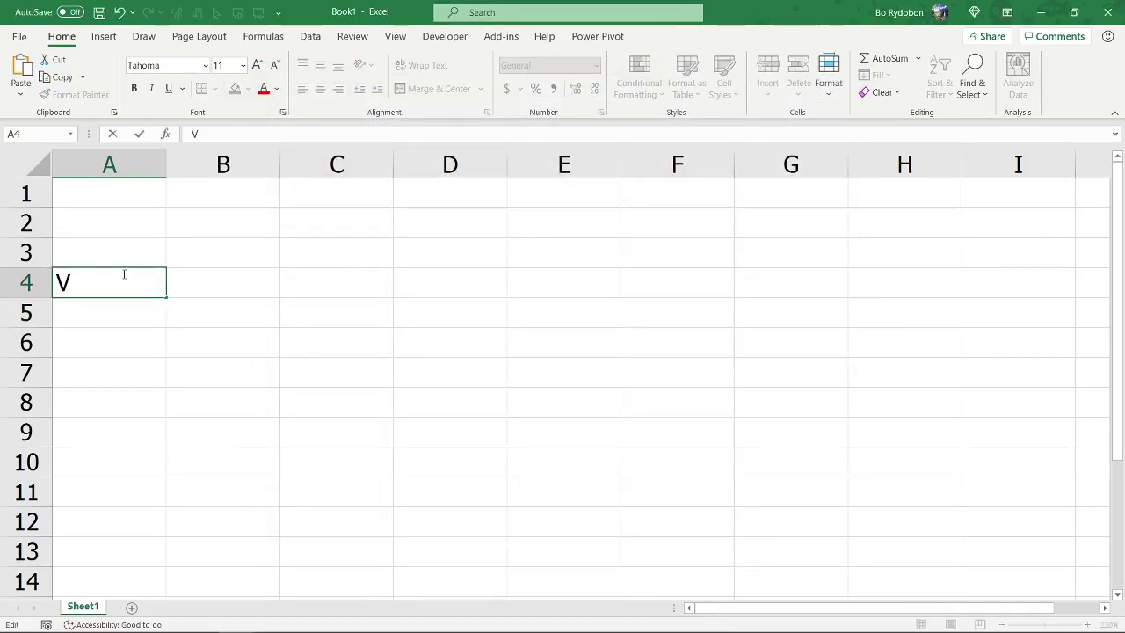
{"action": "type", "text": "L"}
{"action": "key", "text": "Return"}
{"action": "left_click", "coordinate": [121, 272]}
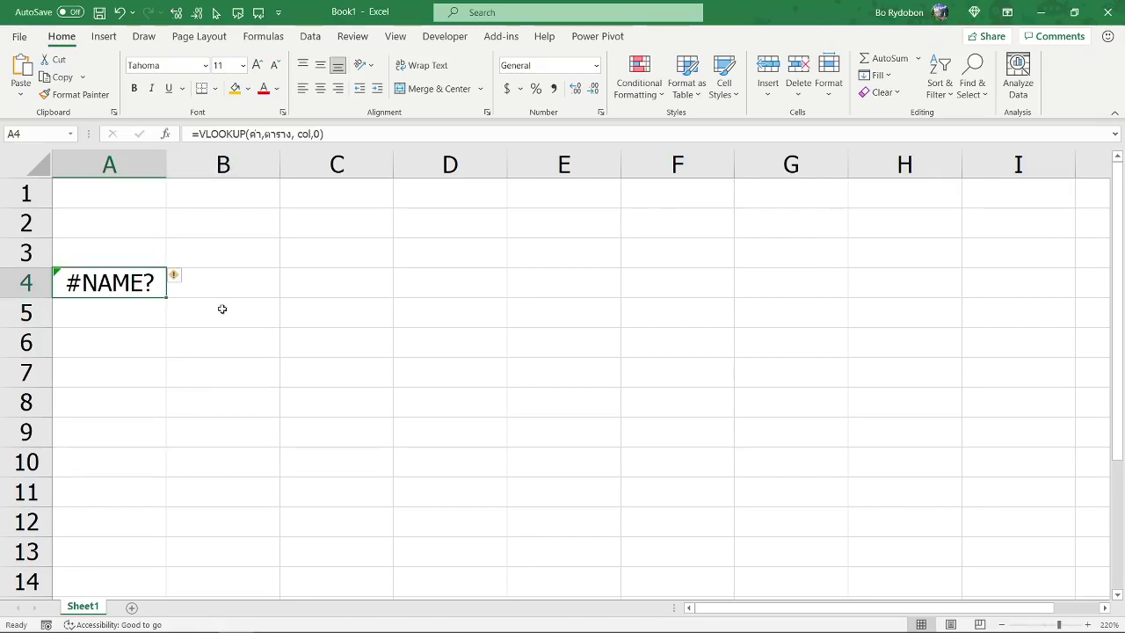
{"action": "left_click", "coordinate": [229, 282]}
{"action": "double_click", "coordinate": [230, 283]}
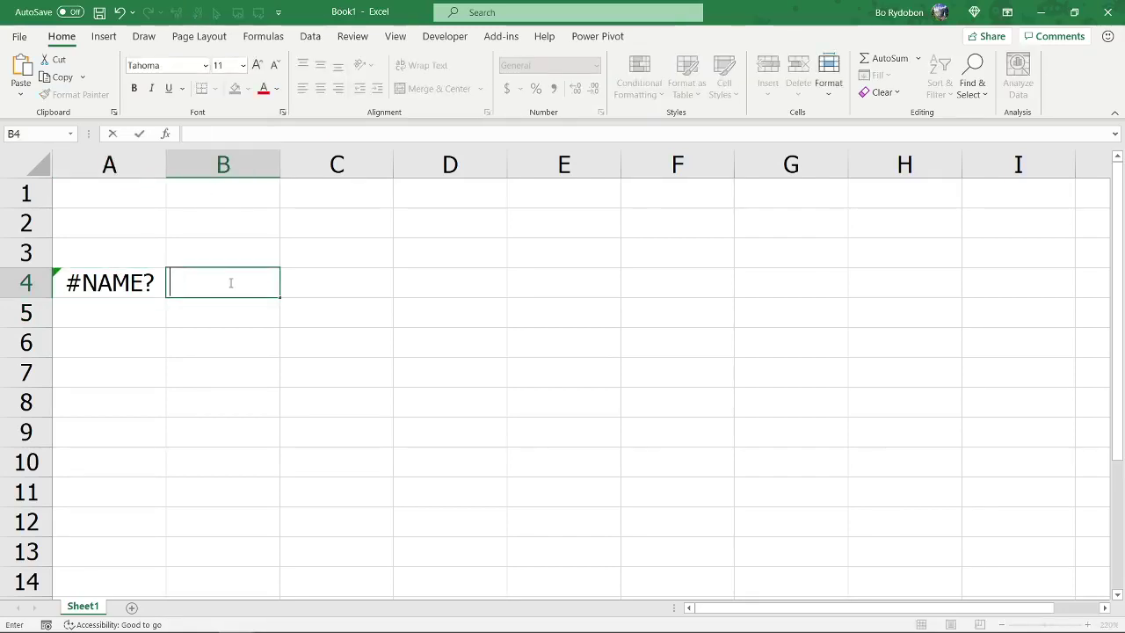
{"action": "type", "text": "VL"}
{"action": "key", "text": "Up"}
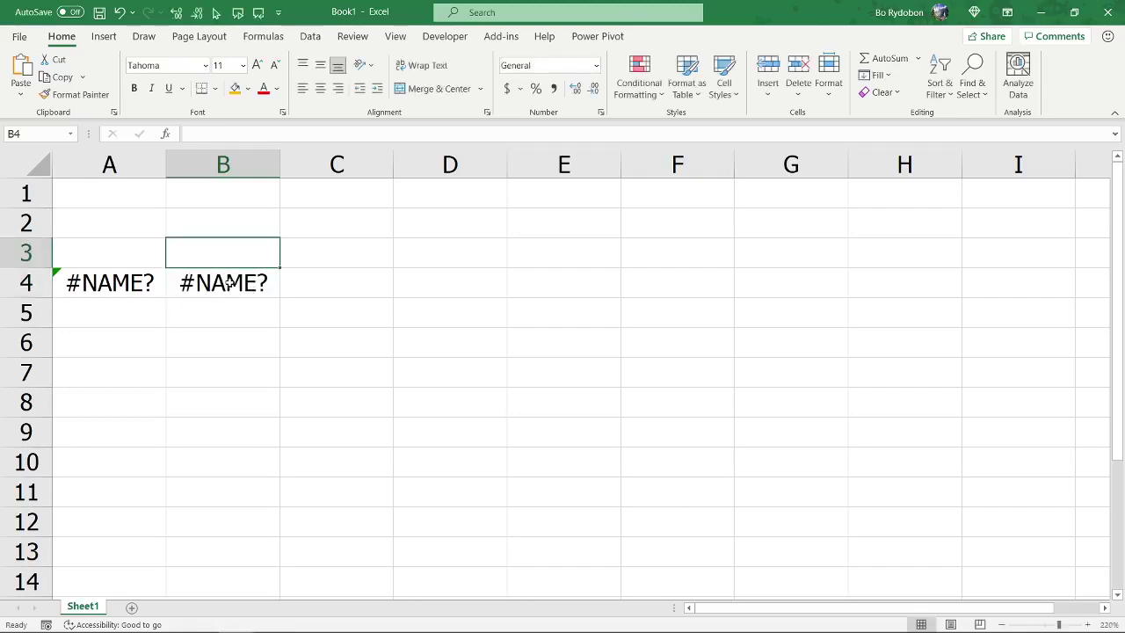
{"action": "left_click", "coordinate": [229, 283]}
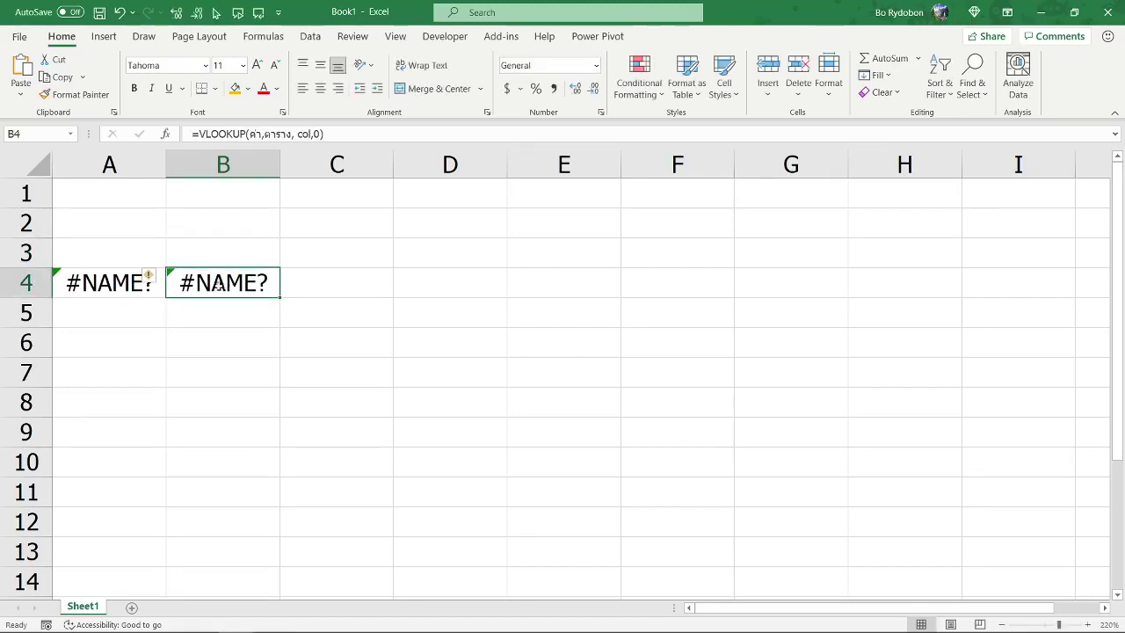
{"action": "double_click", "coordinate": [216, 283]}
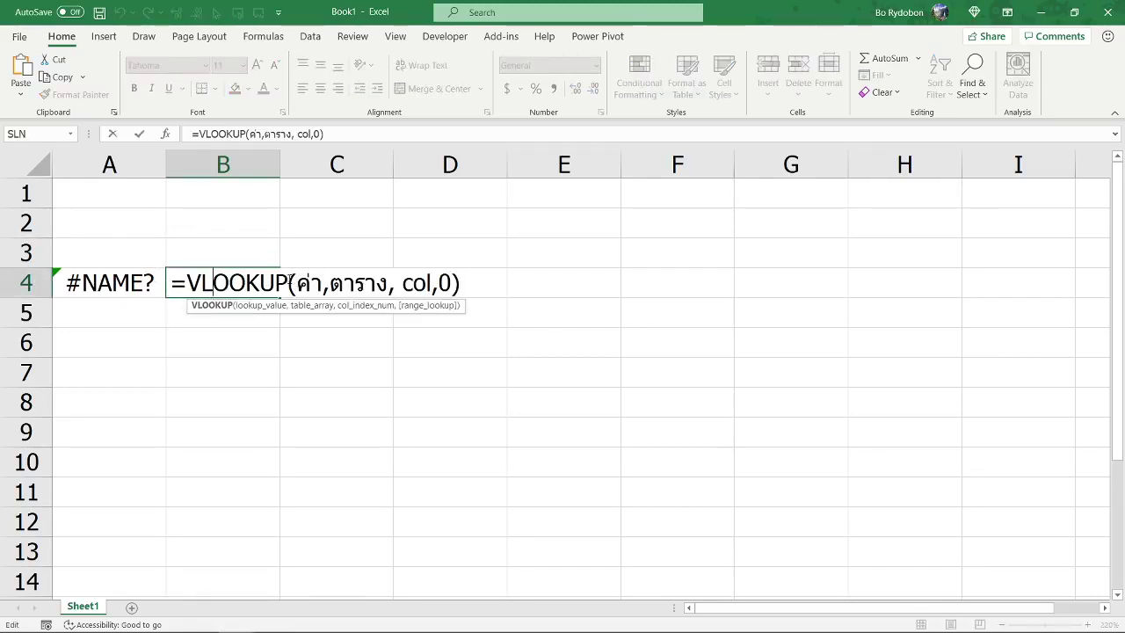
{"action": "double_click", "coordinate": [299, 283]}
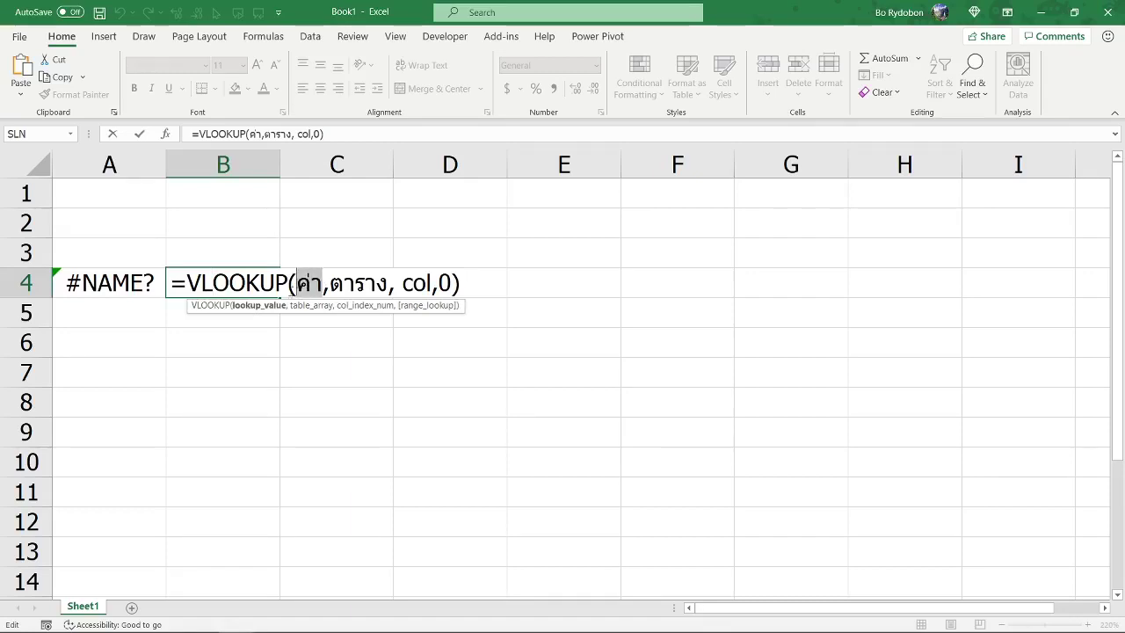
{"action": "left_click", "coordinate": [127, 352]}
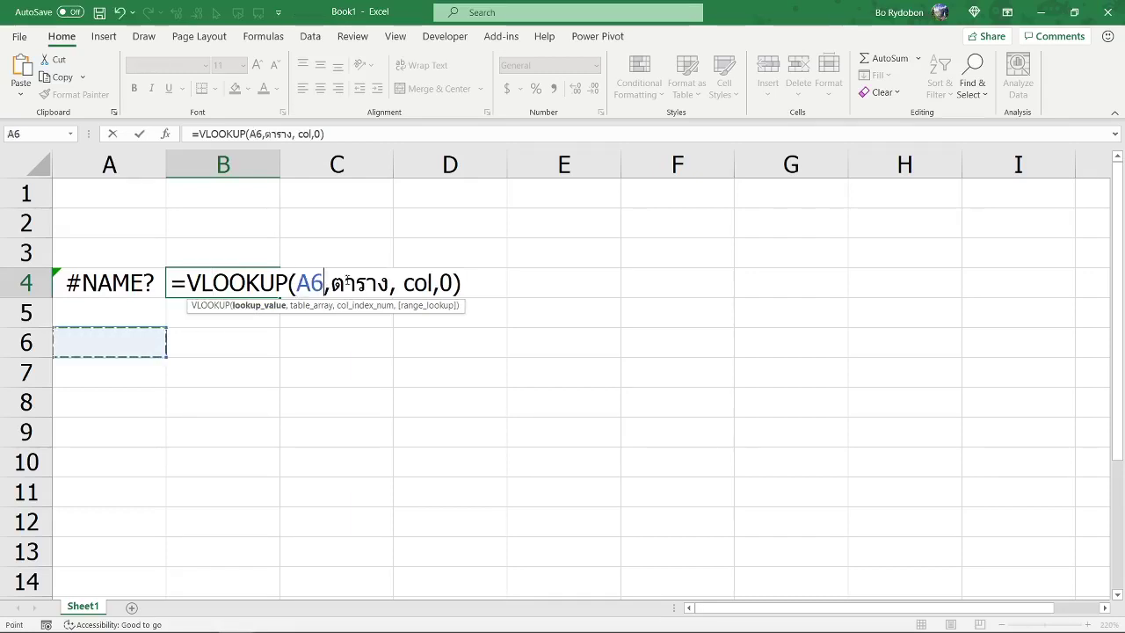
{"action": "left_click_drag", "start_coordinate": [395, 283], "coordinate": [332, 283]}
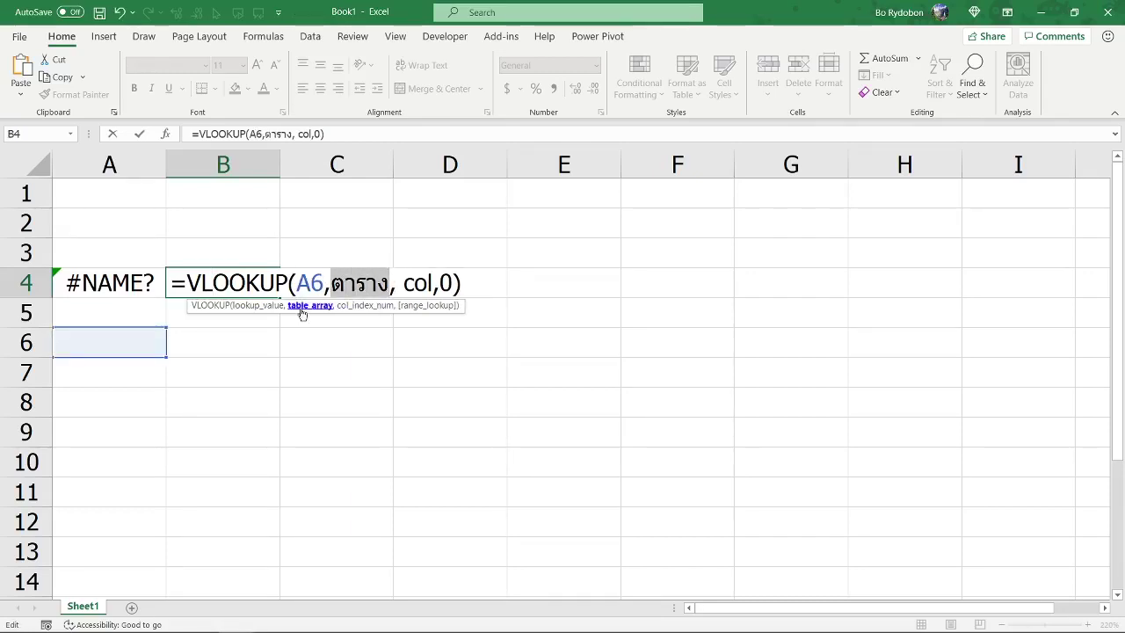
{"action": "left_click_drag", "start_coordinate": [99, 416], "coordinate": [224, 552]}
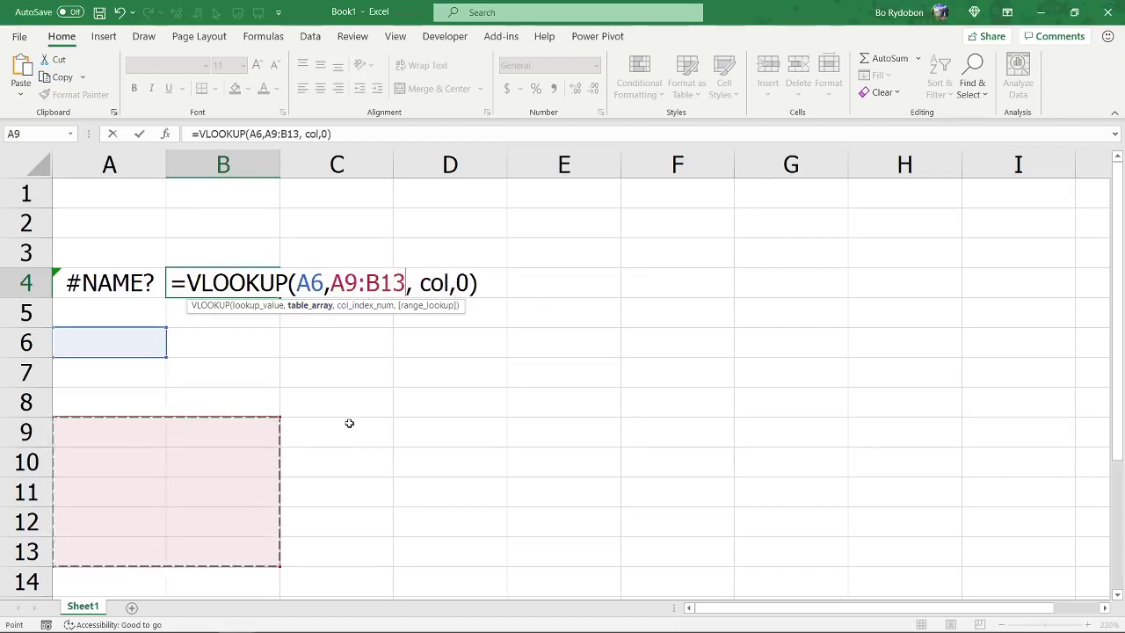
{"action": "key", "text": "Escape"}
- Enter =VLOOKUP(a2,A6:A8,2,) in C4, which shows #NAME?, then start typing =vl in B6
{"action": "left_click", "coordinate": [356, 282]}
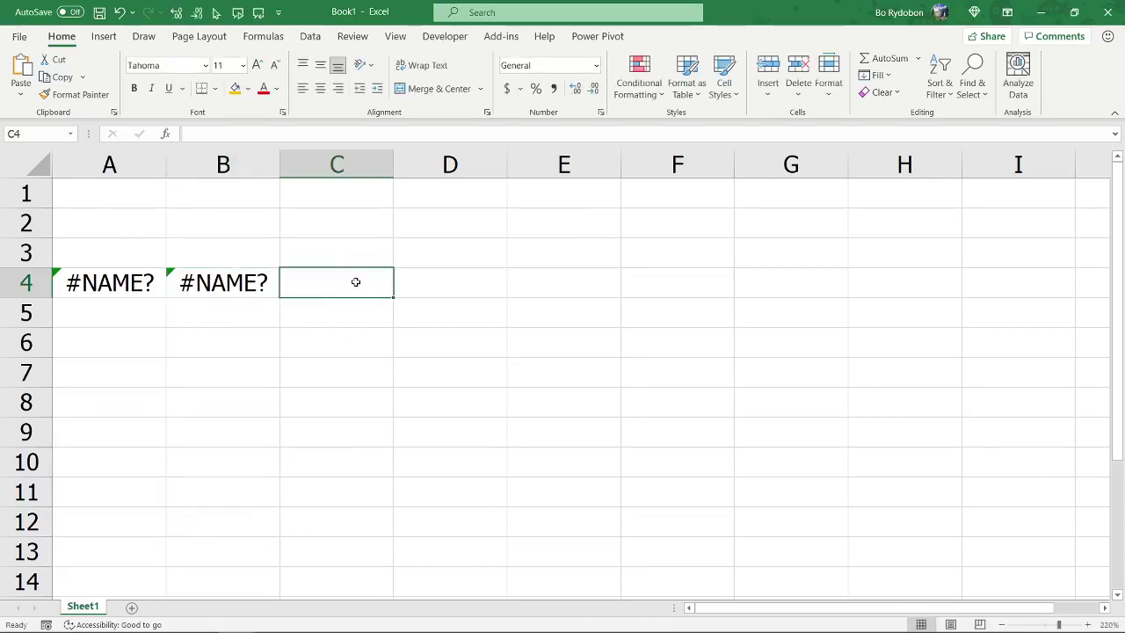
{"action": "type", "text": "="}
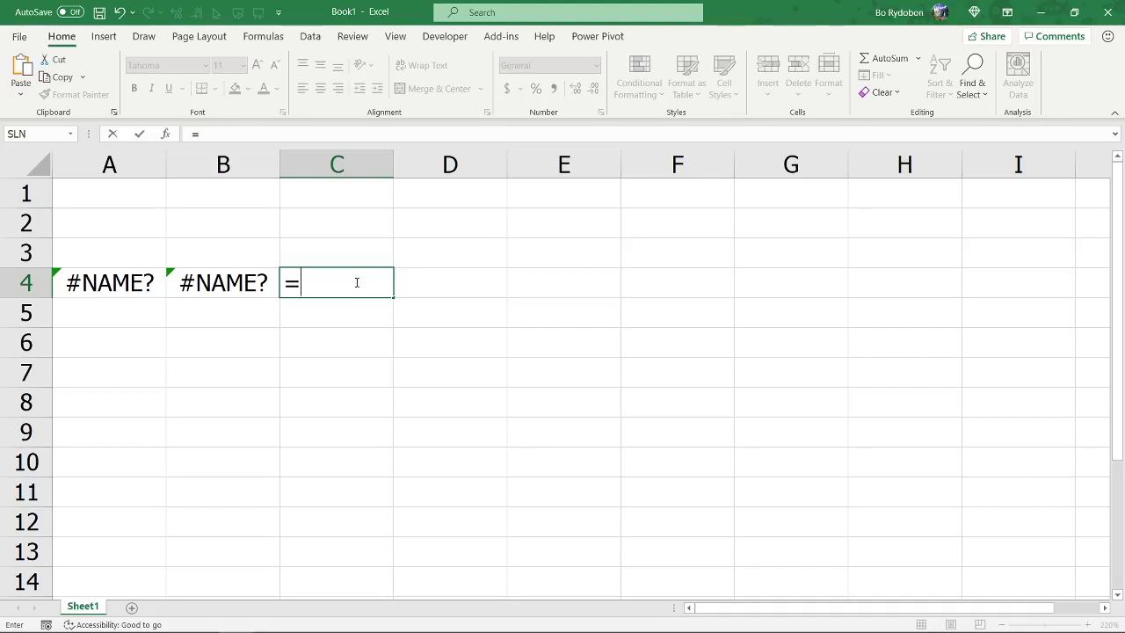
{"action": "type", "text": "vl"}
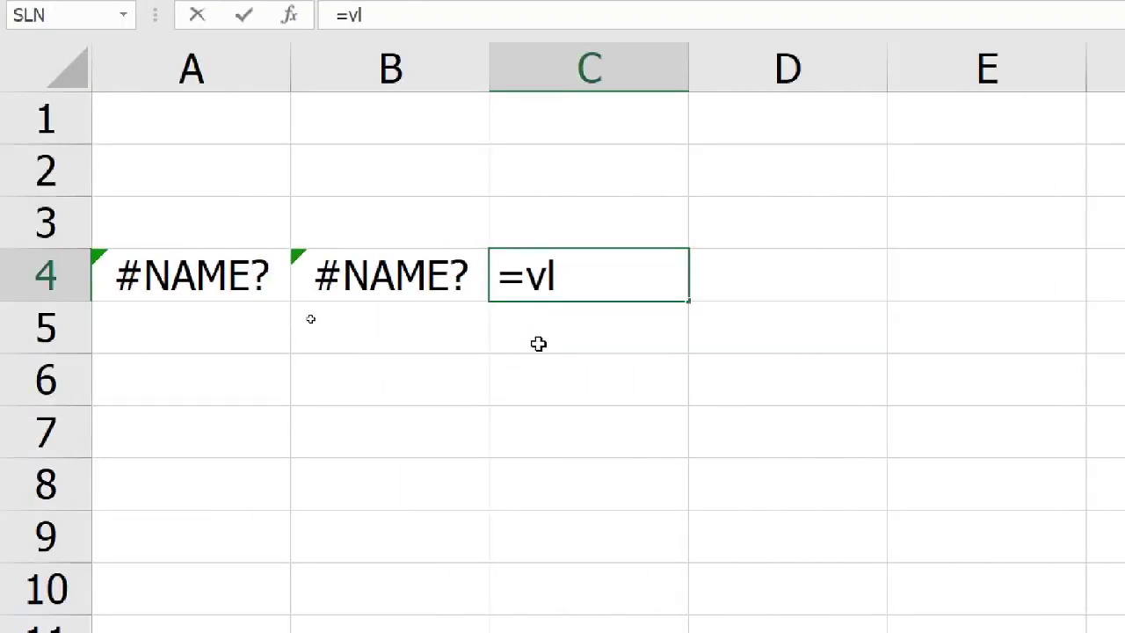
{"action": "key", "text": "Tab"}
{"action": "left_click", "coordinate": [577, 278]}
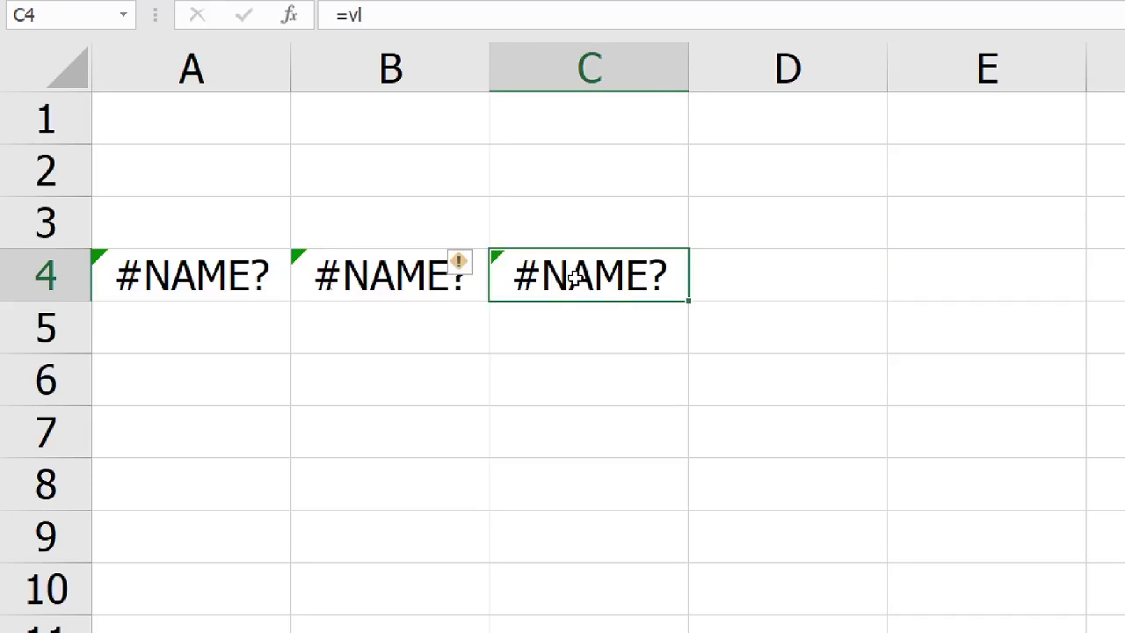
{"action": "type", "text": "=vl"}
{"action": "key", "text": "Tab"}
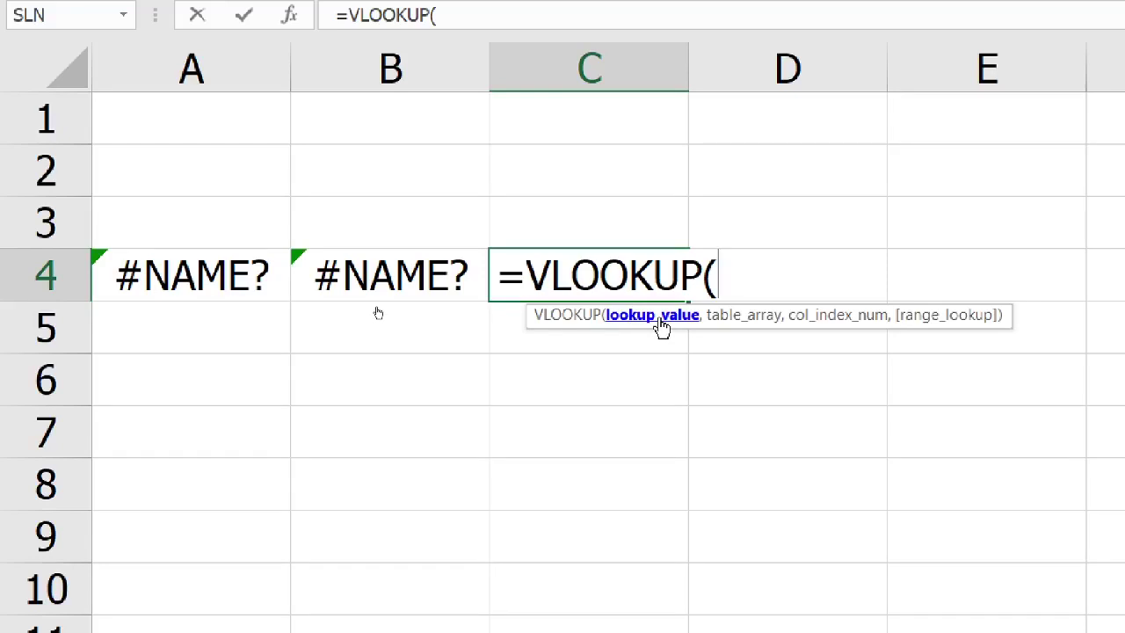
{"action": "type", "text": "a"}
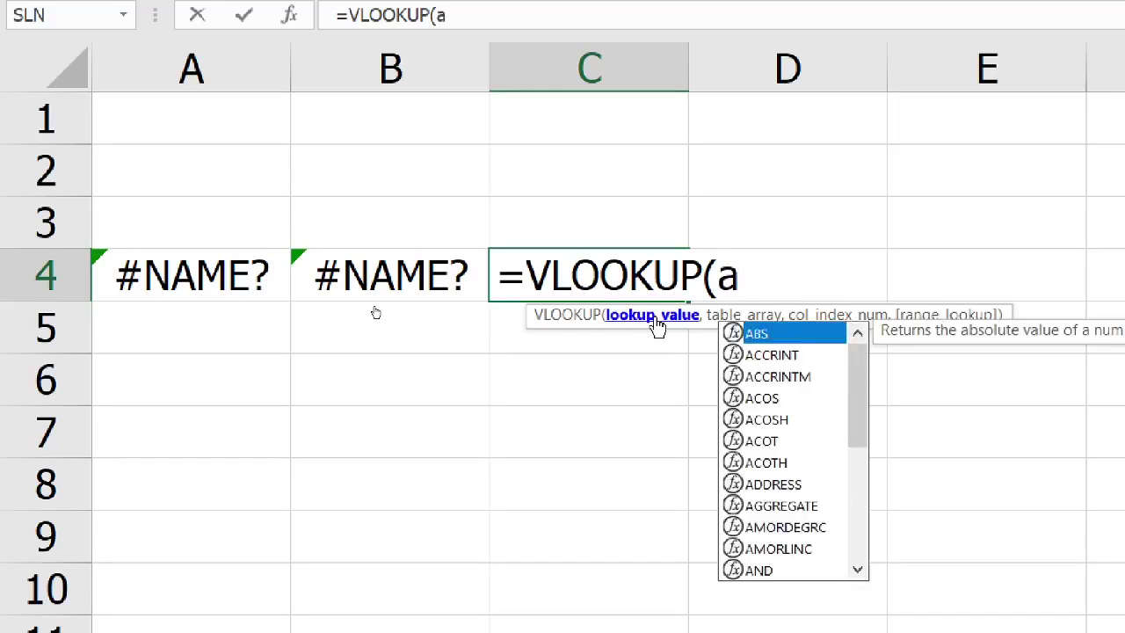
{"action": "type", "text": "2,"}
{"action": "left_click_drag", "start_coordinate": [176, 380], "coordinate": [209, 484]}
{"action": "type", "text": ",2"}
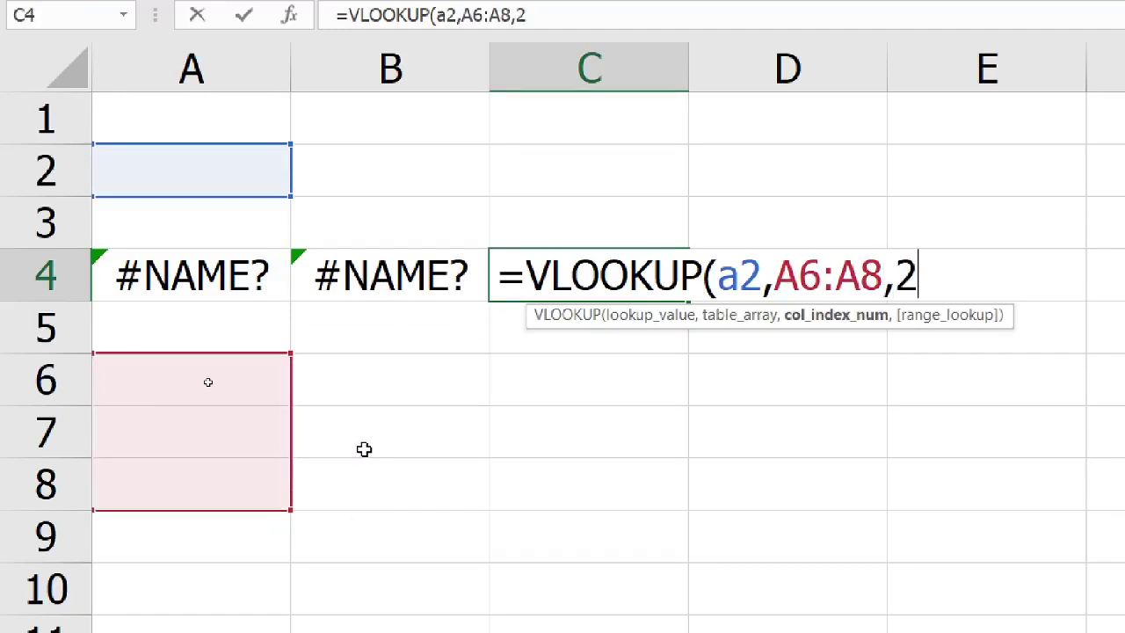
{"action": "type", "text": ",)"}
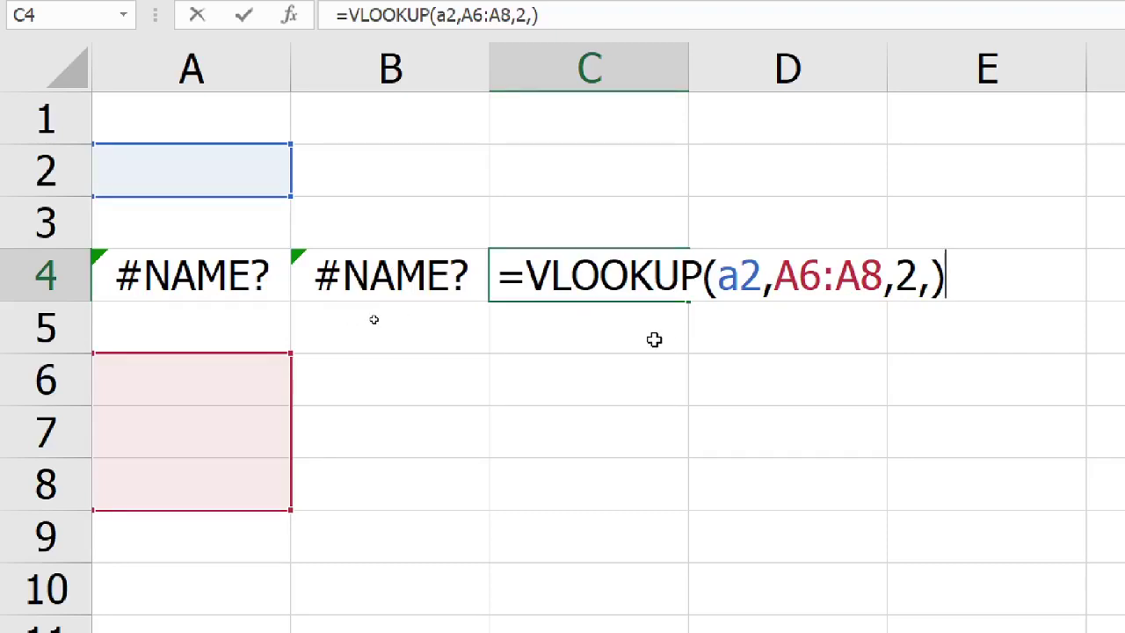
{"action": "key", "text": "ctrl+Return"}
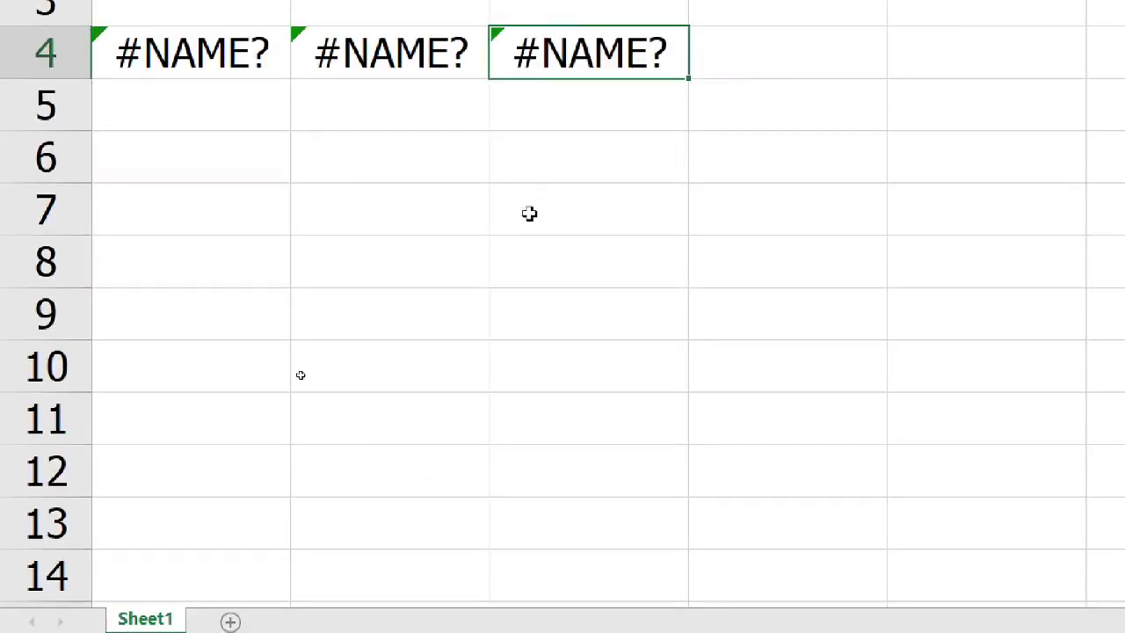
{"action": "left_click", "coordinate": [367, 174]}
{"action": "type", "text": "=vl"}
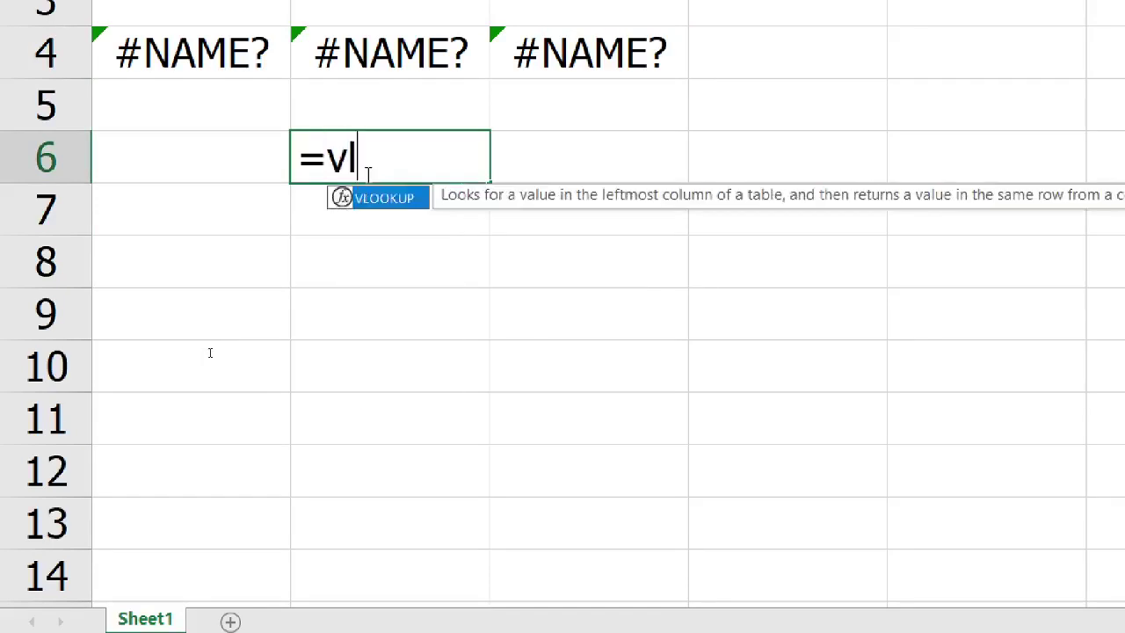
{"action": "key", "text": "Tab"}
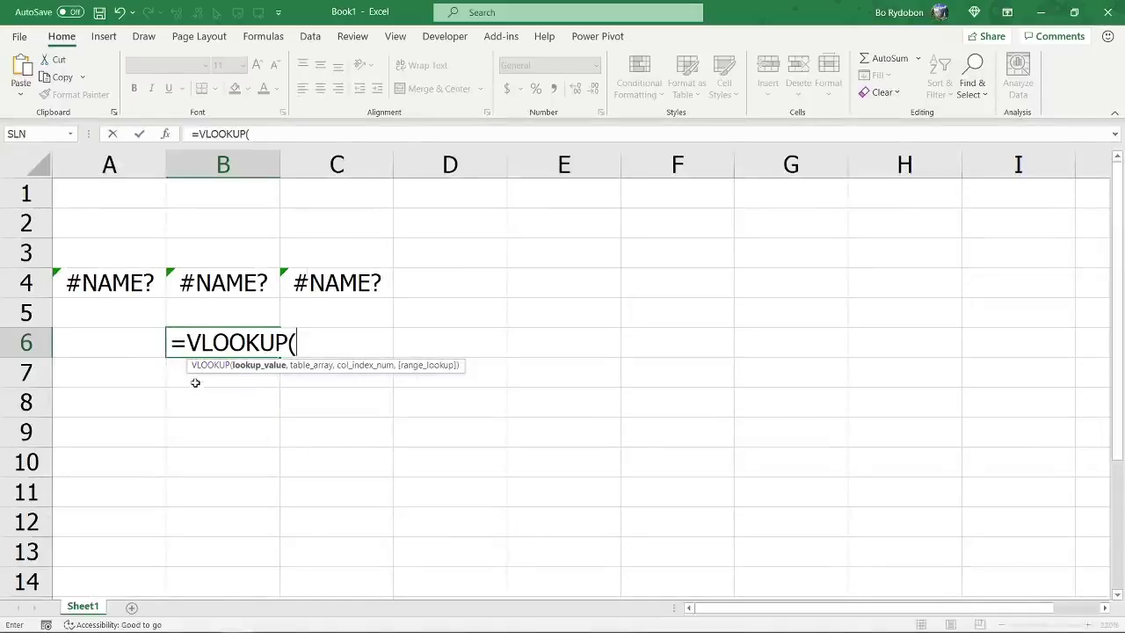
{"action": "left_click", "coordinate": [210, 365]}
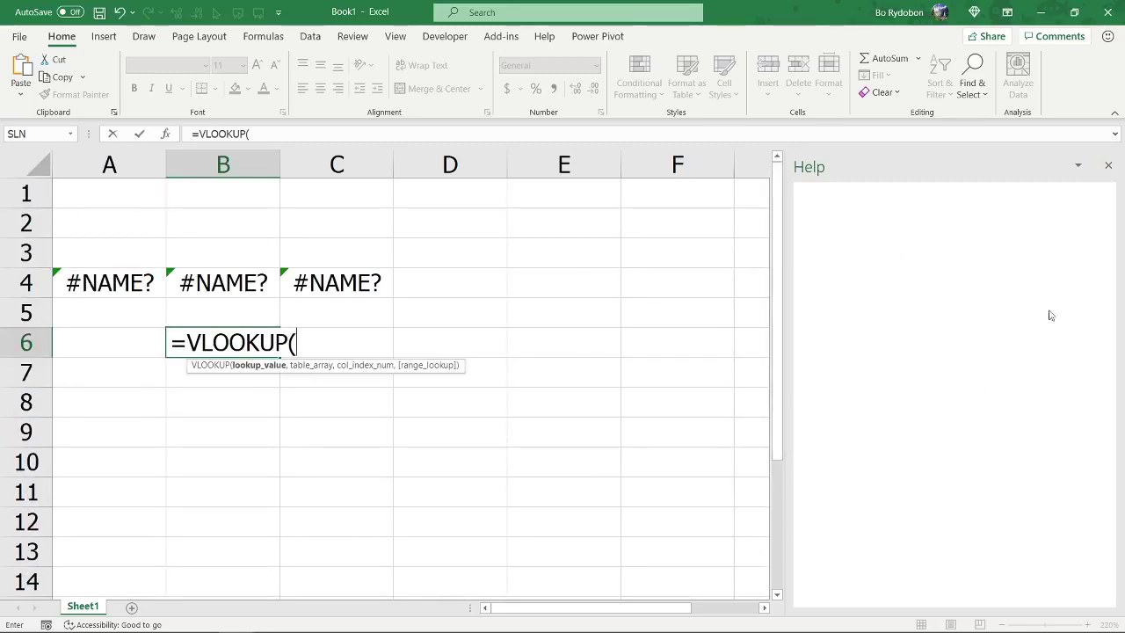
{"action": "left_click", "coordinate": [324, 387]}
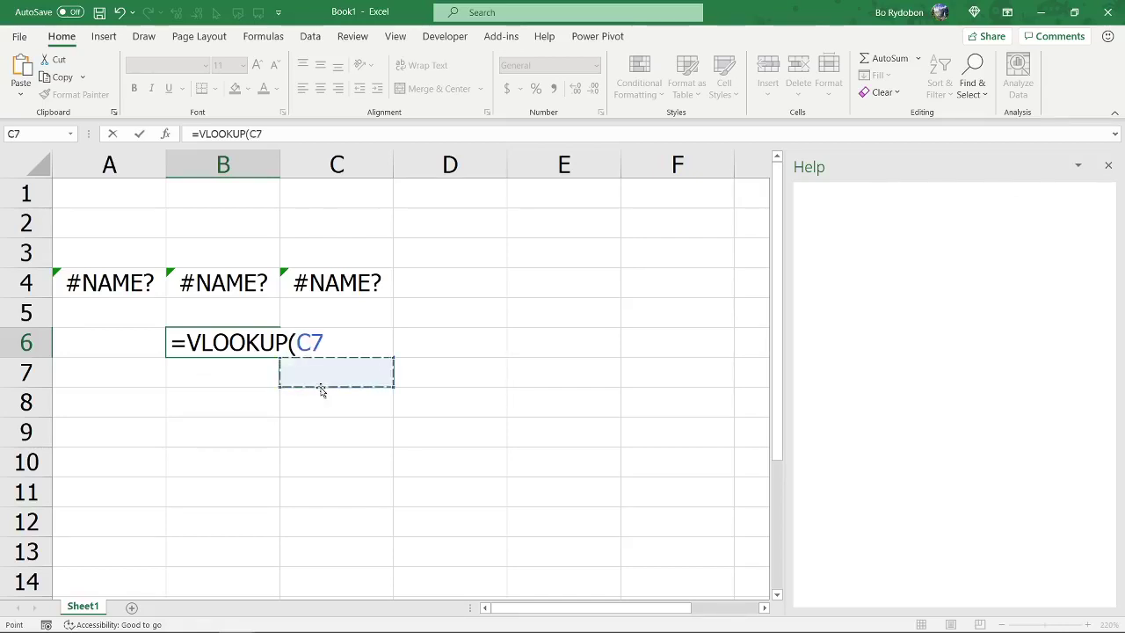
{"action": "key", "text": "Escape"}
{"action": "type", "text": "="}
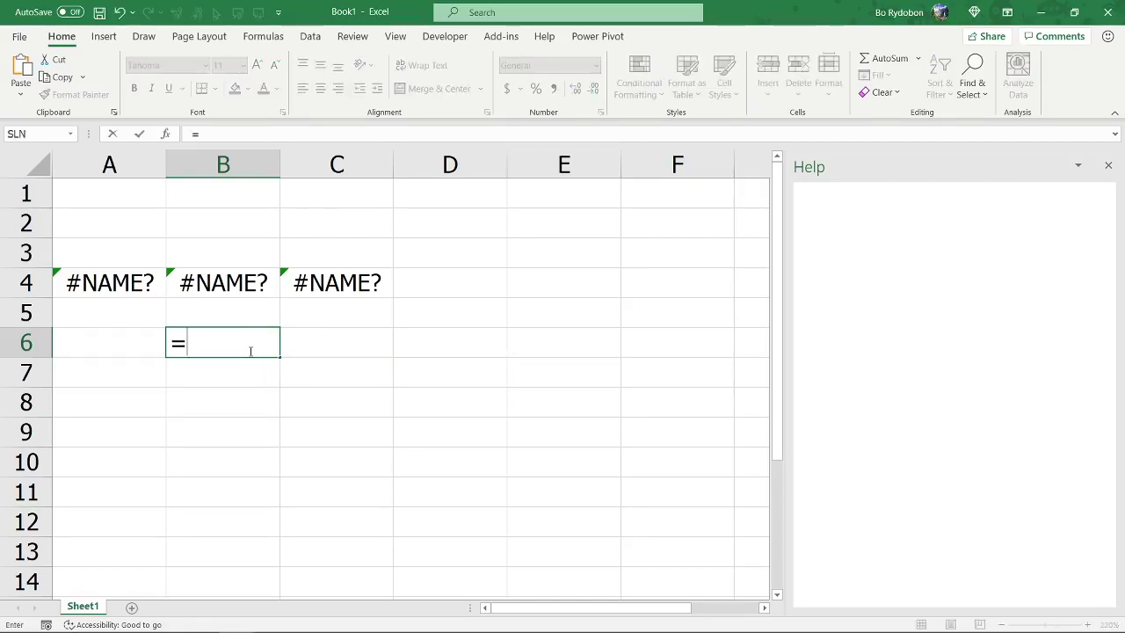
{"action": "type", "text": "s"}
{"action": "key", "text": "BackSpace"}
{"action": "type", "text": "ag"}
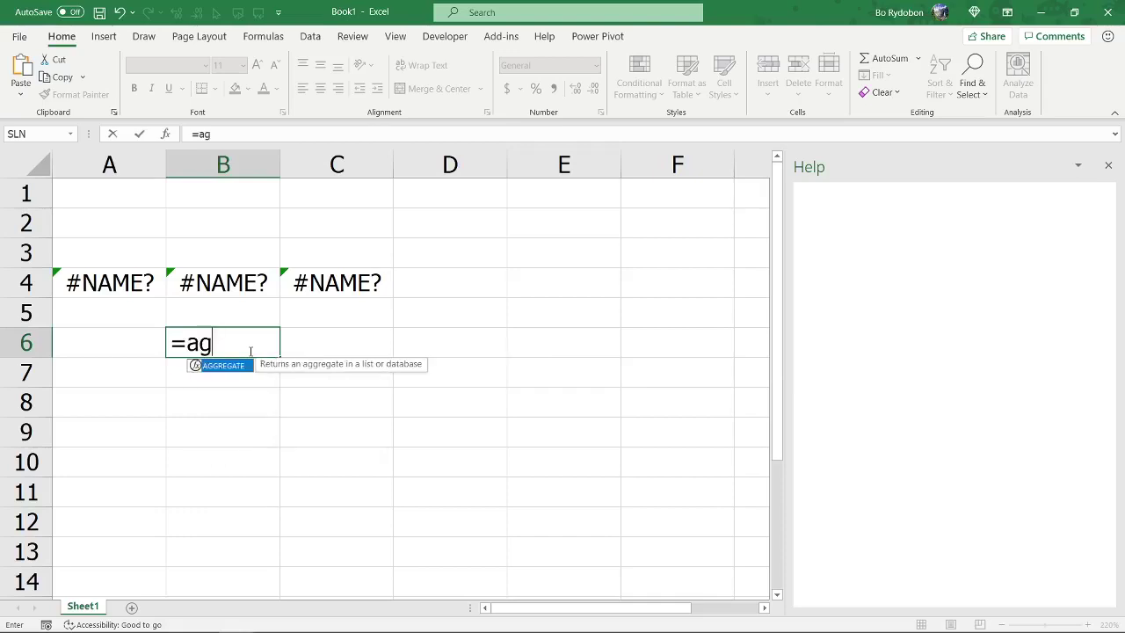
{"action": "key", "text": "Tab"}
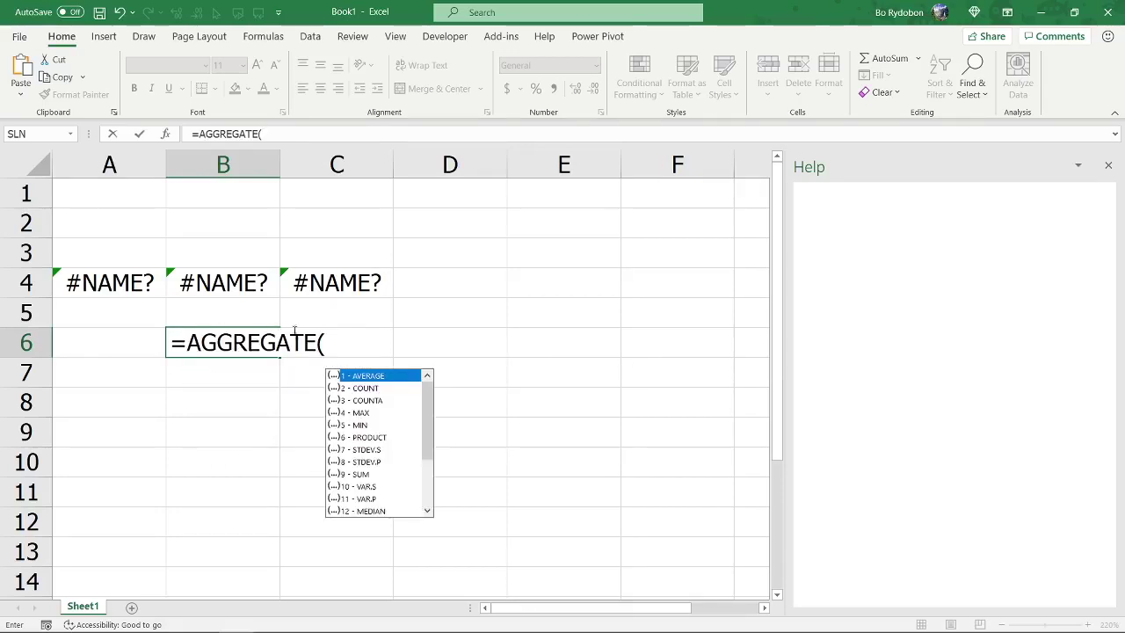
{"action": "left_click", "coordinate": [1109, 169]}
{"action": "key", "text": "Escape"}
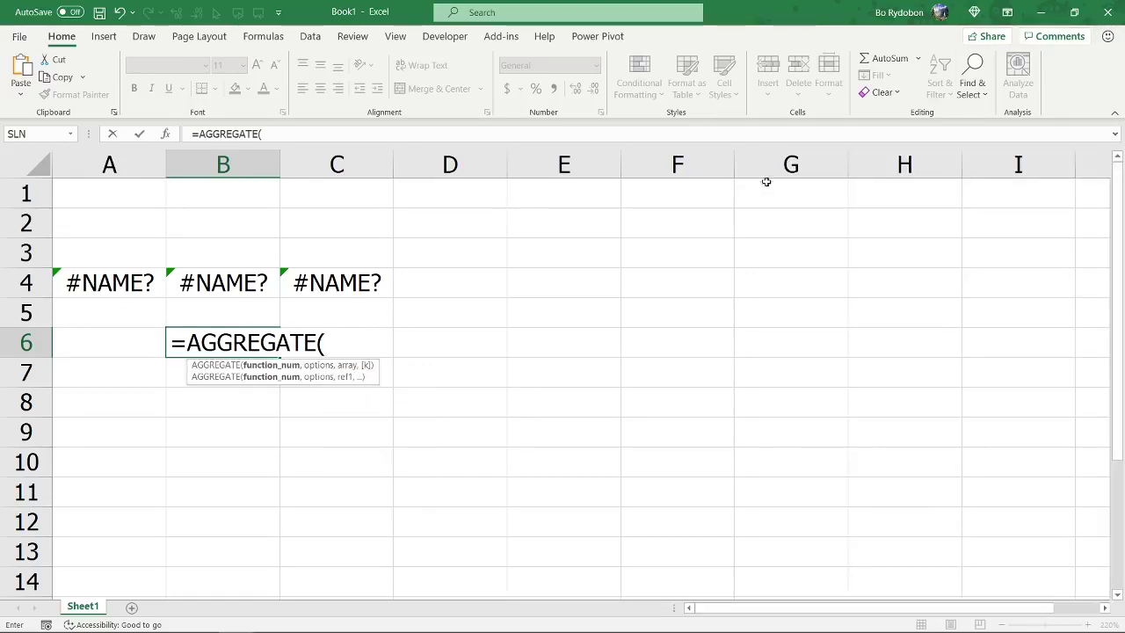
{"action": "key", "text": "Escape"}
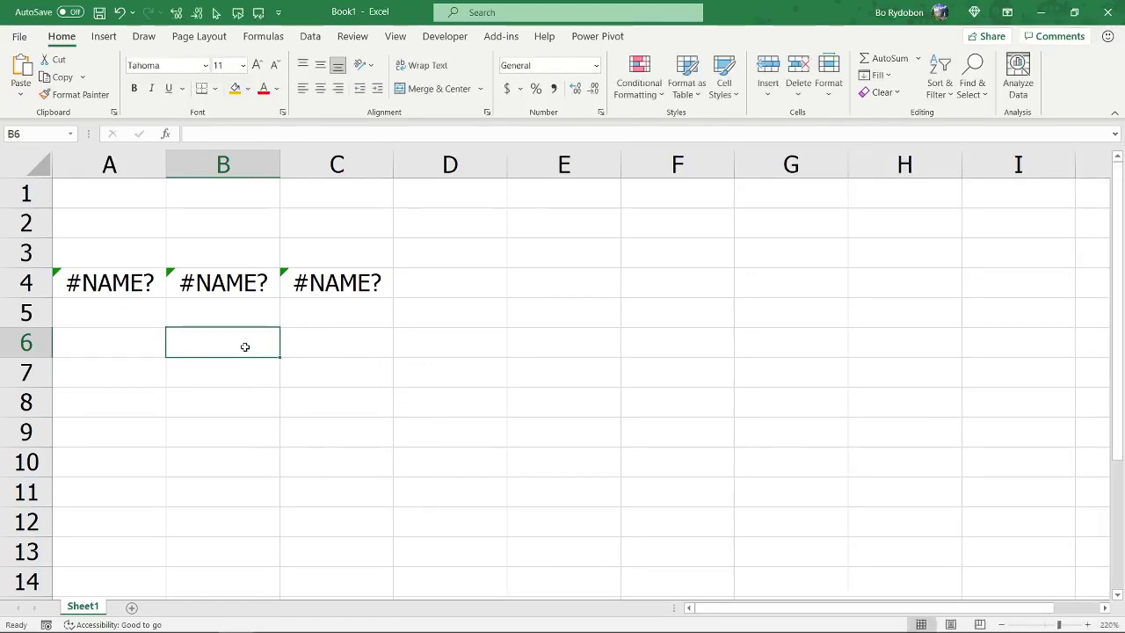
{"action": "type", "text": "=v"}
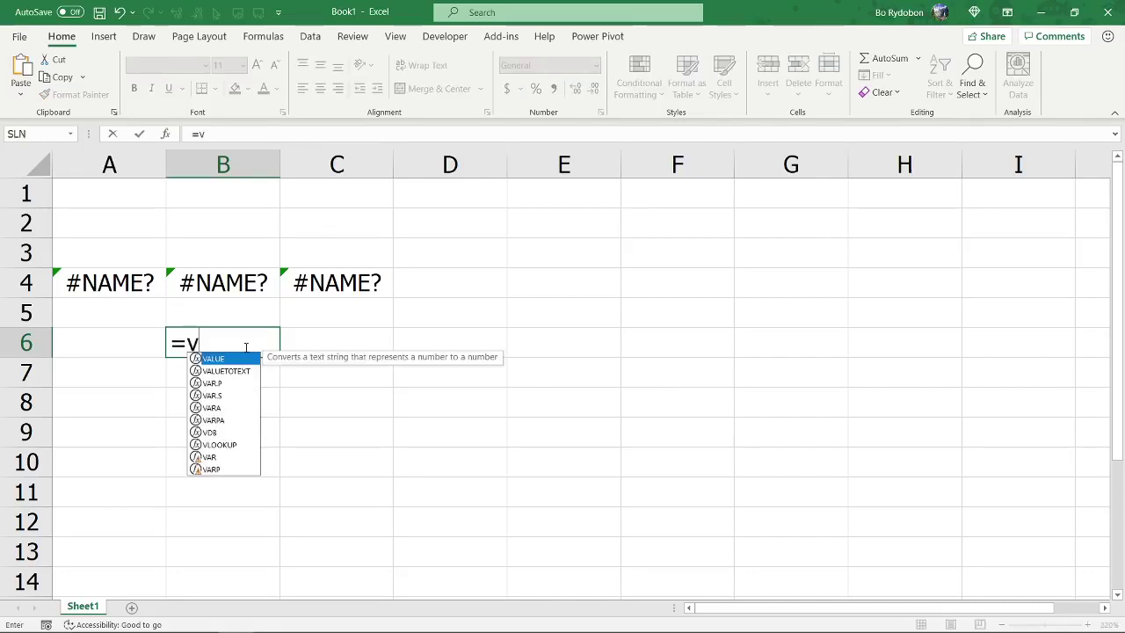
{"action": "type", "text": "l"}
- Open Function Arguments for B6's VLOOKUP and read the Table_array, Col_index_num and Range_lookup descriptions
{"action": "key", "text": "Tab"}
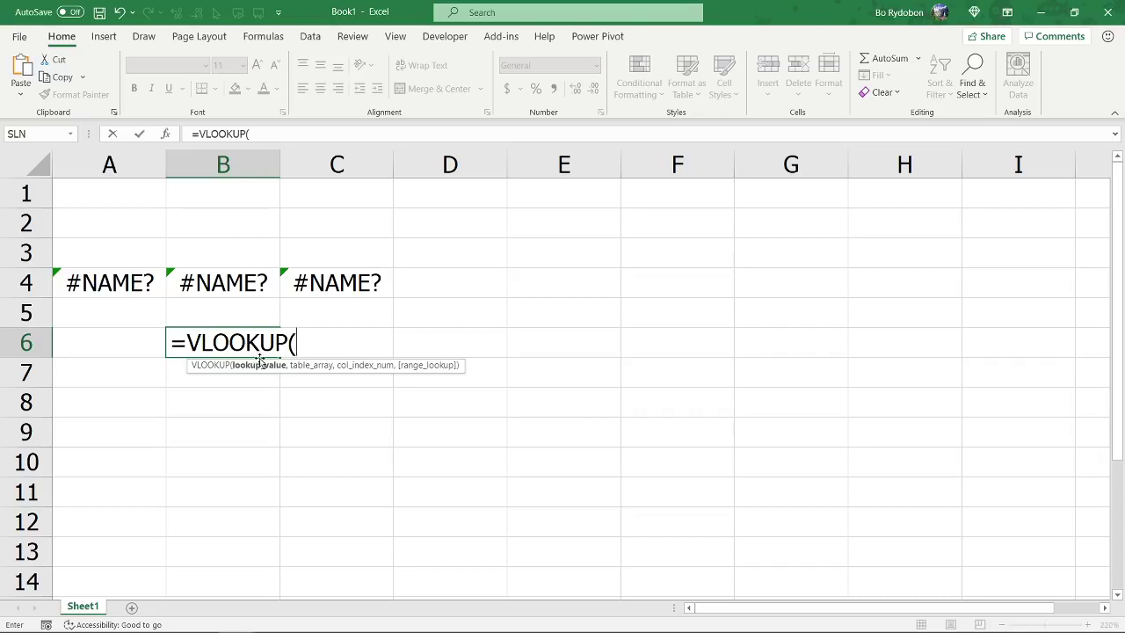
{"action": "key", "text": "ctrl+a"}
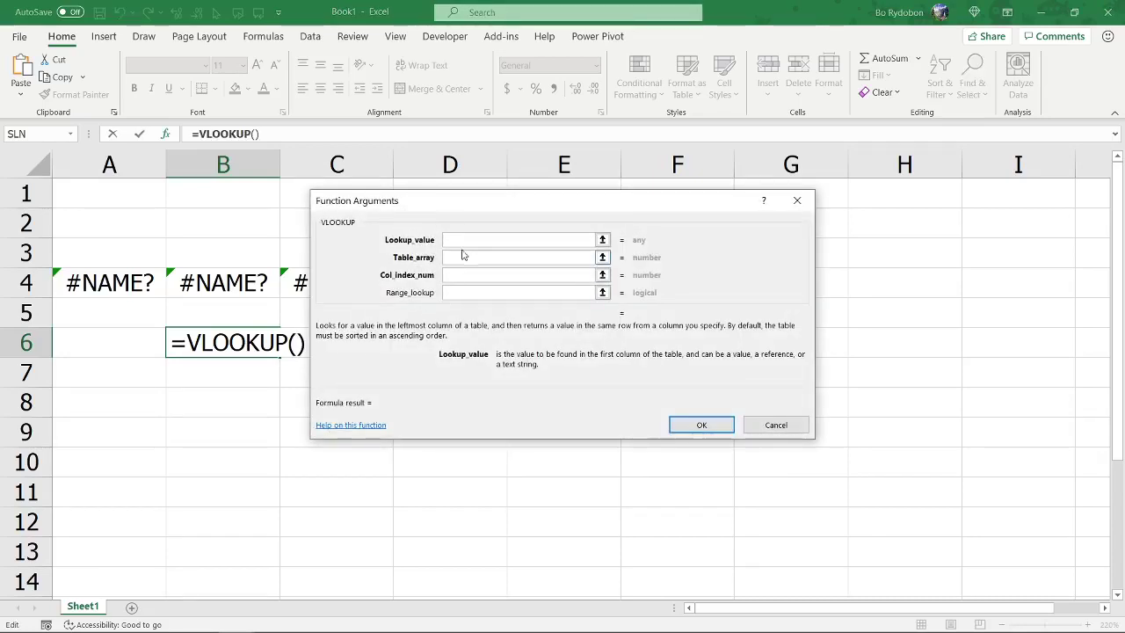
{"action": "left_click", "coordinate": [464, 254]}
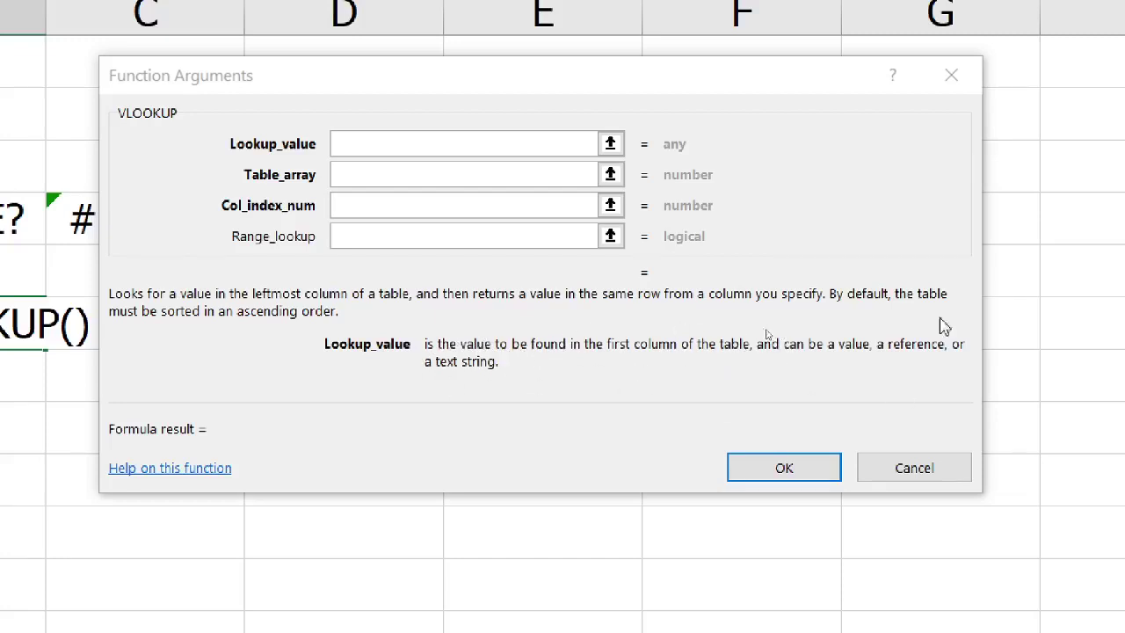
{"action": "left_click", "coordinate": [356, 175]}
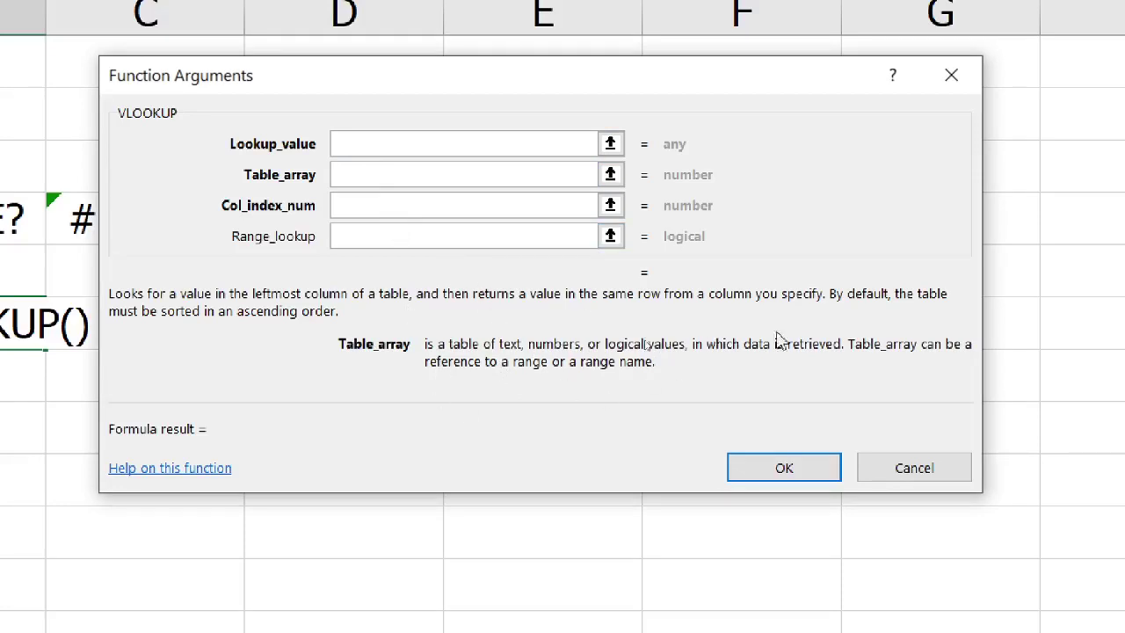
{"action": "left_click", "coordinate": [362, 205]}
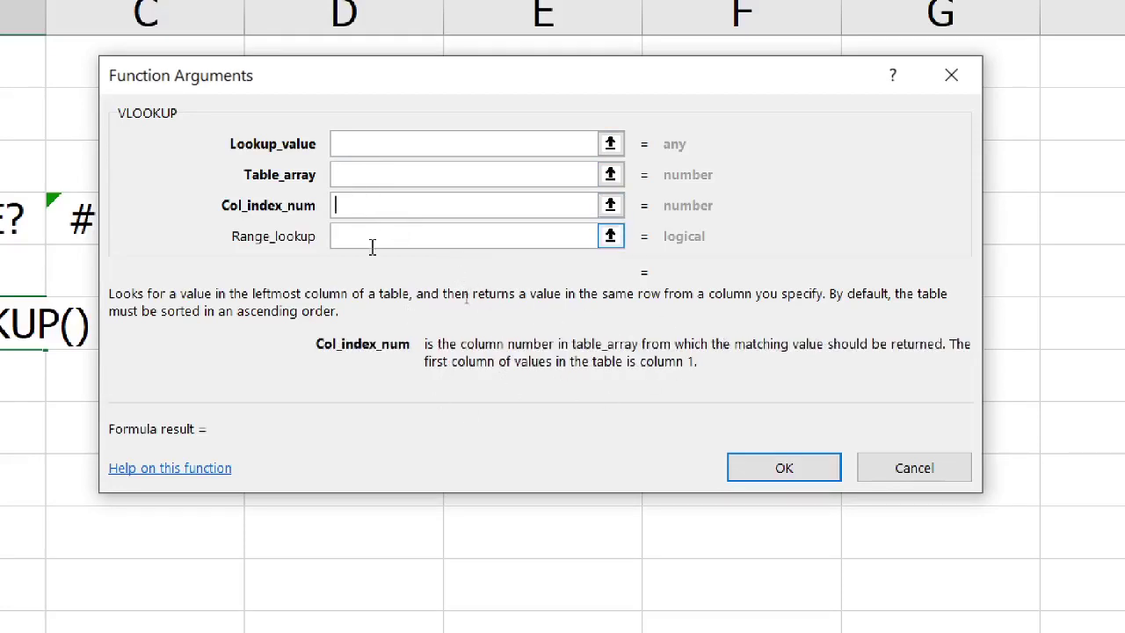
{"action": "left_click", "coordinate": [372, 238]}
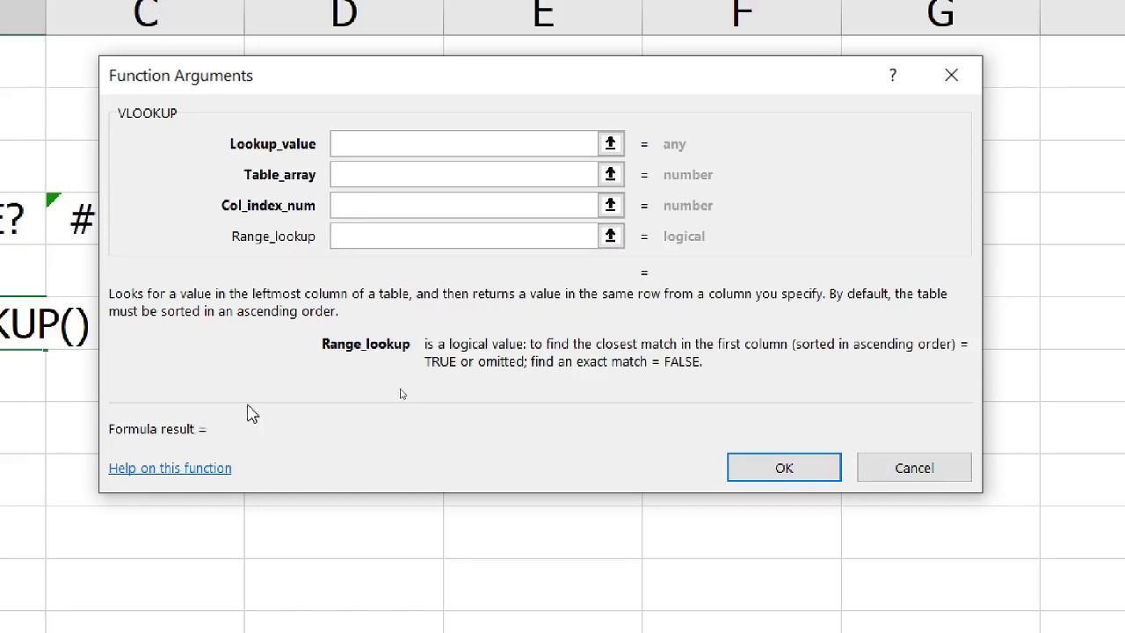
- Open the VLOOKUP help article, set its zoom to 110%, and scroll through the examples
{"action": "left_click", "coordinate": [163, 469]}
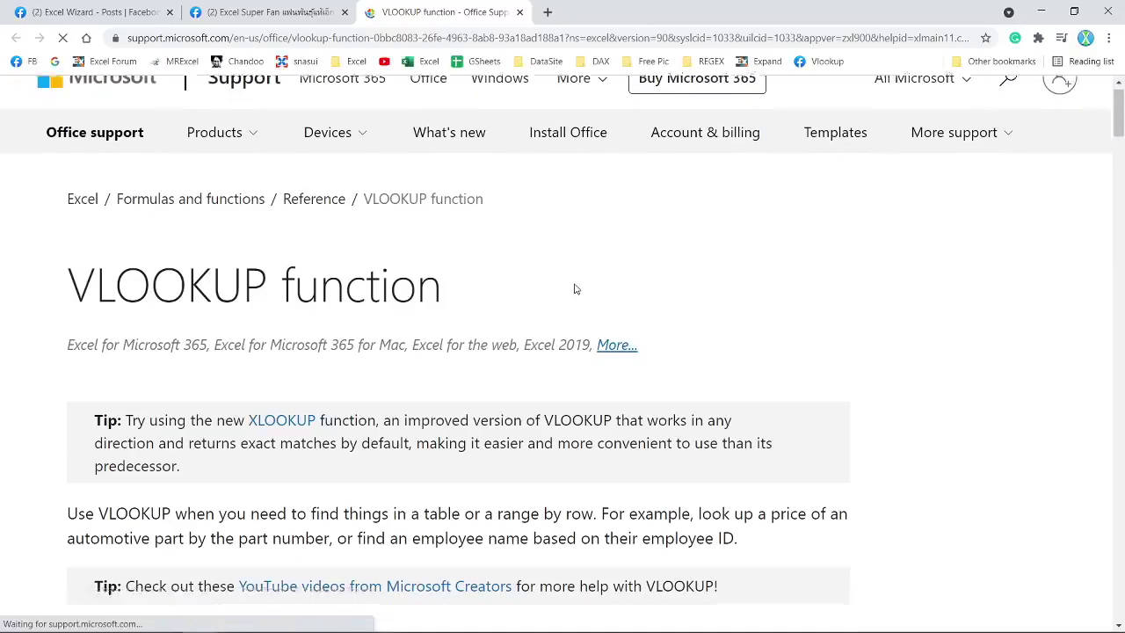
{"action": "scroll", "coordinate": [580, 316], "scroll_direction": "down", "scroll_amount": 3}
{"action": "scroll", "coordinate": [528, 378], "scroll_direction": "down", "scroll_amount": 3}
{"action": "scroll", "coordinate": [528, 378], "scroll_direction": "down", "scroll_amount": 5}
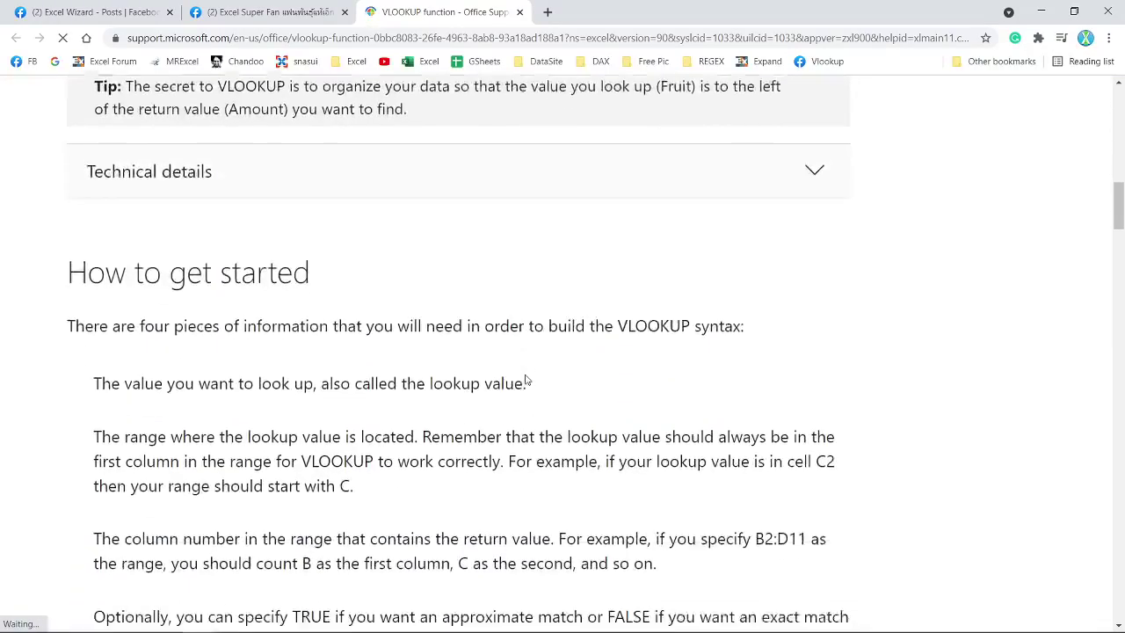
{"action": "scroll", "coordinate": [528, 378], "scroll_direction": "down", "scroll_amount": 5}
{"action": "key", "text": "ctrl+minus"}
{"action": "scroll", "coordinate": [626, 295], "scroll_direction": "down", "scroll_amount": 5}
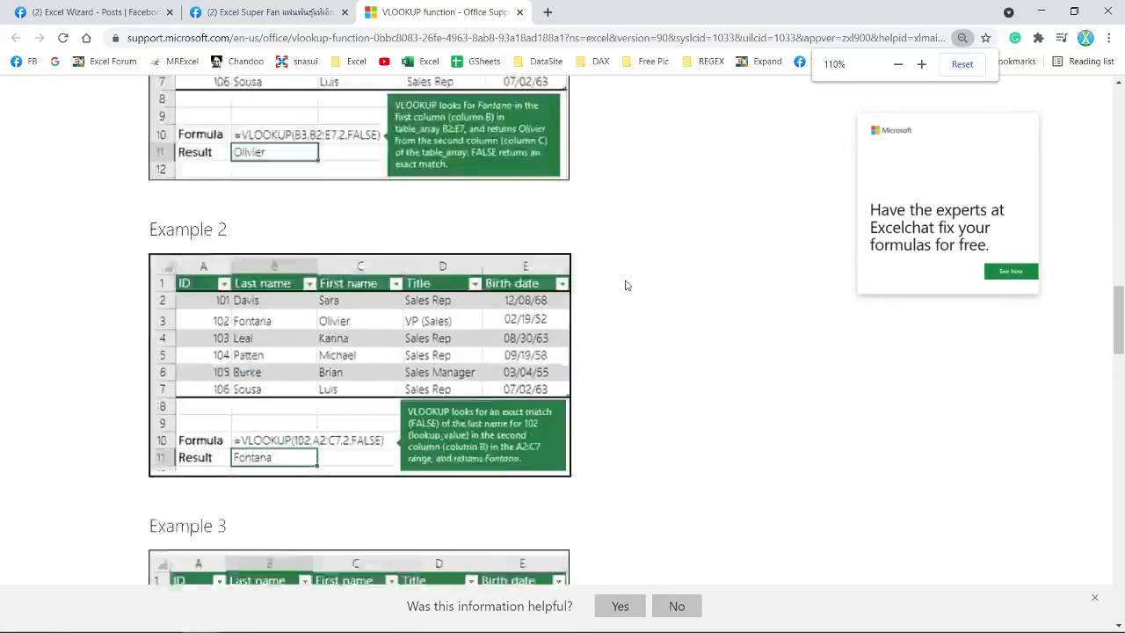
{"action": "scroll", "coordinate": [626, 296], "scroll_direction": "down", "scroll_amount": 5}
{"action": "scroll", "coordinate": [626, 295], "scroll_direction": "up", "scroll_amount": 5}
{"action": "scroll", "coordinate": [626, 295], "scroll_direction": "up", "scroll_amount": 5}
{"action": "scroll", "coordinate": [626, 296], "scroll_direction": "up", "scroll_amount": 5}
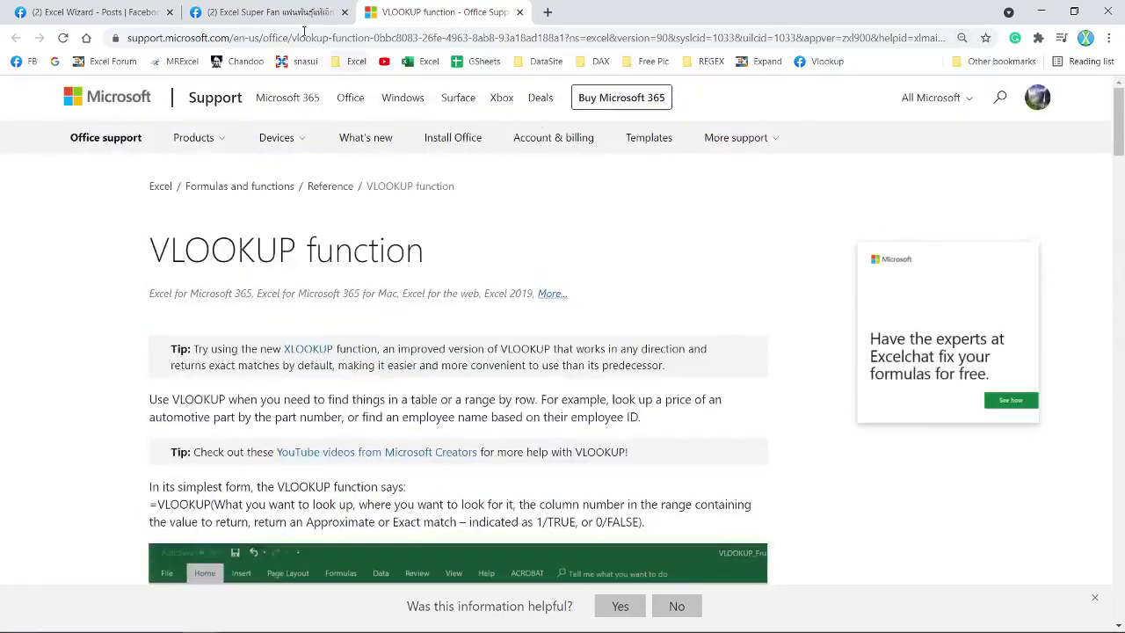
{"action": "left_click", "coordinate": [179, 5]}
- Read through the Excel Wizard VLOOKUP vs MATCH speed post and its comments
{"action": "left_click", "coordinate": [141, 13]}
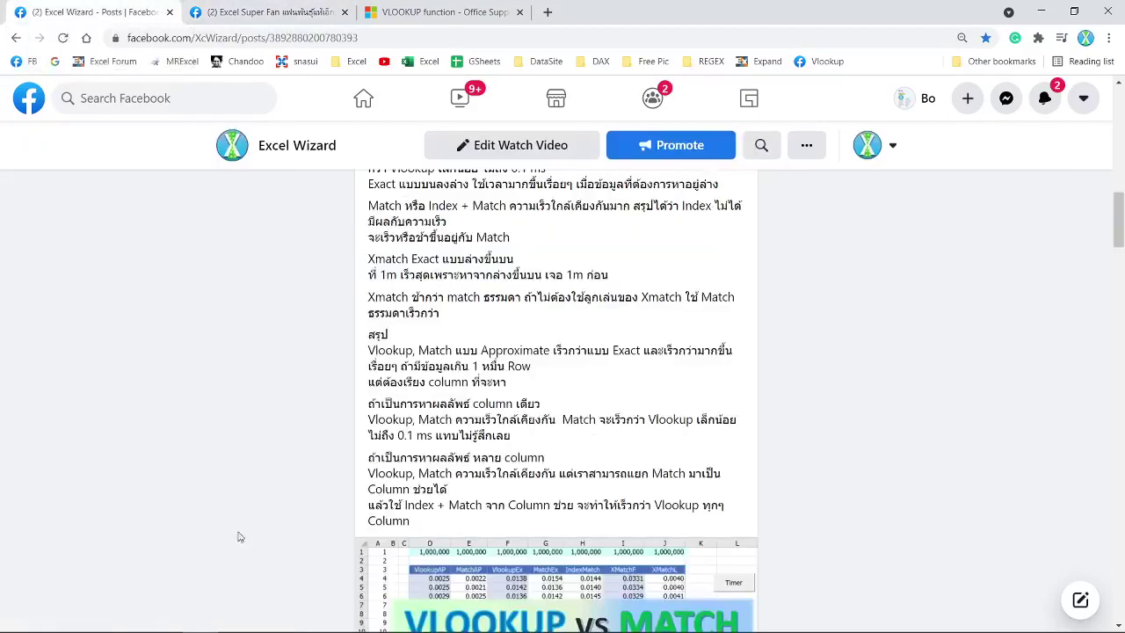
{"action": "scroll", "coordinate": [344, 463], "scroll_direction": "down", "scroll_amount": 5}
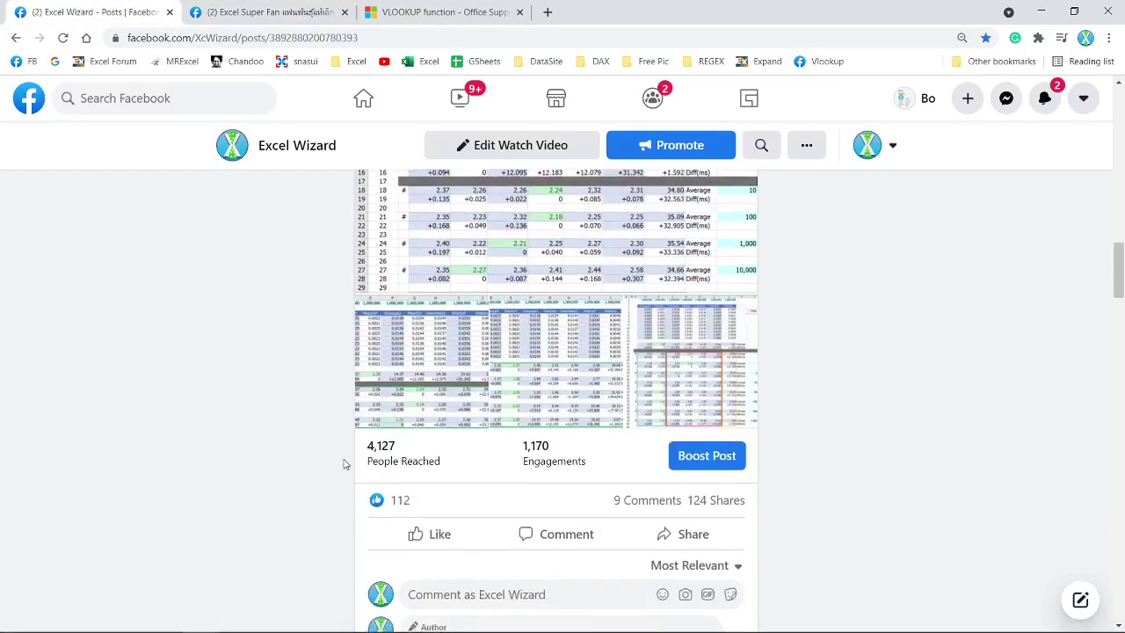
{"action": "scroll", "coordinate": [346, 464], "scroll_direction": "down", "scroll_amount": 3}
{"action": "scroll", "coordinate": [278, 571], "scroll_direction": "down", "scroll_amount": 2}
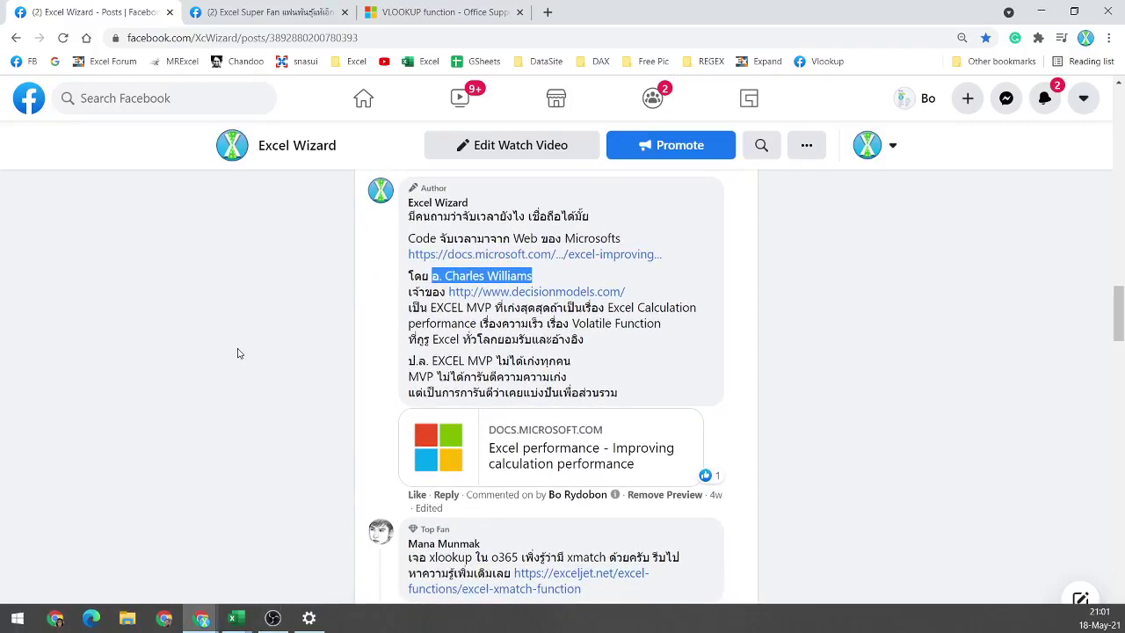
{"action": "scroll", "coordinate": [220, 387], "scroll_direction": "down", "scroll_amount": 1}
{"action": "scroll", "coordinate": [220, 387], "scroll_direction": "down", "scroll_amount": 2}
{"action": "scroll", "coordinate": [293, 326], "scroll_direction": "down", "scroll_amount": 3}
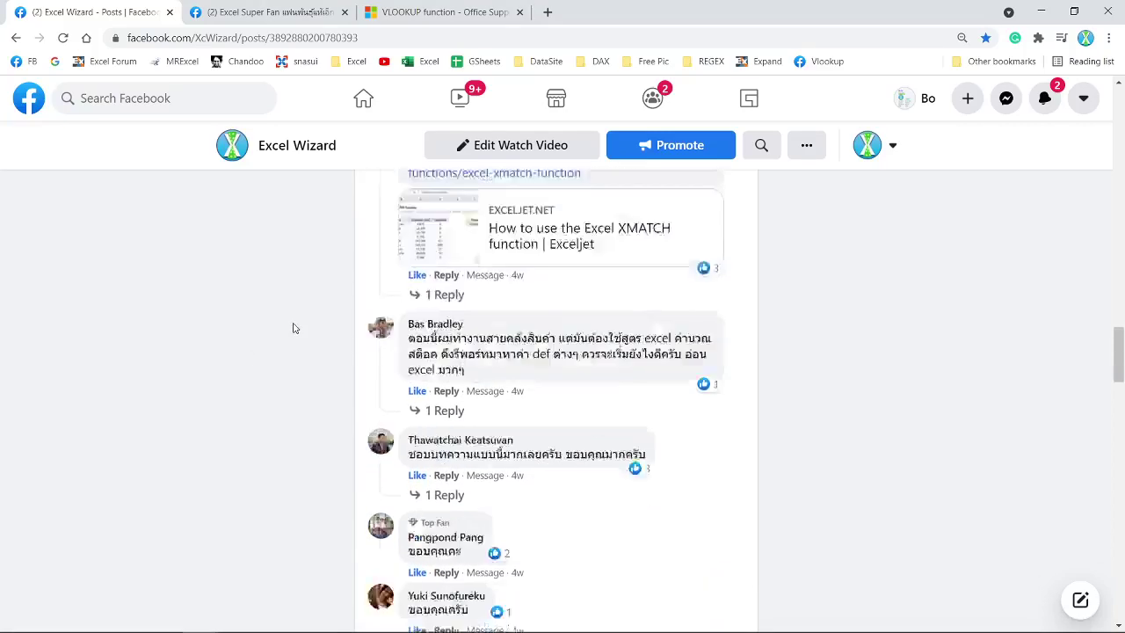
{"action": "scroll", "coordinate": [294, 327], "scroll_direction": "down", "scroll_amount": 4}
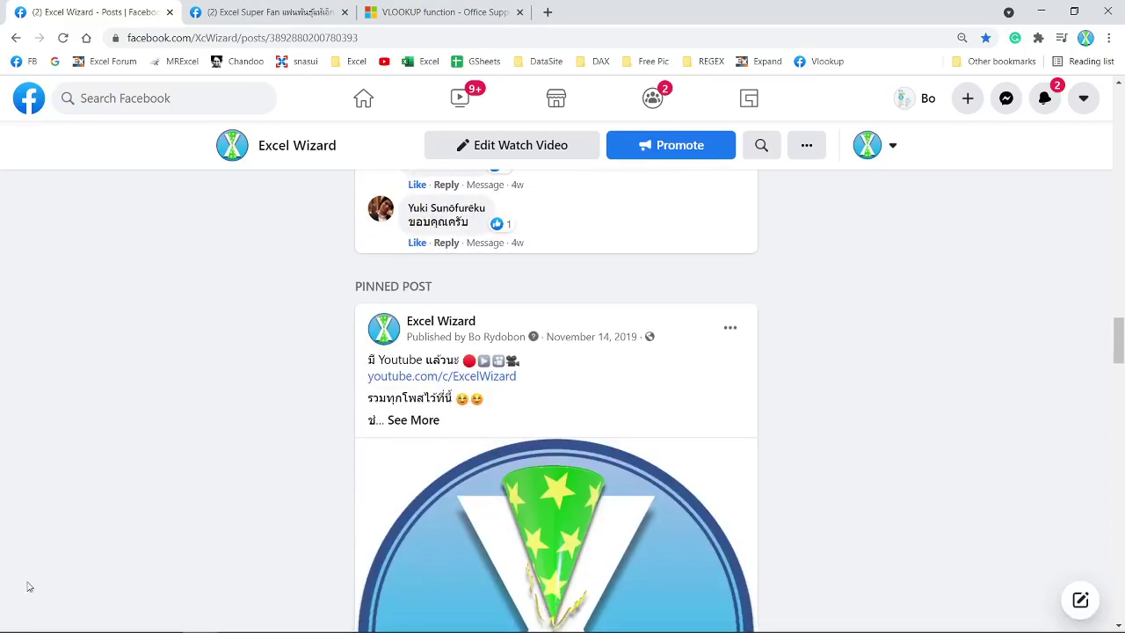
{"action": "scroll", "coordinate": [215, 374], "scroll_direction": "up", "scroll_amount": 3}
{"action": "scroll", "coordinate": [251, 381], "scroll_direction": "up", "scroll_amount": 3}
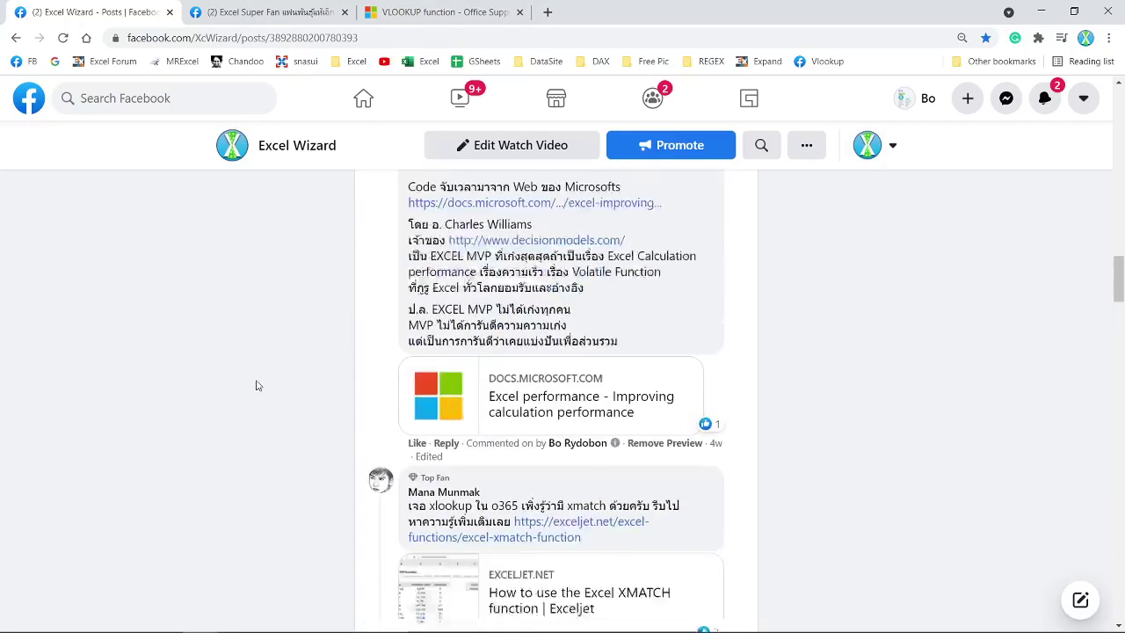
{"action": "left_click", "coordinate": [264, 13]}
{"action": "scroll", "coordinate": [355, 373], "scroll_direction": "down", "scroll_amount": 3}
- Open the group post's MS365 listing in a new tab, view it, then return to Excel Super Fan
{"action": "scroll", "coordinate": [358, 378], "scroll_direction": "down", "scroll_amount": 3}
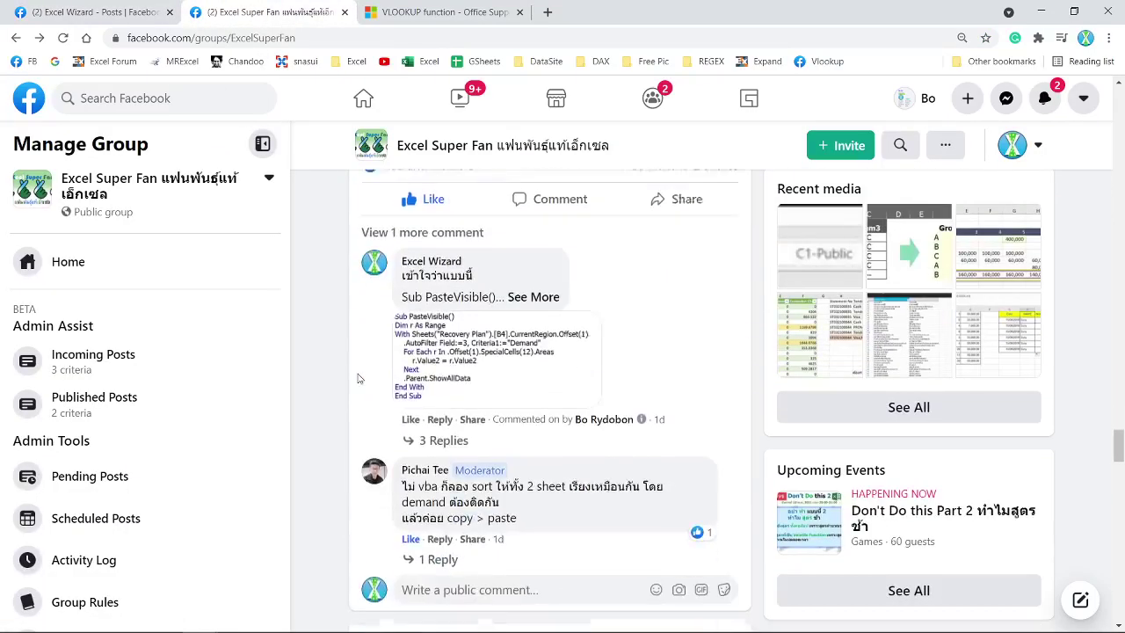
{"action": "scroll", "coordinate": [358, 378], "scroll_direction": "down", "scroll_amount": 1}
{"action": "scroll", "coordinate": [358, 378], "scroll_direction": "down", "scroll_amount": 5}
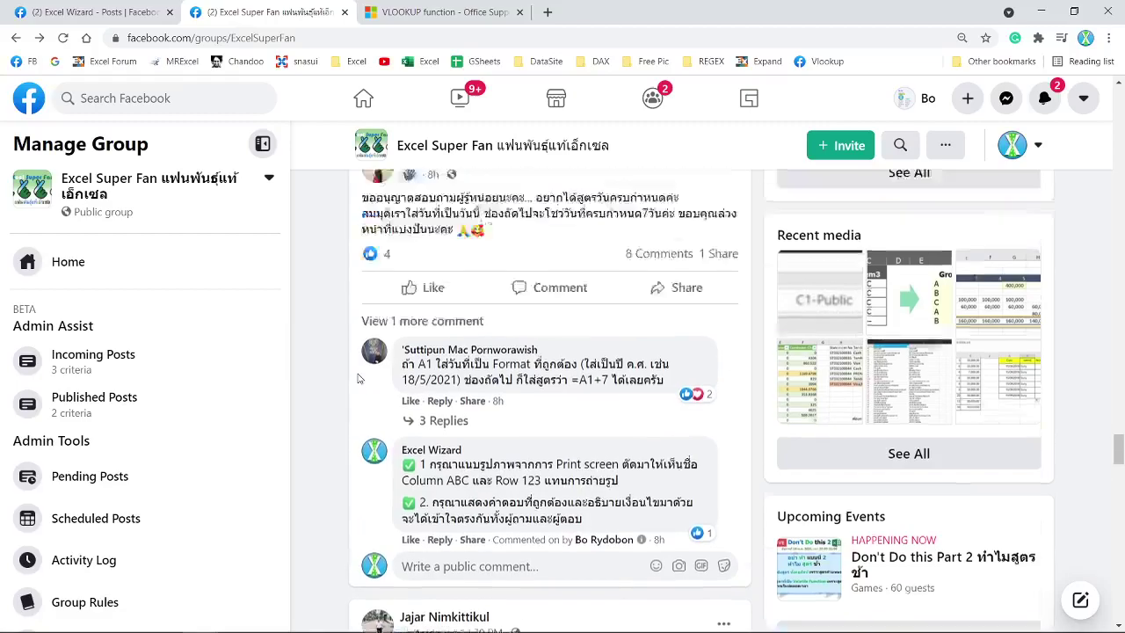
{"action": "scroll", "coordinate": [358, 378], "scroll_direction": "up", "scroll_amount": 5}
{"action": "scroll", "coordinate": [358, 378], "scroll_direction": "up", "scroll_amount": 5}
{"action": "scroll", "coordinate": [615, 351], "scroll_direction": "up", "scroll_amount": 5}
{"action": "scroll", "coordinate": [815, 270], "scroll_direction": "up", "scroll_amount": 3}
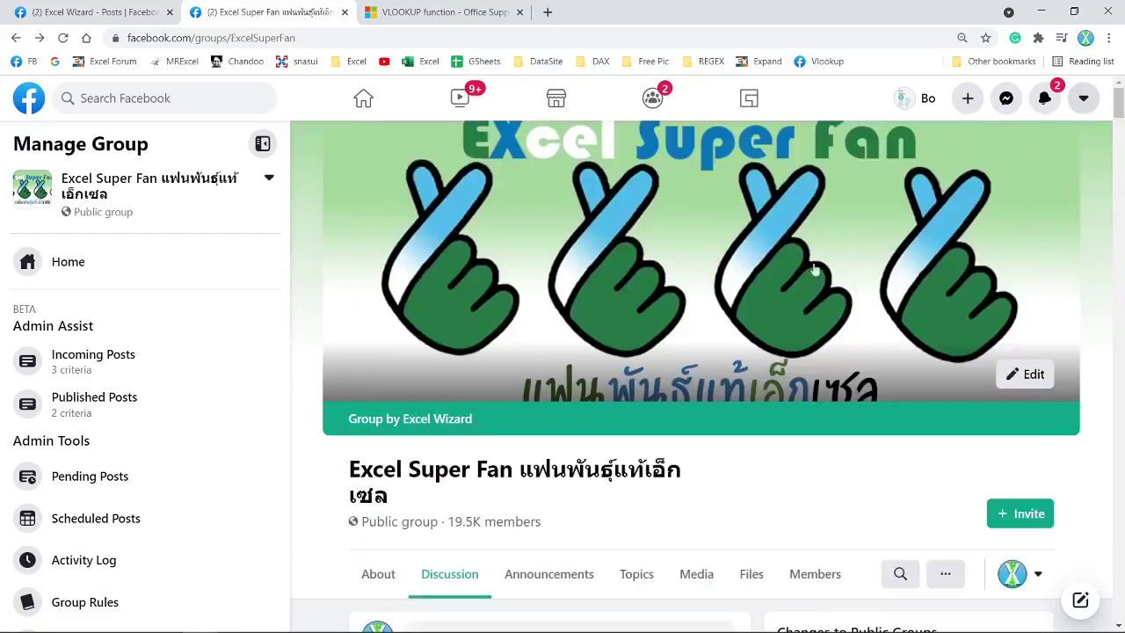
{"action": "scroll", "coordinate": [815, 270], "scroll_direction": "down", "scroll_amount": 4}
{"action": "scroll", "coordinate": [616, 351], "scroll_direction": "down", "scroll_amount": 5}
{"action": "scroll", "coordinate": [383, 457], "scroll_direction": "down", "scroll_amount": 3}
{"action": "scroll", "coordinate": [382, 456], "scroll_direction": "down", "scroll_amount": 3}
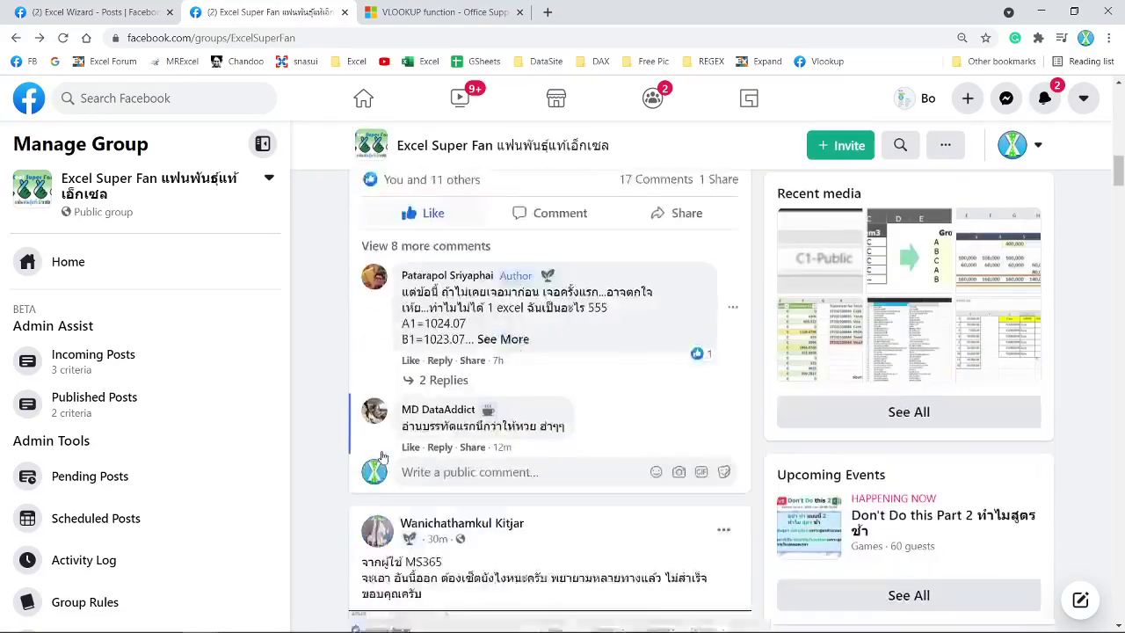
{"action": "scroll", "coordinate": [382, 456], "scroll_direction": "down", "scroll_amount": 1}
{"action": "scroll", "coordinate": [356, 459], "scroll_direction": "down", "scroll_amount": 1}
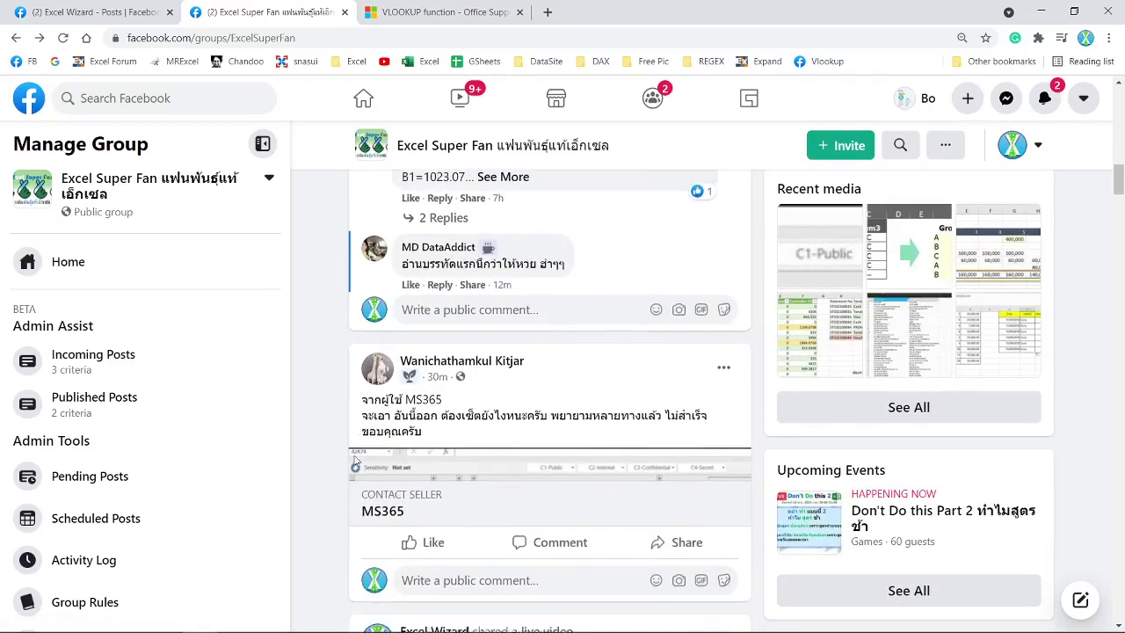
{"action": "scroll", "coordinate": [413, 422], "scroll_direction": "down", "scroll_amount": 1}
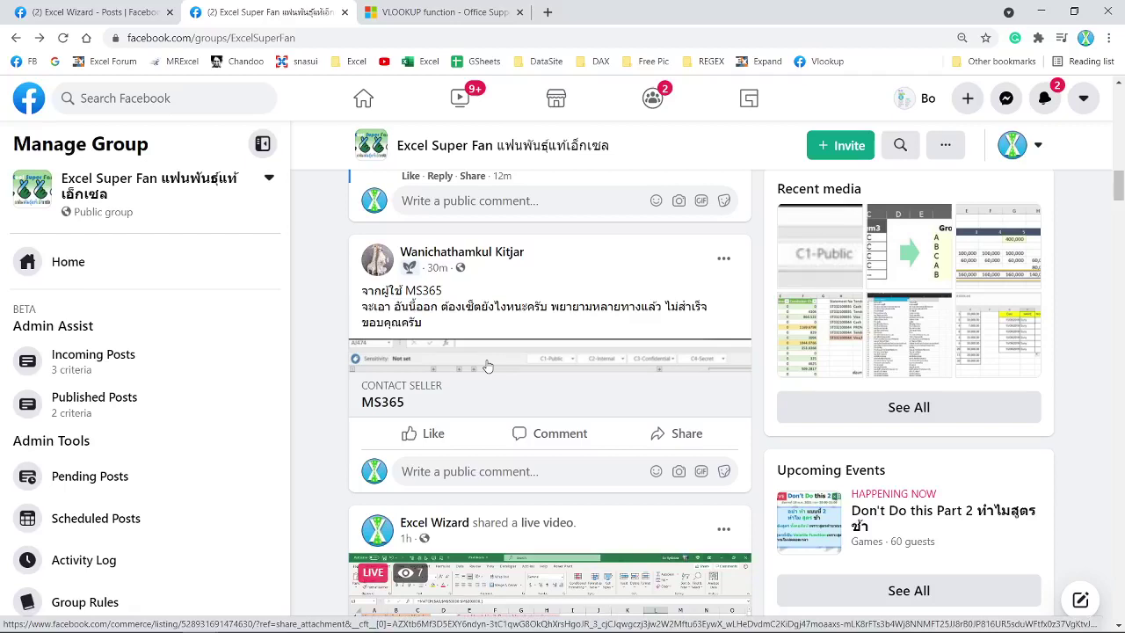
{"action": "middle_click", "coordinate": [488, 366]}
{"action": "left_click", "coordinate": [442, 18]}
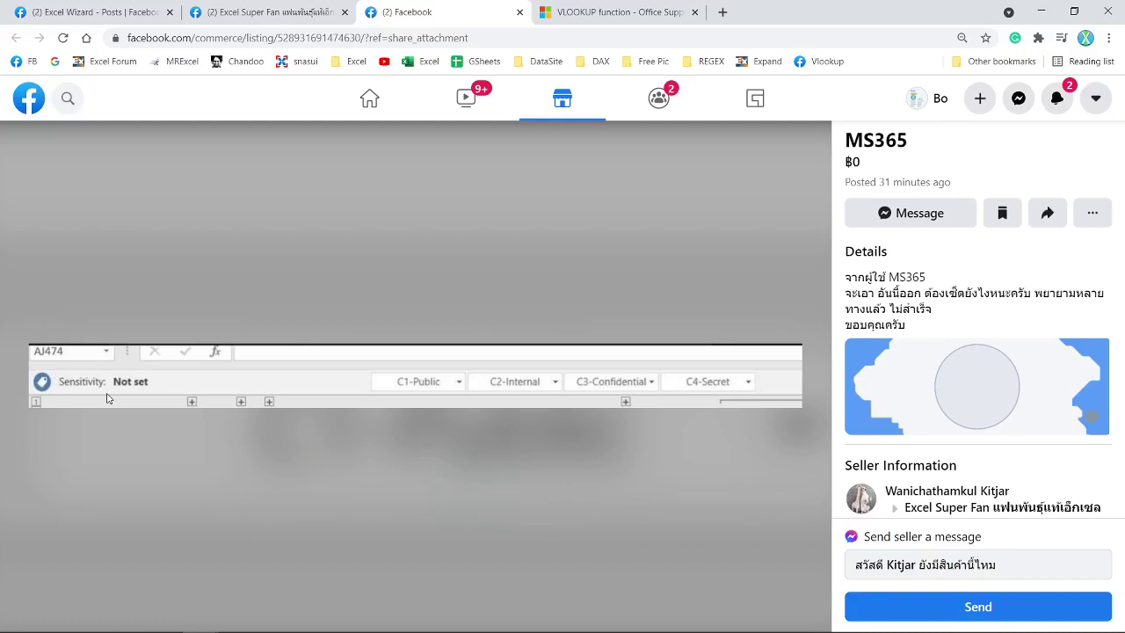
{"action": "left_click", "coordinate": [323, 16]}
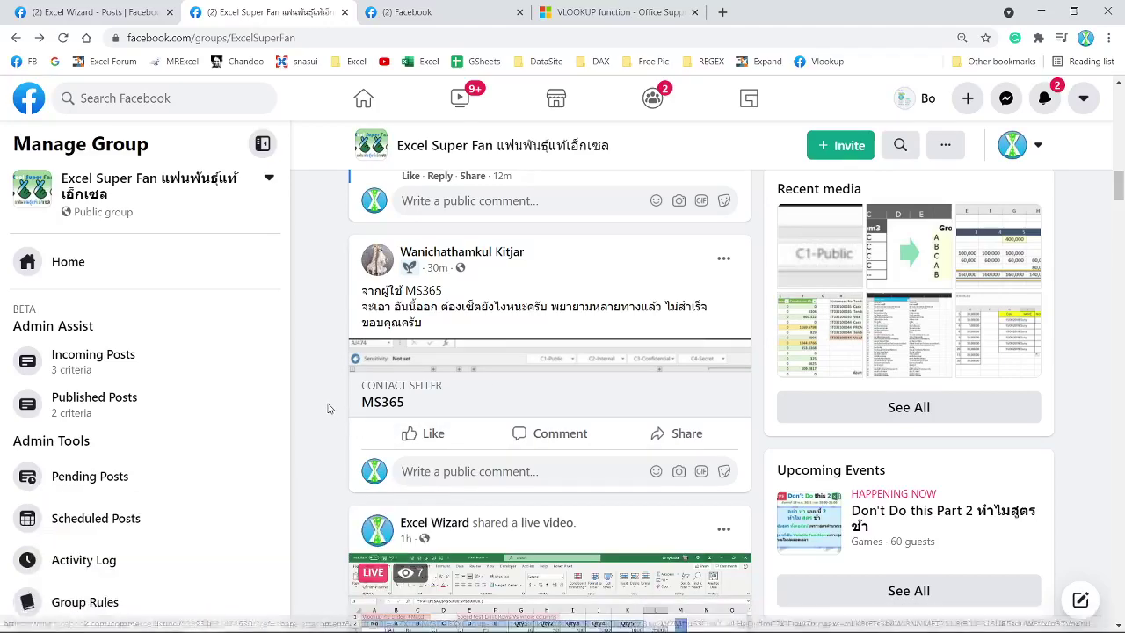
{"action": "scroll", "coordinate": [349, 426], "scroll_direction": "down", "scroll_amount": 1}
{"action": "scroll", "coordinate": [349, 426], "scroll_direction": "down", "scroll_amount": 4}
{"action": "scroll", "coordinate": [349, 427], "scroll_direction": "down", "scroll_amount": 3}
{"action": "scroll", "coordinate": [349, 427], "scroll_direction": "down", "scroll_amount": 2}
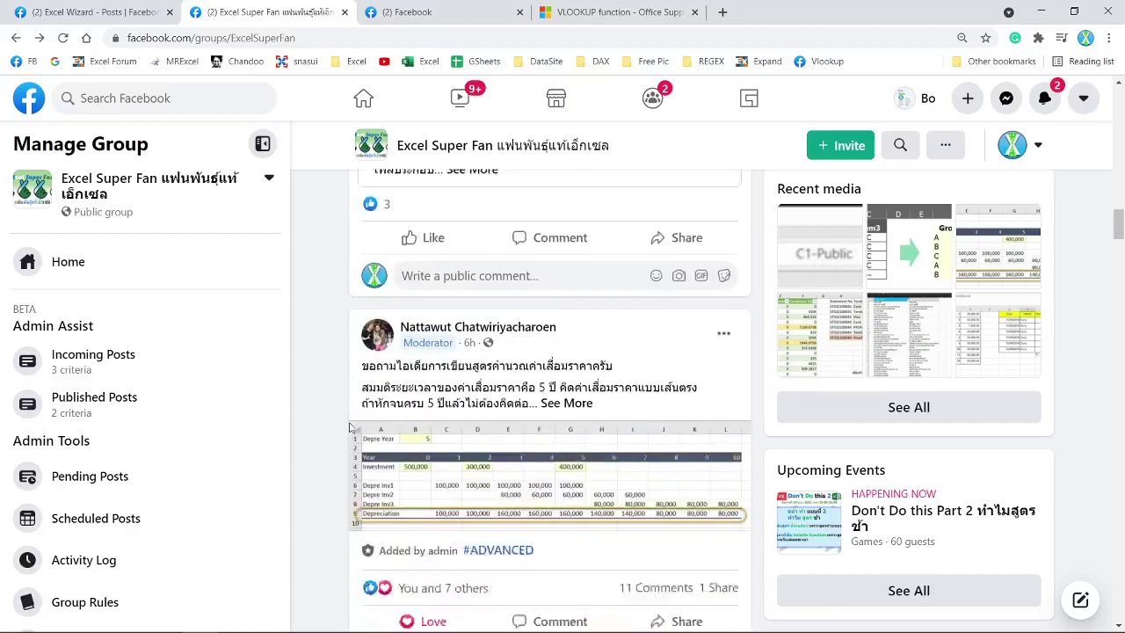
{"action": "scroll", "coordinate": [349, 427], "scroll_direction": "down", "scroll_amount": 1}
{"action": "scroll", "coordinate": [349, 426], "scroll_direction": "down", "scroll_amount": 1}
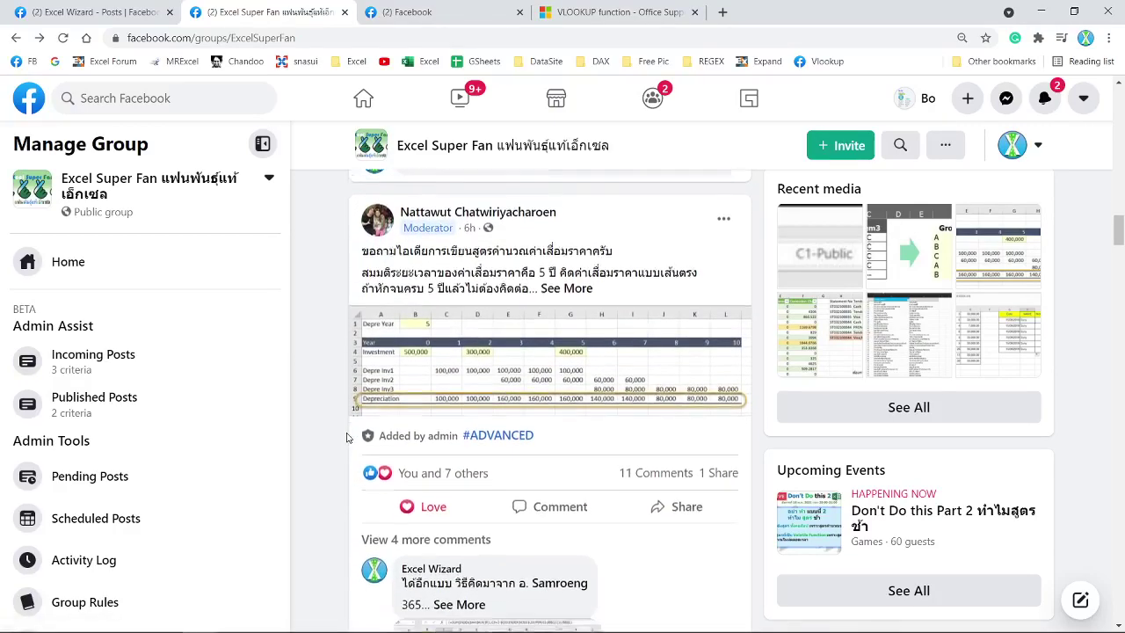
{"action": "scroll", "coordinate": [346, 437], "scroll_direction": "up", "scroll_amount": 1}
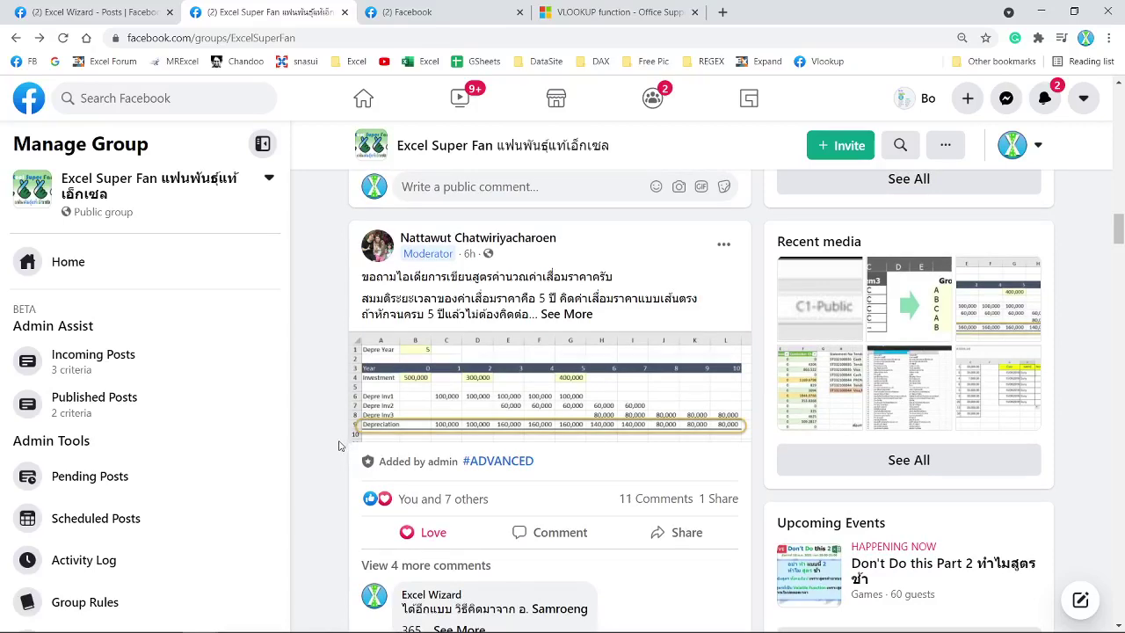
{"action": "scroll", "coordinate": [340, 445], "scroll_direction": "down", "scroll_amount": 1}
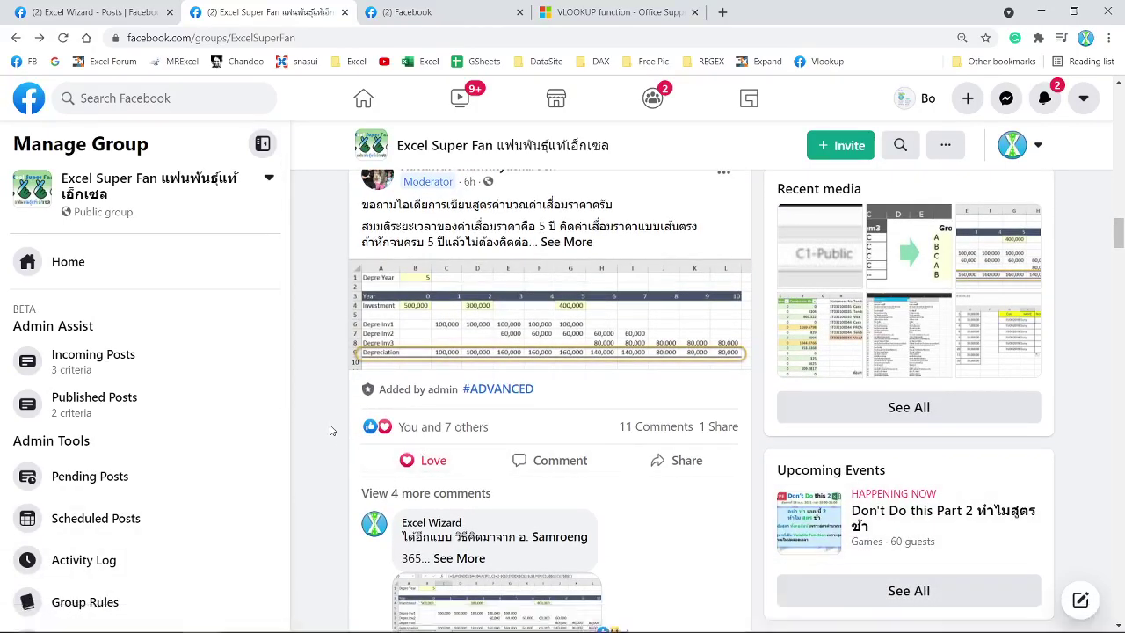
{"action": "scroll", "coordinate": [332, 429], "scroll_direction": "down", "scroll_amount": 1}
{"action": "scroll", "coordinate": [327, 385], "scroll_direction": "down", "scroll_amount": 2}
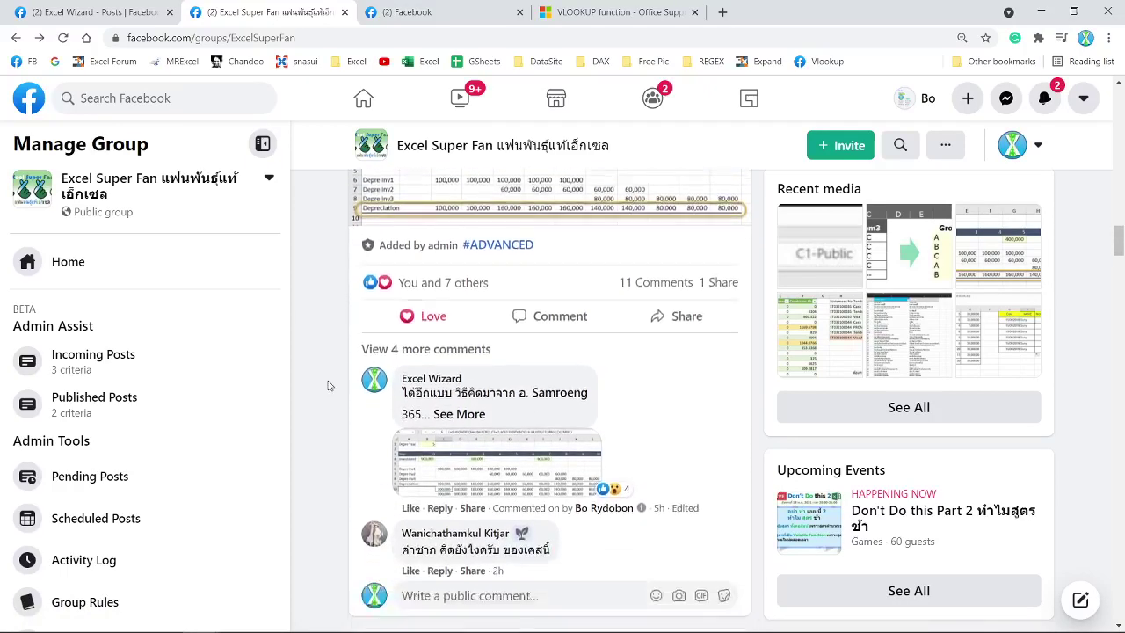
{"action": "scroll", "coordinate": [327, 385], "scroll_direction": "down", "scroll_amount": 2}
{"action": "scroll", "coordinate": [327, 385], "scroll_direction": "down", "scroll_amount": 1}
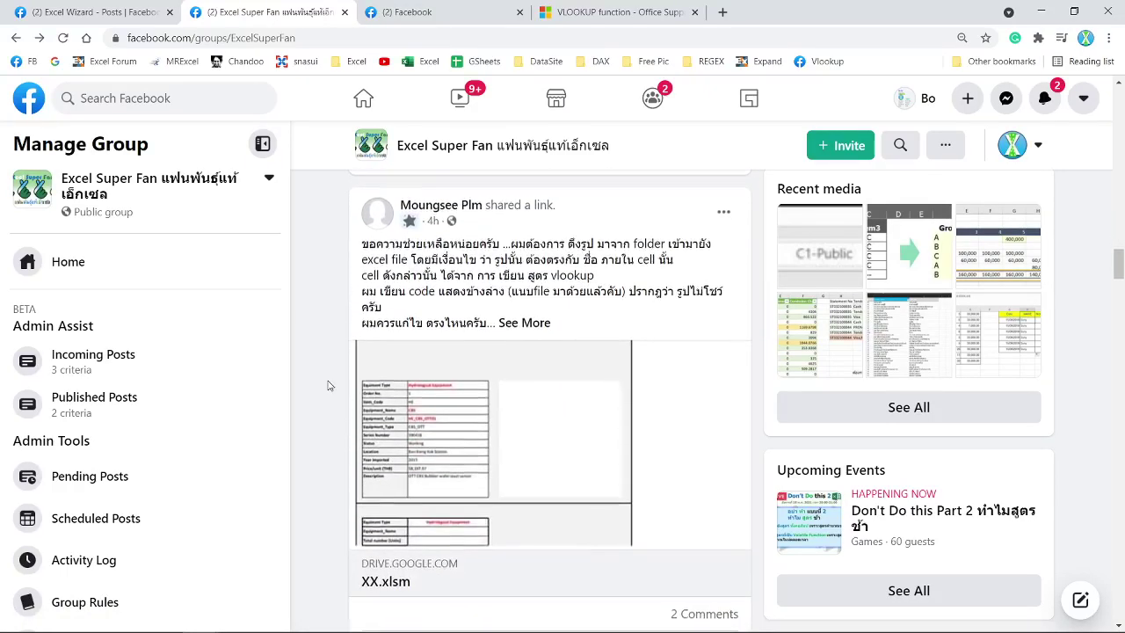
{"action": "left_click", "coordinate": [525, 322]}
{"action": "scroll", "coordinate": [337, 411], "scroll_direction": "down", "scroll_amount": 1}
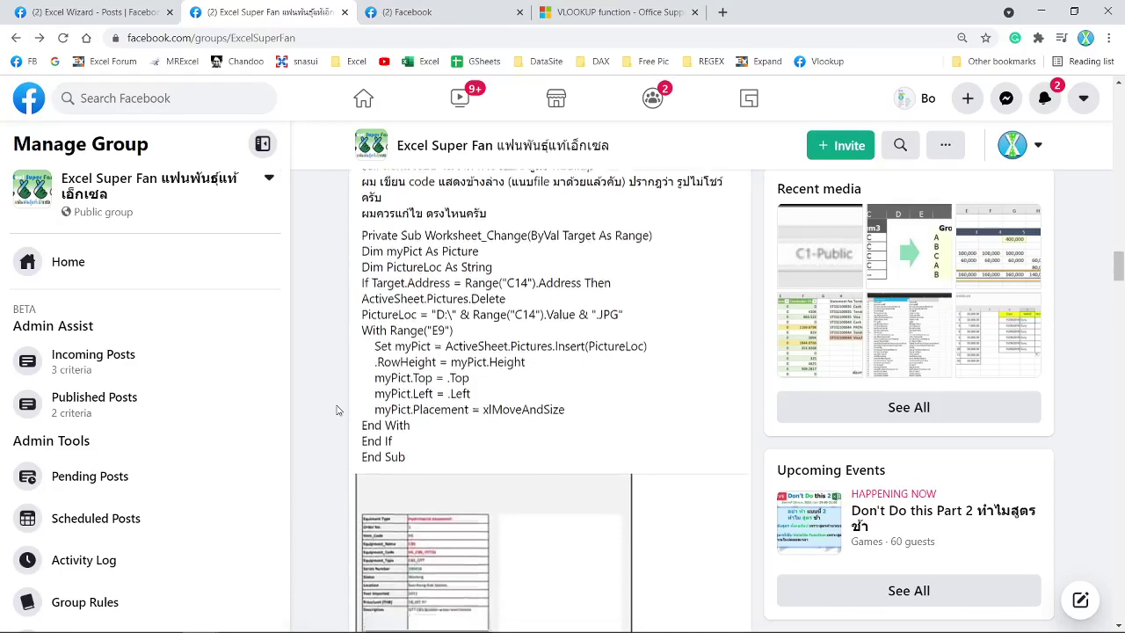
{"action": "scroll", "coordinate": [337, 411], "scroll_direction": "down", "scroll_amount": 1}
{"action": "scroll", "coordinate": [338, 410], "scroll_direction": "down", "scroll_amount": 2}
{"action": "scroll", "coordinate": [338, 410], "scroll_direction": "down", "scroll_amount": 3}
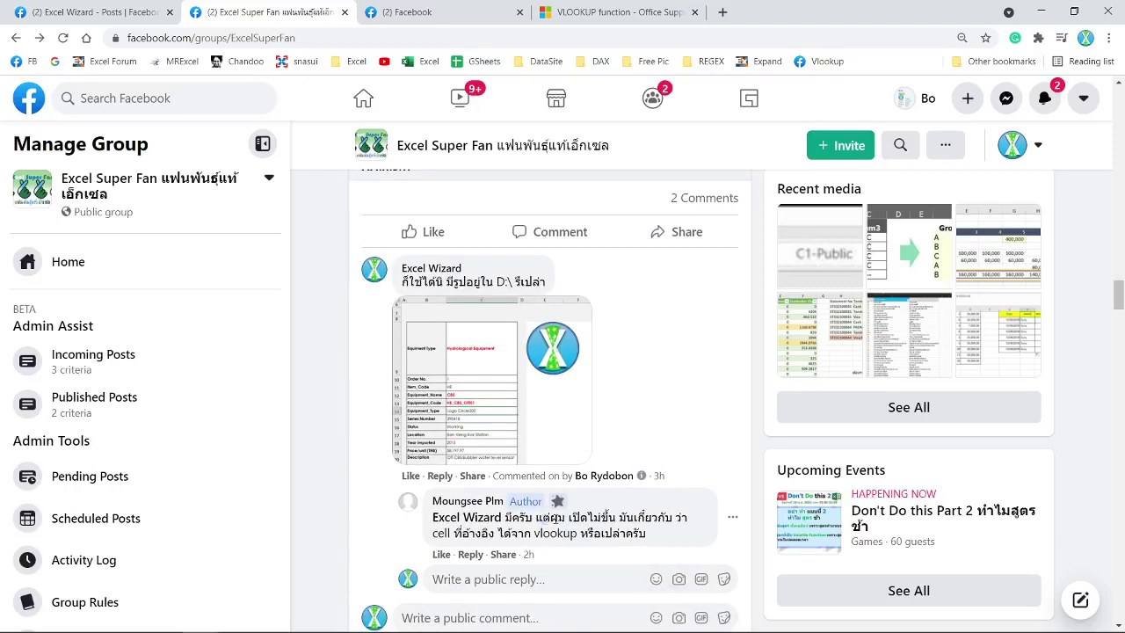
{"action": "left_click_drag", "start_coordinate": [541, 518], "coordinate": [673, 517]}
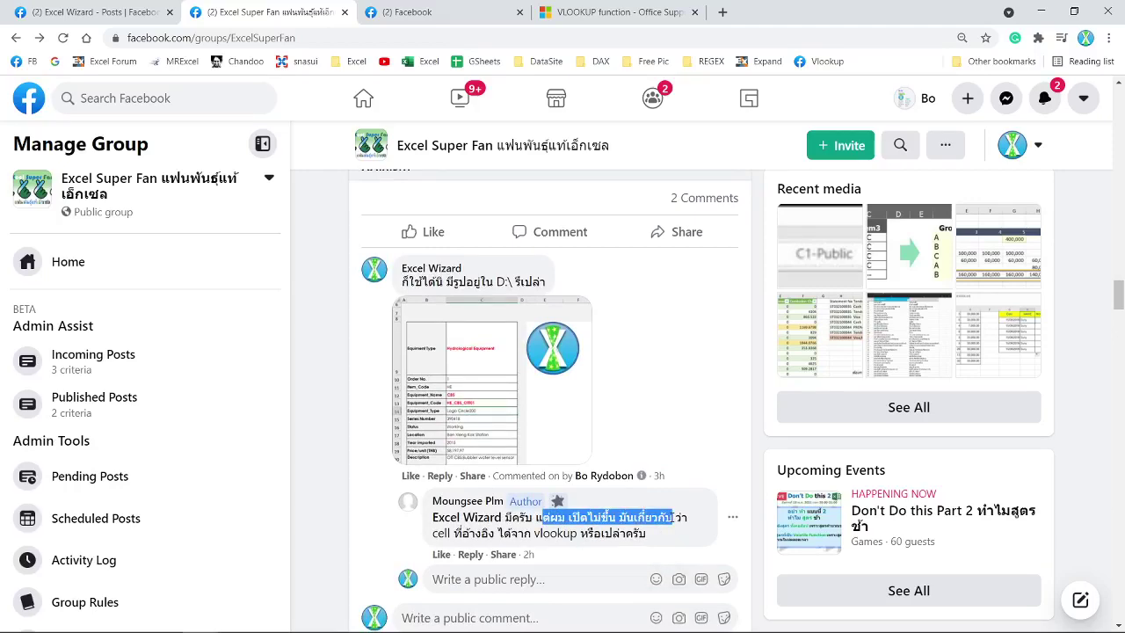
{"action": "scroll", "coordinate": [299, 360], "scroll_direction": "down", "scroll_amount": 4}
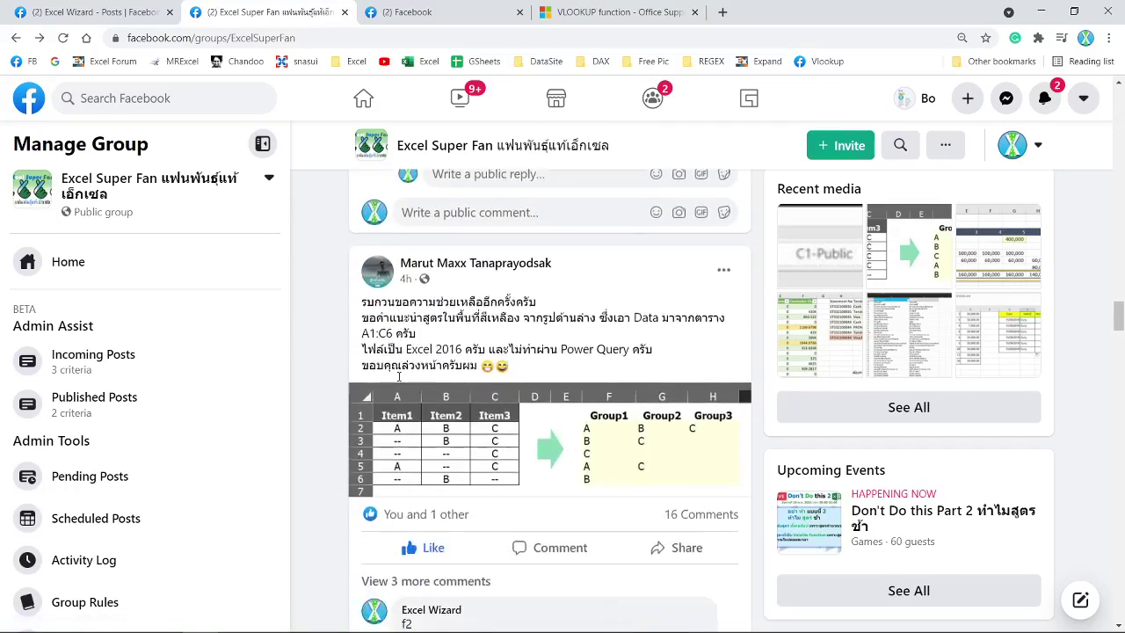
{"action": "scroll", "coordinate": [399, 382], "scroll_direction": "down", "scroll_amount": 2}
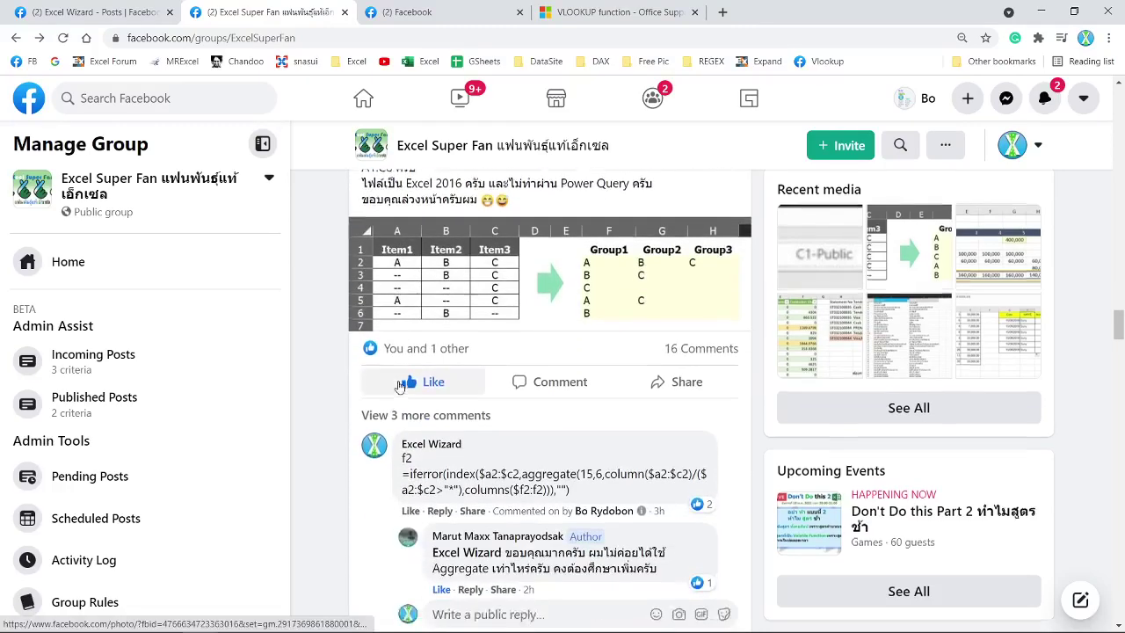
{"action": "scroll", "coordinate": [399, 385], "scroll_direction": "up", "scroll_amount": 2}
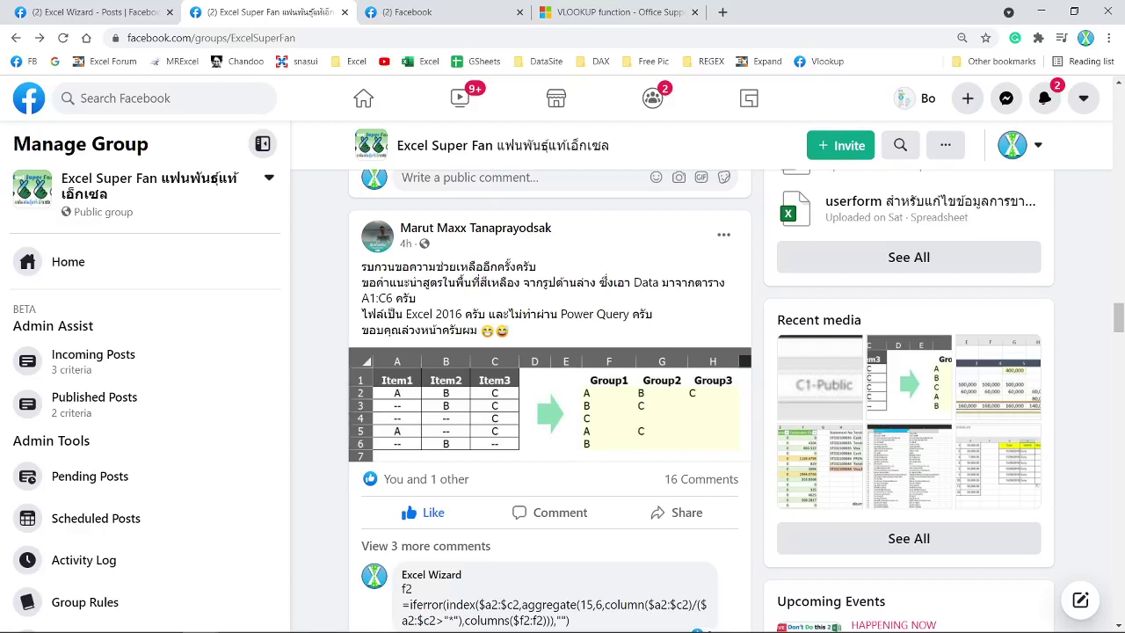
{"action": "key", "text": "alt+Tab"}
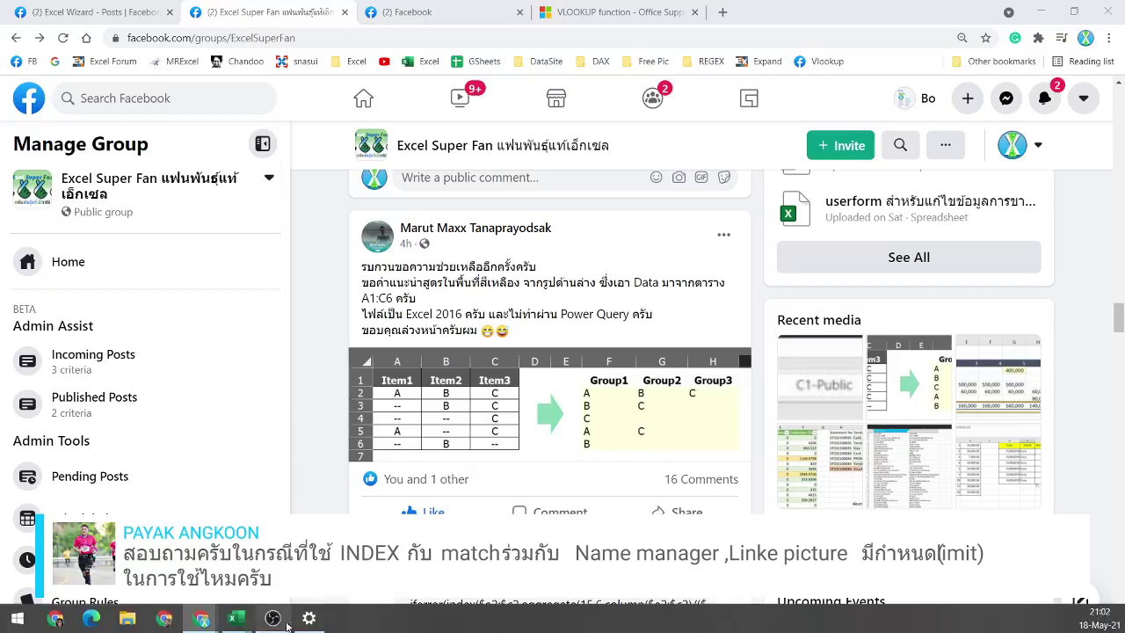
- Cancel the unfinished VLOOKUP and delete the #NAME? errors in row 4
{"action": "left_click", "coordinate": [267, 545]}
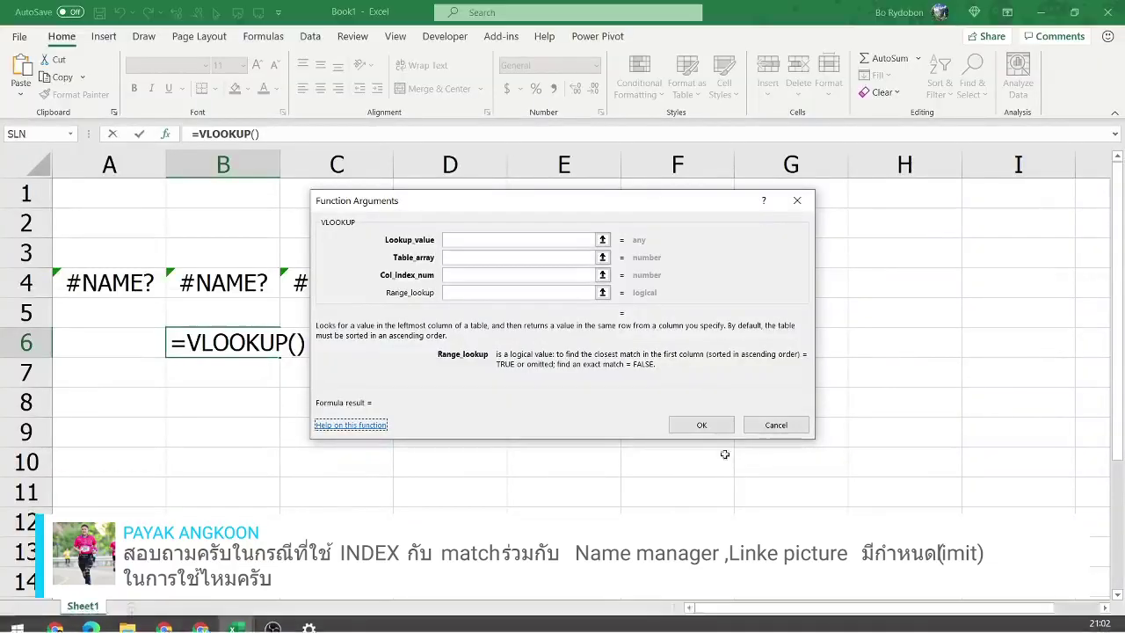
{"action": "left_click", "coordinate": [762, 427]}
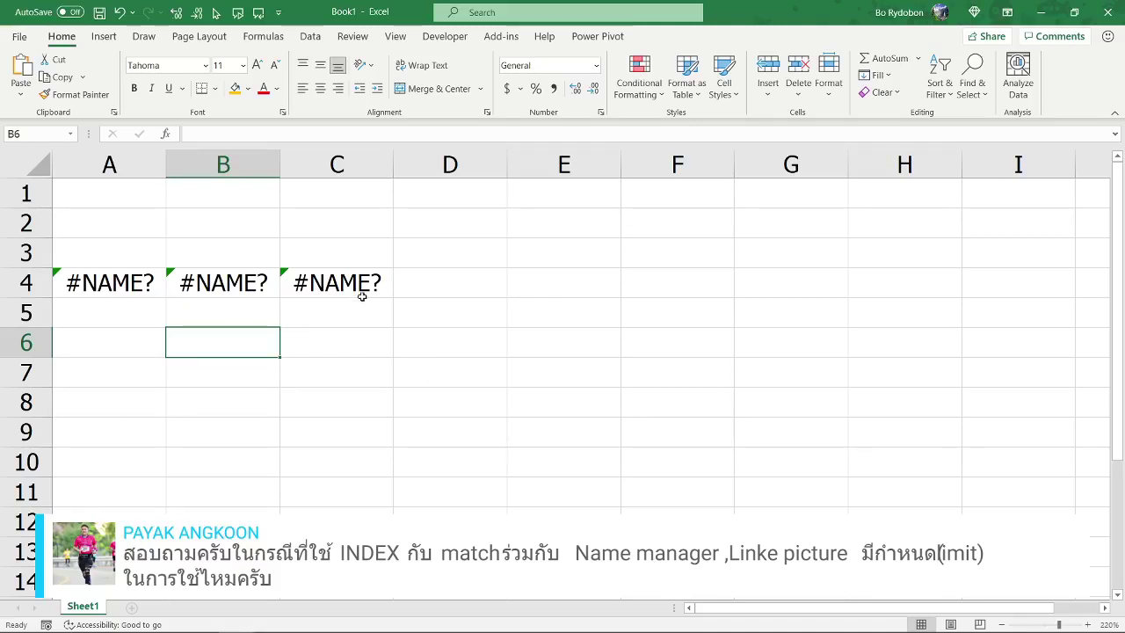
{"action": "left_click_drag", "start_coordinate": [361, 296], "coordinate": [69, 298]}
{"action": "key", "text": "Delete"}
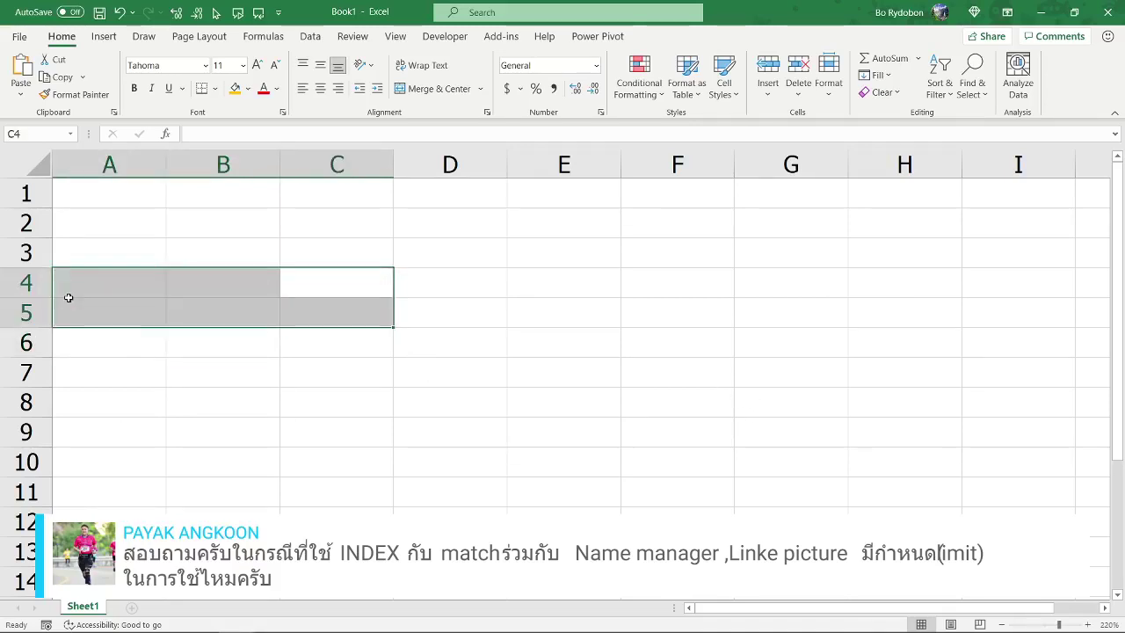
{"action": "left_click", "coordinate": [205, 405]}
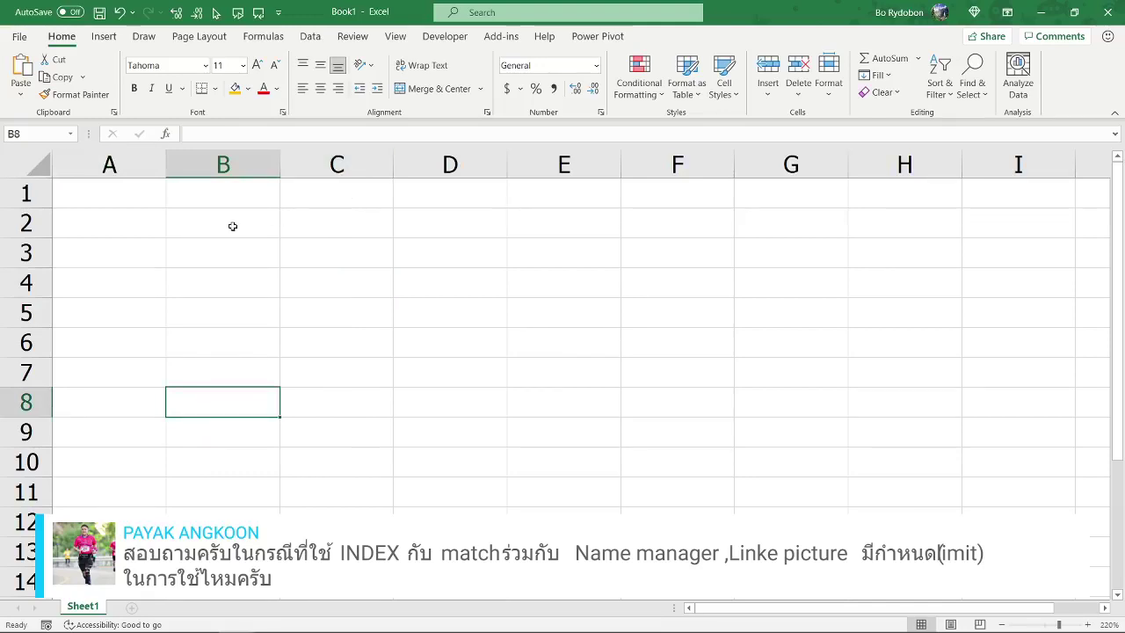
- Scroll the sheet and select cell C2
{"action": "scroll", "coordinate": [248, 268], "scroll_direction": "down", "scroll_amount": 1}
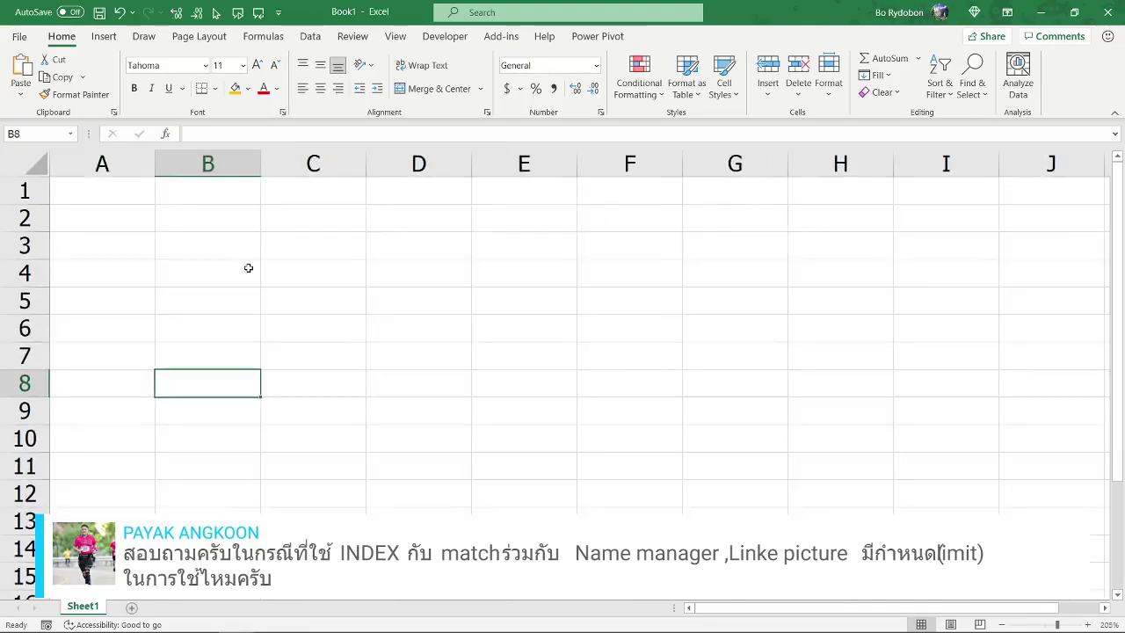
{"action": "scroll", "coordinate": [249, 267], "scroll_direction": "down", "scroll_amount": 2}
{"action": "scroll", "coordinate": [248, 267], "scroll_direction": "down", "scroll_amount": 1}
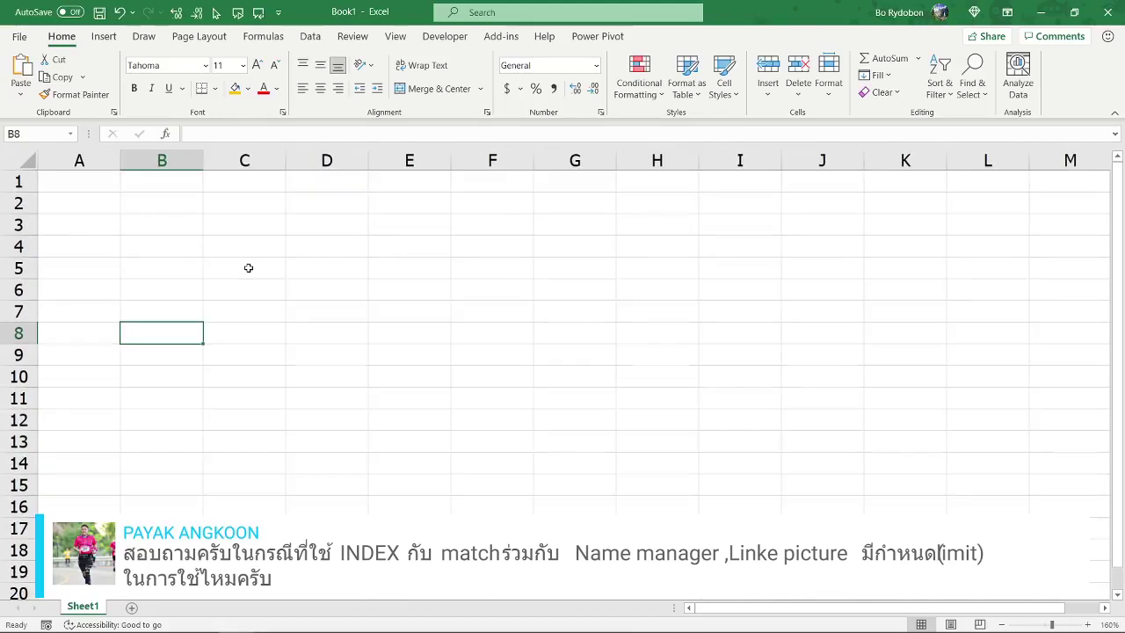
{"action": "left_click", "coordinate": [244, 204]}
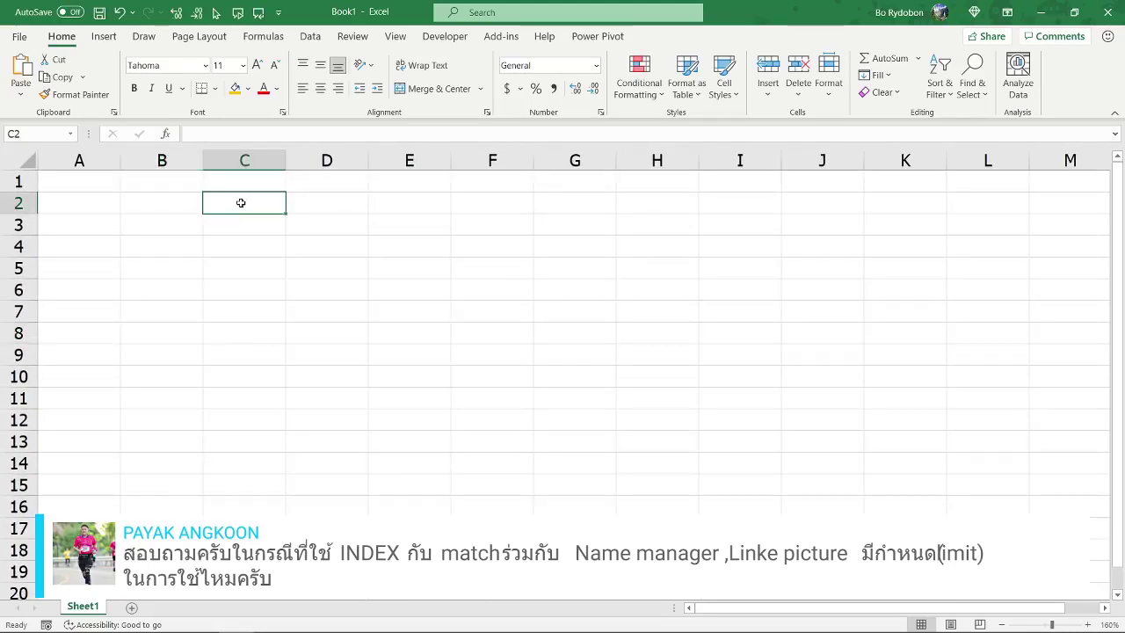
- Fill C2 orange-yellow, C3 light blue and C4 green
{"action": "left_click", "coordinate": [234, 88]}
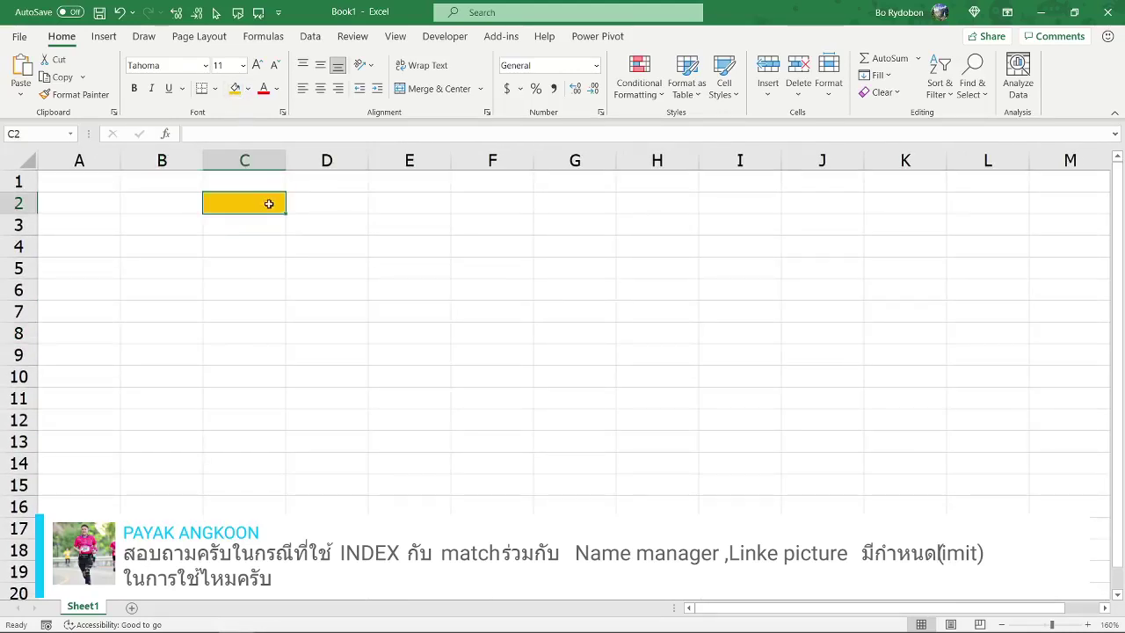
{"action": "key", "text": "Return"}
{"action": "left_click", "coordinate": [248, 88]}
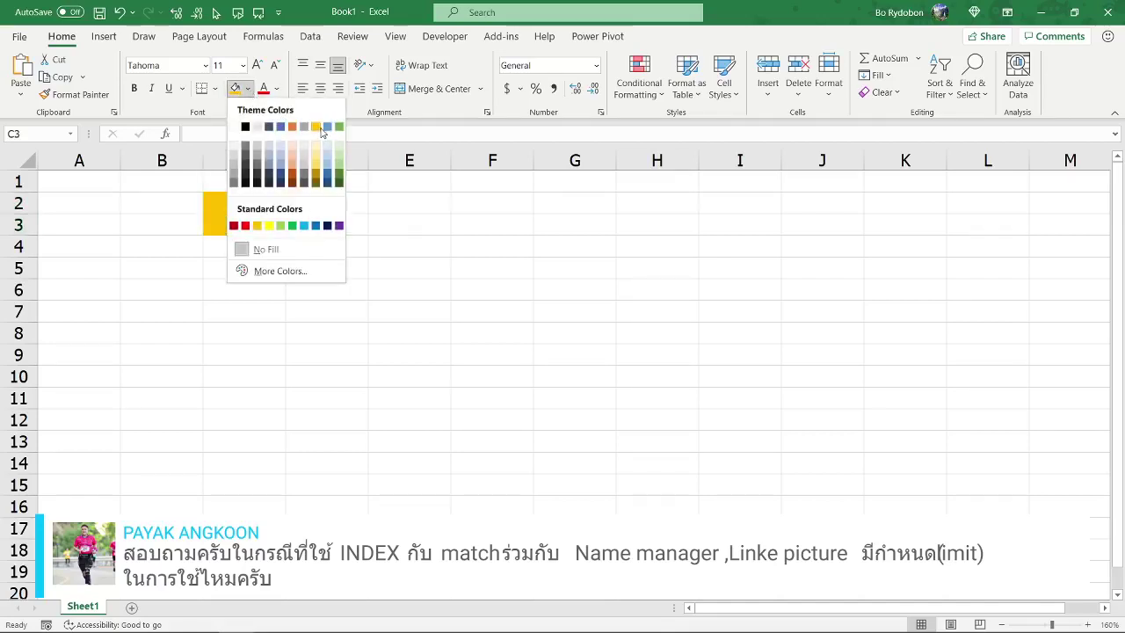
{"action": "left_click", "coordinate": [328, 151]}
{"action": "left_click", "coordinate": [241, 249]}
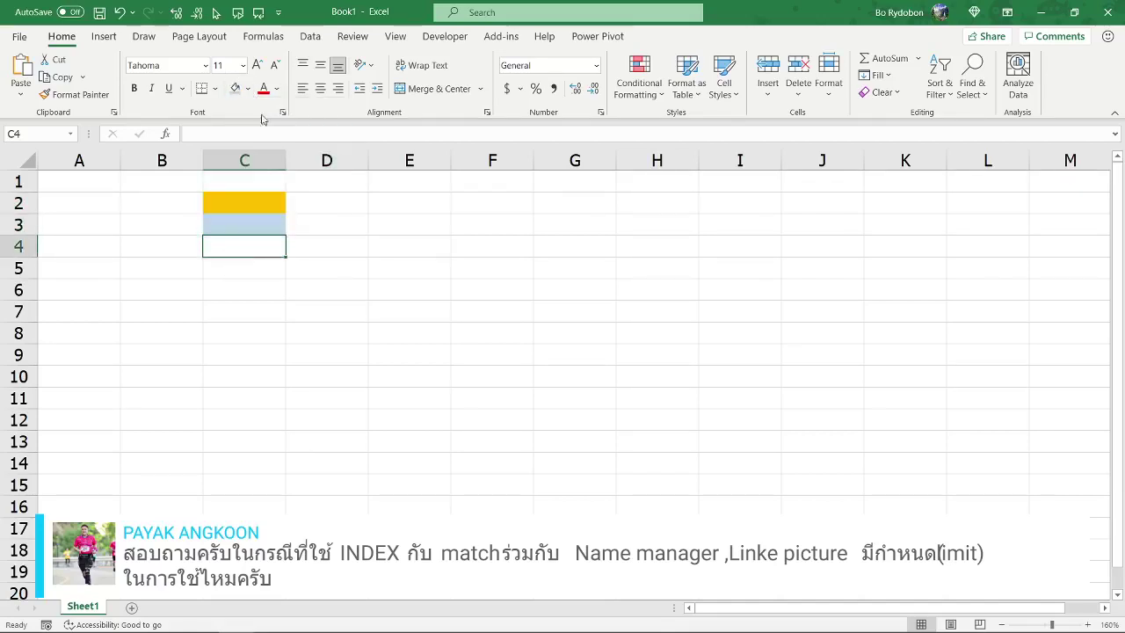
{"action": "left_click", "coordinate": [249, 88]}
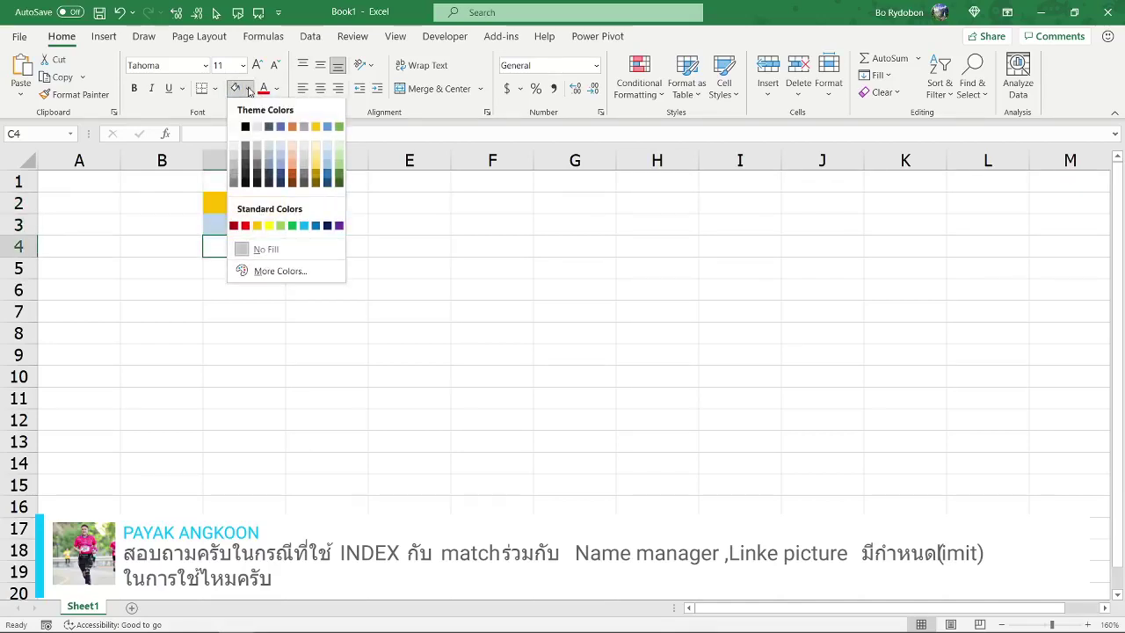
{"action": "left_click", "coordinate": [296, 227]}
- Label cells B2, B3 and B4 with A, B and C
{"action": "left_click", "coordinate": [238, 350]}
{"action": "left_click", "coordinate": [171, 198]}
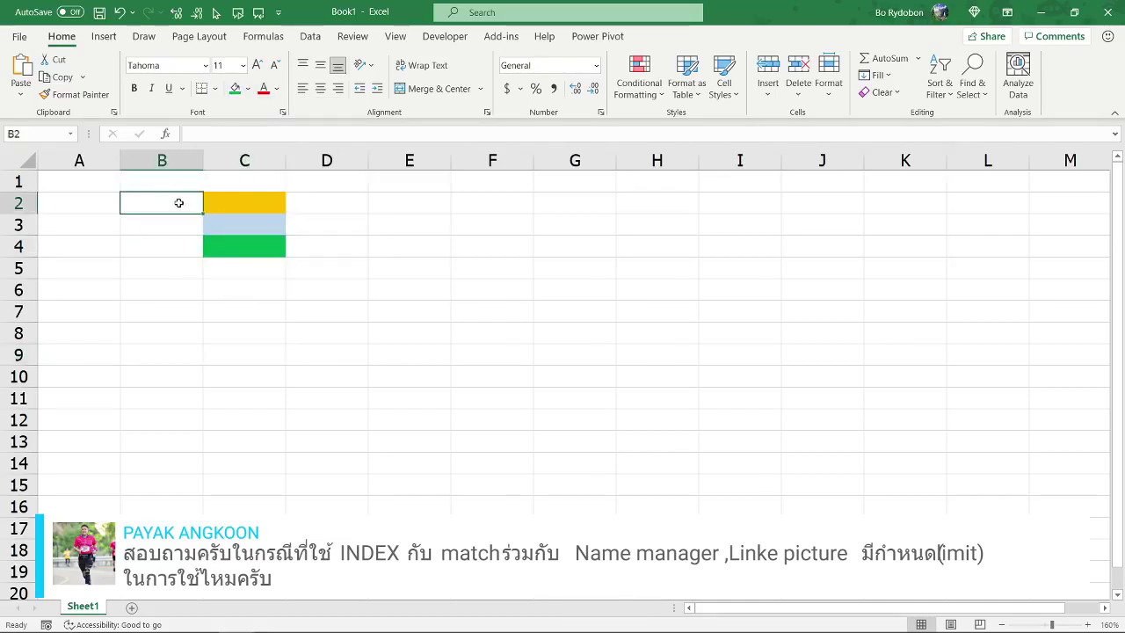
{"action": "type", "text": "A"}
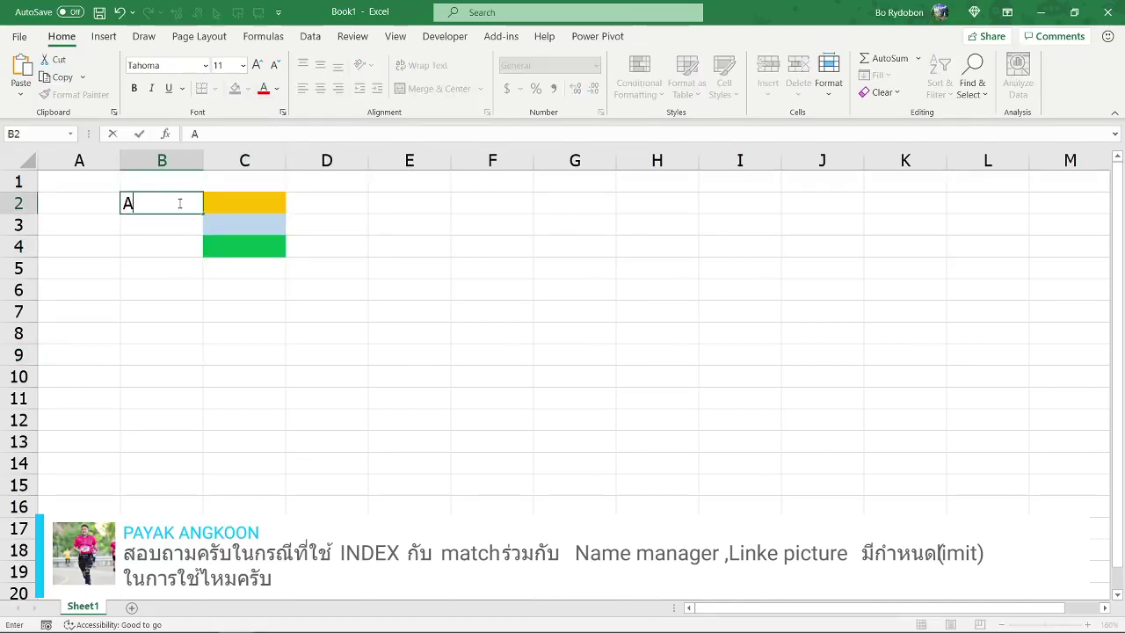
{"action": "key", "text": "Return"}
{"action": "type", "text": "B"}
{"action": "key", "text": "Return"}
{"action": "type", "text": "C"}
{"action": "key", "text": "Tab"}
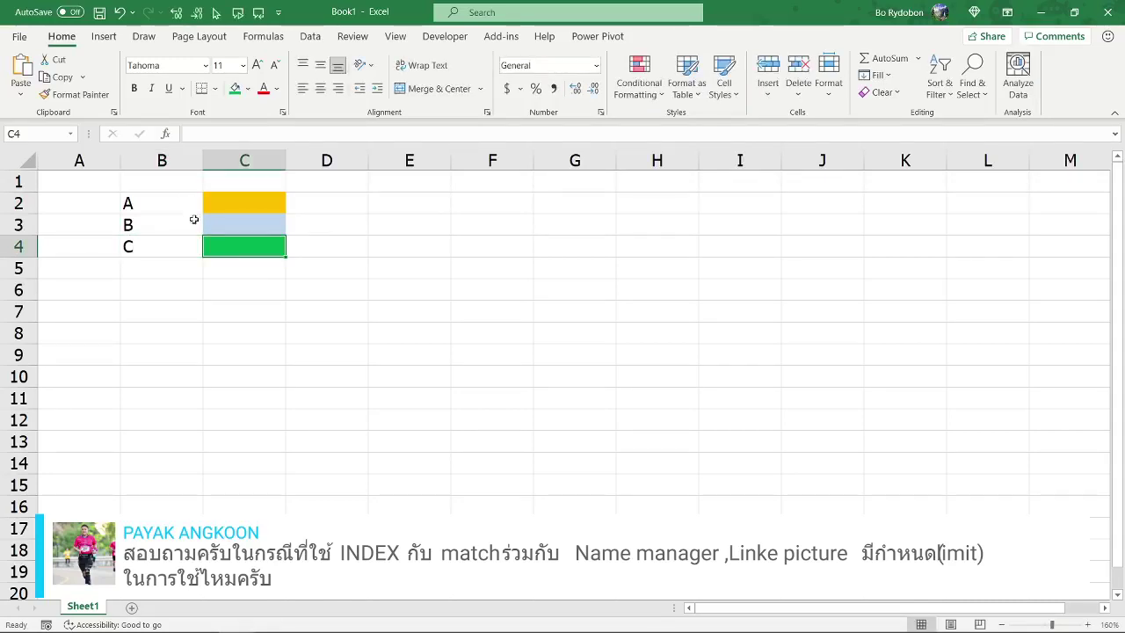
- Enter the lookup letter A in cell E2
{"action": "left_click", "coordinate": [398, 205]}
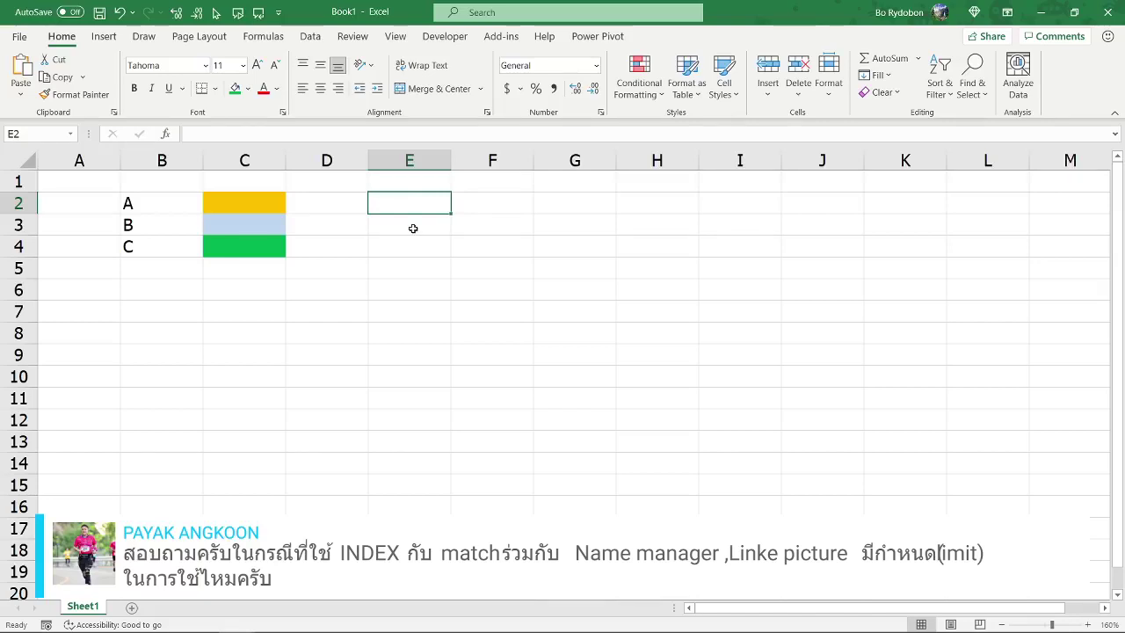
{"action": "type", "text": "A"}
{"action": "left_click", "coordinate": [478, 209]}
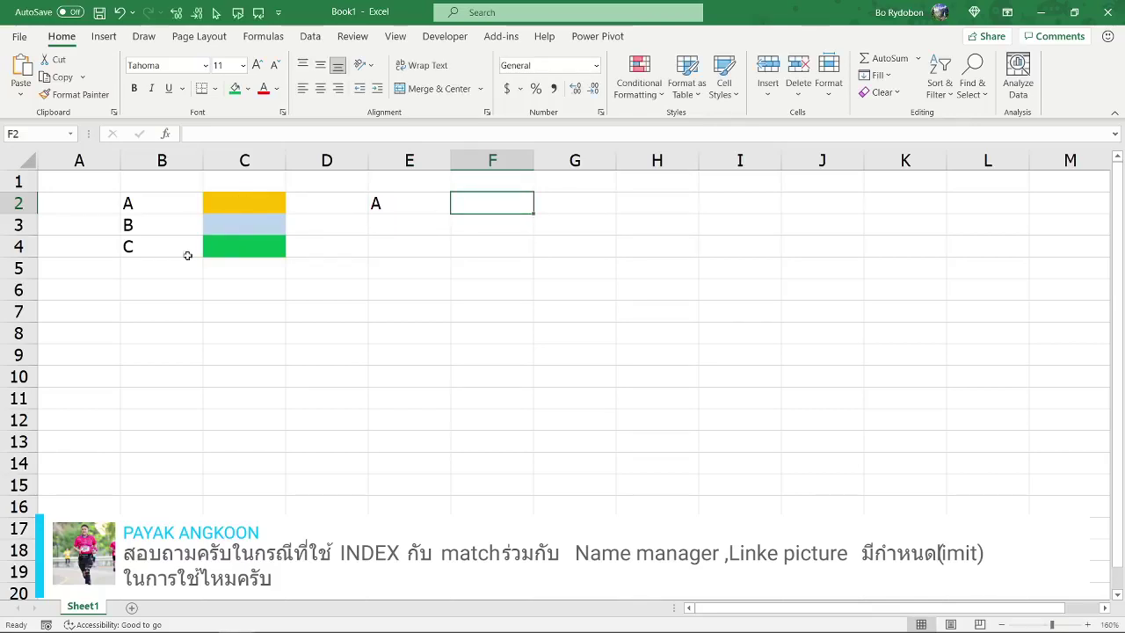
- Make rows 2 to 4 much taller and copy the yellow cell C2
{"action": "left_click_drag", "start_coordinate": [20, 215], "coordinate": [20, 394]}
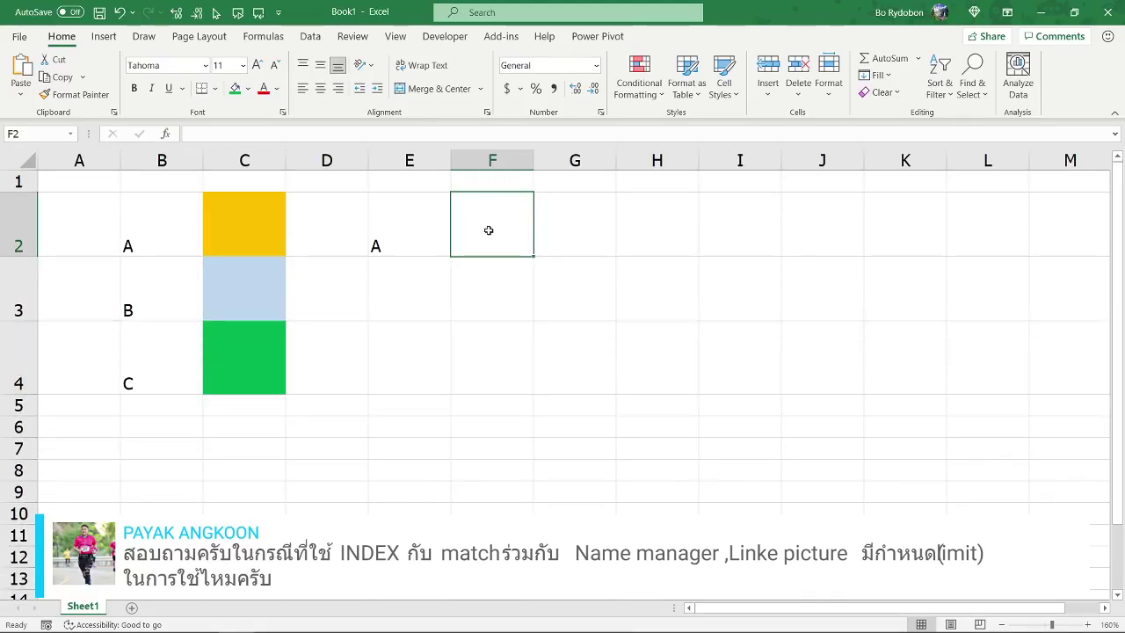
{"action": "left_click", "coordinate": [264, 235]}
{"action": "key", "text": "ctrl+c"}
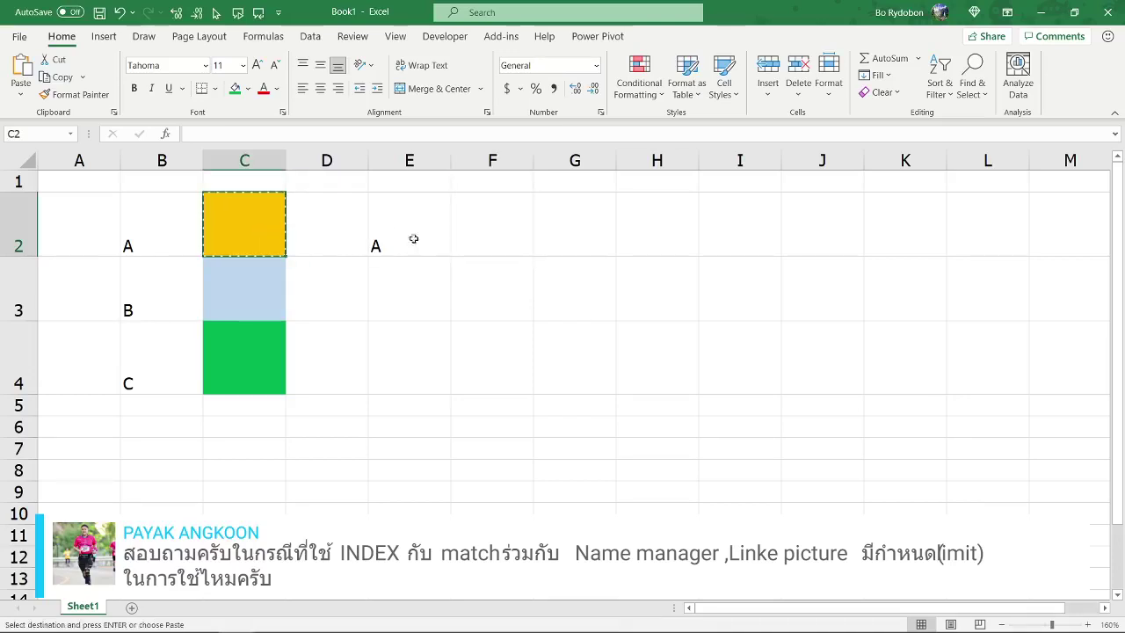
- Try pasting a link to C2 into F2 and dismiss the clipboard warning
{"action": "left_click", "coordinate": [488, 231]}
{"action": "right_click", "coordinate": [489, 233]}
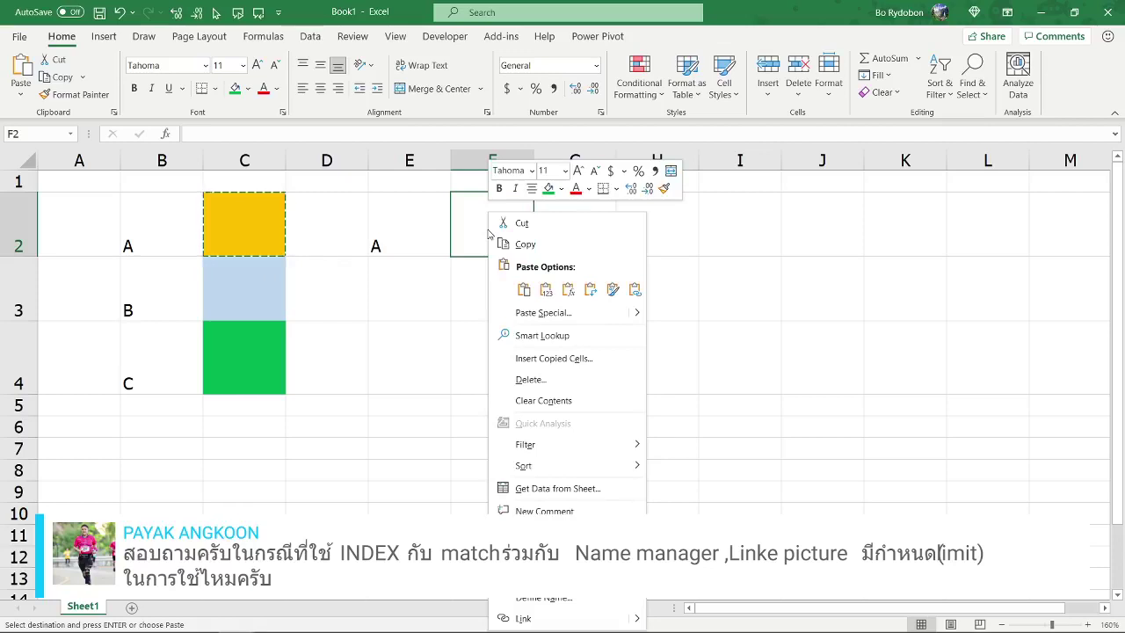
{"action": "left_click", "coordinate": [635, 289]}
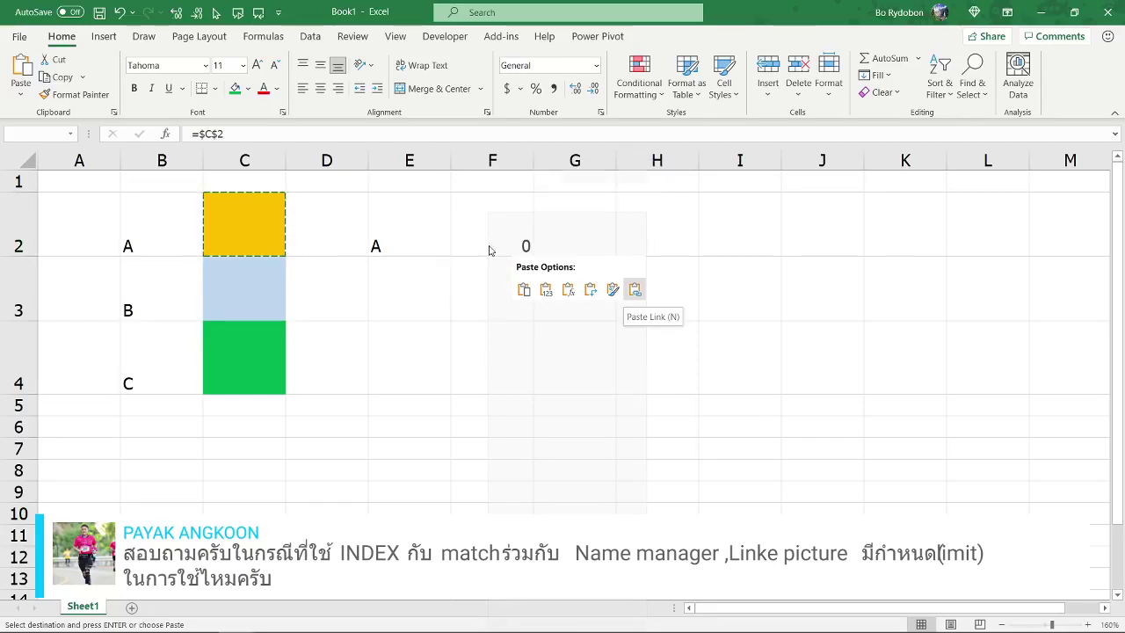
{"action": "left_click", "coordinate": [576, 345]}
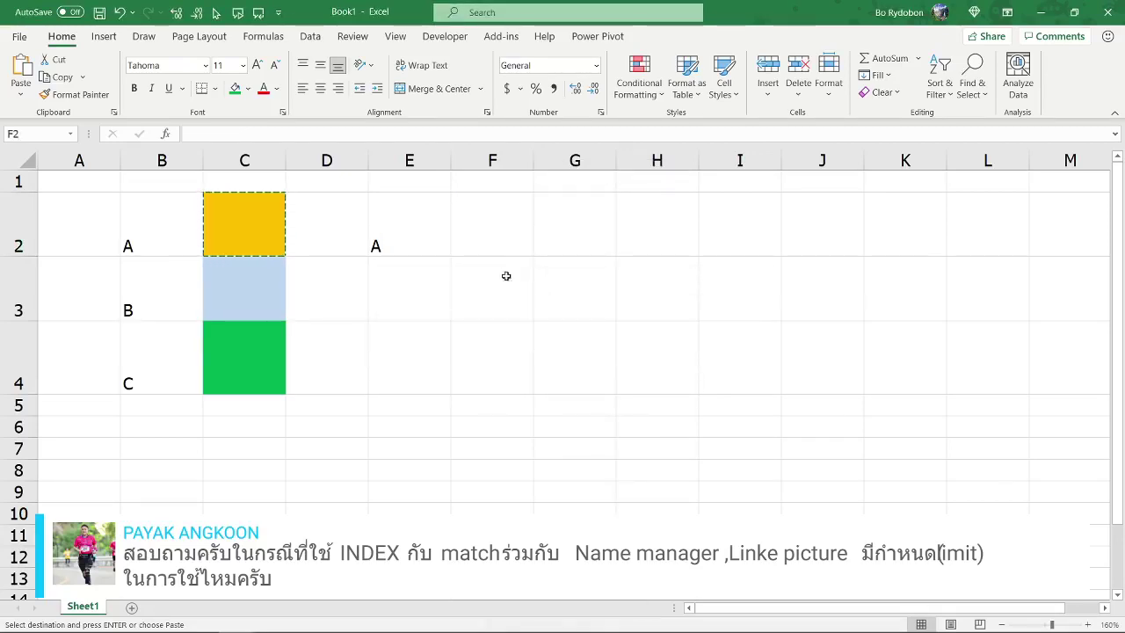
{"action": "left_click", "coordinate": [510, 342]}
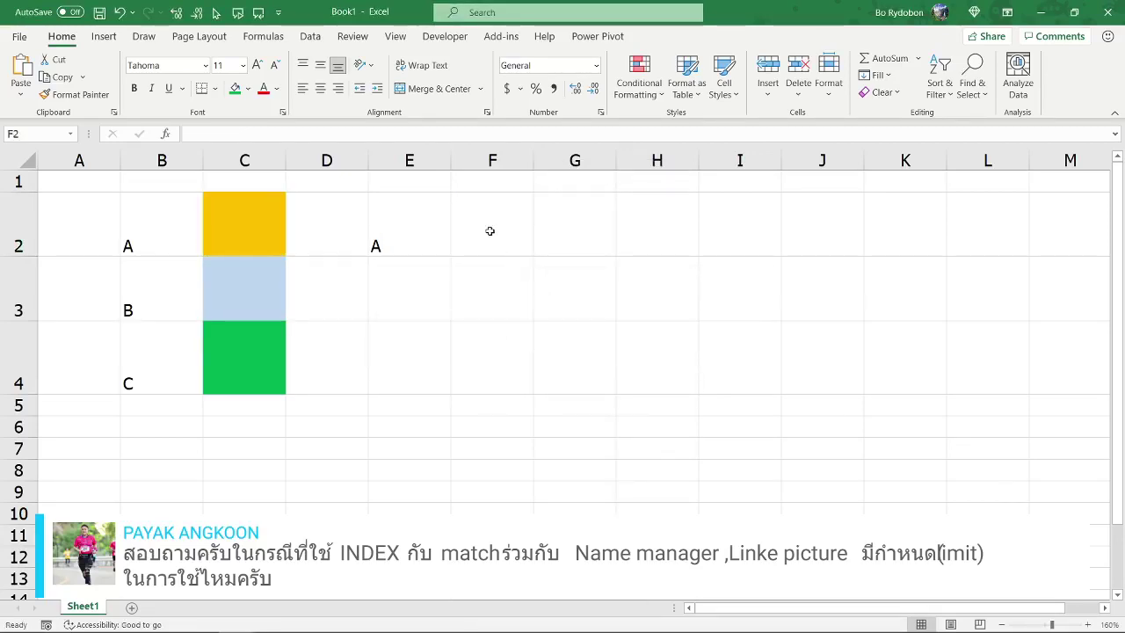
- Briefly check Facebook, abandon a formula started in F2, and copy C2 again
{"action": "left_click", "coordinate": [1040, 12]}
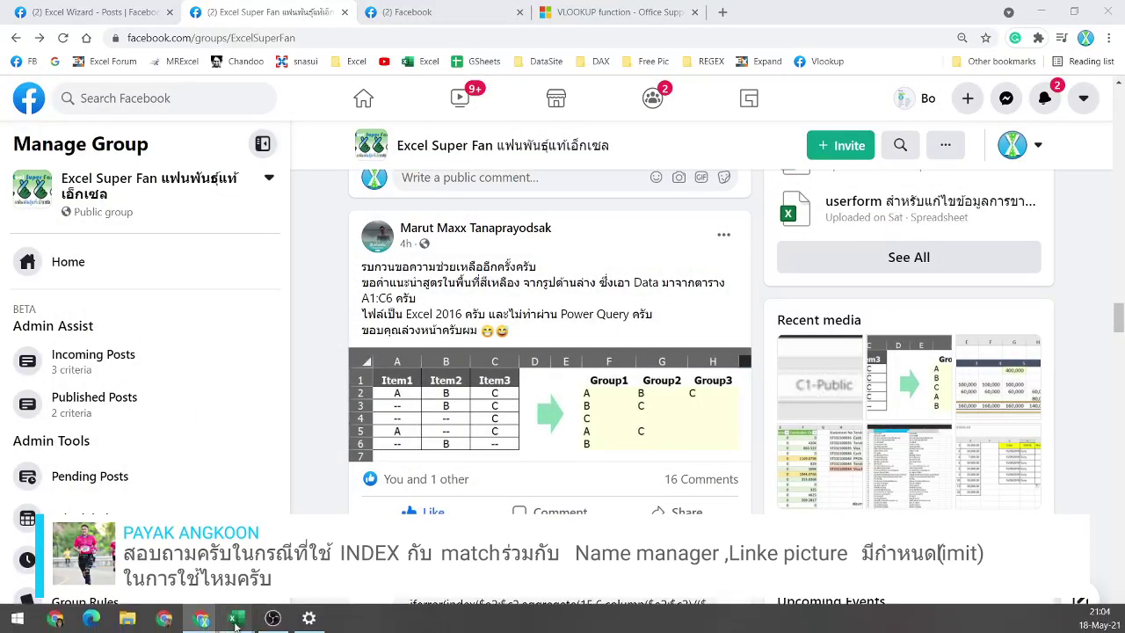
{"action": "left_click", "coordinate": [235, 620]}
{"action": "left_click", "coordinate": [480, 237]}
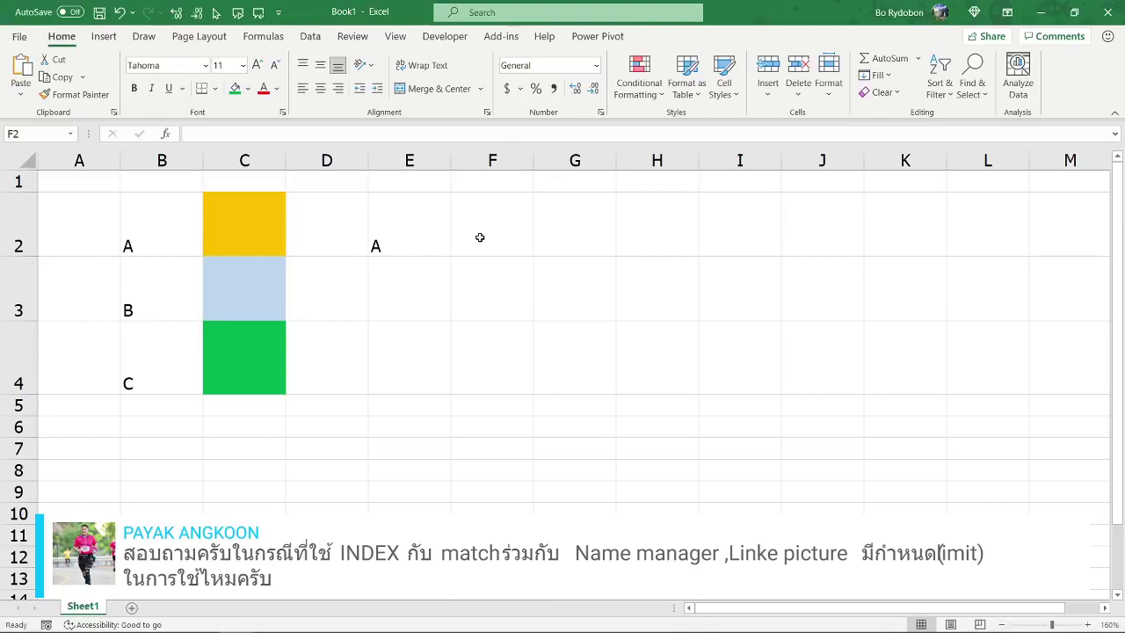
{"action": "type", "text": "="}
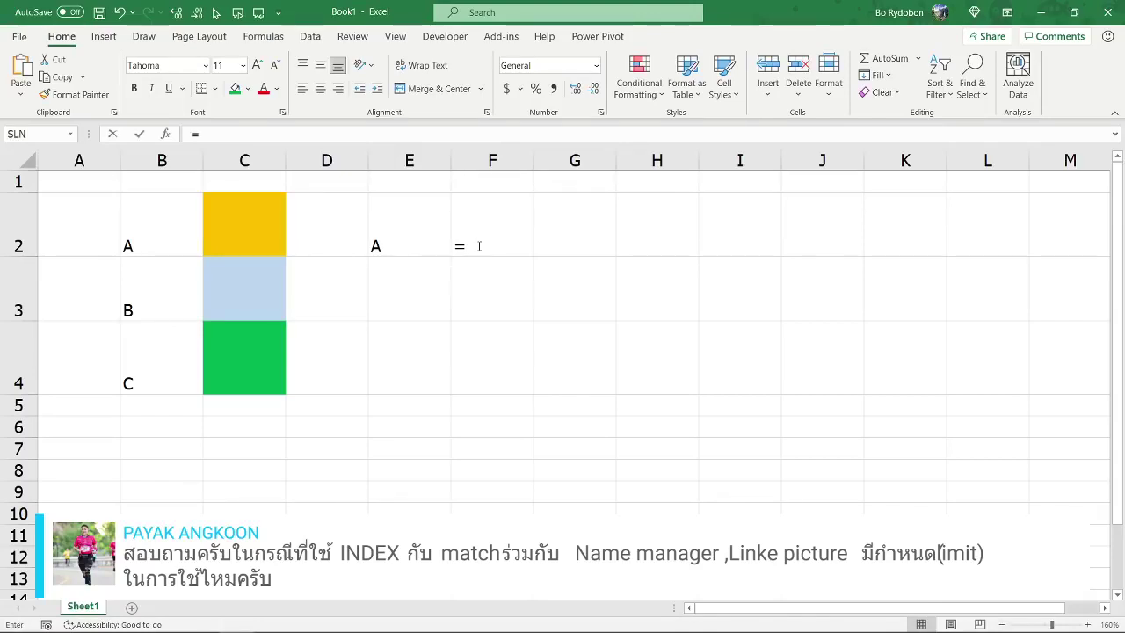
{"action": "key", "text": "Left"}
{"action": "key", "text": "Left"}
{"action": "key", "text": "Left"}
{"action": "key", "text": "BackSpace"}
{"action": "key", "text": "BackSpace"}
{"action": "key", "text": "Escape"}
{"action": "left_click", "coordinate": [242, 237]}
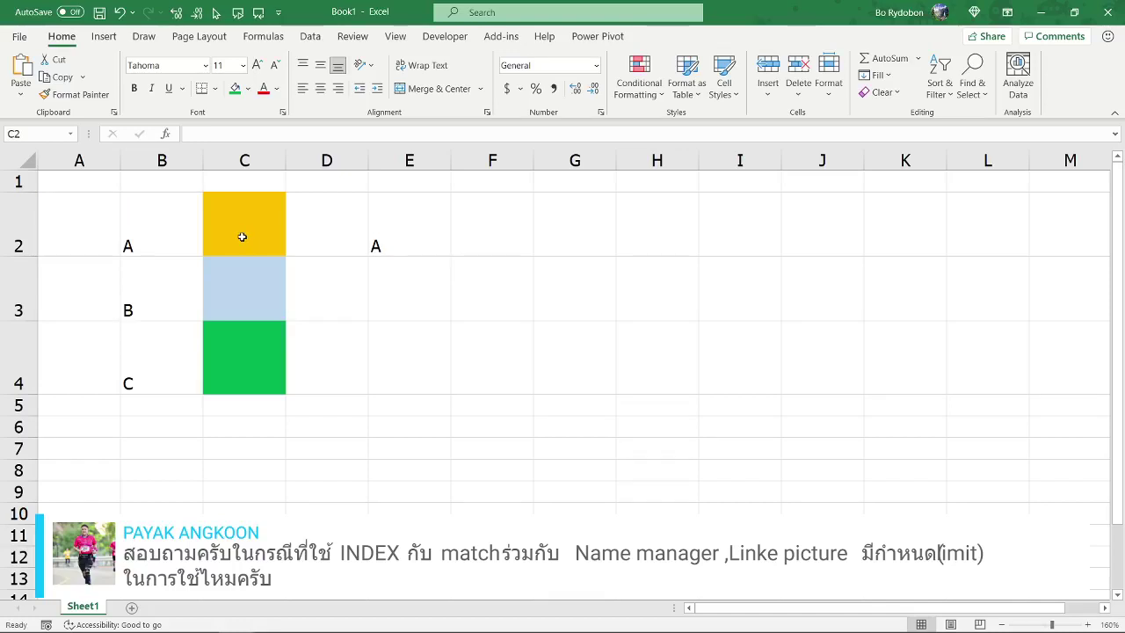
{"action": "key", "text": "ctrl+c"}
- Paste a linked picture of C2 at F2 and enlarge it slightly
{"action": "left_click", "coordinate": [474, 238]}
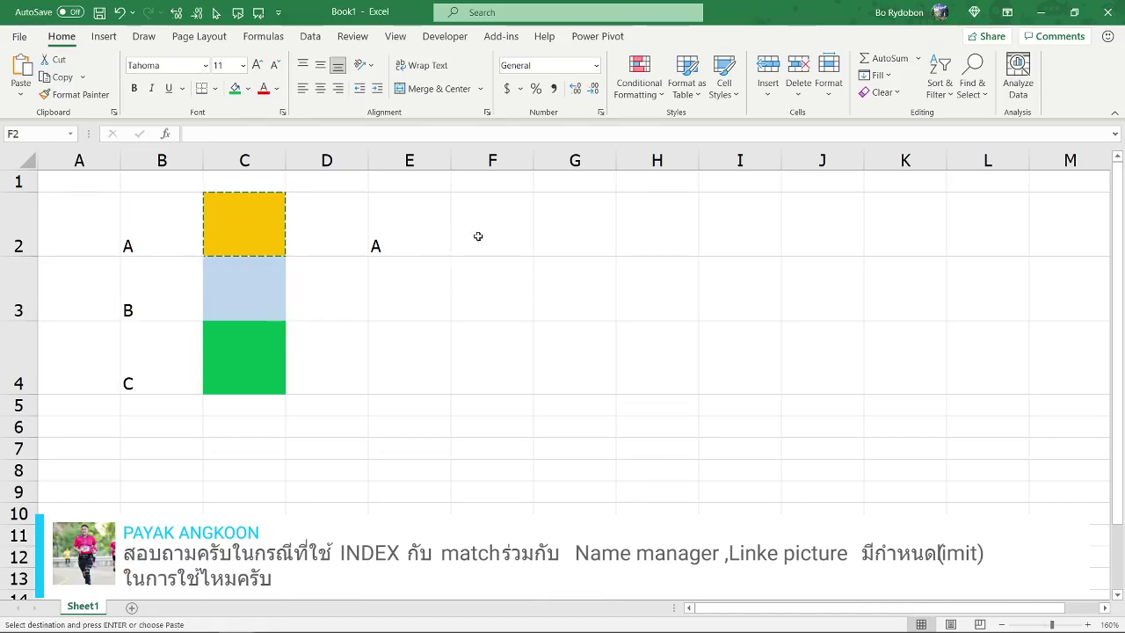
{"action": "right_click", "coordinate": [480, 236]}
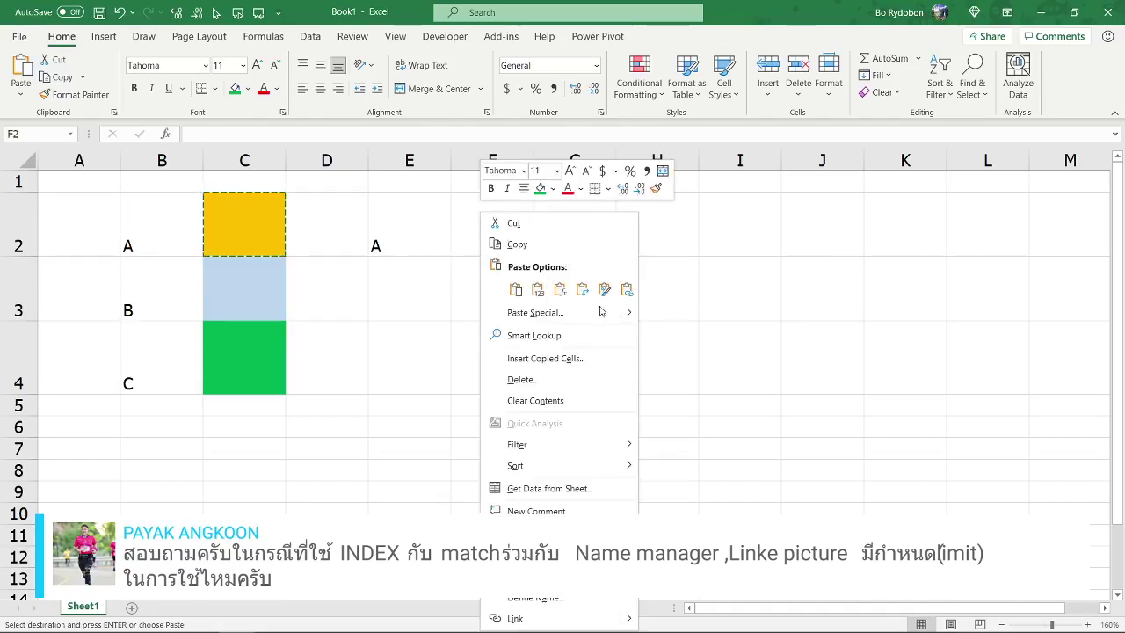
{"action": "mouse_move", "coordinate": [629, 316]}
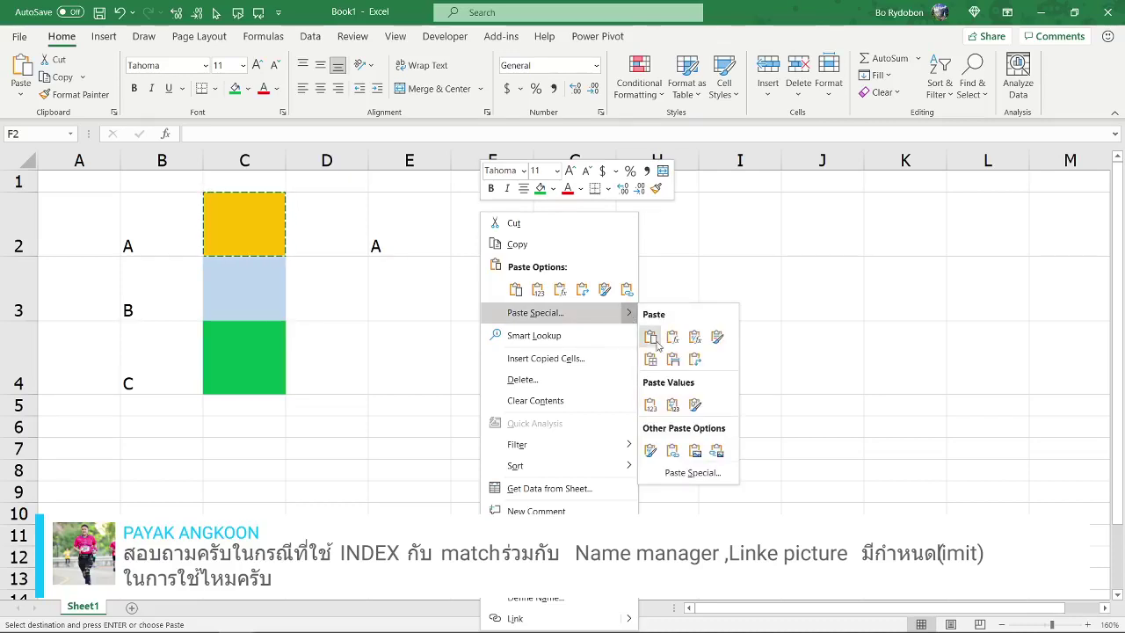
{"action": "left_click", "coordinate": [717, 451]}
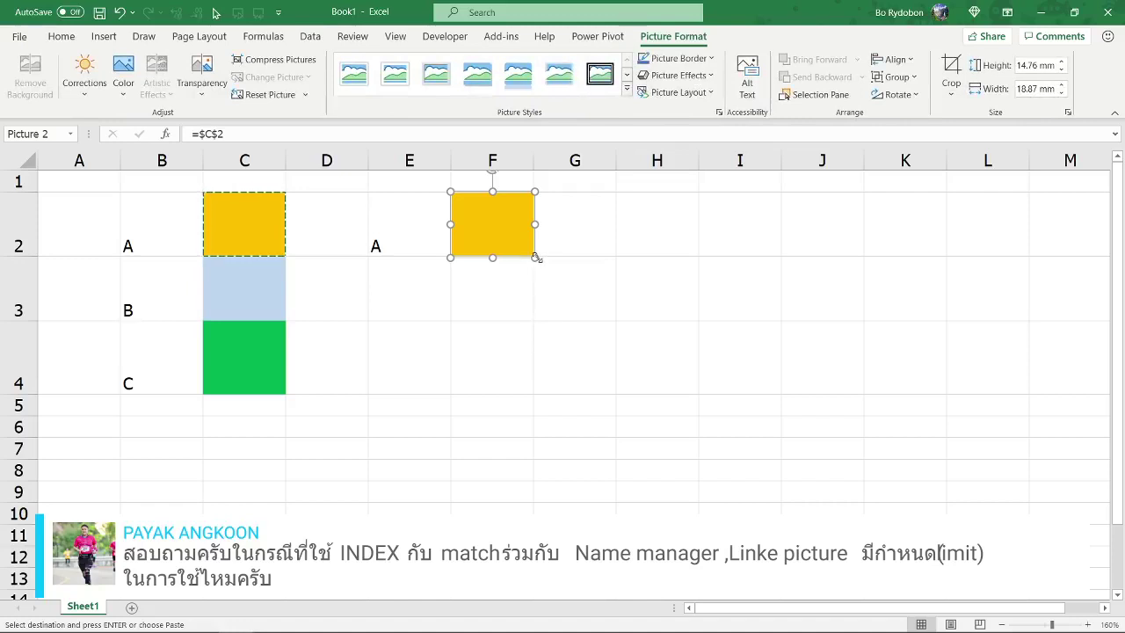
{"action": "mouse_move", "coordinate": [536, 258]}
{"action": "left_mouse_down"}
{"action": "mouse_move", "coordinate": [652, 370]}
{"action": "mouse_move", "coordinate": [538, 260]}
{"action": "left_mouse_up"}
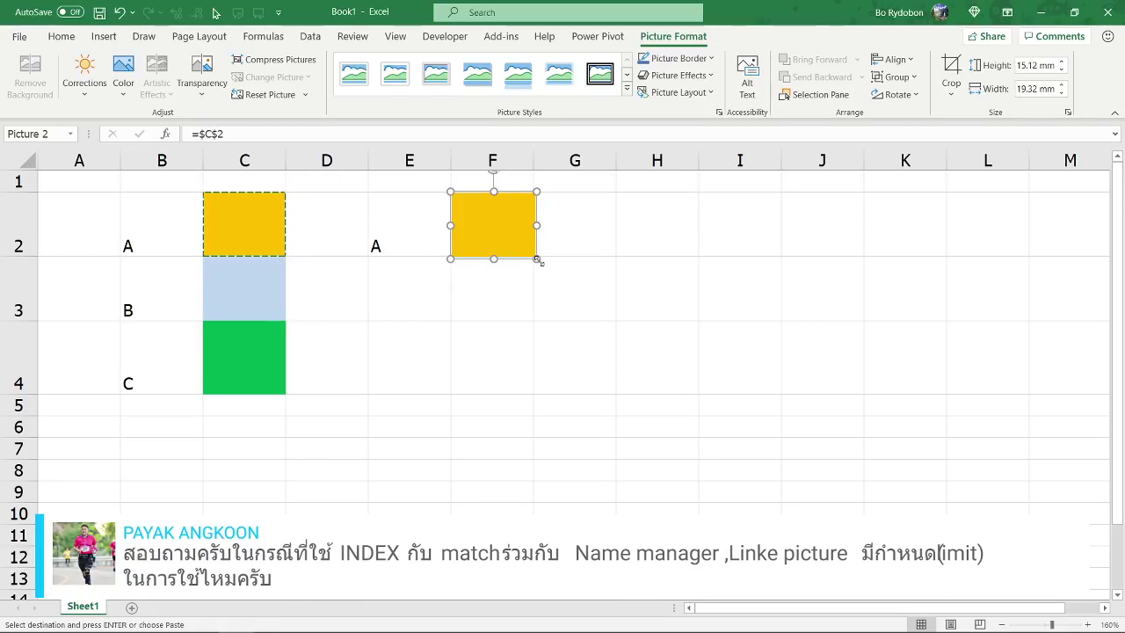
- Change the lookup letter in E2 to B and reselect the linked picture
{"action": "left_click", "coordinate": [389, 245]}
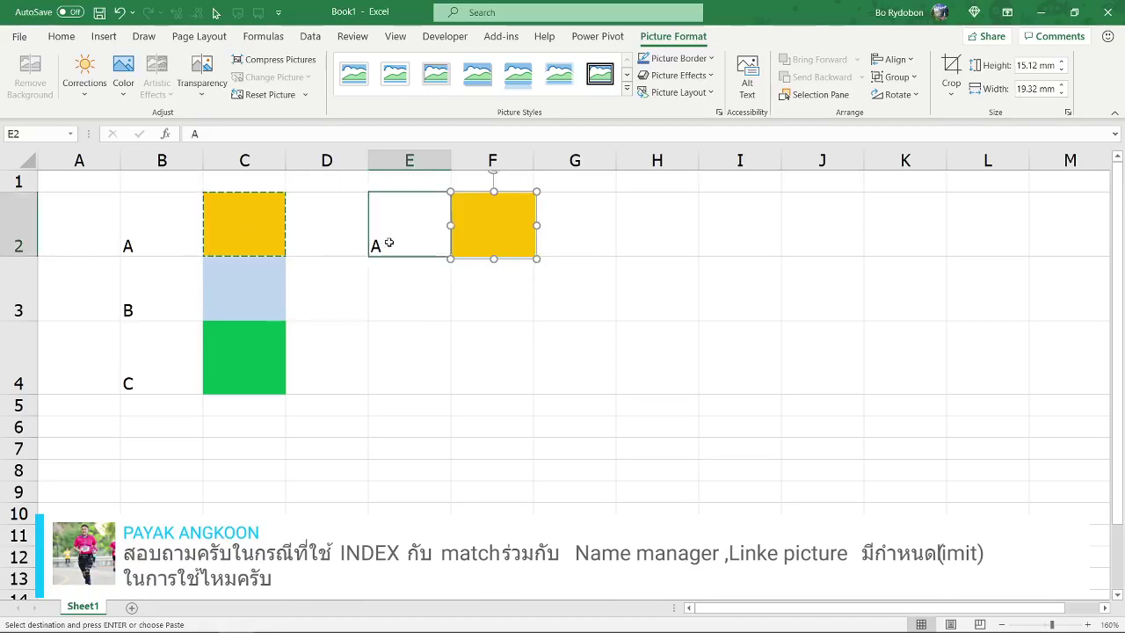
{"action": "type", "text": "B"}
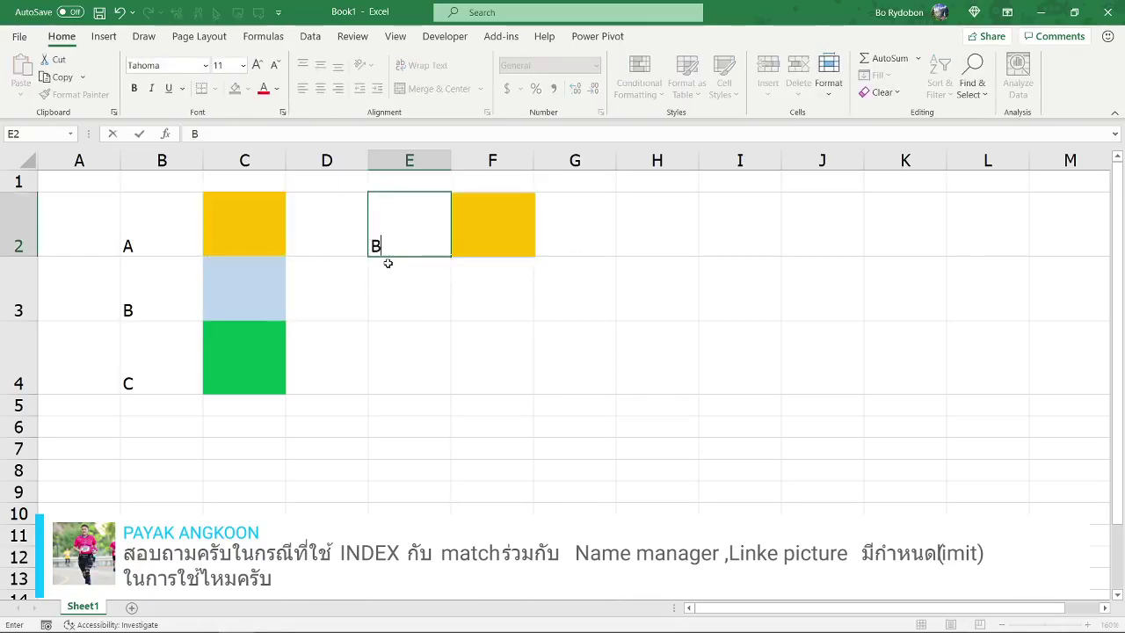
{"action": "key", "text": "Return"}
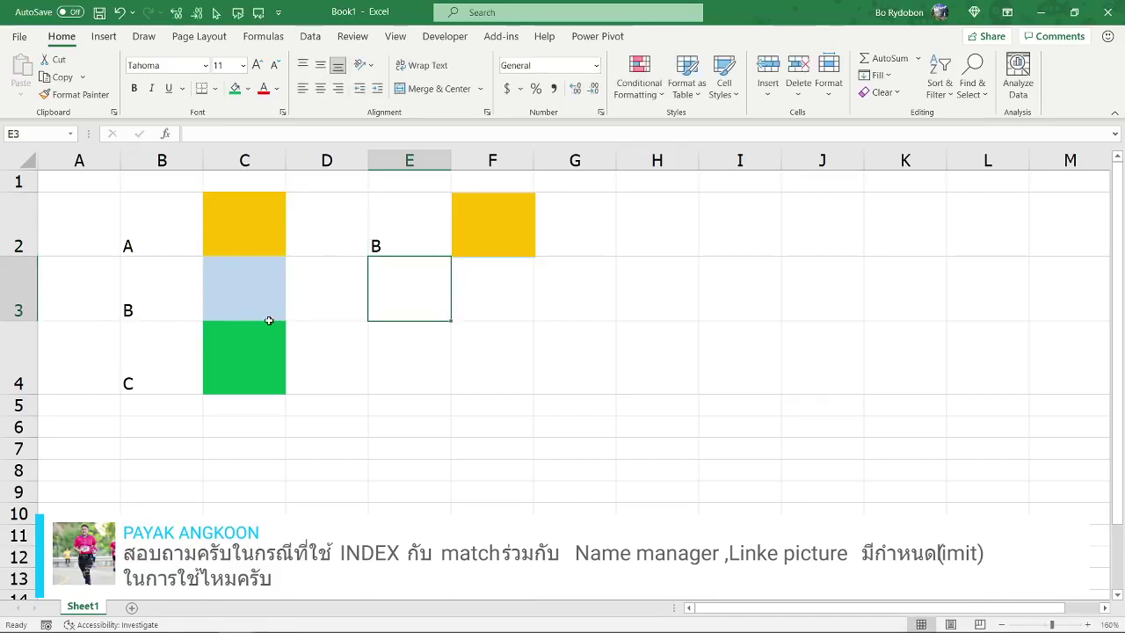
{"action": "left_click", "coordinate": [425, 223]}
{"action": "left_click", "coordinate": [470, 233]}
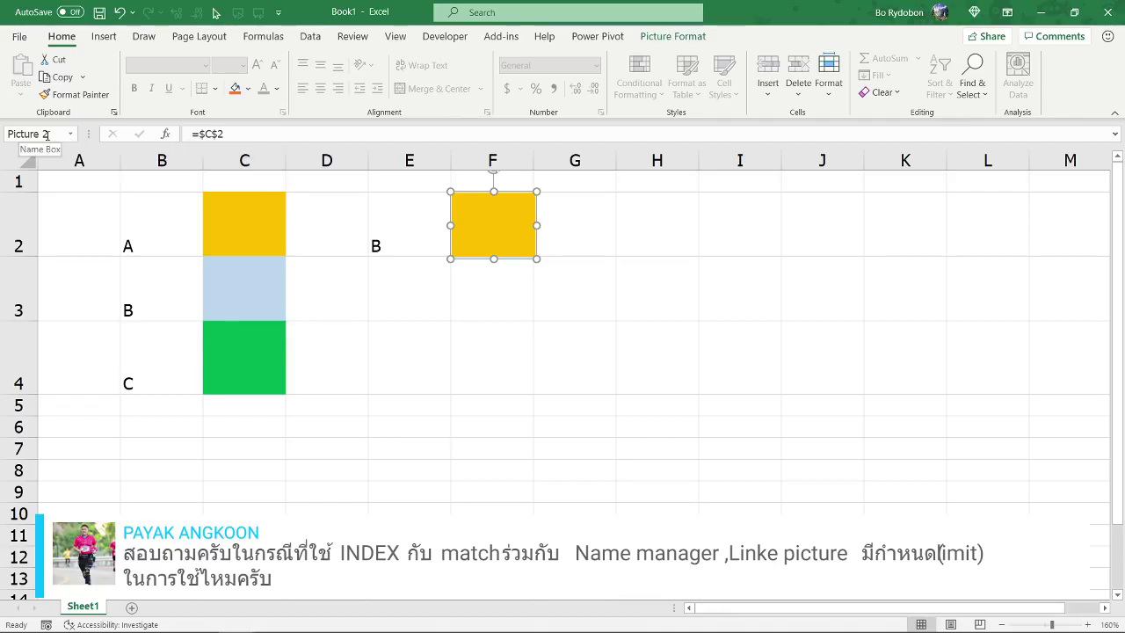
- Inspect the linked picture's =$C$2 formula without changing it, then deselect the picture
{"action": "left_click", "coordinate": [233, 135]}
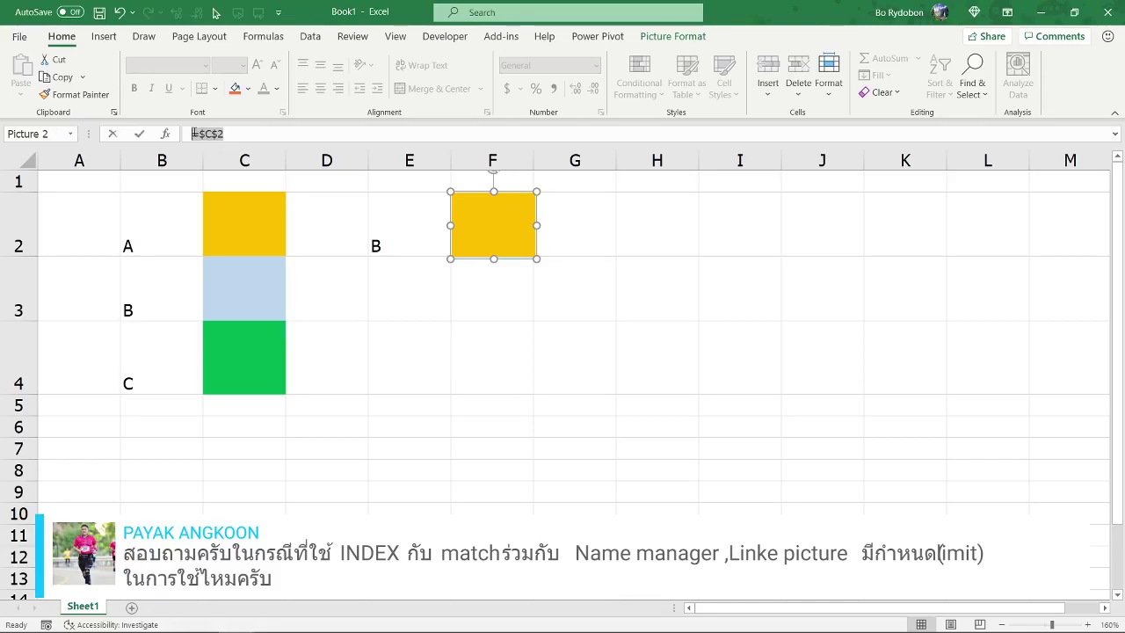
{"action": "key", "text": "Escape"}
{"action": "left_click", "coordinate": [376, 272]}
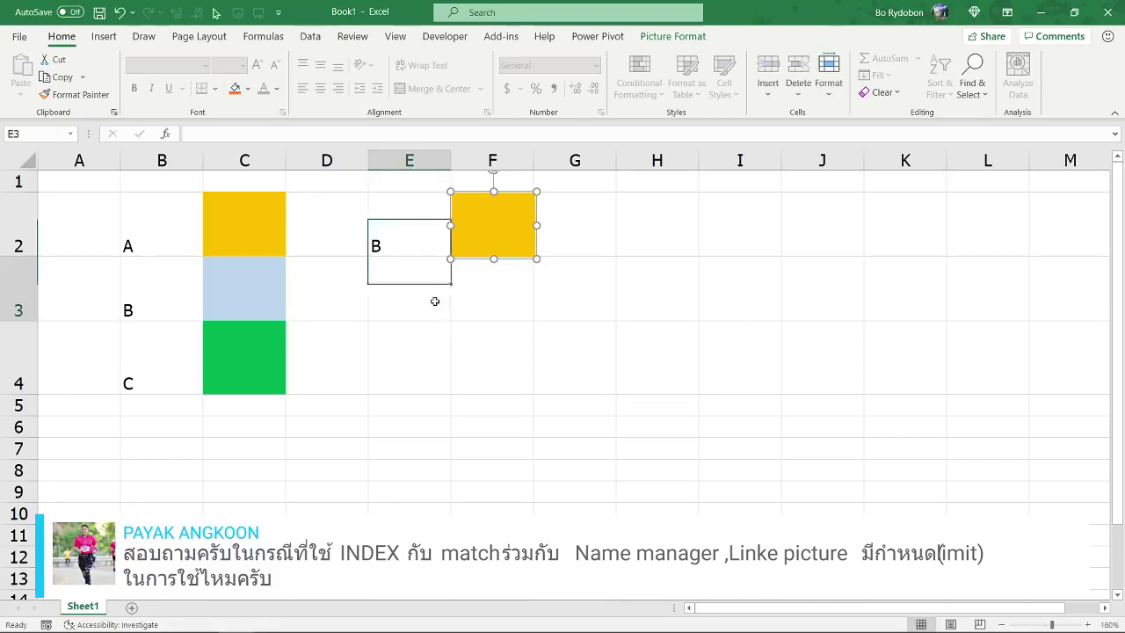
- In H2 start =INDEX($C$2:$C$4, followed by a MATCH function
{"action": "left_click", "coordinate": [652, 238]}
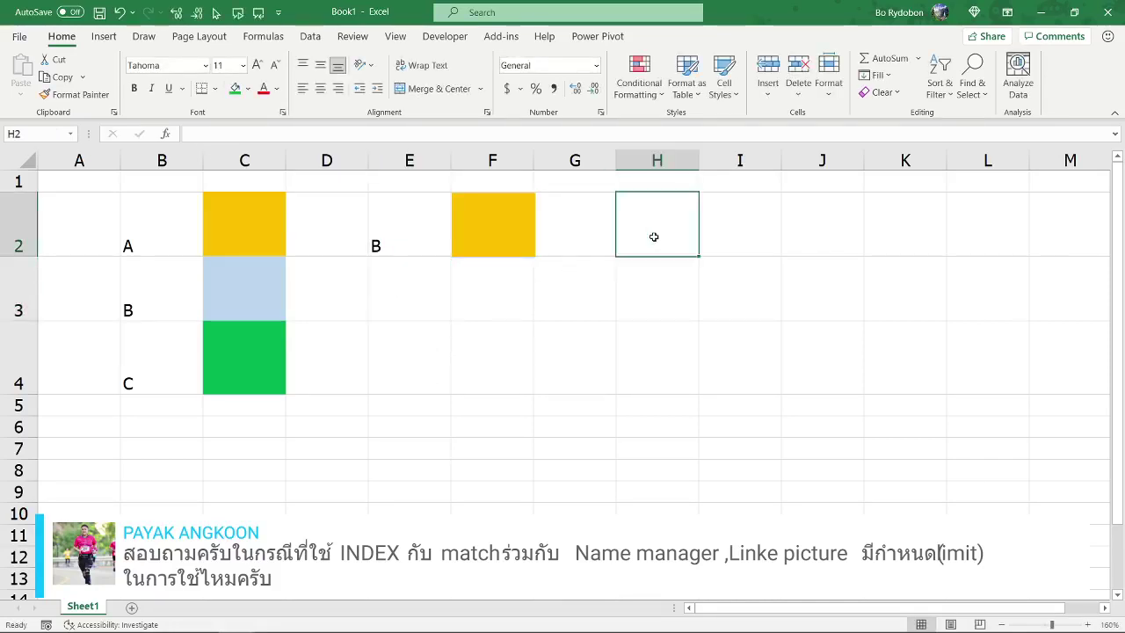
{"action": "type", "text": "="}
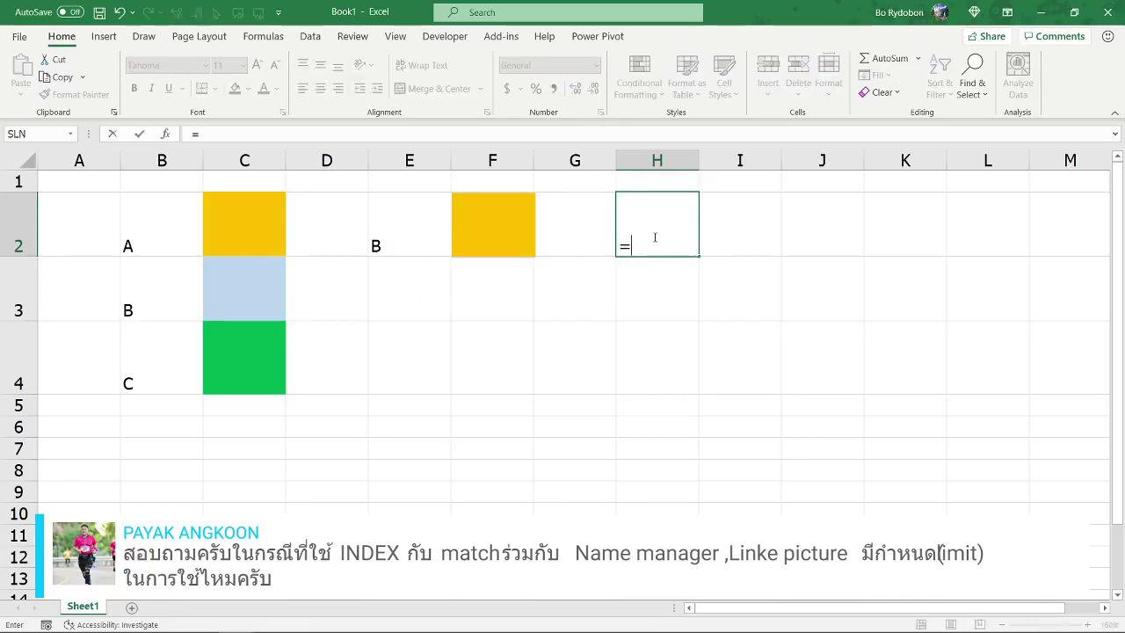
{"action": "type", "text": "index"}
{"action": "key", "text": "Tab"}
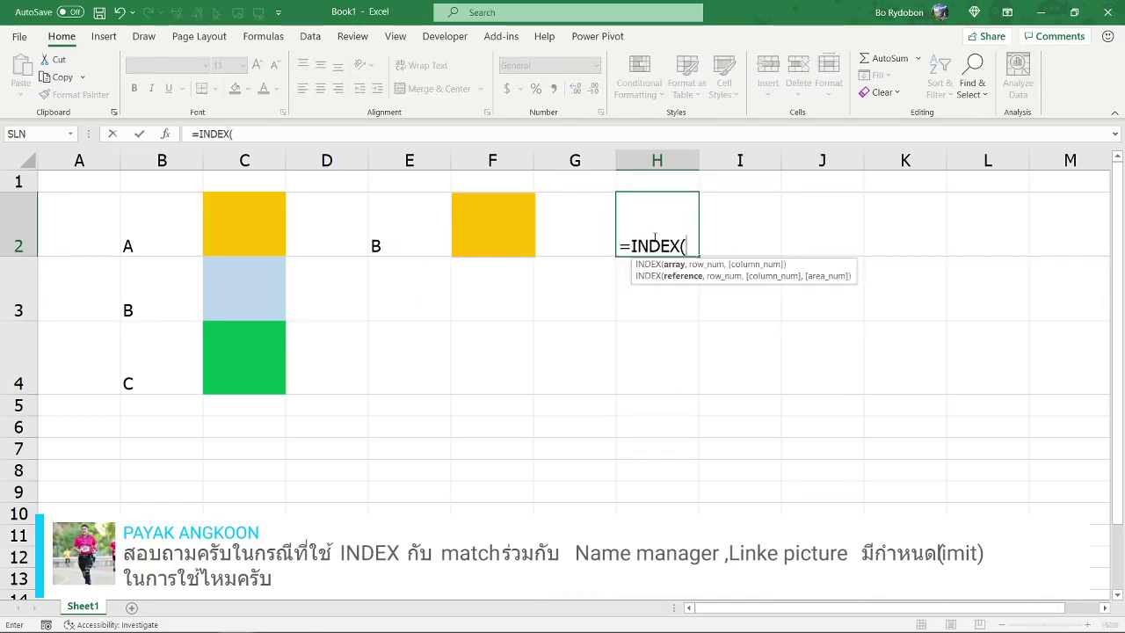
{"action": "left_click_drag", "start_coordinate": [272, 224], "coordinate": [251, 391]}
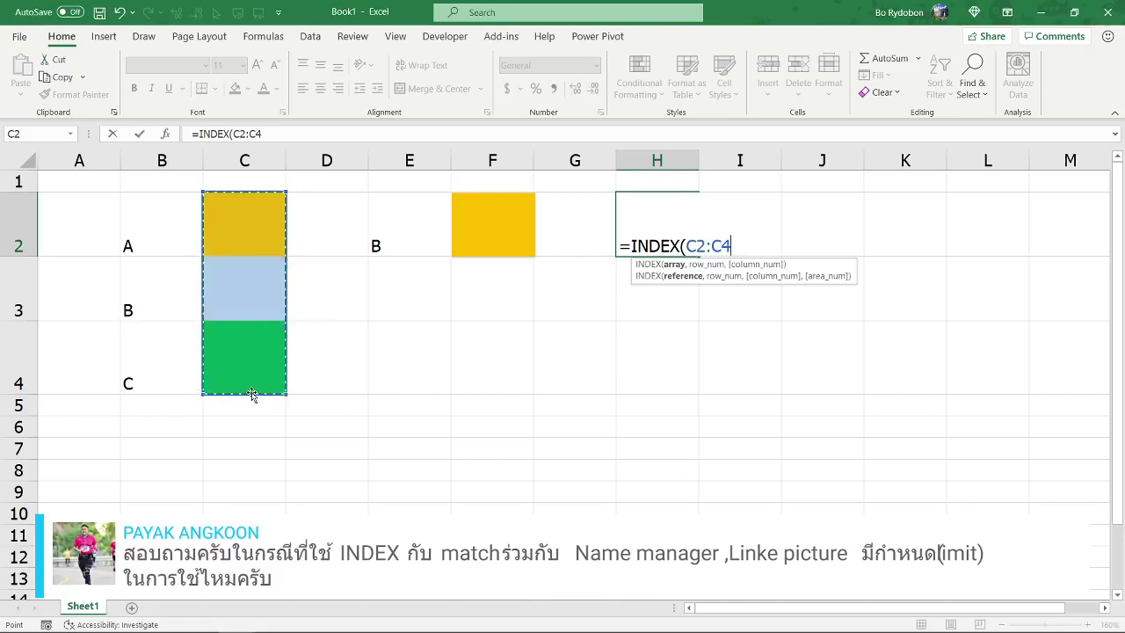
{"action": "key", "text": "F4"}
{"action": "type", "text": ","}
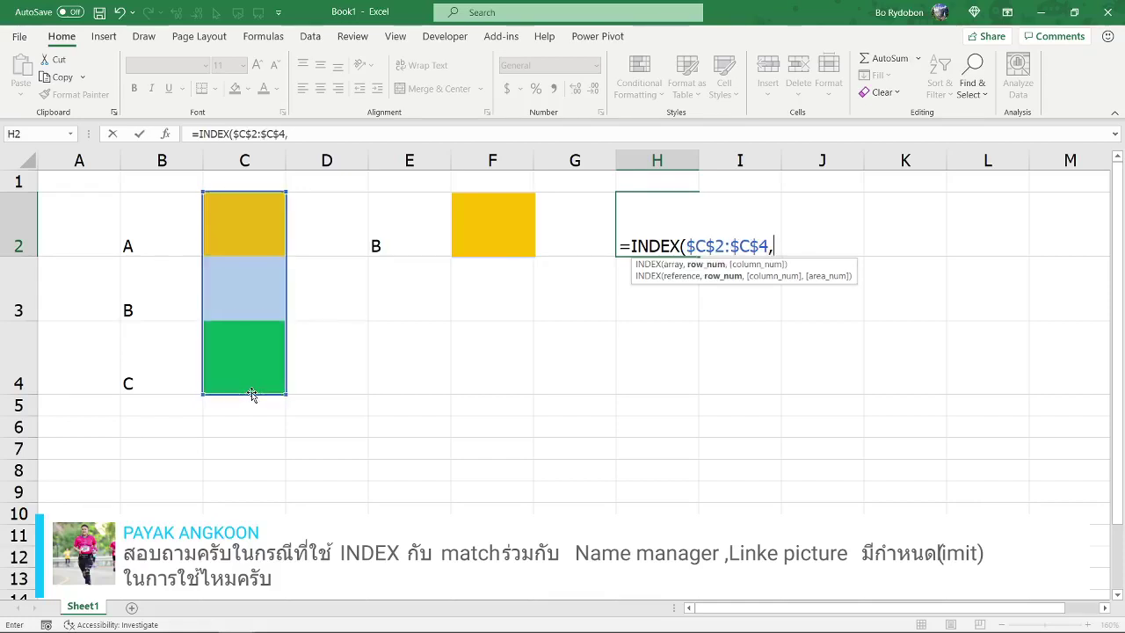
{"action": "type", "text": "ma"}
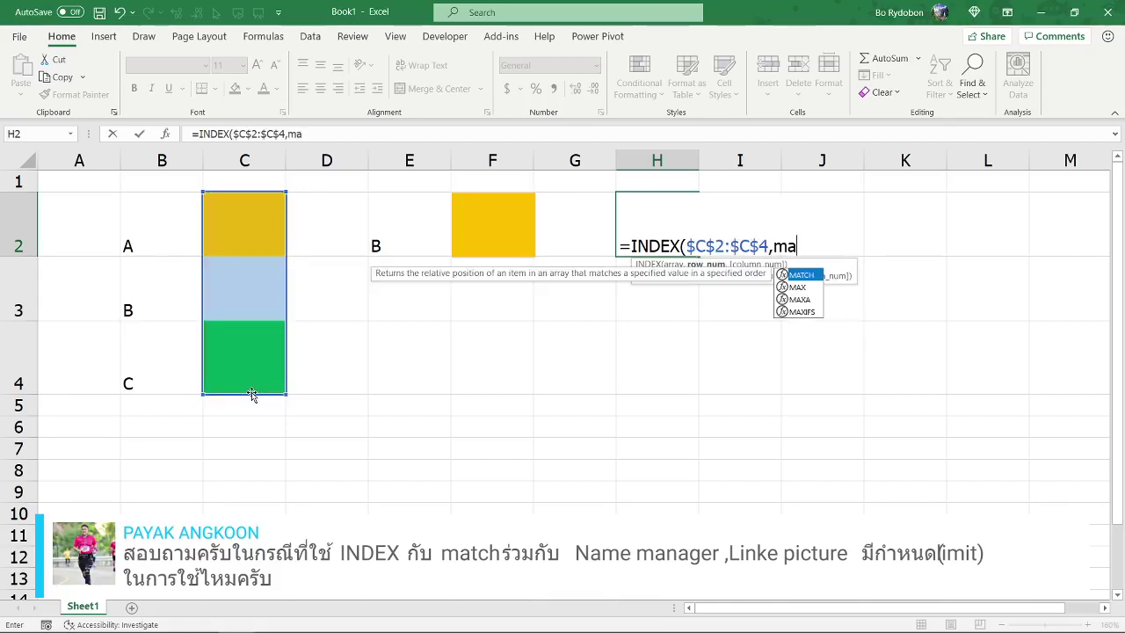
{"action": "type", "text": "t"}
{"action": "key", "text": "Tab"}
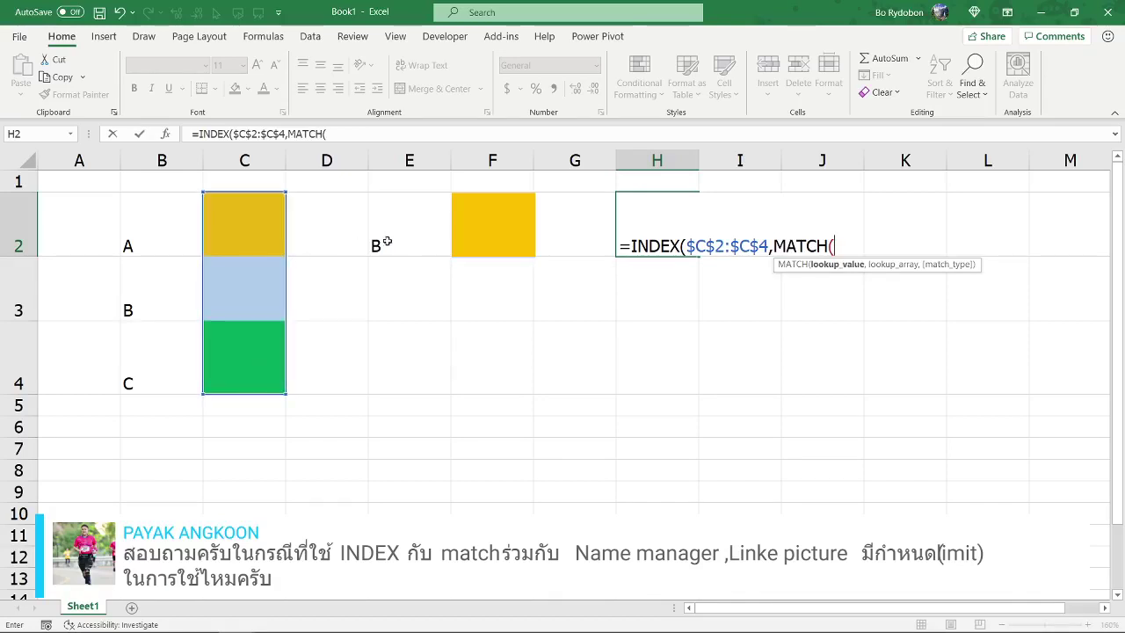
- Complete MATCH($E$2,$B$2:$B$4,) and enter the INDEX/MATCH formula
{"action": "left_click", "coordinate": [410, 236]}
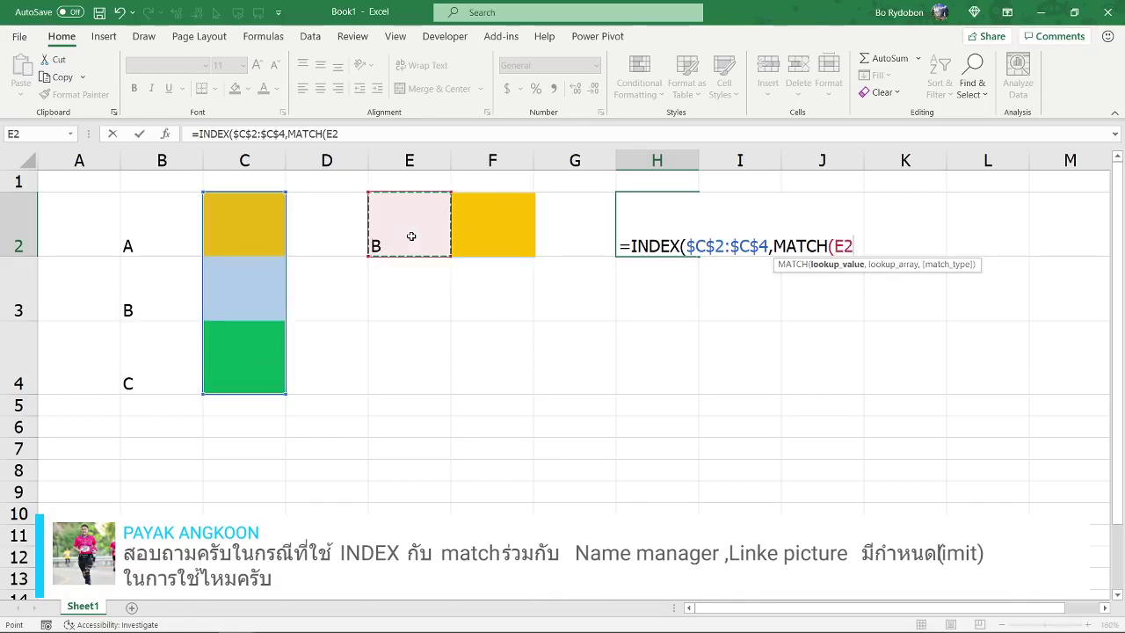
{"action": "key", "text": "F4"}
{"action": "type", "text": ","}
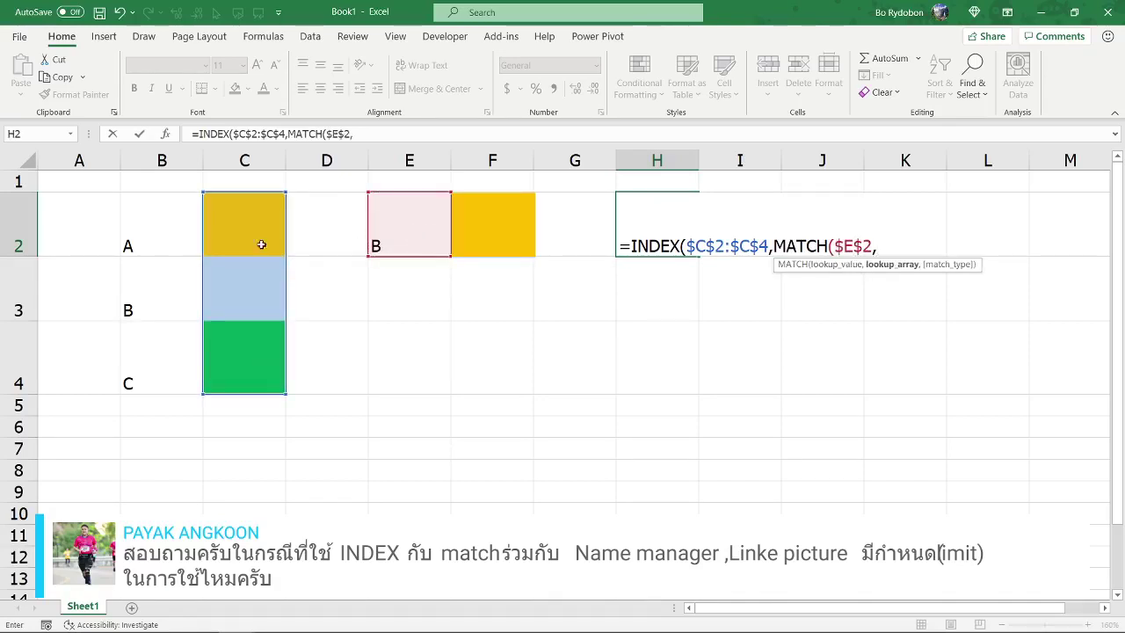
{"action": "left_click", "coordinate": [176, 241]}
{"action": "left_click_drag", "start_coordinate": [169, 309], "coordinate": [161, 390]}
{"action": "key", "text": "F4"}
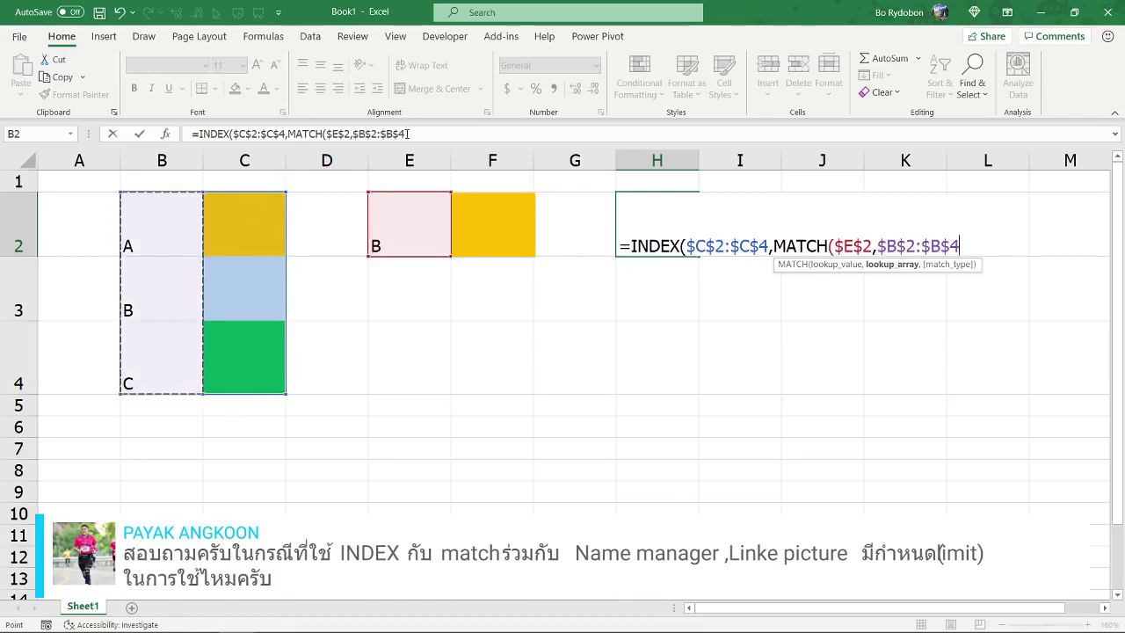
{"action": "type", "text": ","}
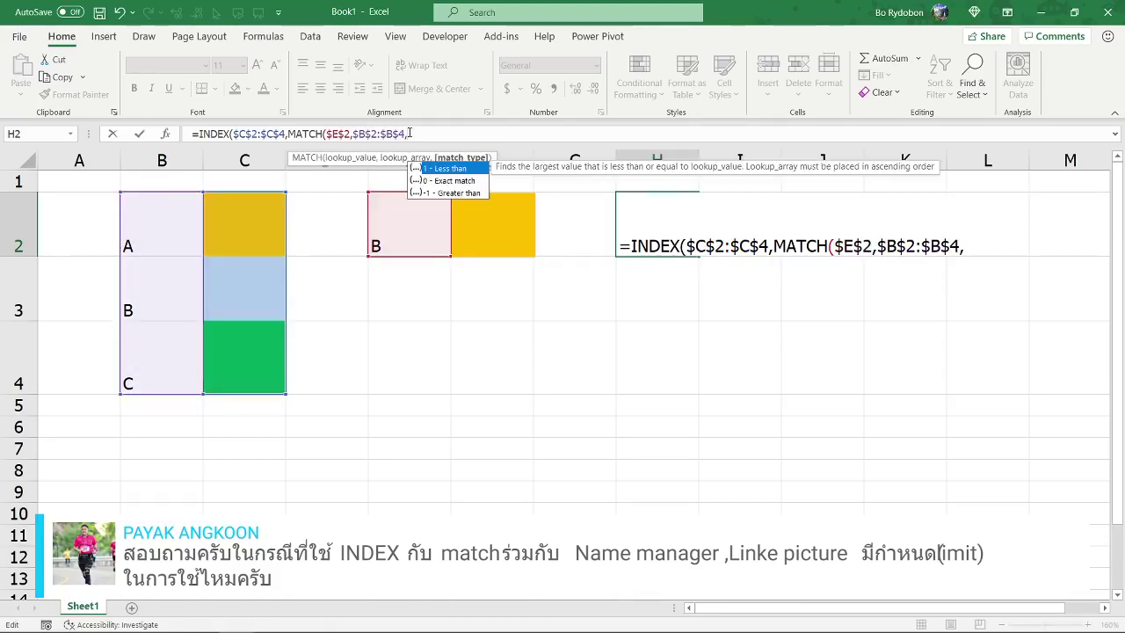
{"action": "type", "text": "))"}
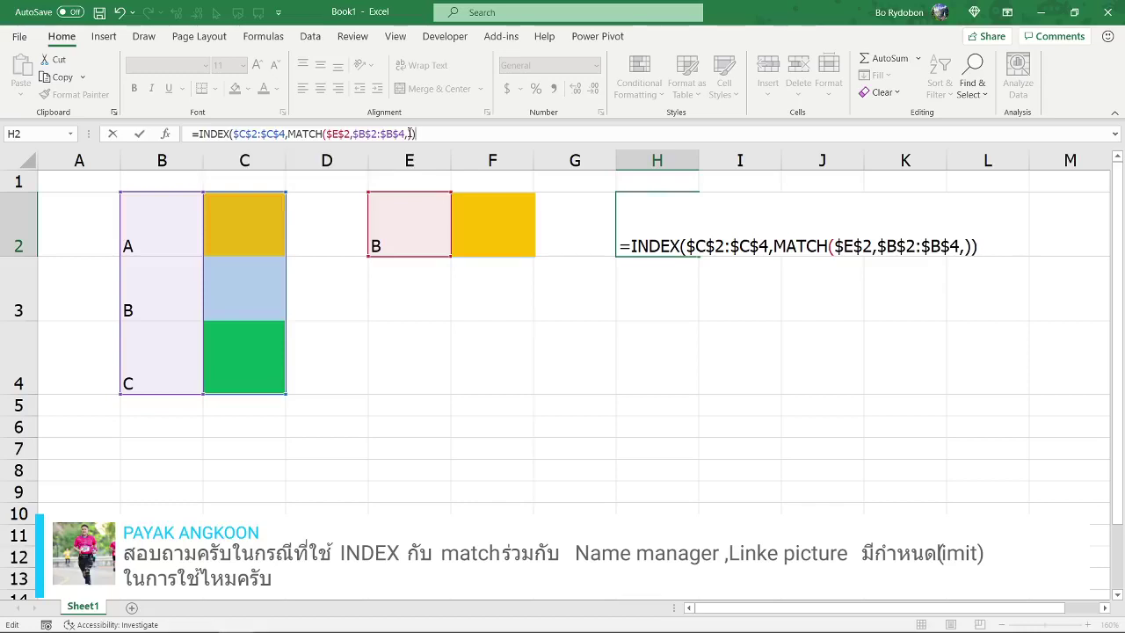
{"action": "key", "text": "Return"}
- Enter 1 in C3 and confirm that H2's formula now returns 1
{"action": "key", "text": "Up"}
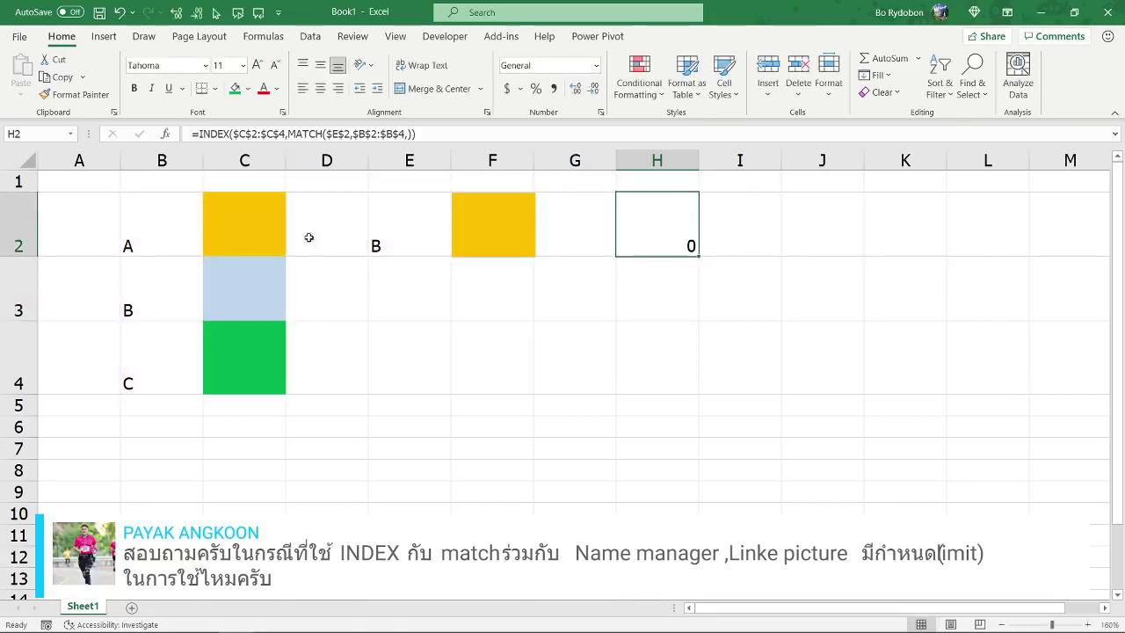
{"action": "left_click", "coordinate": [252, 299]}
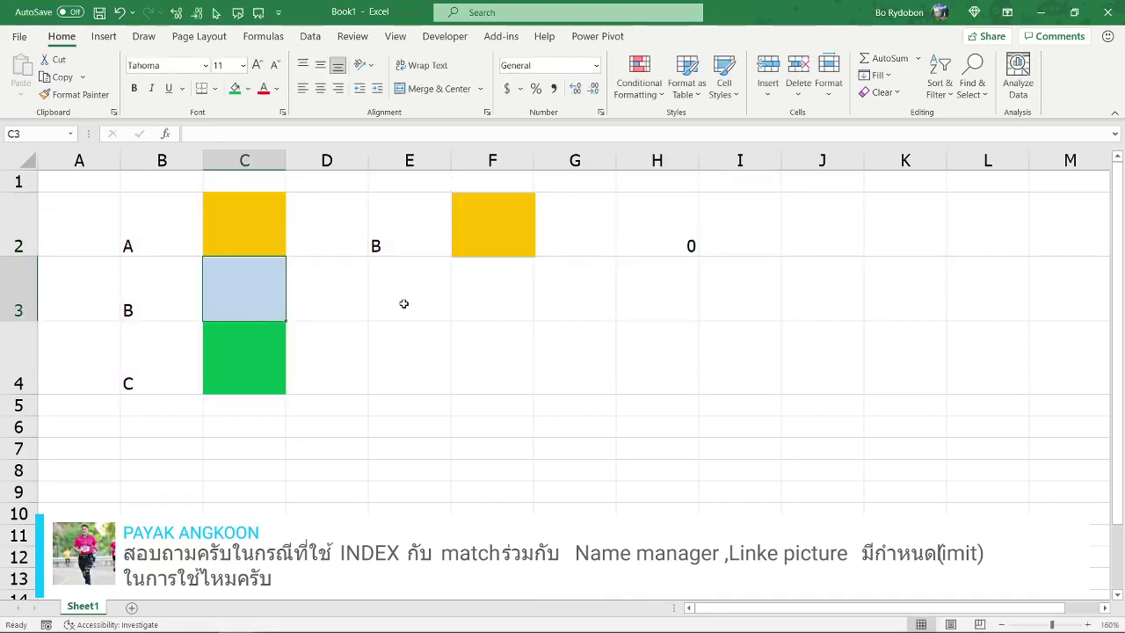
{"action": "type", "text": "1"}
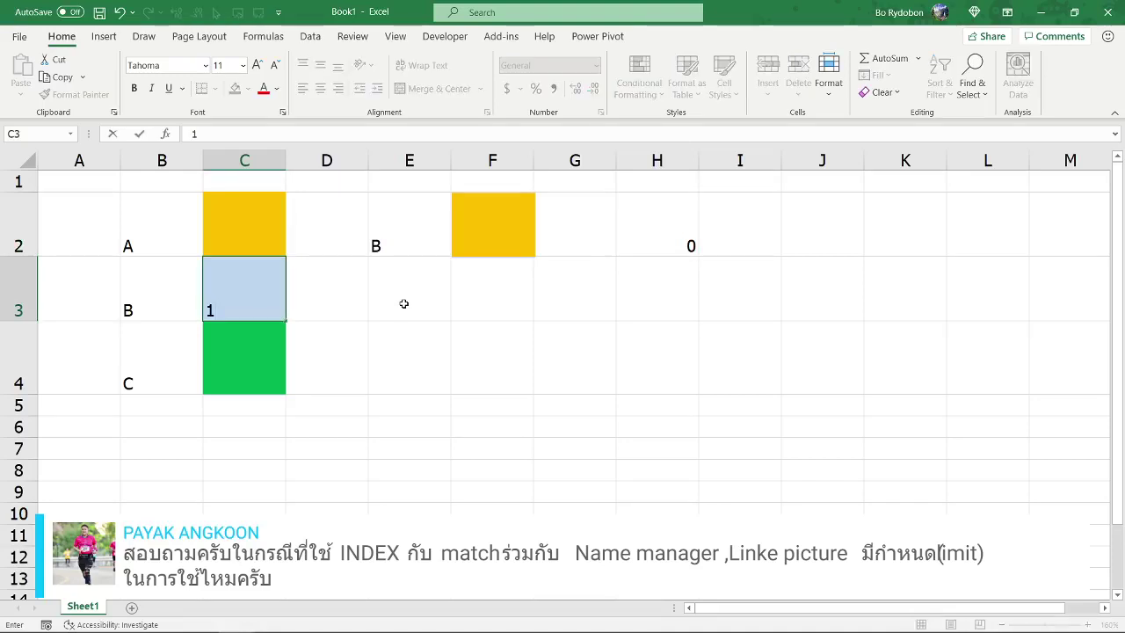
{"action": "key", "text": "Return"}
{"action": "key", "text": "Up"}
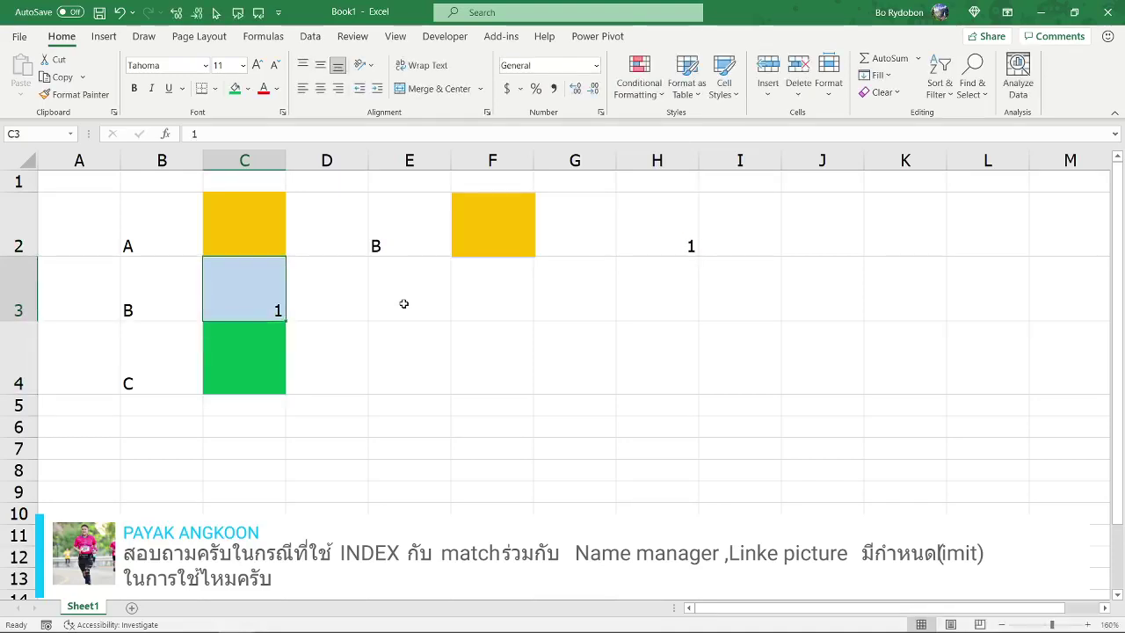
{"action": "left_click", "coordinate": [691, 237]}
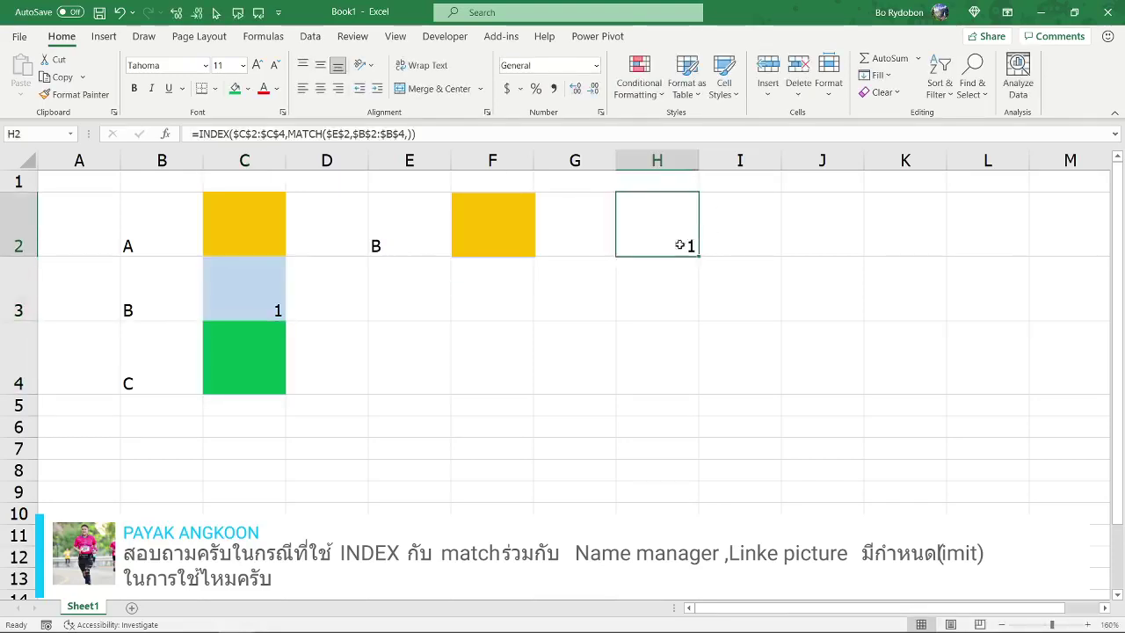
{"action": "left_click", "coordinate": [431, 133]}
{"action": "key", "text": "Escape"}
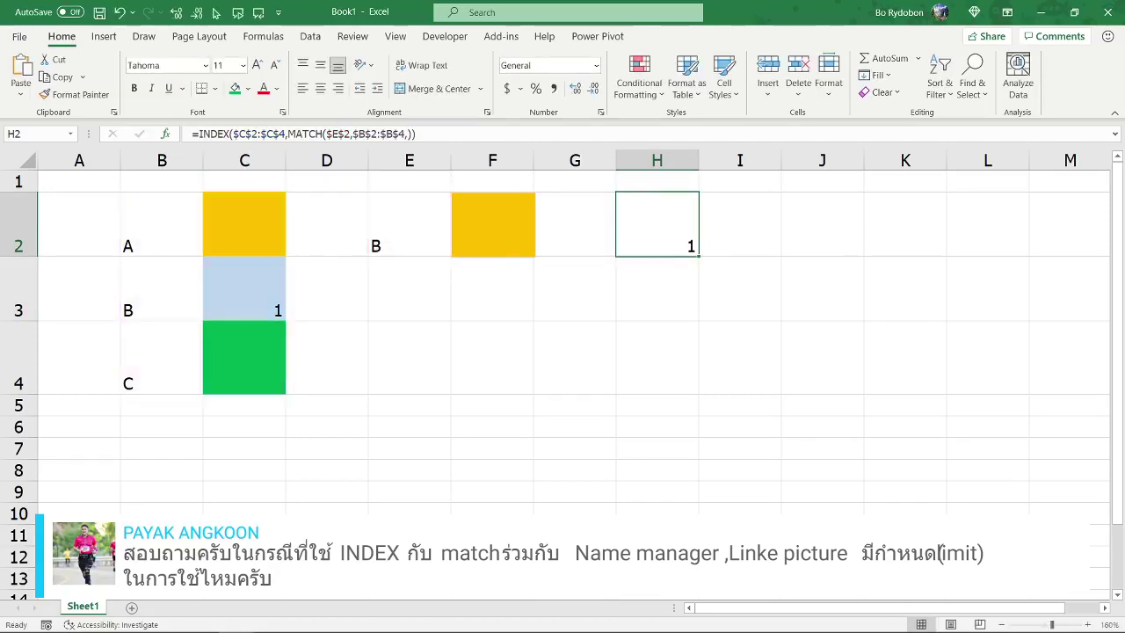
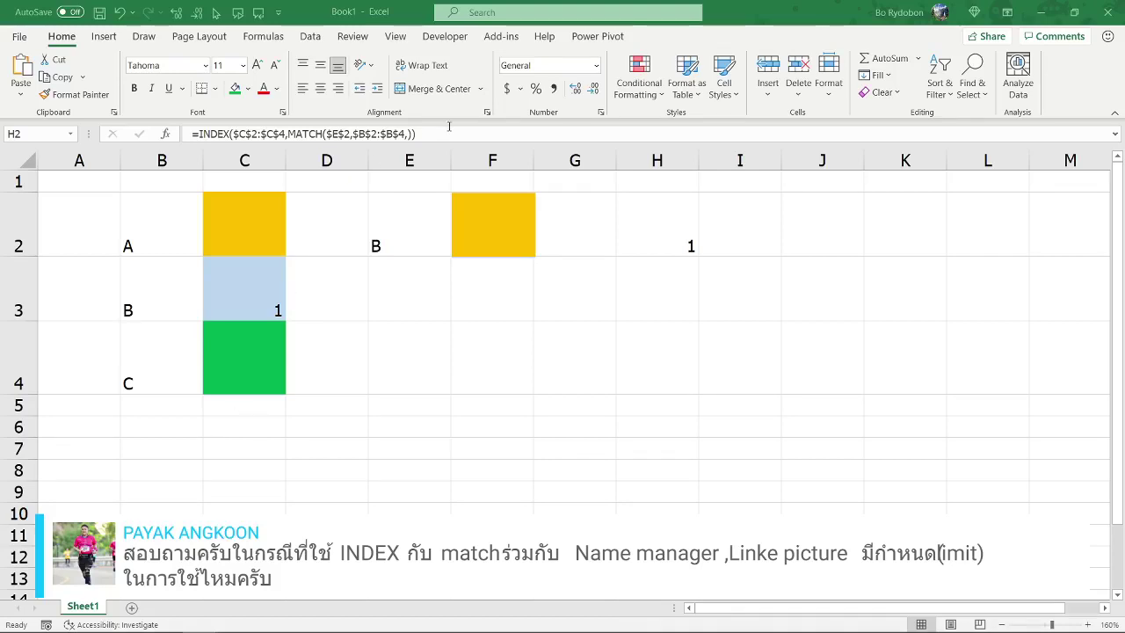
- Inspect H2's lookup formula in the formula bar, leaving it unchanged
{"action": "key", "text": "F2"}
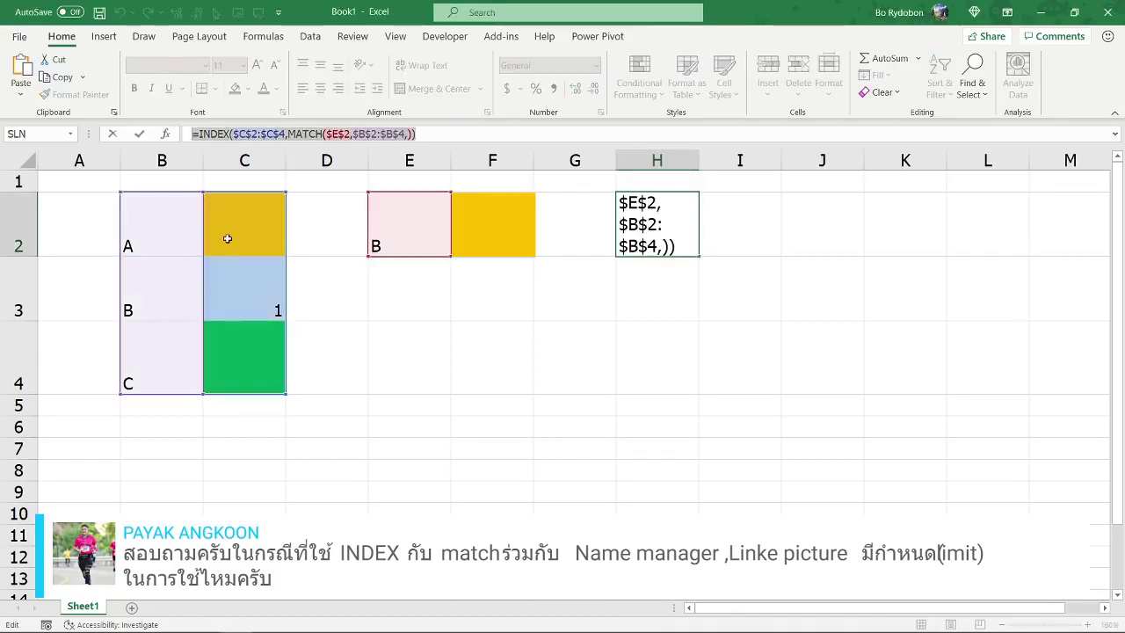
{"action": "key", "text": "Escape"}
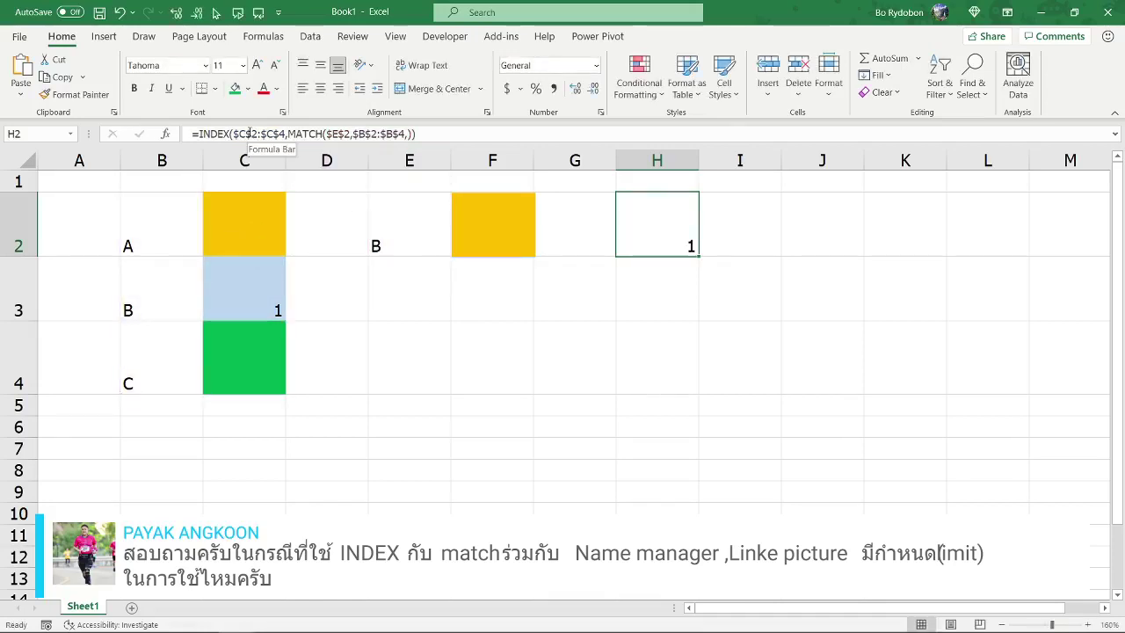
{"action": "left_click", "coordinate": [337, 134]}
{"action": "key", "text": "BackSpace"}
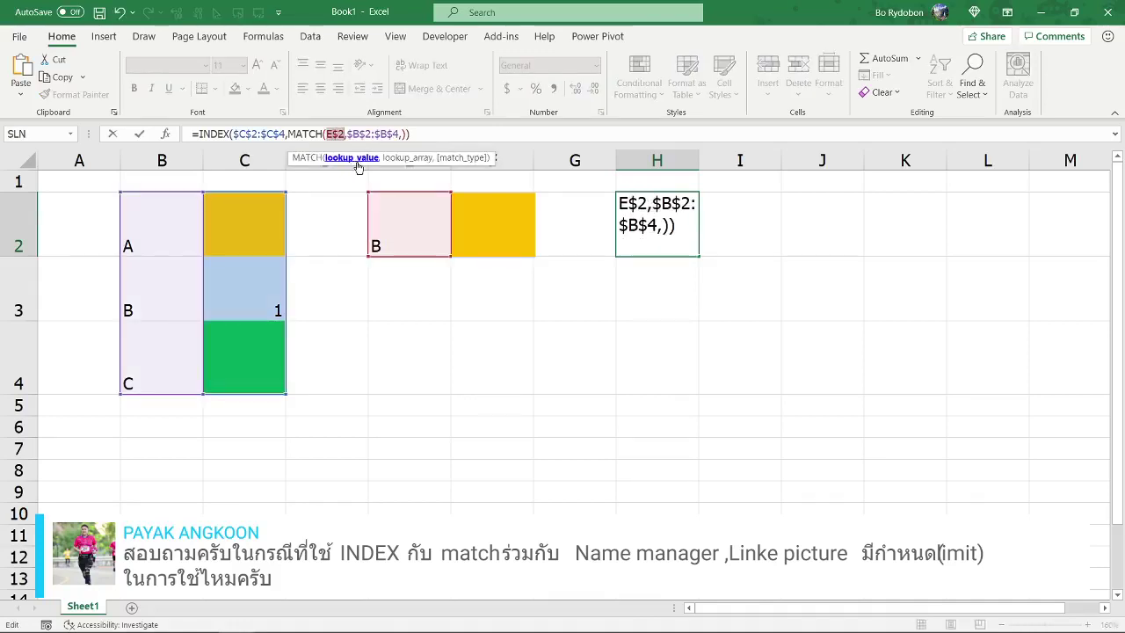
{"action": "key", "text": "Escape"}
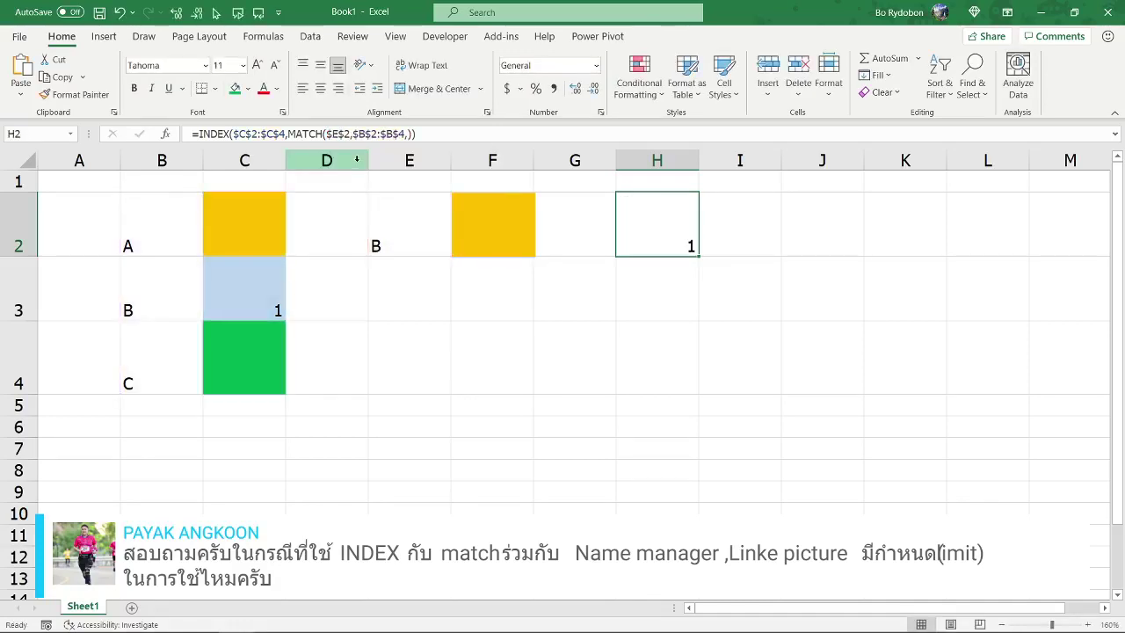
- Define the workbook name Picc1 referring to the pasted INDEX/MATCH colour-lookup formula
{"action": "left_click", "coordinate": [104, 36]}
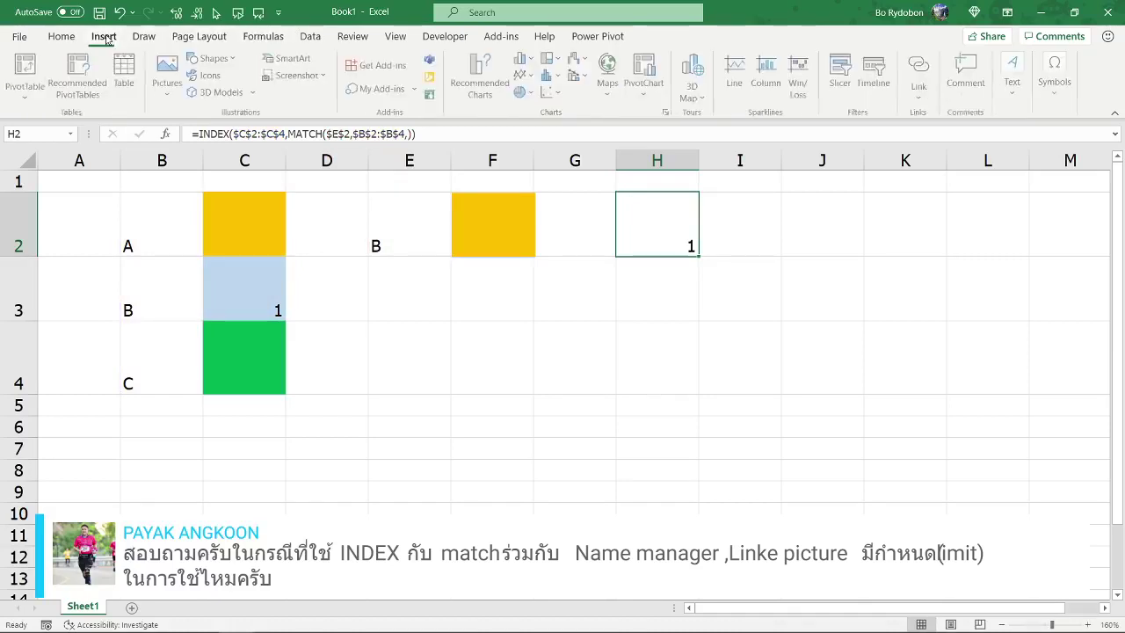
{"action": "left_click", "coordinate": [262, 36]}
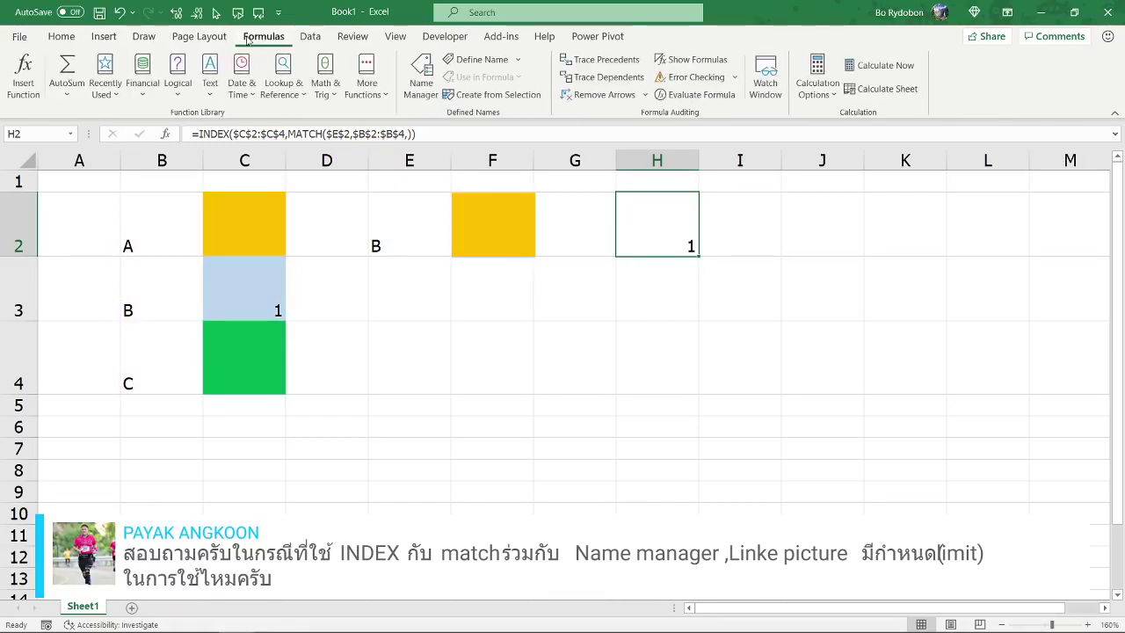
{"action": "left_click", "coordinate": [424, 84]}
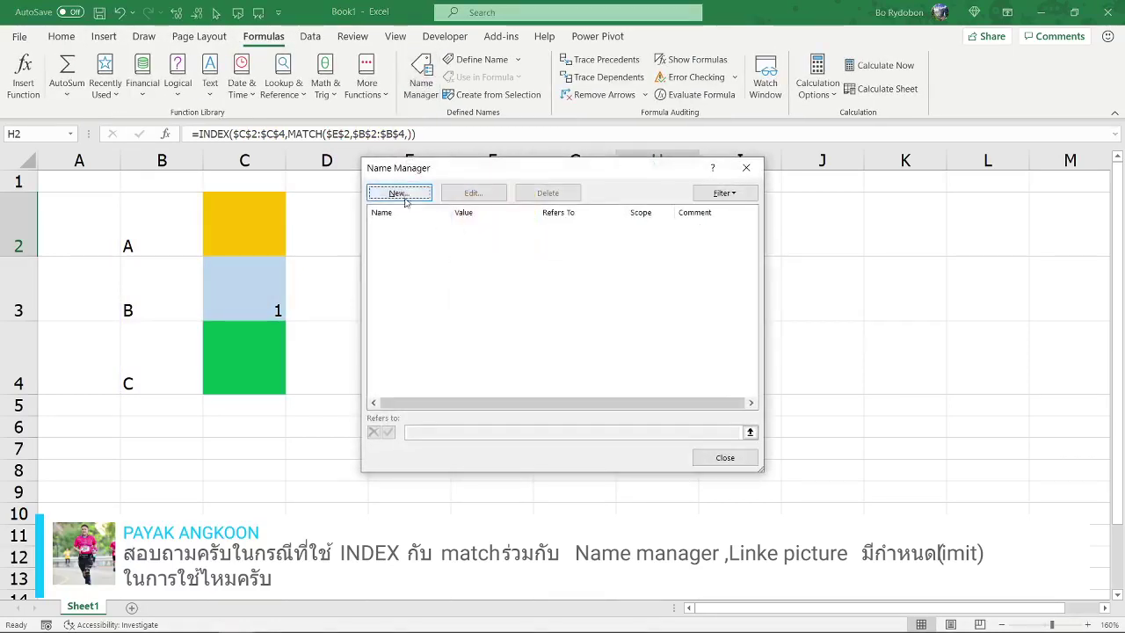
{"action": "left_click", "coordinate": [400, 194]}
{"action": "type", "text": "P"}
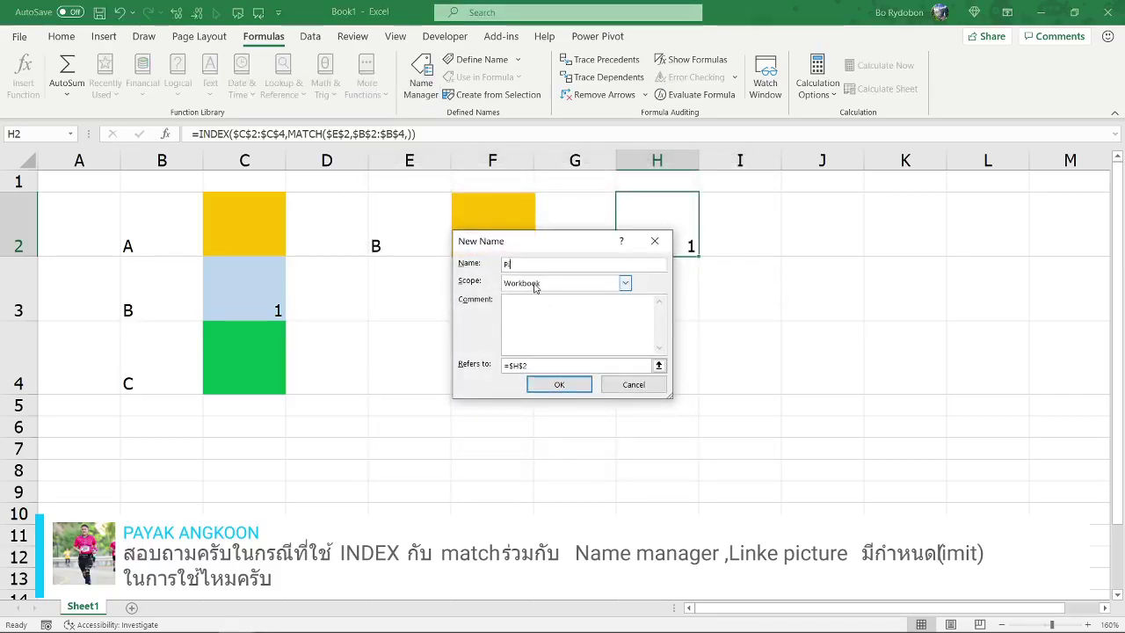
{"action": "type", "text": "icc"}
{"action": "type", "text": "1"}
{"action": "left_click", "coordinate": [529, 365]}
{"action": "key", "text": "ctrl+a"}
{"action": "key", "text": "ctrl+v"}
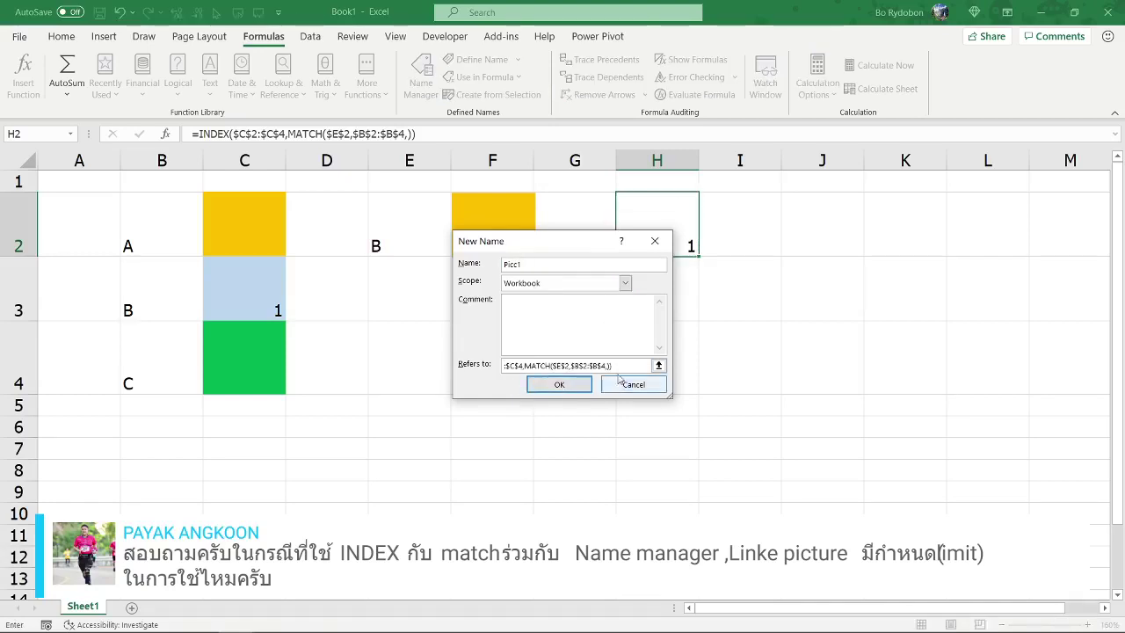
{"action": "left_click", "coordinate": [567, 387]}
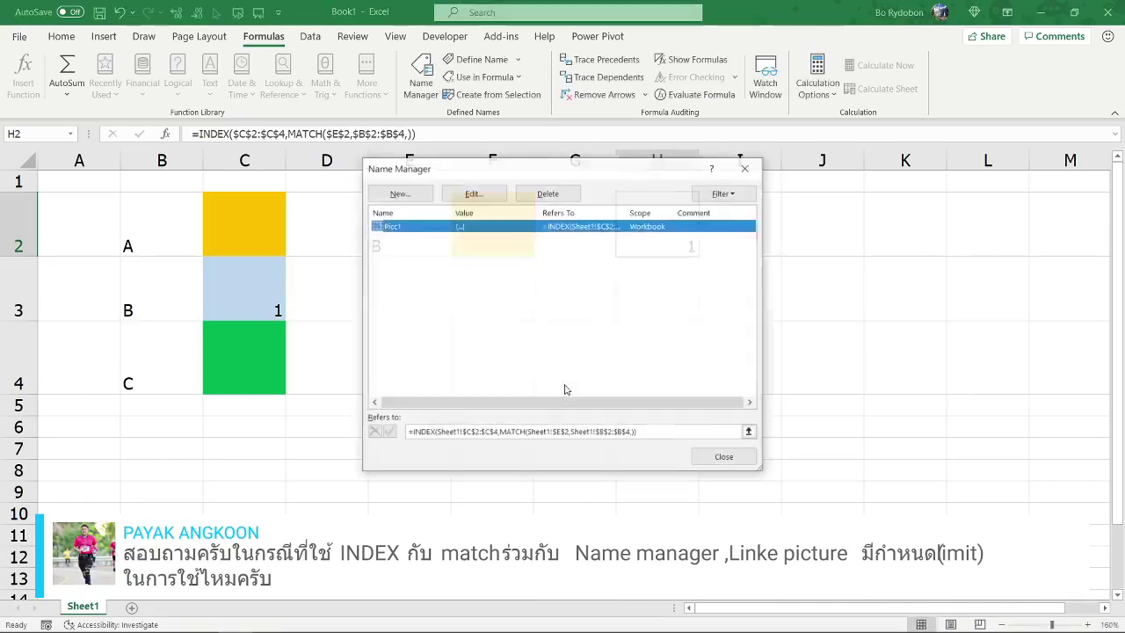
{"action": "left_click", "coordinate": [726, 459]}
- Change the F2 linked picture's formula from =$C$2 to =Picc1
{"action": "left_click", "coordinate": [487, 240]}
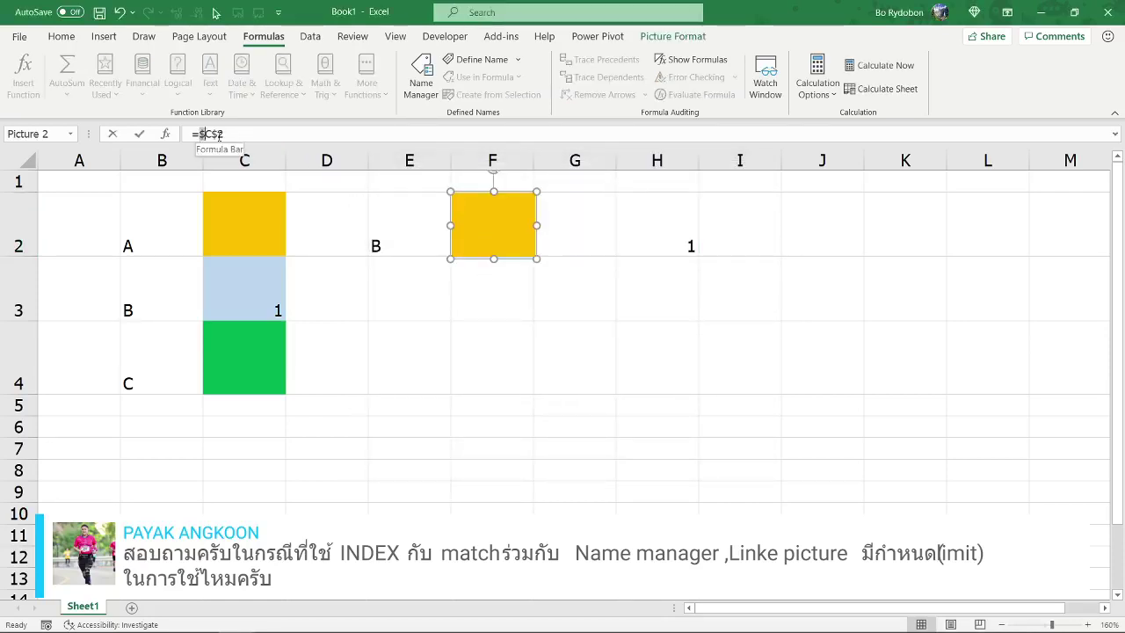
{"action": "left_click_drag", "start_coordinate": [201, 134], "coordinate": [243, 135]}
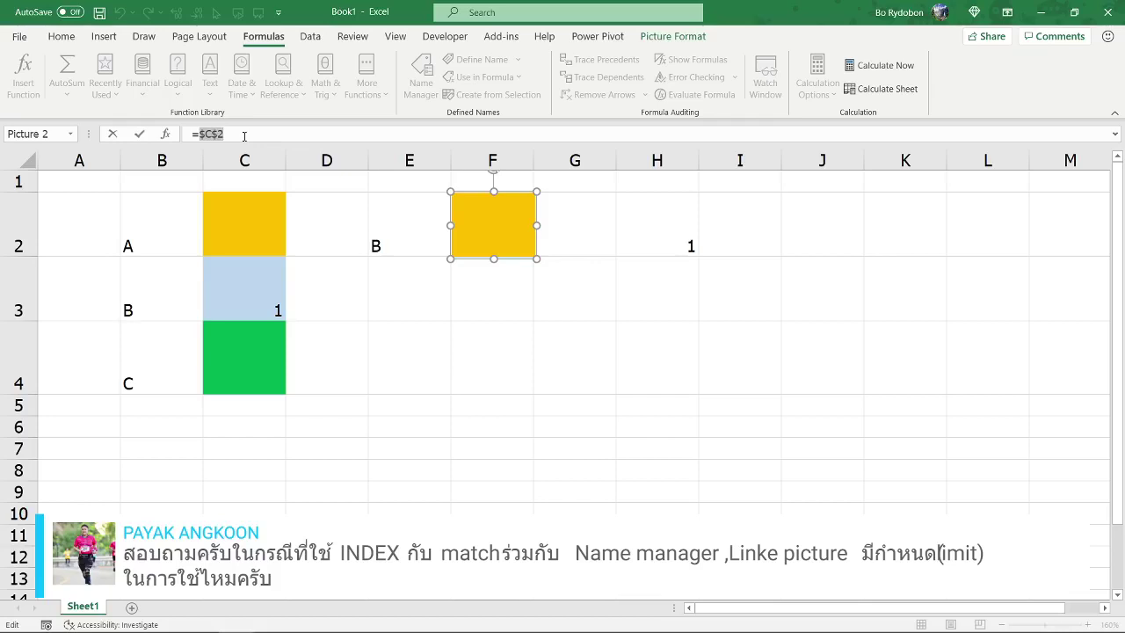
{"action": "type", "text": "pp"}
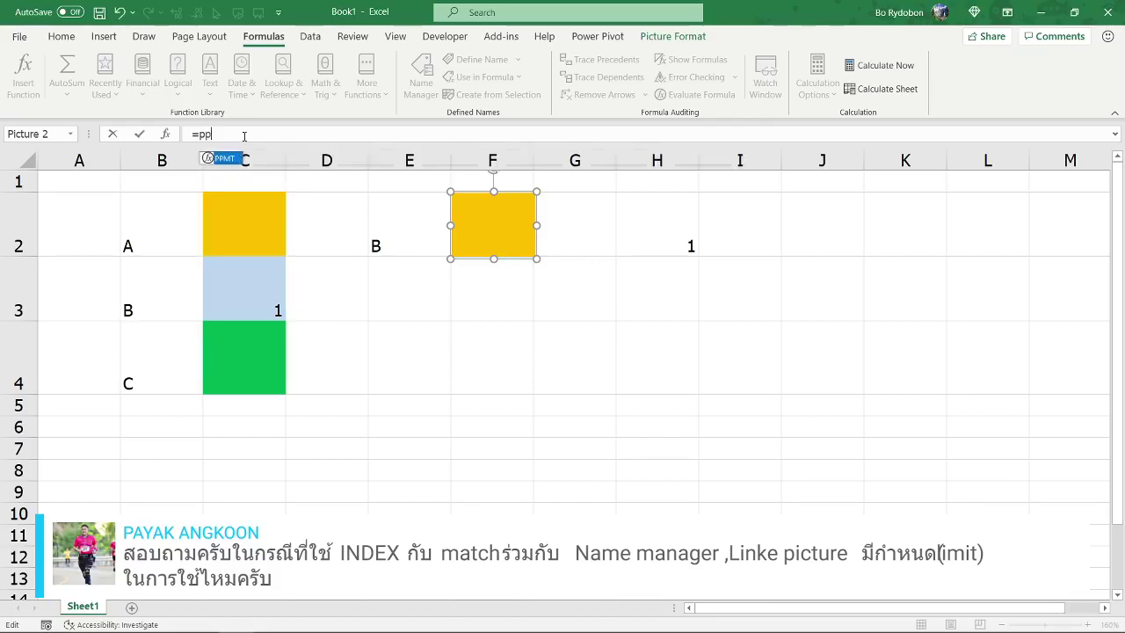
{"action": "key", "text": "BackSpace"}
{"action": "key", "text": "BackSpace"}
{"action": "type", "text": "Picc"}
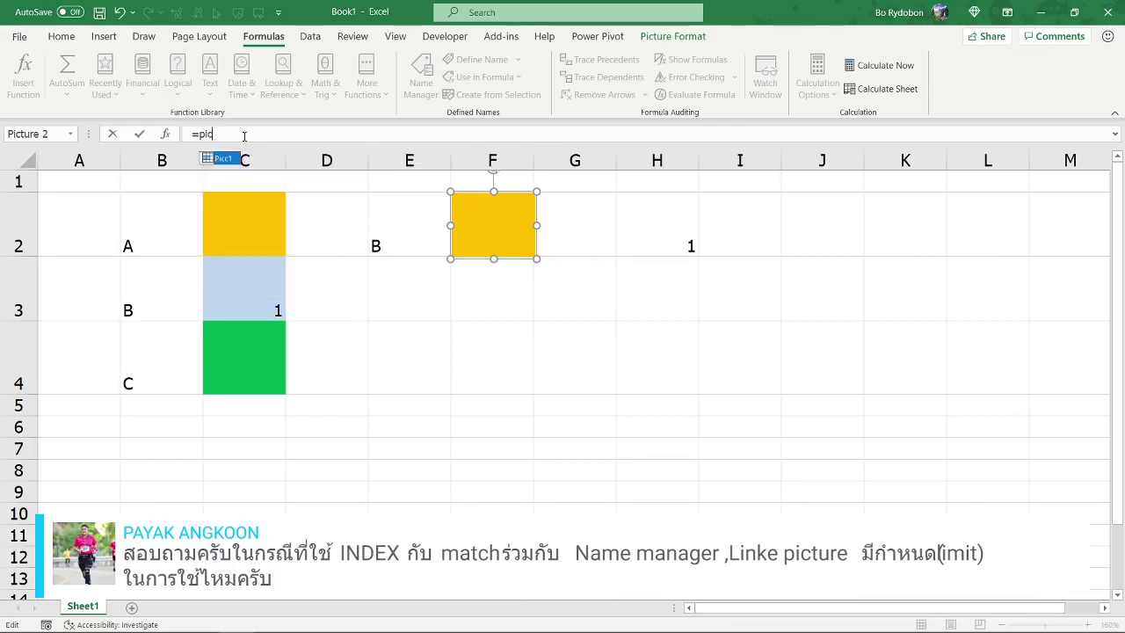
{"action": "type", "text": "1"}
{"action": "key", "text": "Return"}
{"action": "left_click", "coordinate": [655, 347]}
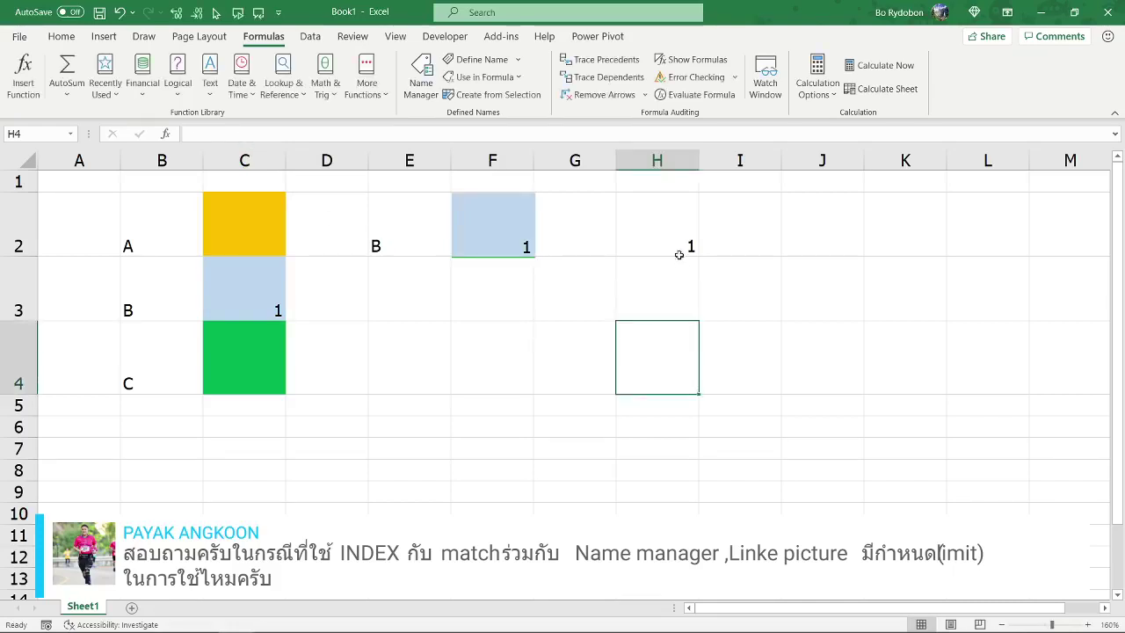
- Clear helper cell H2 and set E2 to c, then A, then C to test the picture
{"action": "left_click", "coordinate": [677, 242]}
{"action": "key", "text": "Delete"}
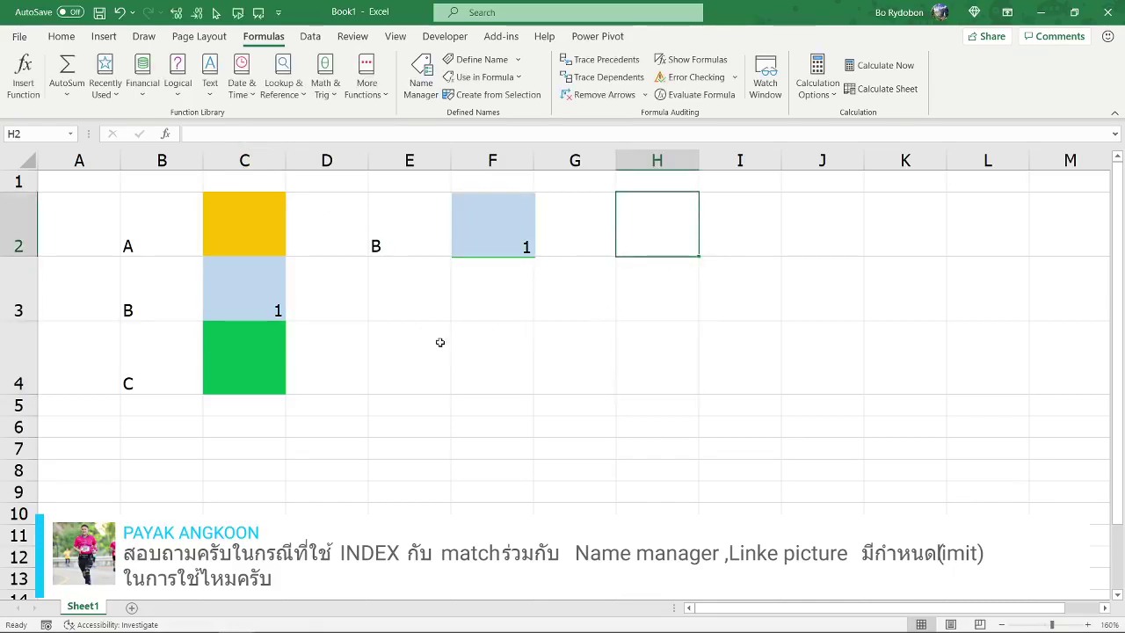
{"action": "left_click", "coordinate": [398, 246]}
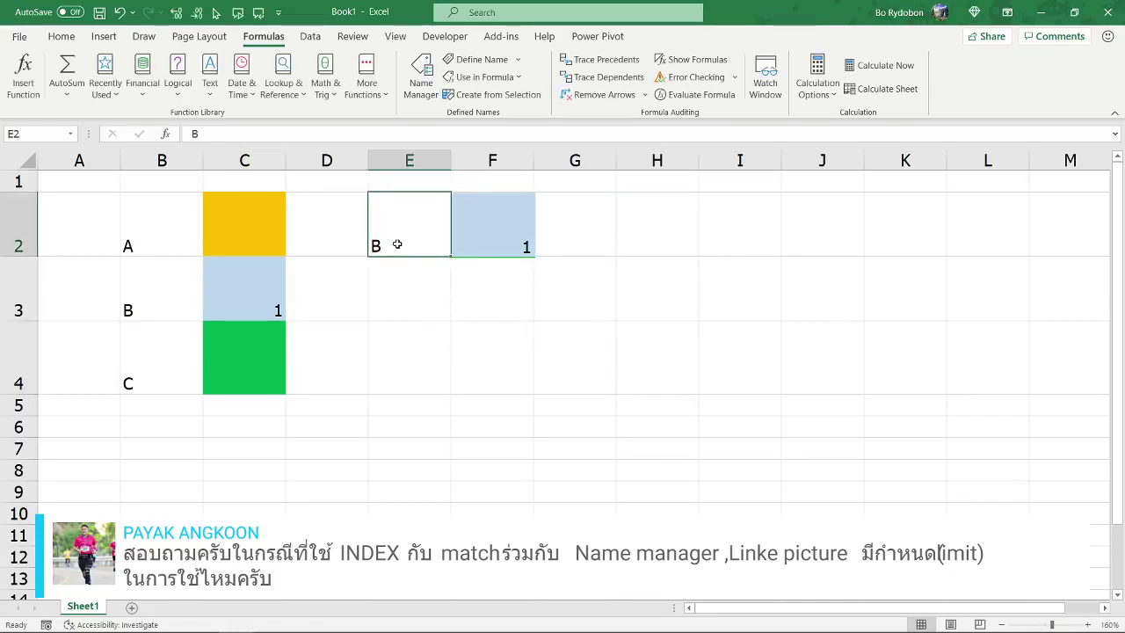
{"action": "type", "text": "c"}
{"action": "key", "text": "Return"}
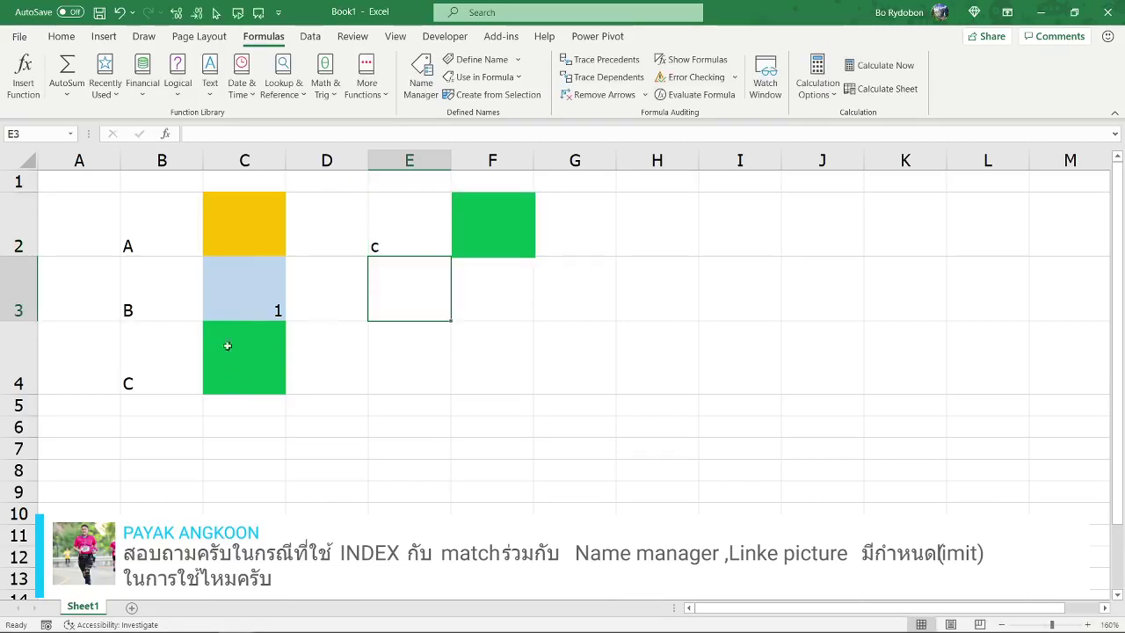
{"action": "left_click", "coordinate": [383, 242]}
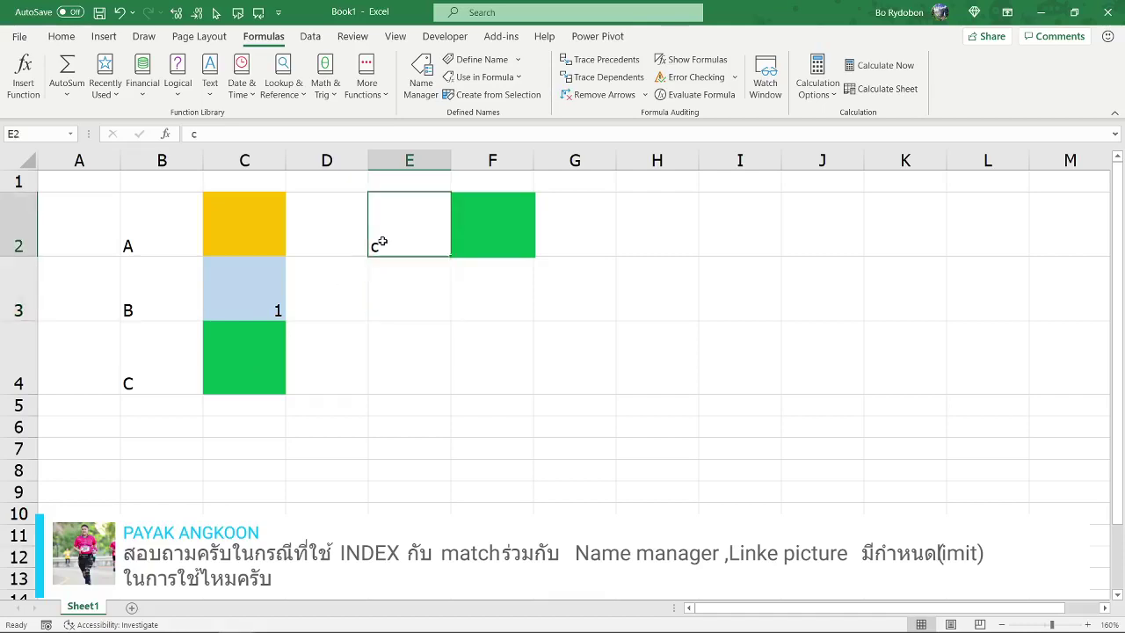
{"action": "type", "text": "A"}
{"action": "key", "text": "Return"}
{"action": "left_click", "coordinate": [383, 241]}
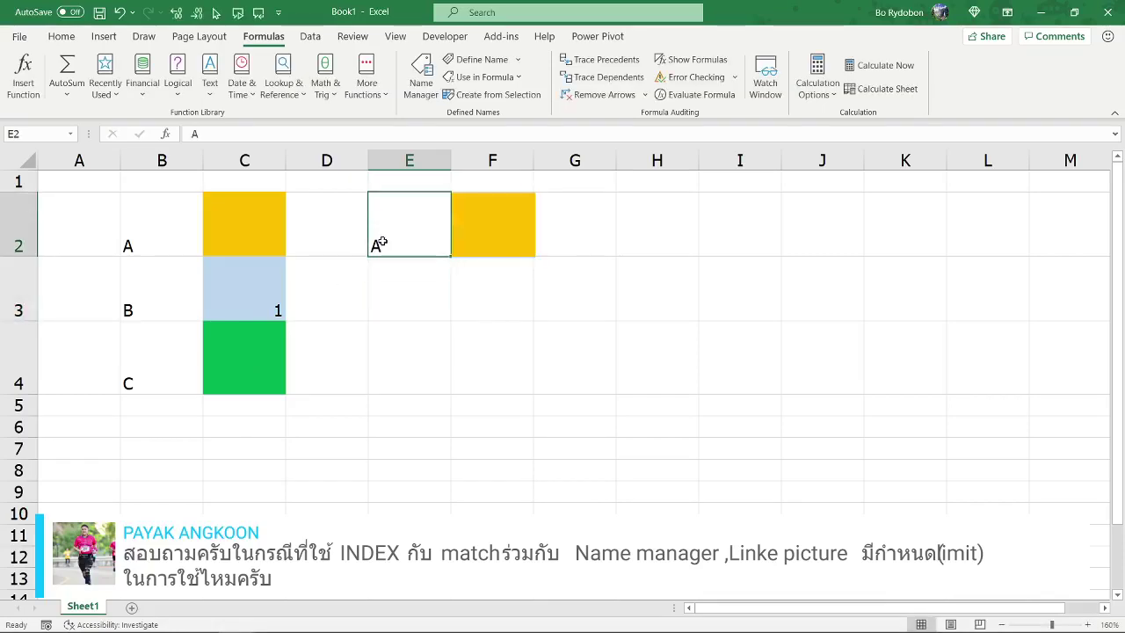
{"action": "type", "text": "C"}
{"action": "key", "text": "Return"}
{"action": "left_click", "coordinate": [381, 244]}
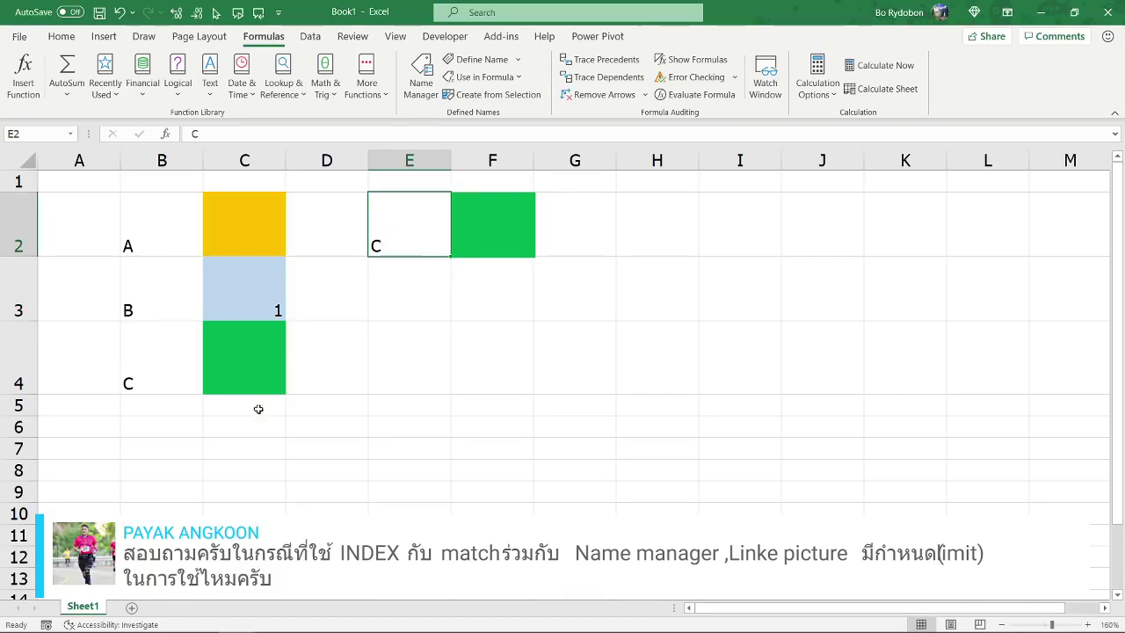
- Check the F2 picture's shortcut menu and dismiss it
{"action": "right_click", "coordinate": [509, 282]}
{"action": "right_click", "coordinate": [467, 252]}
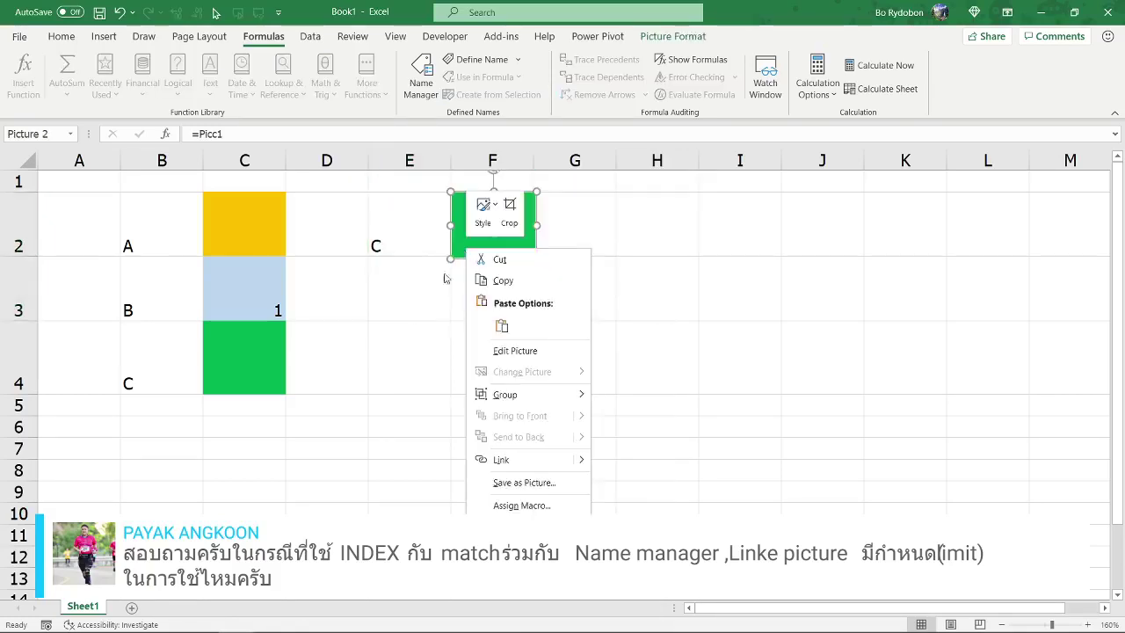
{"action": "key", "text": "Escape"}
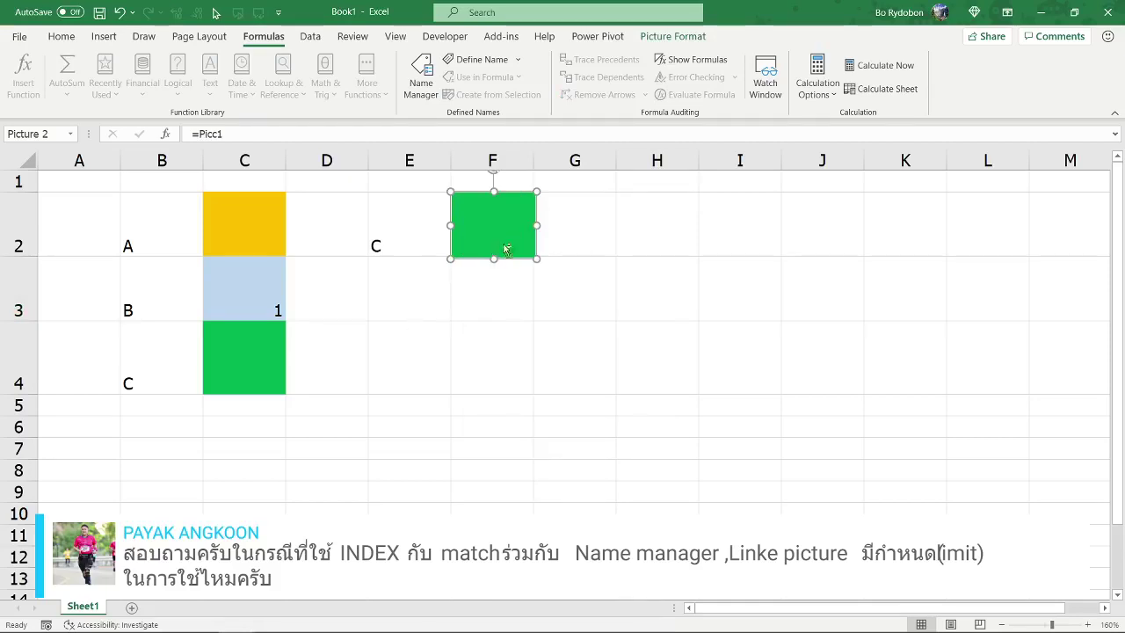
{"action": "left_click", "coordinate": [456, 338]}
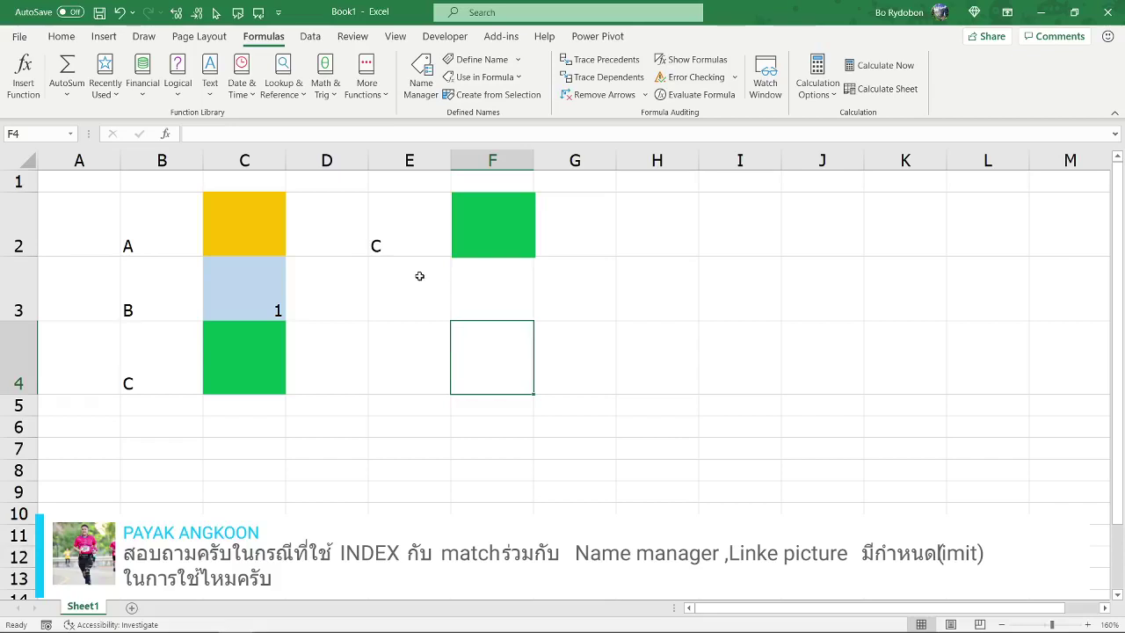
{"action": "right_click", "coordinate": [480, 245]}
{"action": "key", "text": "Escape"}
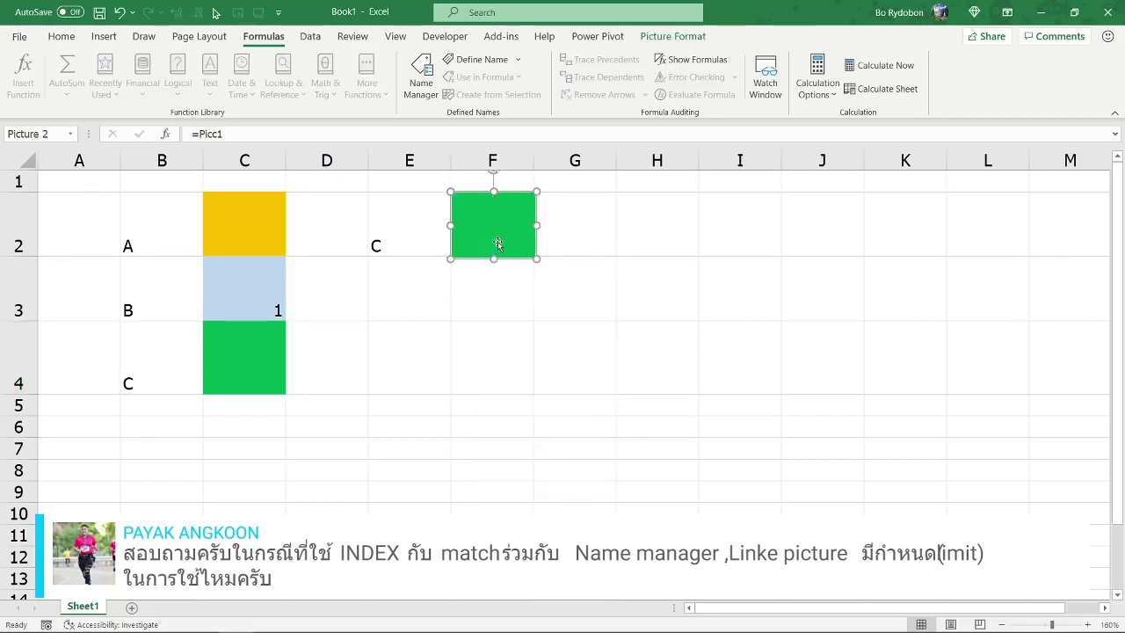
- Enter the letter A in E4, then select F4 and copy C4
{"action": "left_click", "coordinate": [417, 375]}
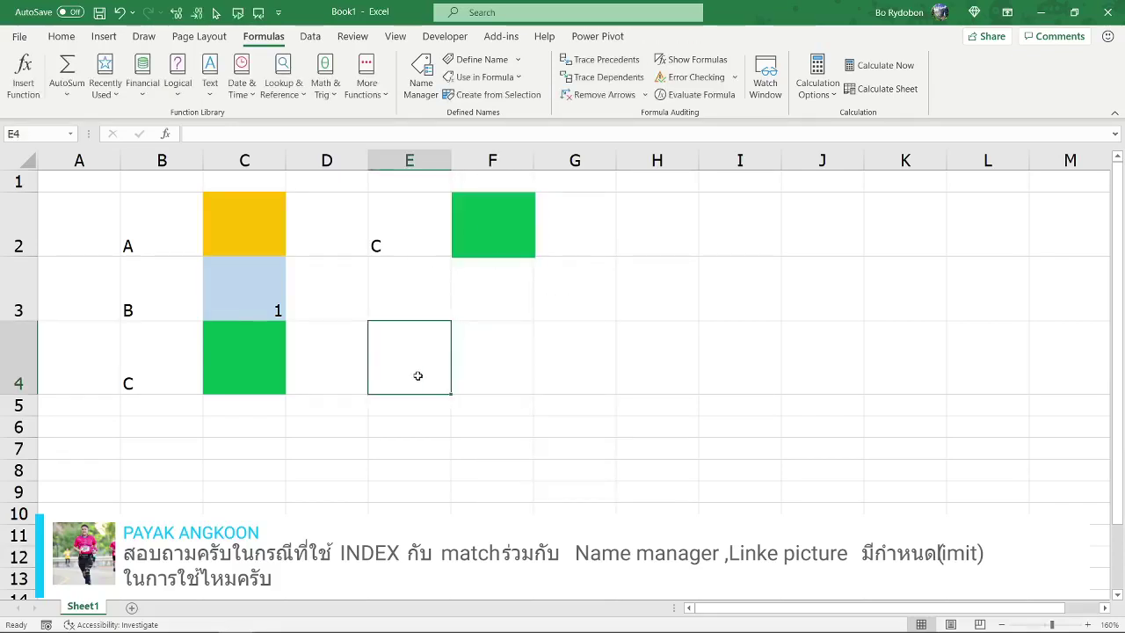
{"action": "type", "text": "A"}
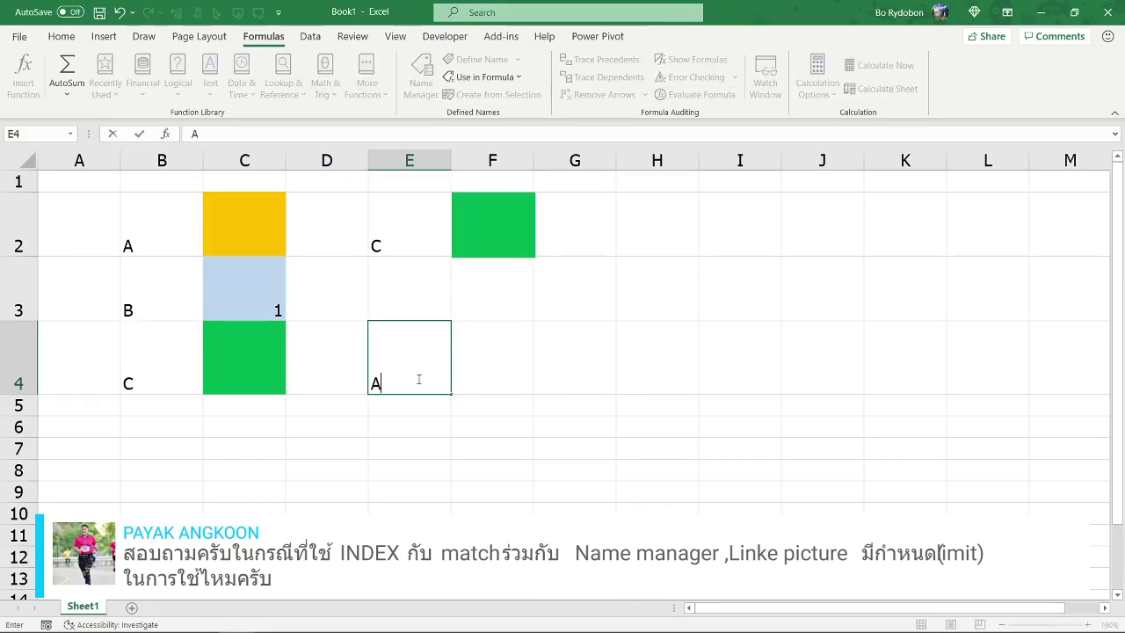
{"action": "left_click", "coordinate": [497, 380]}
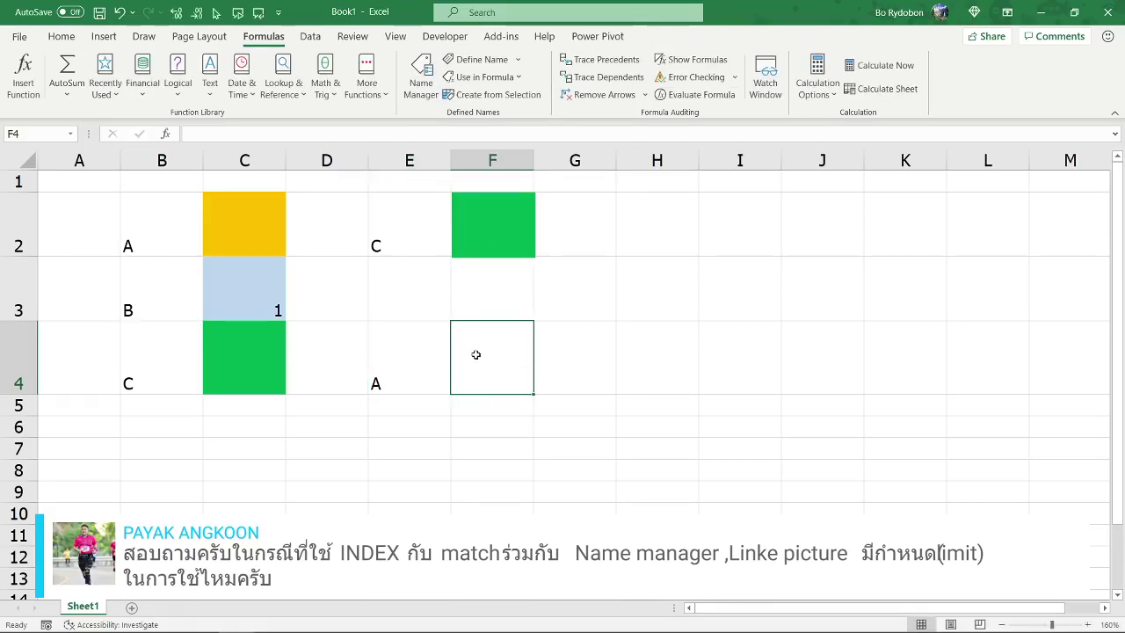
{"action": "left_click", "coordinate": [275, 376]}
{"action": "key", "text": "ctrl+c"}
{"action": "key", "text": "Escape"}
- Copy C4 and paste it into F4 as a linked picture
{"action": "right_click", "coordinate": [484, 369]}
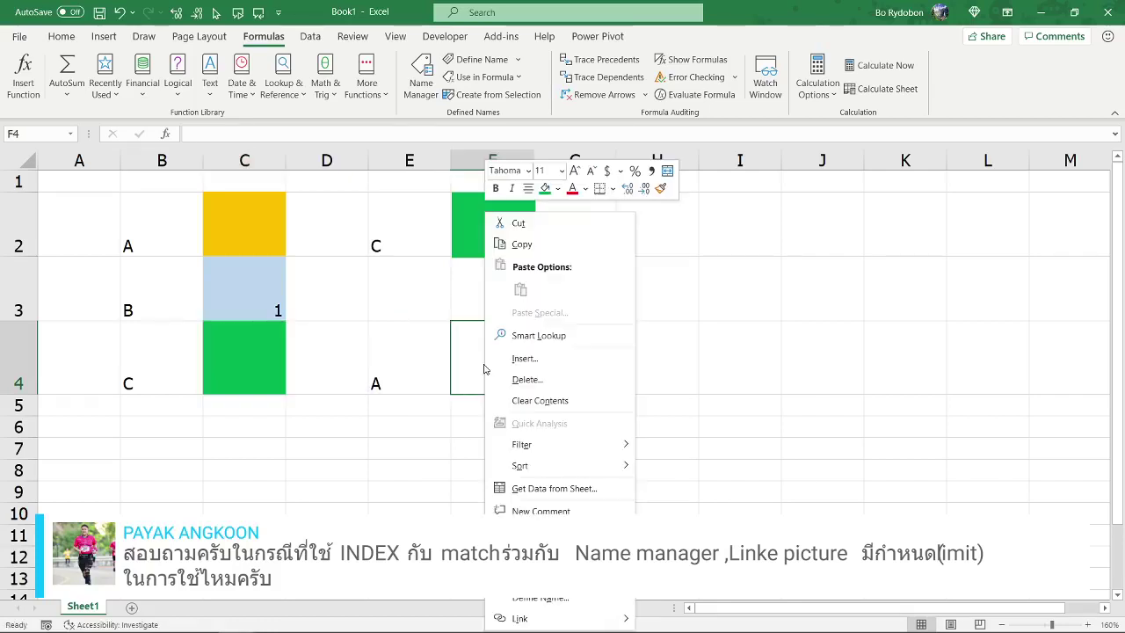
{"action": "left_click", "coordinate": [261, 372]}
{"action": "right_click", "coordinate": [263, 374]}
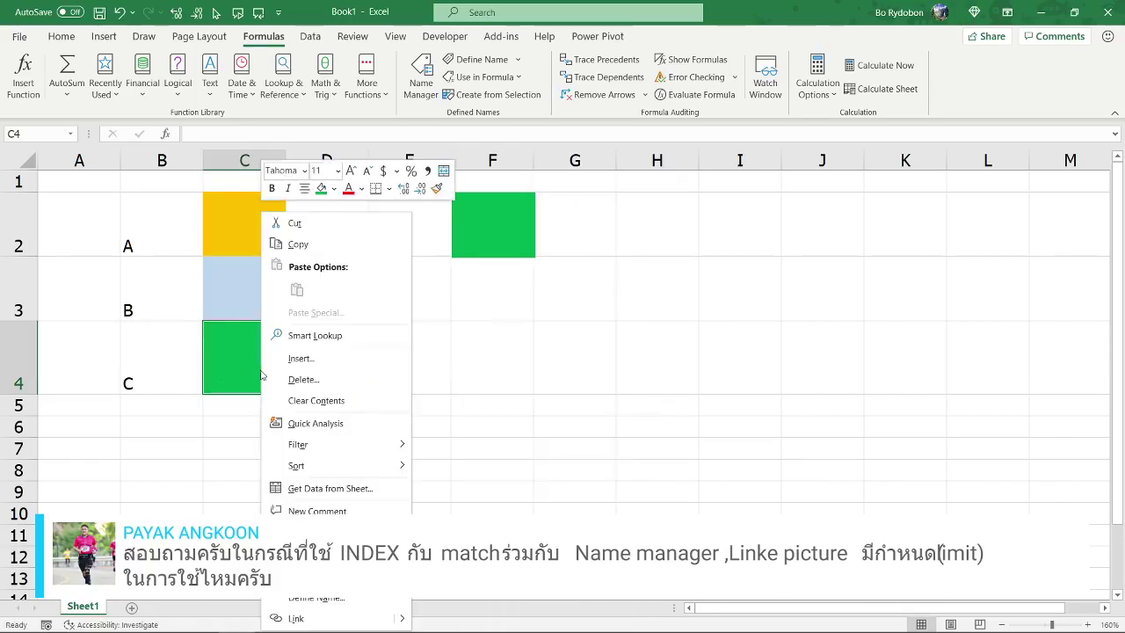
{"action": "left_click", "coordinate": [221, 372]}
{"action": "key", "text": "ctrl+c"}
{"action": "right_click", "coordinate": [458, 375]}
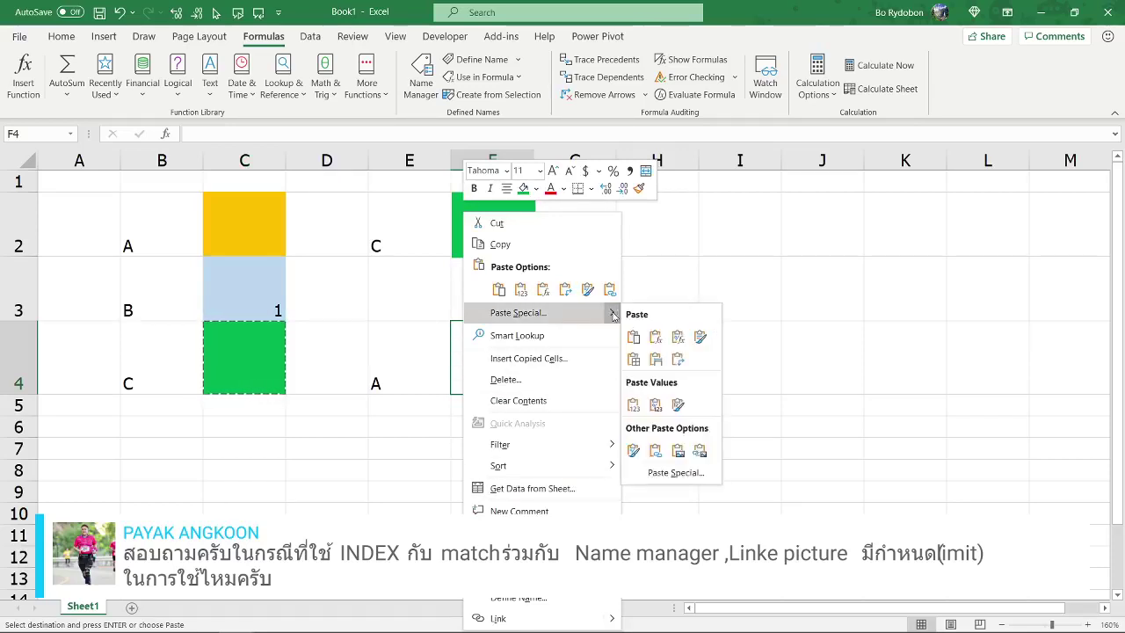
{"action": "mouse_move", "coordinate": [331, 598]}
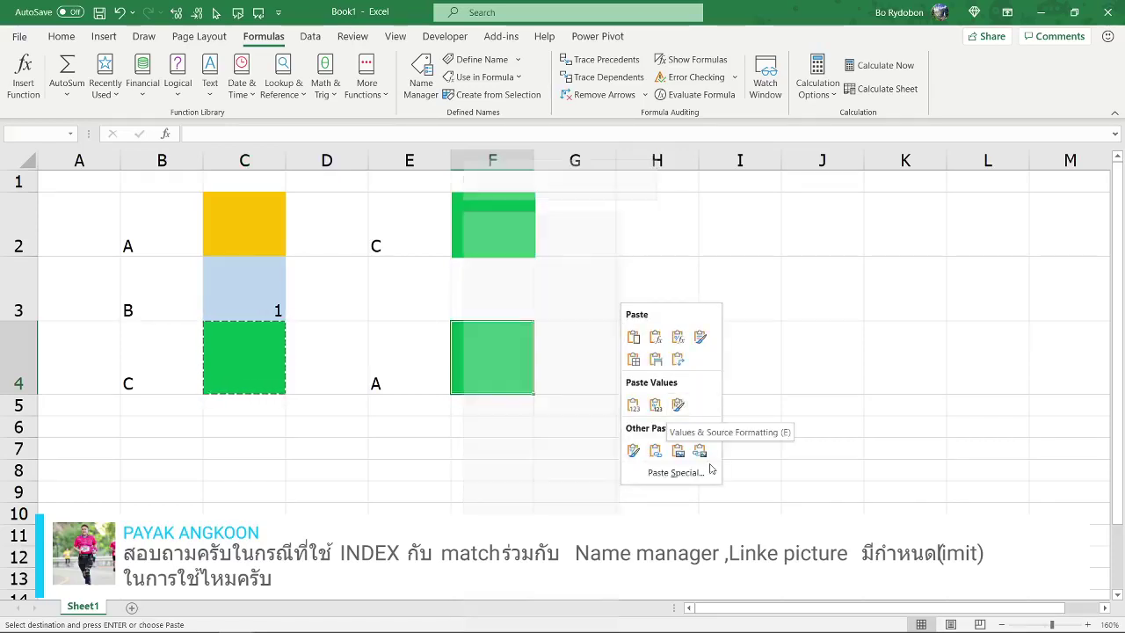
{"action": "left_click", "coordinate": [701, 451]}
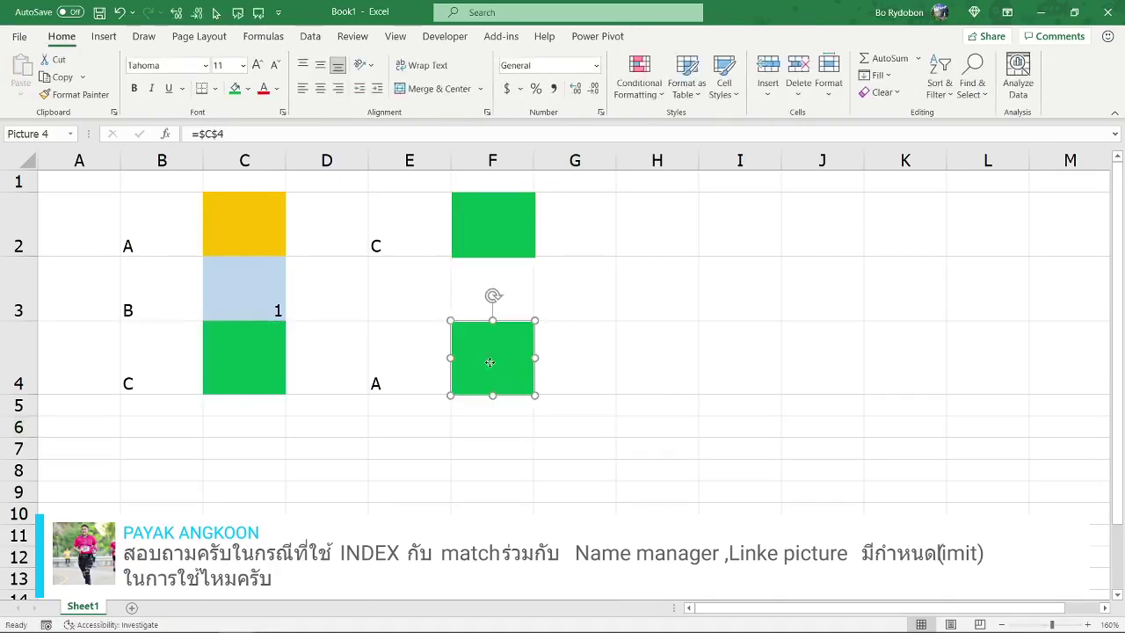
- Relink the F4 picture from =$C$4 to =Picc1
{"action": "left_click_drag", "start_coordinate": [199, 134], "coordinate": [225, 134]}
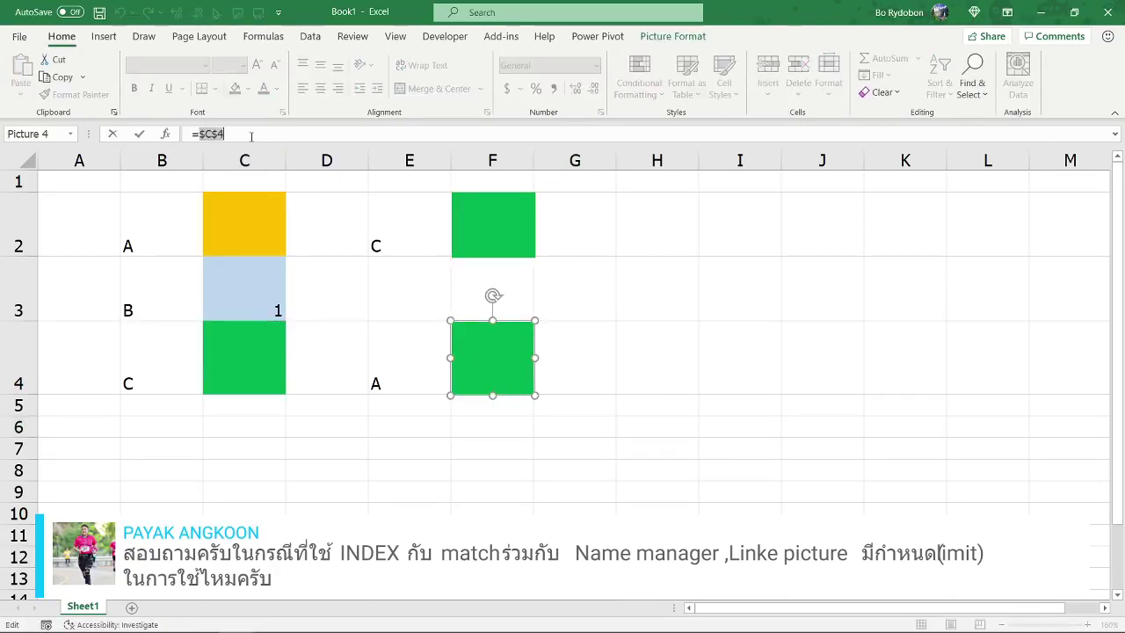
{"action": "type", "text": "Picc1"}
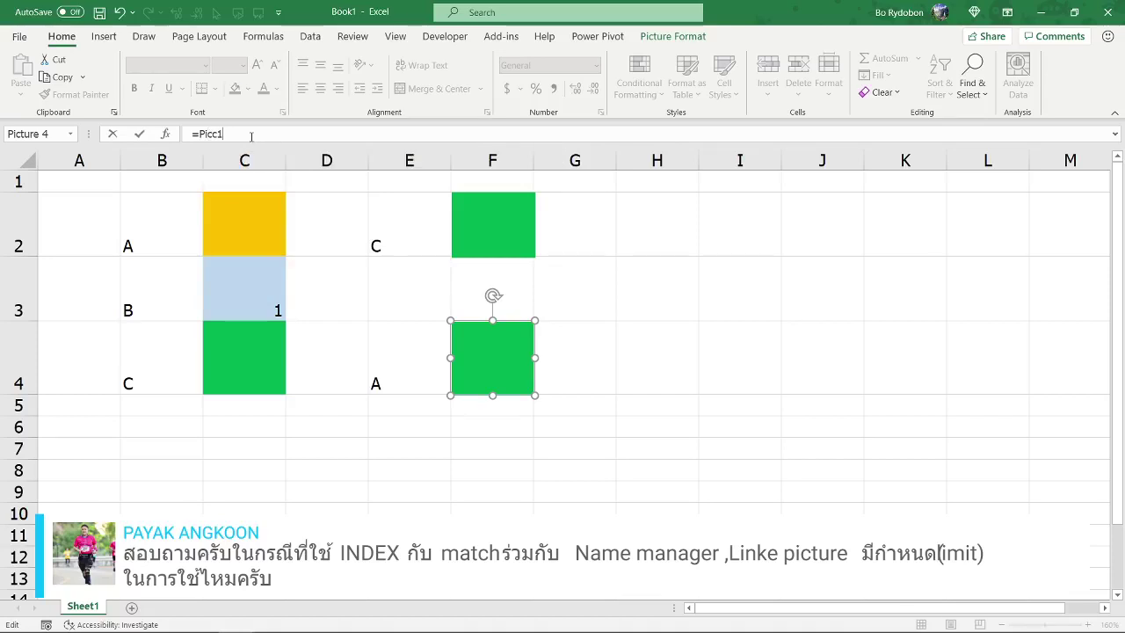
{"action": "key", "text": "Return"}
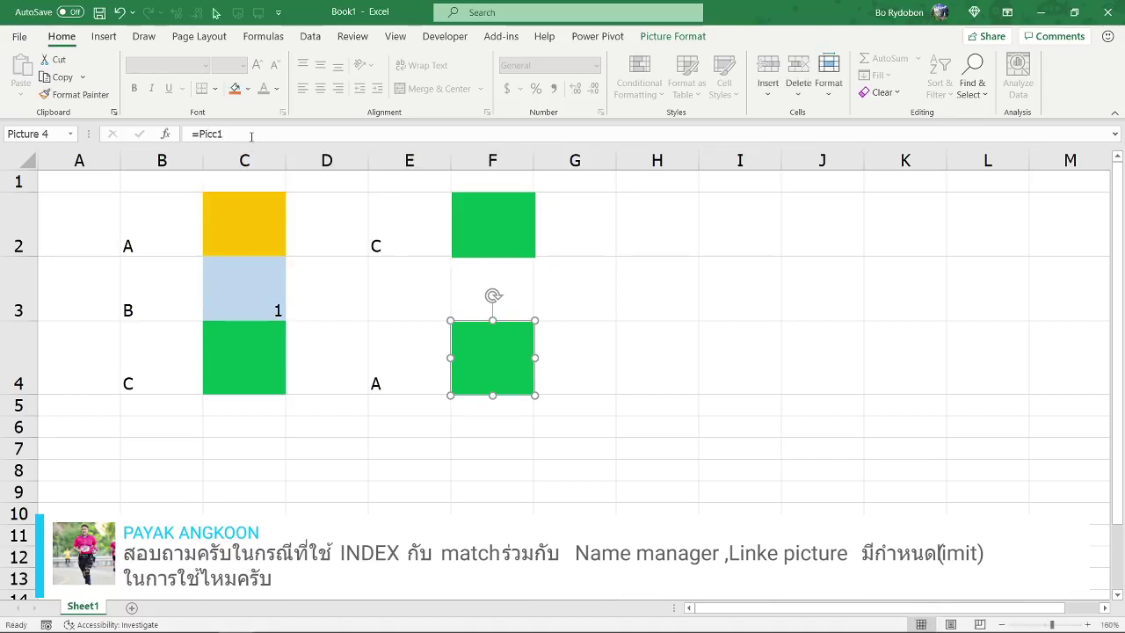
{"action": "left_click", "coordinate": [452, 403]}
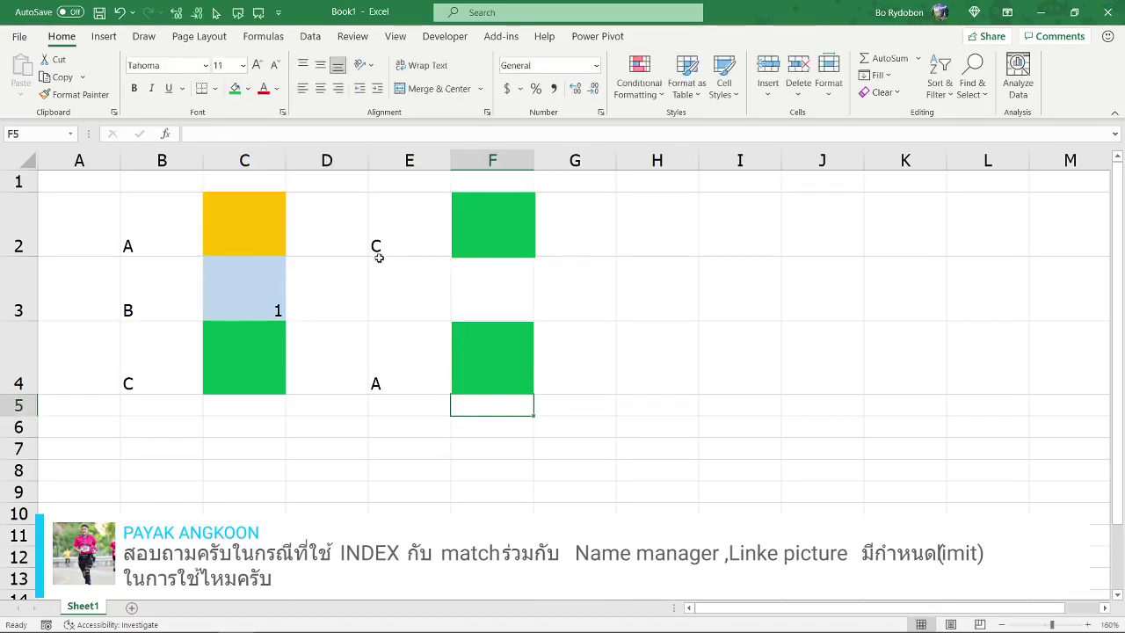
{"action": "left_click", "coordinate": [493, 373]}
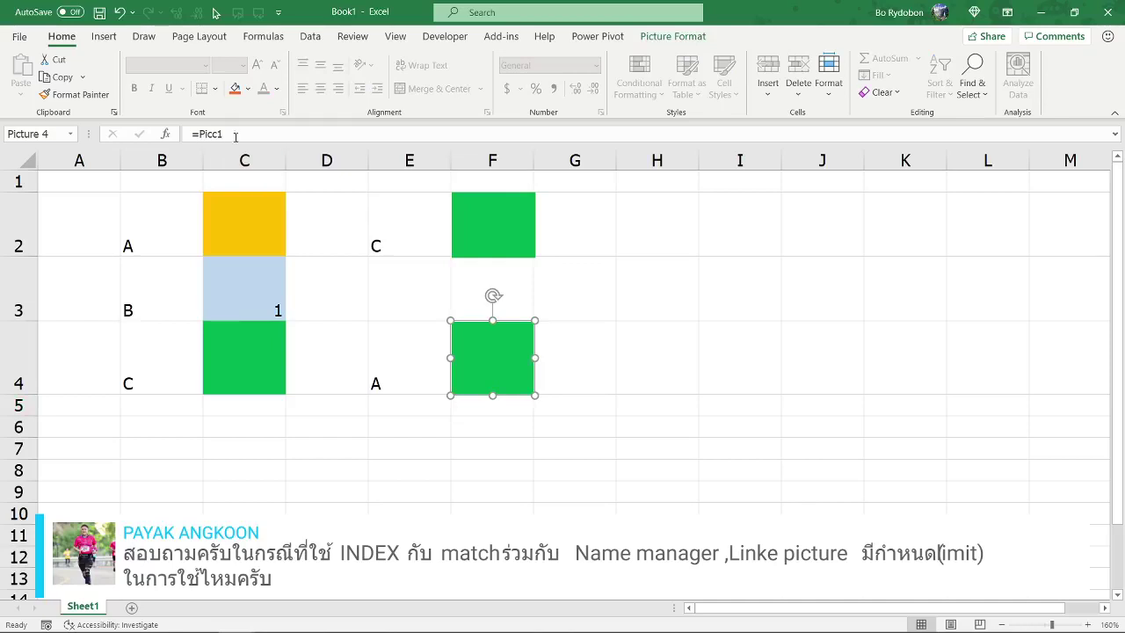
{"action": "left_click", "coordinate": [310, 38]}
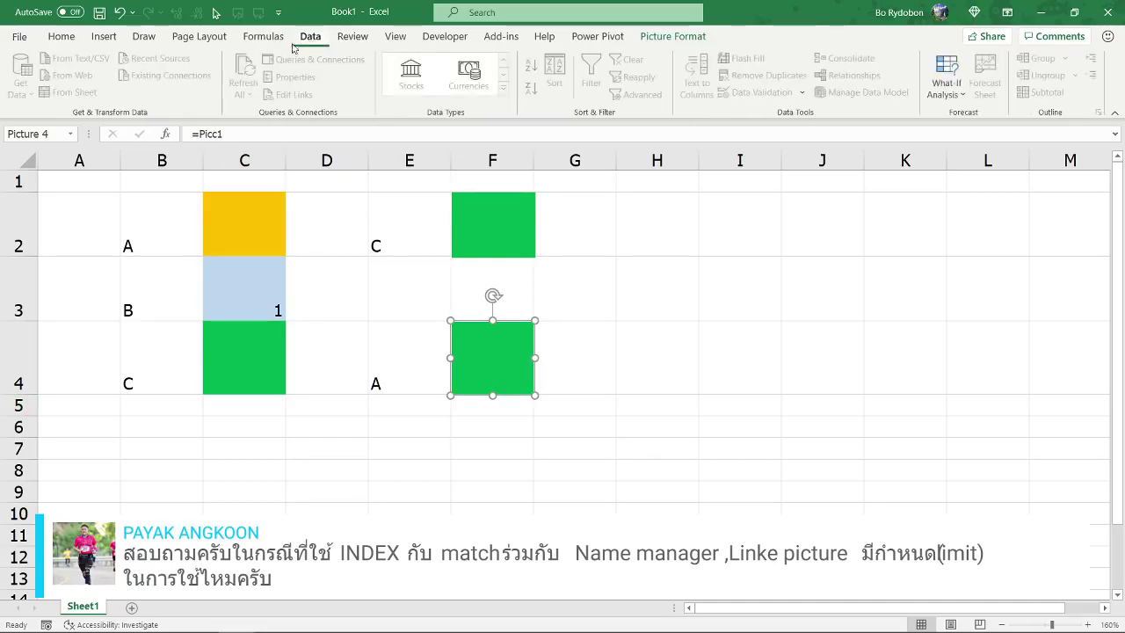
{"action": "left_click", "coordinate": [263, 36]}
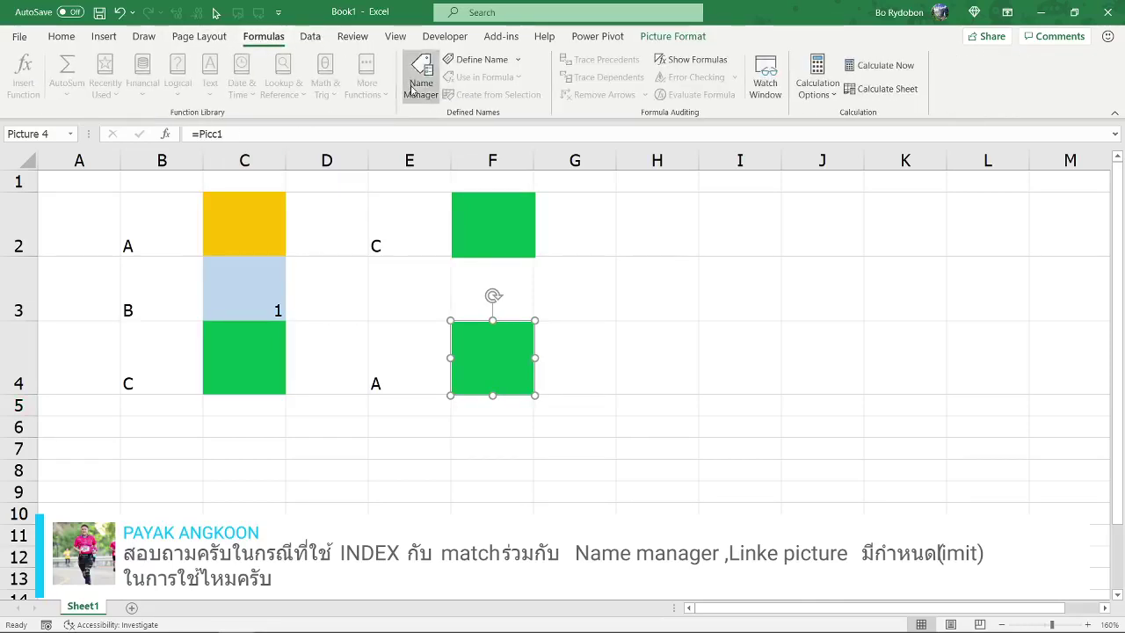
{"action": "left_click", "coordinate": [421, 74]}
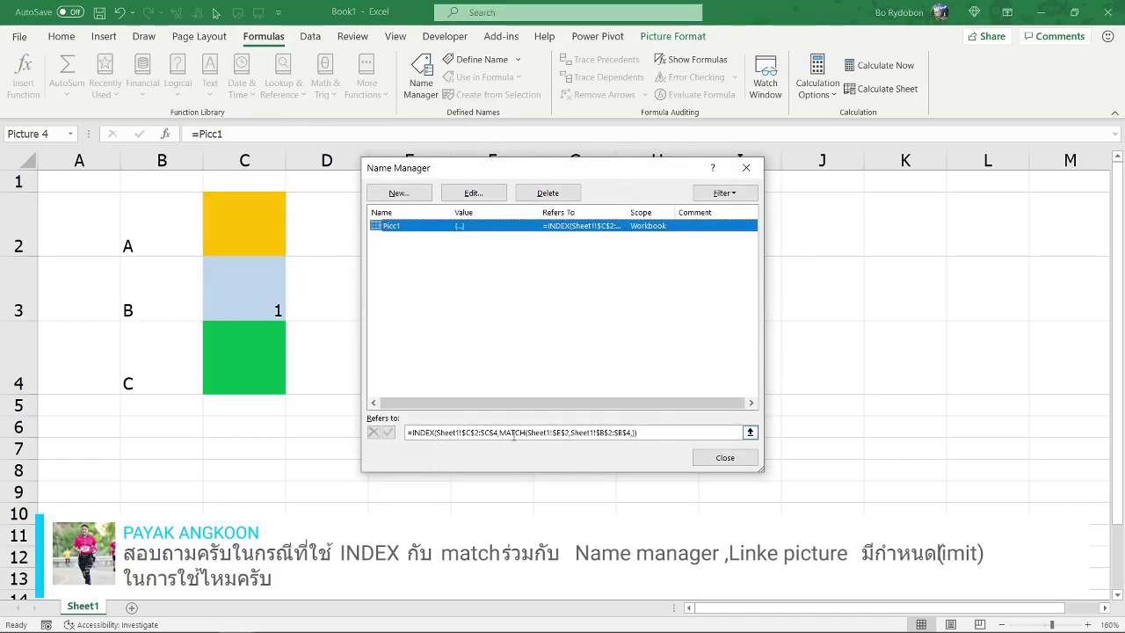
{"action": "double_click", "coordinate": [571, 432]}
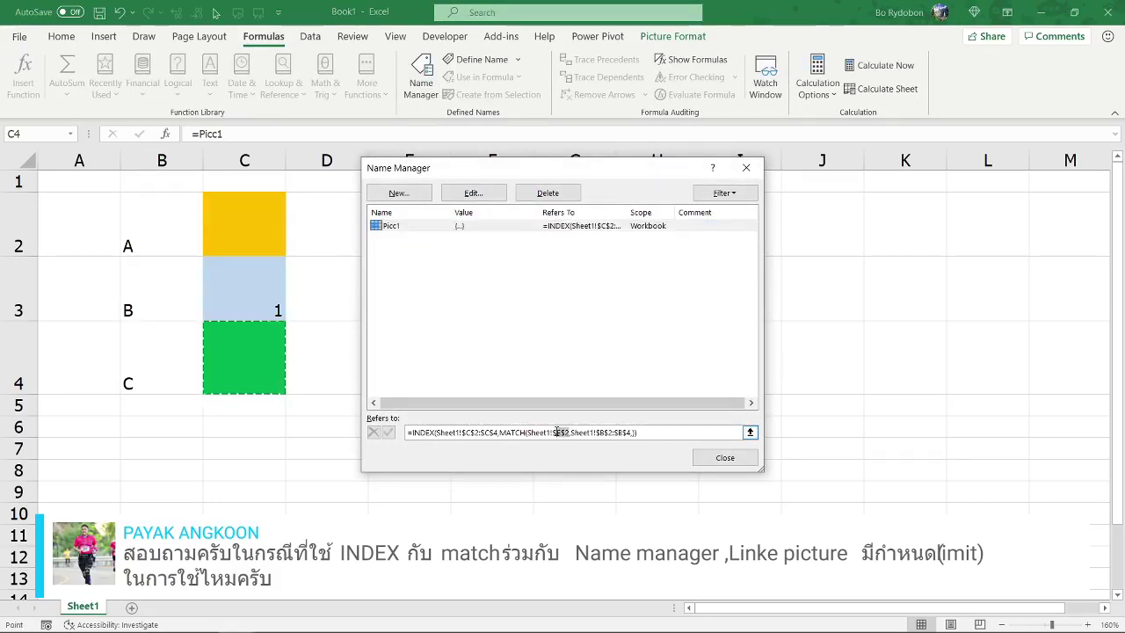
{"action": "left_click_drag", "start_coordinate": [532, 170], "coordinate": [778, 208]}
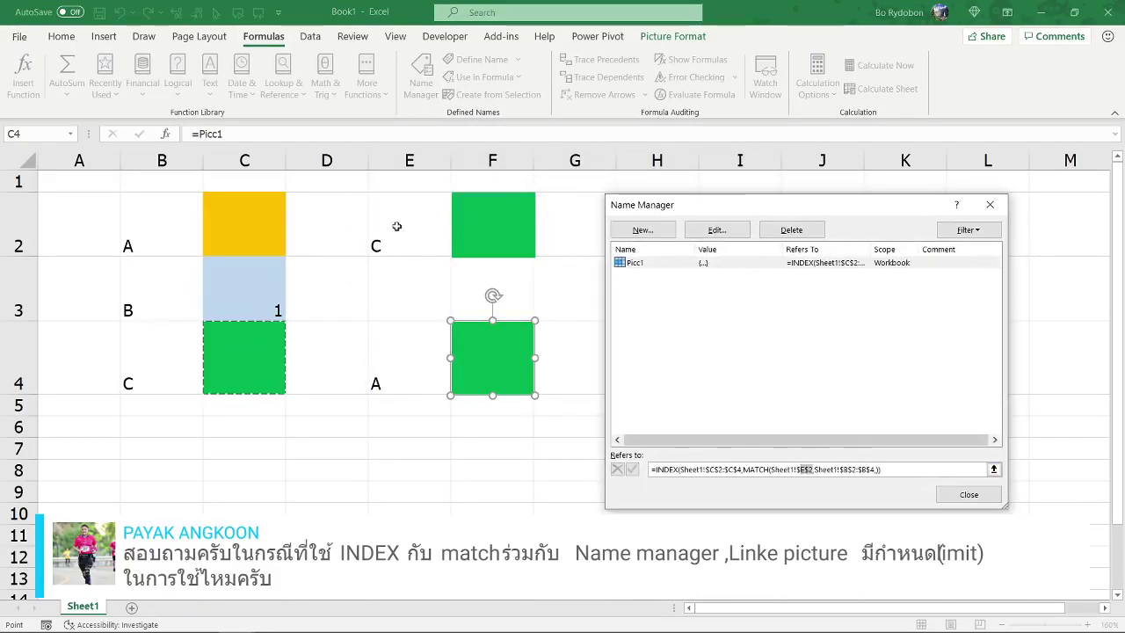
{"action": "left_click", "coordinate": [907, 470]}
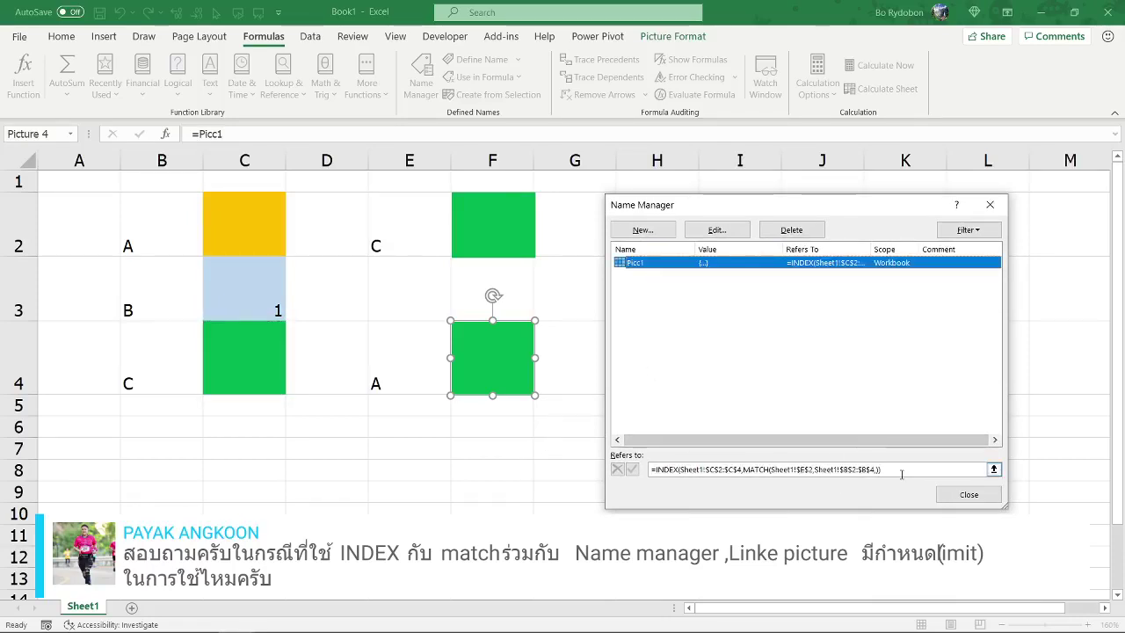
{"action": "left_click", "coordinate": [967, 495]}
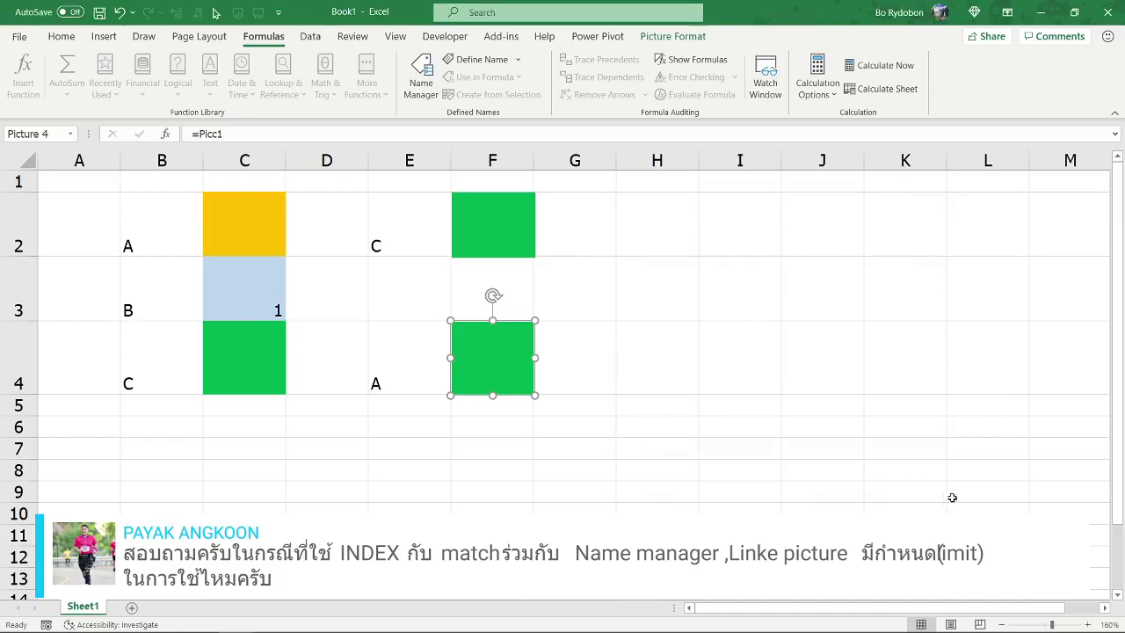
{"action": "left_click", "coordinate": [662, 364]}
- Enter the INDEX/MATCH lookup on E4 in H4 and fill it up through H2:H3
{"action": "left_click", "coordinate": [413, 136]}
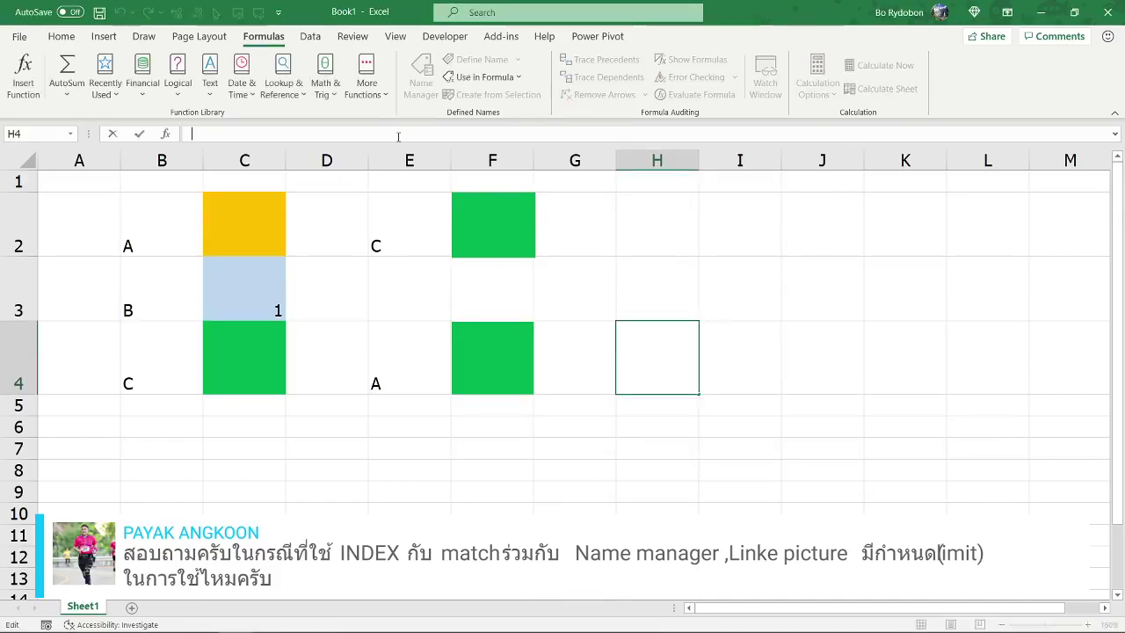
{"action": "key", "text": "ctrl+v"}
{"action": "double_click", "coordinate": [416, 137]}
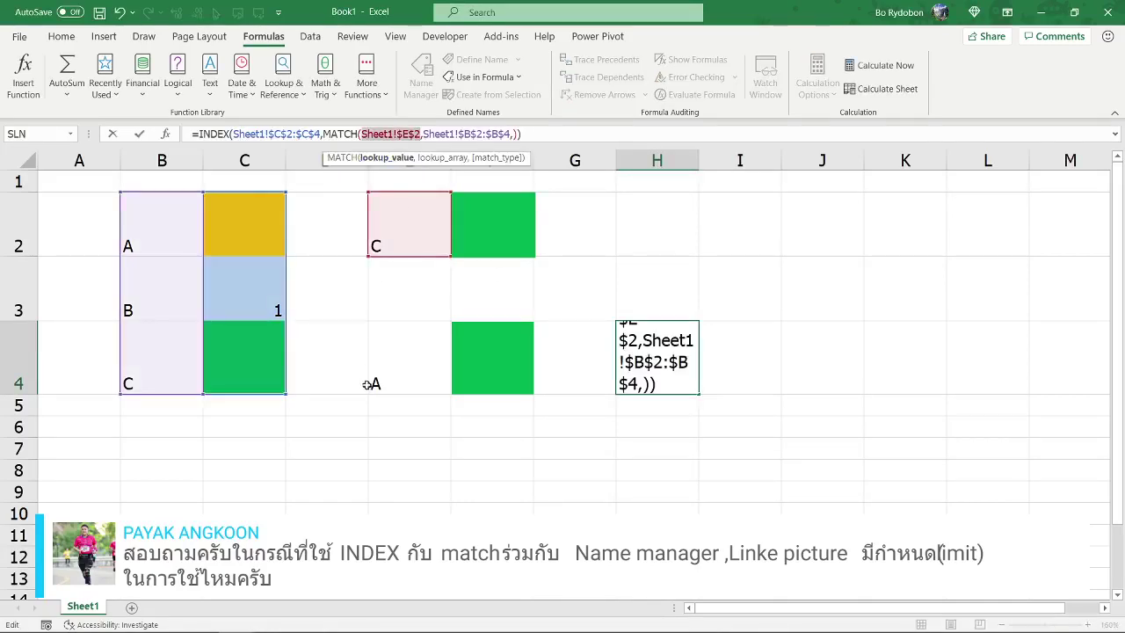
{"action": "left_click", "coordinate": [398, 378]}
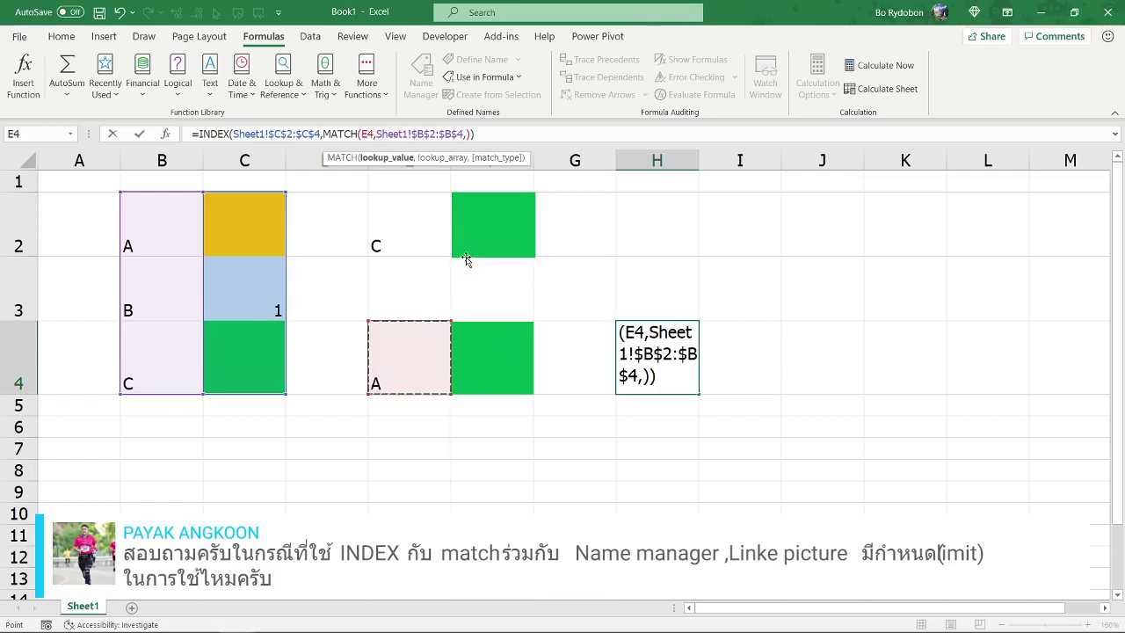
{"action": "key", "text": "ctrl+Return"}
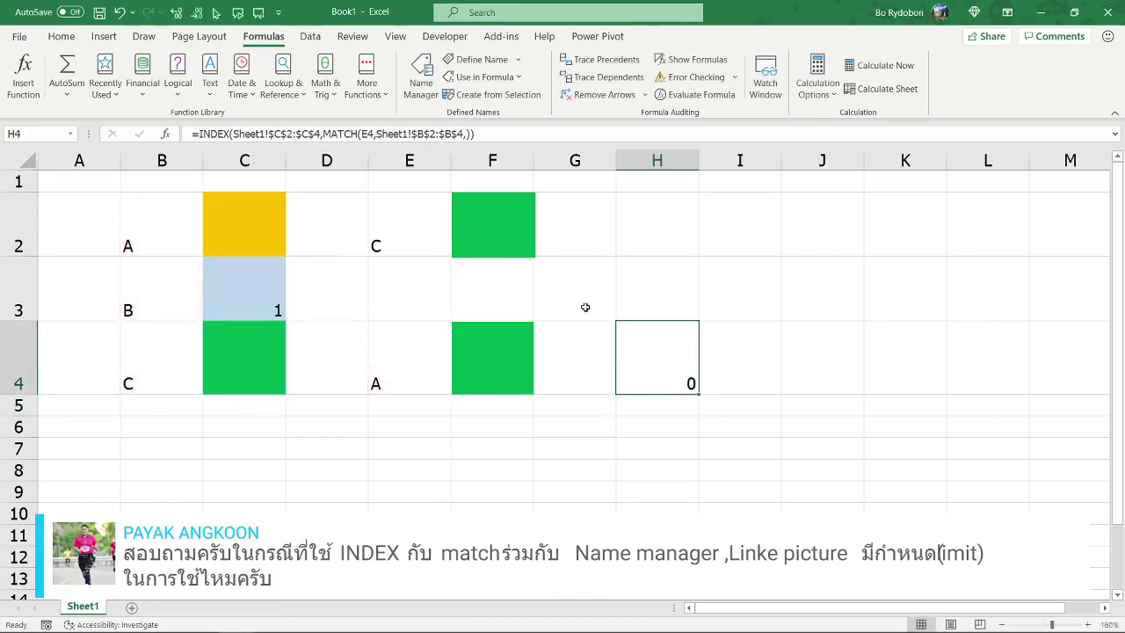
{"action": "left_click_drag", "start_coordinate": [699, 393], "coordinate": [666, 206]}
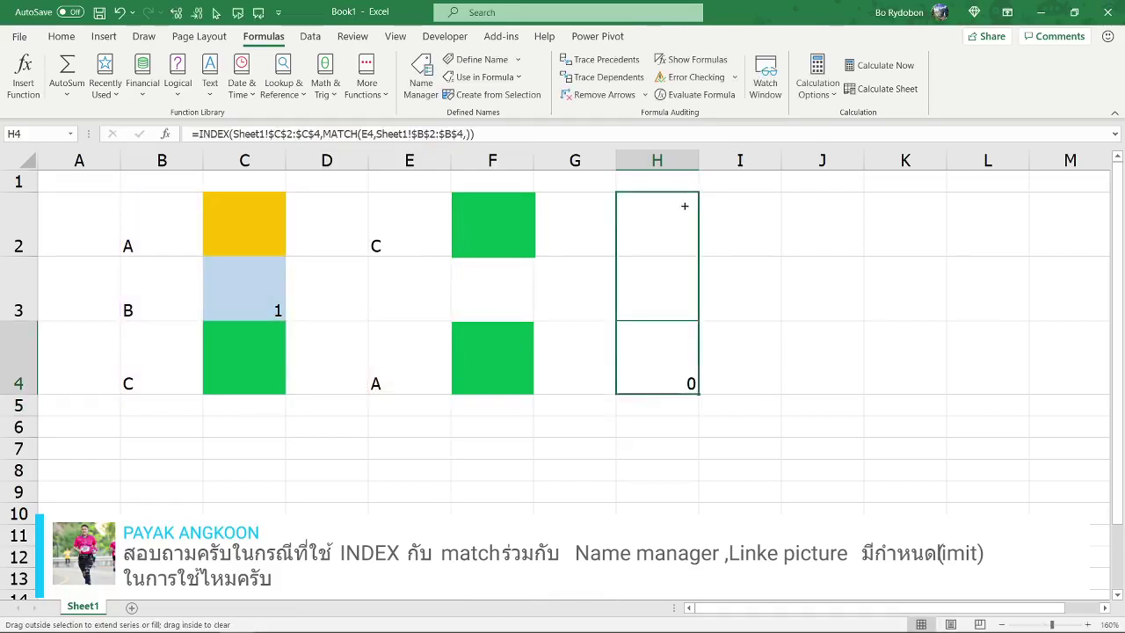
{"action": "double_click", "coordinate": [661, 229]}
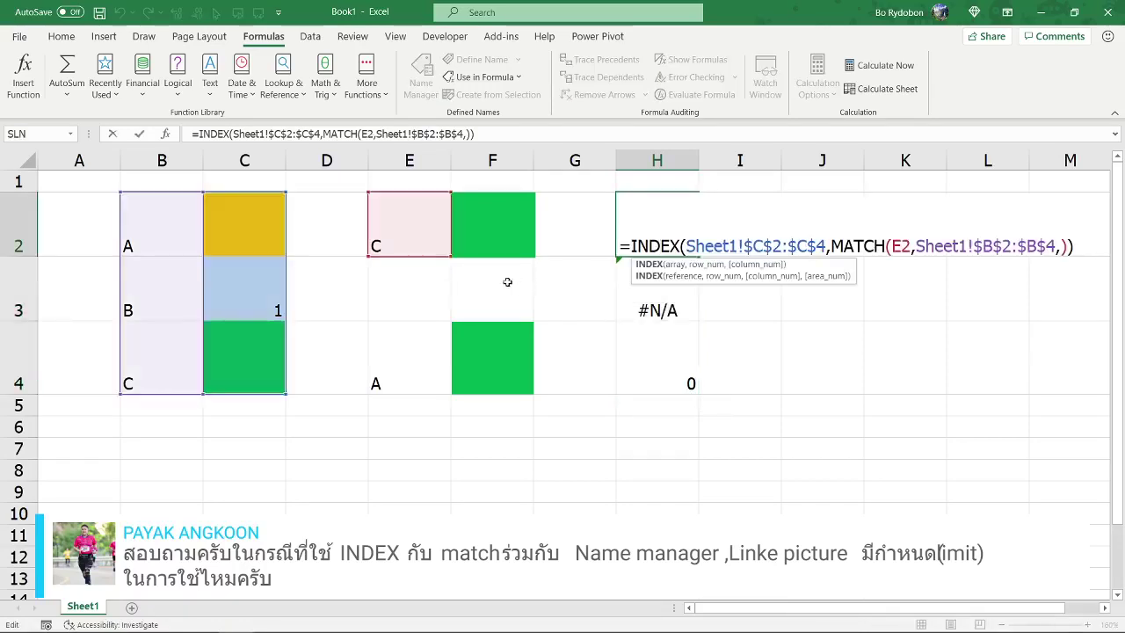
{"action": "key", "text": "Escape"}
- Type B in E3 so H3 returns 1, then review H2's formula
{"action": "left_click", "coordinate": [410, 294]}
{"action": "type", "text": "B"}
{"action": "key", "text": "Return"}
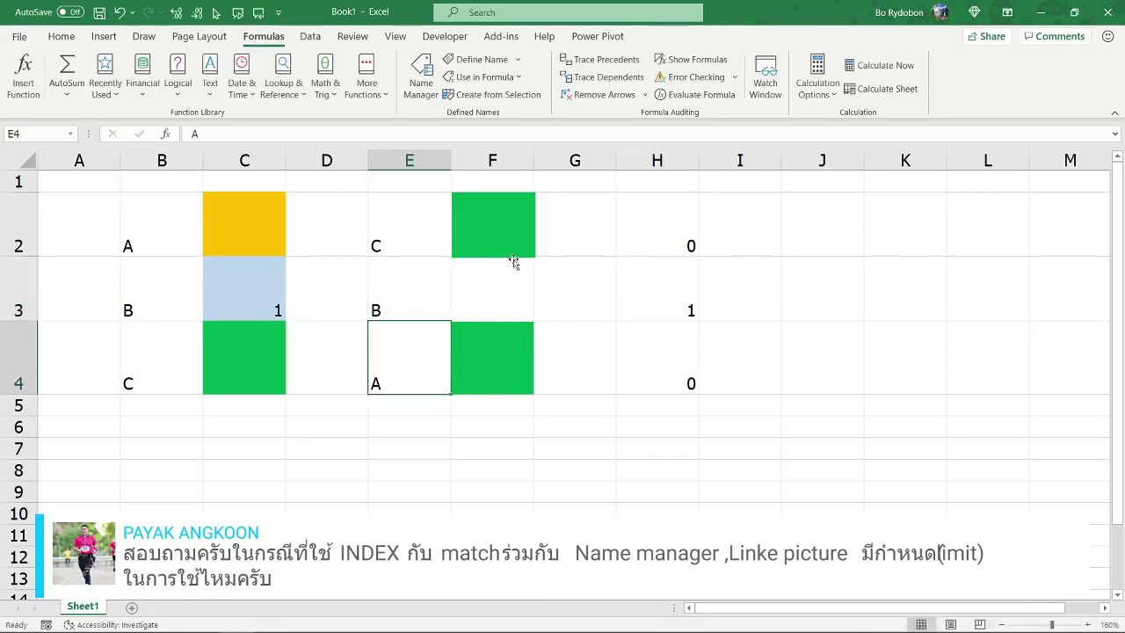
{"action": "left_click", "coordinate": [677, 240]}
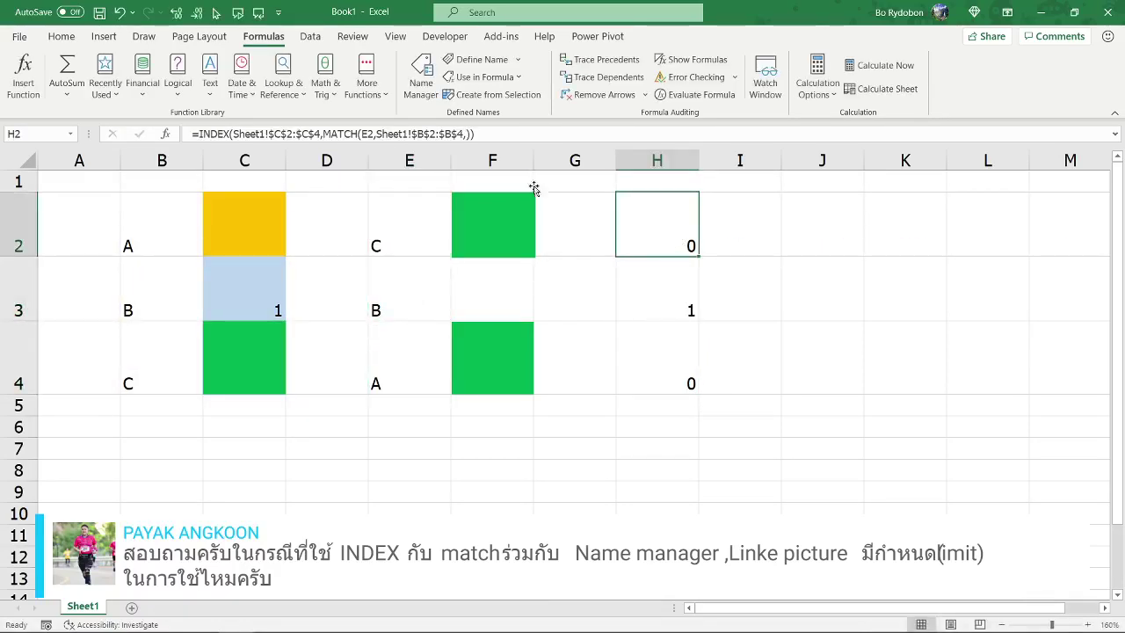
{"action": "left_click_drag", "start_coordinate": [475, 134], "coordinate": [191, 133]}
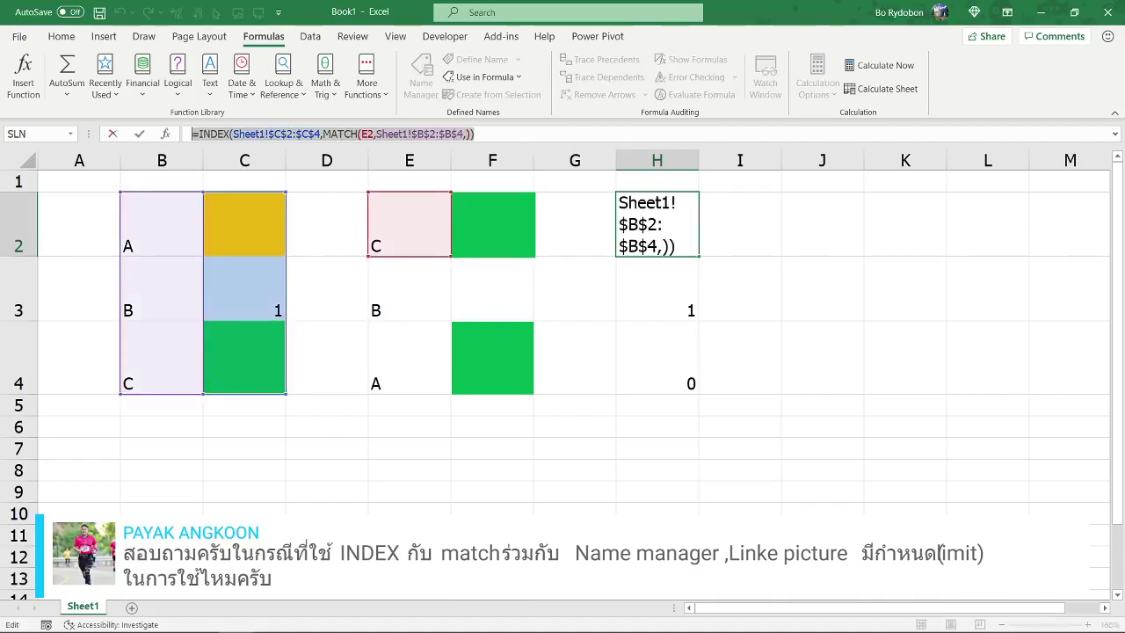
{"action": "key", "text": "Escape"}
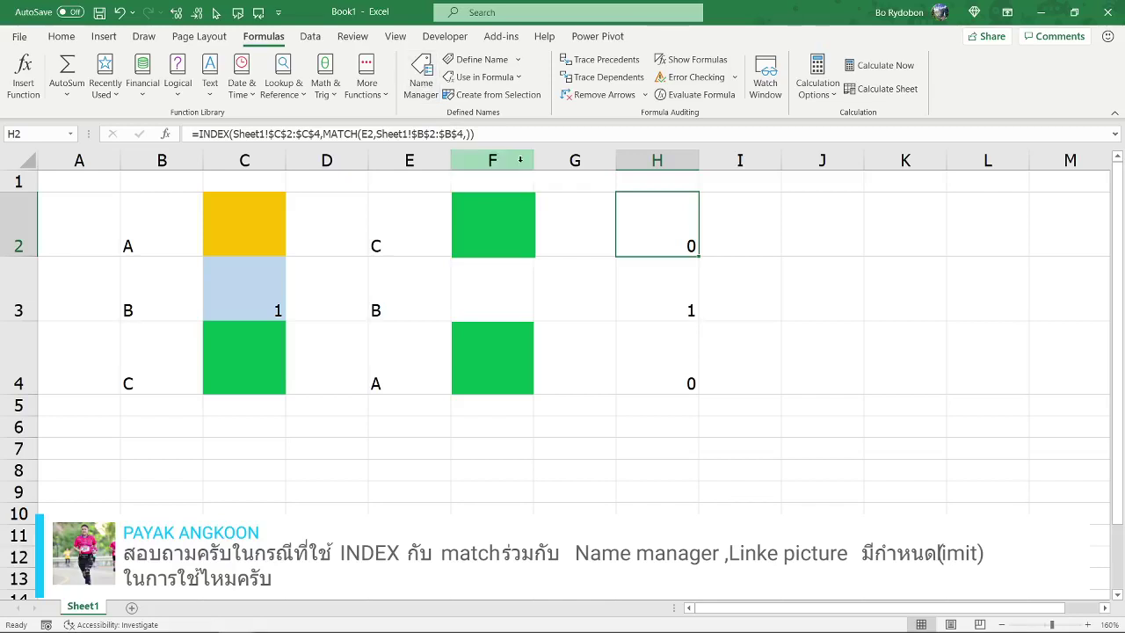
{"action": "left_click", "coordinate": [664, 377]}
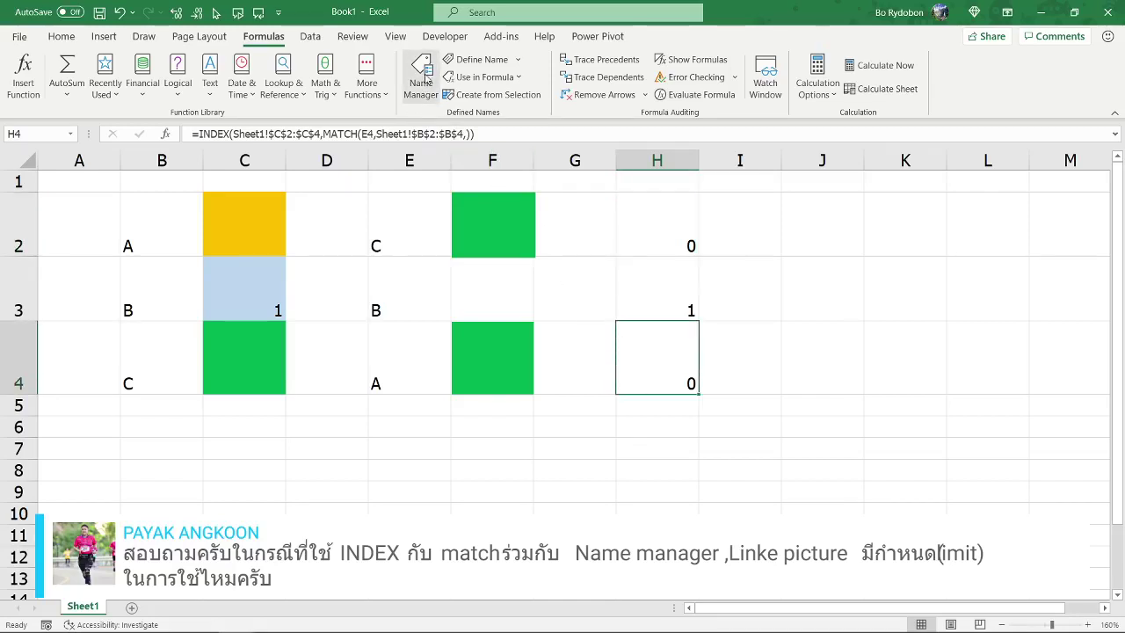
- Define the workbook name picc2 as INDEX/MATCH looking up Sheet1!E4 in the colour table
{"action": "key", "text": "F2"}
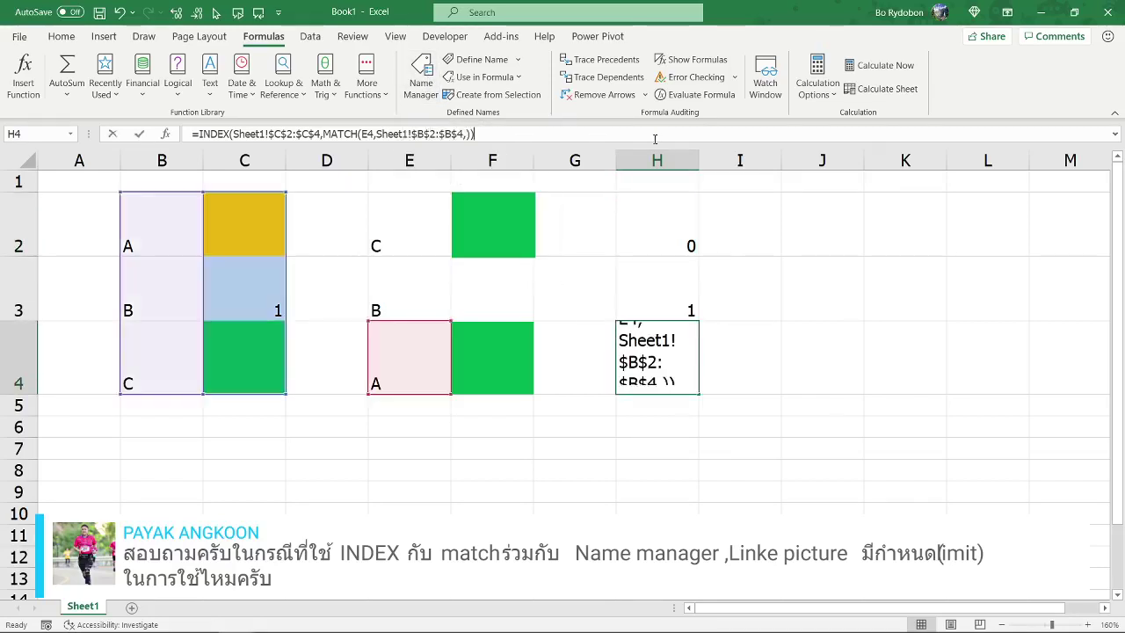
{"action": "key", "text": "Escape"}
{"action": "left_click", "coordinate": [421, 75]}
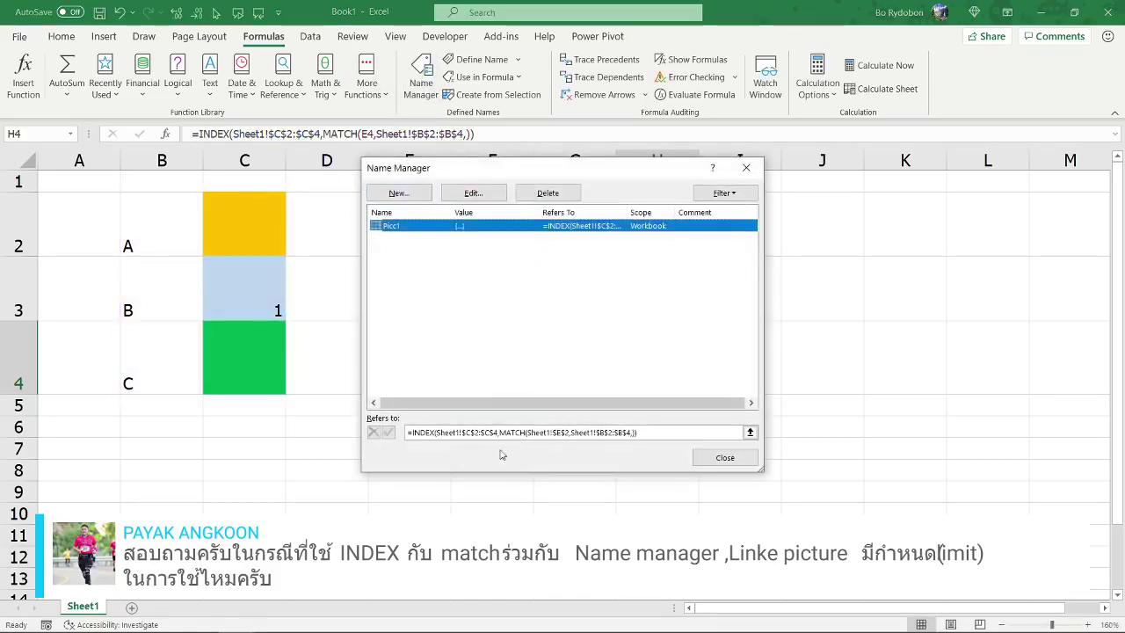
{"action": "left_click", "coordinate": [426, 198]}
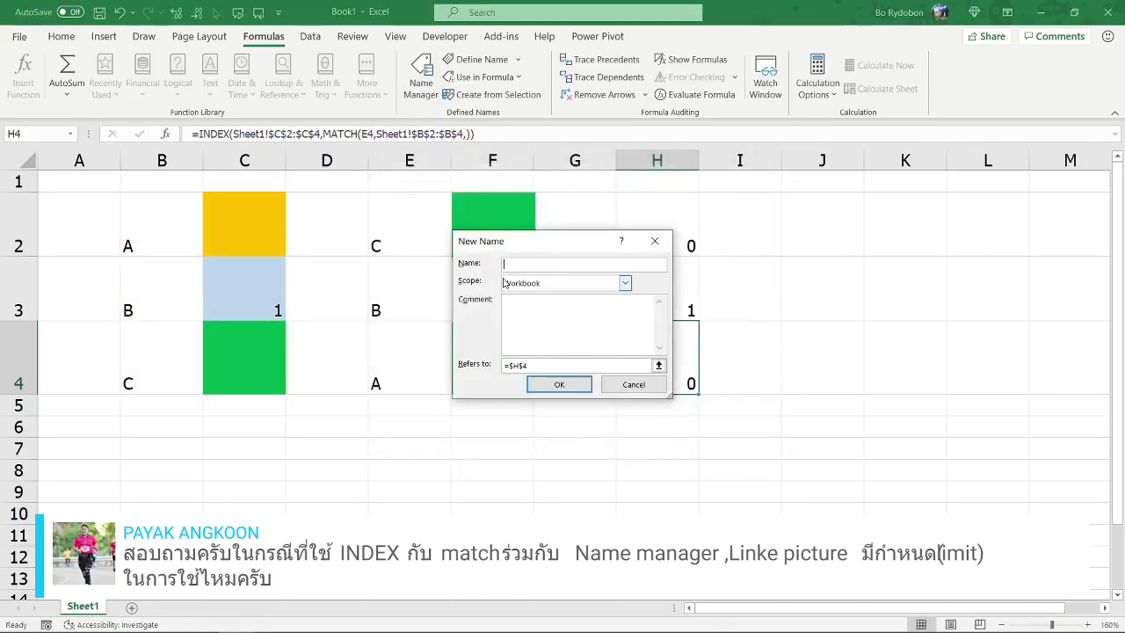
{"action": "type", "text": "picc"}
{"action": "type", "text": "2"}
{"action": "left_click_drag", "start_coordinate": [655, 366], "coordinate": [503, 366]}
{"action": "key", "text": "ctrl+v"}
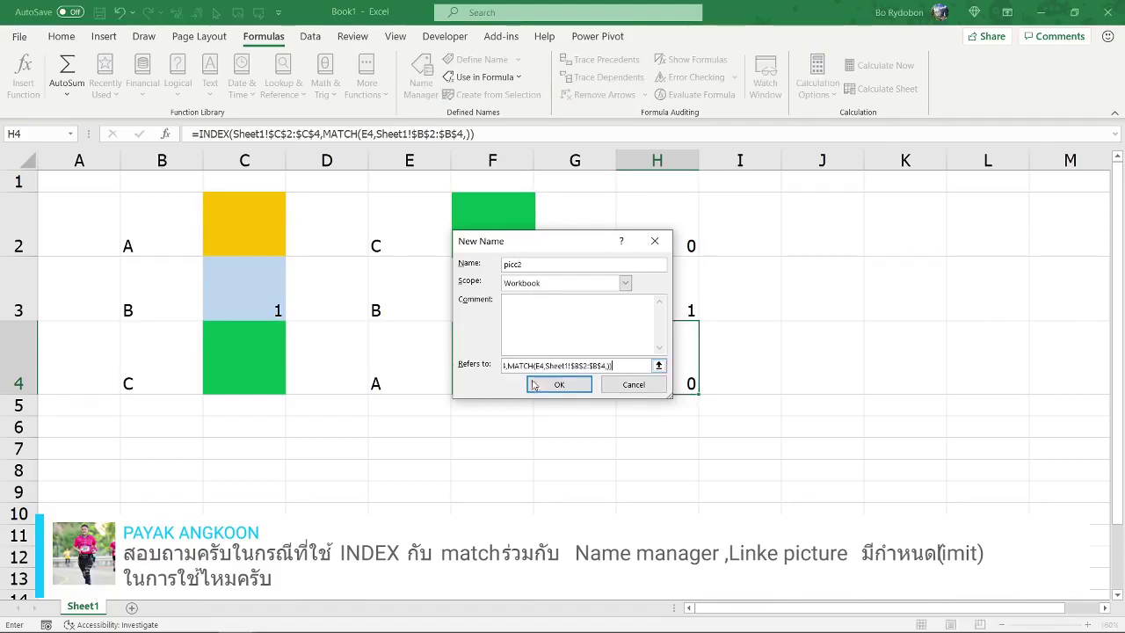
{"action": "left_click", "coordinate": [533, 385]}
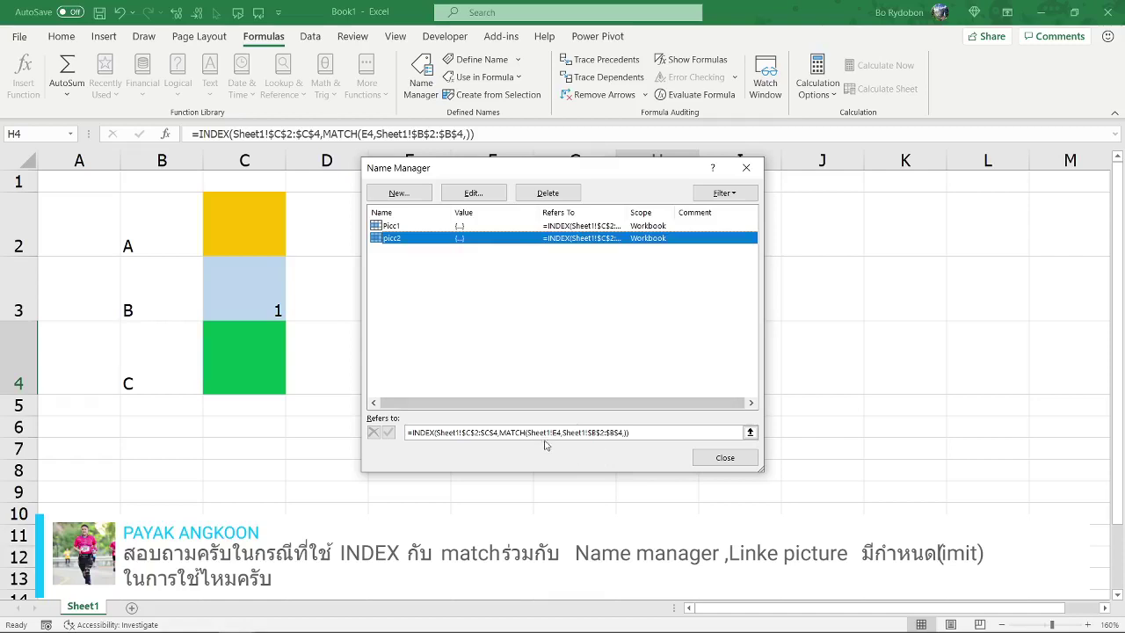
{"action": "left_click", "coordinate": [725, 458]}
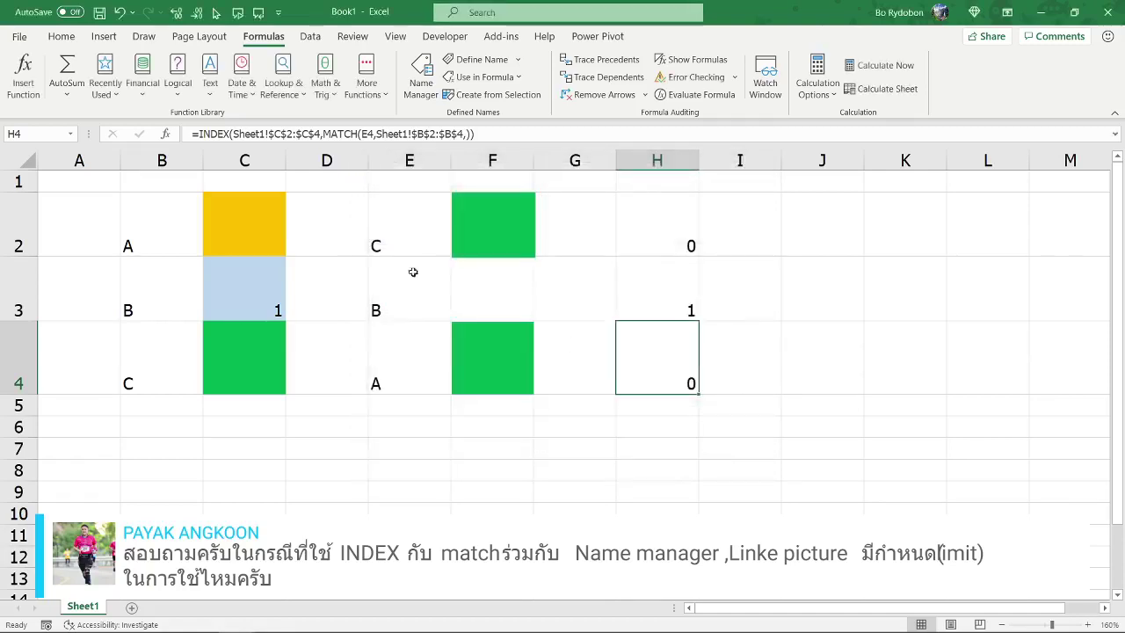
{"action": "left_click", "coordinate": [492, 357]}
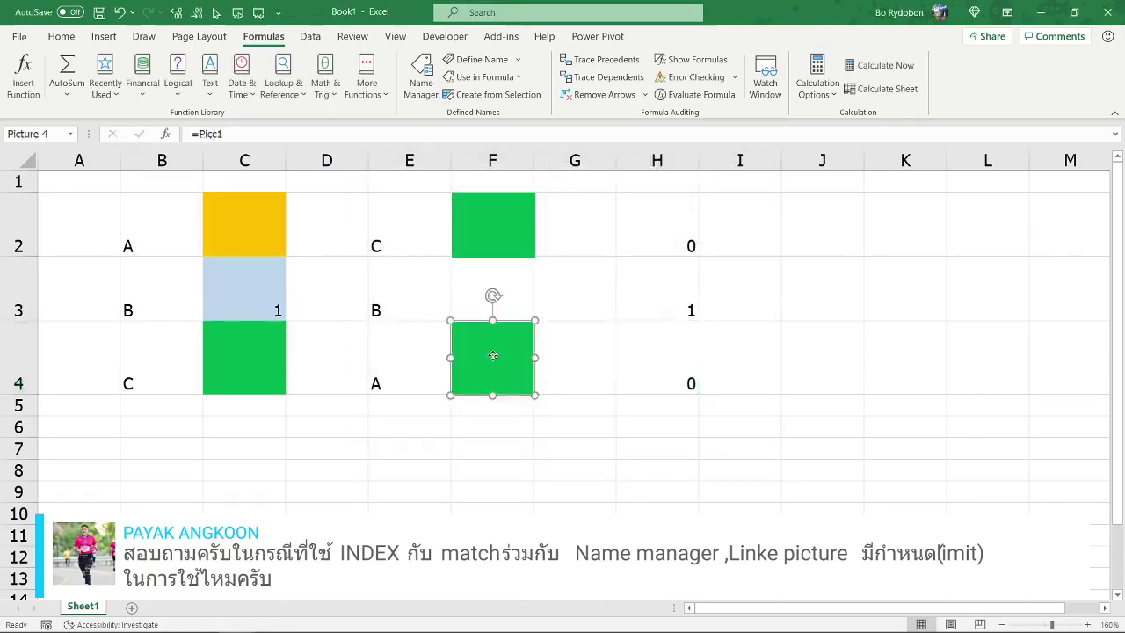
{"action": "left_click", "coordinate": [226, 134]}
{"action": "key", "text": "BackSpace"}
{"action": "type", "text": "2"}
{"action": "key", "text": "Return"}
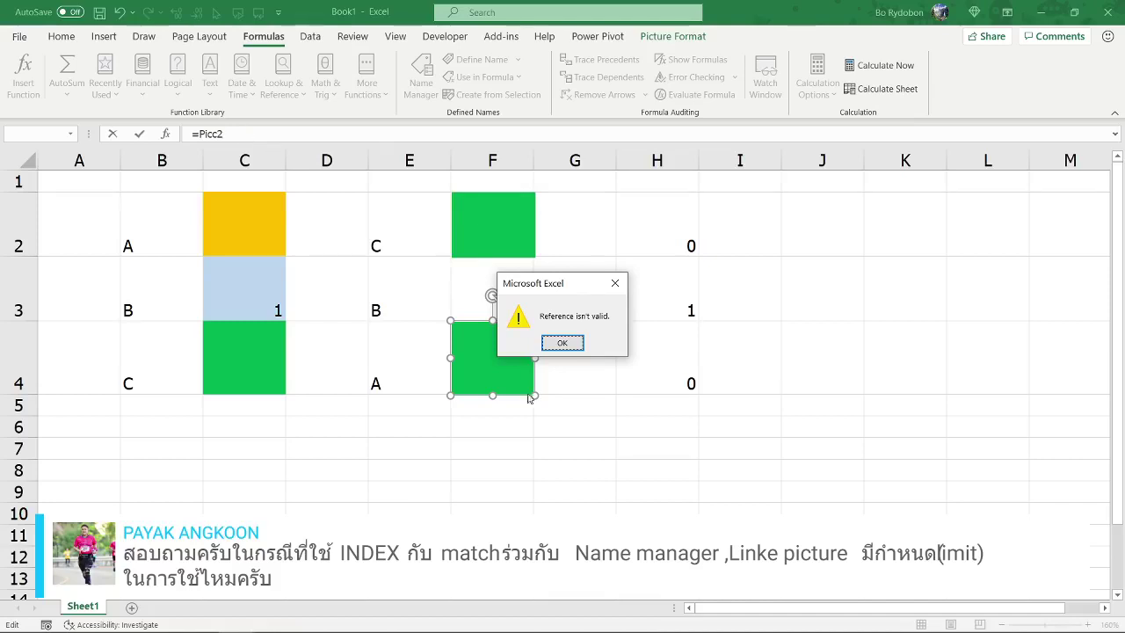
{"action": "left_click", "coordinate": [562, 342]}
{"action": "left_click", "coordinate": [663, 385]}
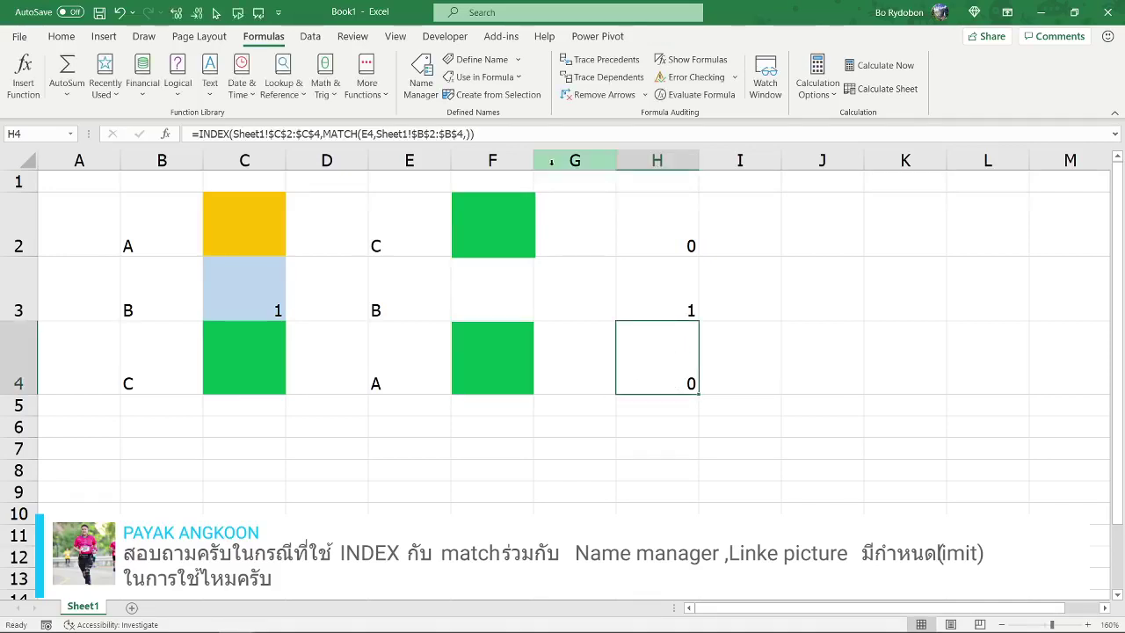
- Make H4's lookup reference absolute as $E$4
{"action": "left_click", "coordinate": [486, 135]}
{"action": "left_click", "coordinate": [369, 134]}
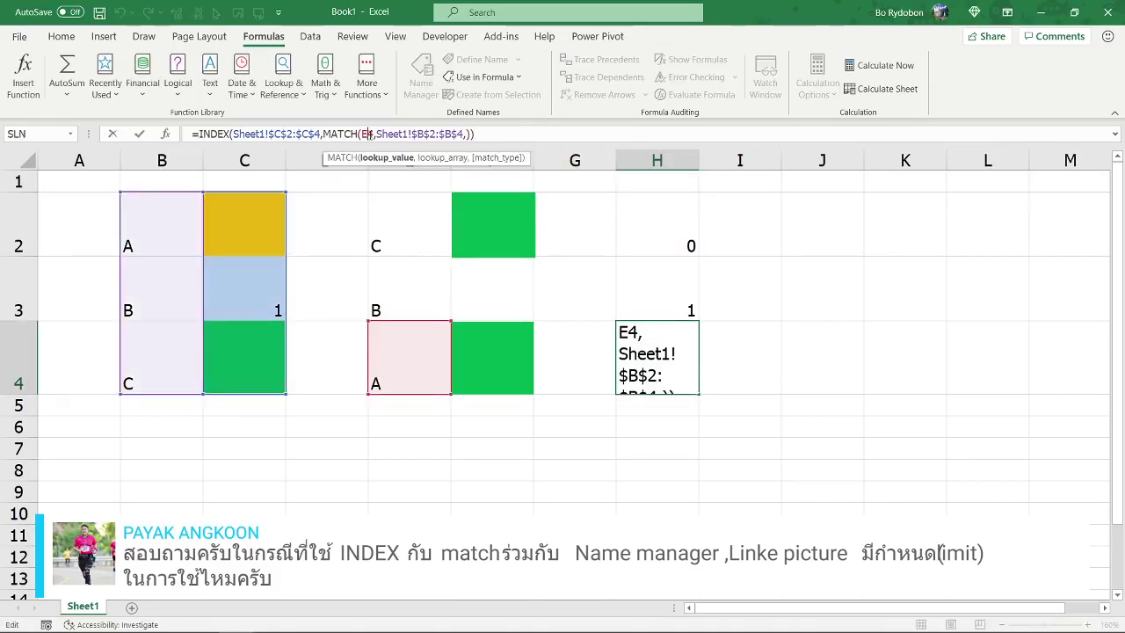
{"action": "key", "text": "F4"}
{"action": "key", "text": "Return"}
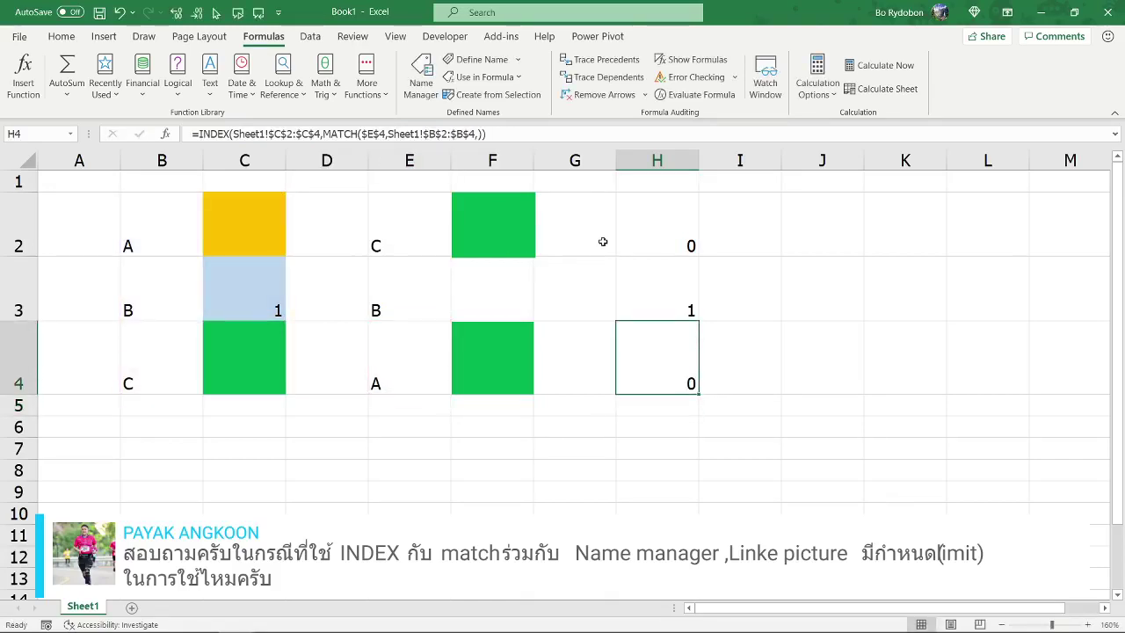
- Review H2 and H3 formulas, keeping E2 relative, and open Name Manager
{"action": "left_click", "coordinate": [660, 246]}
{"action": "left_click", "coordinate": [666, 284]}
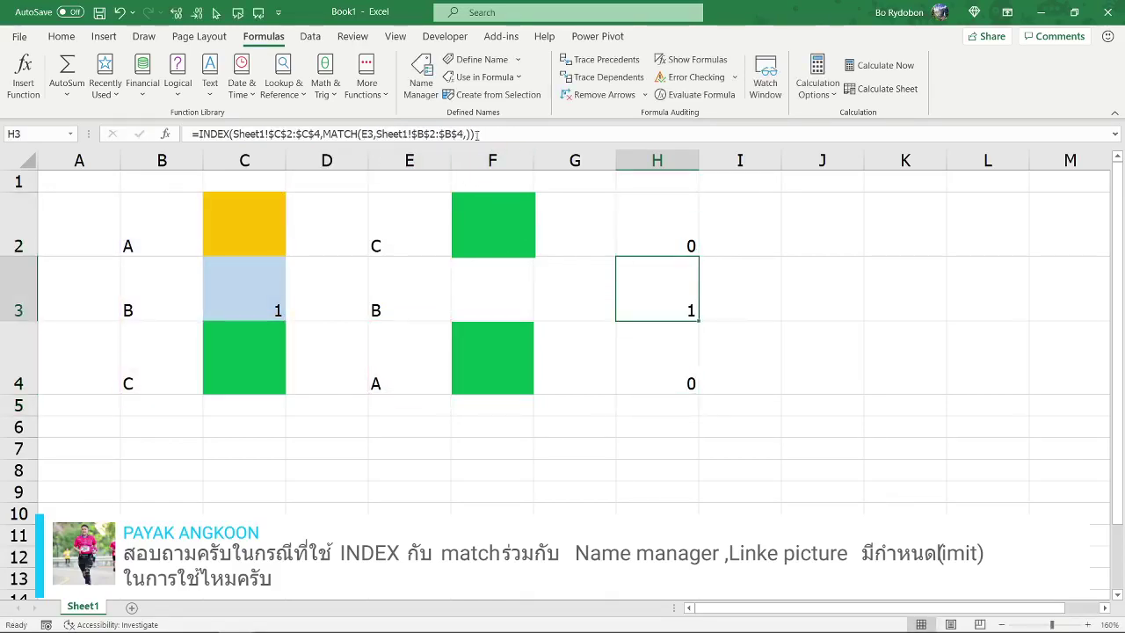
{"action": "left_click", "coordinate": [656, 231]}
{"action": "left_click", "coordinate": [501, 137]}
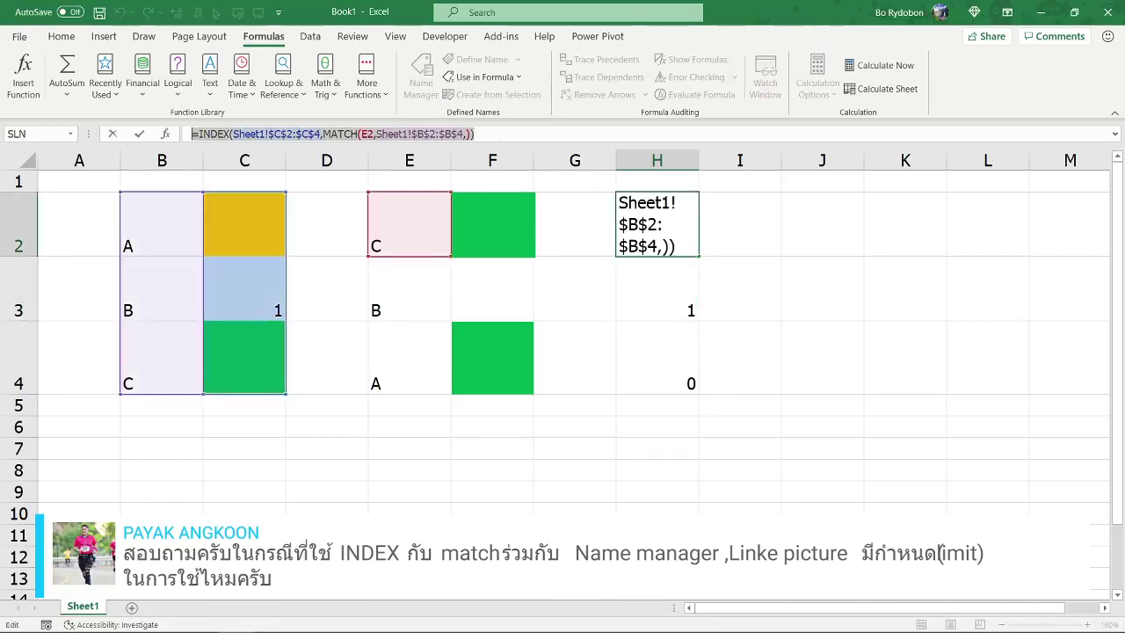
{"action": "key", "text": "Escape"}
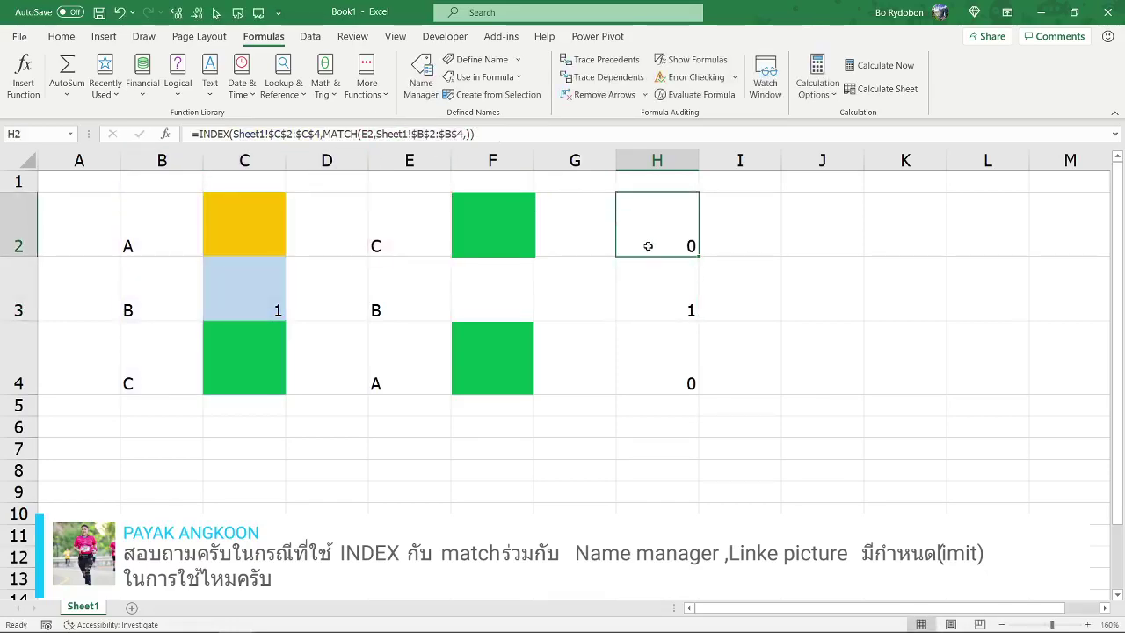
{"action": "double_click", "coordinate": [643, 198]}
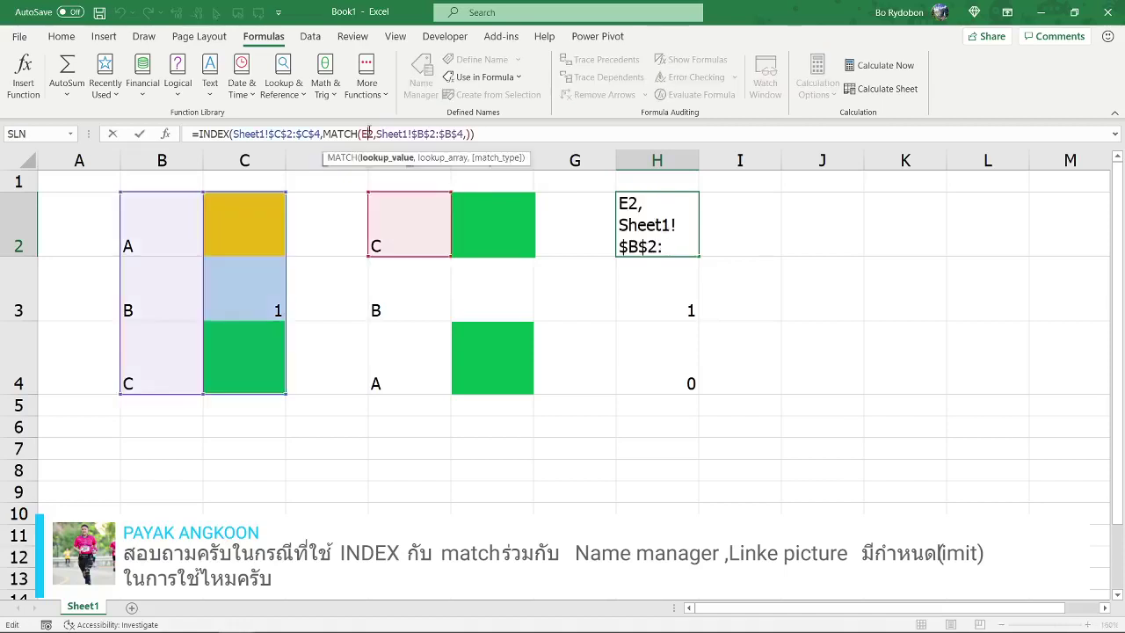
{"action": "key", "text": "F4"}
{"action": "left_click_drag", "start_coordinate": [244, 133], "coordinate": [137, 261]}
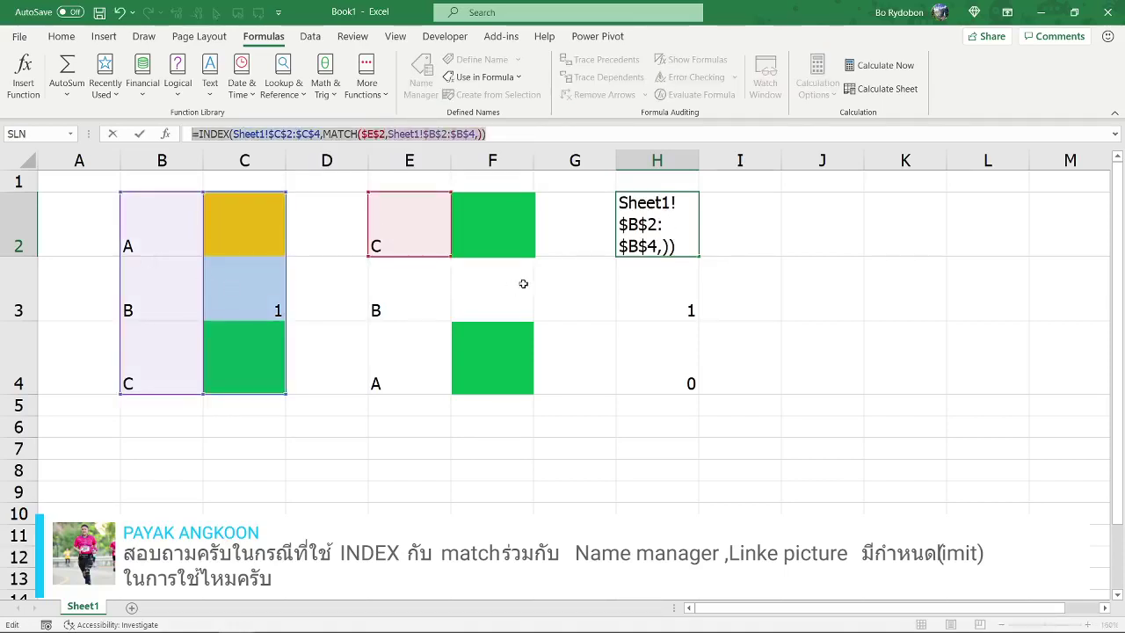
{"action": "key", "text": "Escape"}
{"action": "left_click", "coordinate": [667, 293]}
{"action": "left_click", "coordinate": [680, 366]}
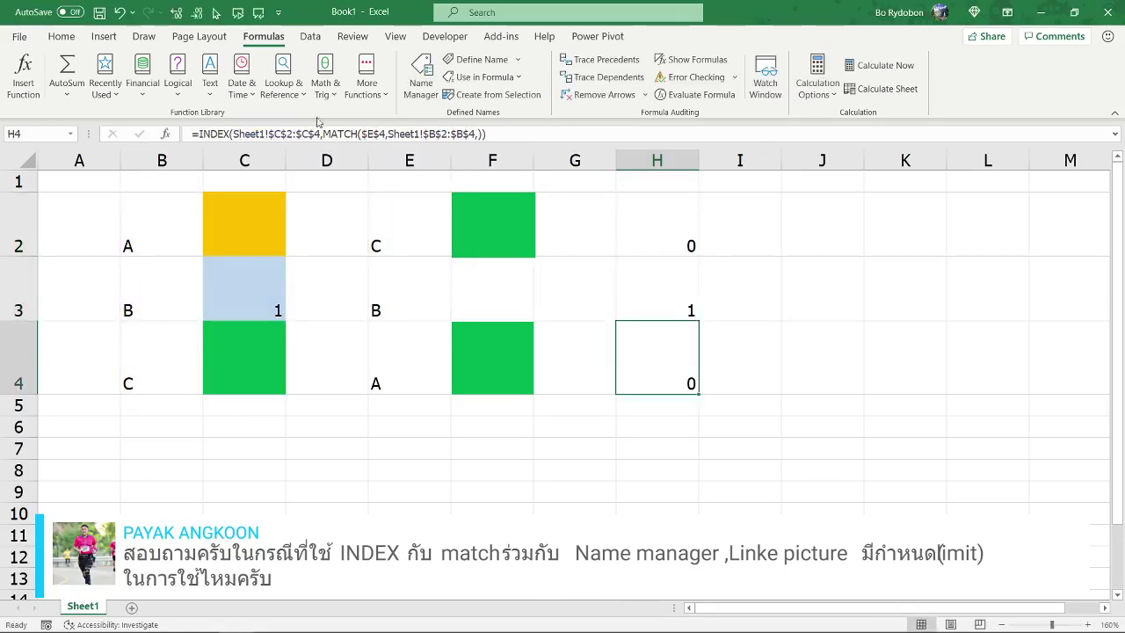
{"action": "left_click", "coordinate": [419, 74]}
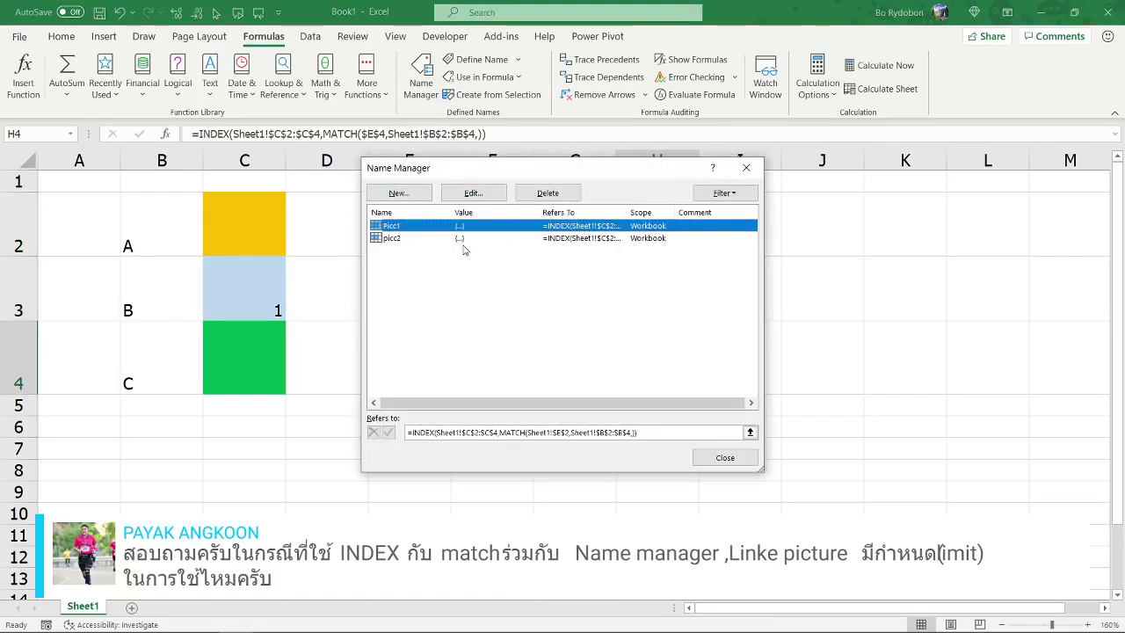
- Change picc2's lookup reference to the absolute $E$3
{"action": "left_click", "coordinate": [393, 238]}
{"action": "left_click", "coordinate": [560, 432]}
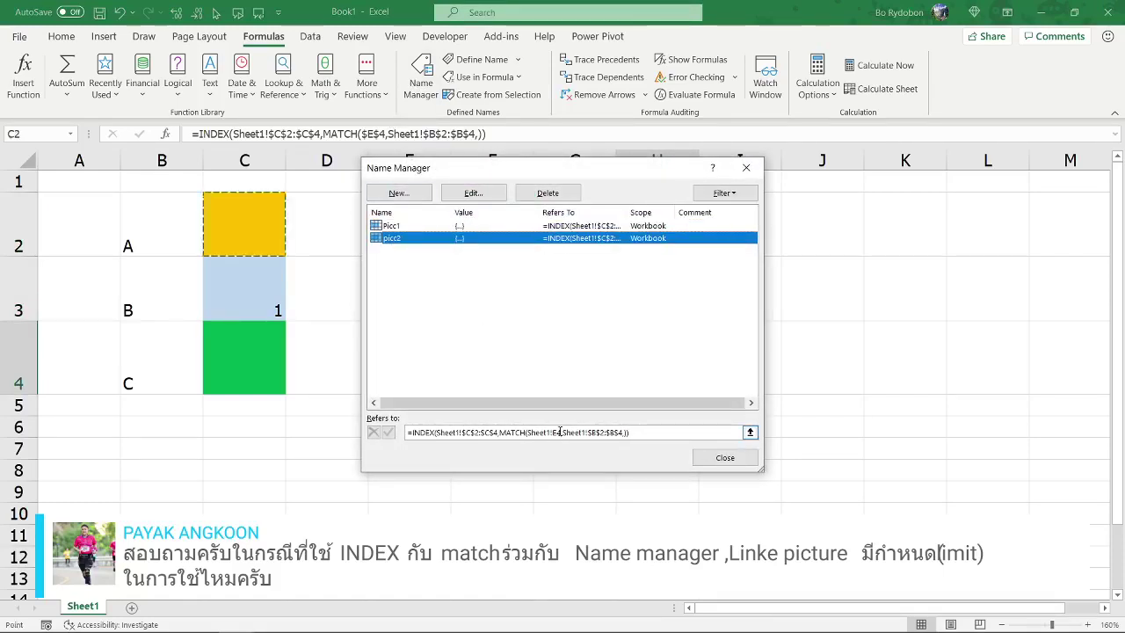
{"action": "key", "text": "Delete"}
{"action": "key", "text": "Delete"}
{"action": "type", "text": "3"}
{"action": "key", "text": "F4"}
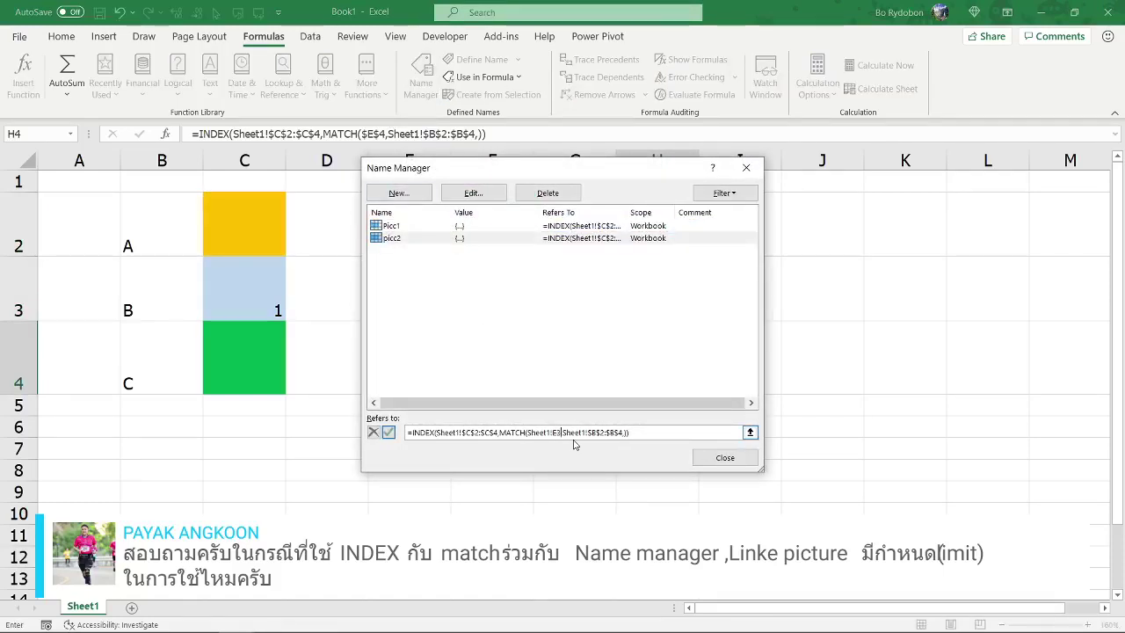
{"action": "double_click", "coordinate": [568, 432]}
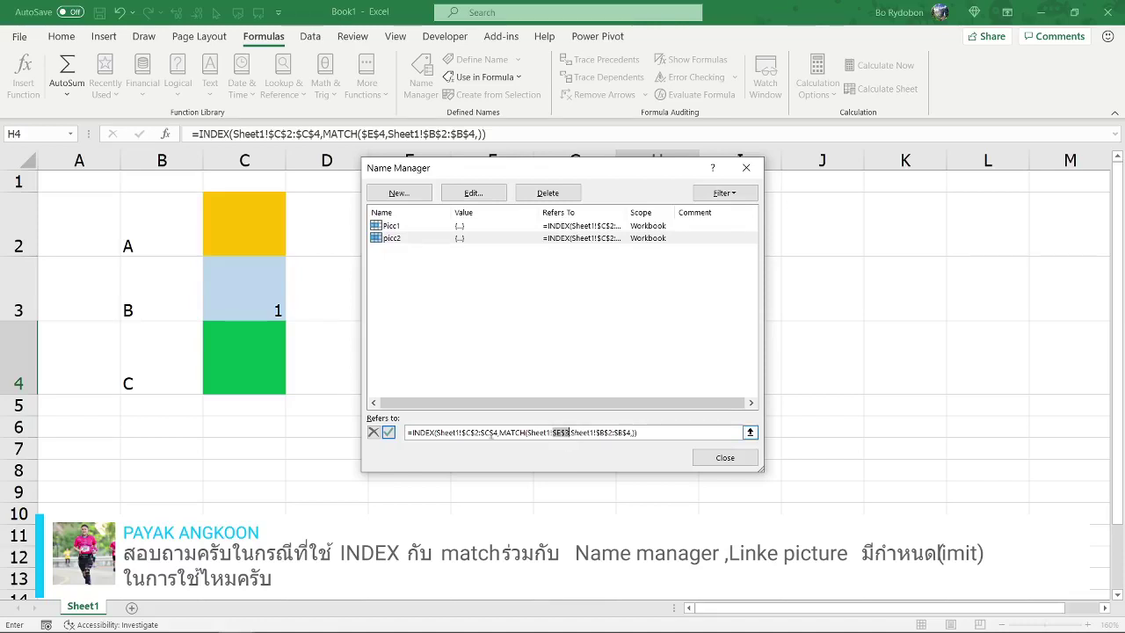
{"action": "left_click", "coordinate": [389, 432]}
{"action": "key", "text": "Escape"}
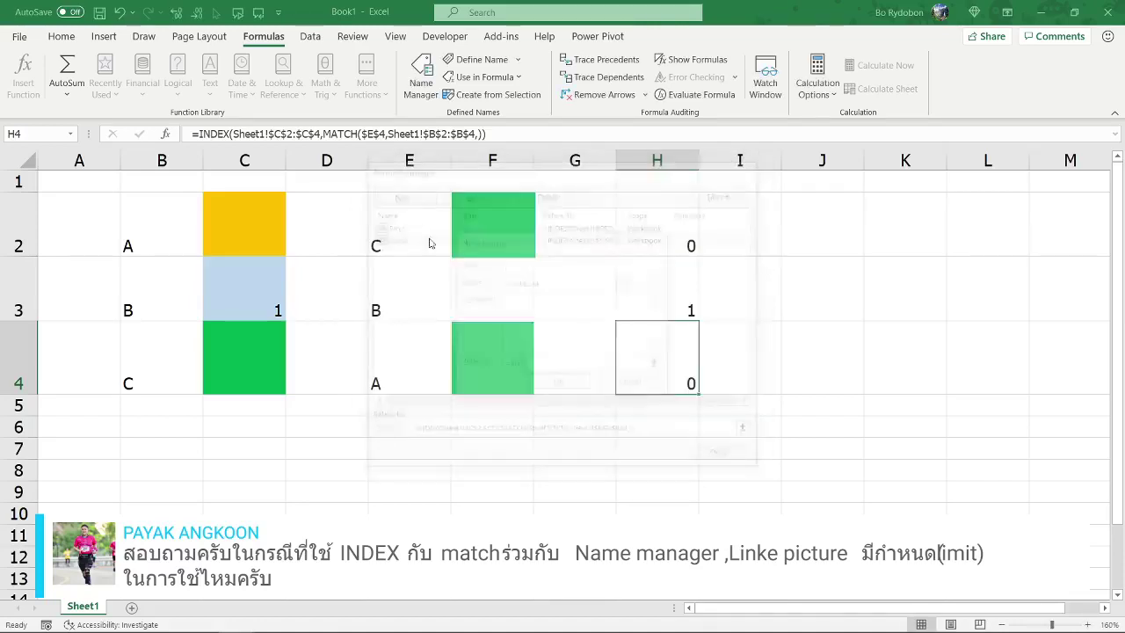
- Define names picc3 and picc4 with the pasted INDEX/MATCH lookup formula
{"action": "type", "text": "picc"}
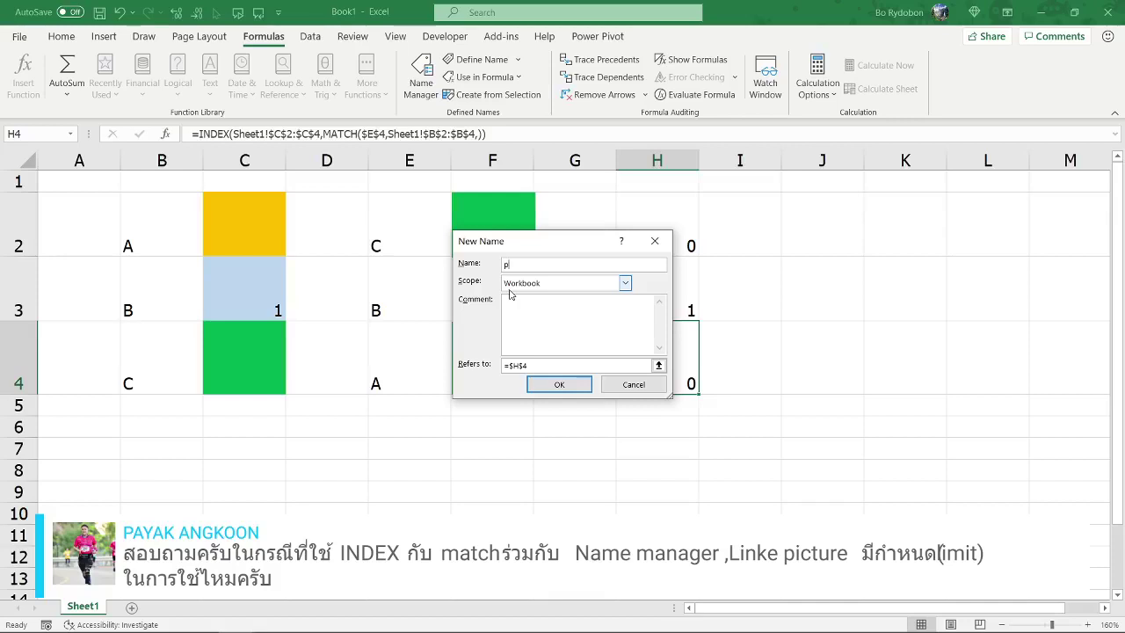
{"action": "type", "text": "4"}
{"action": "double_click", "coordinate": [553, 366]}
{"action": "key", "text": "ctrl+v"}
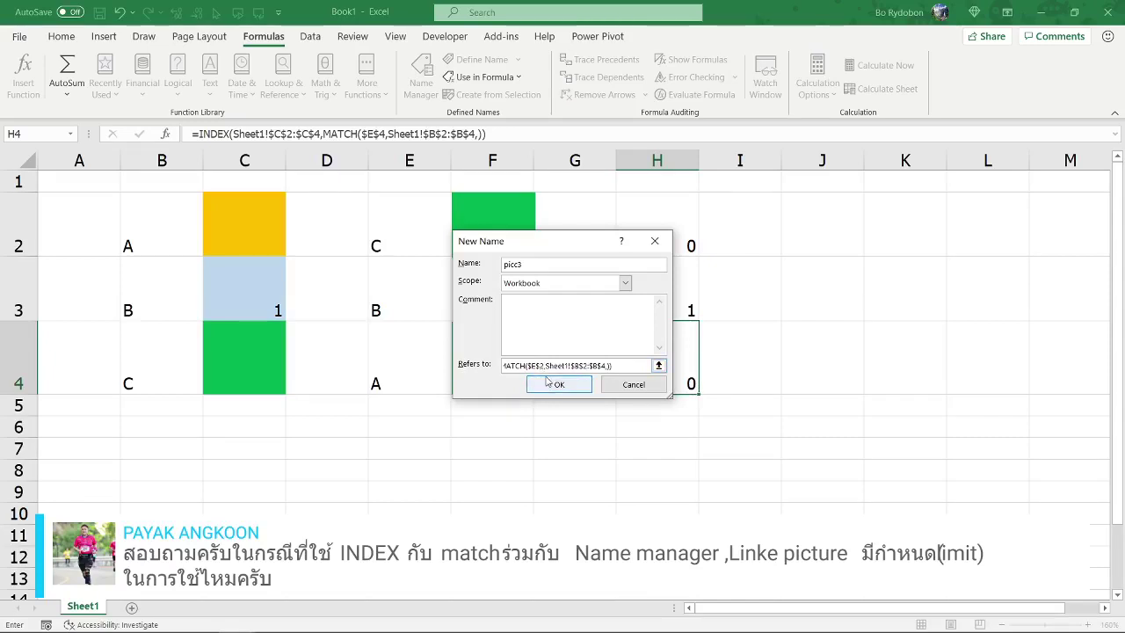
{"action": "left_click", "coordinate": [551, 384]}
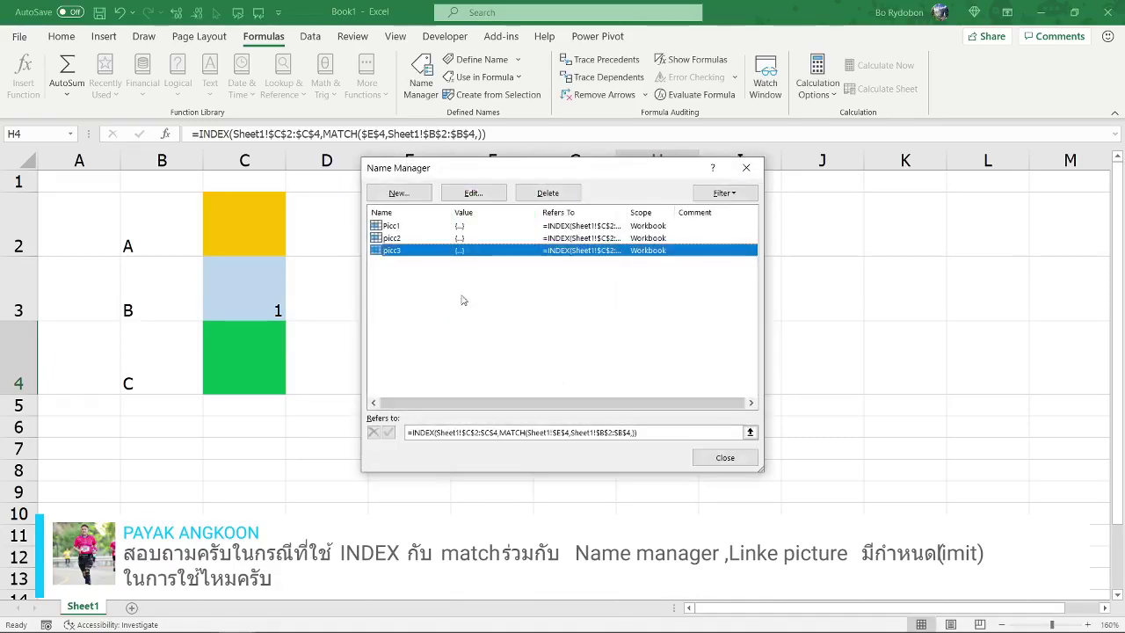
{"action": "left_click", "coordinate": [411, 194]}
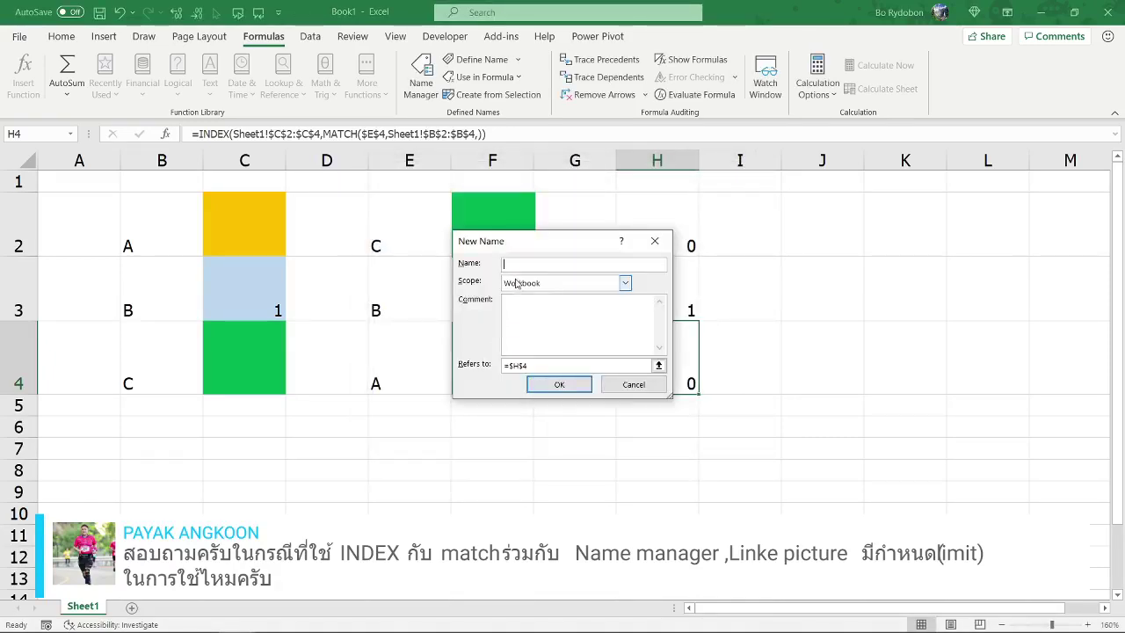
{"action": "type", "text": "picc"}
{"action": "type", "text": "4"}
{"action": "left_click", "coordinate": [545, 364]}
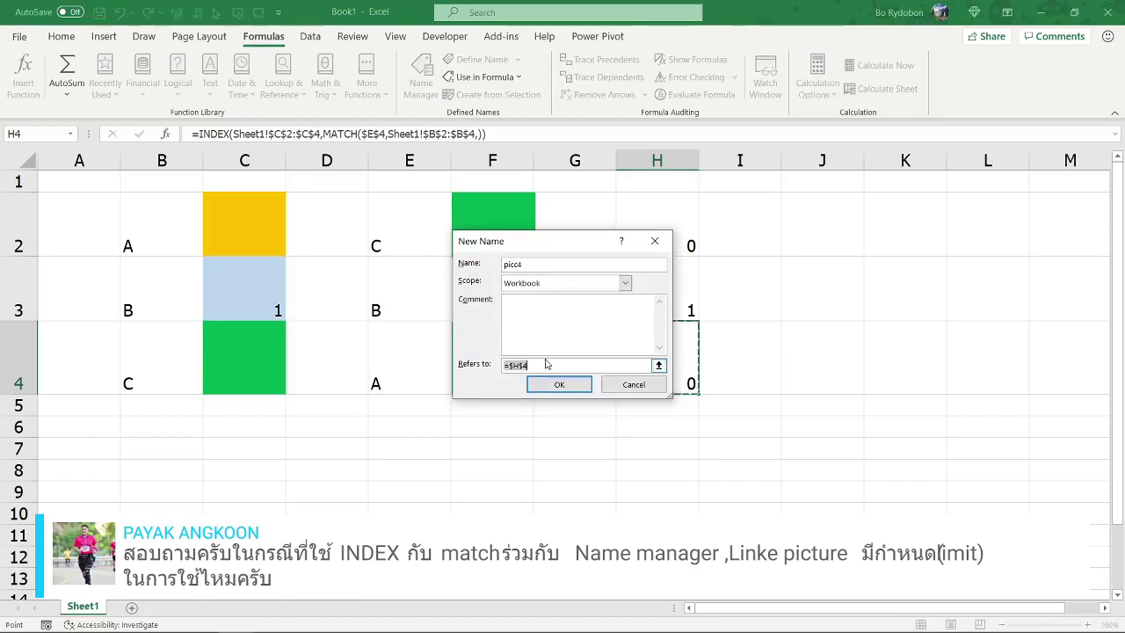
{"action": "key", "text": "ctrl+v"}
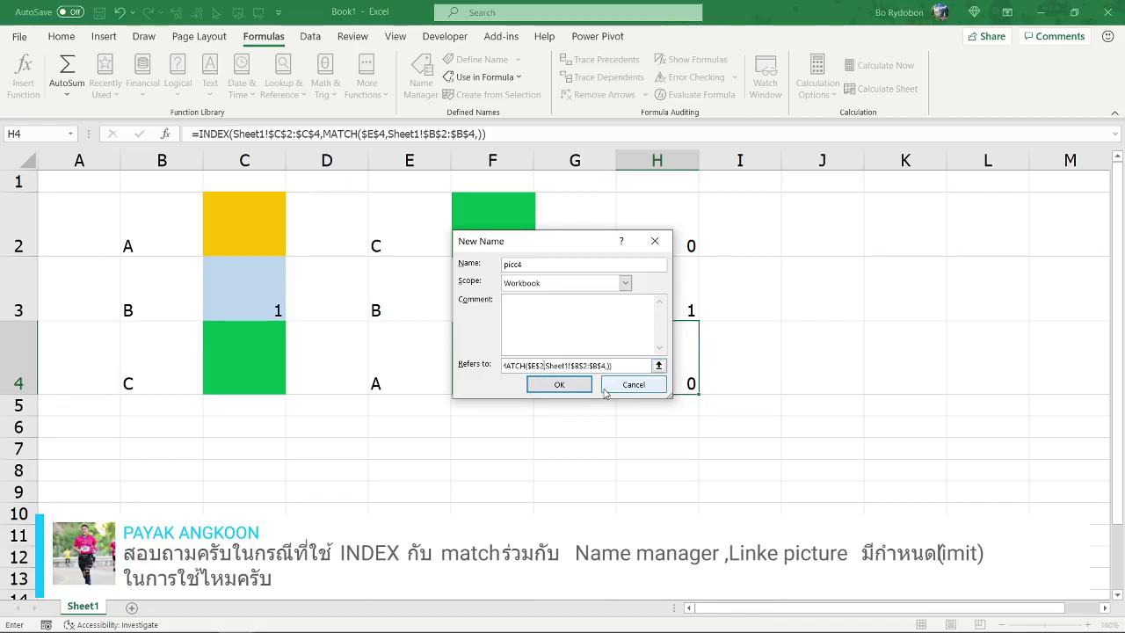
{"action": "left_click", "coordinate": [563, 384]}
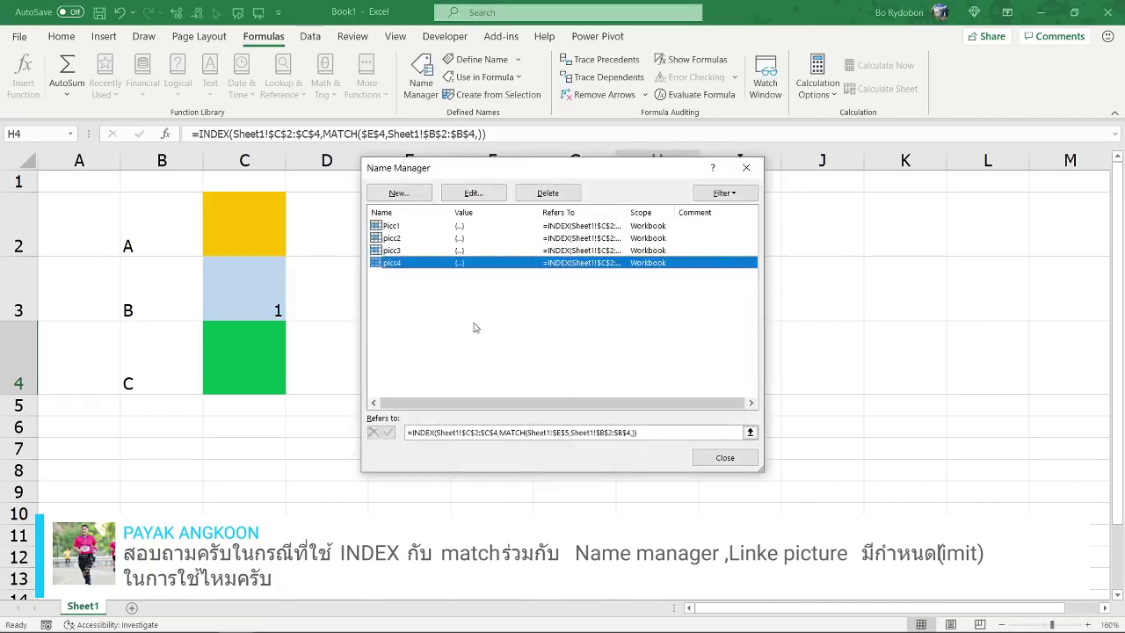
- Define picc5 with the INDEX/MATCH lookup on row 6 ($E$6)
{"action": "left_click", "coordinate": [399, 193]}
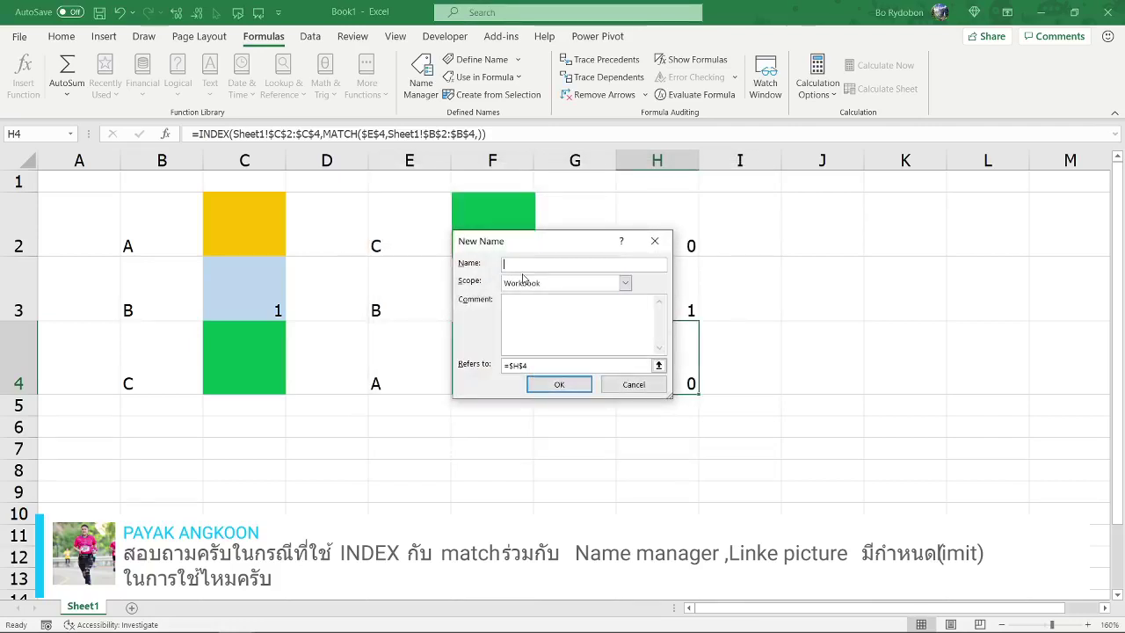
{"action": "type", "text": "picc5"}
{"action": "left_click_drag", "start_coordinate": [528, 365], "coordinate": [503, 364]}
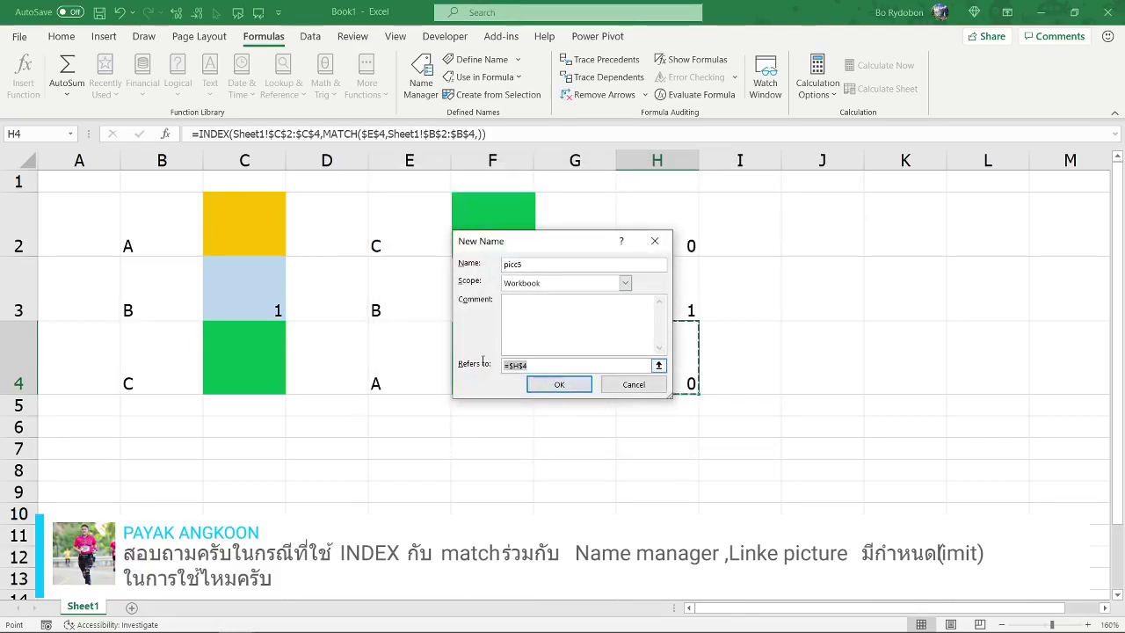
{"action": "key", "text": "ctrl+v"}
{"action": "key", "text": "Left"}
{"action": "key", "text": "Left"}
{"action": "key", "text": "Left"}
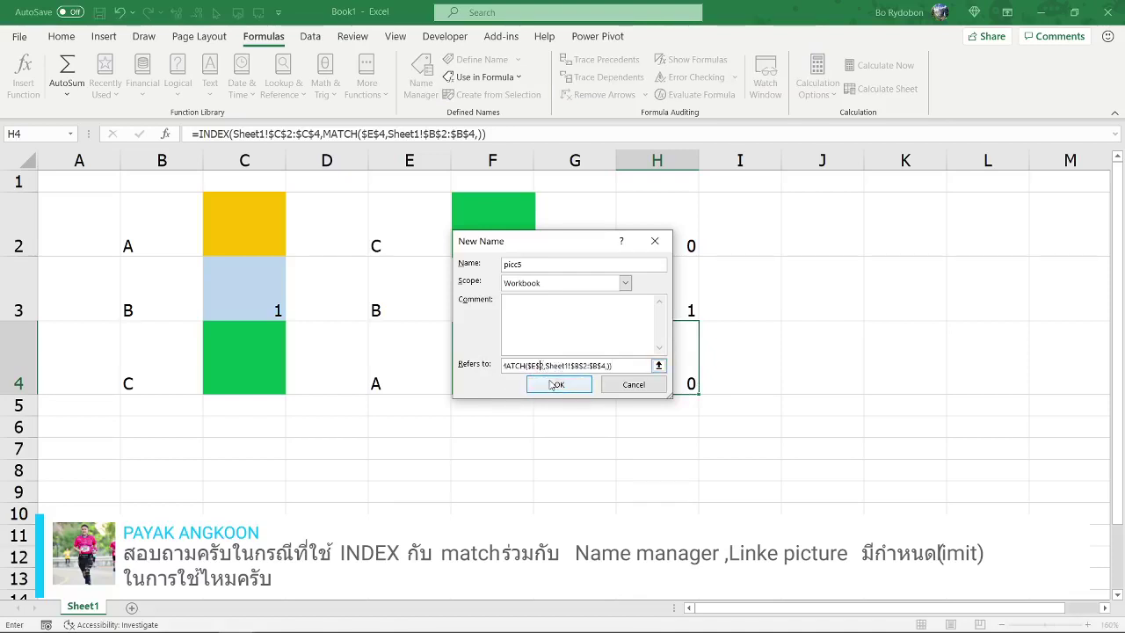
{"action": "type", "text": "6"}
{"action": "left_click", "coordinate": [556, 385]}
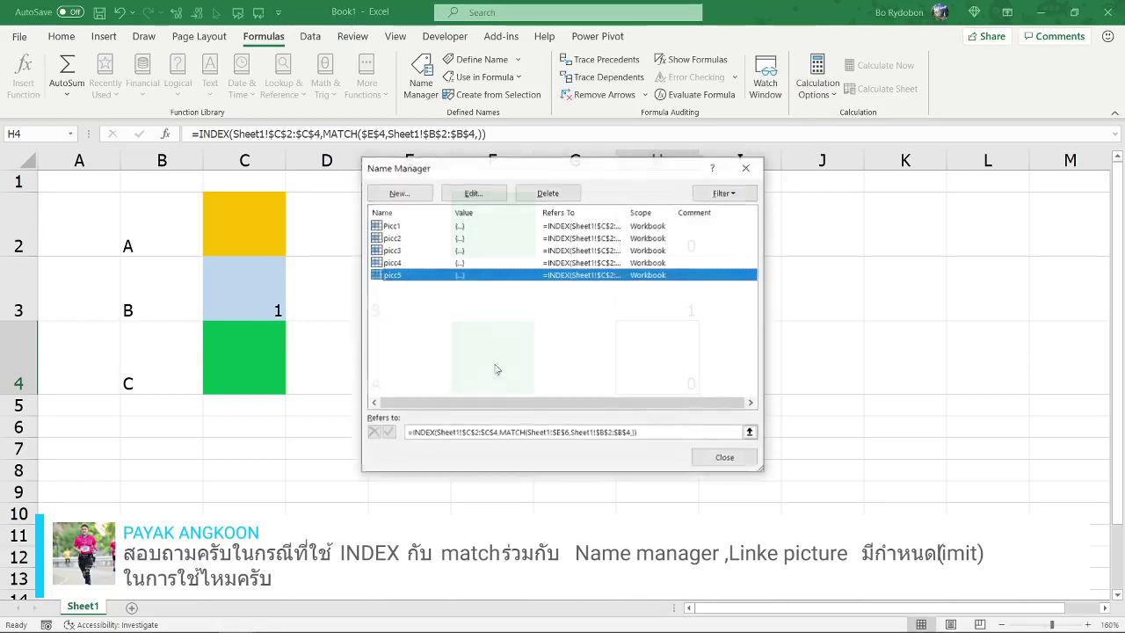
- Define picc6 with the INDEX/MATCH lookup on $E$7
{"action": "left_click", "coordinate": [400, 193]}
{"action": "type", "text": "picc"}
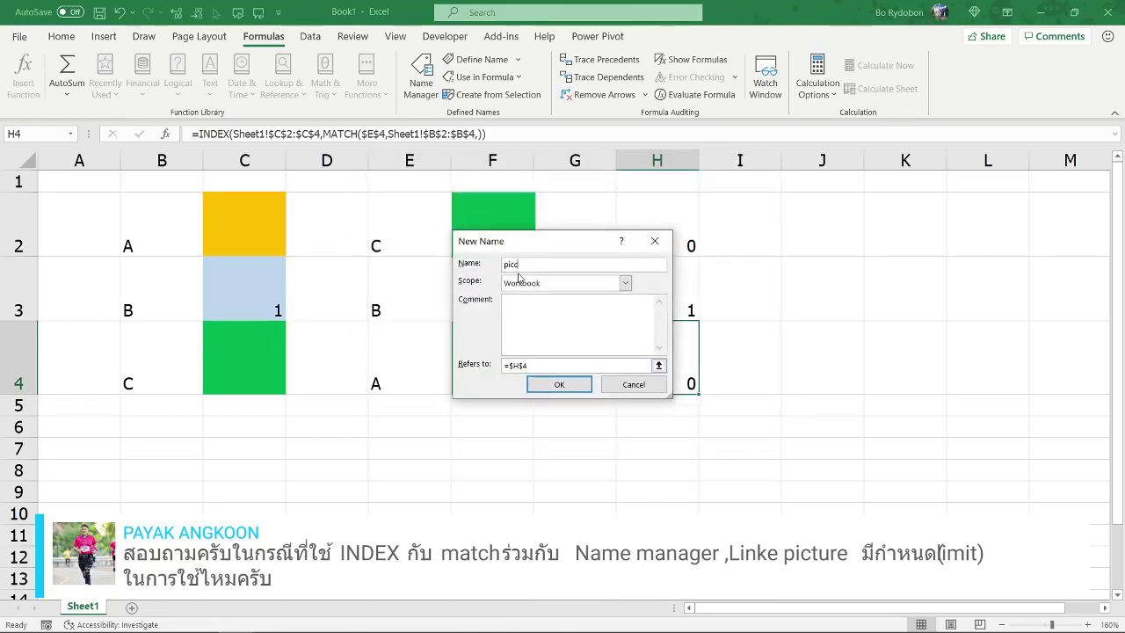
{"action": "type", "text": "6"}
{"action": "triple_click", "coordinate": [543, 365]}
{"action": "key", "text": "ctrl+v"}
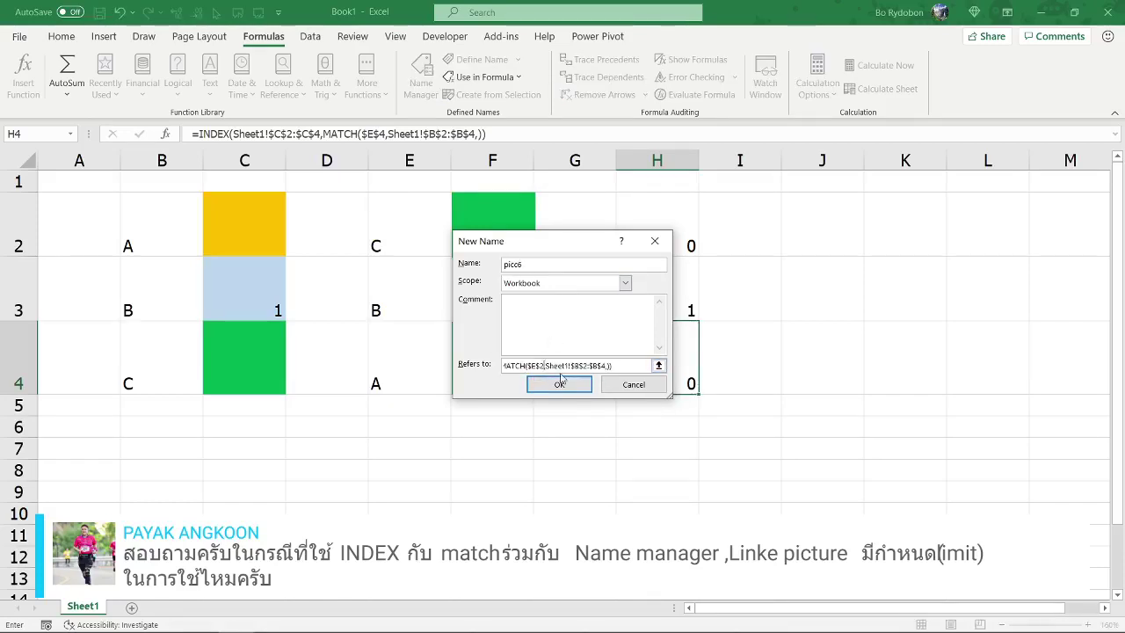
{"action": "left_click", "coordinate": [560, 384]}
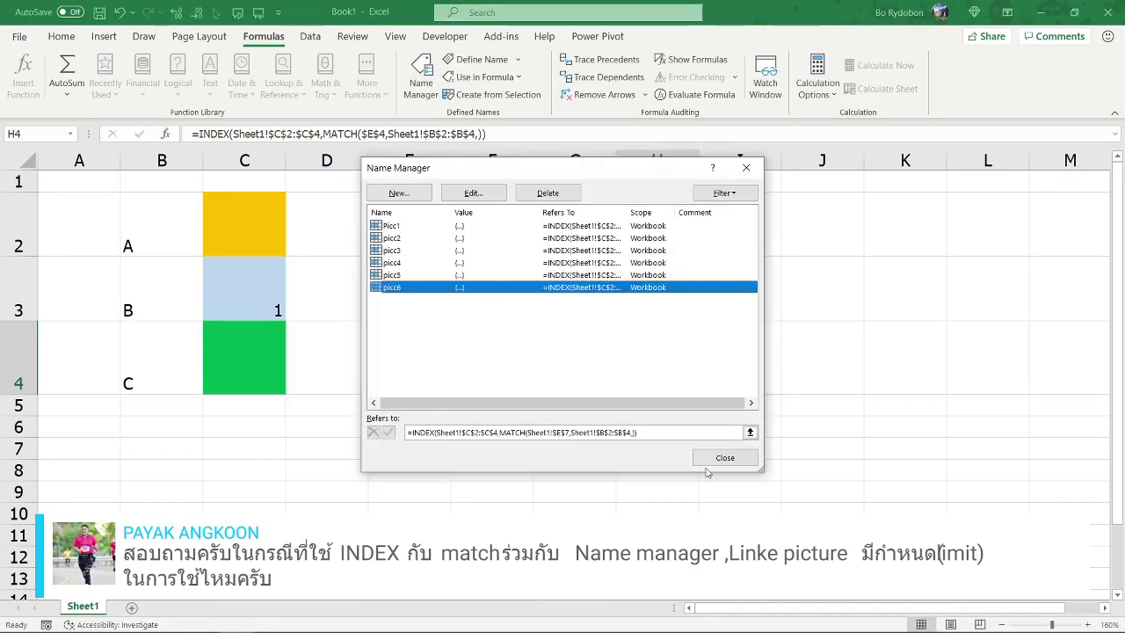
{"action": "left_click", "coordinate": [725, 458]}
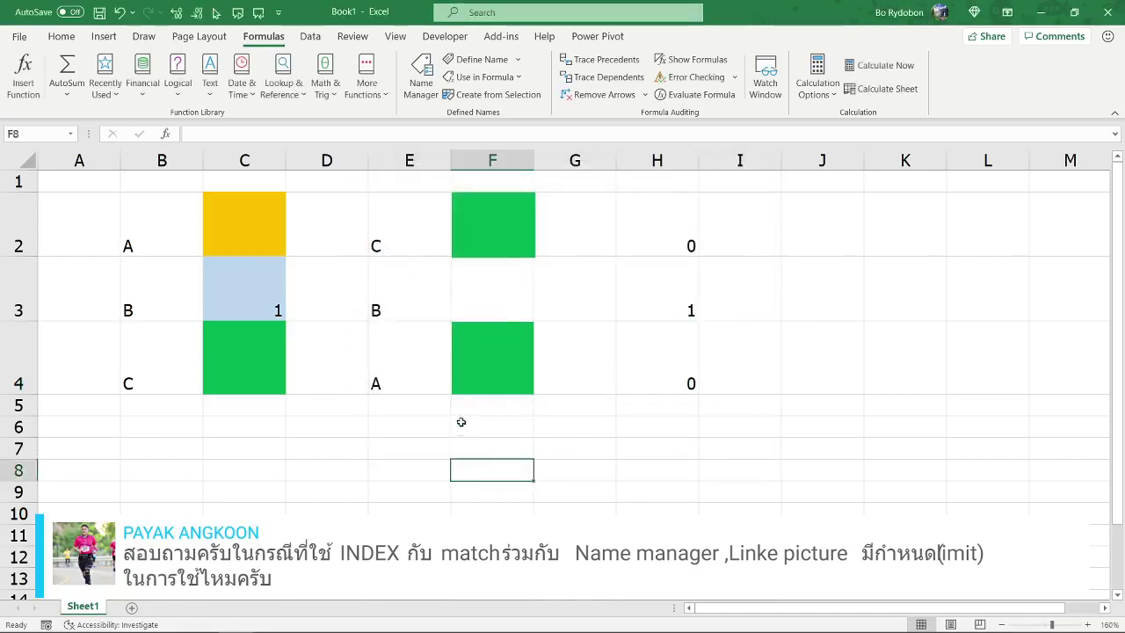
- Try linking the F4 picture to Picc6, then cancel after the invalid reference warning
{"action": "left_click", "coordinate": [482, 376]}
{"action": "left_click", "coordinate": [239, 137]}
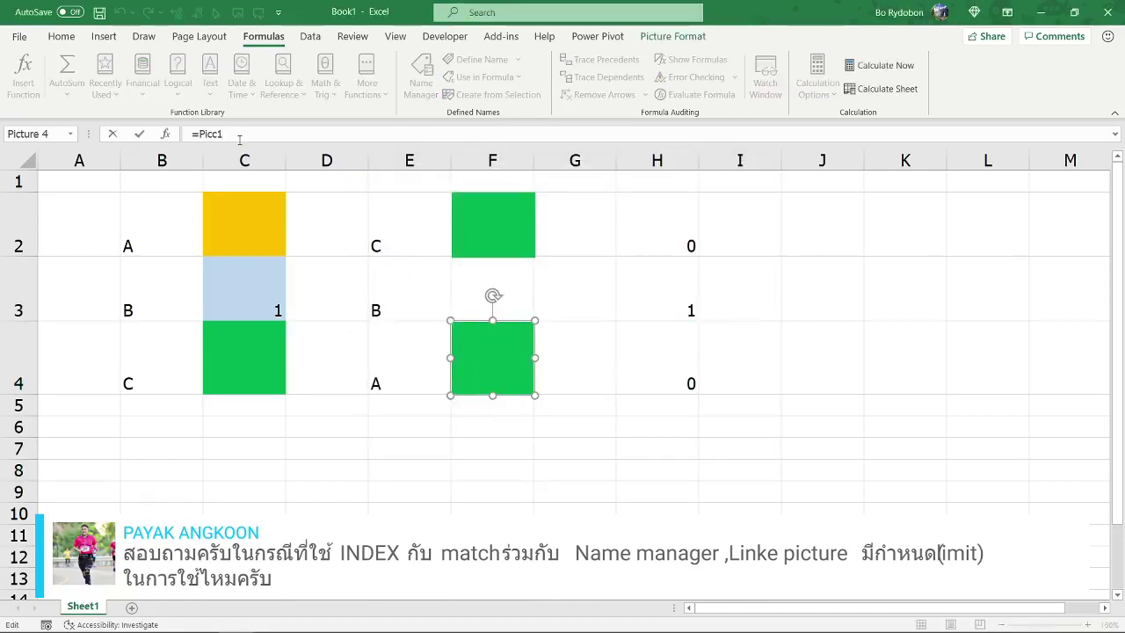
{"action": "key", "text": "BackSpace"}
{"action": "type", "text": "6"}
{"action": "key", "text": "Return"}
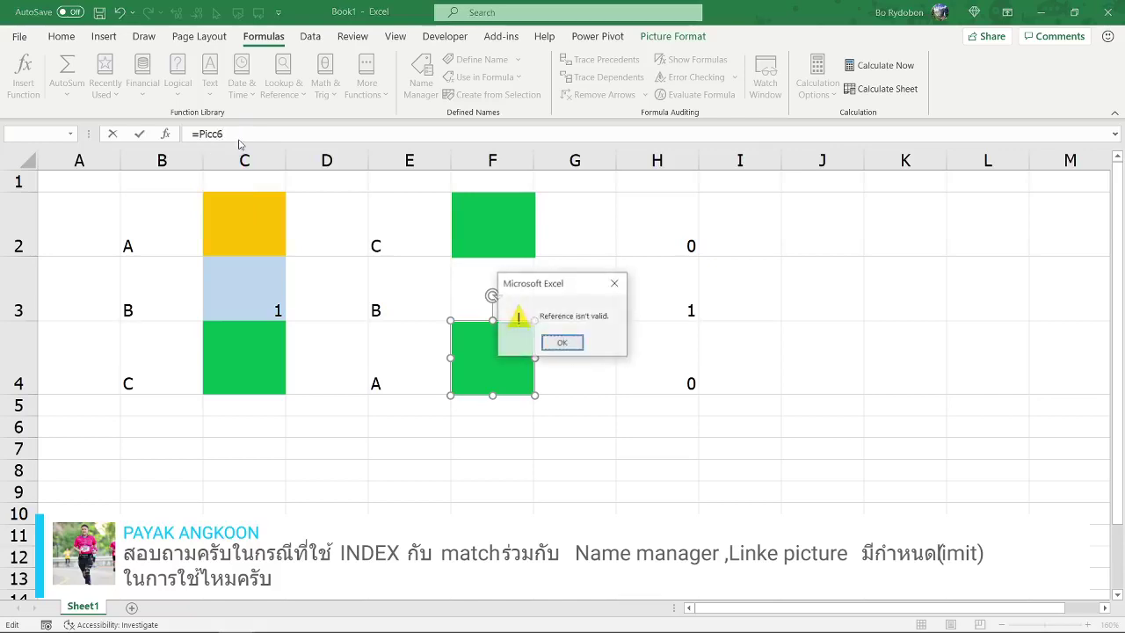
{"action": "key", "text": "Return"}
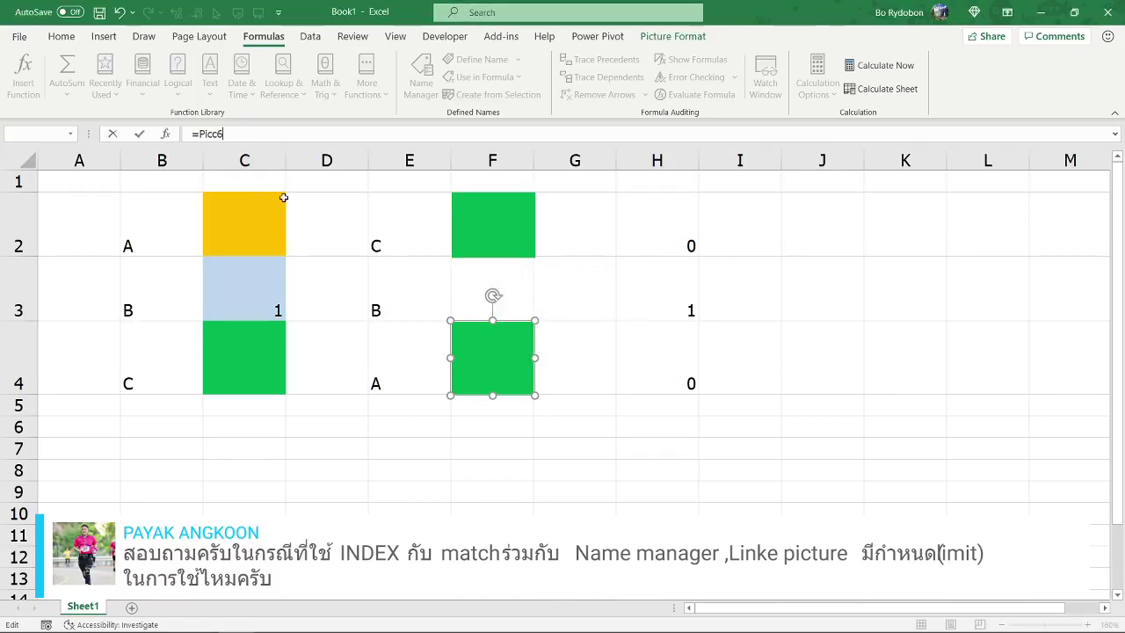
{"action": "key", "text": "Escape"}
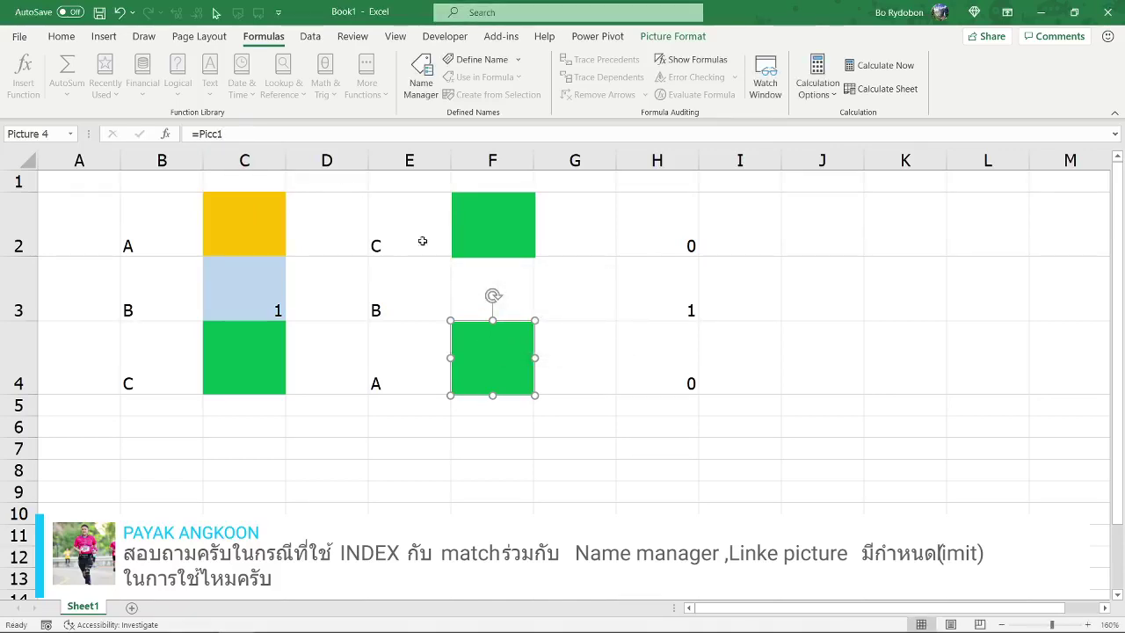
- Relink the F4 picture to =picc2, then =picc3, abandoning a picc4 attempt
{"action": "left_click", "coordinate": [252, 136]}
{"action": "type", "text": "=picc2"}
{"action": "key", "text": "Return"}
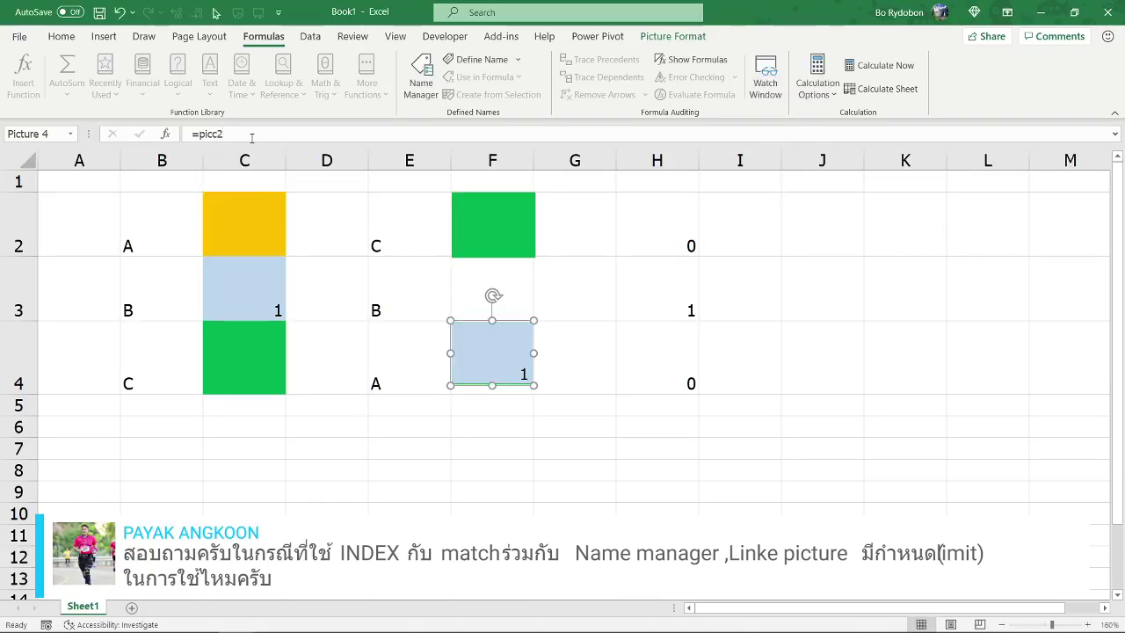
{"action": "key", "text": "BackSpace"}
{"action": "type", "text": "3"}
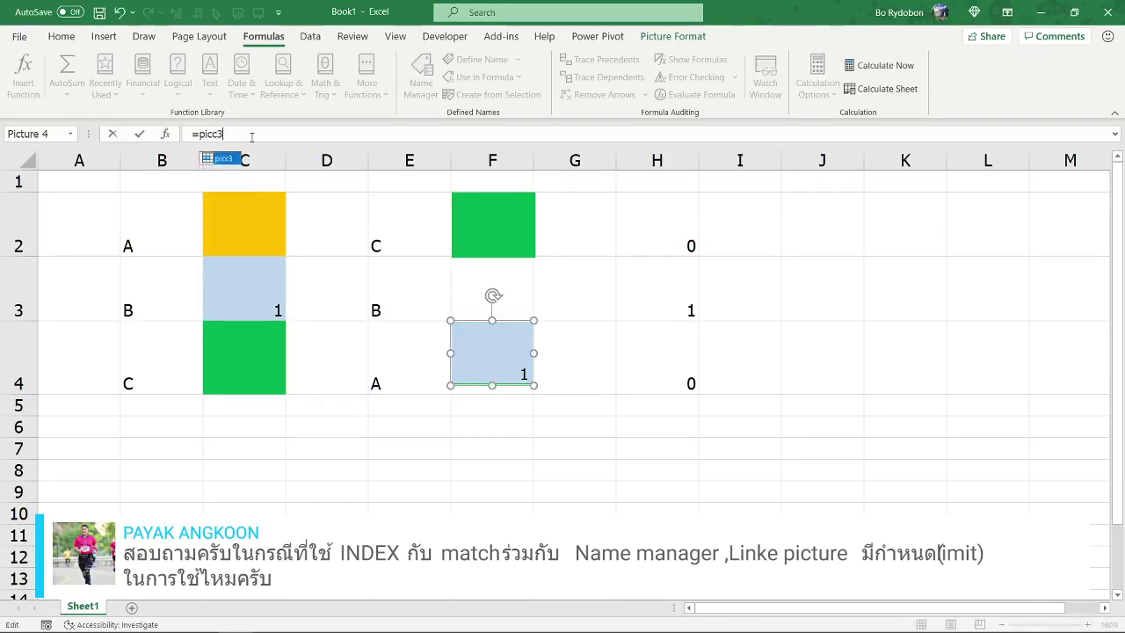
{"action": "key", "text": "Return"}
{"action": "left_click", "coordinate": [251, 136]}
{"action": "key", "text": "BackSpace"}
{"action": "type", "text": "4"}
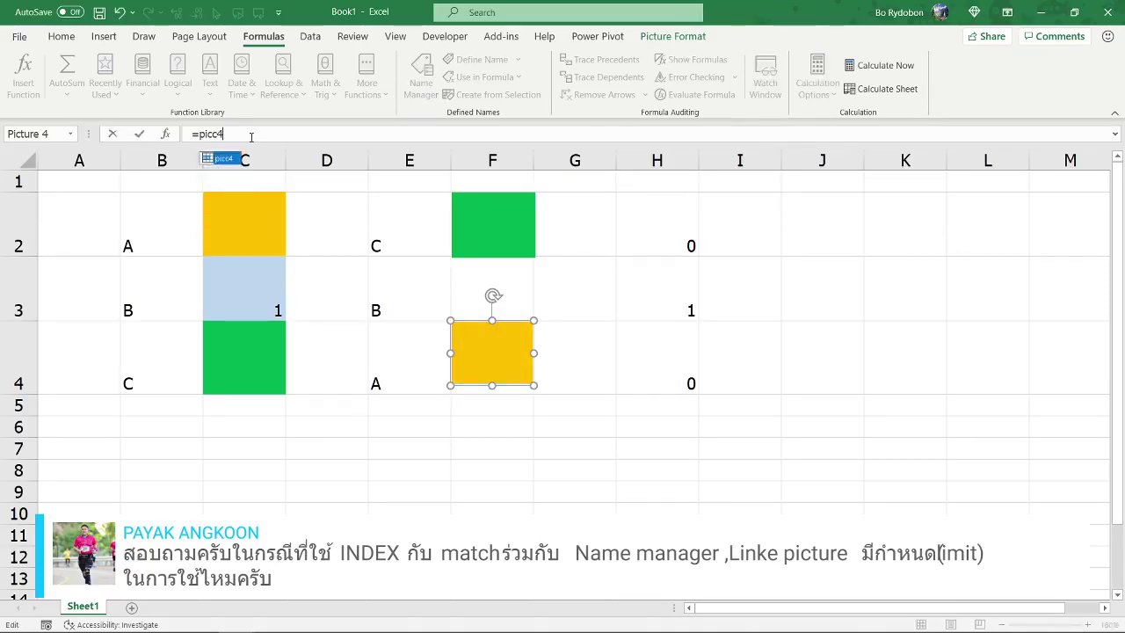
{"action": "key", "text": "Return"}
{"action": "key", "text": "Return"}
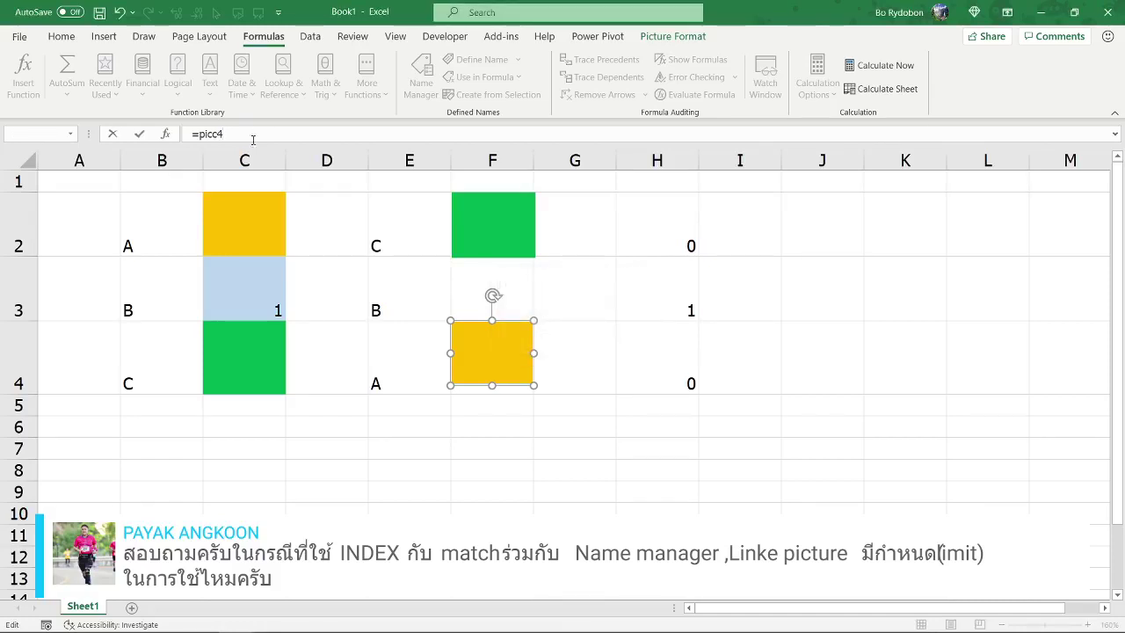
{"action": "key", "text": "Escape"}
- Check the orange picture's link and its options, then deselect it
{"action": "left_click", "coordinate": [533, 477]}
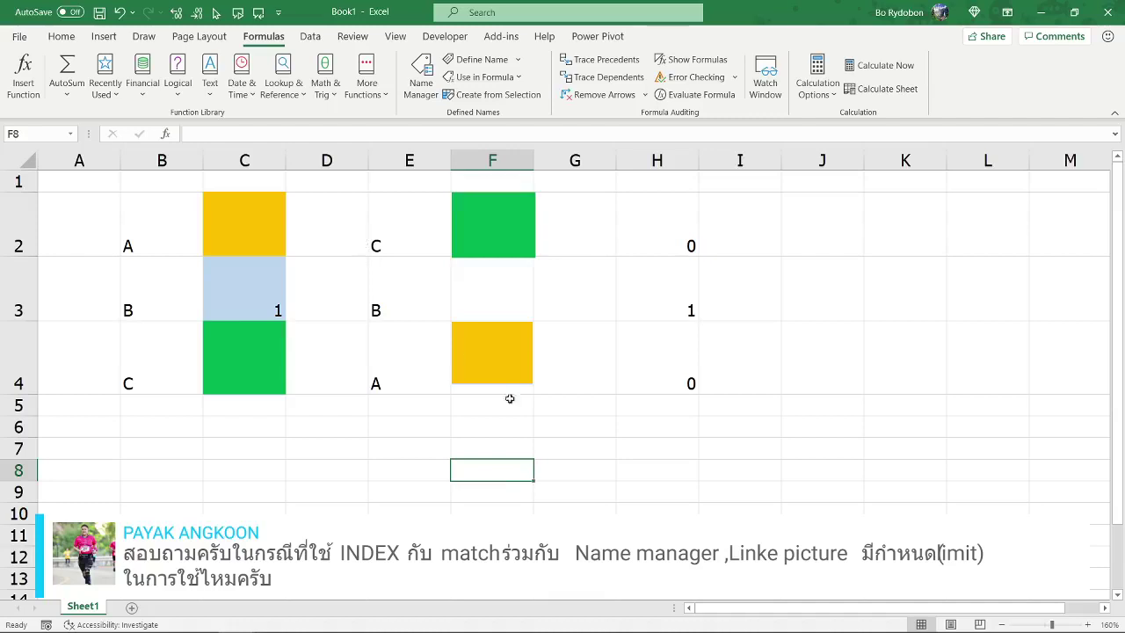
{"action": "left_click", "coordinate": [502, 364]}
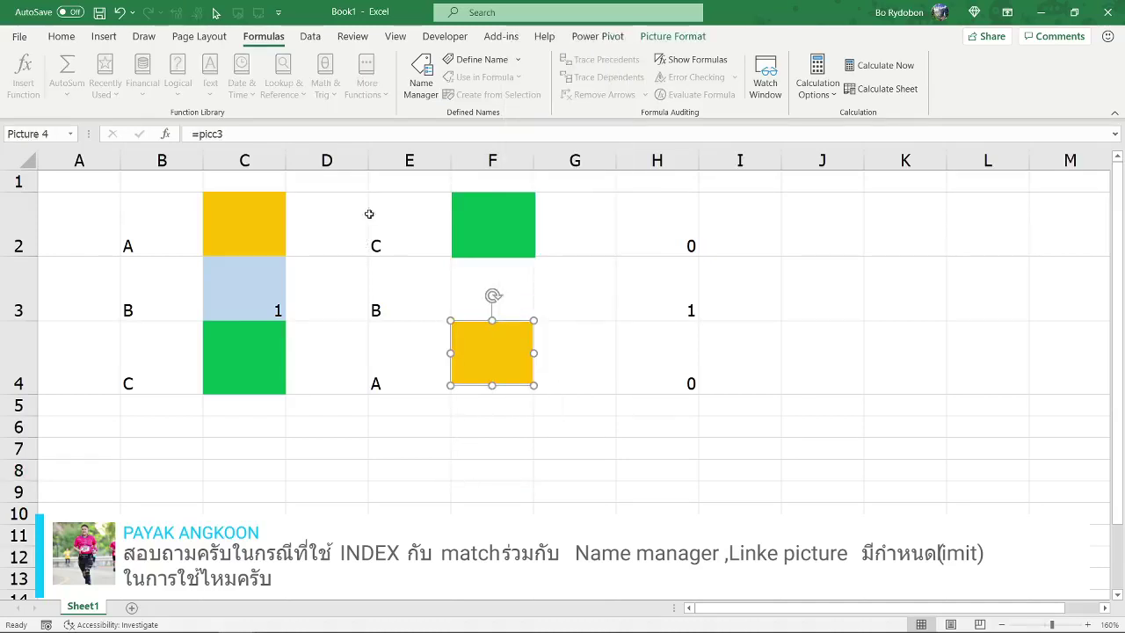
{"action": "left_click", "coordinate": [421, 424]}
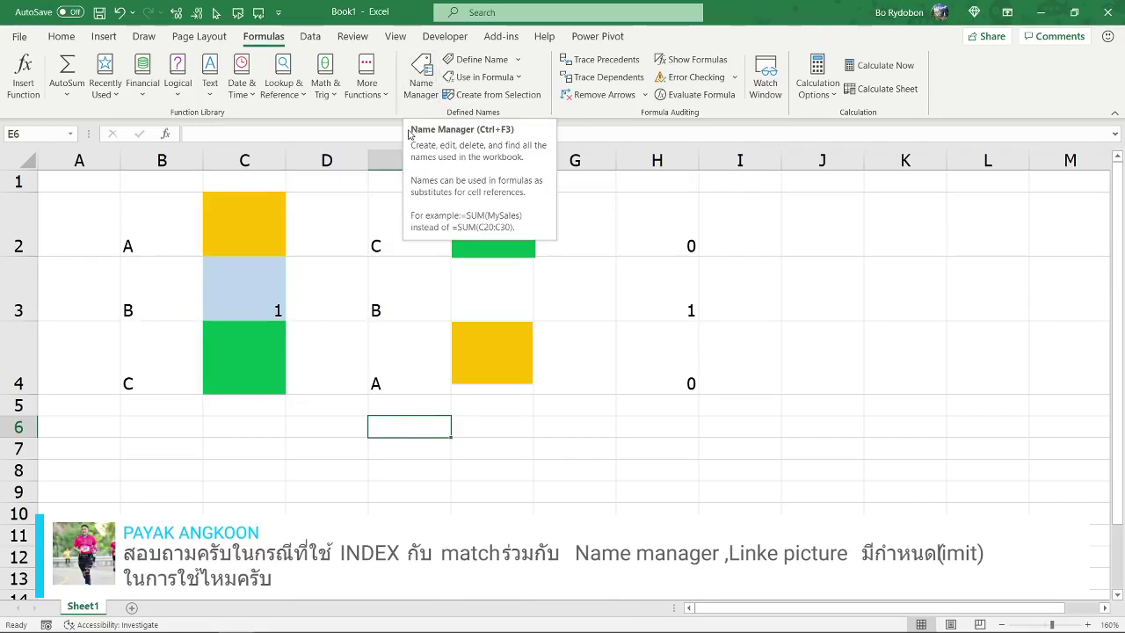
{"action": "right_click", "coordinate": [486, 352]}
{"action": "key", "text": "Escape"}
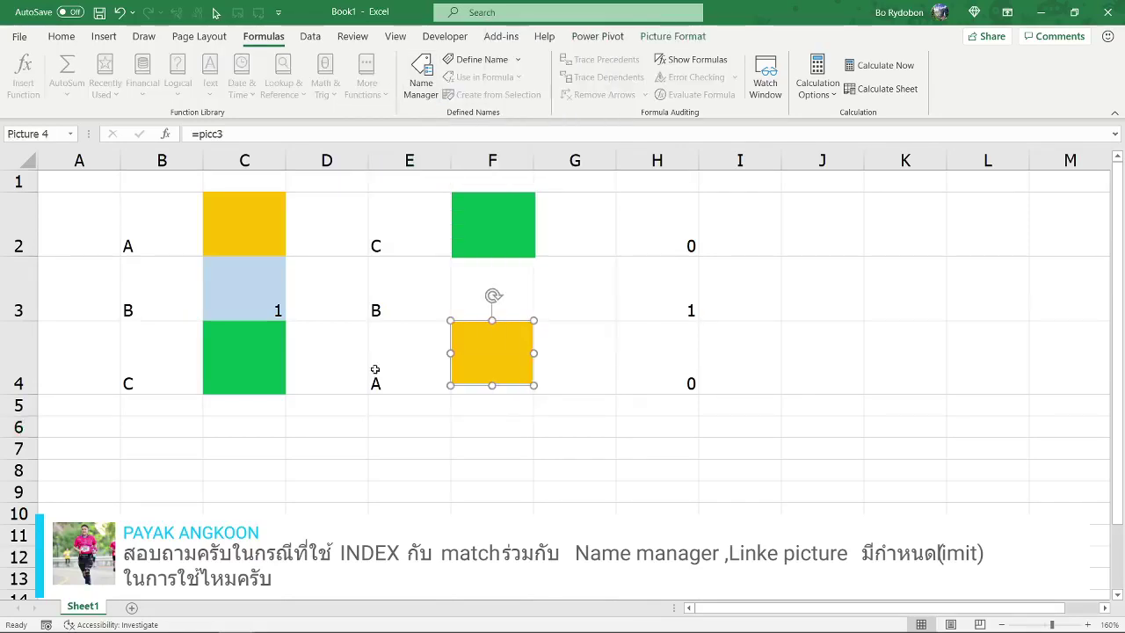
{"action": "key", "text": "Escape"}
- Inspect the picc4 definition and its reference in Name Manager without changing it
{"action": "left_click", "coordinate": [421, 75]}
{"action": "key", "text": "Escape"}
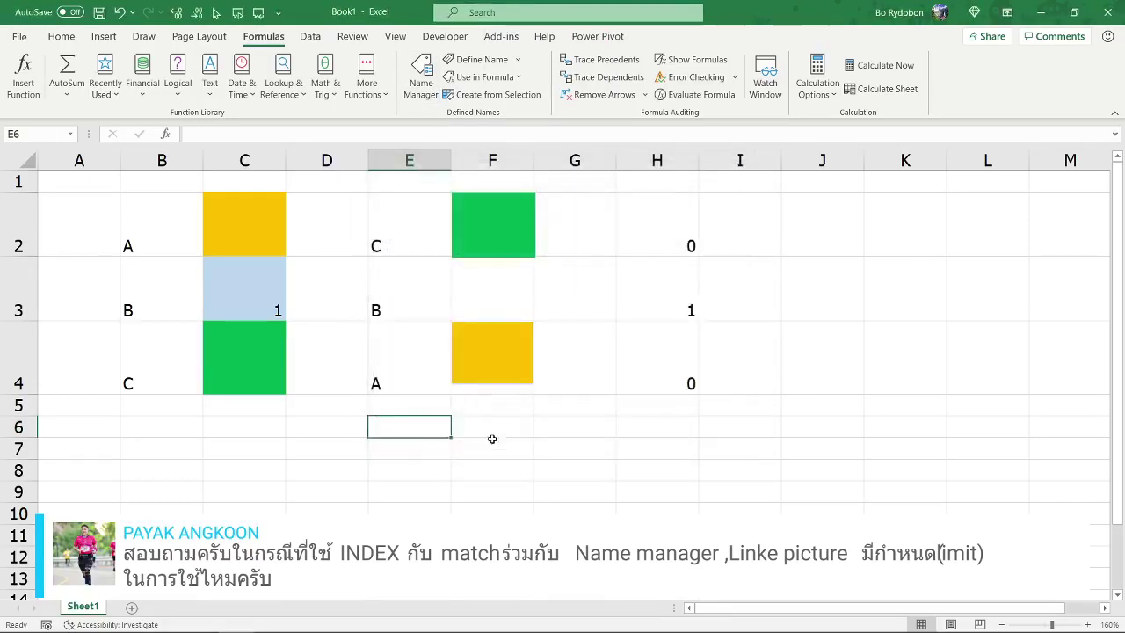
{"action": "left_click", "coordinate": [492, 358]}
{"action": "left_click", "coordinate": [422, 75]}
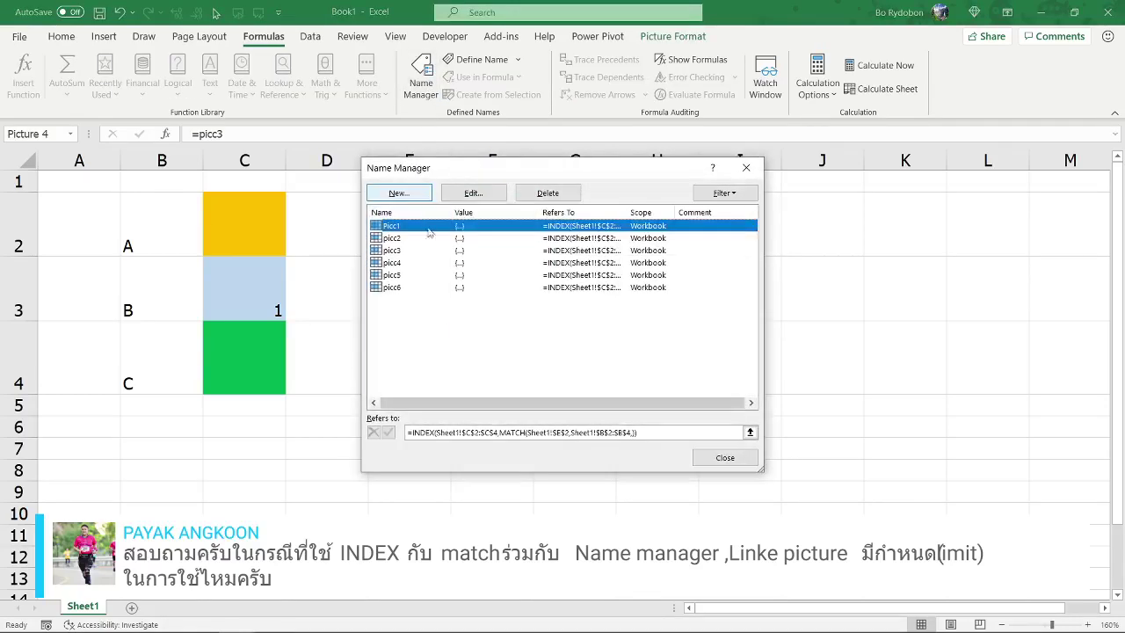
{"action": "left_click", "coordinate": [409, 263]}
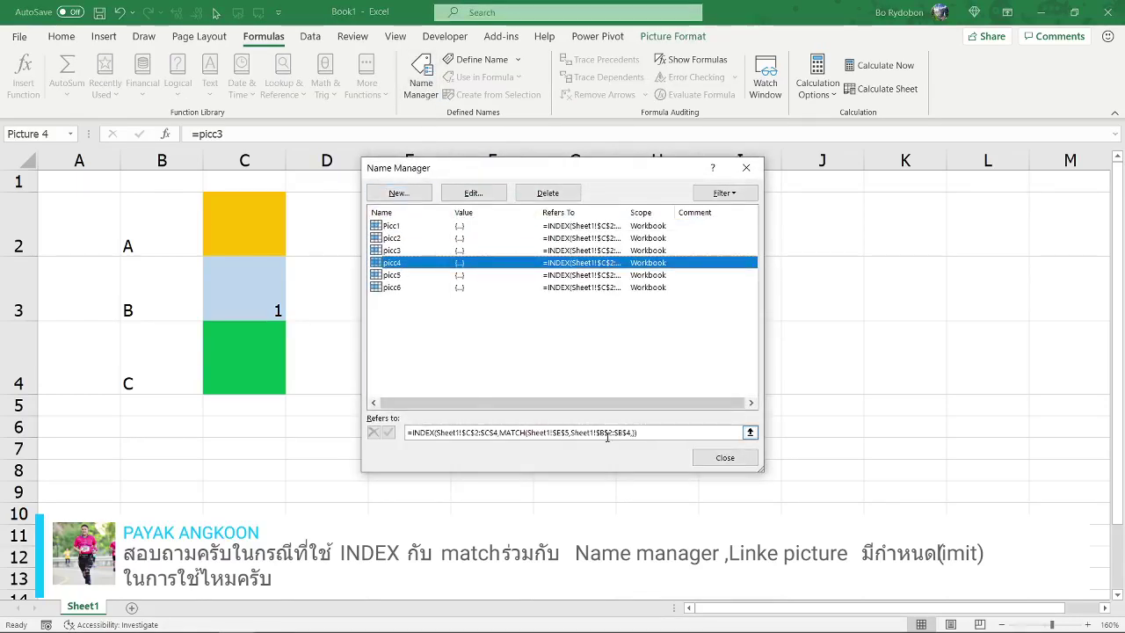
{"action": "left_click", "coordinate": [647, 431]}
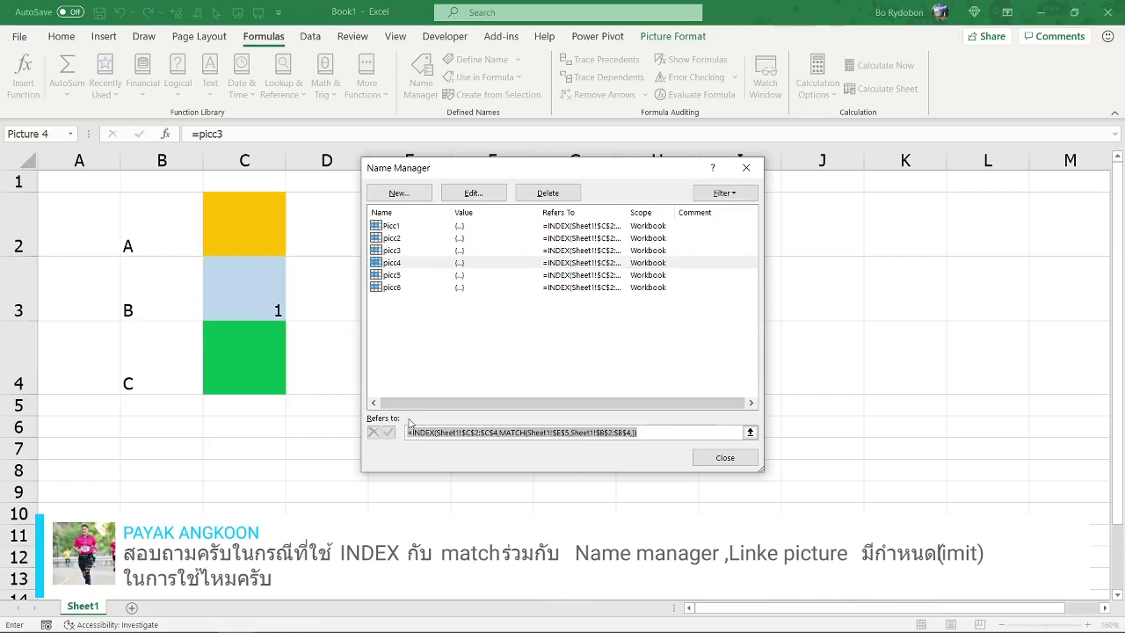
{"action": "left_click", "coordinate": [701, 466]}
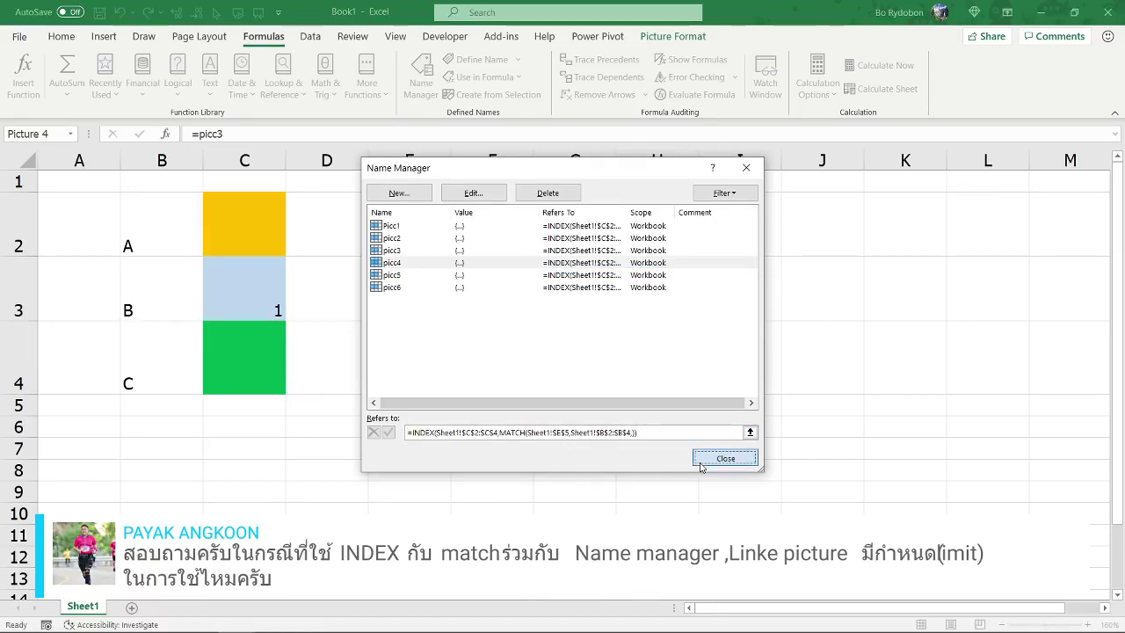
{"action": "left_click", "coordinate": [410, 403]}
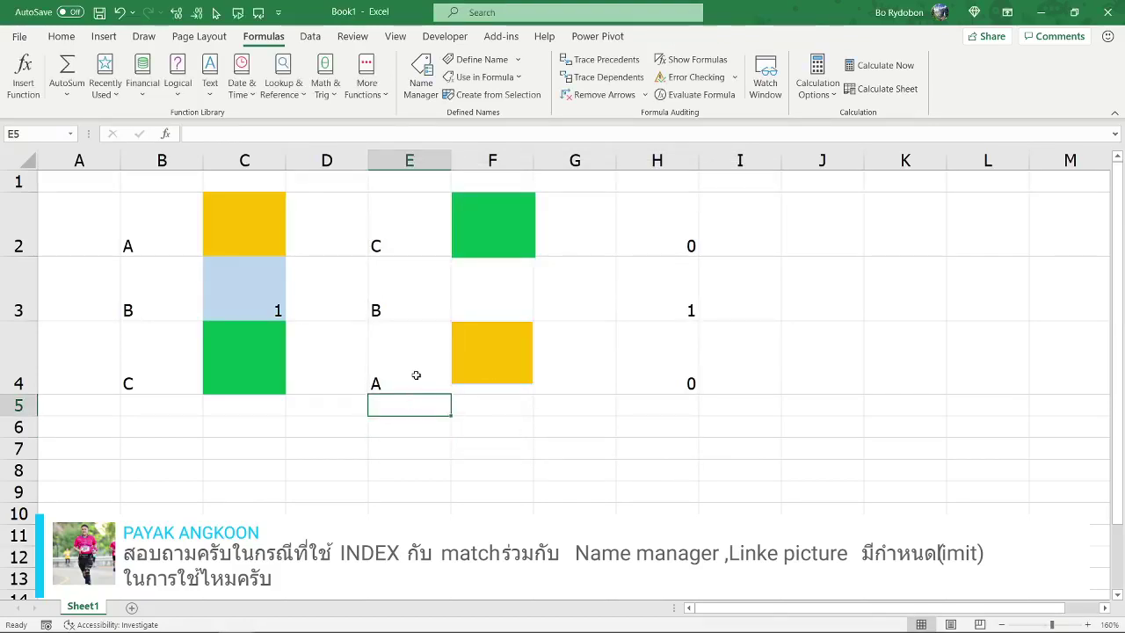
- Enter the letters A, b, c, a, b, c in cells E5 through E10
{"action": "type", "text": "A"}
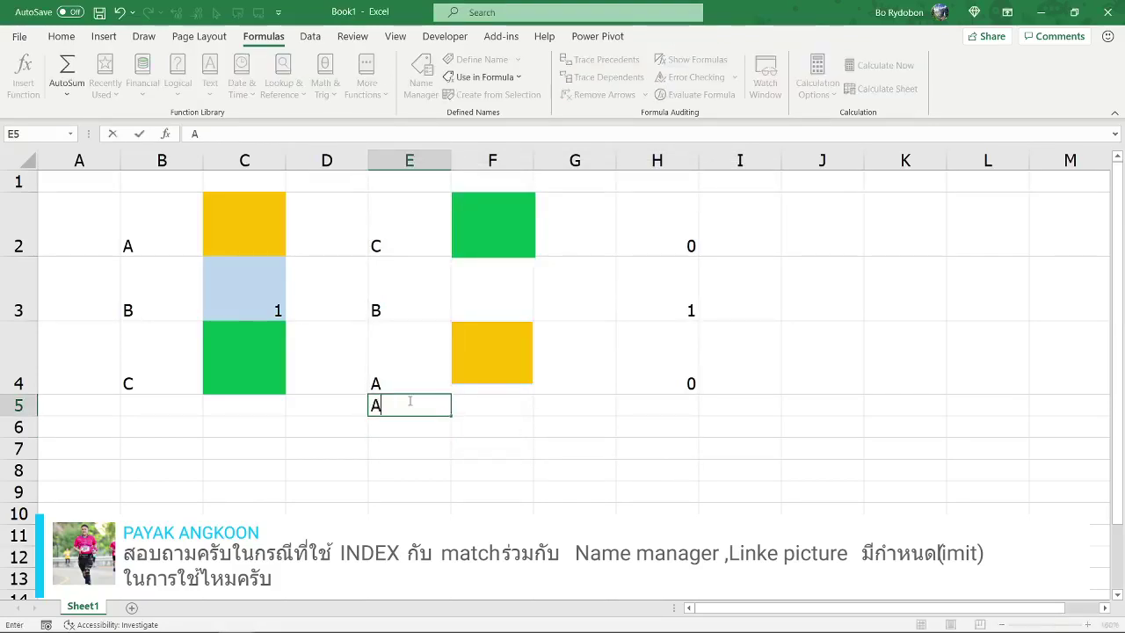
{"action": "key", "text": "Return"}
{"action": "type", "text": "C"}
{"action": "key", "text": "Return"}
{"action": "left_click", "coordinate": [409, 401]}
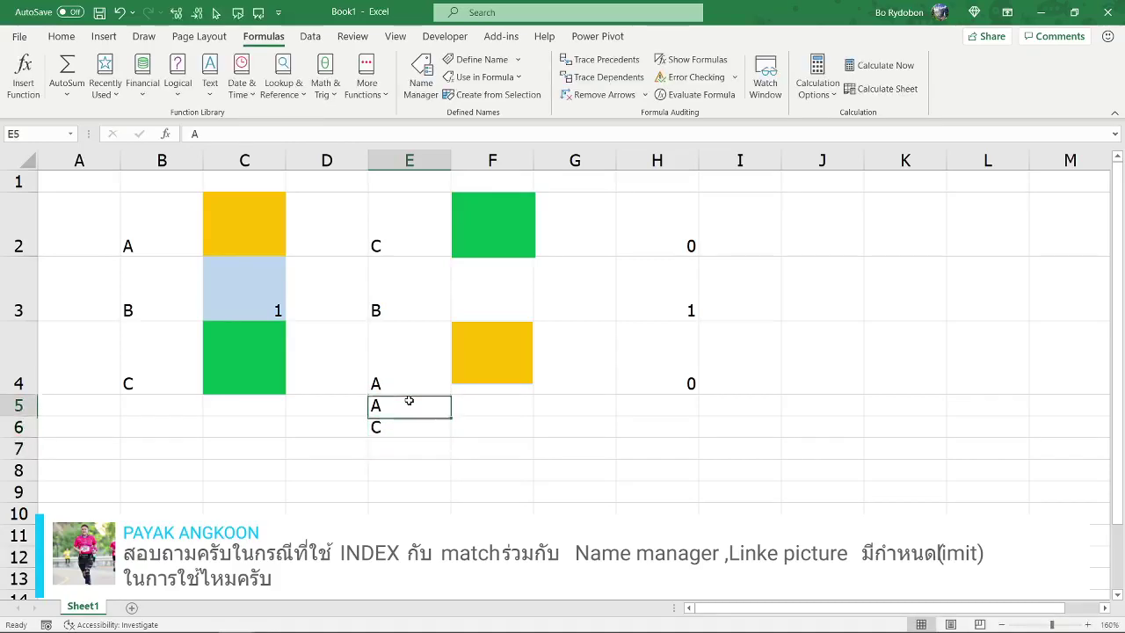
{"action": "key", "text": "Down"}
{"action": "key", "text": "F2"}
{"action": "type", "text": "b"}
{"action": "key", "text": "Return"}
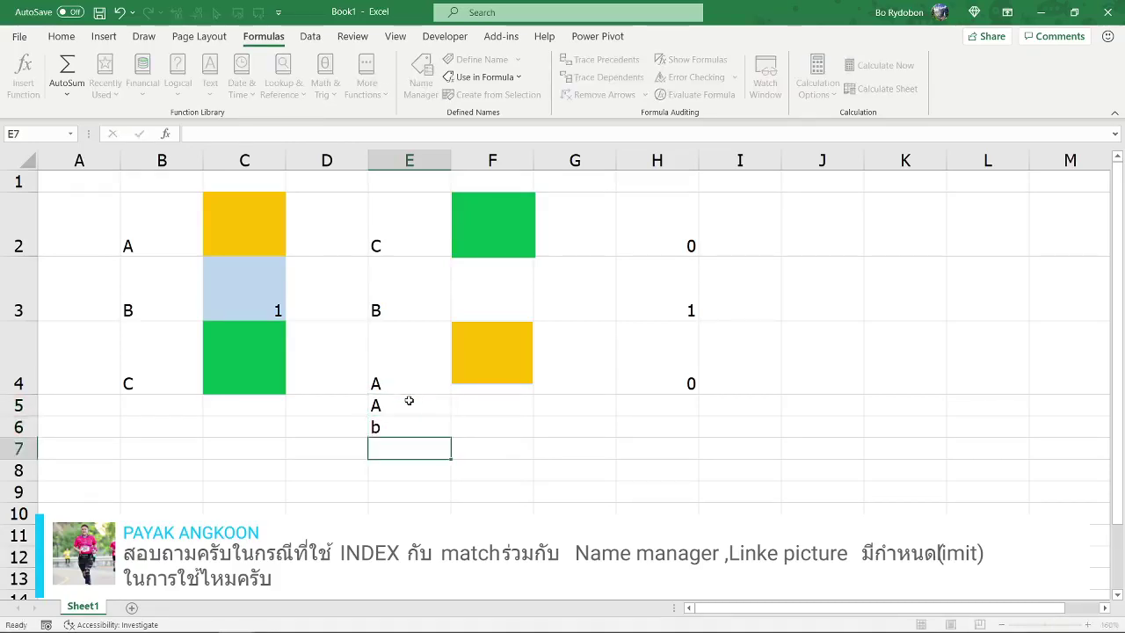
{"action": "type", "text": "c"}
{"action": "key", "text": "Return"}
{"action": "type", "text": "a"}
{"action": "key", "text": "Return"}
{"action": "type", "text": "b"}
{"action": "key", "text": "Return"}
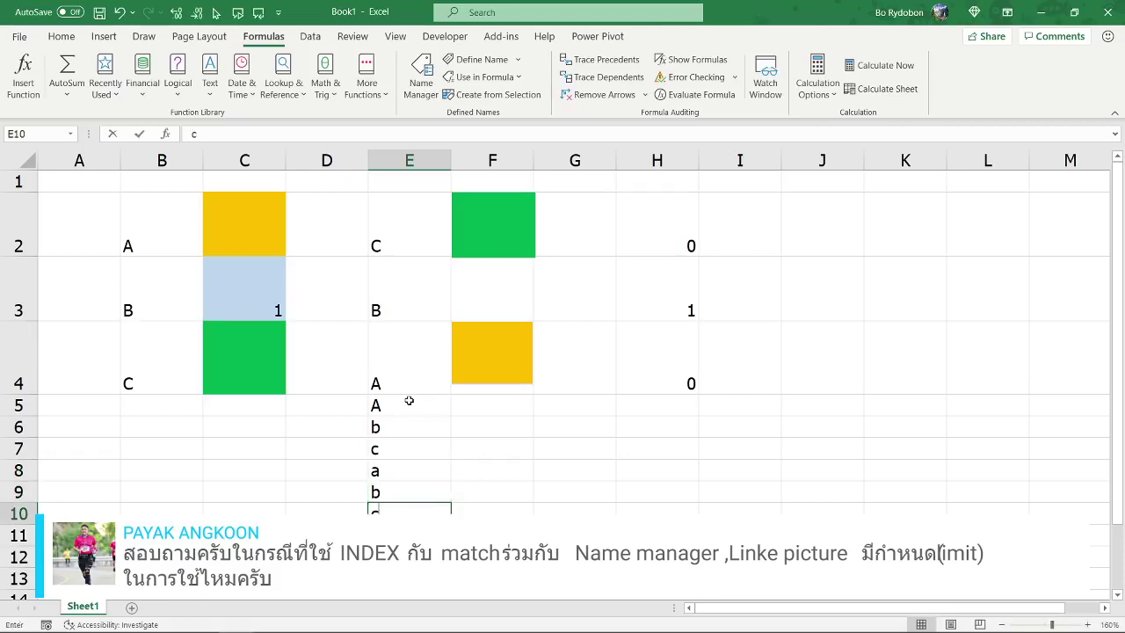
{"action": "type", "text": "c"}
{"action": "key", "text": "Return"}
- Relink the yellow F4 picture from picc3 to picc4
{"action": "left_click", "coordinate": [456, 301]}
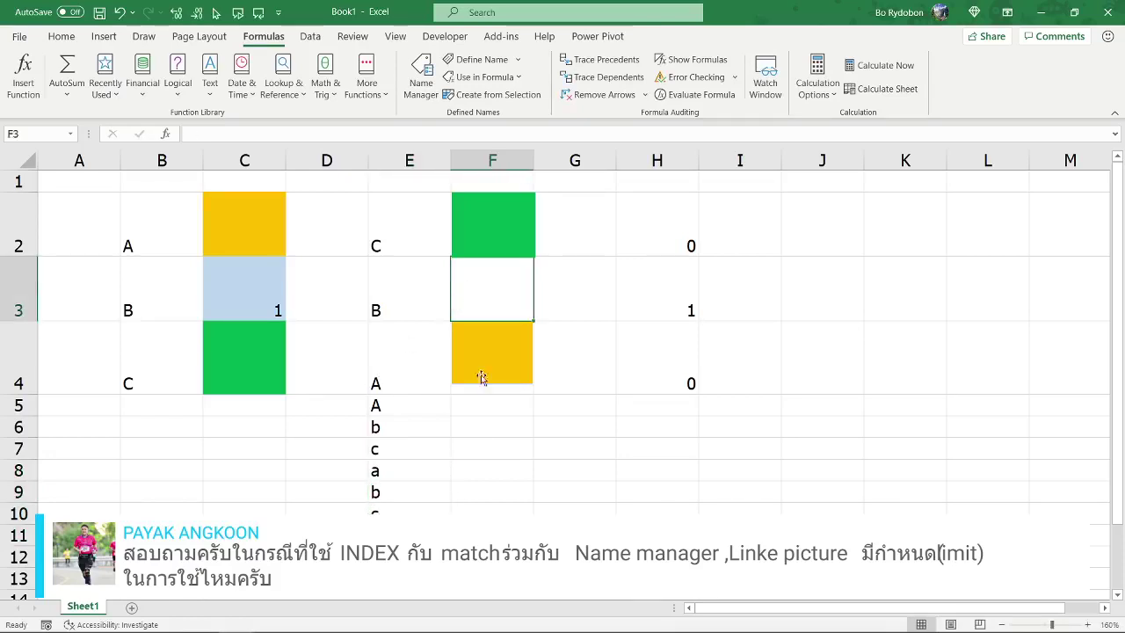
{"action": "left_click", "coordinate": [576, 230]}
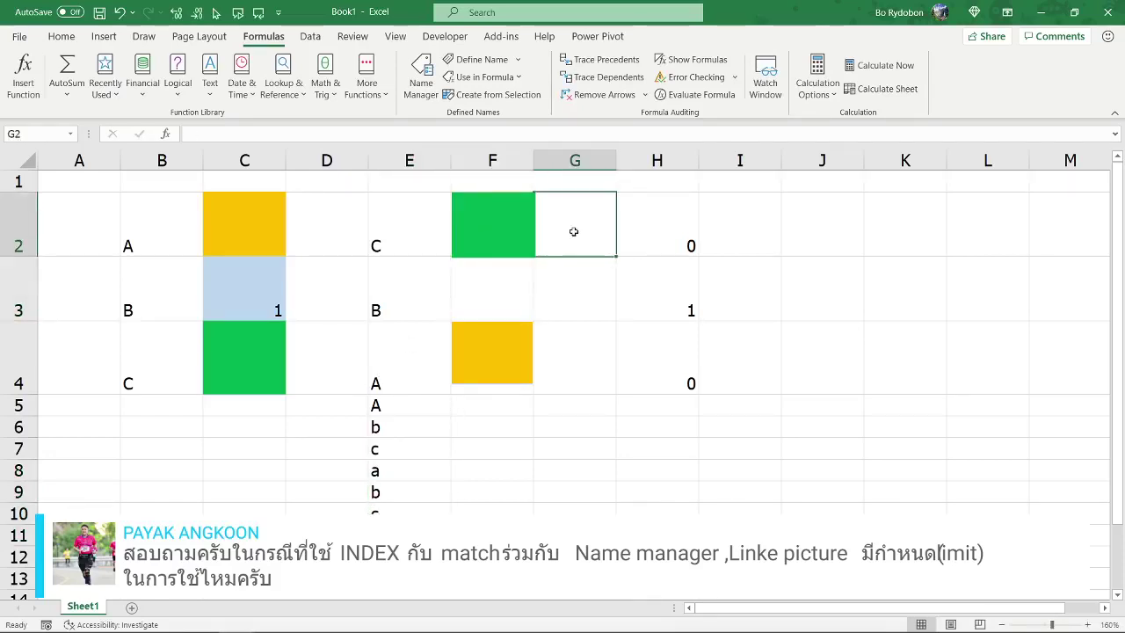
{"action": "left_click", "coordinate": [745, 243]}
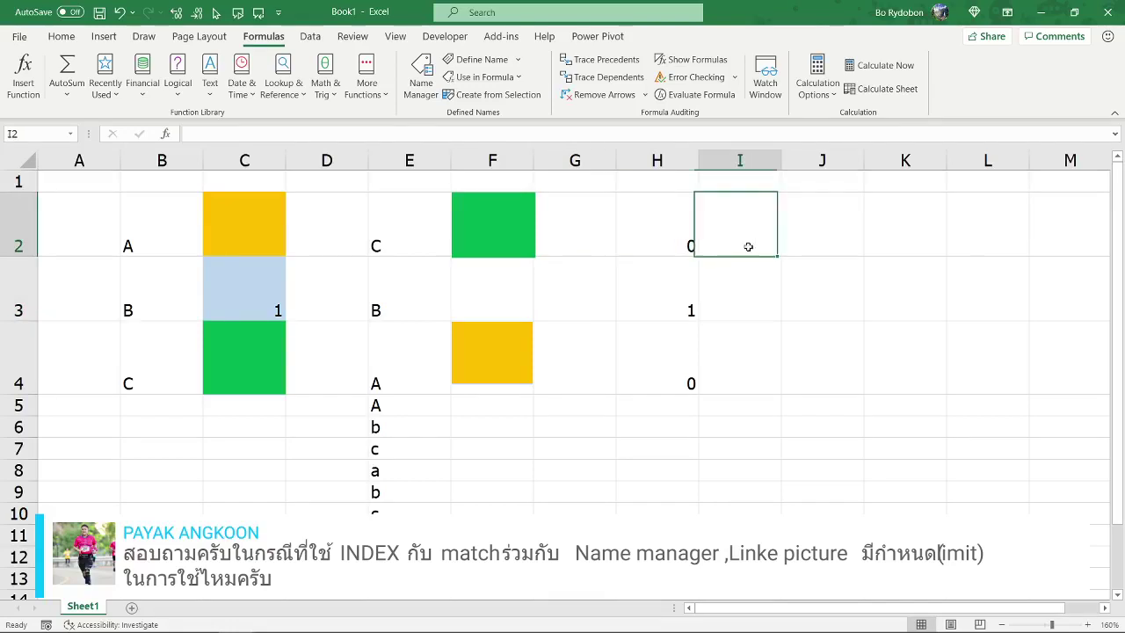
{"action": "left_click", "coordinate": [471, 245]}
{"action": "left_click", "coordinate": [472, 373]}
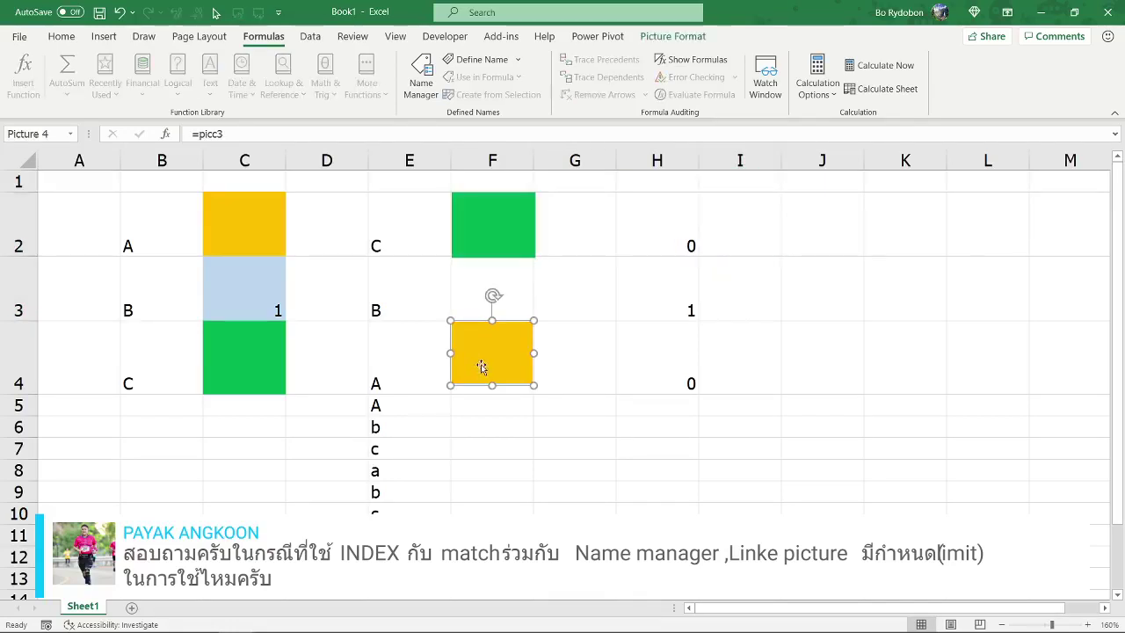
{"action": "left_click", "coordinate": [225, 134]}
{"action": "key", "text": "BackSpace"}
{"action": "type", "text": "4"}
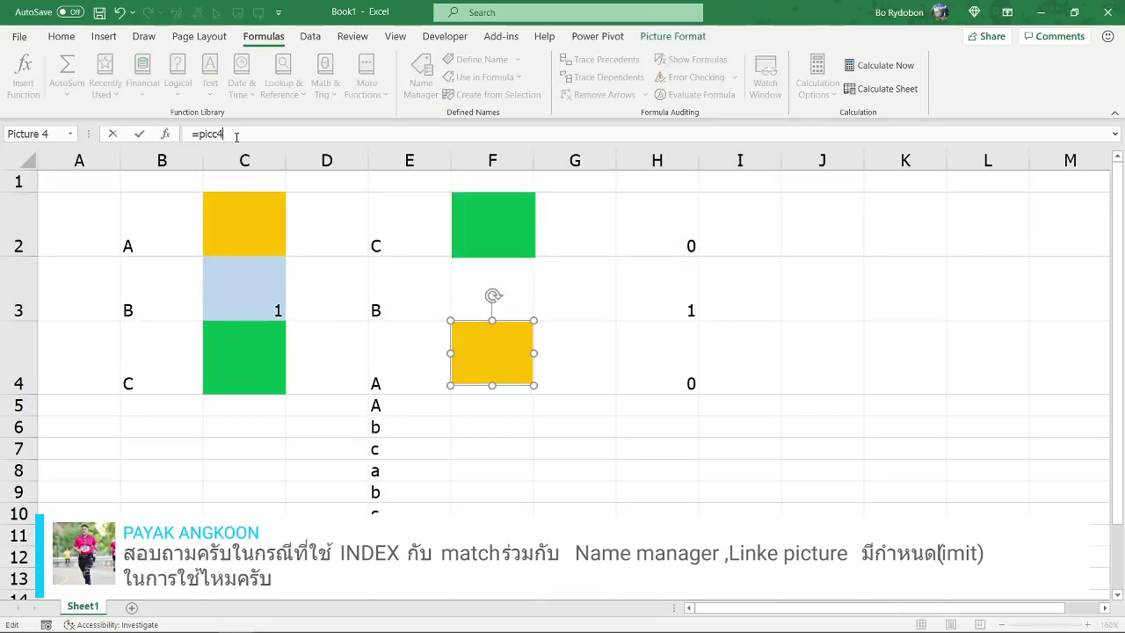
{"action": "key", "text": "Return"}
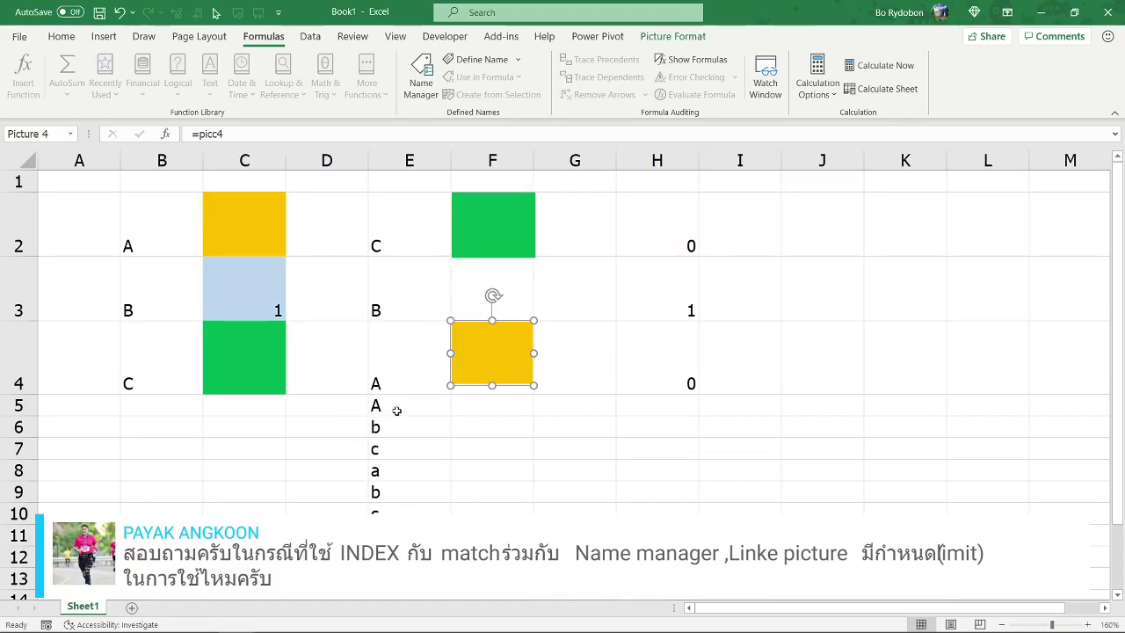
{"action": "key", "text": "Escape"}
- Remove the yellow F4 picture and paste copies of the green F2 picture into F3 and F4
{"action": "left_click", "coordinate": [484, 349]}
{"action": "key", "text": "Escape"}
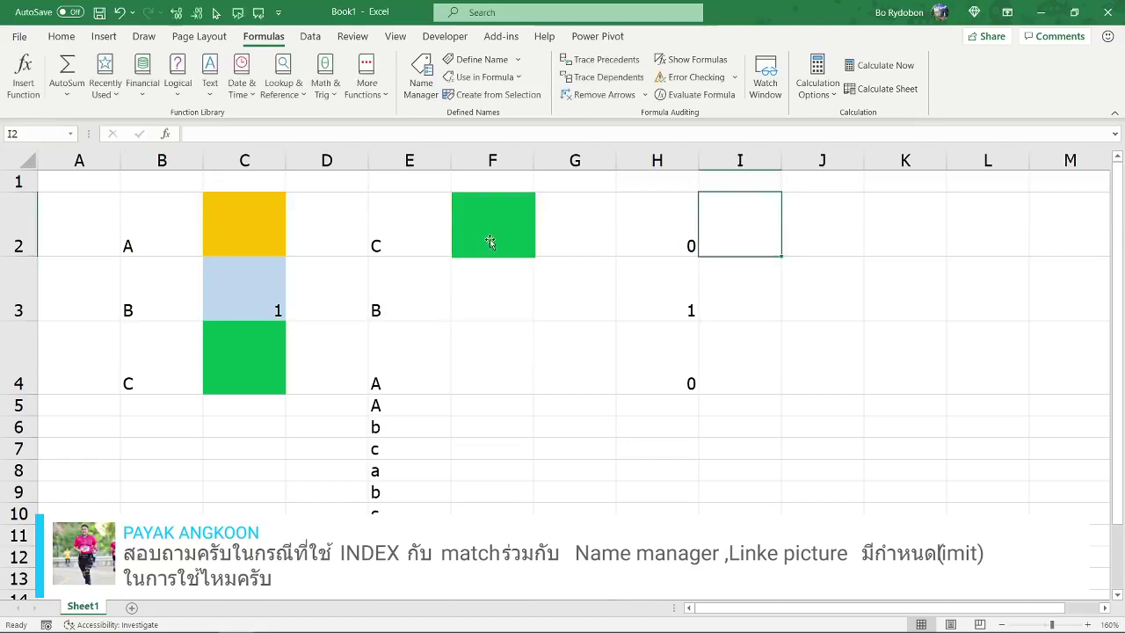
{"action": "left_click", "coordinate": [488, 240]}
{"action": "key", "text": "ctrl+c"}
{"action": "left_click", "coordinate": [505, 301]}
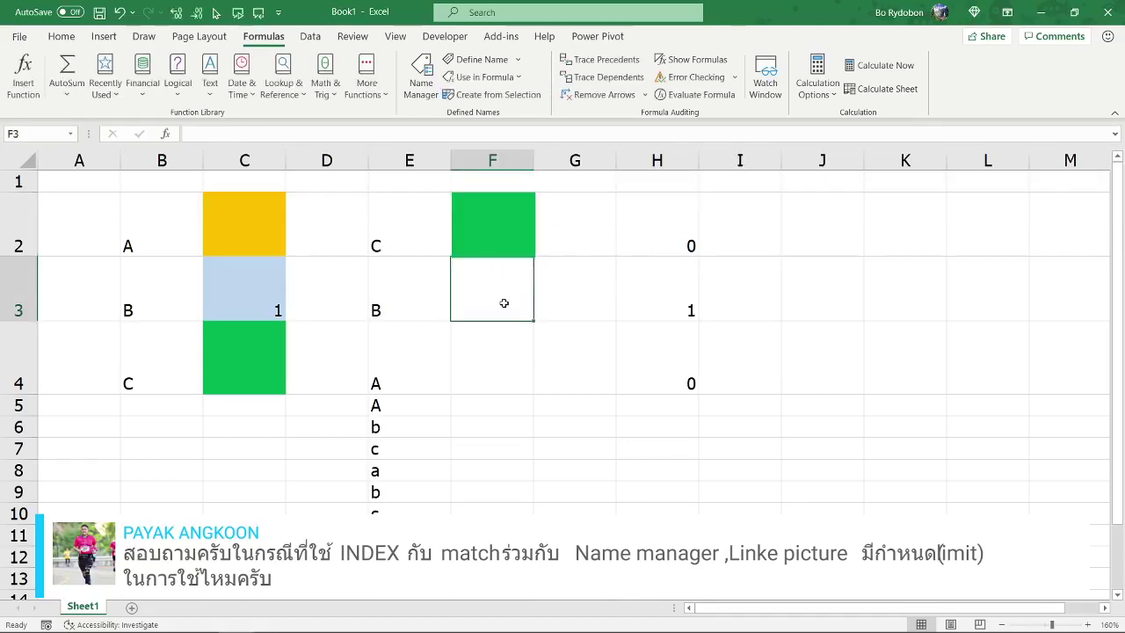
{"action": "key", "text": "ctrl+v"}
{"action": "left_click", "coordinate": [500, 343]}
{"action": "key", "text": "ctrl+v"}
- Make rows 5 through 10 much taller
{"action": "left_click", "coordinate": [490, 407]}
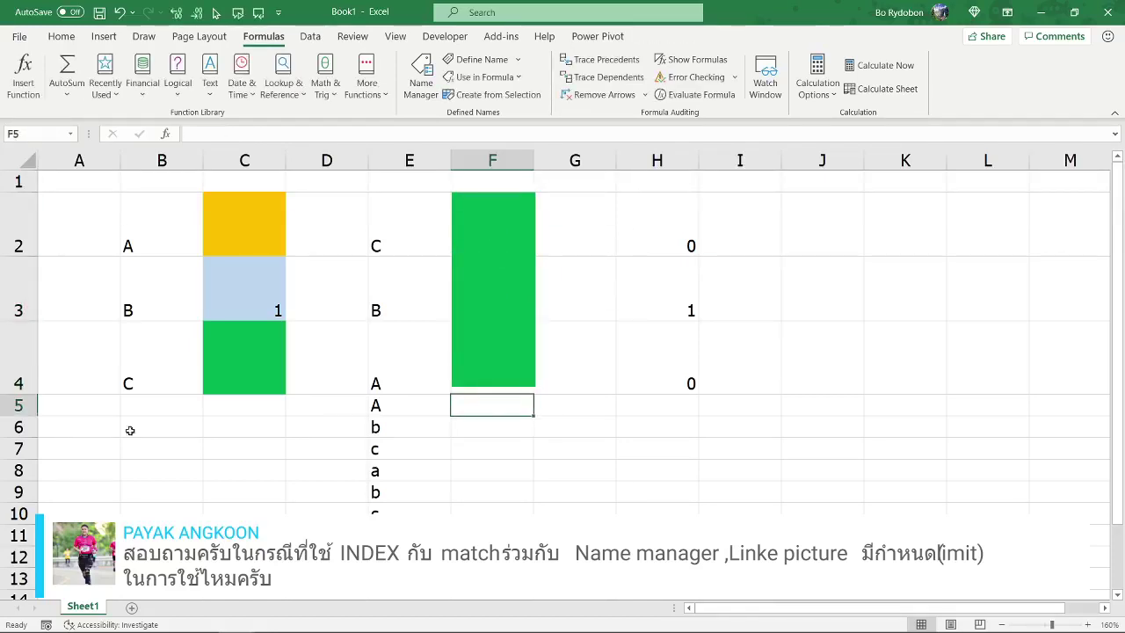
{"action": "left_click", "coordinate": [25, 412]}
{"action": "left_click_drag", "start_coordinate": [25, 412], "coordinate": [19, 597]}
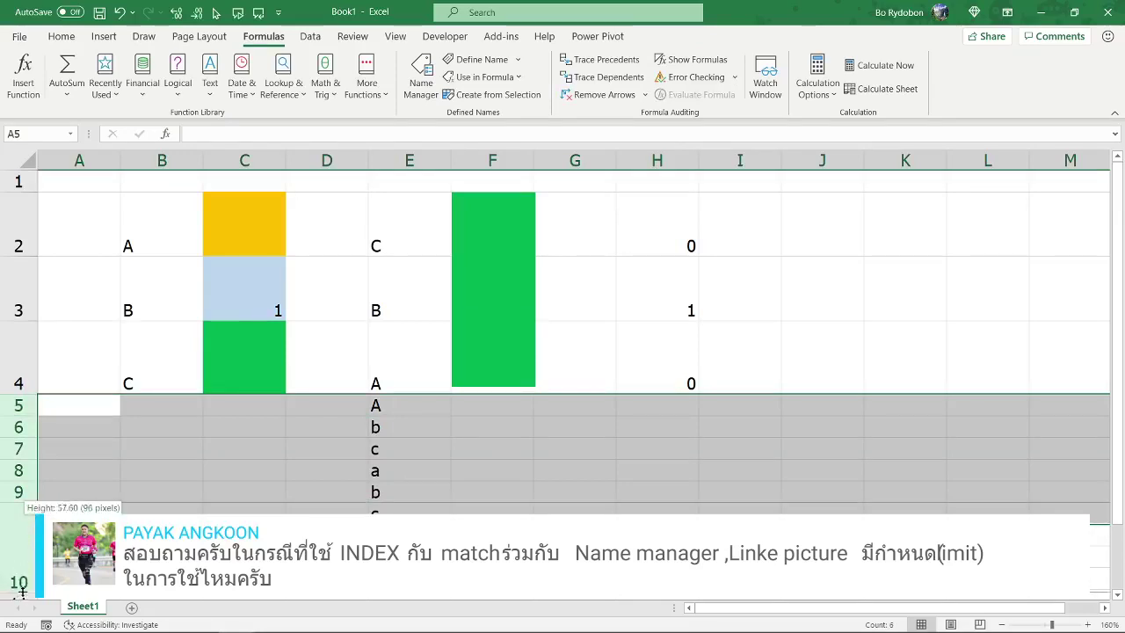
{"action": "scroll", "coordinate": [504, 284], "scroll_direction": "down", "scroll_amount": 2}
{"action": "scroll", "coordinate": [498, 397], "scroll_direction": "up", "scroll_amount": 2}
- Paste green picture copies into F5, F6 and F7
{"action": "left_click", "coordinate": [493, 444]}
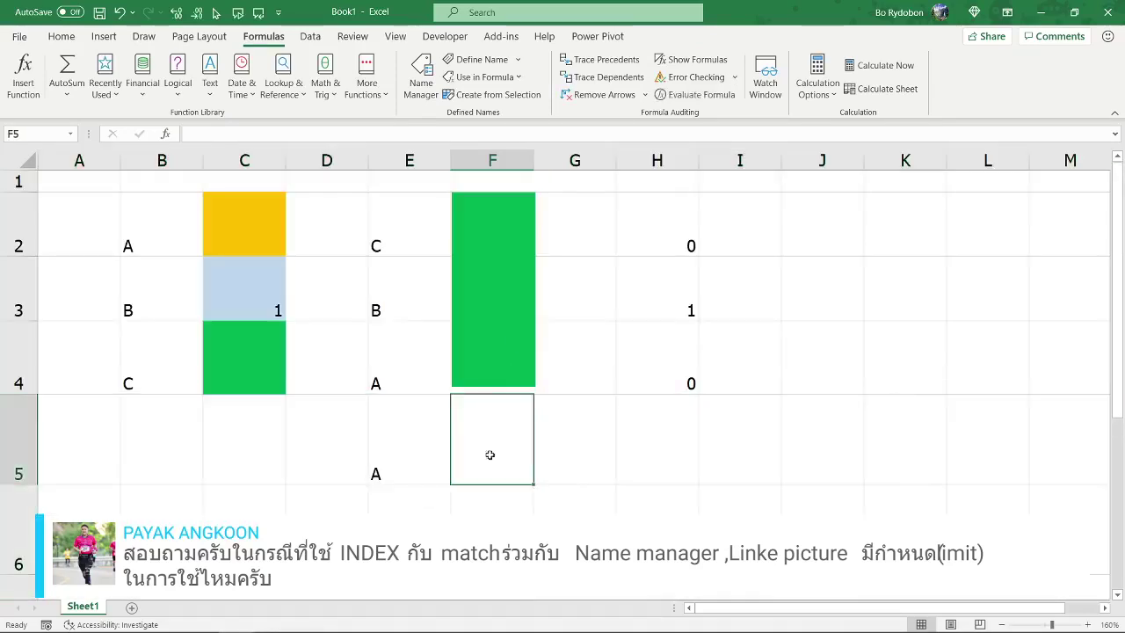
{"action": "key", "text": "ctrl+v"}
{"action": "key", "text": "ctrl+v"}
{"action": "scroll", "coordinate": [483, 440], "scroll_direction": "down", "scroll_amount": 2}
{"action": "scroll", "coordinate": [480, 329], "scroll_direction": "up", "scroll_amount": 1}
{"action": "scroll", "coordinate": [493, 464], "scroll_direction": "up", "scroll_amount": 1}
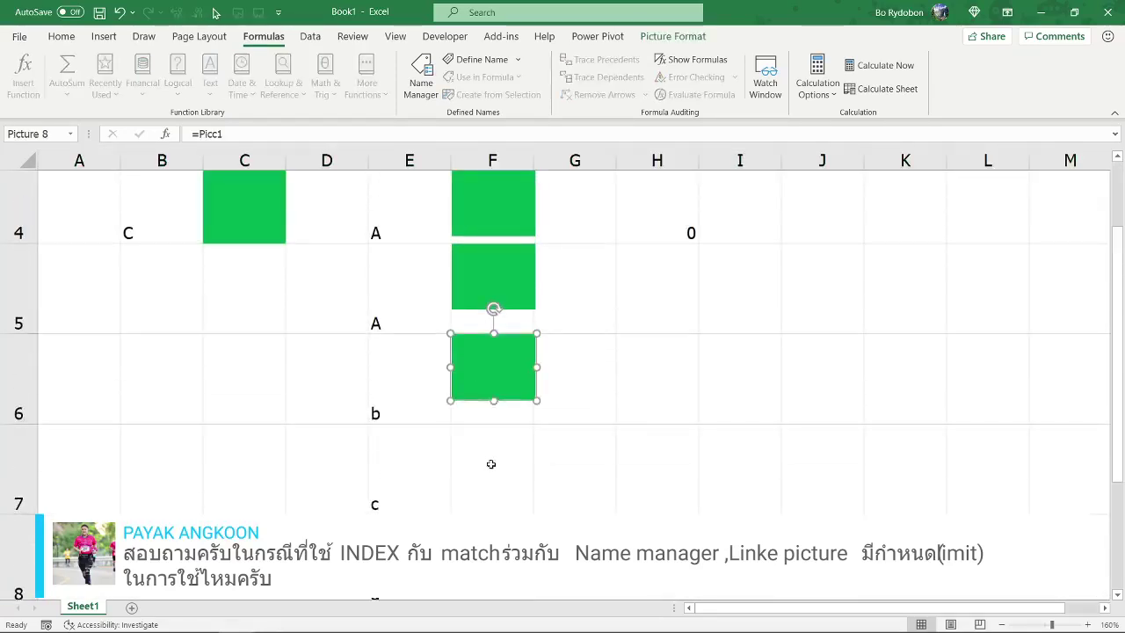
{"action": "left_click", "coordinate": [489, 493]}
{"action": "key", "text": "ctrl+v"}
{"action": "key", "text": "ctrl+v"}
{"action": "scroll", "coordinate": [486, 512], "scroll_direction": "down", "scroll_amount": 1}
{"action": "scroll", "coordinate": [405, 485], "scroll_direction": "down", "scroll_amount": 1}
{"action": "scroll", "coordinate": [413, 502], "scroll_direction": "up", "scroll_amount": 3}
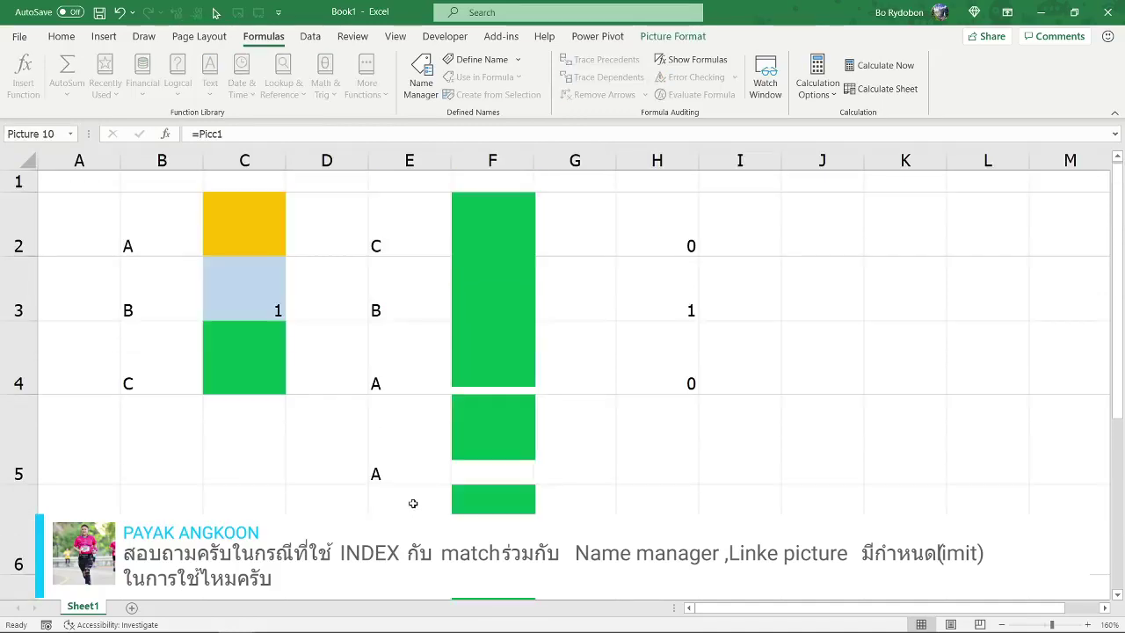
- Start relinking the F3 picture by removing the trailing 1 from Picc1
{"action": "left_click", "coordinate": [478, 267]}
{"action": "right_click", "coordinate": [482, 227]}
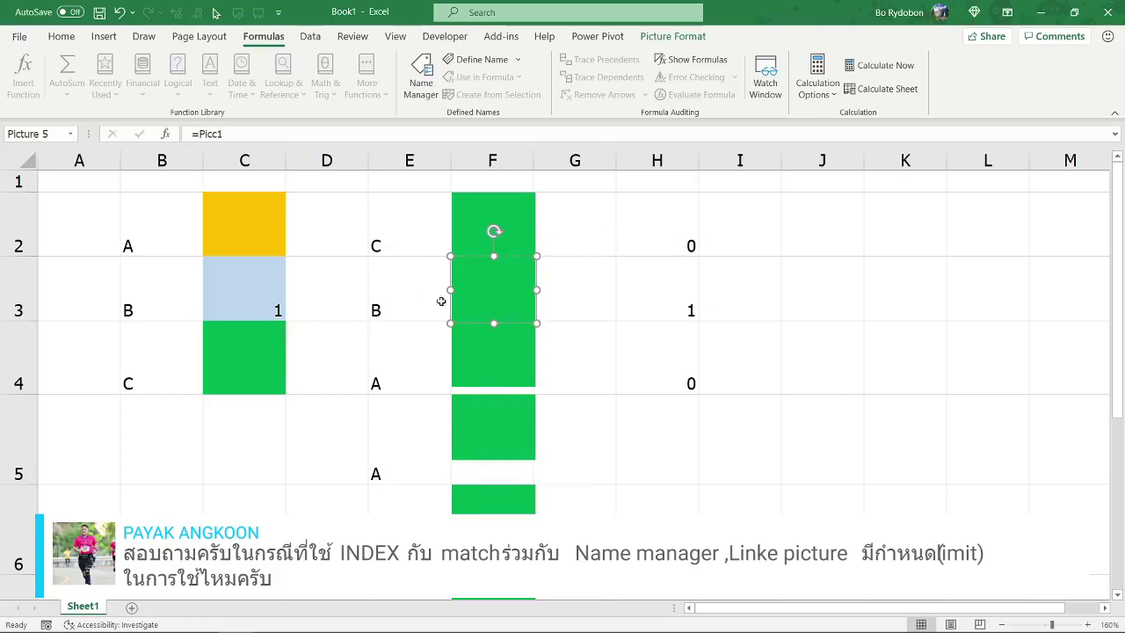
{"action": "left_click", "coordinate": [271, 133]}
{"action": "key", "text": "BackSpace"}
- Link the F3 picture to Picc2 and change the final digit to 1 in the F4 and F5 links
{"action": "type", "text": "2"}
{"action": "key", "text": "Return"}
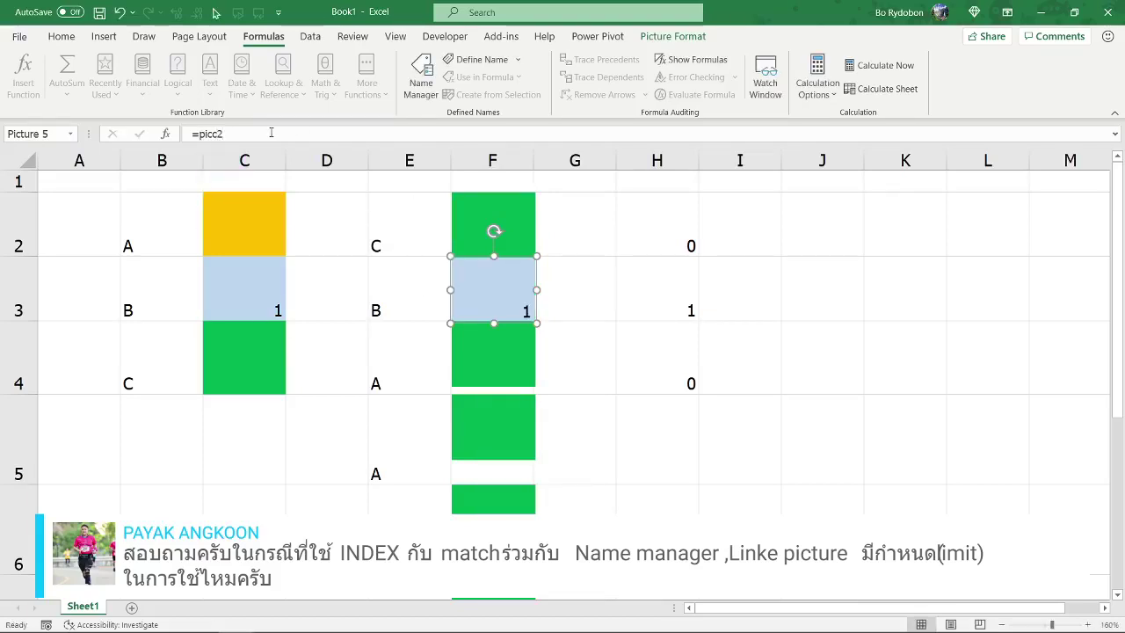
{"action": "left_click", "coordinate": [462, 345]}
{"action": "left_click", "coordinate": [233, 136]}
{"action": "key", "text": "BackSpace"}
{"action": "type", "text": "1"}
{"action": "key", "text": "Return"}
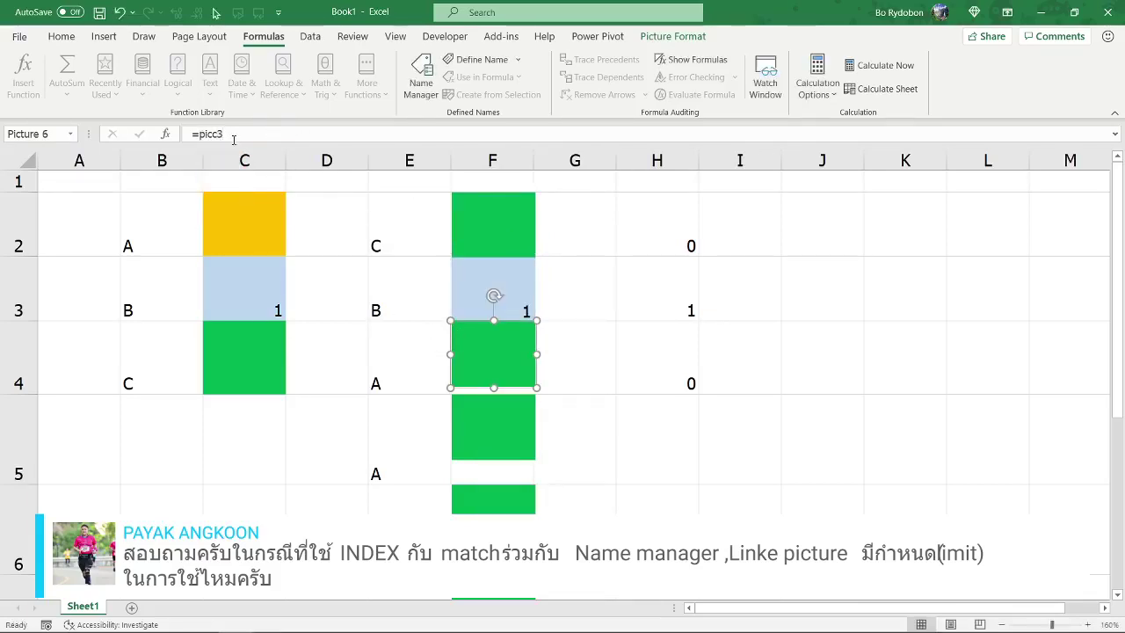
{"action": "left_click", "coordinate": [468, 412]}
{"action": "left_click", "coordinate": [277, 131]}
{"action": "key", "text": "BackSpace"}
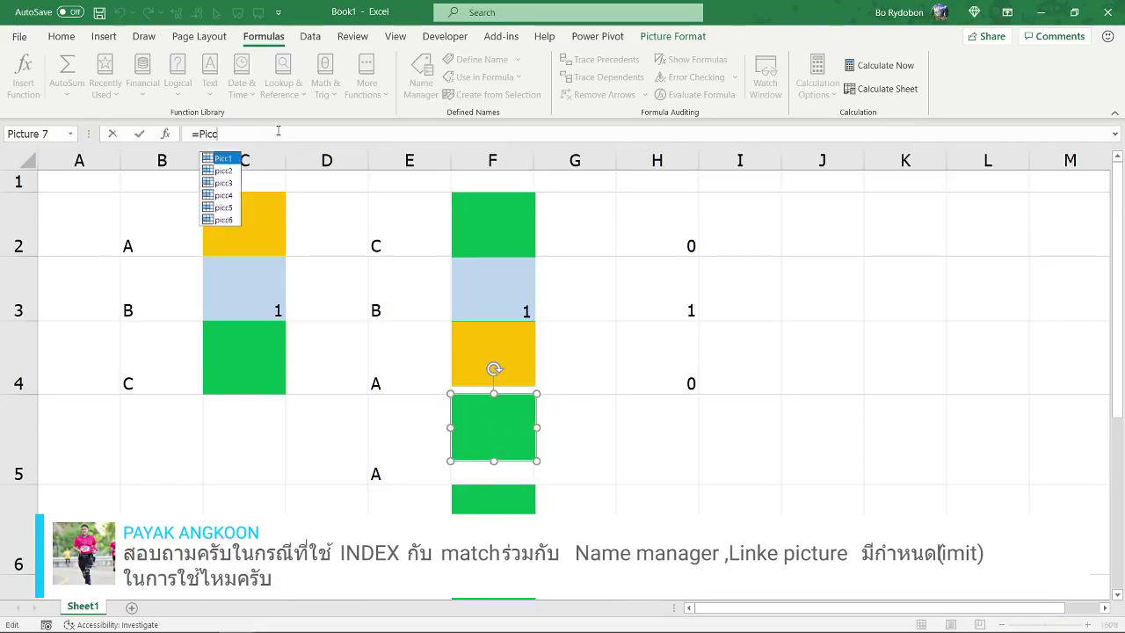
{"action": "type", "text": "1"}
{"action": "key", "text": "Return"}
- Link the F6 picture to picc5
{"action": "key", "text": "Tab"}
{"action": "double_click", "coordinate": [209, 134]}
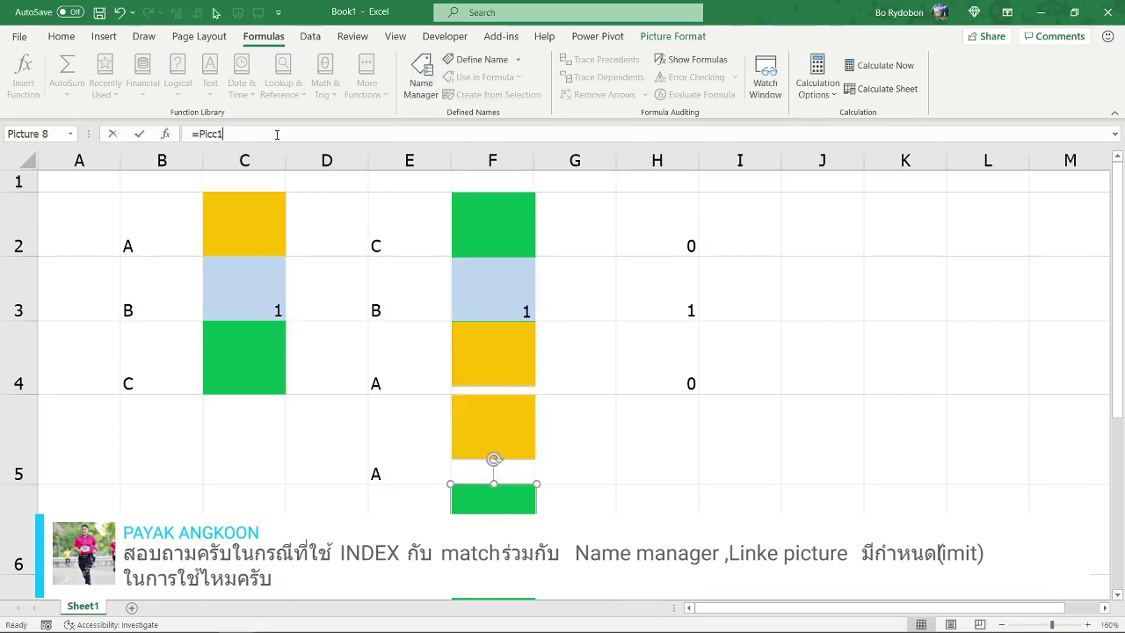
{"action": "type", "text": "picc5"}
{"action": "key", "text": "Return"}
{"action": "scroll", "coordinate": [382, 318], "scroll_direction": "down", "scroll_amount": 2}
{"action": "scroll", "coordinate": [383, 318], "scroll_direction": "up", "scroll_amount": 2}
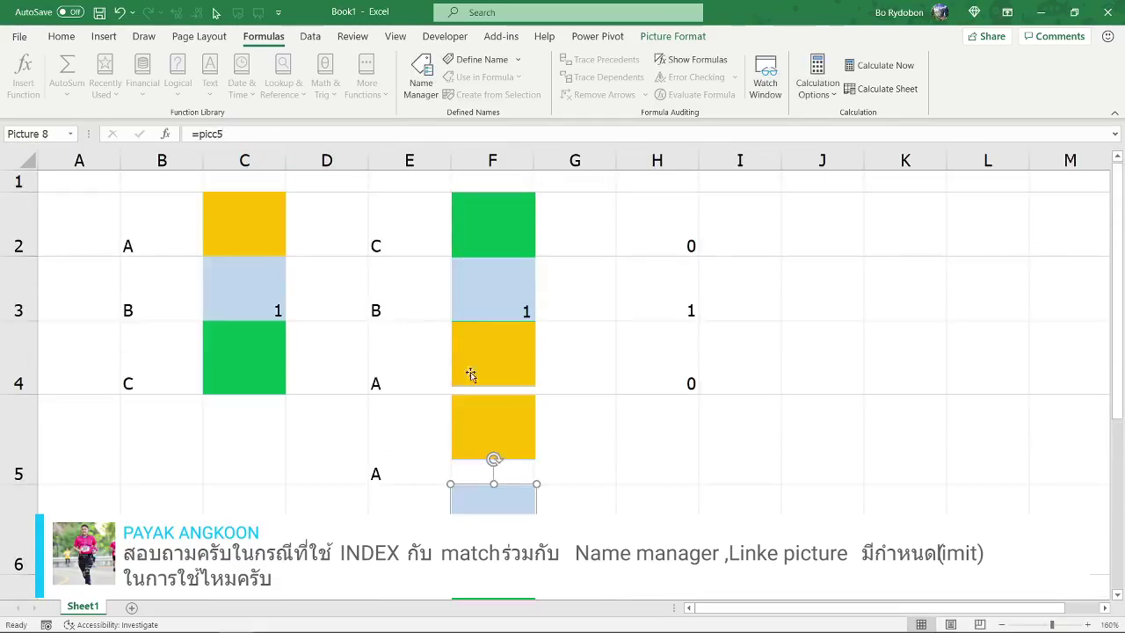
{"action": "key", "text": "Tab"}
- Link the F7 picture to picc6, then select cell C6
{"action": "double_click", "coordinate": [314, 131]}
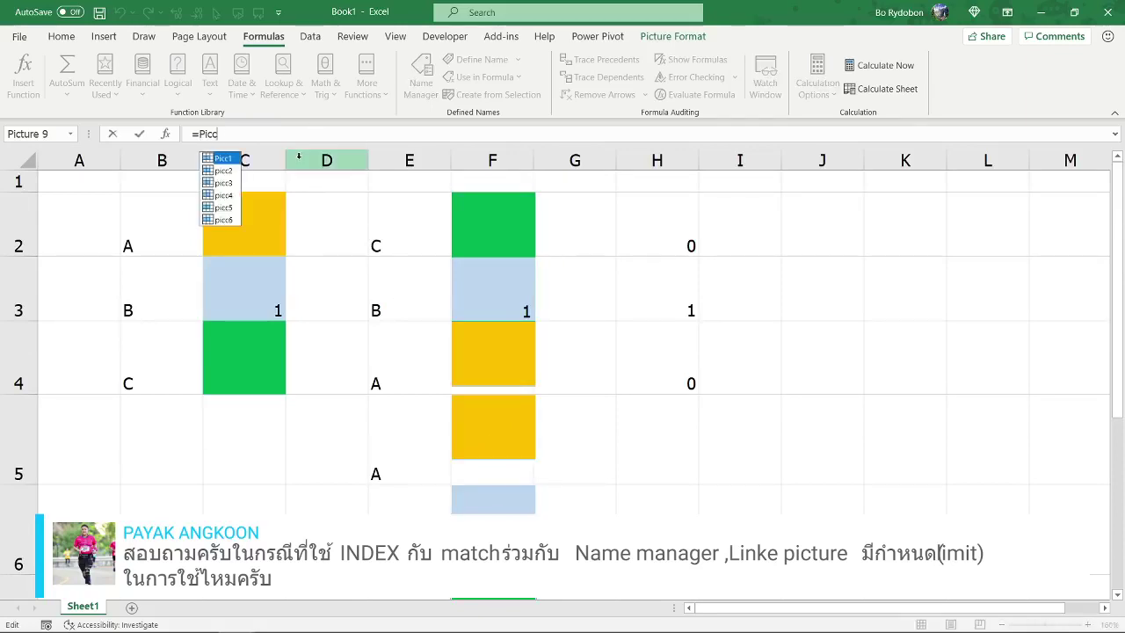
{"action": "type", "text": "picc6"}
{"action": "key", "text": "Return"}
{"action": "scroll", "coordinate": [348, 330], "scroll_direction": "down", "scroll_amount": 4}
{"action": "scroll", "coordinate": [347, 331], "scroll_direction": "up", "scroll_amount": 3}
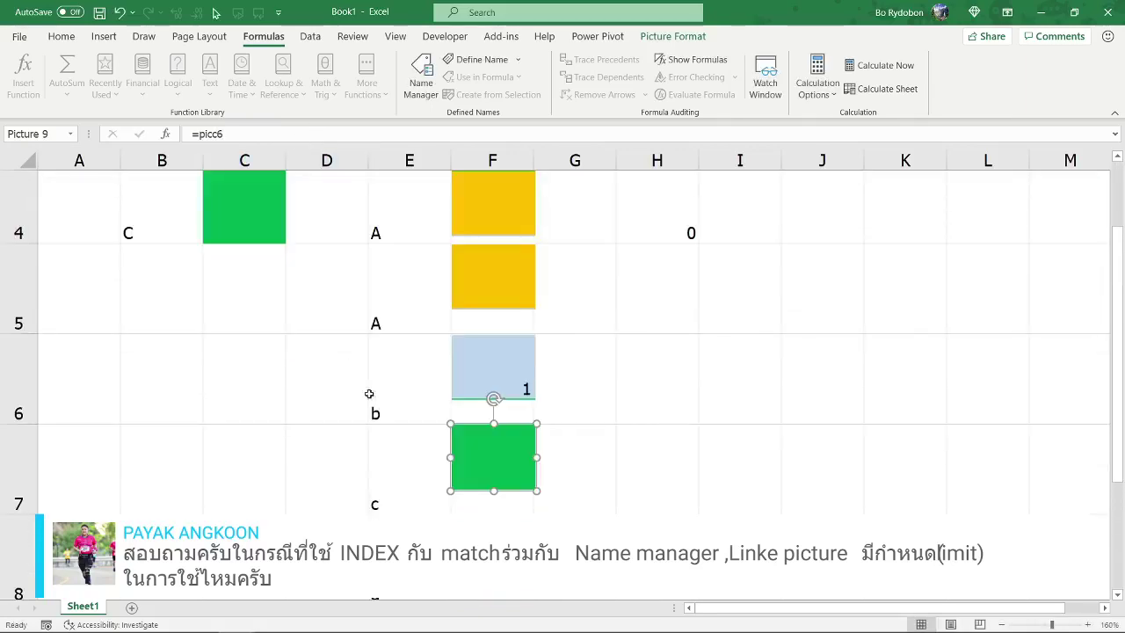
{"action": "scroll", "coordinate": [267, 389], "scroll_direction": "up", "scroll_amount": 1}
{"action": "scroll", "coordinate": [266, 398], "scroll_direction": "down", "scroll_amount": 2}
{"action": "scroll", "coordinate": [265, 398], "scroll_direction": "up", "scroll_amount": 3}
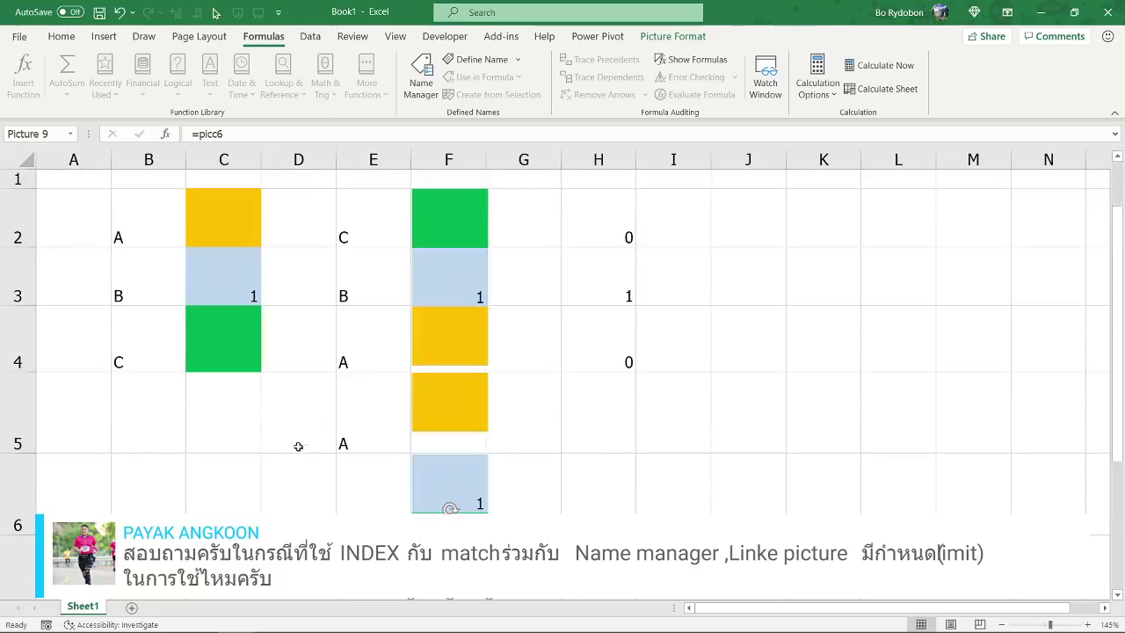
{"action": "left_click", "coordinate": [187, 459]}
{"action": "scroll", "coordinate": [187, 459], "scroll_direction": "down", "scroll_amount": 1}
- Delete the extra green picture sitting over F7
{"action": "scroll", "coordinate": [187, 459], "scroll_direction": "down", "scroll_amount": 1}
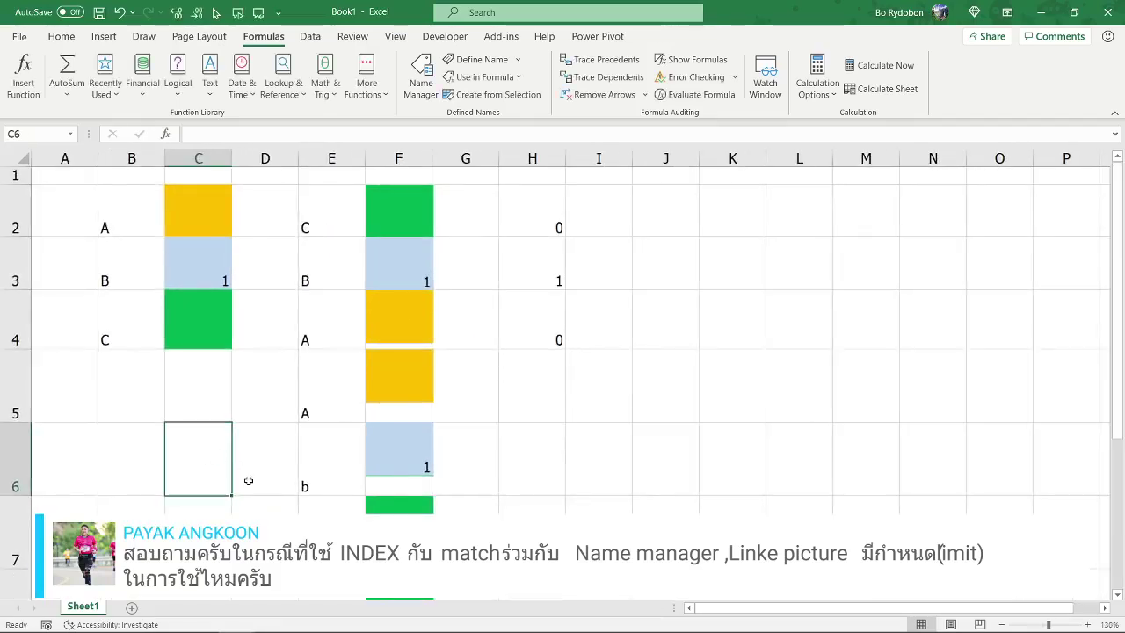
{"action": "scroll", "coordinate": [220, 452], "scroll_direction": "down", "scroll_amount": 1}
{"action": "scroll", "coordinate": [232, 422], "scroll_direction": "down", "scroll_amount": 1}
{"action": "left_click", "coordinate": [281, 387]}
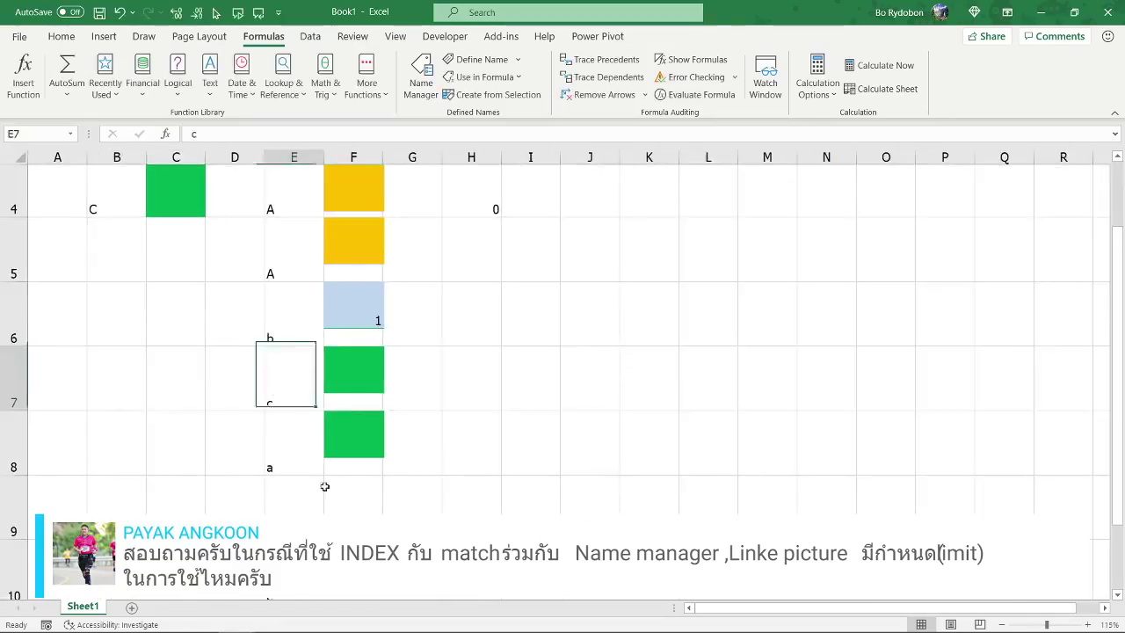
{"action": "scroll", "coordinate": [352, 490], "scroll_direction": "up", "scroll_amount": 1}
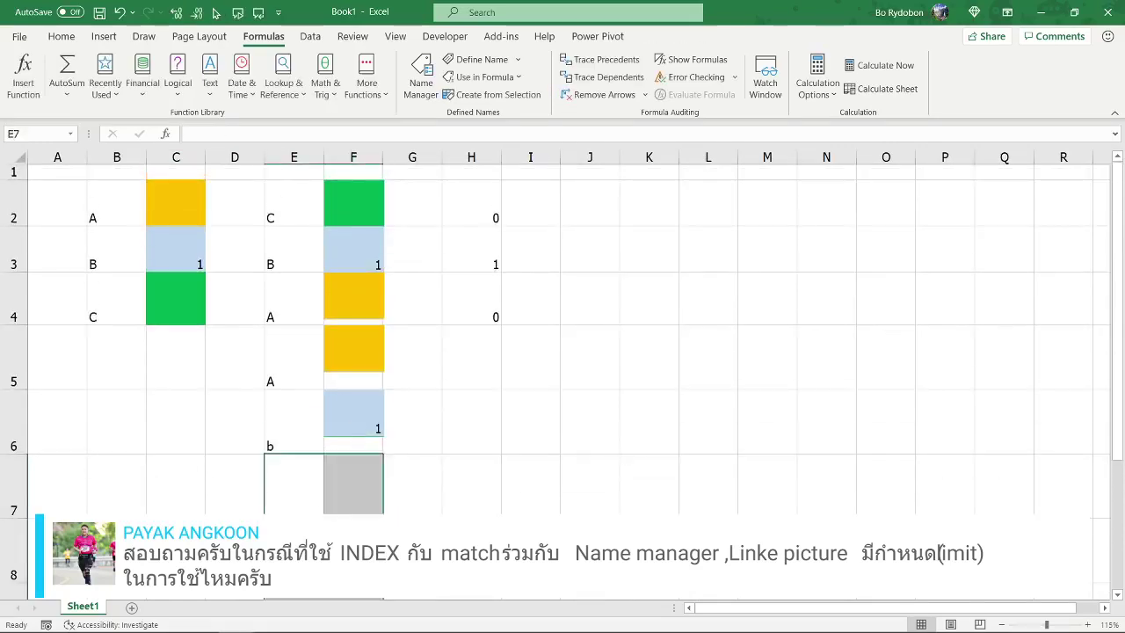
{"action": "left_click", "coordinate": [351, 489]}
{"action": "key", "text": "Delete"}
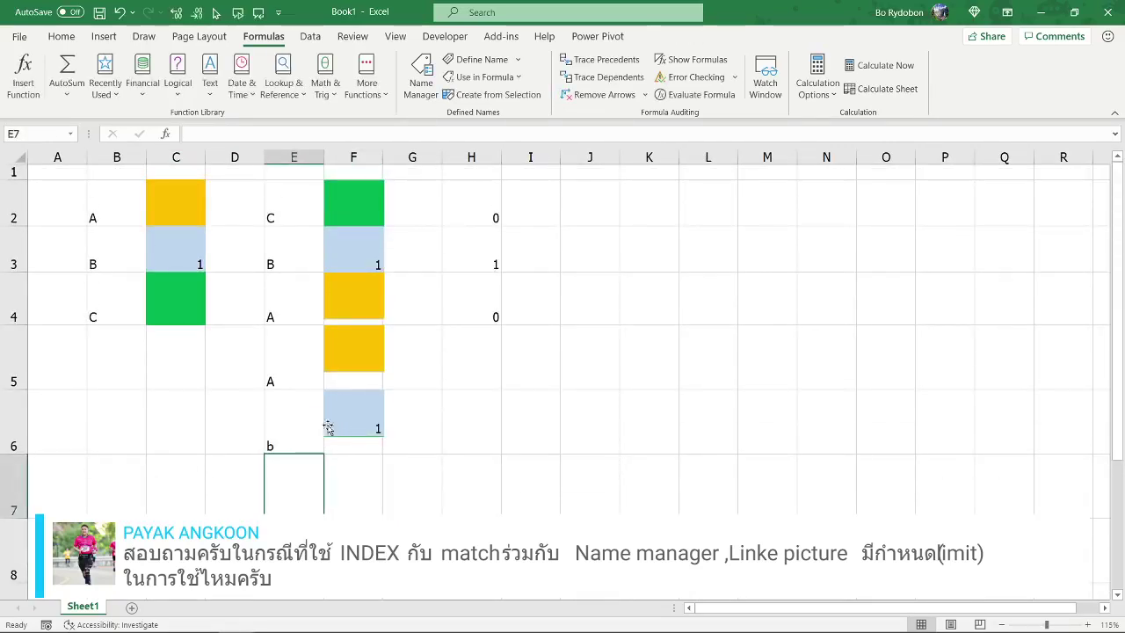
- Check the F6 and F7 picture links and enter A in E7
{"action": "left_click", "coordinate": [358, 402]}
{"action": "left_click", "coordinate": [369, 507]}
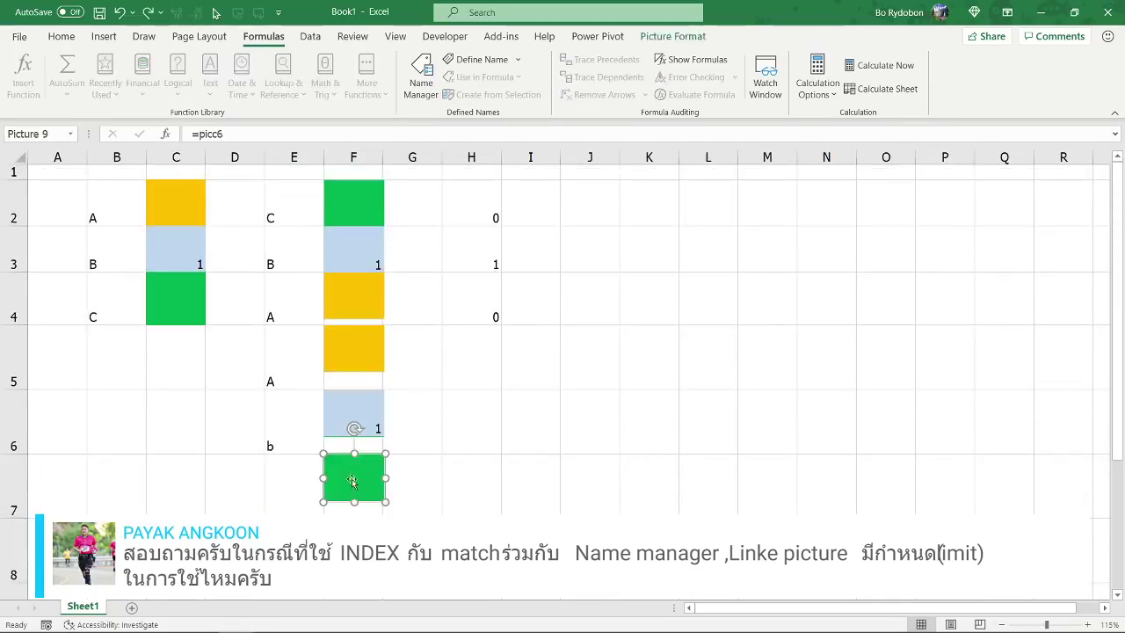
{"action": "left_click", "coordinate": [317, 479]}
{"action": "left_click", "coordinate": [364, 493]}
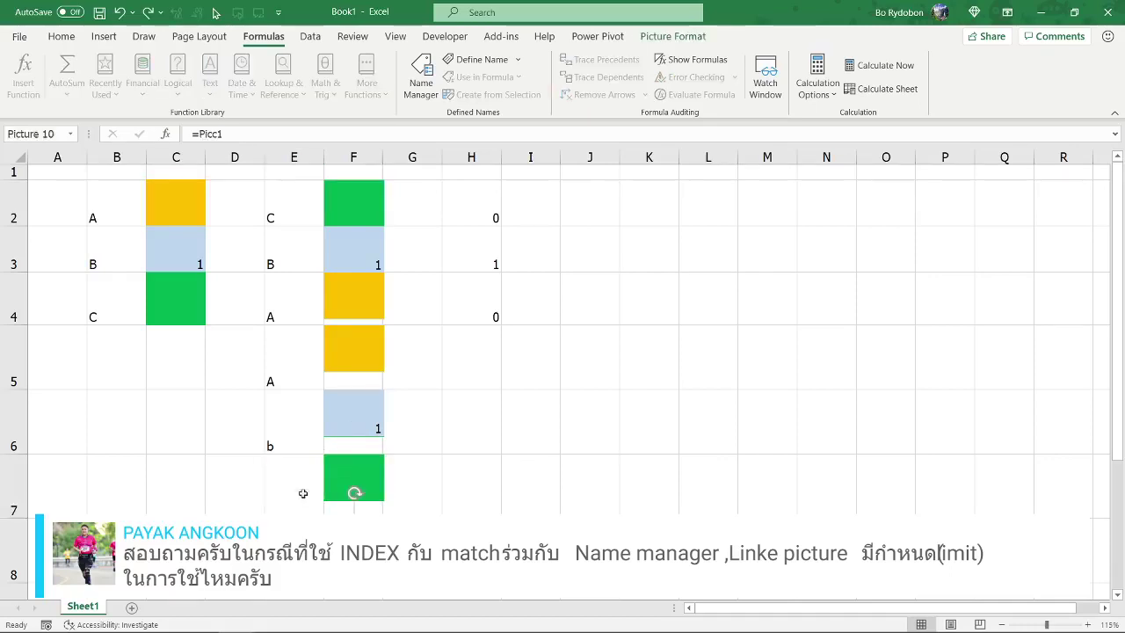
{"action": "left_click", "coordinate": [307, 497]}
{"action": "type", "text": "A"}
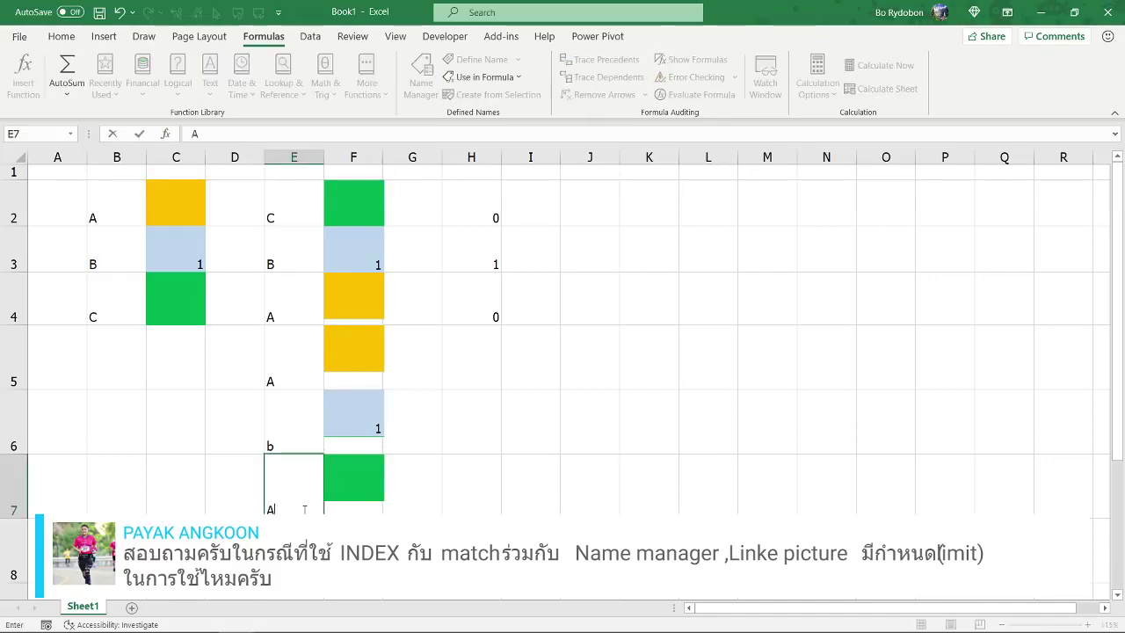
{"action": "key", "text": "Return"}
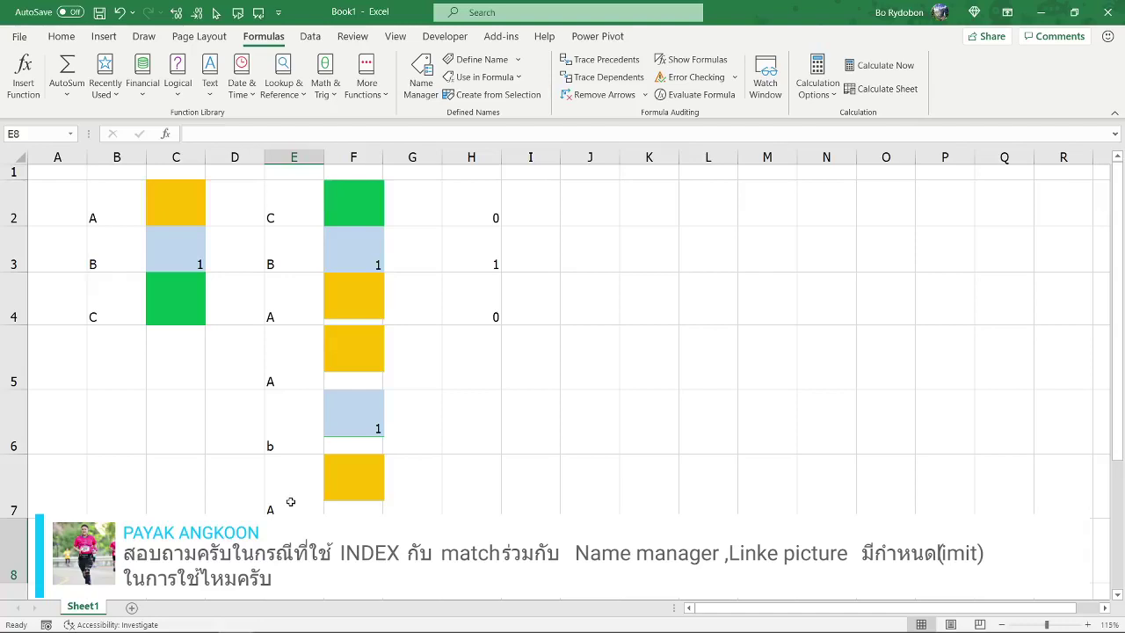
- Re-commit the E7 entry and select the picc6-linked picture in F7
{"action": "left_click", "coordinate": [288, 503]}
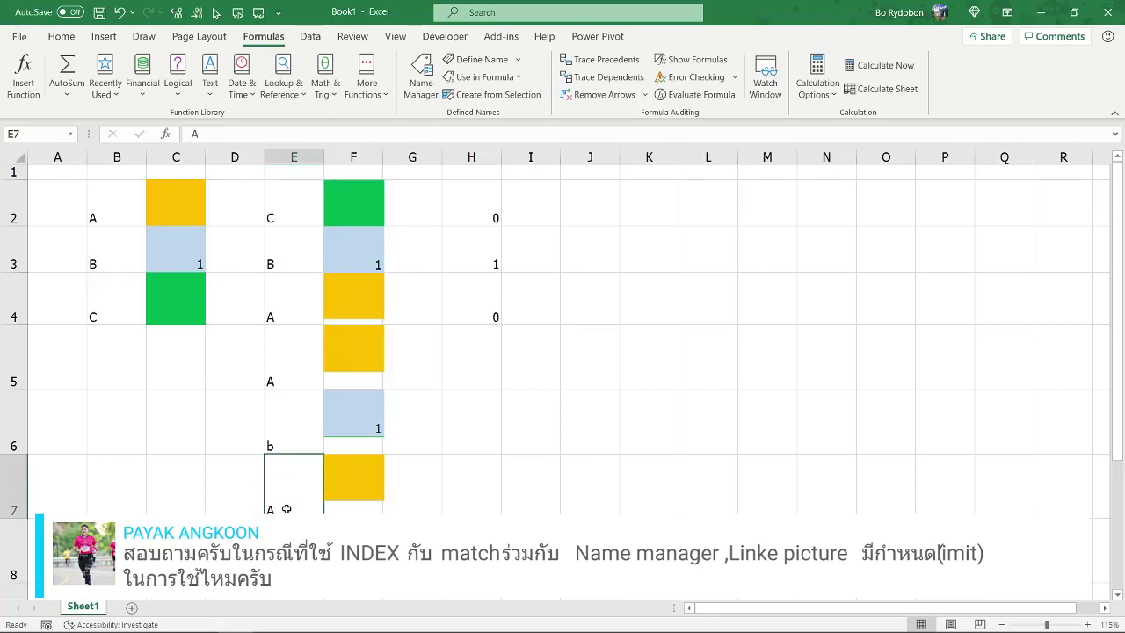
{"action": "double_click", "coordinate": [288, 506]}
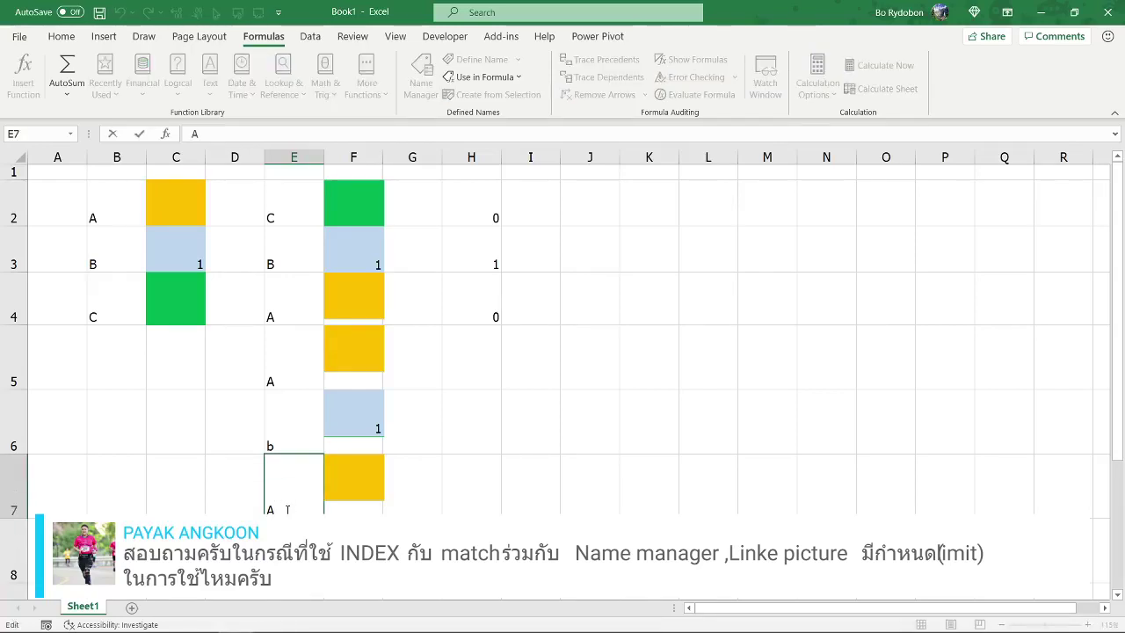
{"action": "key", "text": "Return"}
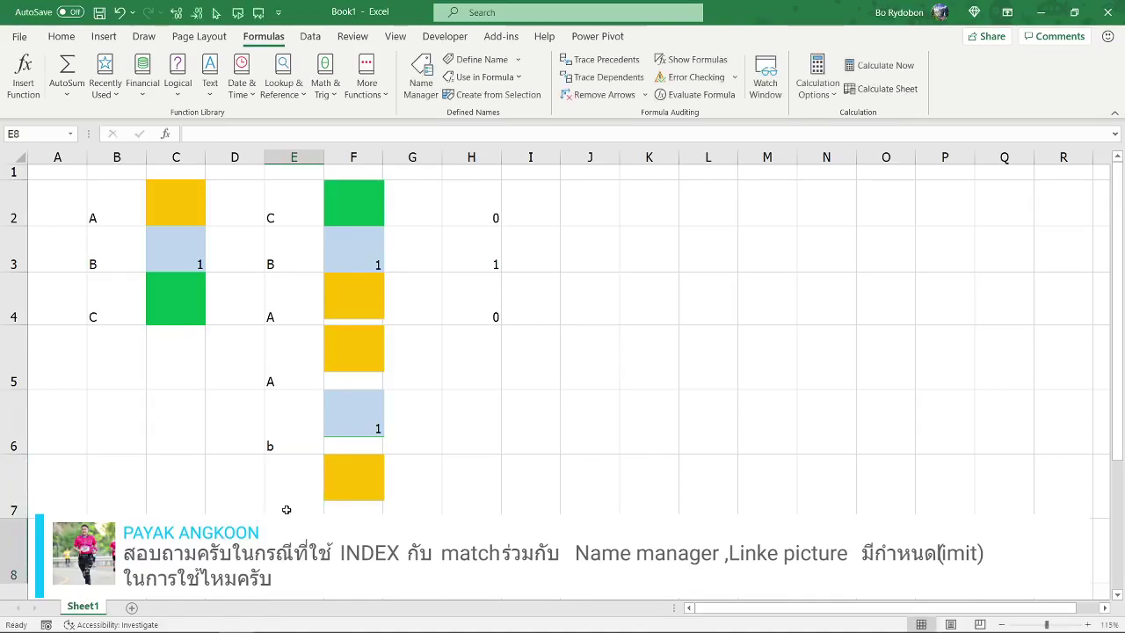
{"action": "left_click", "coordinate": [279, 513]}
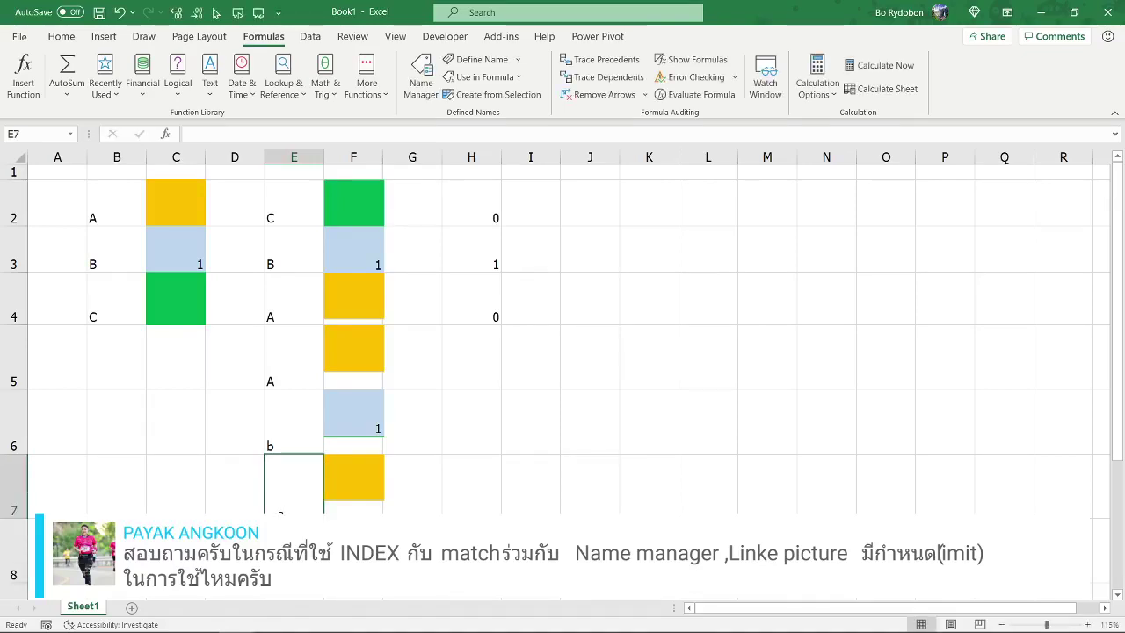
{"action": "left_click", "coordinate": [355, 481]}
{"action": "type", "text": "=picc6"}
{"action": "left_click", "coordinate": [235, 133]}
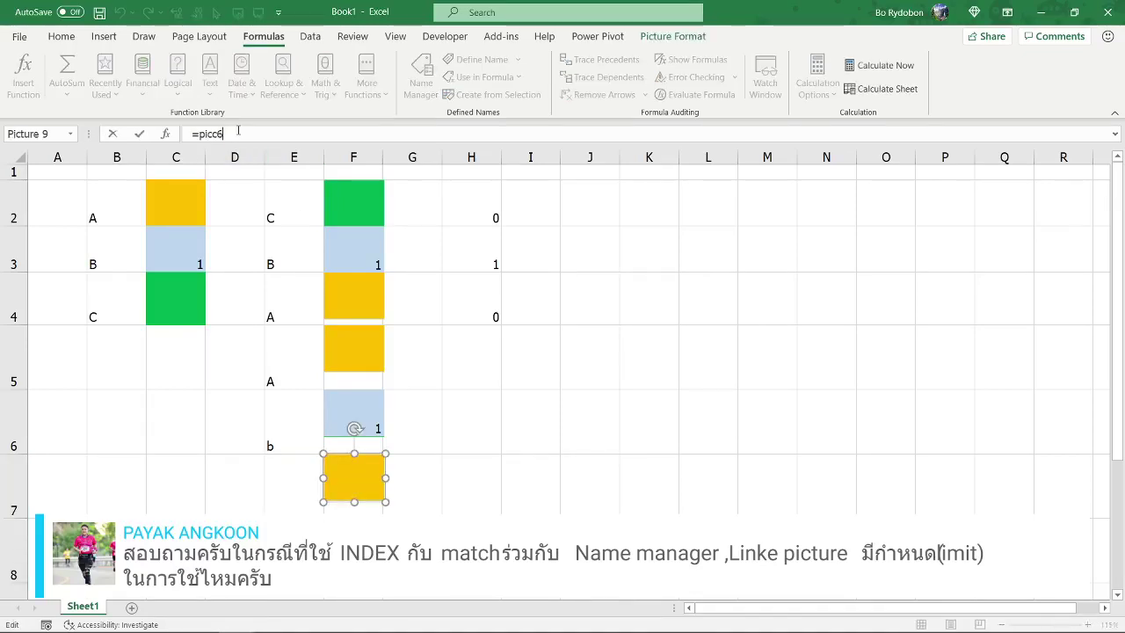
{"action": "key", "text": "Return"}
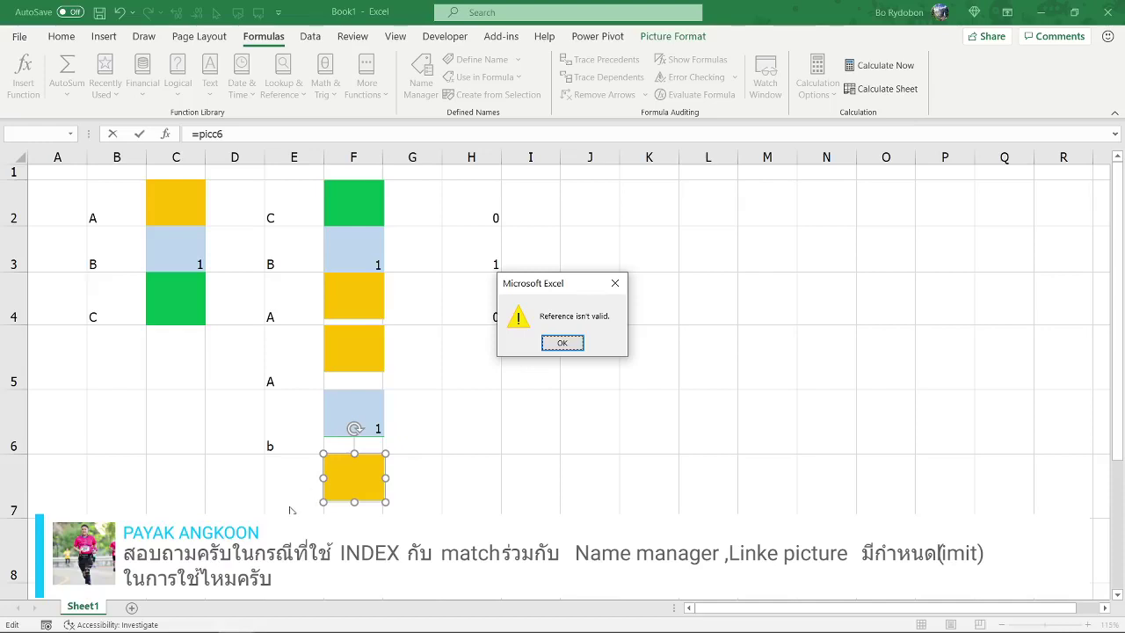
{"action": "key", "text": "Return"}
{"action": "key", "text": "Escape"}
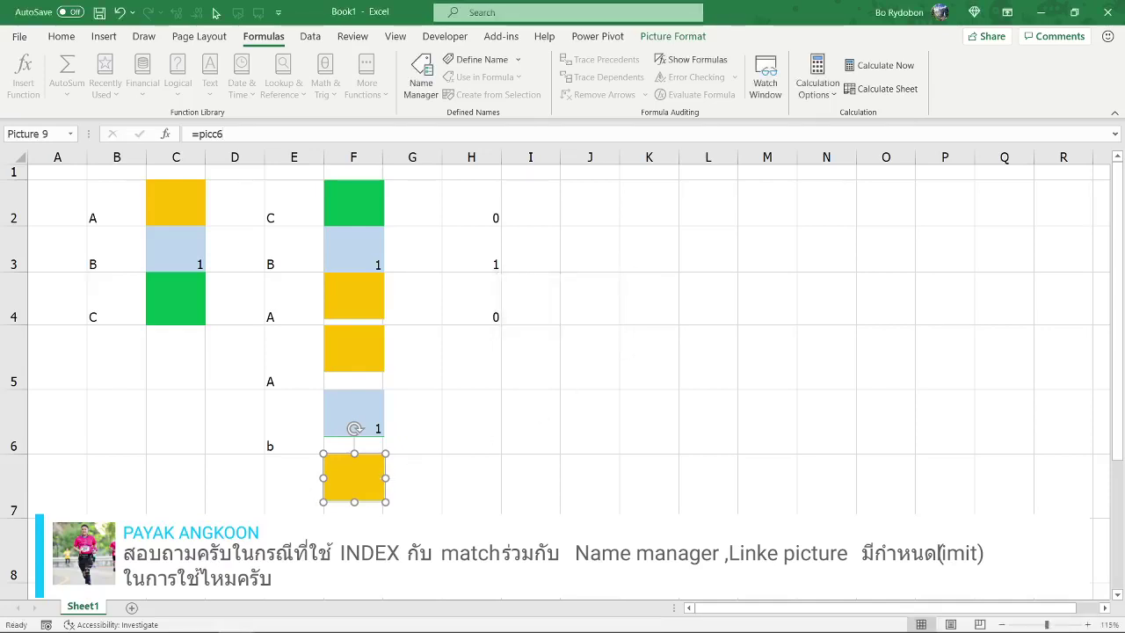
{"action": "left_click", "coordinate": [297, 504]}
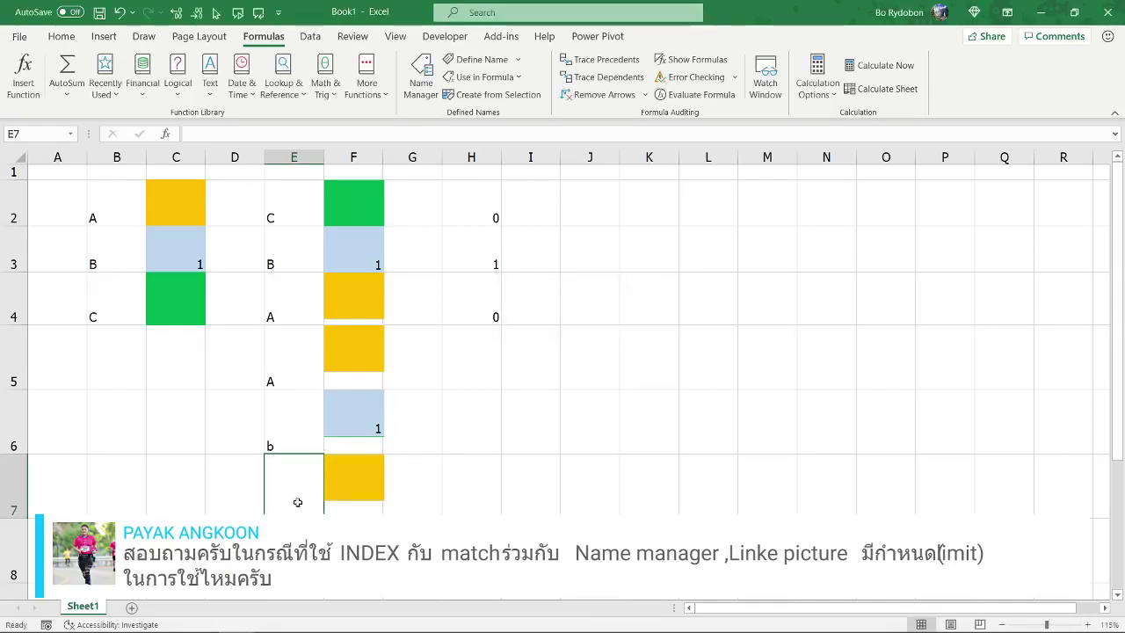
{"action": "type", "text": "A"}
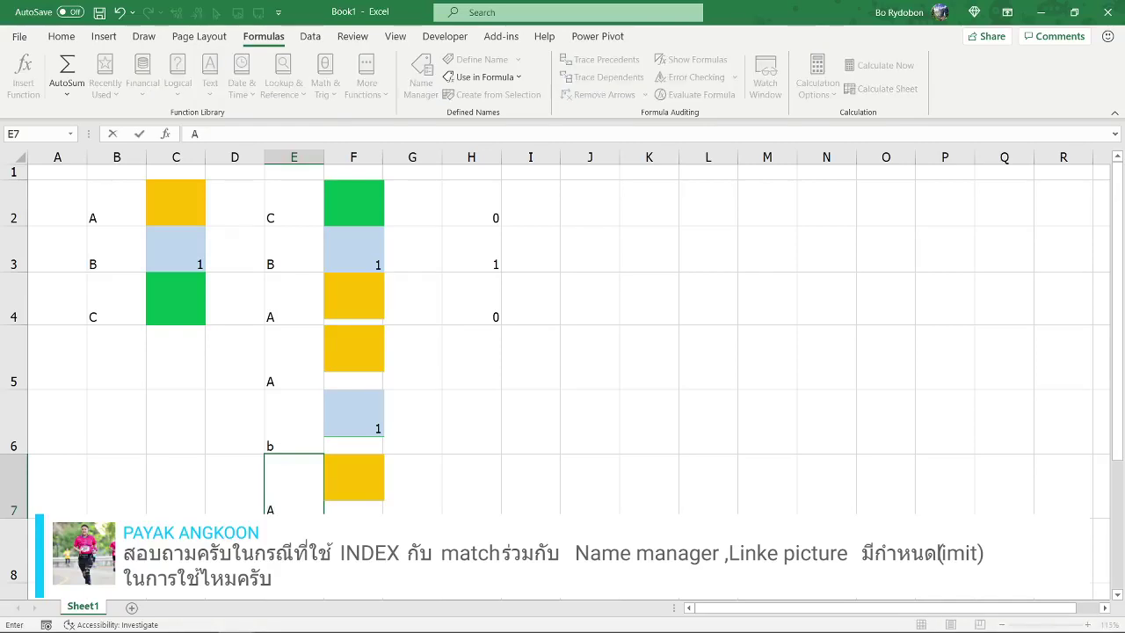
{"action": "key", "text": "Return"}
{"action": "right_click", "coordinate": [350, 473]}
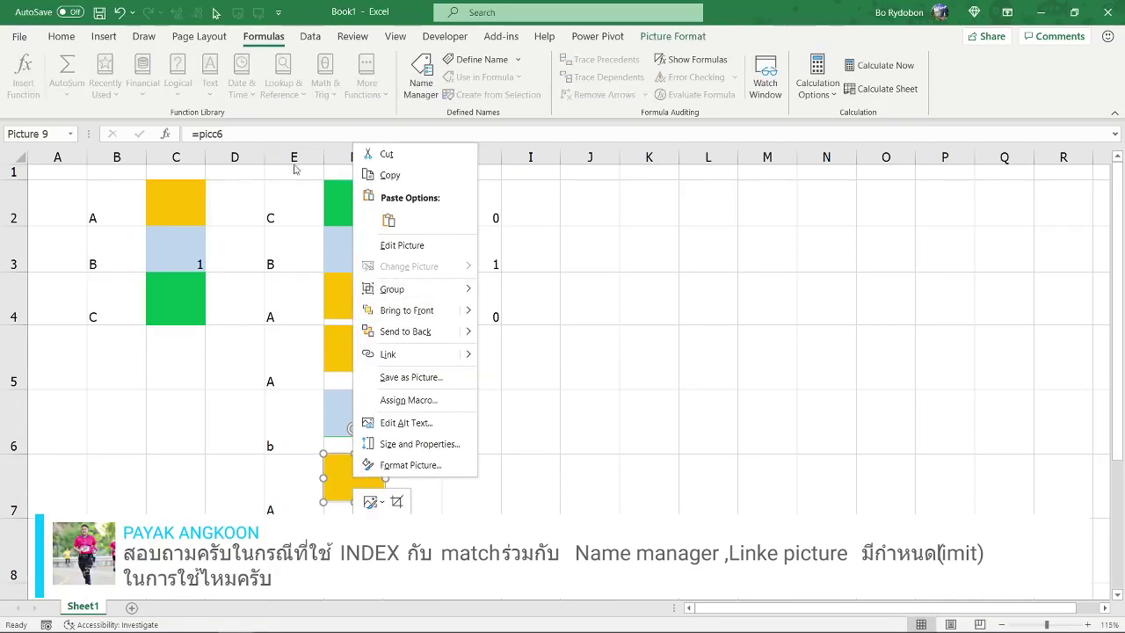
{"action": "left_click", "coordinate": [268, 130]}
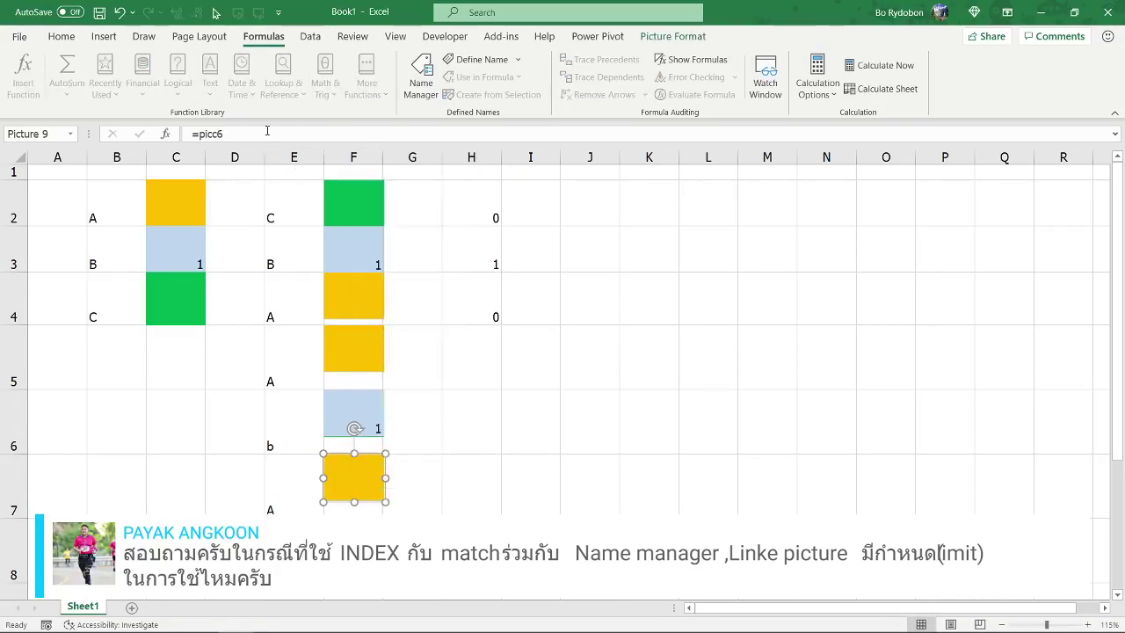
{"action": "left_click", "coordinate": [299, 504]}
{"action": "double_click", "coordinate": [297, 505]}
{"action": "key", "text": "BackSpace"}
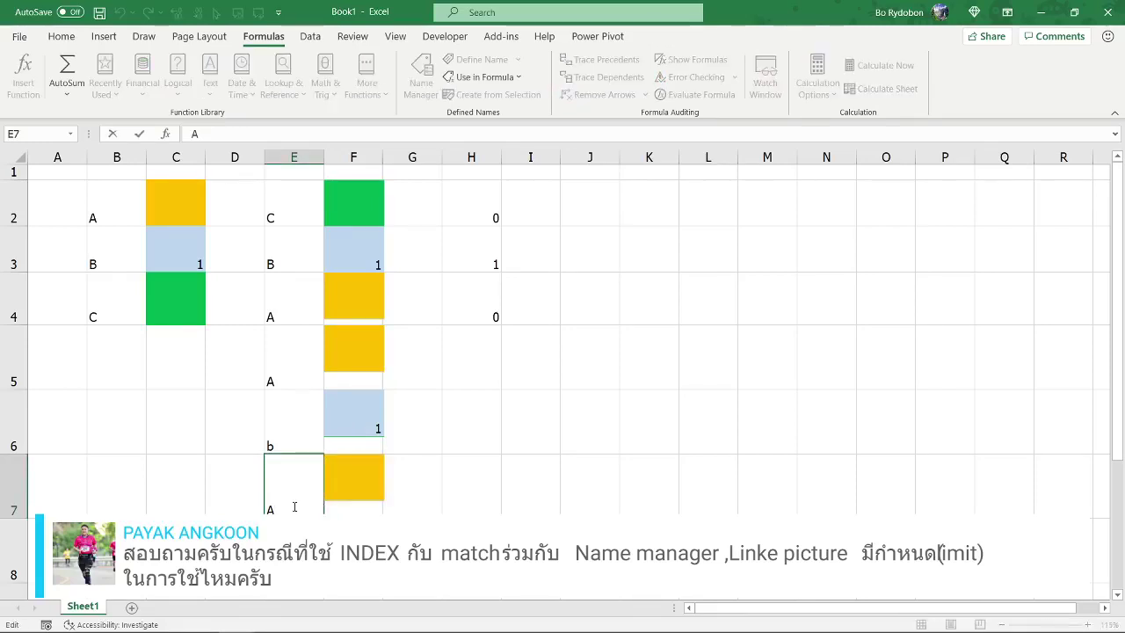
{"action": "type", "text": "Z"}
{"action": "key", "text": "Return"}
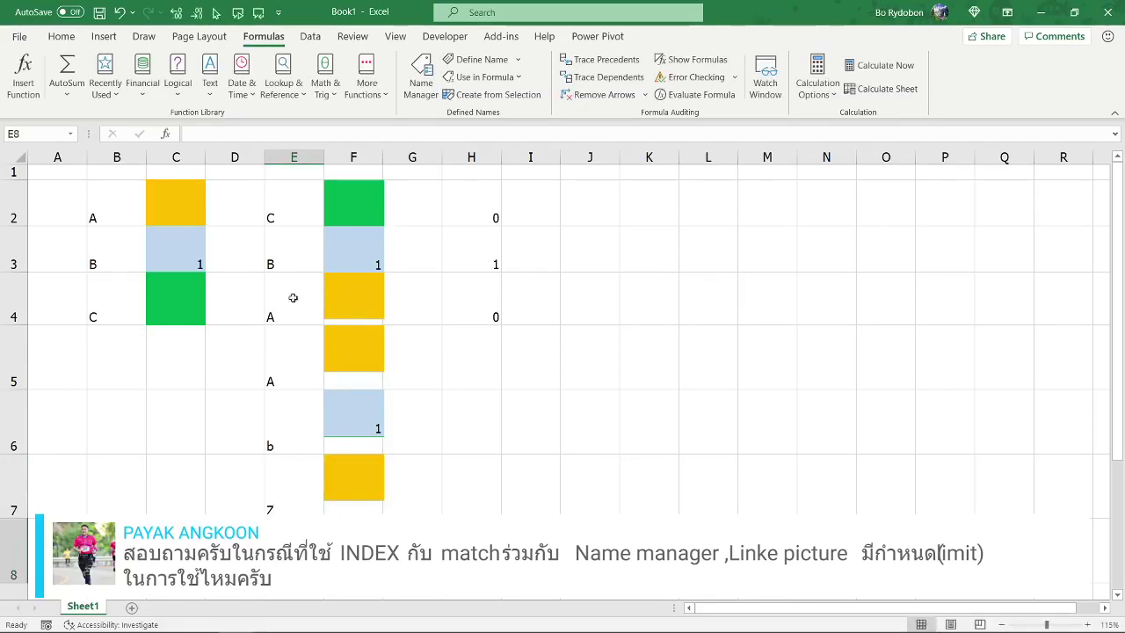
{"action": "left_click", "coordinate": [327, 475]}
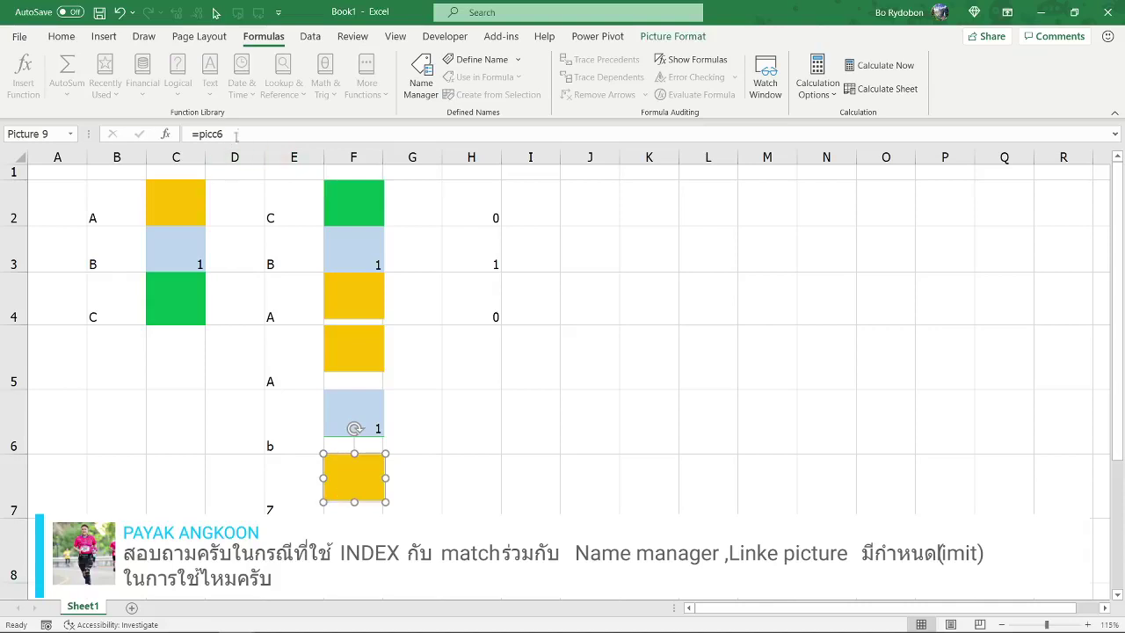
{"action": "left_click", "coordinate": [238, 133]}
{"action": "key", "text": "BackSpace"}
{"action": "type", "text": "6"}
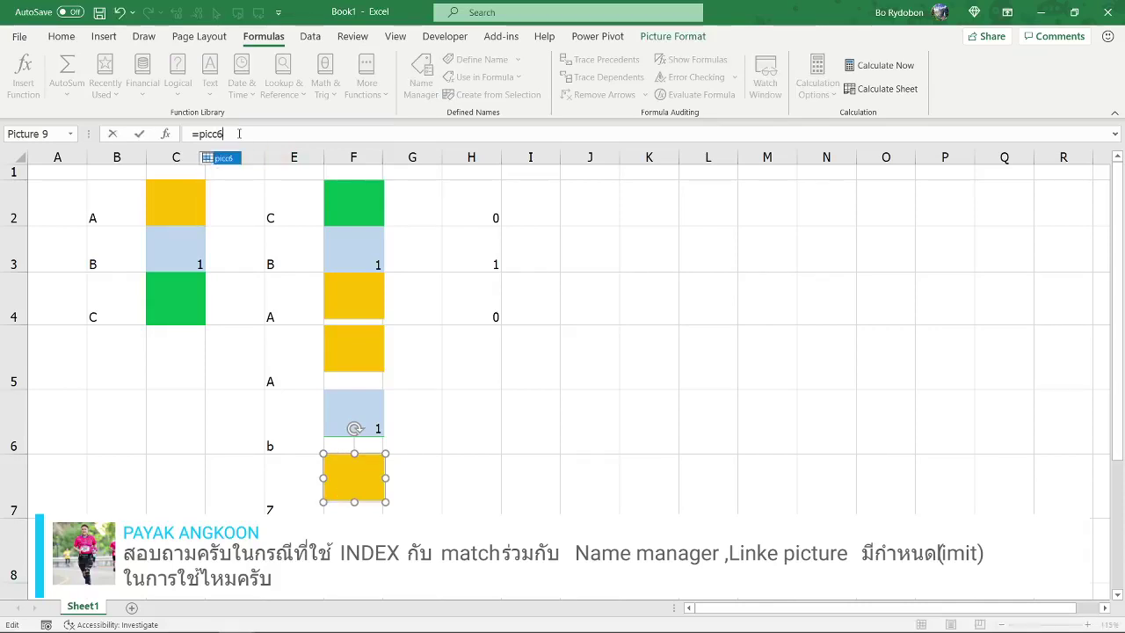
{"action": "key", "text": "Return"}
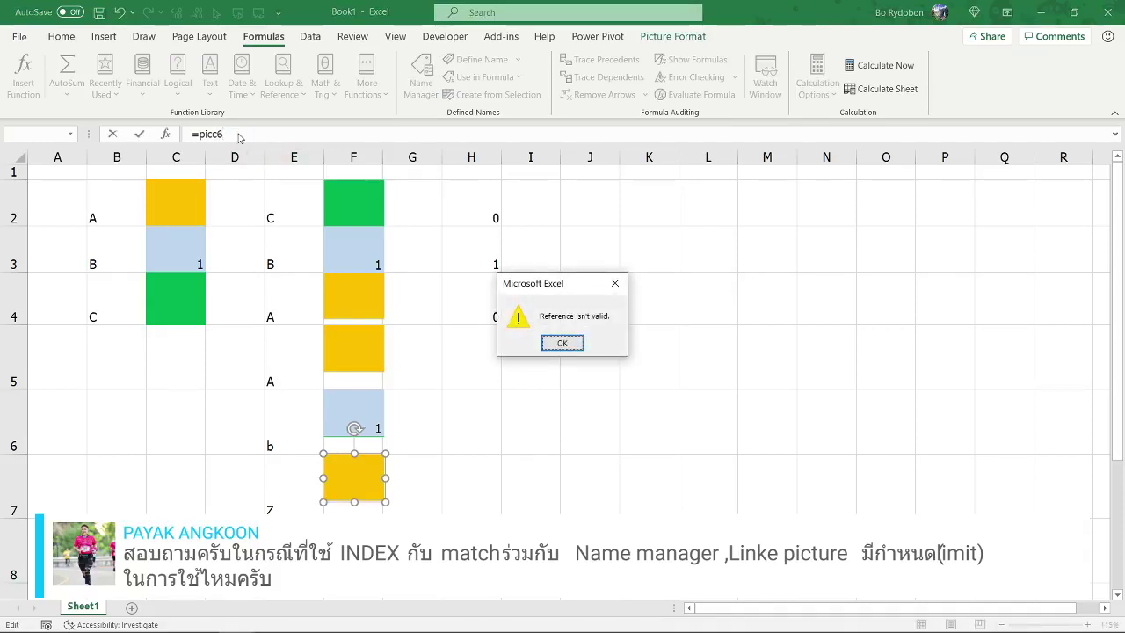
{"action": "key", "text": "Return"}
{"action": "key", "text": "Return"}
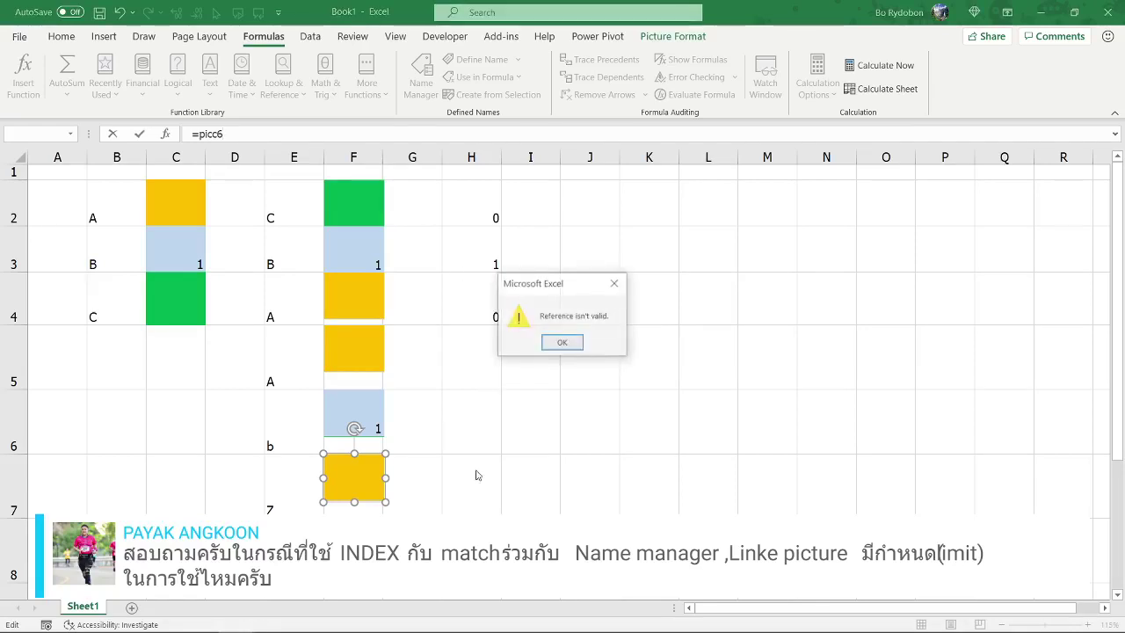
{"action": "key", "text": "Return"}
{"action": "key", "text": "Return"}
{"action": "key", "text": "Return"}
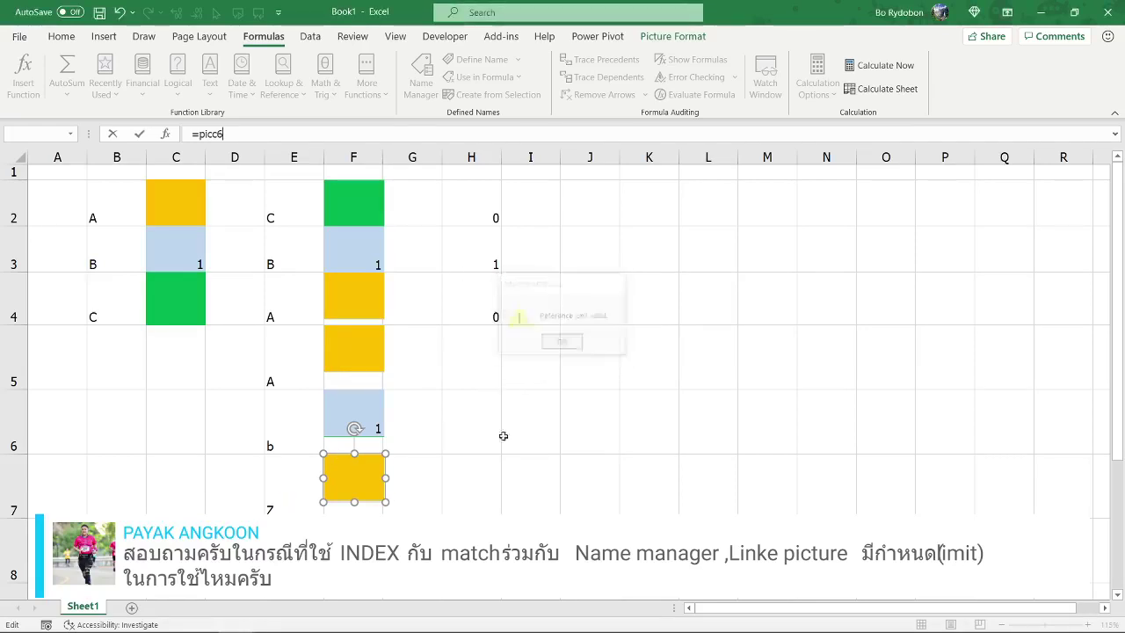
{"action": "key", "text": "Escape"}
{"action": "left_click", "coordinate": [235, 134]}
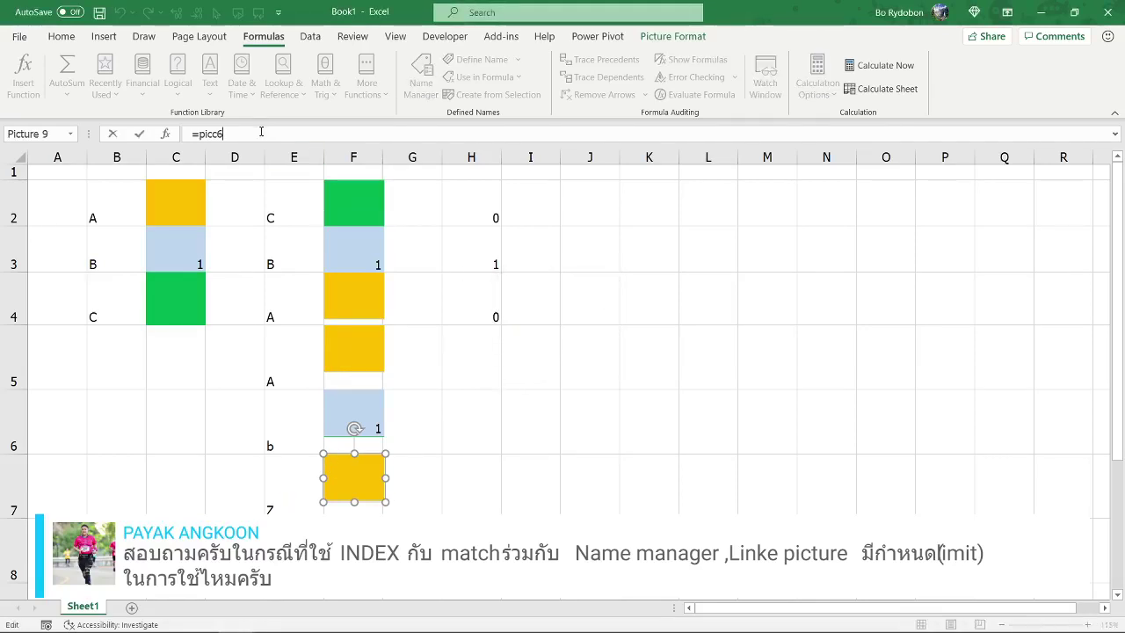
{"action": "key", "text": "Escape"}
{"action": "left_click", "coordinate": [297, 506]}
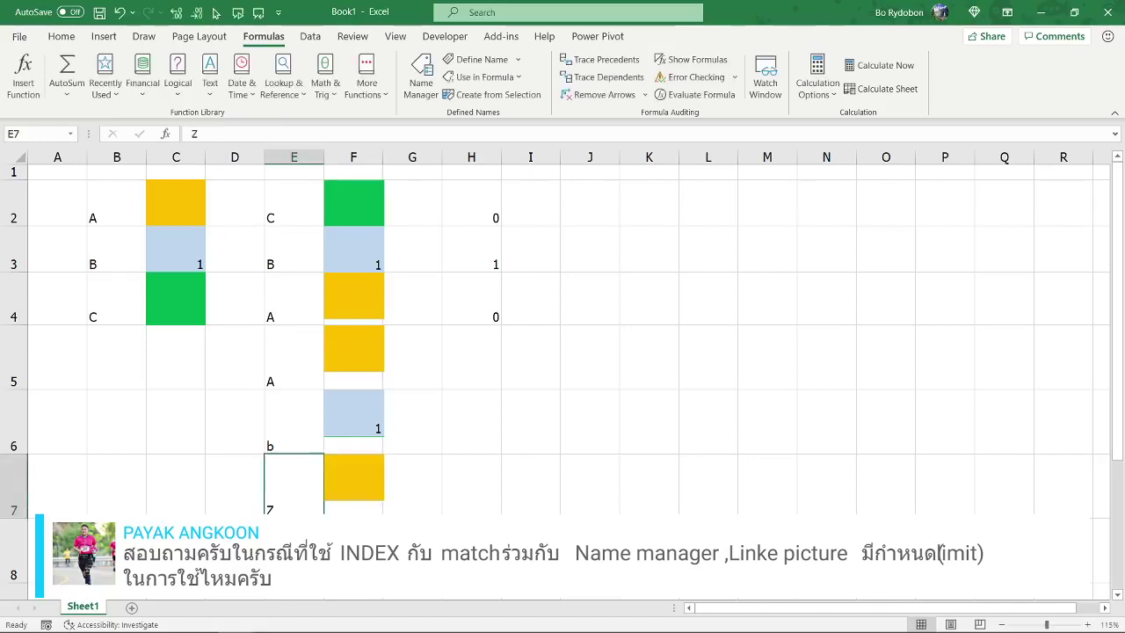
{"action": "type", "text": "A"}
{"action": "left_click", "coordinate": [340, 491]}
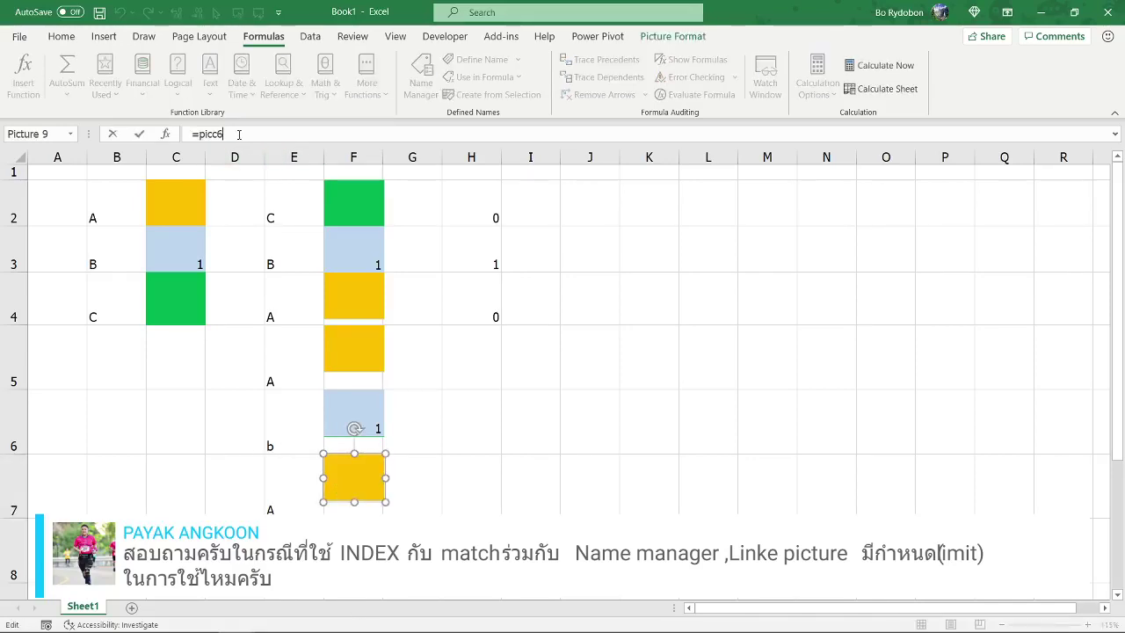
{"action": "left_click", "coordinate": [305, 504]}
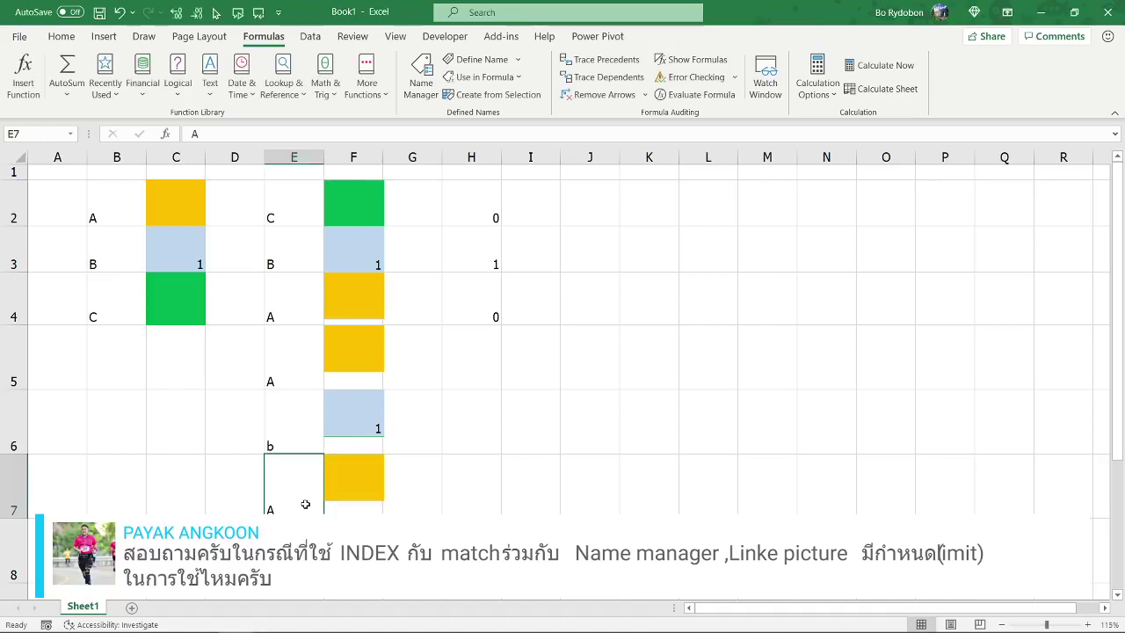
- Enter C in E7 to turn the F7 picture green, then minimise Excel and the browser
{"action": "type", "text": "BC"}
{"action": "key", "text": "ctrl+Return"}
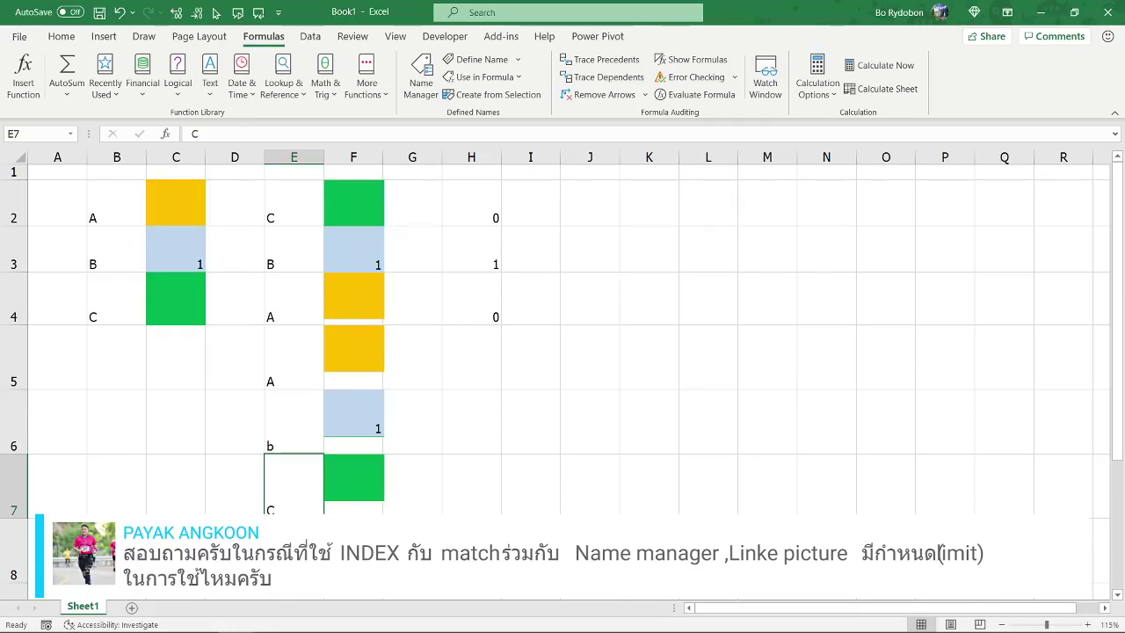
{"action": "left_click", "coordinate": [293, 554]}
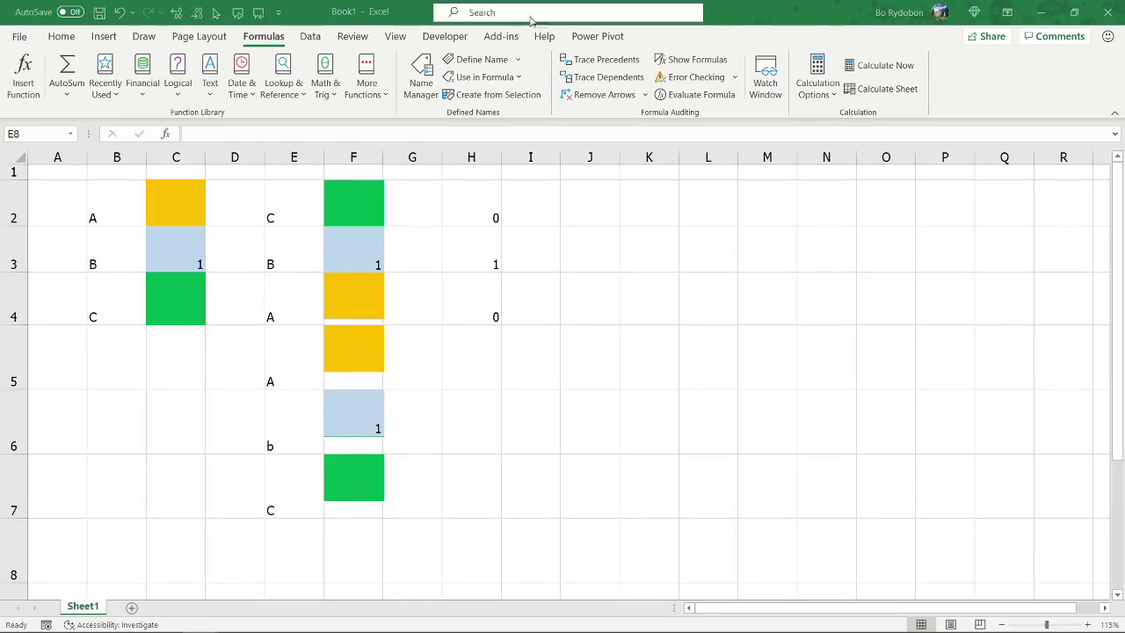
{"action": "left_click", "coordinate": [1040, 12]}
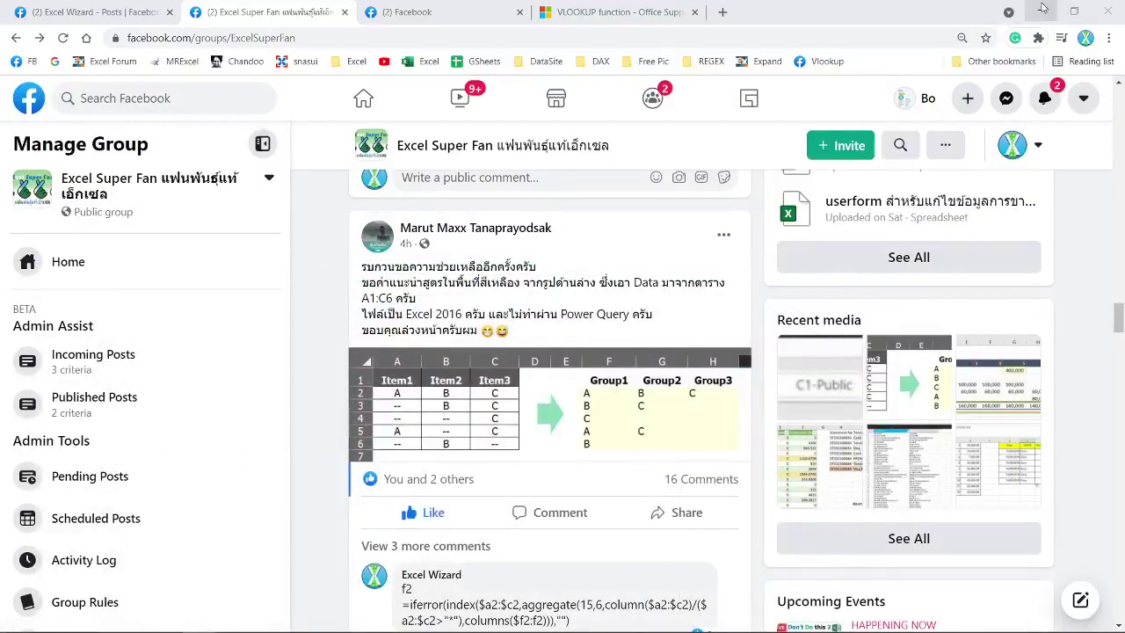
{"action": "left_click", "coordinate": [1040, 12]}
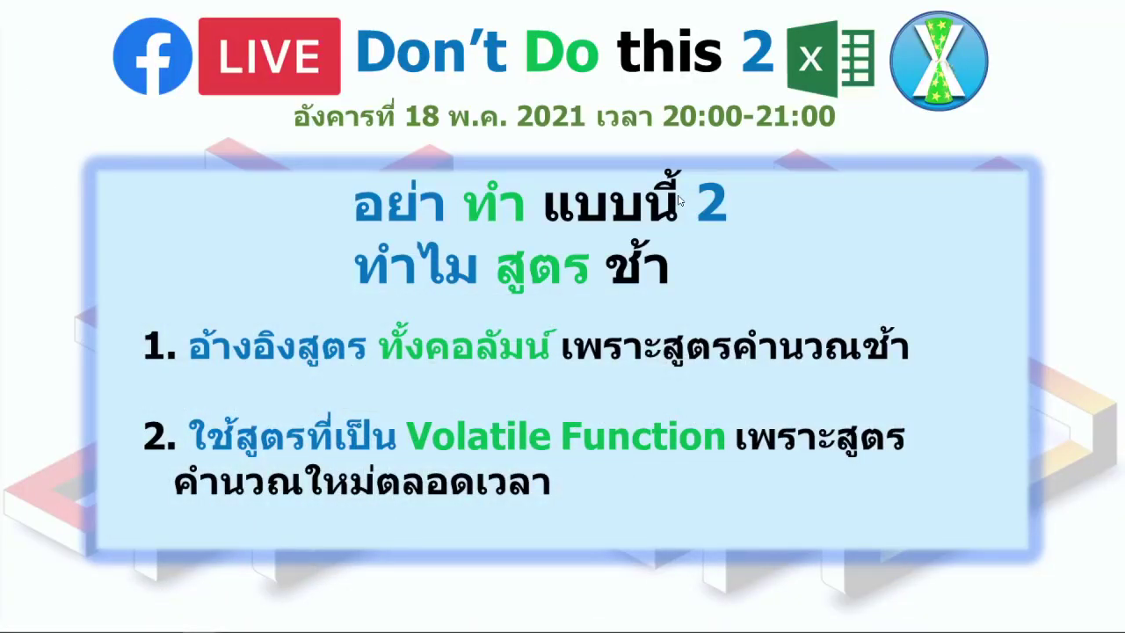